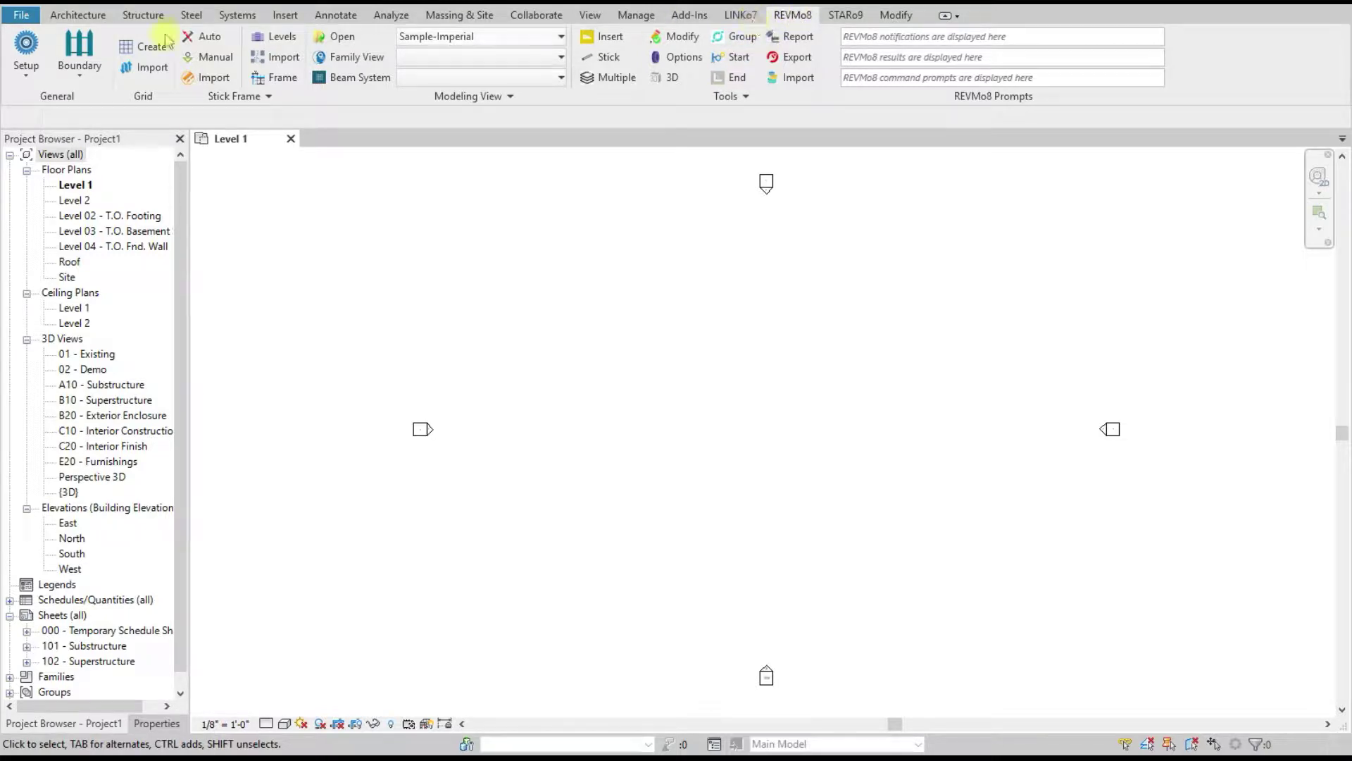
Step: Switch between the Architecture and REVMo8 tabs, then open and close the REVMo8 Project Manager
left_click(78, 16)
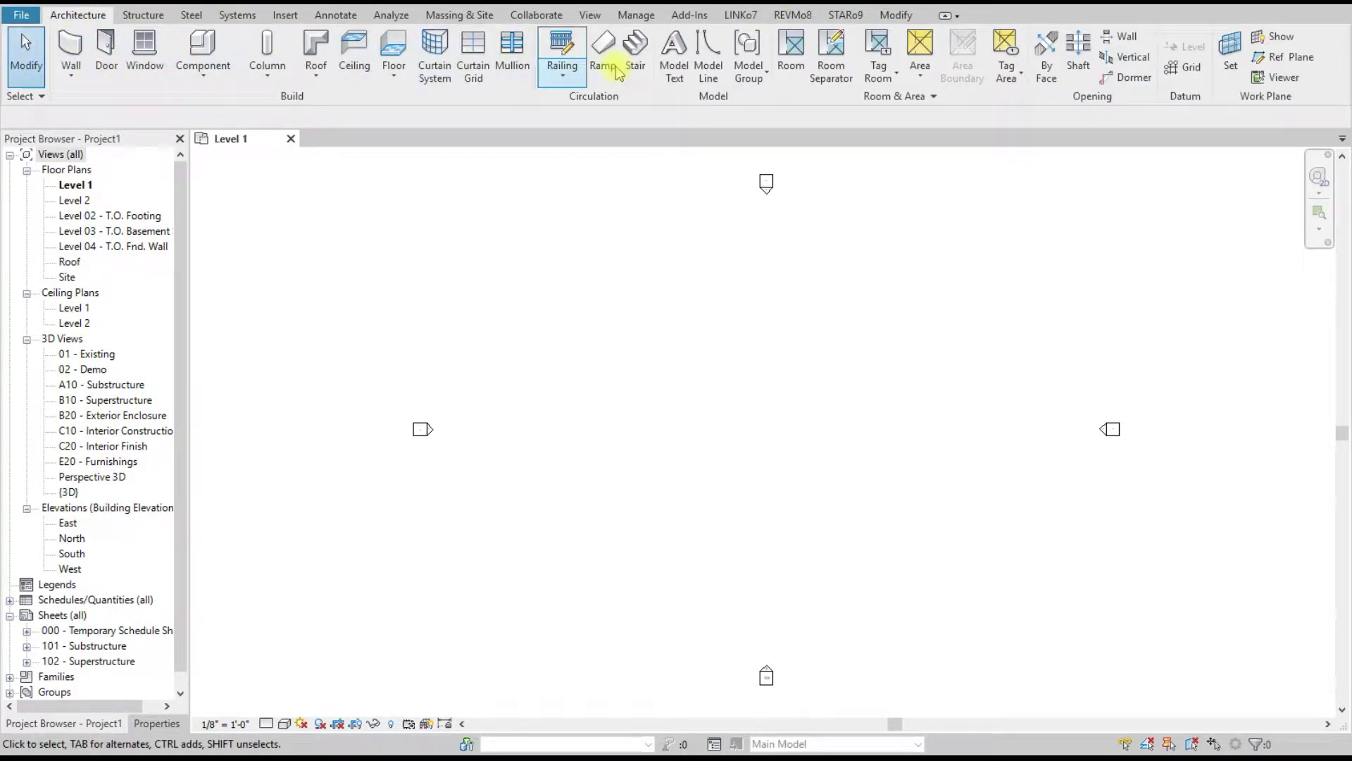
left_click(793, 17)
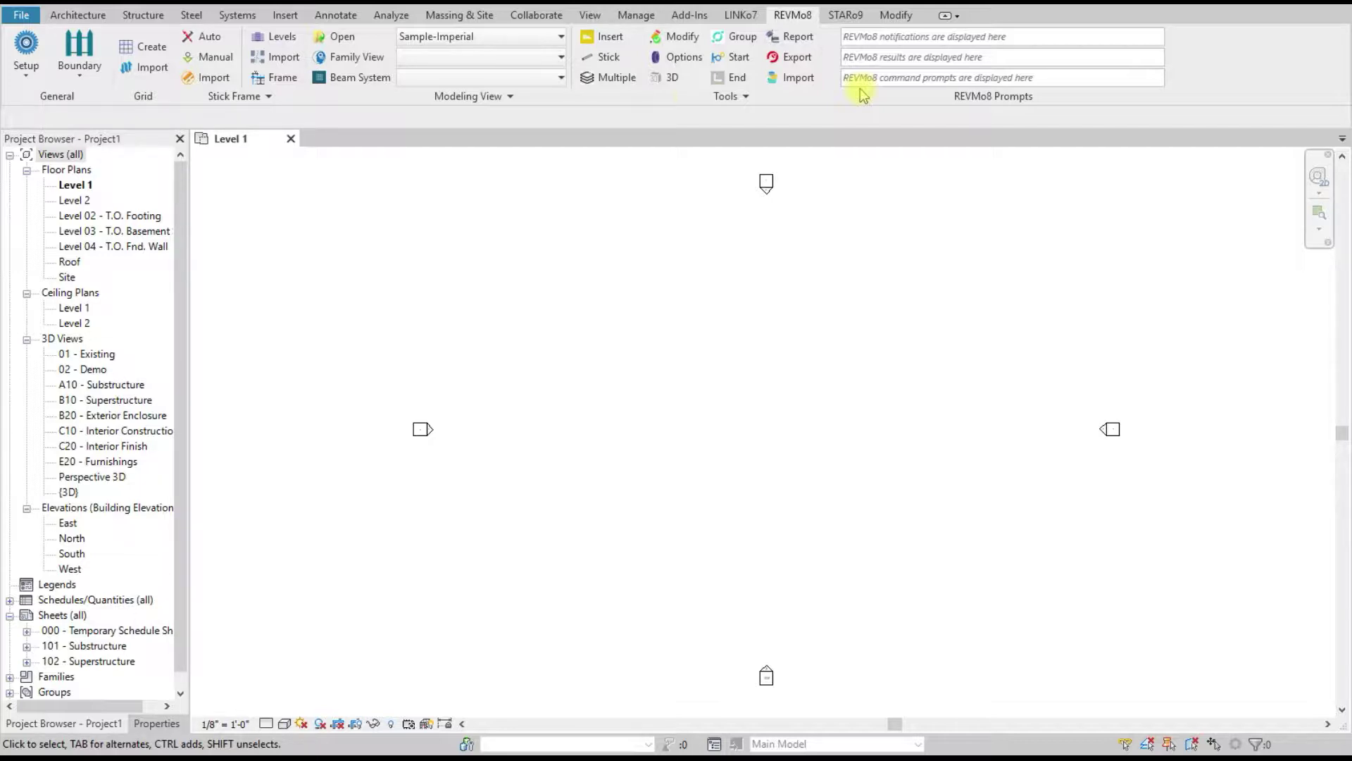
left_click(26, 44)
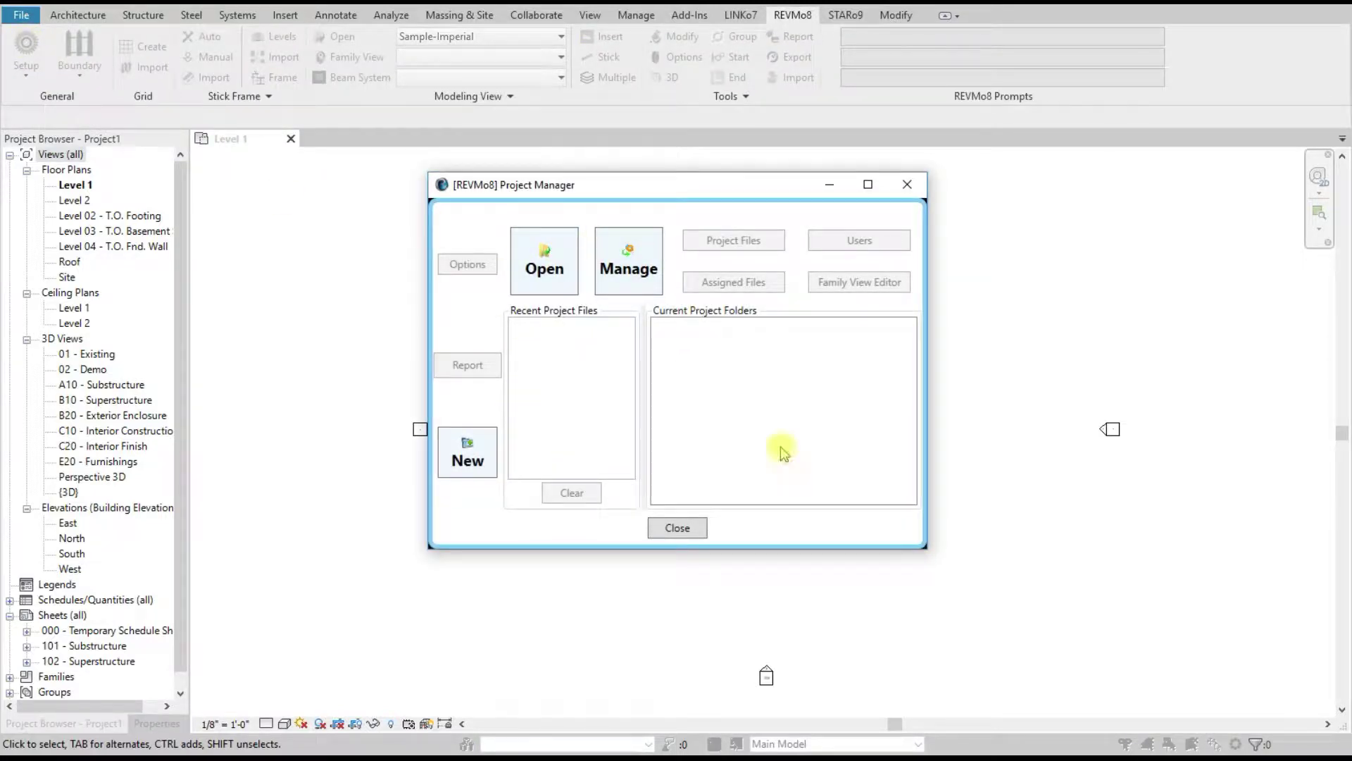
left_click(907, 184)
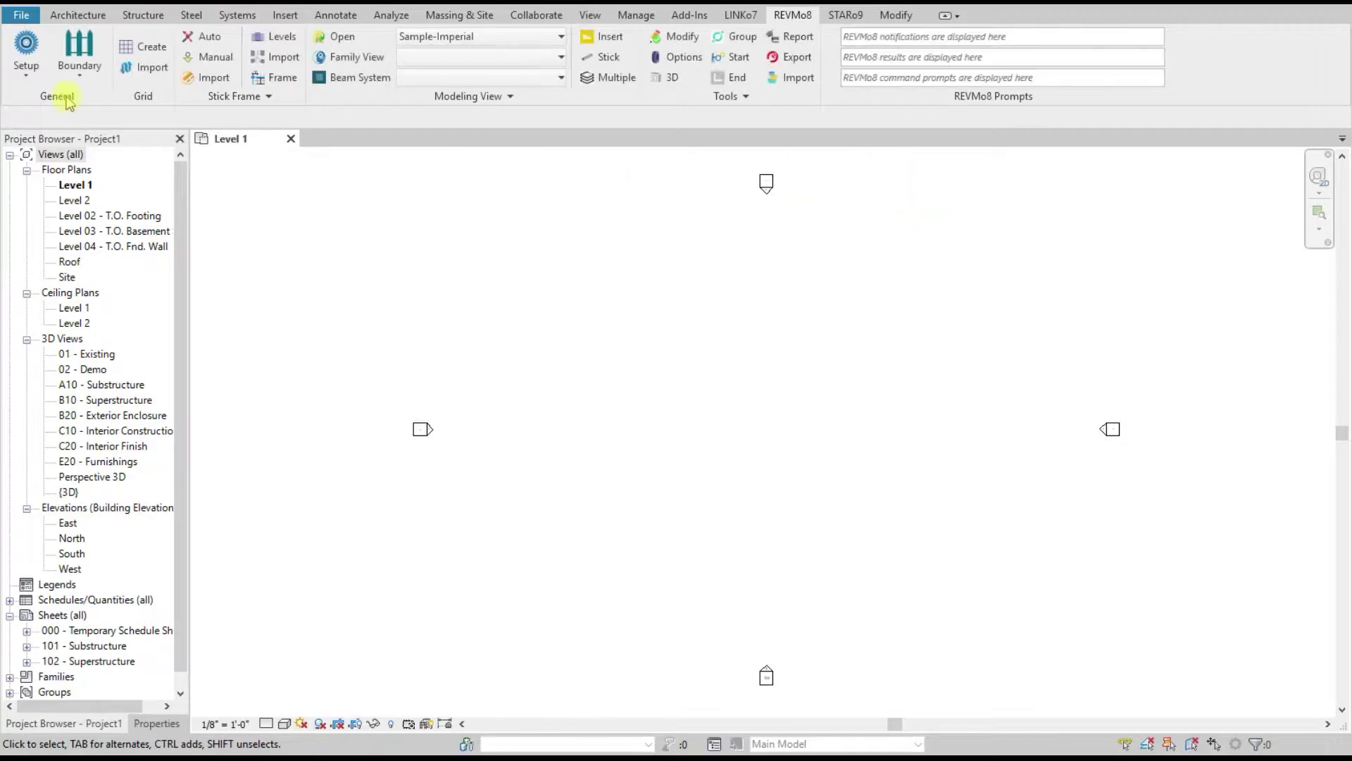
Step: Open REVMo8 Set Language and browse the language list, with English still selected
left_click(15, 81)
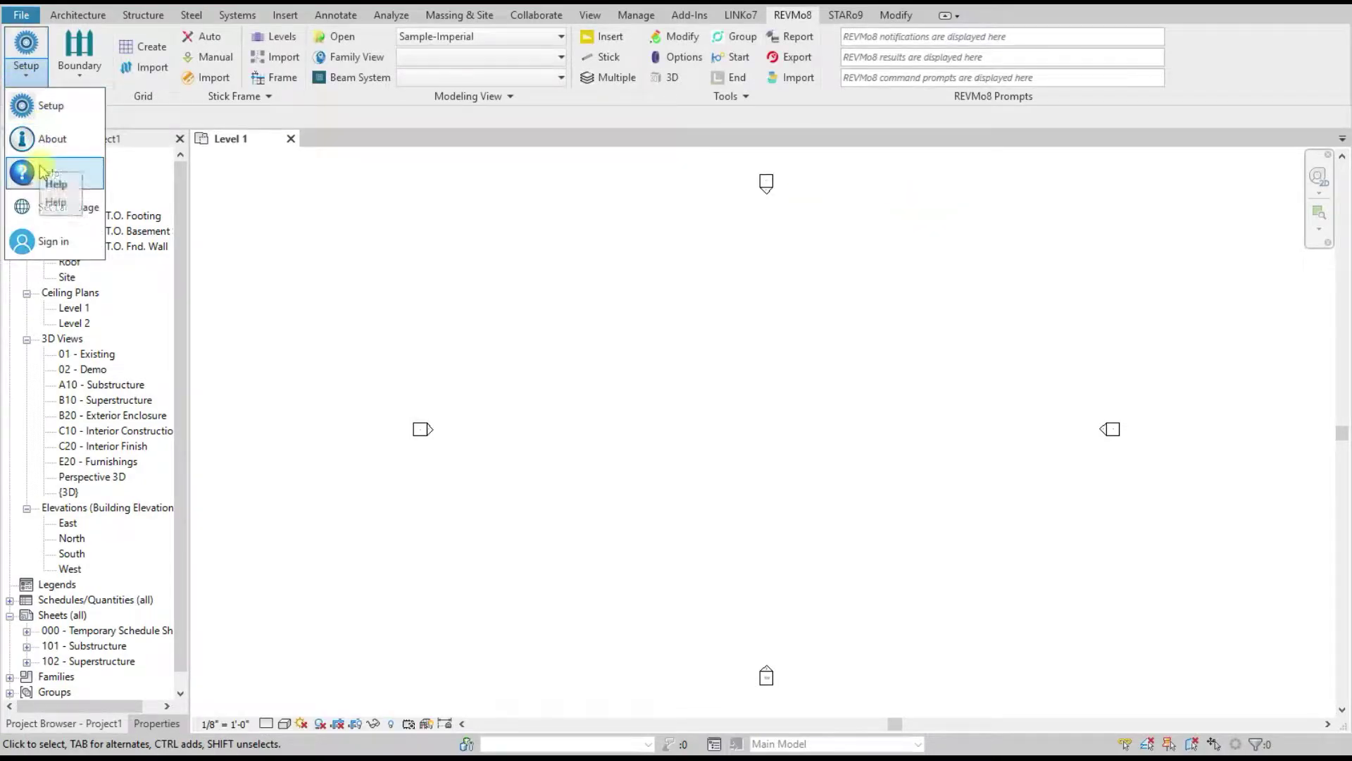
left_click(61, 206)
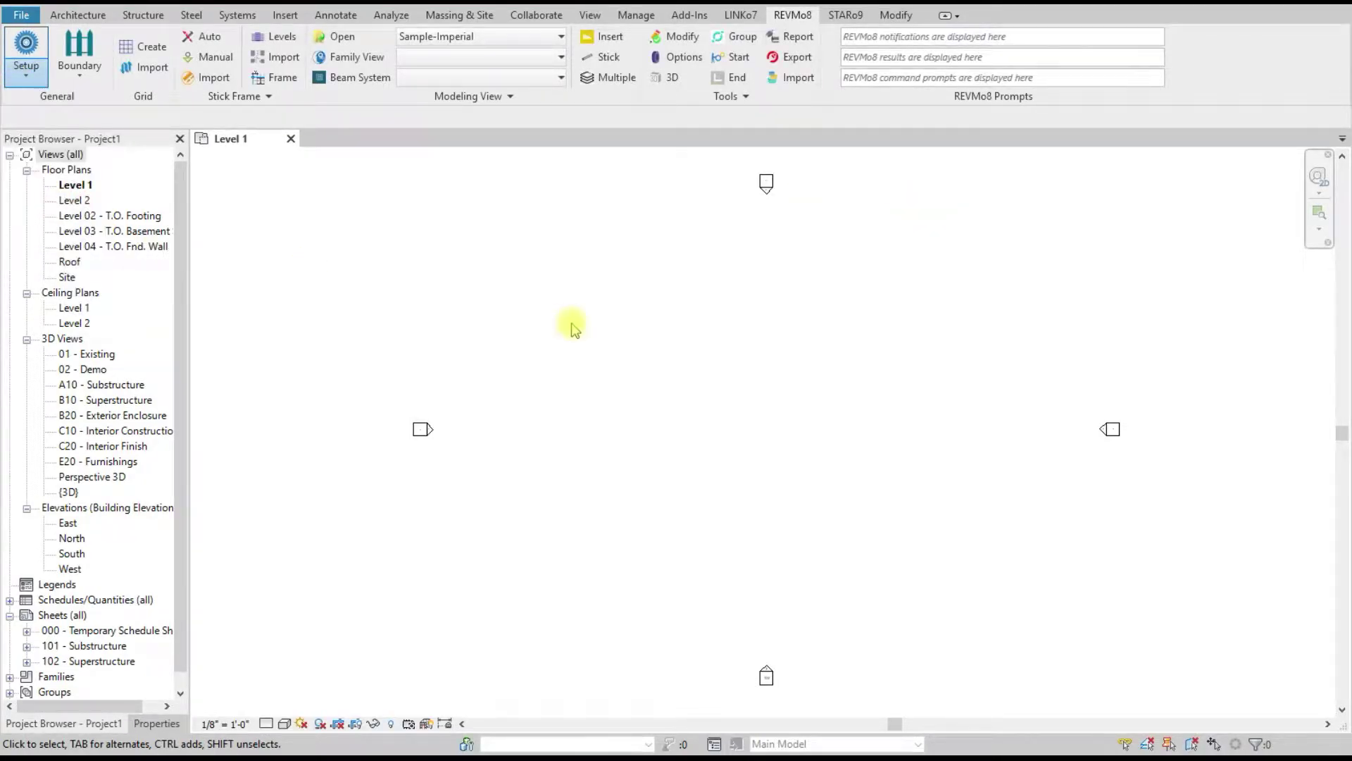
left_click(798, 354)
left_click_drag(877, 461, 877, 395)
Step: Keep English in the language list and briefly view the language file editor
left_click(662, 321)
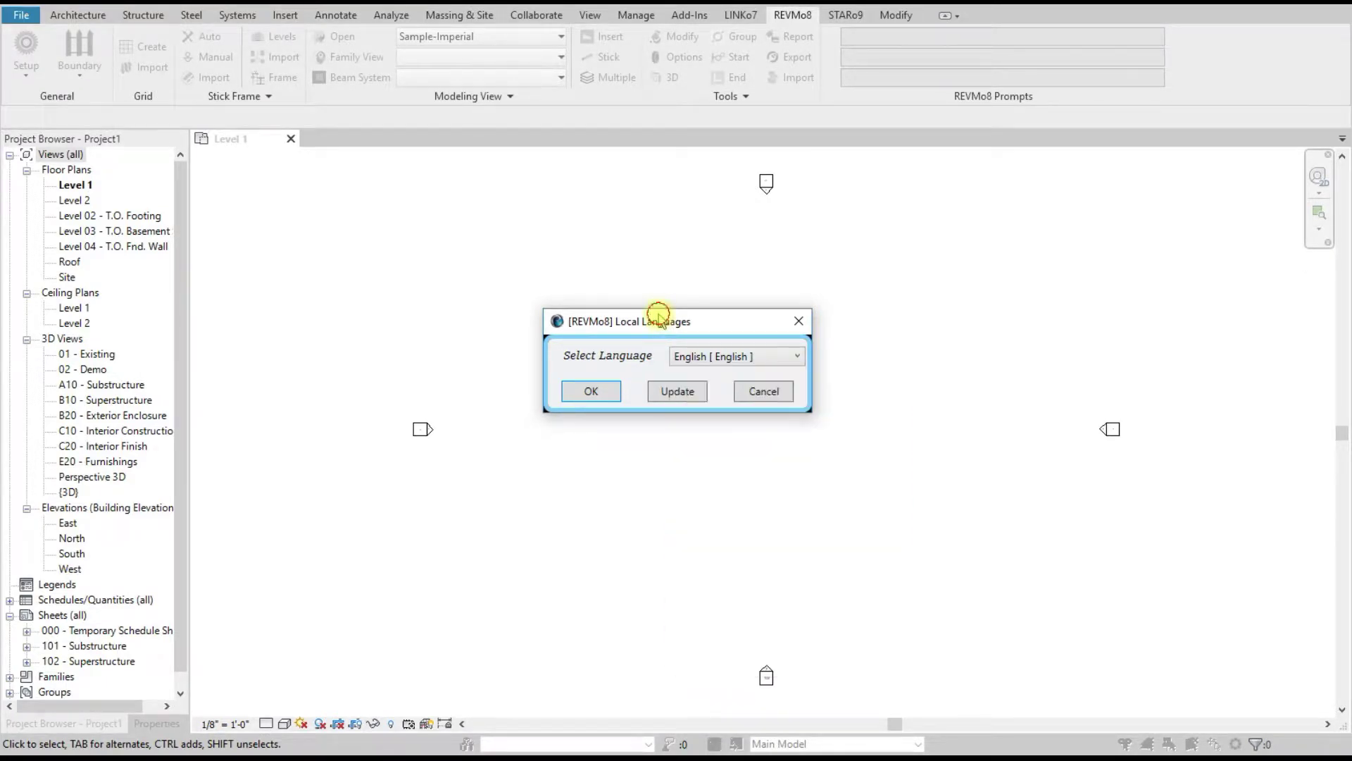
left_click(678, 391)
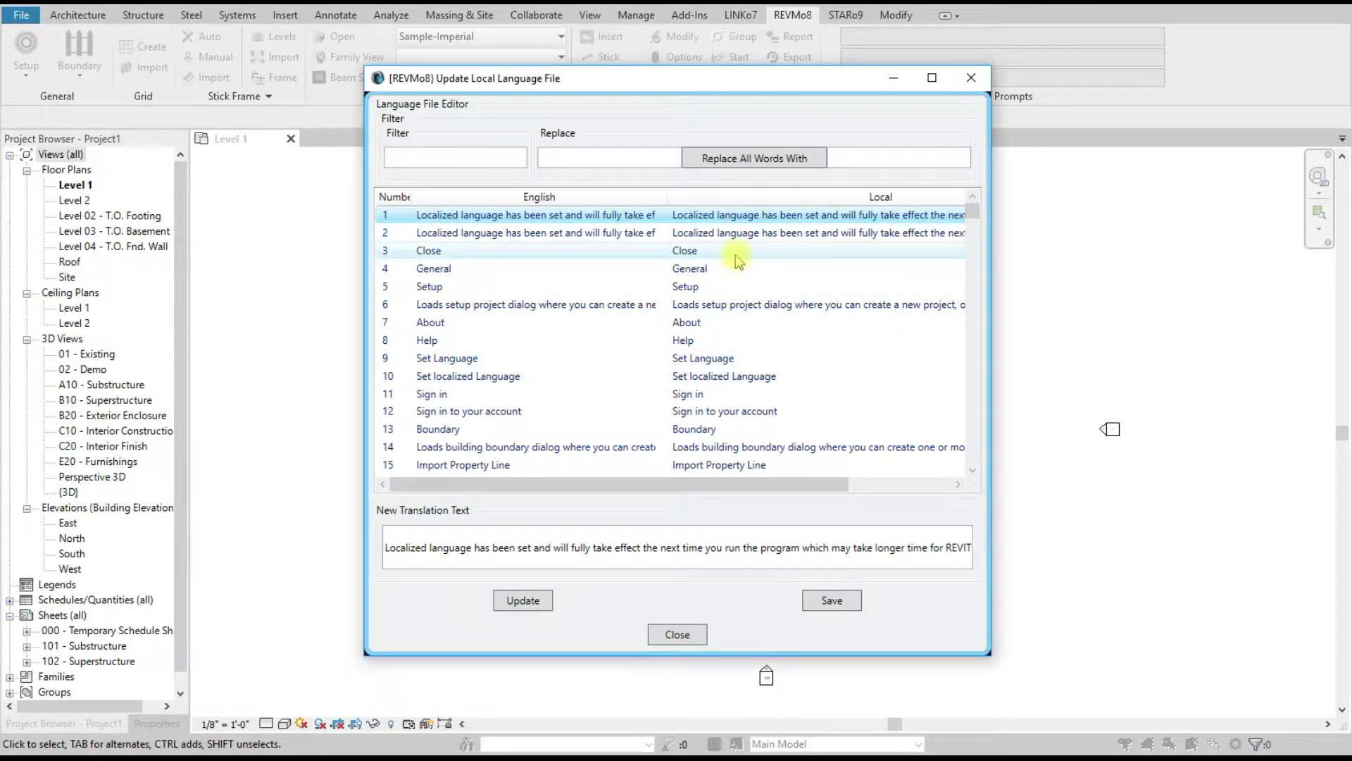
left_click(675, 634)
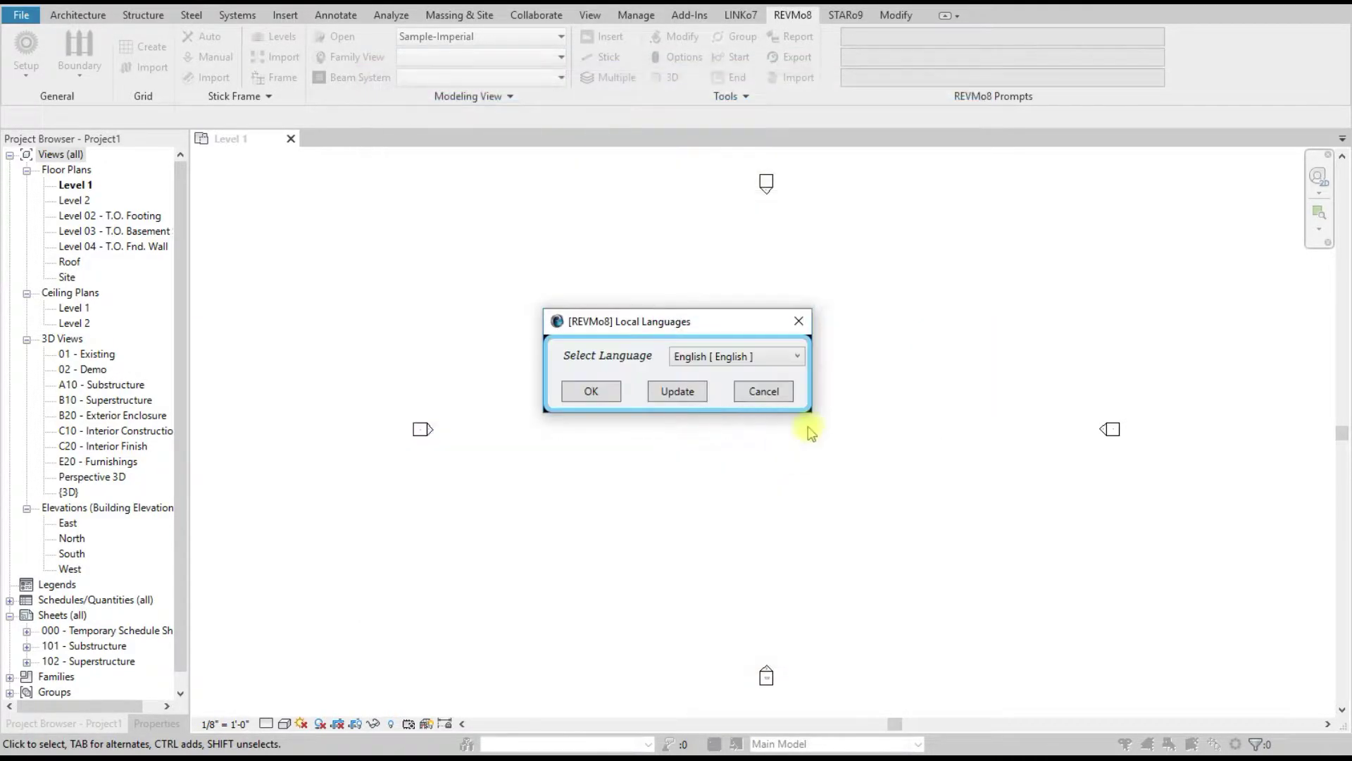
Step: Select Turkish as the REVMo8 language, apply it with OK, and dismiss the confirmation
left_click(785, 359)
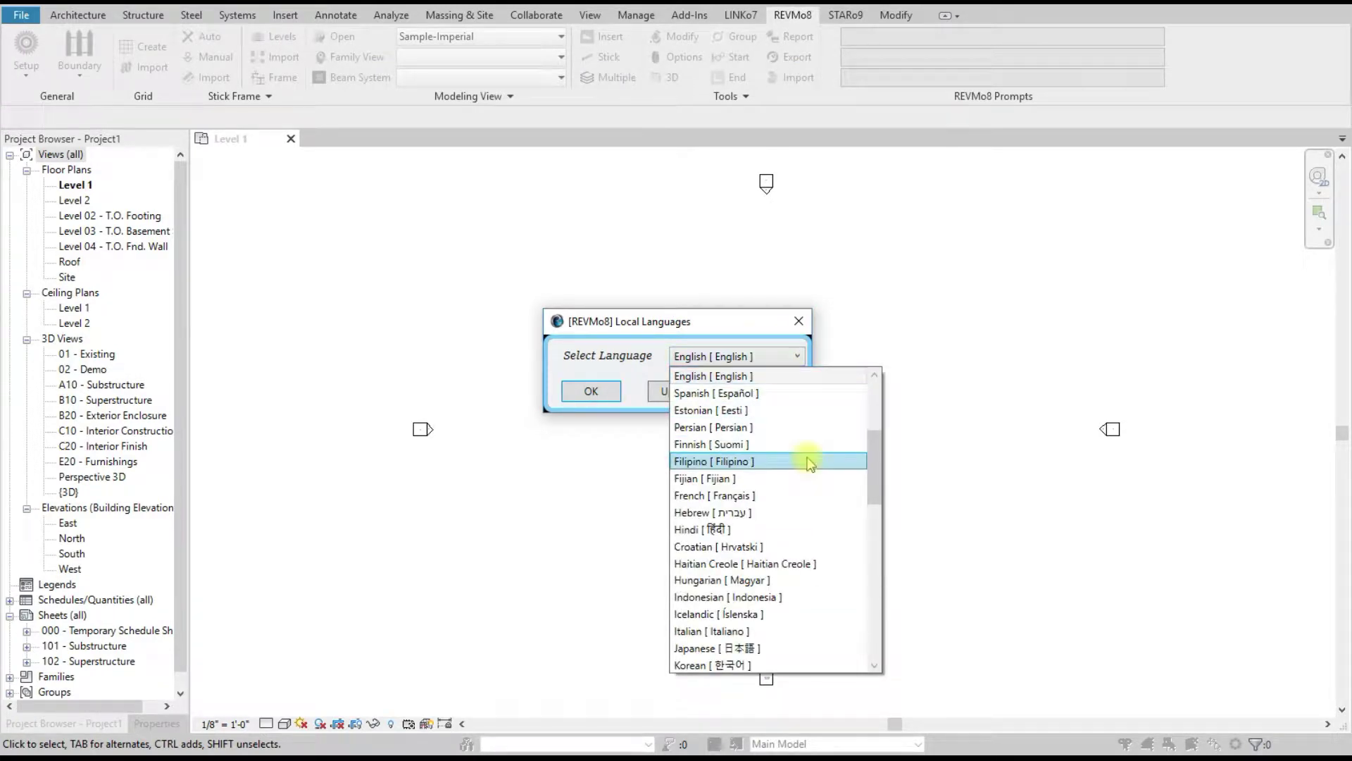
scroll(809, 459, "down", 2)
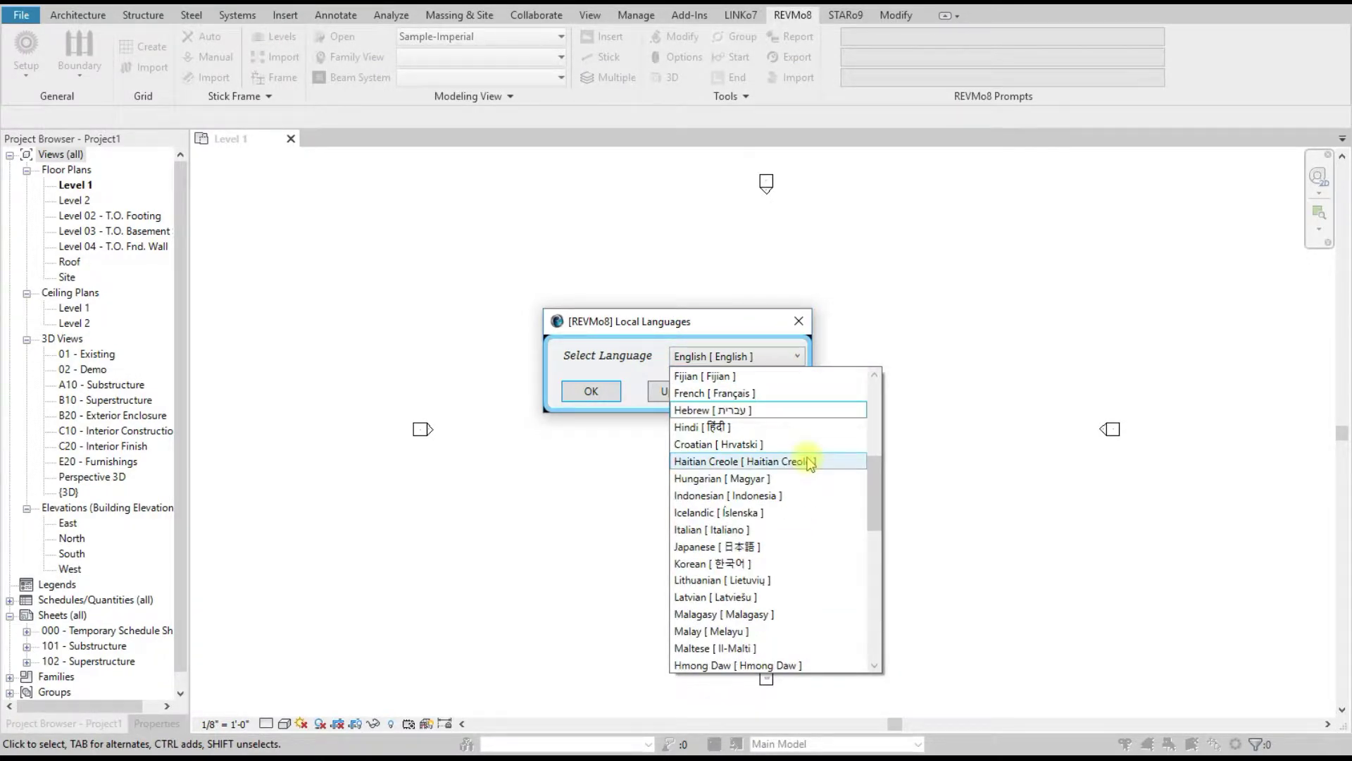
scroll(809, 461, "down", 4)
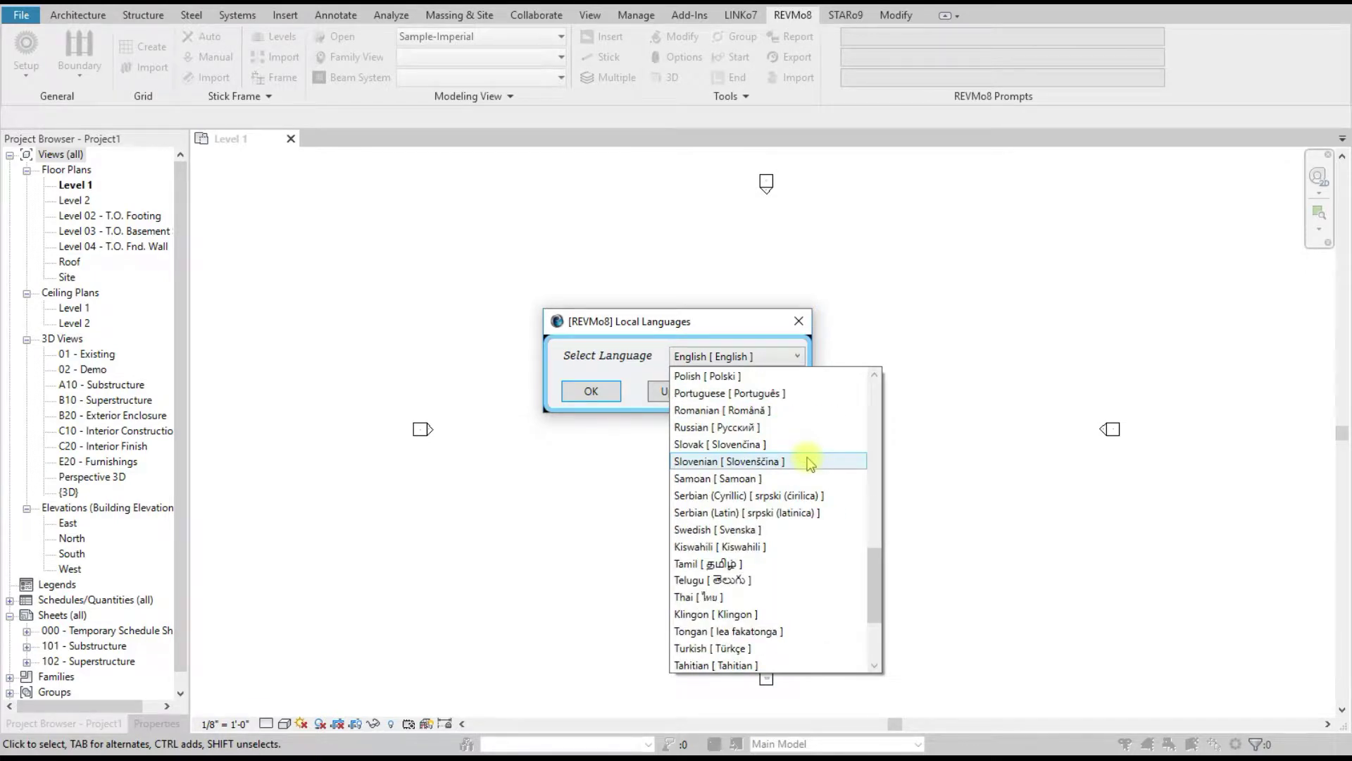
scroll(809, 461, "down", 2)
scroll(809, 461, "down", 1)
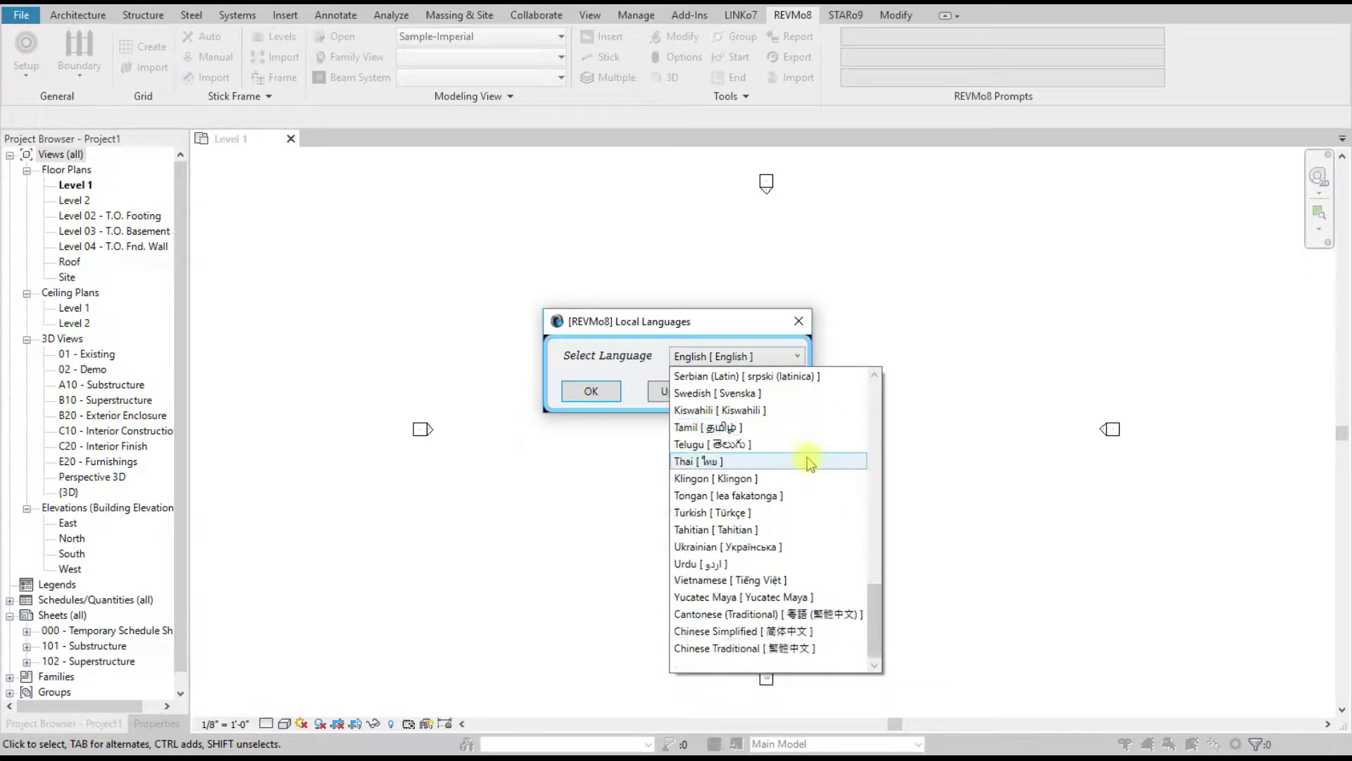
left_click(764, 514)
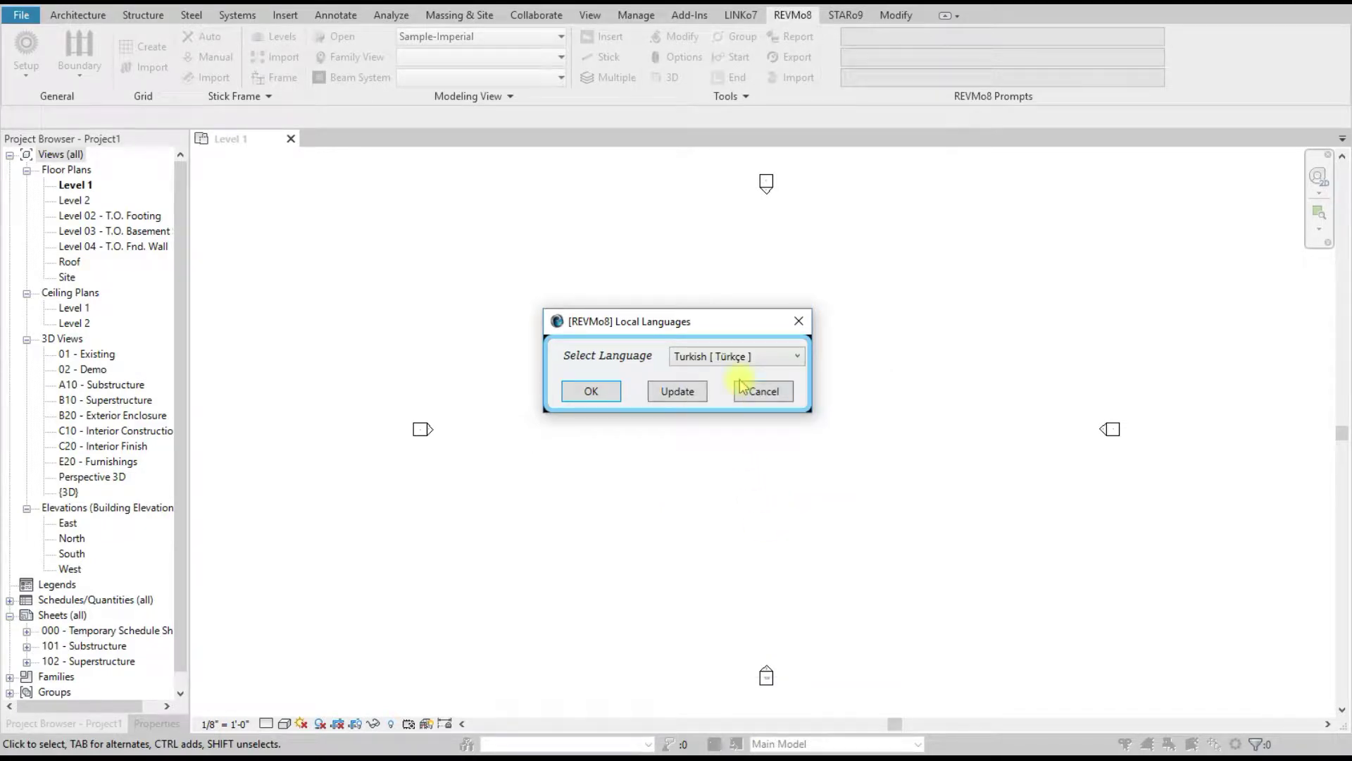
left_click(683, 395)
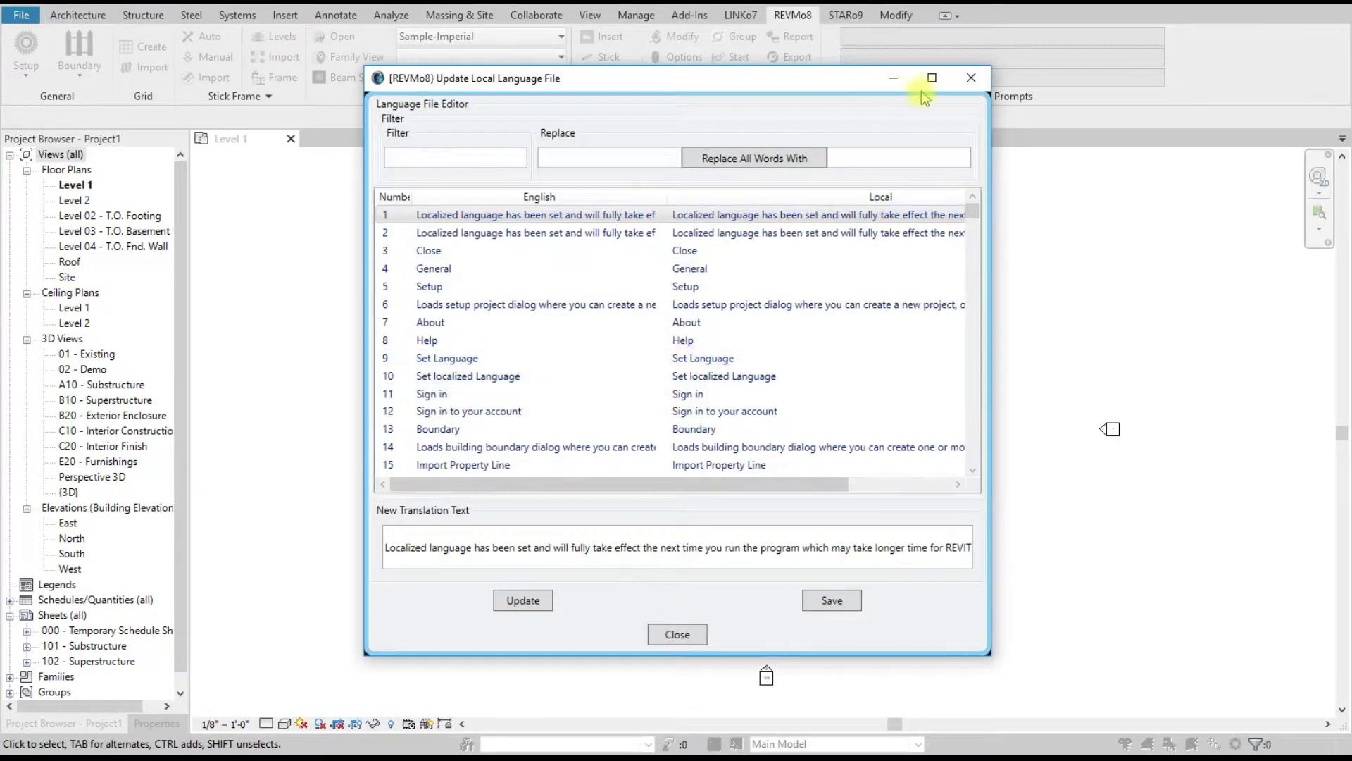
left_click(969, 77)
left_click(600, 392)
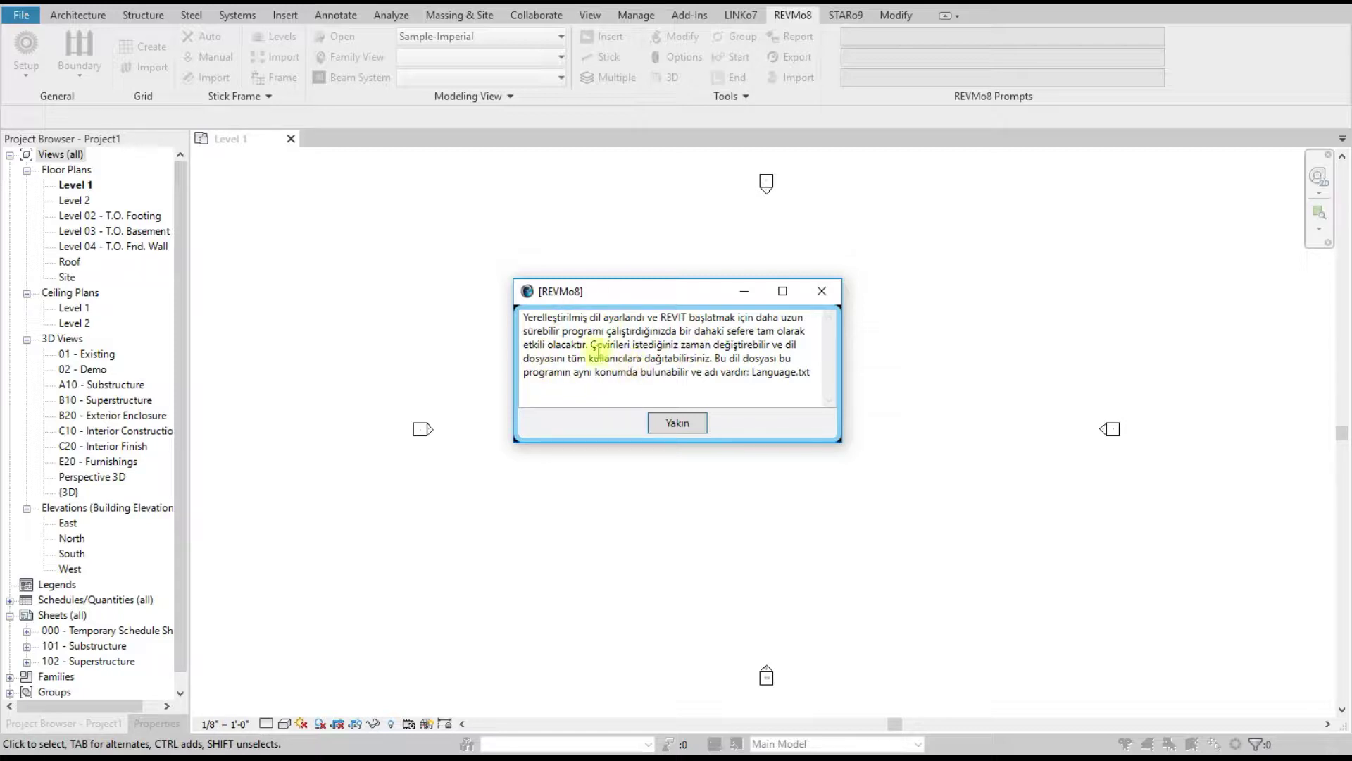
left_click(678, 424)
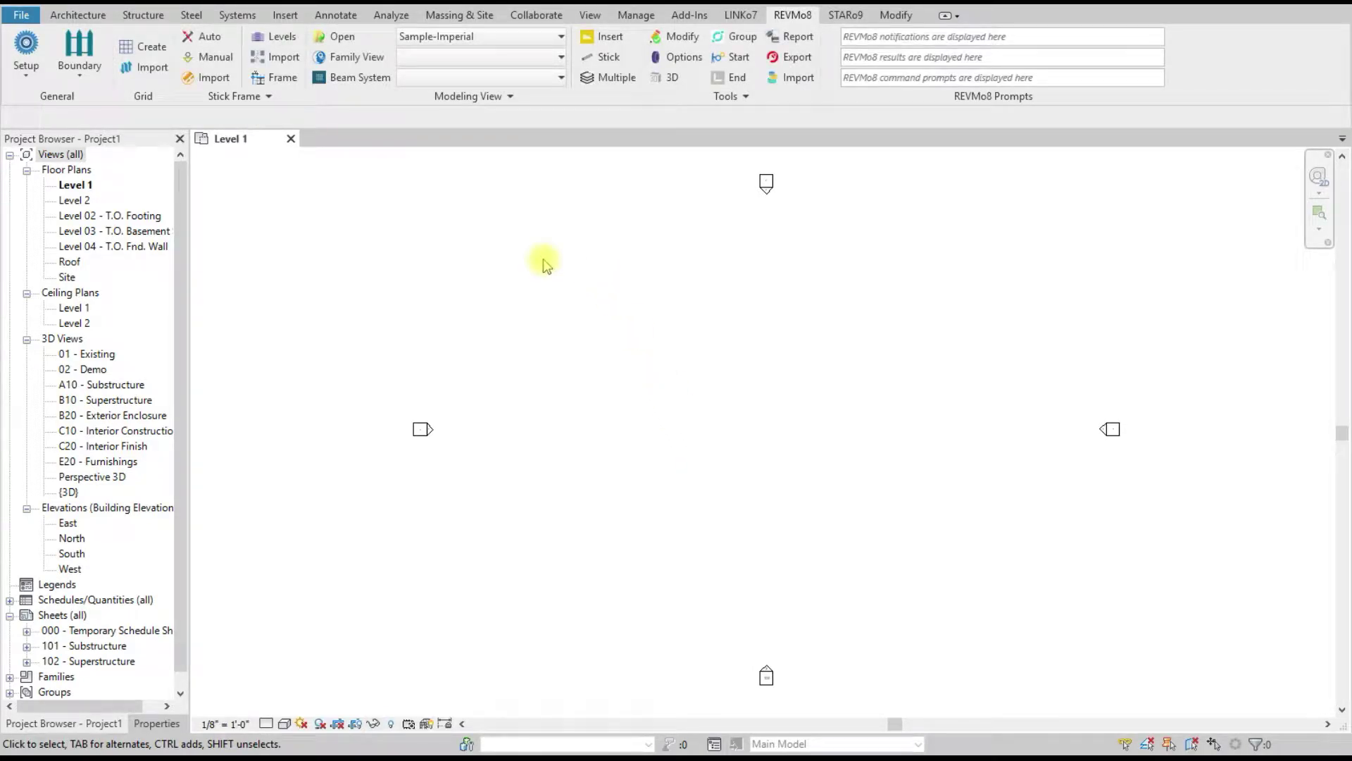
Step: Reopen REVMo8 Set Language and open the Turkish language file editor
left_click(26, 71)
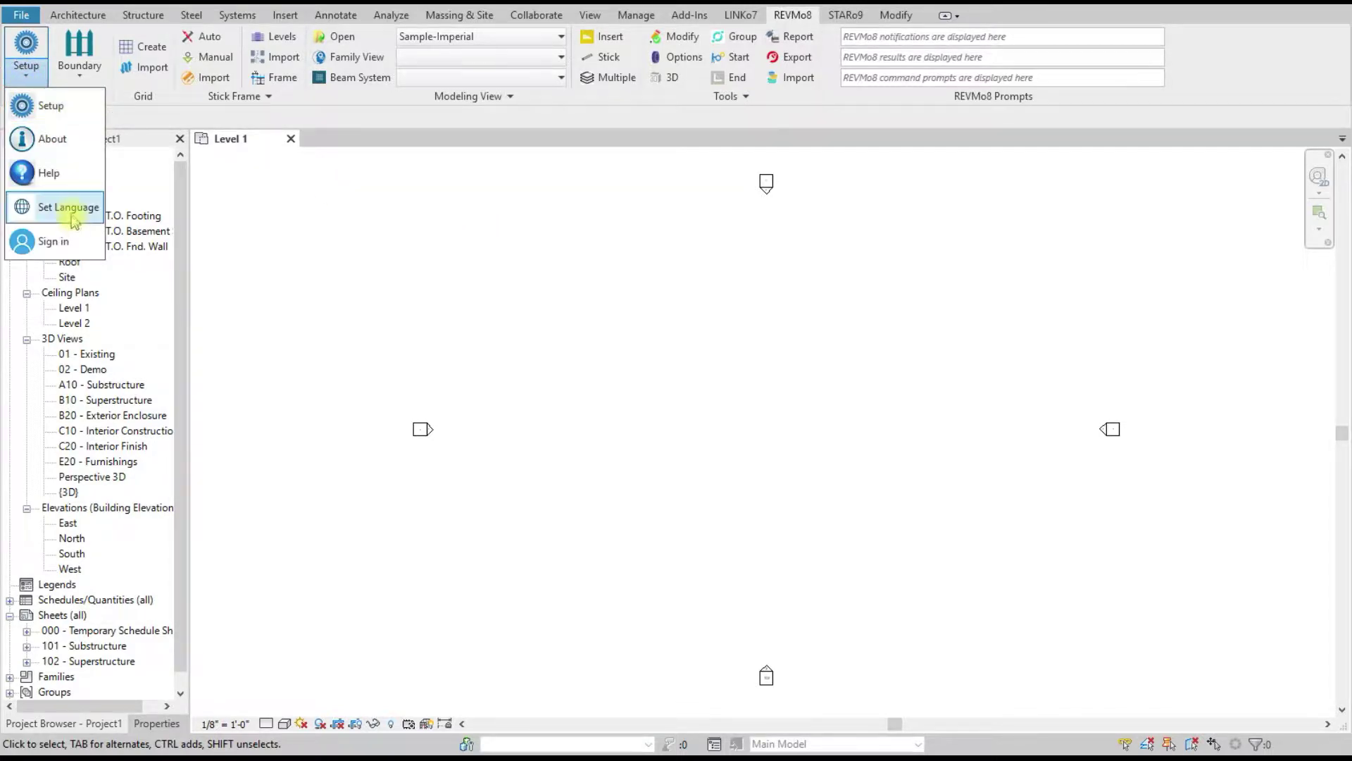
left_click(235, 246)
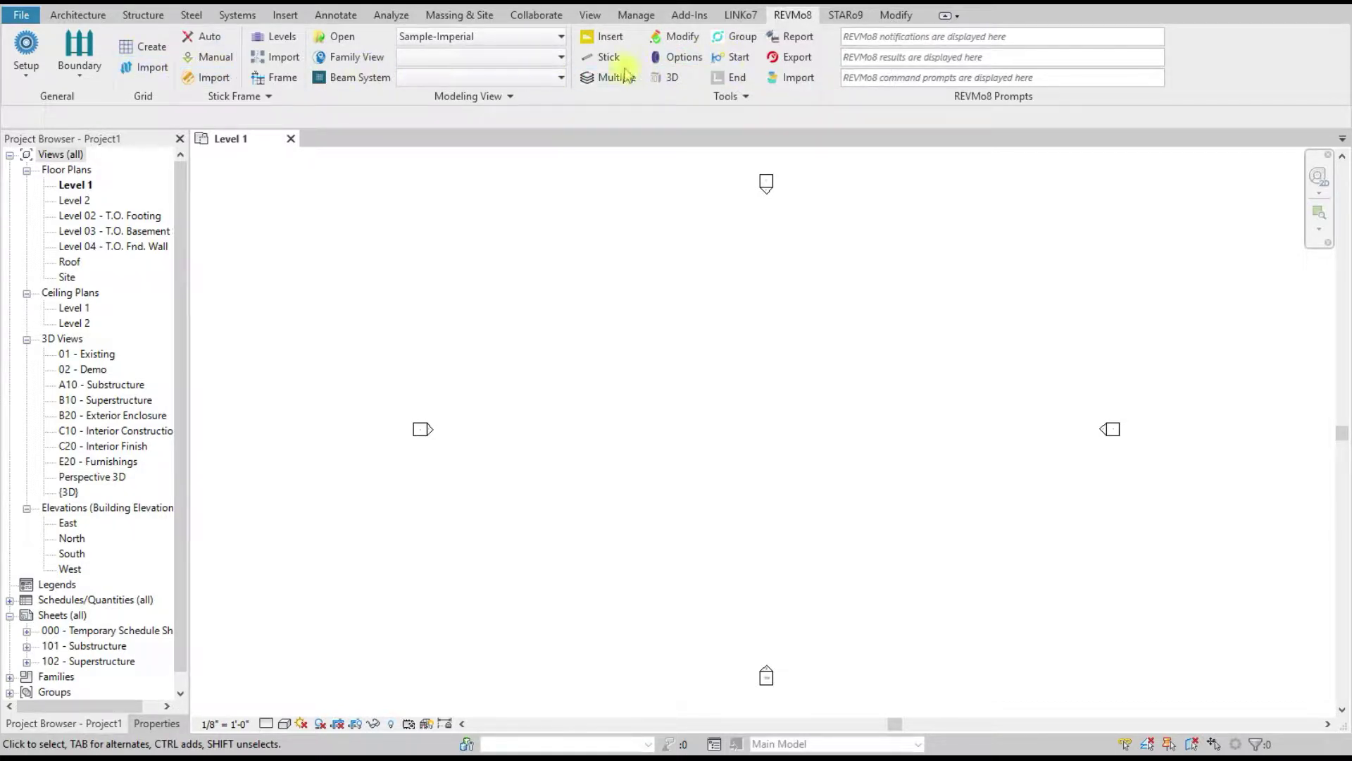
left_click(22, 73)
left_click(53, 174)
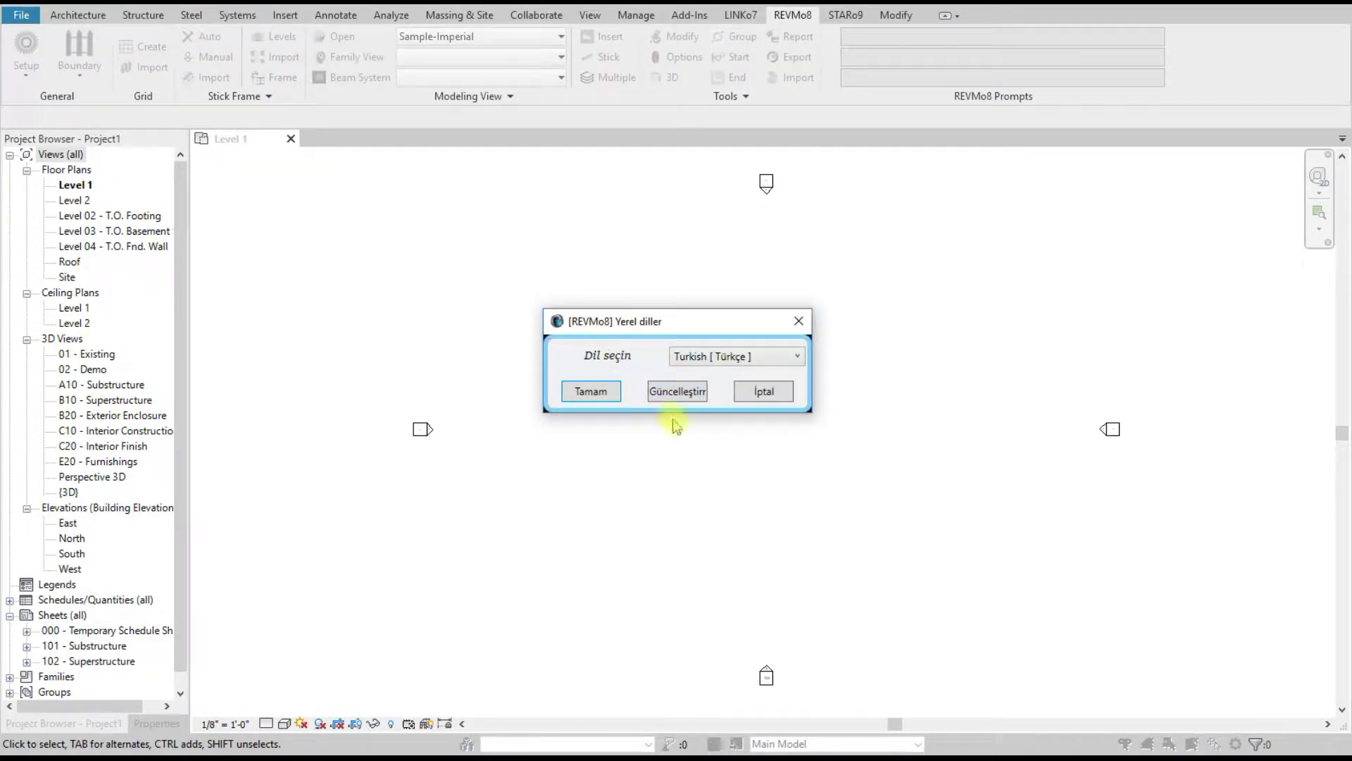
left_click(675, 393)
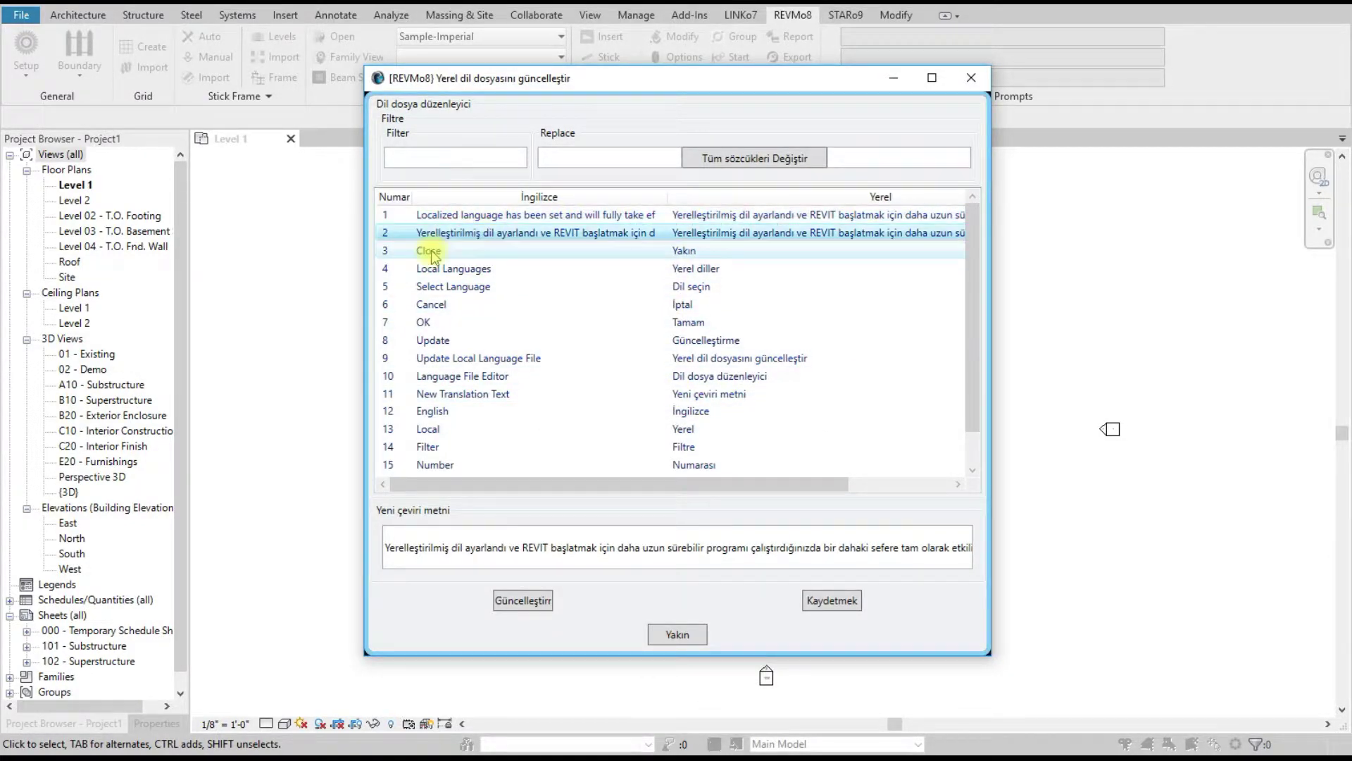
Step: Inspect the Turkish translations of Close and Local Languages ('Yerel diller'), then try the list filter
left_click(508, 252)
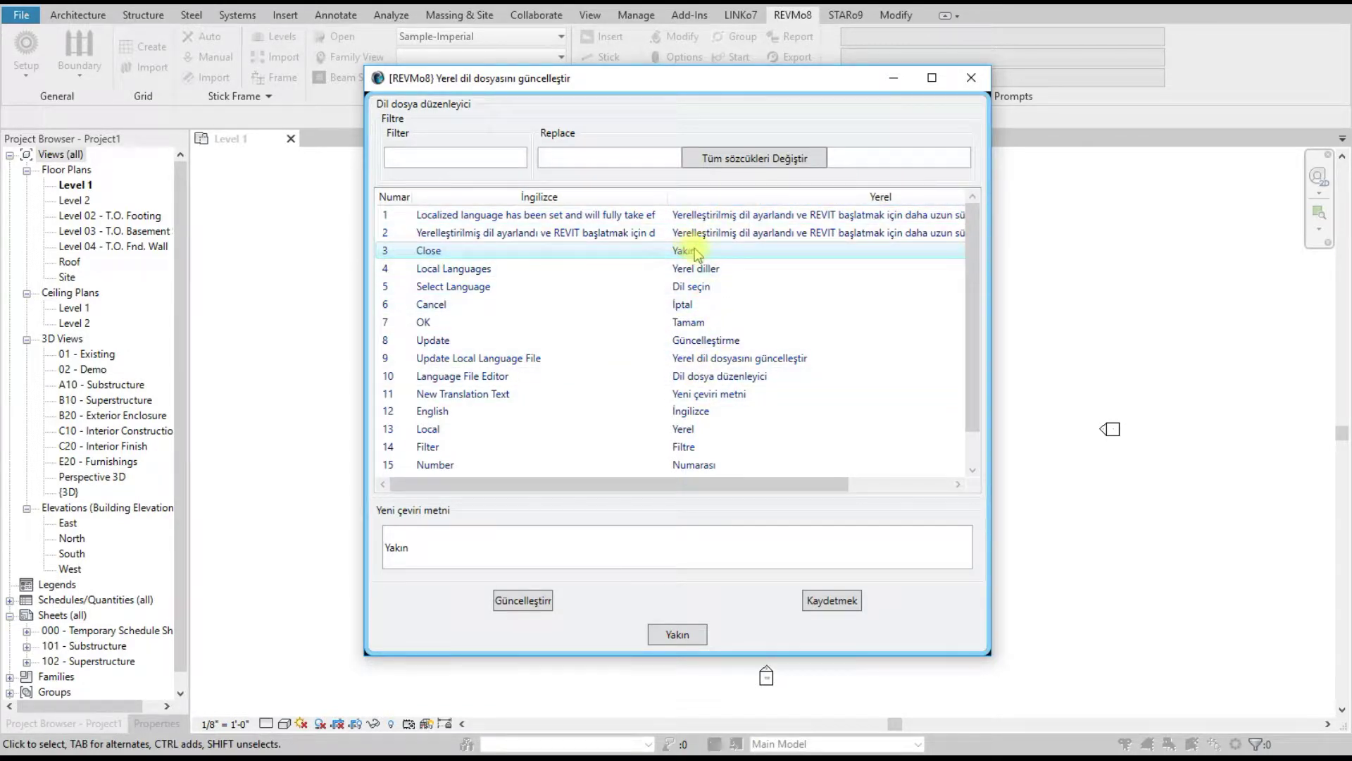
left_click(495, 271)
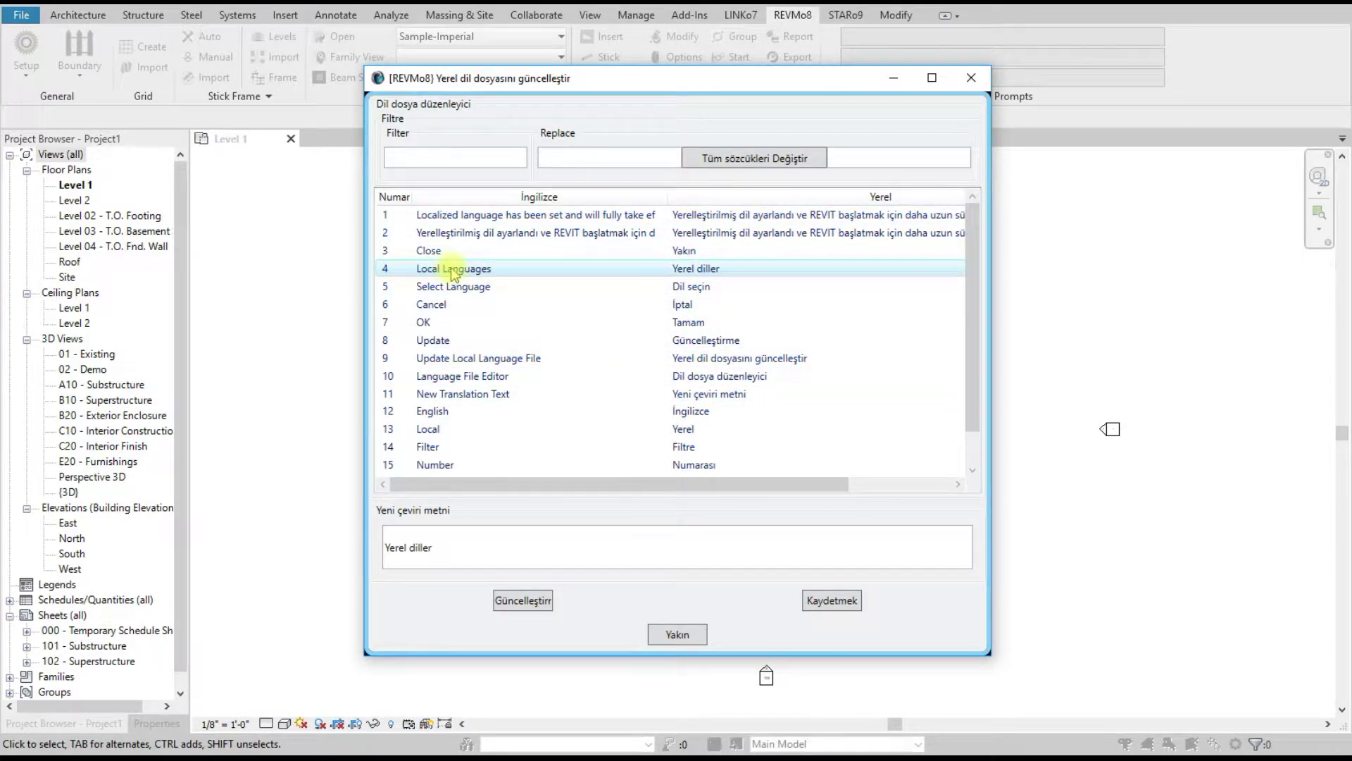
left_click_drag(532, 539, 370, 548)
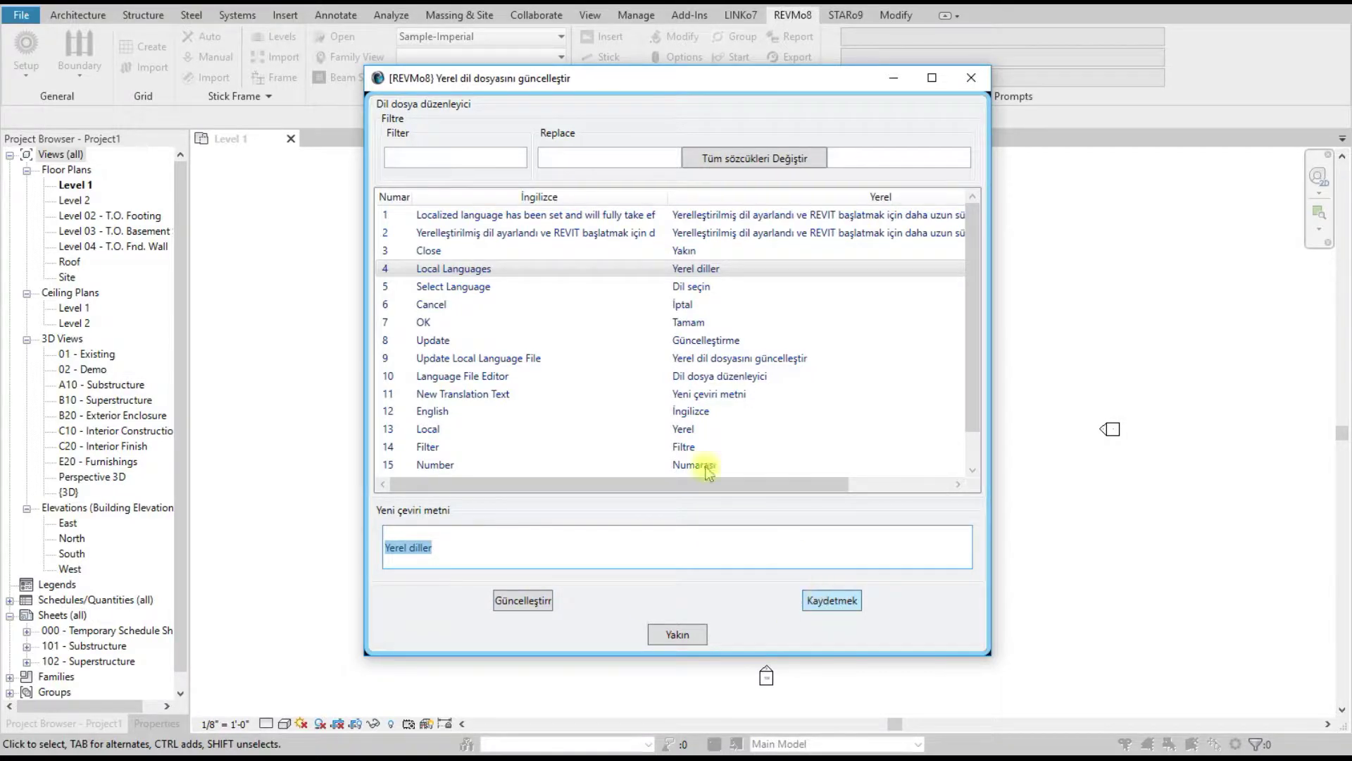
left_click(410, 157)
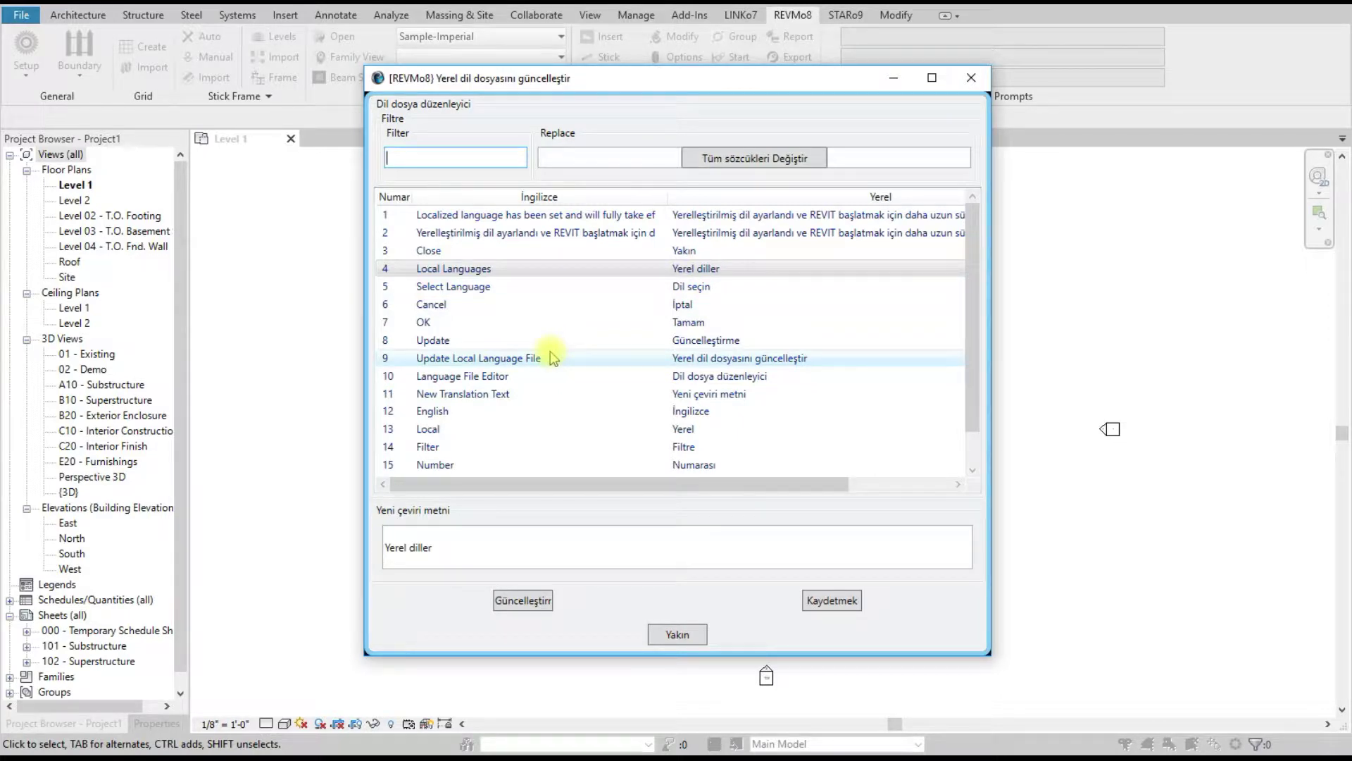
scroll(551, 353, "down", 1)
scroll(551, 356, "up", 1)
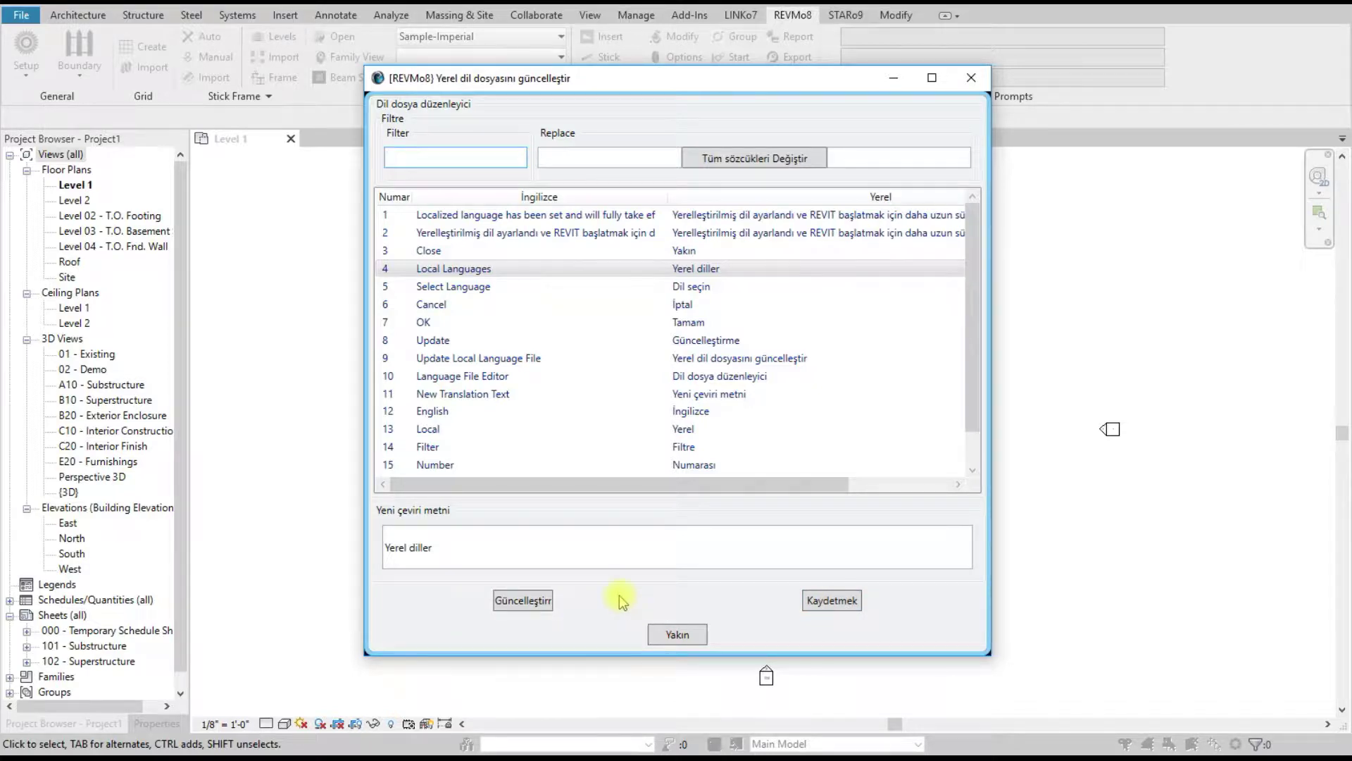
Step: Close the language file editor, switch REVMo8 back to English, and dismiss the notice
left_click(677, 635)
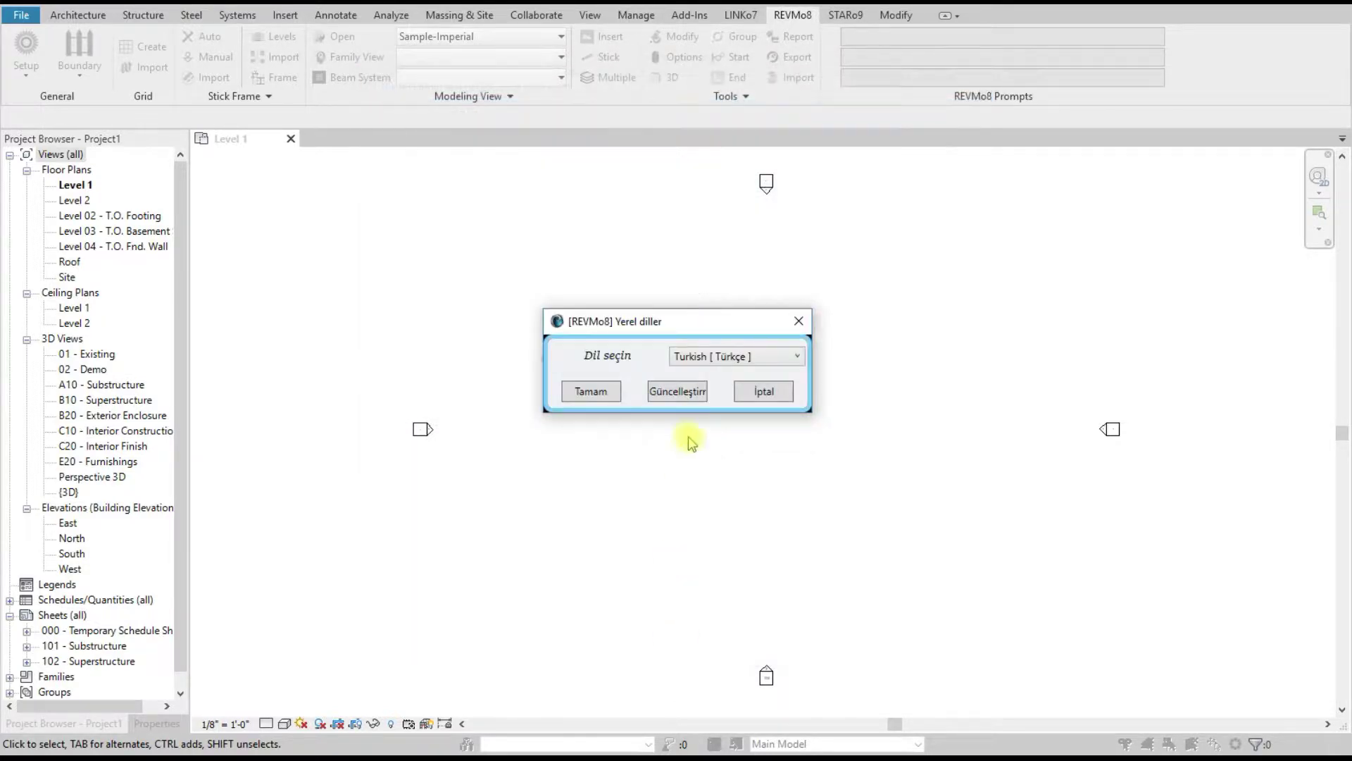
left_click(721, 366)
scroll(782, 465, "up", 8)
scroll(786, 459, "up", 4)
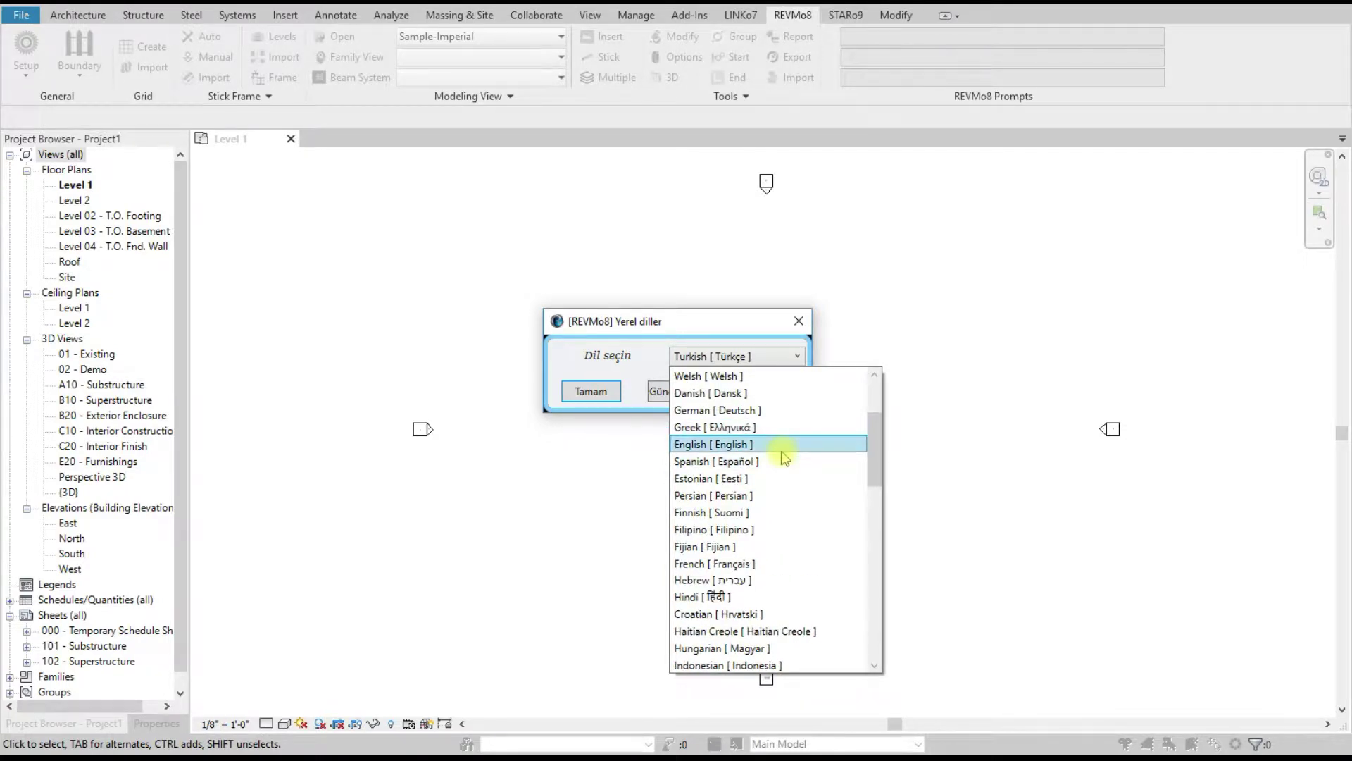
left_click(781, 443)
left_click(591, 390)
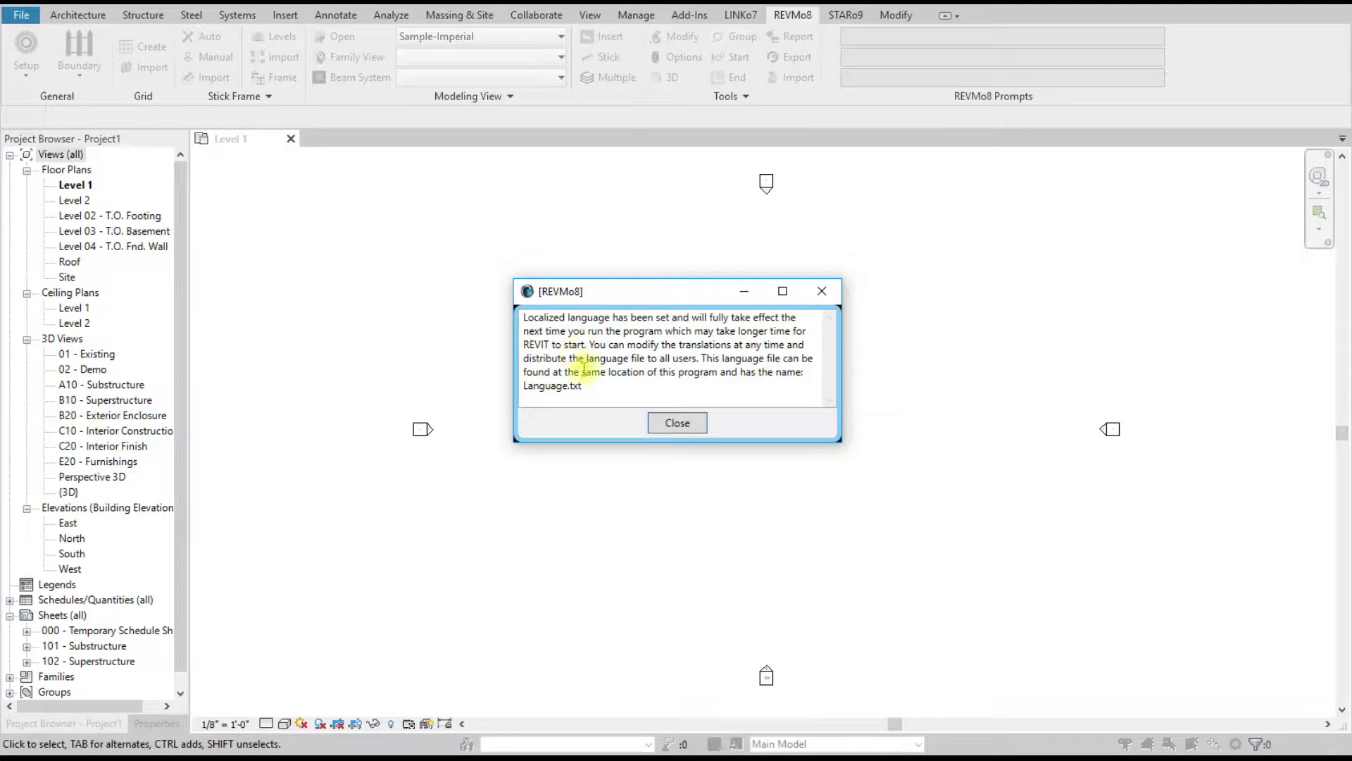
left_click(676, 425)
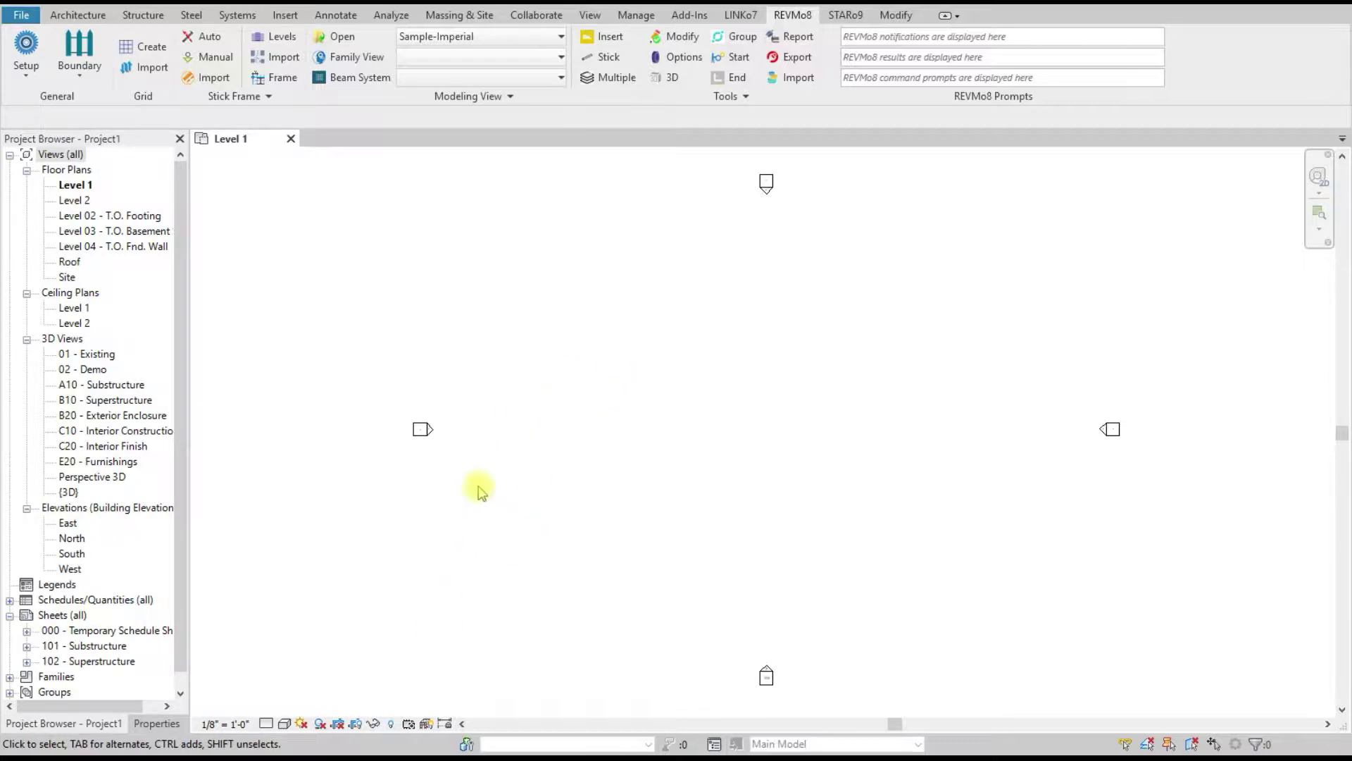
Step: Minimize the empty Projects folder and bring up the REVIT_2020 plugin folder with Language.txt selected
mouse_move(298, 759)
left_click(218, 729)
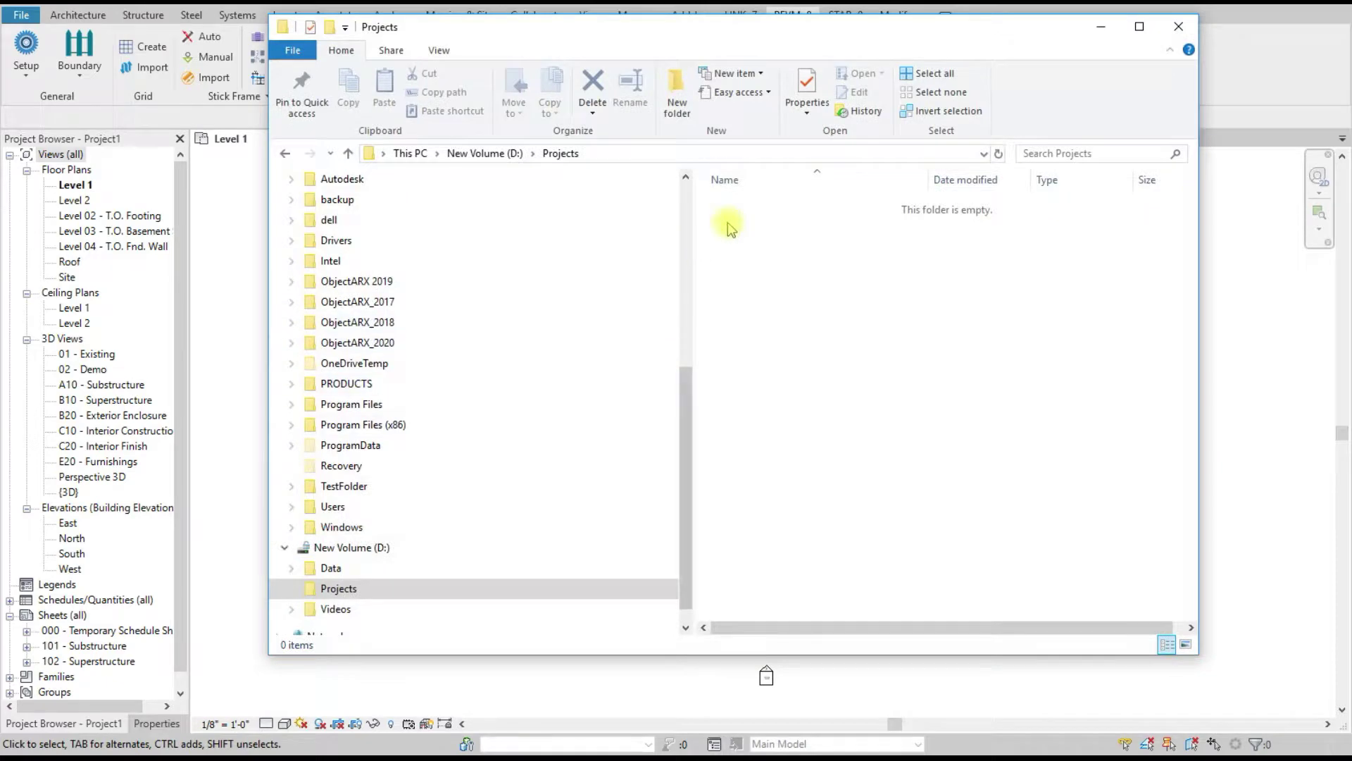
left_click(1101, 27)
mouse_move(298, 759)
left_click(380, 725)
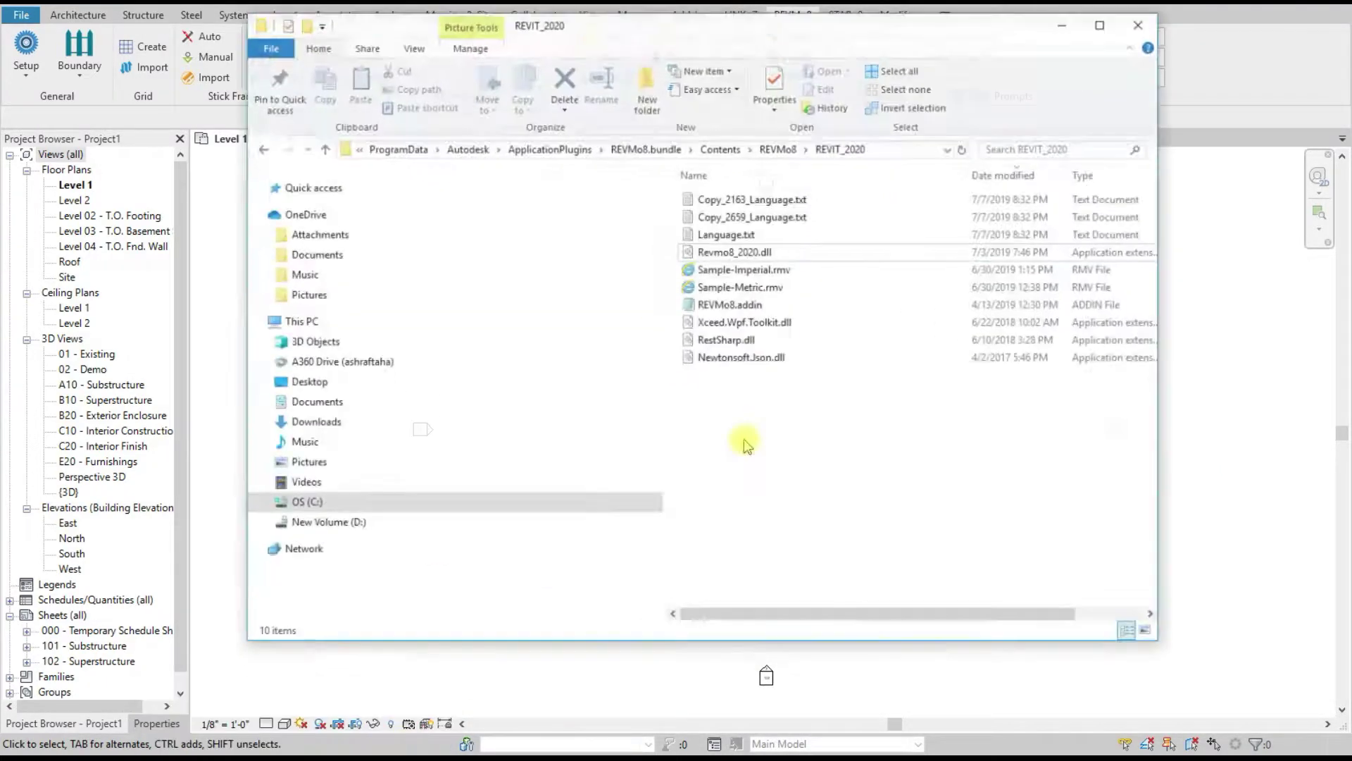
left_click(790, 219)
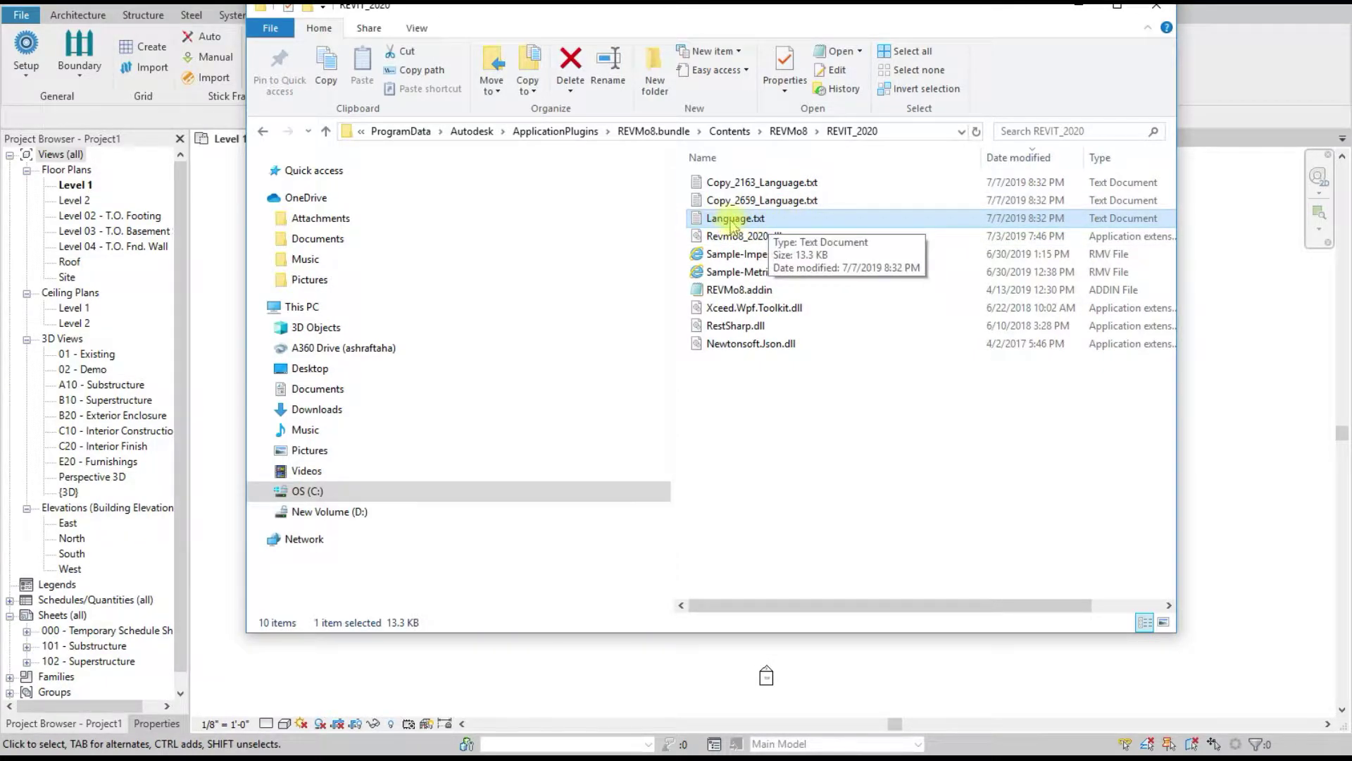
Step: Read through Language.txt's translation pairs in Notepad, close it, and minimize File Explorer
double_click(764, 220)
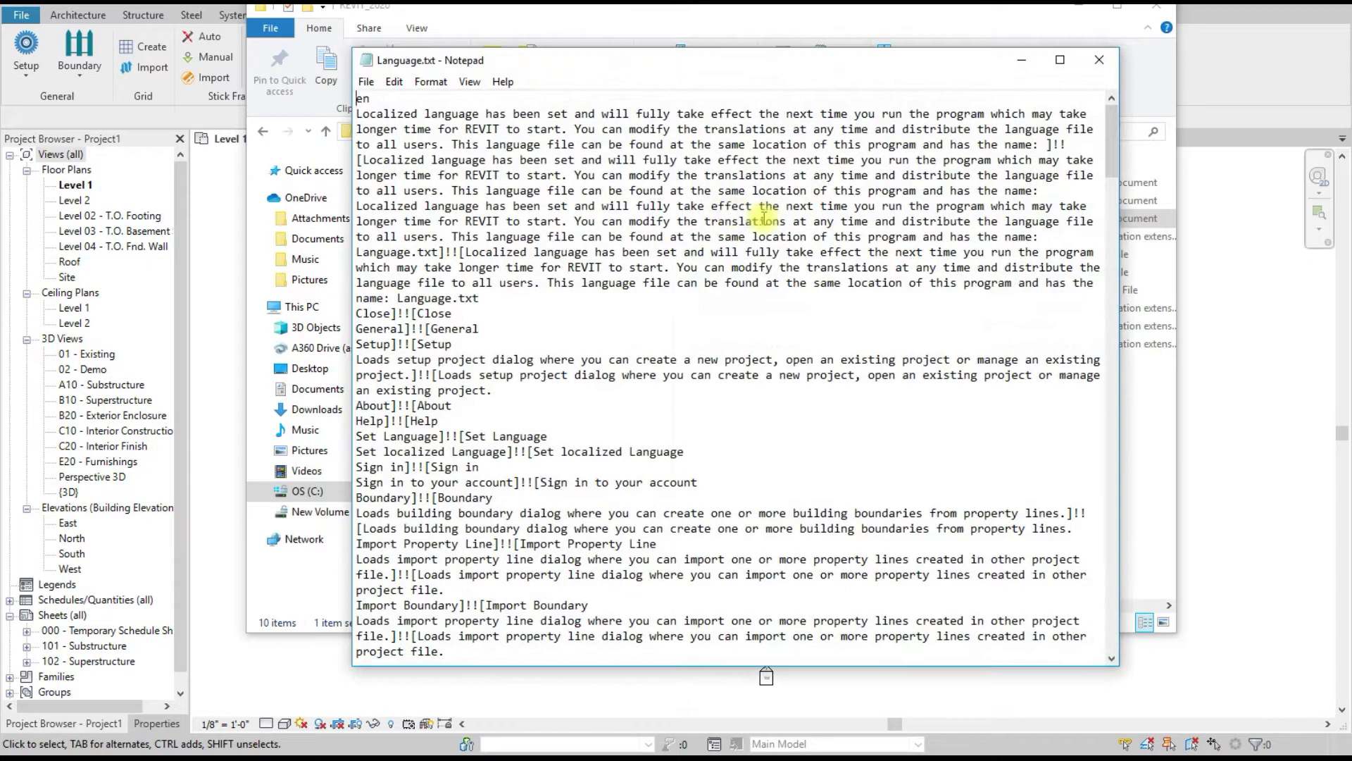
scroll(794, 328, "down", 10)
scroll(793, 328, "down", 15)
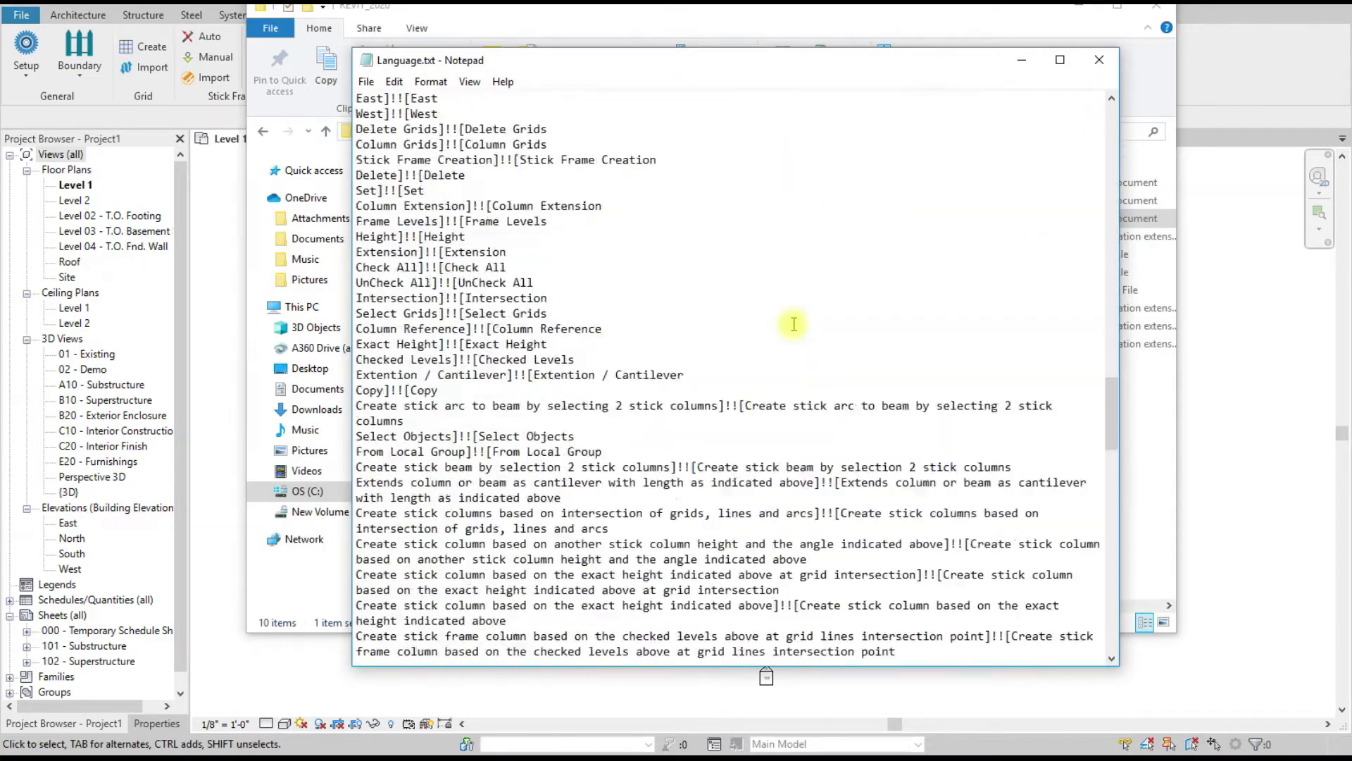
scroll(792, 320, "up", 20)
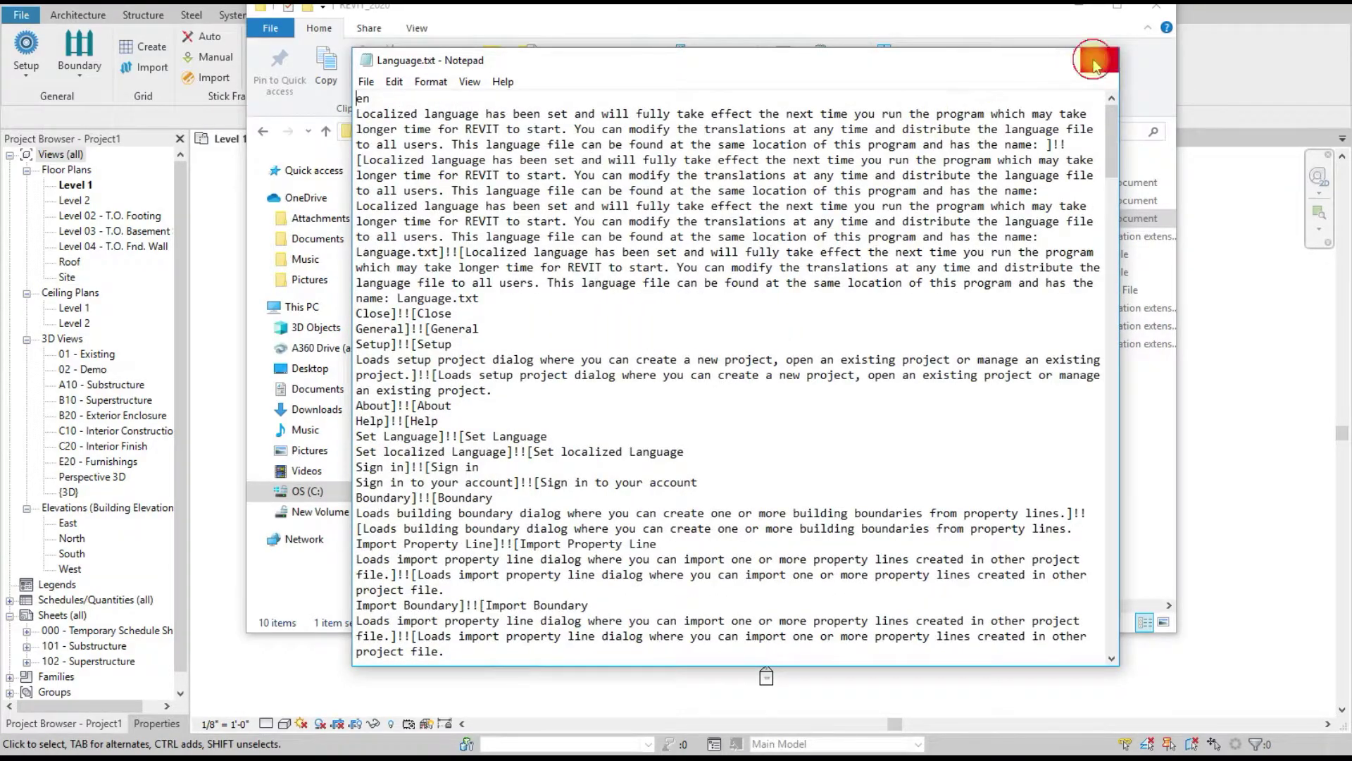
left_click(1099, 59)
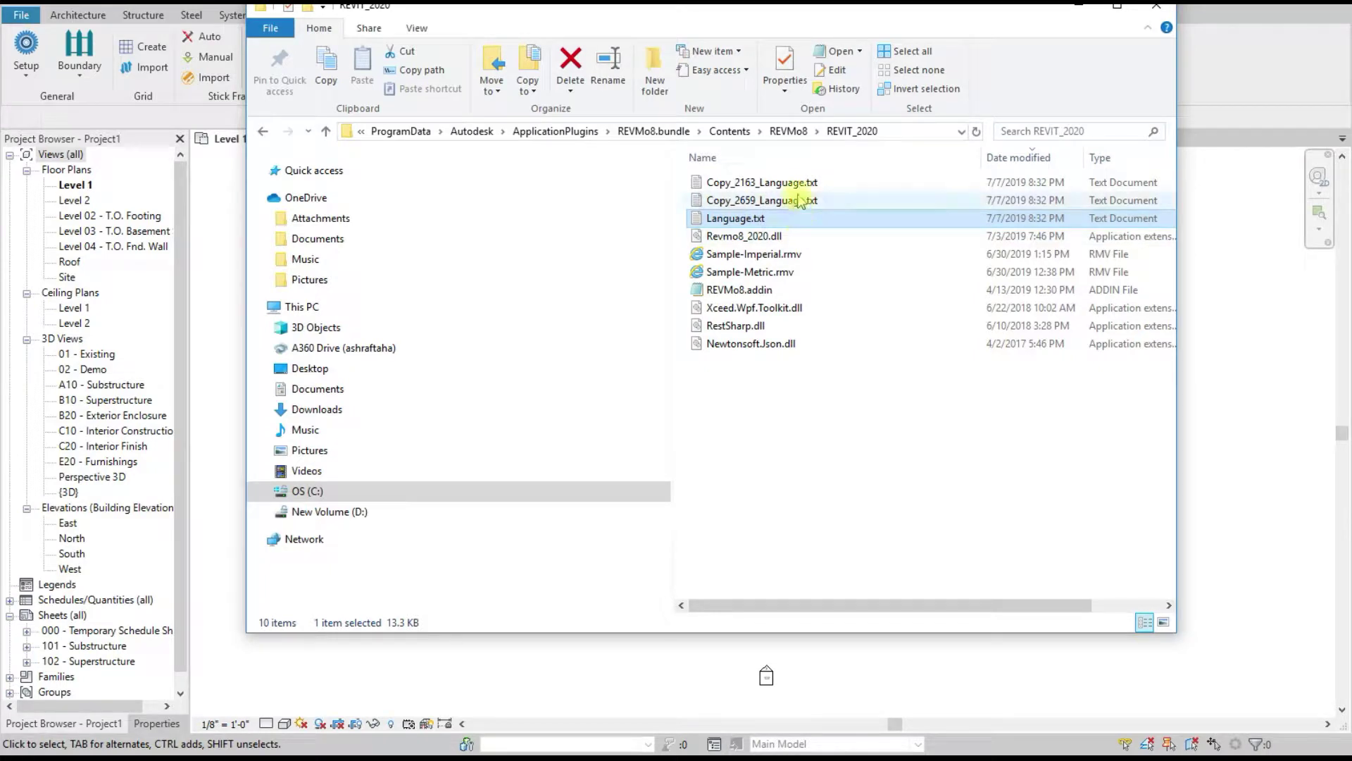
left_click(1078, 7)
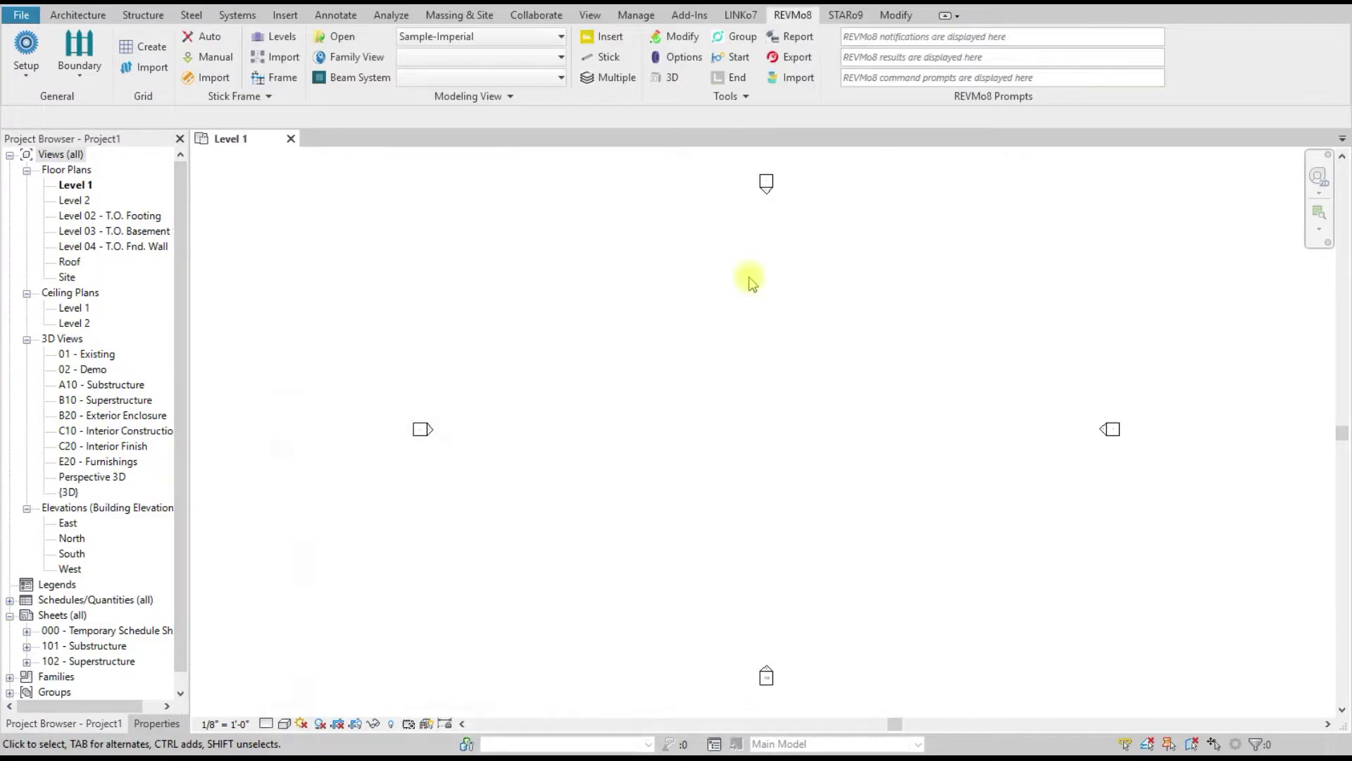
Step: Open the REVMo8 Sign in window from Setup, reopen it, and select the prefilled account email
left_click(26, 71)
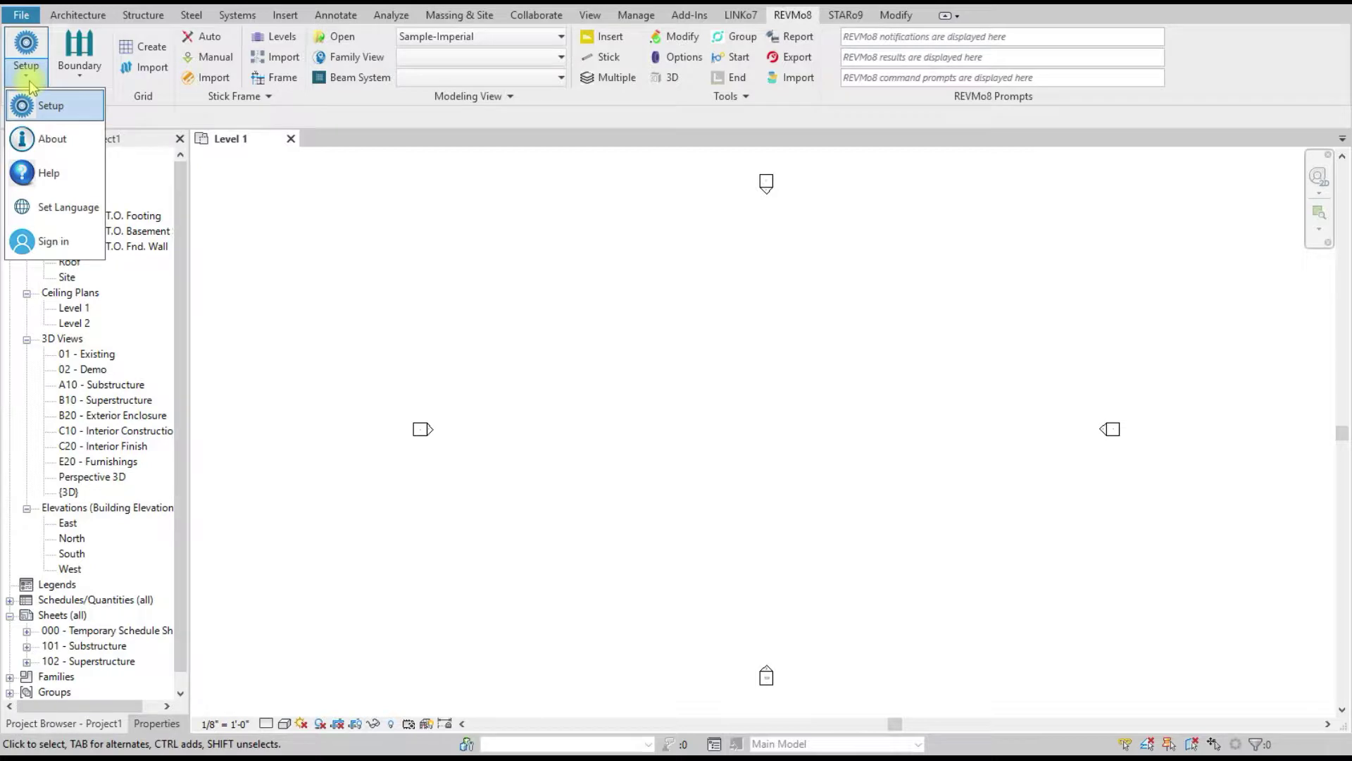
left_click(49, 241)
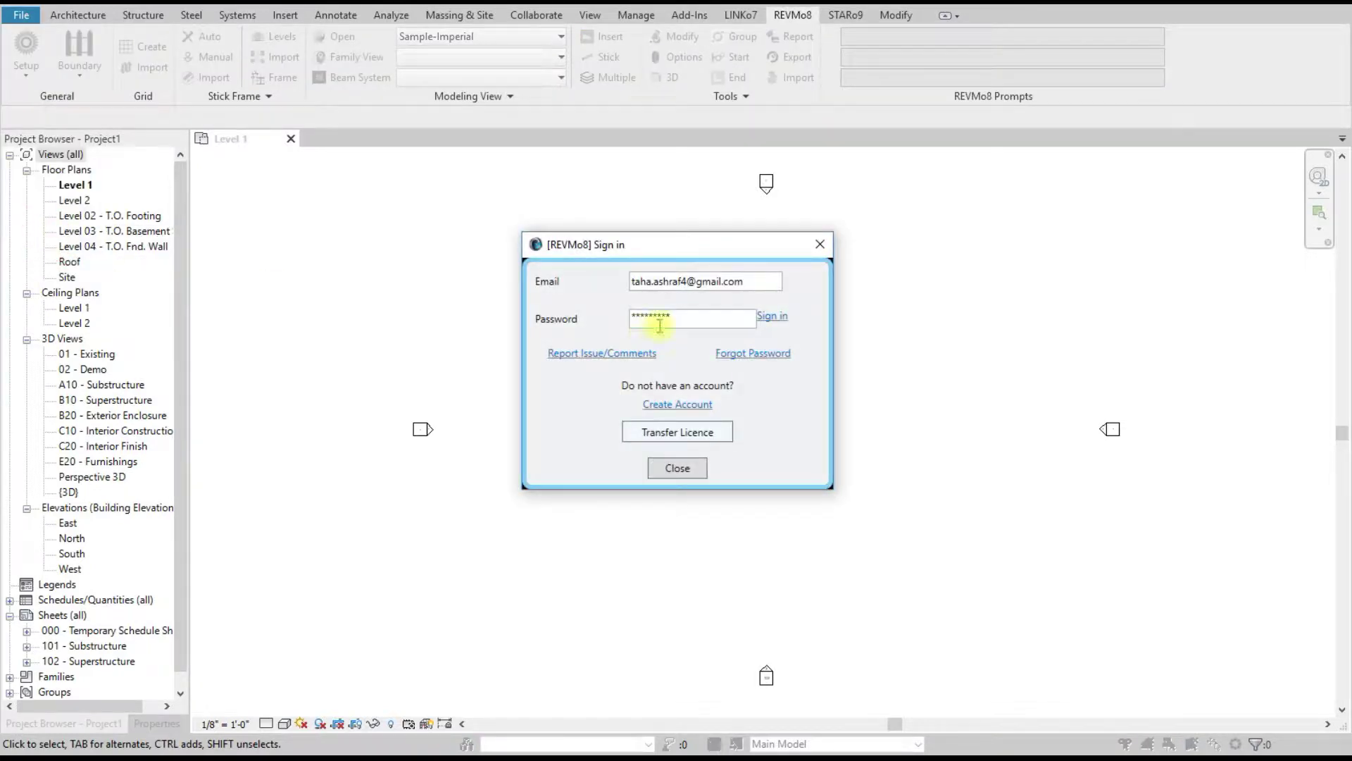
left_click(820, 244)
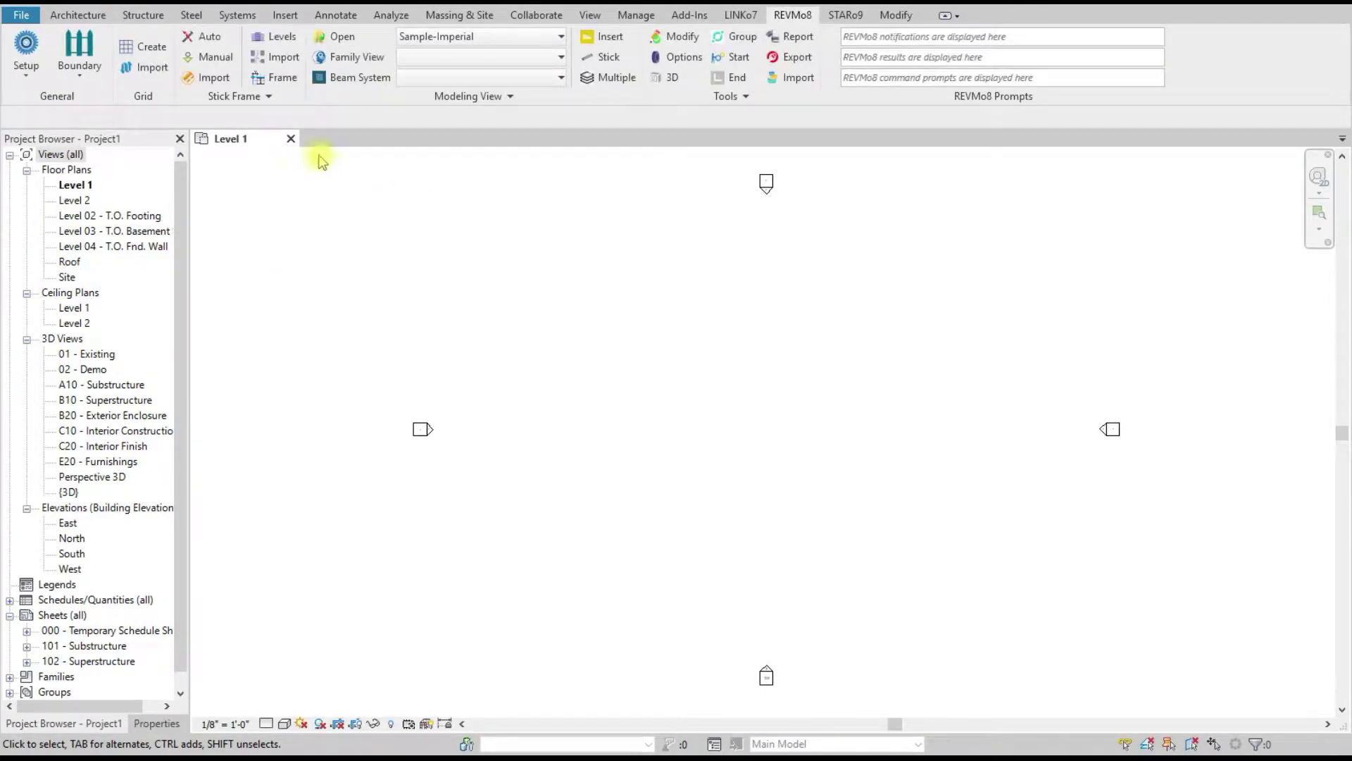
left_click(25, 83)
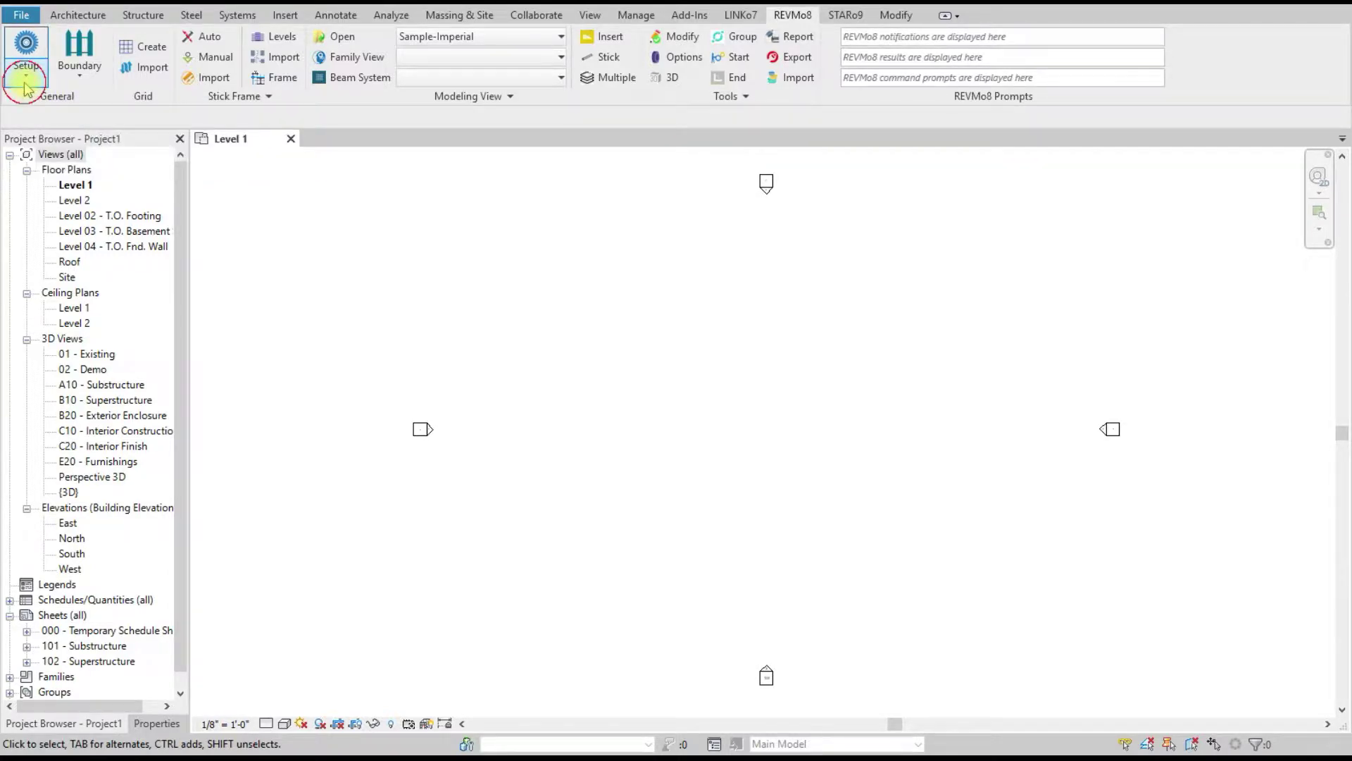
left_click(49, 241)
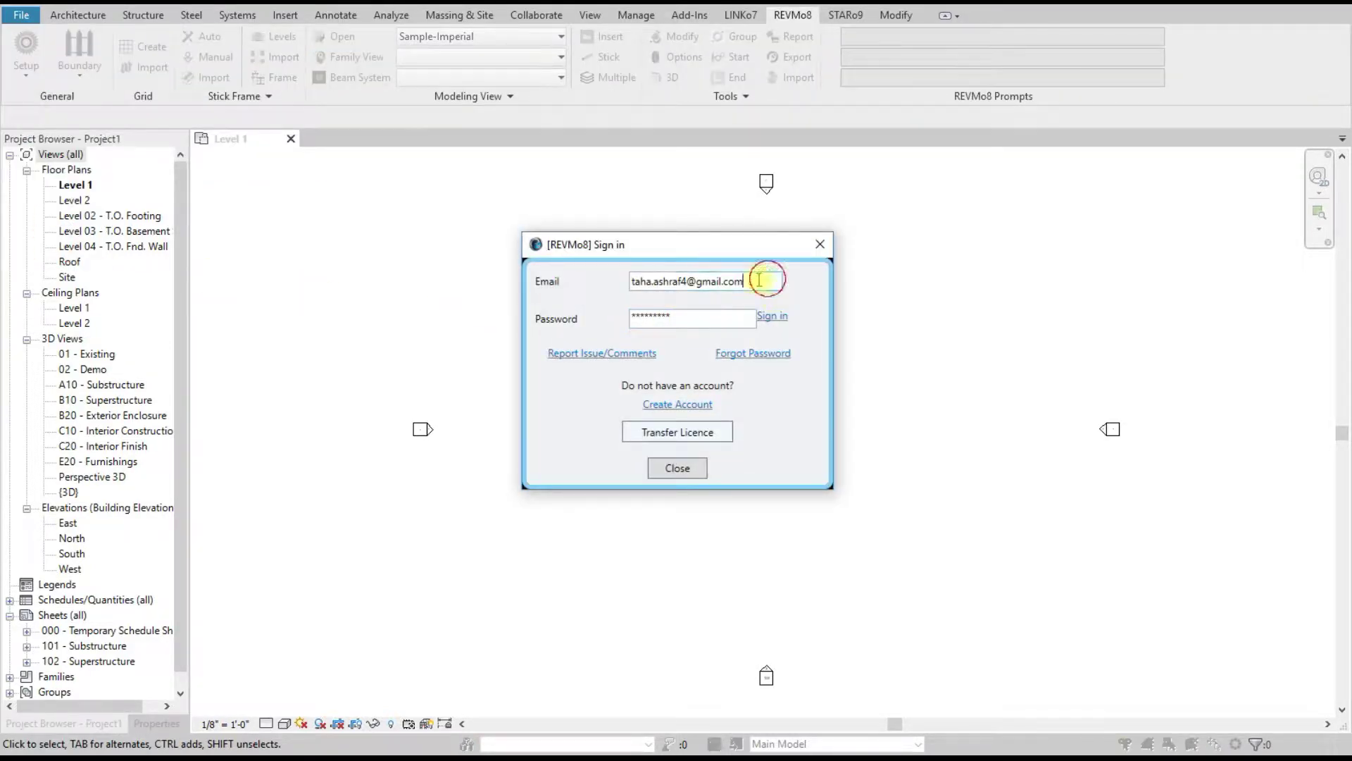
left_click_drag(768, 279, 610, 280)
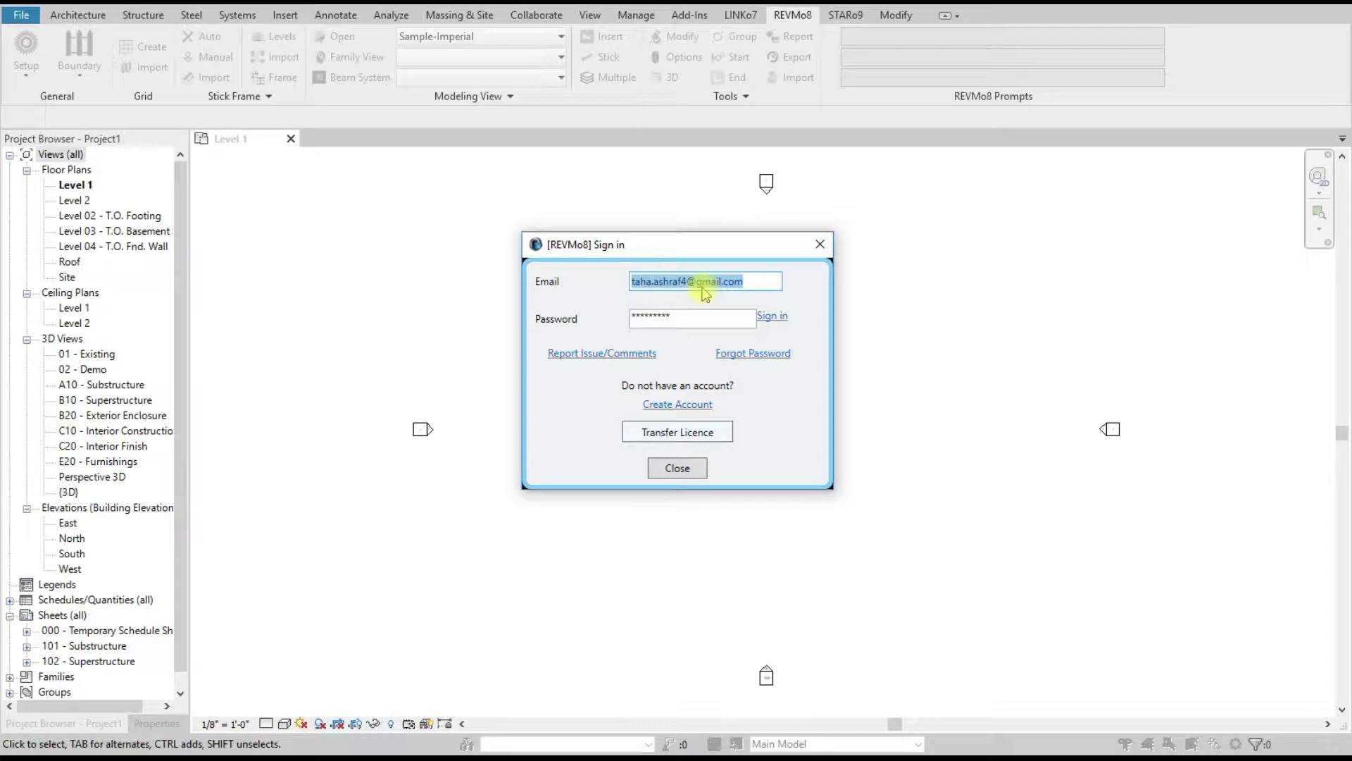
left_click(582, 357)
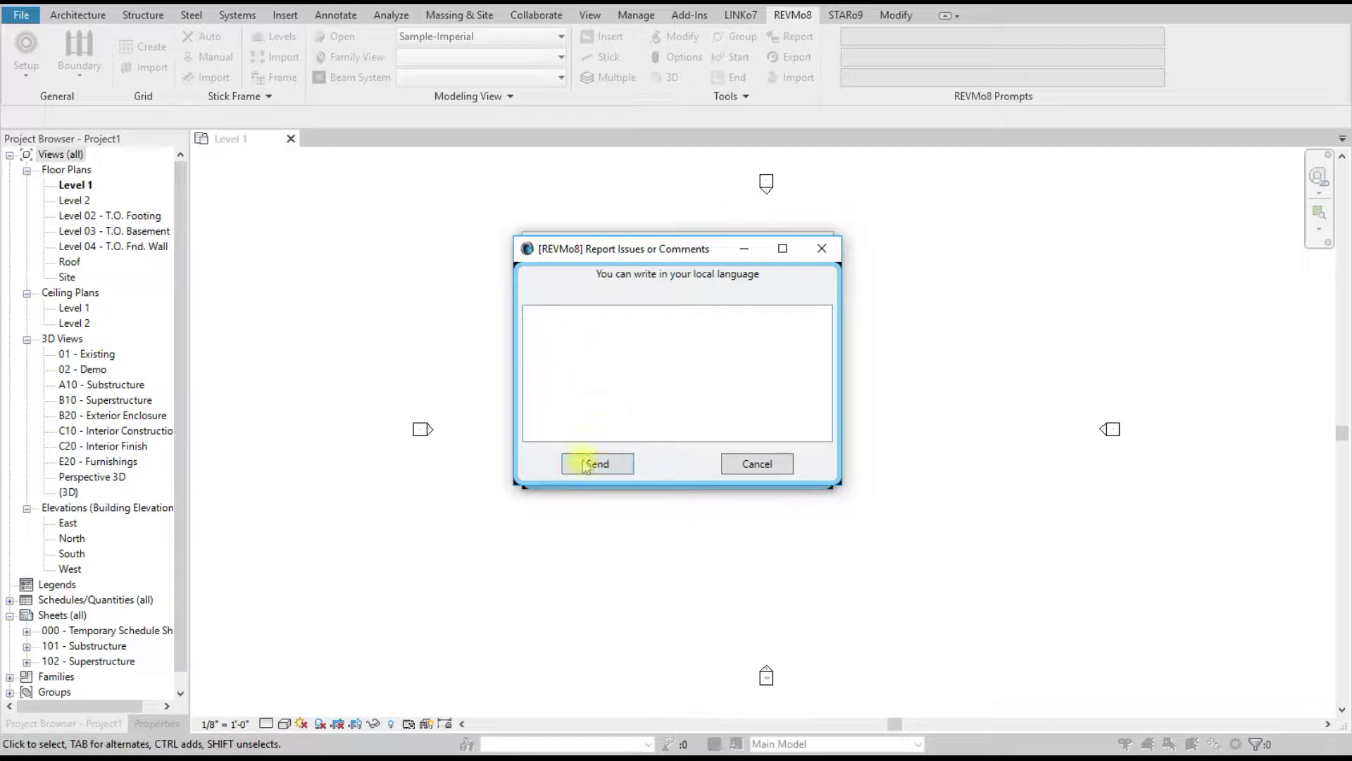
left_click(759, 464)
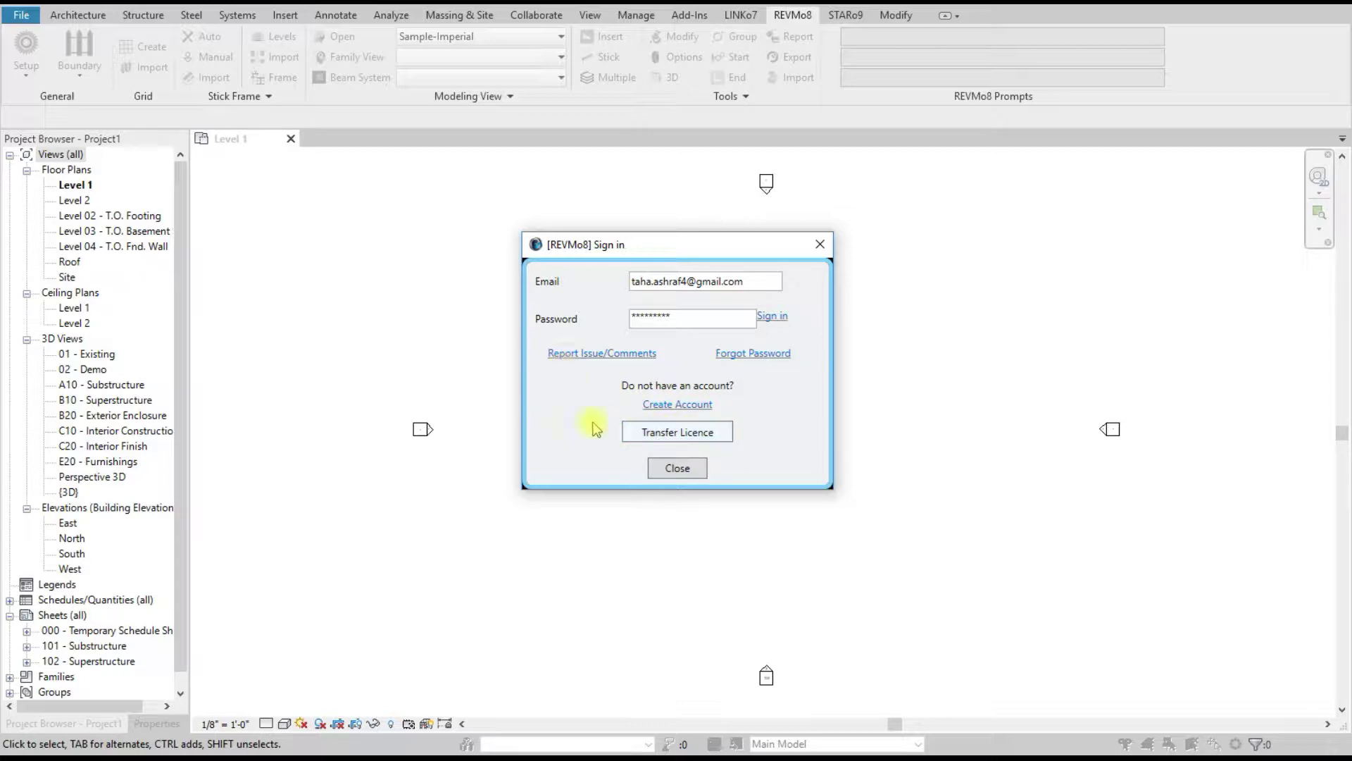
Step: Close the sign-in window, launch the Boundary tool, then bring the REVIT_2020 folder forward
left_click(687, 467)
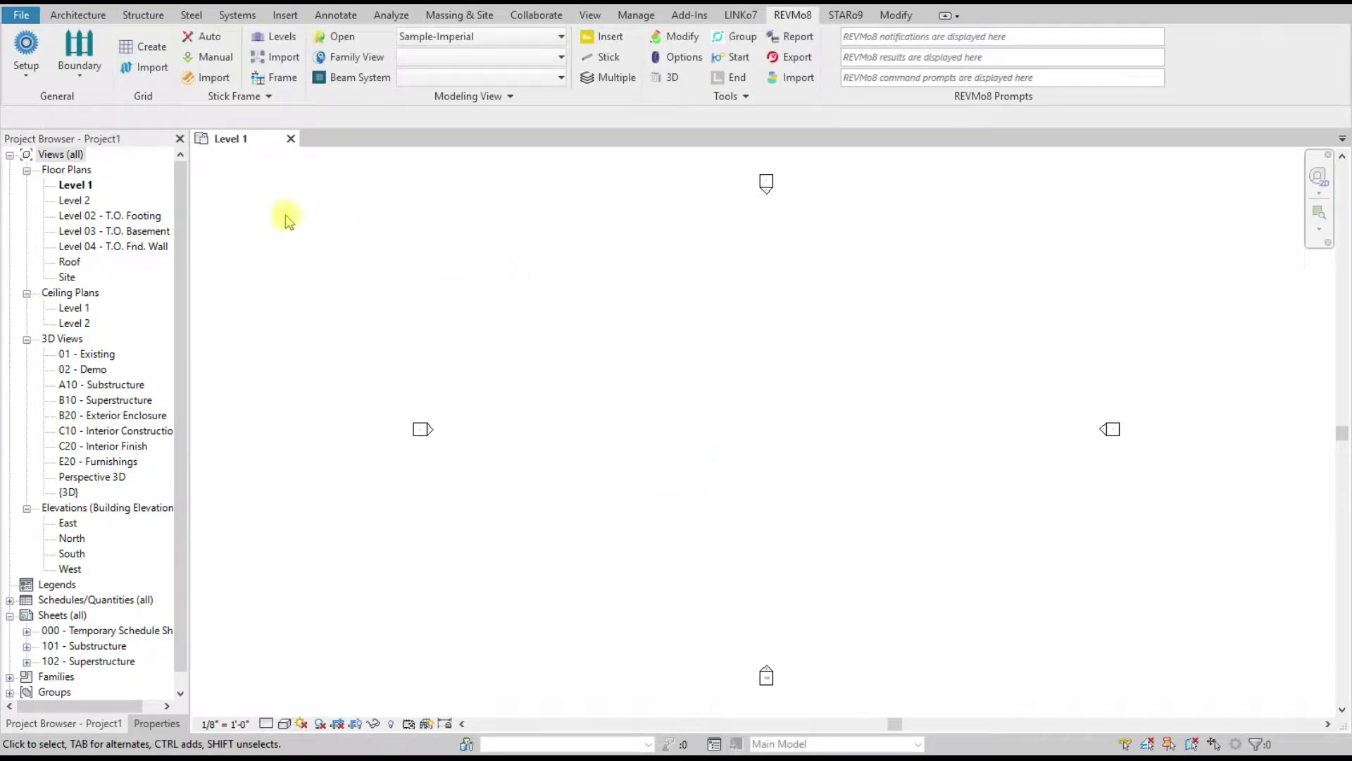
left_click(33, 84)
left_click(350, 245)
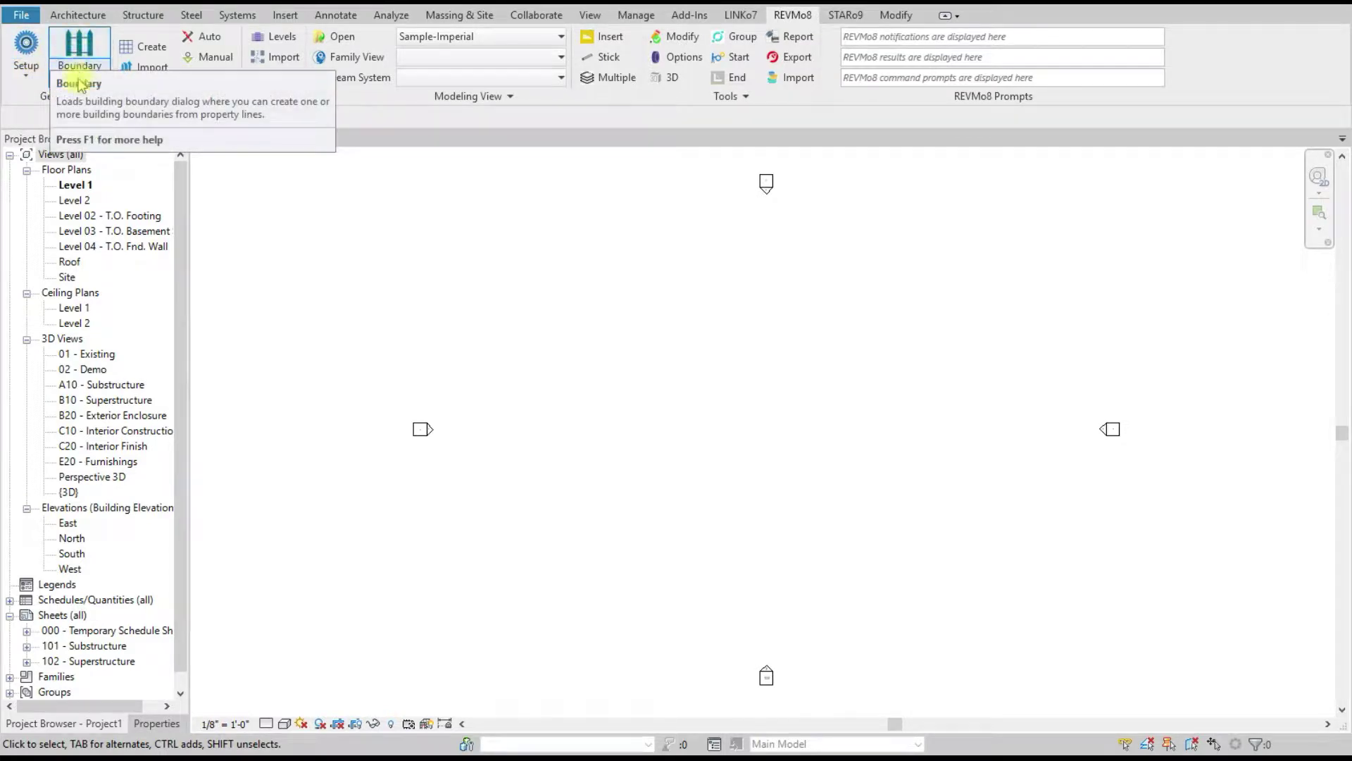
left_click(79, 51)
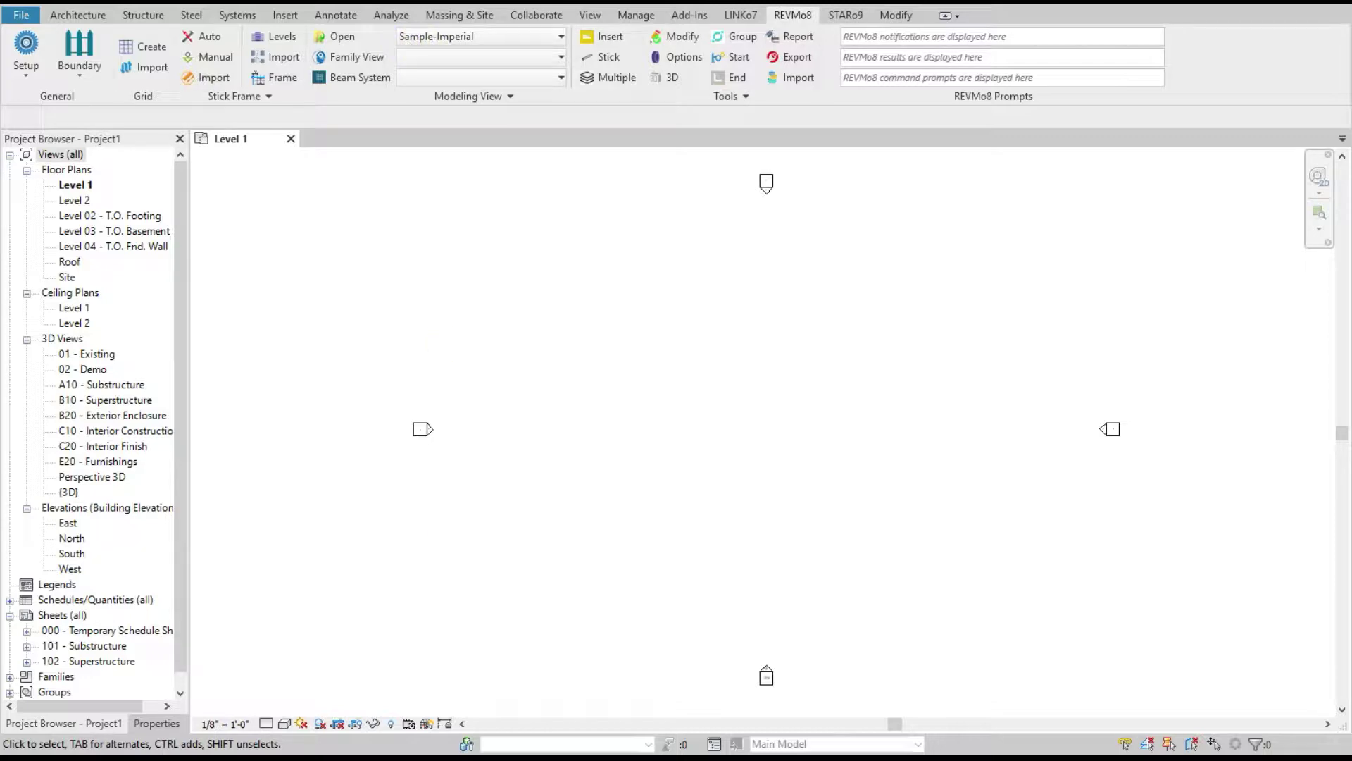
mouse_move(301, 757)
left_click(368, 725)
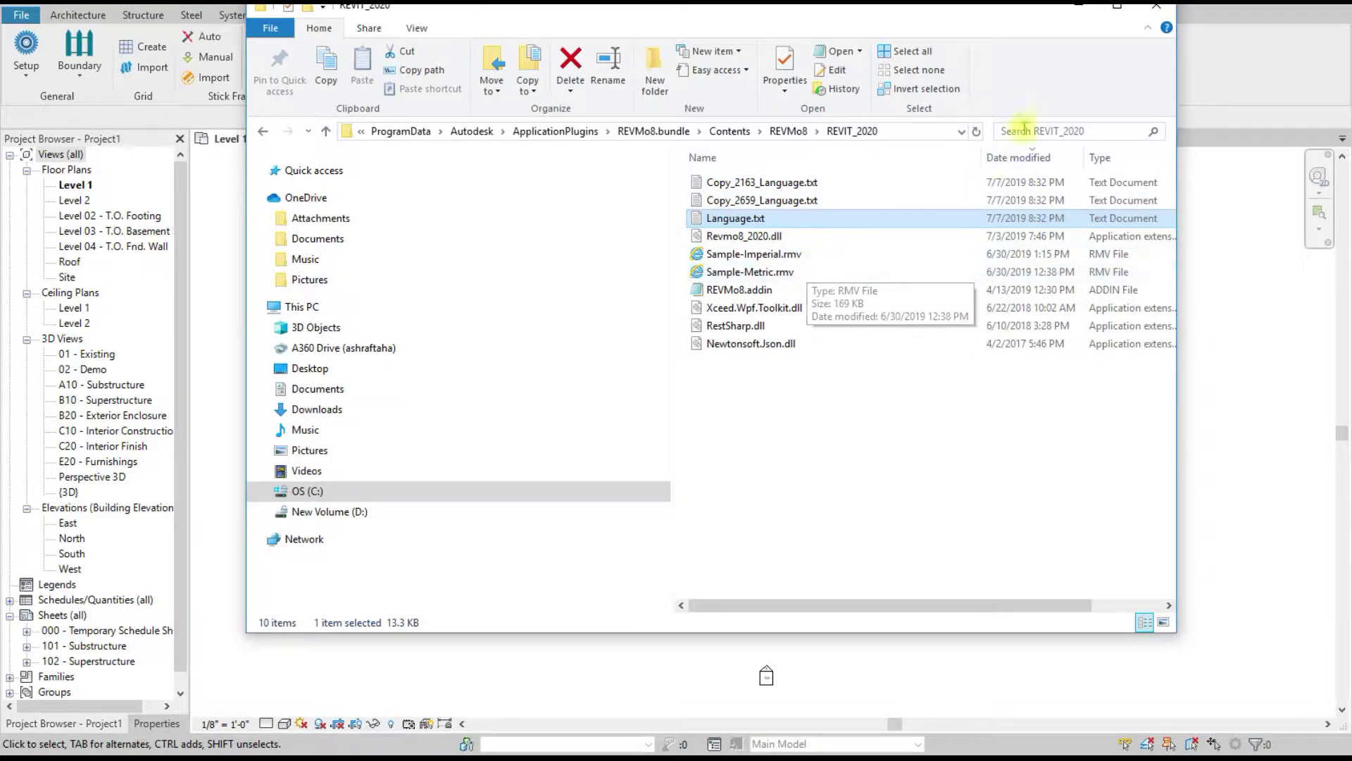
Step: Minimize Explorer and select Sample-Imperial as the REVMo8 specification file
left_click(1078, 6)
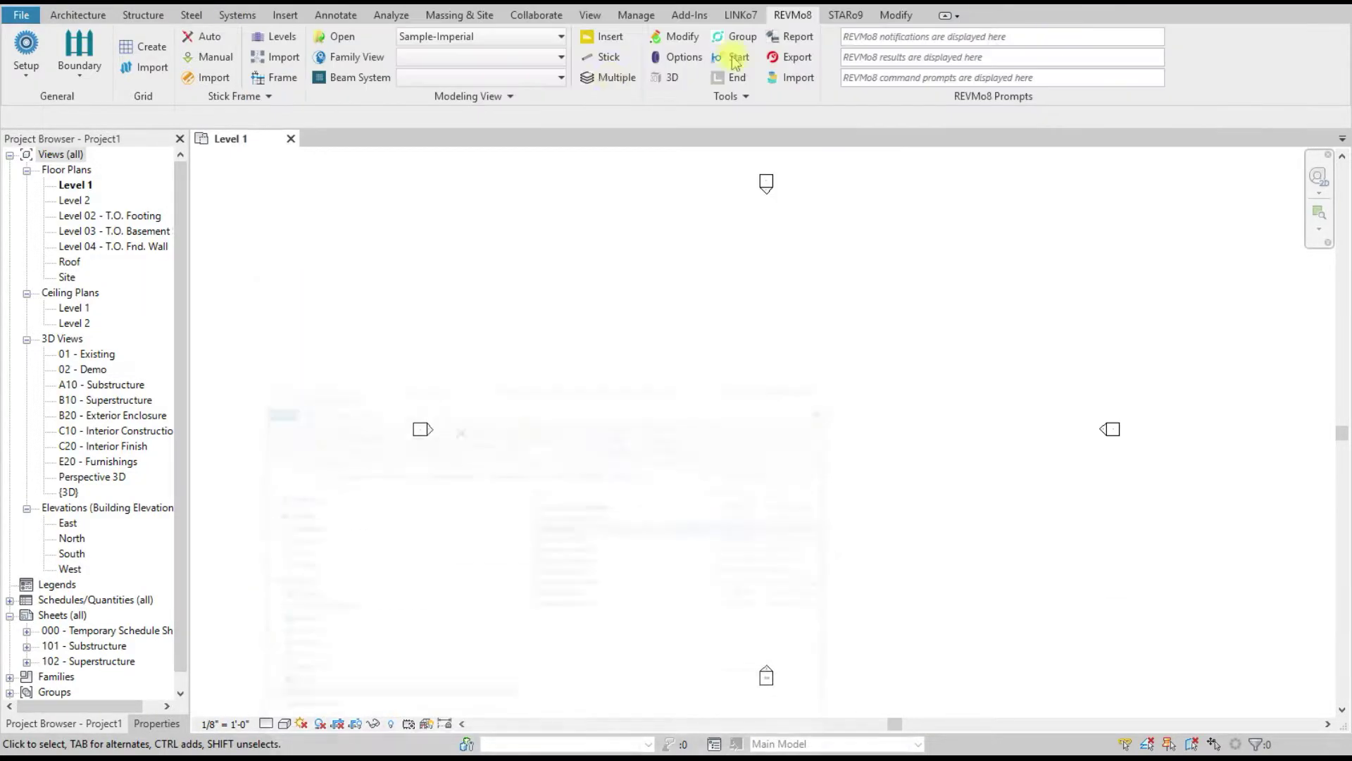
left_click(491, 37)
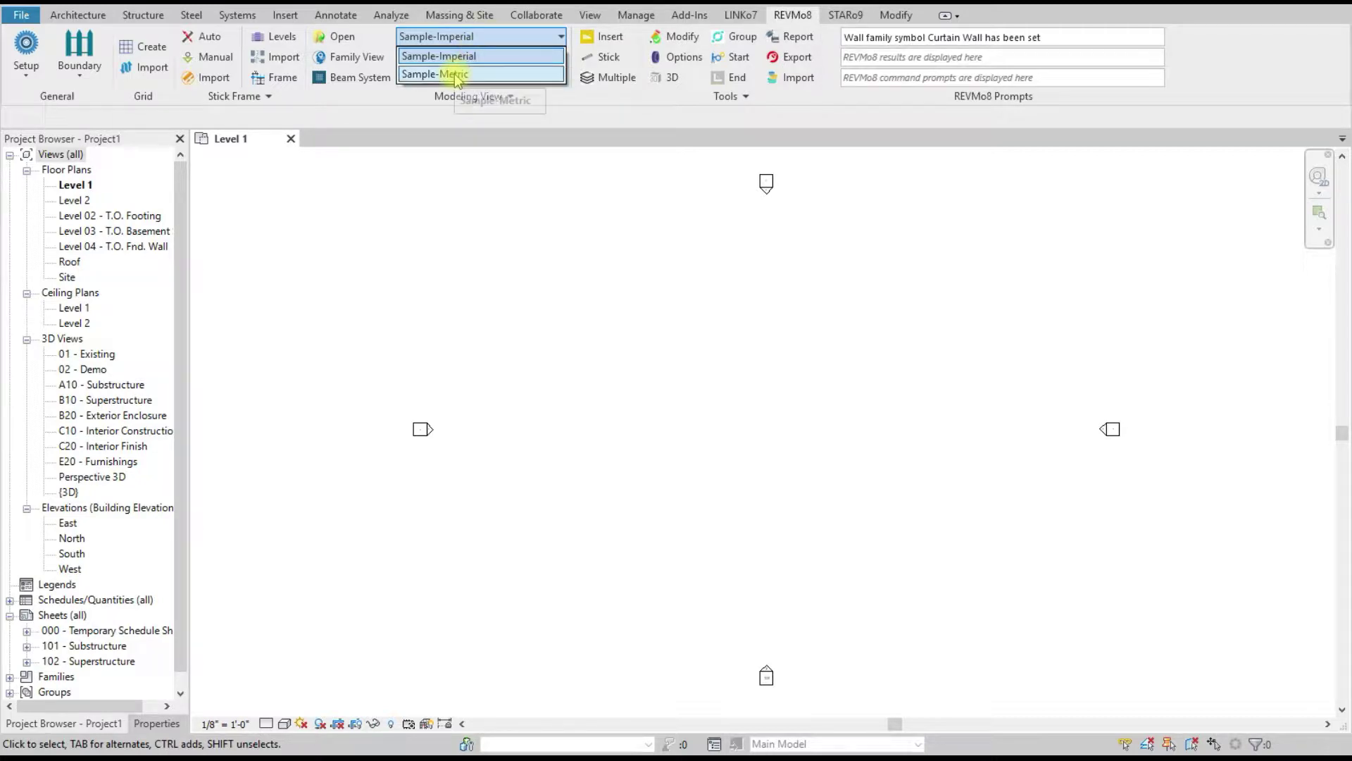
left_click(476, 56)
left_click(482, 37)
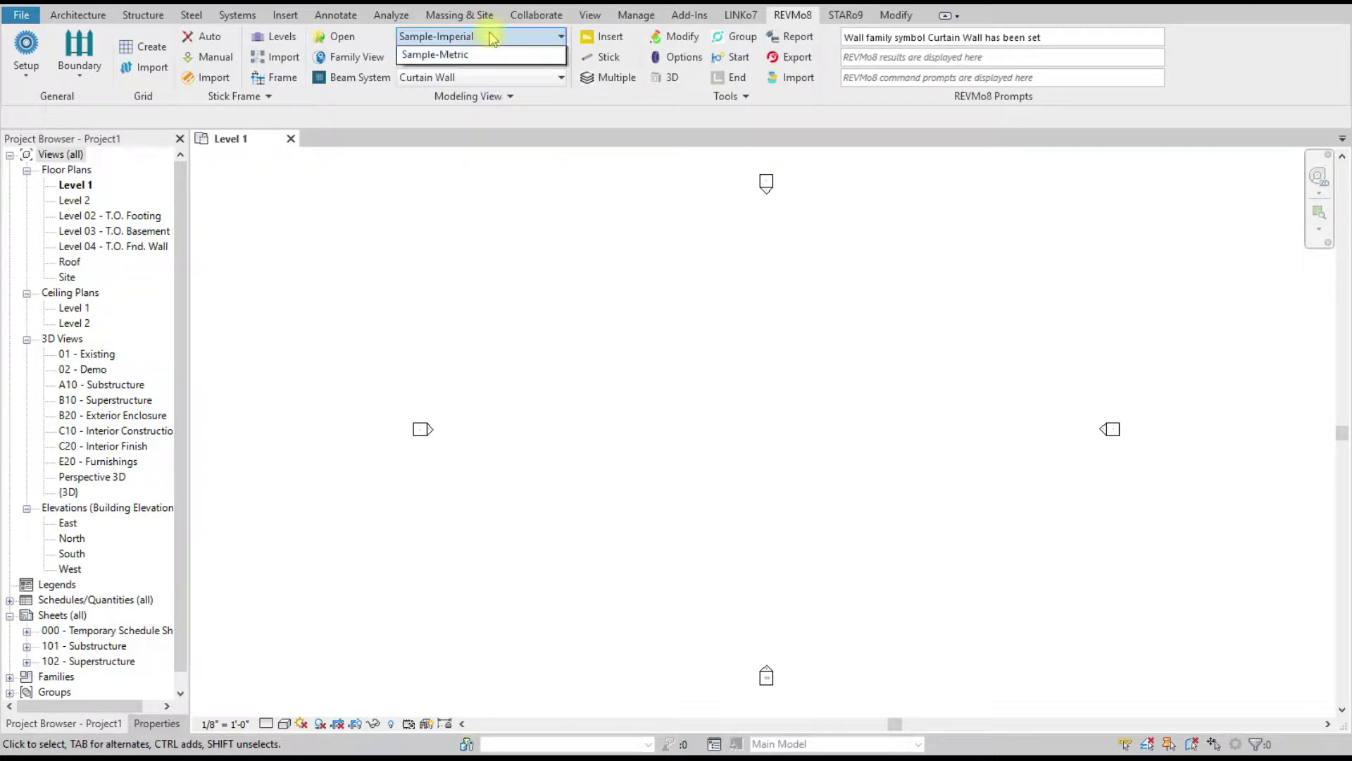
left_click(489, 54)
Step: Try System Floor with Generic - 12", then switch the category to Columns
left_click(489, 57)
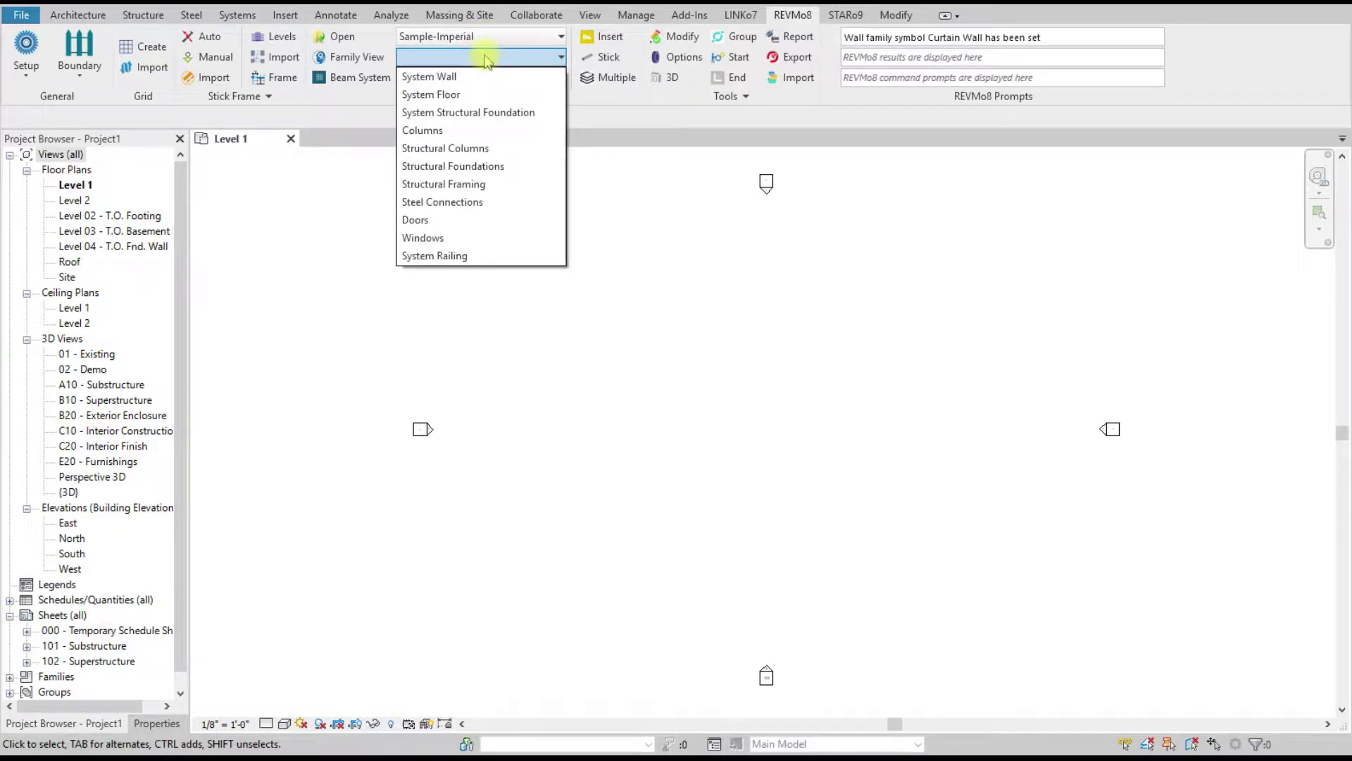
left_click(446, 95)
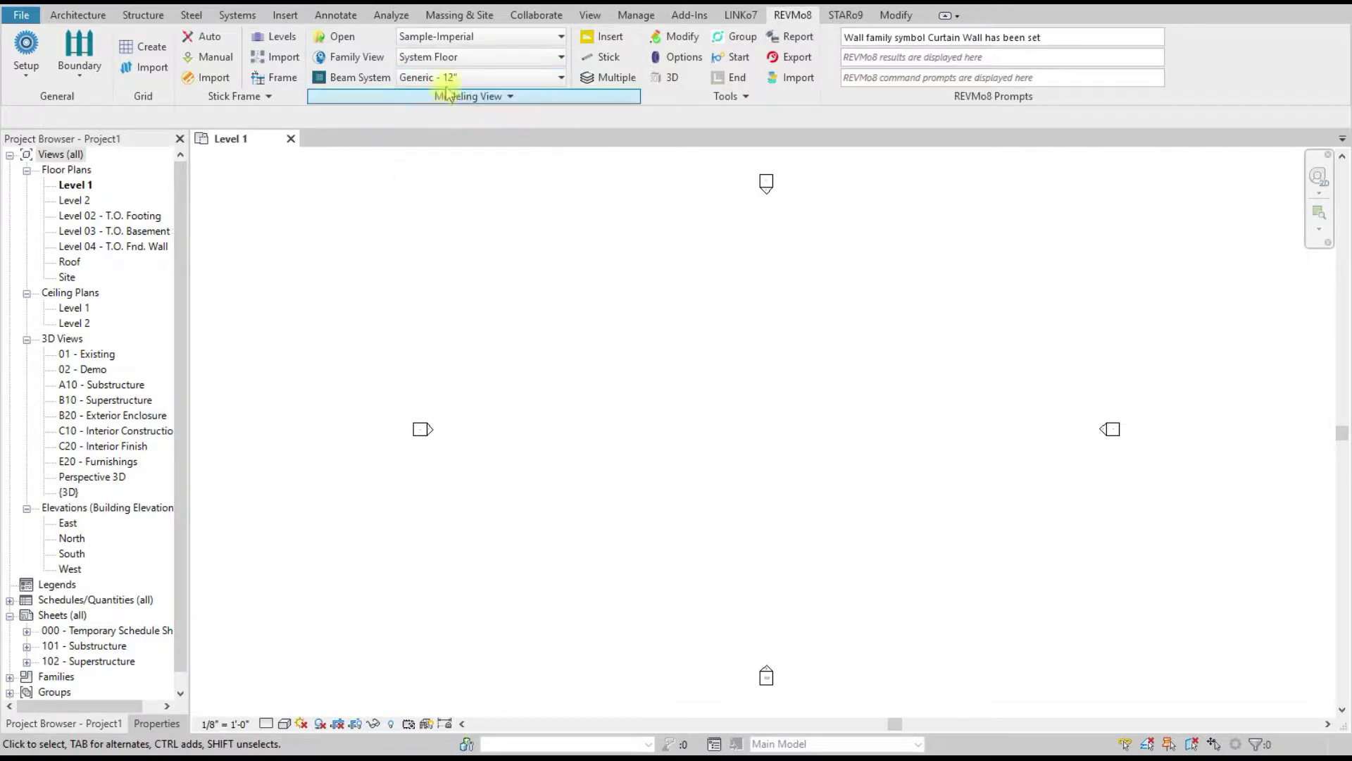
left_click(447, 78)
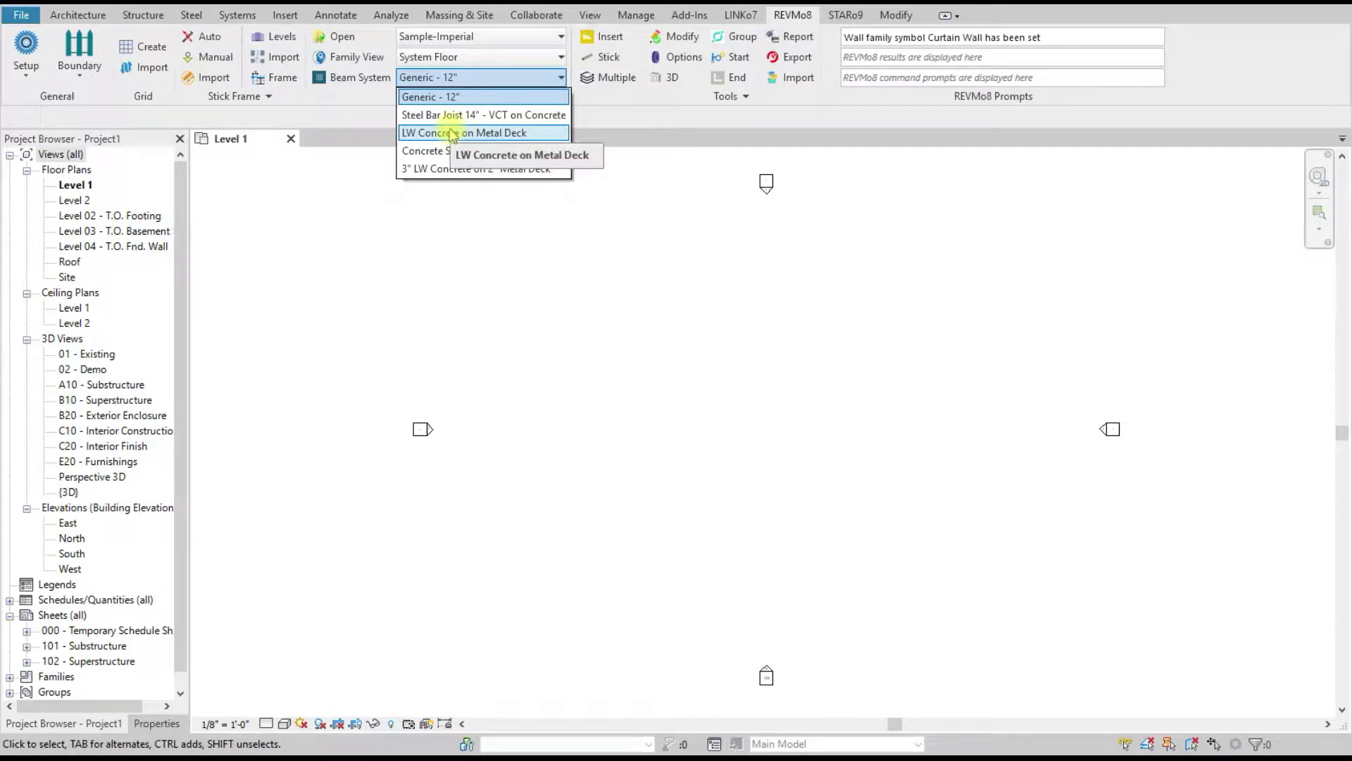
left_click(453, 235)
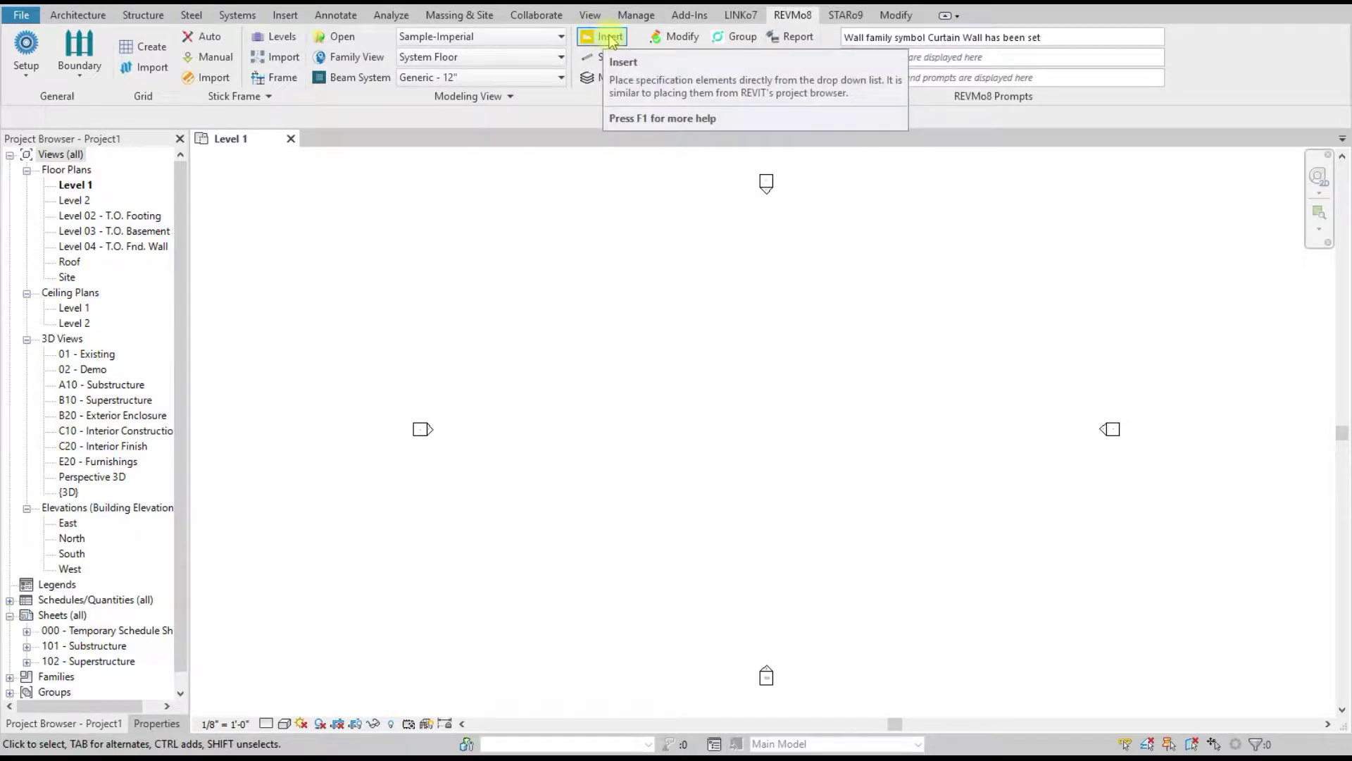
left_click(479, 59)
left_click(464, 131)
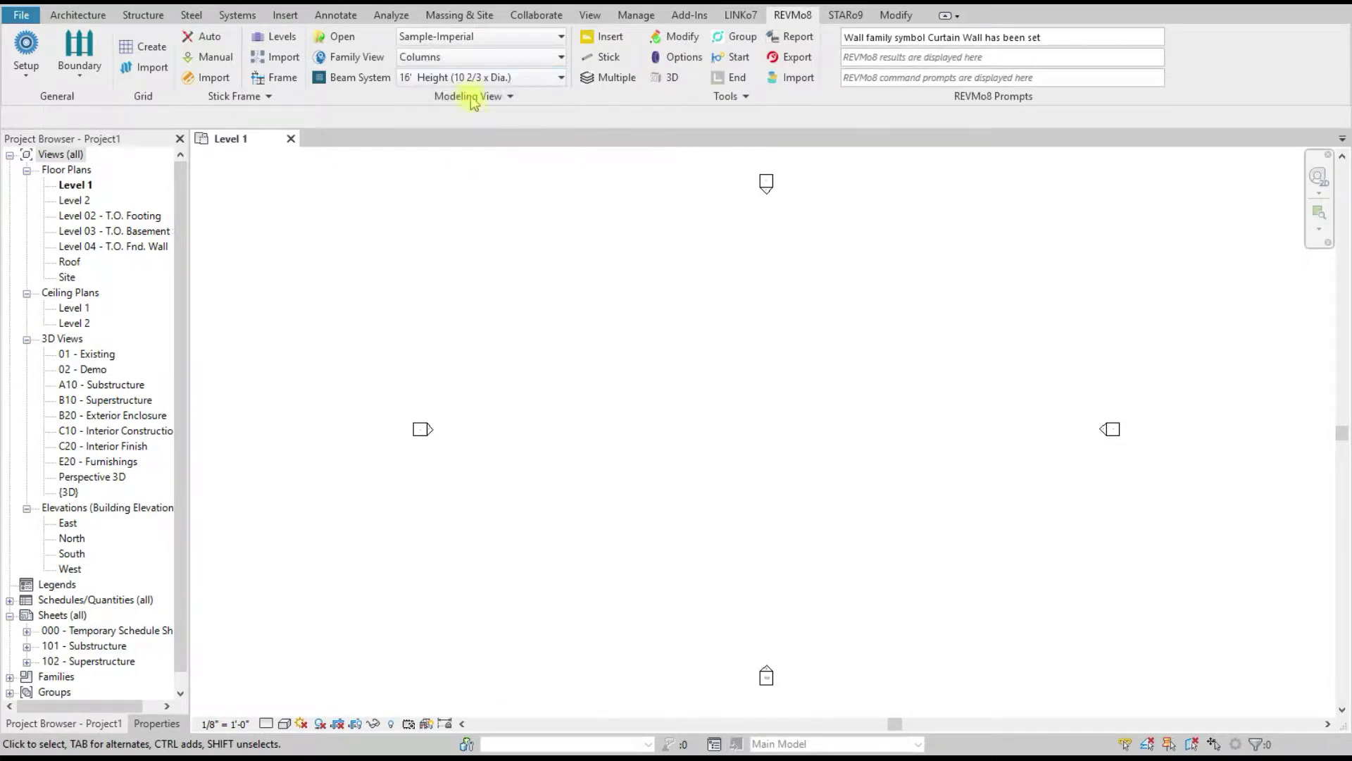
Step: Insert four round 16' Height columns in the Level 1 plan, dismissing the unmanaged-project warning
left_click(609, 38)
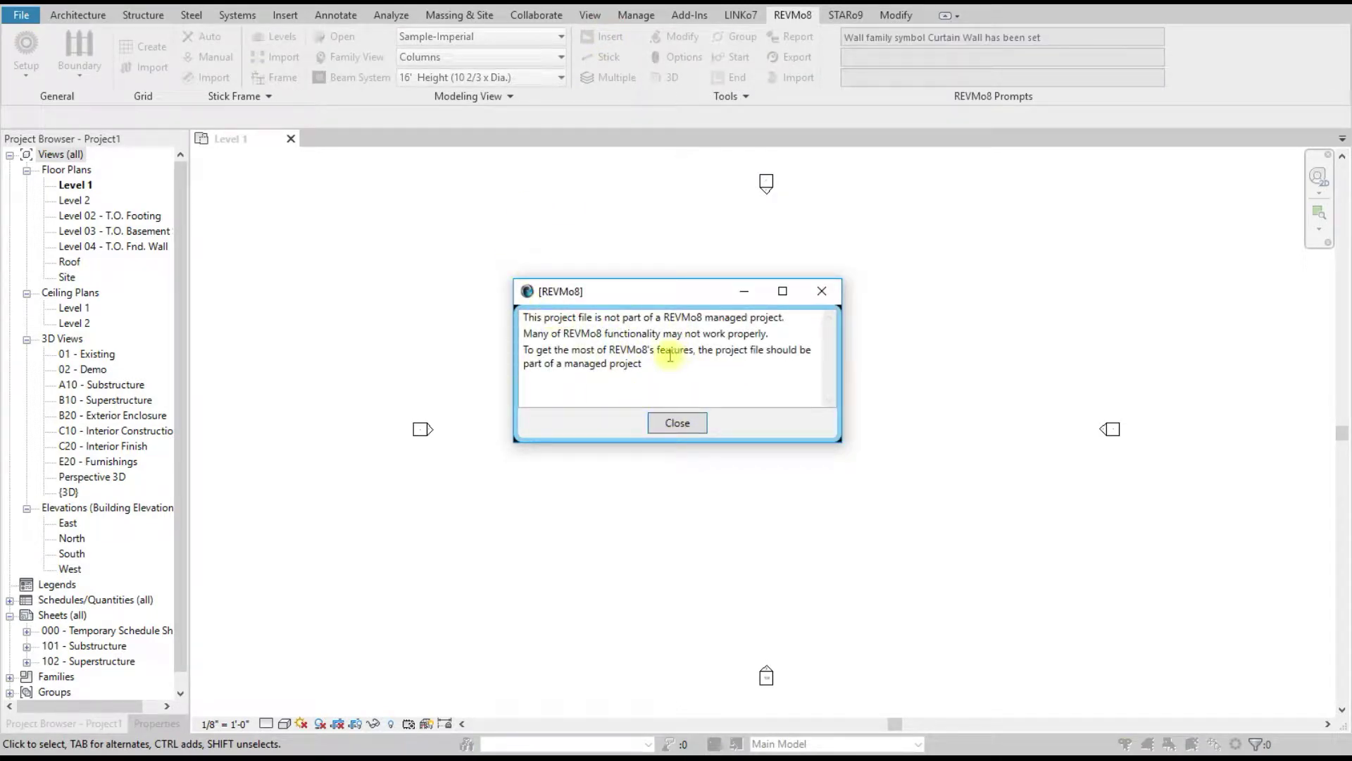
left_click(674, 424)
scroll(548, 307, "up", 3)
left_click(434, 309)
left_click(616, 314)
left_click(756, 325)
left_click(879, 298)
right_click(915, 289)
key("Escape")
right_click(643, 199)
left_click(688, 213)
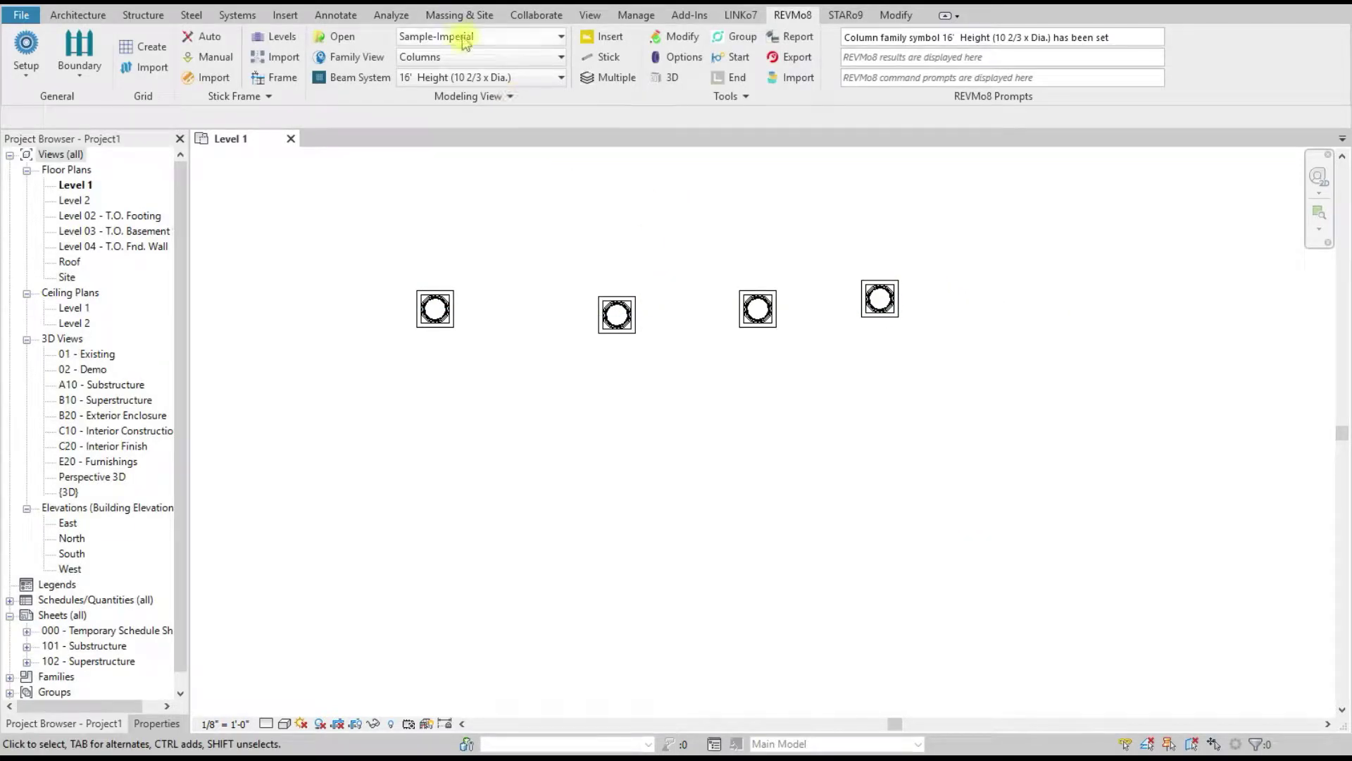
Step: Switch to the 6 x 6 timber column type and place a row of them
left_click(464, 78)
left_click(438, 182)
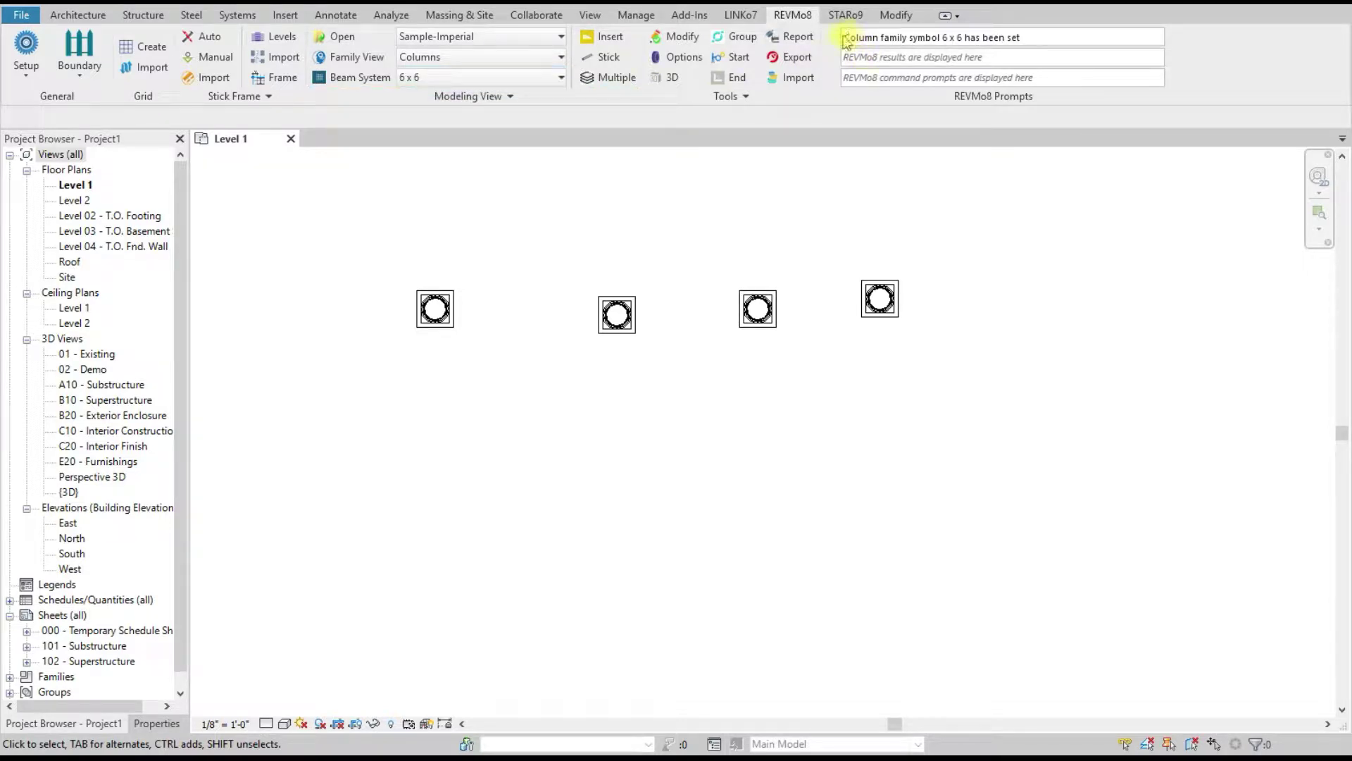
left_click_drag(845, 37, 1029, 38)
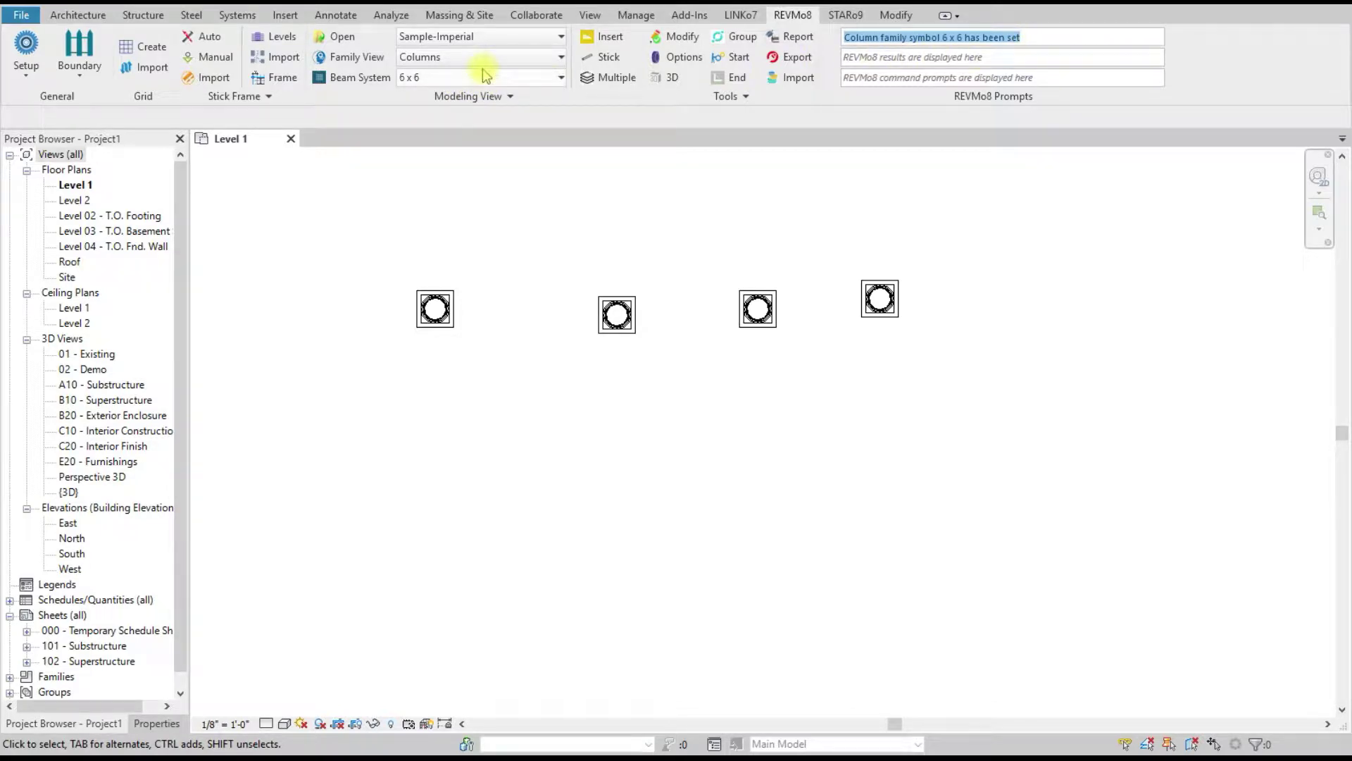
left_click(604, 37)
left_click(581, 222)
left_click(670, 223)
left_click(758, 222)
right_click(852, 206)
left_click(892, 218)
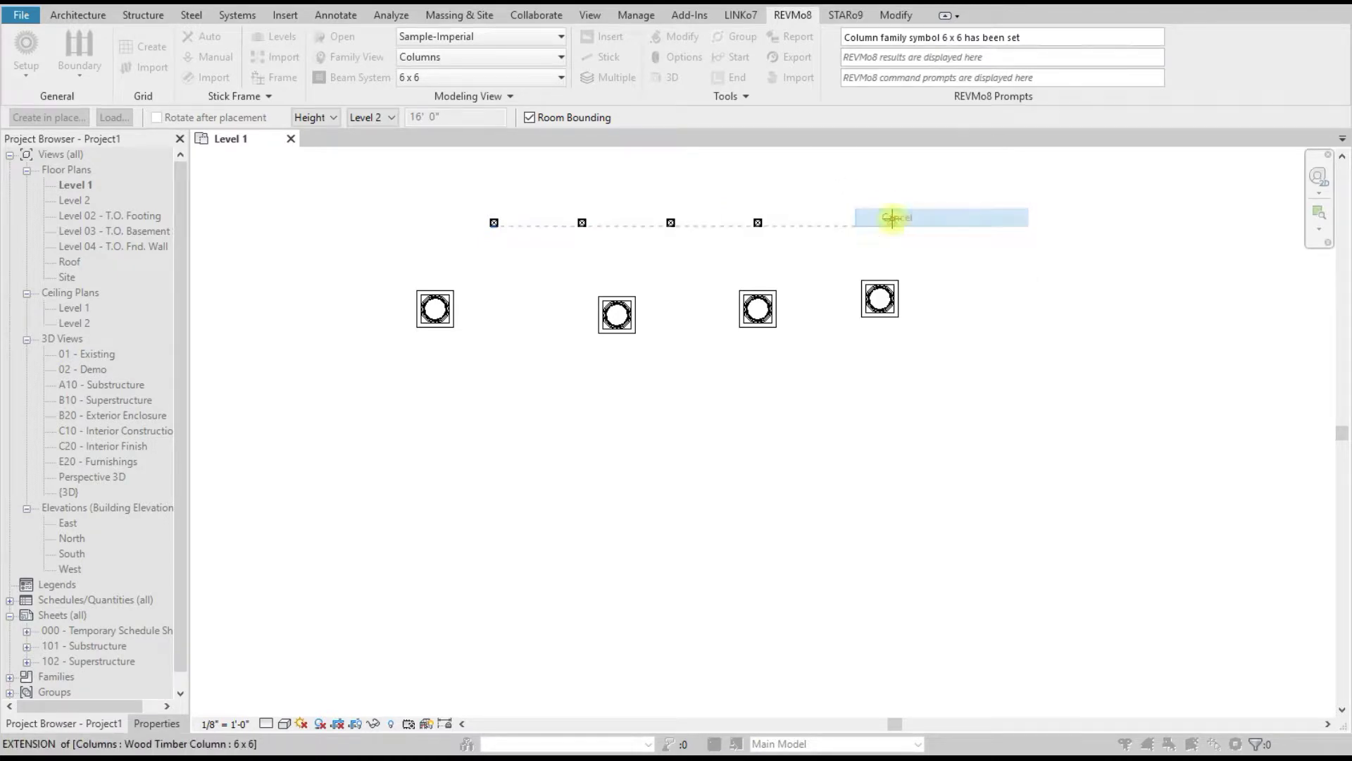
right_click(821, 196)
left_click(869, 205)
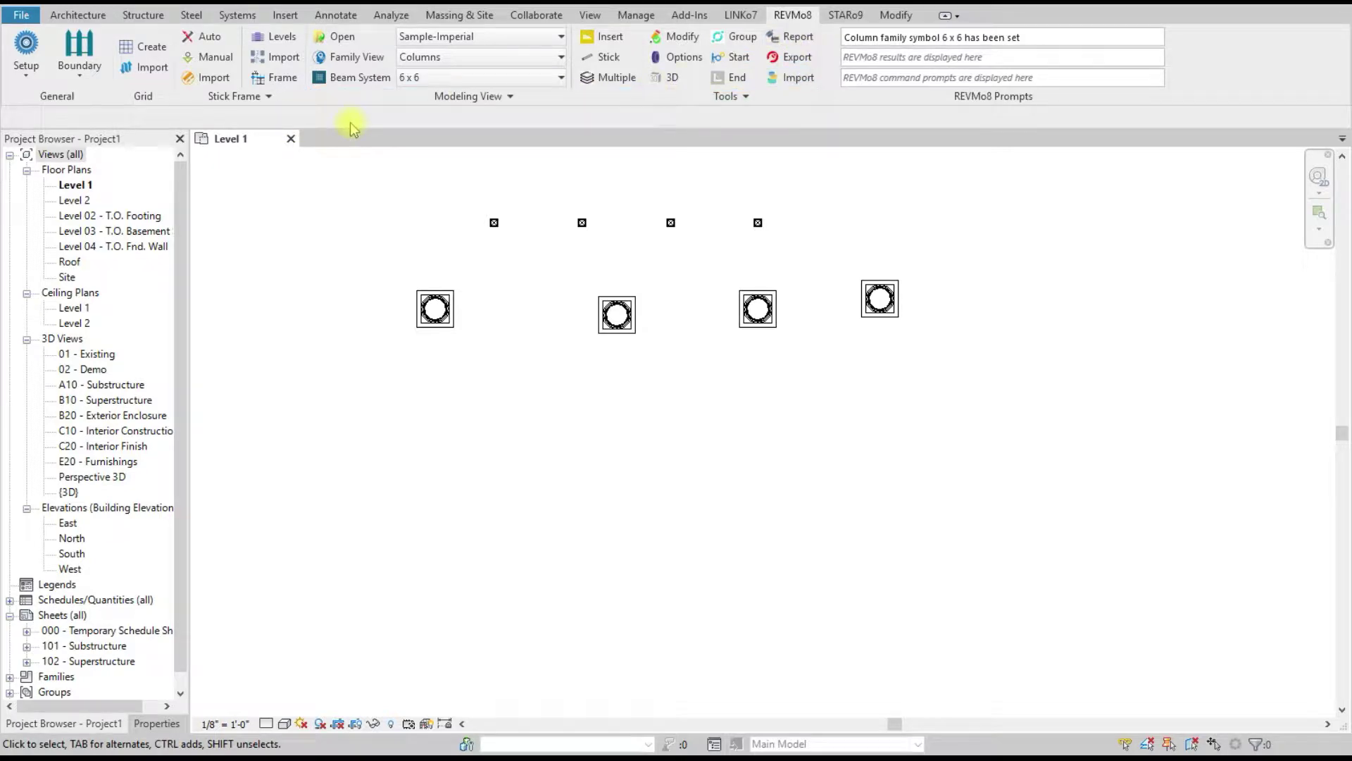
Step: Window-select every placed test column, delete them, and bring up REVMo8 Setup's Project Manager
left_click_drag(1025, 395, 356, 206)
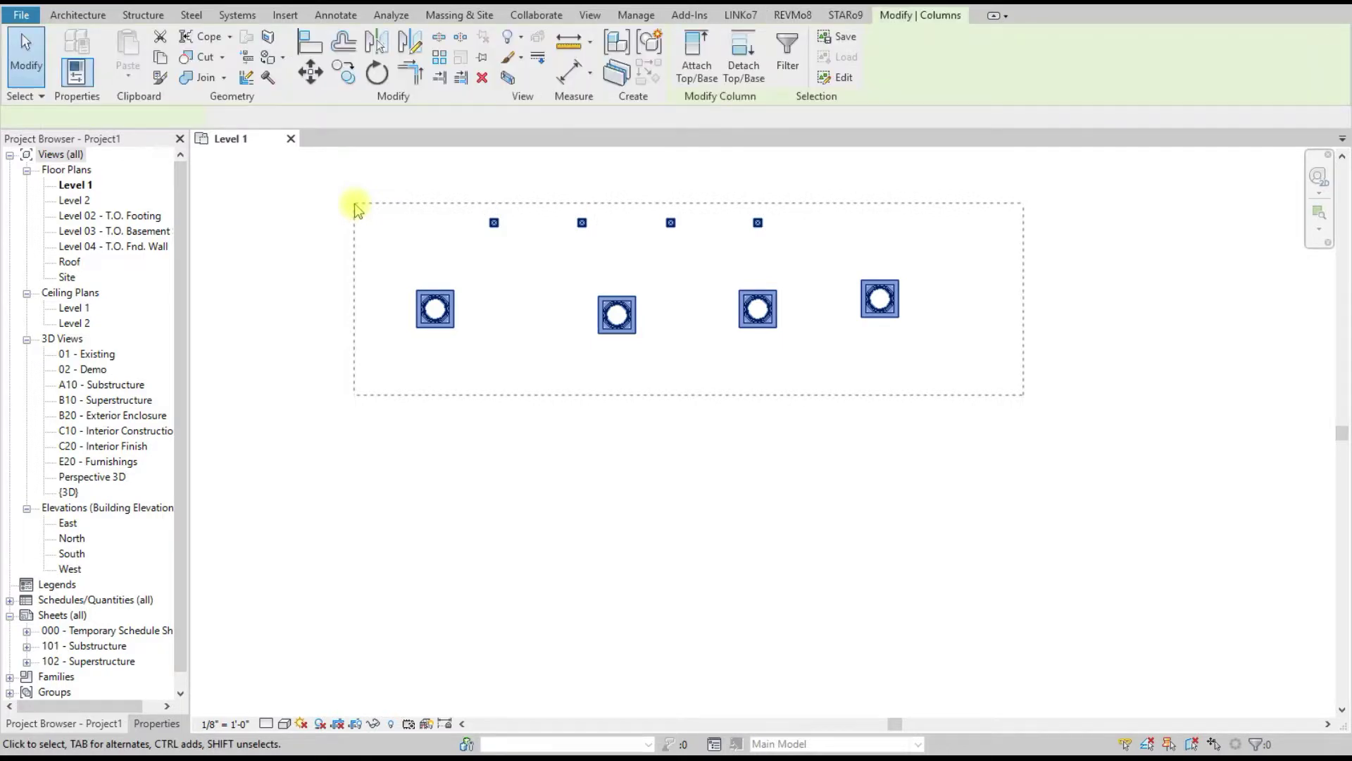
key("Delete")
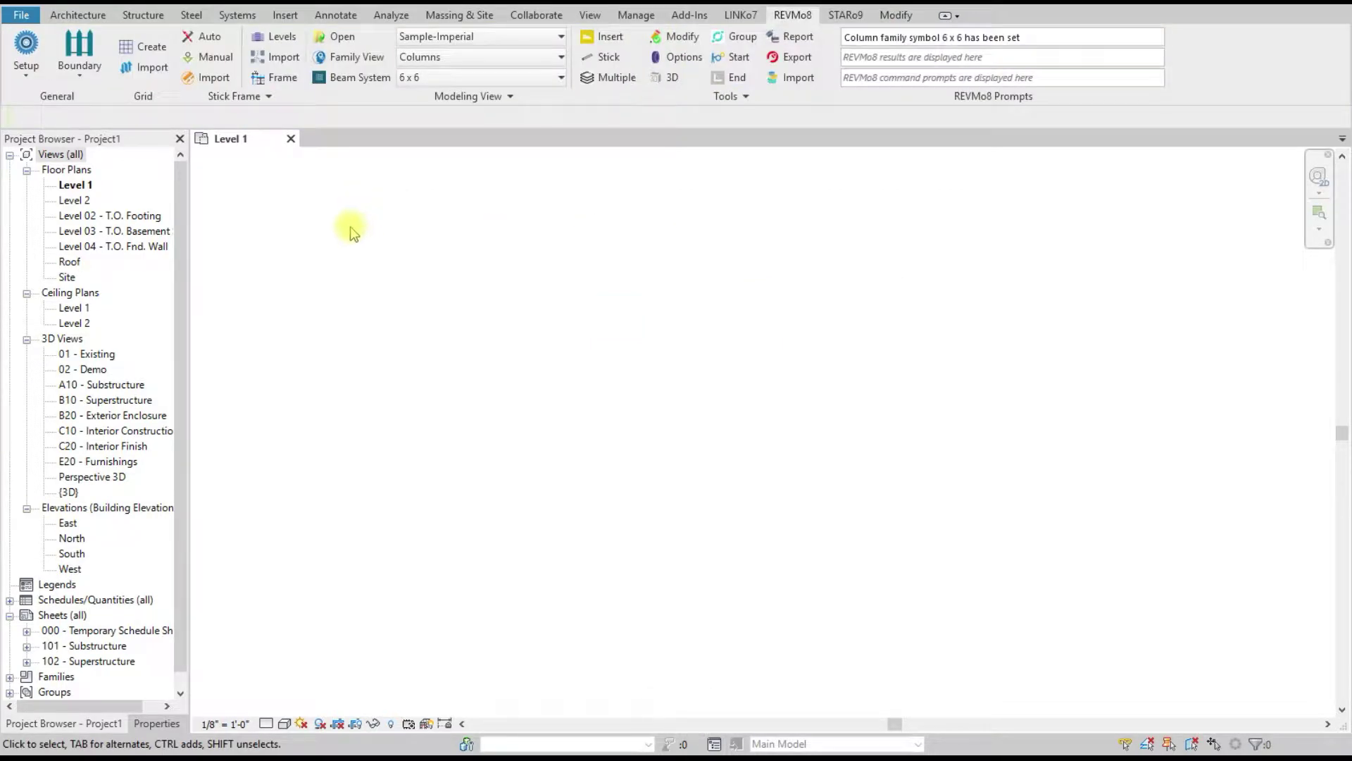
left_click(26, 47)
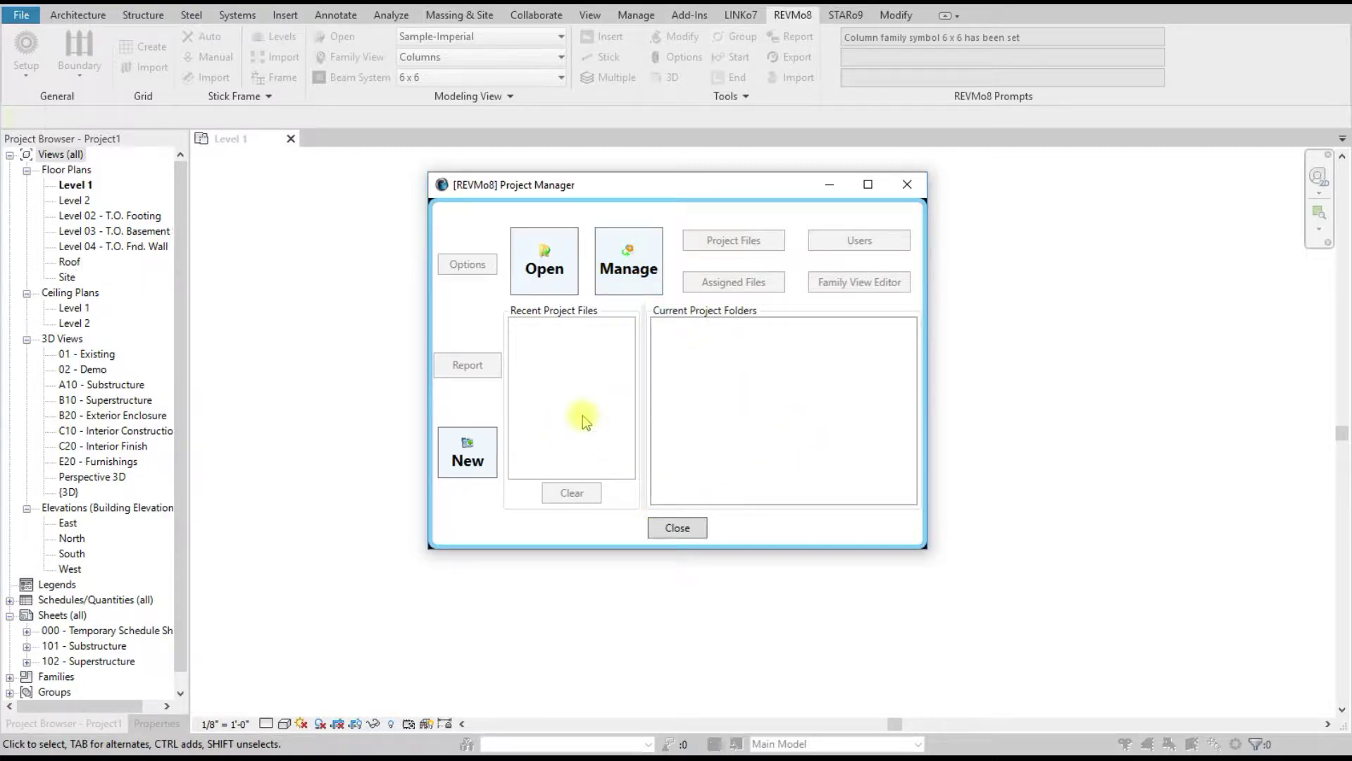
Step: Bring up the D:\Projects folder window in Explorer, then minimize it
left_click(299, 758)
left_click(220, 719)
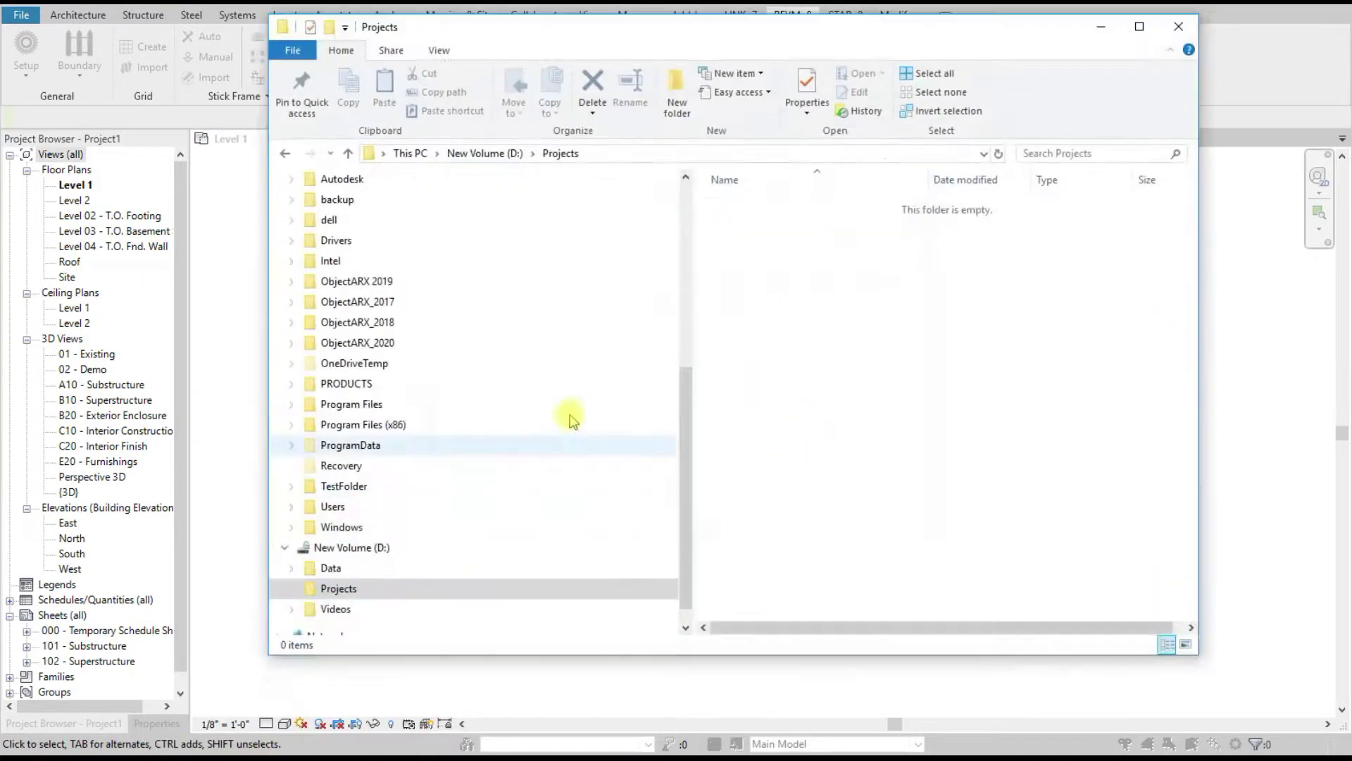
left_click(1101, 27)
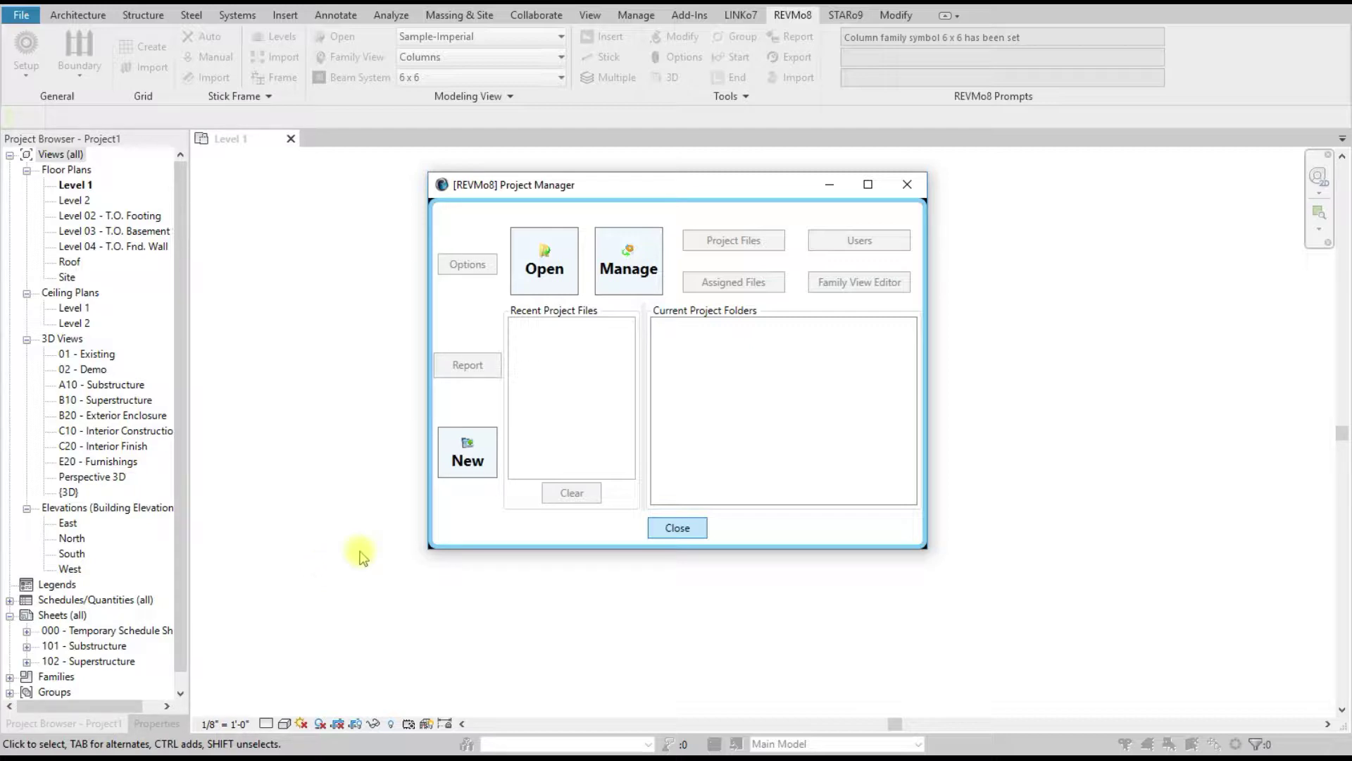
Step: Start a new REVMo8 project and browse to This PC > New Volume (D:) > Projects
left_click(468, 454)
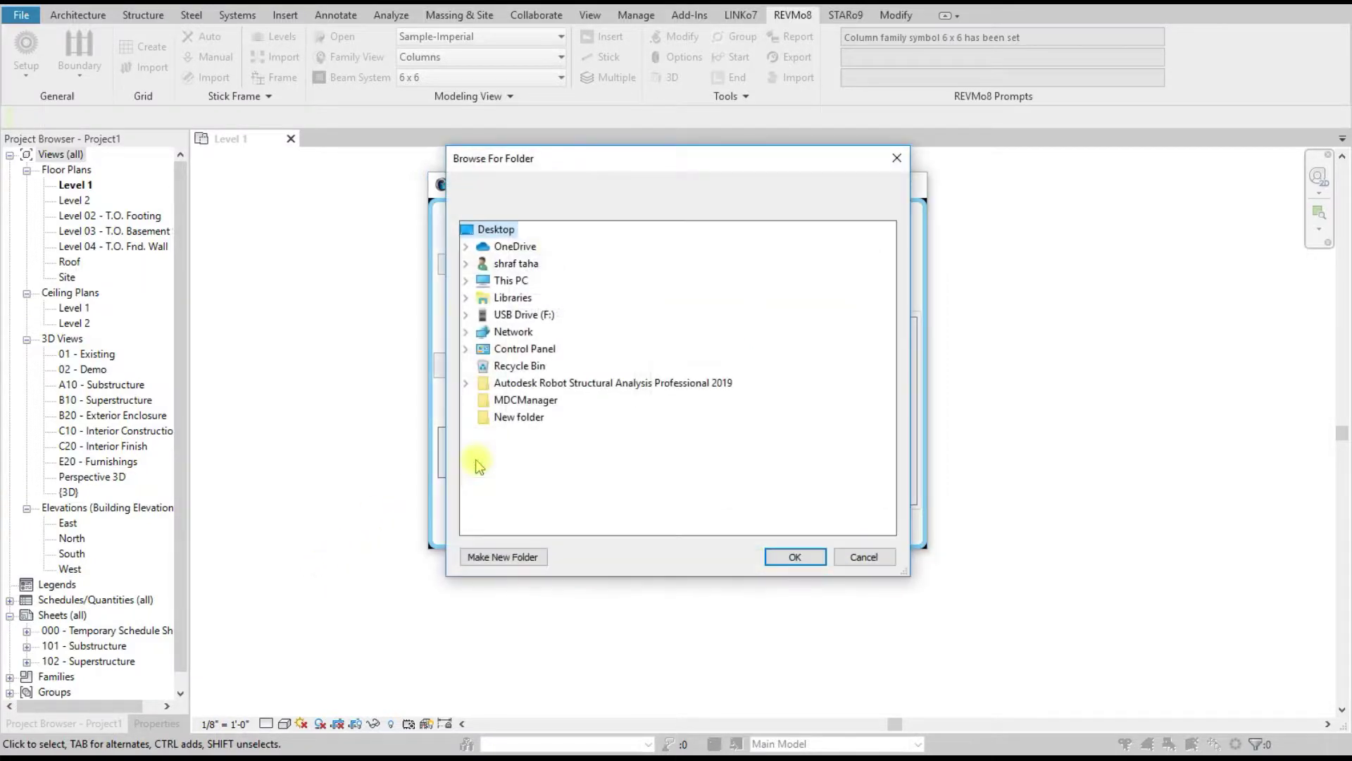
left_click(465, 279)
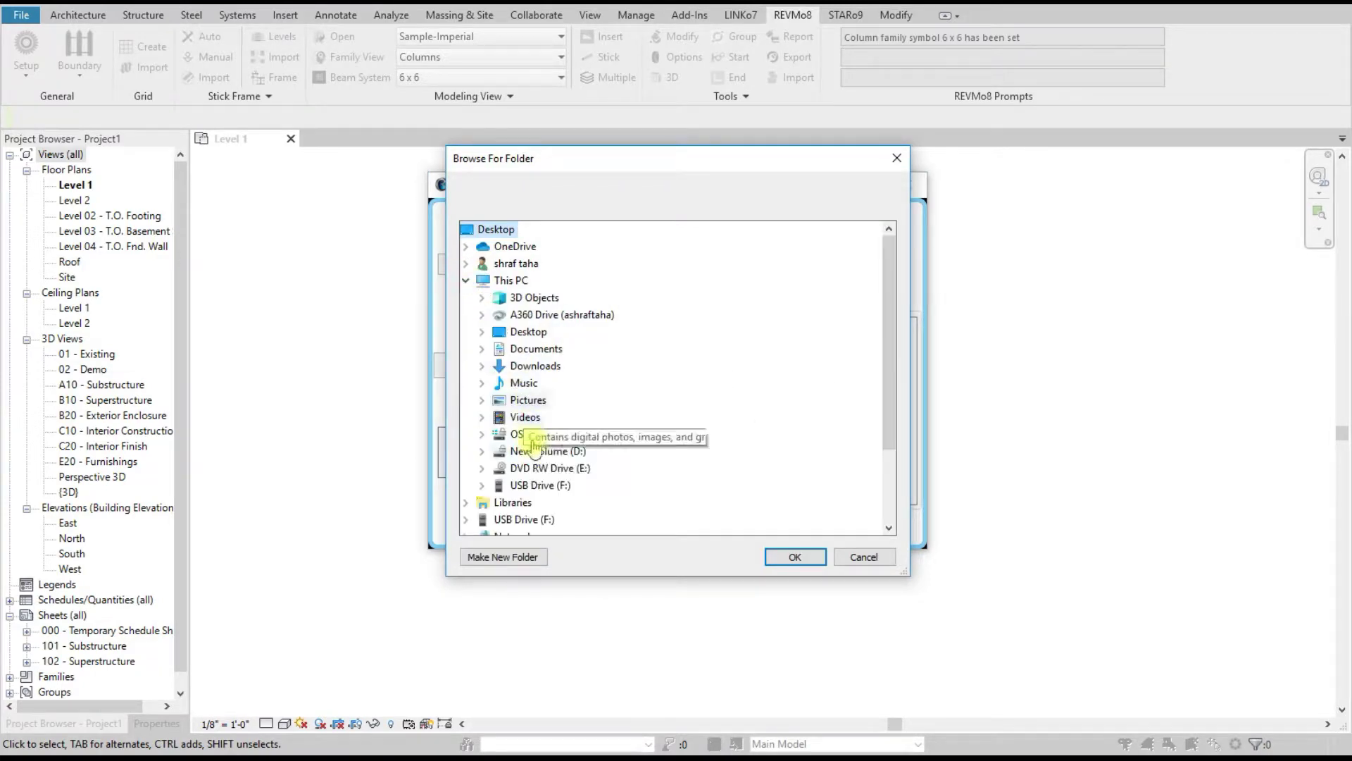
scroll(525, 436, "down", 2)
left_click(482, 349)
left_click(542, 383)
Step: Create a folder named ABC-Imperial inside Projects and confirm it as the project folder
left_click(525, 556)
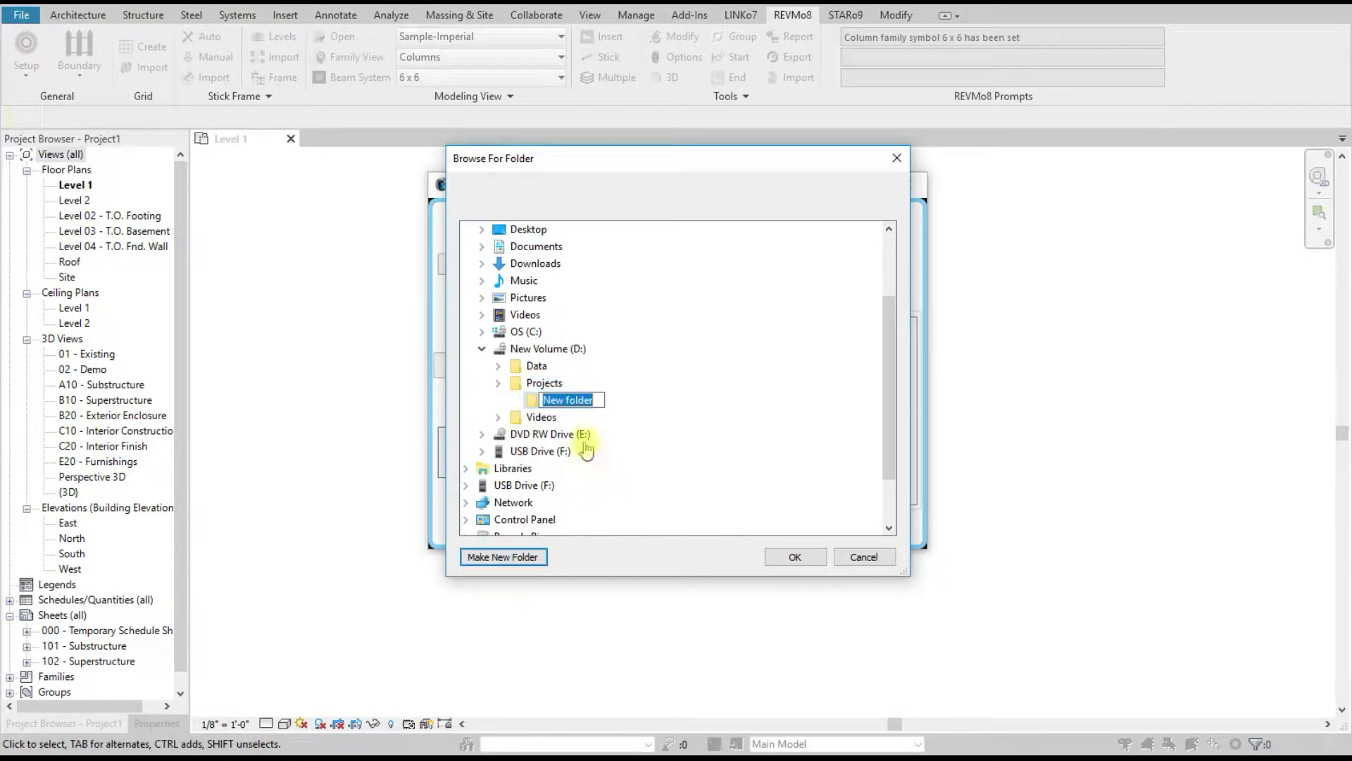
type("AB")
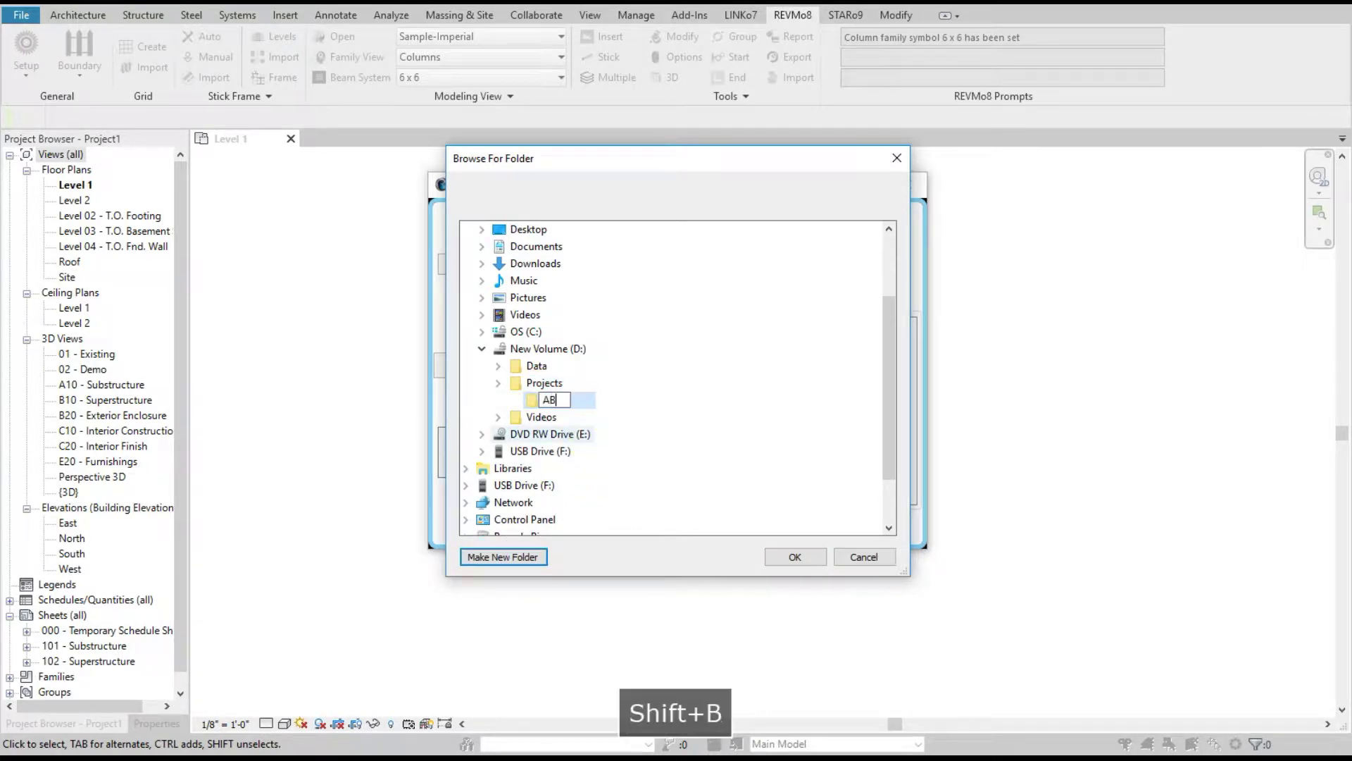
type("C_")
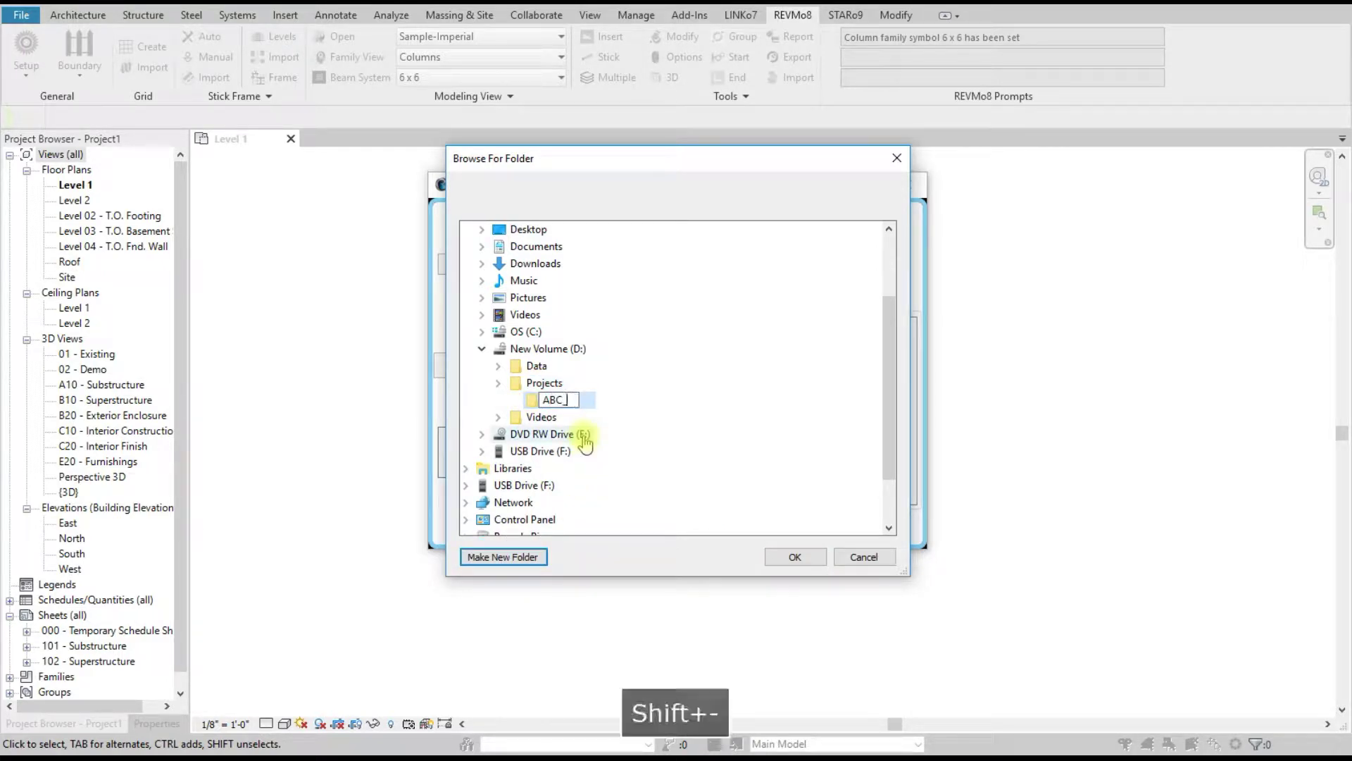
key("BackSpace")
type("-I")
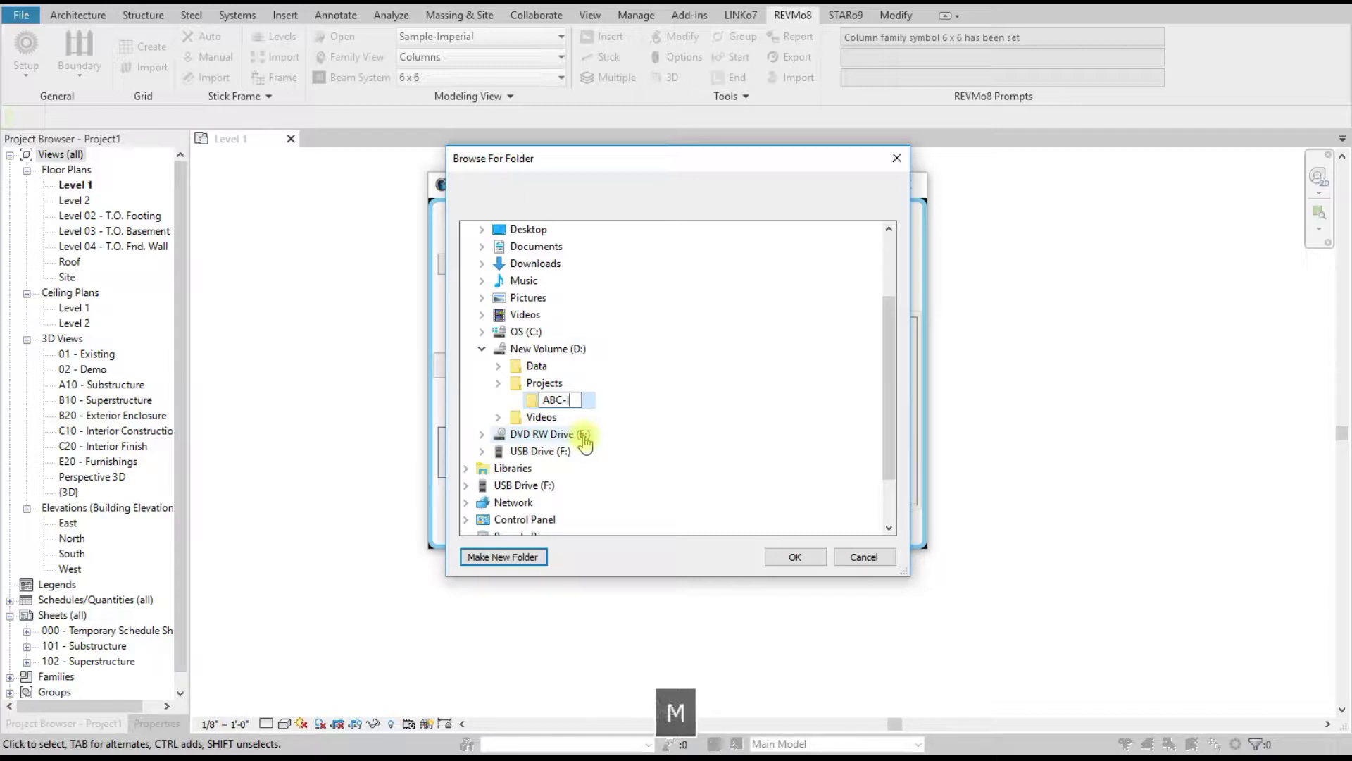
type("mperial")
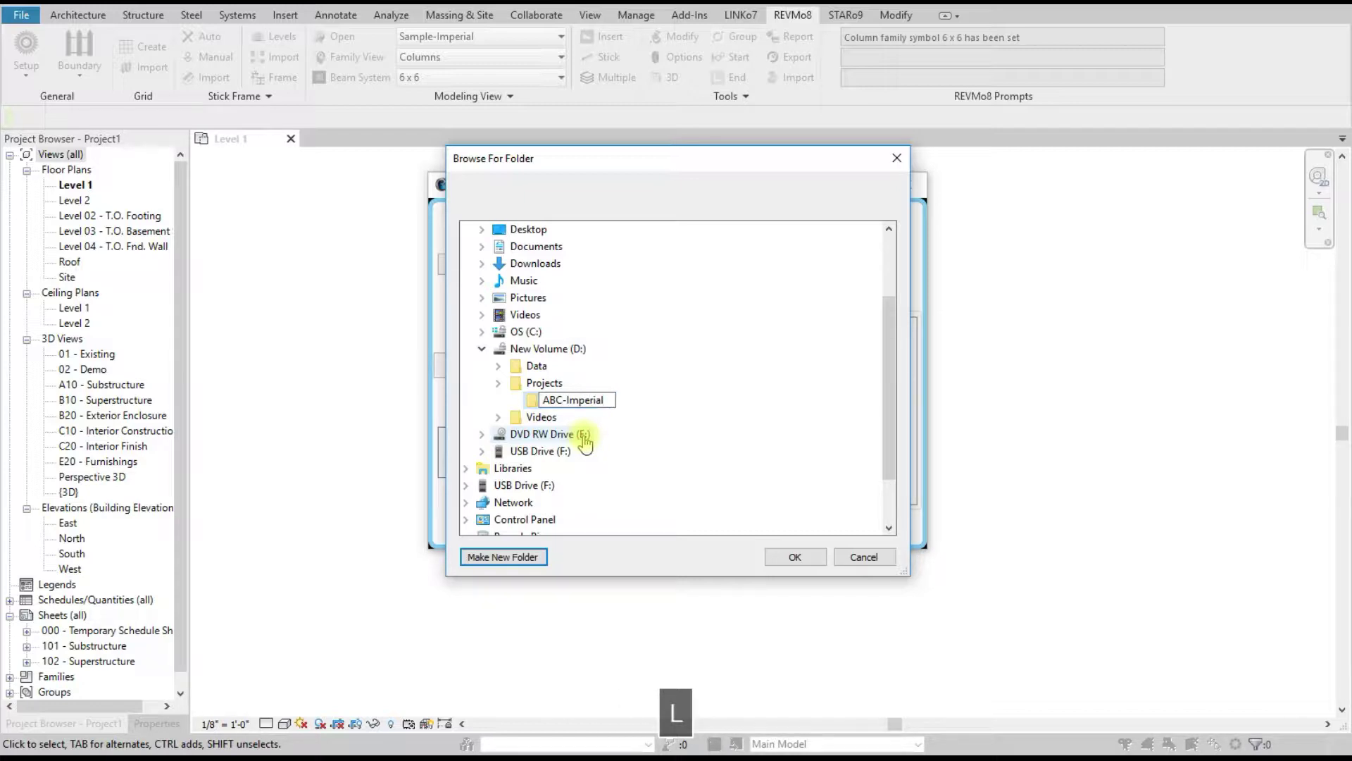
left_click(644, 397)
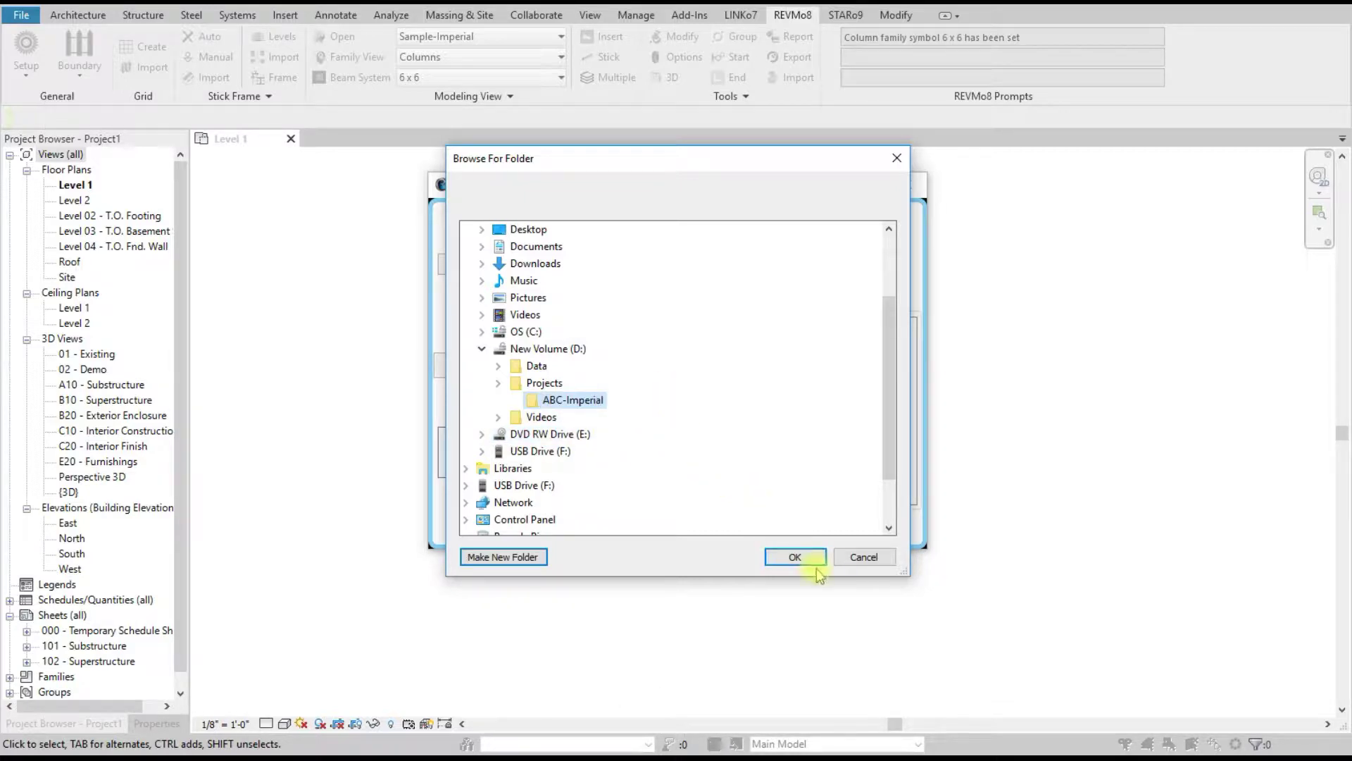
left_click(793, 559)
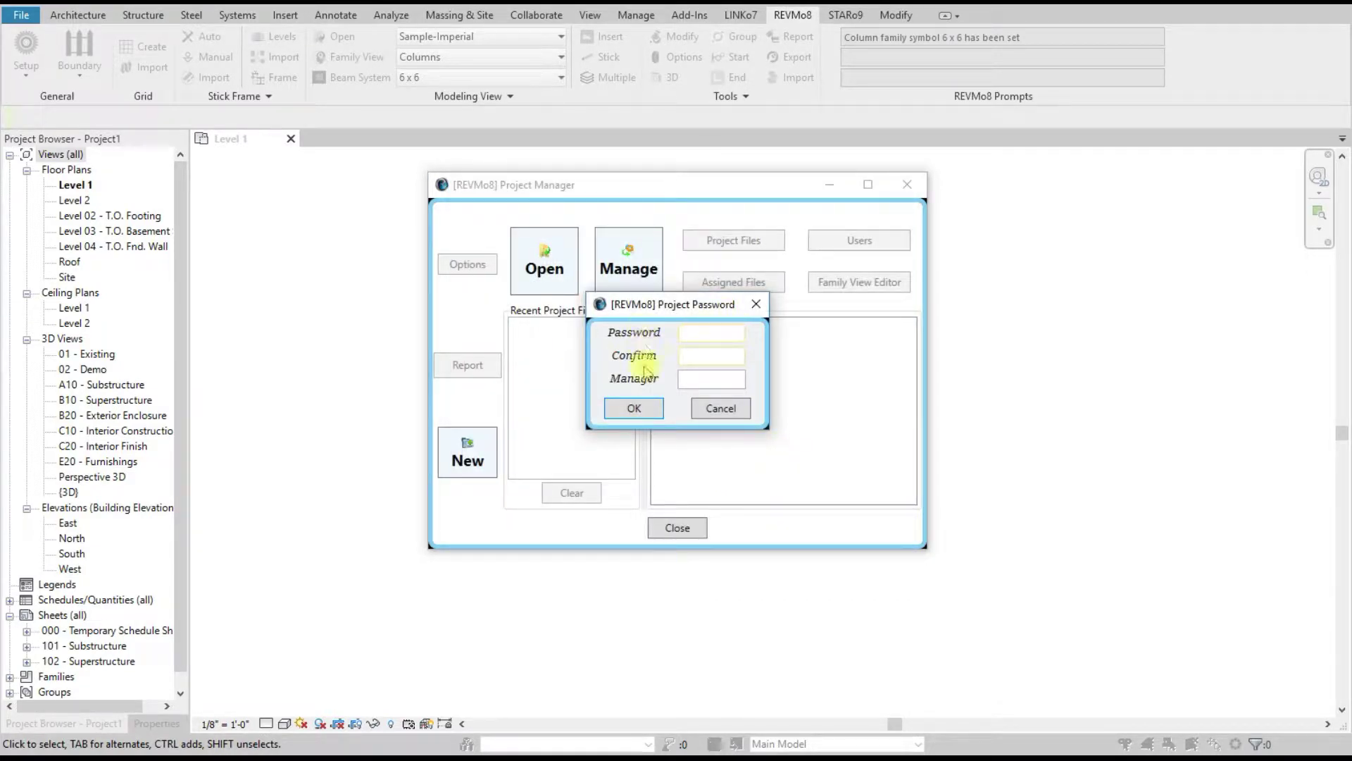
Step: Enter and confirm the project password, fill in the manager's user name, and accept
left_click(708, 352)
left_click(706, 338)
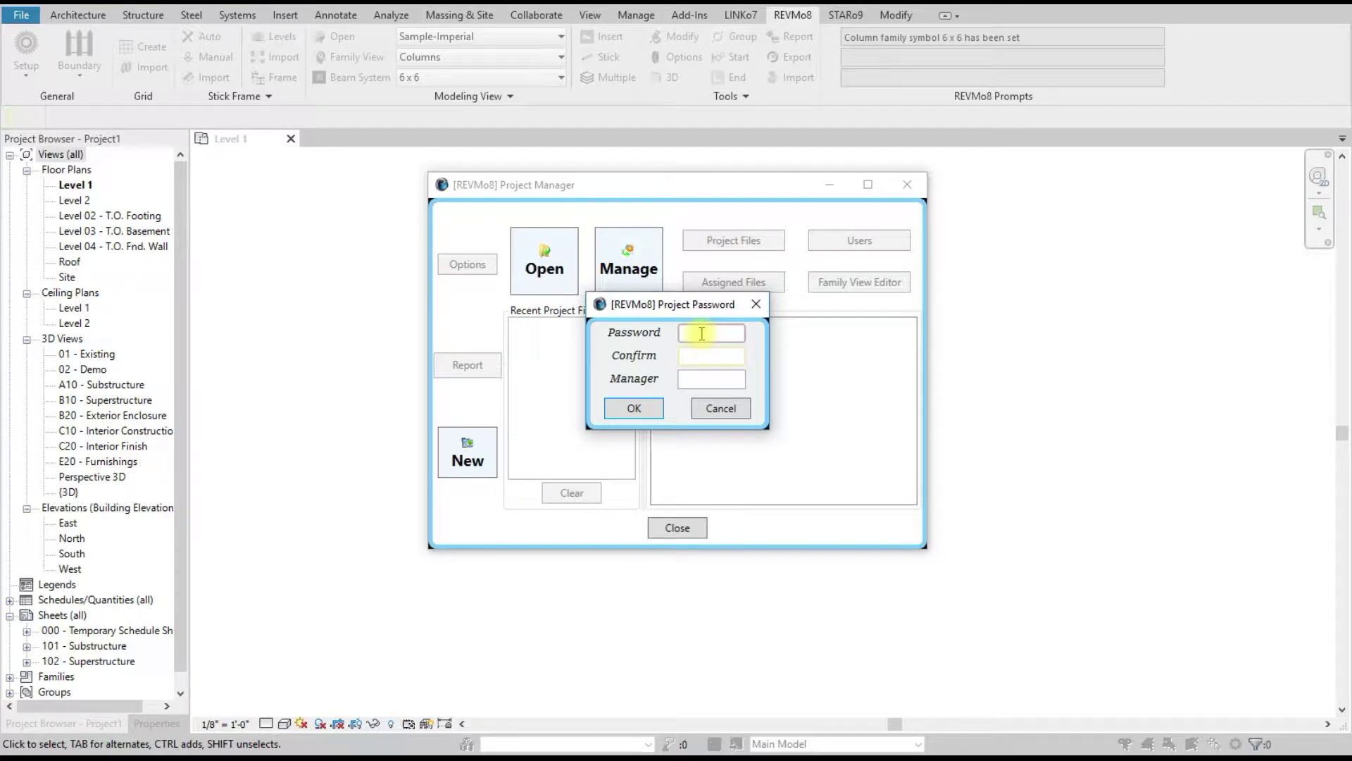
type("1")
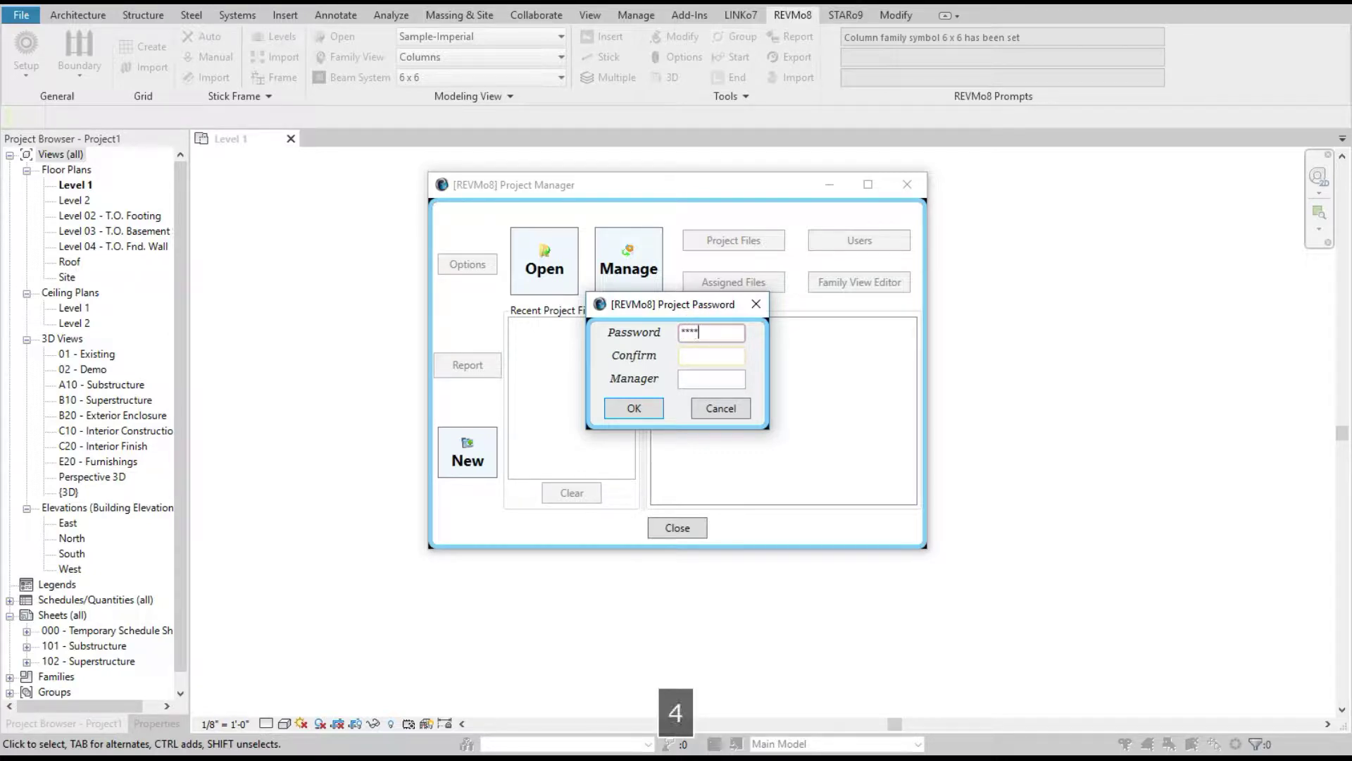
left_click(700, 355)
type("1234")
left_click(707, 384)
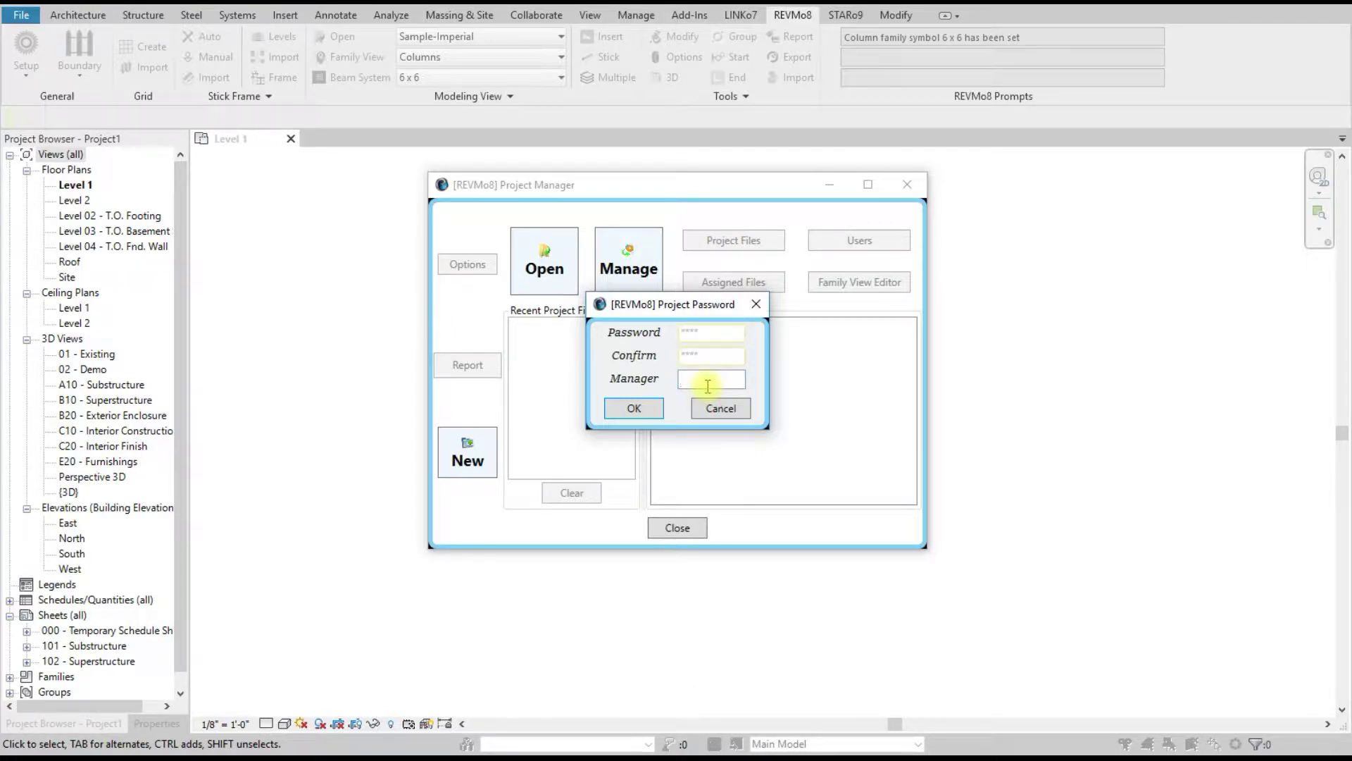
left_click(634, 408)
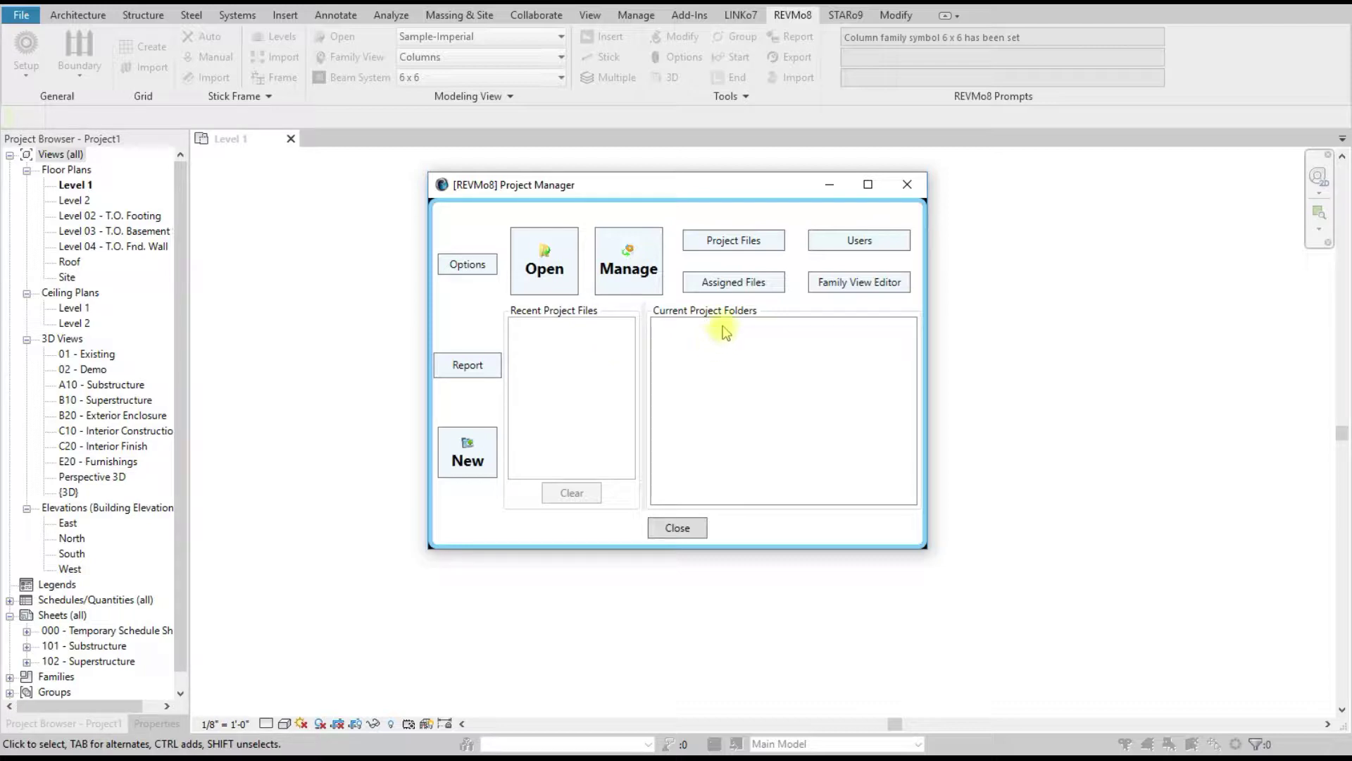
Step: Bring up the REVMo8 project files manager and dismiss the empty folder list and browser
left_click(735, 241)
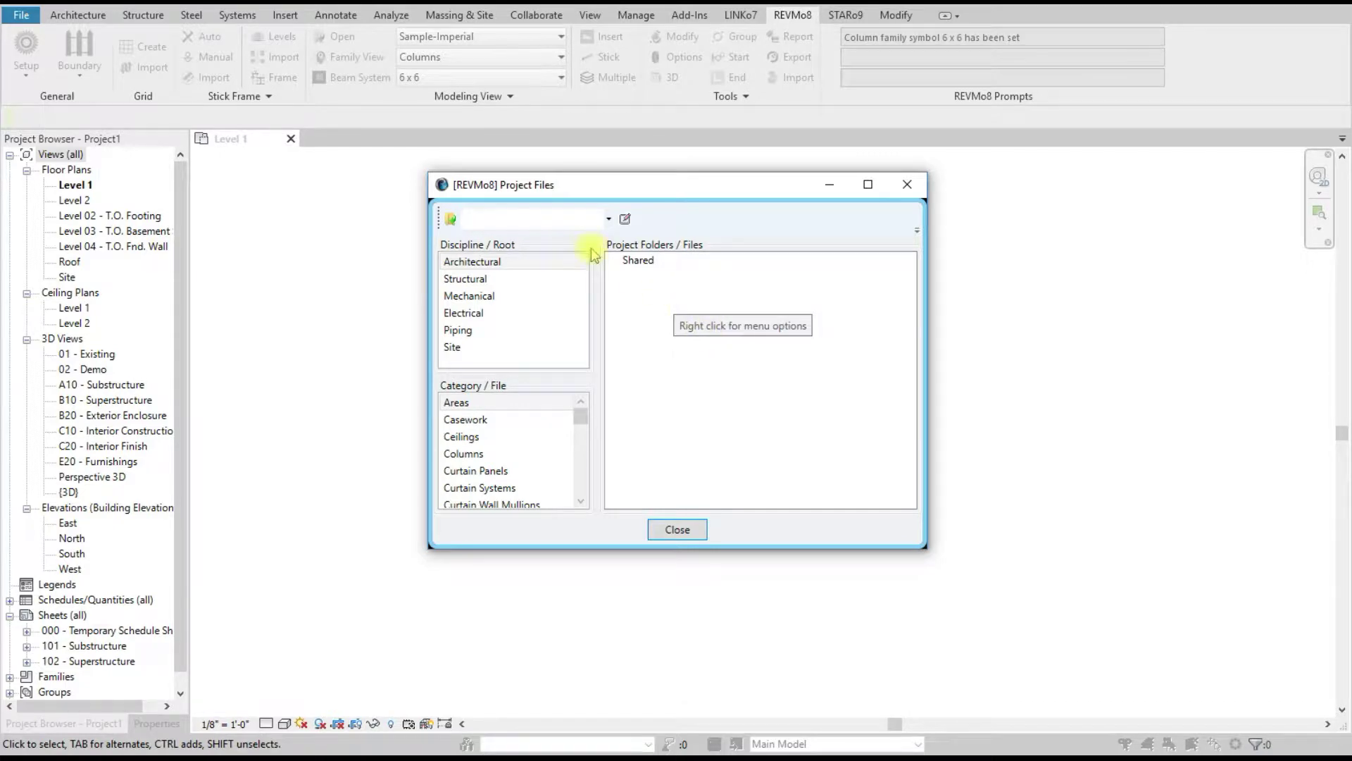
left_click(592, 219)
left_click(531, 215)
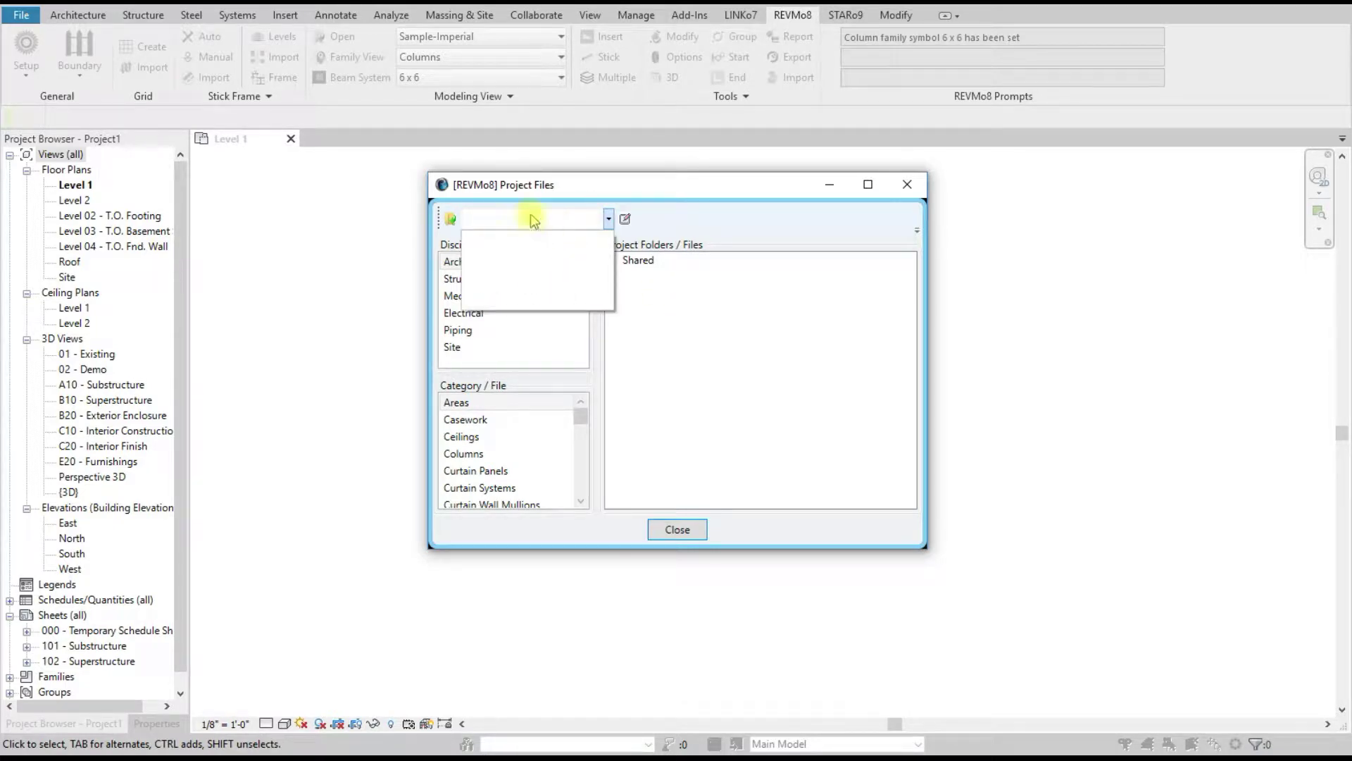
left_click(873, 555)
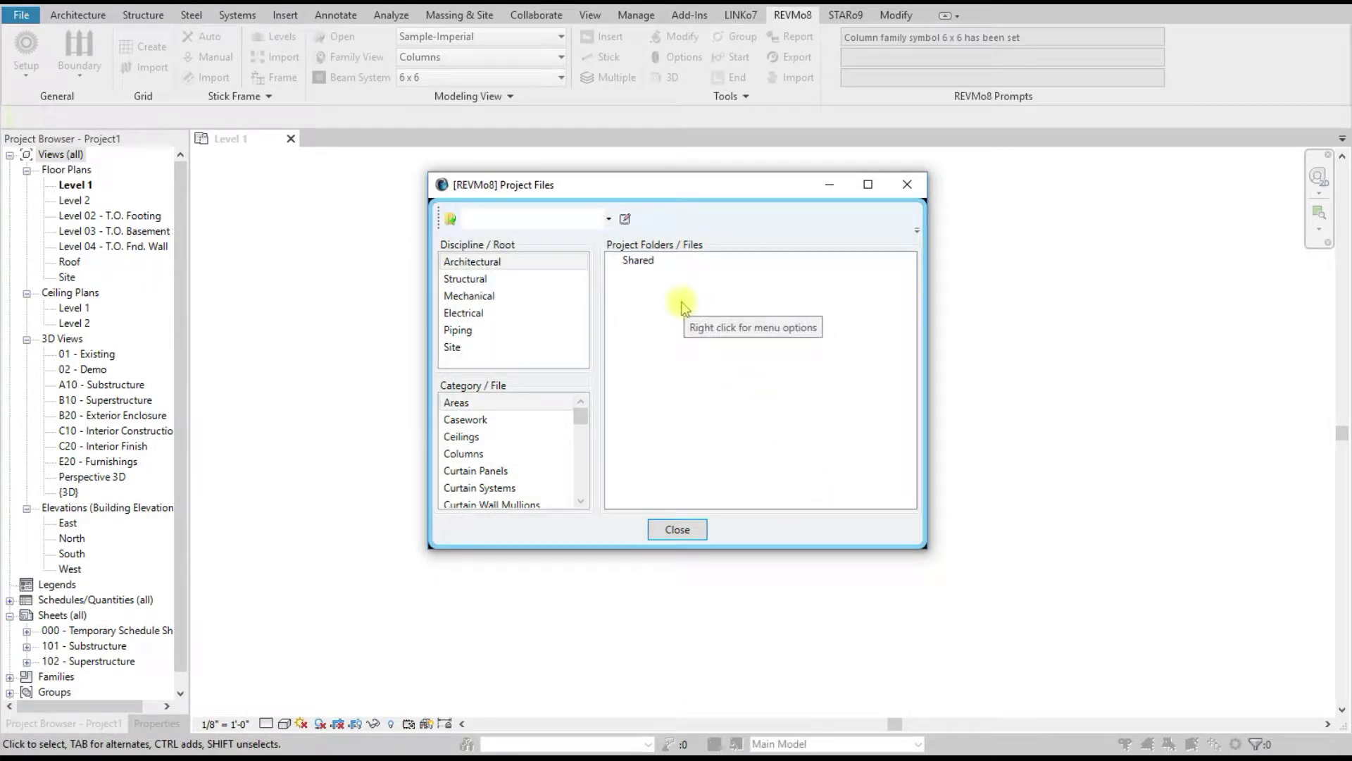
Step: Set the template folder to C:\ProgramData\Autodesk\RVT 2020\Templates\US Imperial
left_click(451, 219)
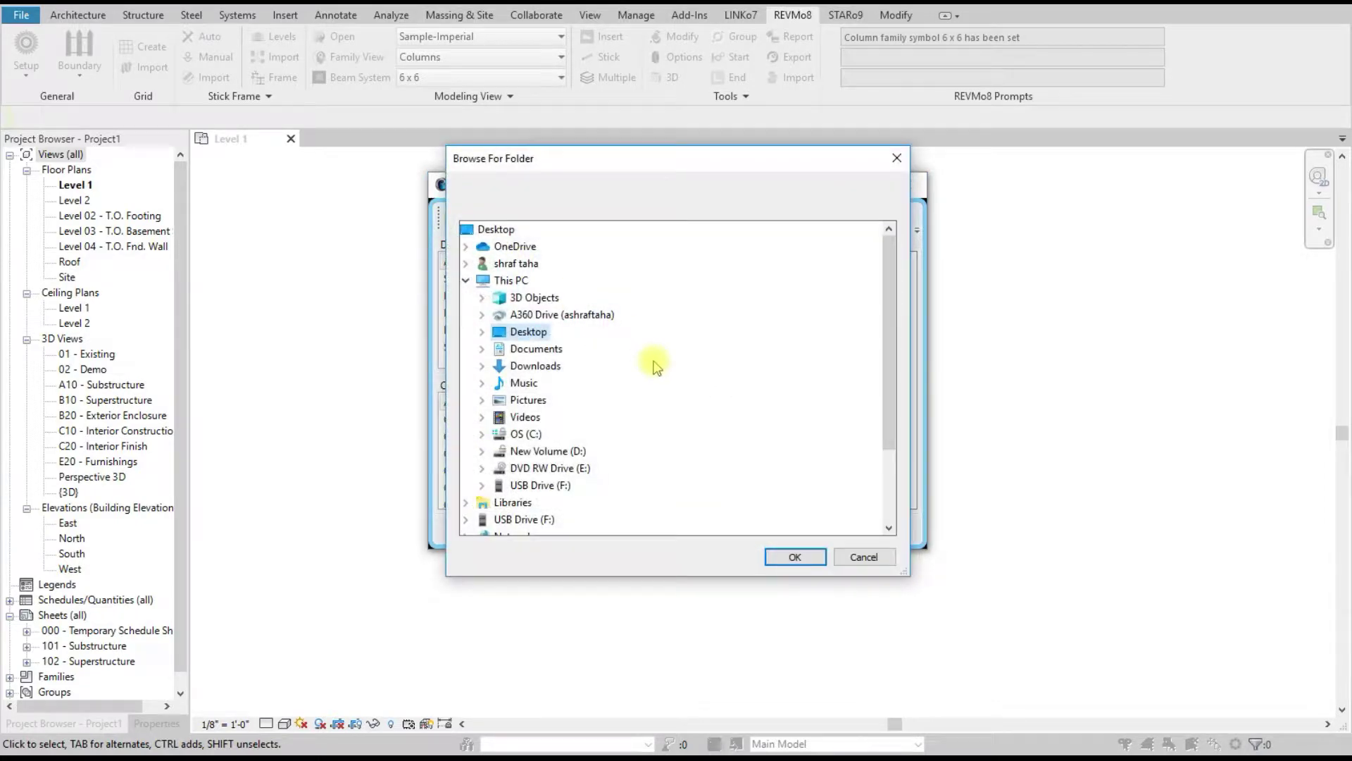
left_click(482, 434)
scroll(605, 394, "down", 3)
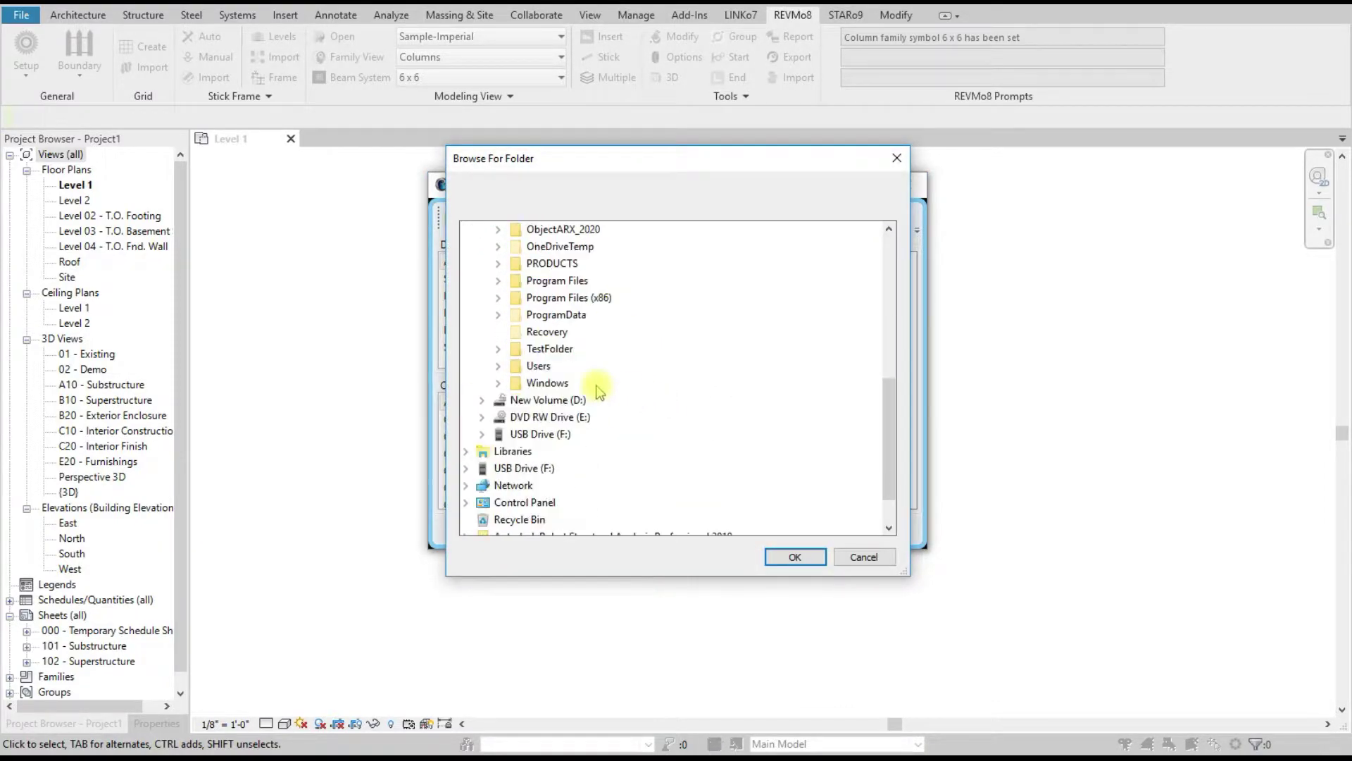
left_click(498, 314)
scroll(732, 372, "up", 1)
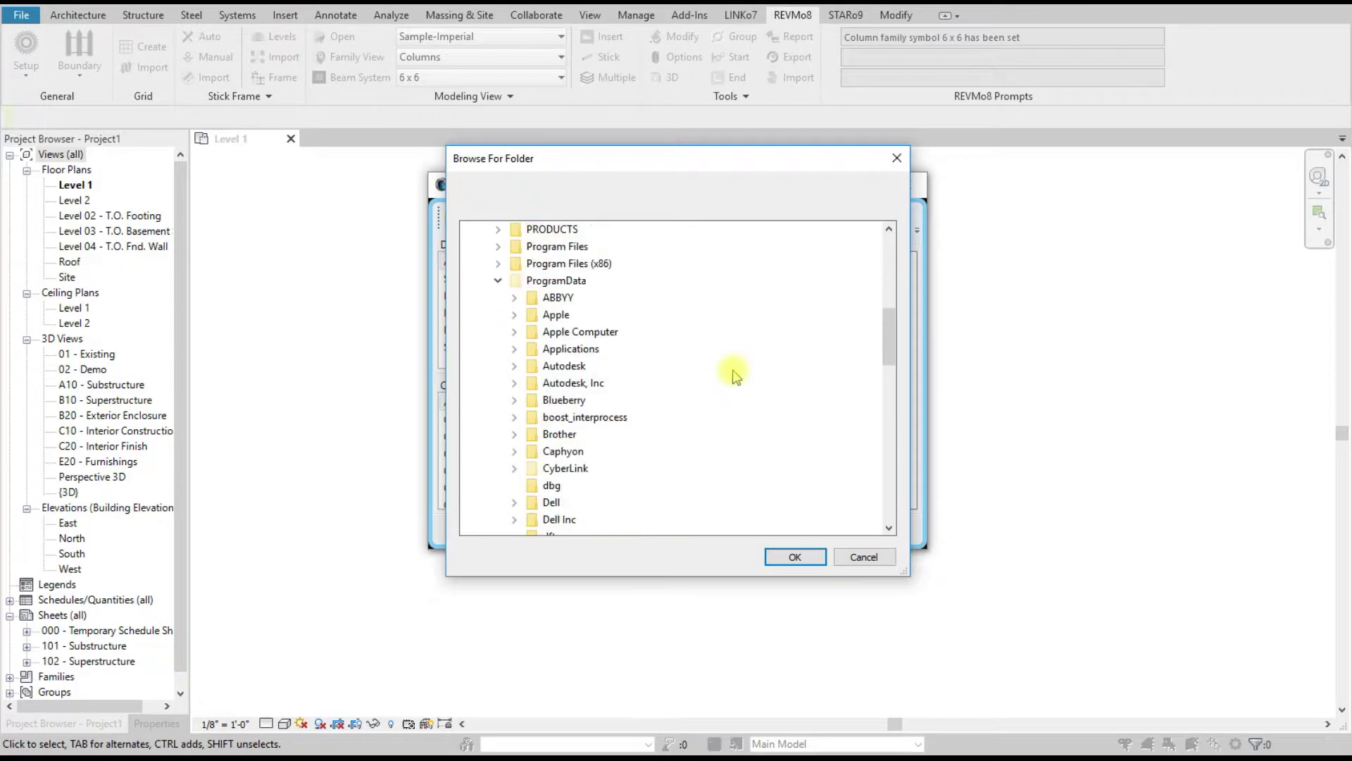
left_click(515, 366)
scroll(725, 410, "down", 2)
scroll(727, 413, "down", 13)
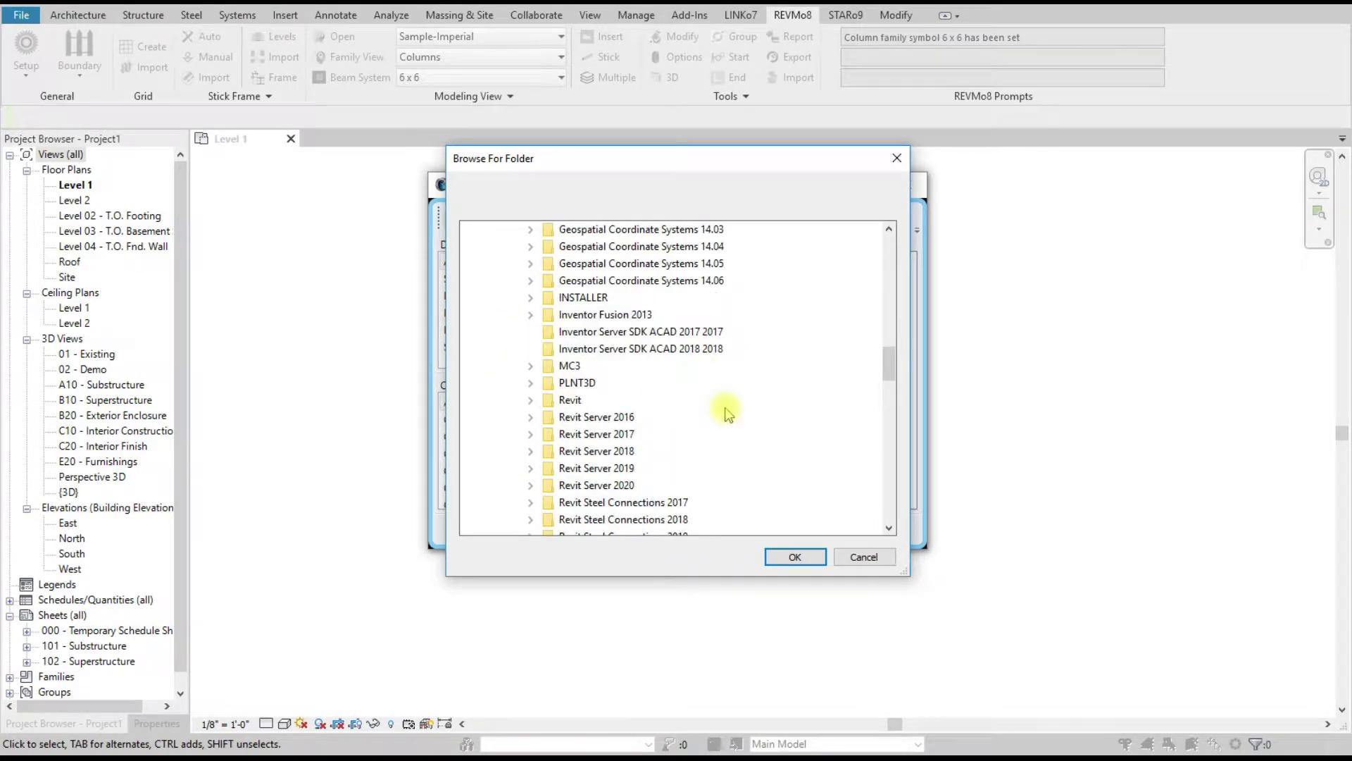
scroll(728, 413, "down", 2)
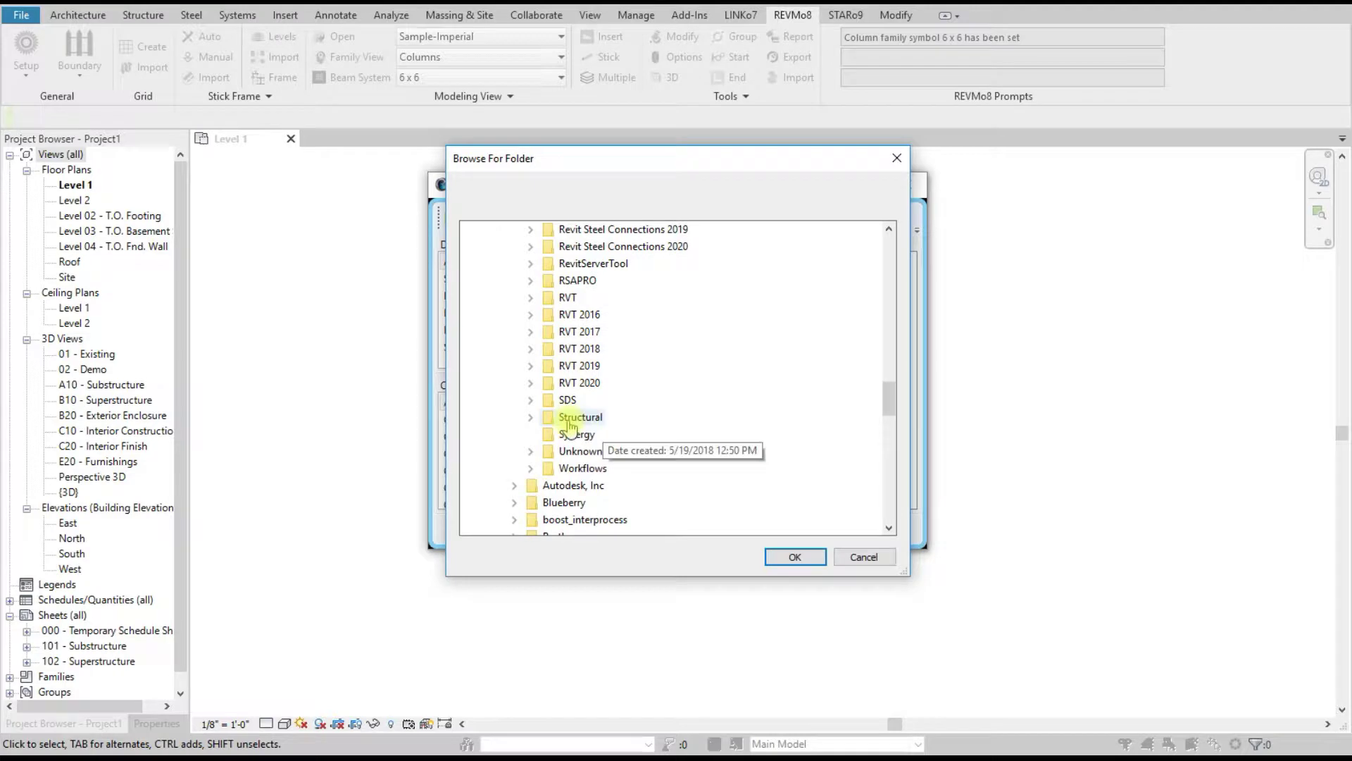
left_click(531, 367)
scroll(732, 394, "down", 2)
left_click(547, 400)
scroll(657, 400, "down", 1)
left_click(615, 383)
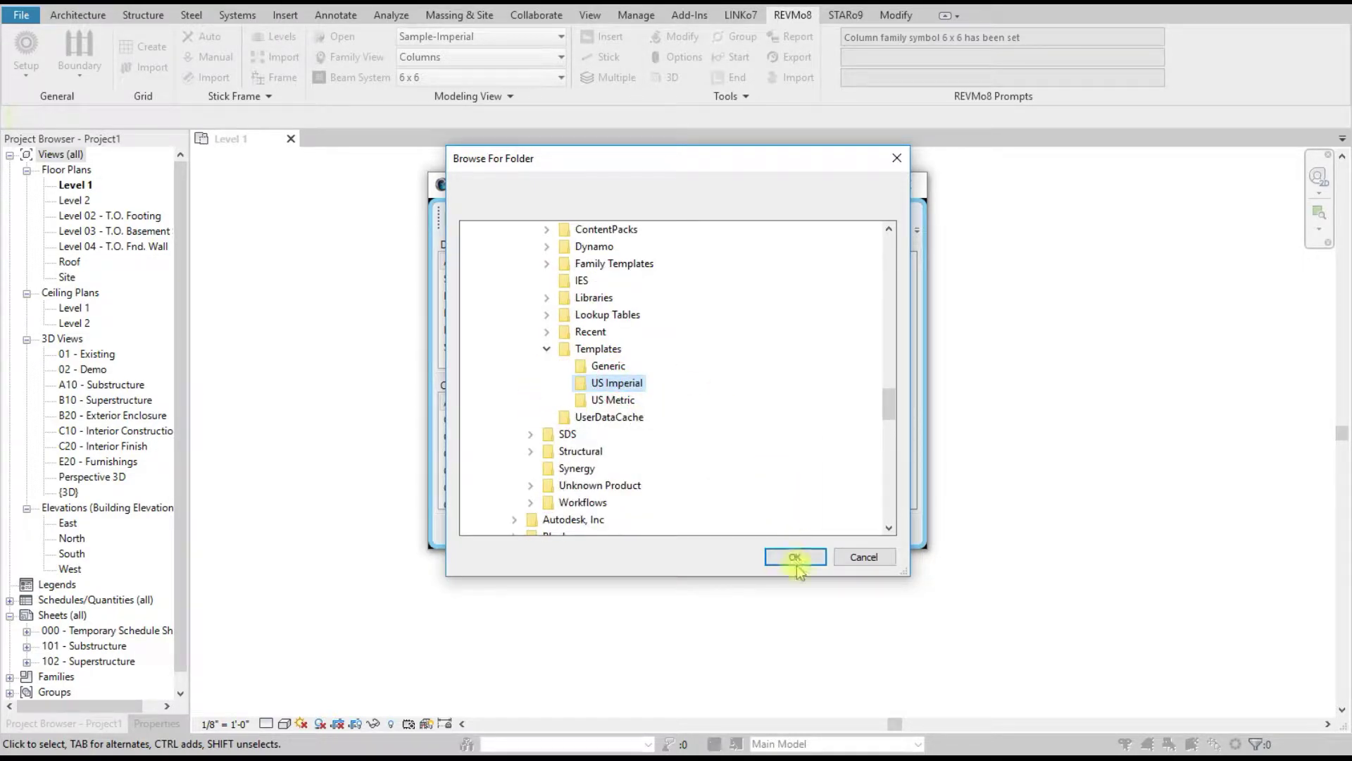
left_click(795, 557)
Step: Switch the project file set to Construction-Default and start creating its shared files
left_click(609, 219)
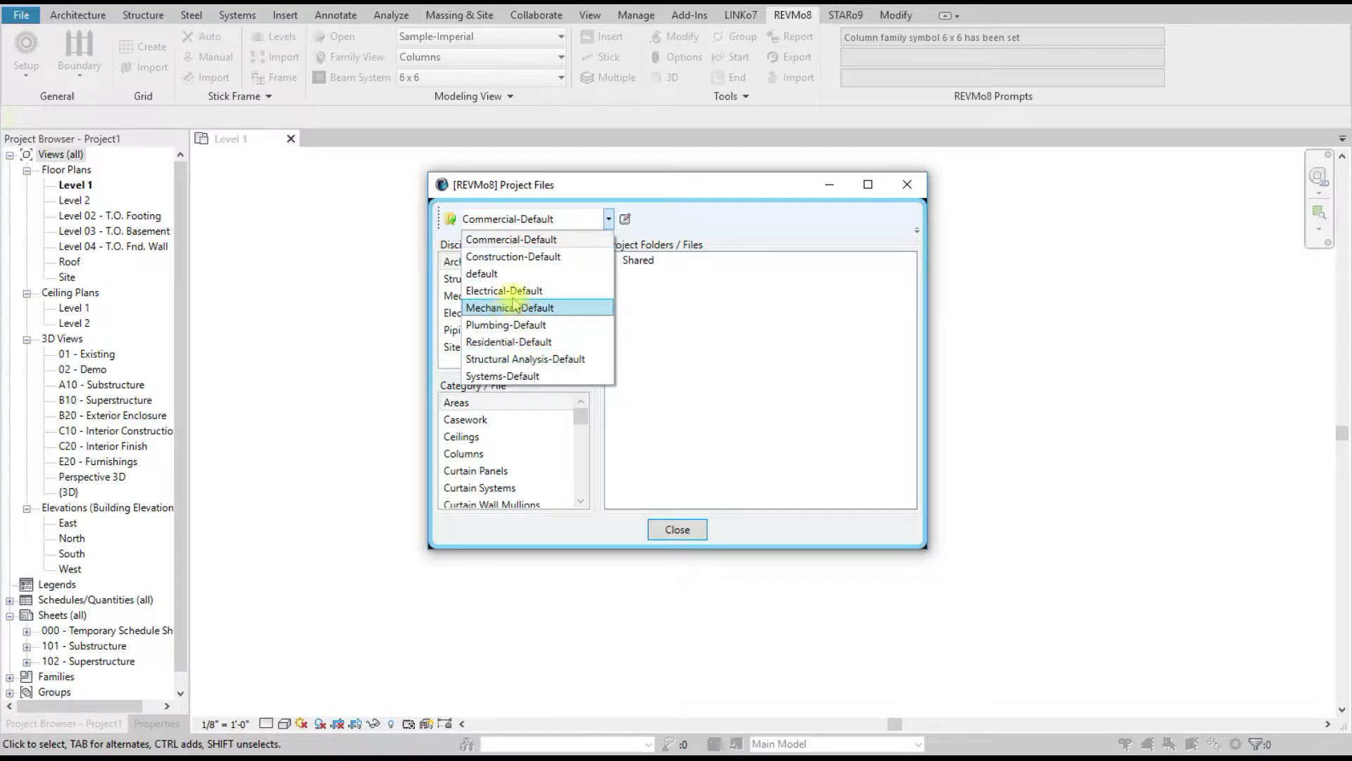
left_click(535, 257)
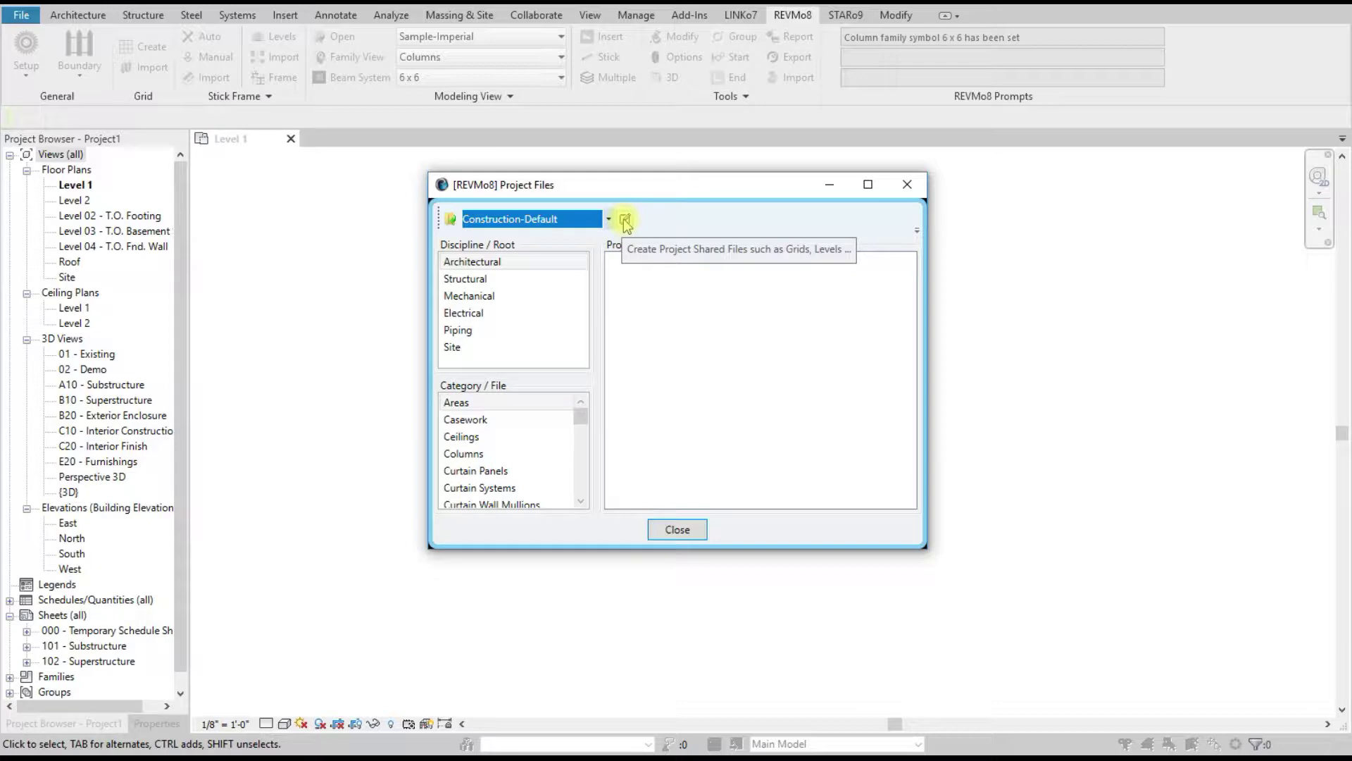
left_click(625, 220)
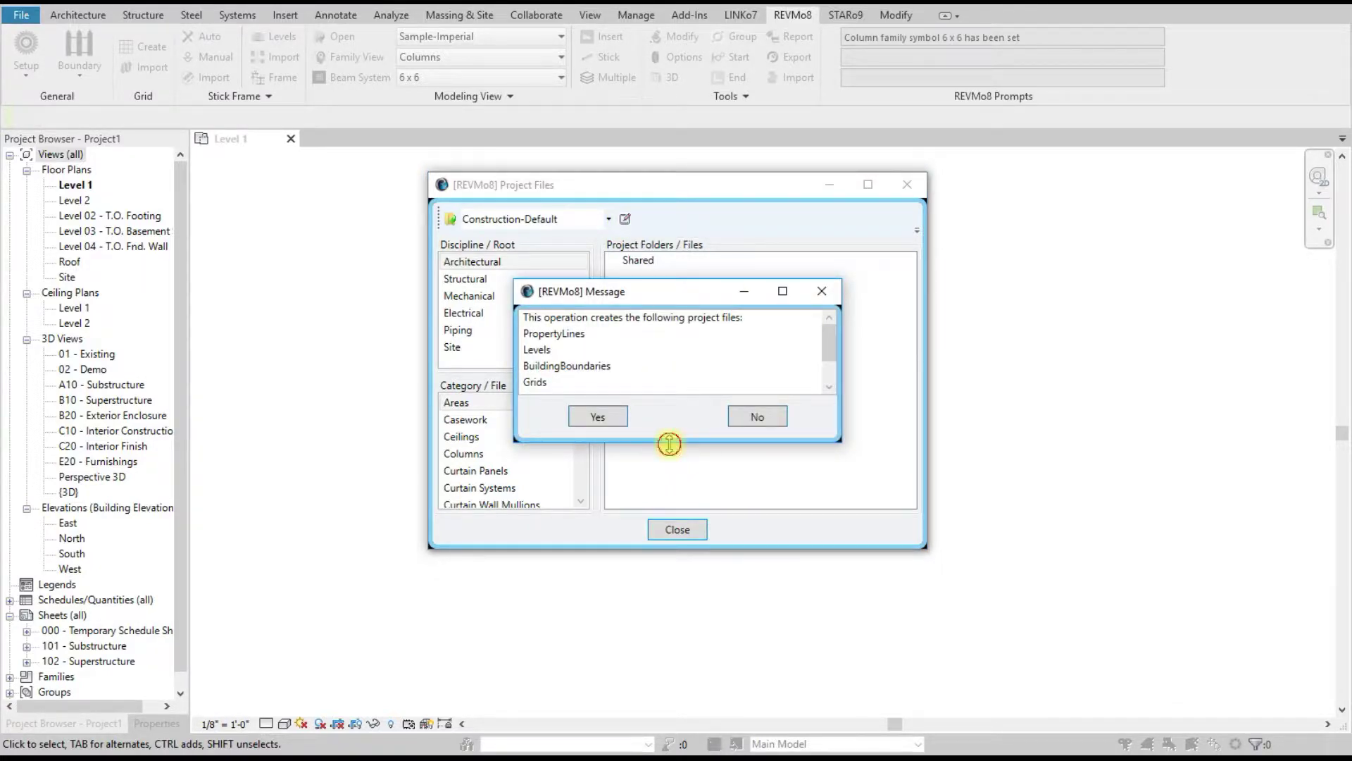
Step: Enlarge the REVMo8 message to read the full file list, then accept creating the shared files
left_click_drag(669, 443, 675, 606)
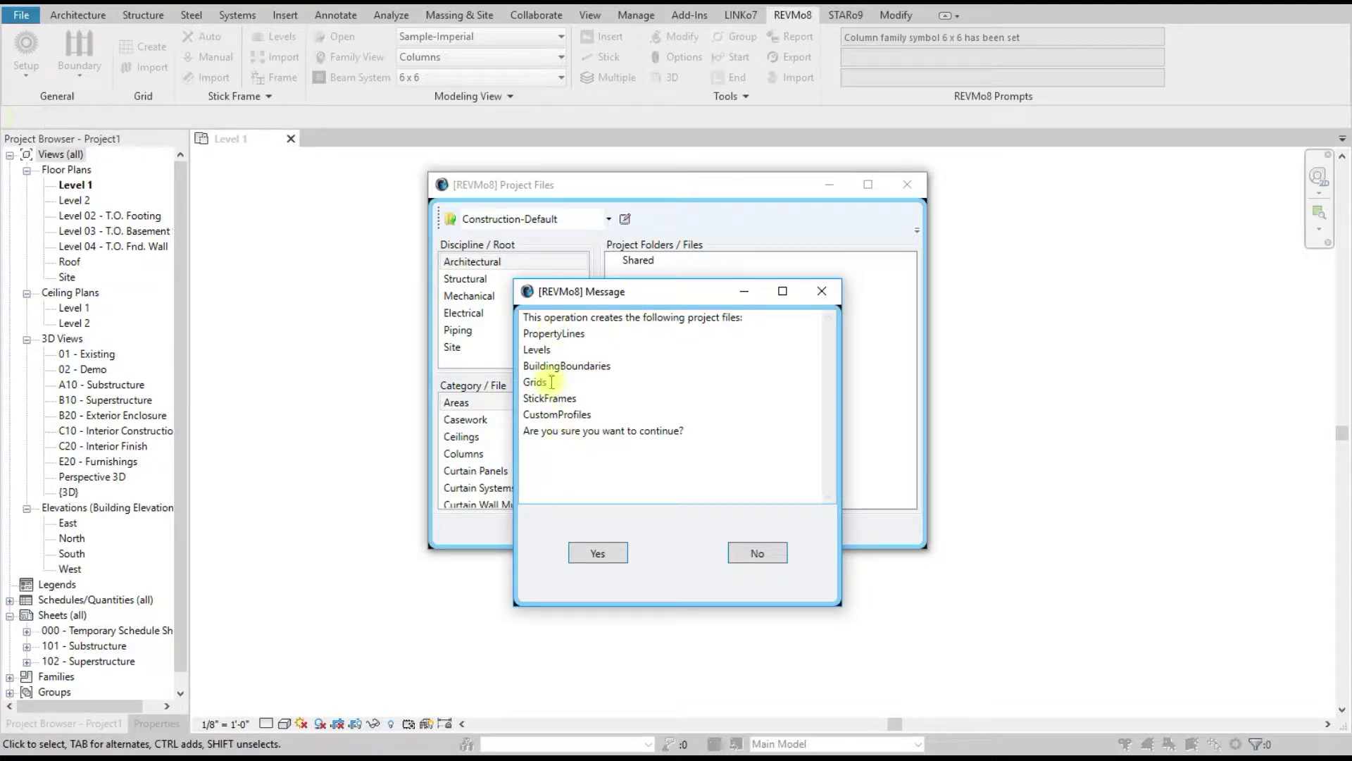
left_click(599, 555)
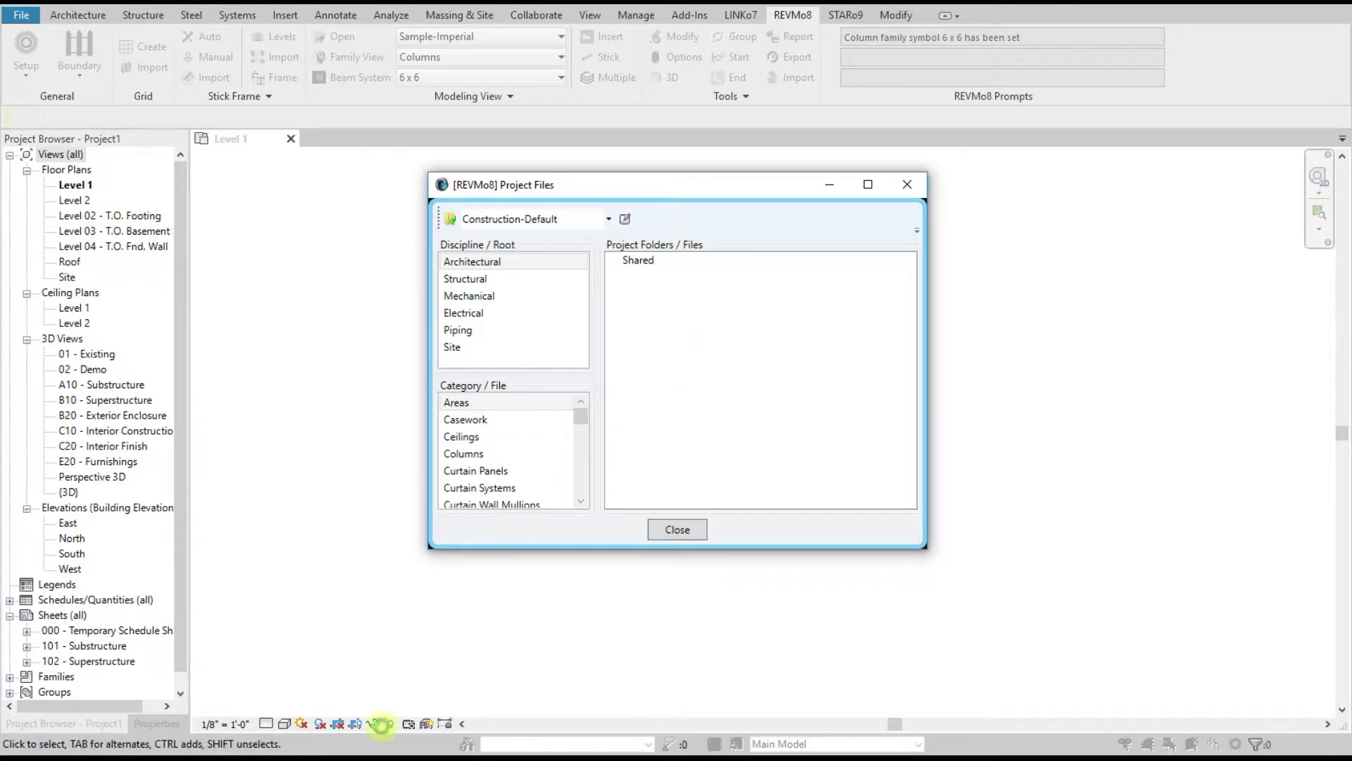
mouse_move(299, 757)
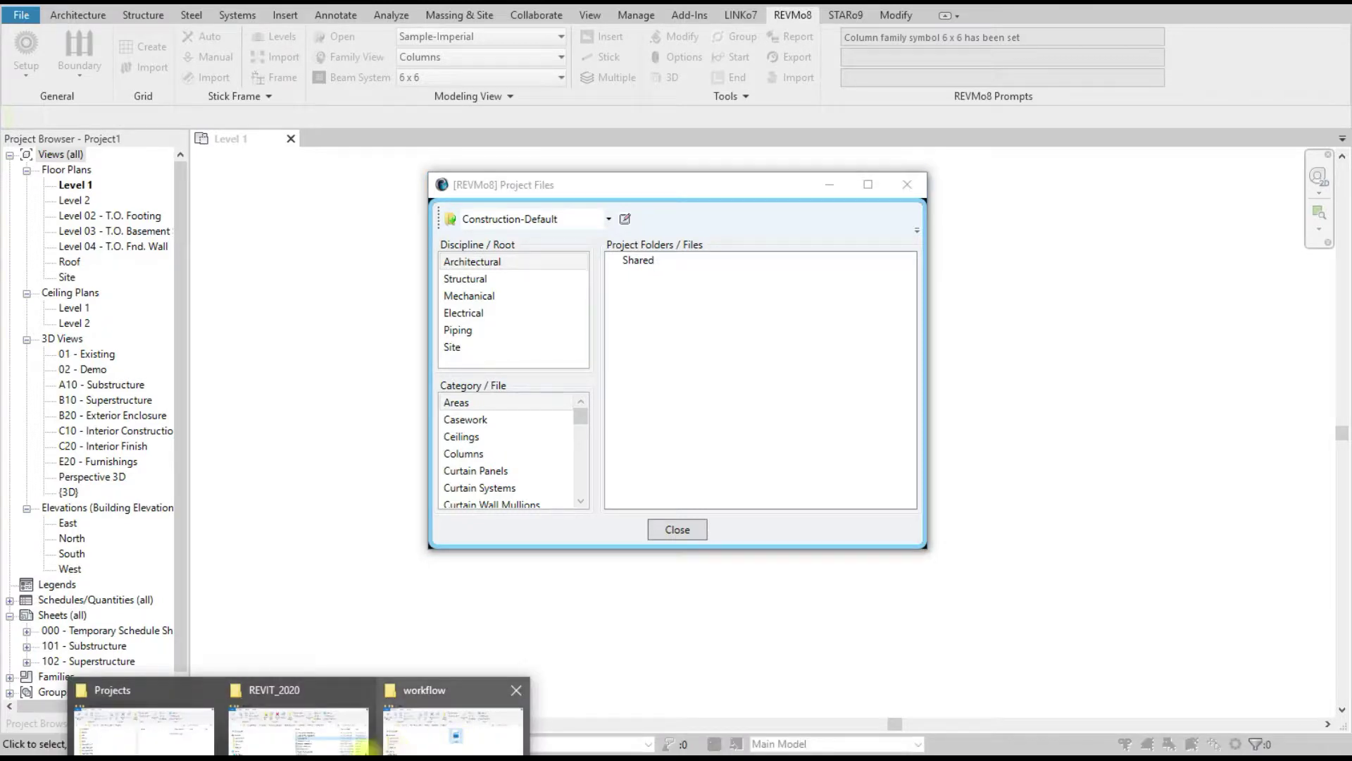
Step: Review the six .rvt files in D:\Projects\ABC-Imperial\Shared, then close Explorer
left_click(141, 725)
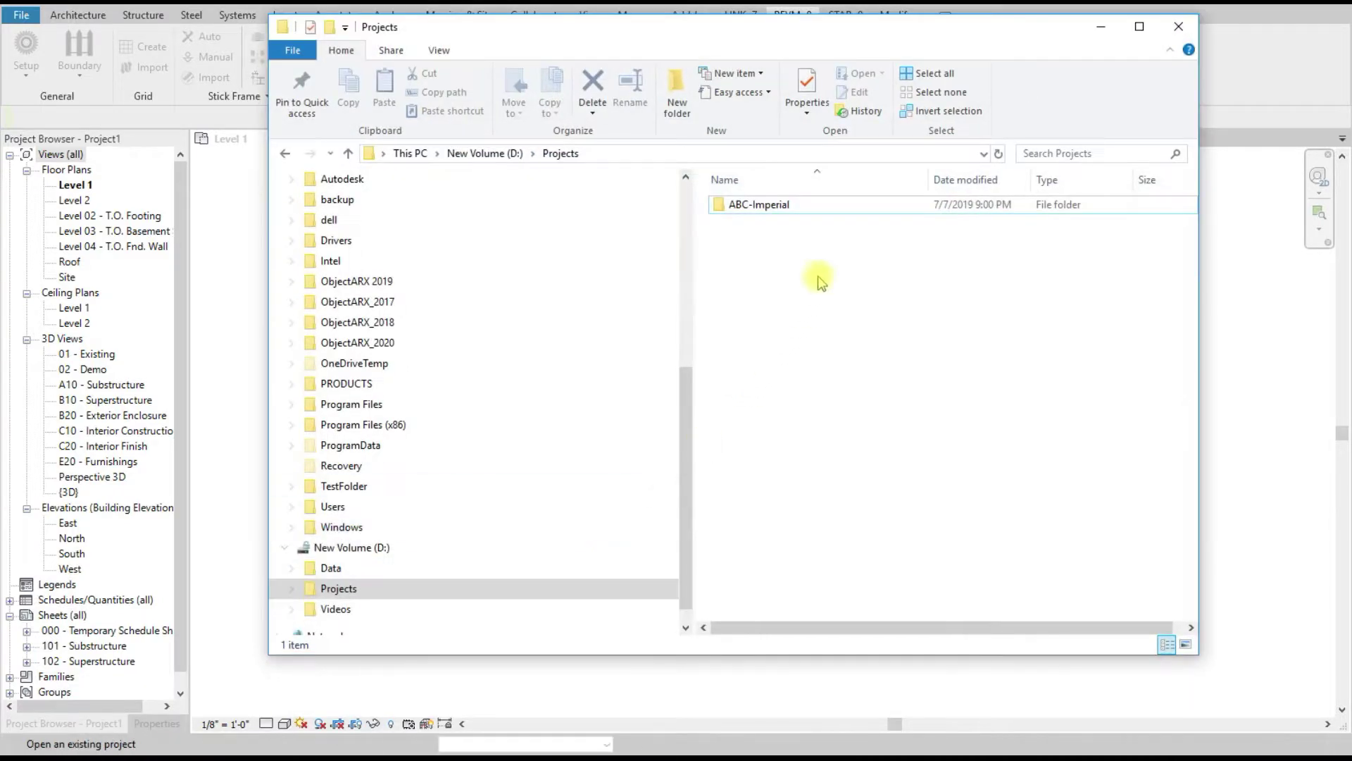
double_click(821, 210)
double_click(794, 204)
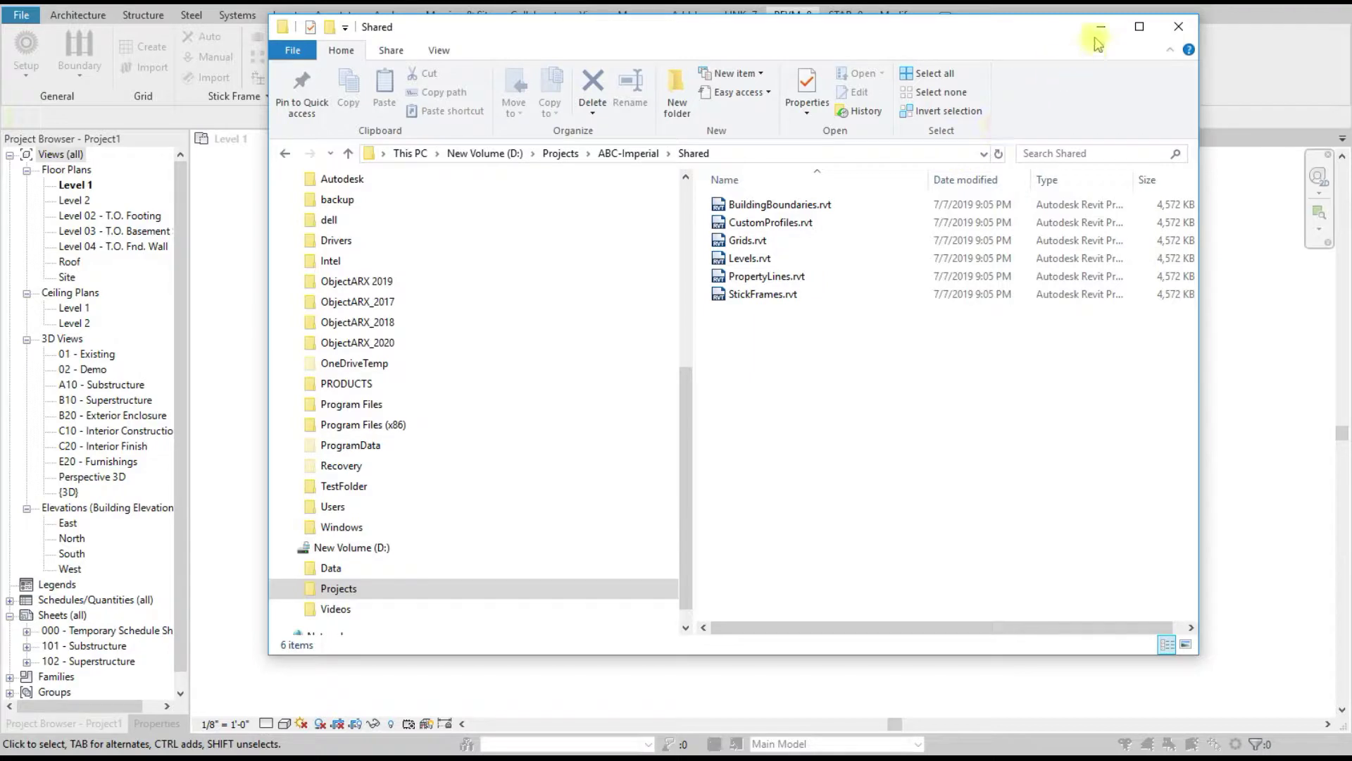
left_click(1179, 26)
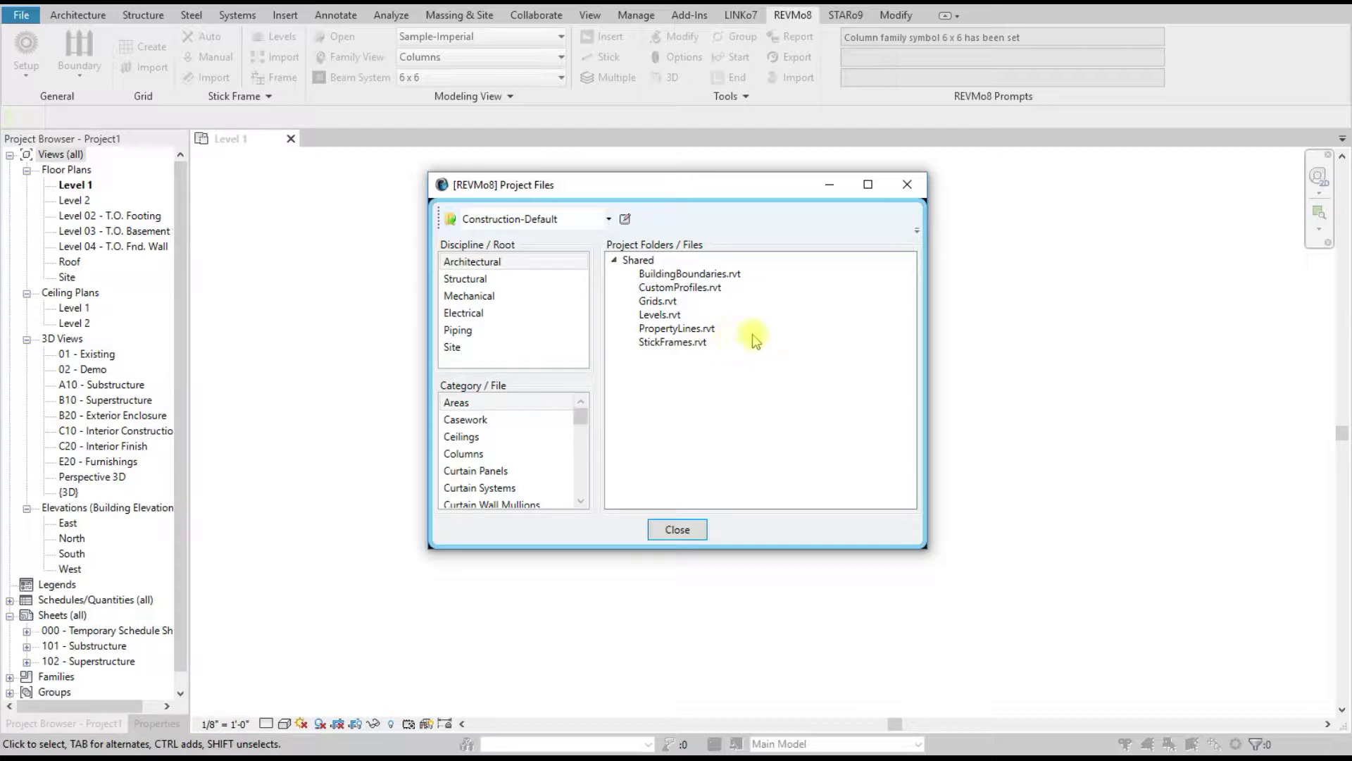
Step: Select the Architectural discipline and add it as a folder in the project files
left_click(678, 329)
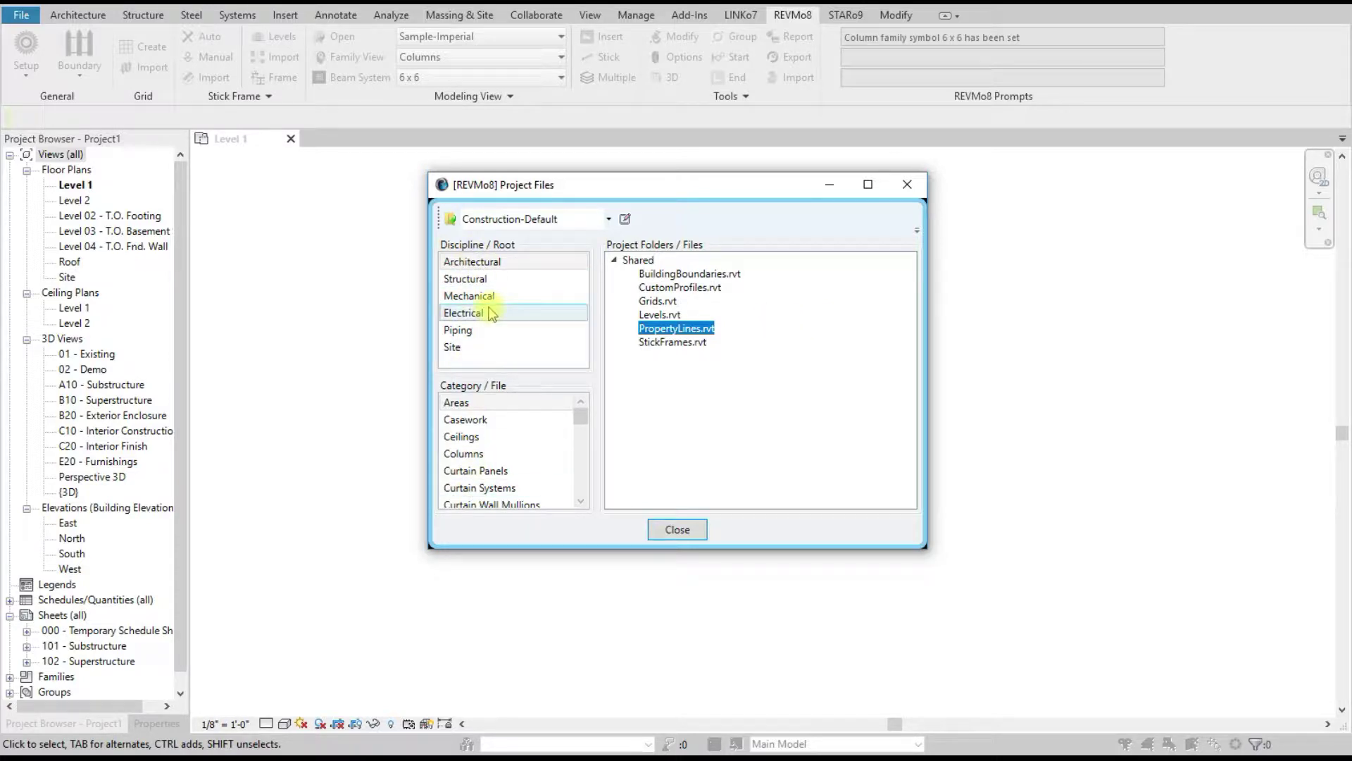
left_click(482, 279)
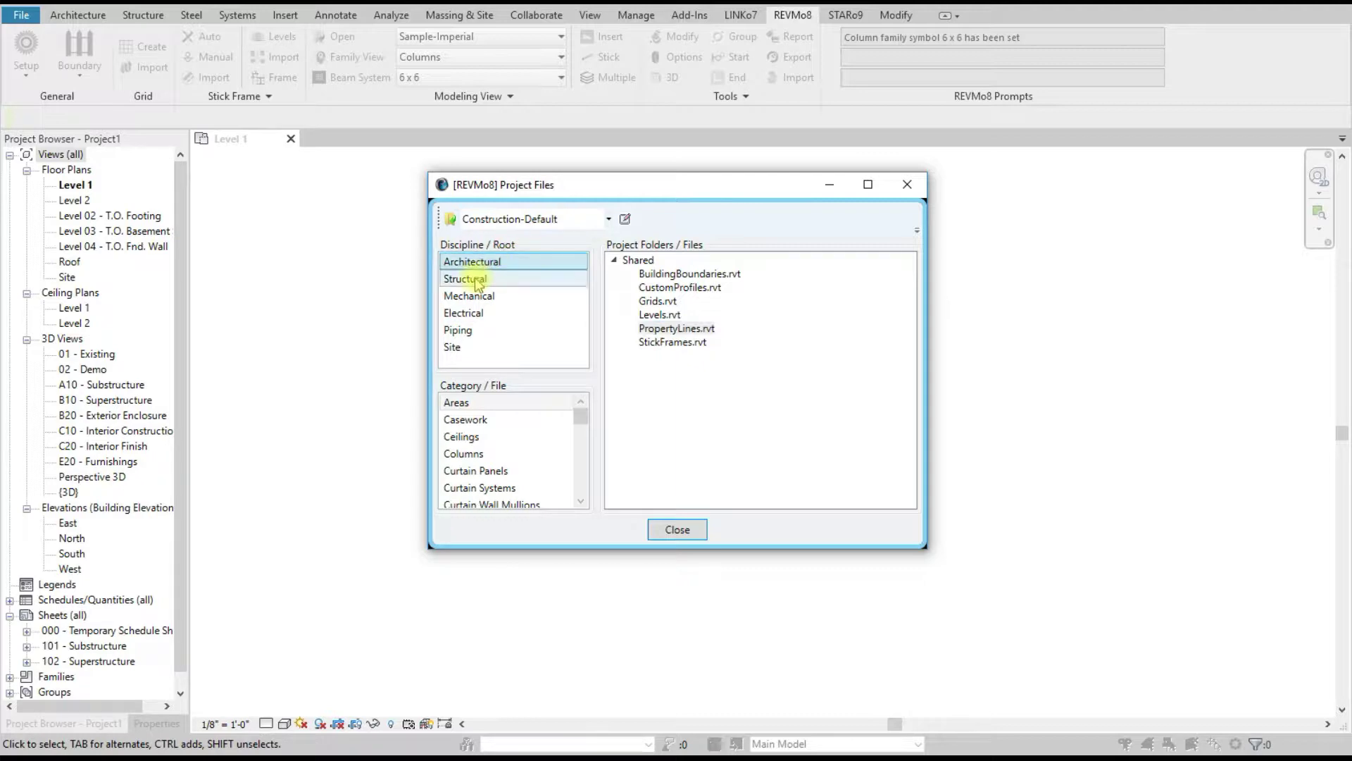
left_click(484, 263)
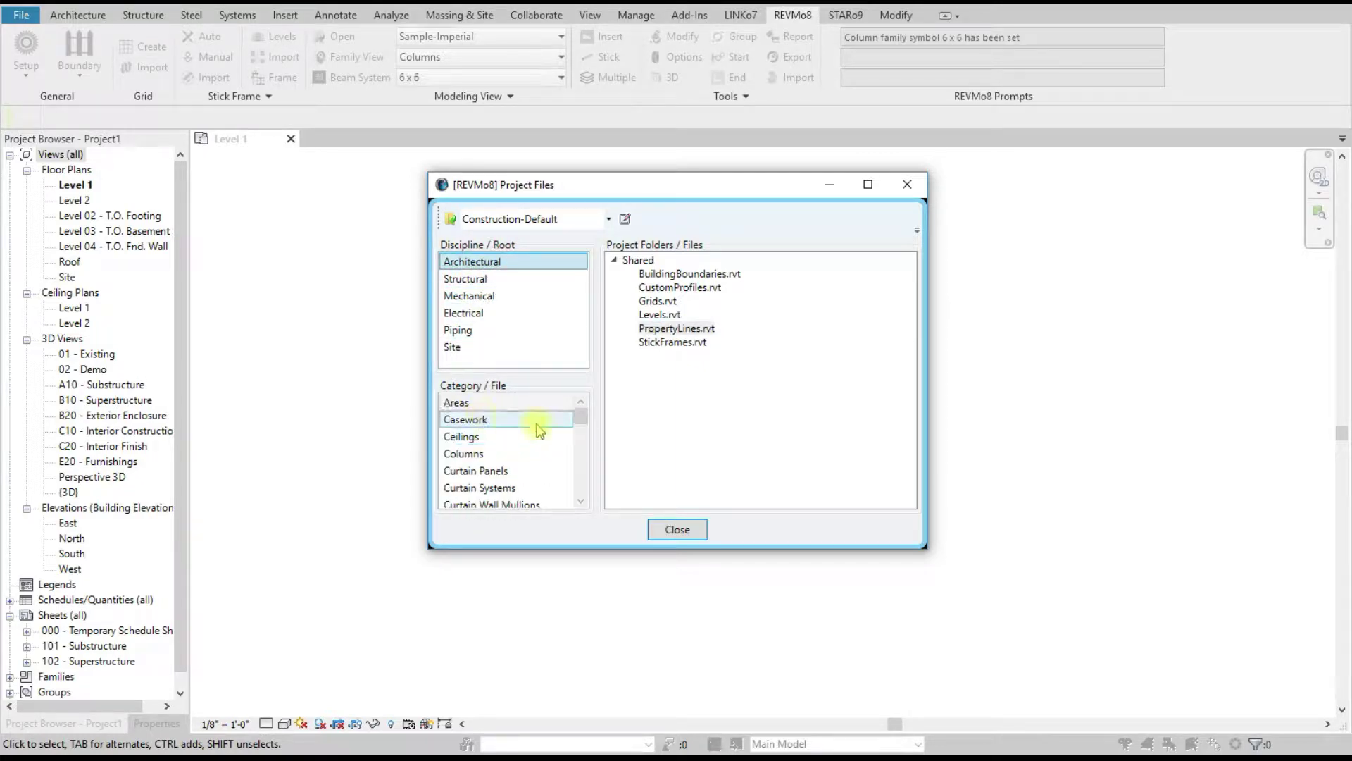
mouse_move(578, 416)
left_mouse_down()
mouse_move(584, 459)
mouse_move(581, 413)
left_mouse_up()
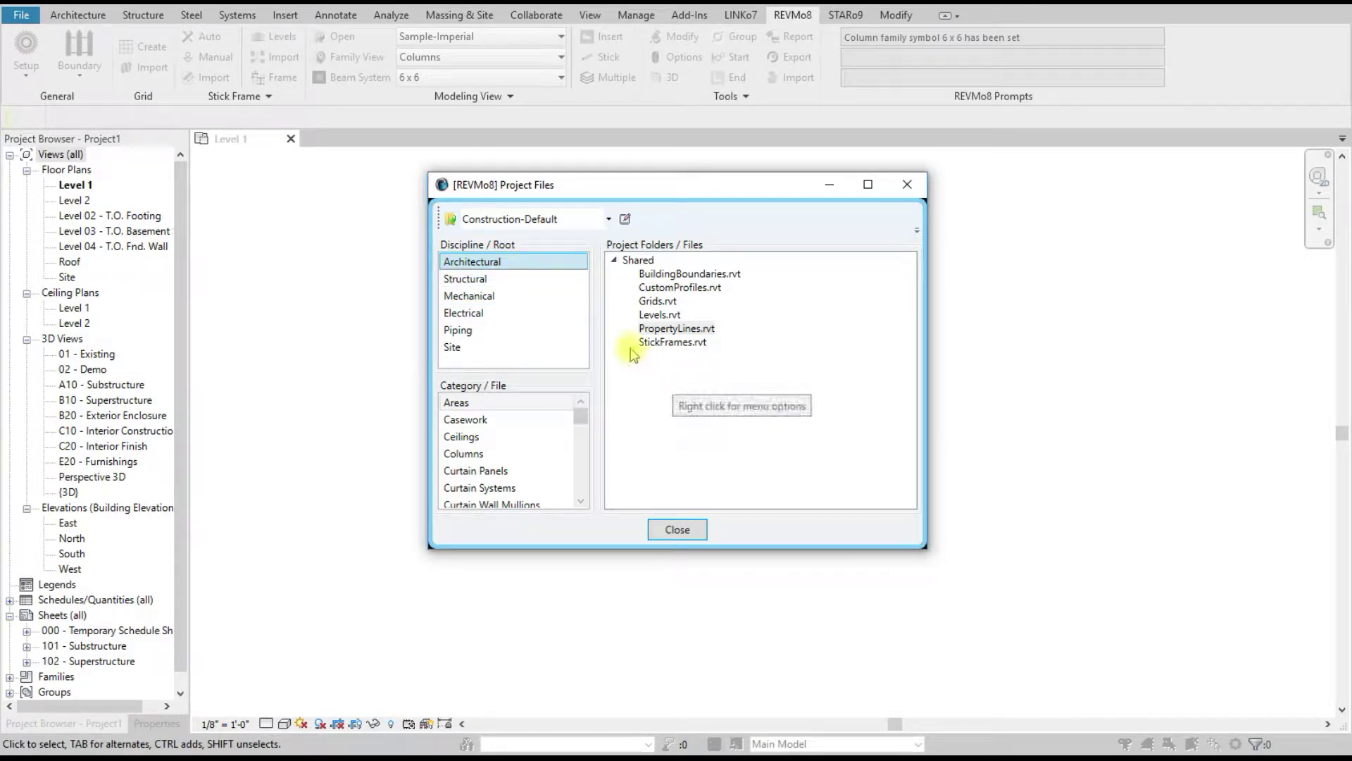
left_click(518, 261)
right_click(655, 373)
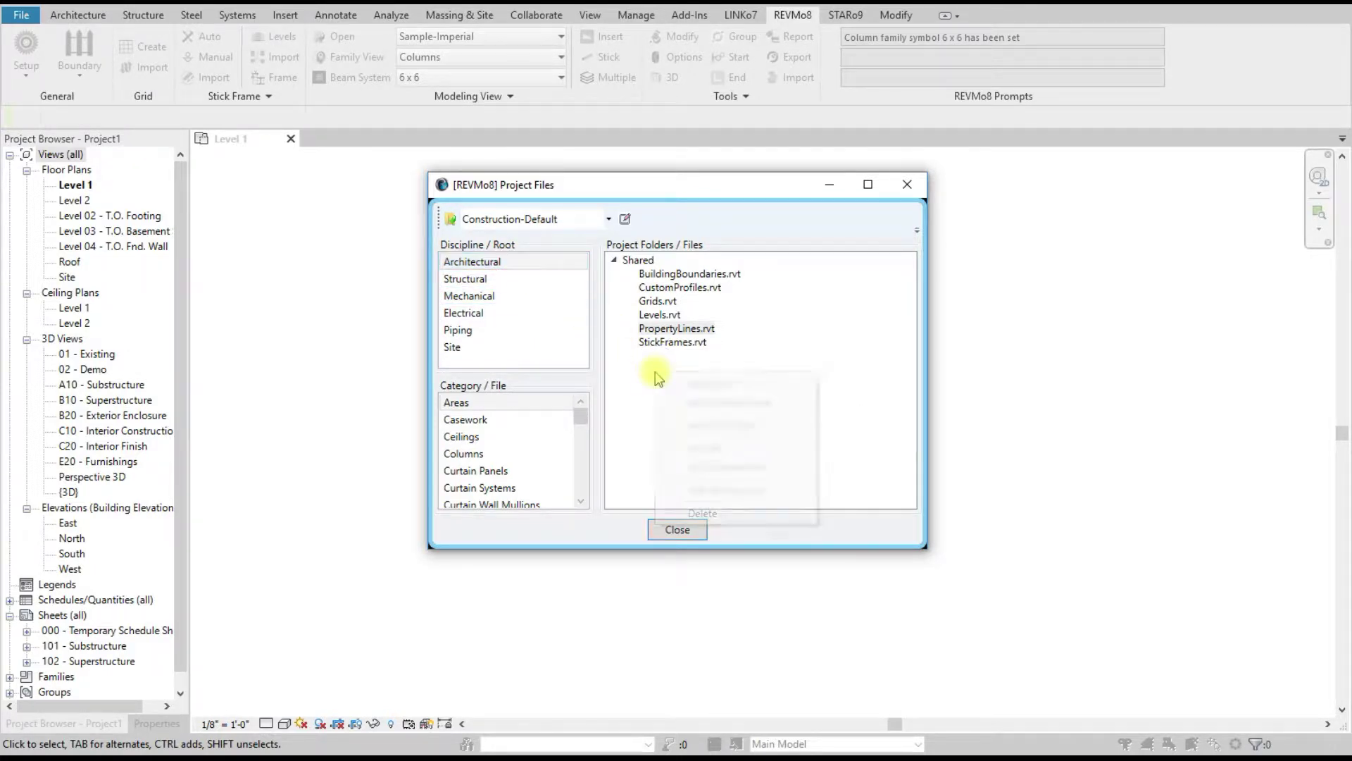
left_click(539, 264)
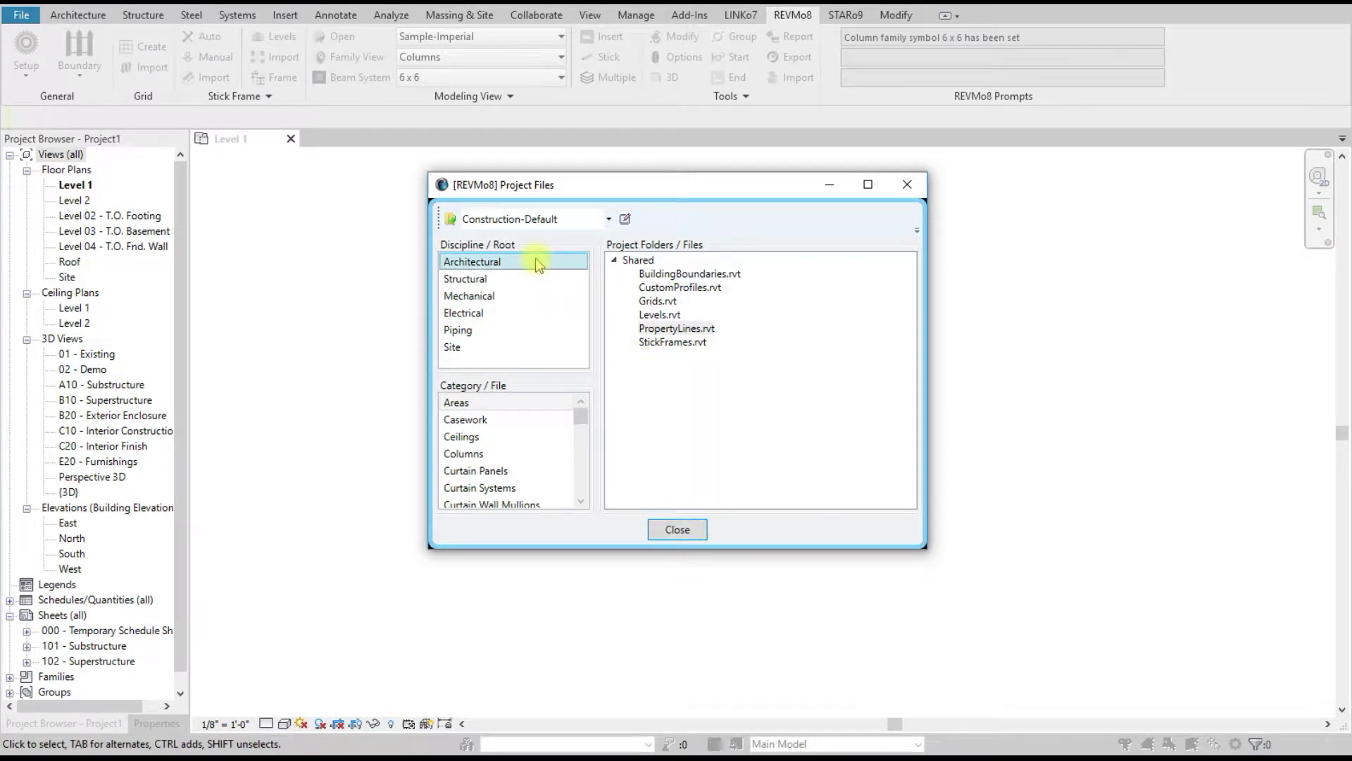
right_click(699, 389)
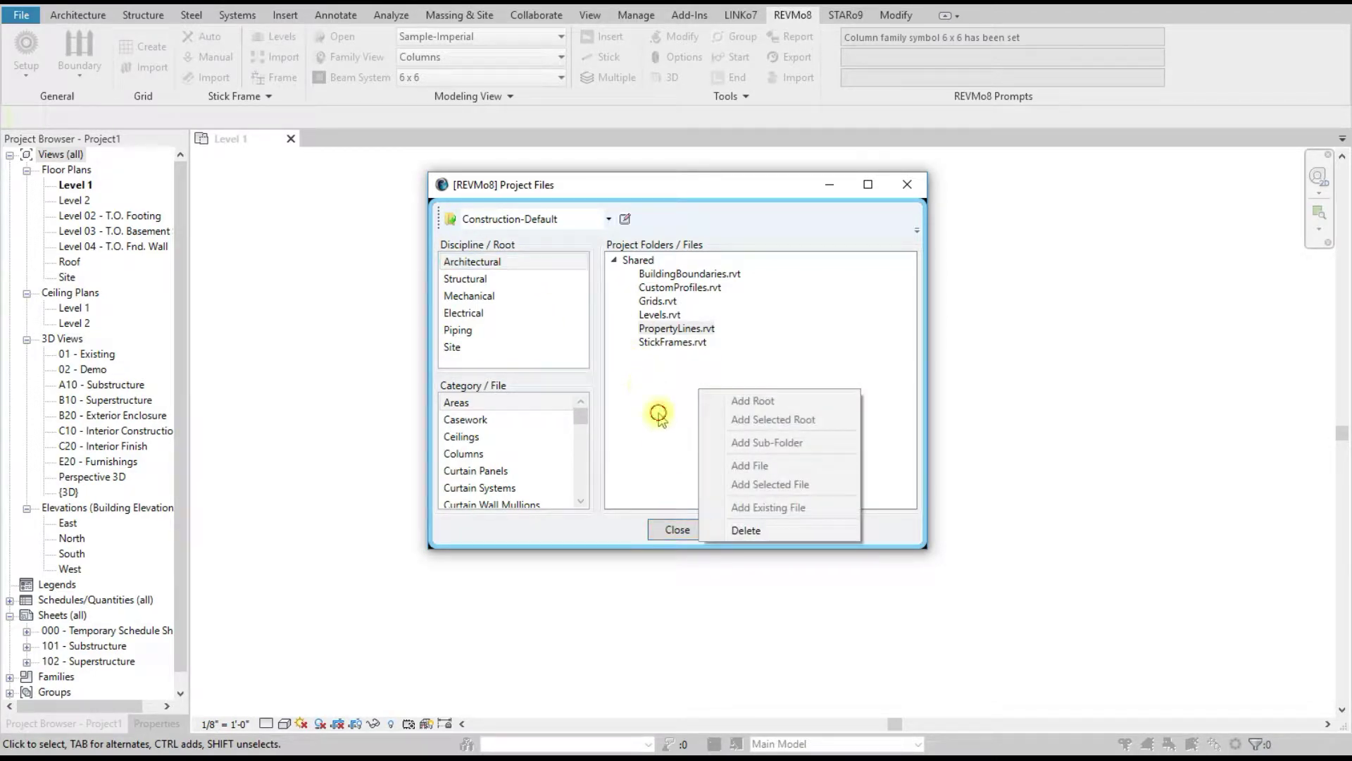
left_click(645, 391)
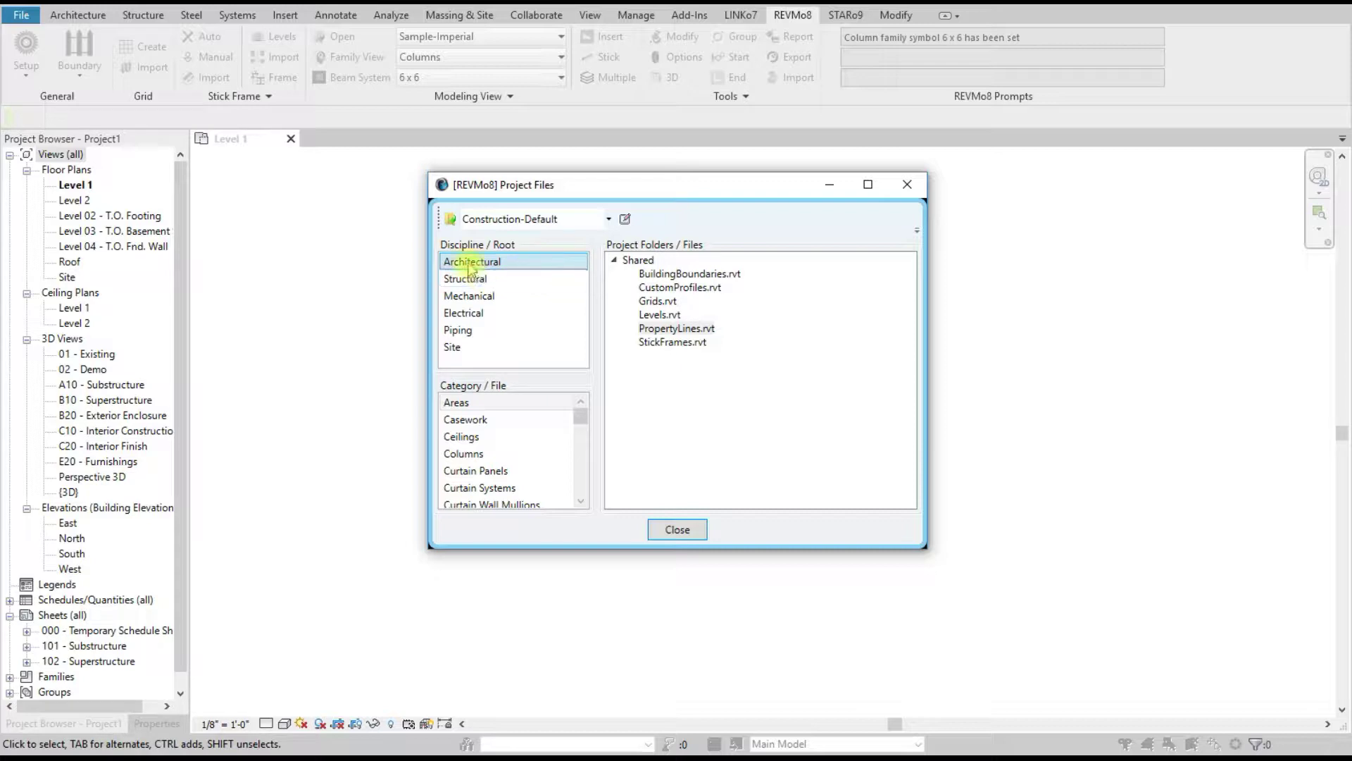
left_click_drag(641, 370, 641, 372)
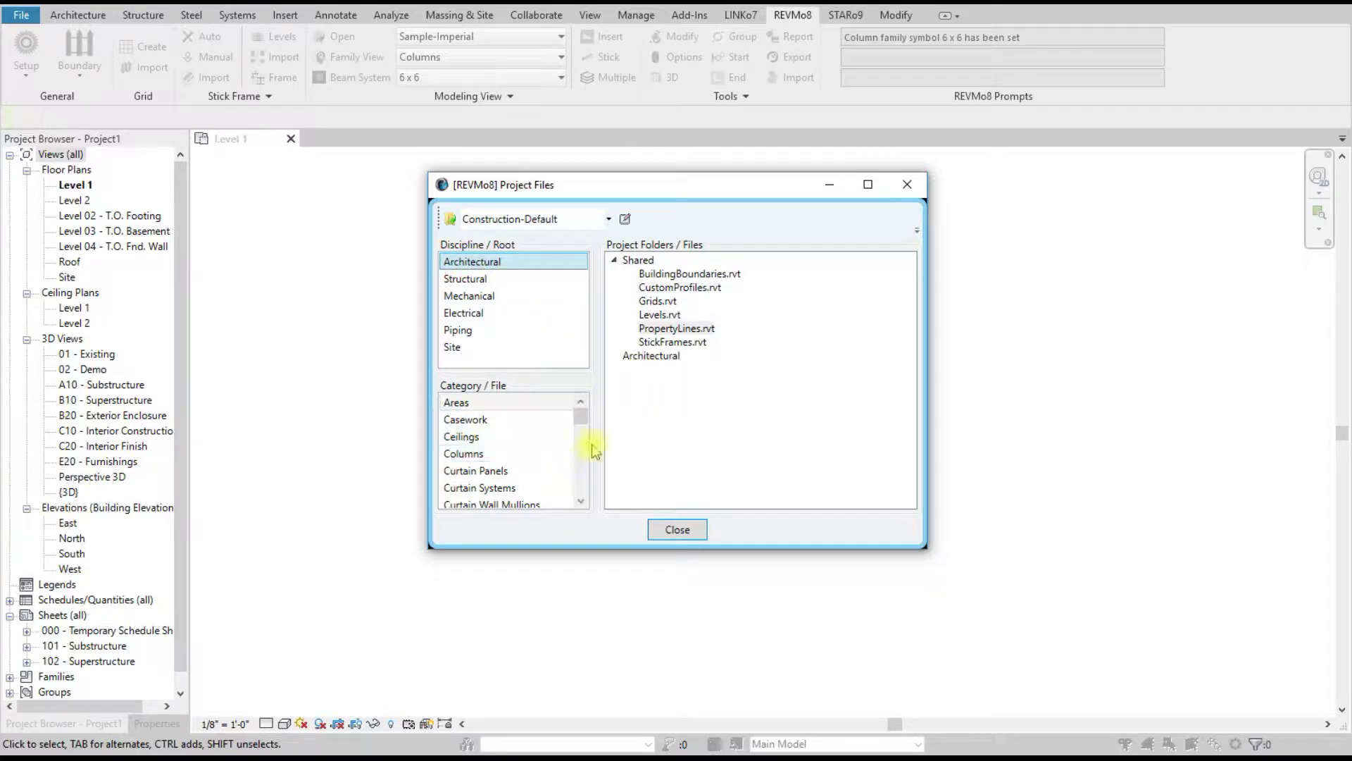
Step: Add Columns.rvt under the Architectural folder and select the Doors category
left_click_drag(479, 455, 643, 356)
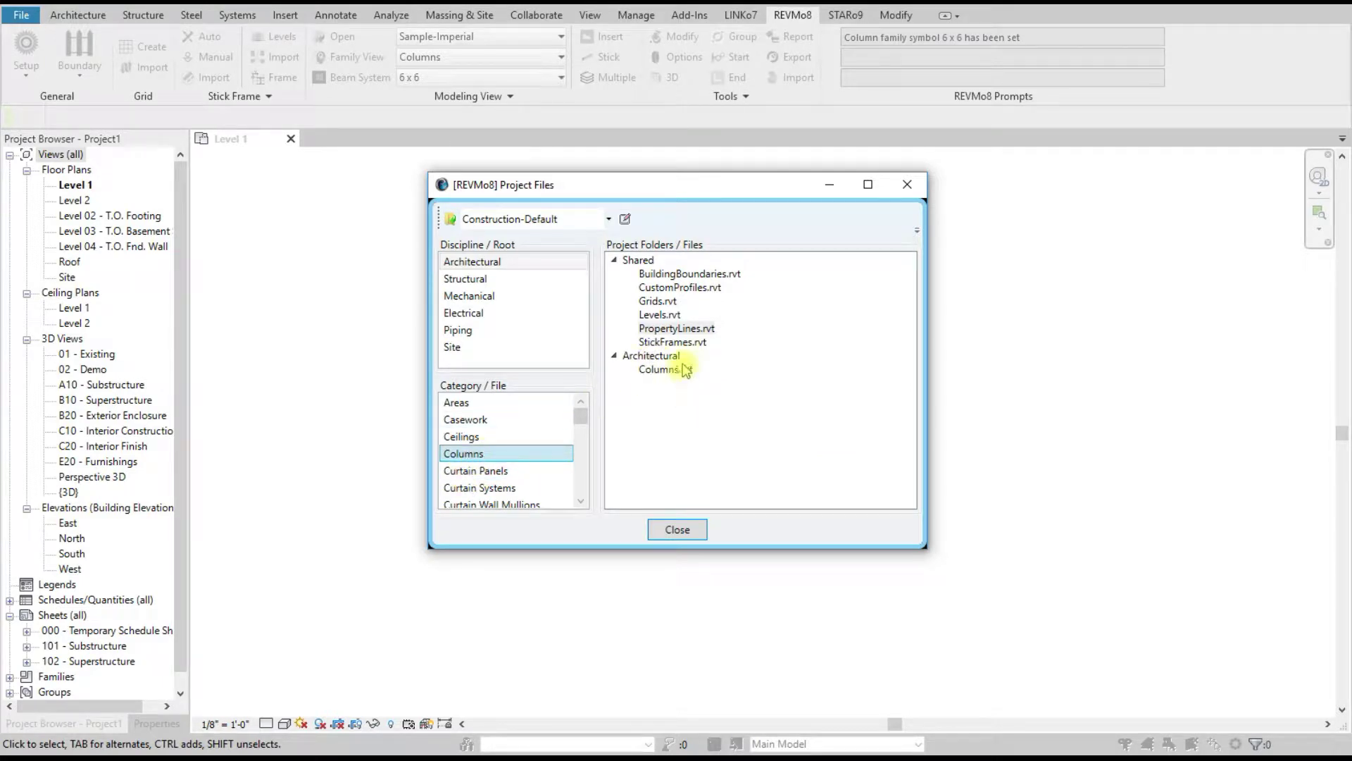
scroll(525, 478, "down", 2)
left_click(478, 437)
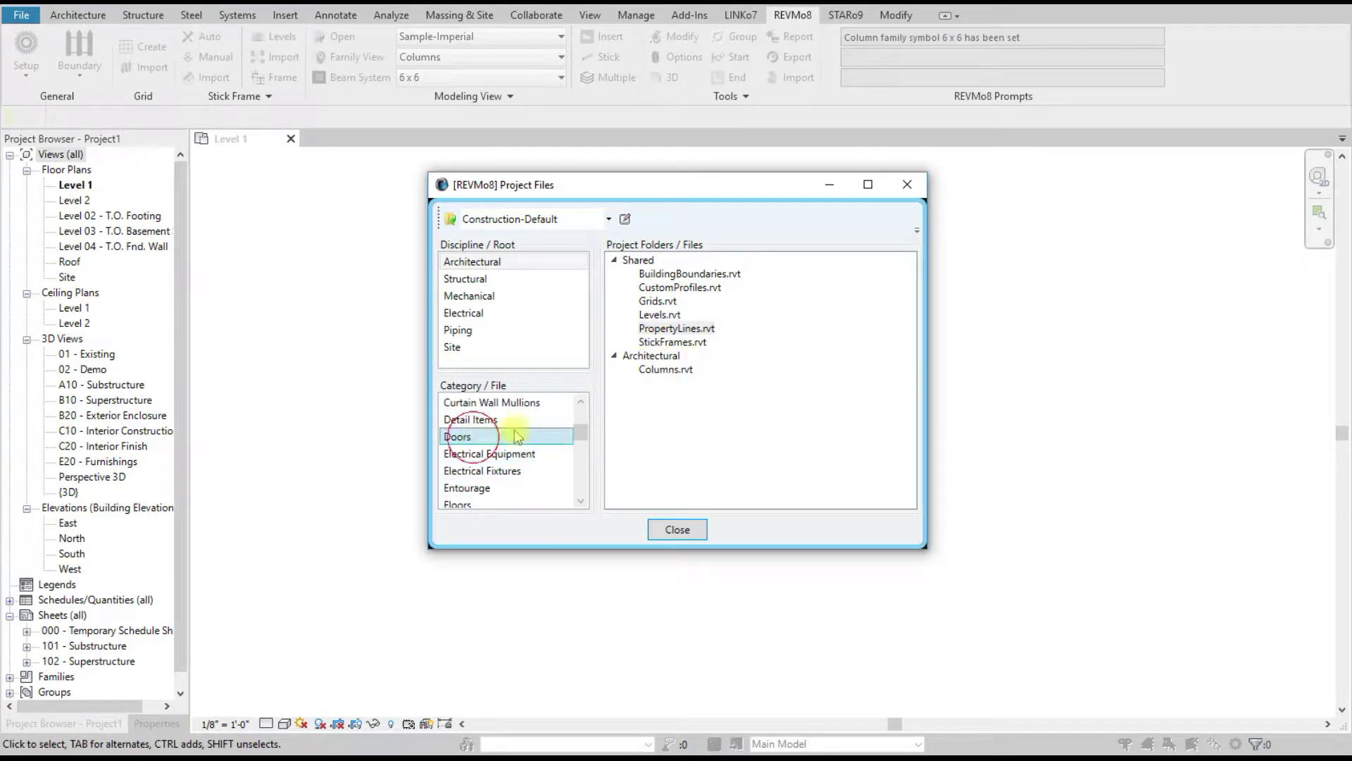
Step: Begin adding a root folder from the Architectural folder's options, then cancel it
right_click(665, 357)
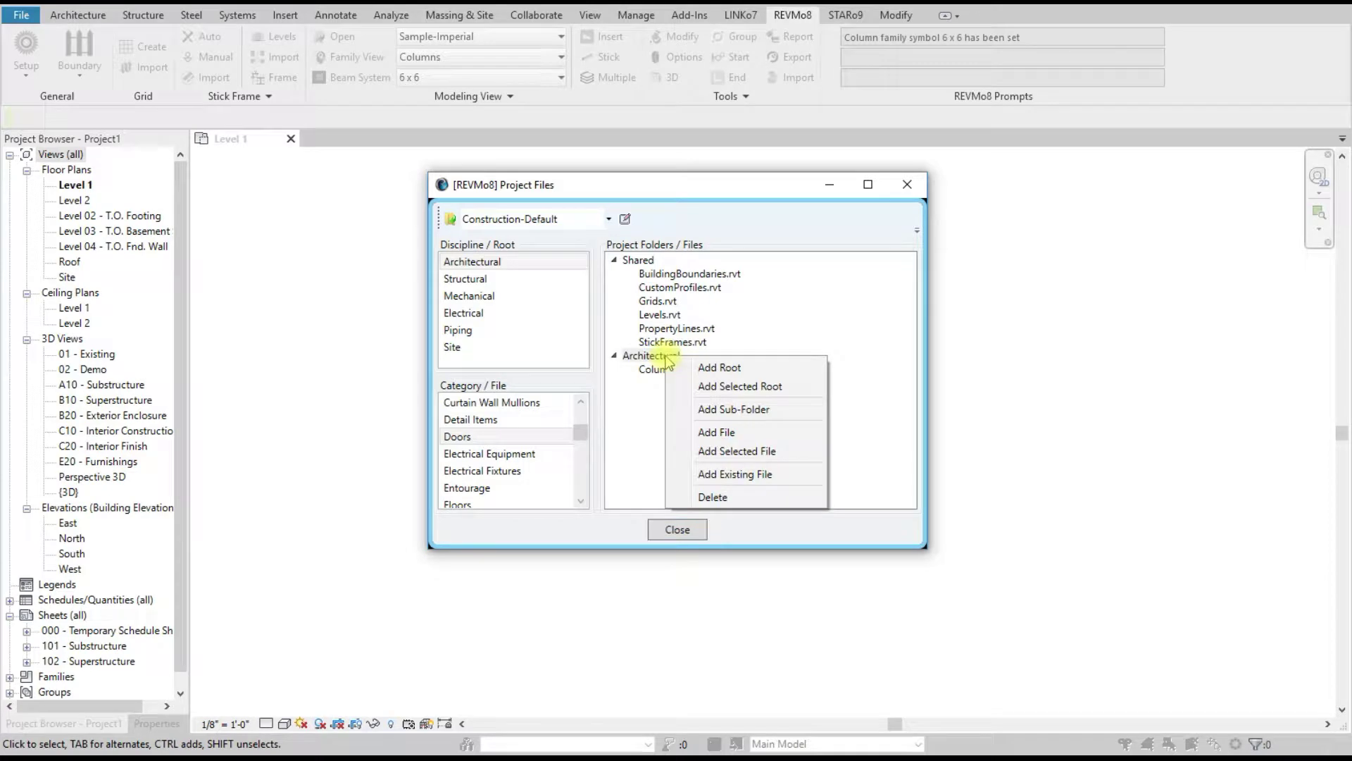
left_click(717, 373)
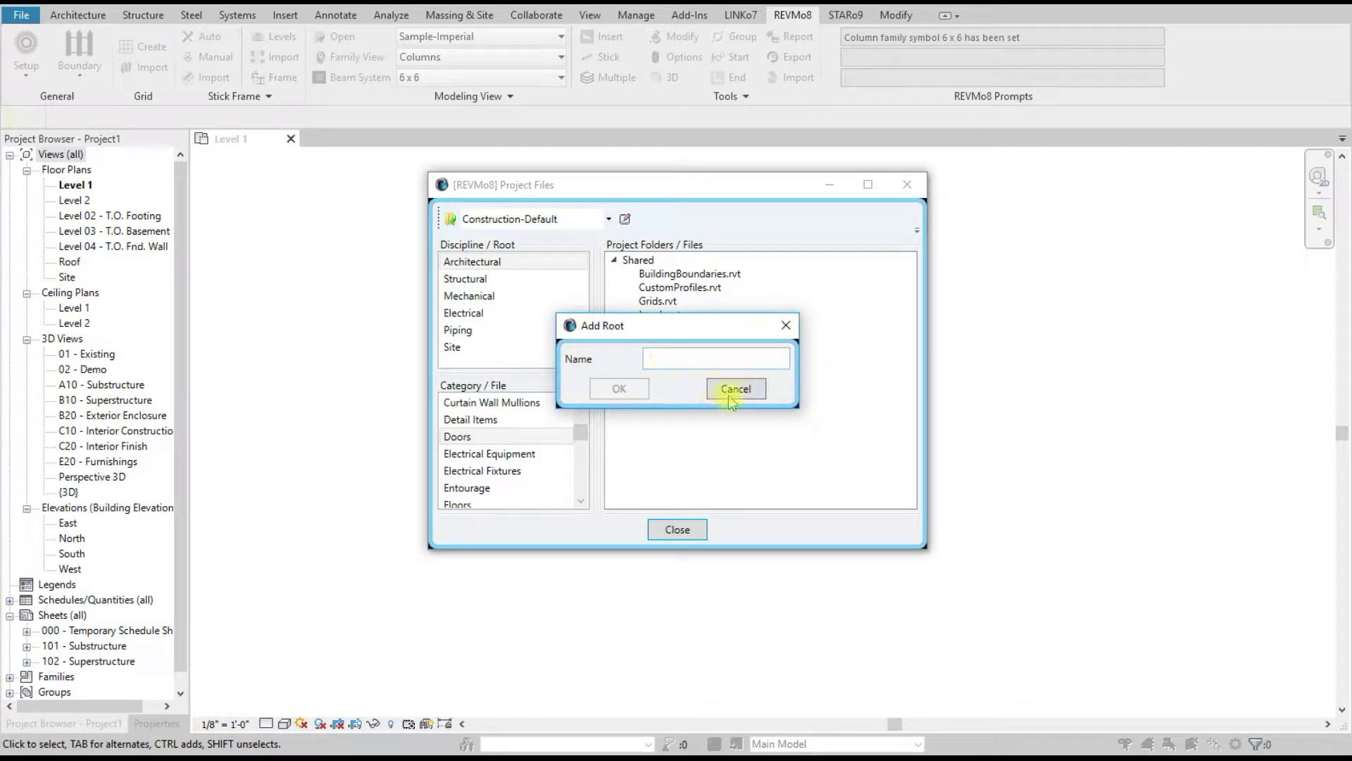
left_click(730, 390)
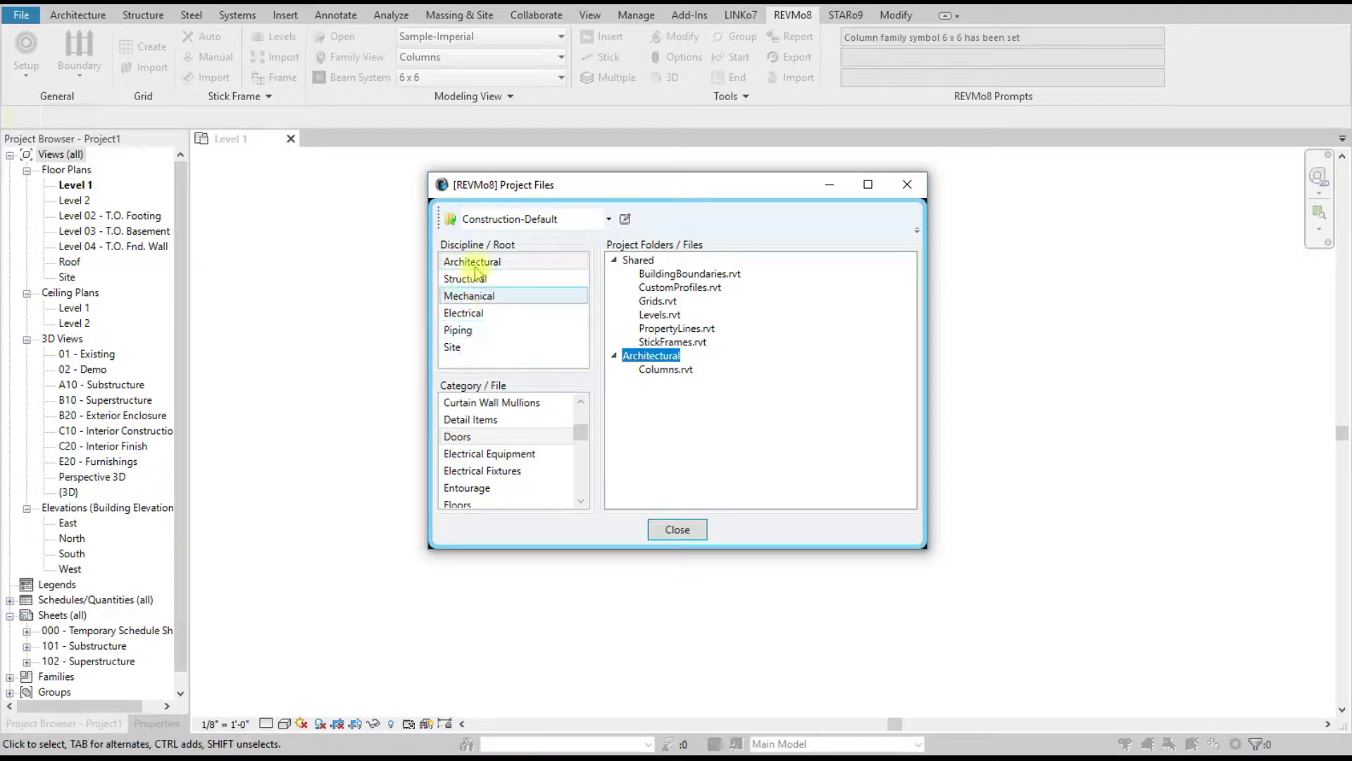
Step: Cancel adding a new file to Architectural and select the Structural Fondation category
right_click(641, 358)
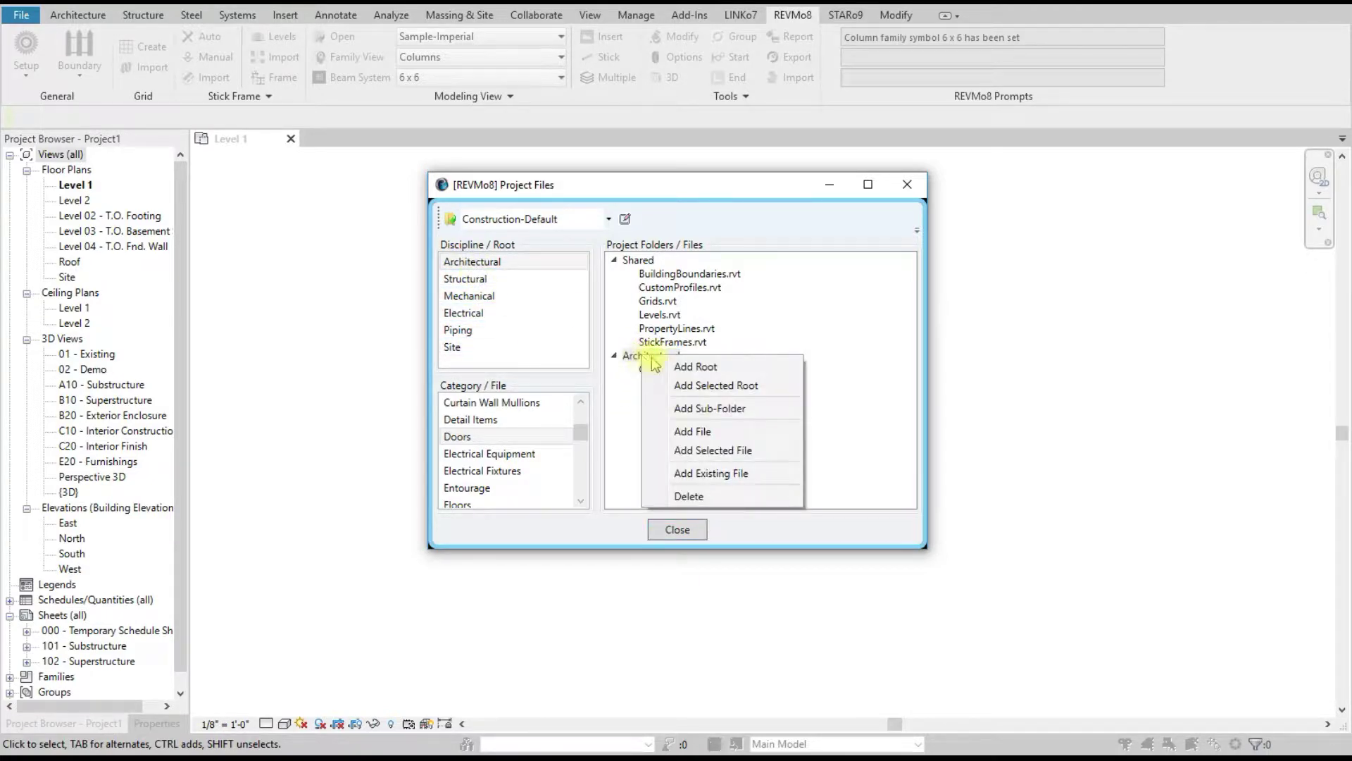
left_click(702, 432)
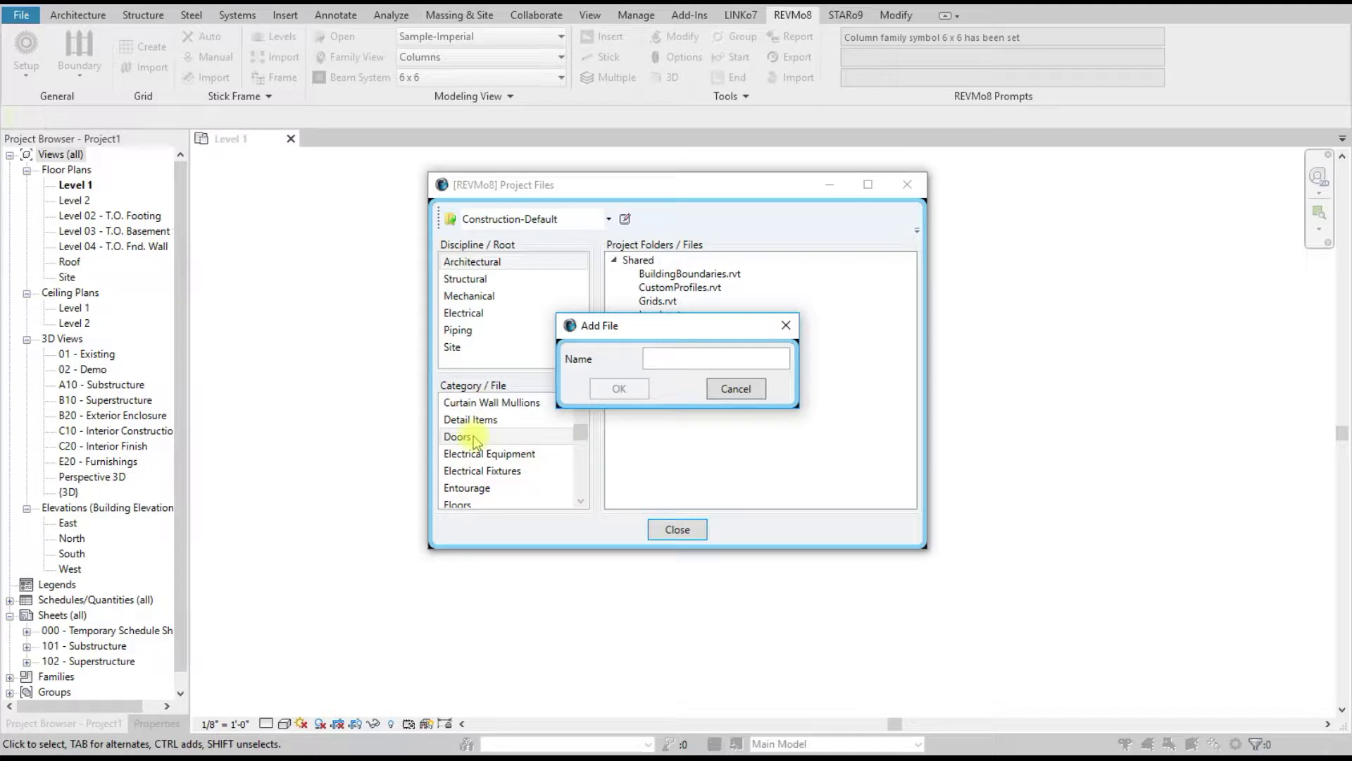
left_click(680, 359)
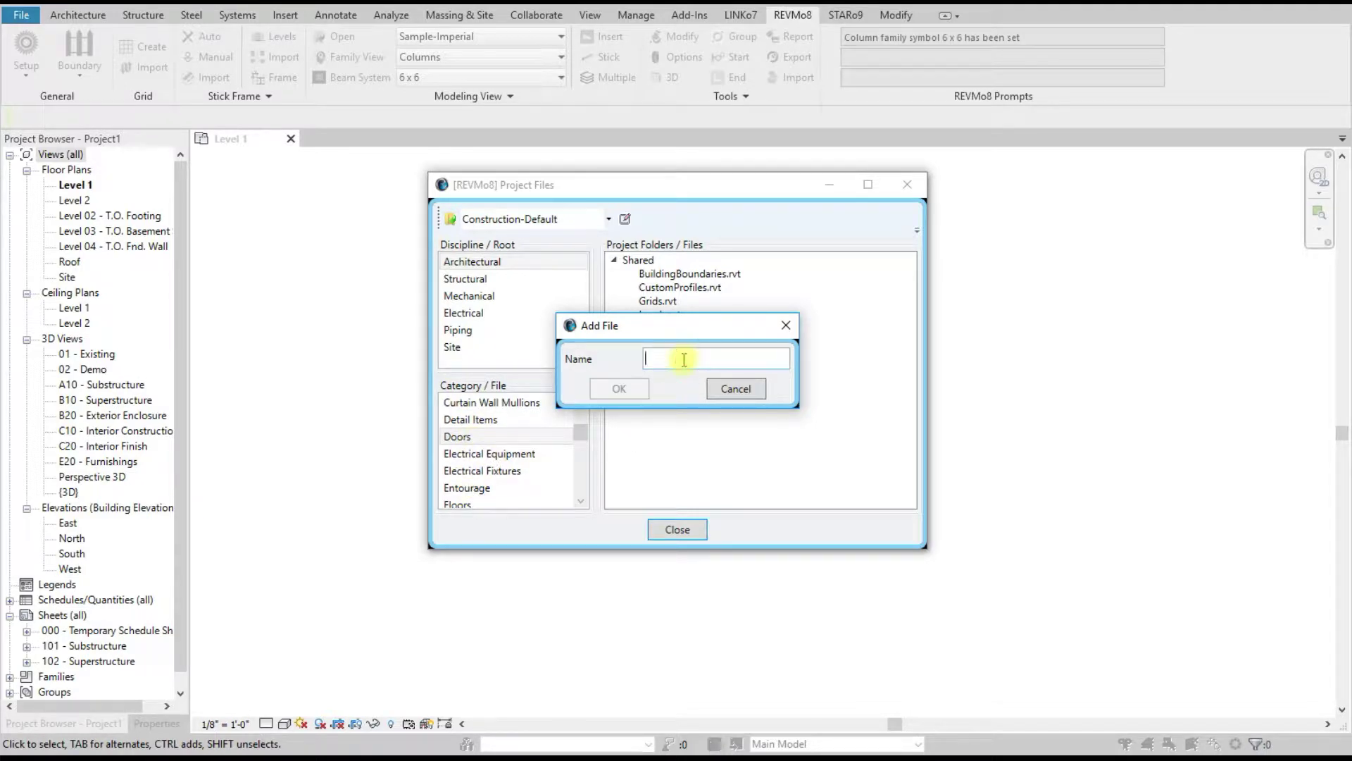
left_click(725, 393)
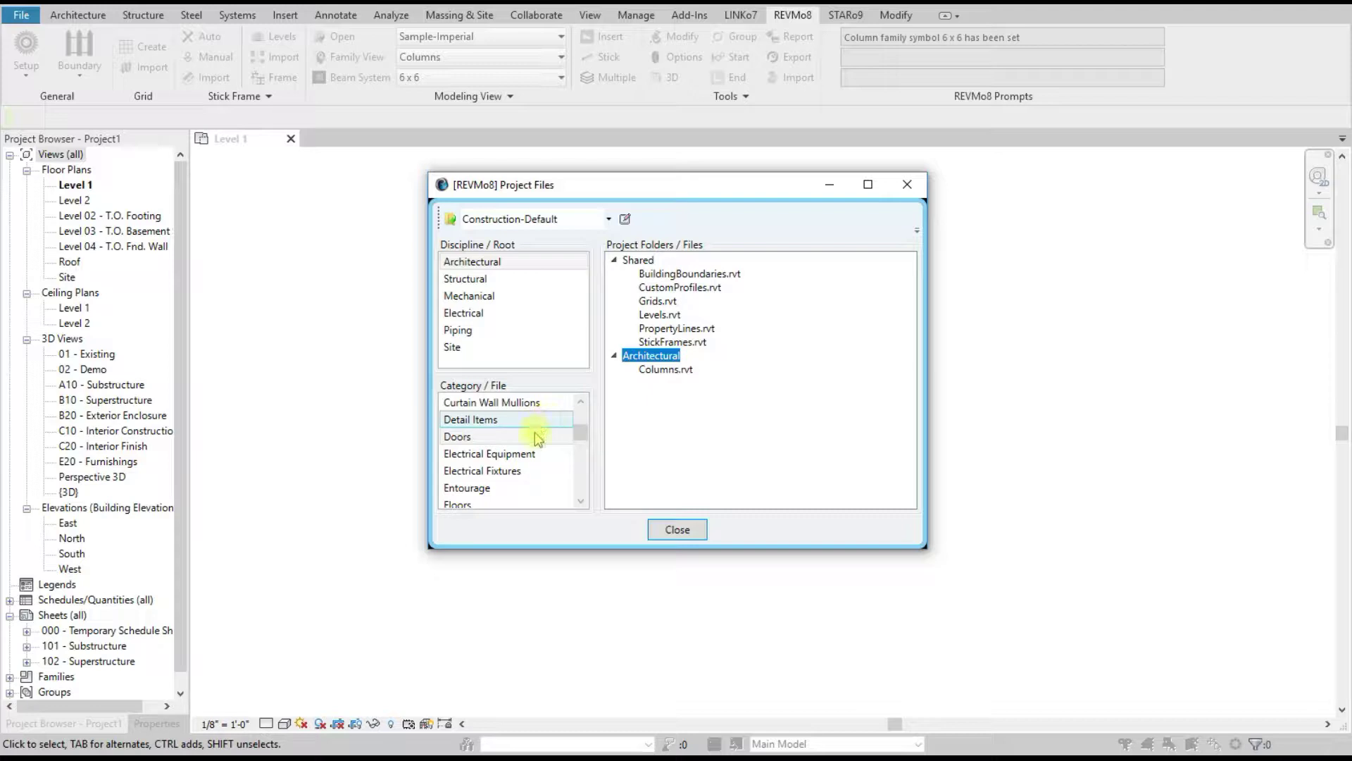
scroll(538, 435, "down", 6)
left_click(538, 453)
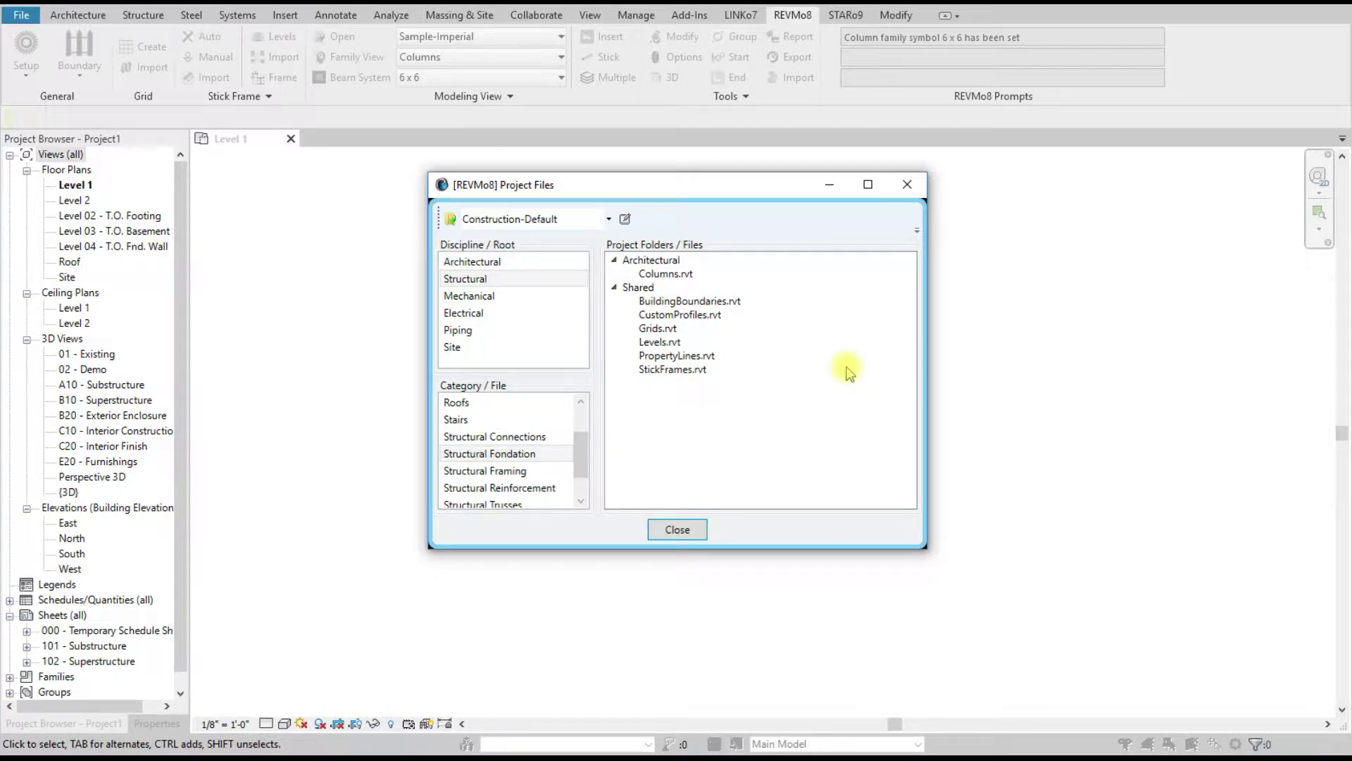
Step: Add Structural as a root folder and switch to the Structural Analysis-Default profile
left_click(465, 281)
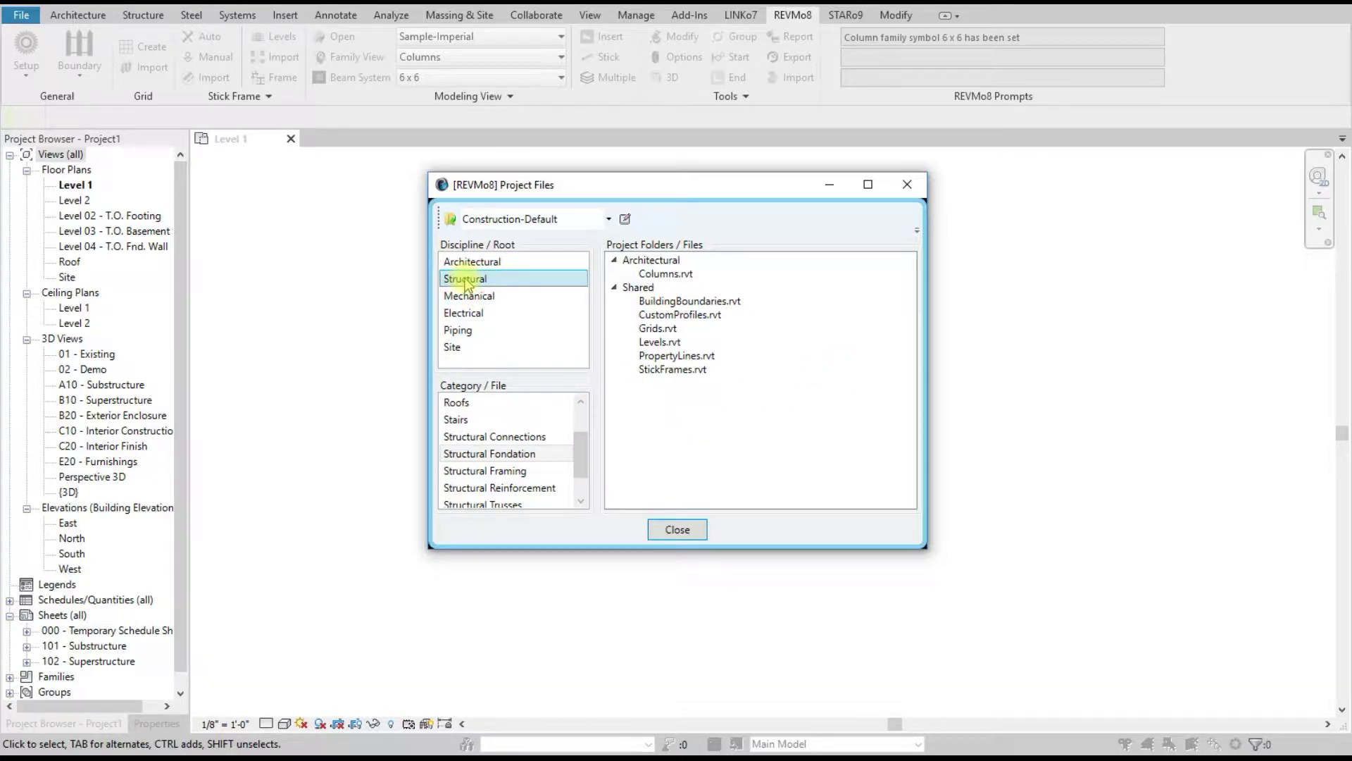
right_click(649, 402)
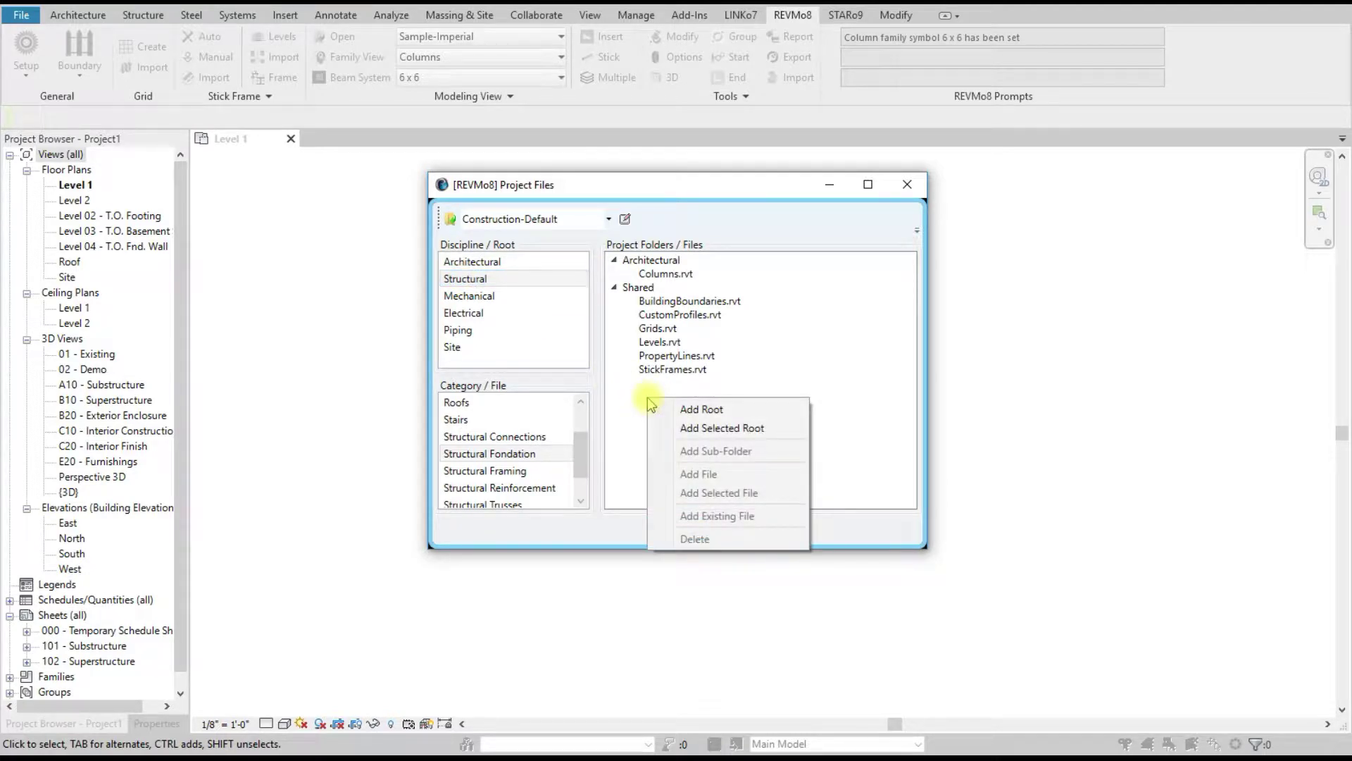
left_click(700, 428)
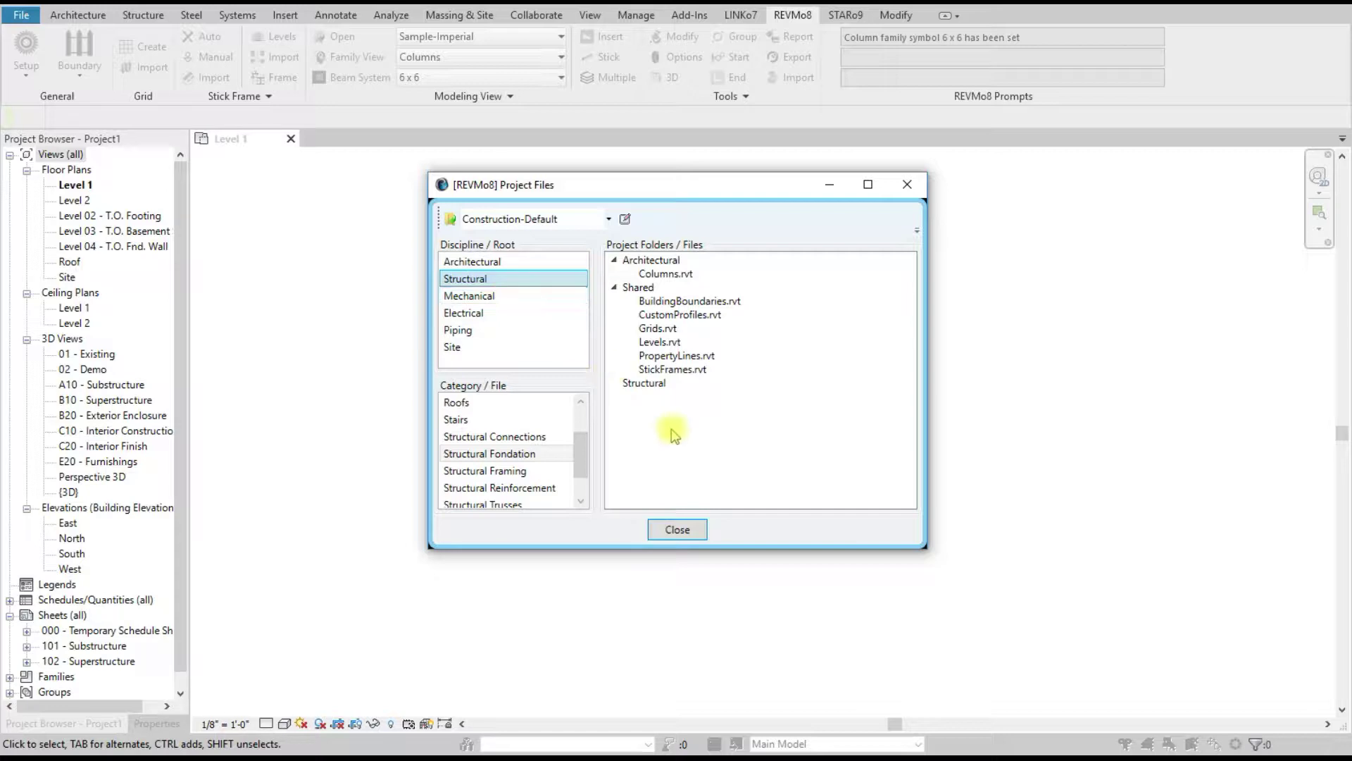
left_click_drag(580, 458, 577, 416)
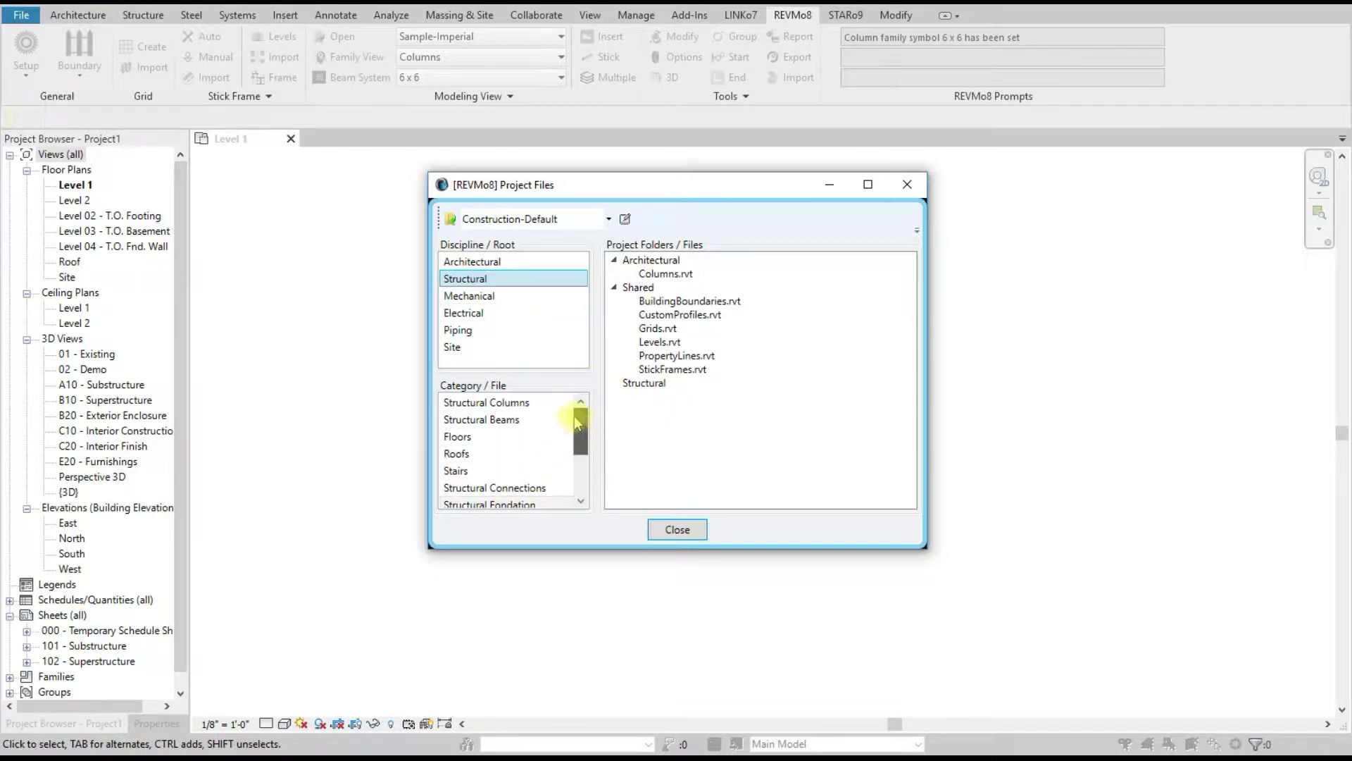
left_click(507, 402)
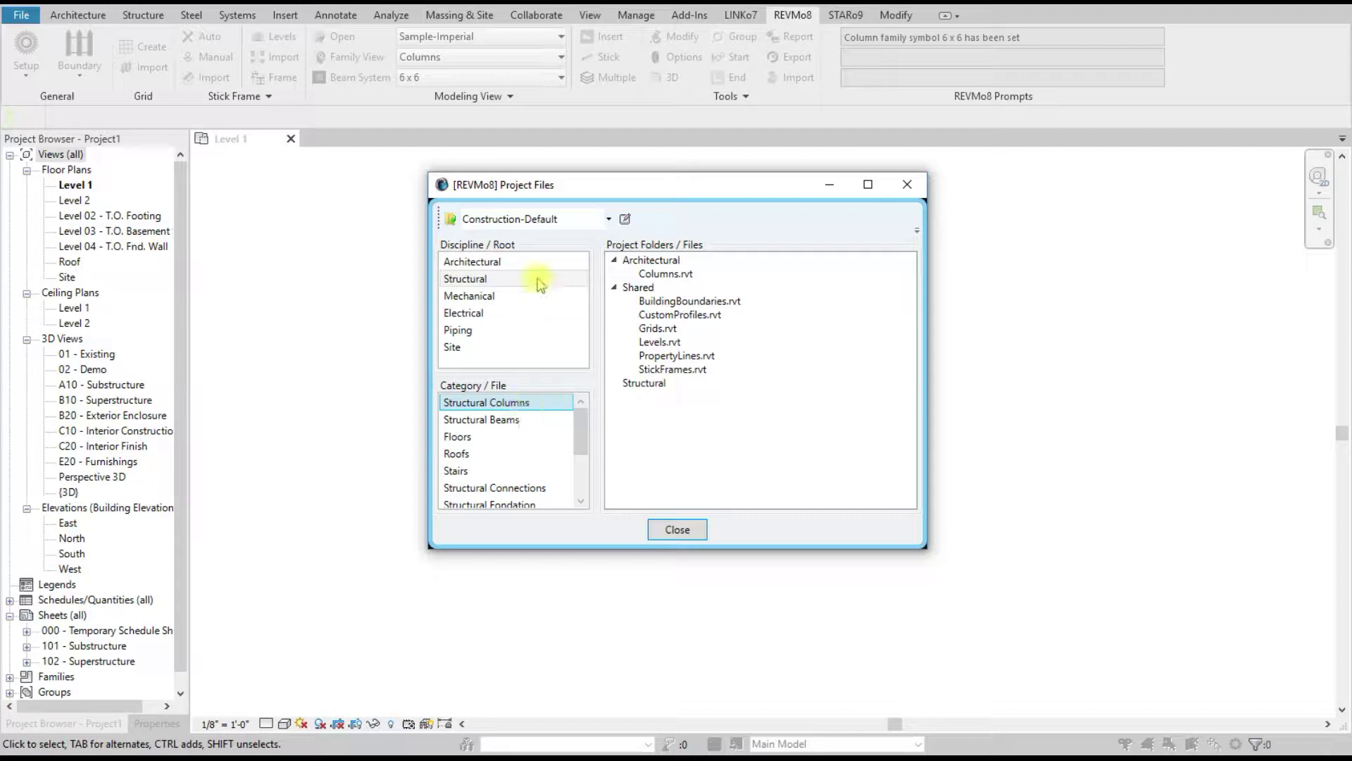
left_click(557, 220)
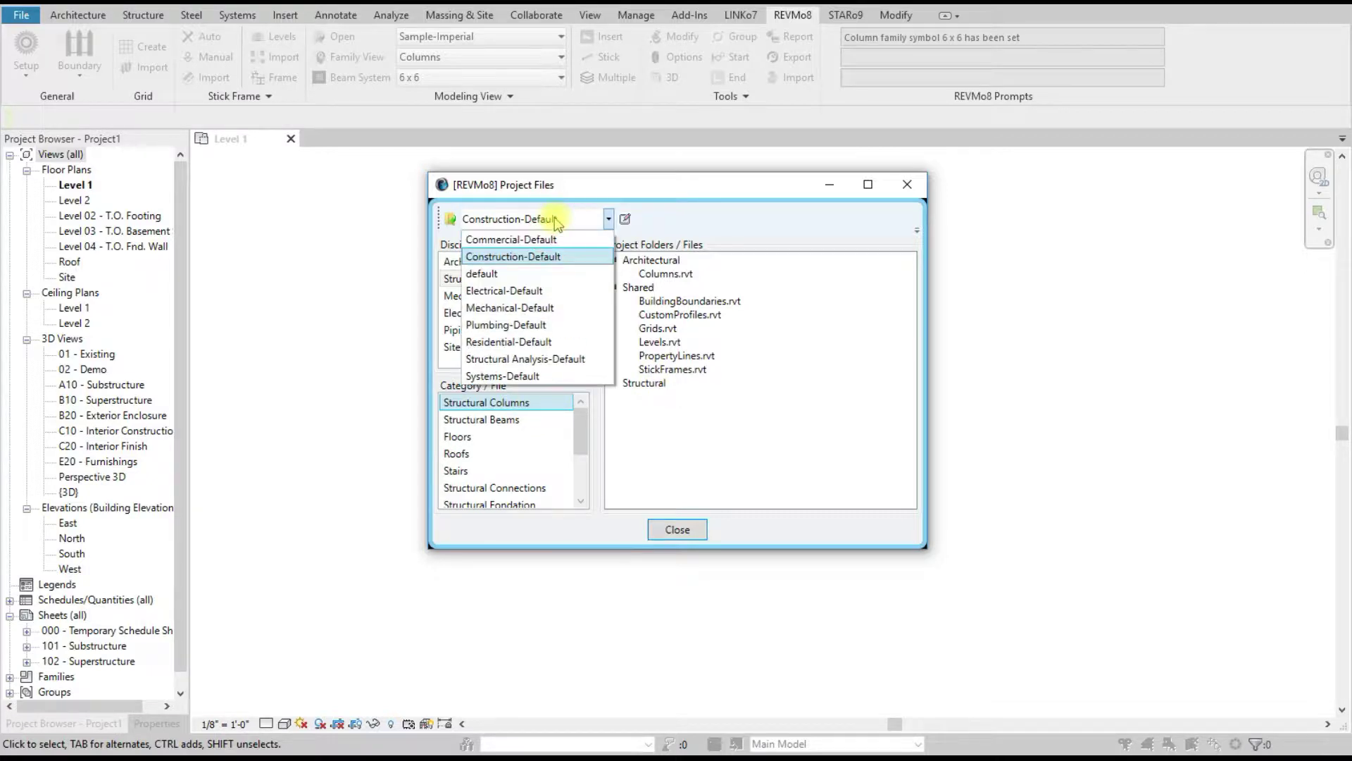
left_click(576, 360)
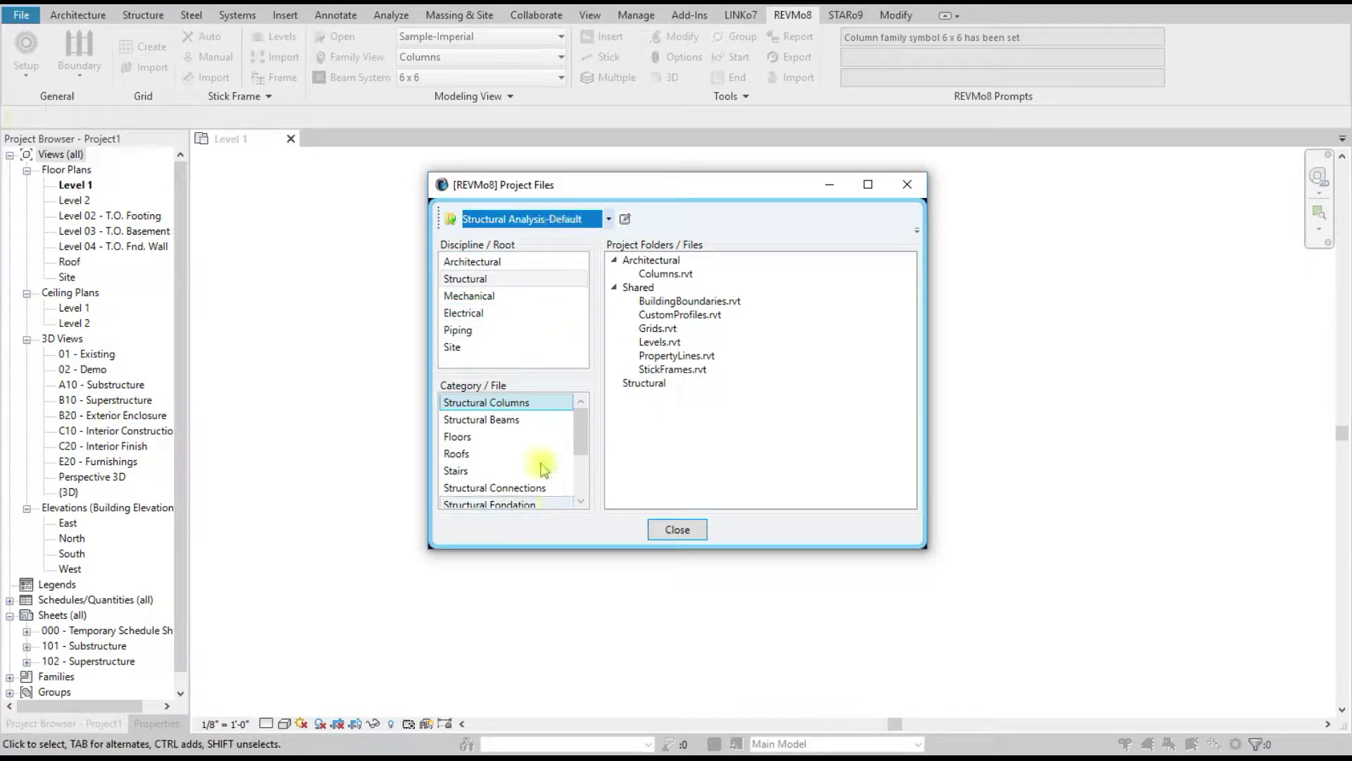
Step: Add Structural Columns.rvt and Structural Framing.rvt under the Structural folder
left_click_drag(493, 403, 641, 387)
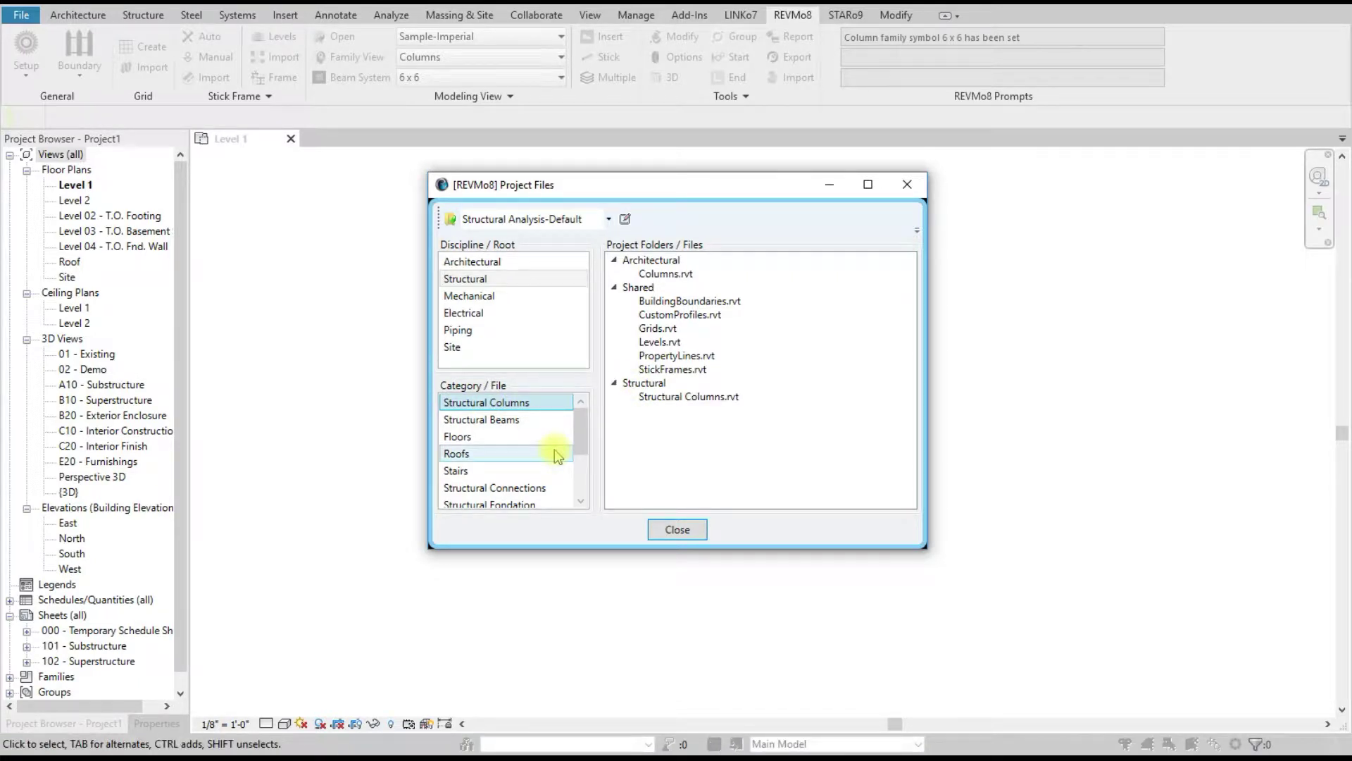
scroll(553, 451, "down", 2)
left_click(507, 440)
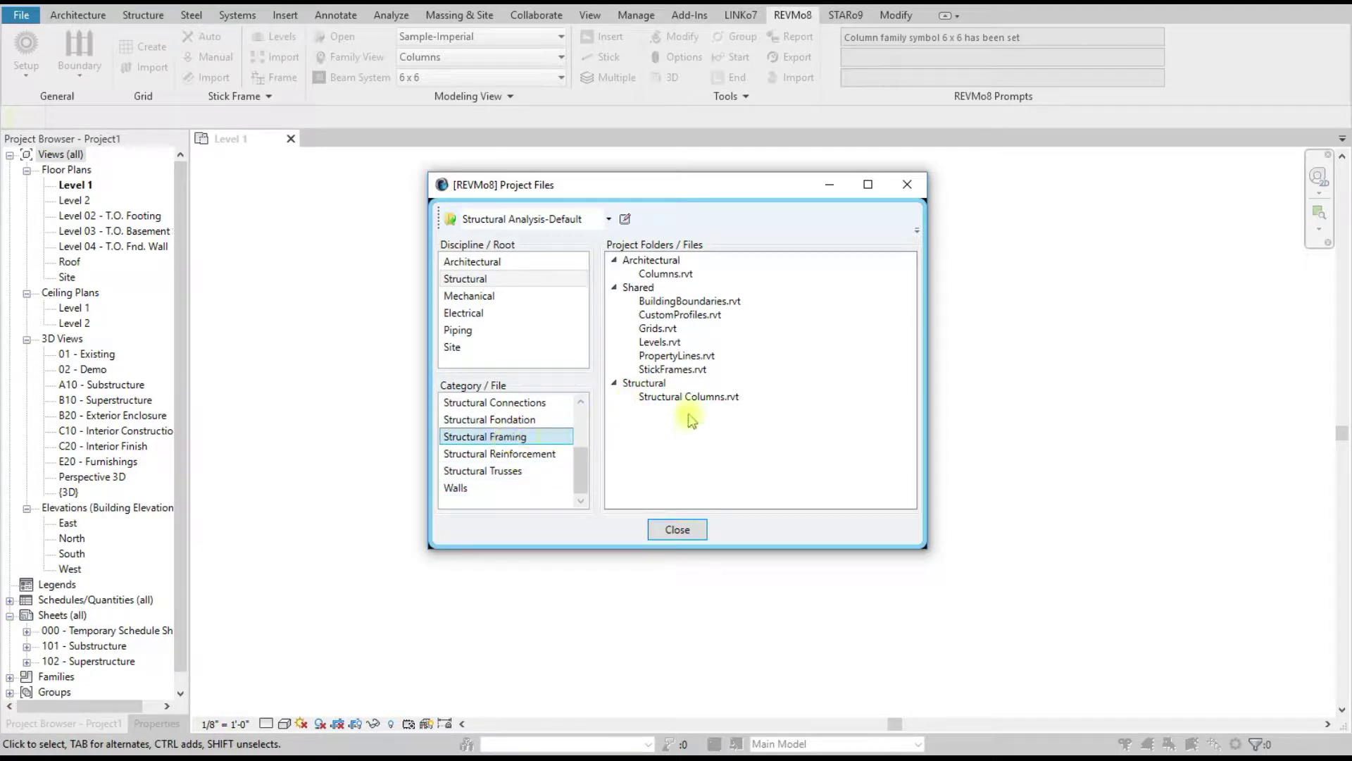
left_click(638, 384)
right_click(642, 386)
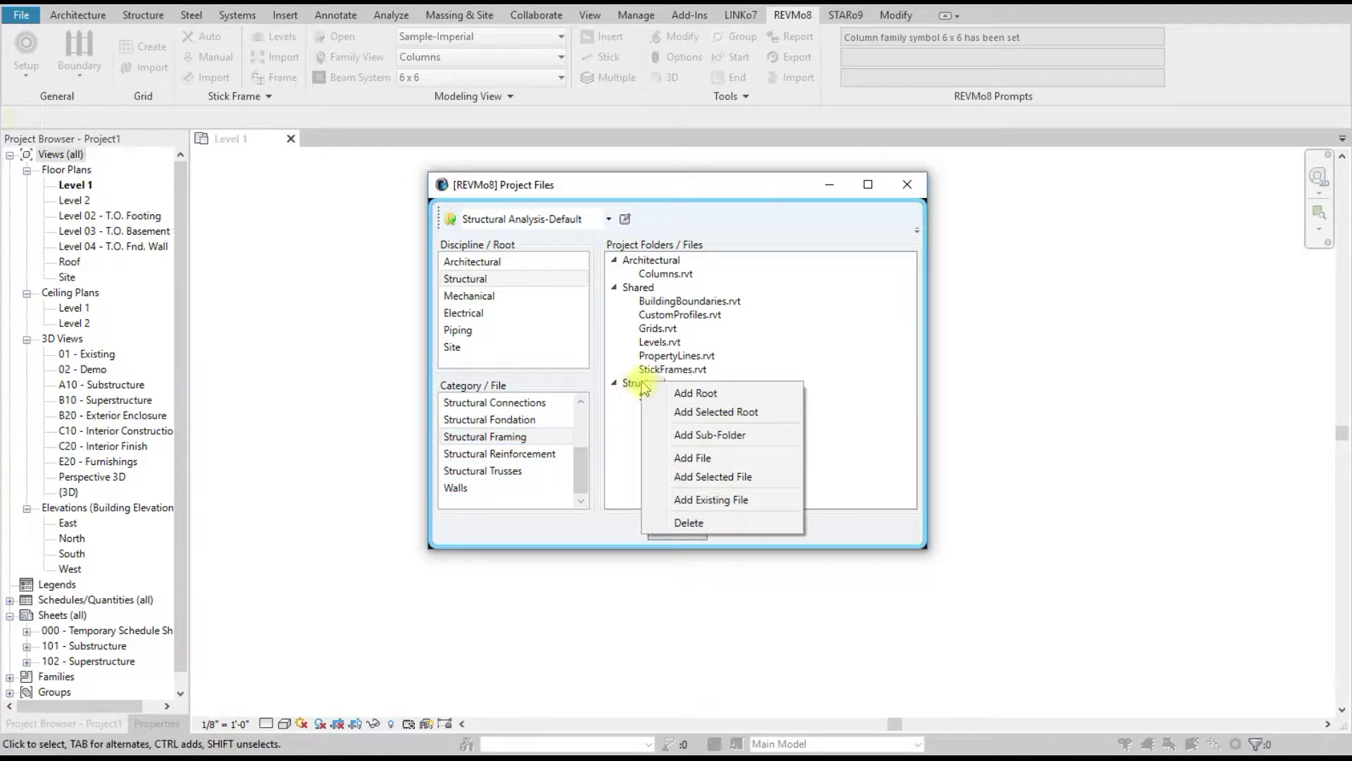
left_click(714, 479)
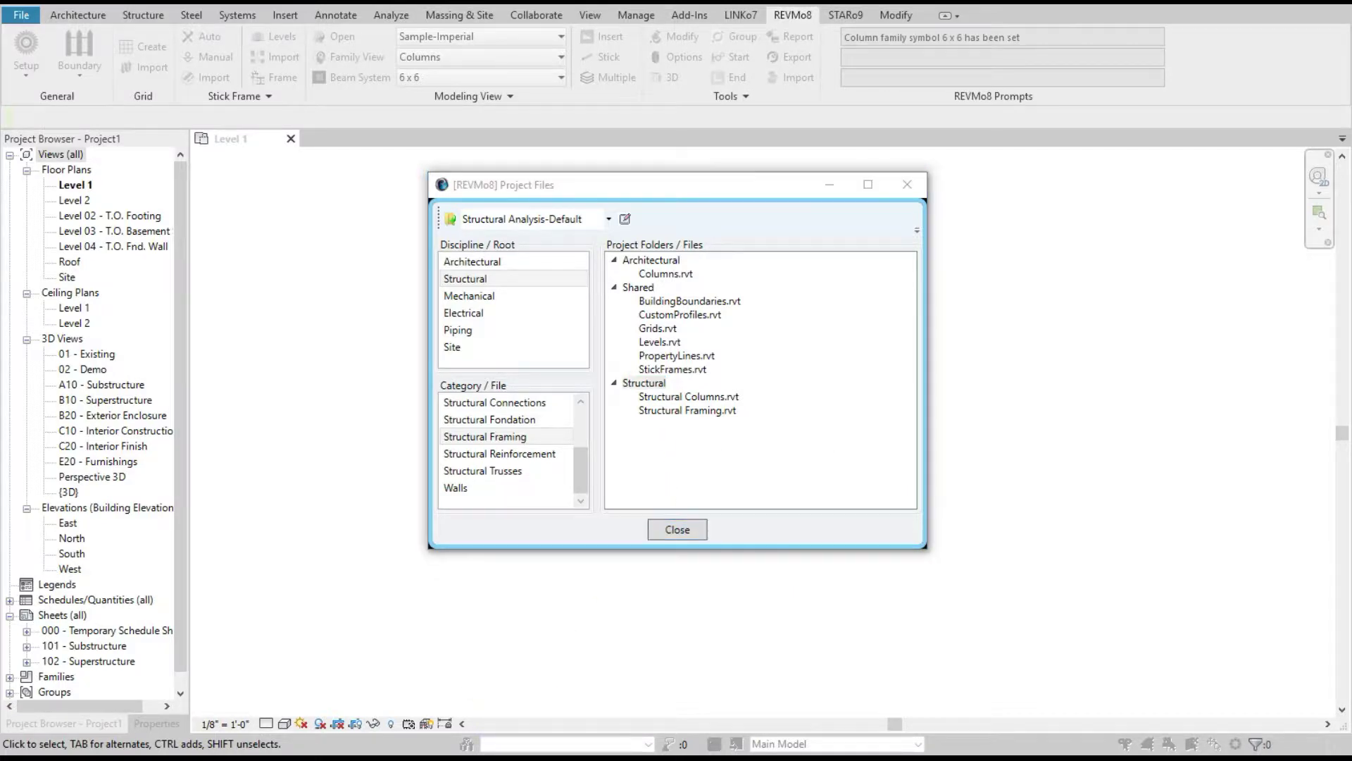
mouse_move(299, 757)
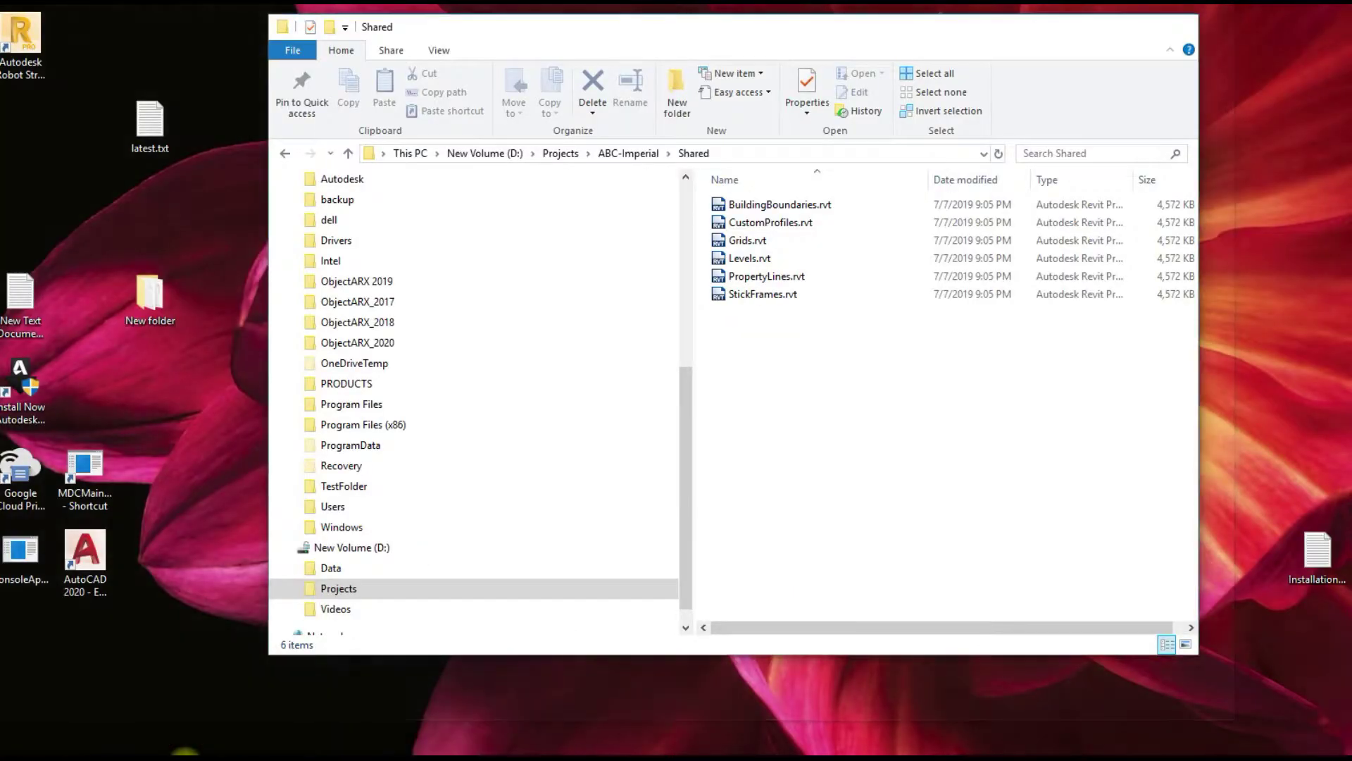
left_click(143, 725)
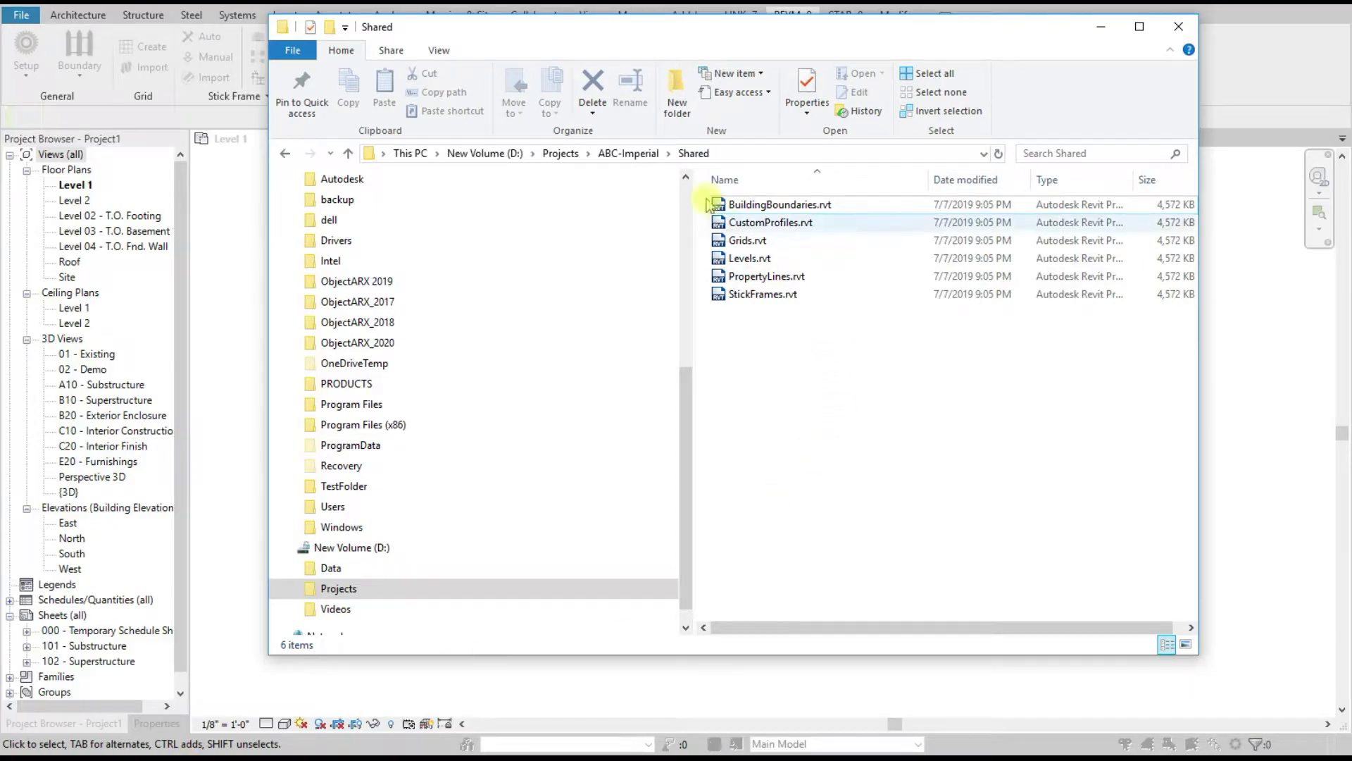
left_click(628, 153)
double_click(780, 207)
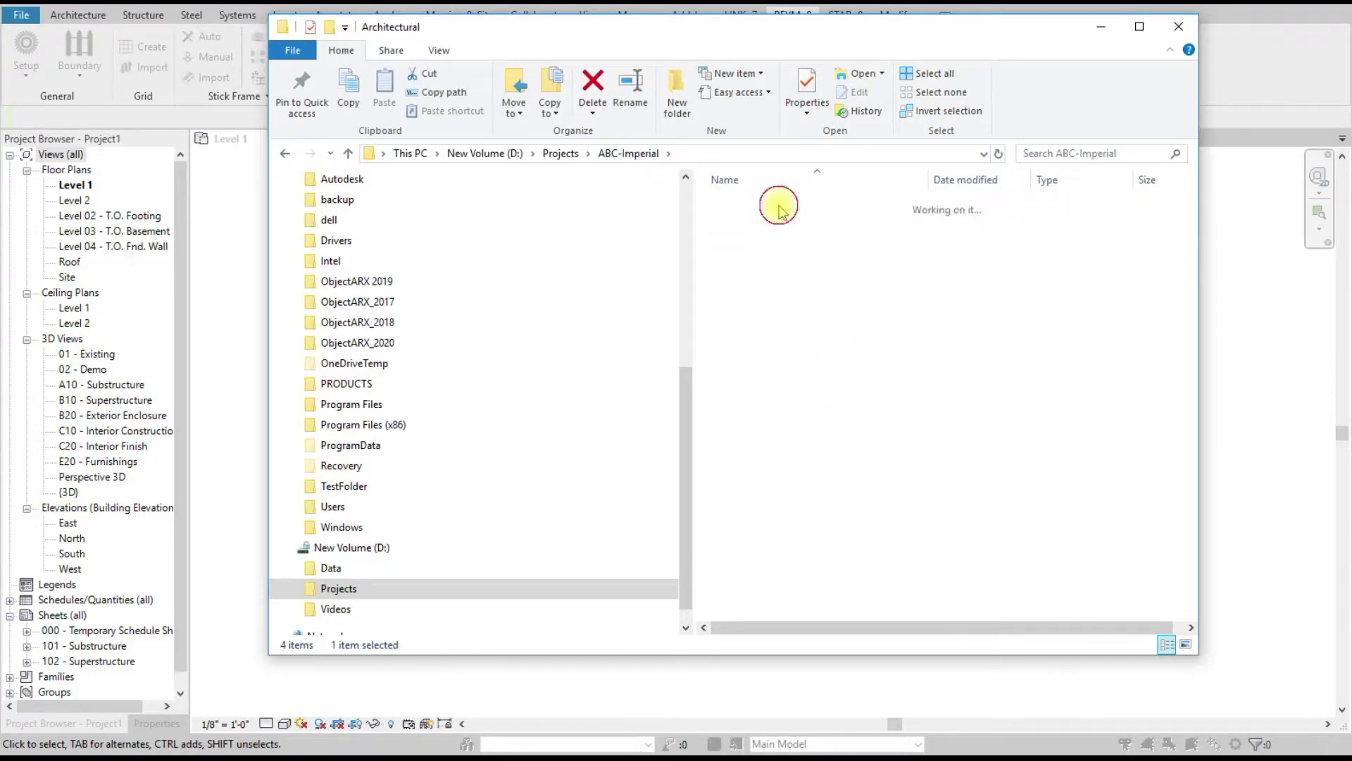
left_click(628, 154)
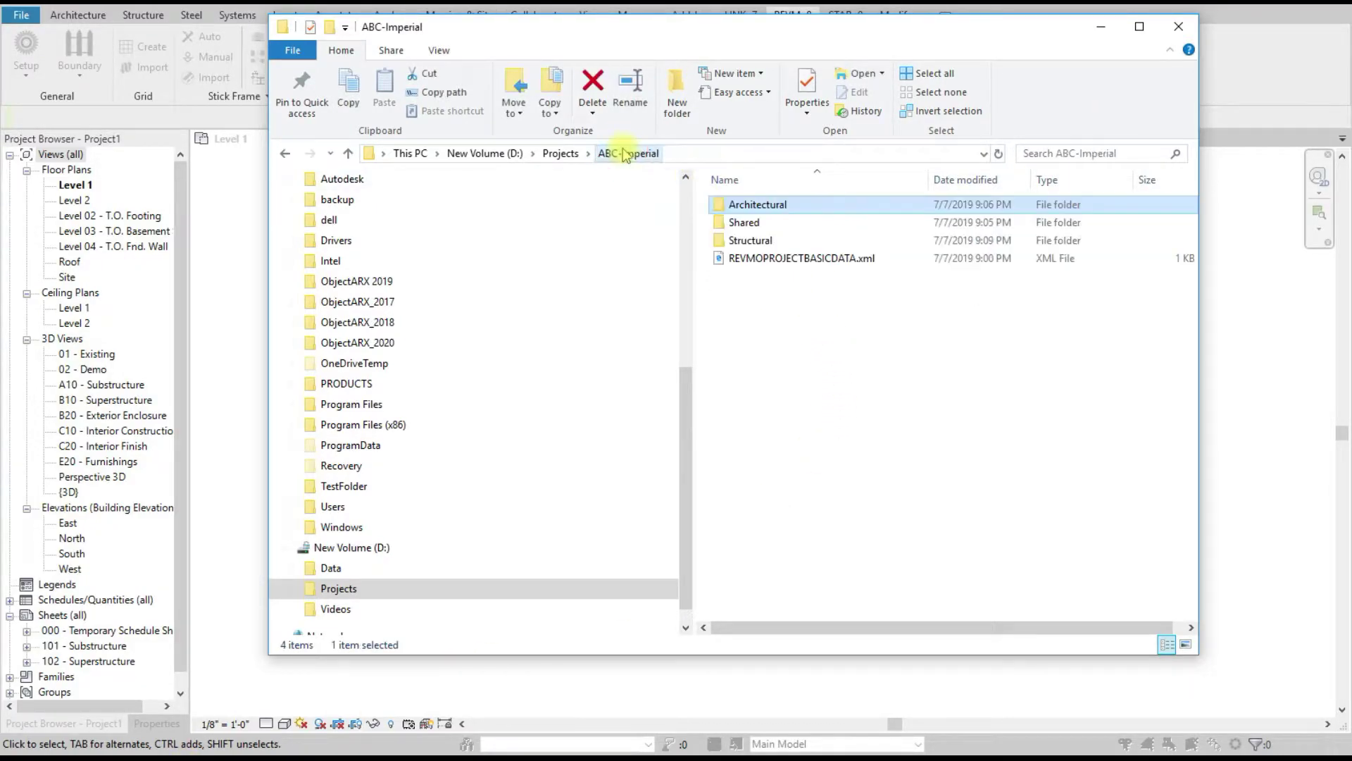
double_click(754, 242)
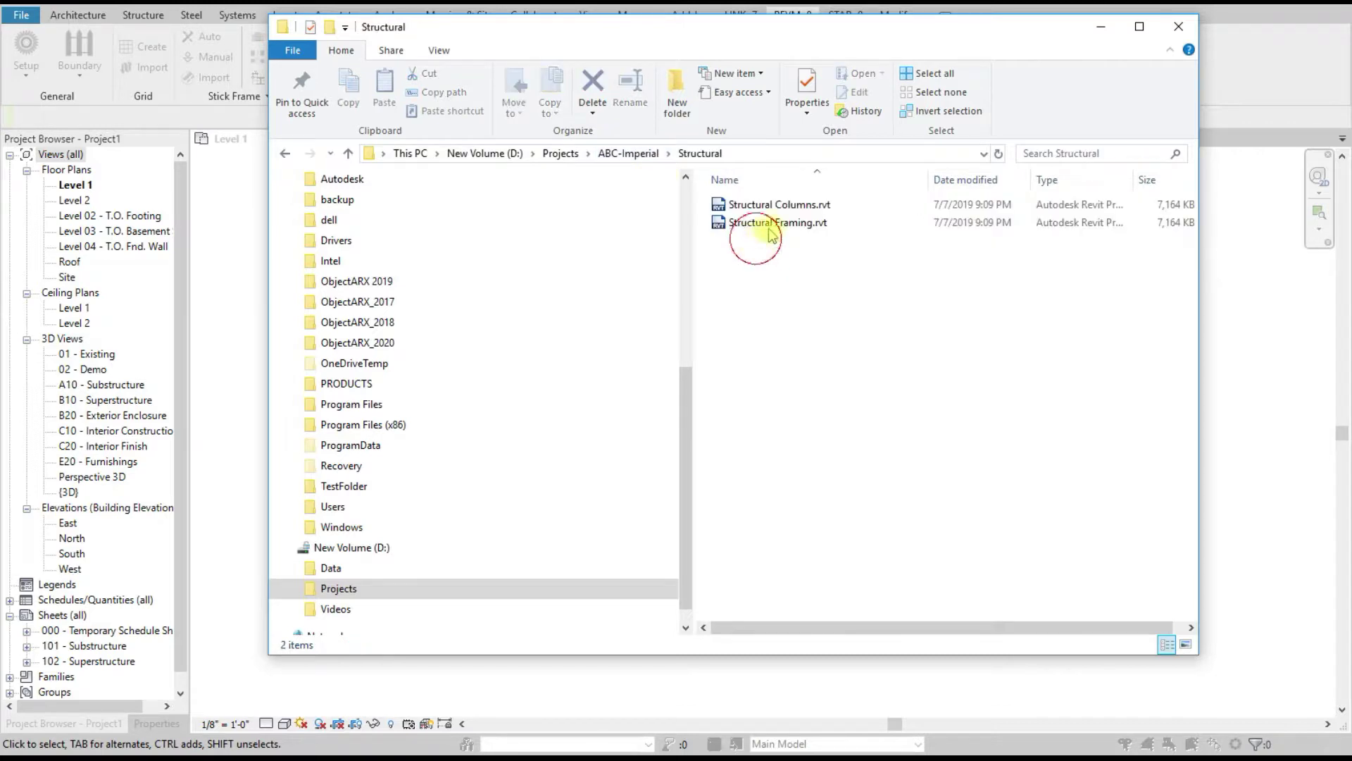
left_click(1101, 26)
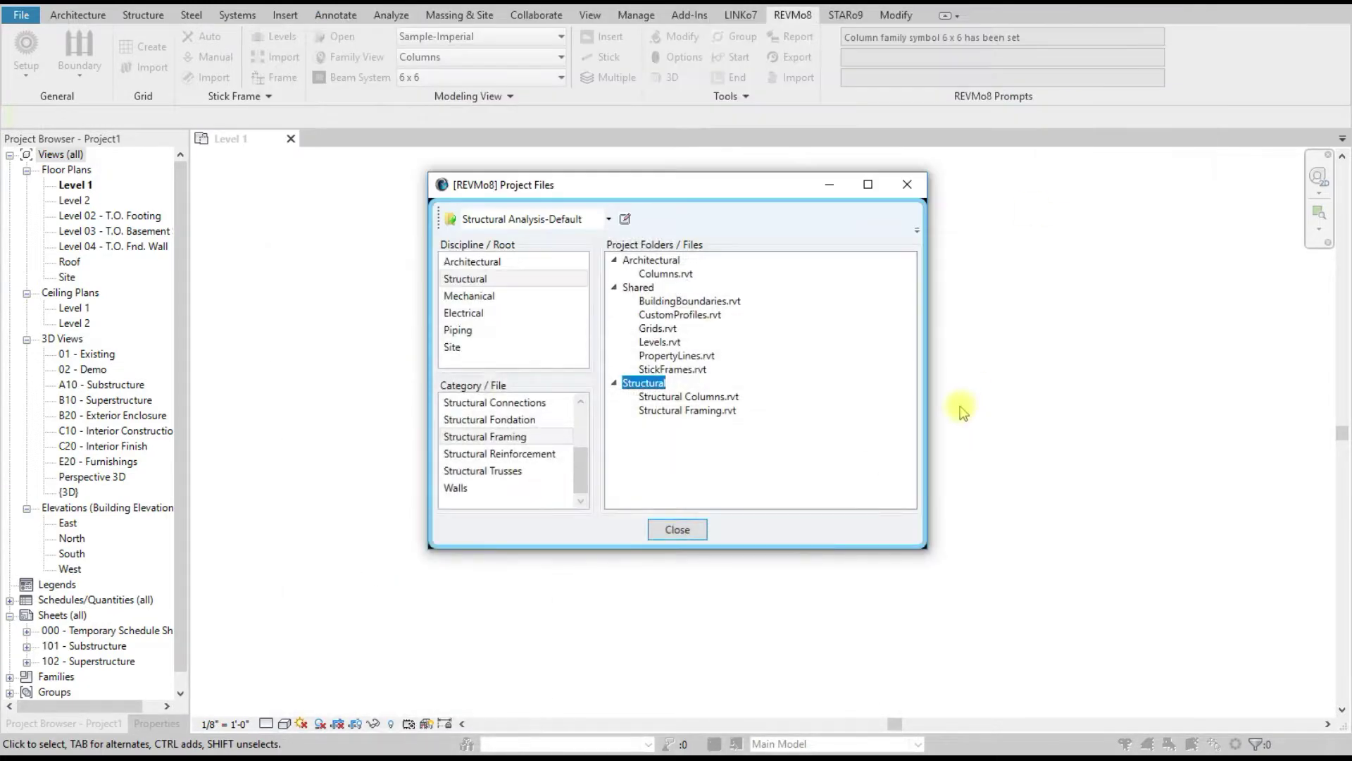
Step: Add Floors.rvt and Structural Connections.rvt as files under the Structural folder
right_click(637, 382)
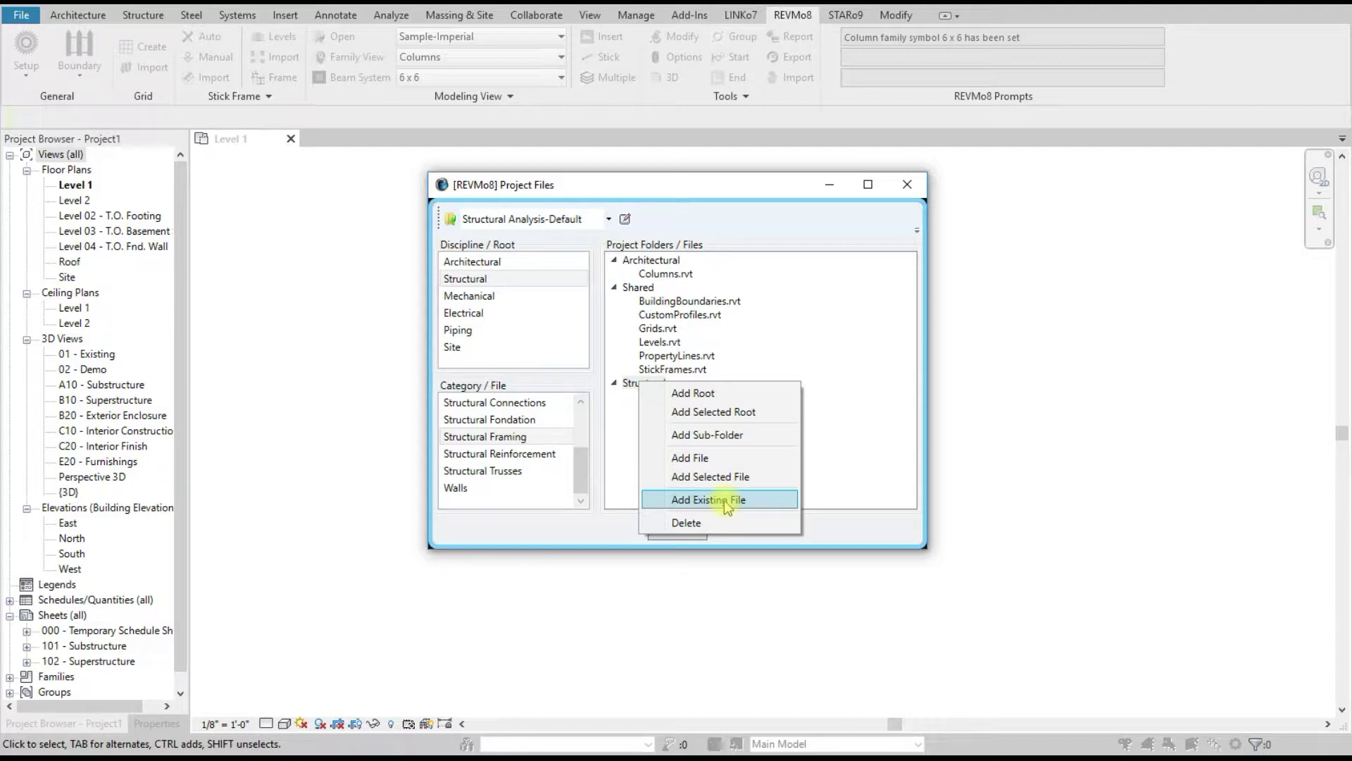
left_click(694, 458)
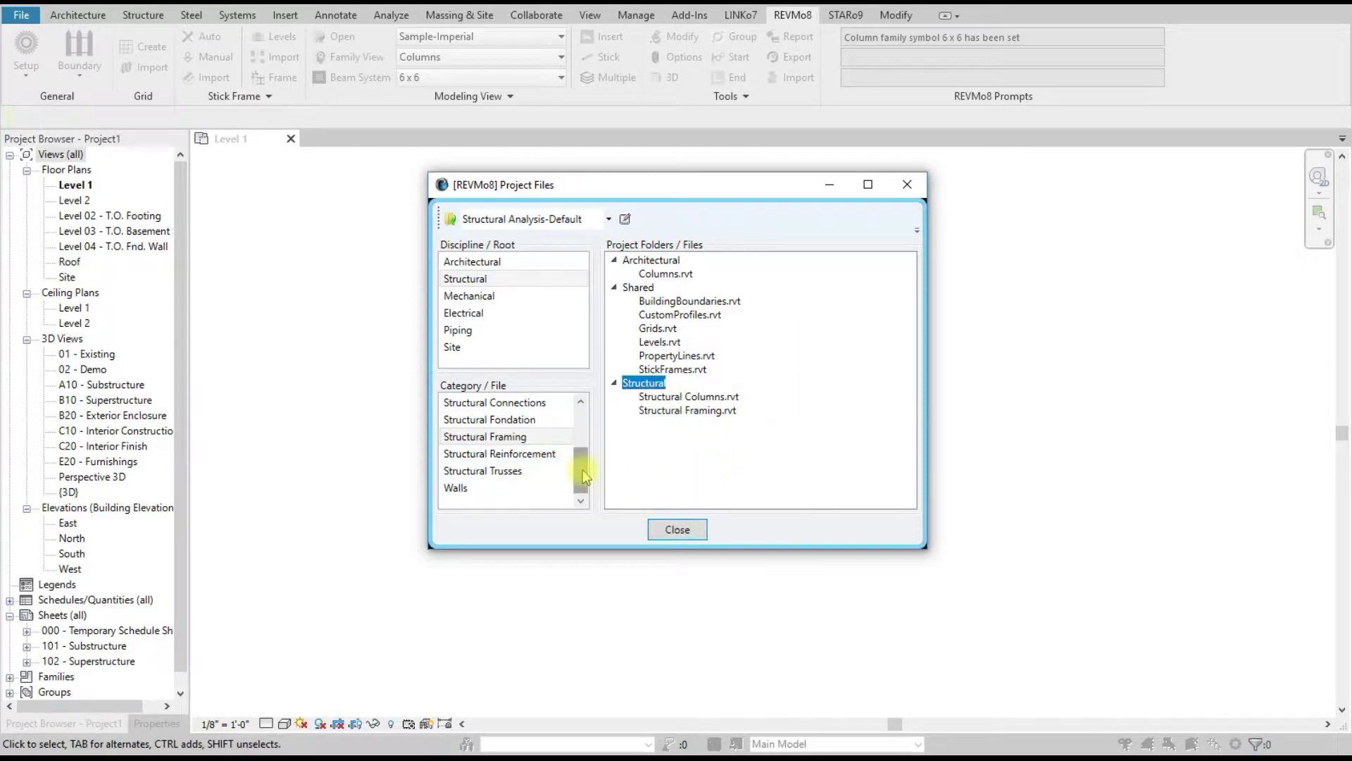
scroll(521, 480, "up", 1)
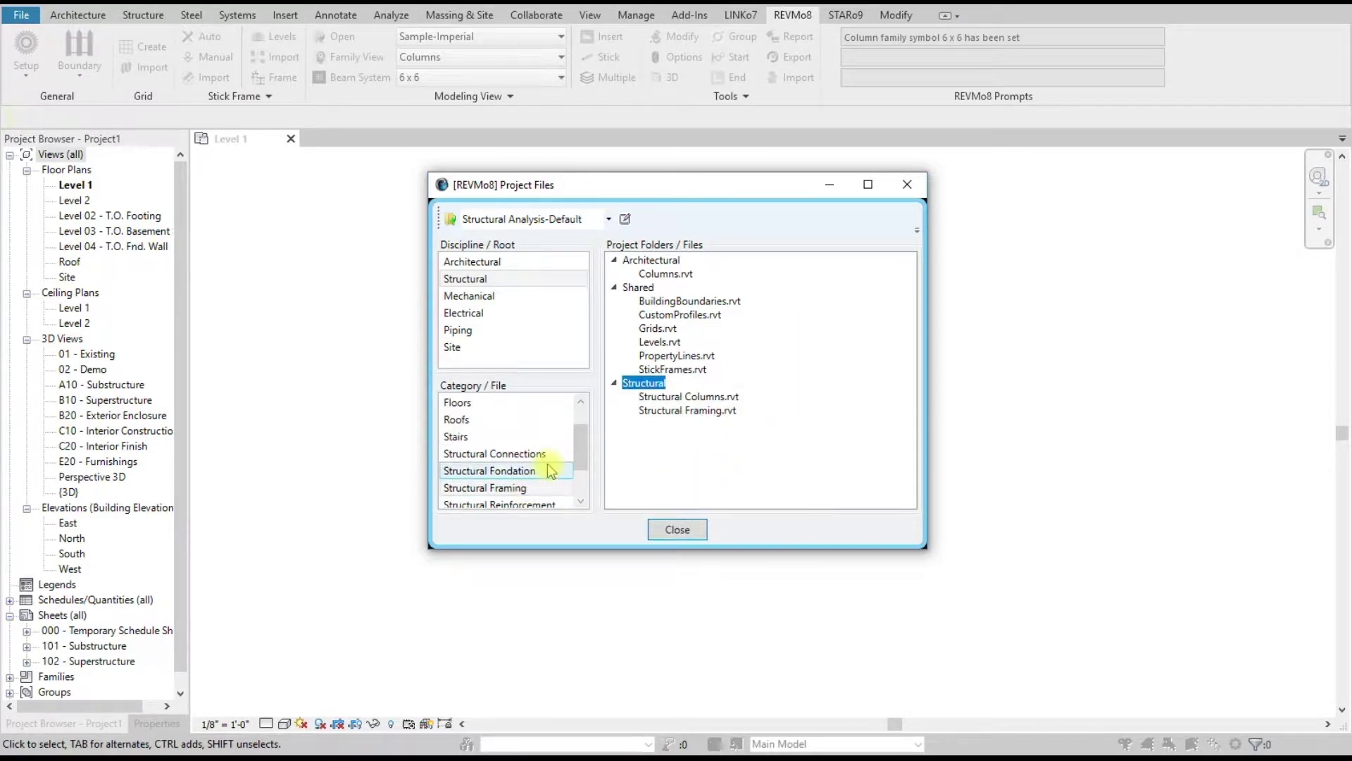
scroll(550, 470, "up", 1)
left_click(496, 437)
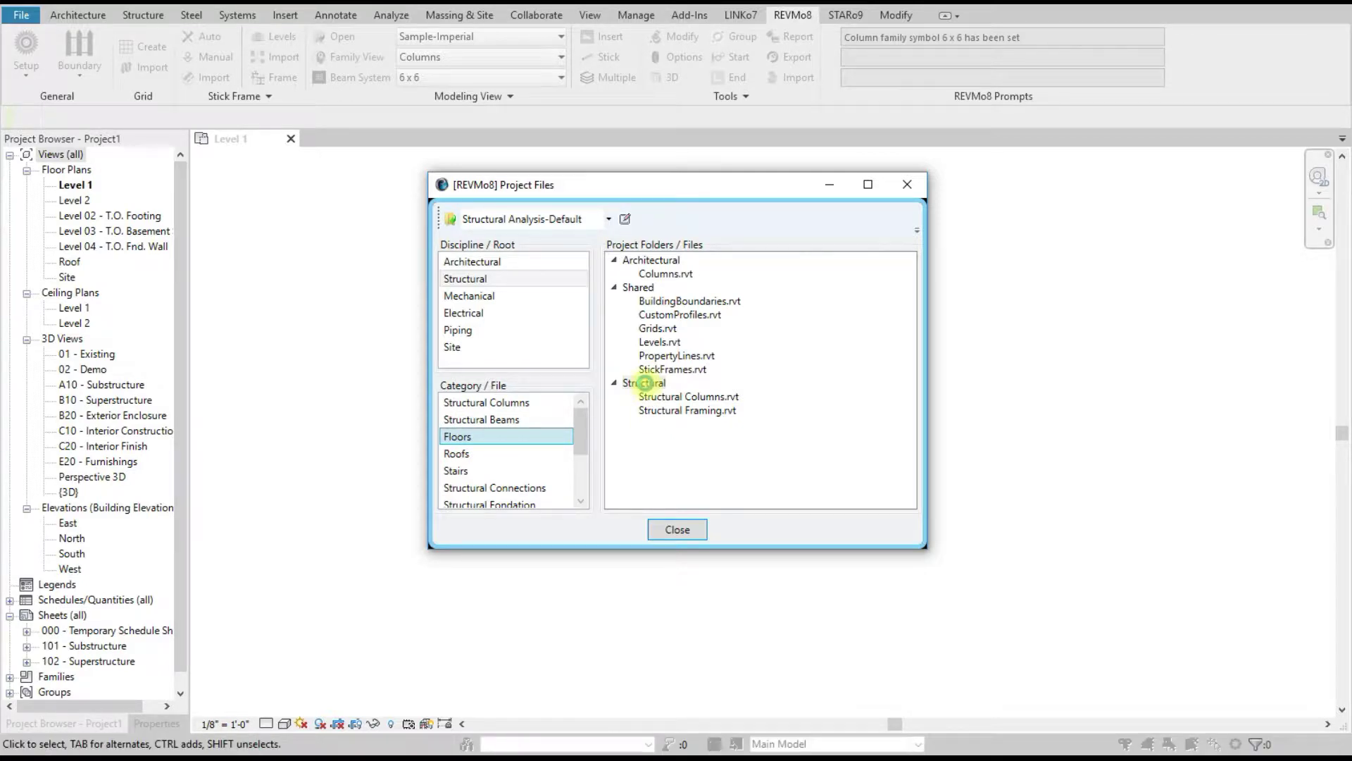
scroll(541, 472, "down", 1)
left_click(542, 458)
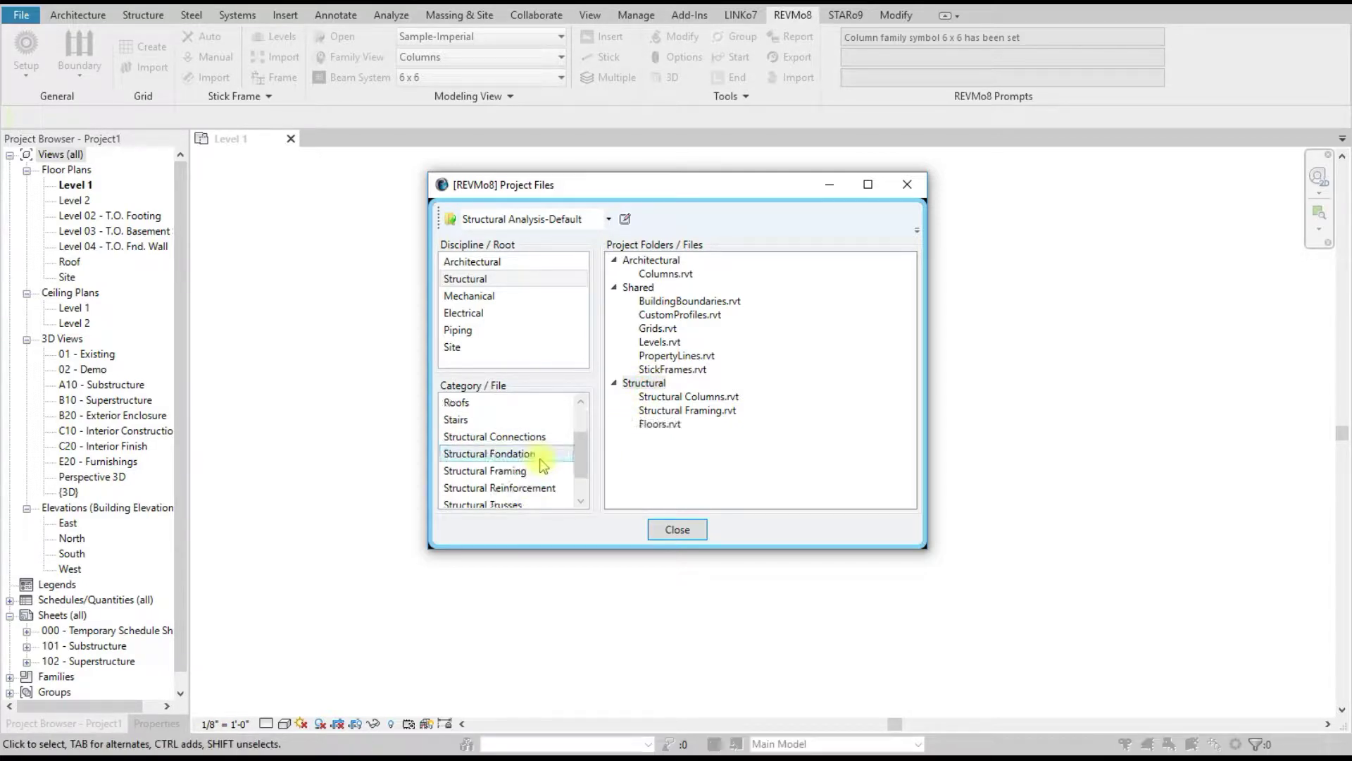
left_click(518, 438)
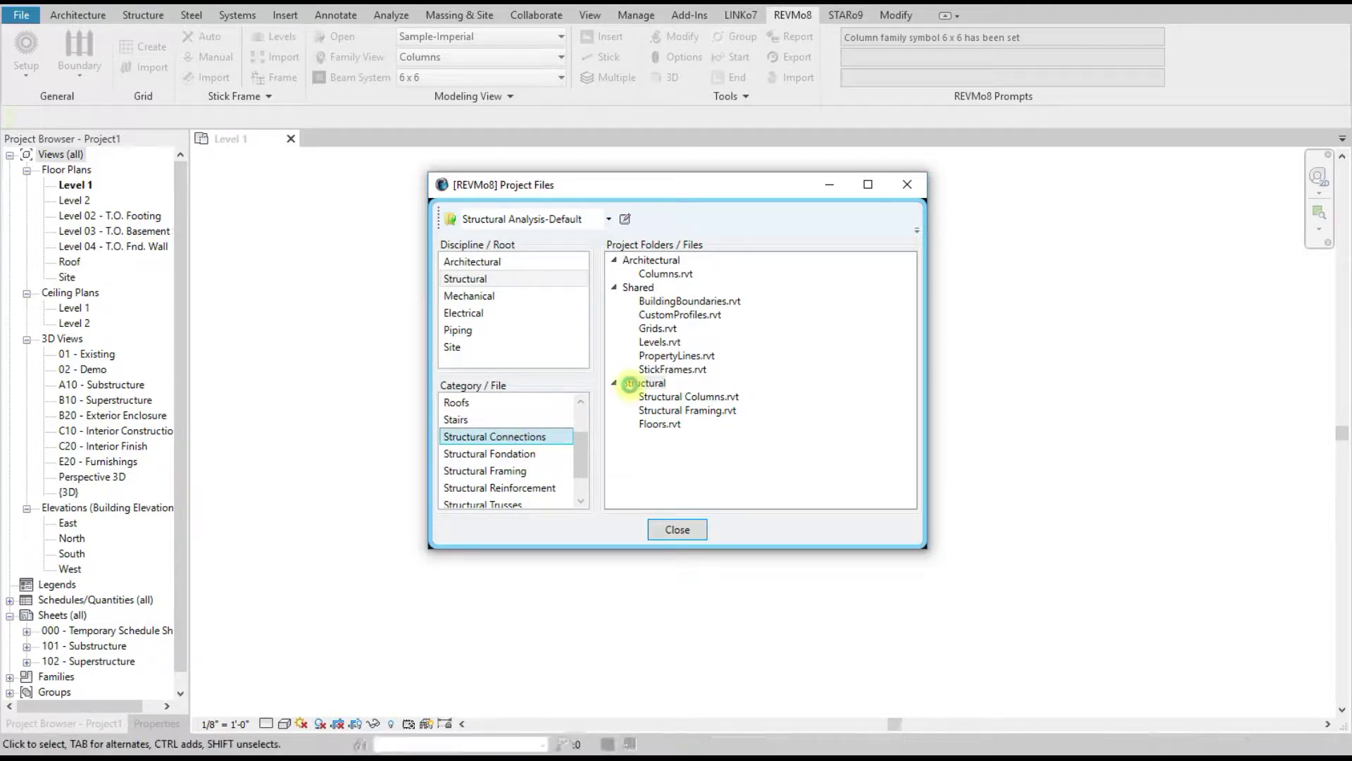
left_click(661, 261)
Step: Add Walls.rvt as a file under the Architectural folder
left_click(660, 261)
left_click_drag(580, 431, 581, 486)
left_click(493, 470)
right_click(662, 262)
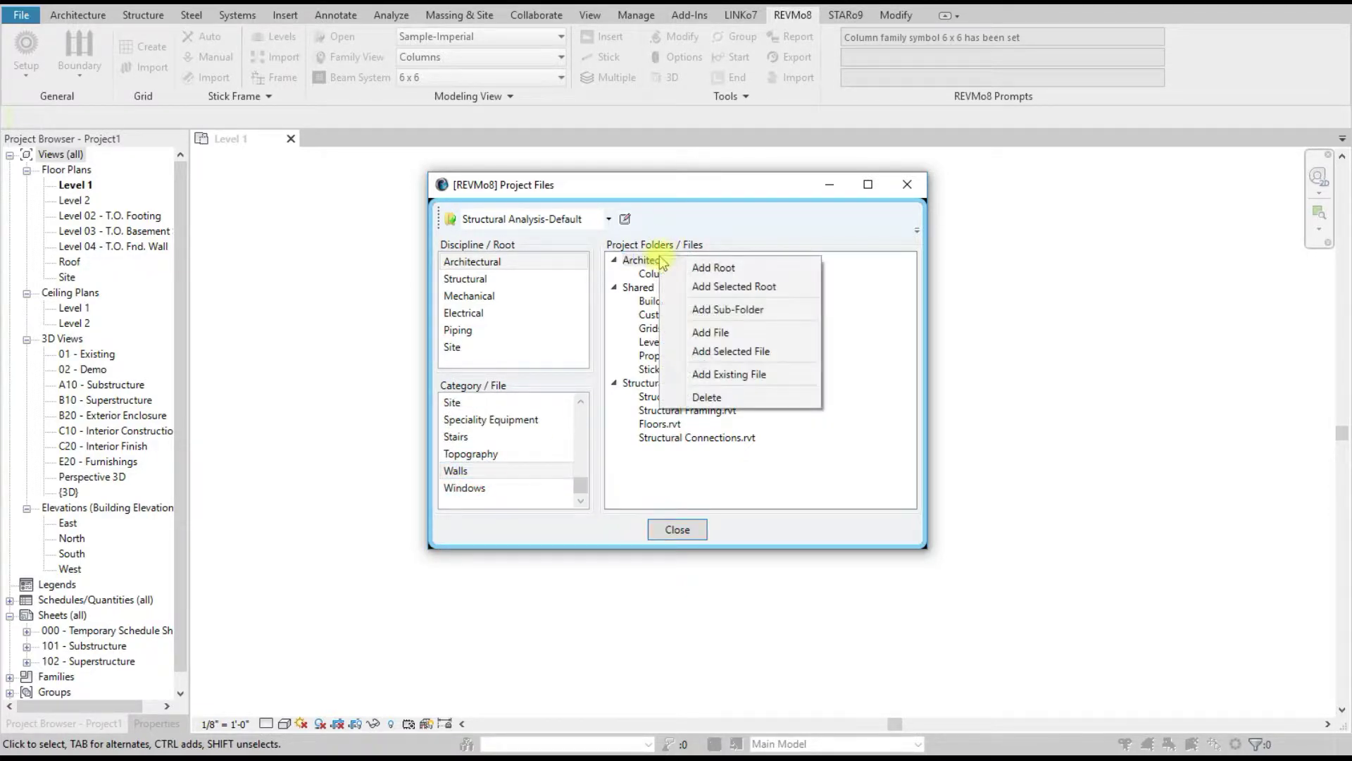
left_click(738, 348)
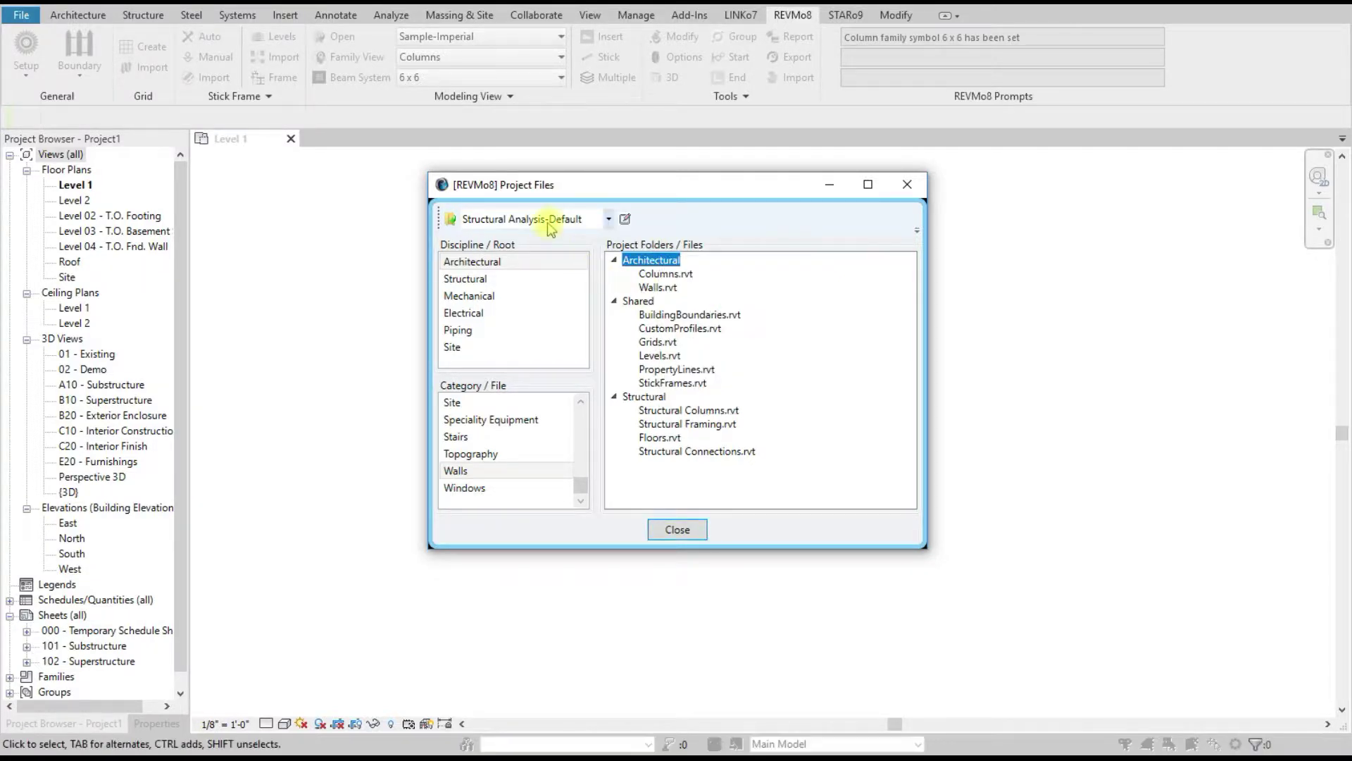
Step: Delete Walls.rvt from the Architectural folder and confirm the removal
left_click(655, 287)
right_click(657, 287)
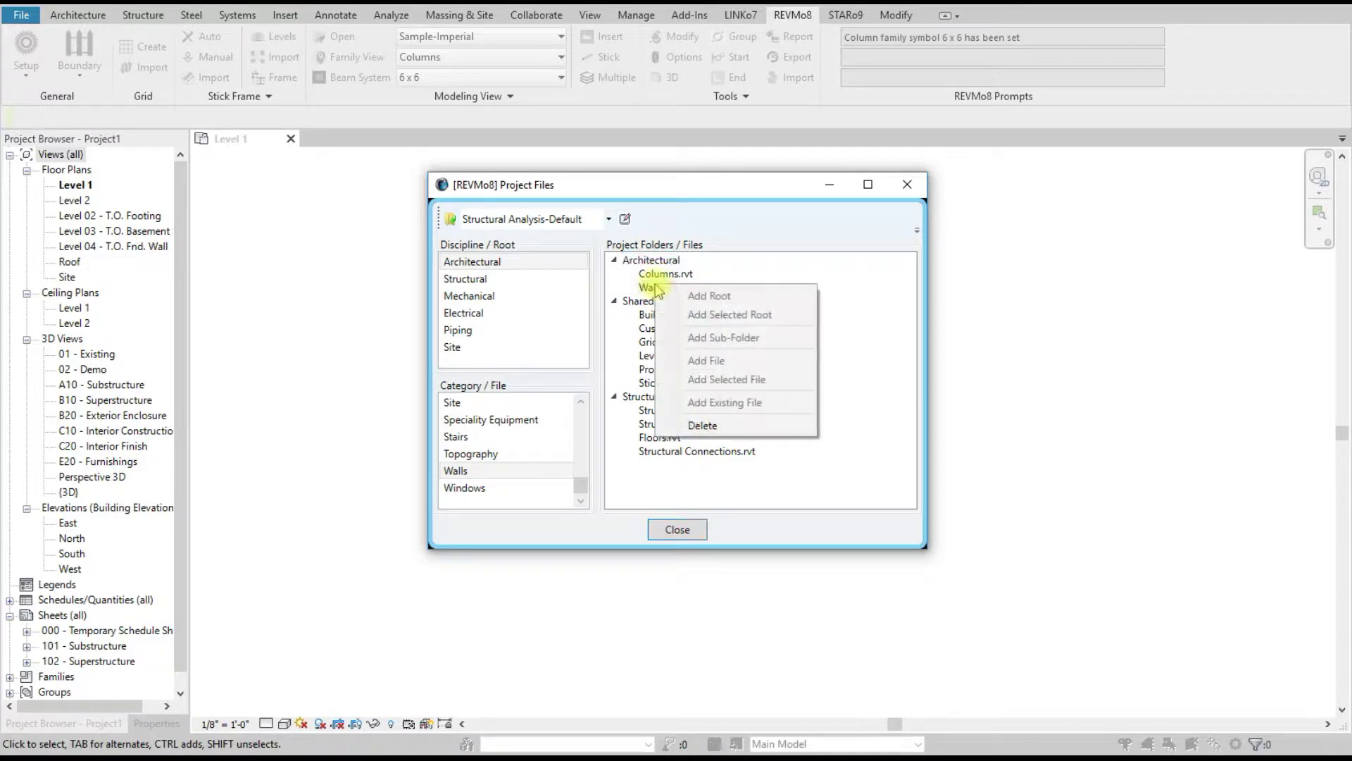
left_click(701, 427)
left_click(609, 426)
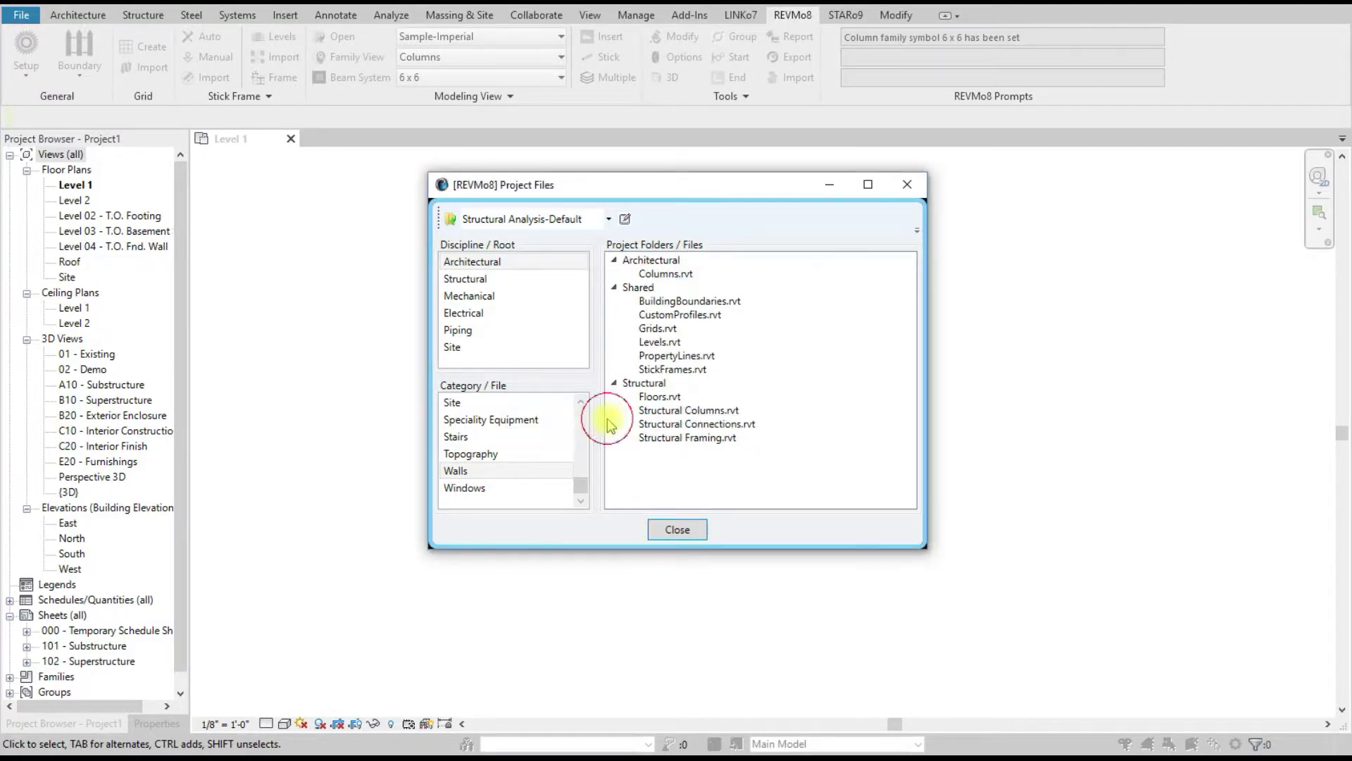
Step: Switch to the Construction-Default profile and add Walls.rvt, Windows.rvt and Doors.rvt under Architectural
left_click(565, 220)
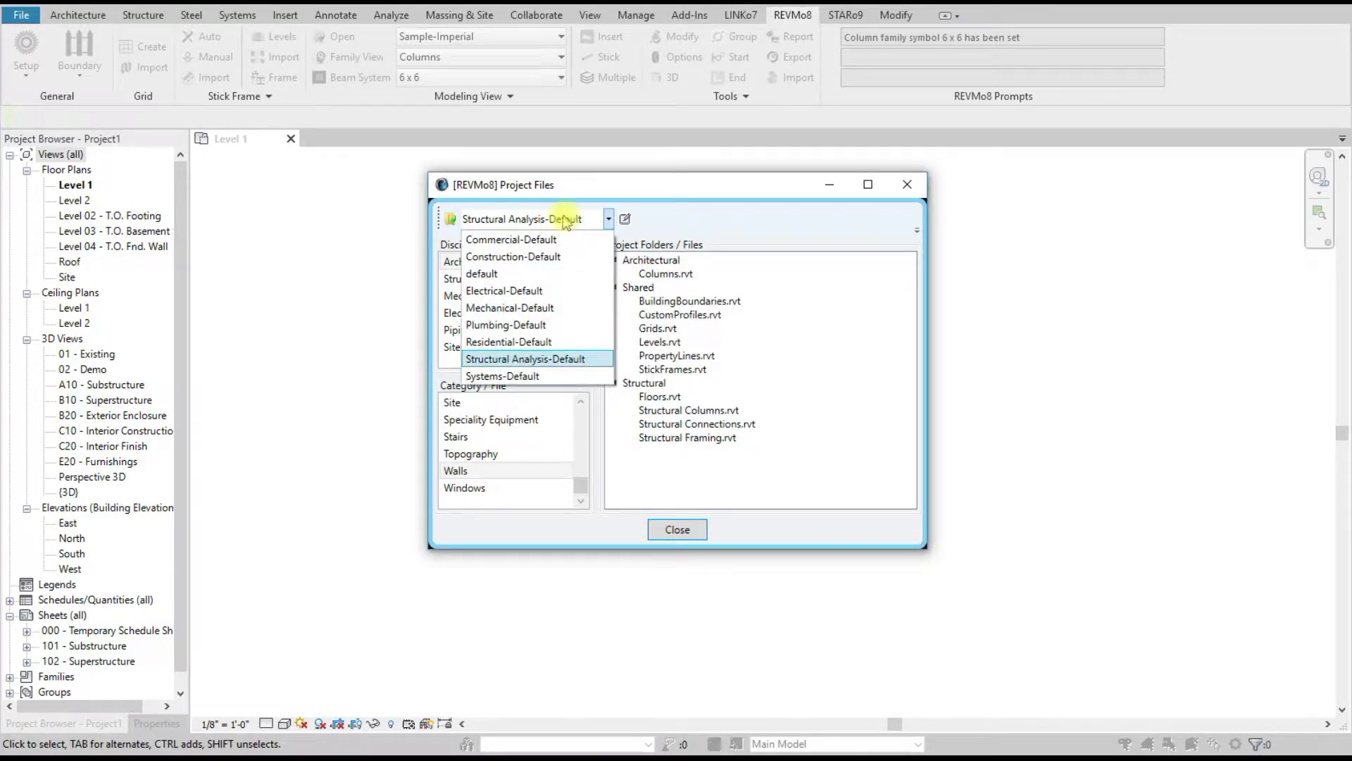
left_click(508, 256)
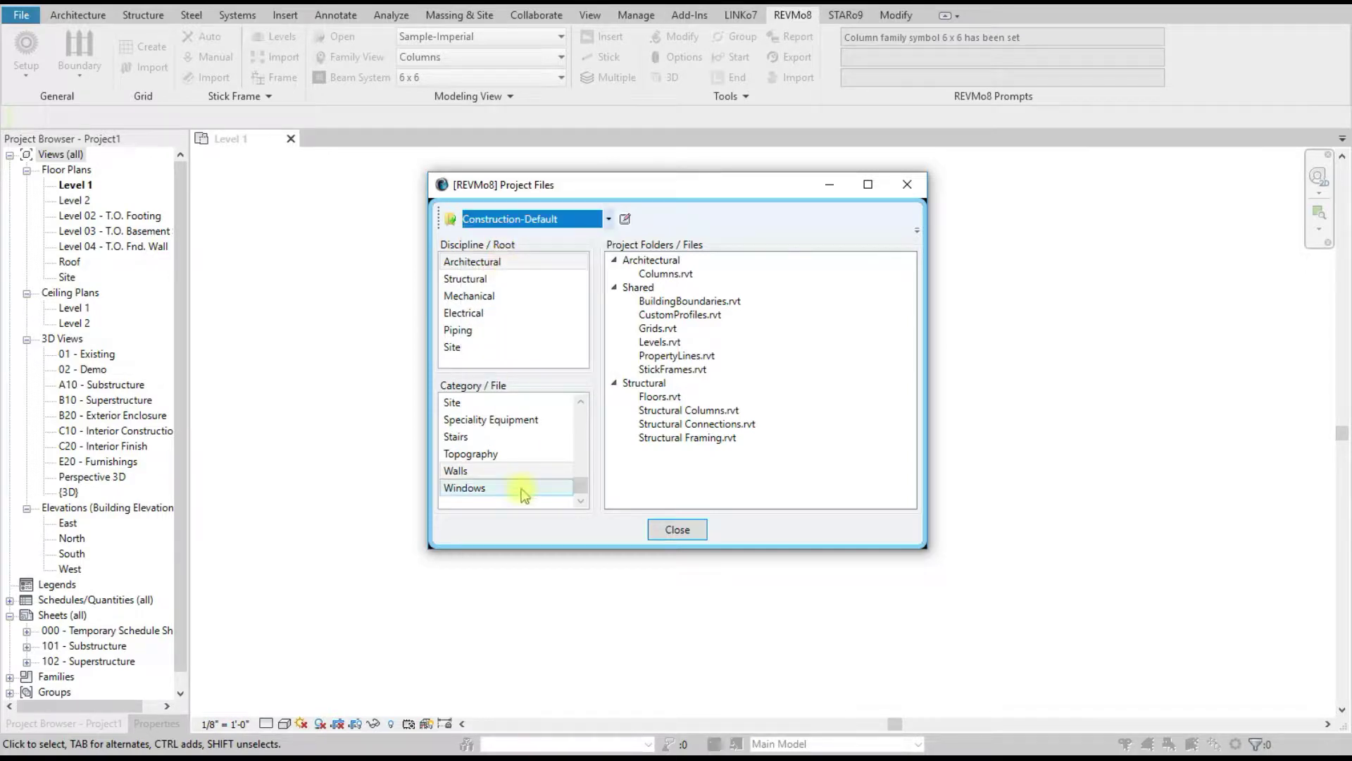
right_click(665, 261)
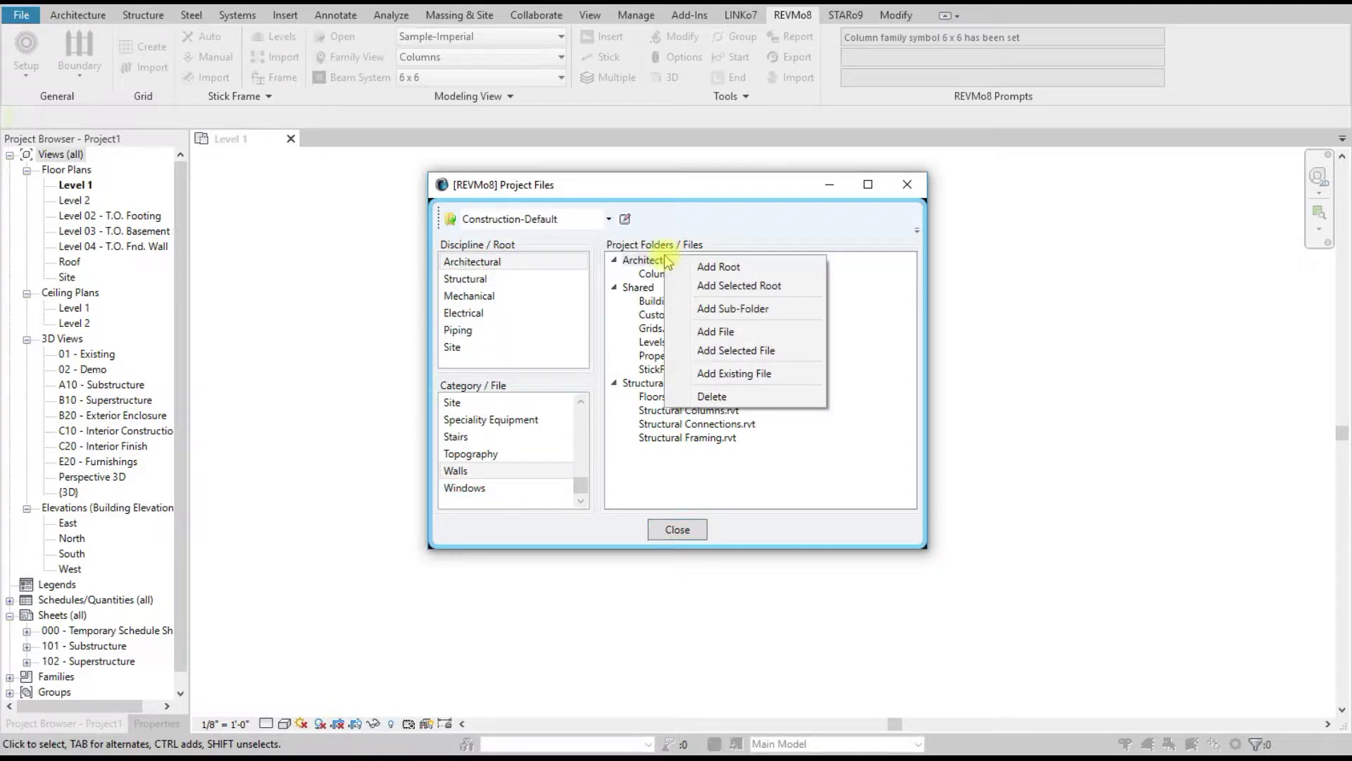
left_click(736, 352)
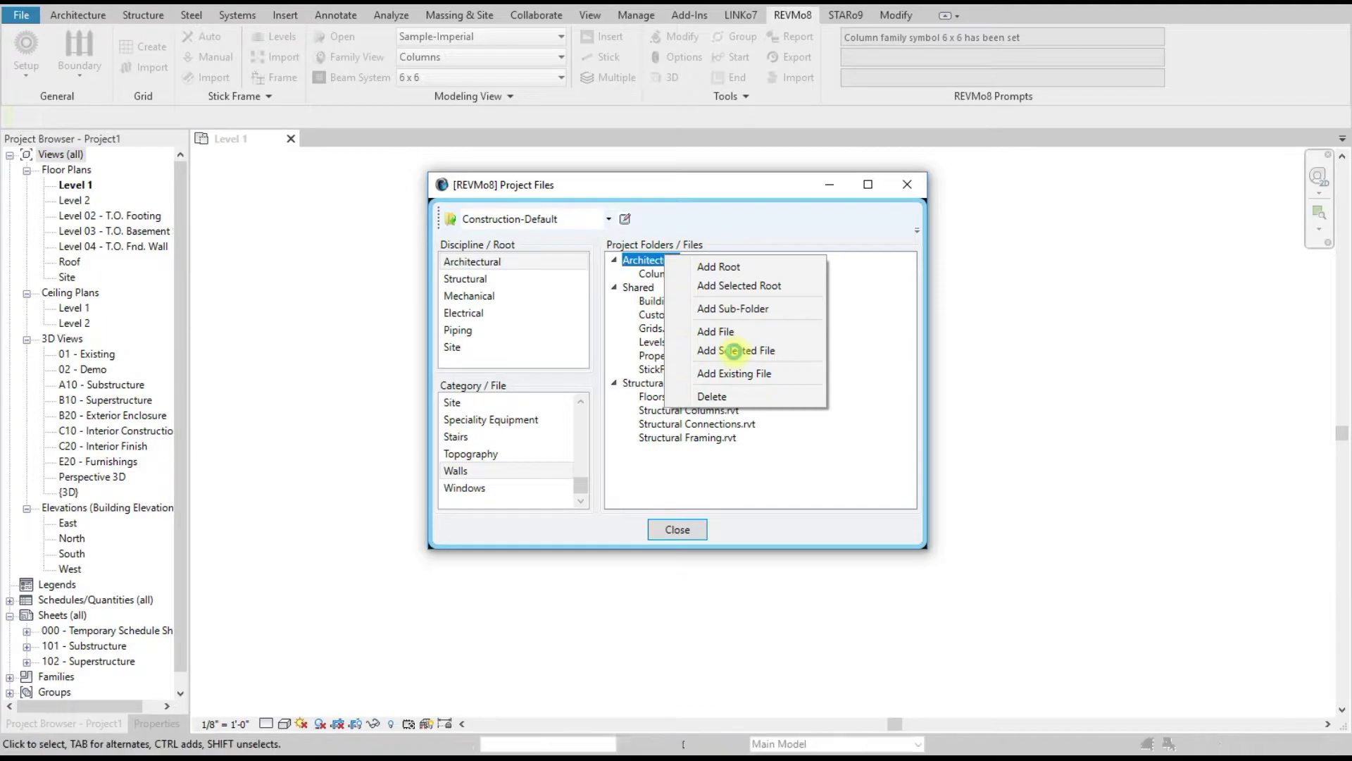
left_click(470, 487)
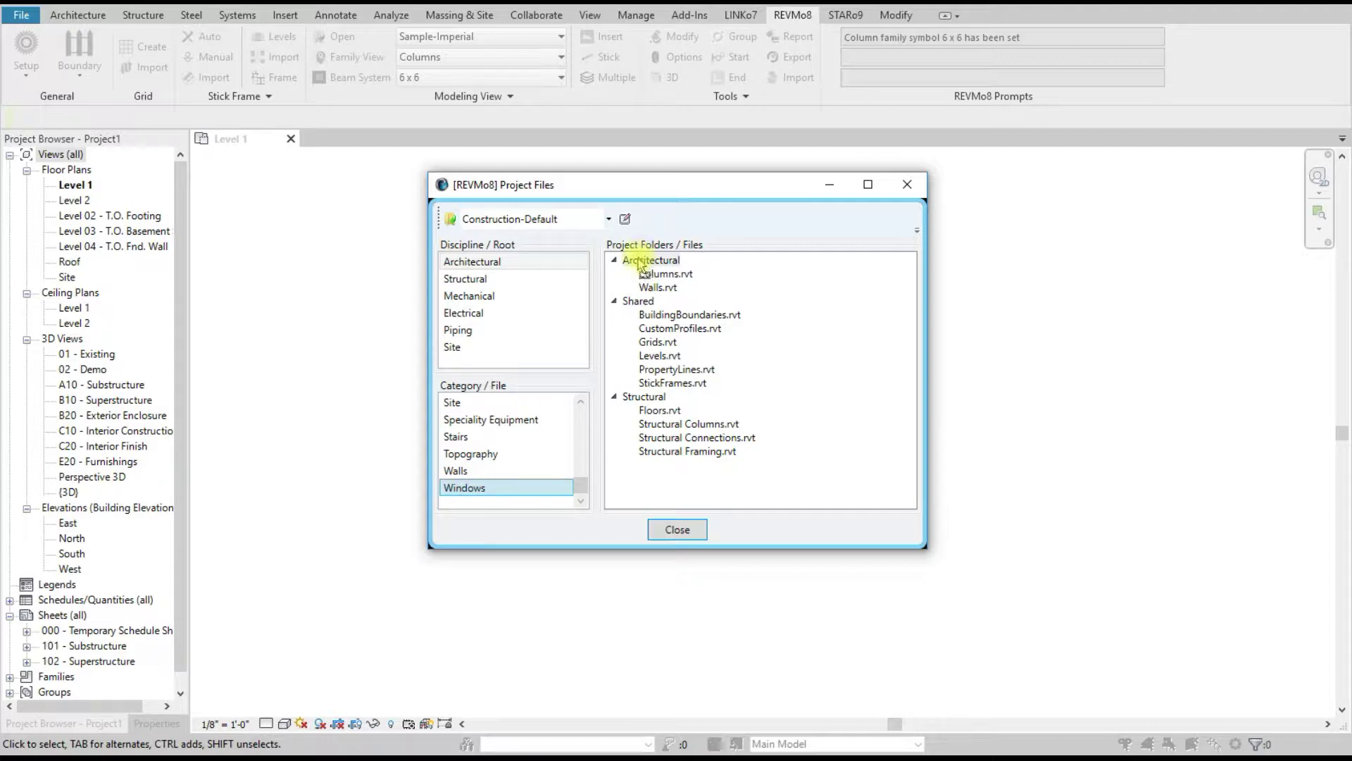
left_click(524, 488)
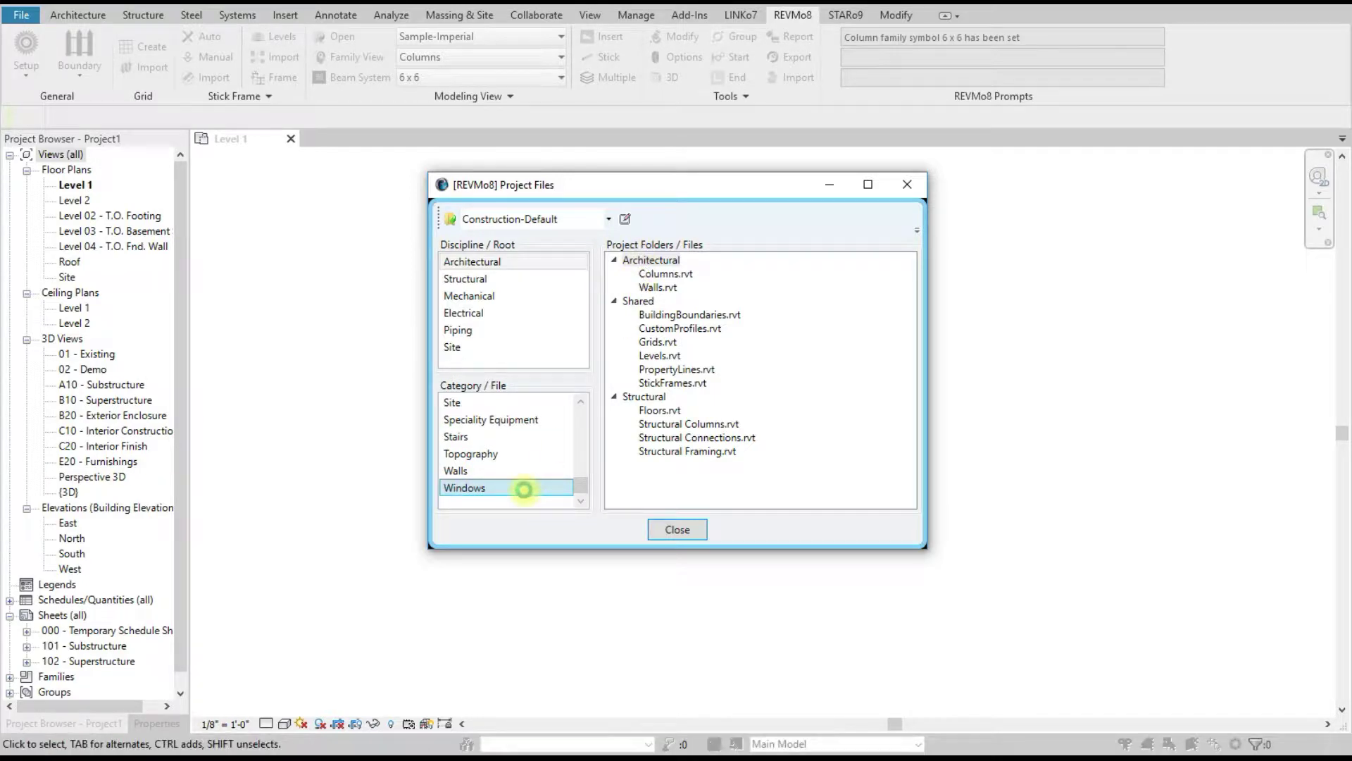
scroll(536, 486, "up", 7)
left_click(461, 403)
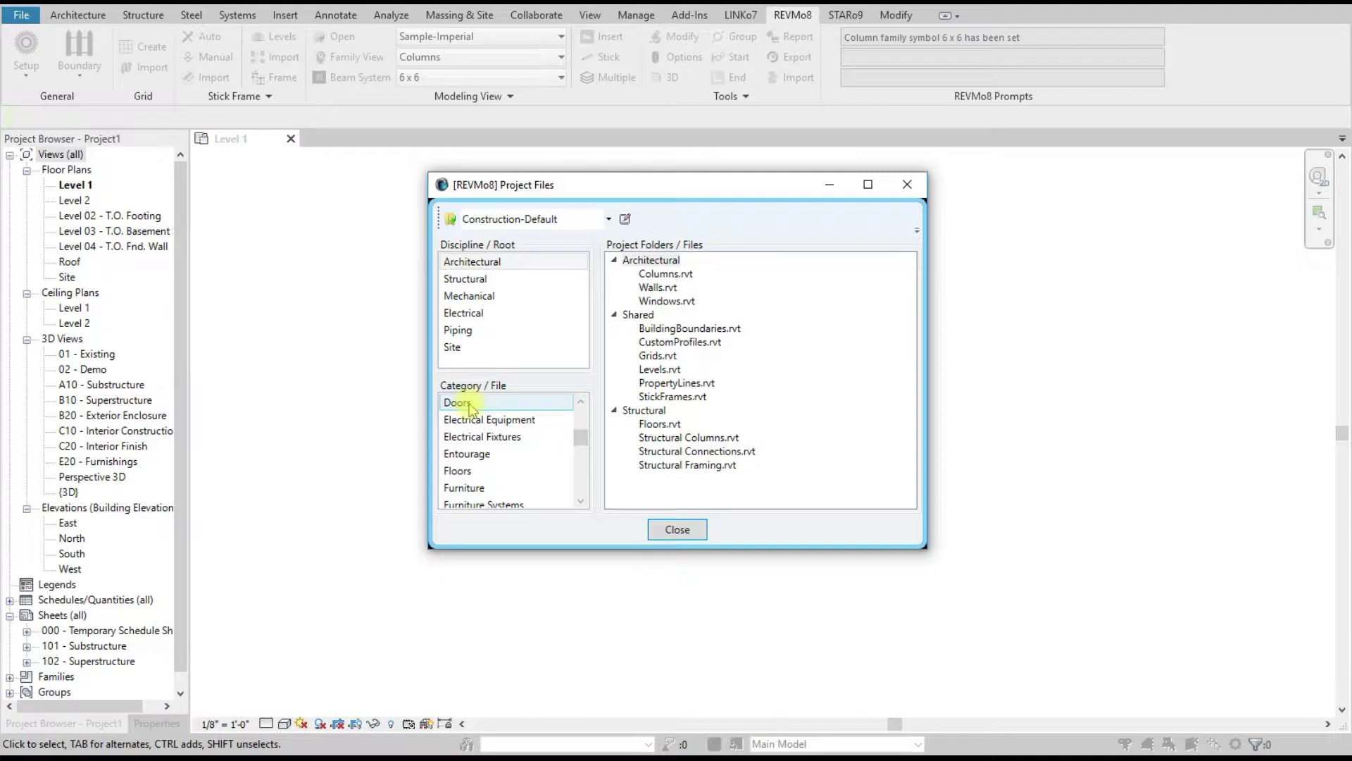
left_click(821, 335)
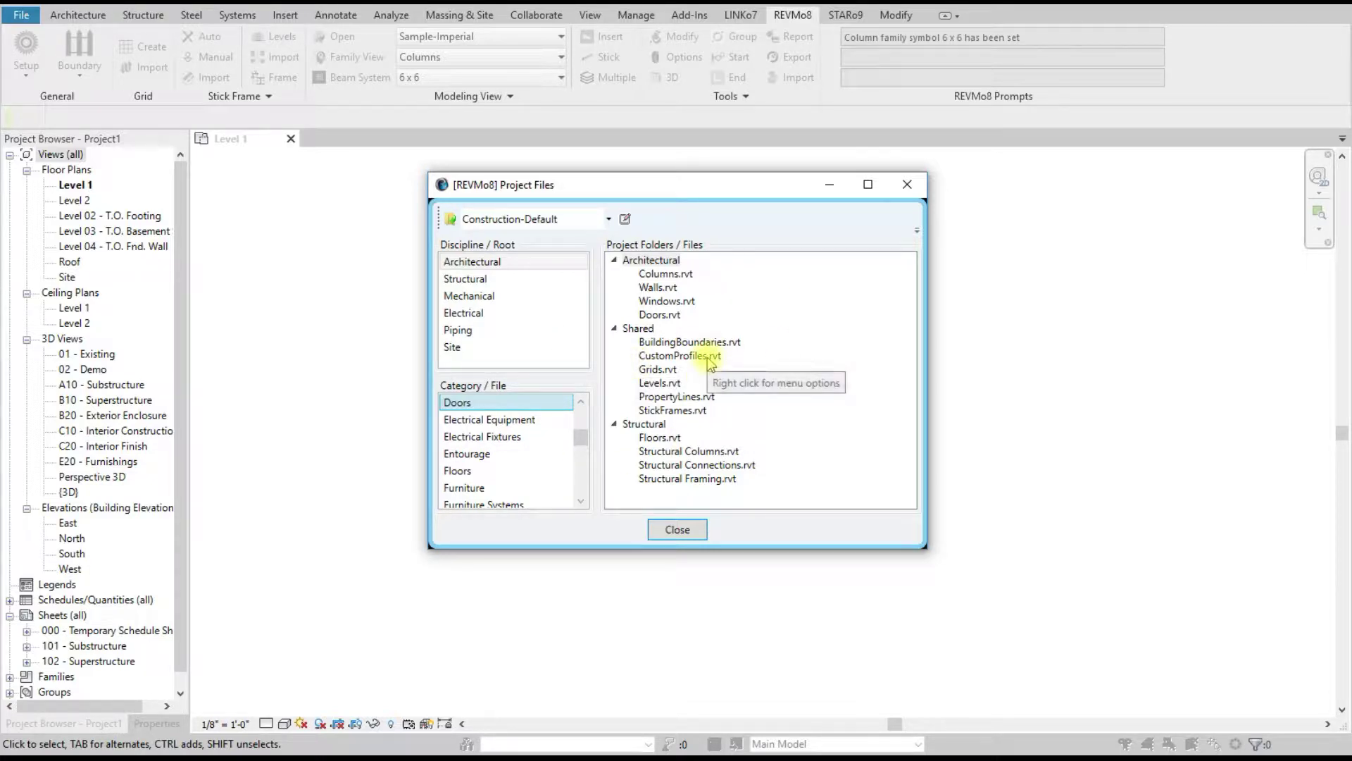
Step: Close Project Files, open Project Users and create user 'xyz' with a confirmed password
left_click(674, 530)
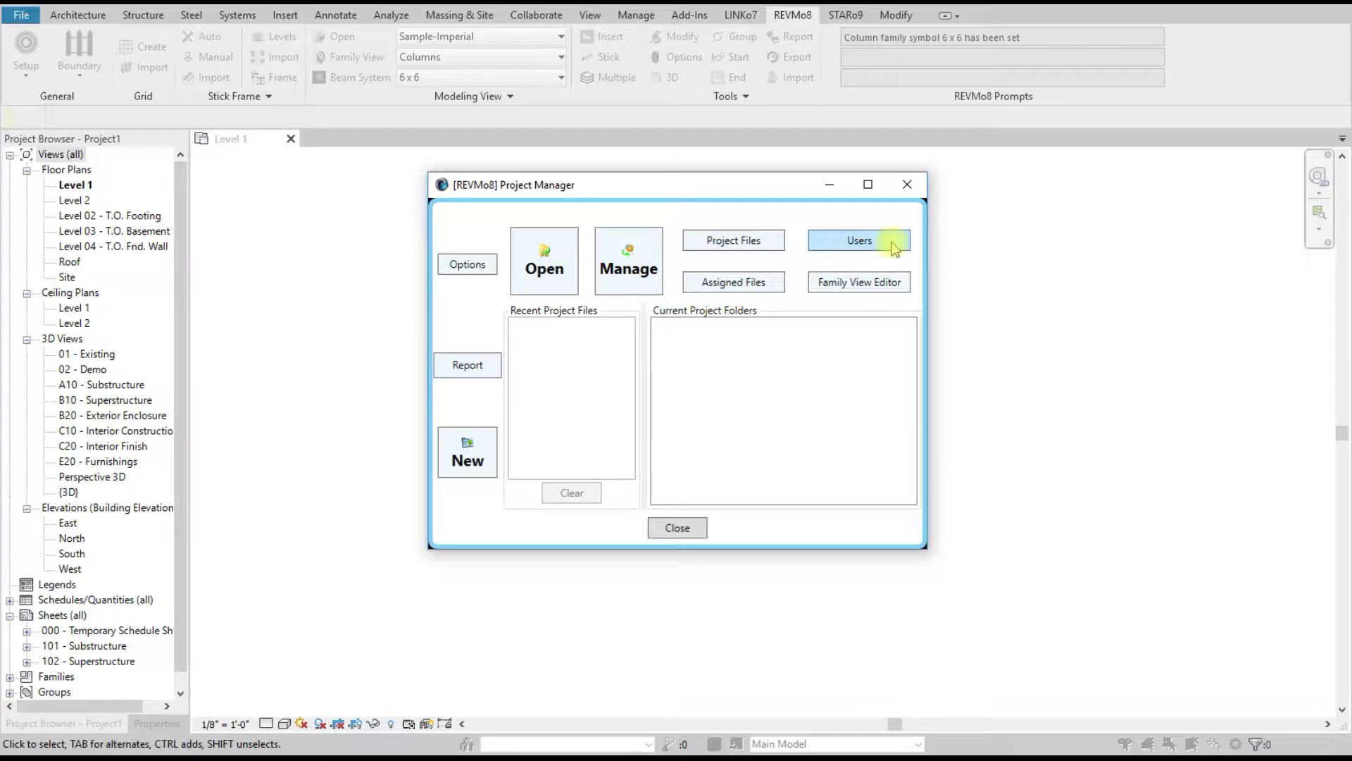
left_click(887, 243)
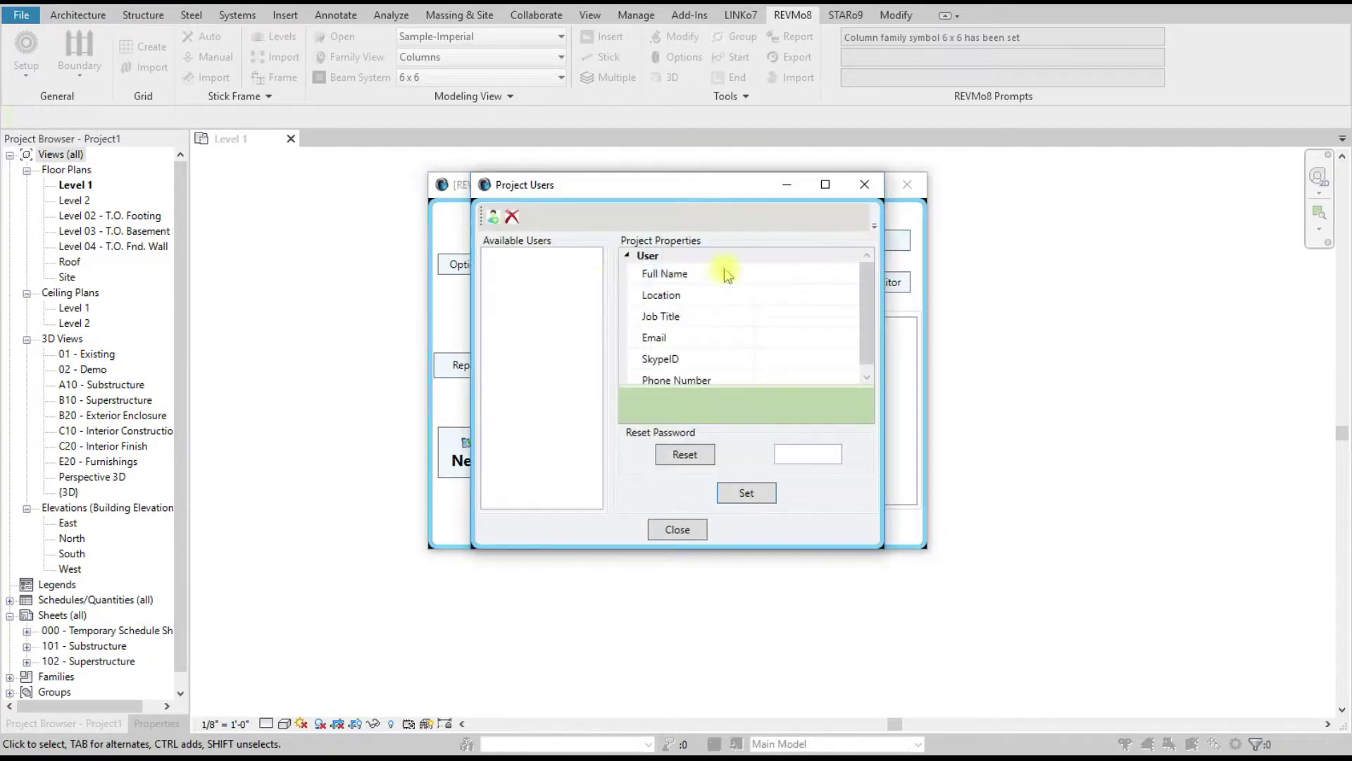
left_click(493, 218)
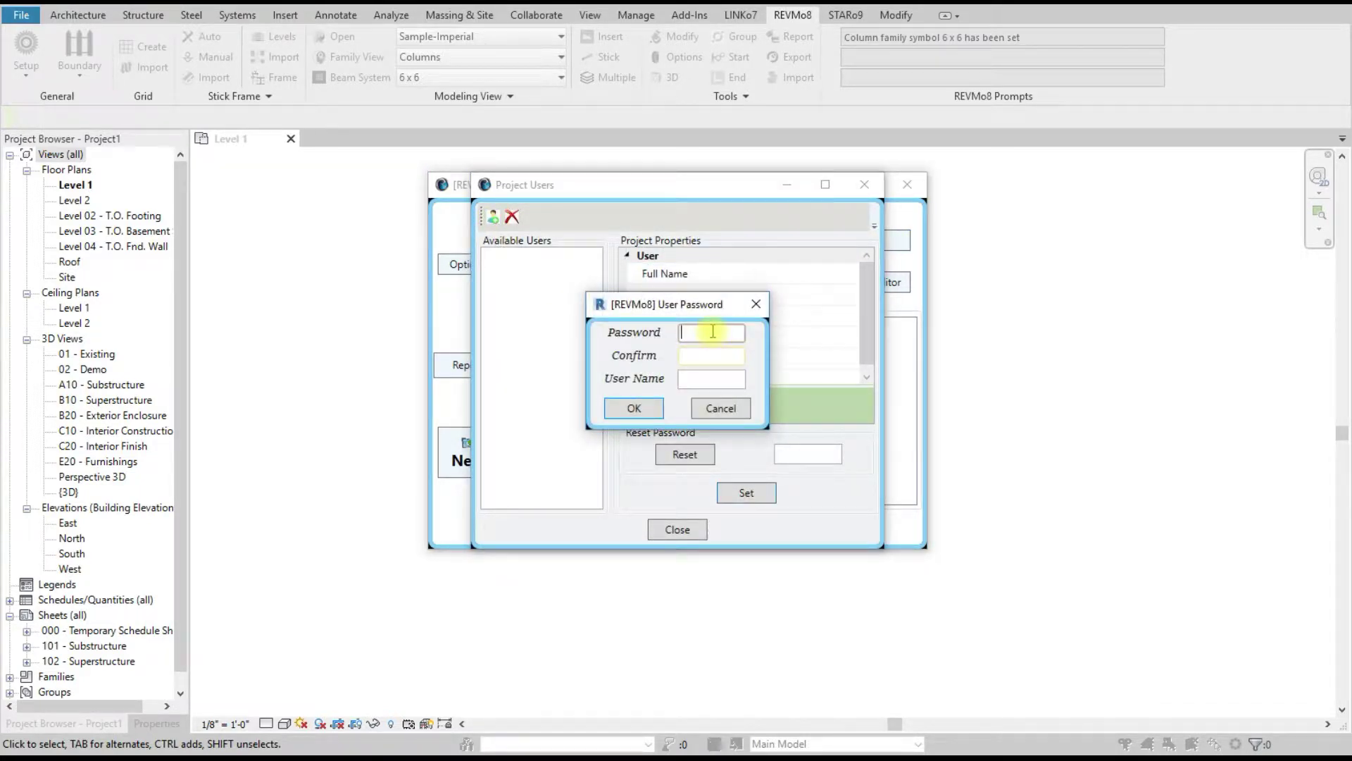
type("2")
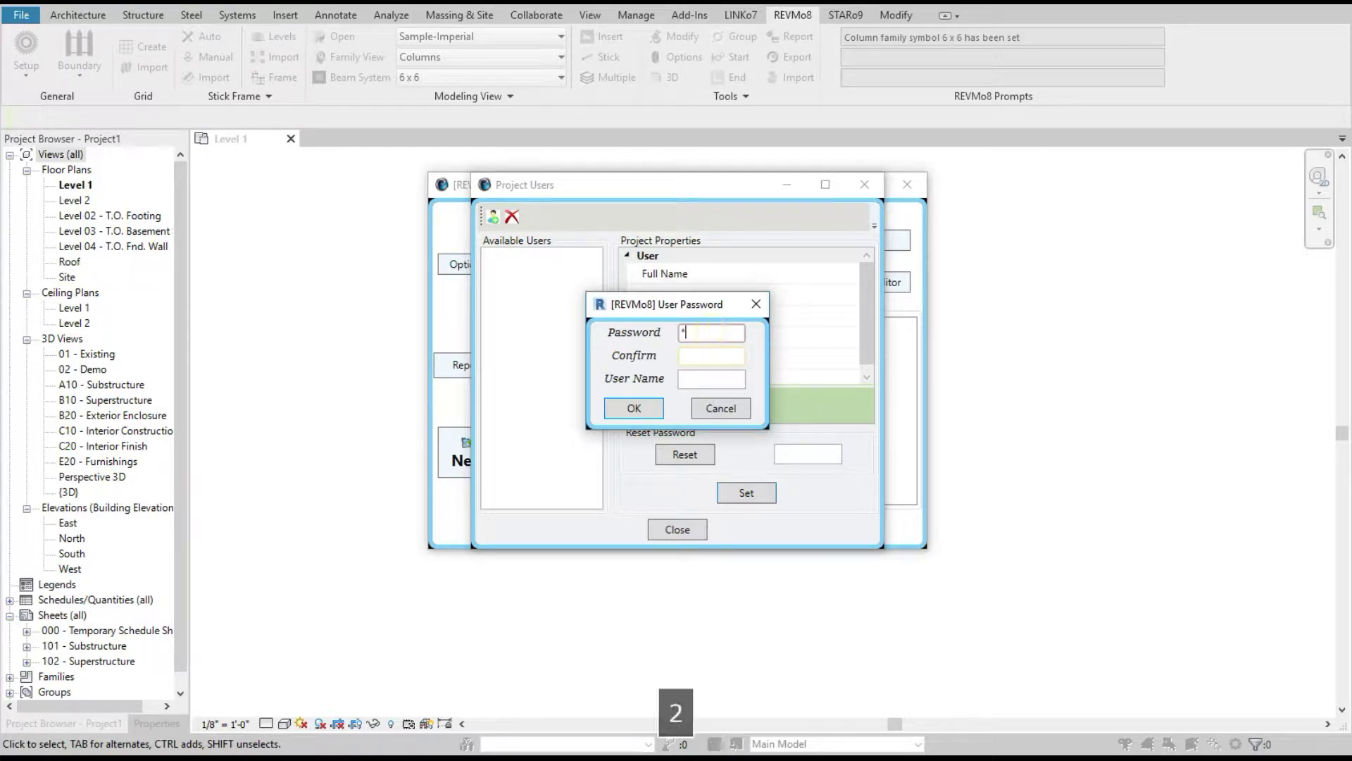
key("Tab")
type("1")
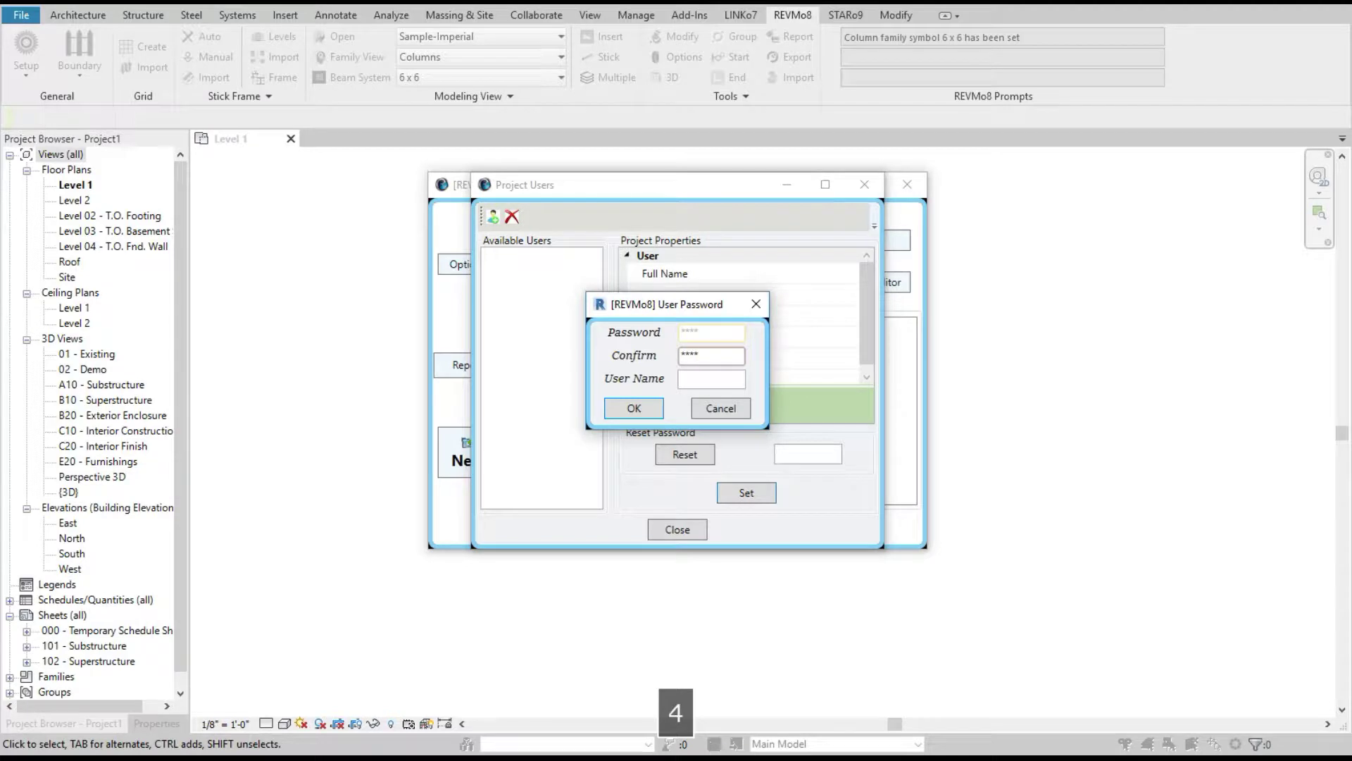
left_click(713, 380)
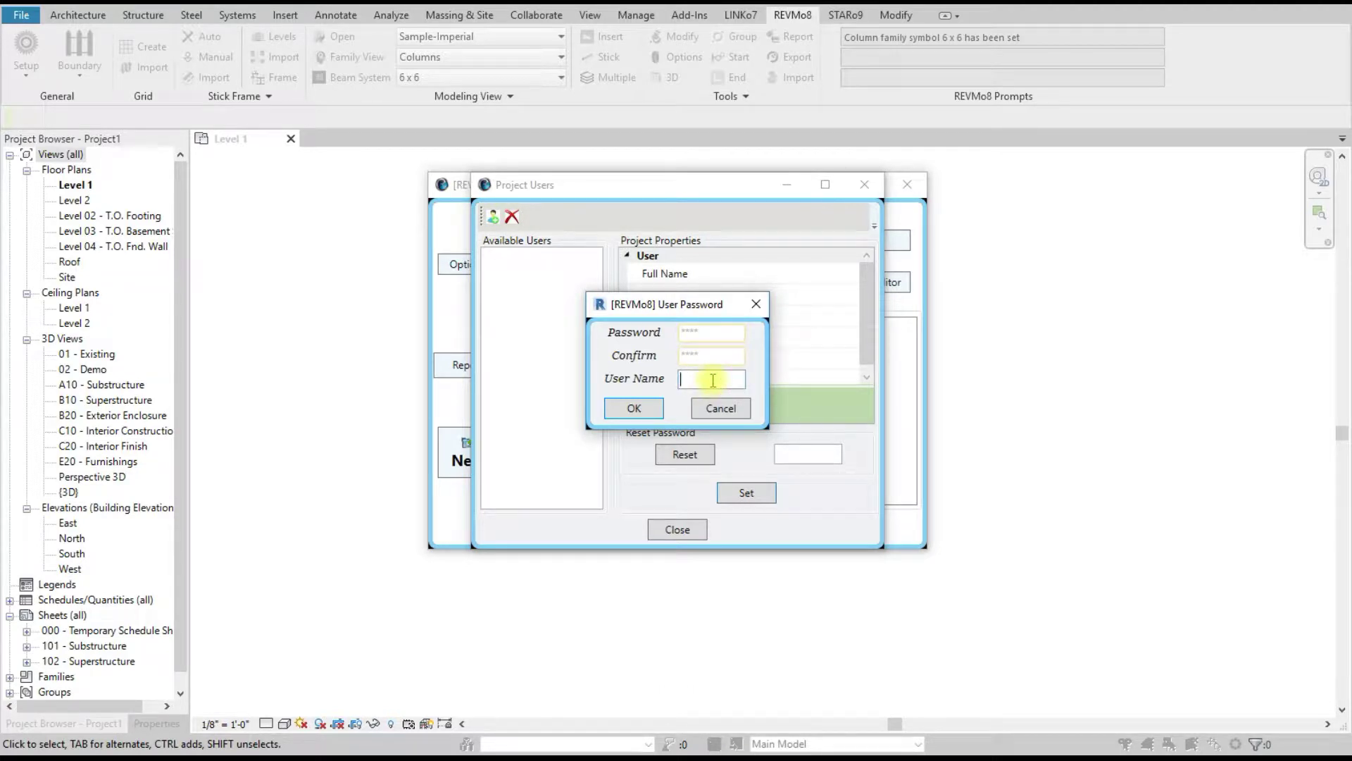
type("xyz")
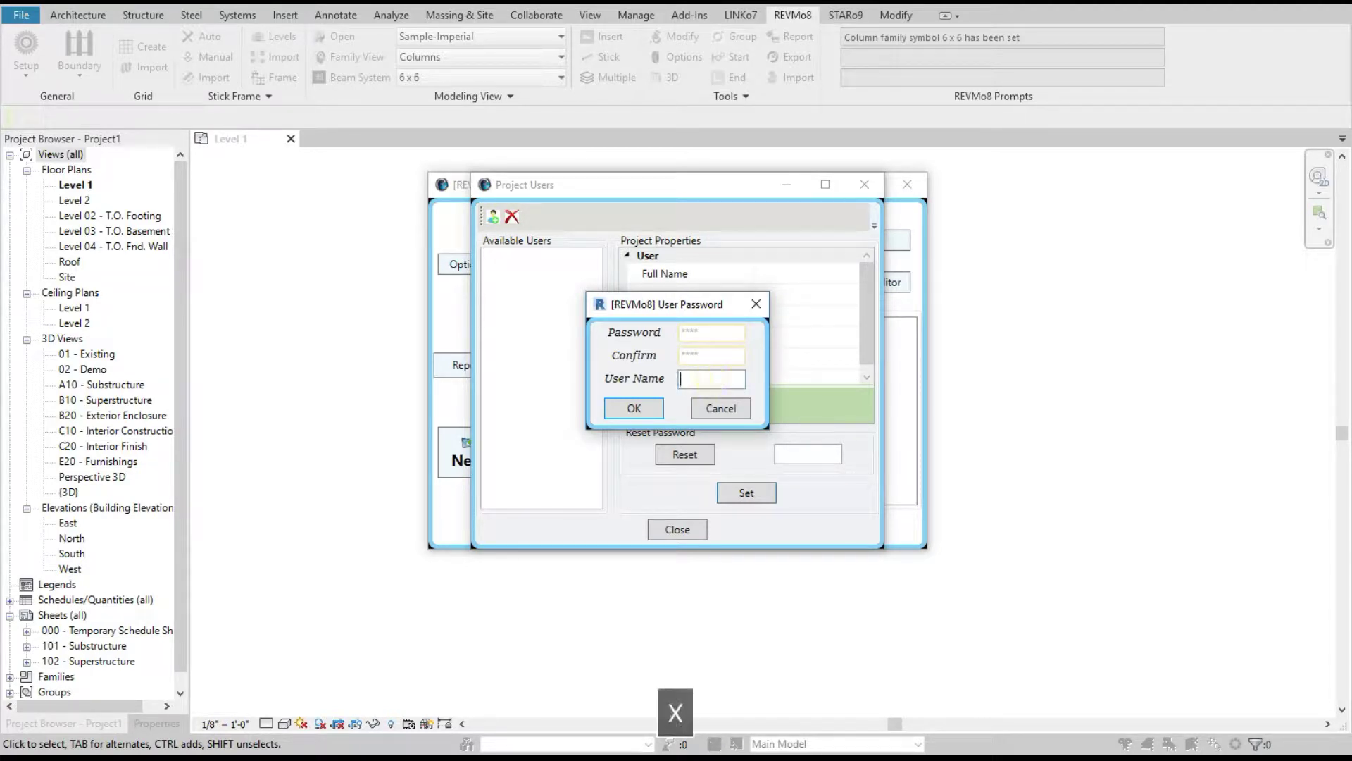
left_click(637, 410)
left_click(779, 273)
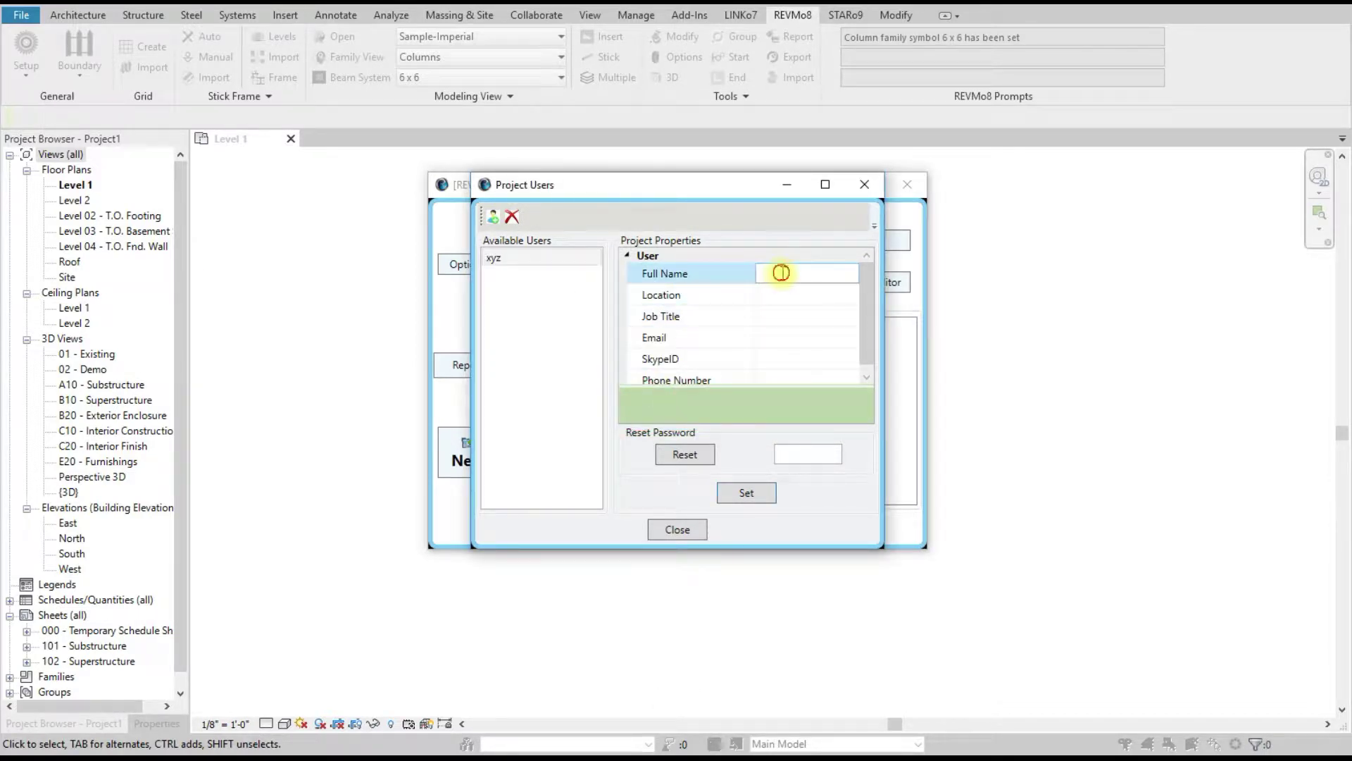
Step: Review the first user's Location, Job Title, Email and SkypeID properties
left_click(791, 294)
left_click(790, 315)
left_click(788, 337)
left_click(787, 355)
scroll(786, 355, "down", 1)
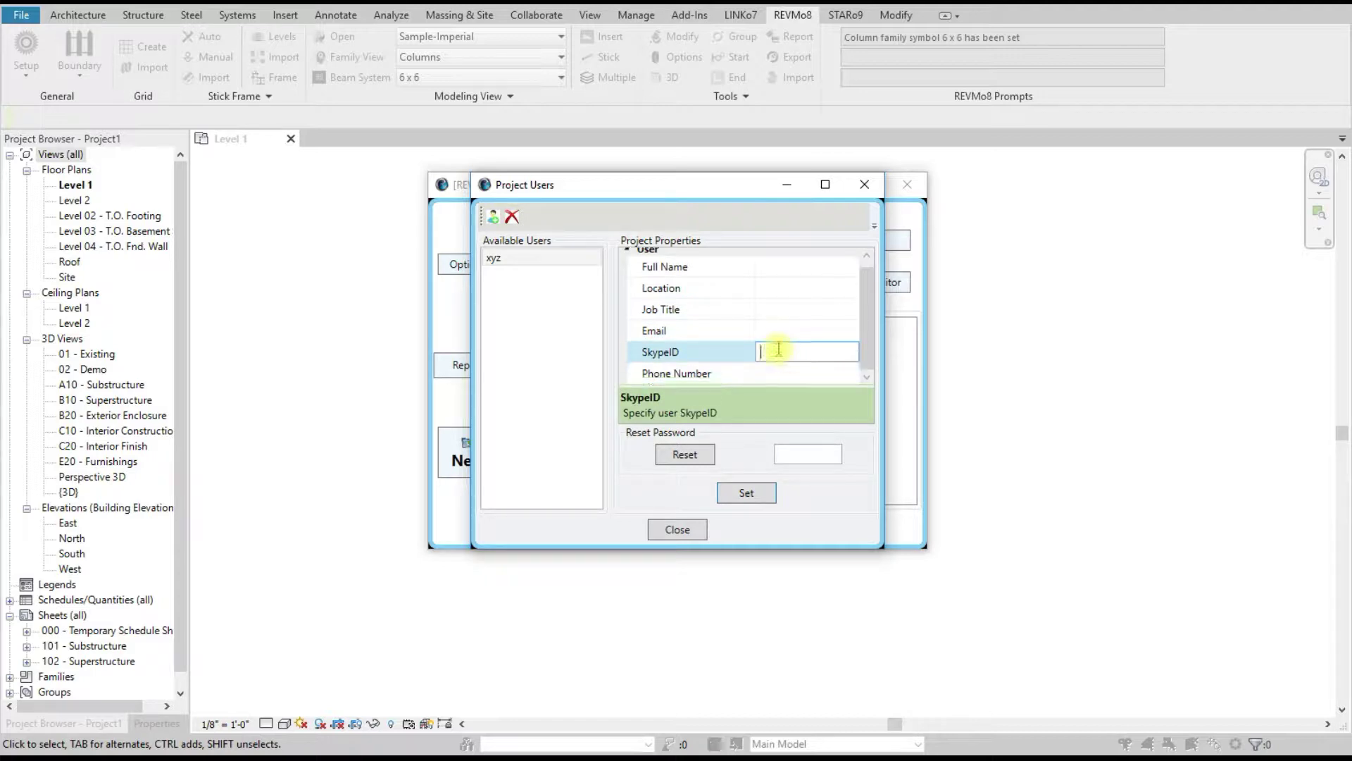
Step: Add a second project user with its own confirmed password and user name
left_click(492, 218)
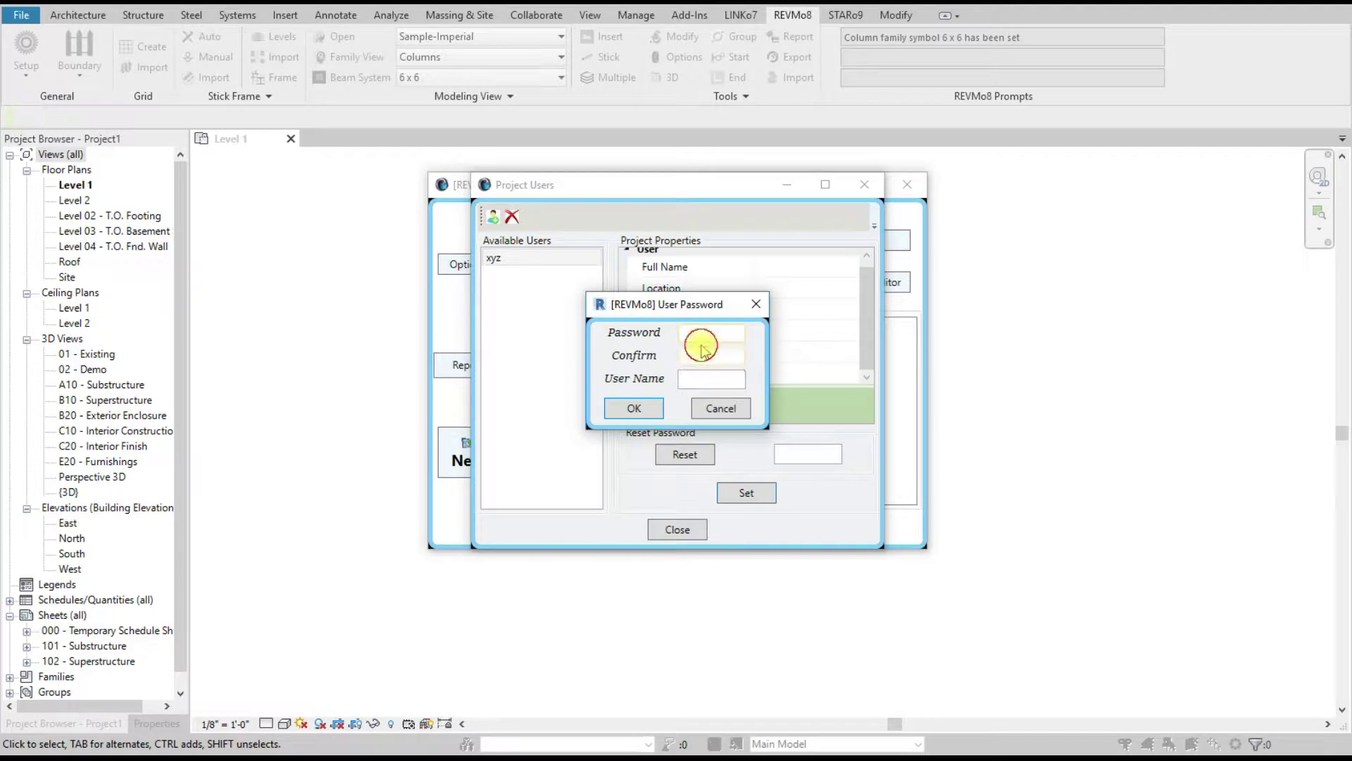
type("12")
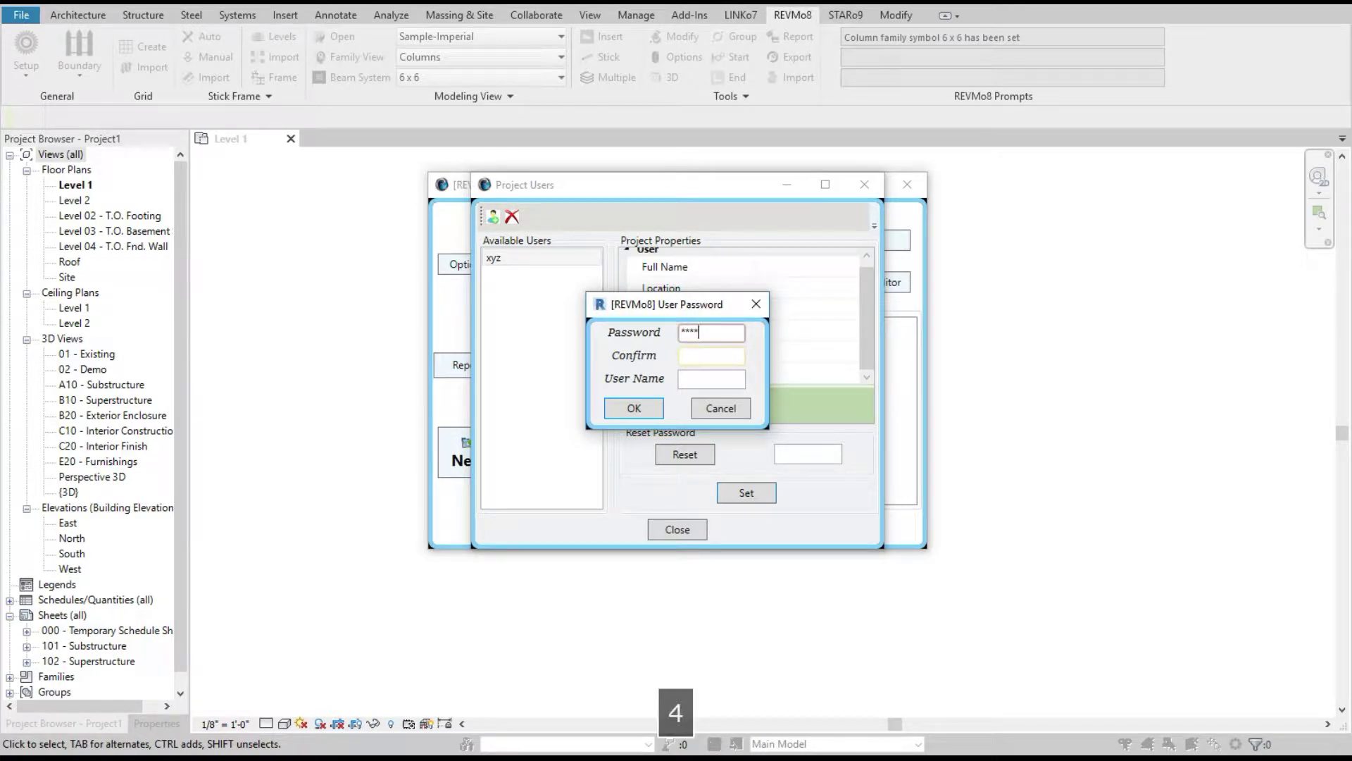
left_click(704, 354)
type("12")
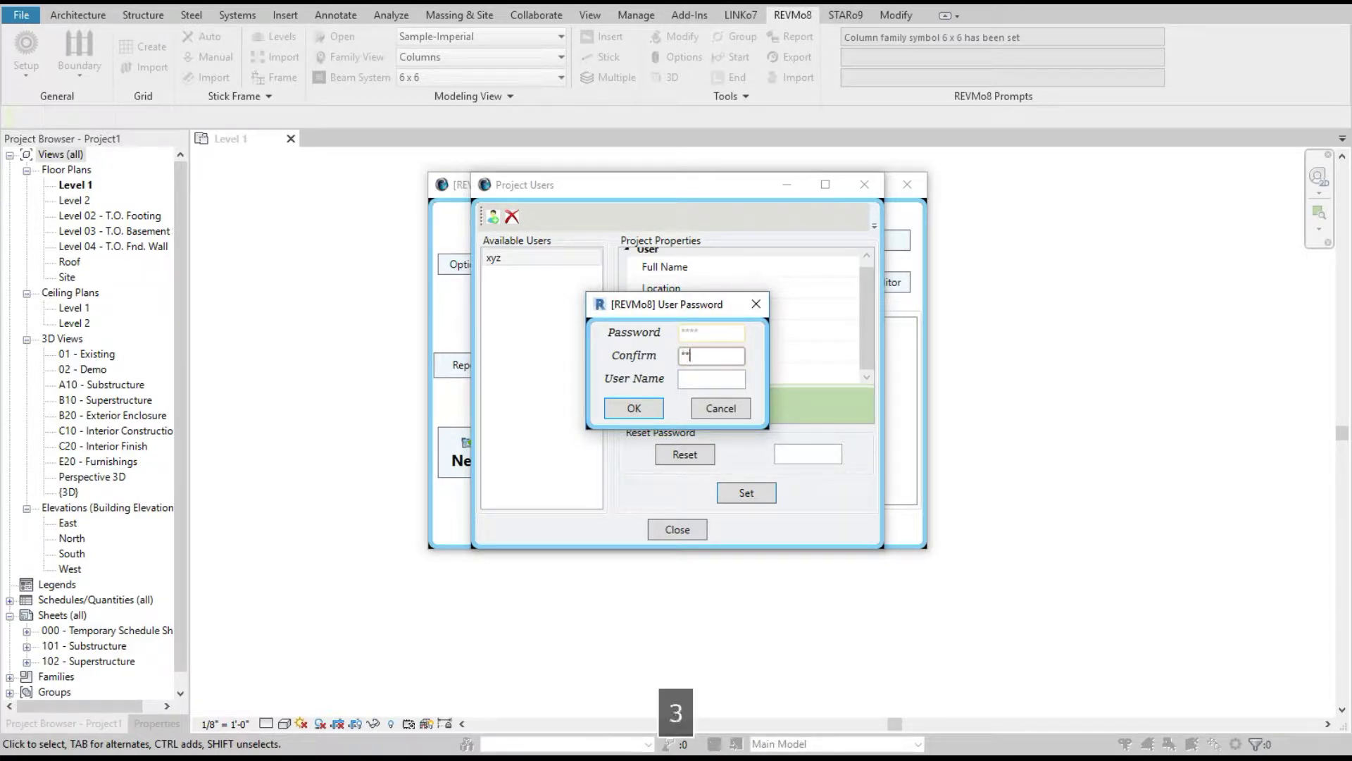
left_click(701, 379)
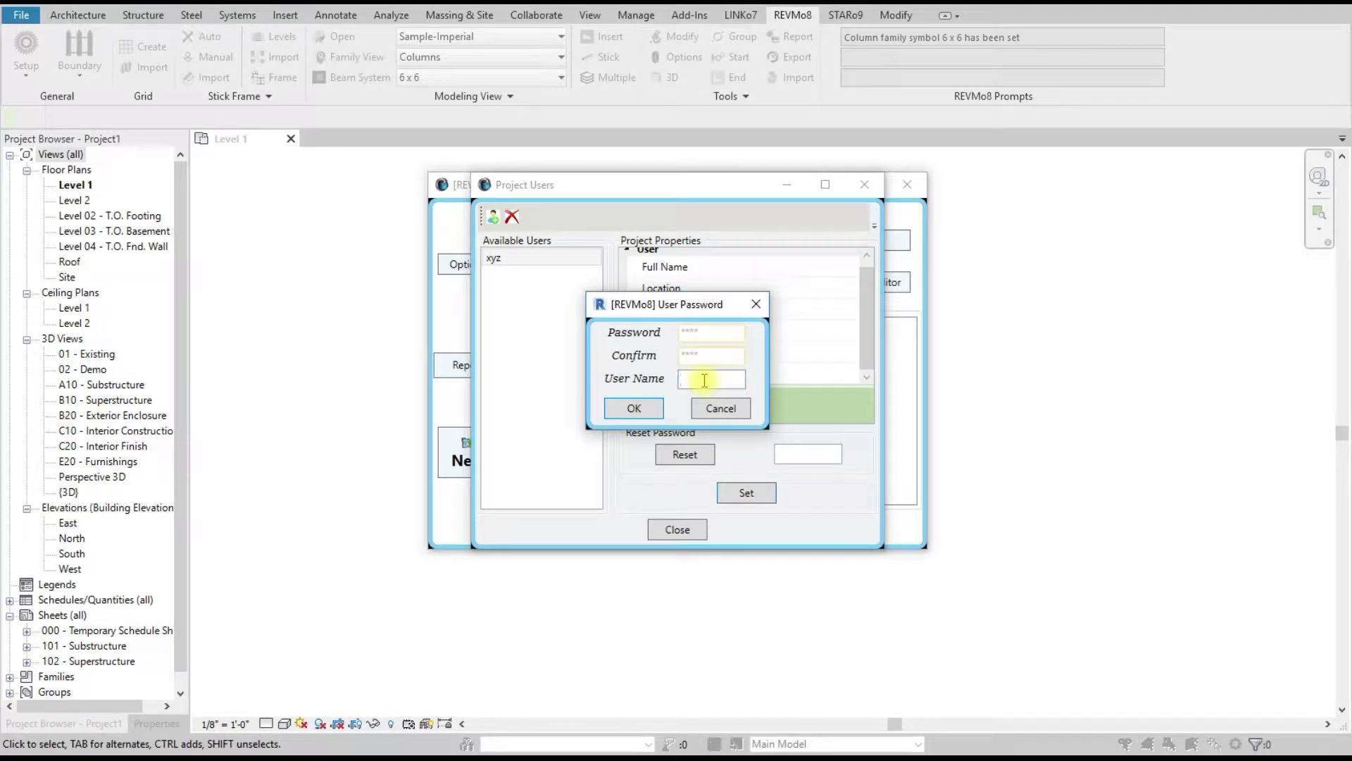
type("abc")
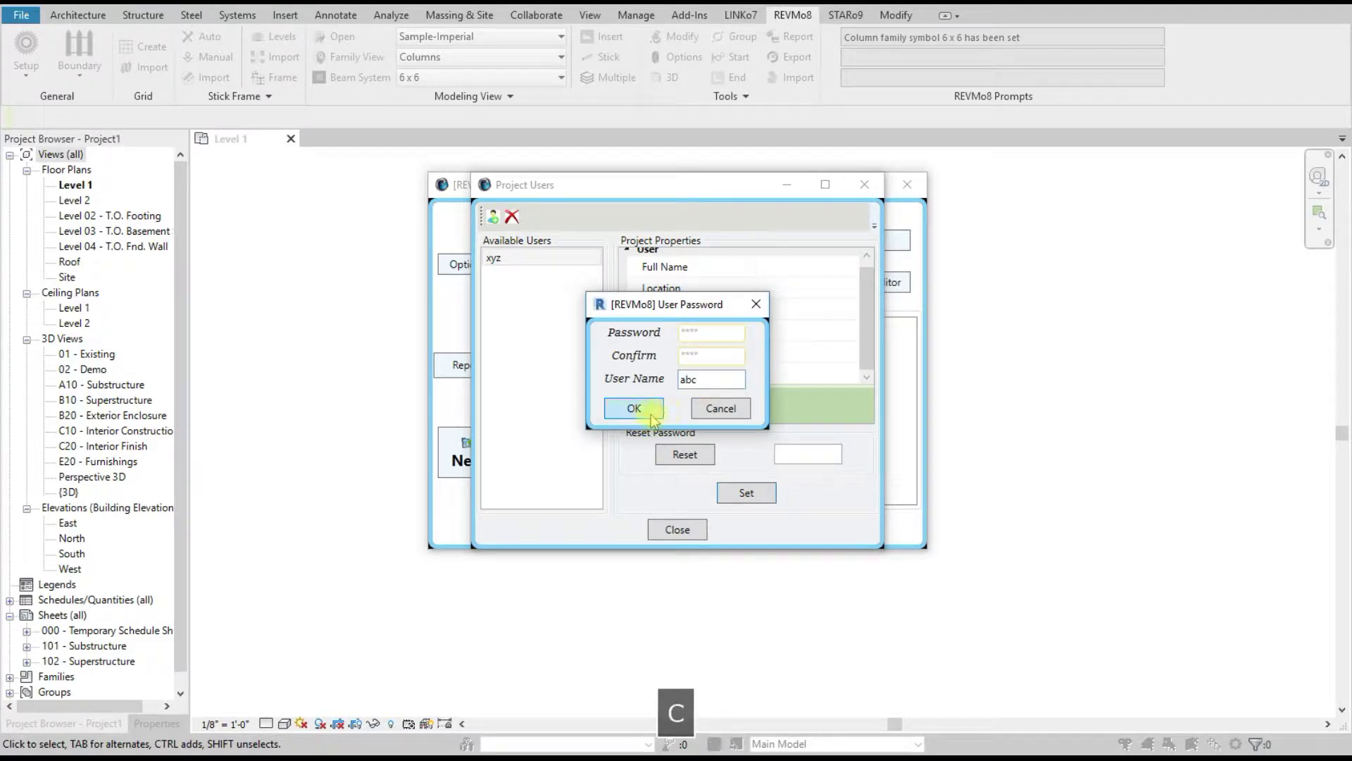
left_click(634, 408)
Step: Browse the user property rows, then select the first user and start editing its Full Name
left_click(778, 267)
left_click(780, 287)
left_click(779, 310)
left_click(783, 330)
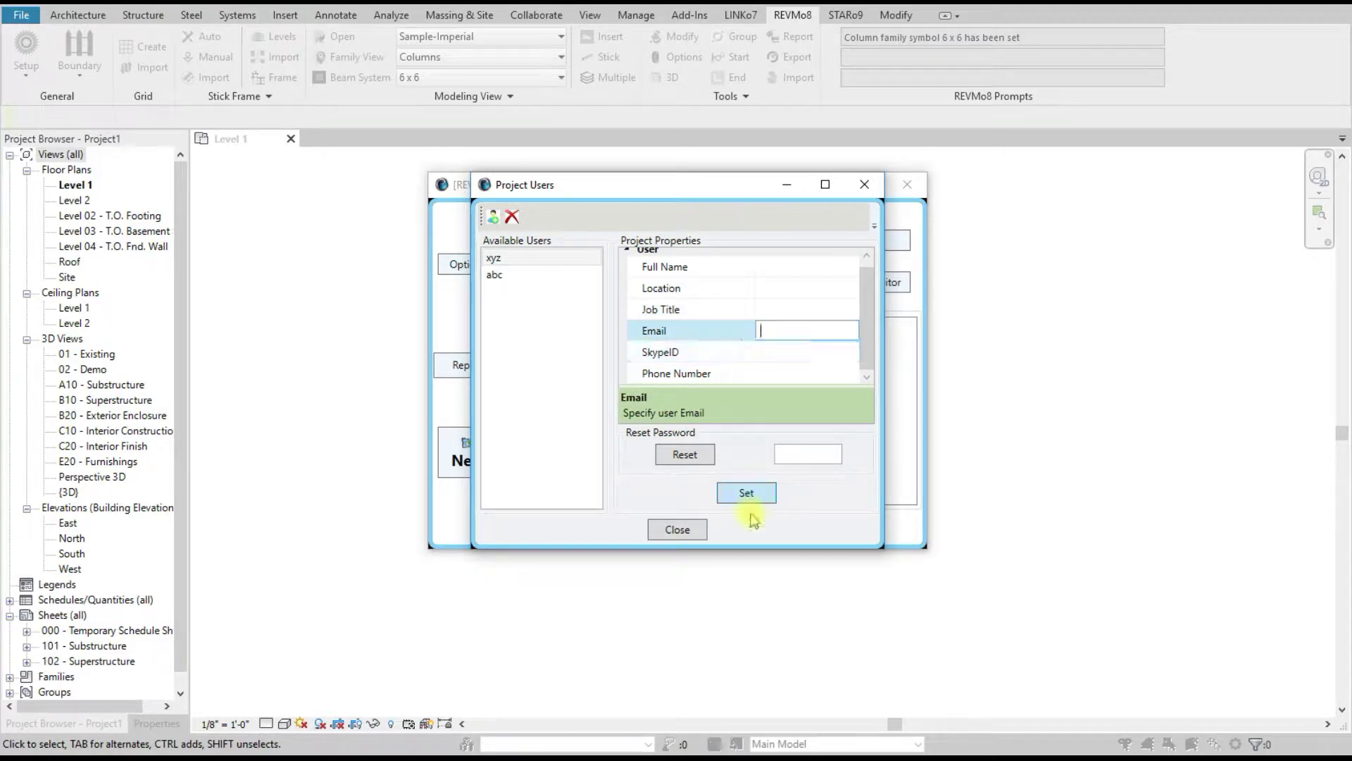
left_click(784, 266)
left_click(785, 289)
left_click(782, 267)
left_click(539, 260)
left_click(773, 265)
left_click(773, 265)
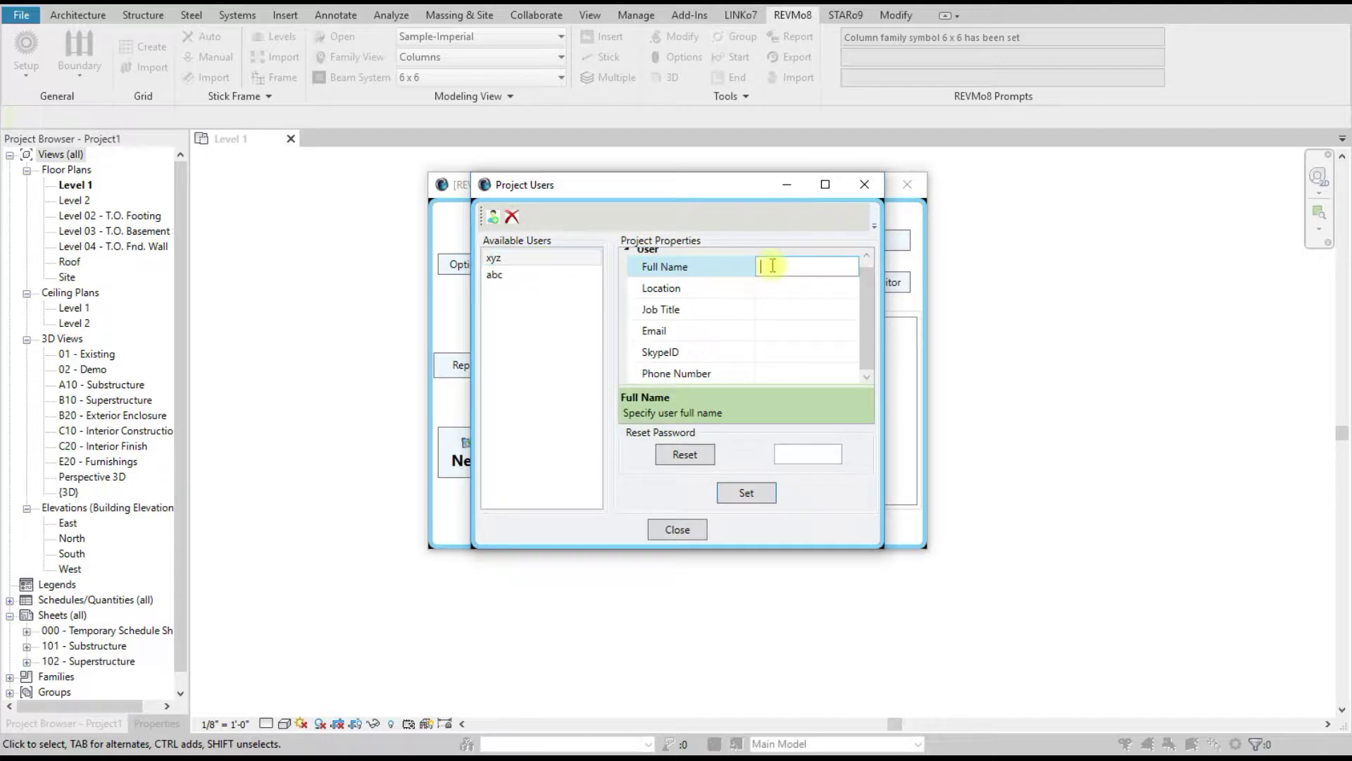
Step: Enter and save a full name for each of the two project users
type("alex")
left_click(747, 493)
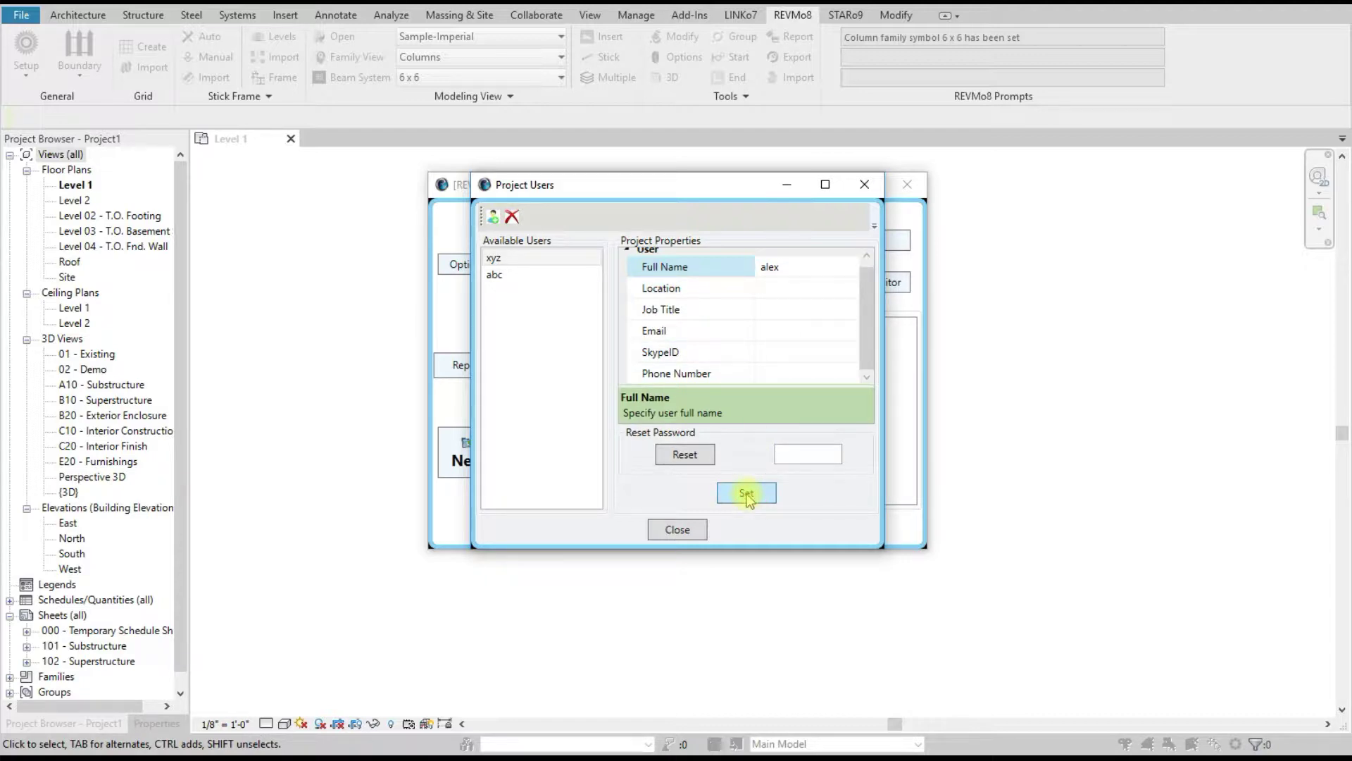
left_click(519, 259)
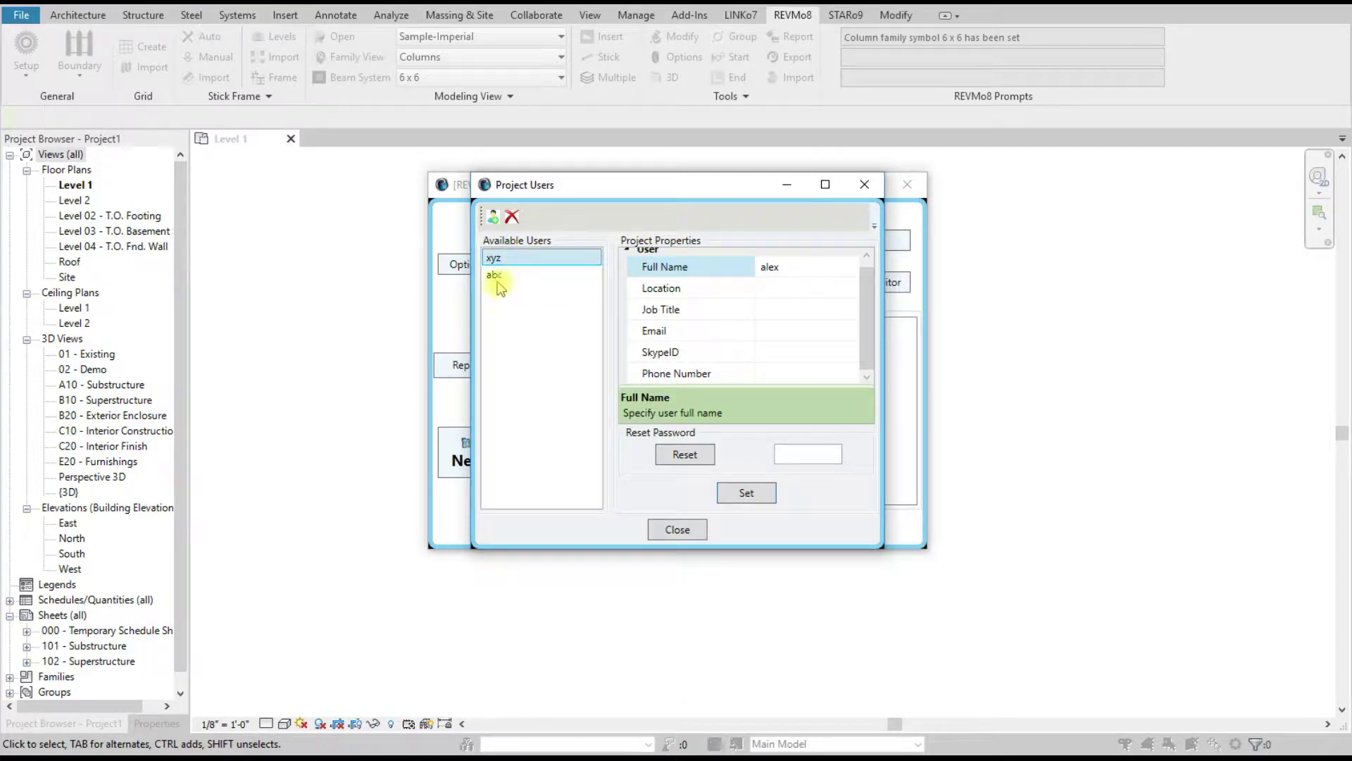
left_click(496, 276)
left_click(797, 291)
left_click(792, 275)
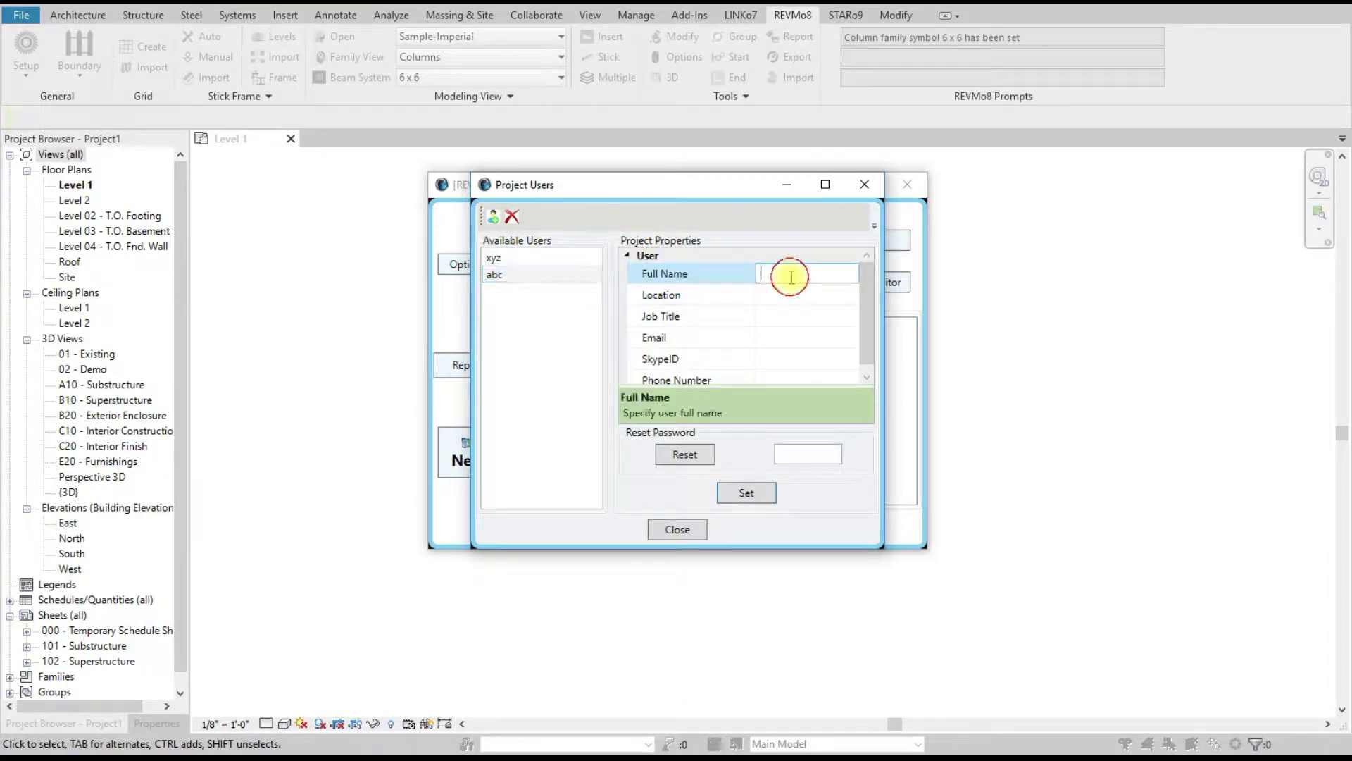
type("john")
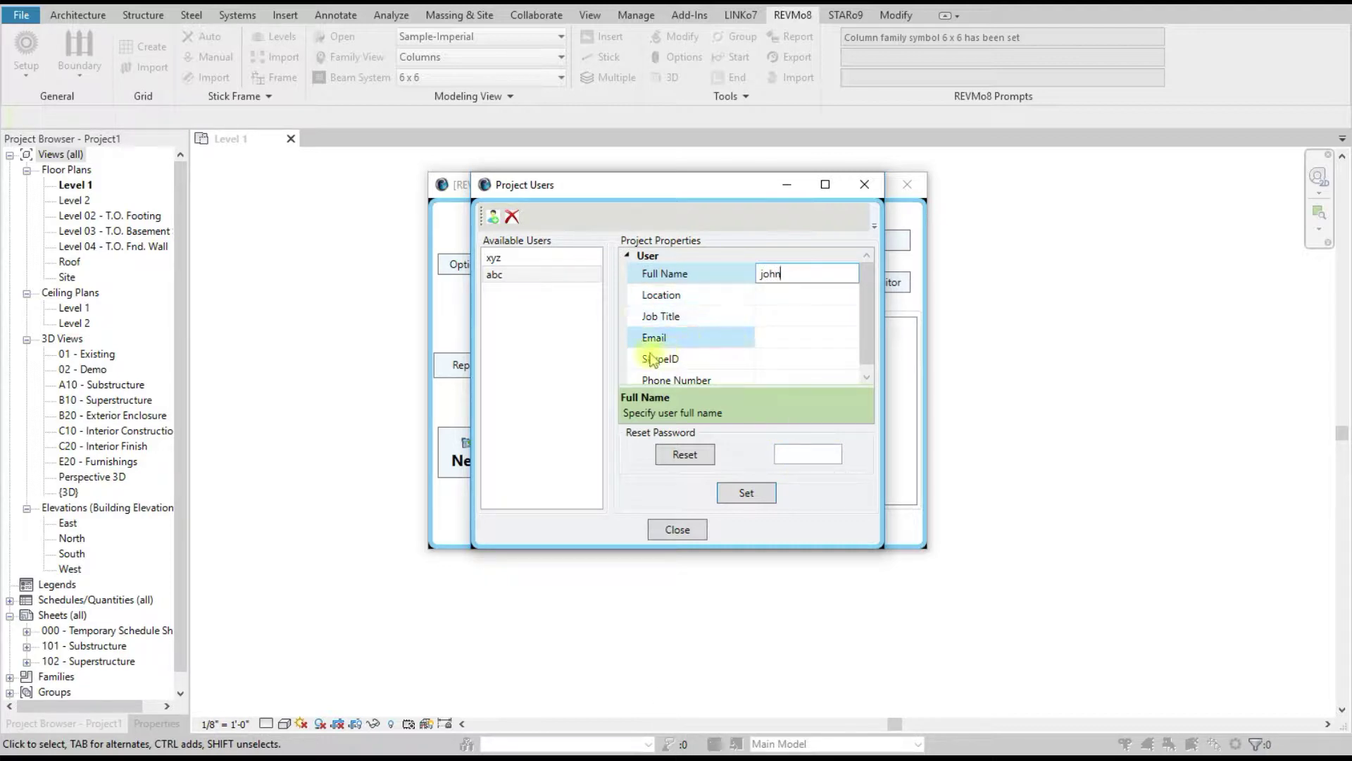
left_click(746, 495)
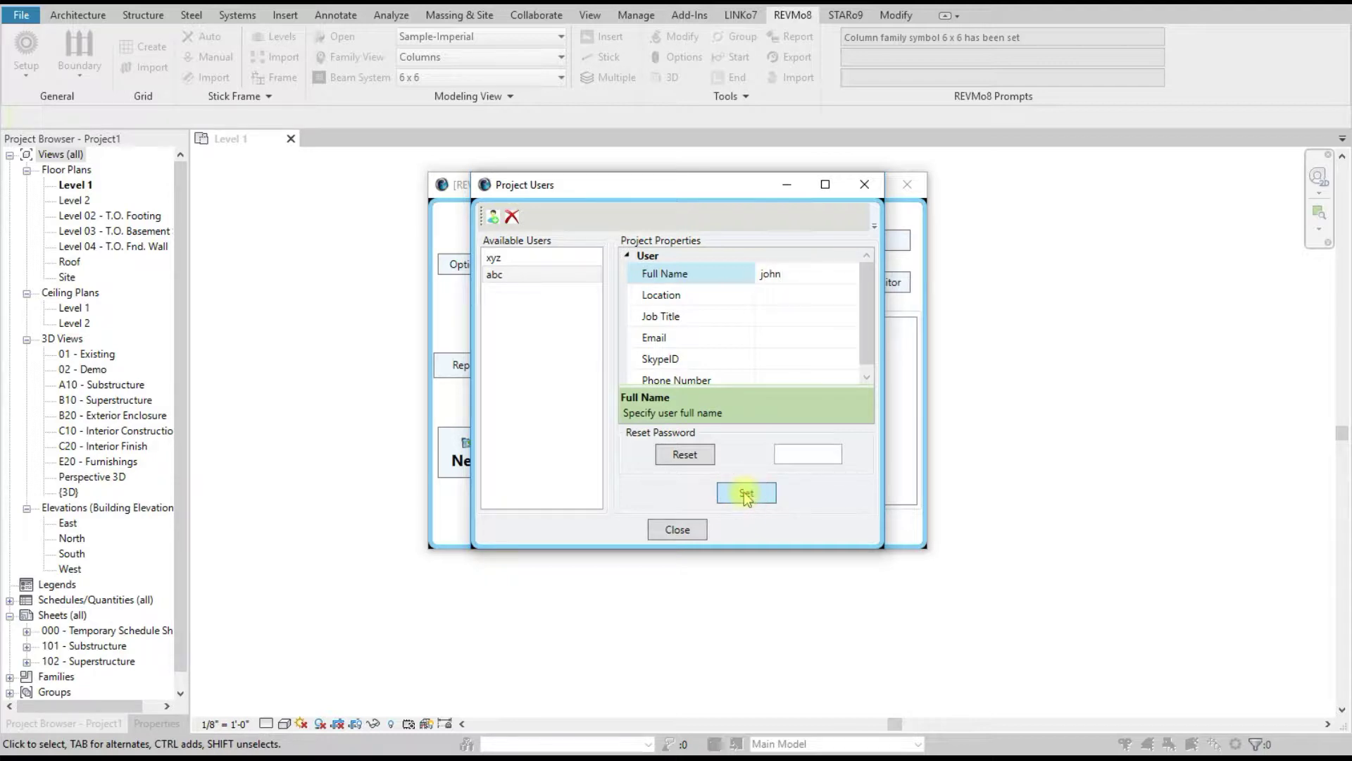
Step: Select user xyz, focus its Reset Password field, then close the Project Users list
left_click(684, 456)
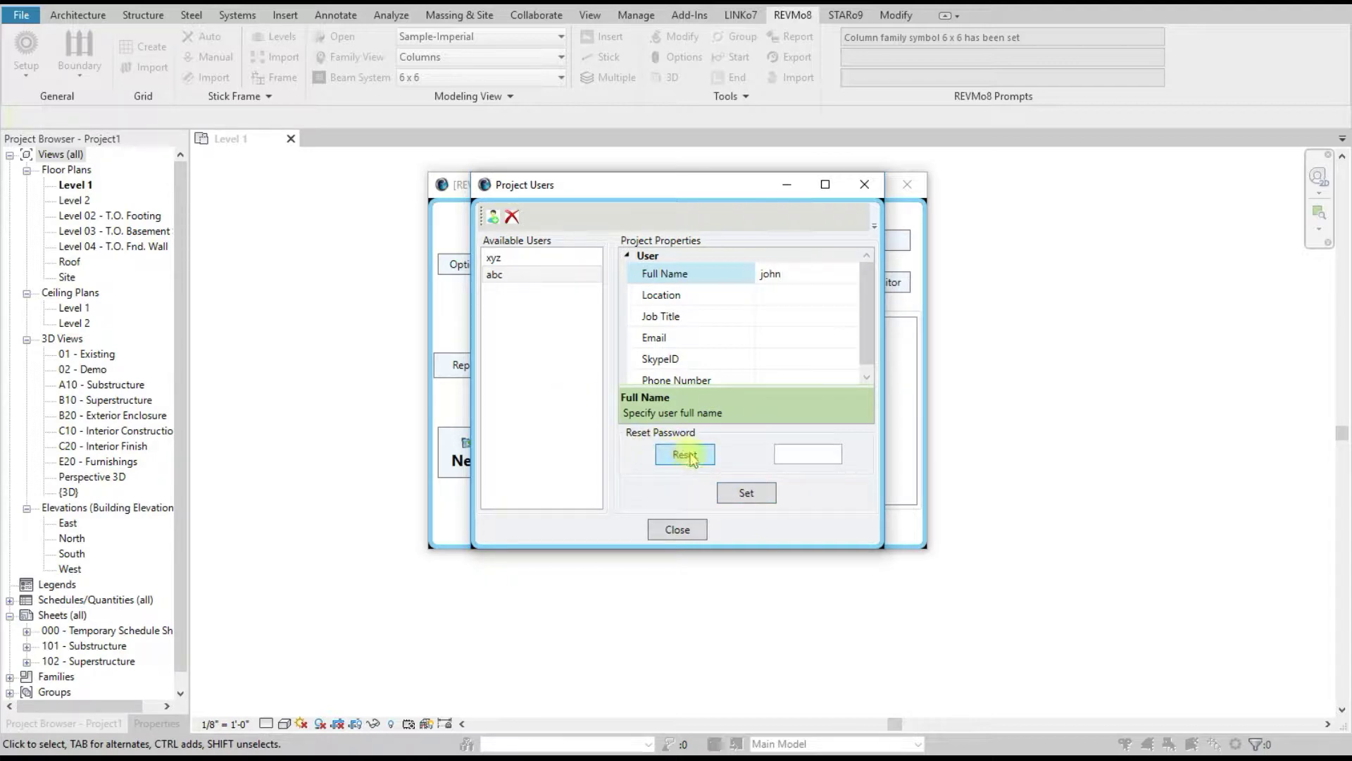
left_click(493, 258)
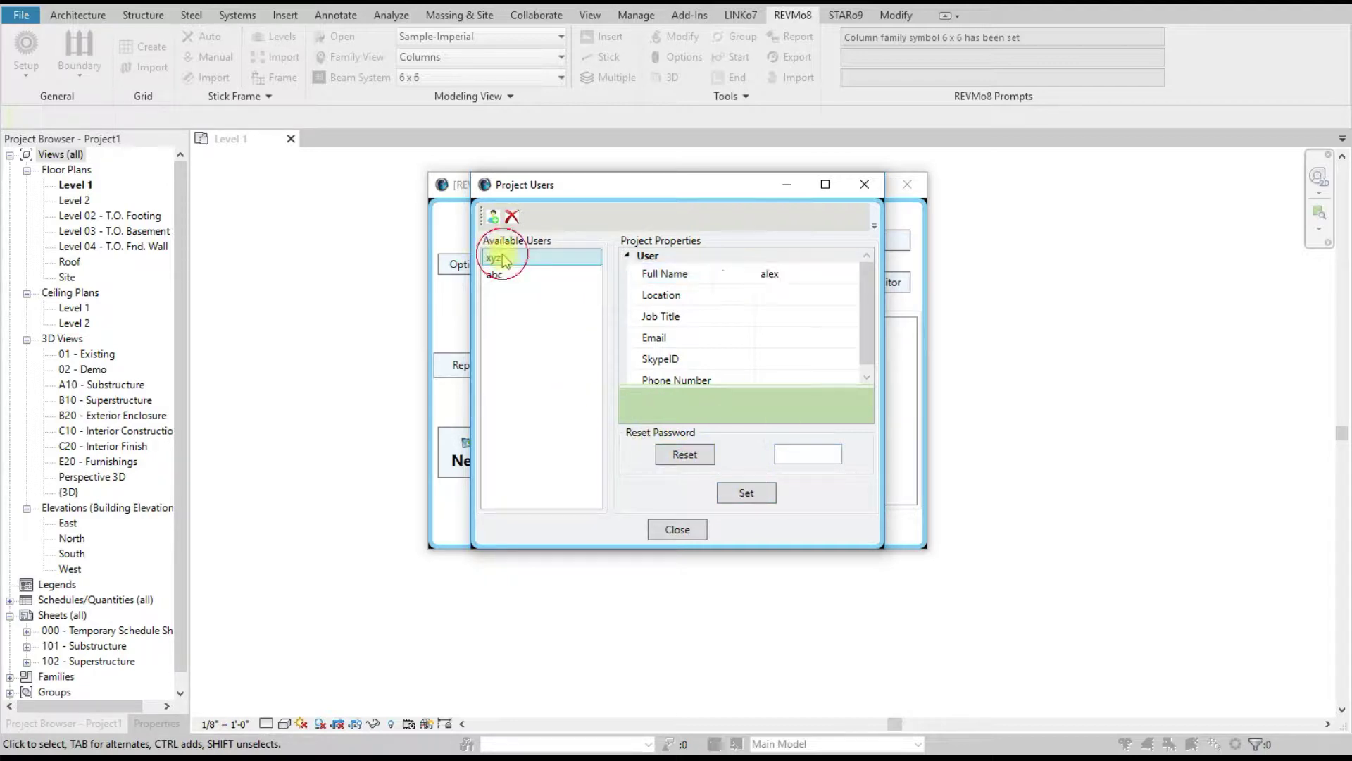
left_click(792, 448)
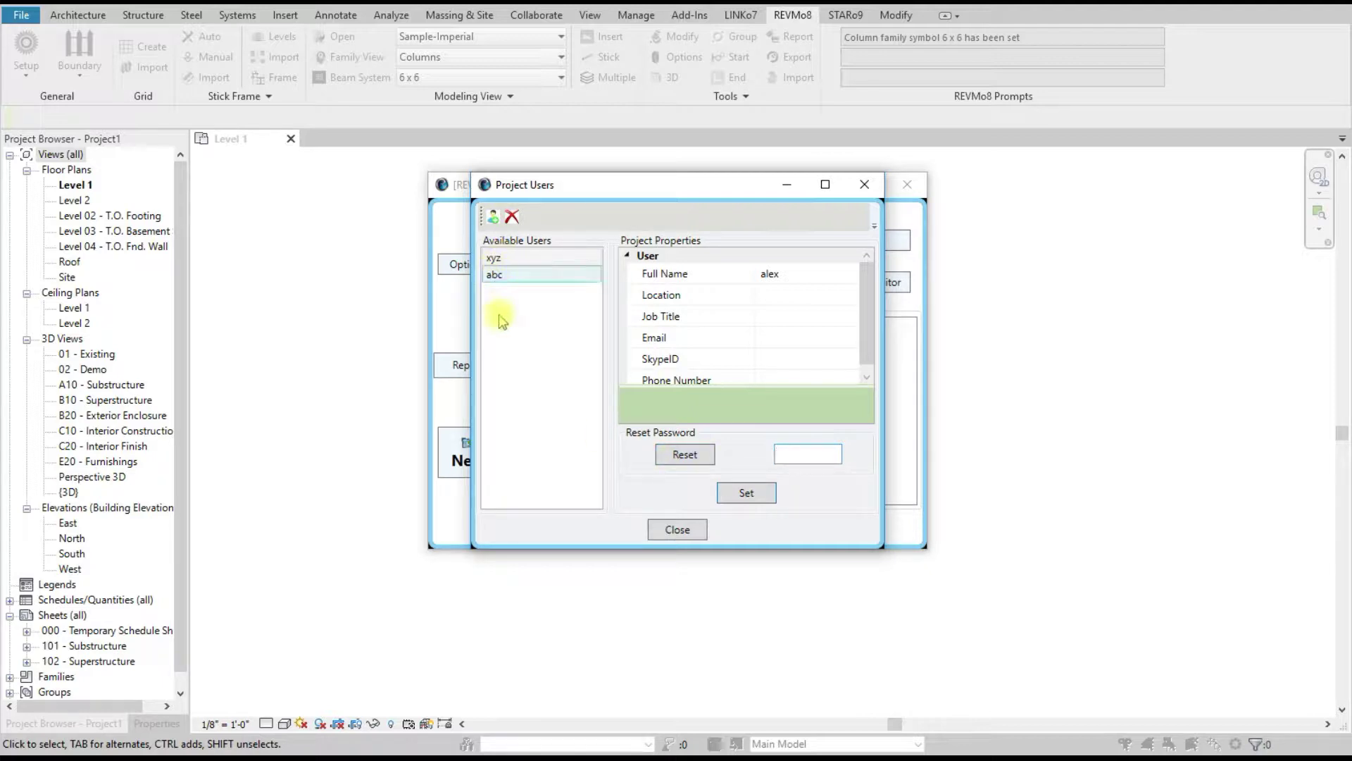
left_click(673, 530)
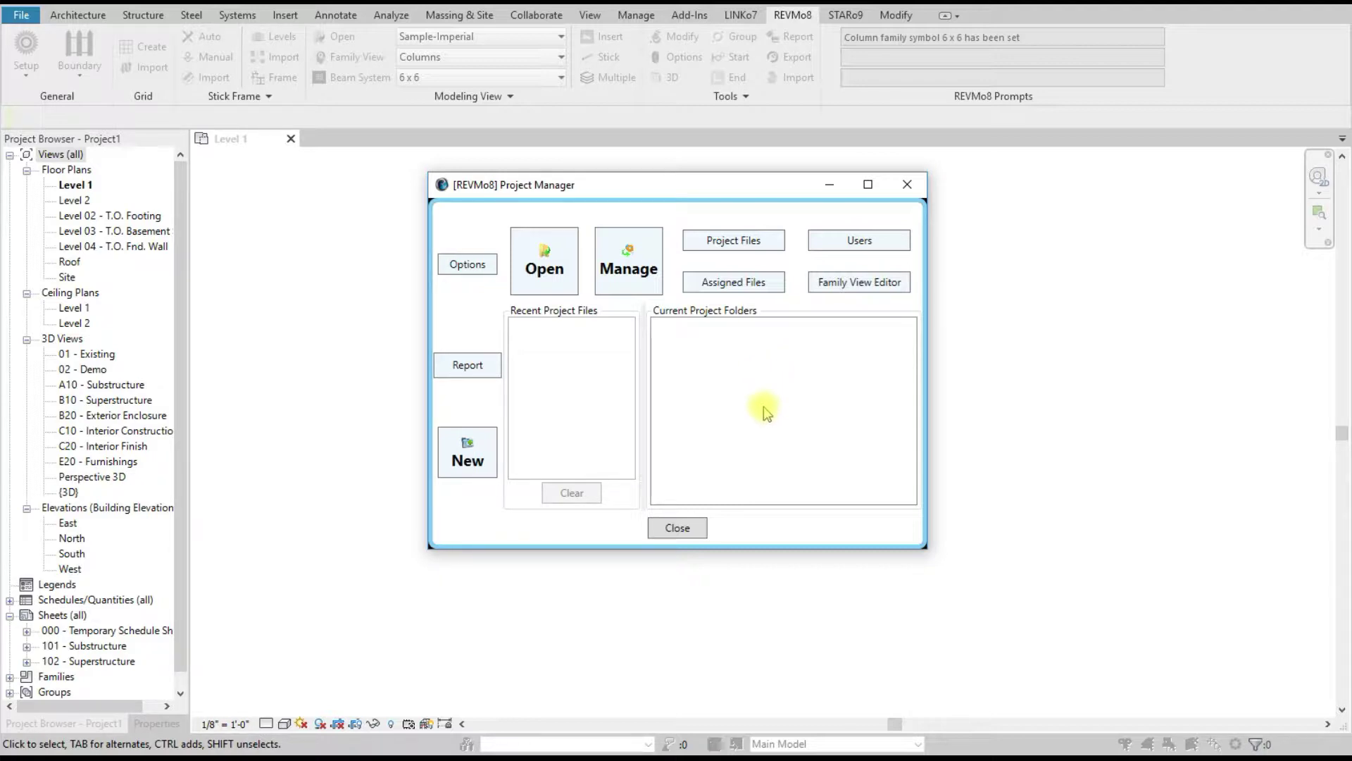
Step: In the enlarged Assigned Files dialog, assign PropertyLines.rvt to user xyz
left_click(717, 282)
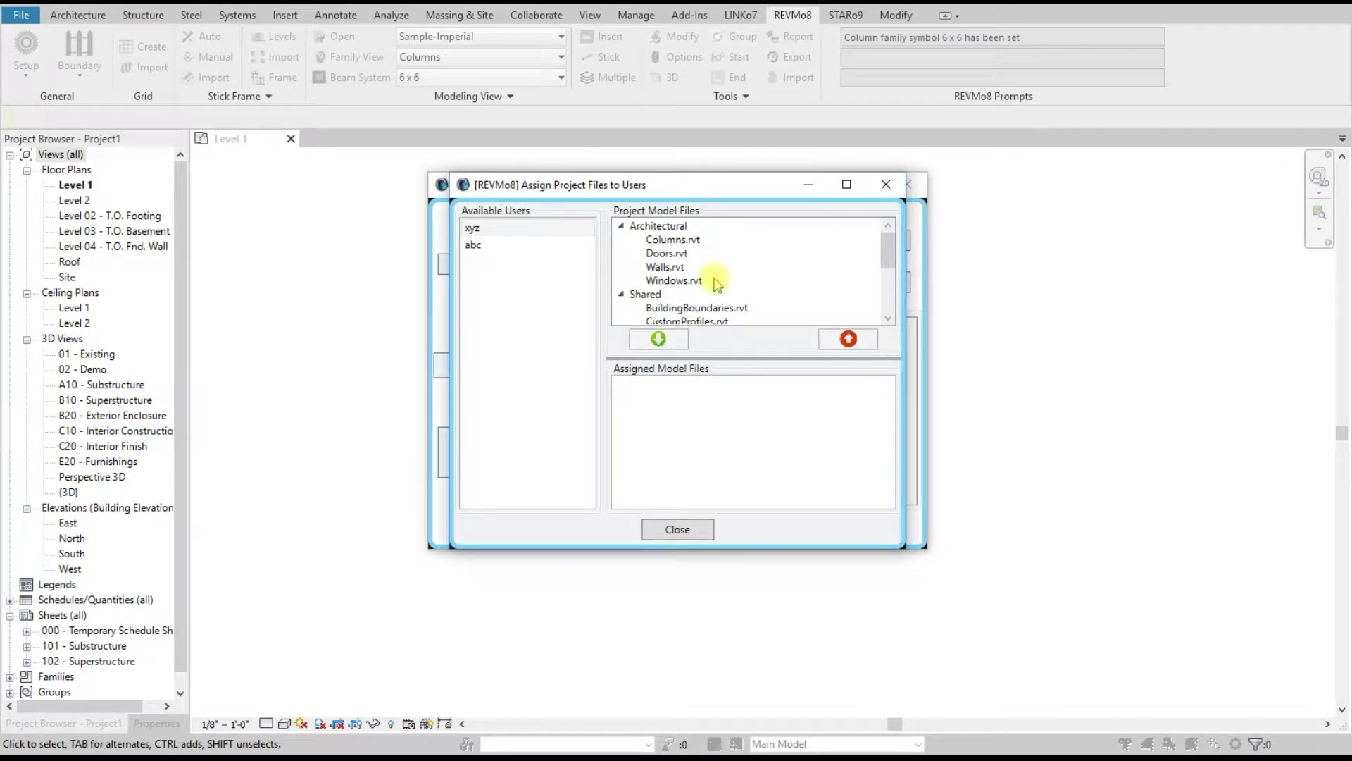
left_click(484, 247)
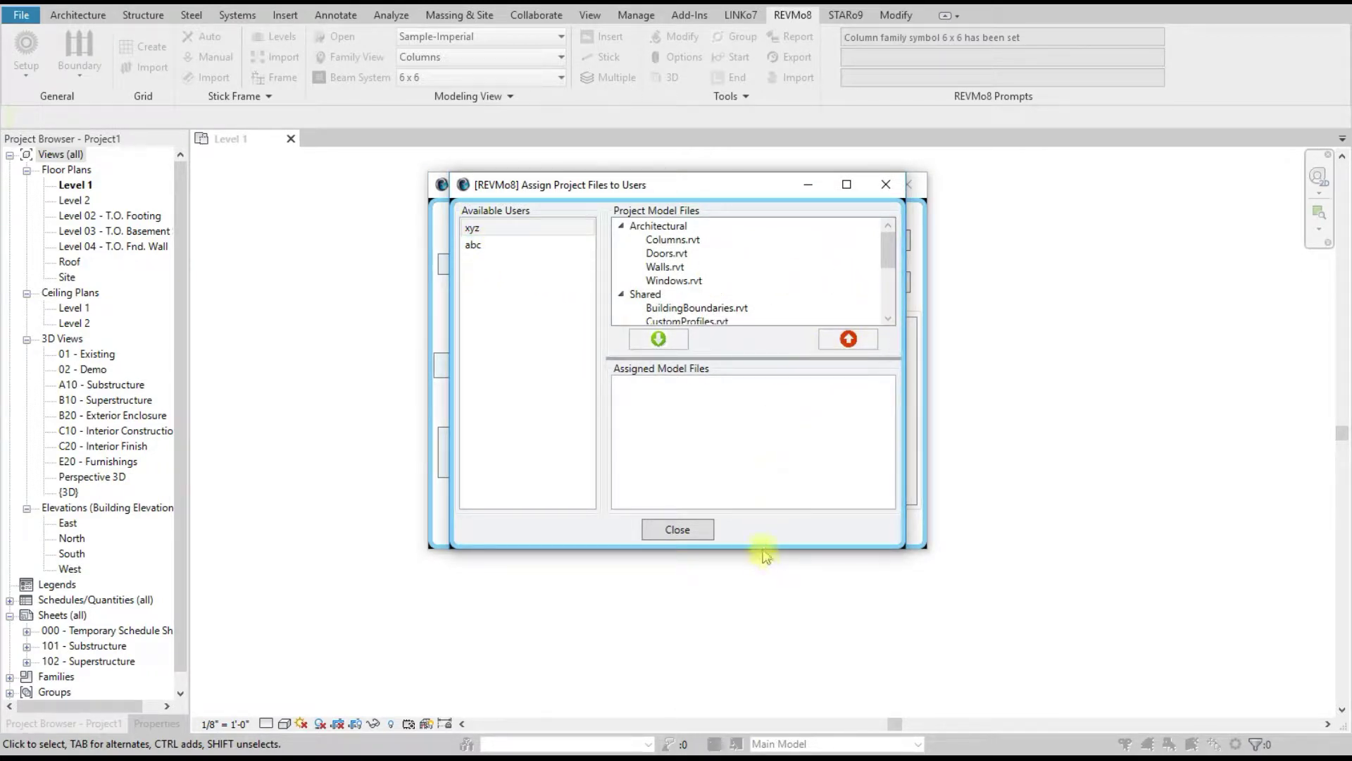
left_click_drag(764, 548, 770, 708)
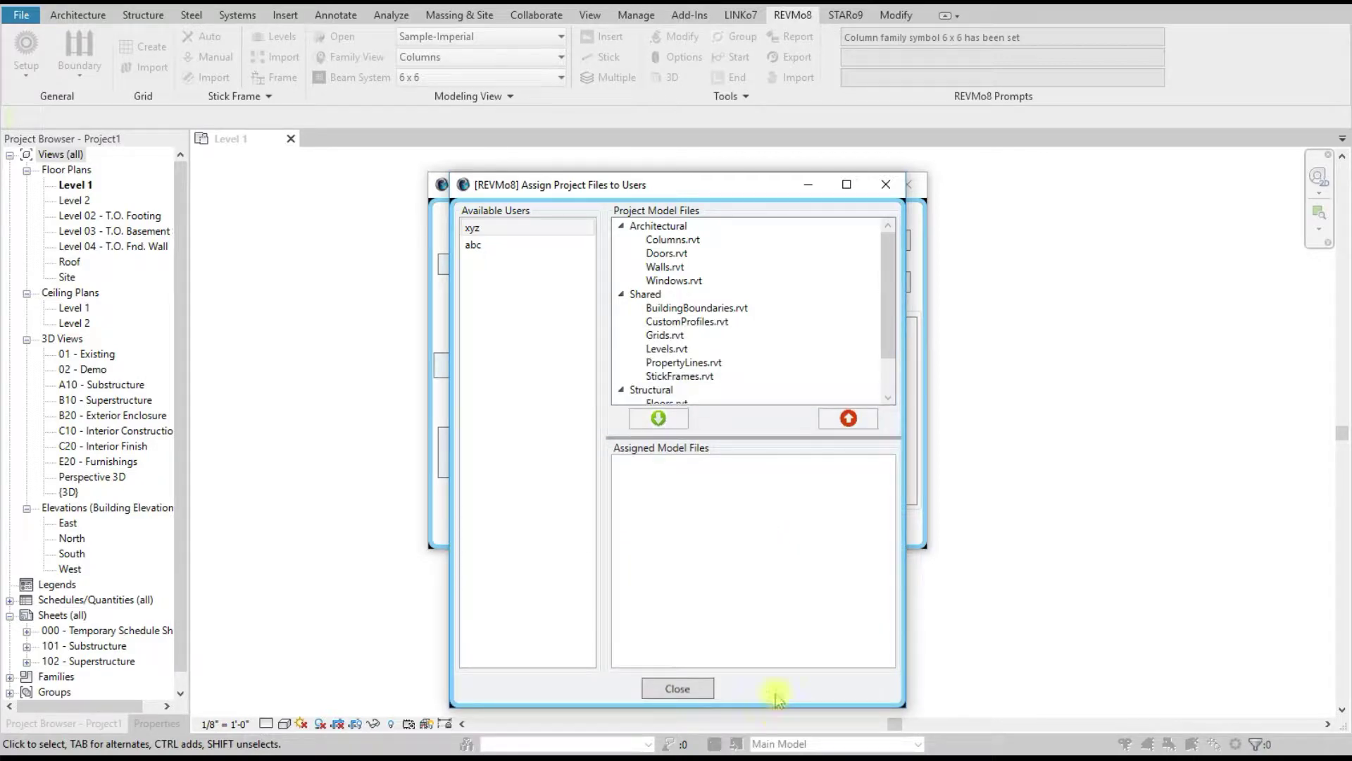
left_click(521, 230)
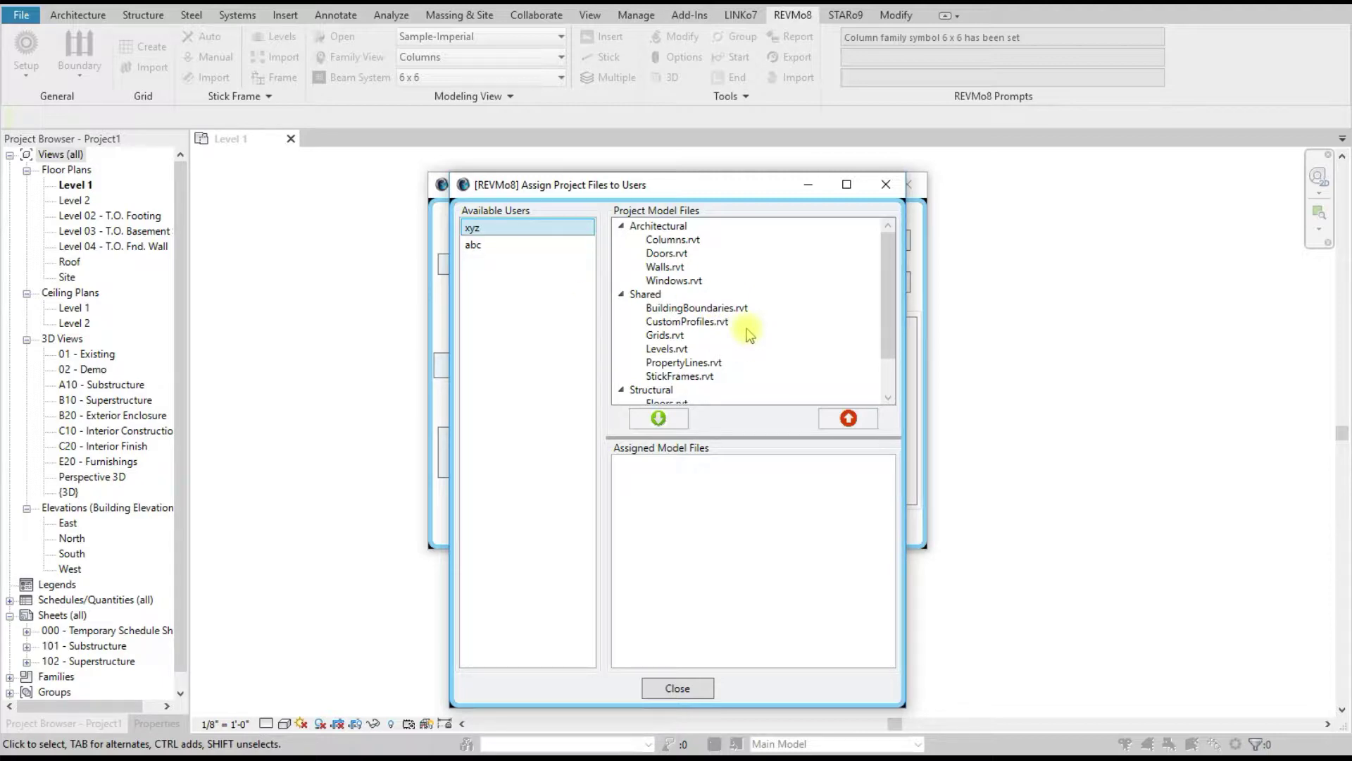
left_click(716, 324)
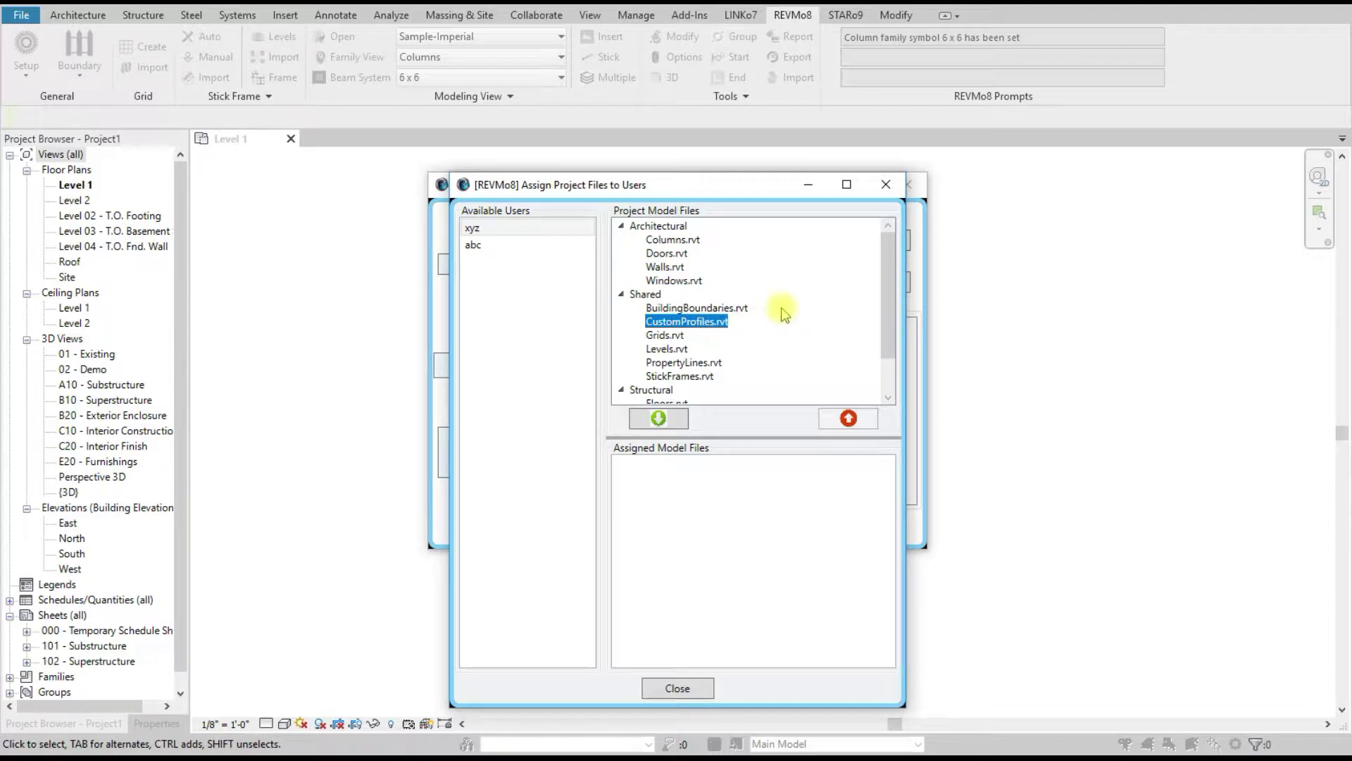
left_click(706, 363)
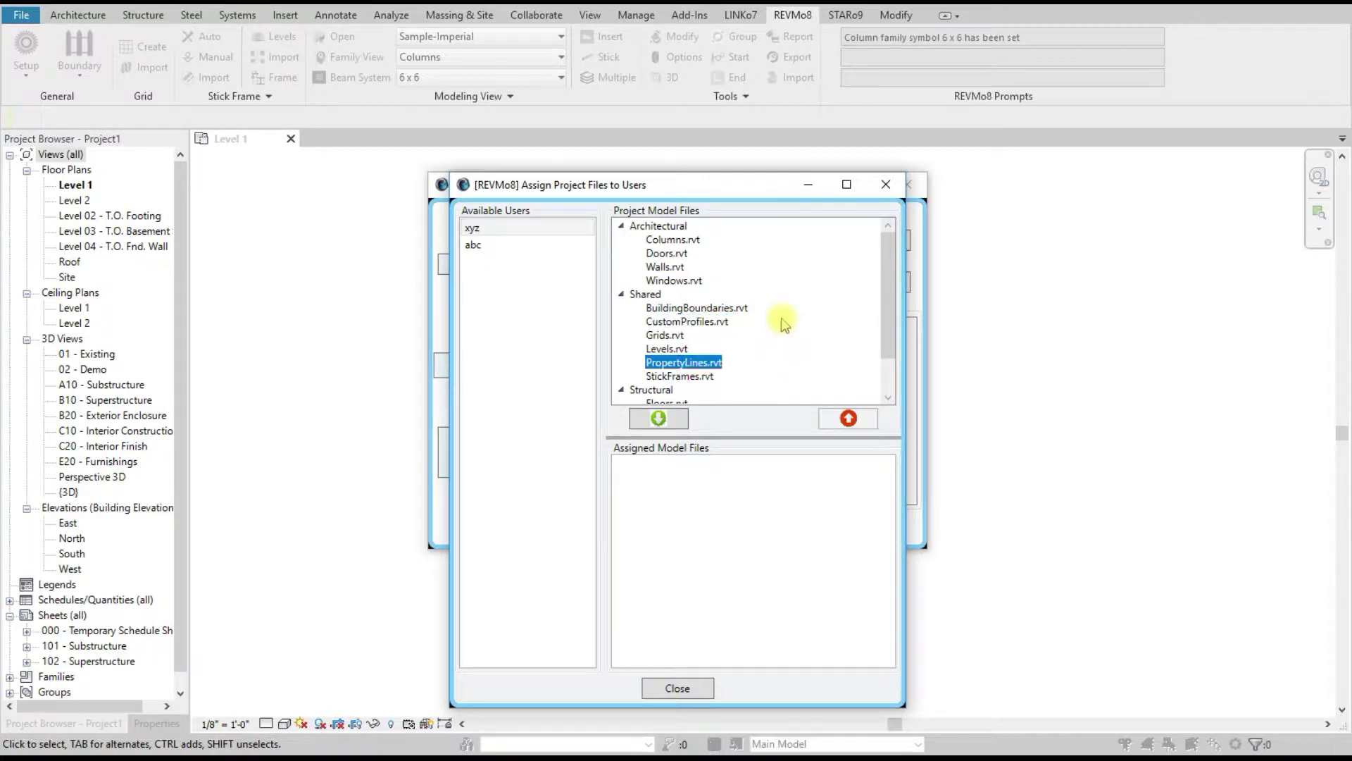
left_click(659, 418)
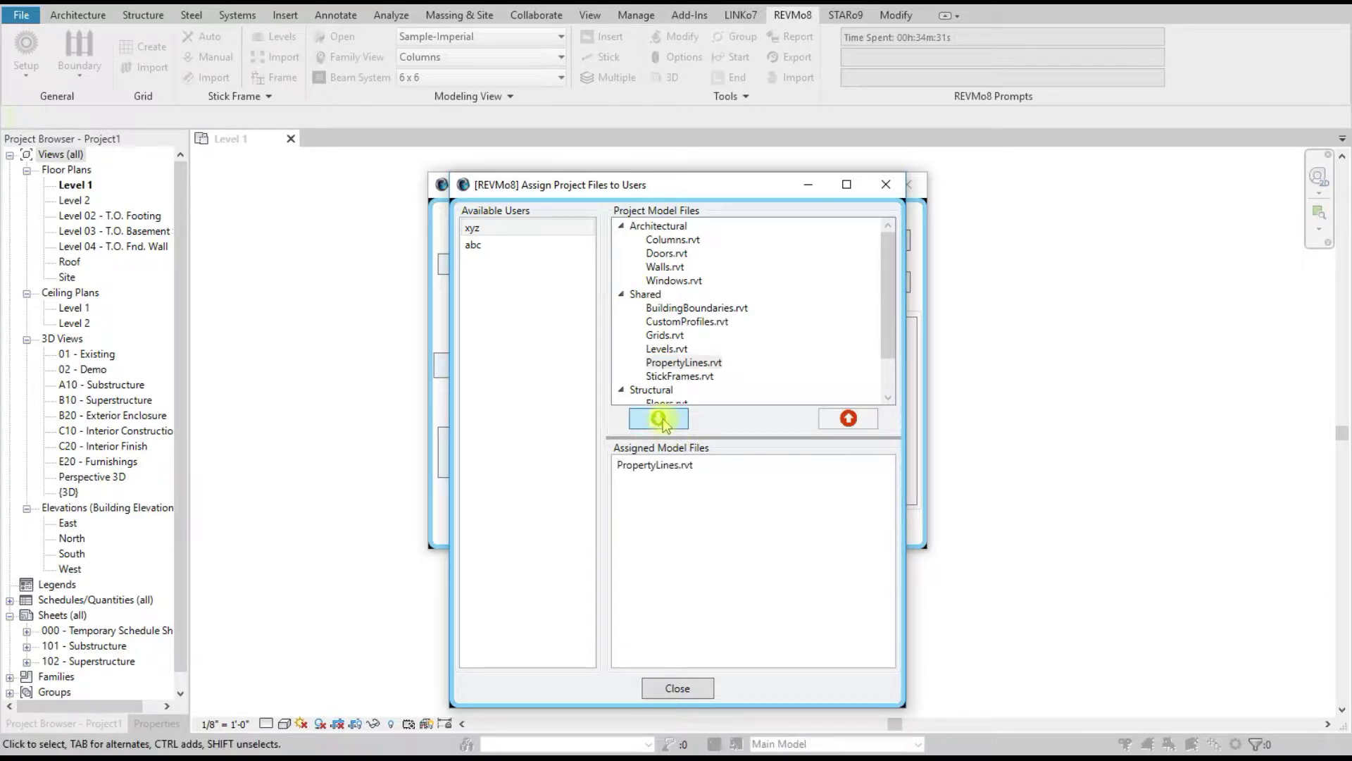
left_click(703, 465)
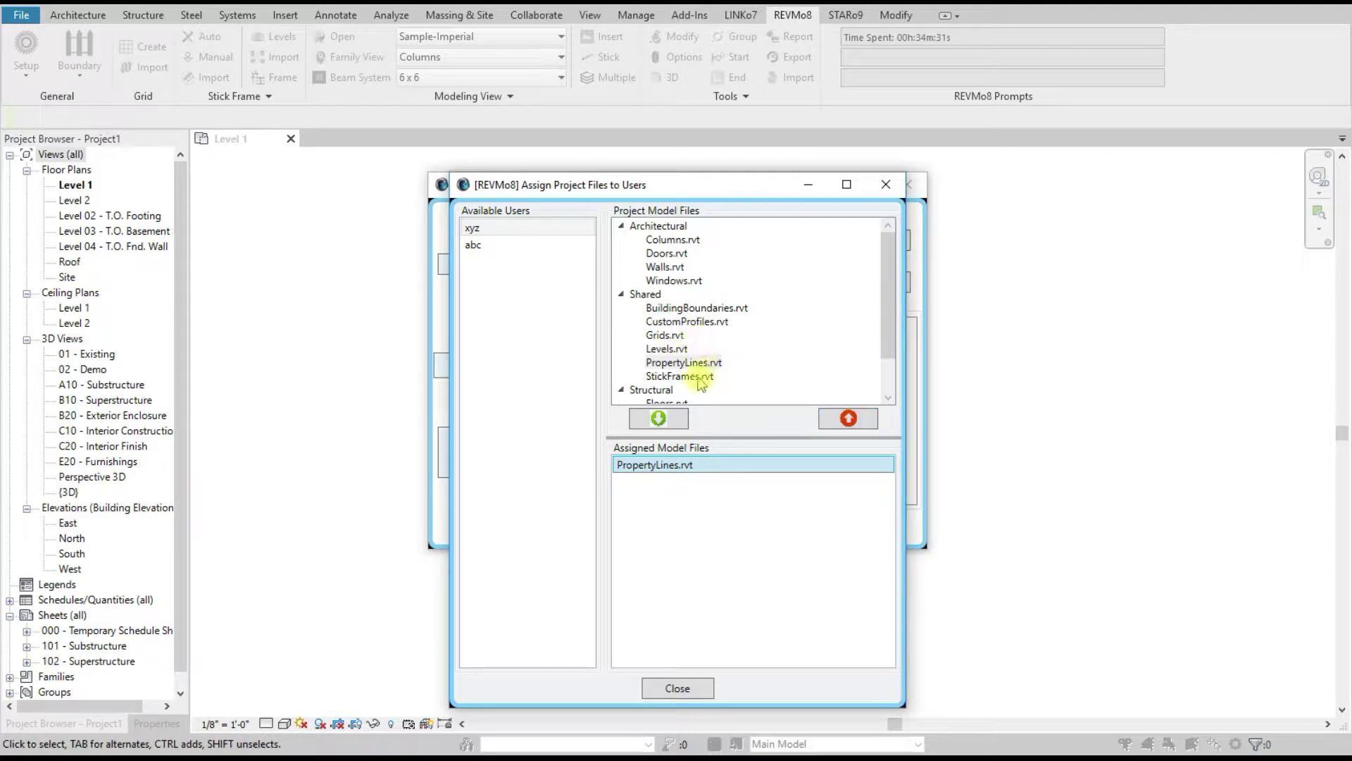
Step: Assign BuildingBoundaries.rvt to both user xyz and user abc
left_click(694, 308)
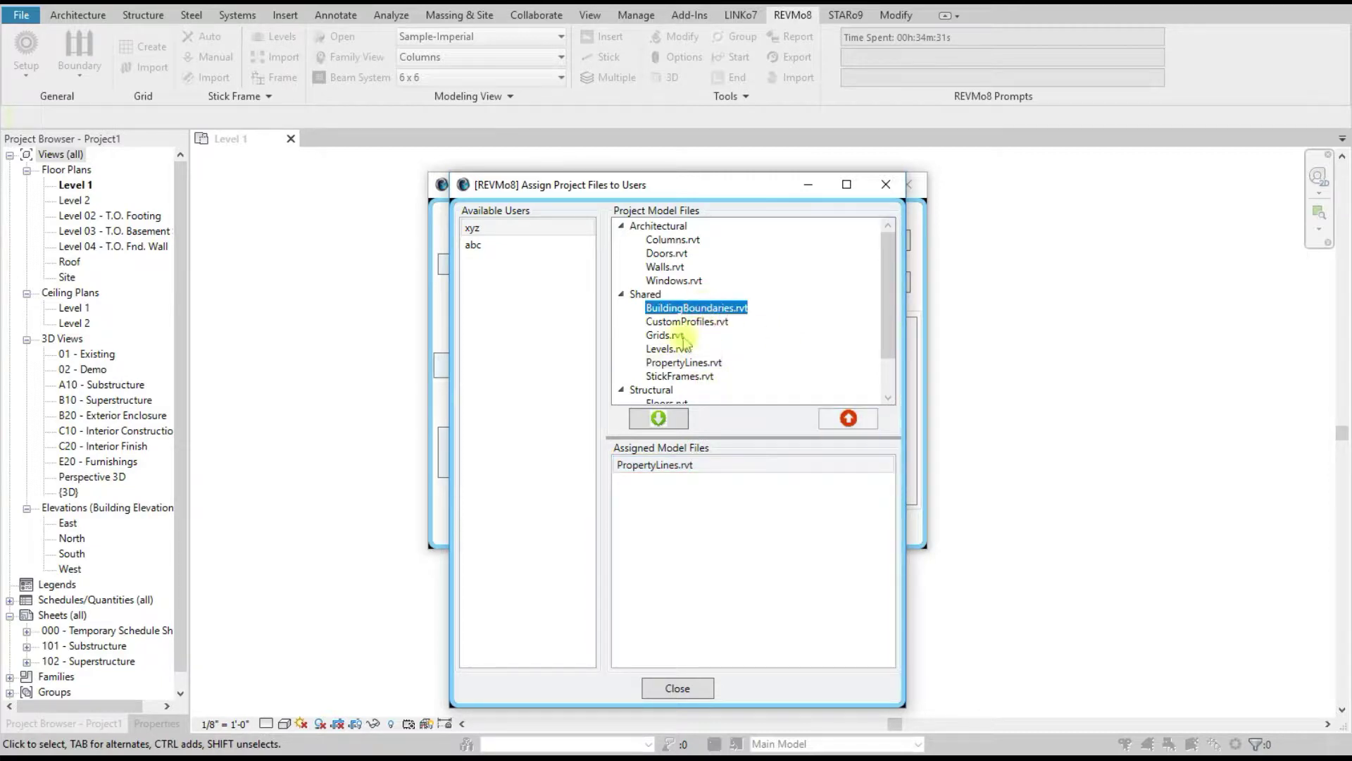
left_click(655, 417)
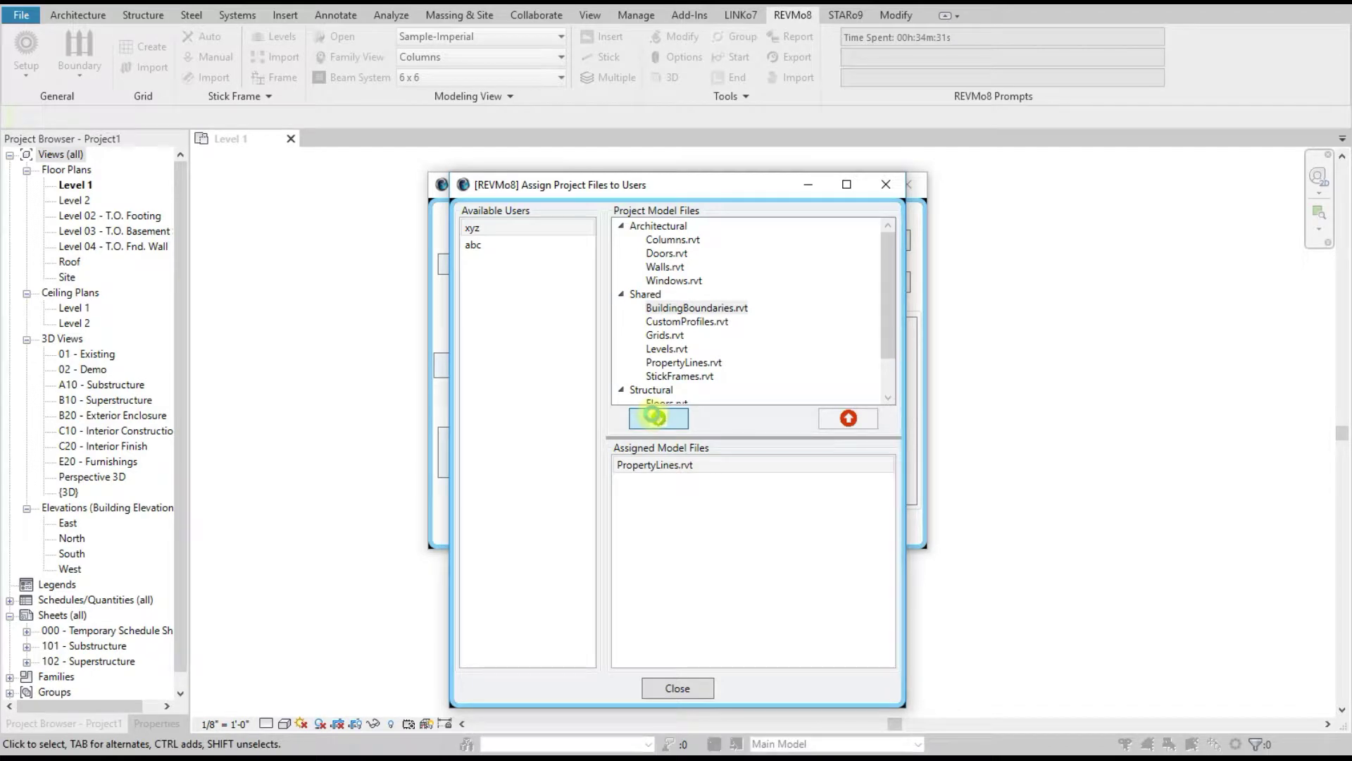
left_click(476, 247)
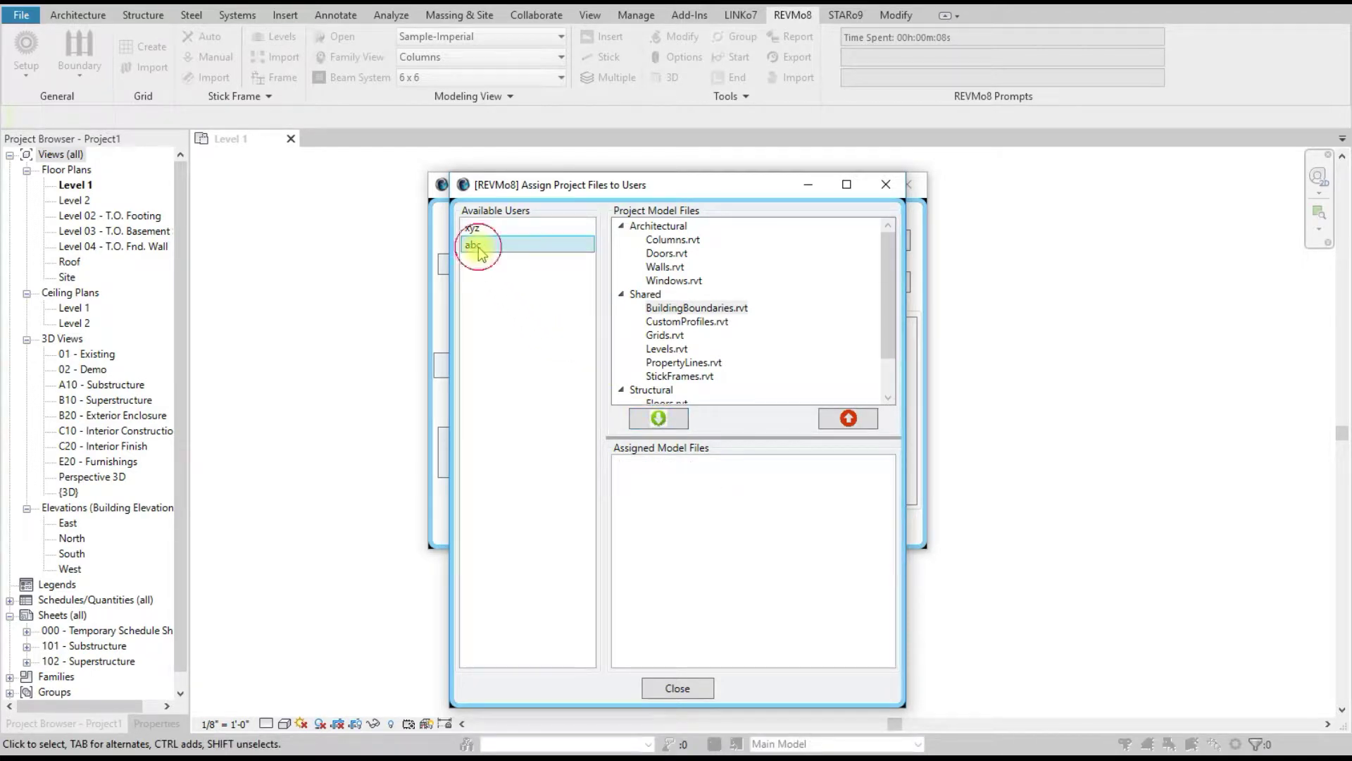
left_click(699, 312)
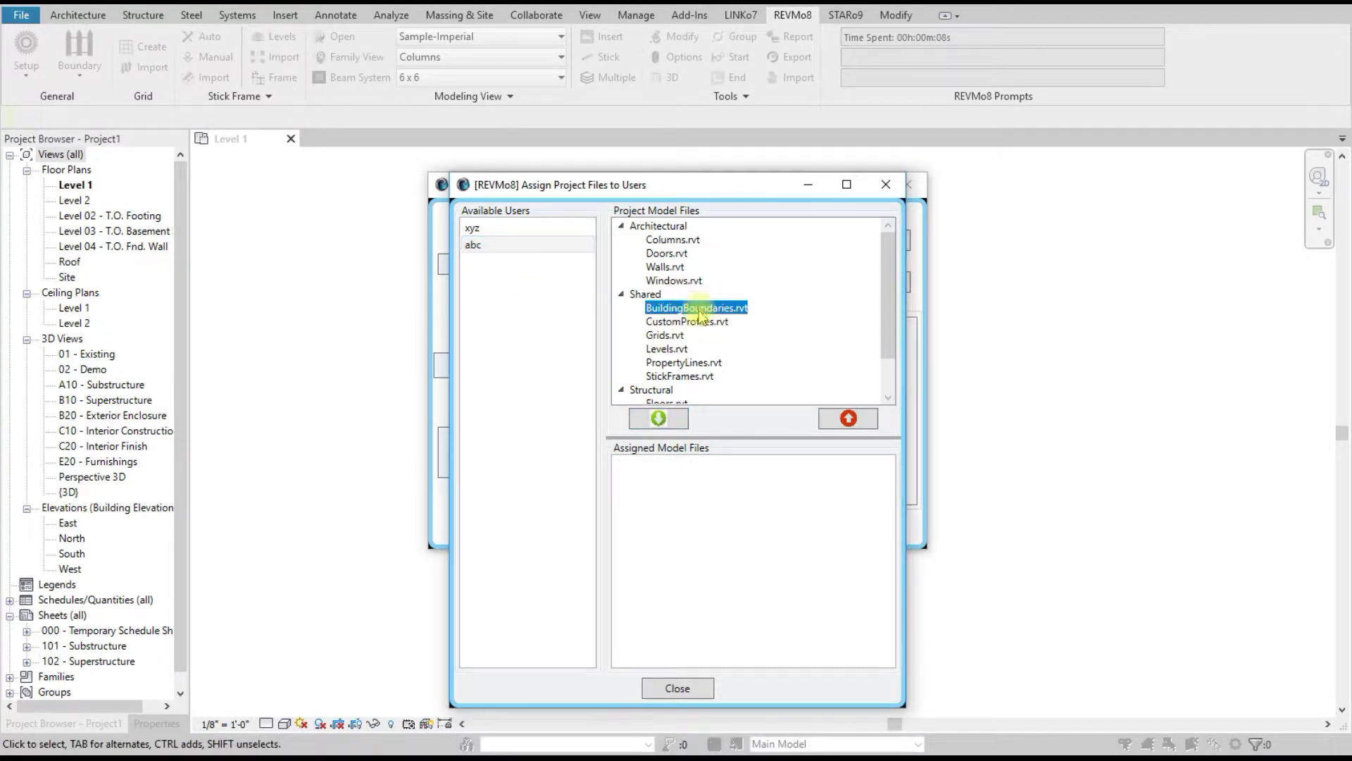
left_click(658, 419)
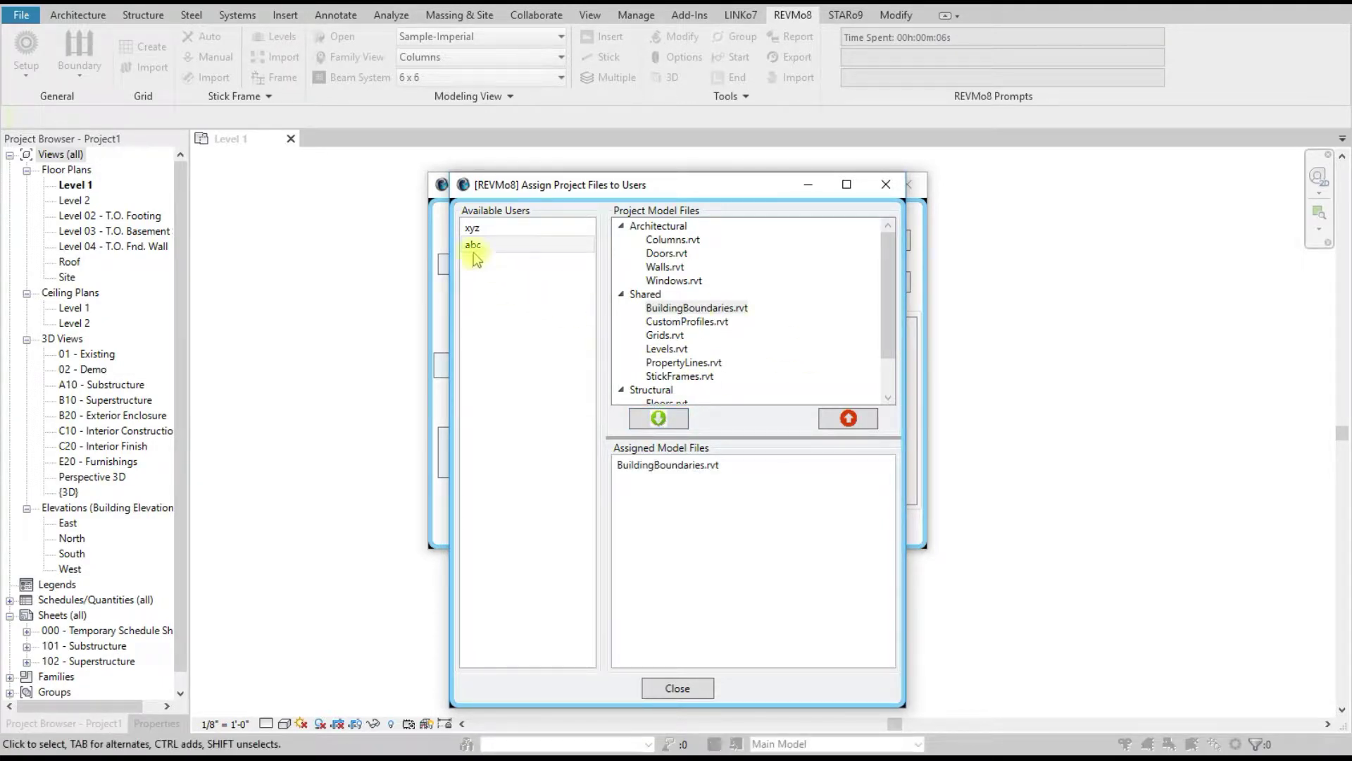
Step: Assign Structural Columns.rvt to user xyz and close the assignment dialog
left_click(473, 228)
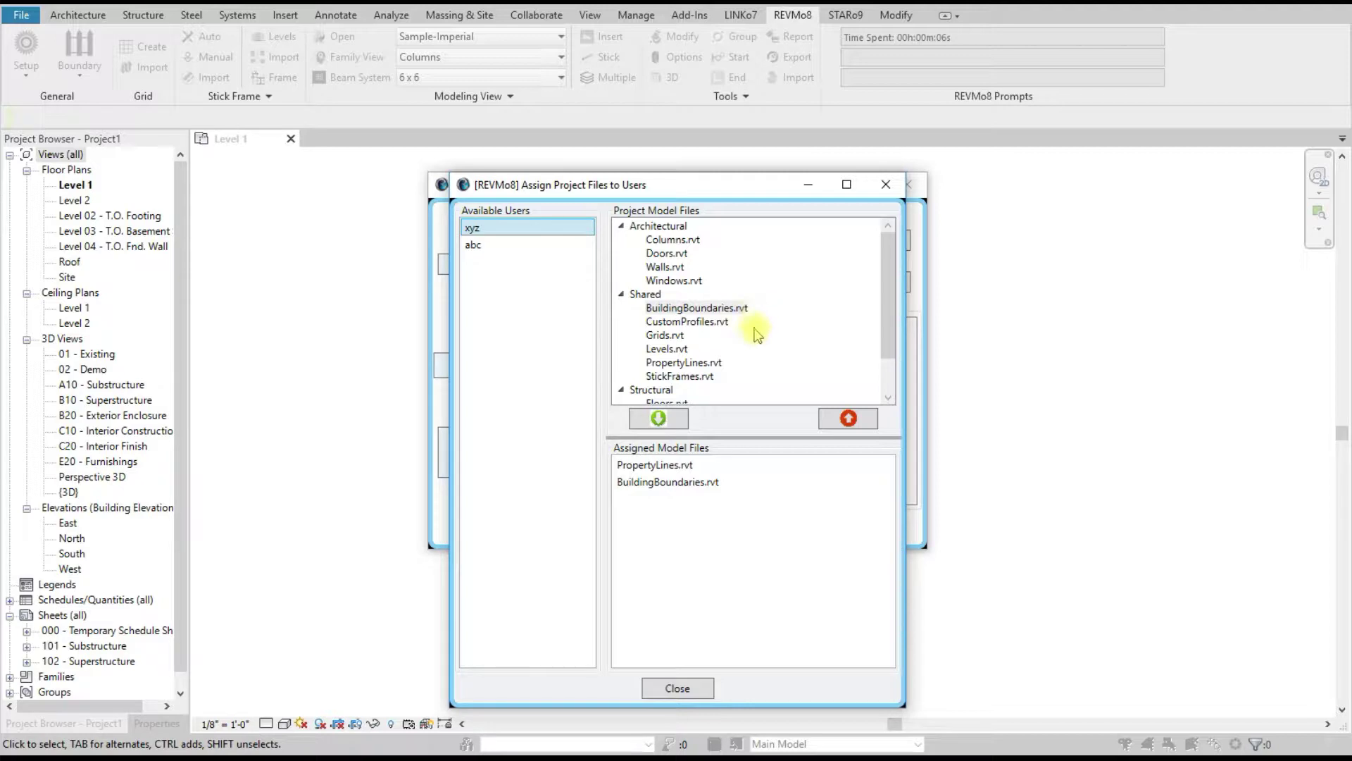
scroll(776, 355, "down", 1)
left_click(732, 369)
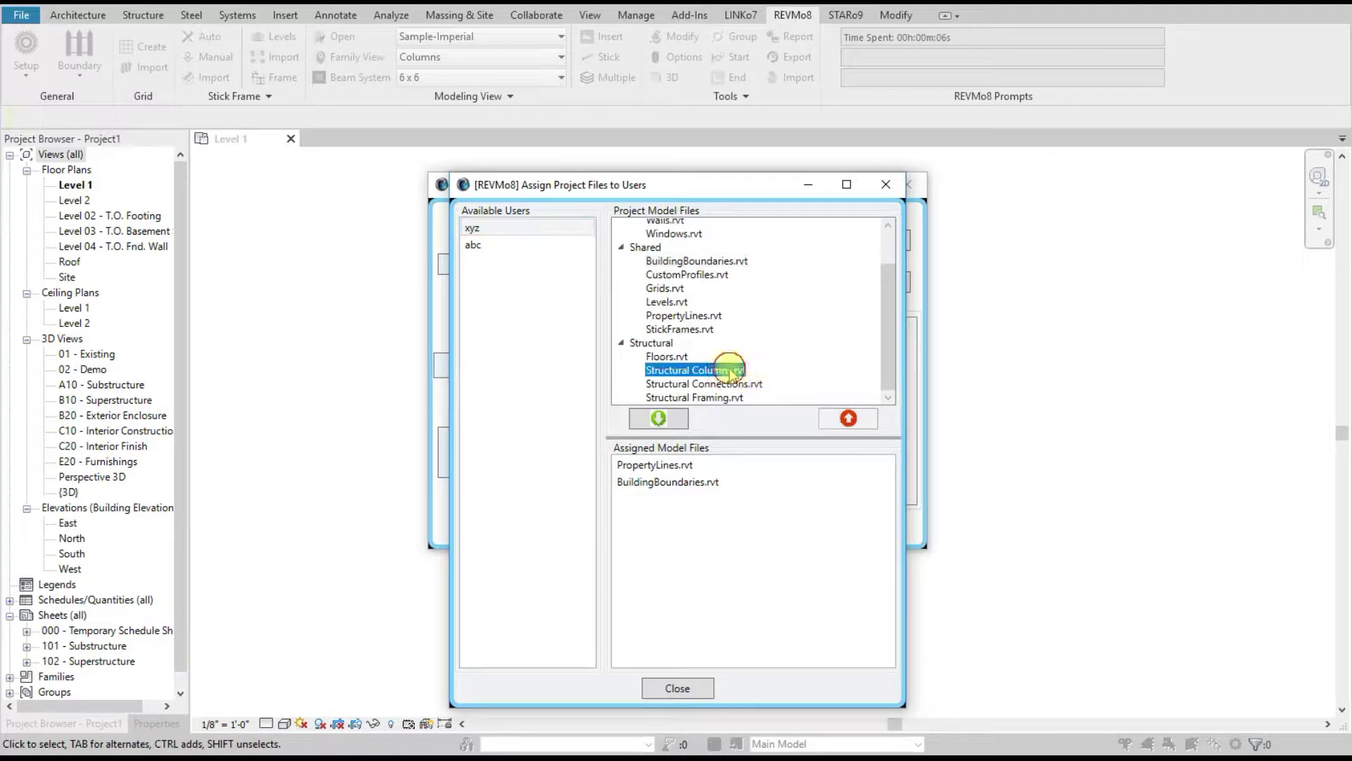
left_click(673, 422)
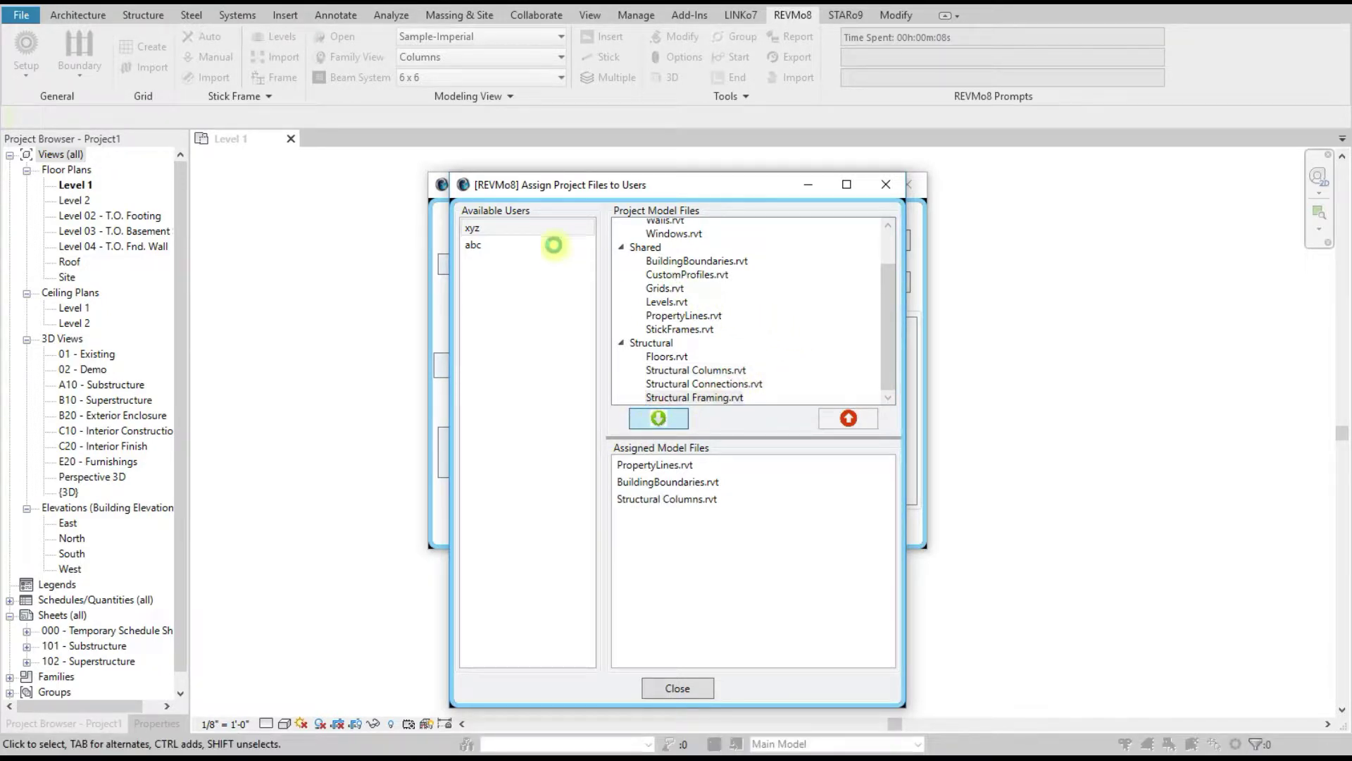
left_click(672, 690)
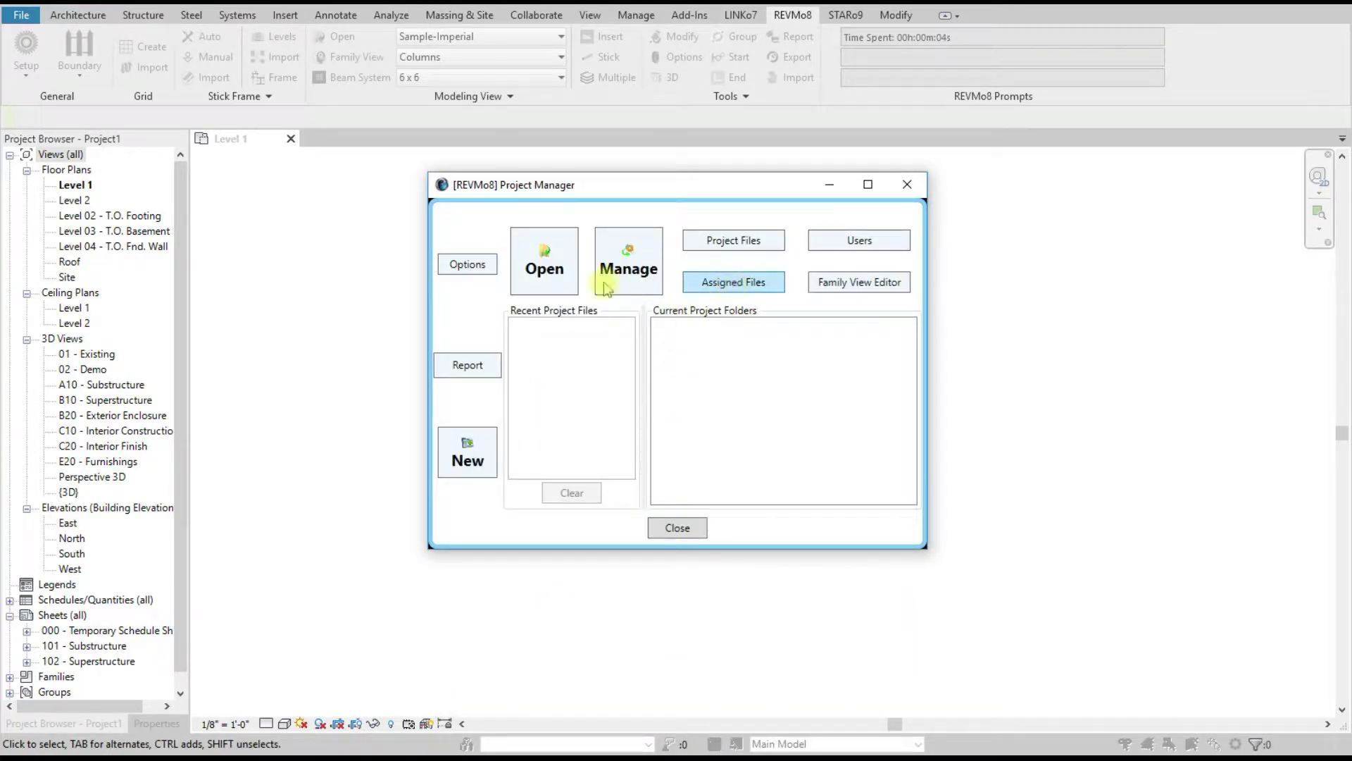
Step: Open the REVMo8 Options dialog from the Project Manager
left_click(465, 268)
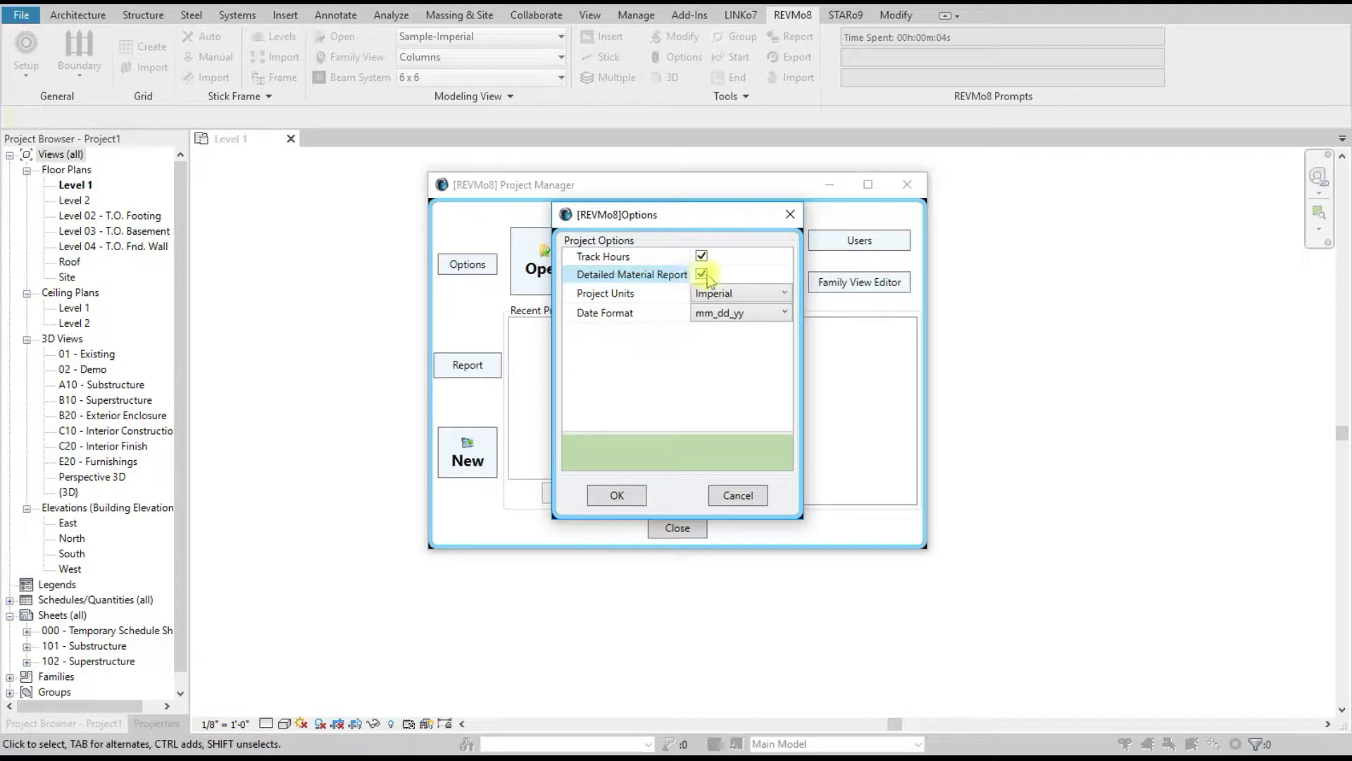
Step: Keep Imperial units and the mm_dd_yy date format, and cancel the Options dialog
left_click(742, 298)
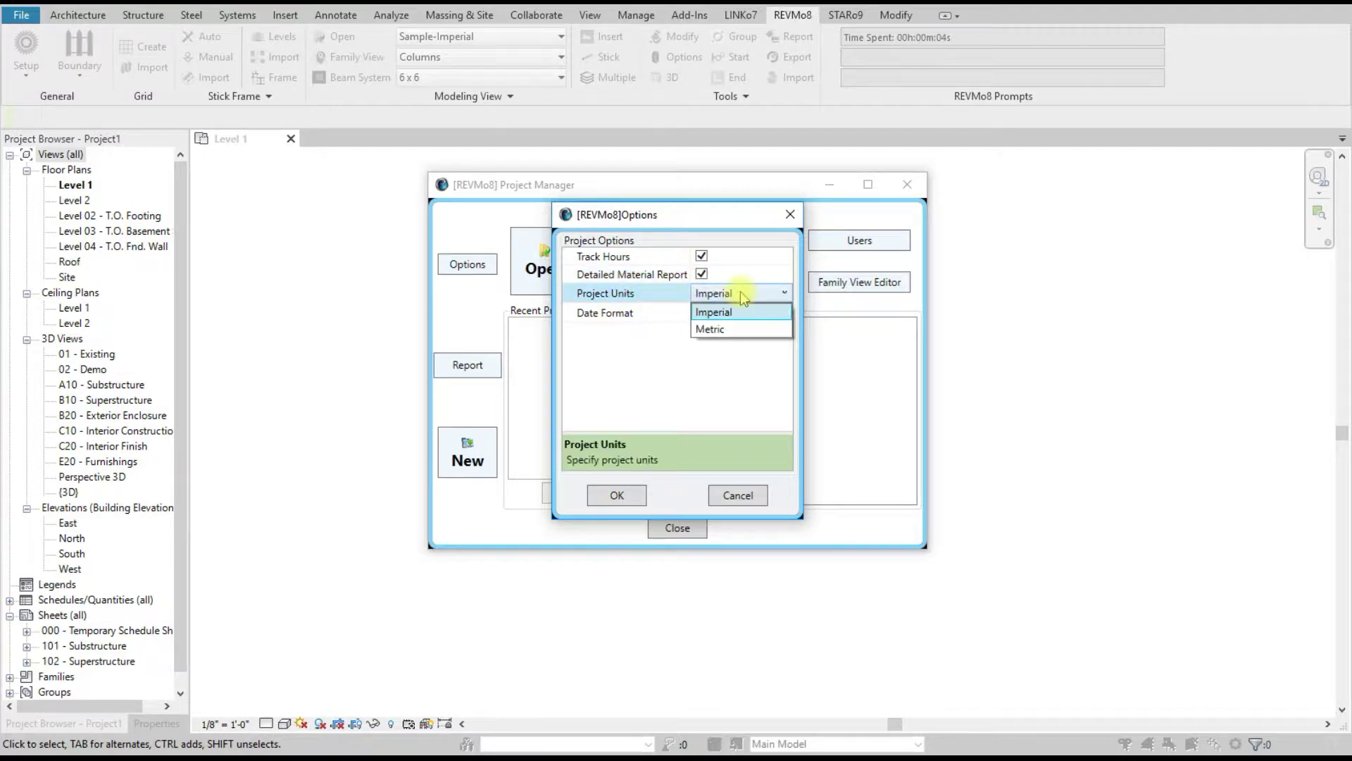
left_click(735, 312)
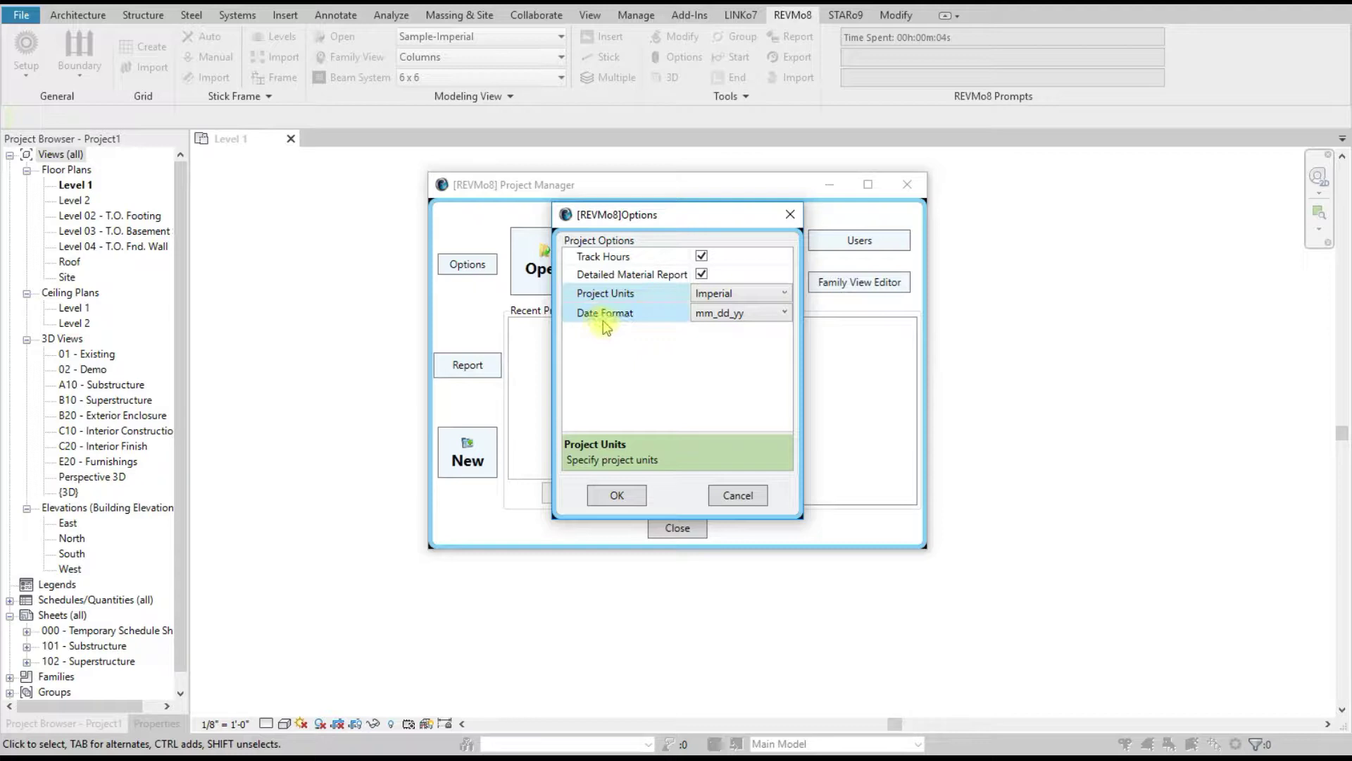
left_click(751, 319)
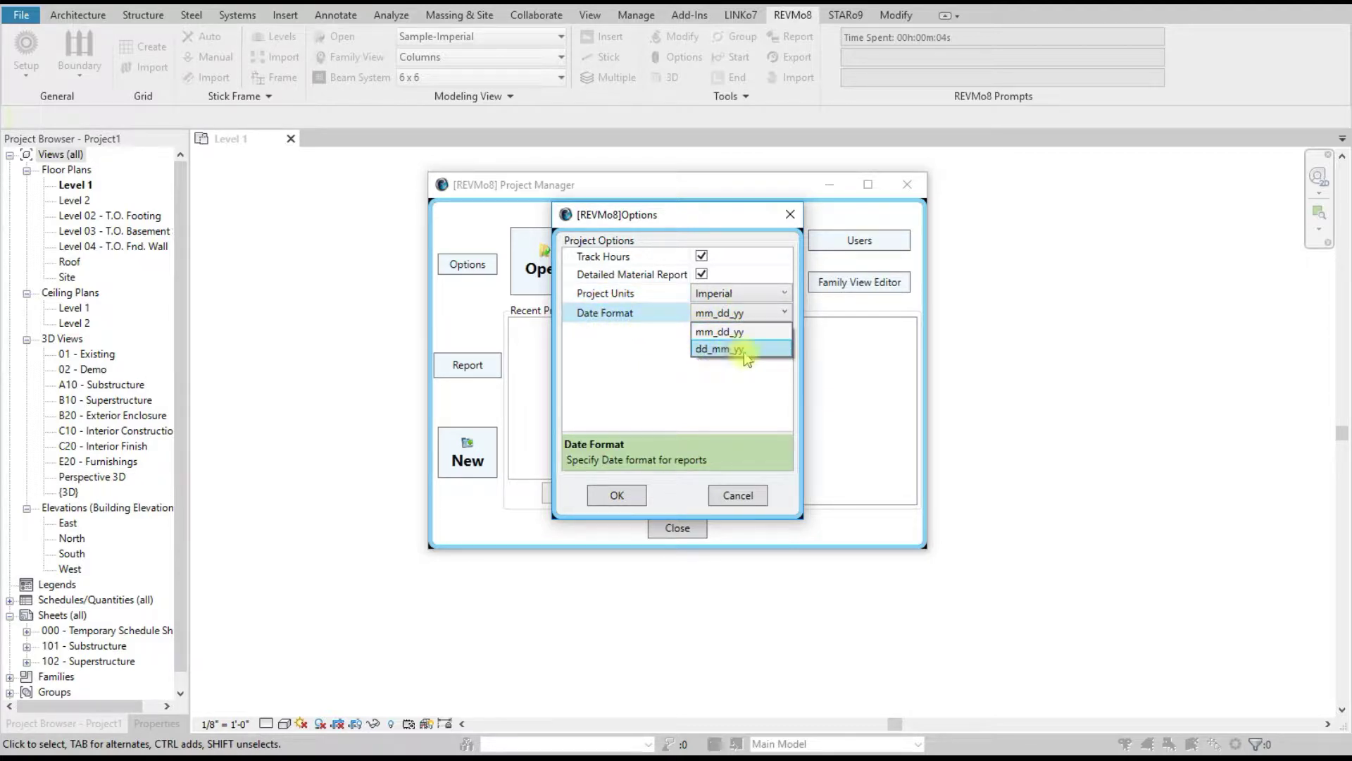
left_click(660, 354)
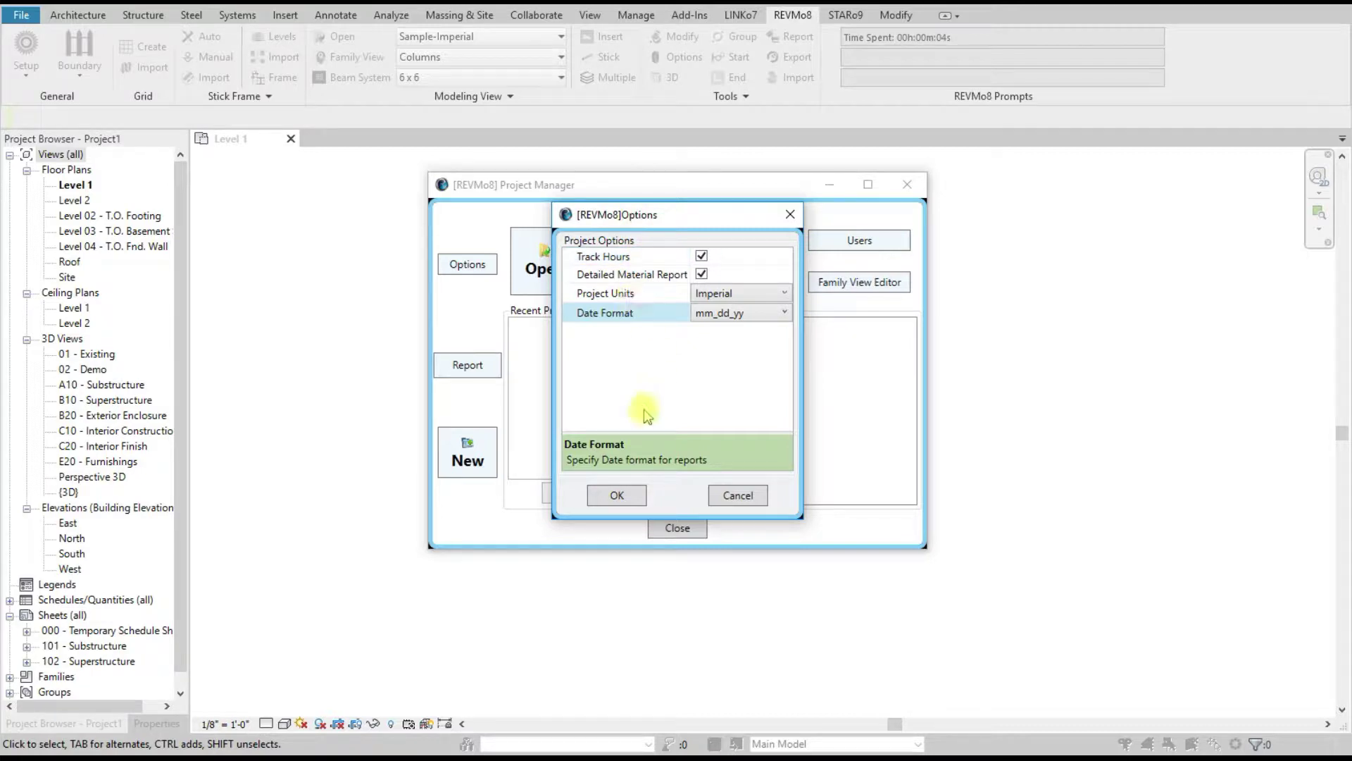
left_click(741, 495)
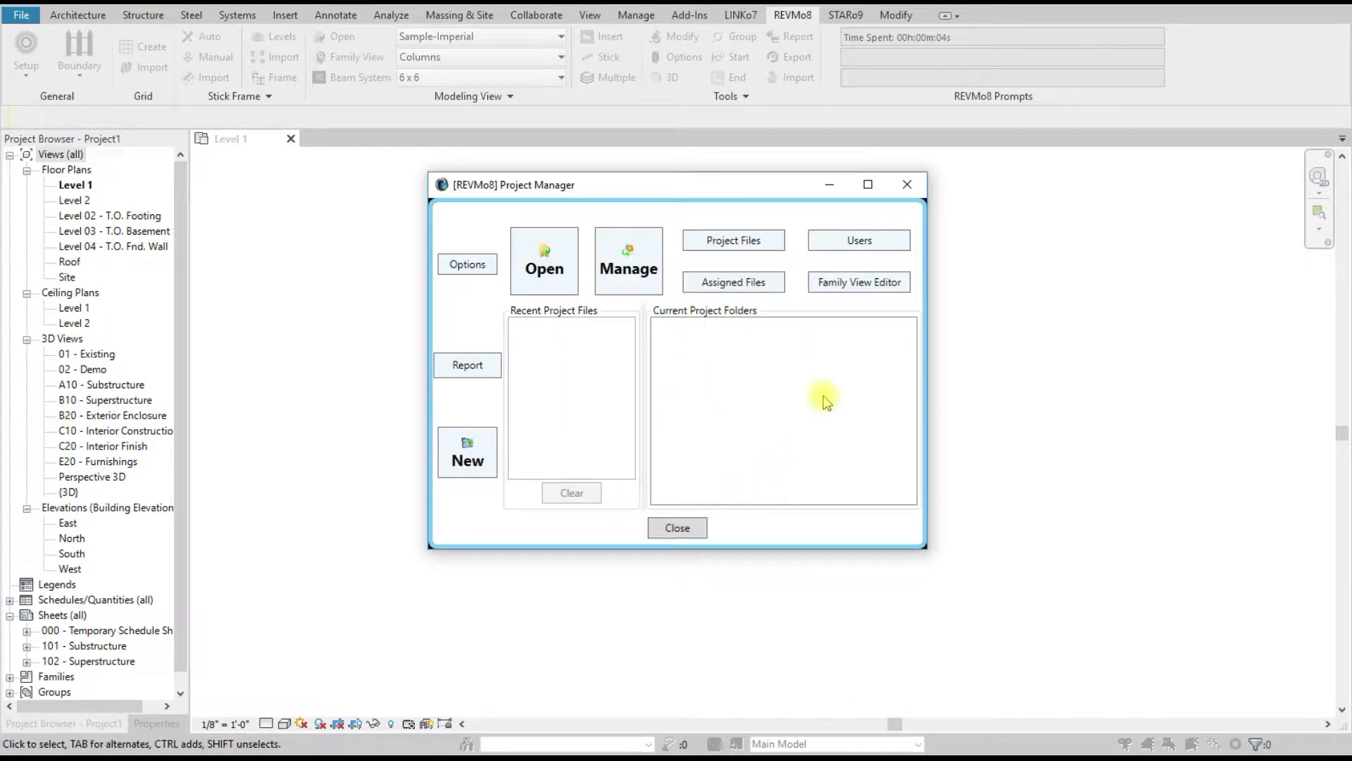
Step: Run the project Time Report, check it, and close it
left_click(469, 367)
left_click(542, 532)
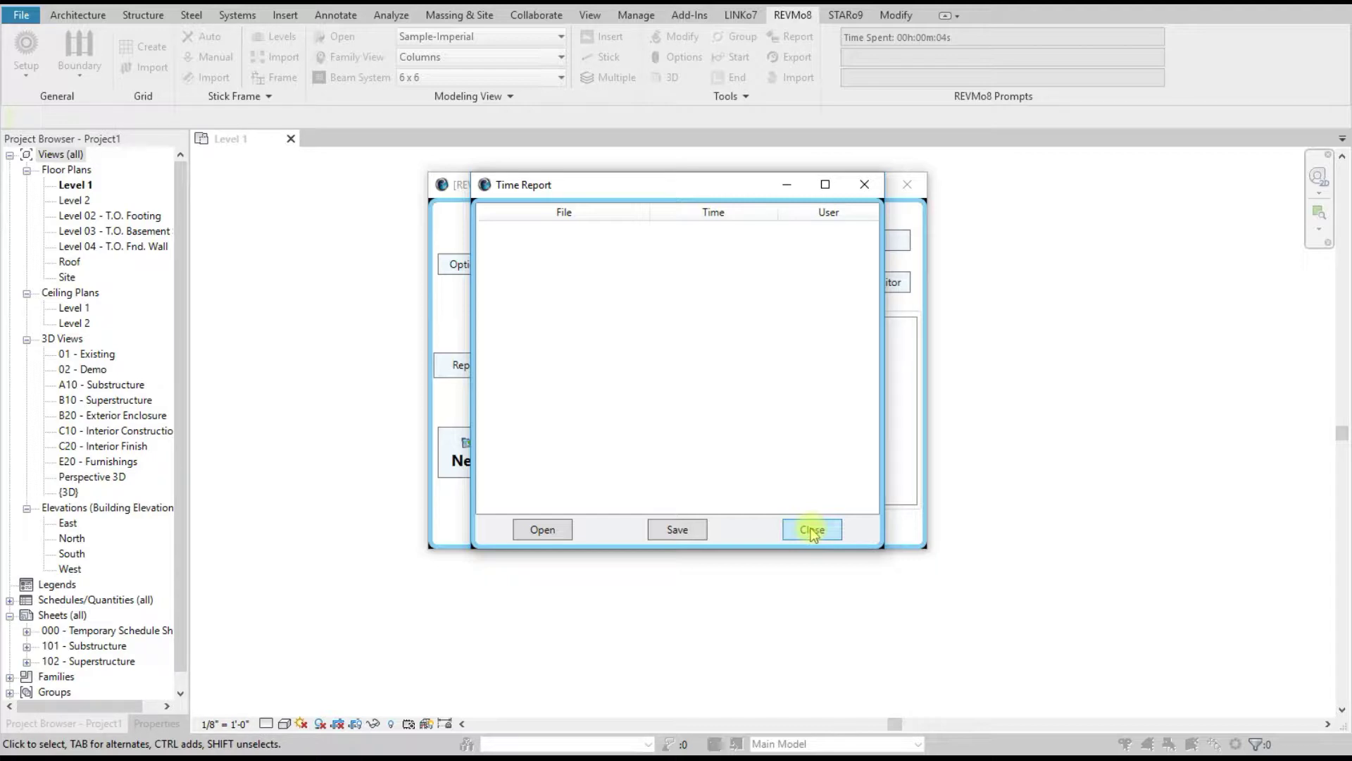
left_click(812, 532)
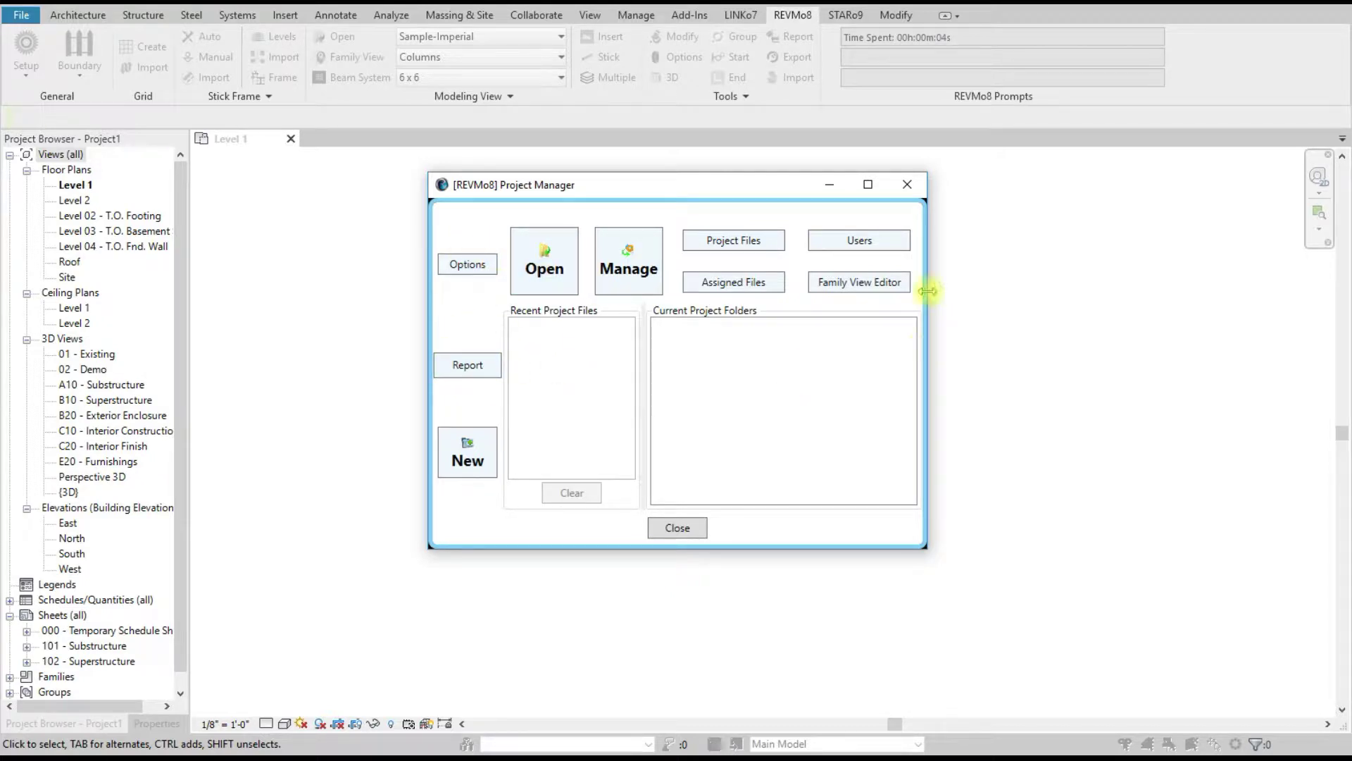
Step: Open and reposition the Family View Editor, close it, then close the Project Manager
left_click(856, 283)
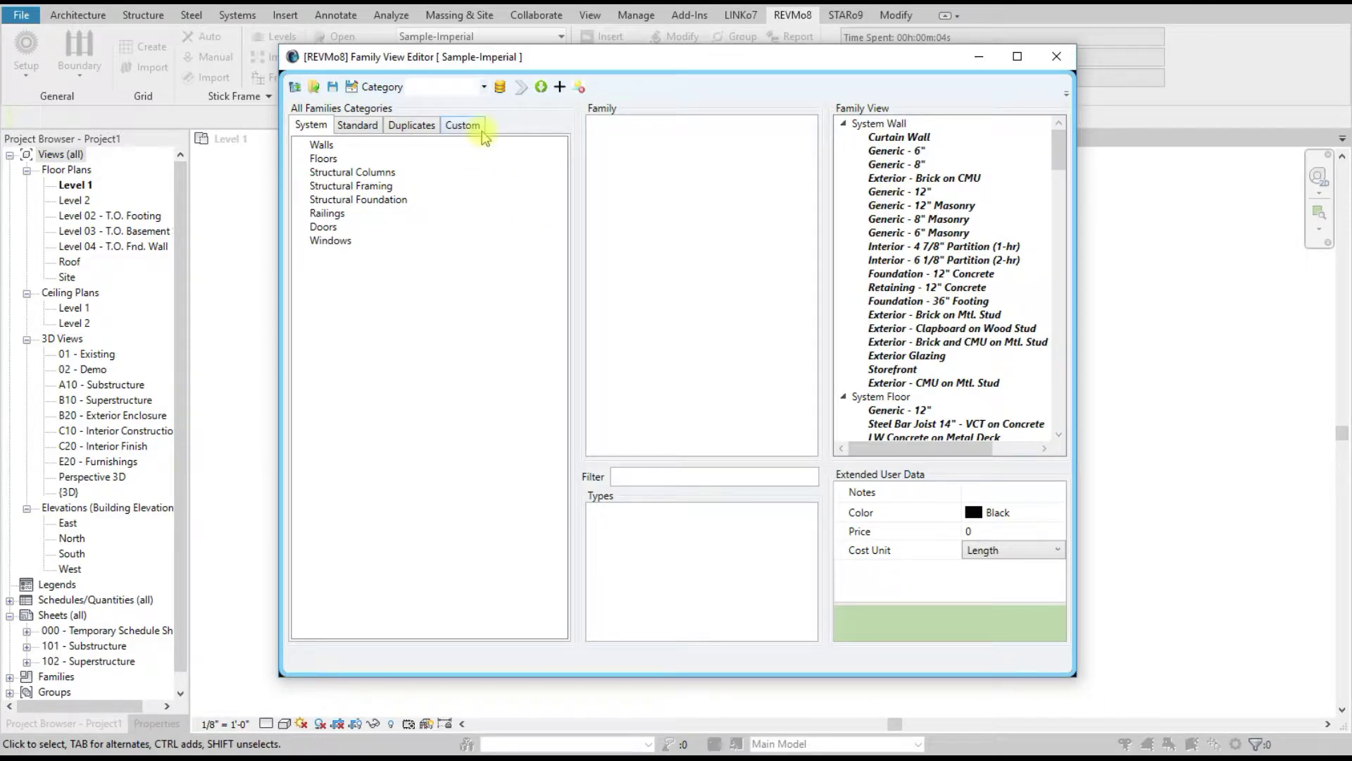
left_click_drag(695, 59, 682, 182)
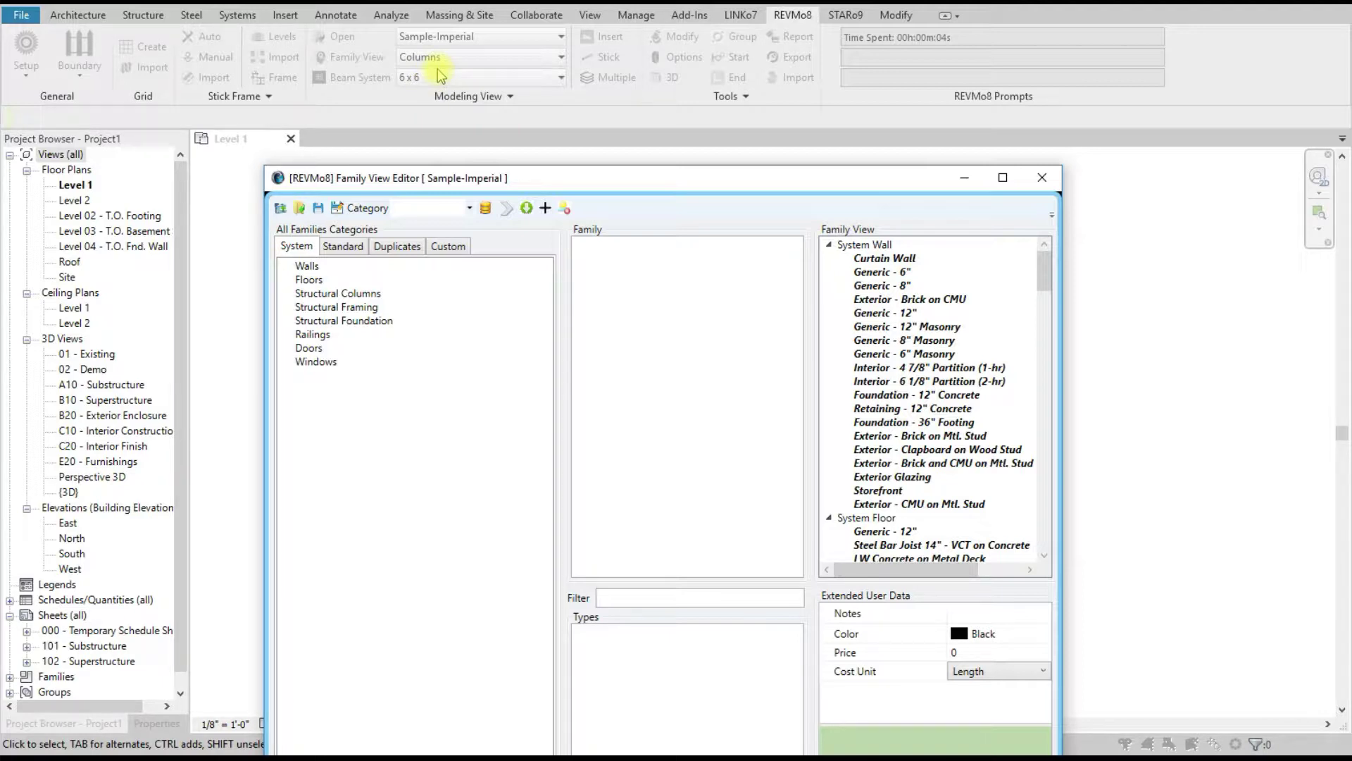
left_click_drag(636, 188, 621, 93)
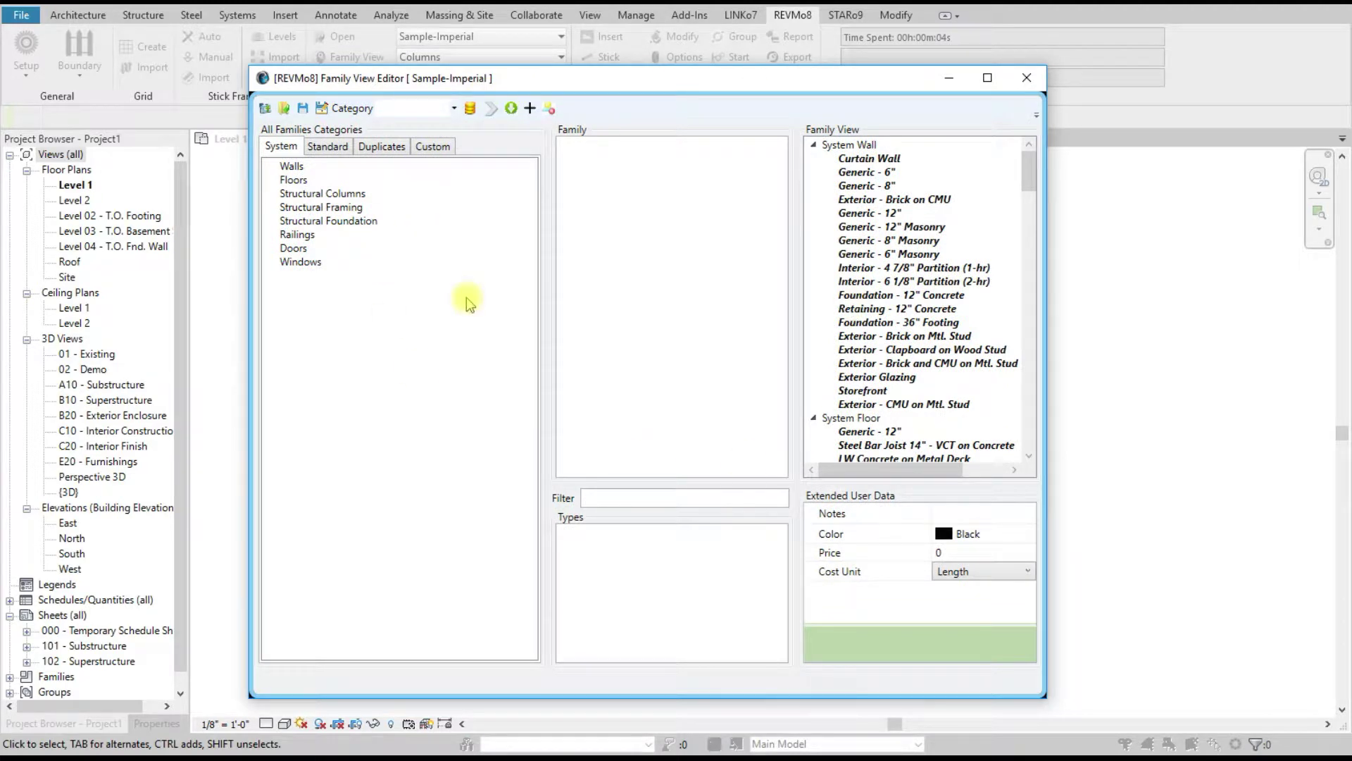
left_click(1021, 81)
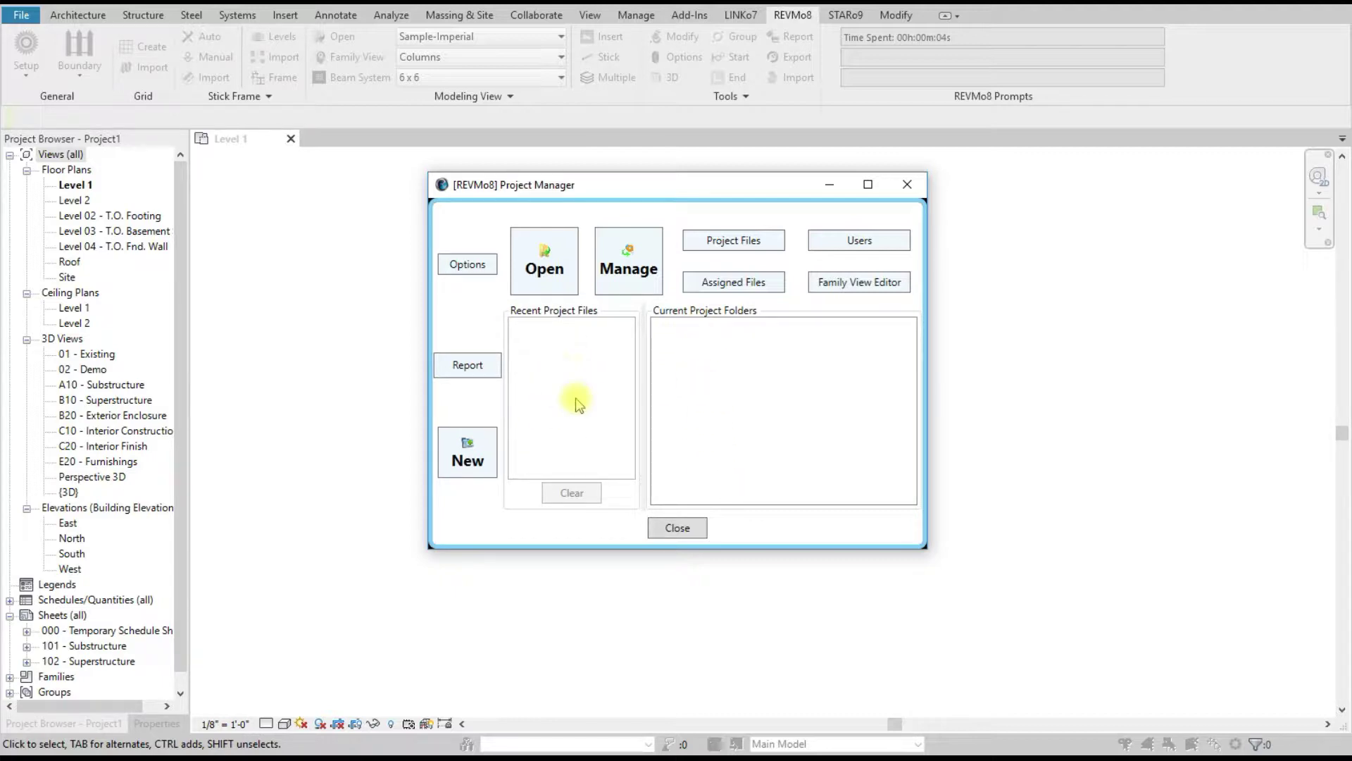
left_click(680, 529)
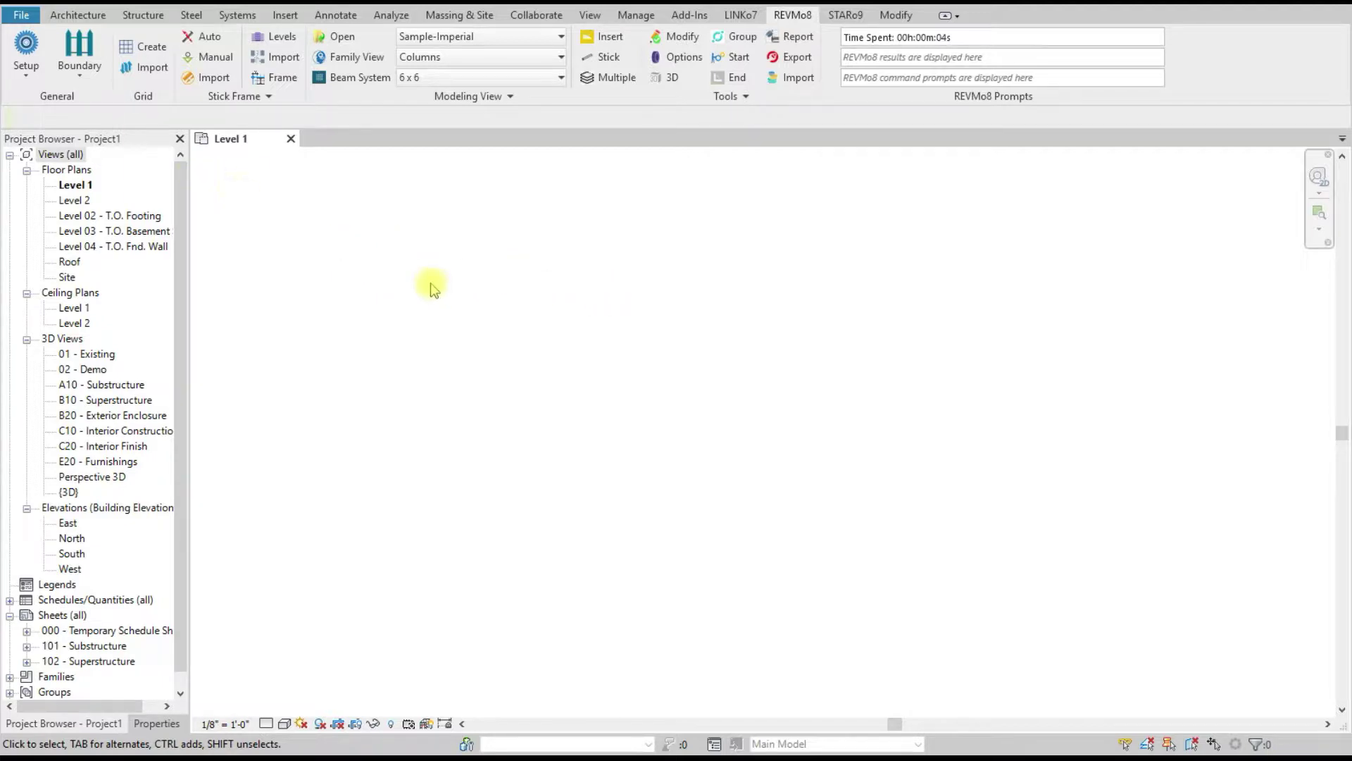
Step: Set D:\Projects\ABC-Imperial as the REVMo8 project folder and open its Shared PropertyLines.rvt
left_click(25, 46)
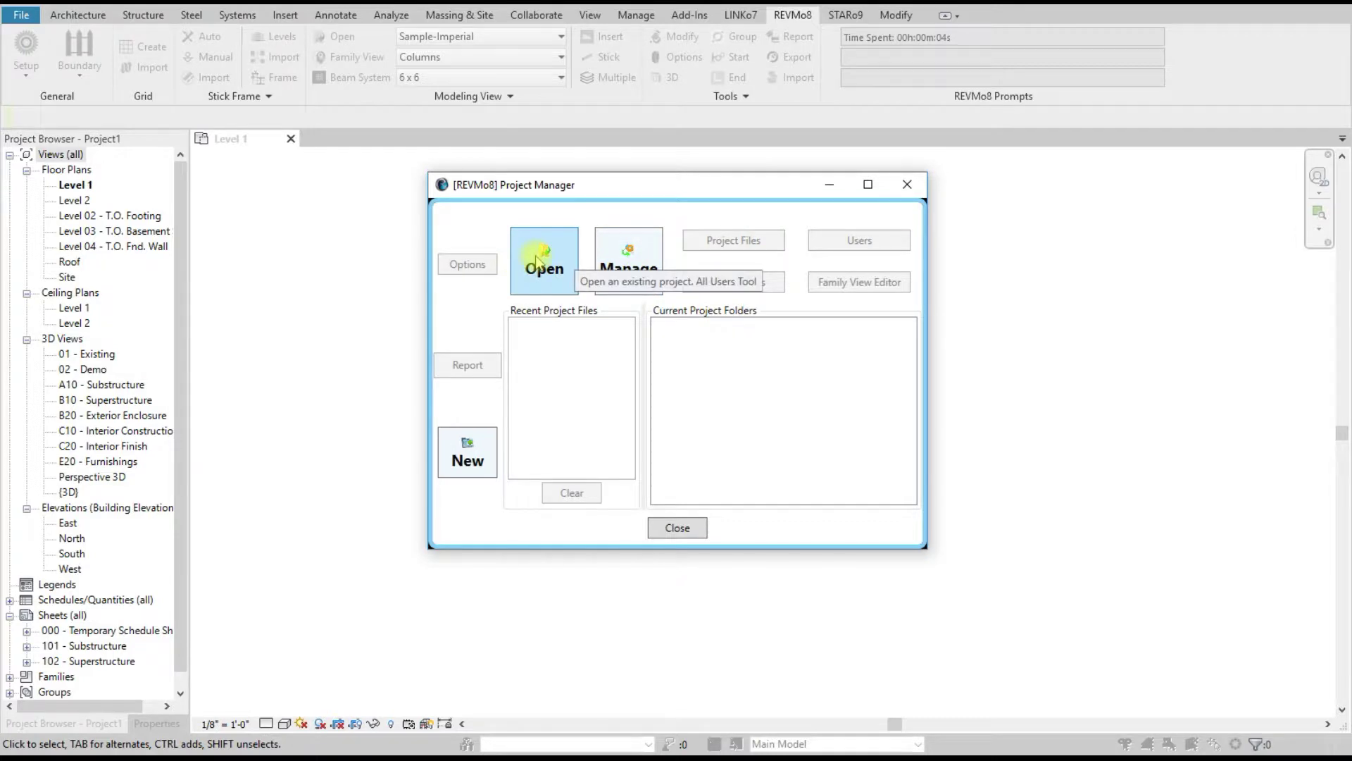
left_click(515, 264)
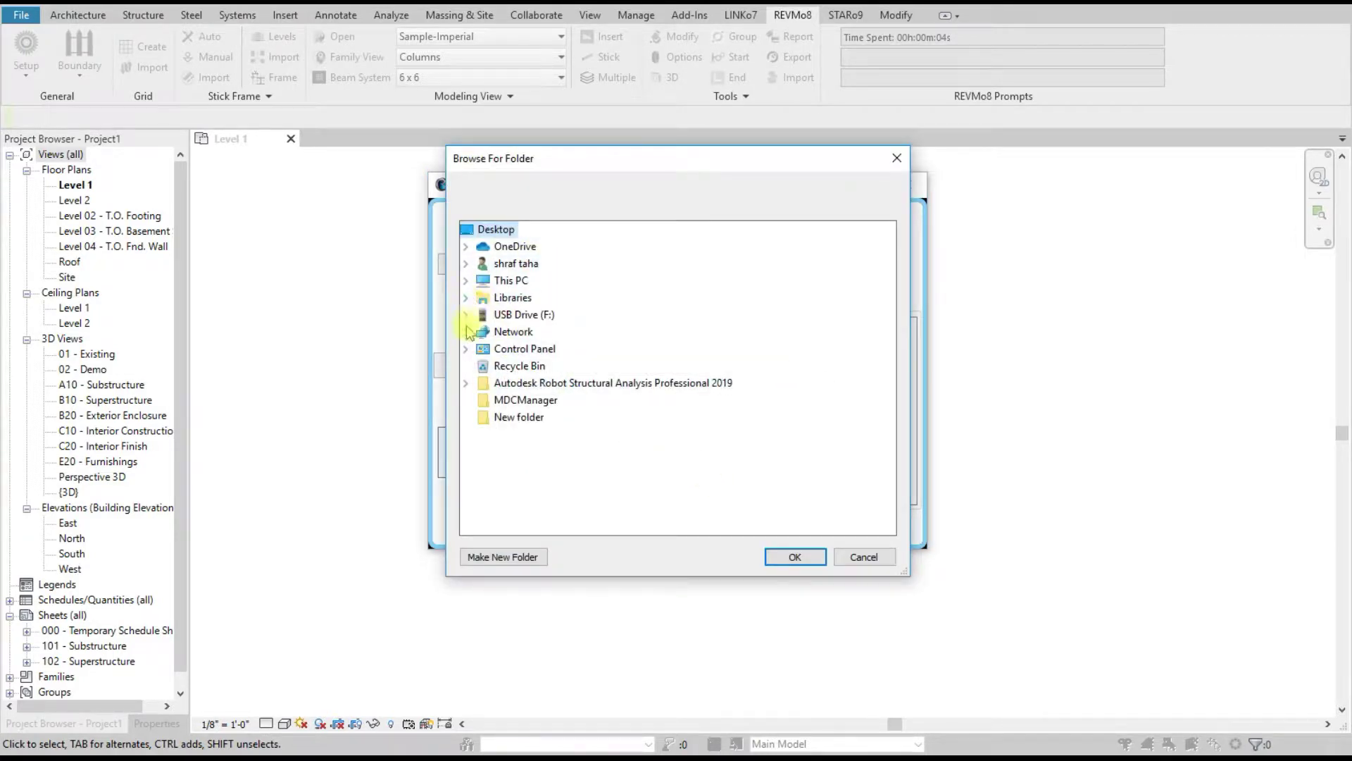
left_click(466, 281)
scroll(615, 420, "down", 2)
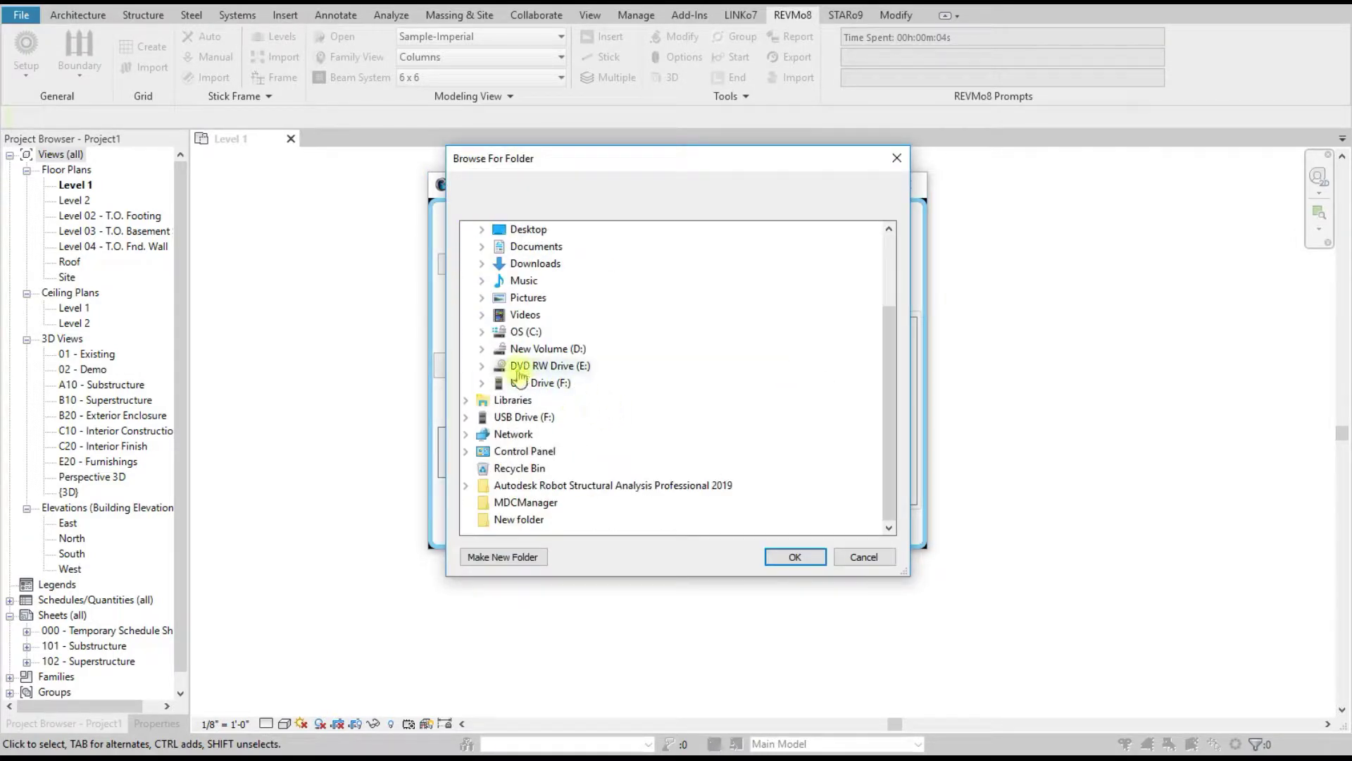
left_click(482, 349)
left_click(498, 383)
left_click(573, 399)
left_click(793, 558)
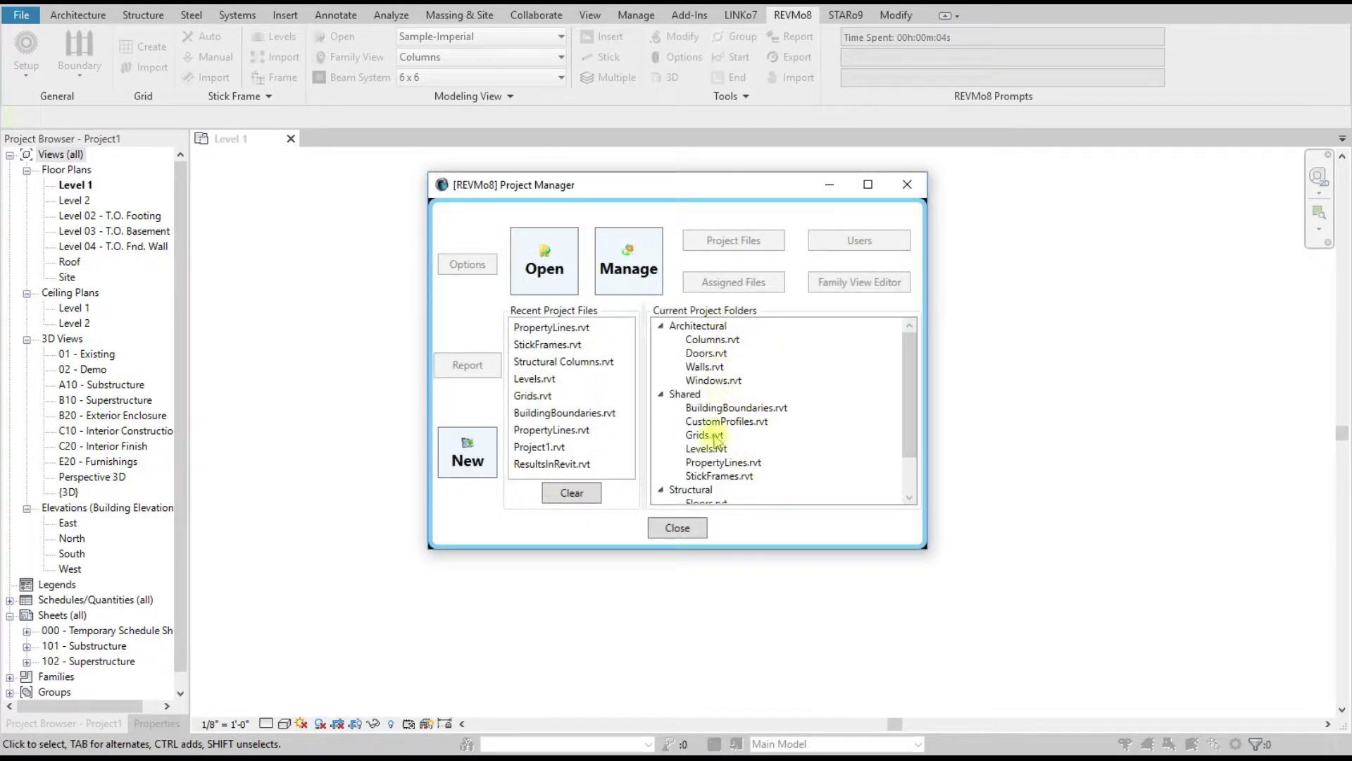
scroll(792, 415, "down", 1)
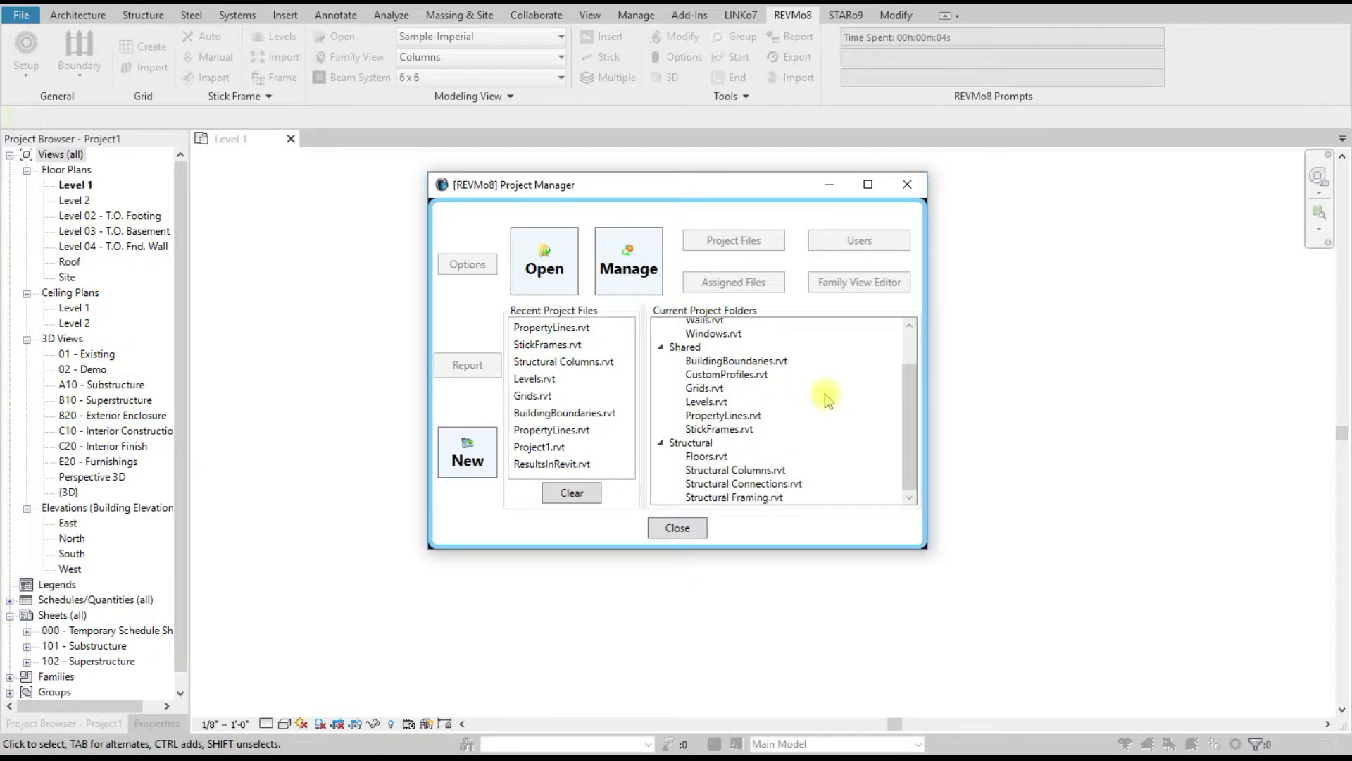
double_click(750, 417)
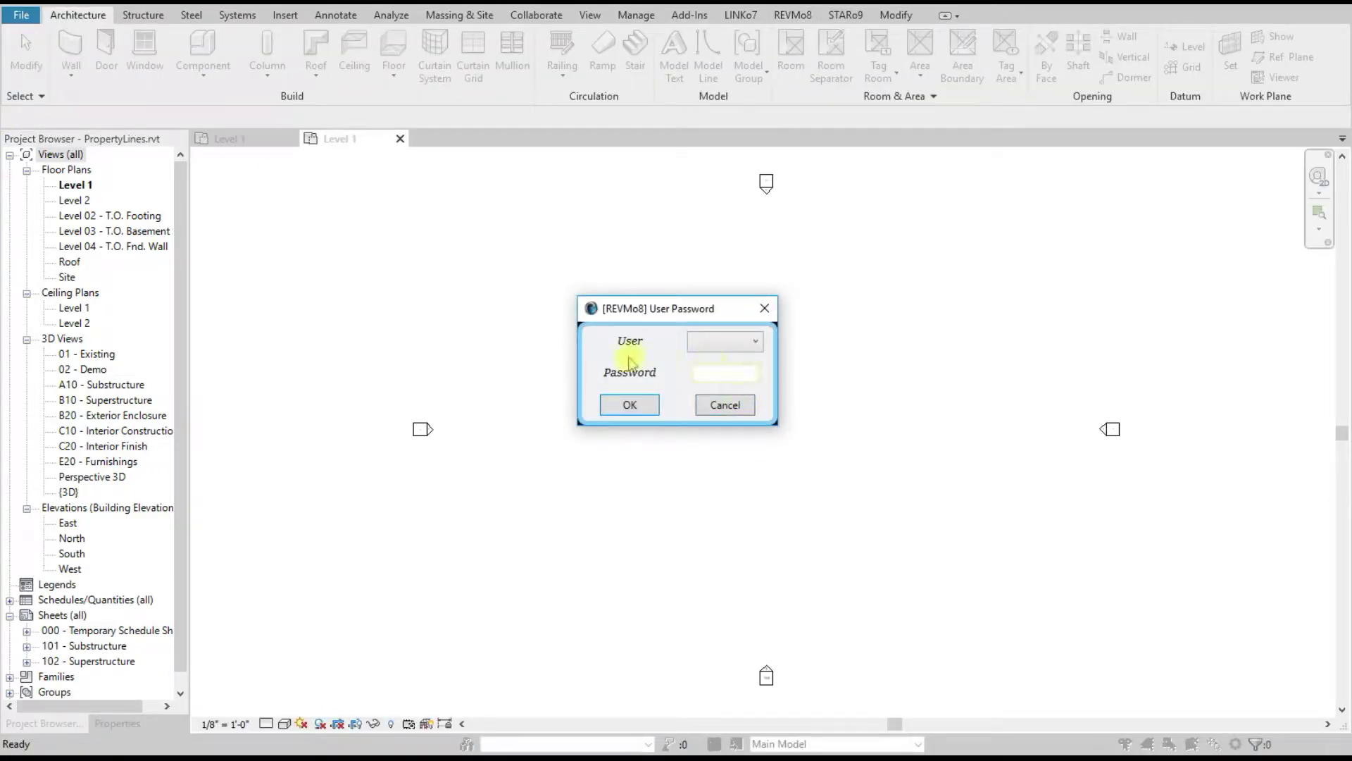
Step: Log in as the only listed user with its password, then switch to the REVMo8 ribbon tab
left_click(727, 346)
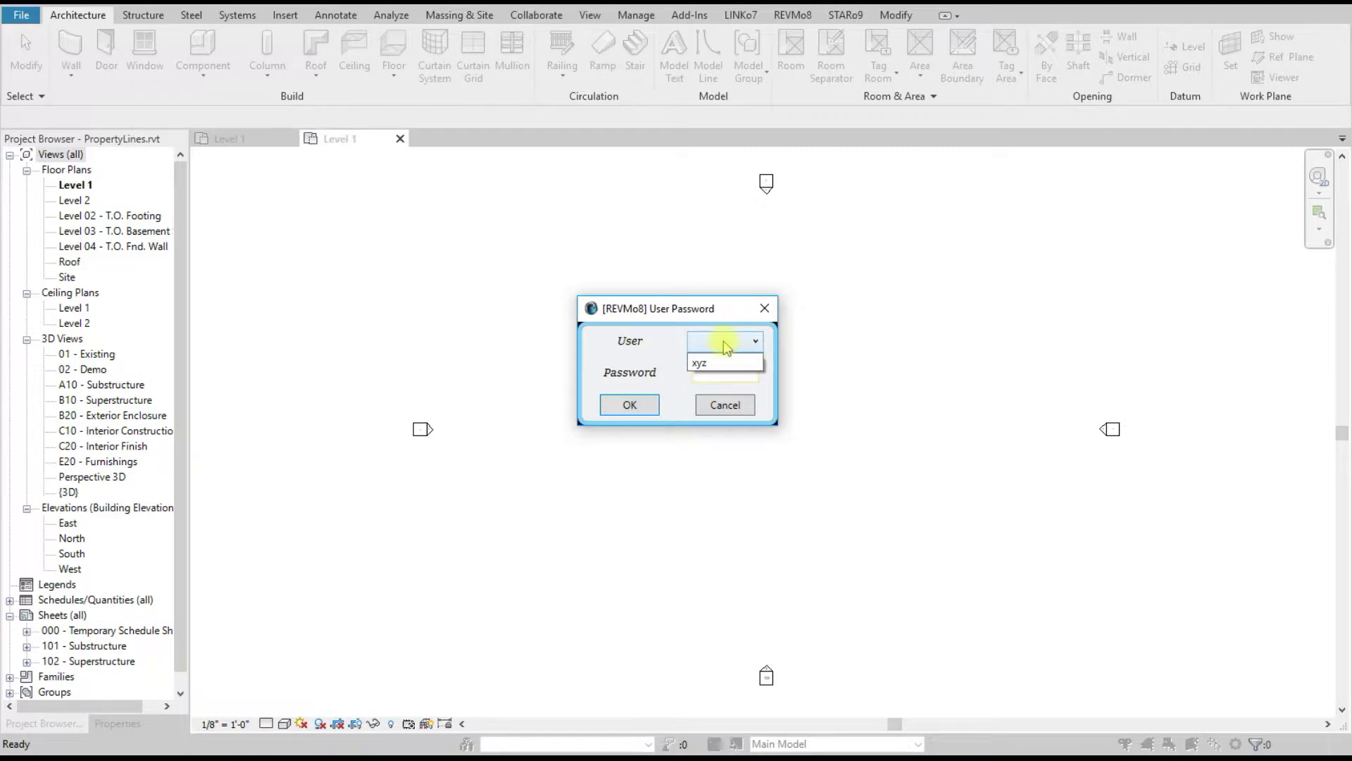
left_click(704, 363)
left_click(718, 376)
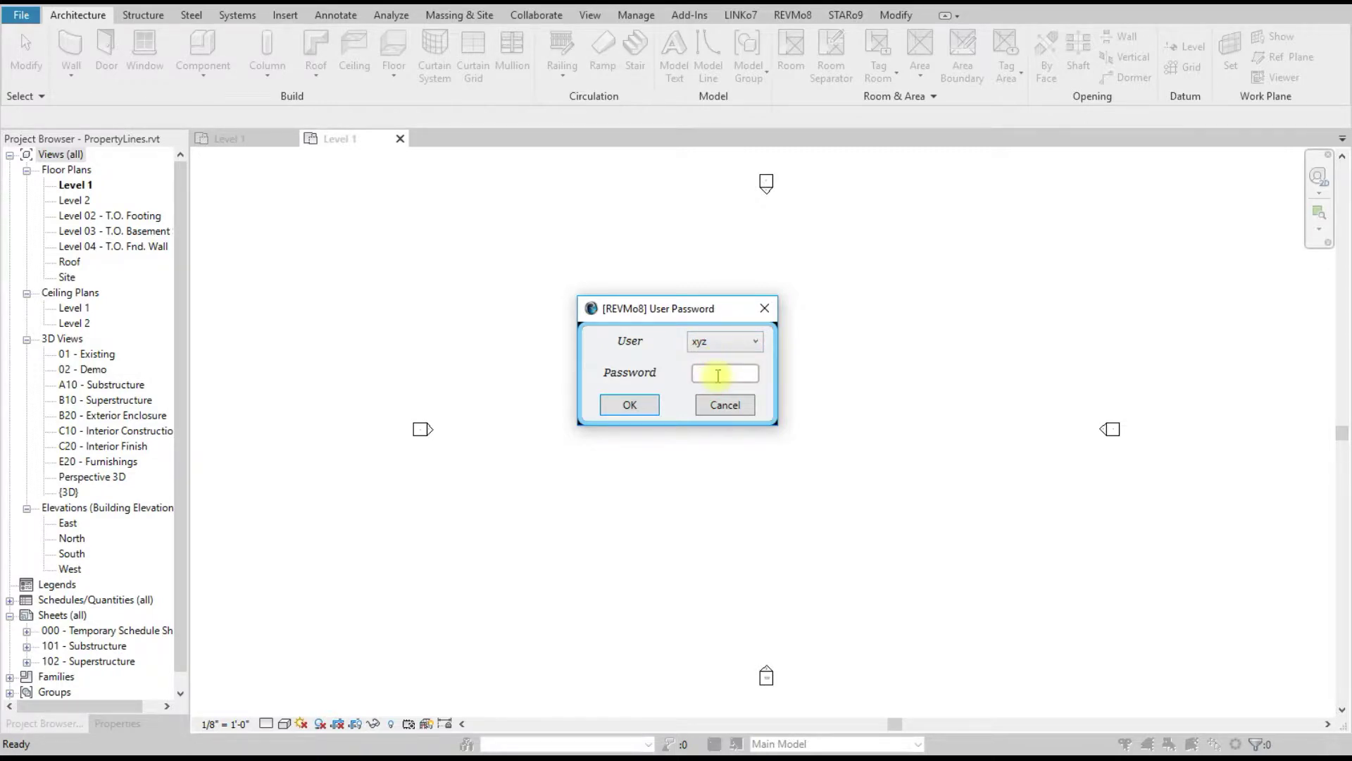
type("1234")
left_click(629, 405)
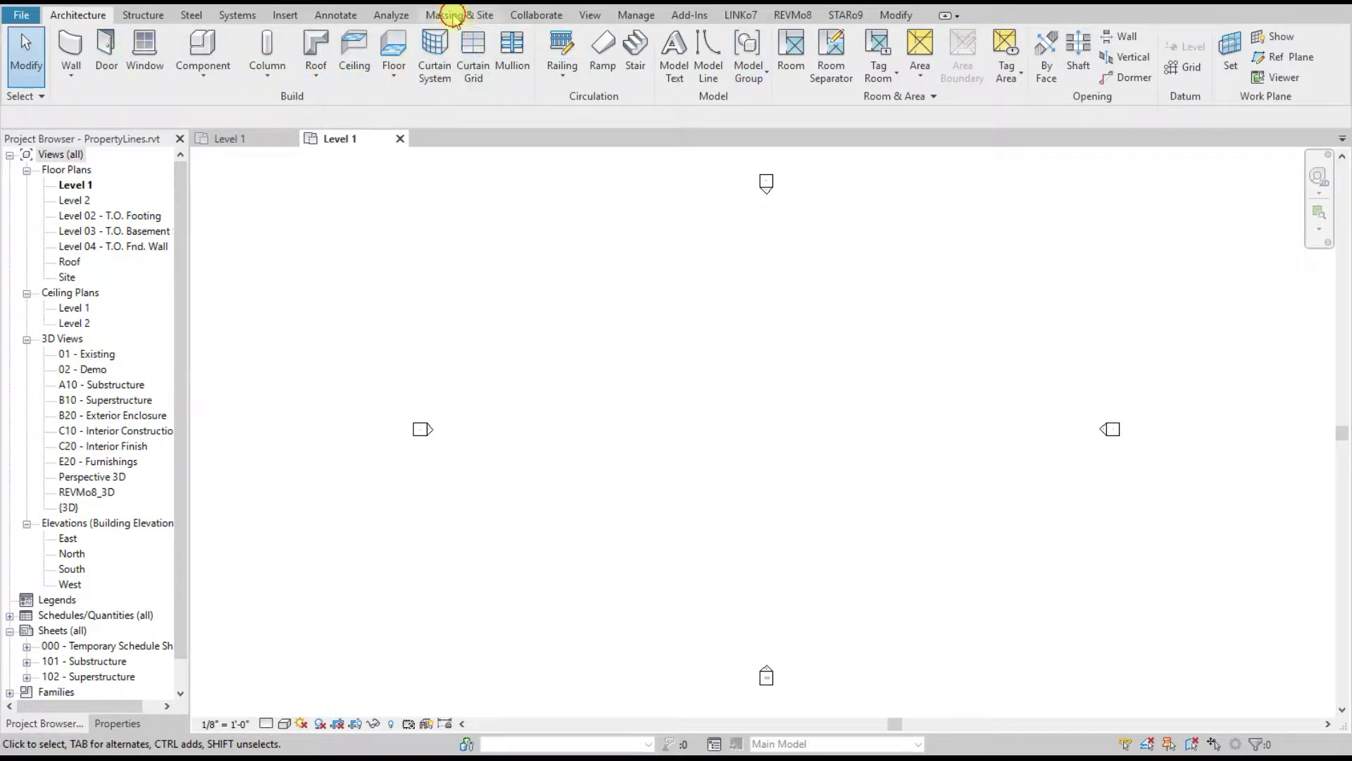
left_click(455, 15)
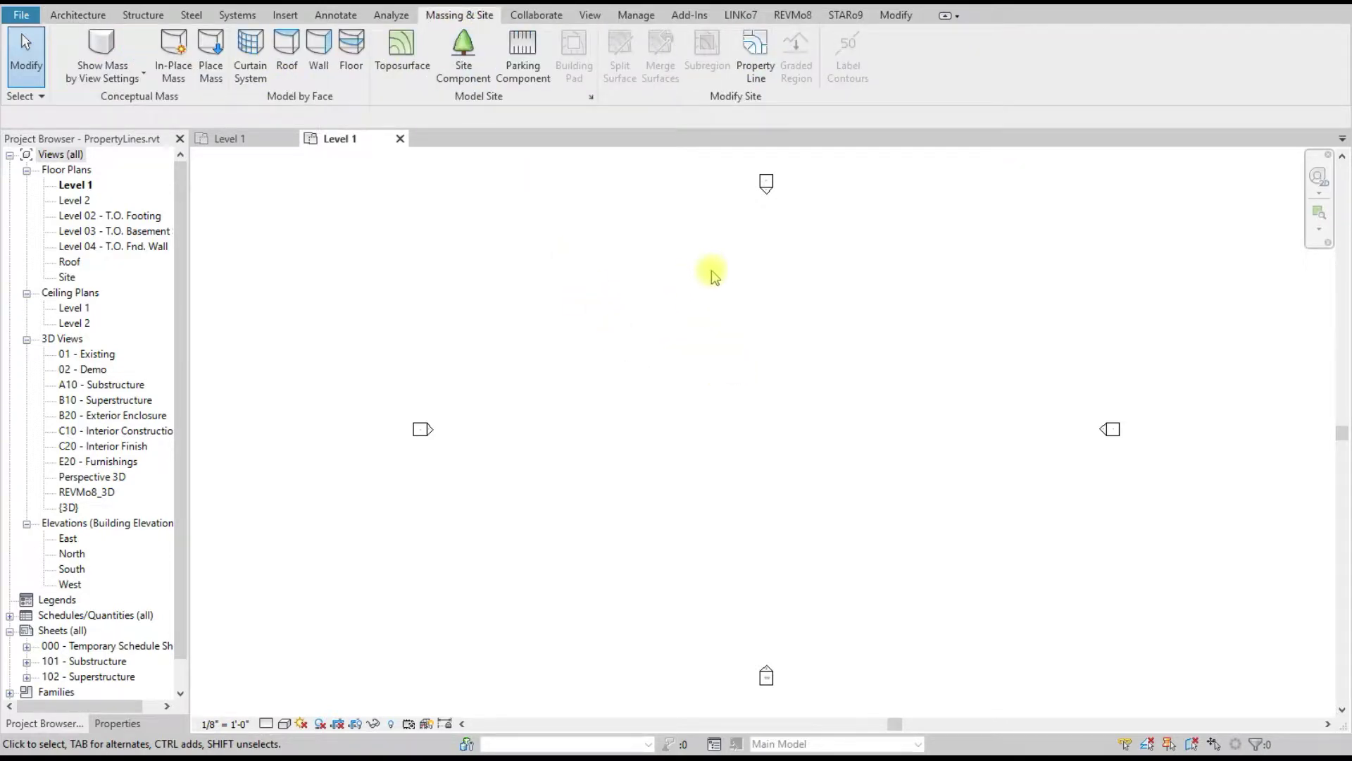
left_click(790, 17)
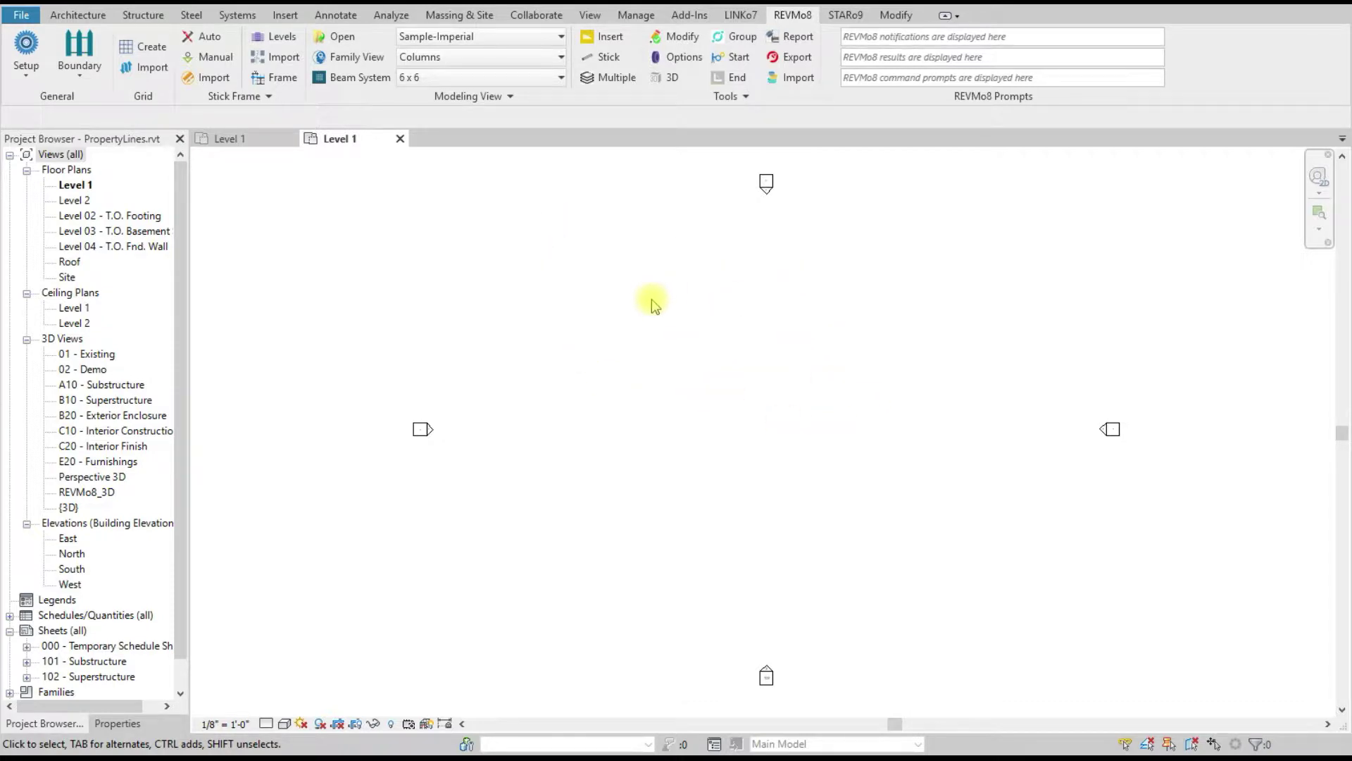
Step: Start REVMo8 grouping, then begin a property line using Create by sketching
left_click(745, 60)
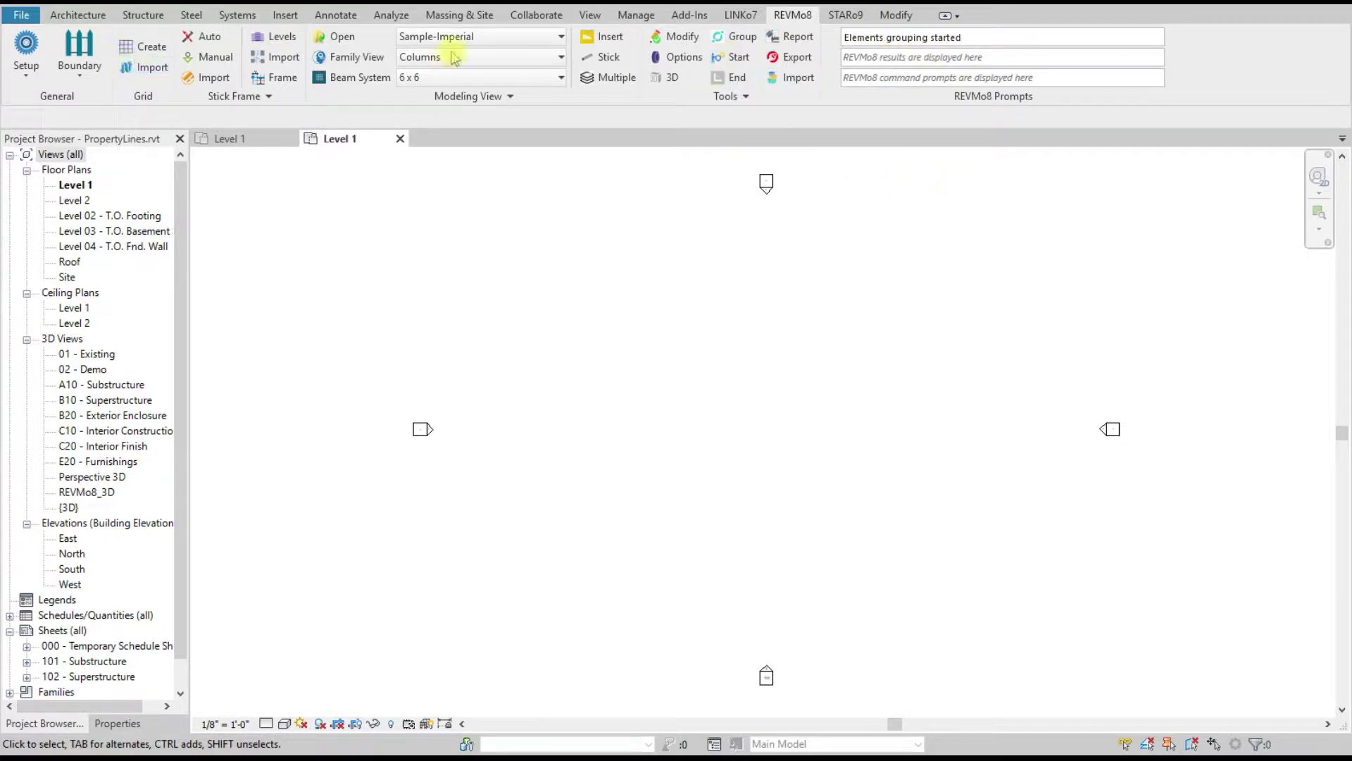
left_click(448, 20)
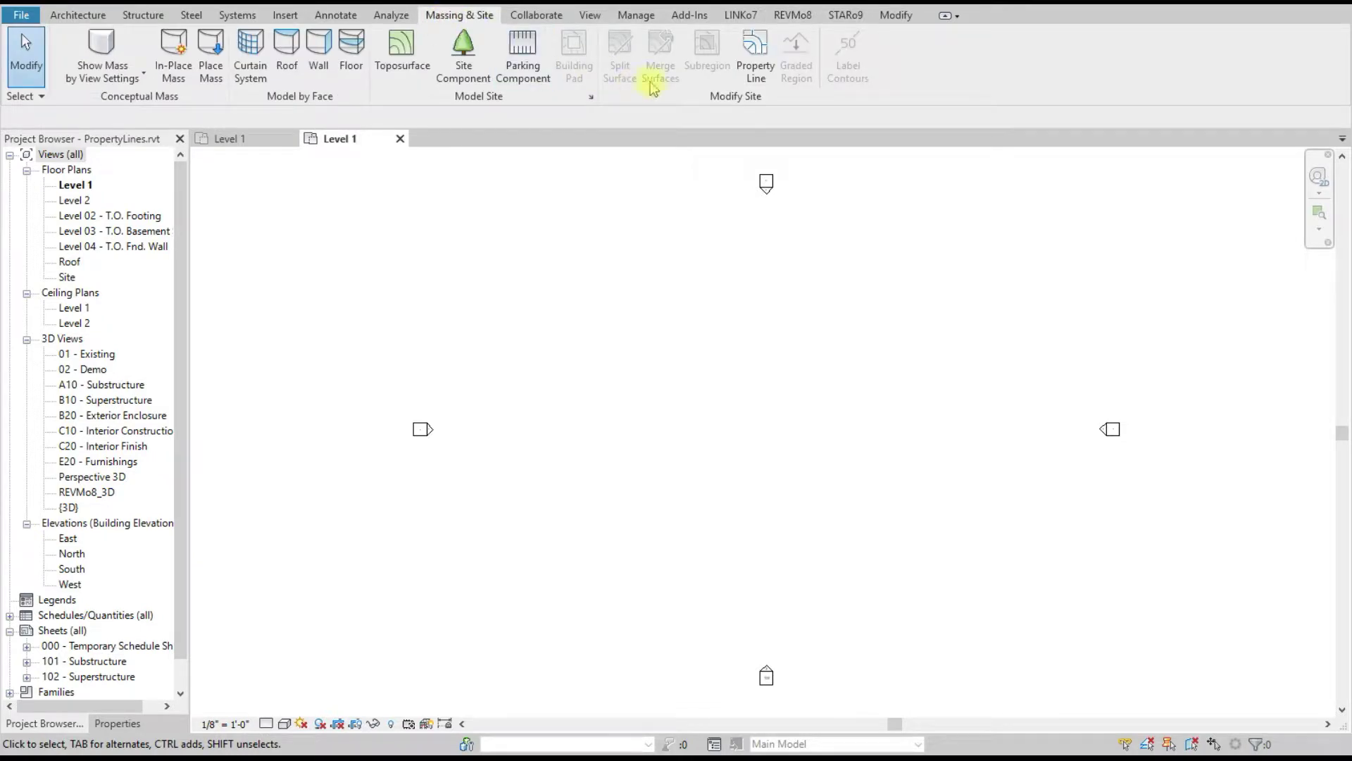
left_click(754, 62)
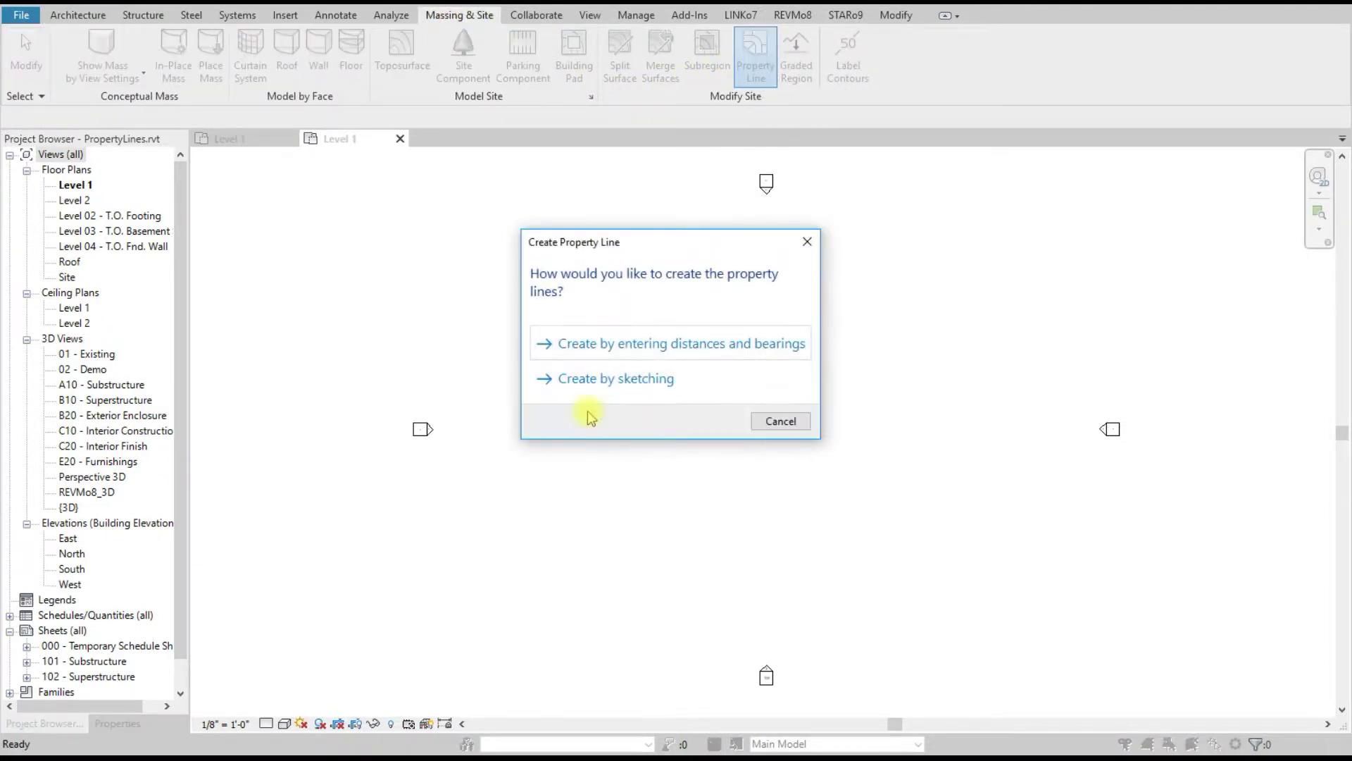
left_click(576, 379)
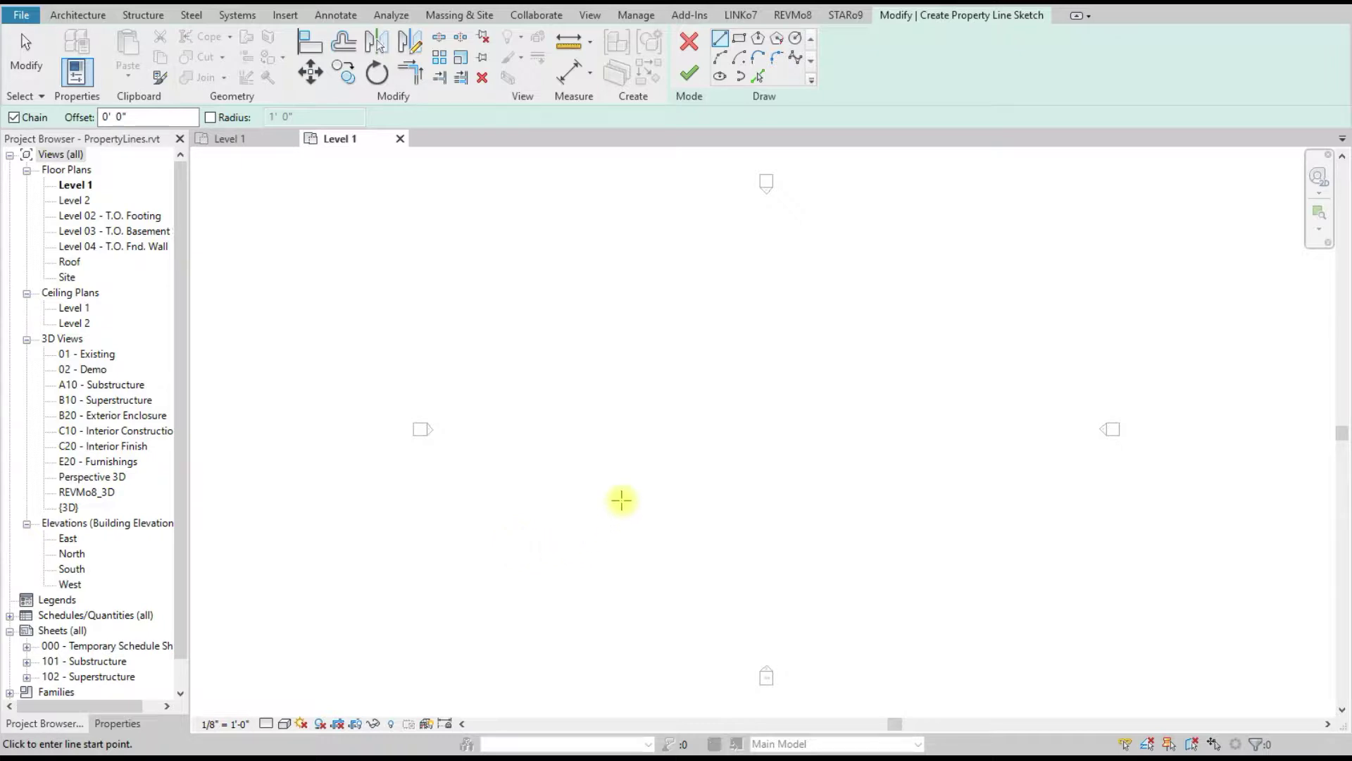
Step: Sketch a closed eight-segment property line outline with a notch projecting at the bottom
left_click(514, 516)
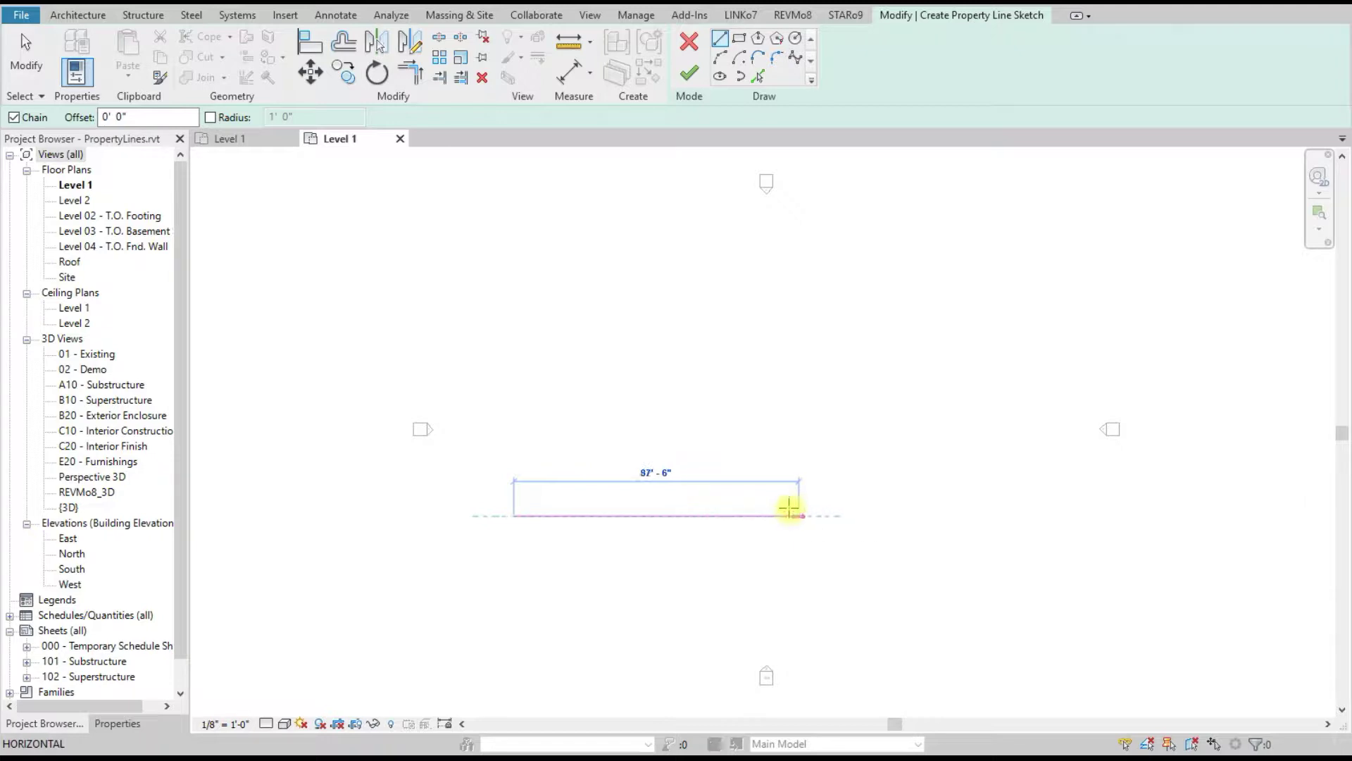
left_click(734, 517)
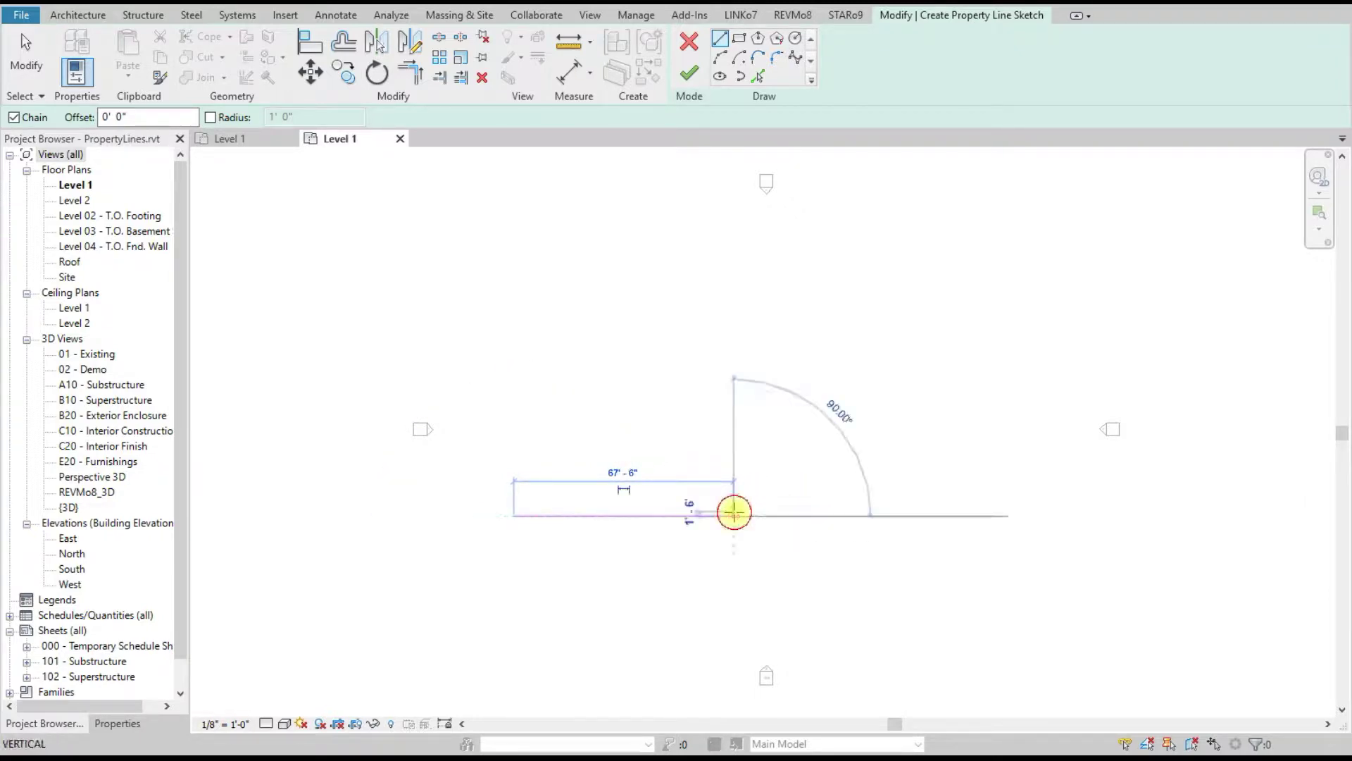
left_click(734, 447)
left_click(847, 447)
left_click(846, 282)
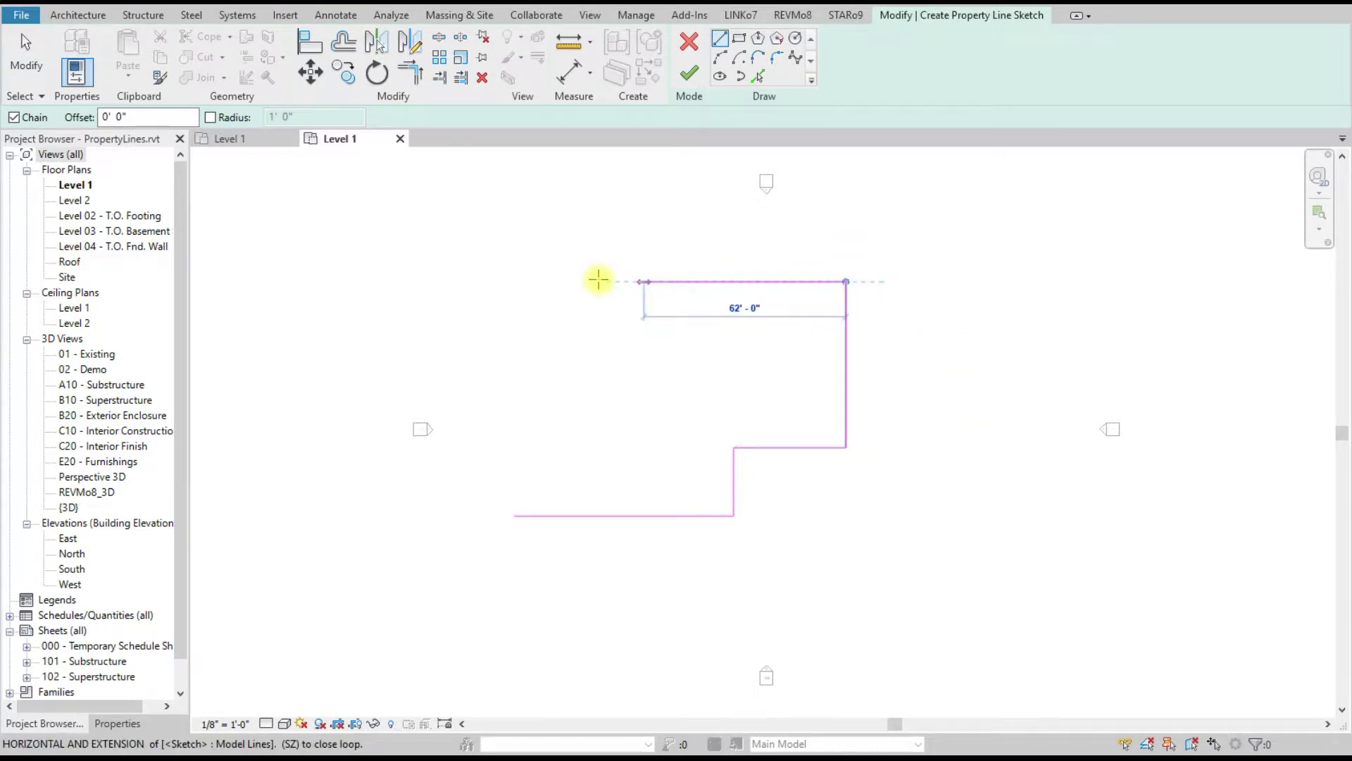
left_click(319, 281)
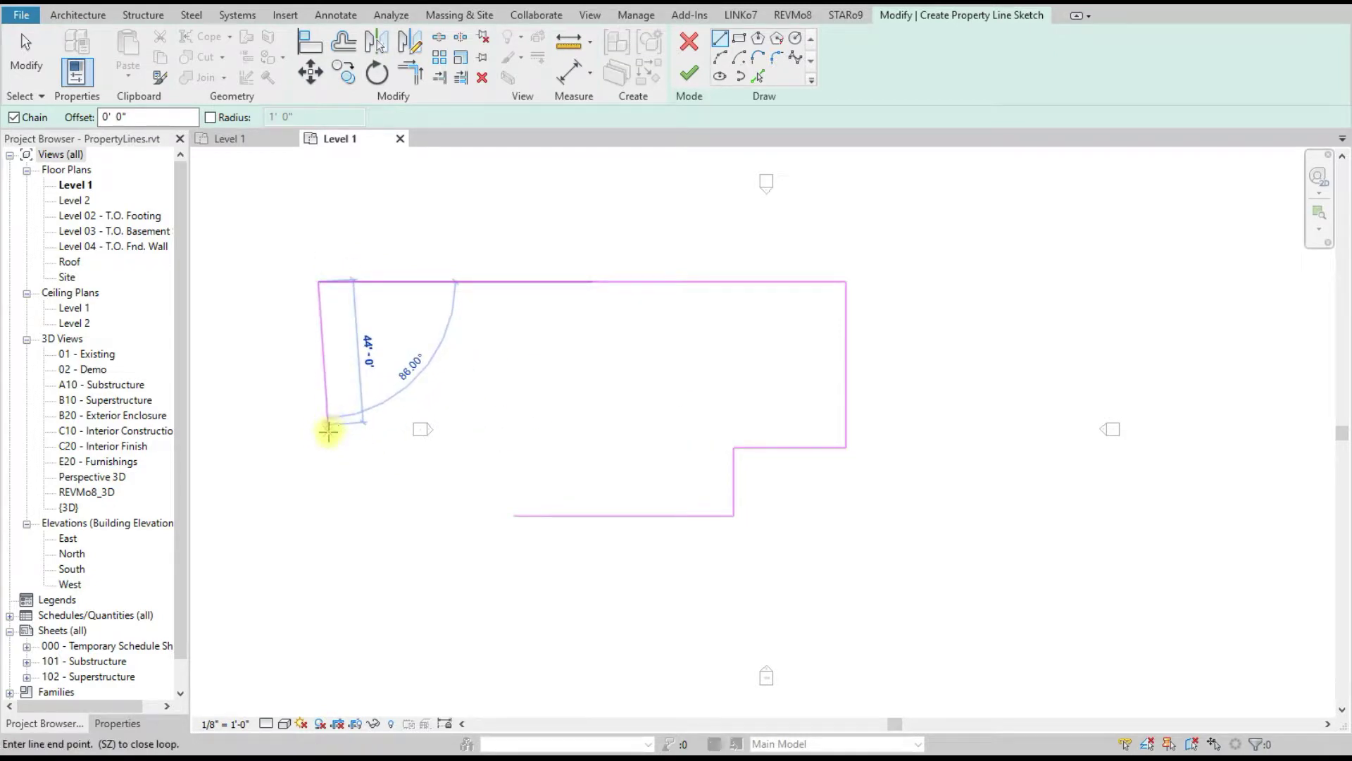
left_click(319, 448)
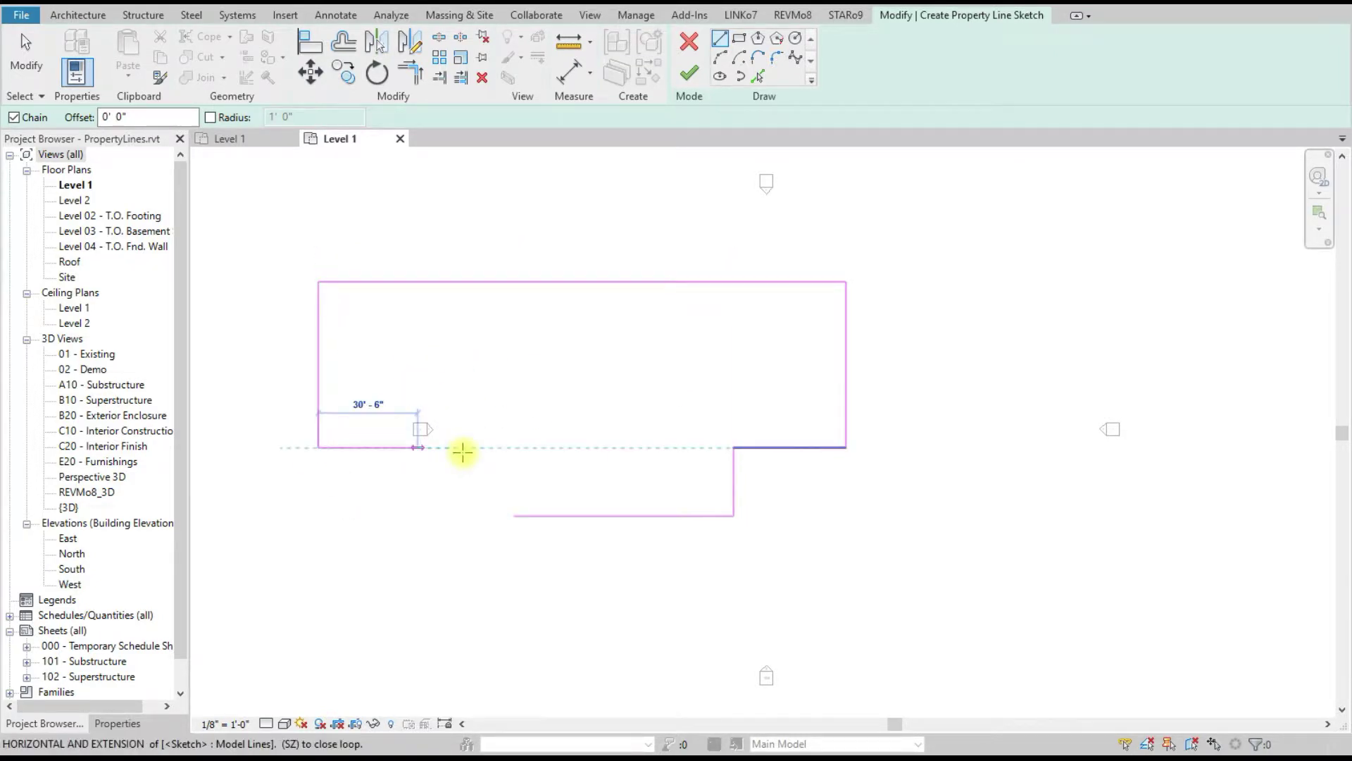
left_click(513, 448)
left_click(514, 515)
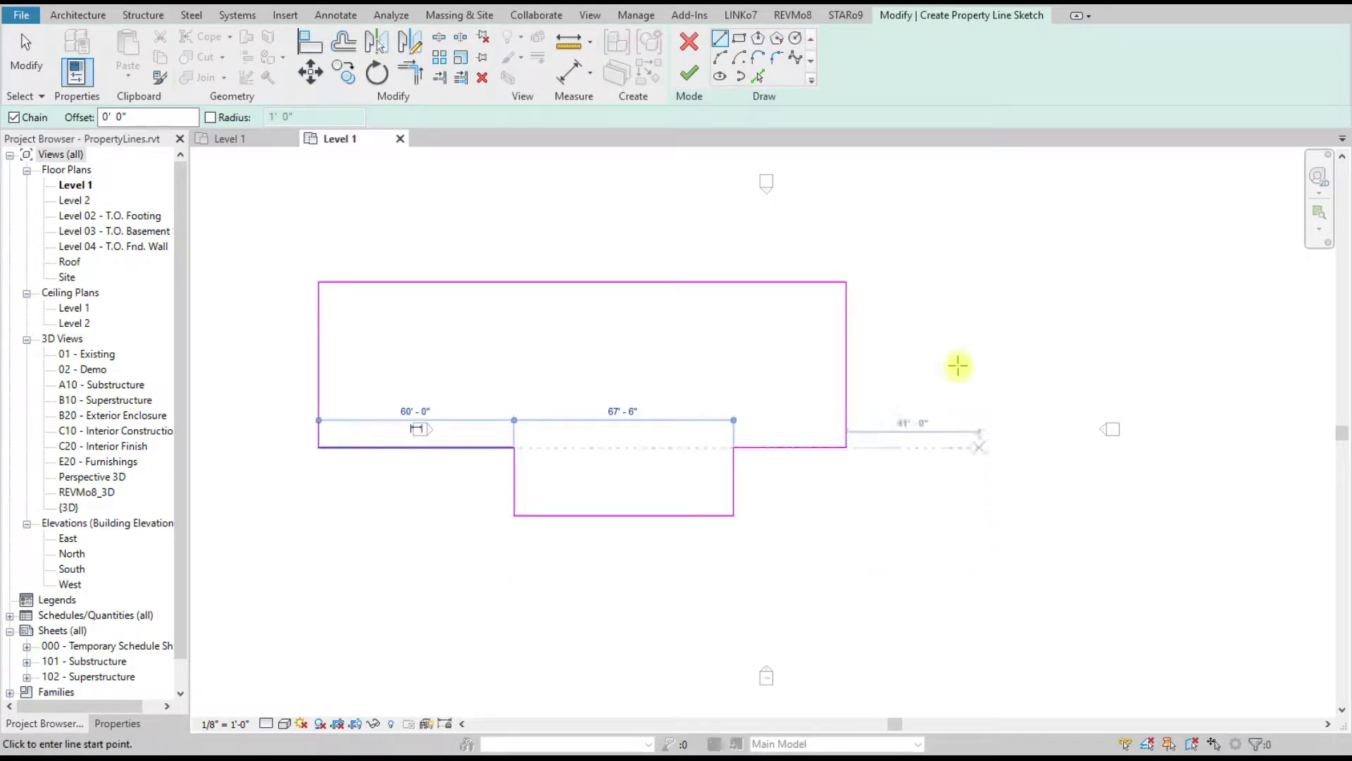
Step: Finish the property line sketch and end REVMo8 grouping to show Local Groups
left_click(690, 72)
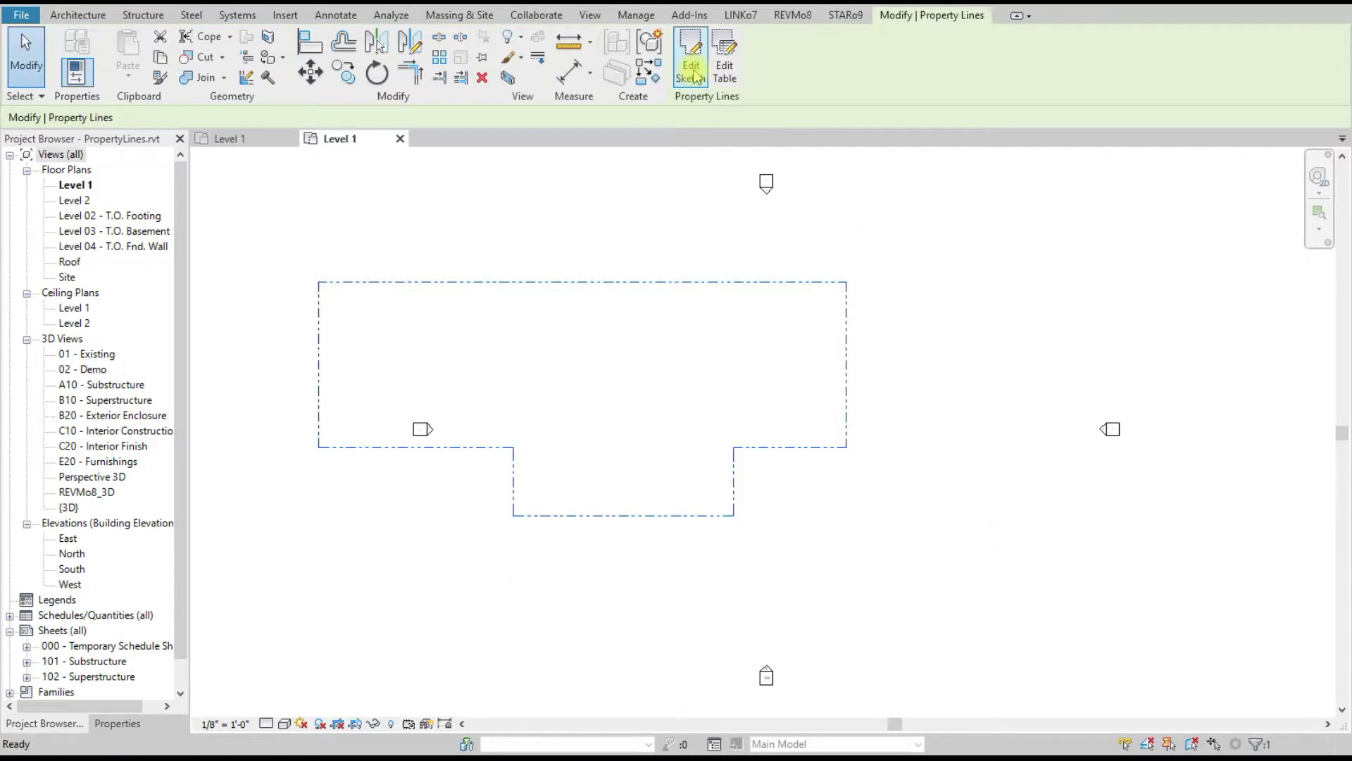
left_click(795, 16)
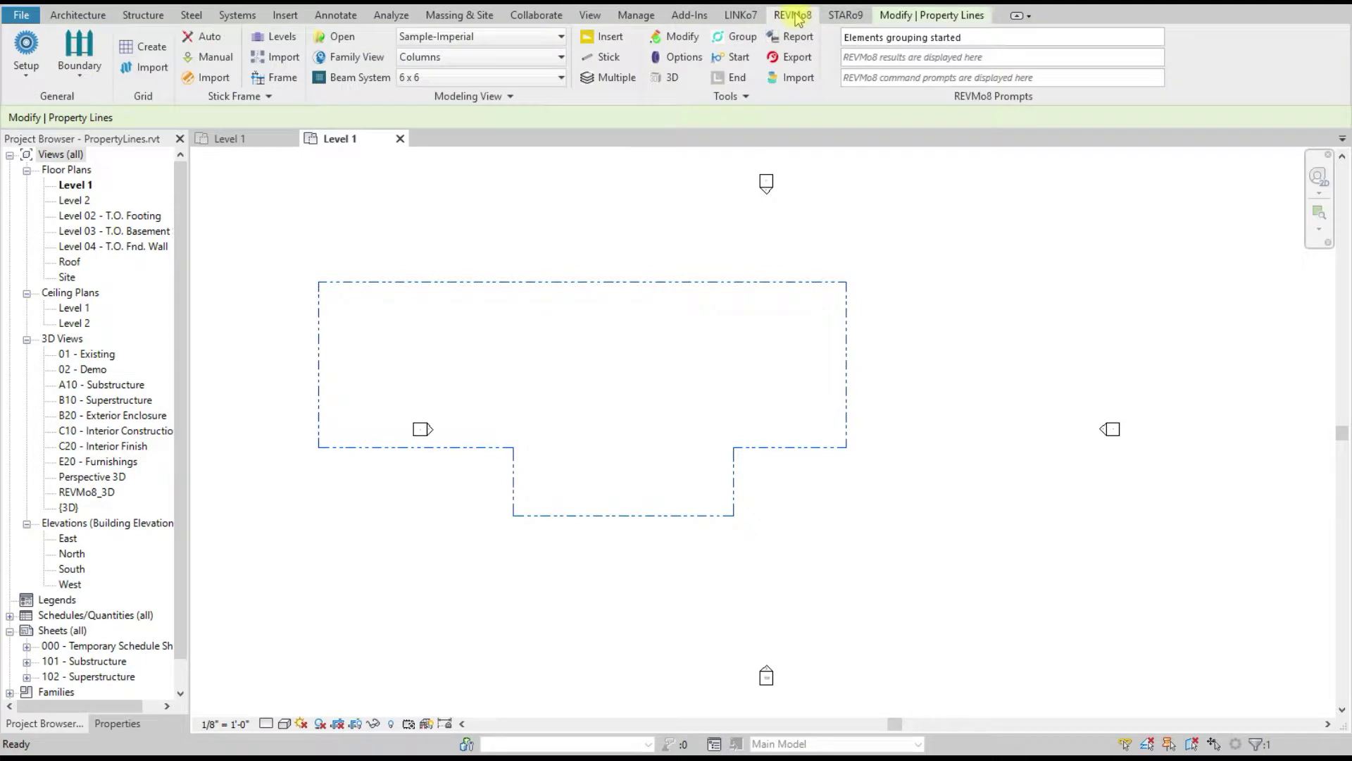
left_click(736, 79)
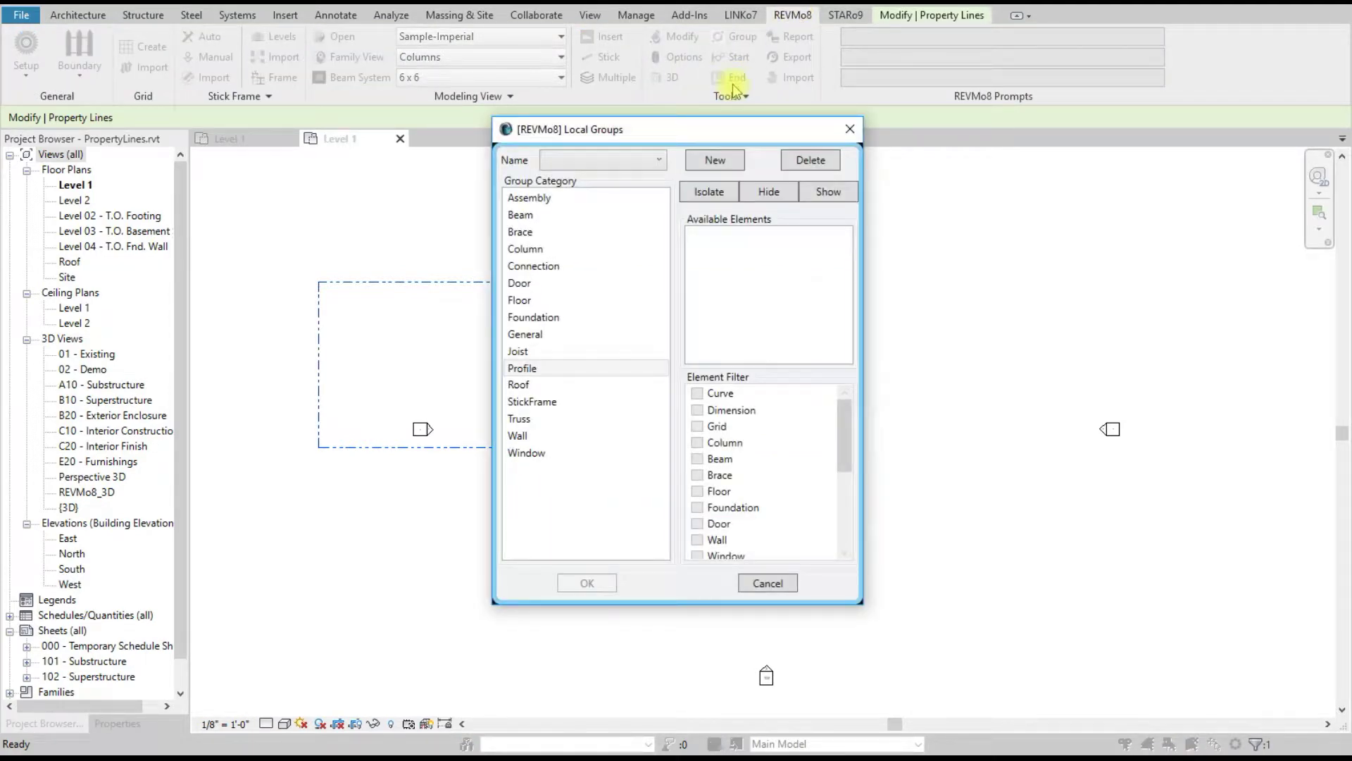
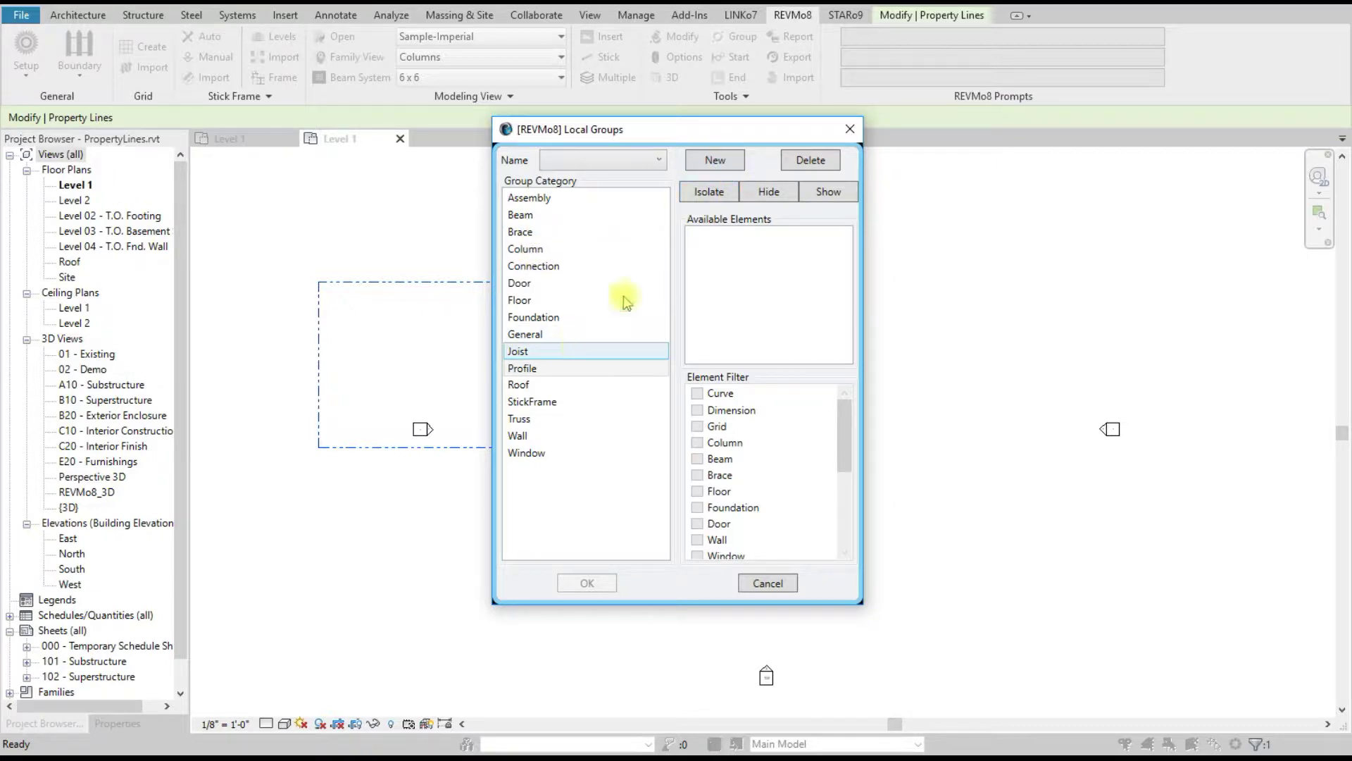
Step: Create a Profile local group named PropertyLine containing the property-line elements
left_click(528, 371)
left_click(715, 161)
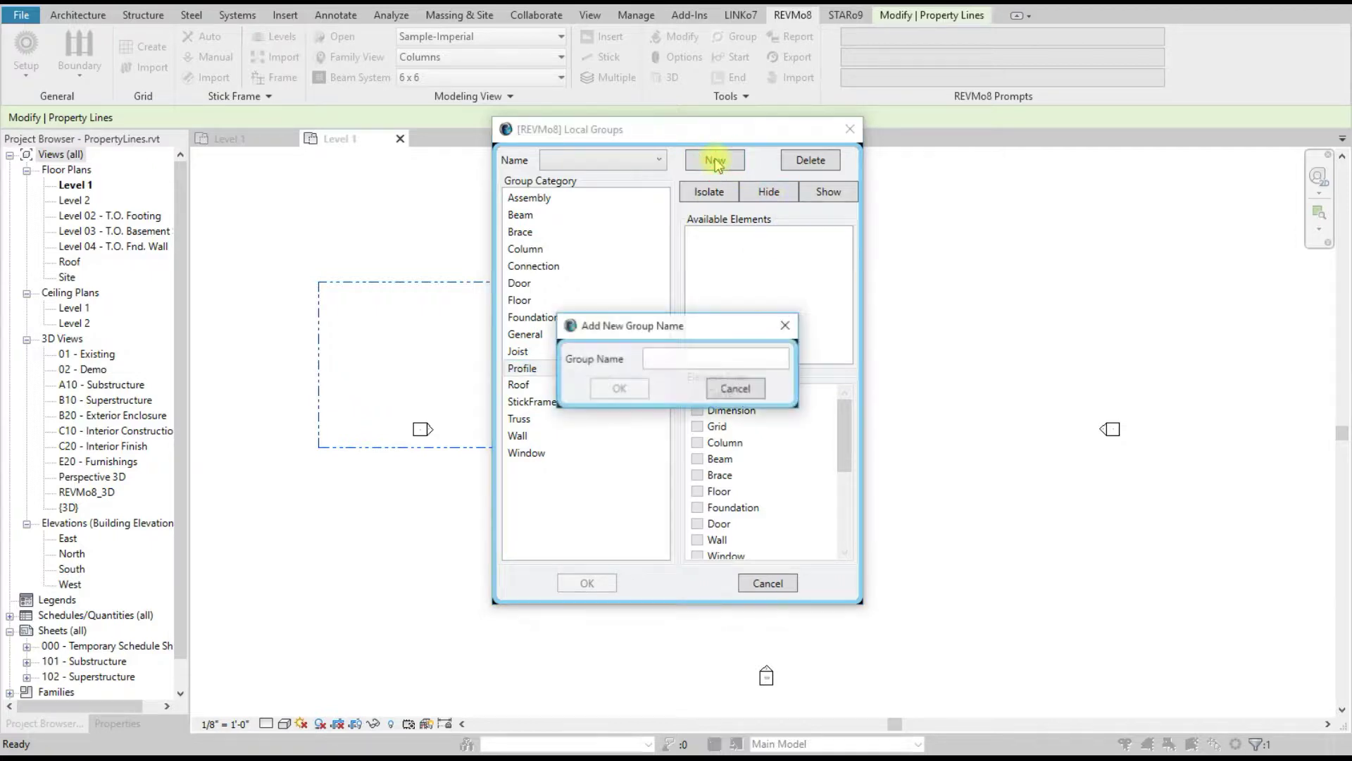
type("Property")
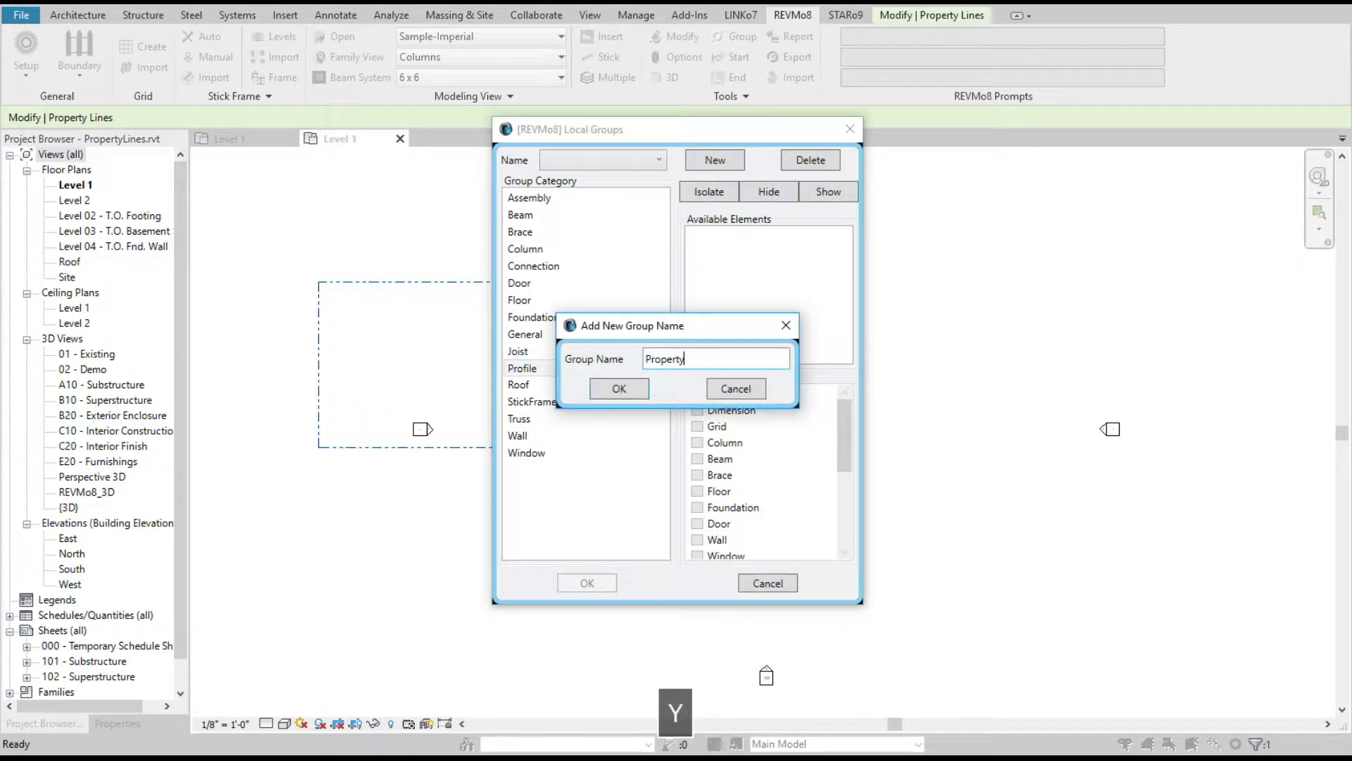
type("Line")
left_click(619, 388)
left_click(591, 583)
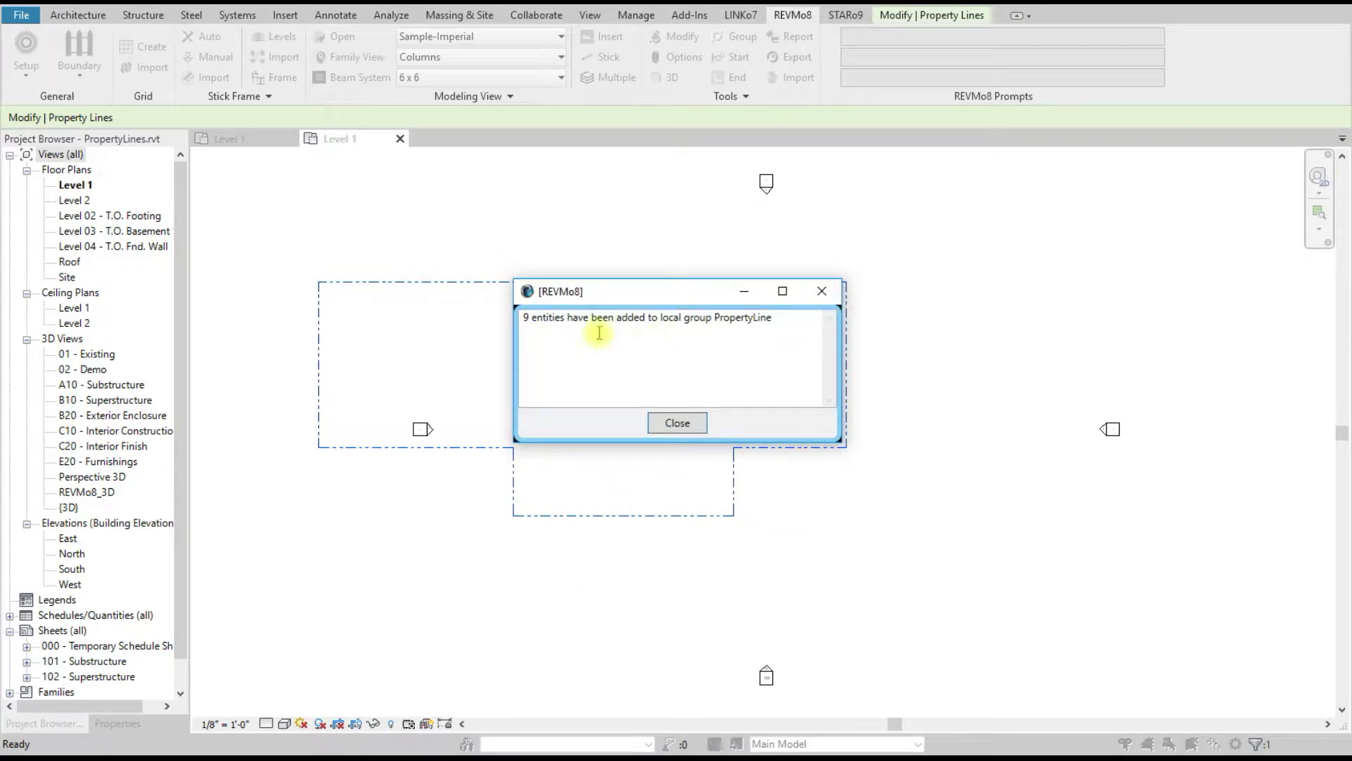
left_click(677, 423)
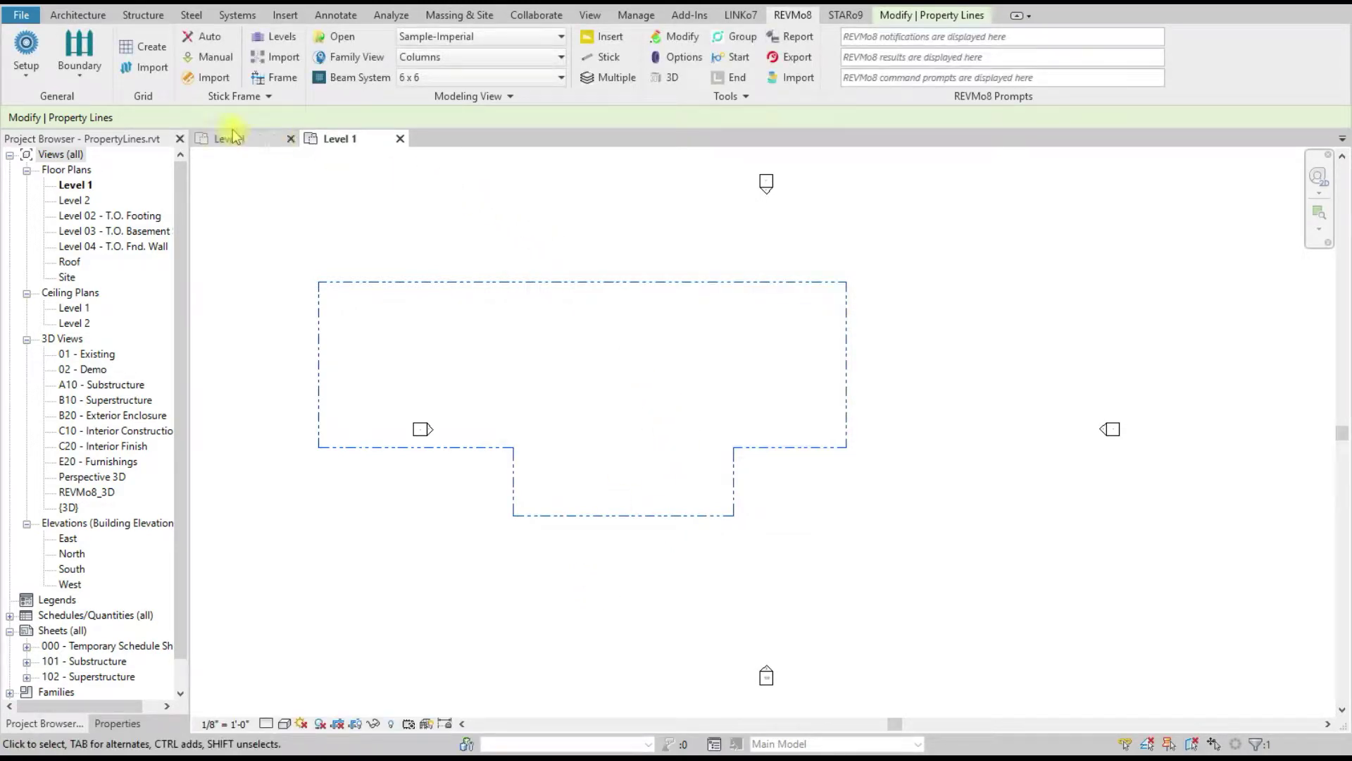
left_click(455, 245)
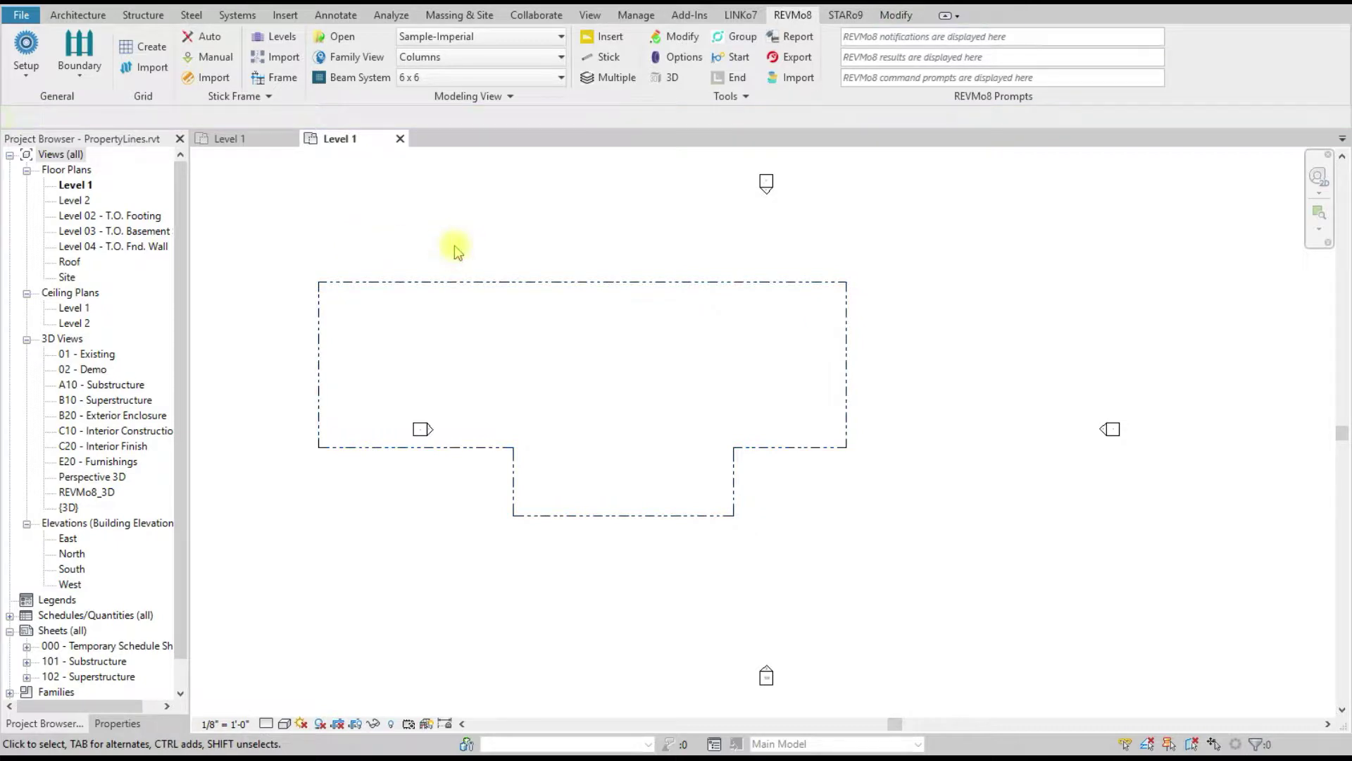
Step: Save the project and confirm the PropertyLine group's elements in the Profile category
key("ctrl+s")
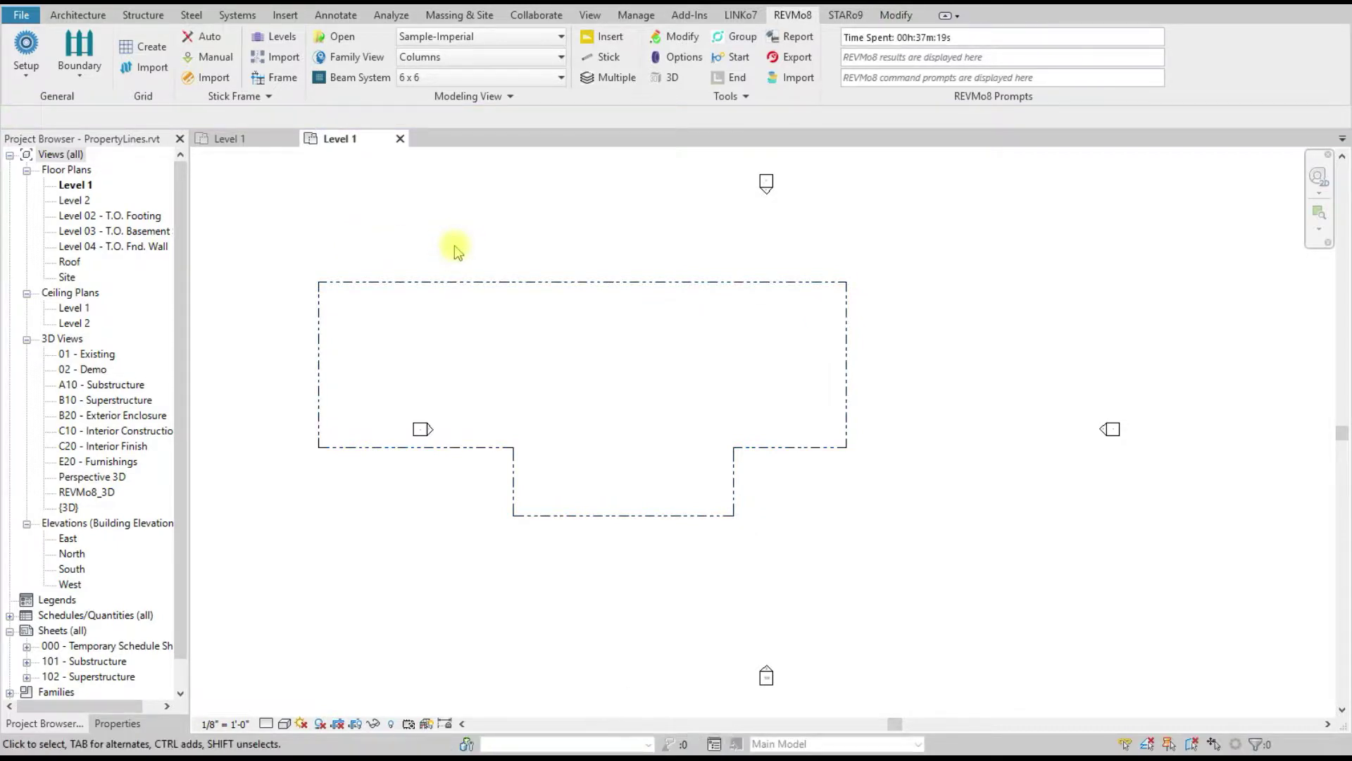
left_click(736, 36)
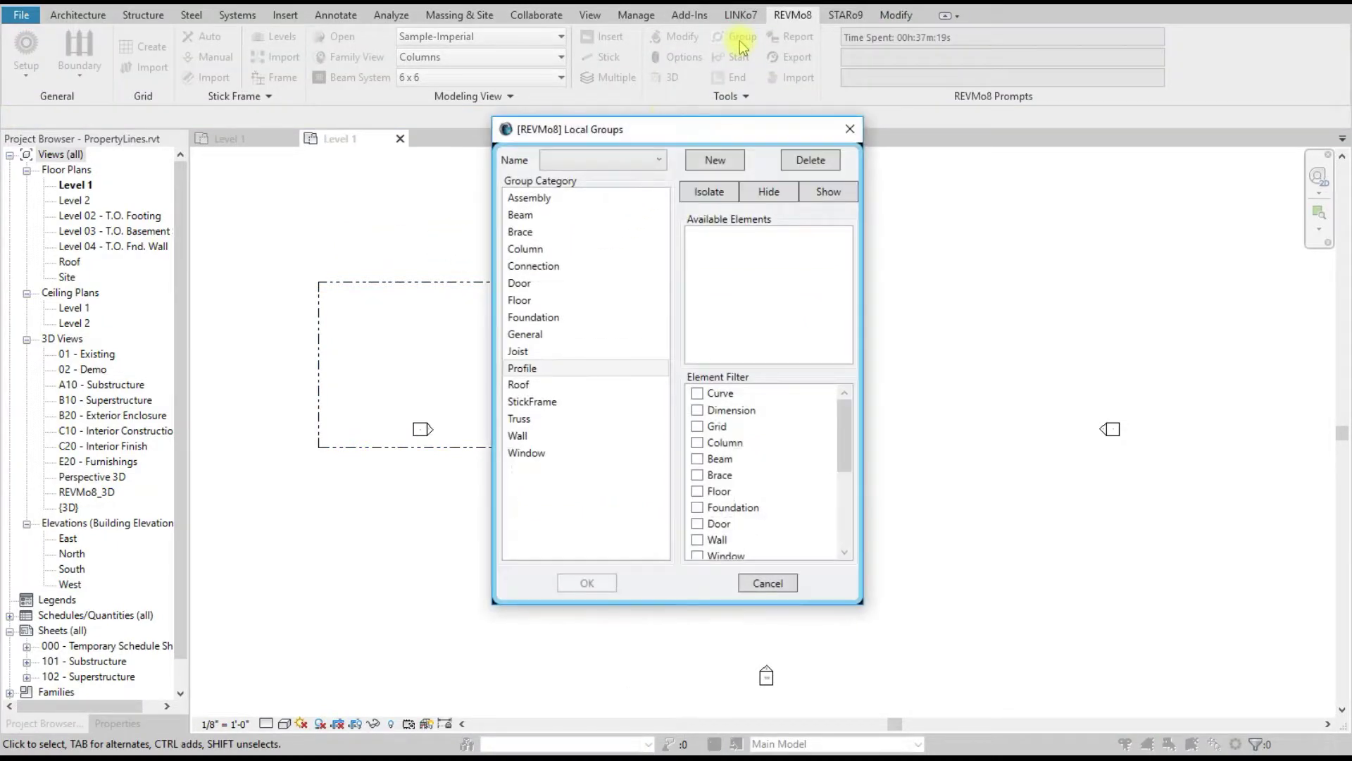
left_click(538, 372)
left_click(600, 162)
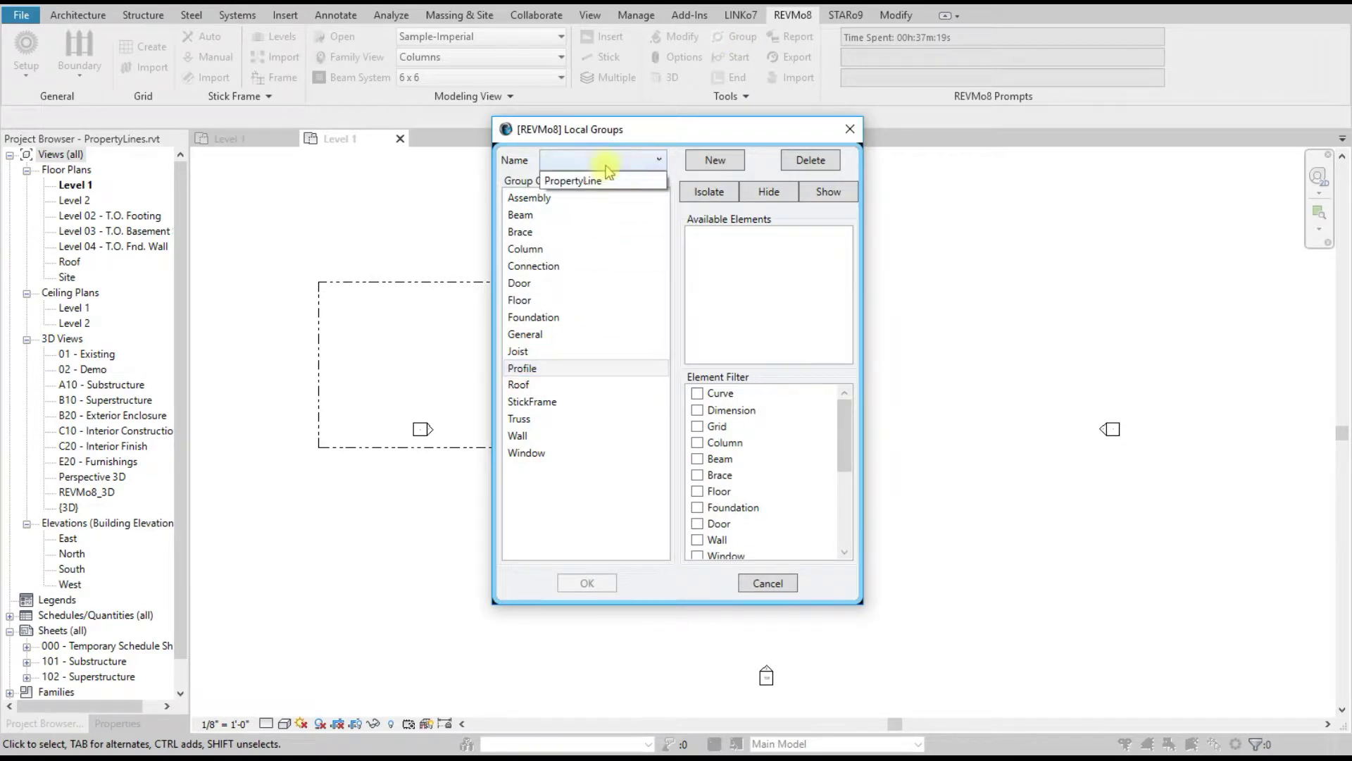
left_click(598, 181)
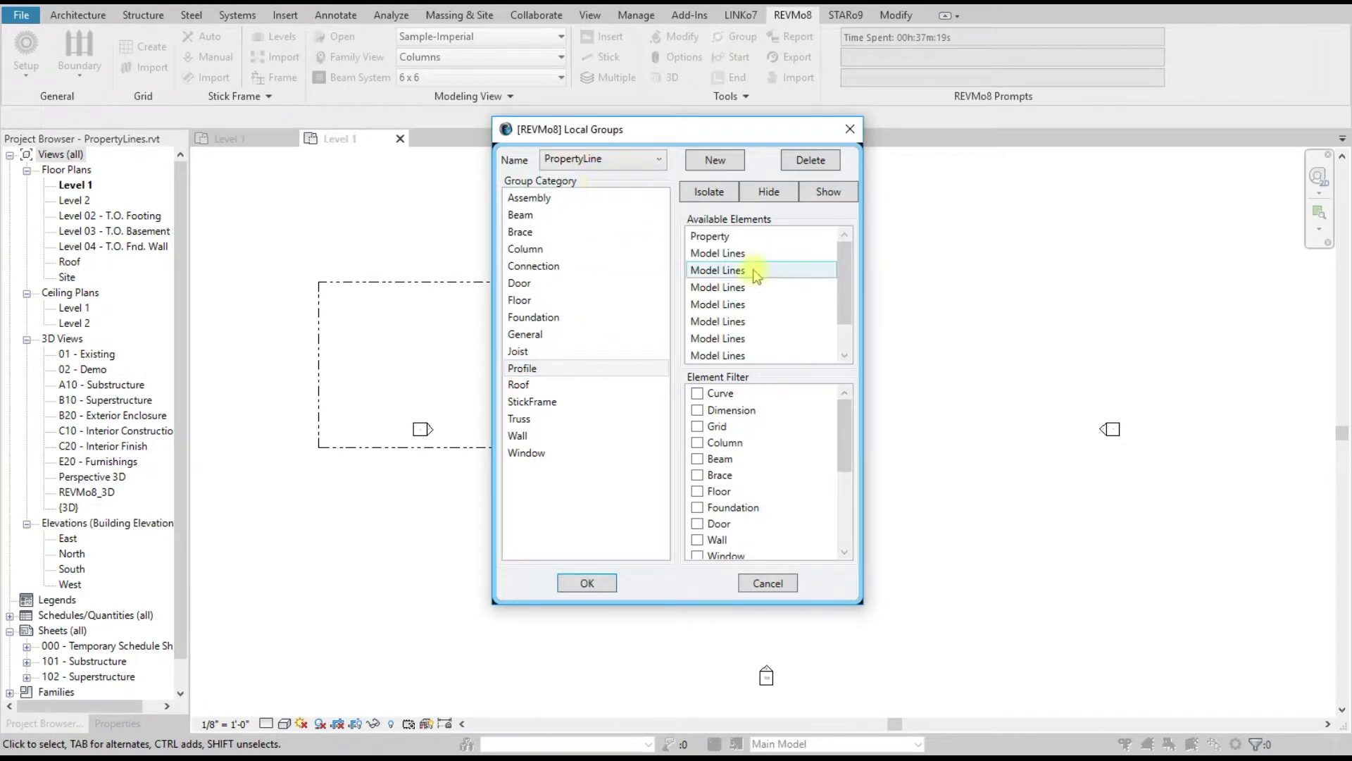
left_click_drag(844, 257, 810, 243)
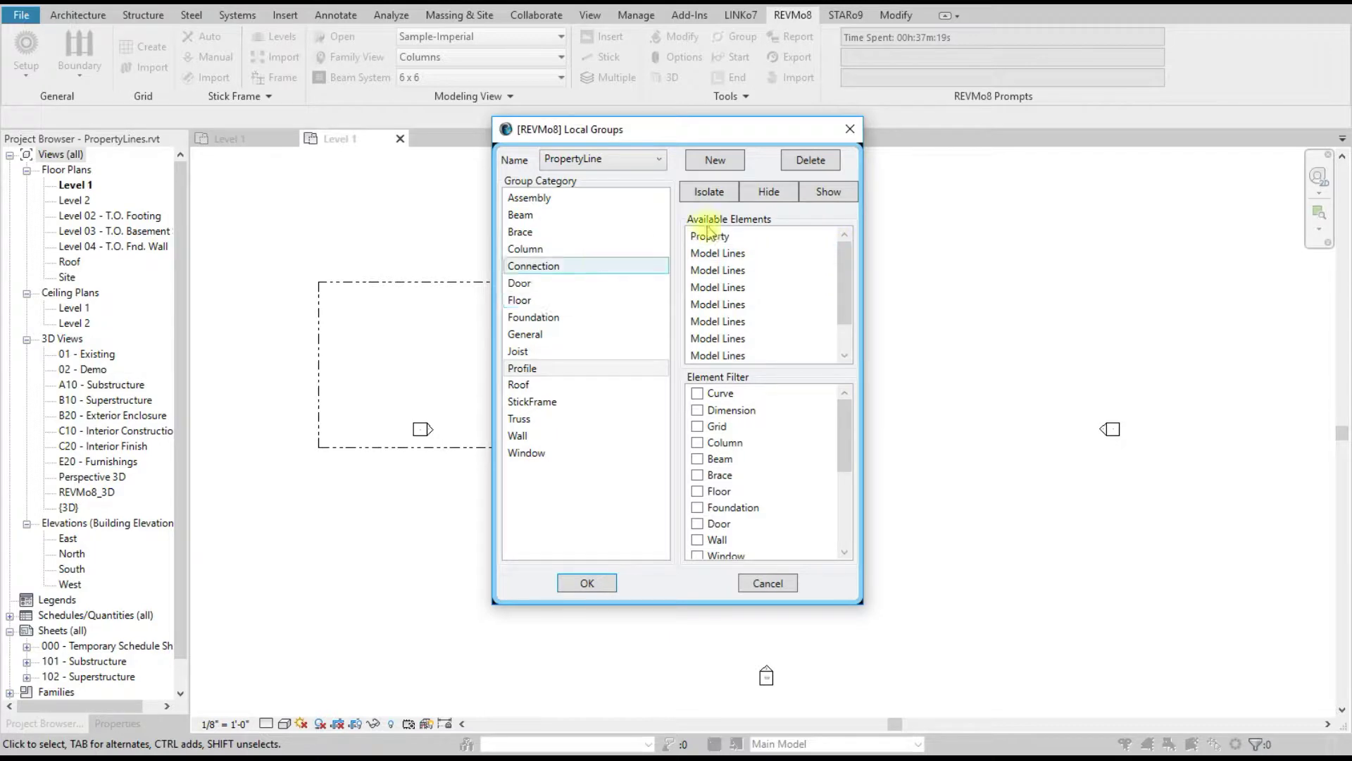
left_click(848, 131)
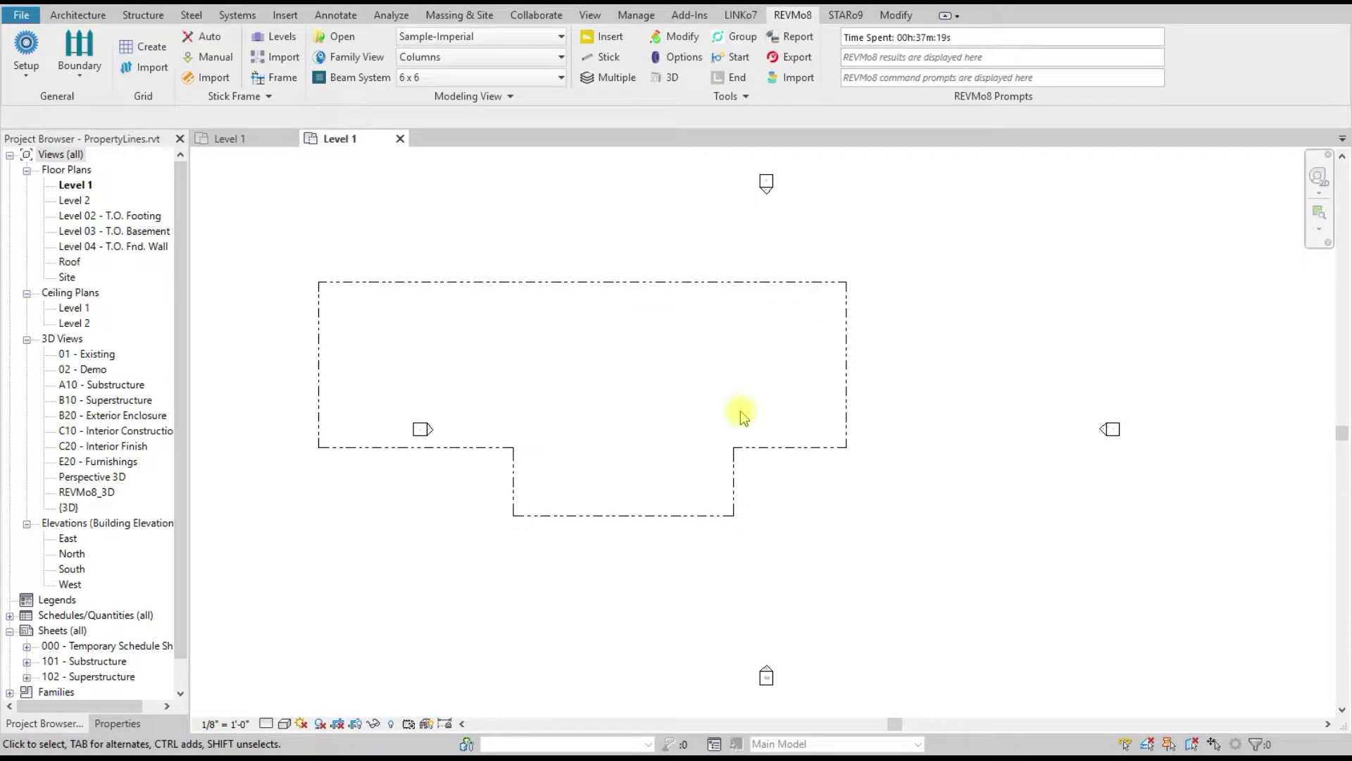
Step: Open BuildingBoundaries.rvt from REVMo8 Setup and sign in with the project user's password
left_click(26, 47)
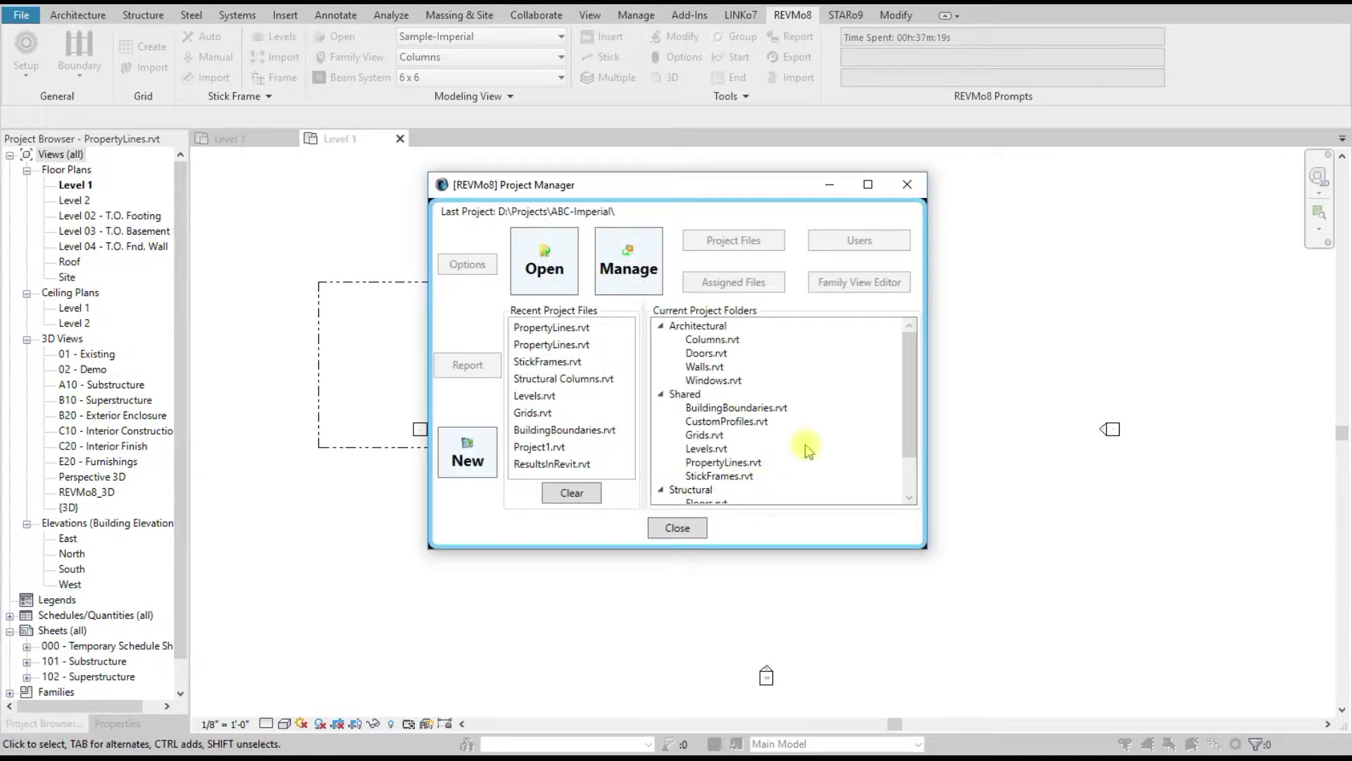
double_click(761, 408)
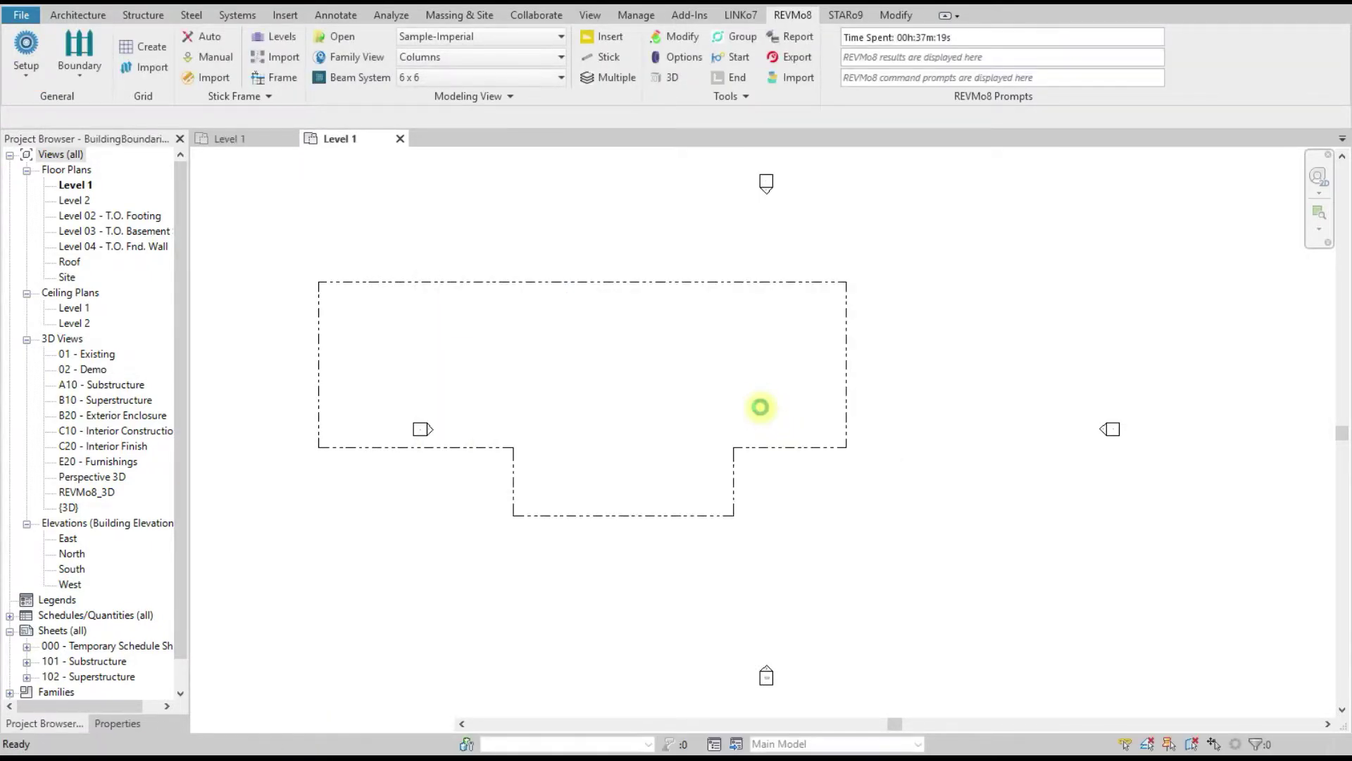
left_click(724, 345)
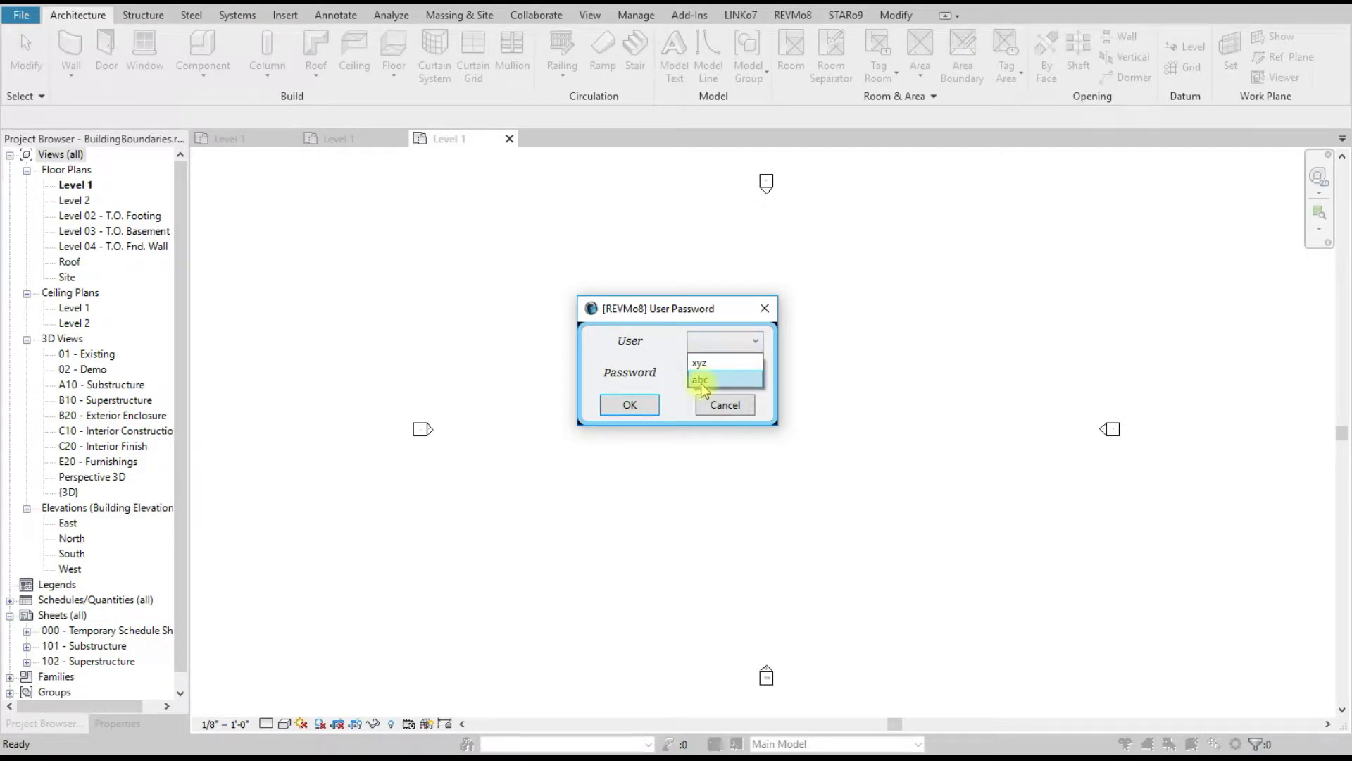
left_click(702, 380)
left_click(711, 373)
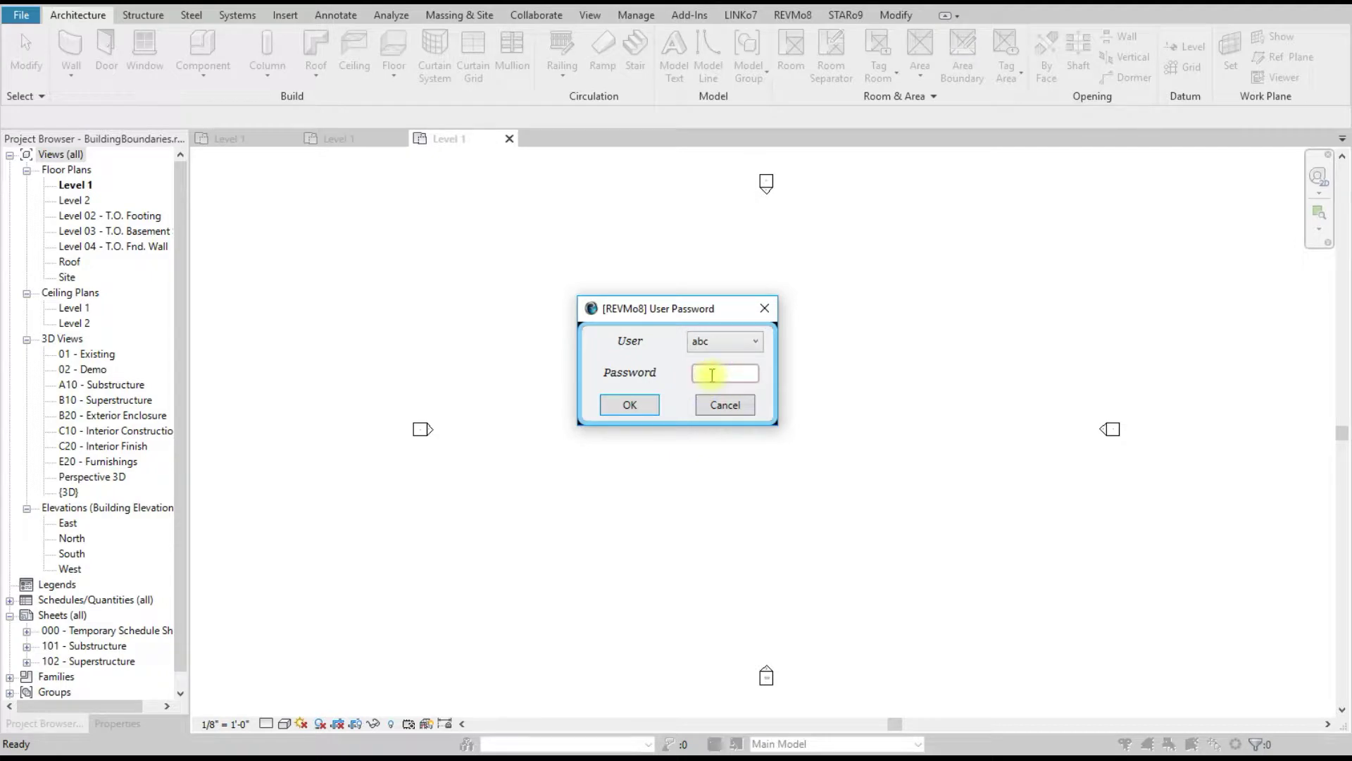
type("2")
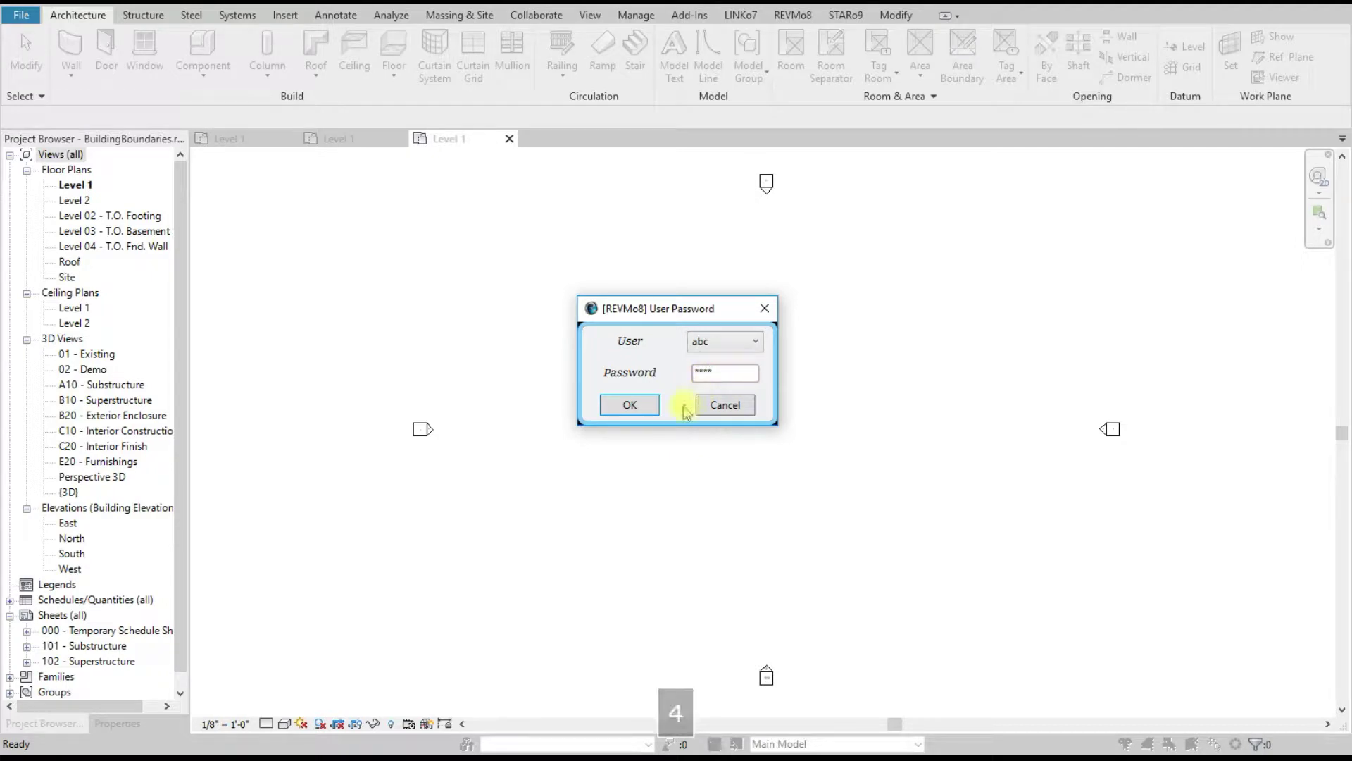
left_click(641, 404)
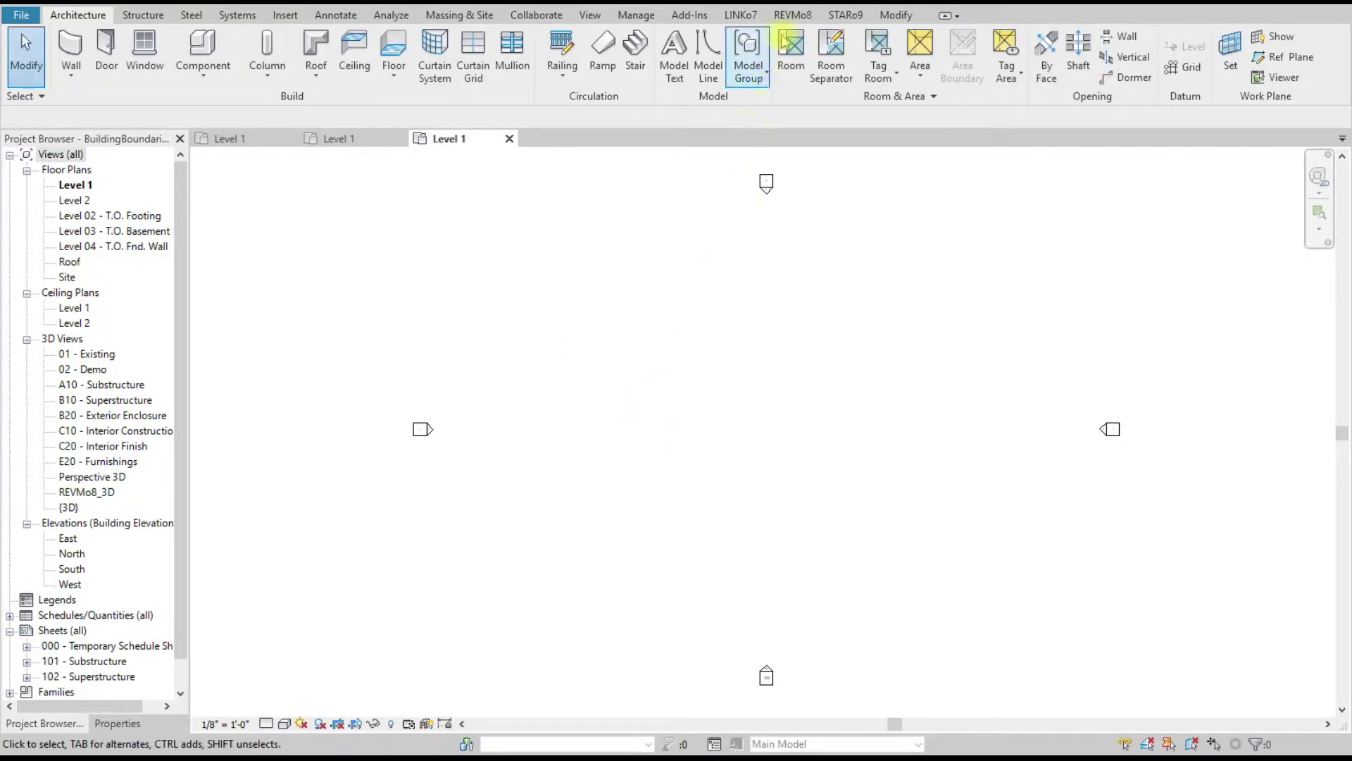
left_click(792, 15)
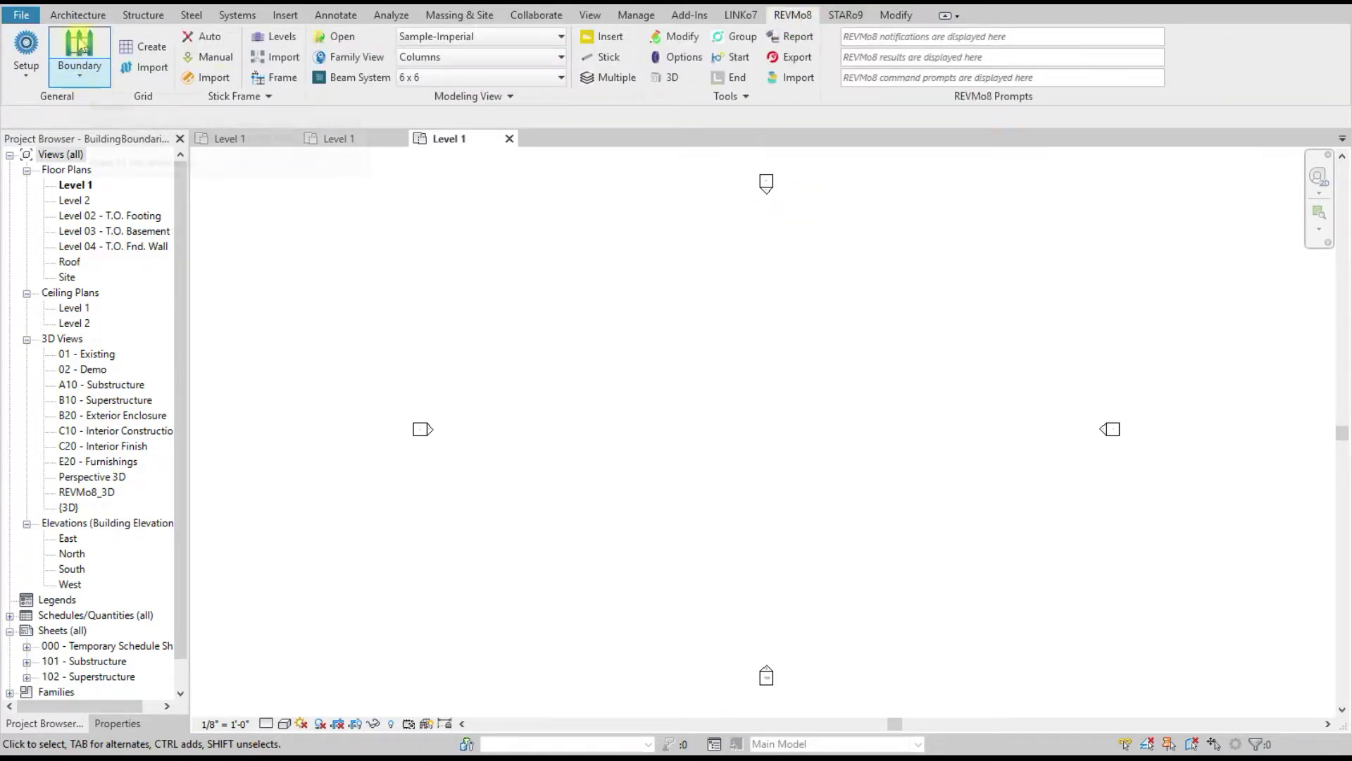
Step: Import the property line from PropertyLines.rvt and draw it in the Level 1 plan
left_click(79, 77)
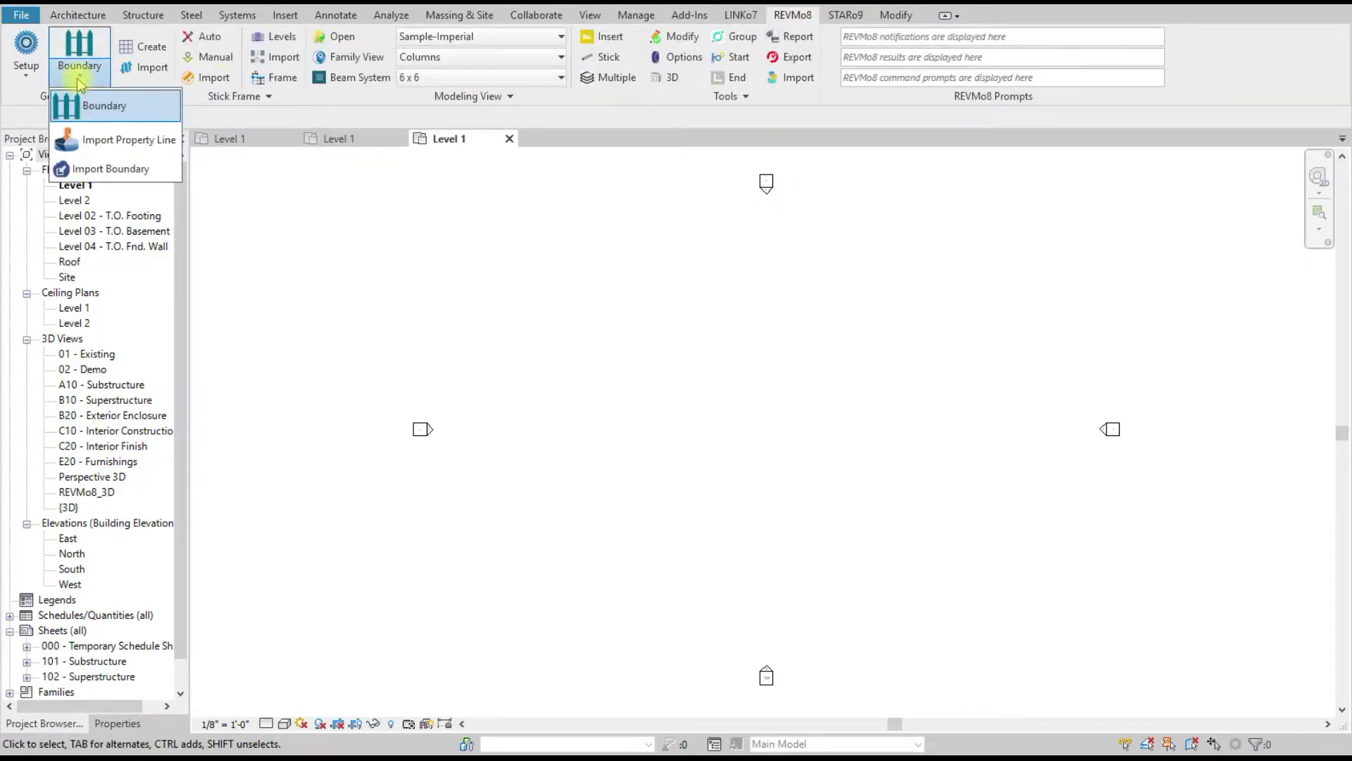
left_click(127, 139)
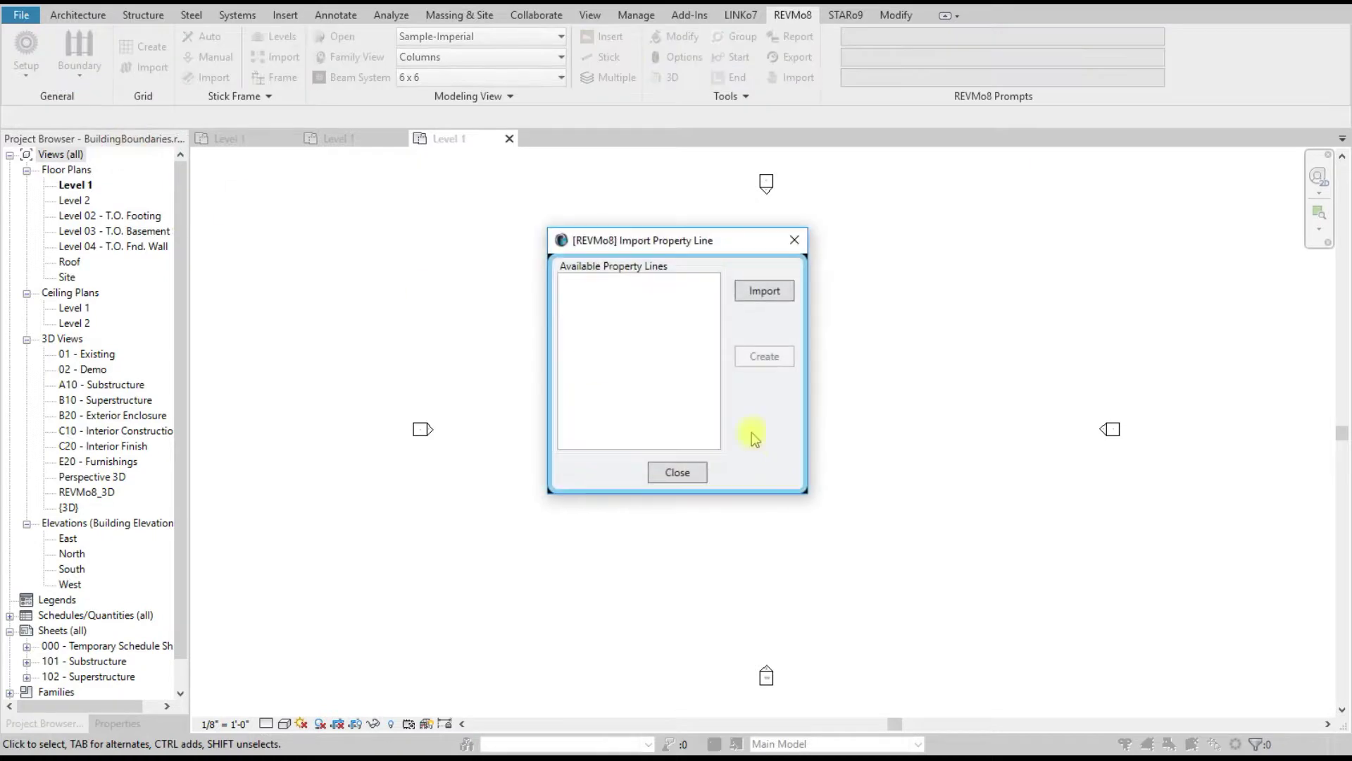
left_click(754, 290)
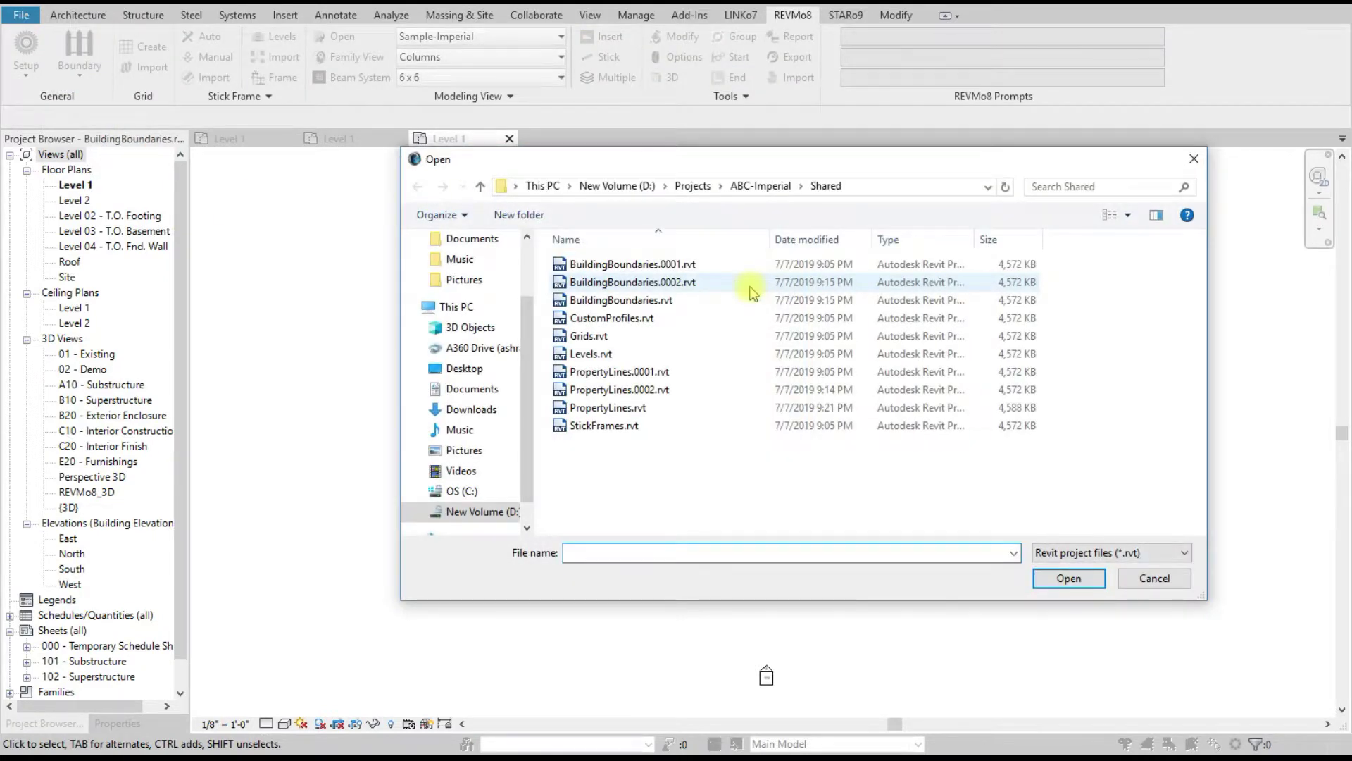
double_click(611, 409)
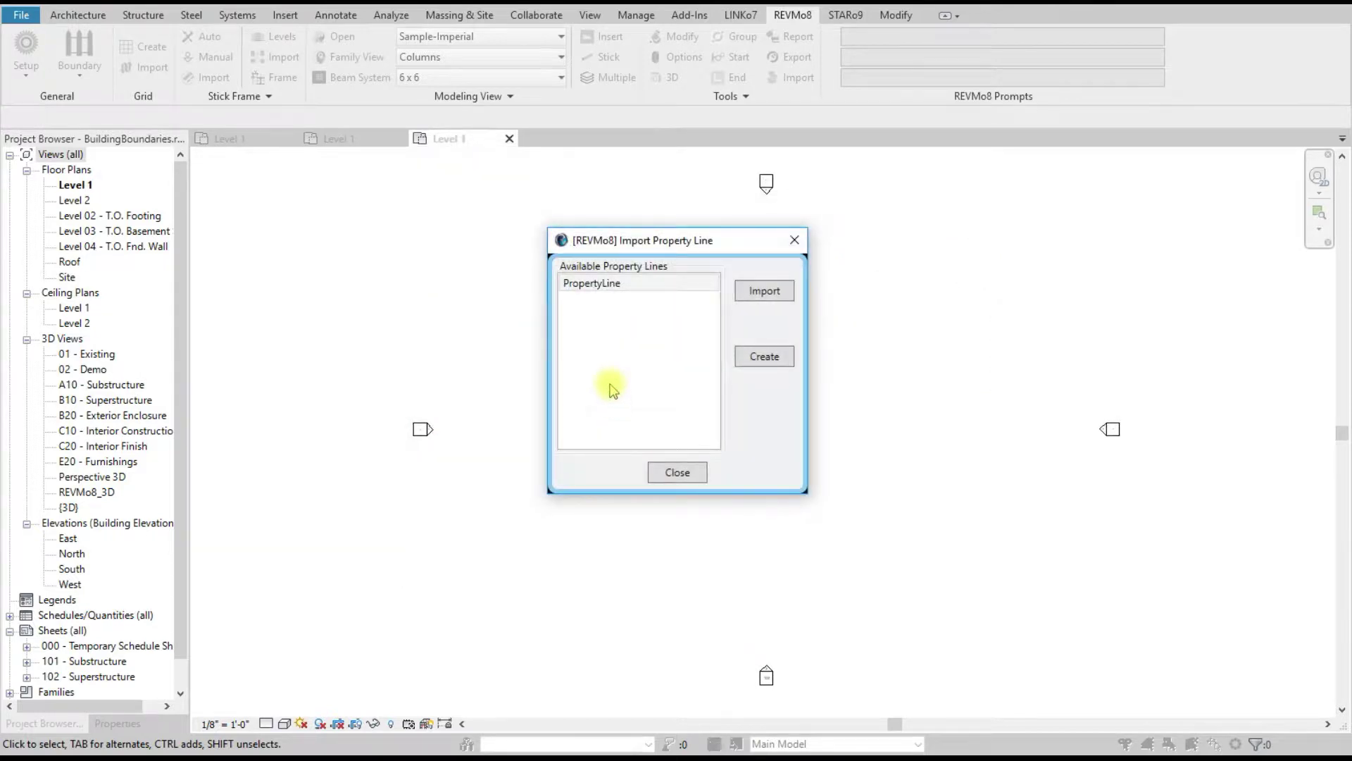
left_click(776, 363)
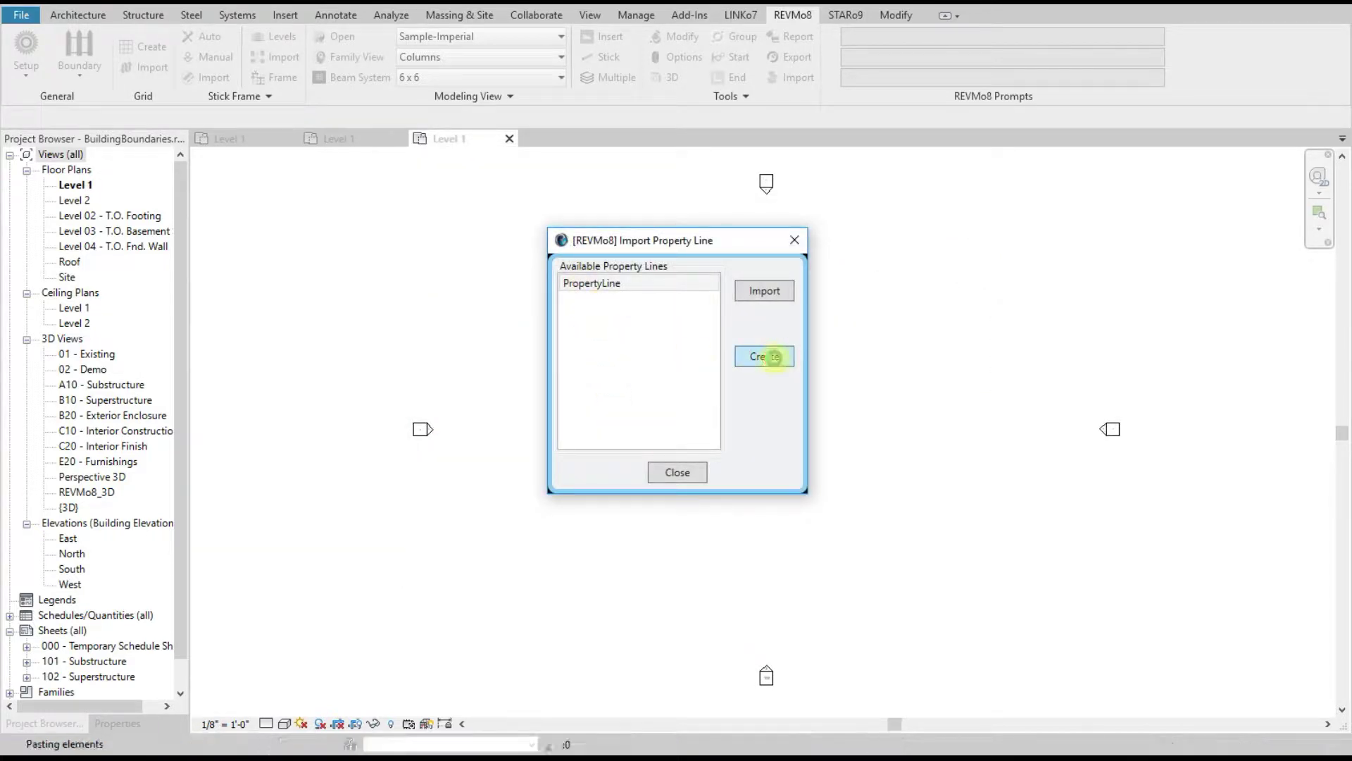
left_click(794, 240)
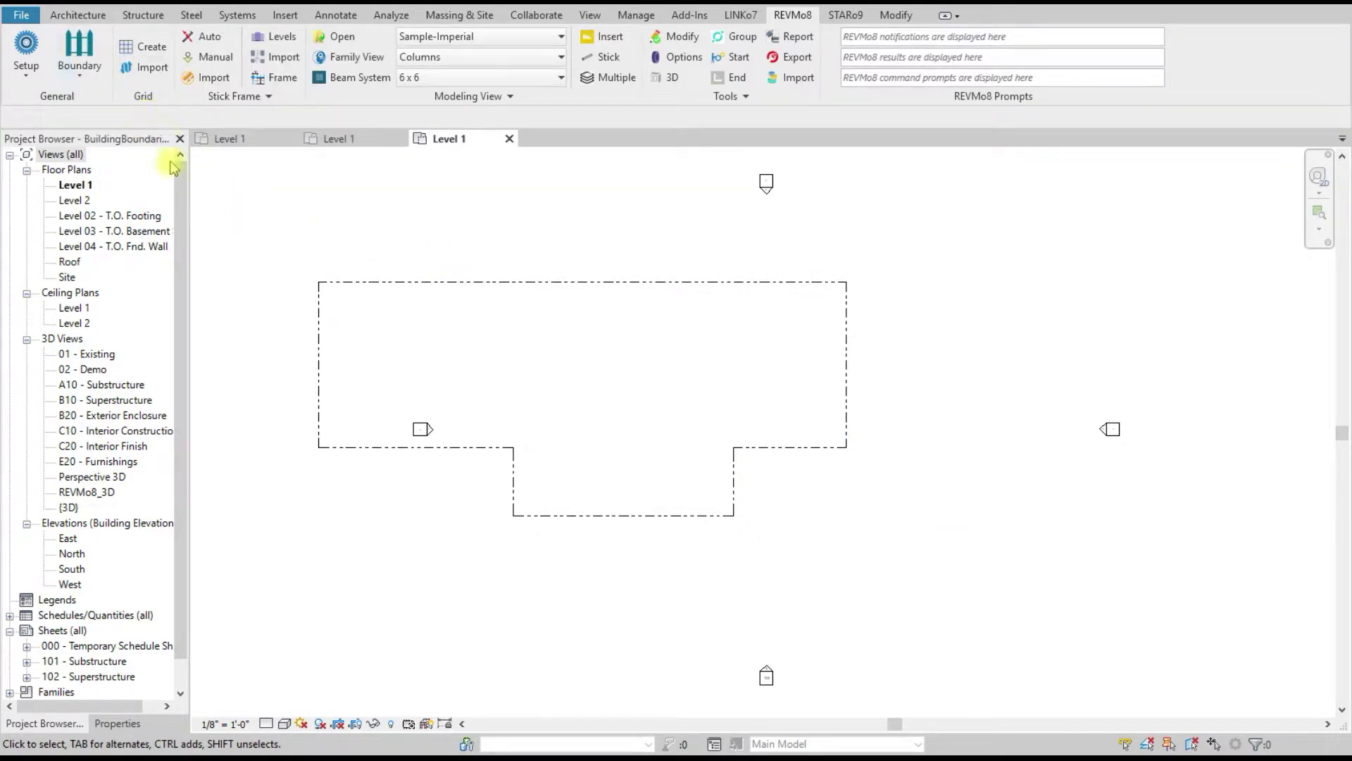
left_click(81, 50)
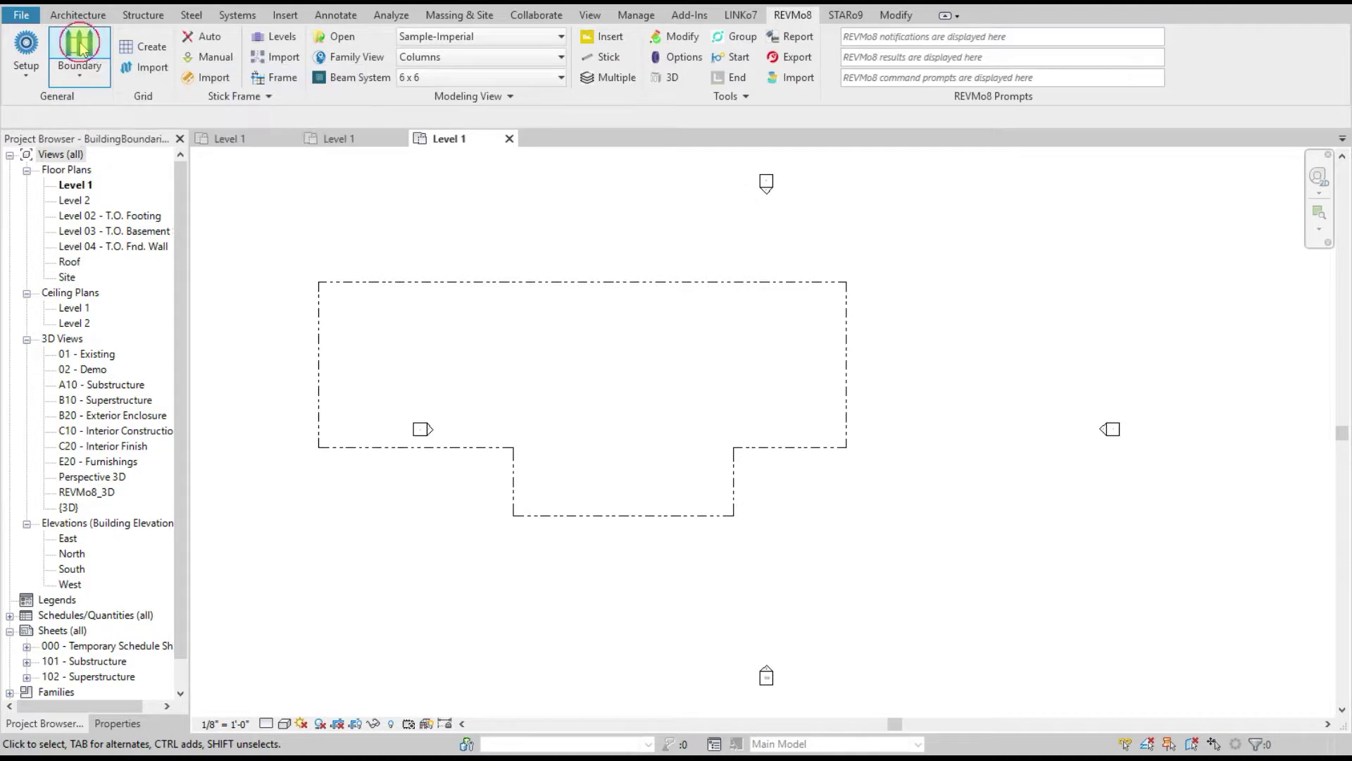
Step: Name the new boundary Main Building with DarkBlue colour and line weight 8
left_click(752, 275)
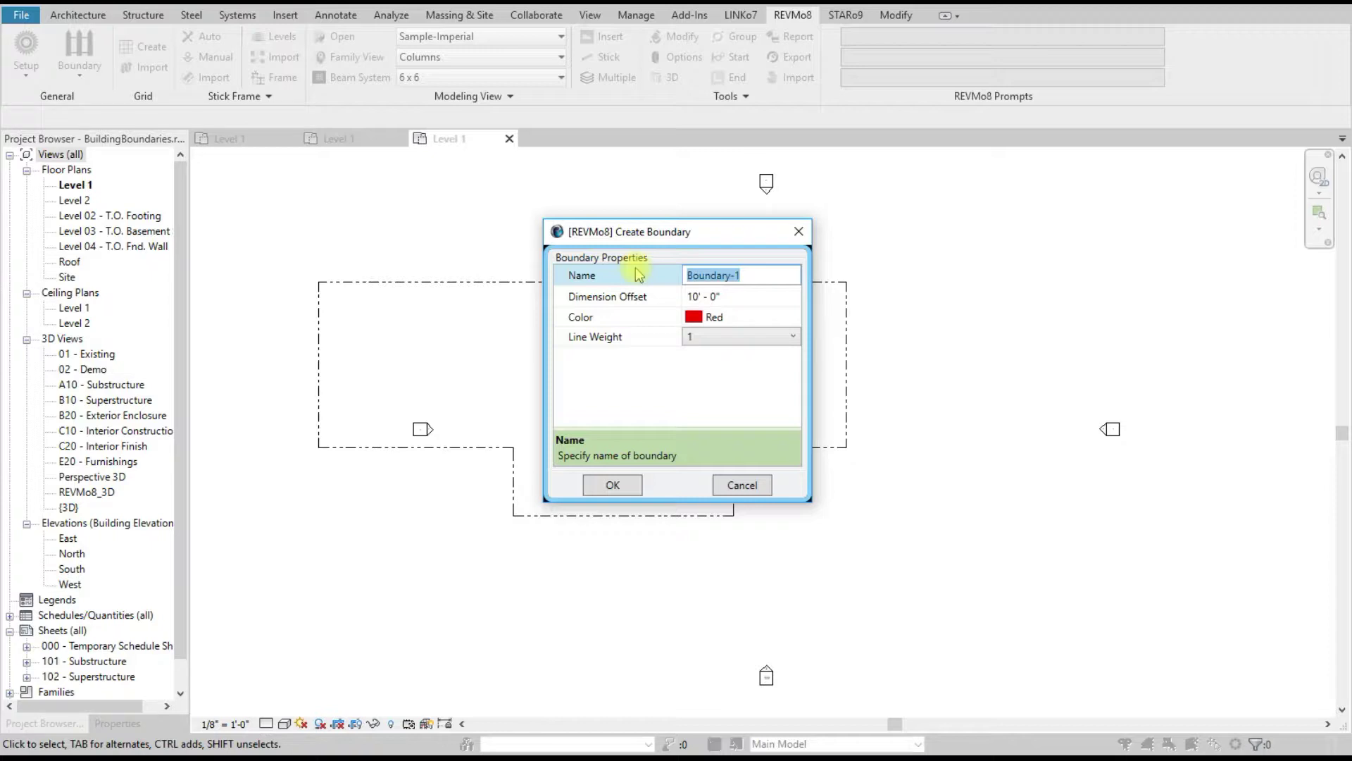
type("Main ")
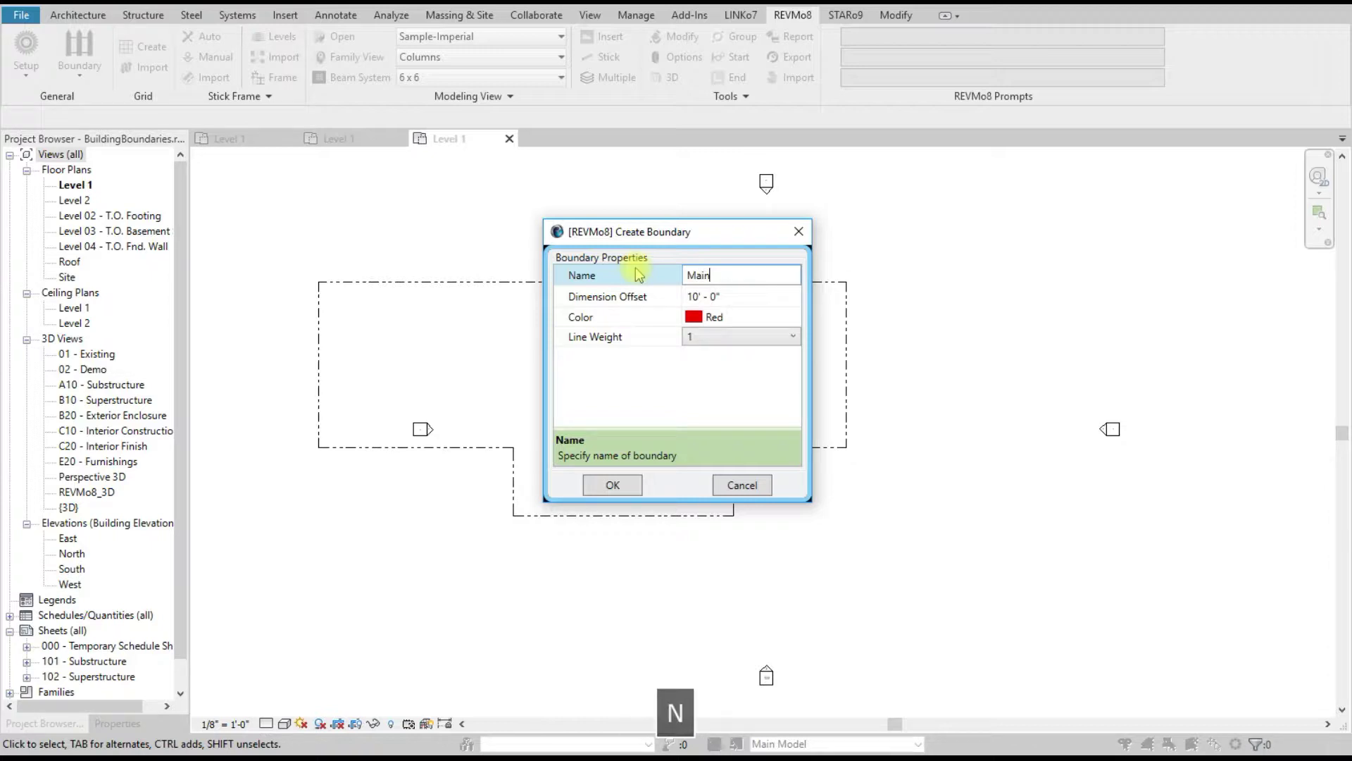
type("Building")
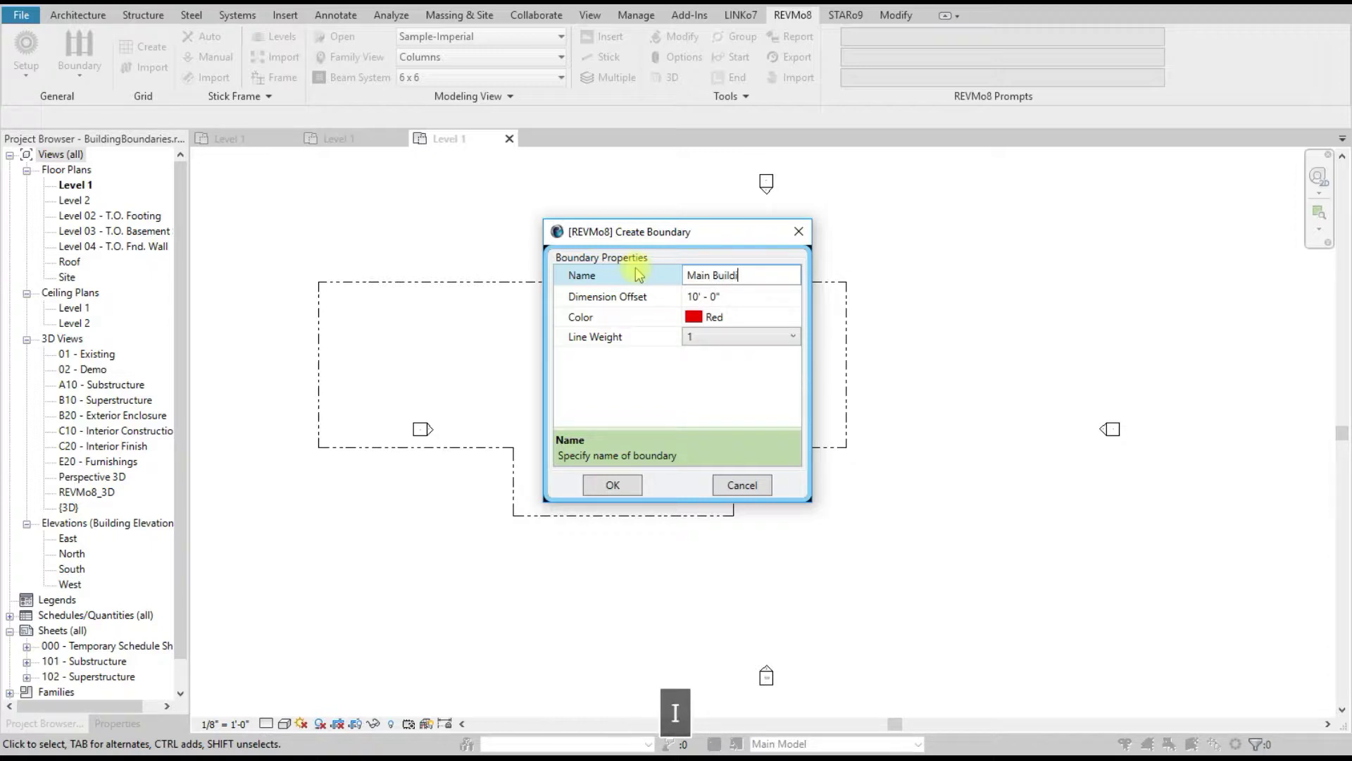
left_click(643, 296)
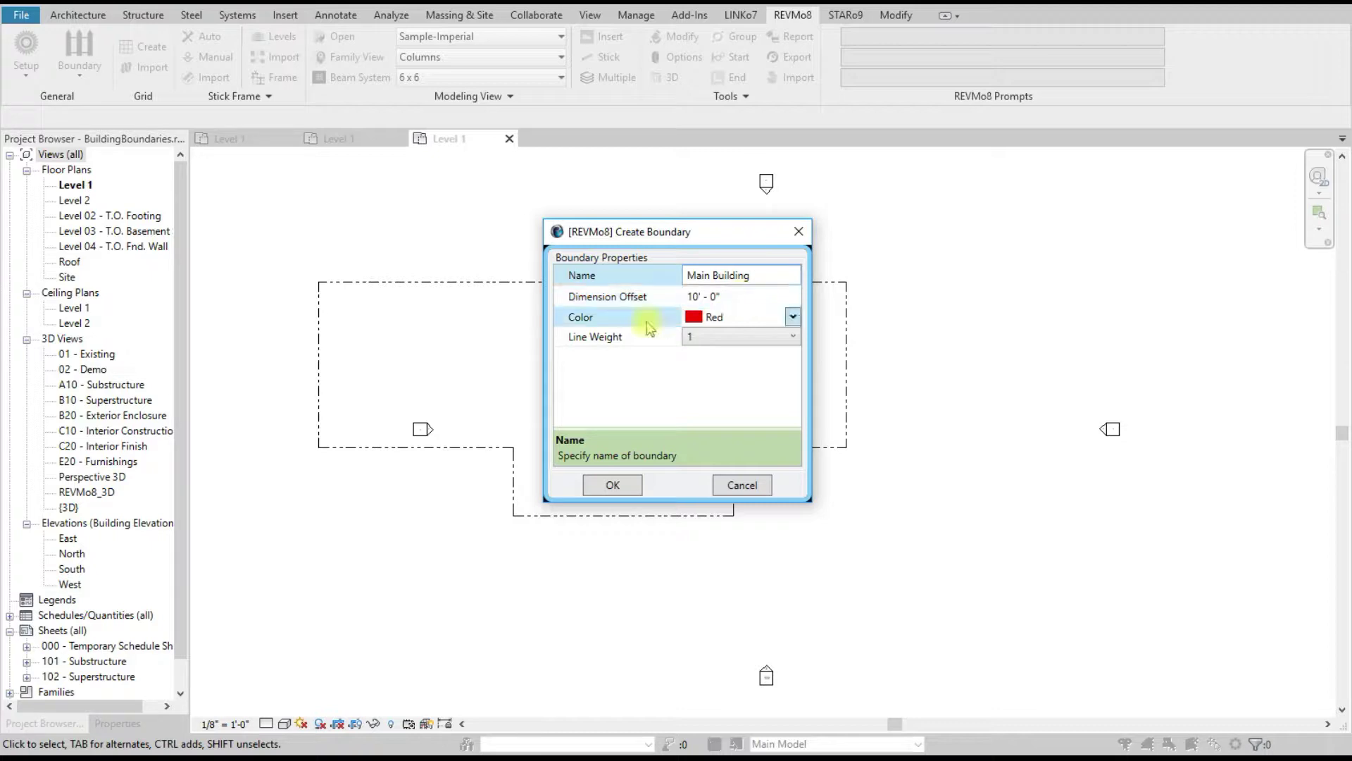
left_click(793, 318)
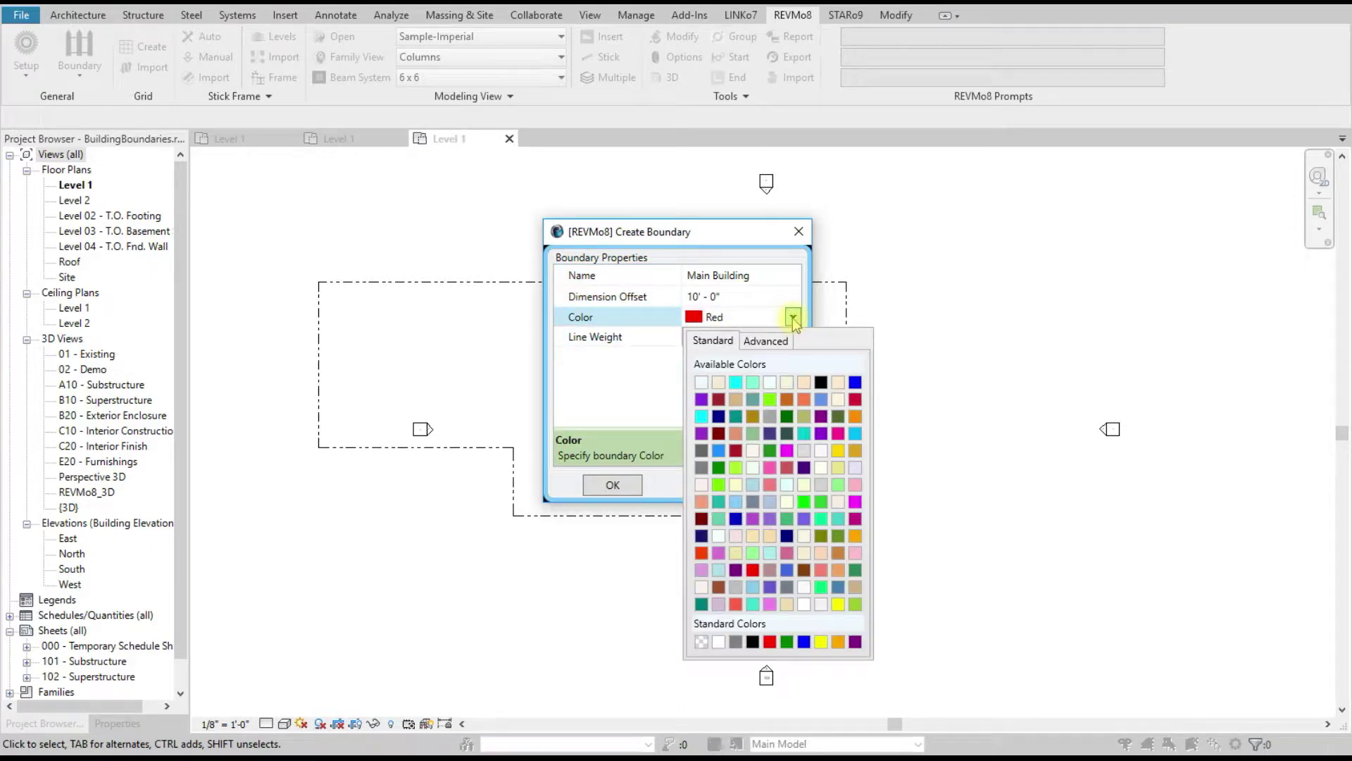
left_click(718, 415)
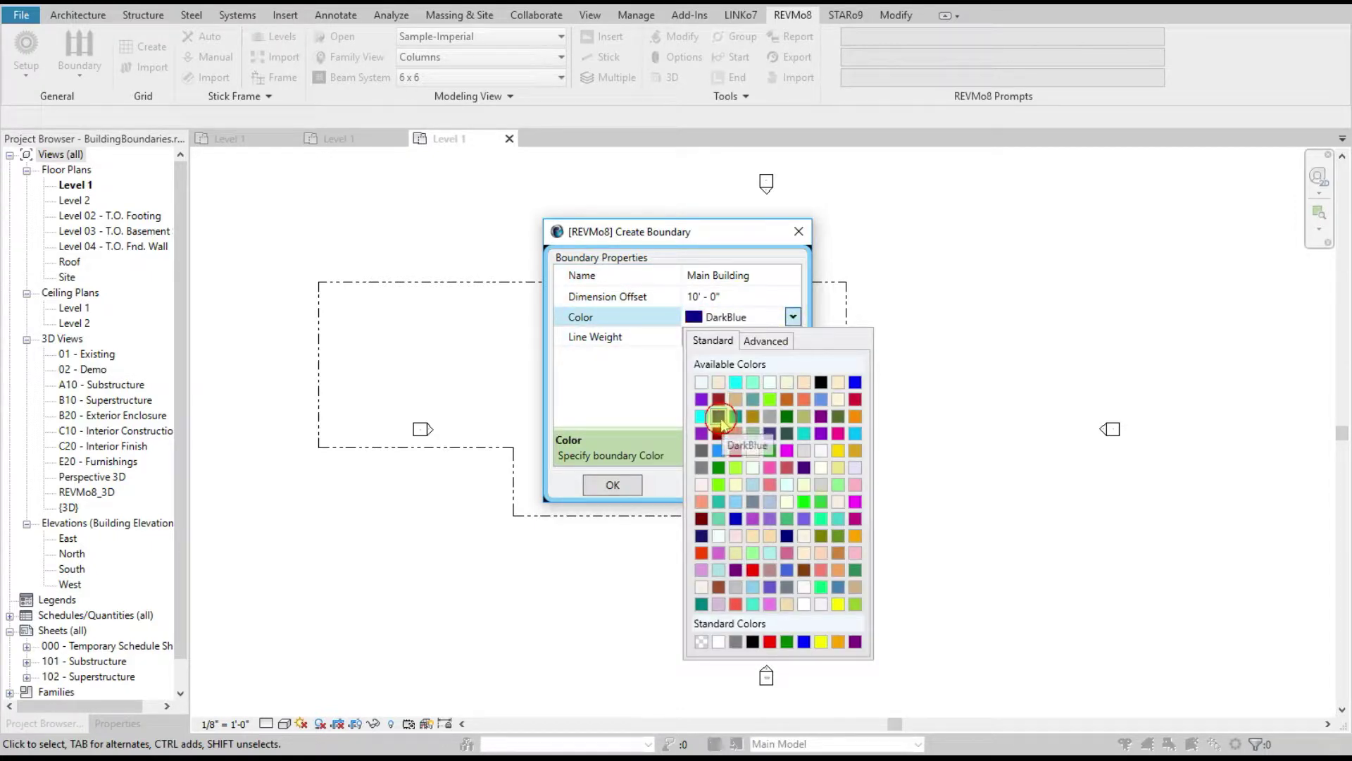
left_click(712, 340)
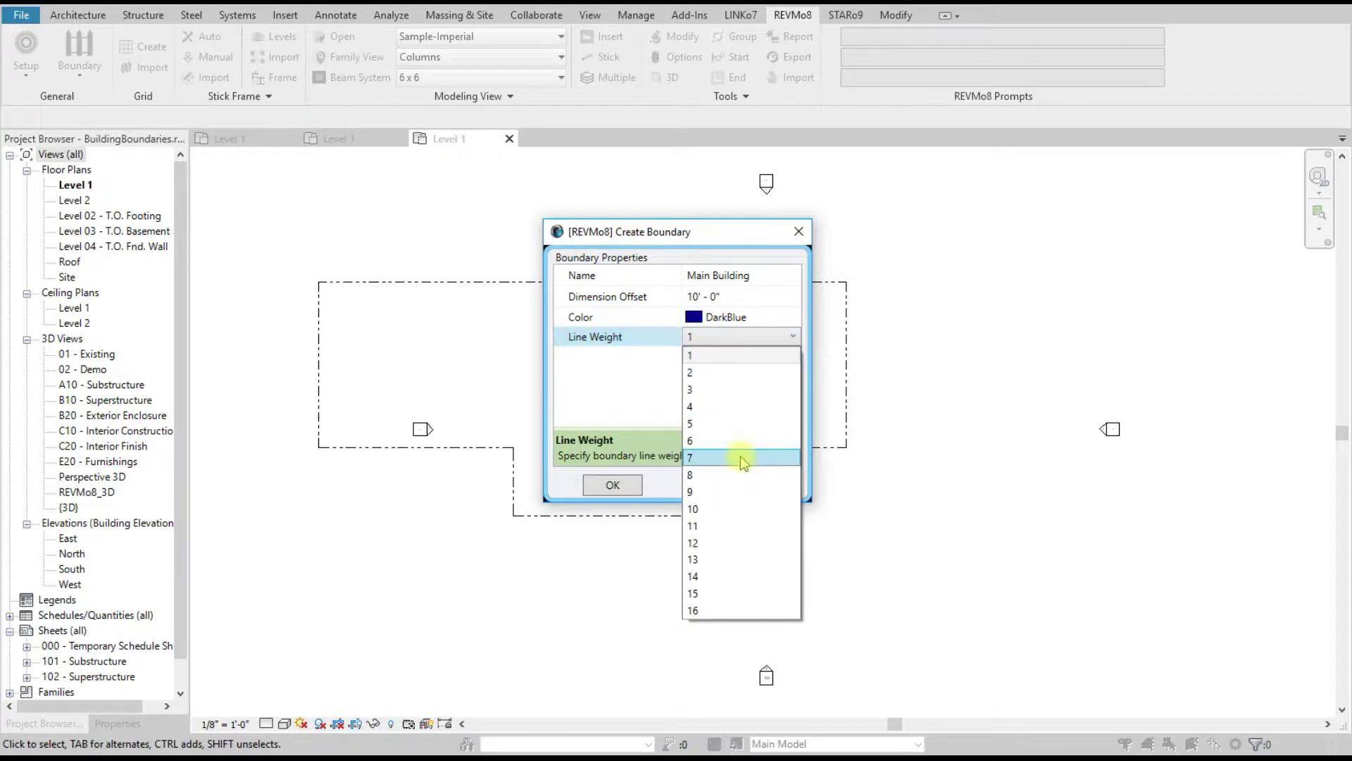
left_click(714, 480)
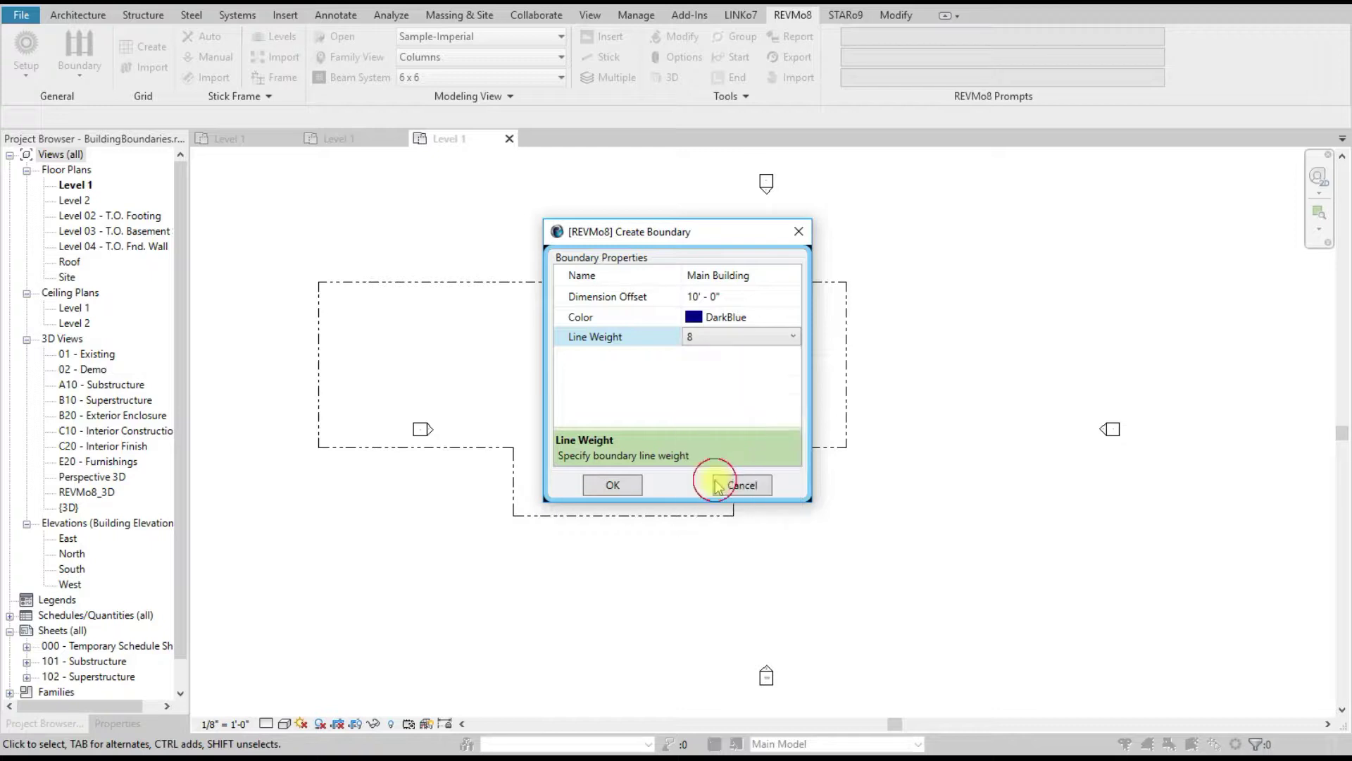
left_click(617, 482)
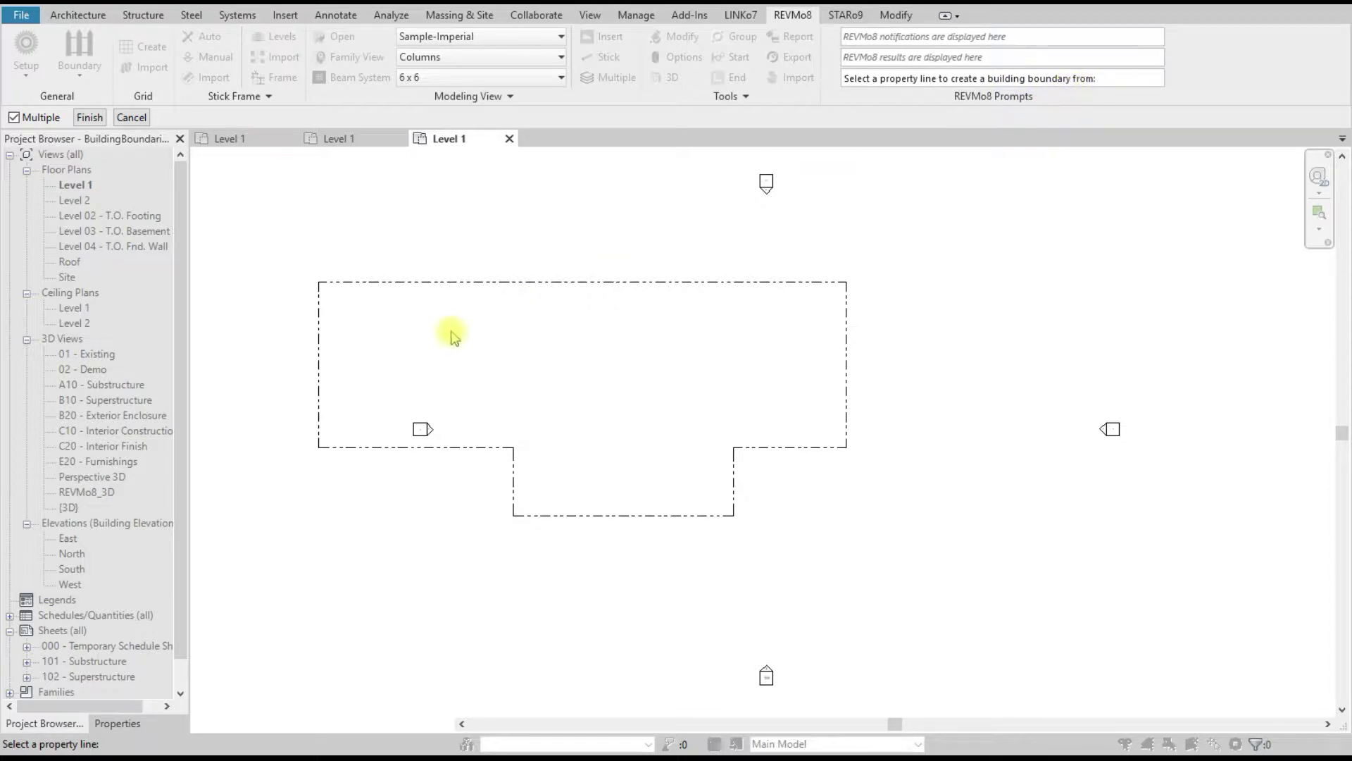
Step: Build the boundary from the crossing-selected property line and save the project
left_click_drag(398, 322, 332, 252)
left_click(88, 118)
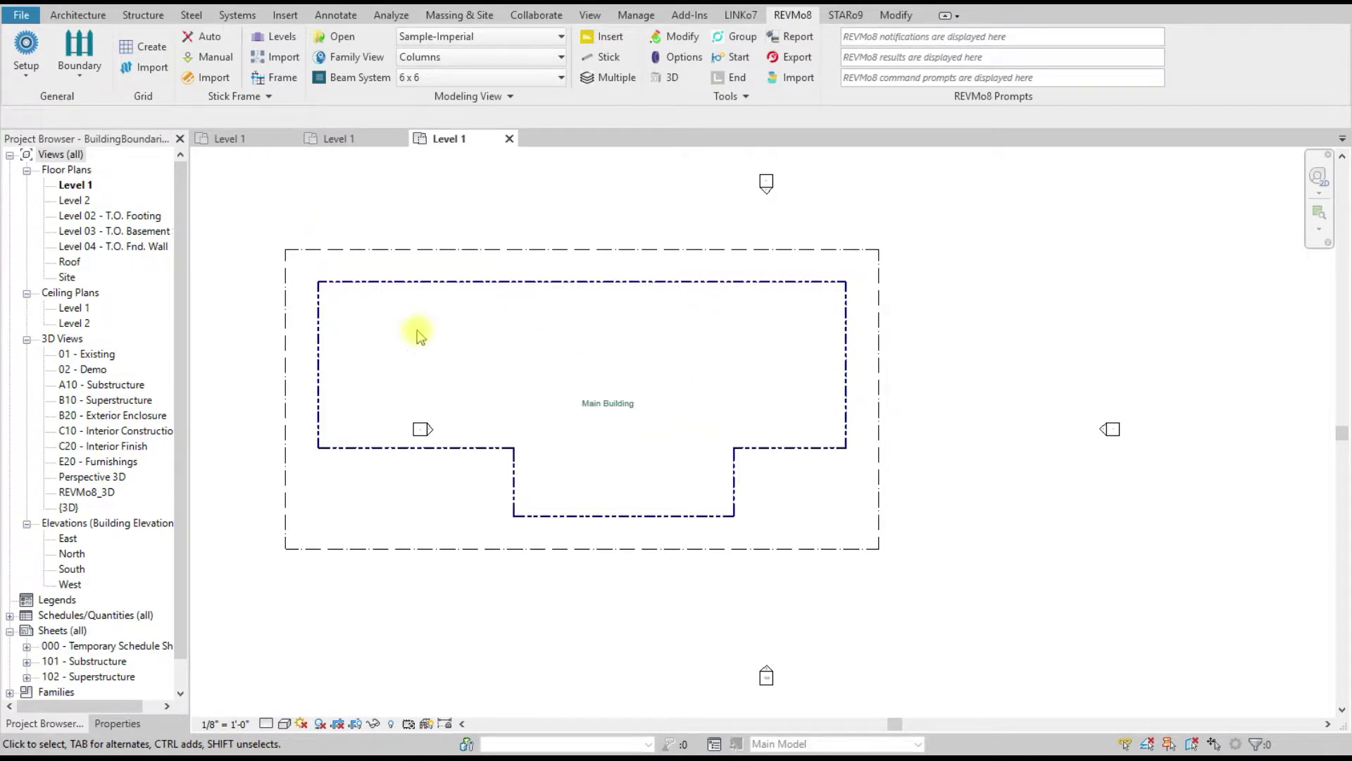
key("ctrl+s")
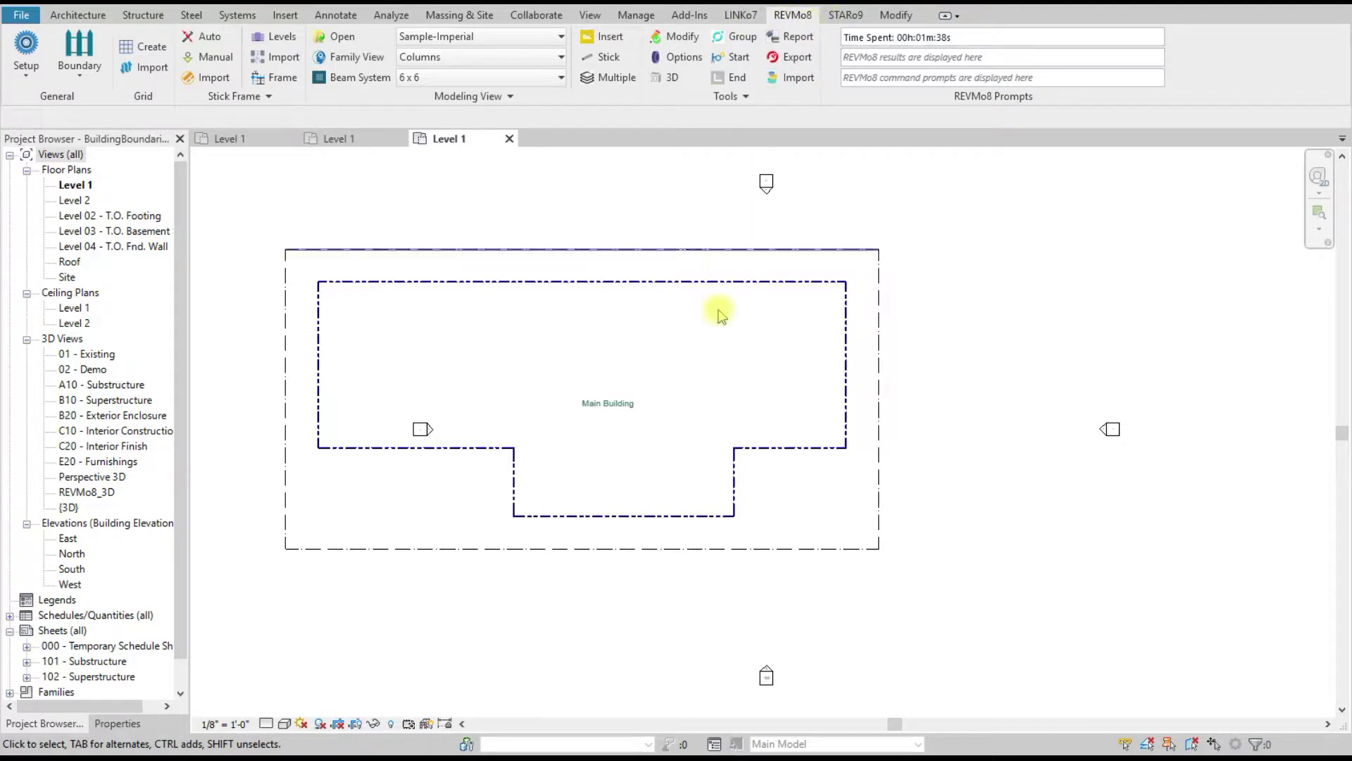
Step: Open Grids.rvt from the Shared project folder through REVMo8 Setup
left_click(26, 48)
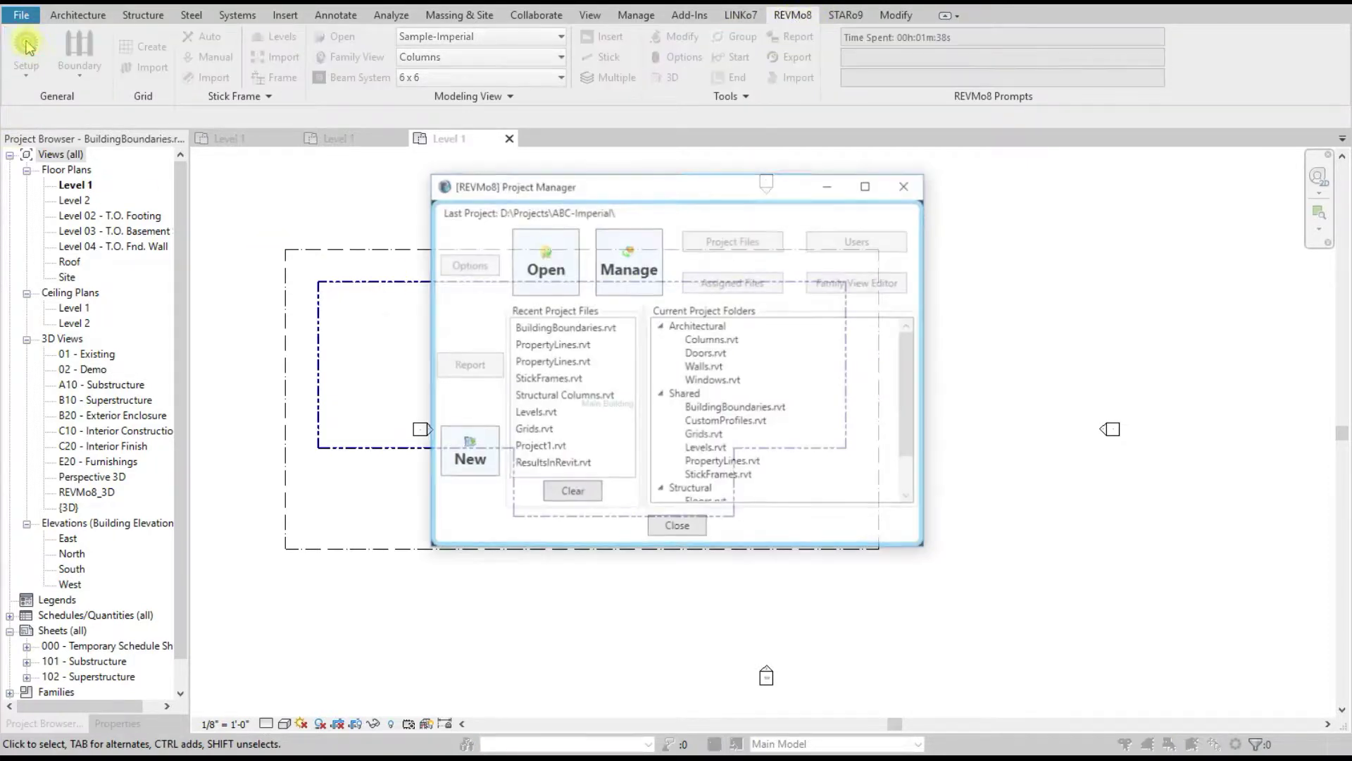
scroll(764, 430, "down", 1)
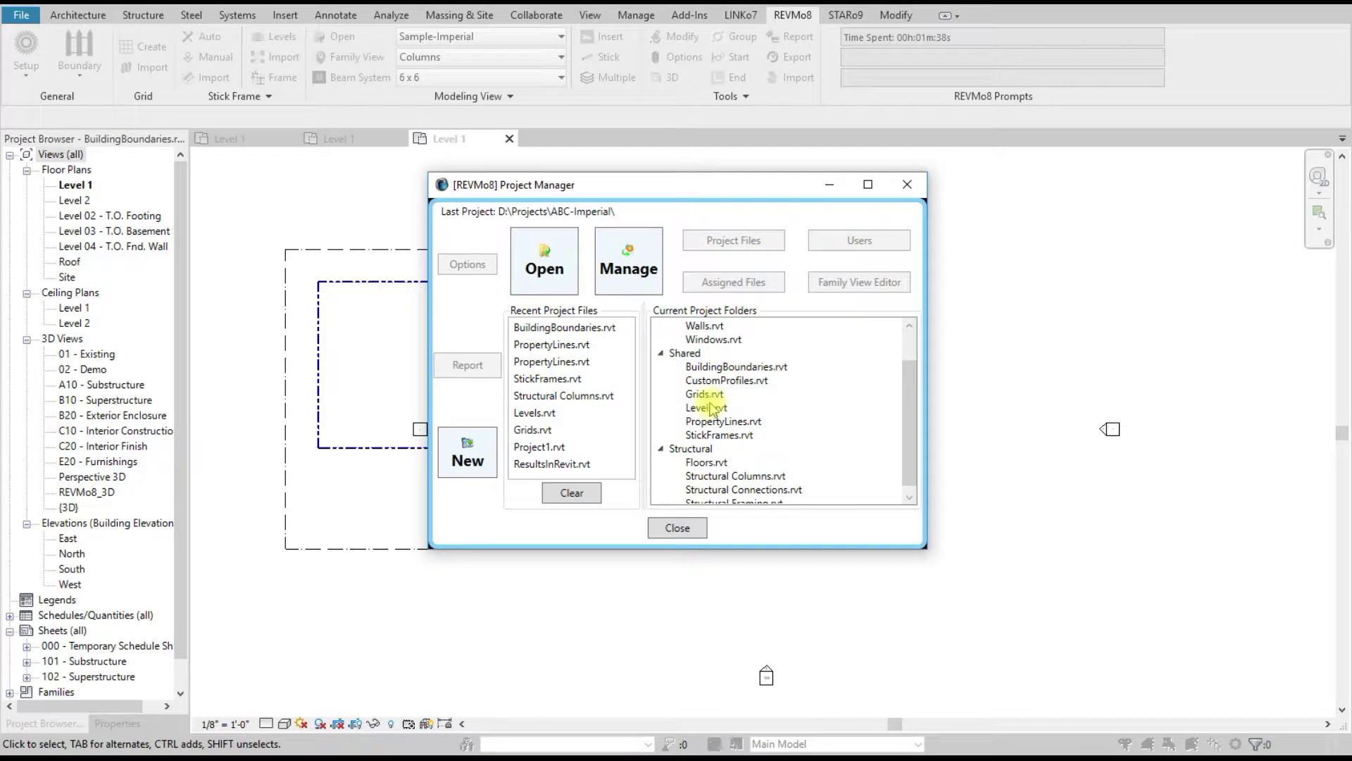
left_click(760, 395)
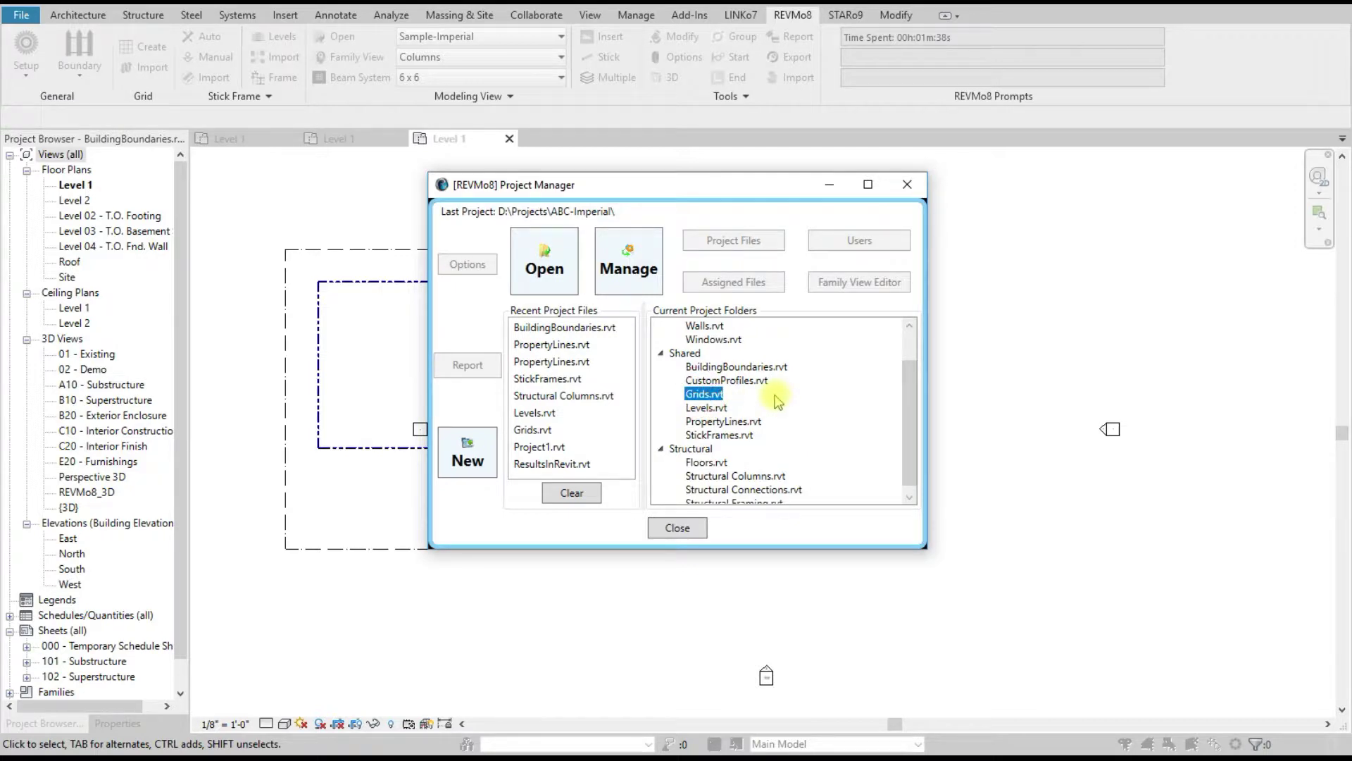
double_click(703, 394)
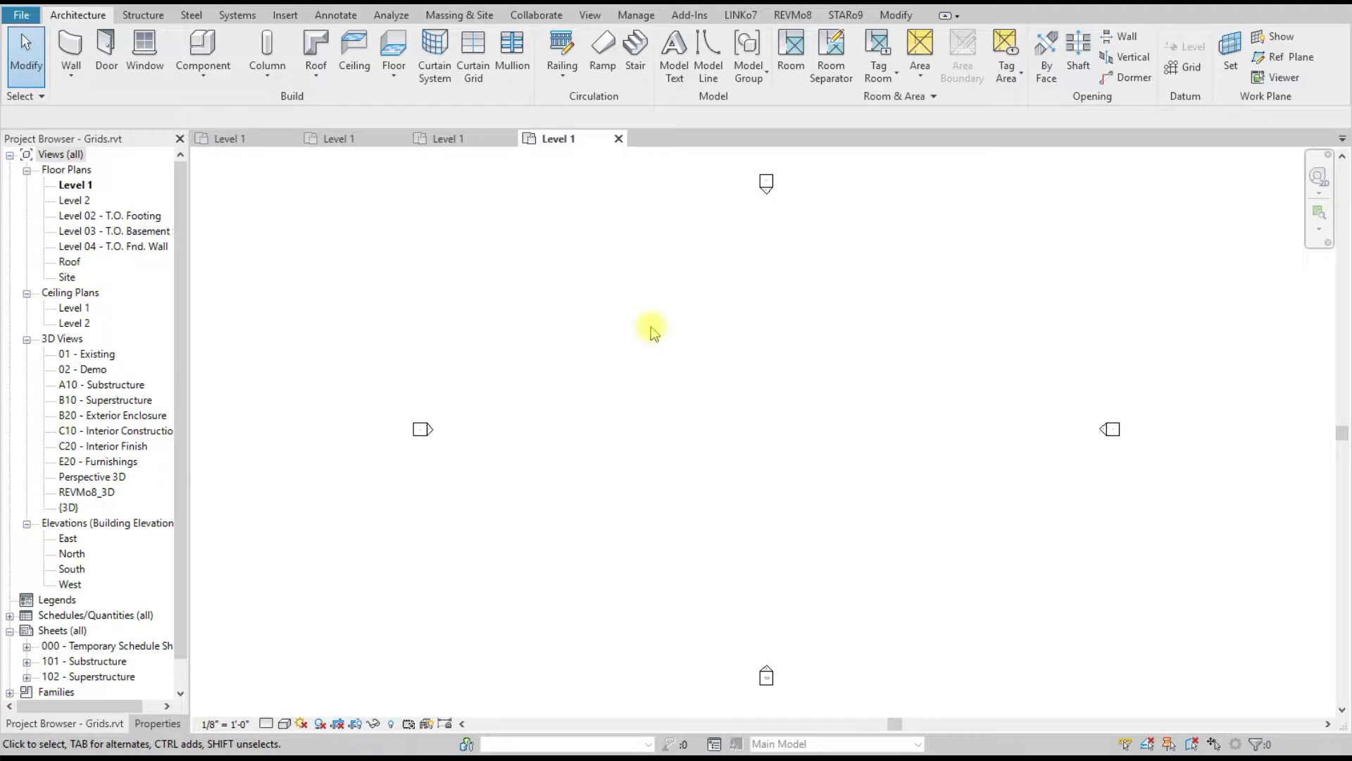
left_click(792, 15)
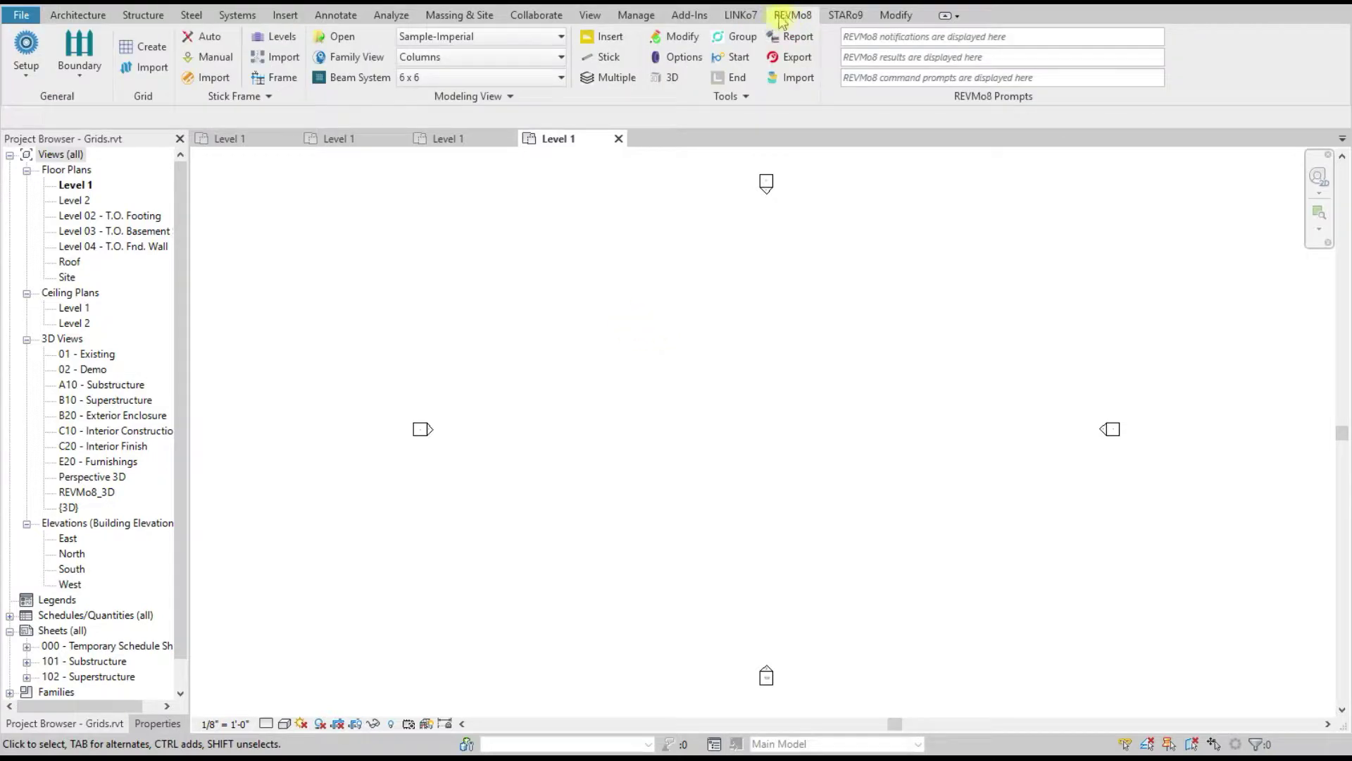
left_click(86, 77)
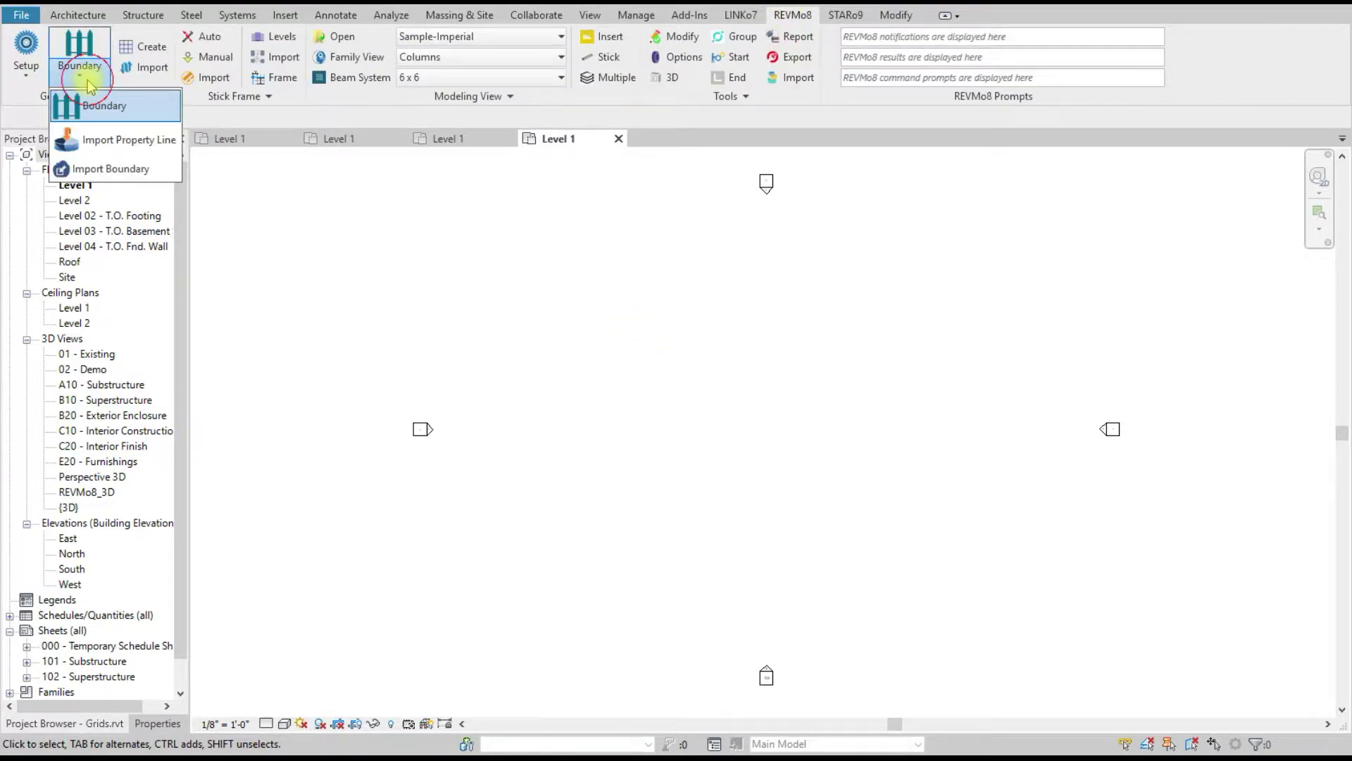
Step: Import the property line from its project file into the Grids.rvt plan
left_click(113, 138)
left_click(758, 295)
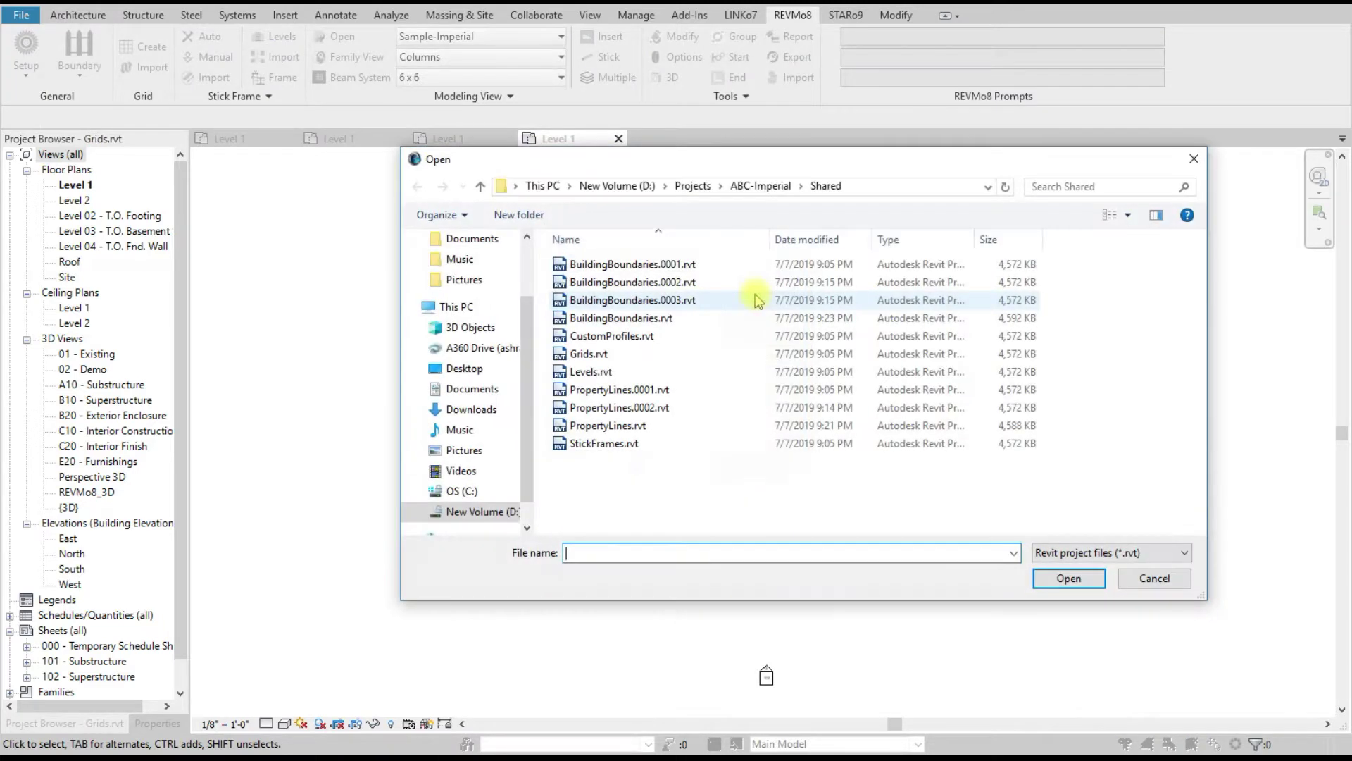
double_click(602, 426)
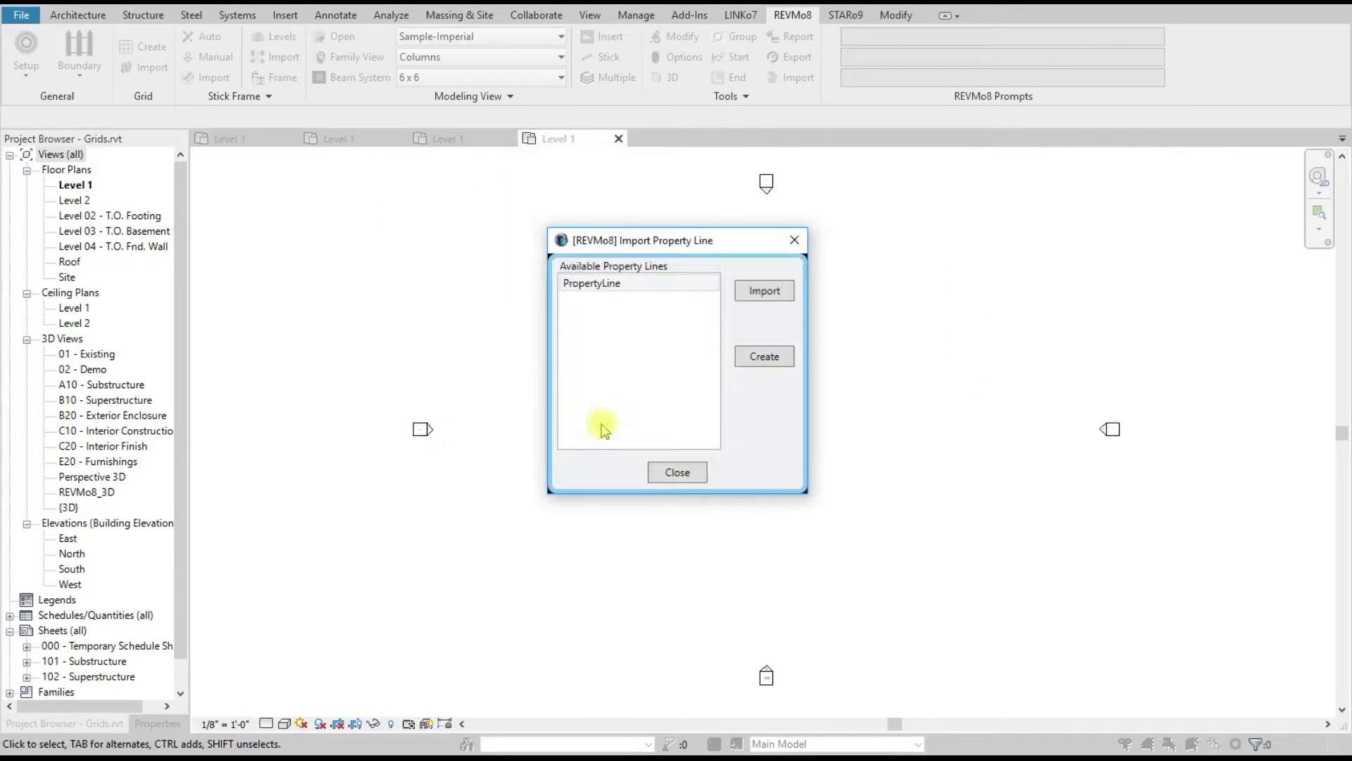
left_click(760, 357)
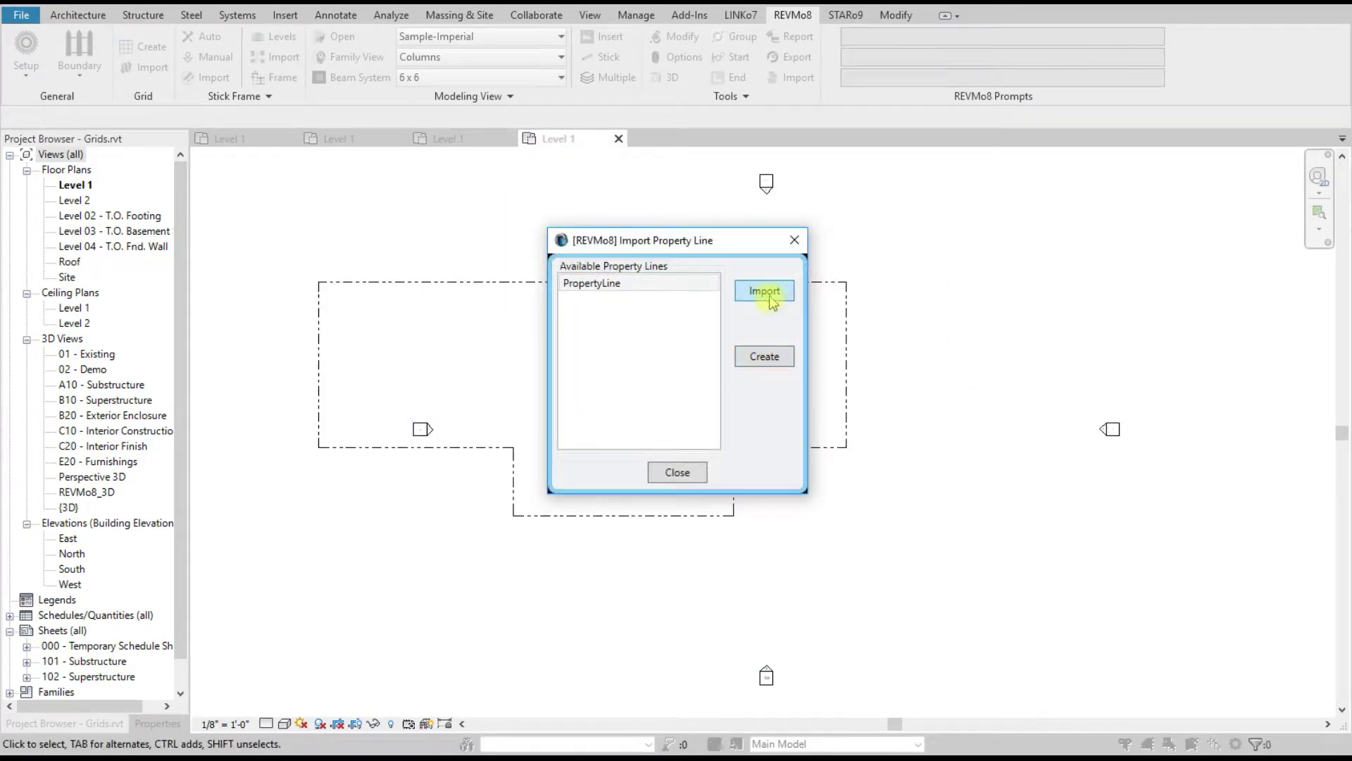
left_click(677, 470)
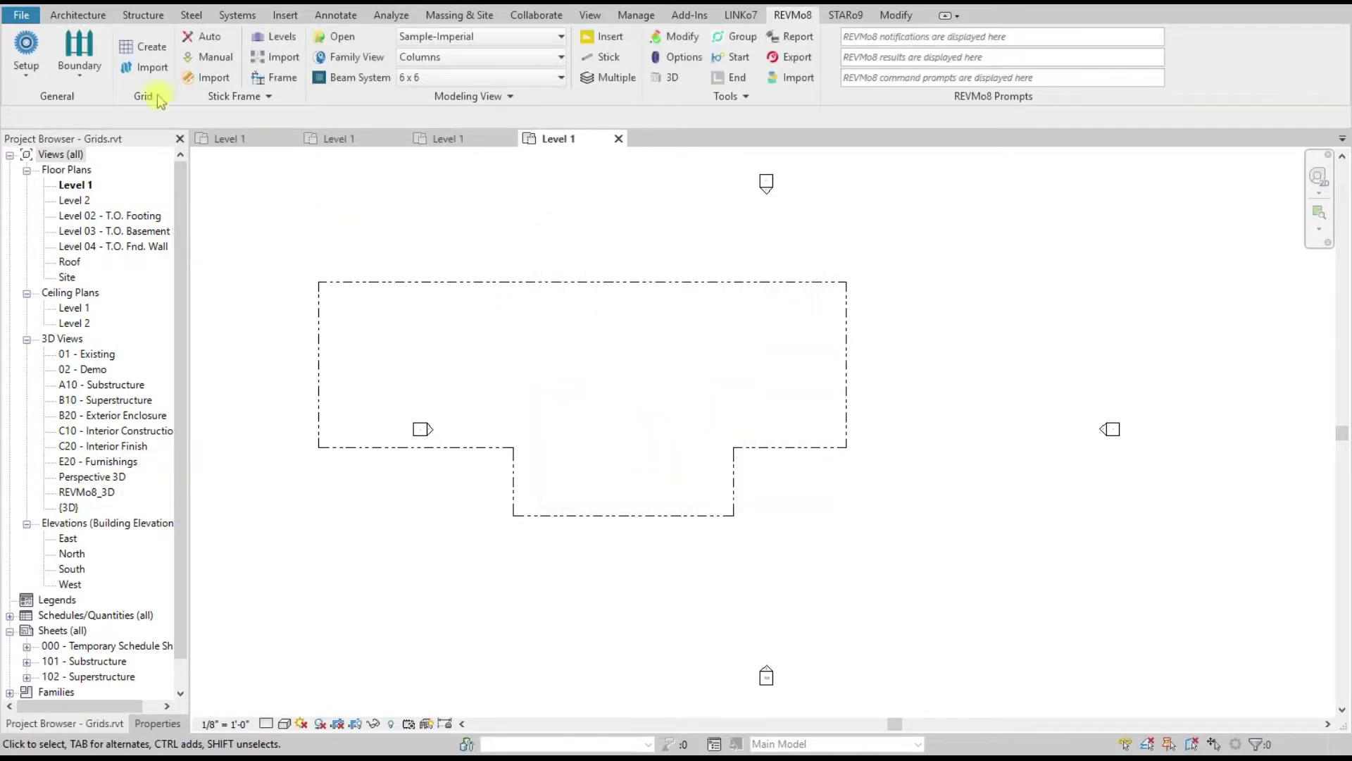
Step: Import the Main Building boundary from BuildingBoundaries.rvt into the plan
left_click(79, 64)
left_click(96, 172)
left_click(755, 321)
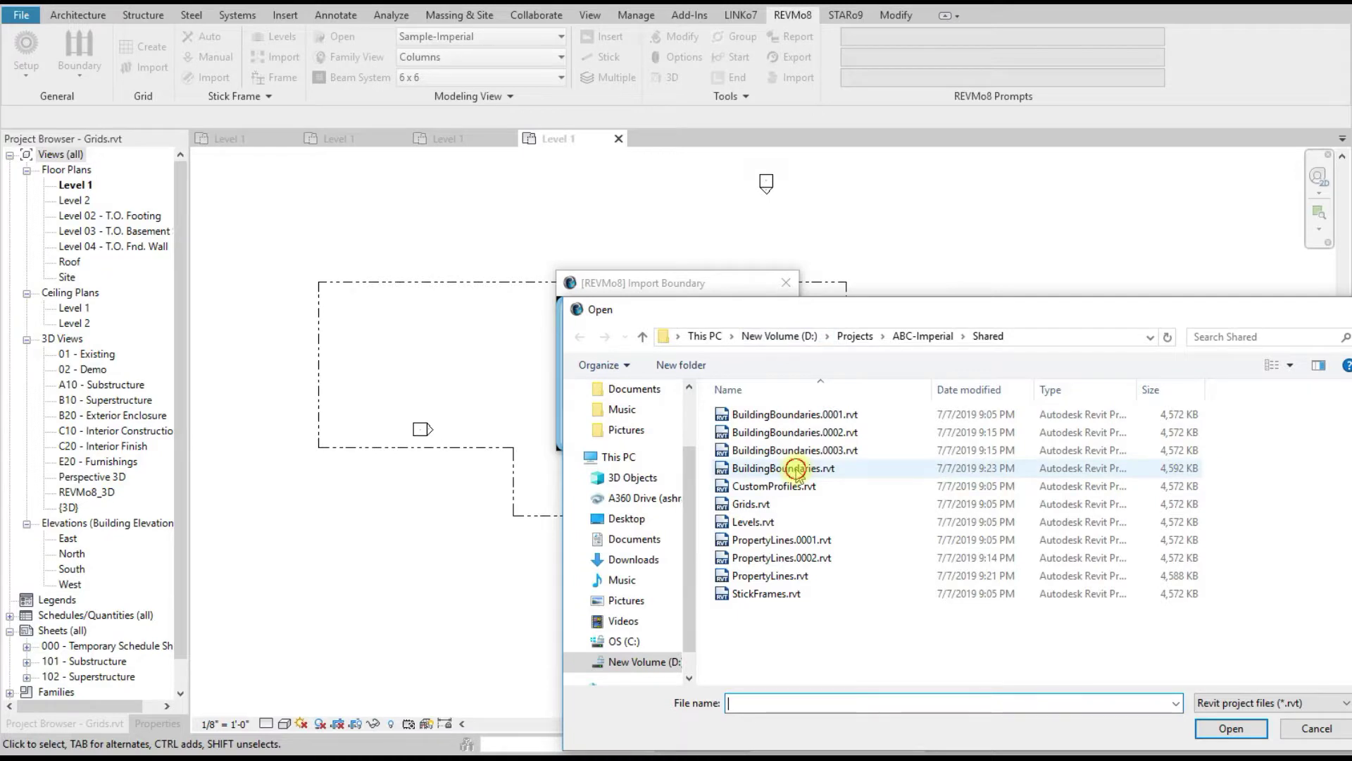
double_click(794, 468)
left_click(609, 331)
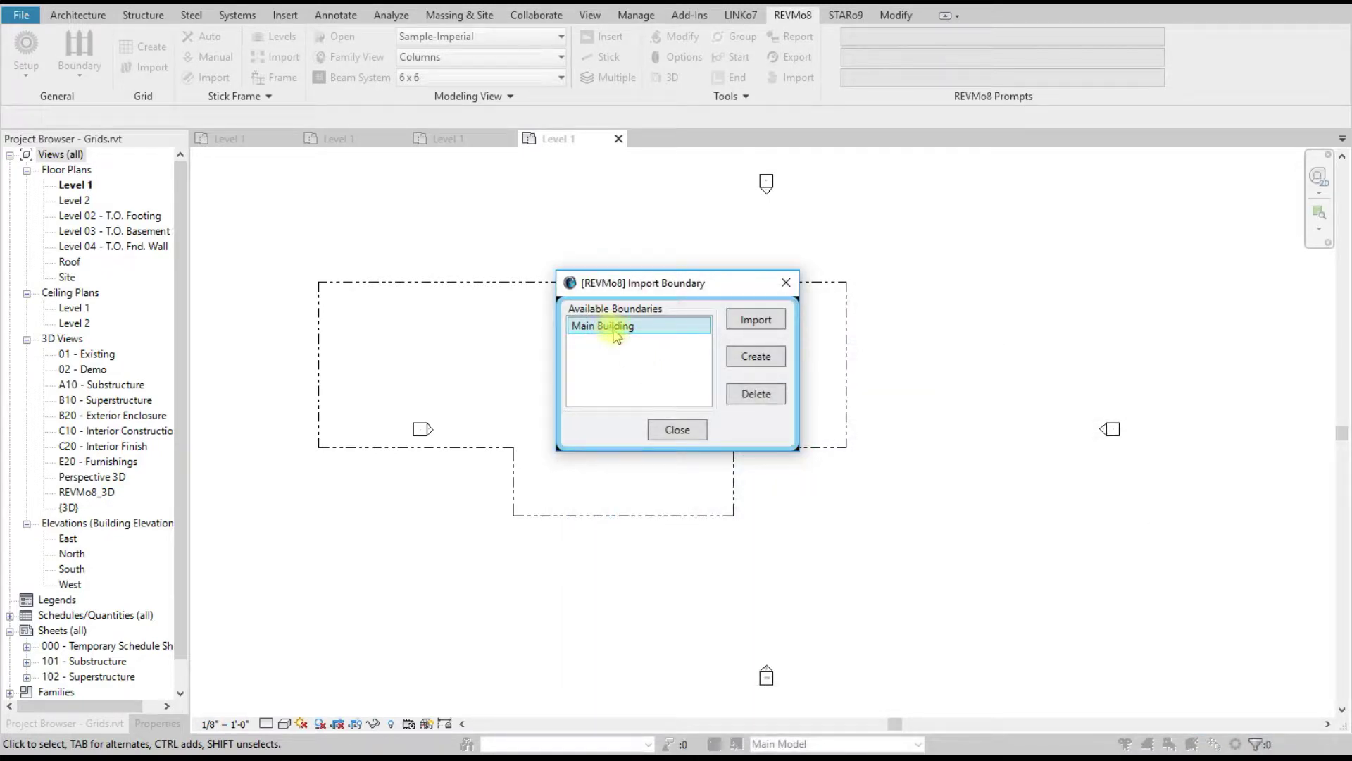
left_click(754, 357)
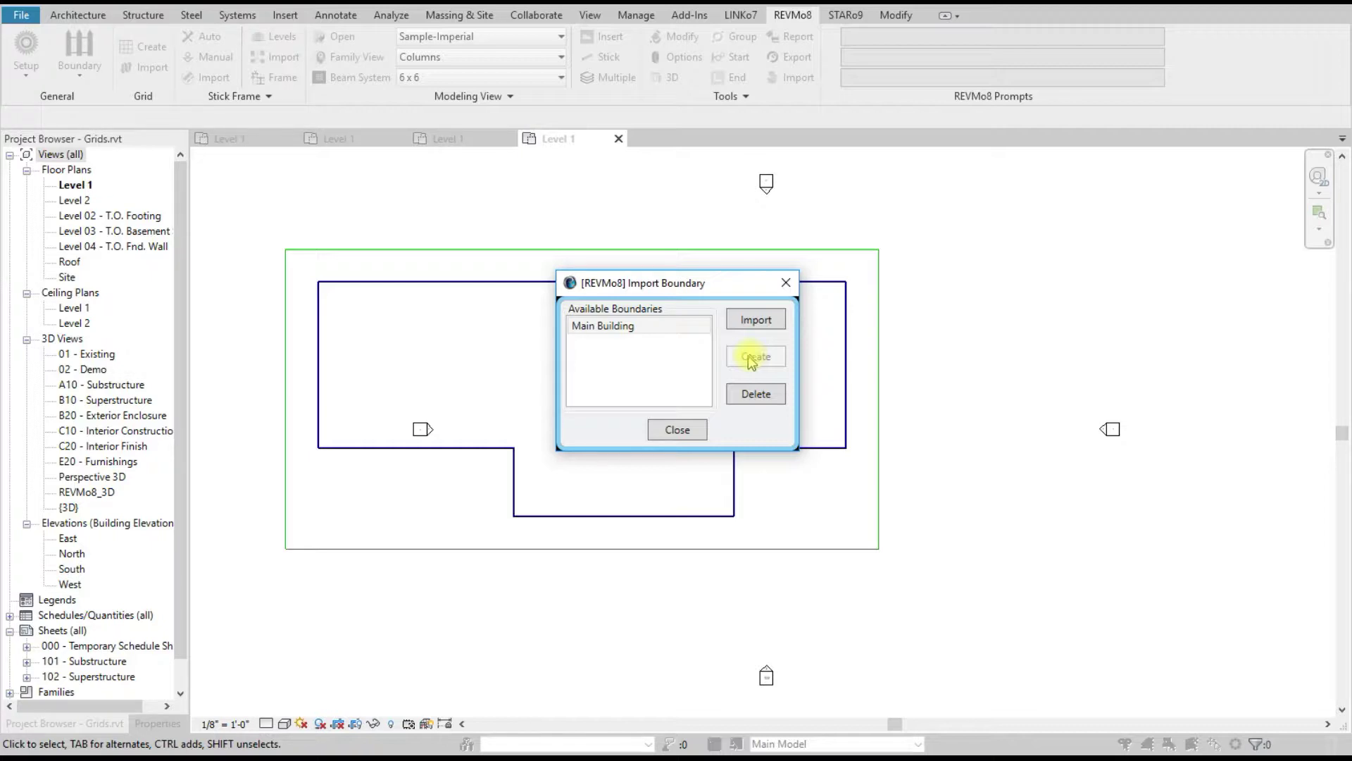
left_click(675, 426)
scroll(529, 398, "up", 3)
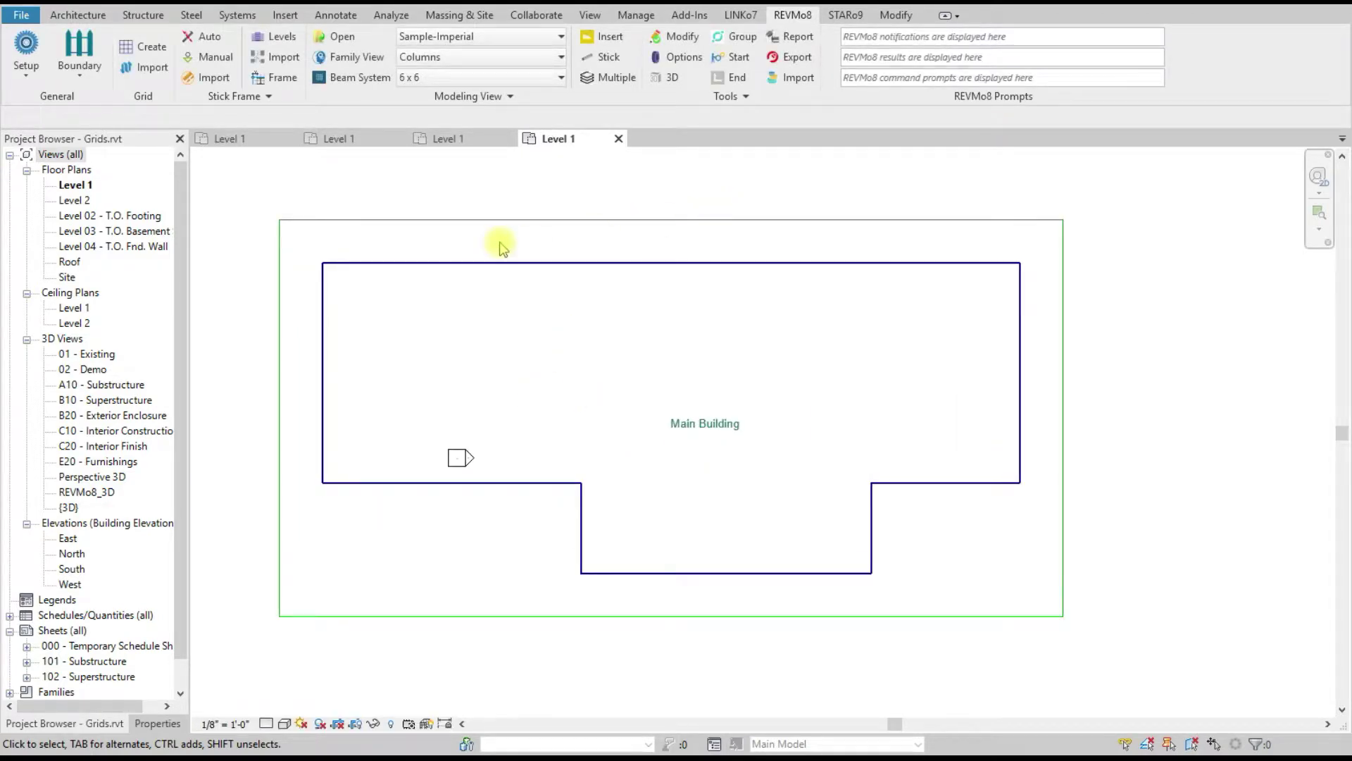
Step: Dock and widen the Column Grids panel, refresh its list, and begin an X-axis grid
left_click(150, 50)
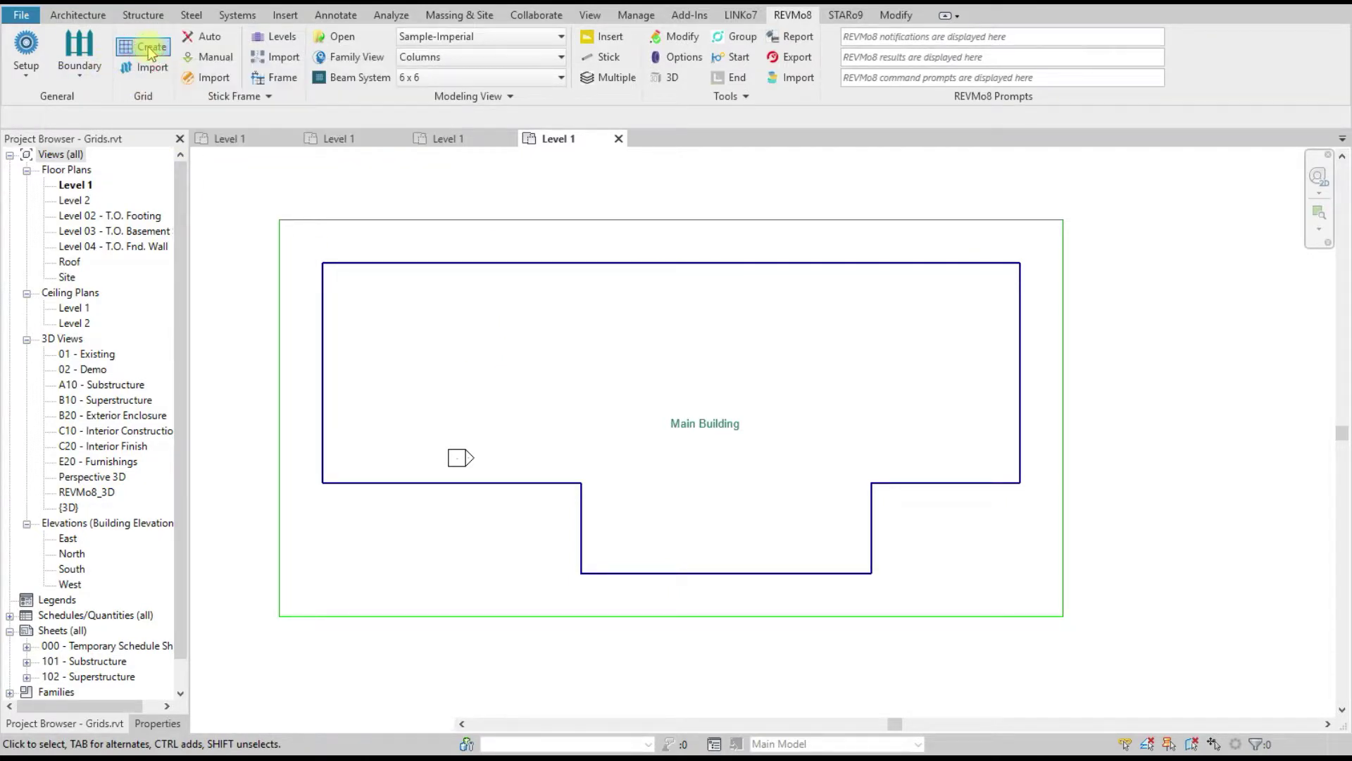
left_click_drag(190, 491, 237, 490)
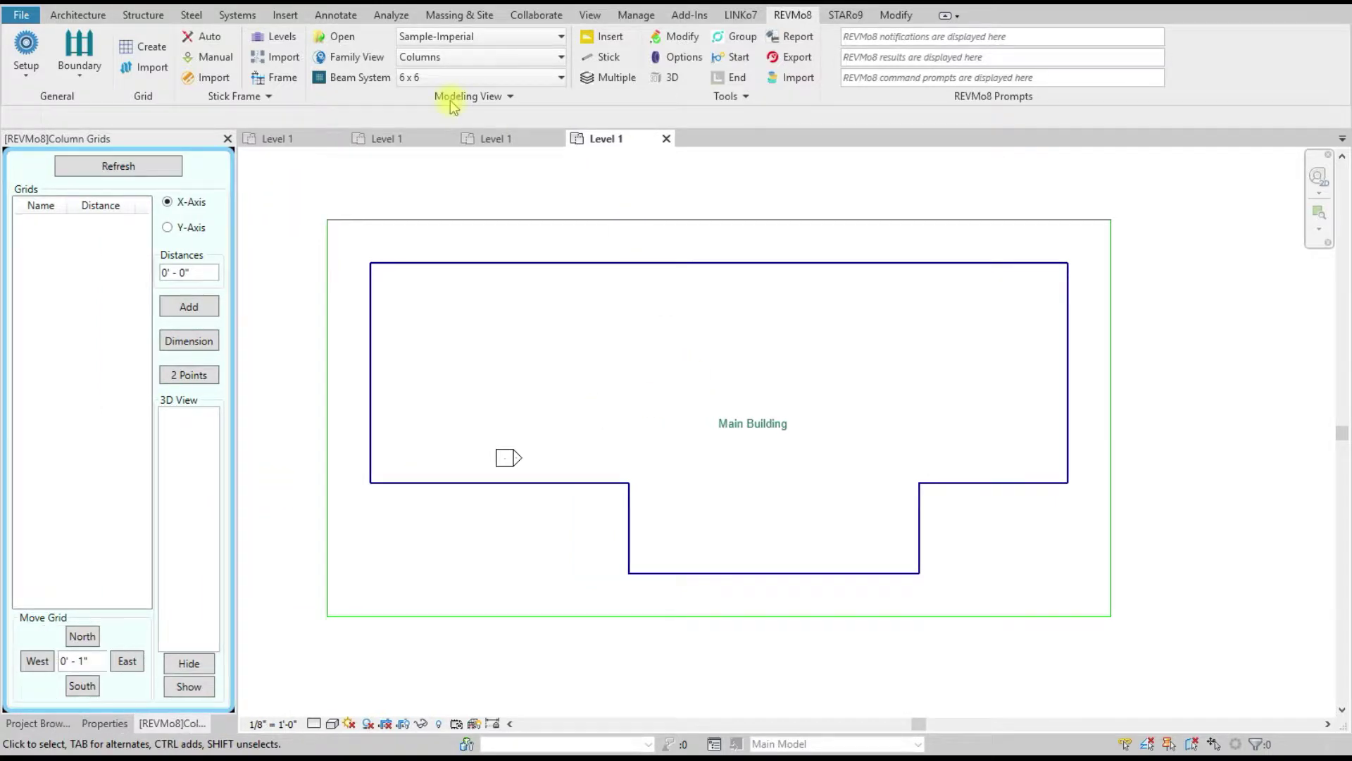
left_click(77, 15)
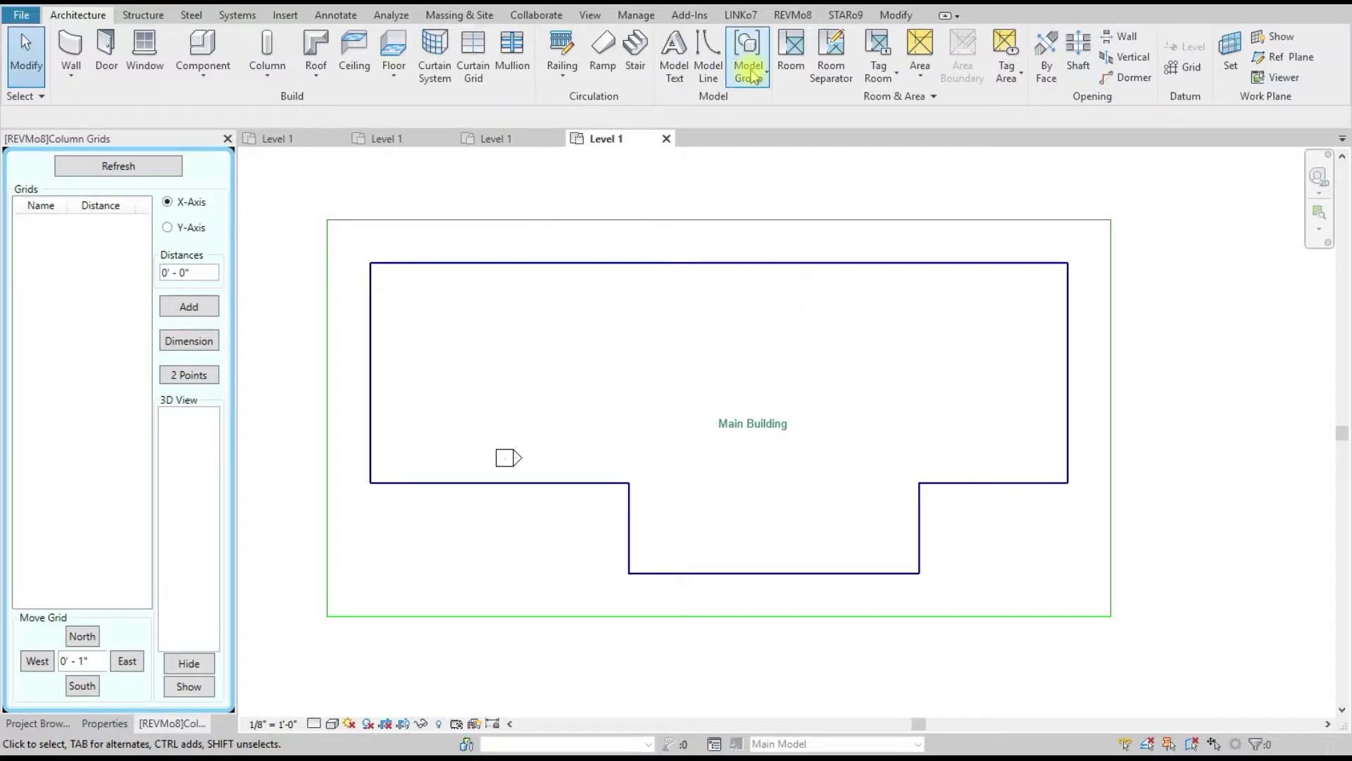
left_click(792, 15)
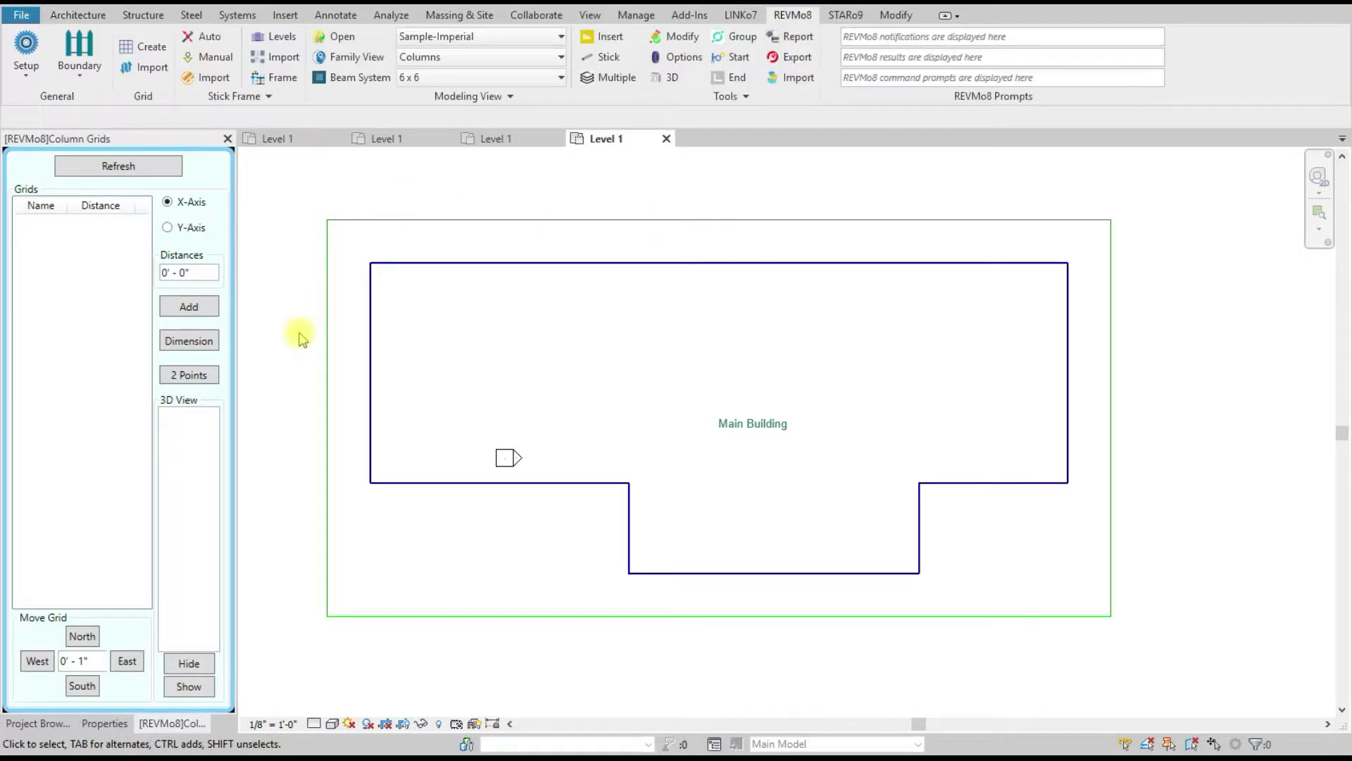
left_click(145, 167)
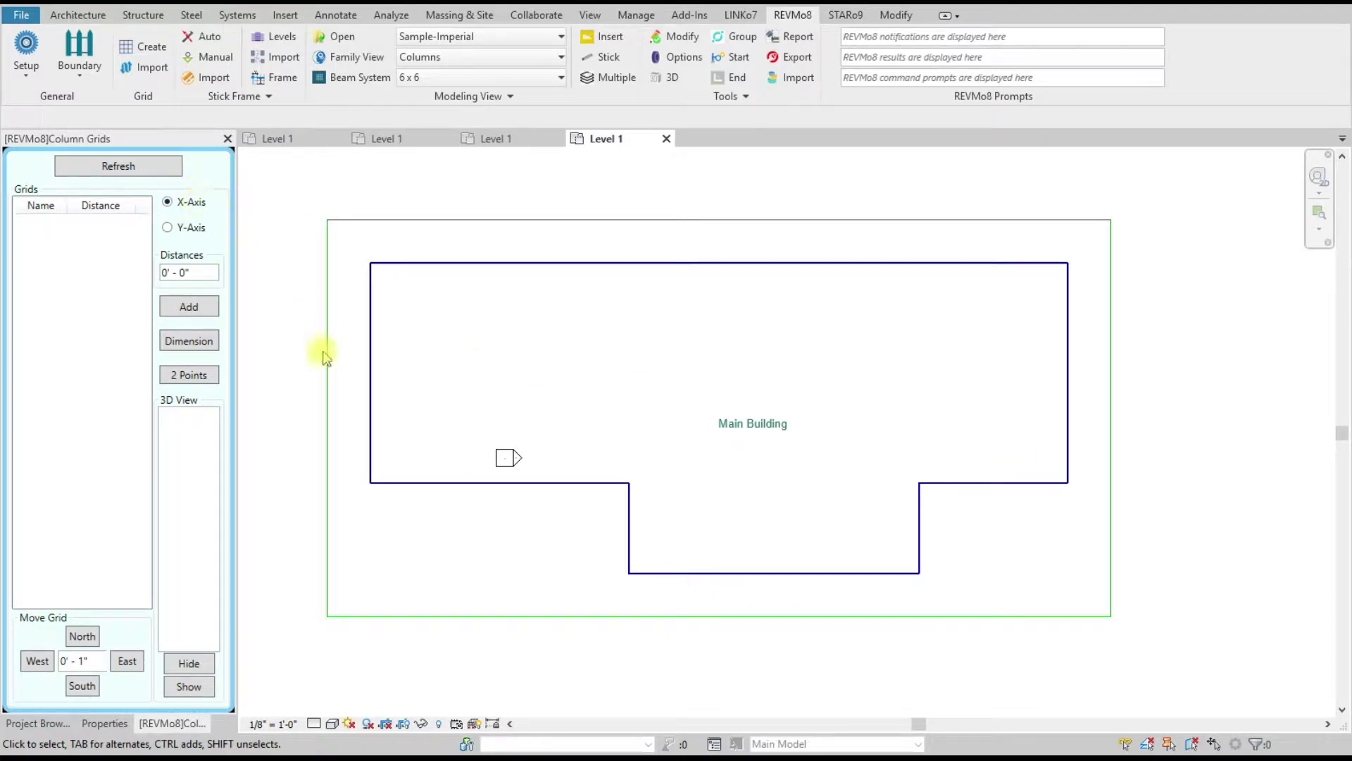
left_click(184, 312)
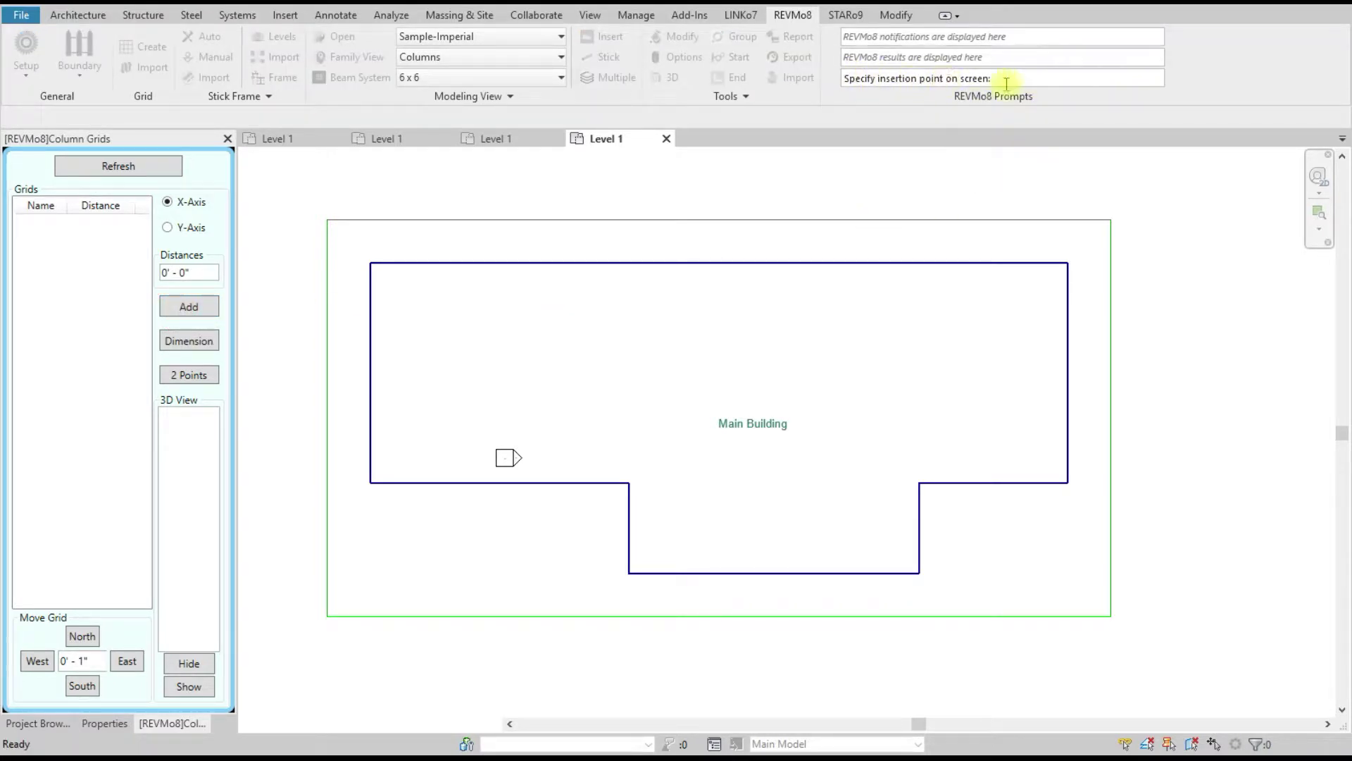
Step: Place grid line 1 on the Main Building's bottom edge, then cancel placement
left_click_drag(1006, 79, 836, 79)
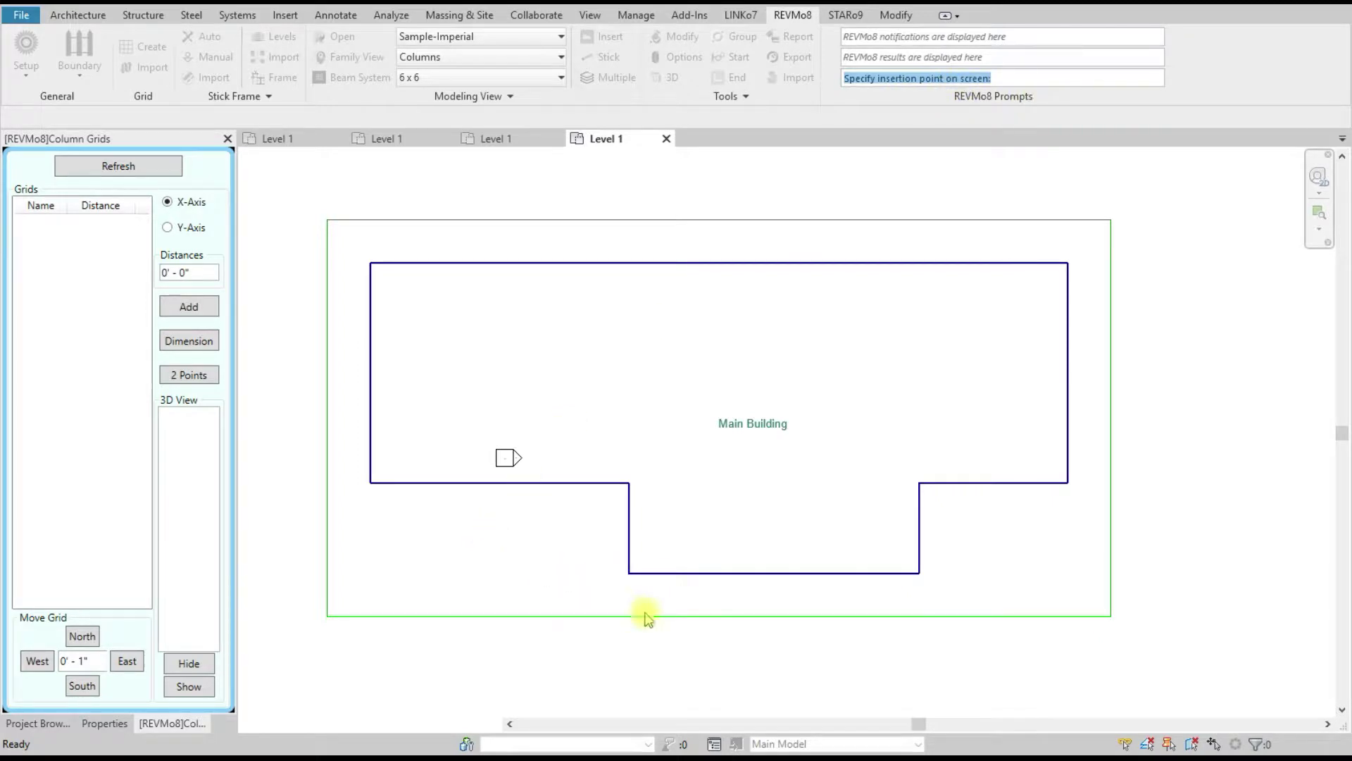
left_click(629, 573)
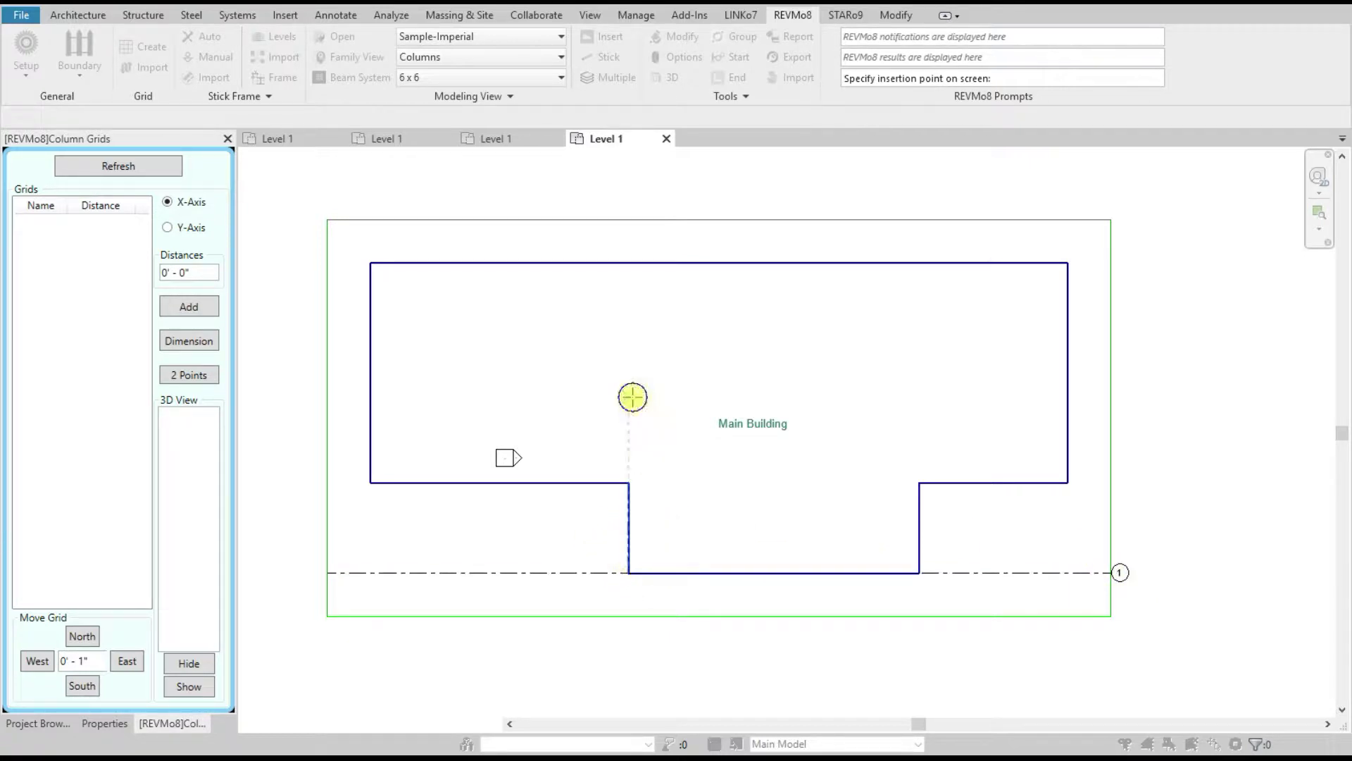
right_click(633, 397)
left_click(662, 410)
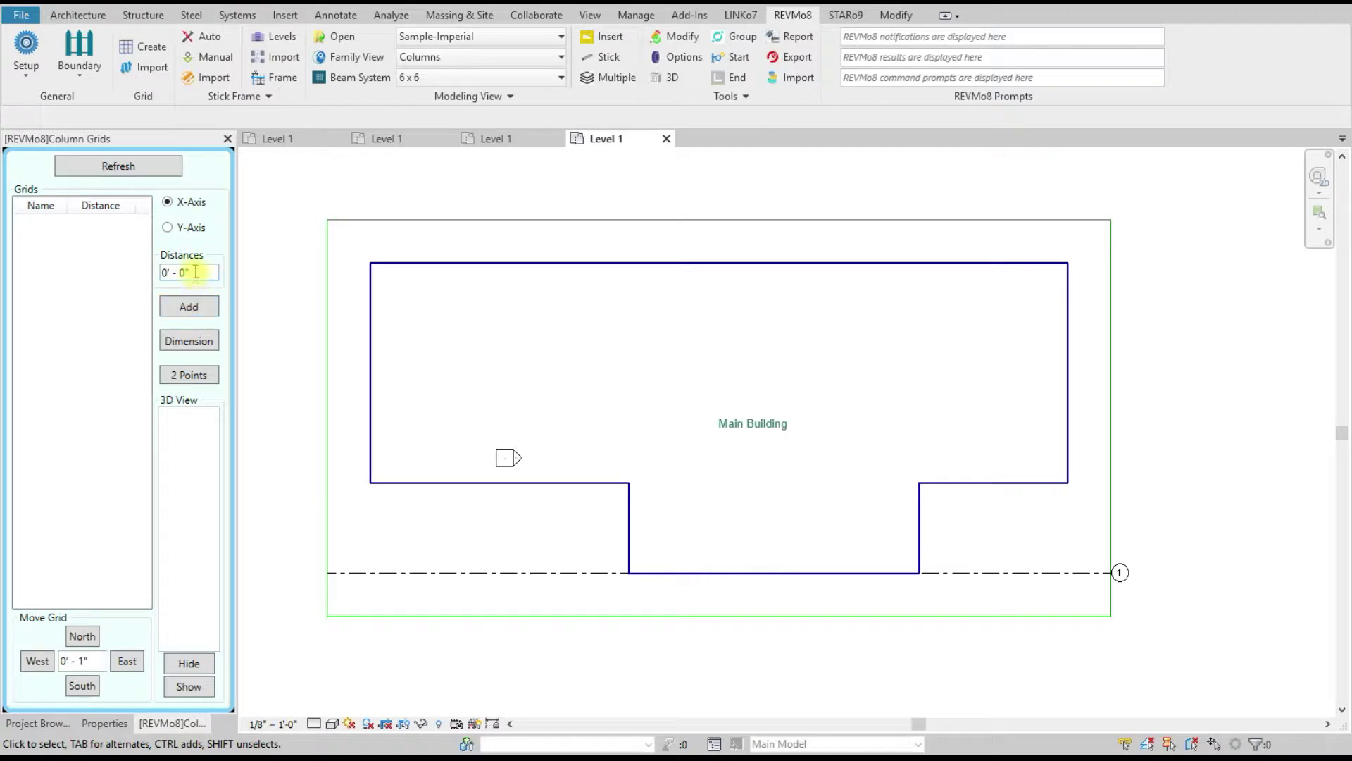
Step: Add grid 2 at 12' spacing above grid 1
left_click_drag(204, 272, 145, 273)
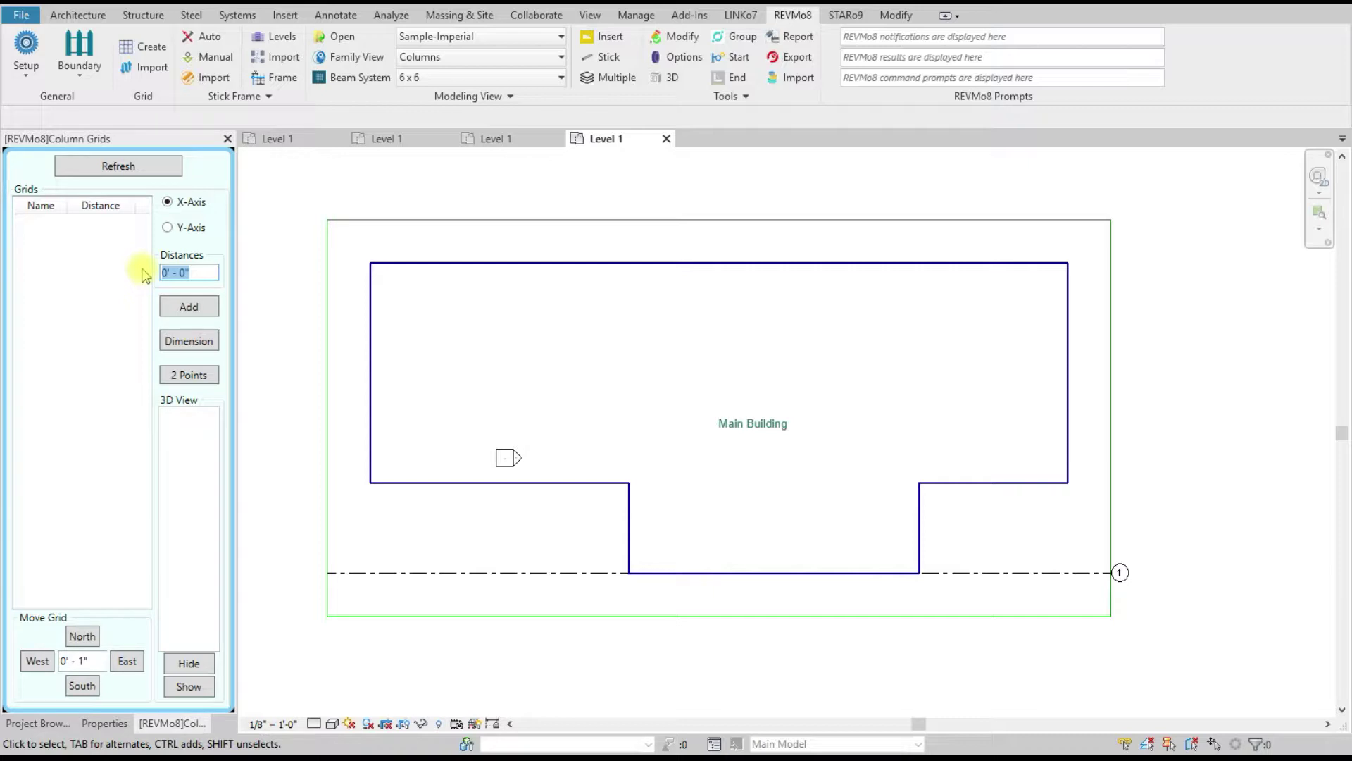
type("12'")
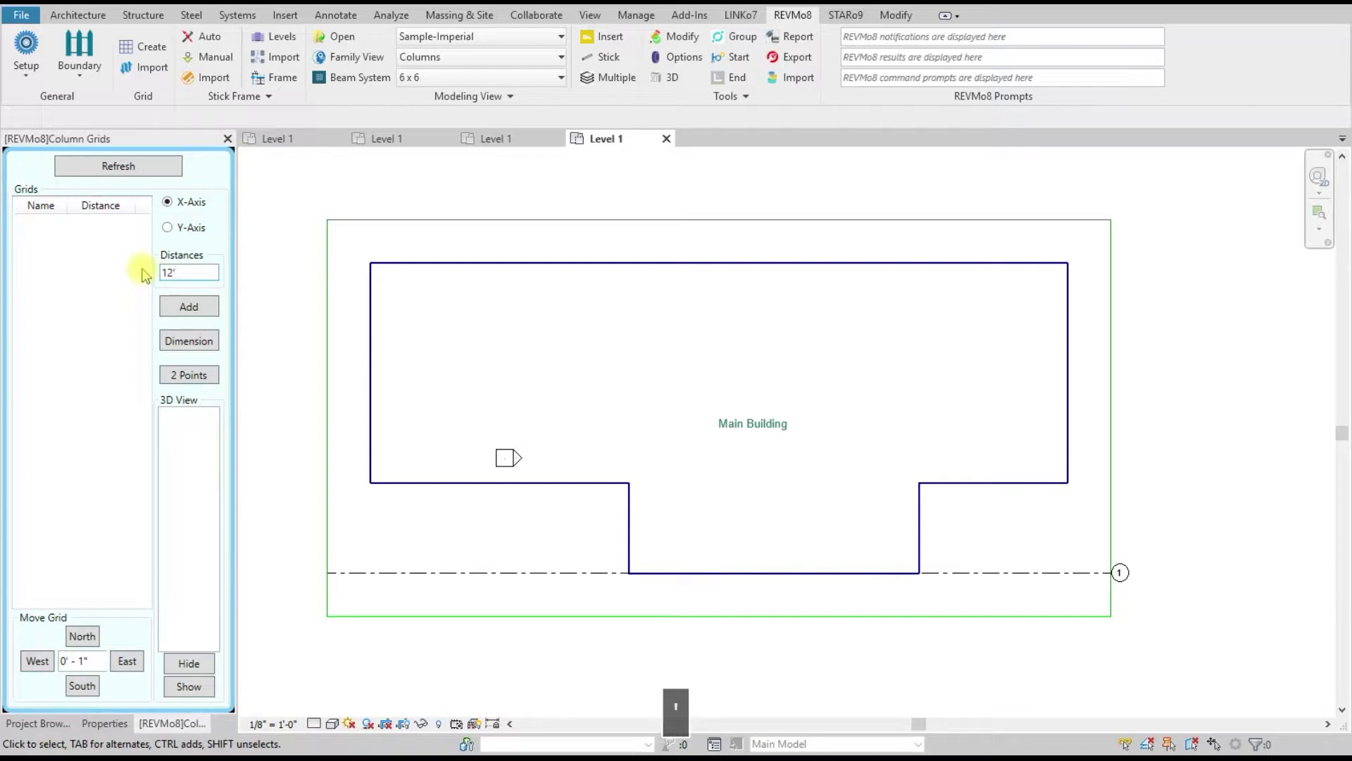
left_click(189, 305)
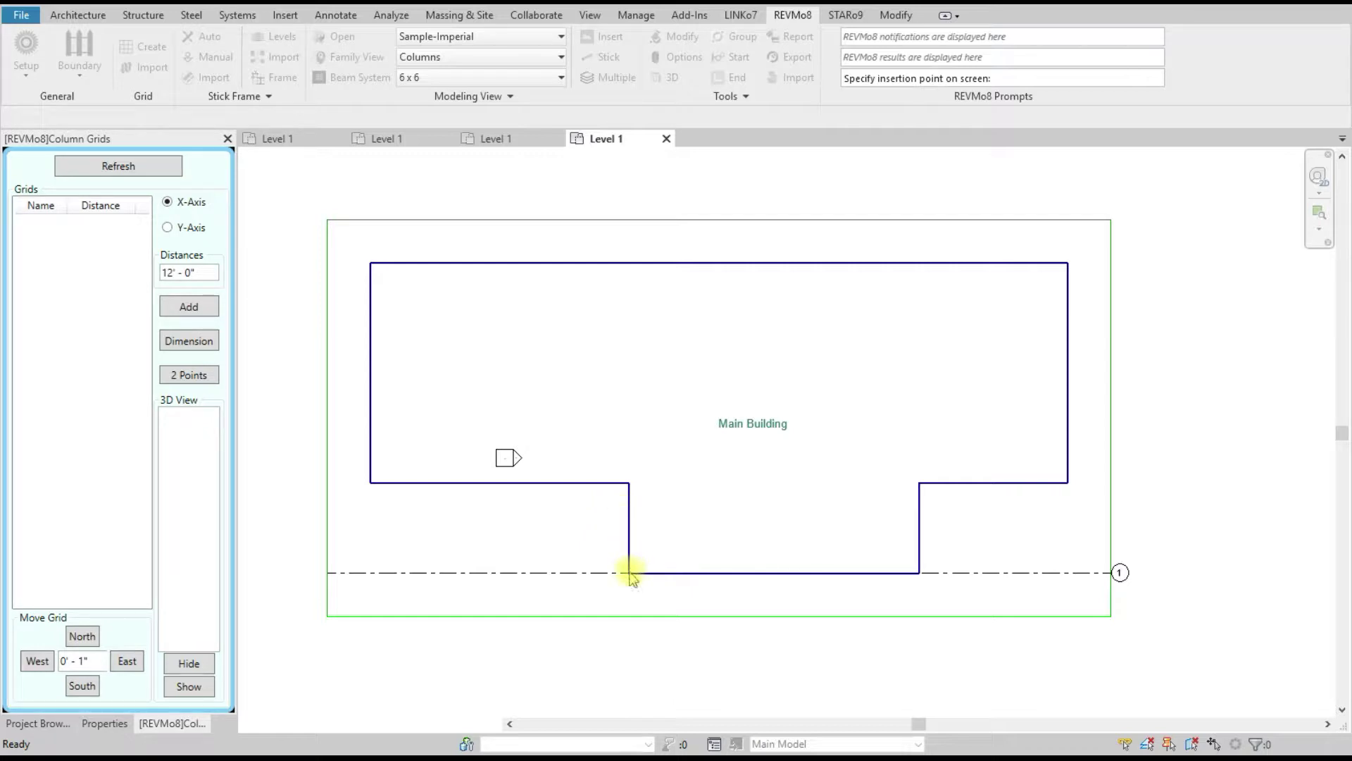
left_click(630, 574)
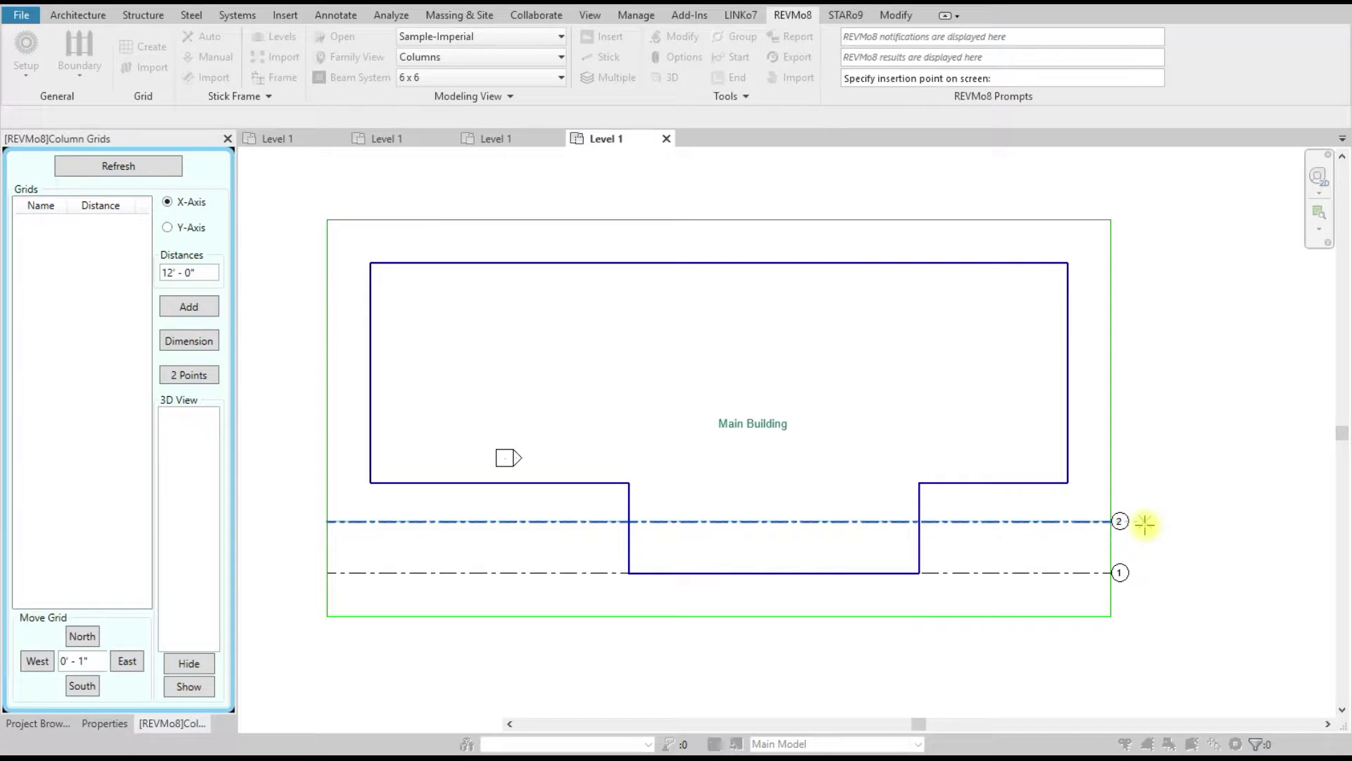
right_click(679, 290)
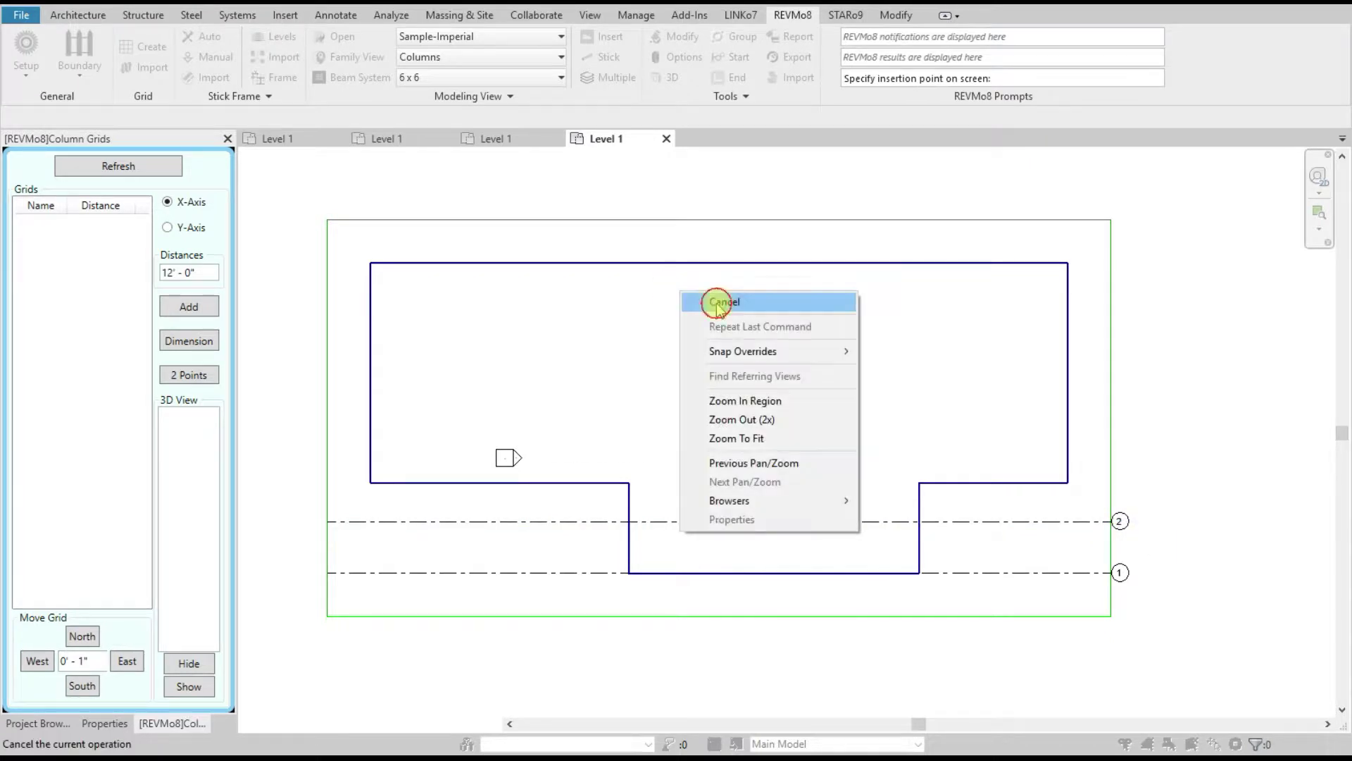
left_click(707, 297)
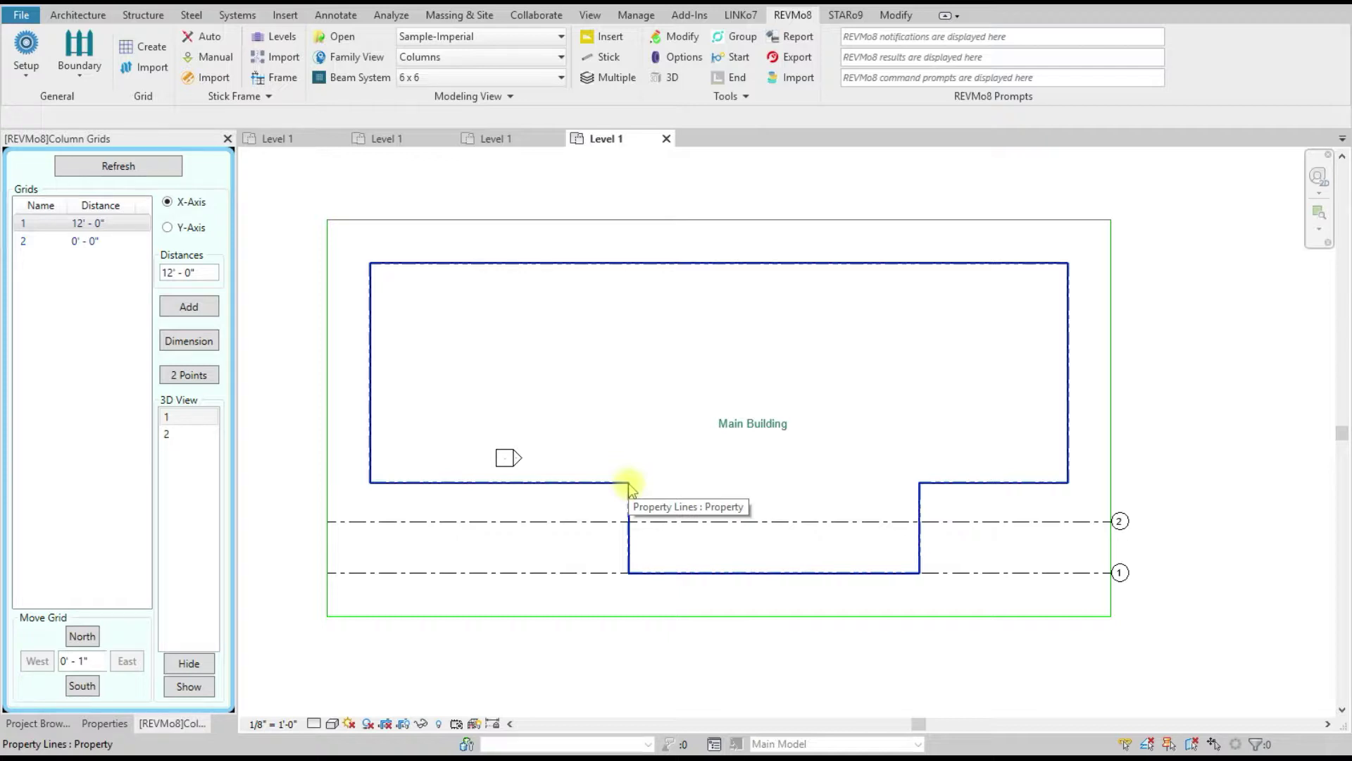
Step: With distance 0, place grids 3 through 6 at picked points, grid 6 on the top edge
left_click(200, 271)
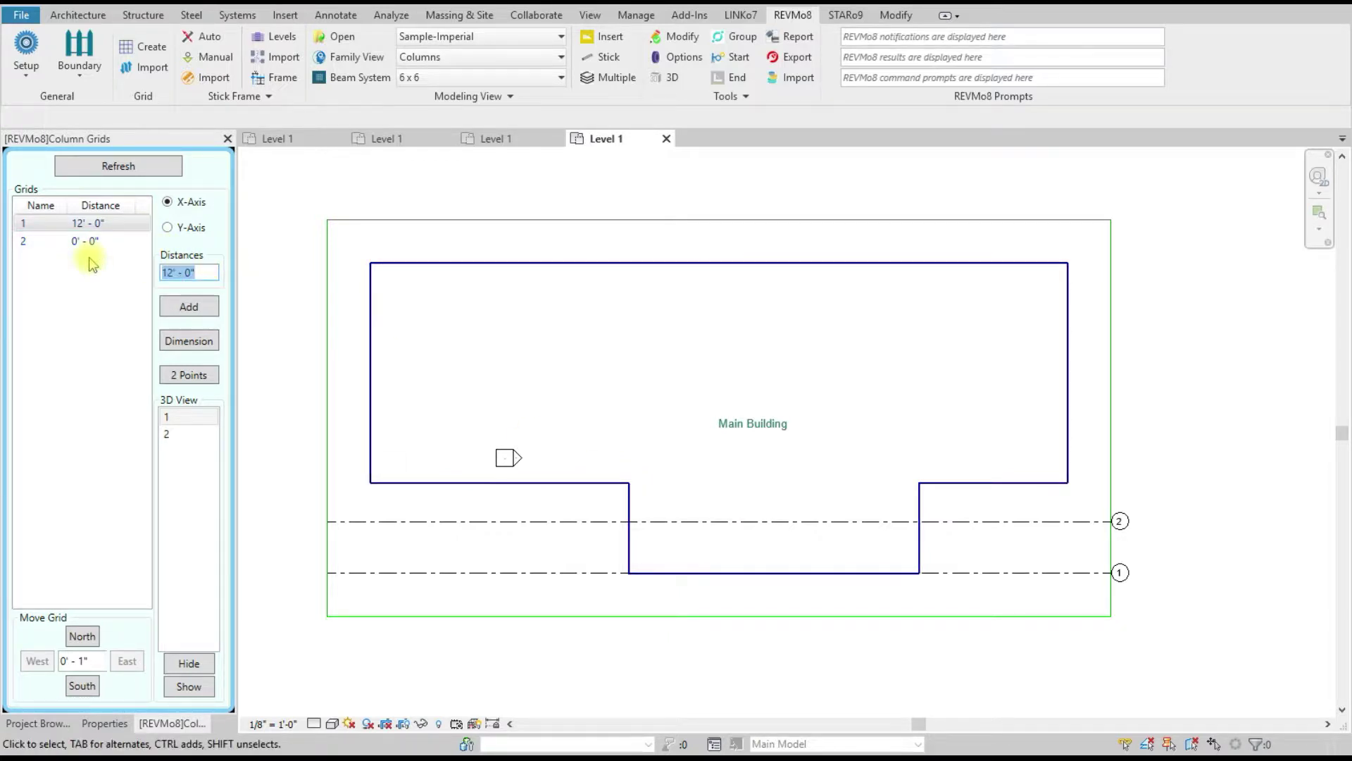
type("0")
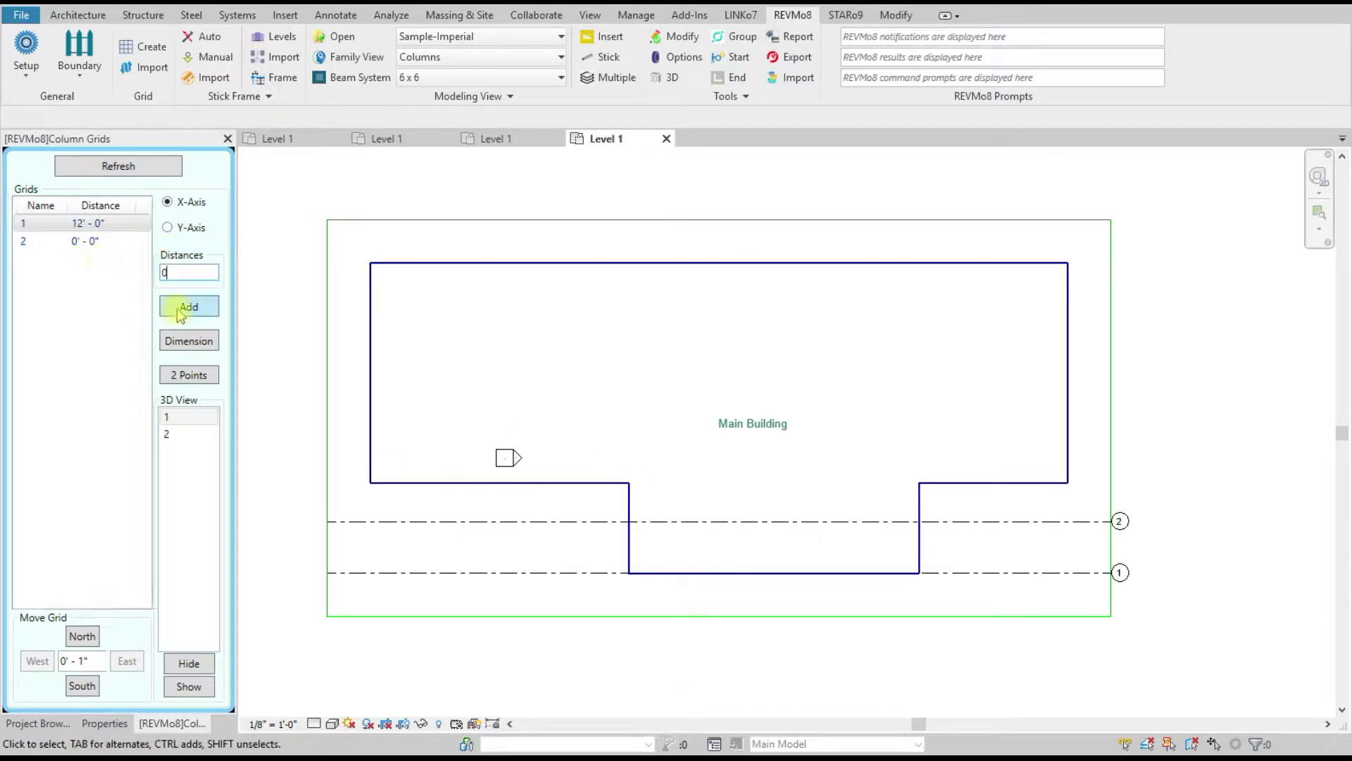
left_click(188, 307)
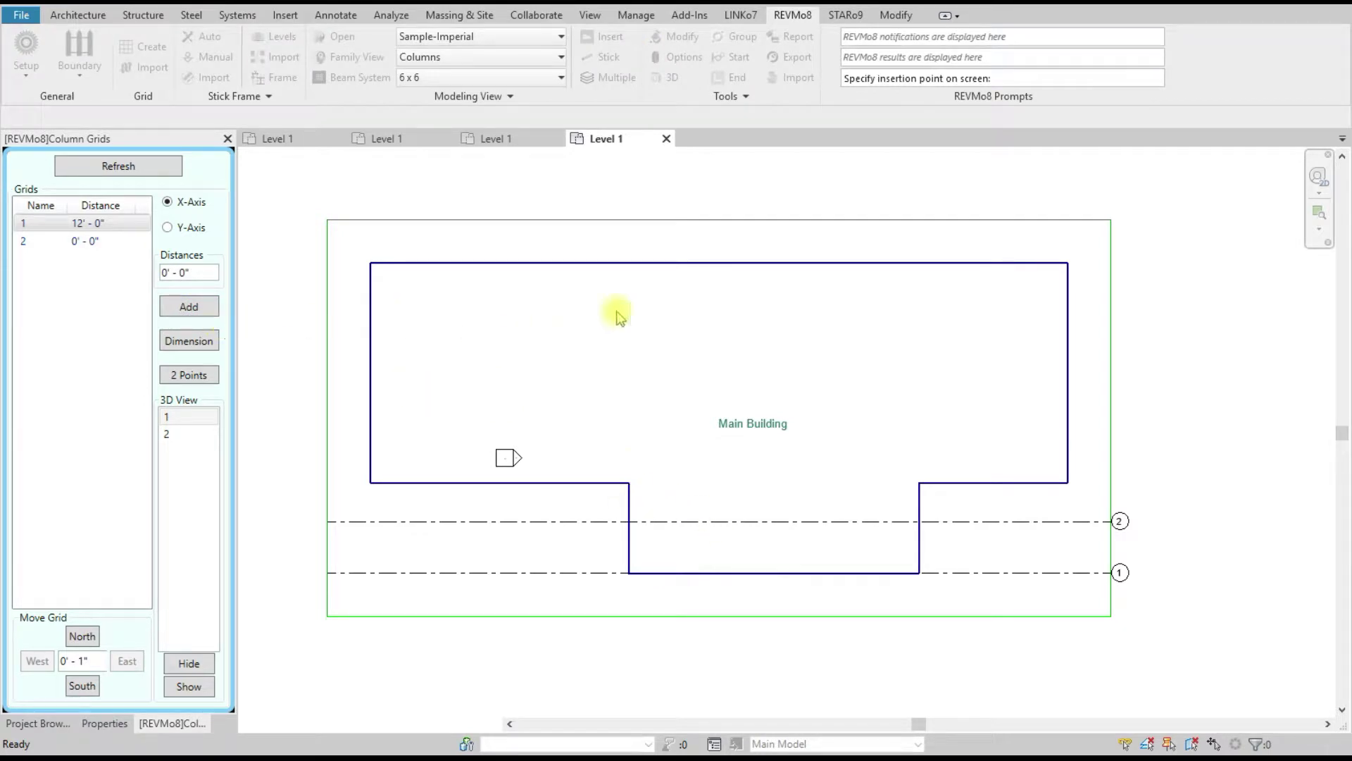
left_click(628, 482)
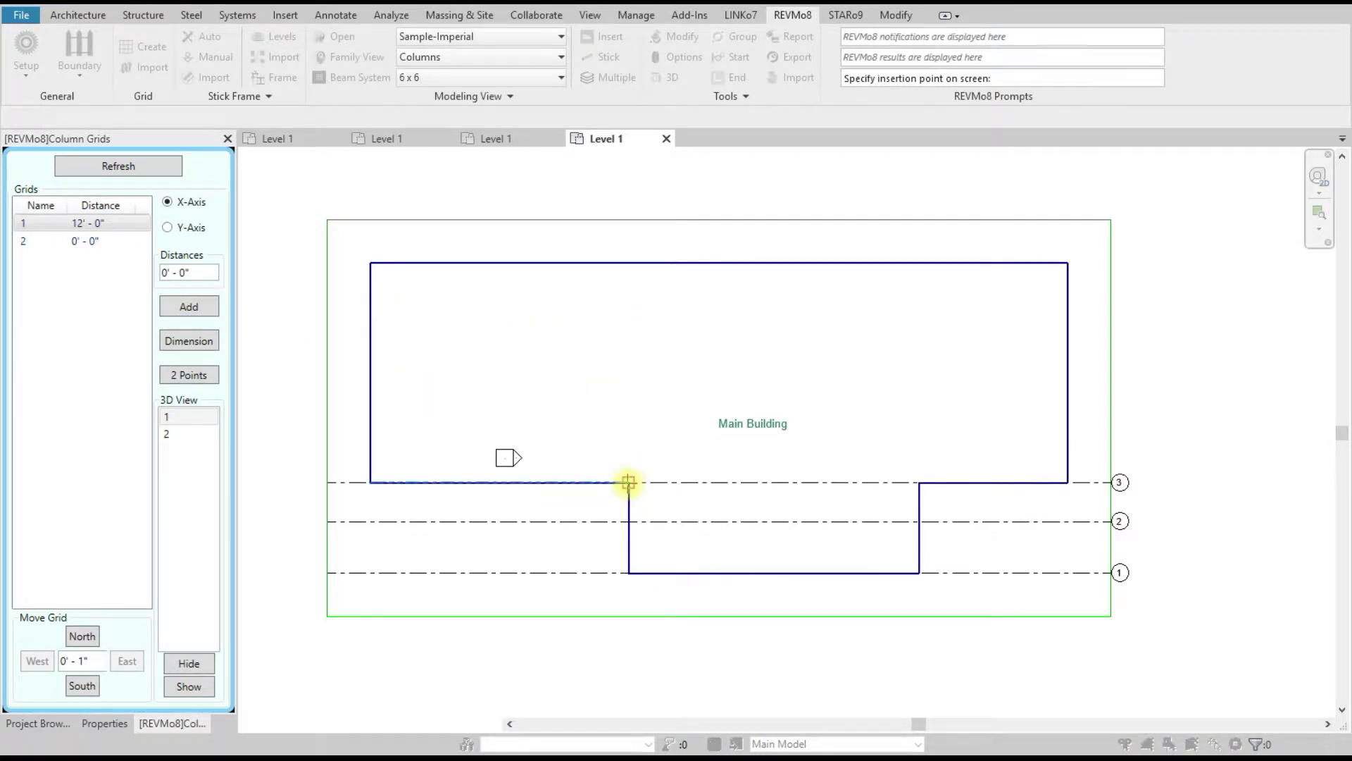
left_click(370, 408)
left_click(370, 347)
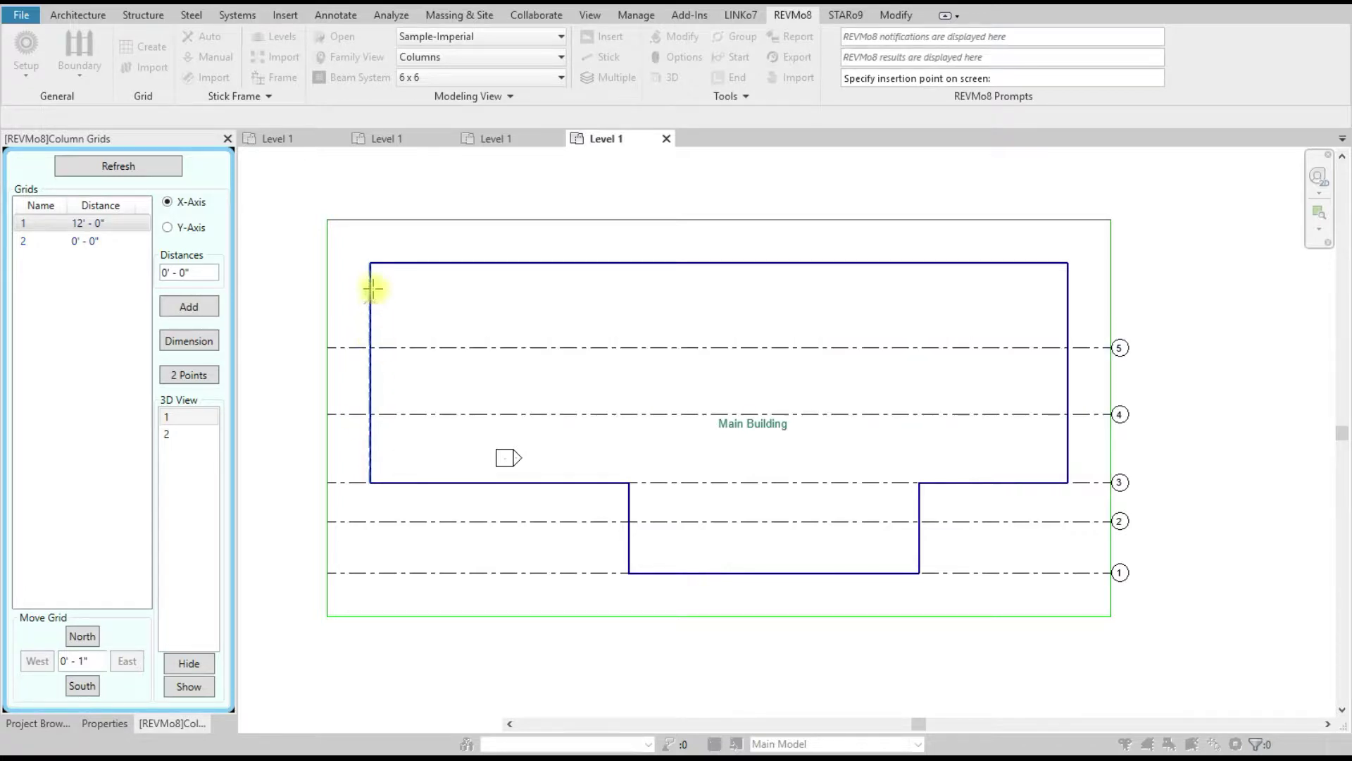
left_click(370, 263)
right_click(432, 186)
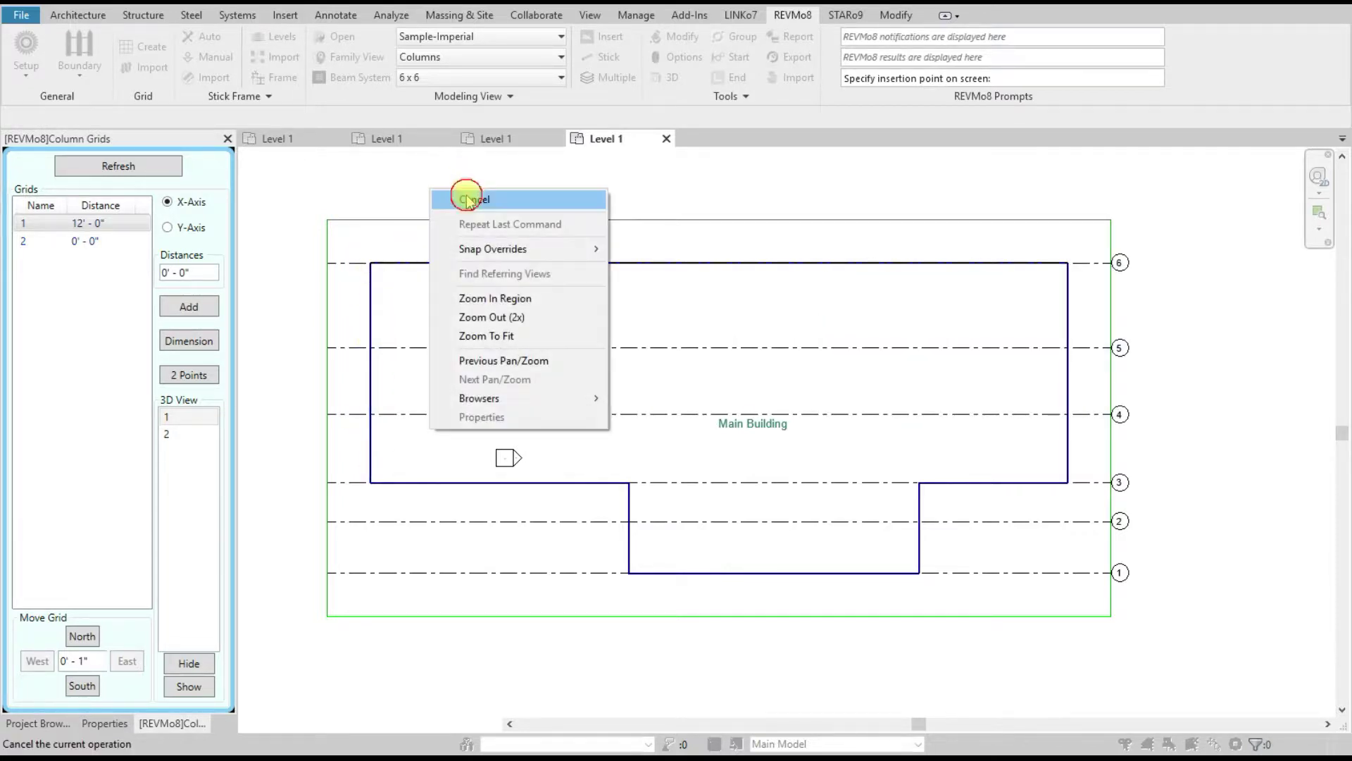
left_click(471, 199)
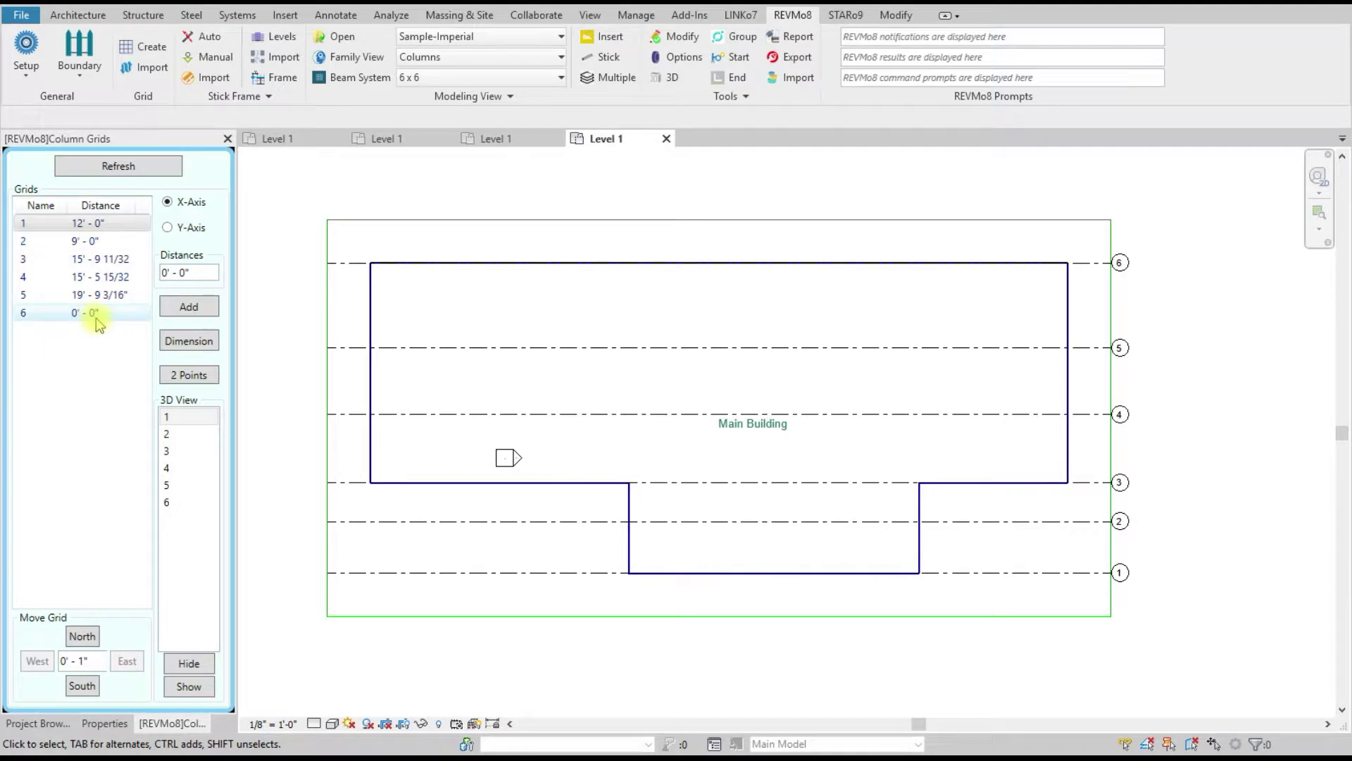
Step: Place a vertical grid at the building's left edge and relabel it A
left_click(167, 228)
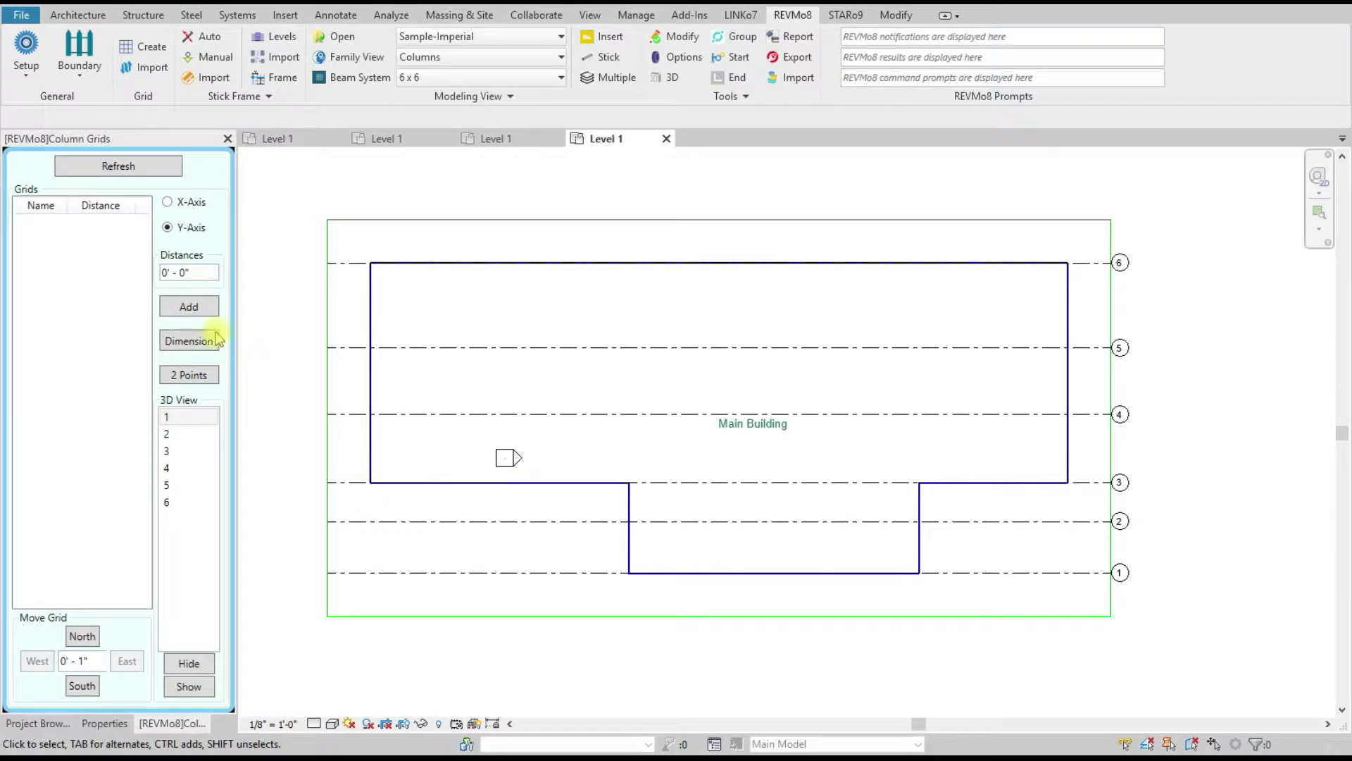
left_click(194, 310)
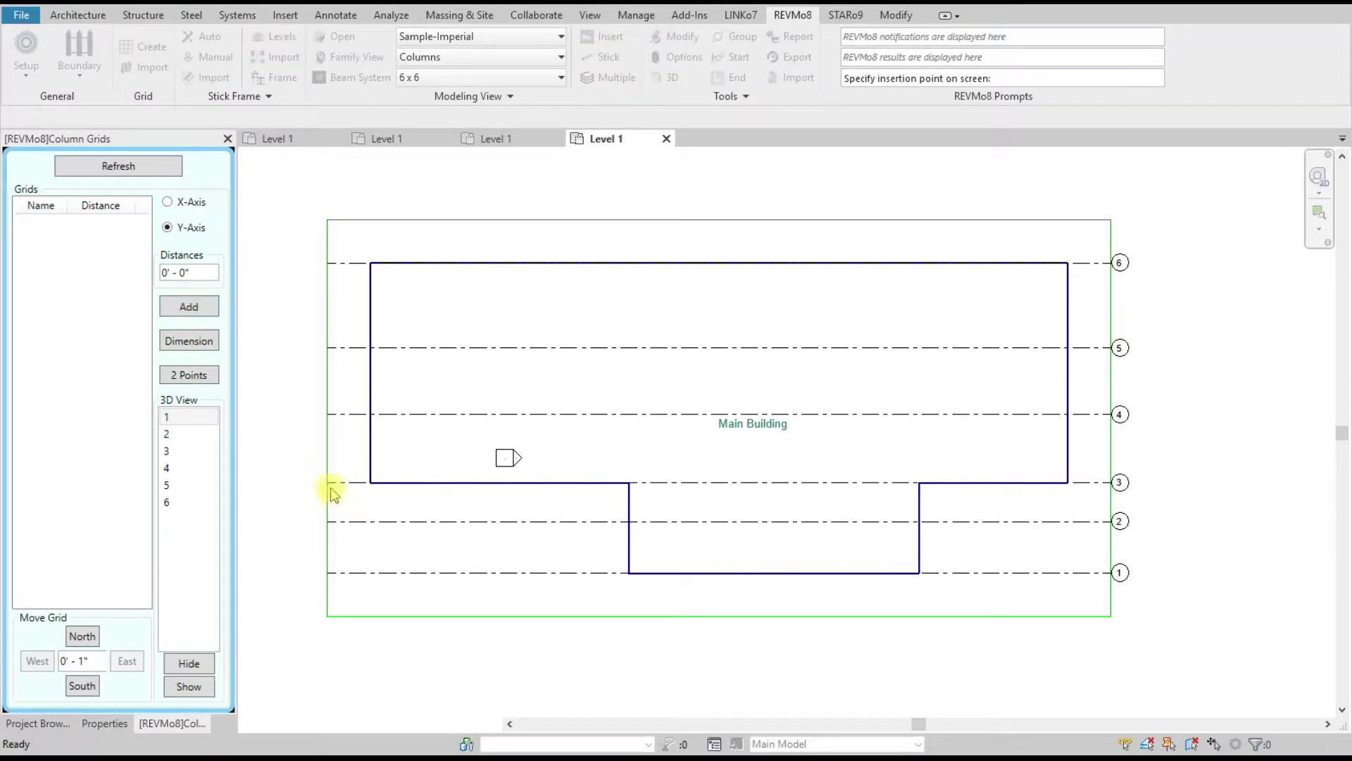
left_click(370, 483)
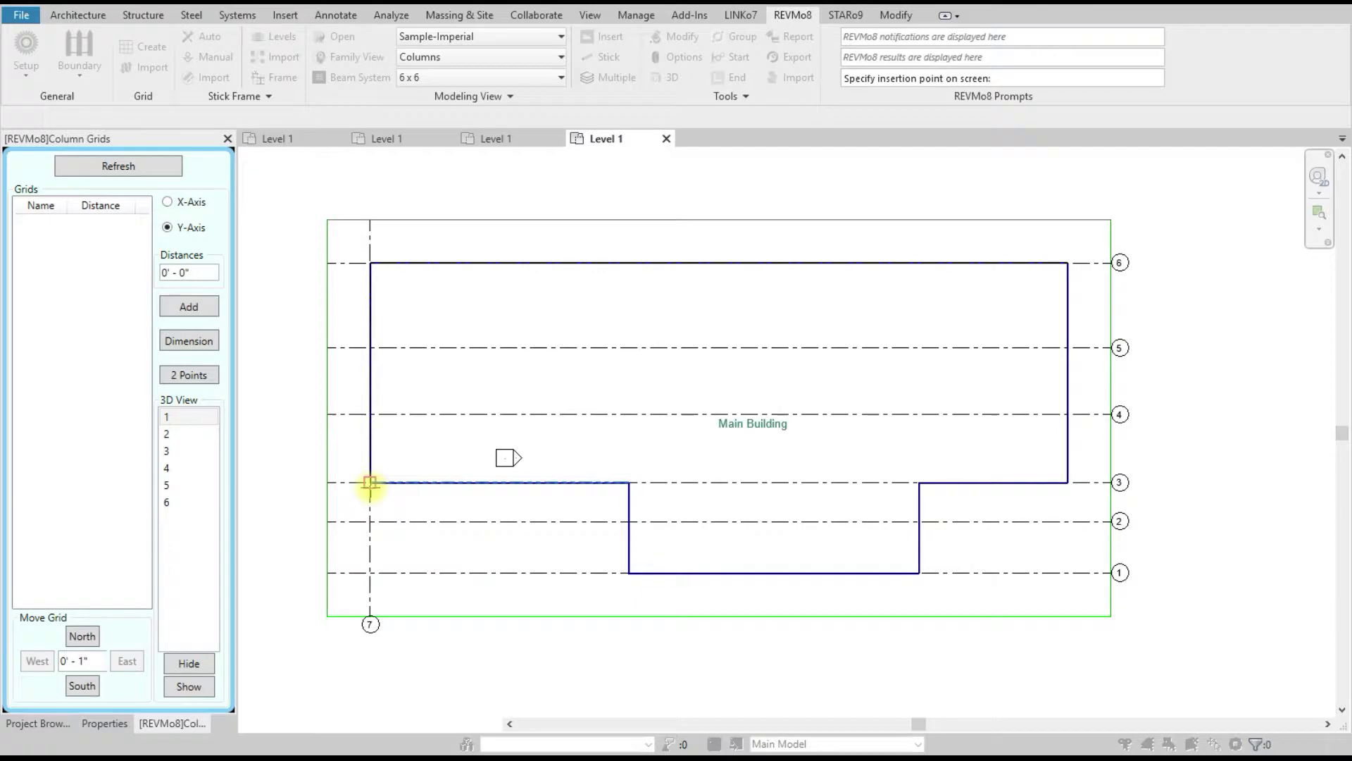
right_click(405, 666)
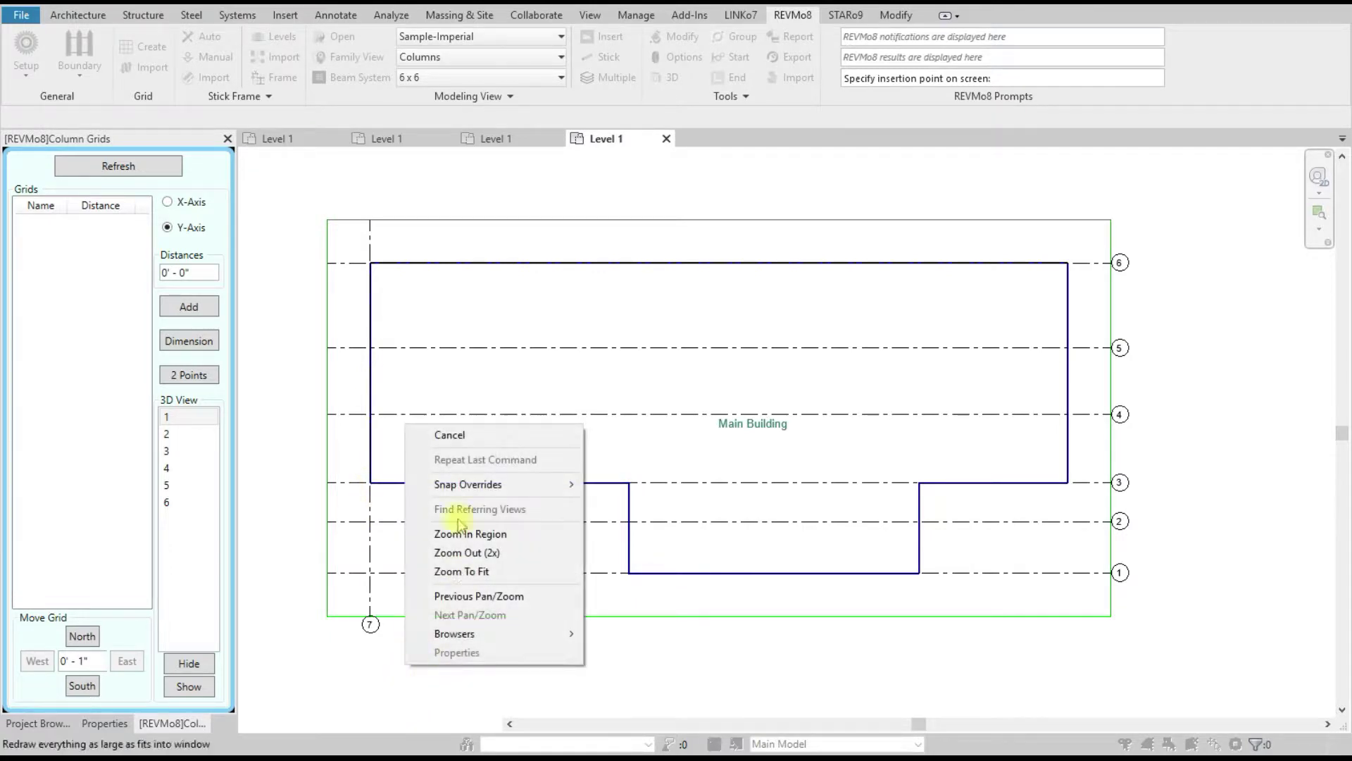
left_click(448, 431)
right_click(446, 384)
left_click(451, 391)
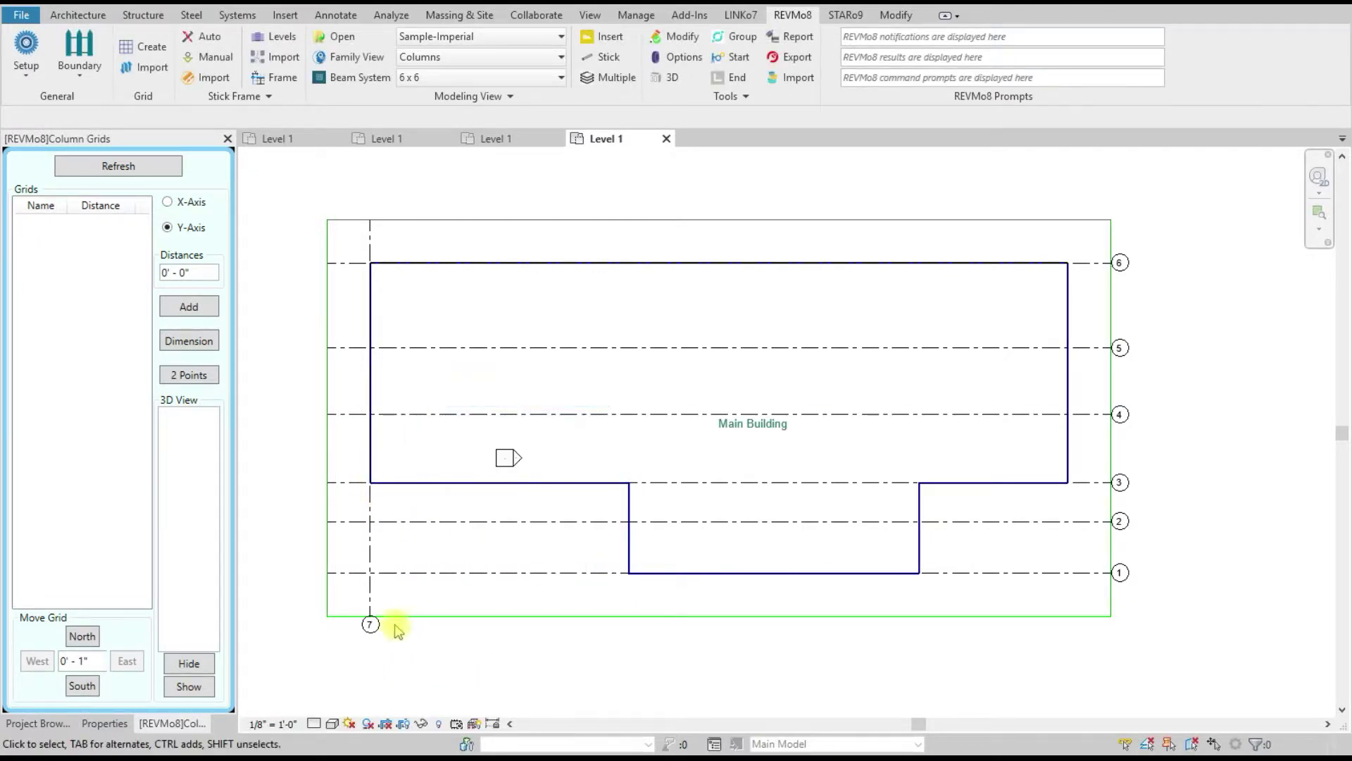
left_click(370, 624)
left_click(371, 625)
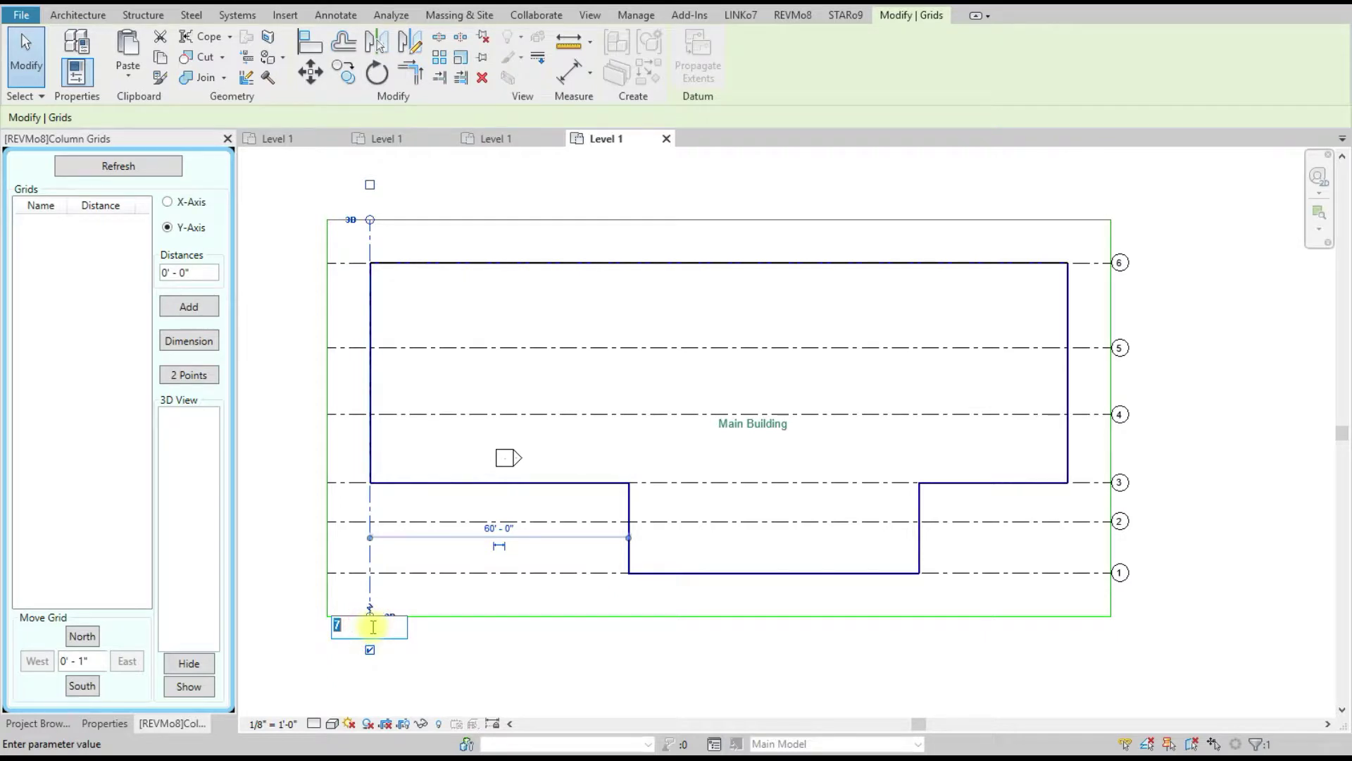
type("A")
key("Return")
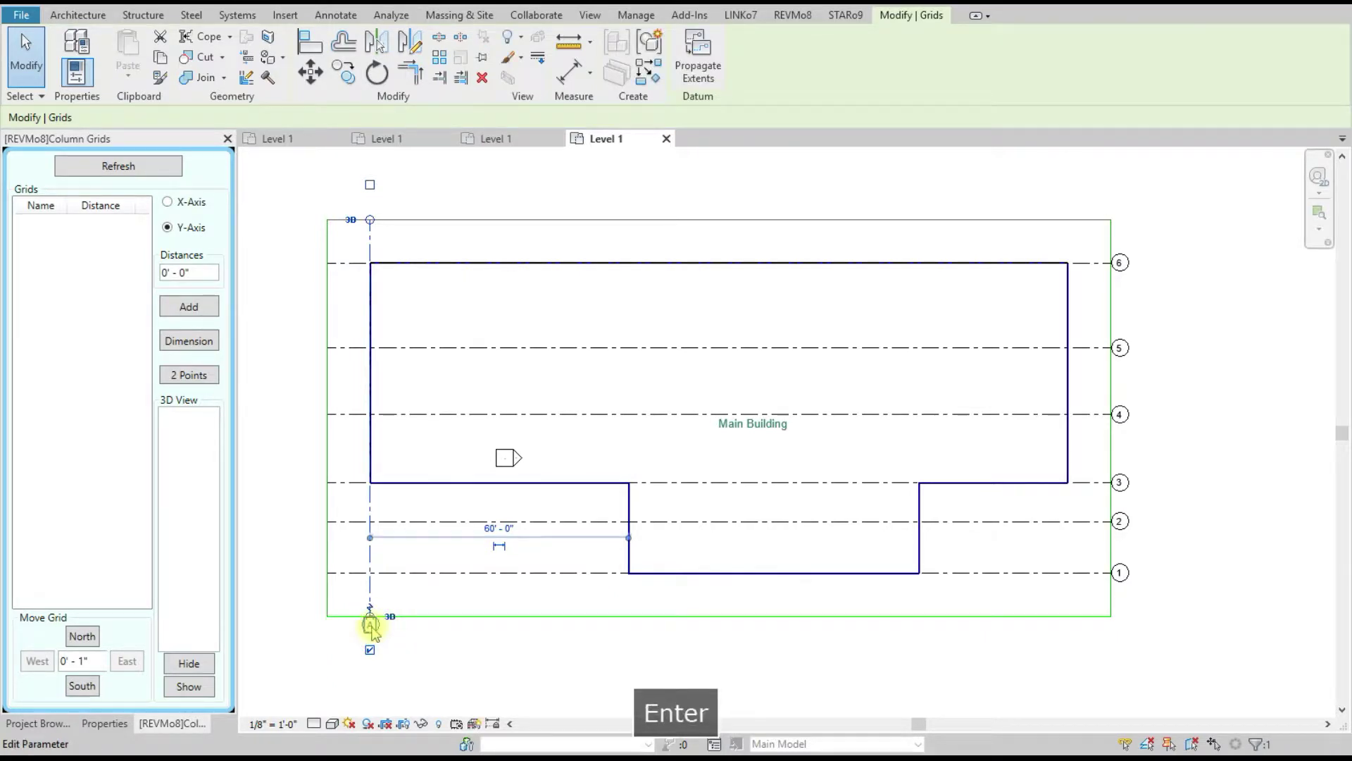
left_click(489, 663)
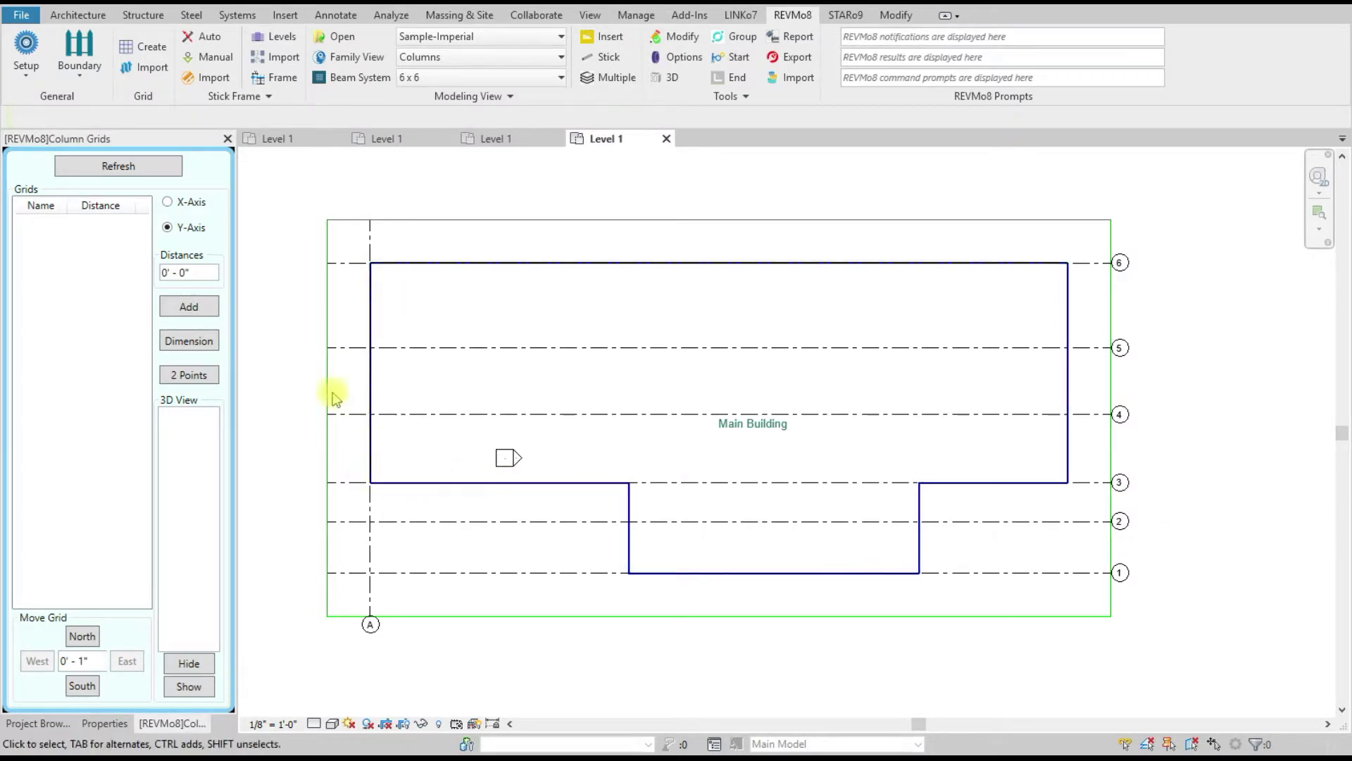
Step: Add vertical grid B at 15' spacing right of grid A
left_click_drag(207, 272, 133, 270)
type("1")
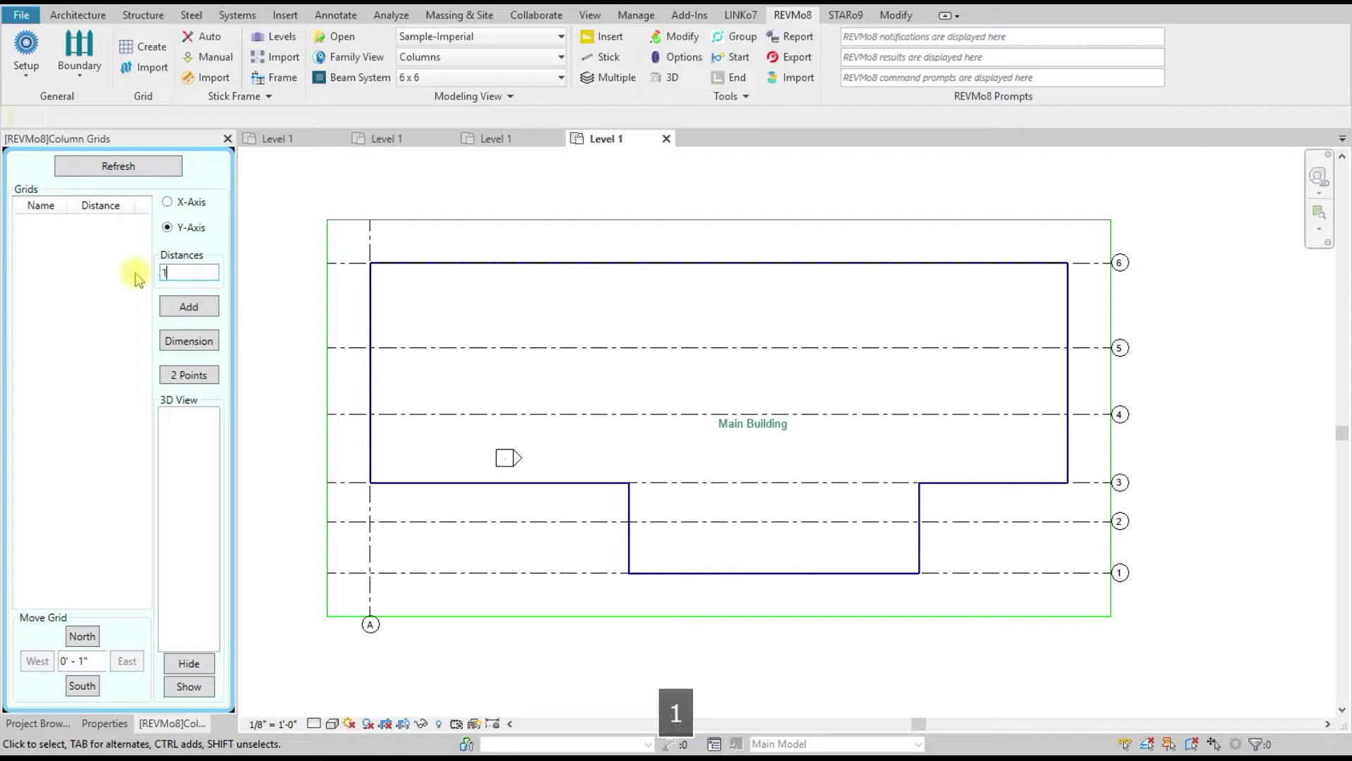
type("5")
left_click(185, 306)
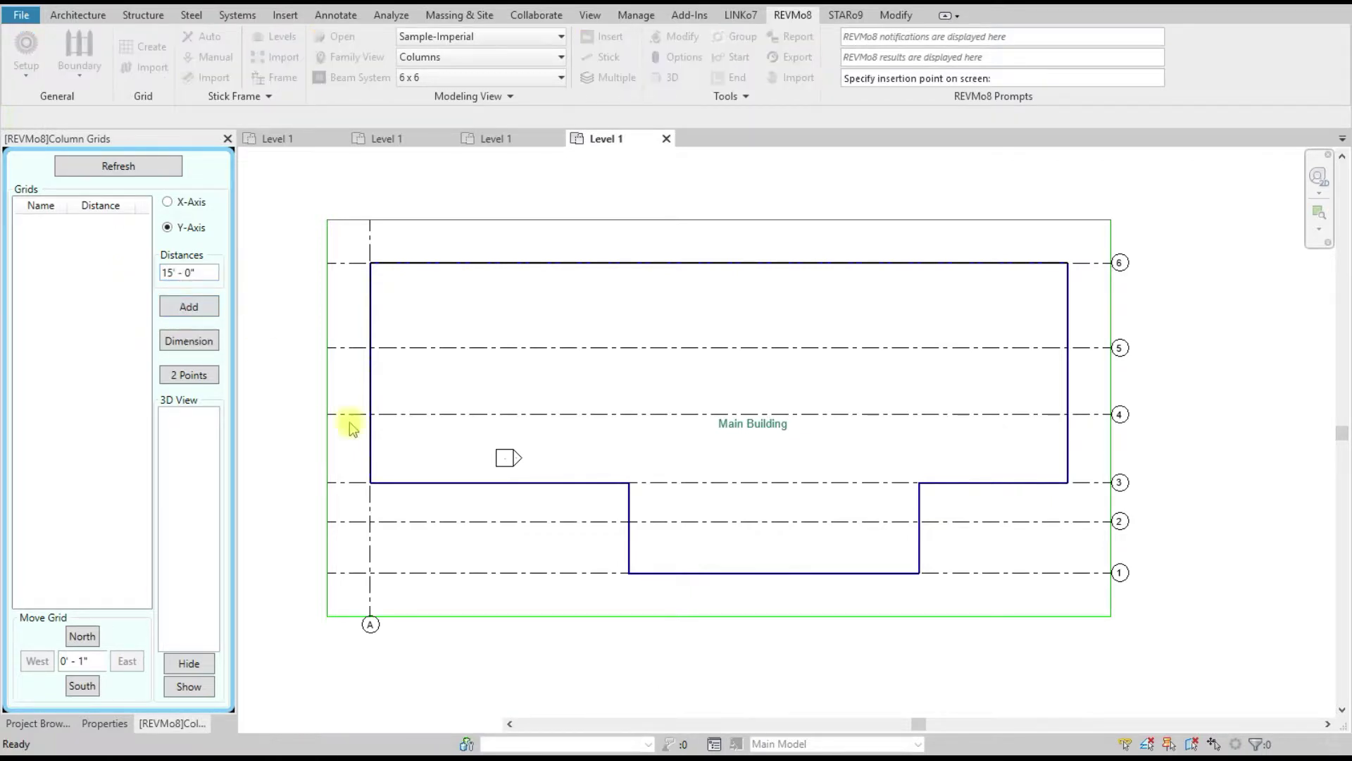
left_click(370, 483)
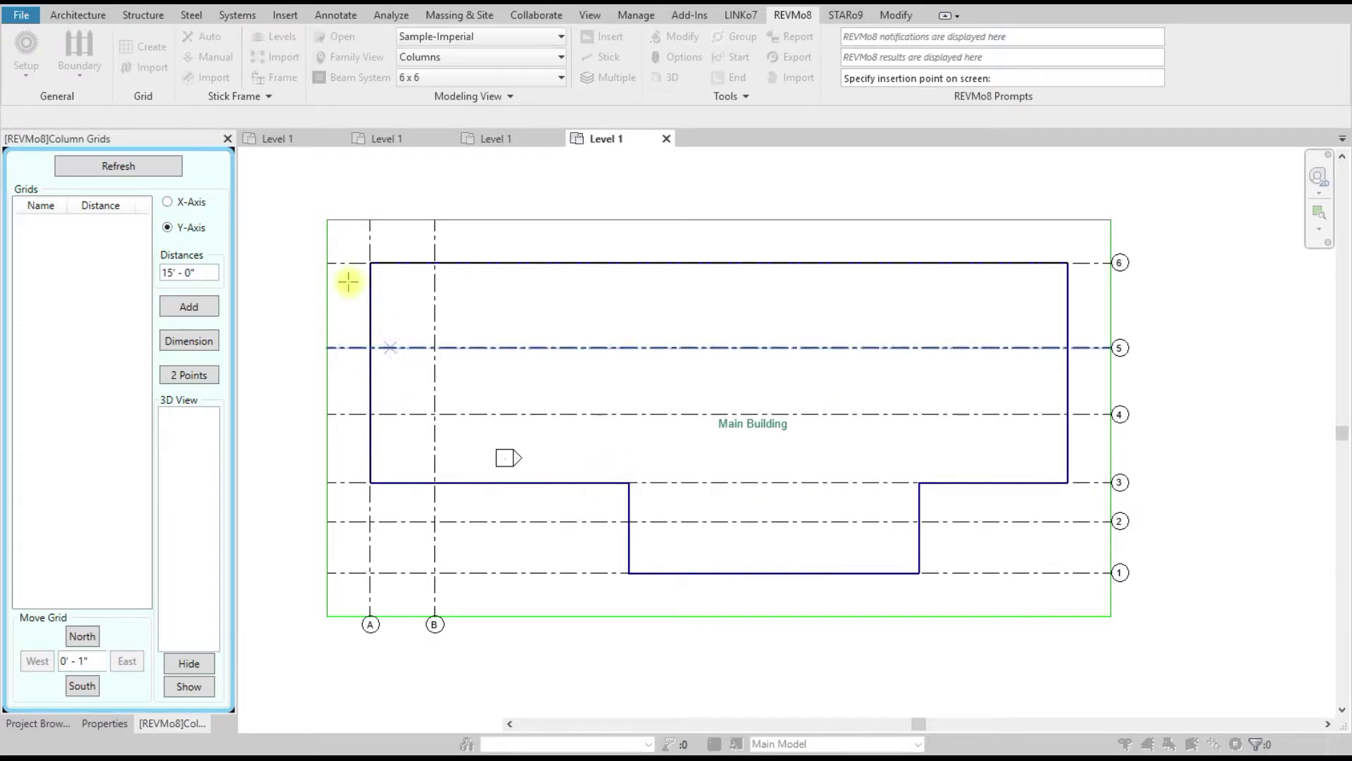
right_click(259, 206)
left_click(272, 211)
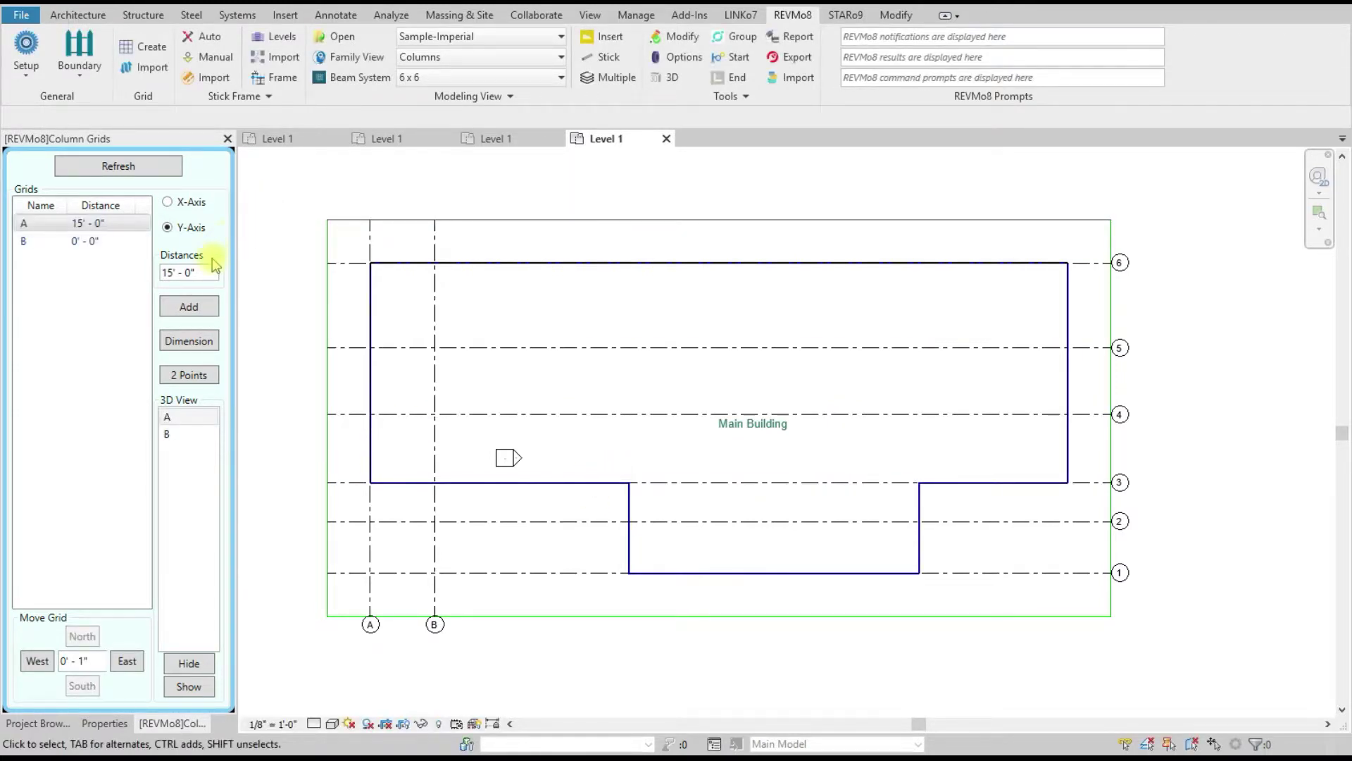
Step: With distance 0, place vertical grids C through I across the building and notch
type("0")
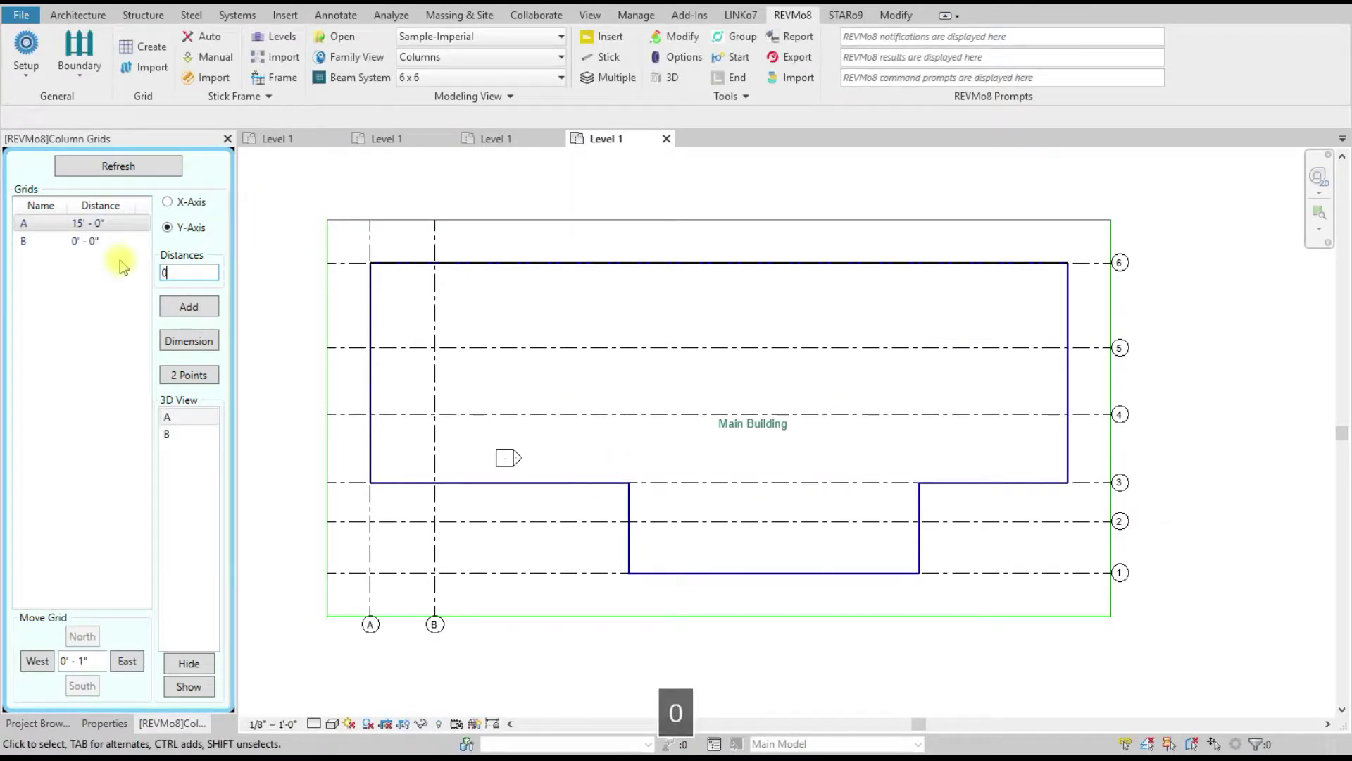
left_click(189, 307)
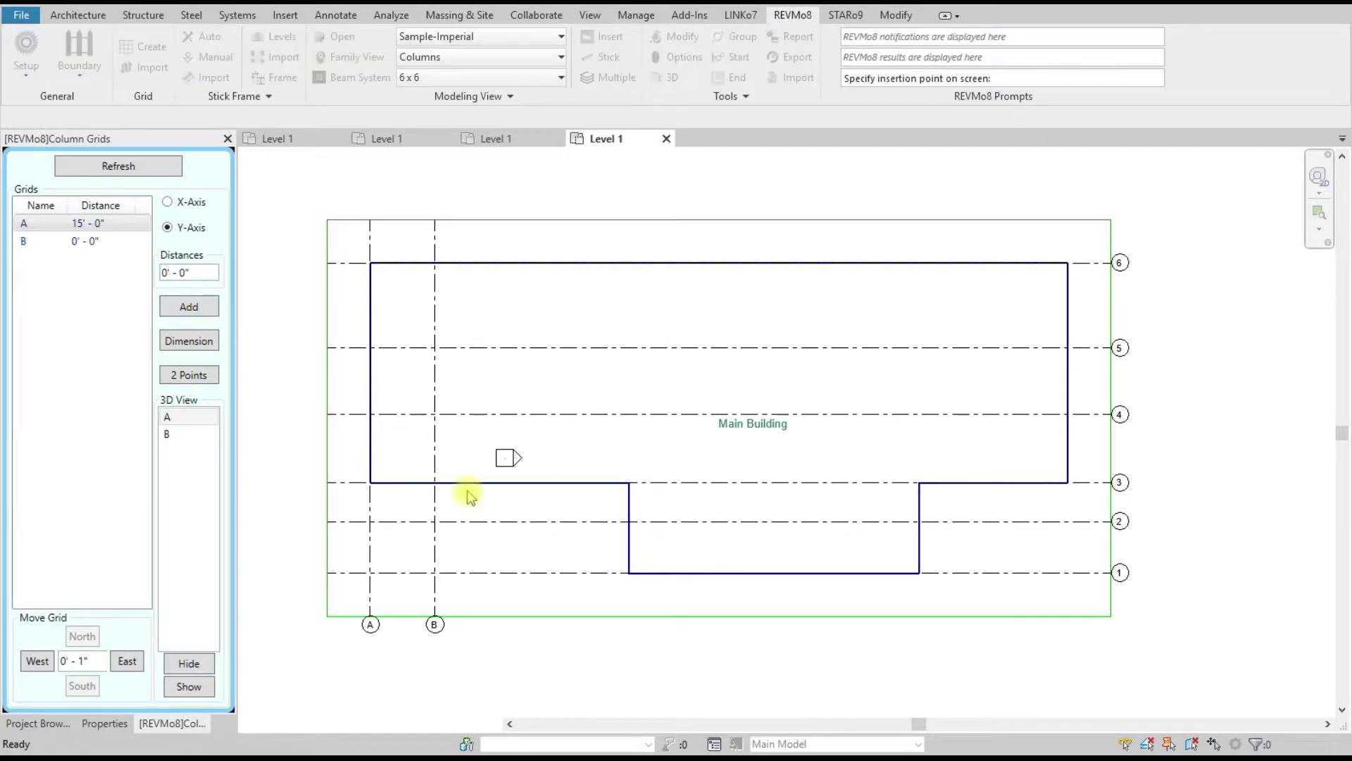
left_click(522, 483)
left_click(628, 483)
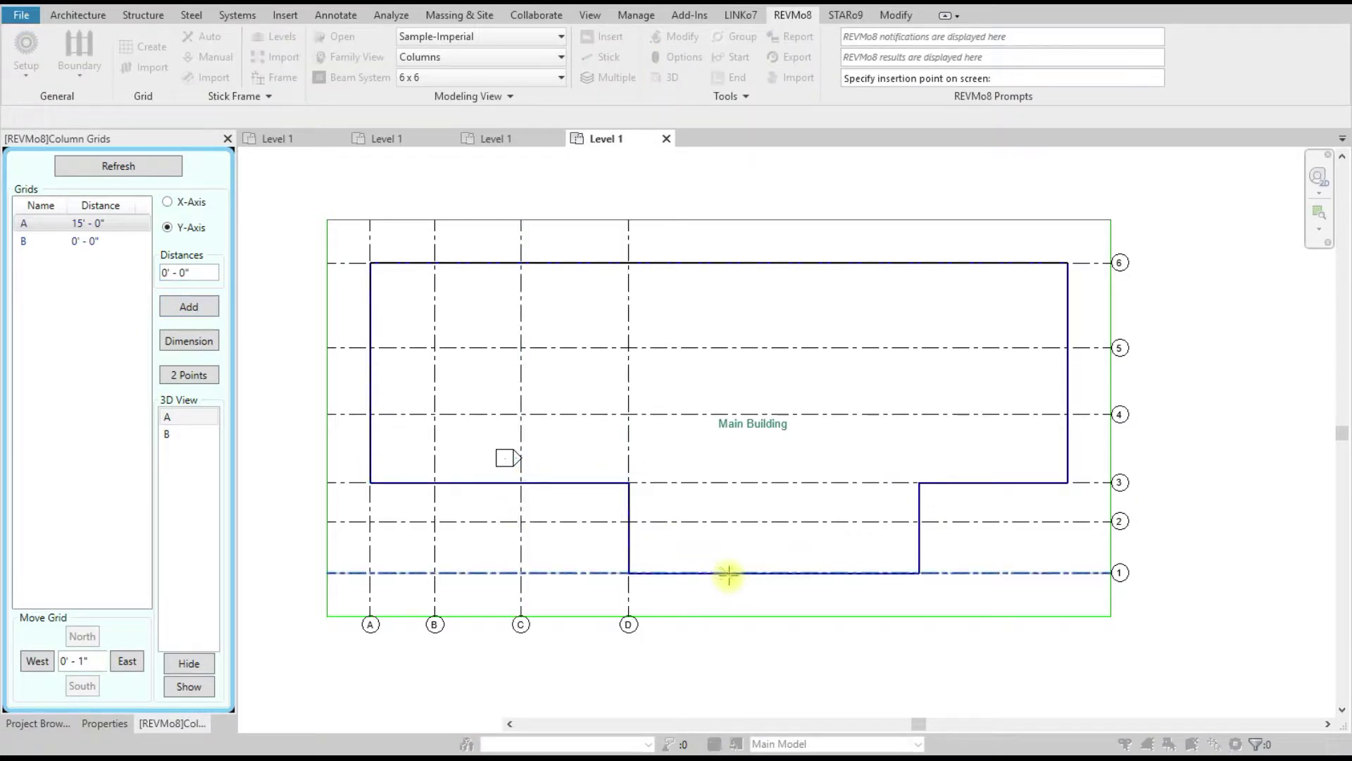
left_click(733, 573)
left_click(823, 572)
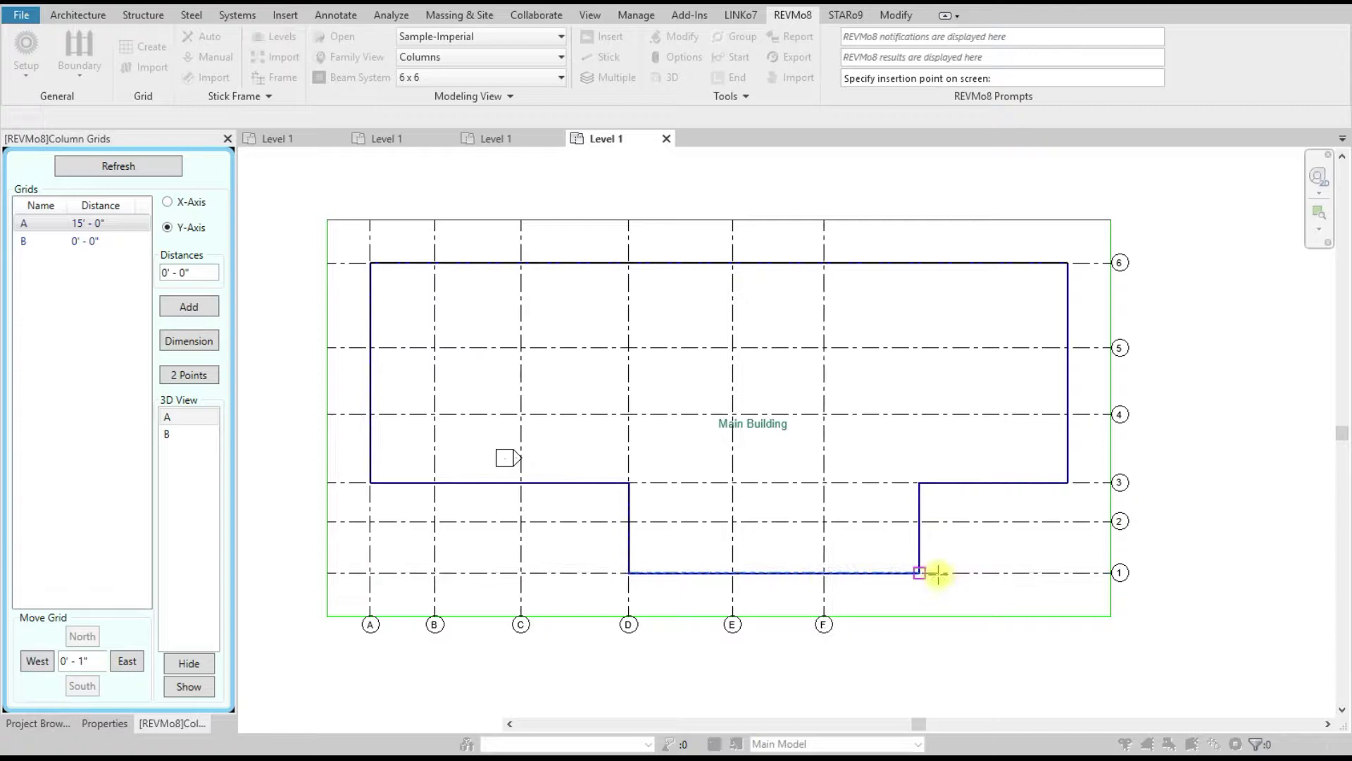
left_click(919, 573)
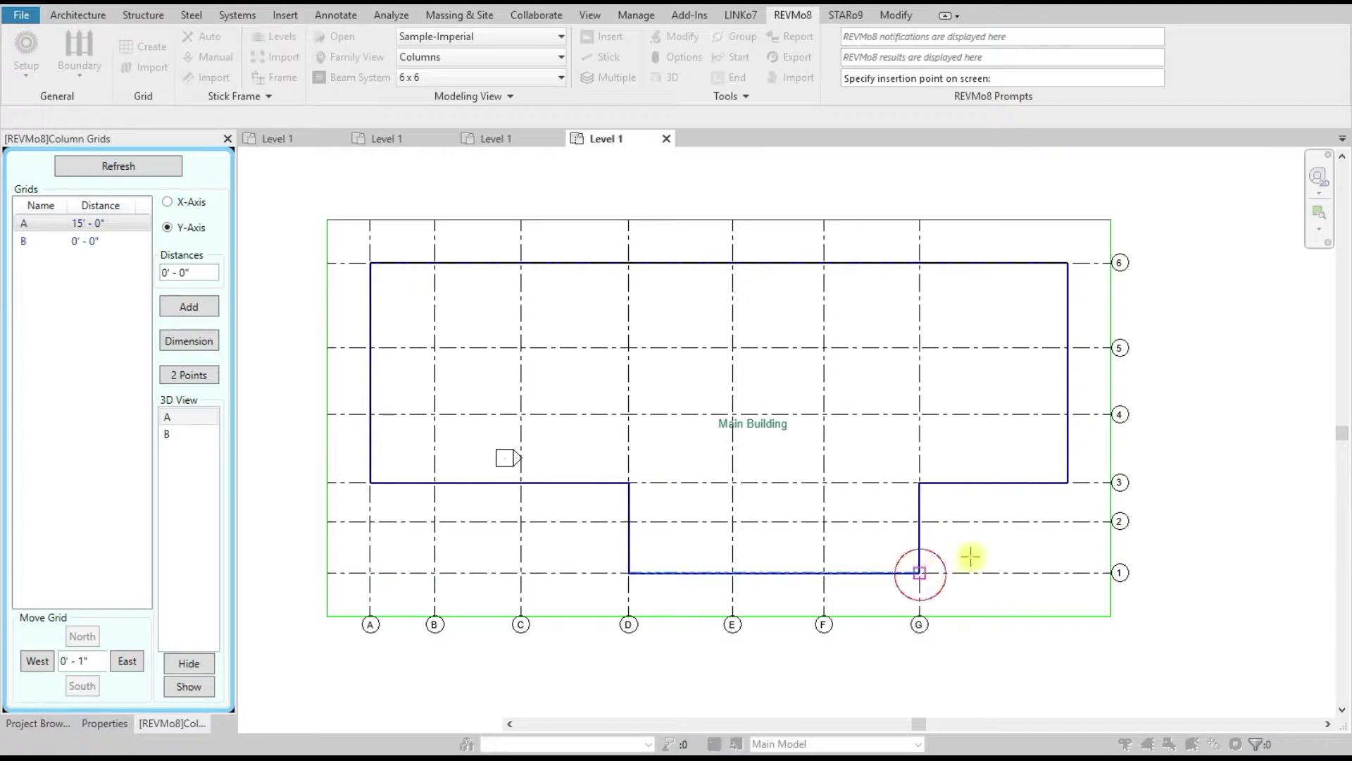
left_click(995, 482)
left_click(1067, 482)
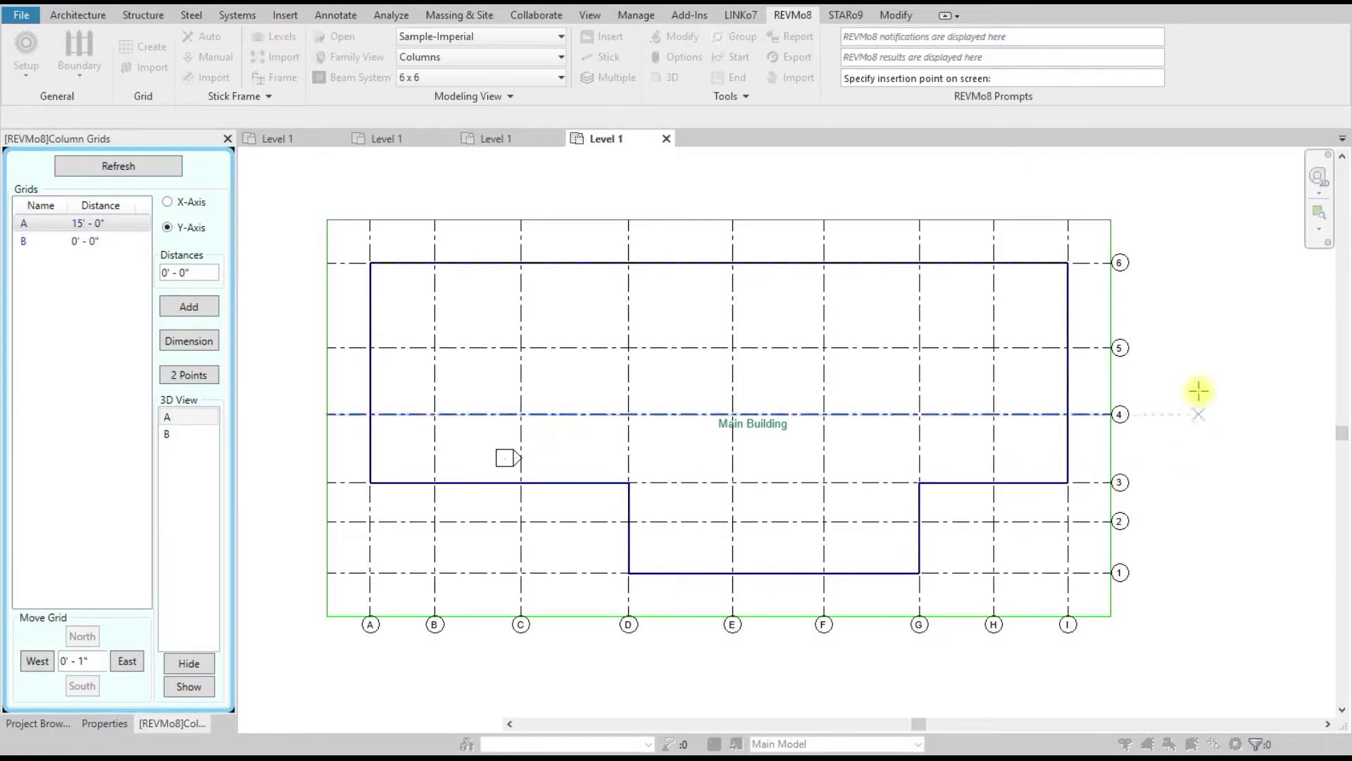
right_click(1198, 384)
left_click(1232, 393)
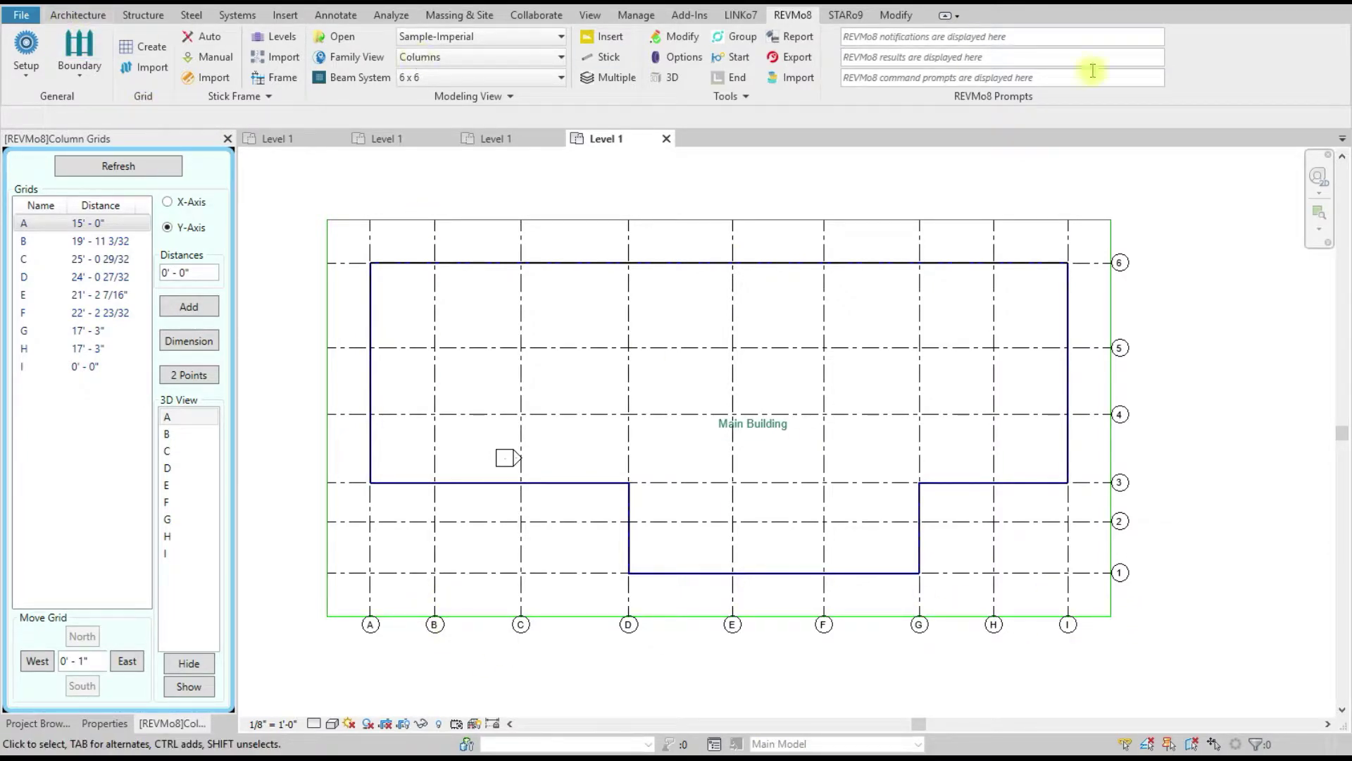
Step: List the numbered grids 1–6 with their spacings in the Column Grids panel
left_click(62, 15)
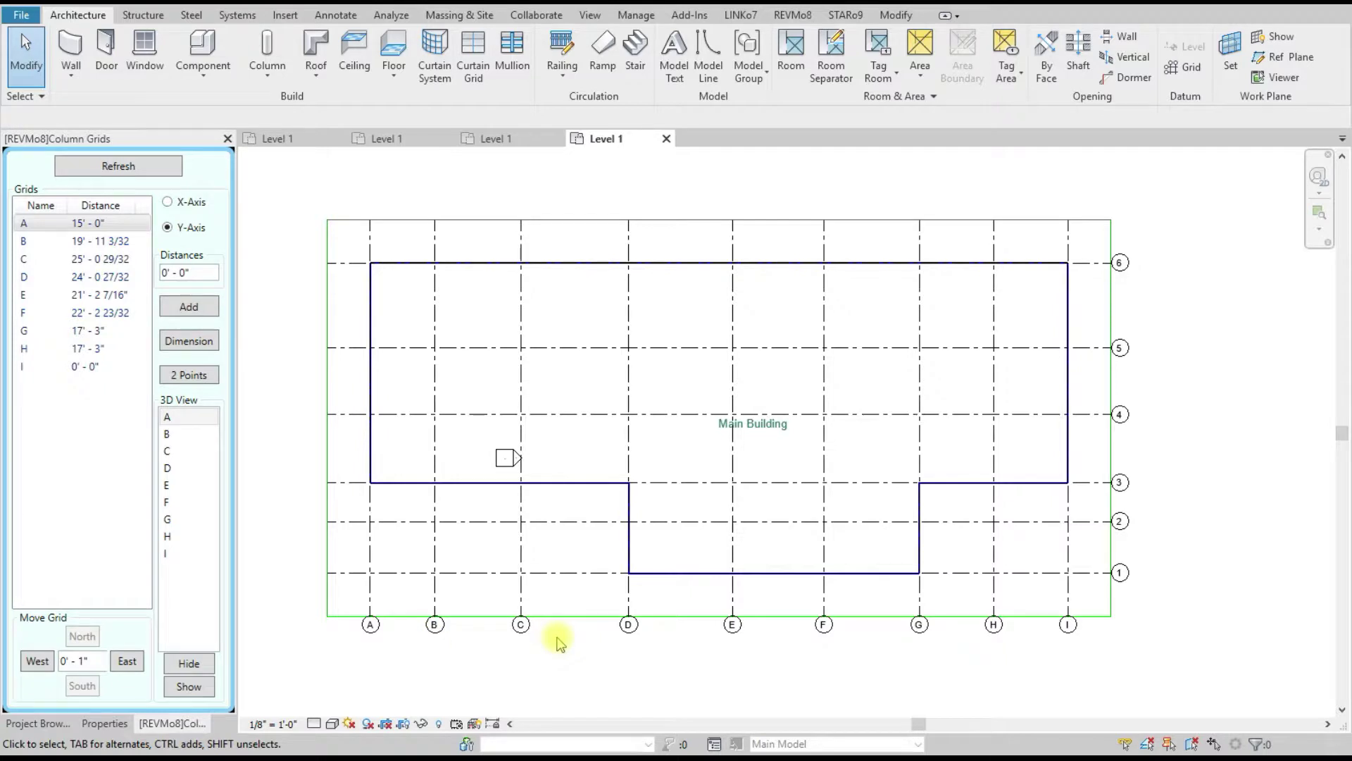
left_click(807, 17)
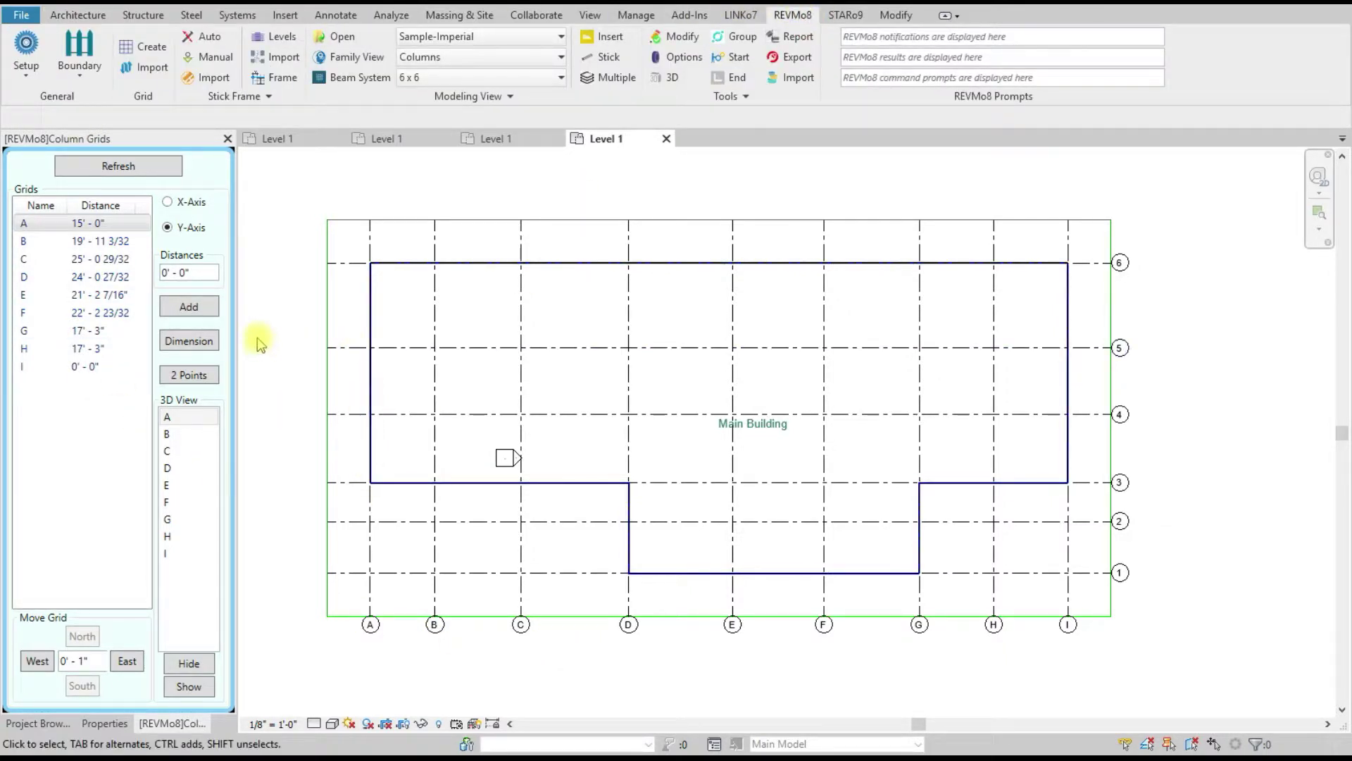
left_click(169, 202)
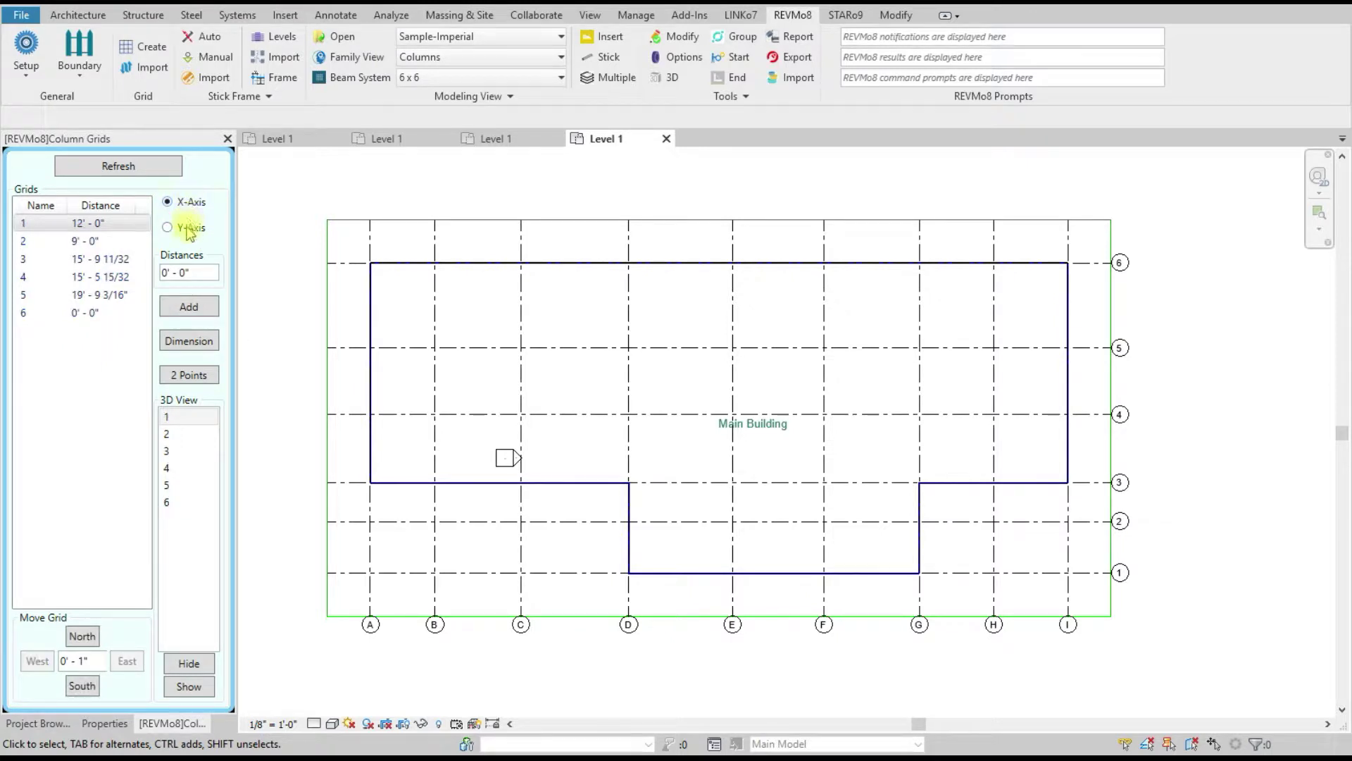
left_click(169, 228)
left_click(185, 205)
left_click(188, 229)
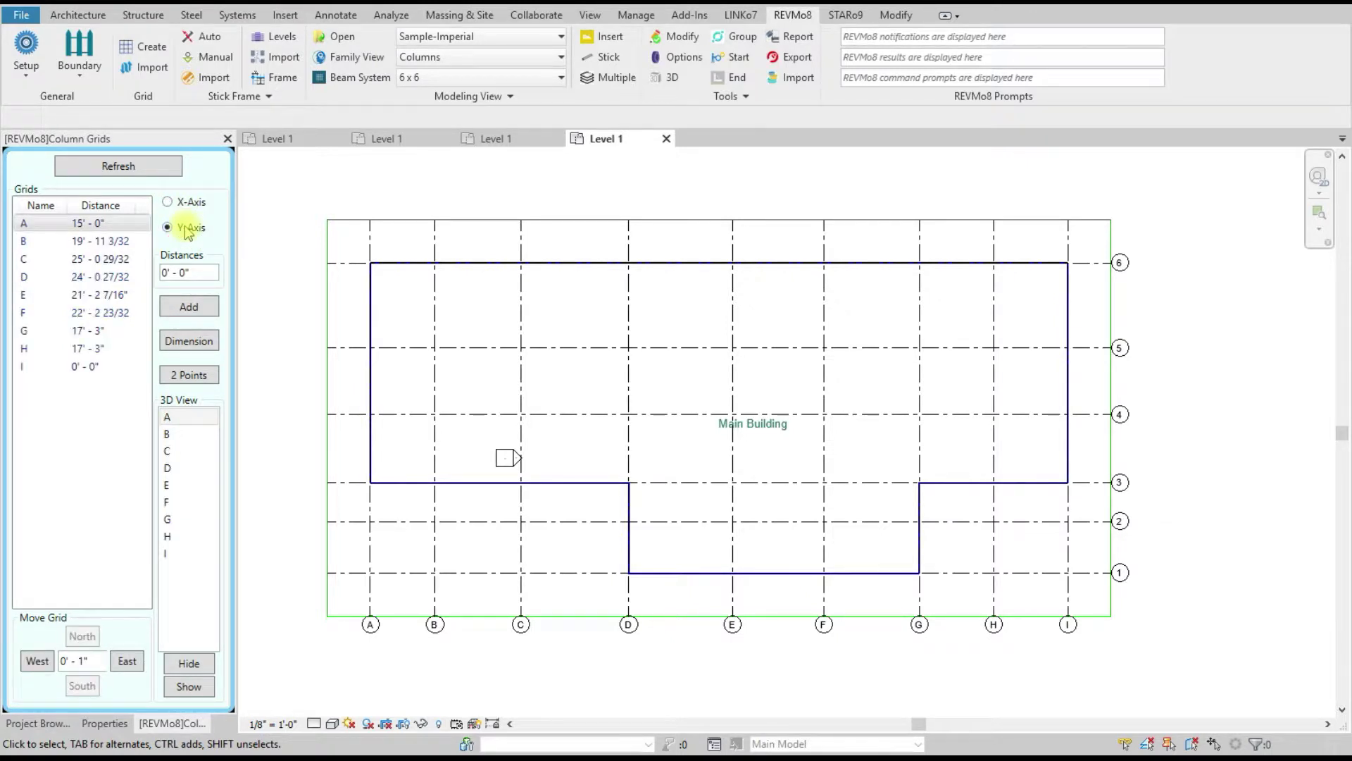
left_click(186, 205)
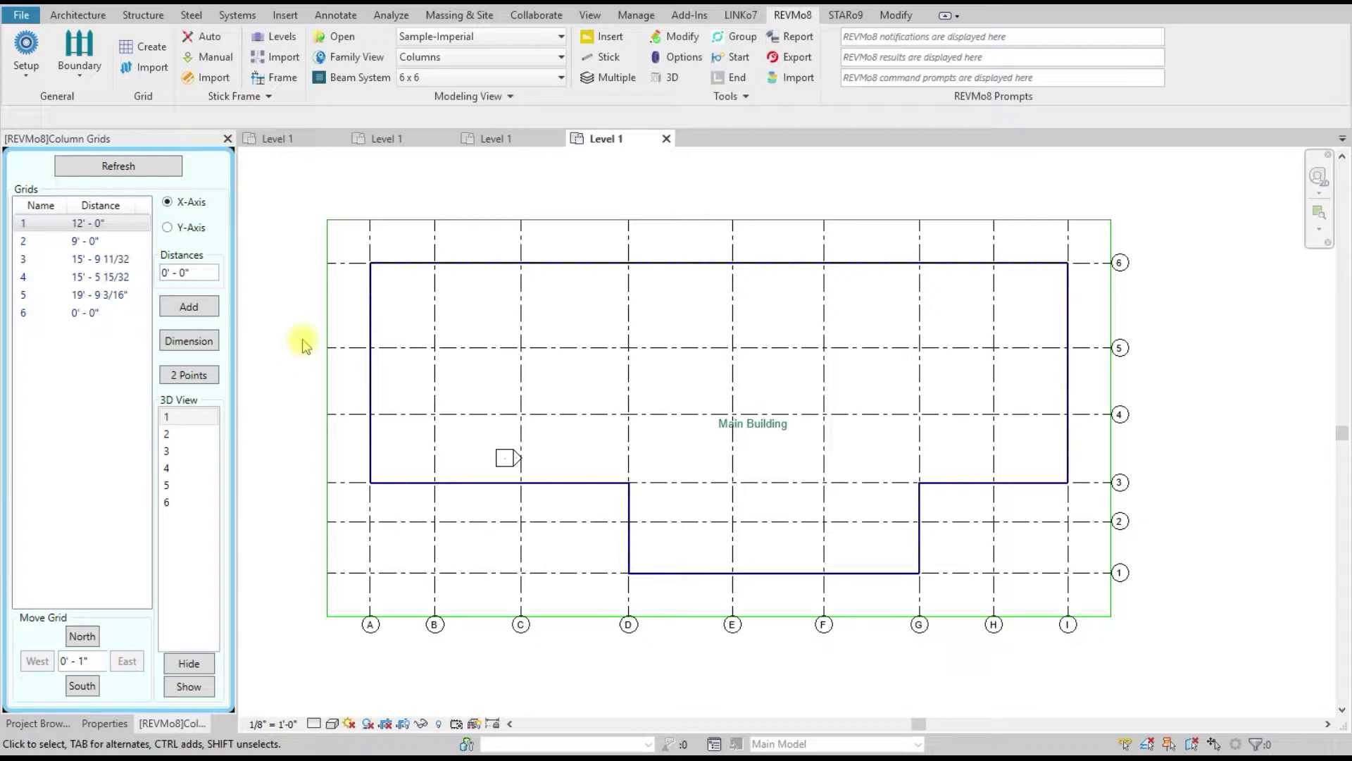
Step: Dimension the spacing between the lettered grids along the south edge
left_click(186, 342)
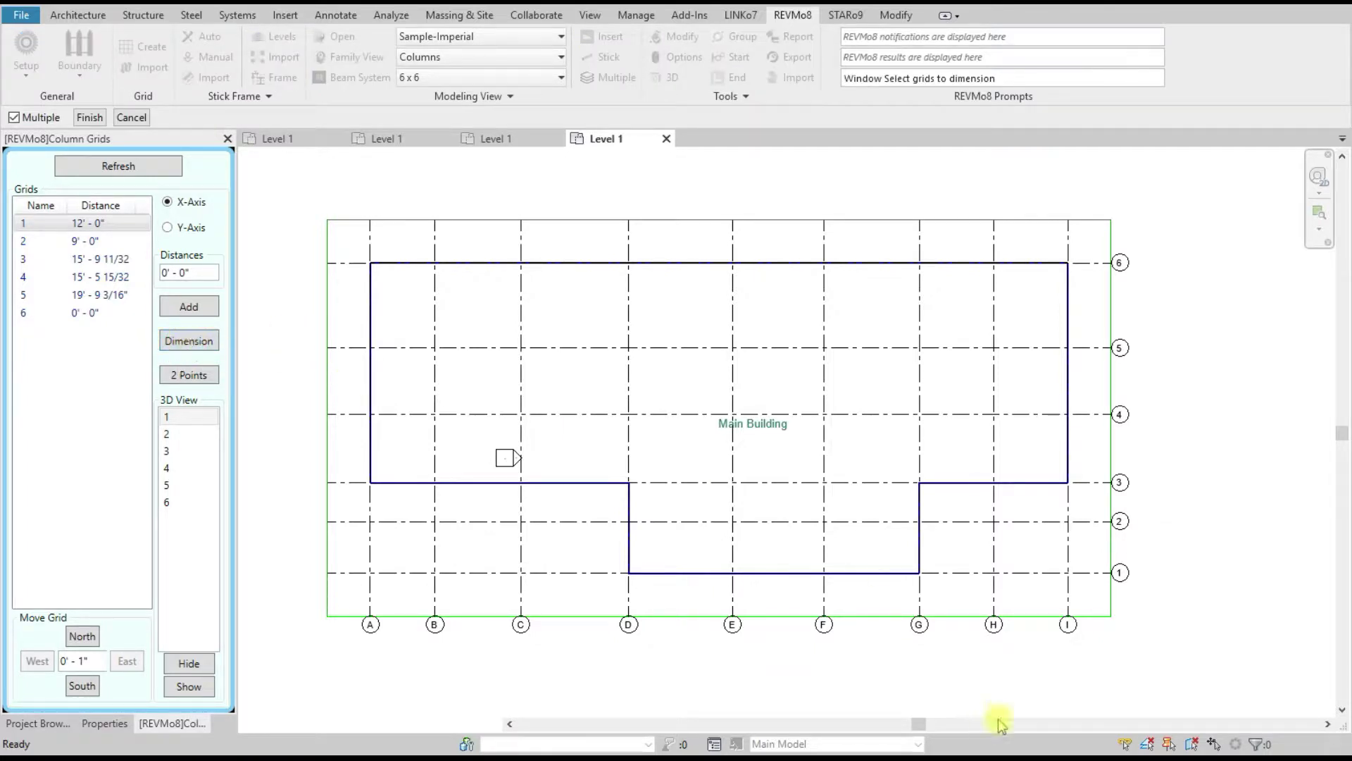
left_click_drag(1176, 655, 350, 625)
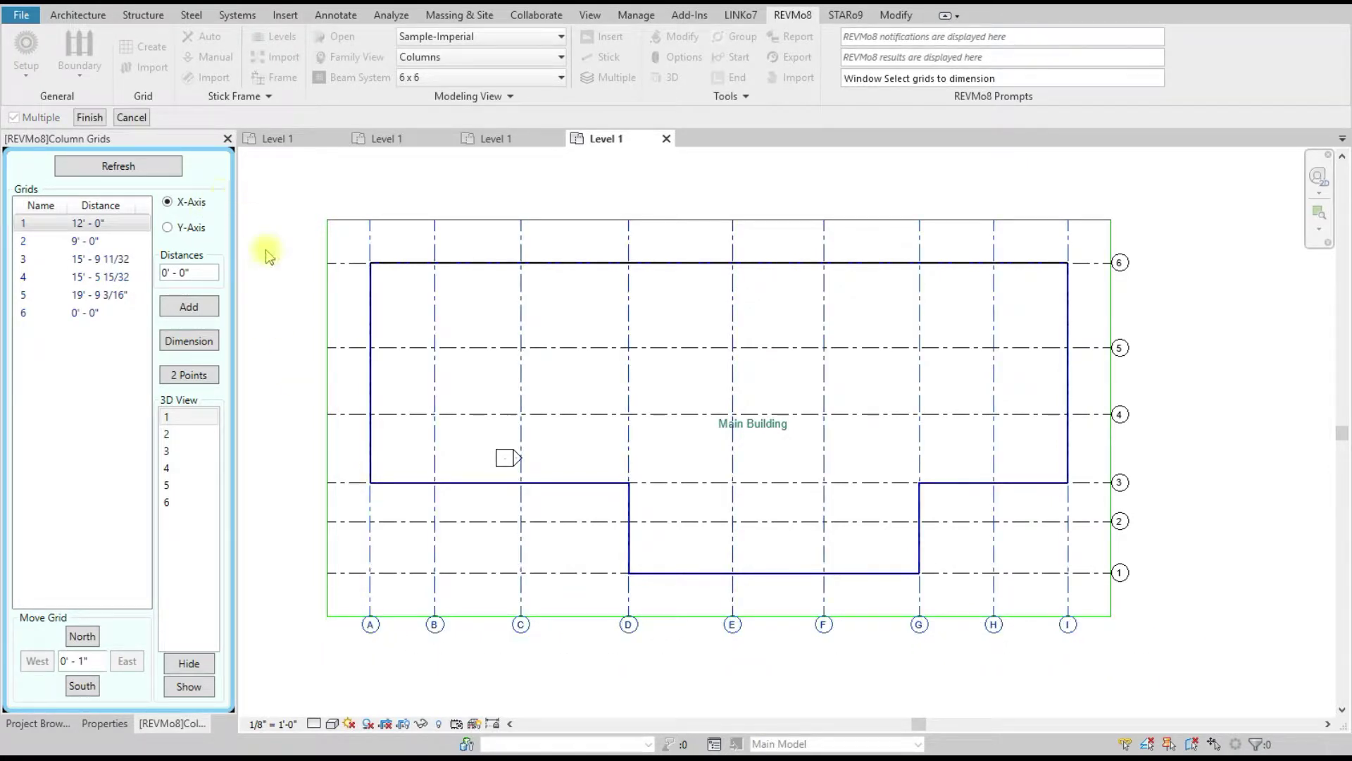
left_click(90, 117)
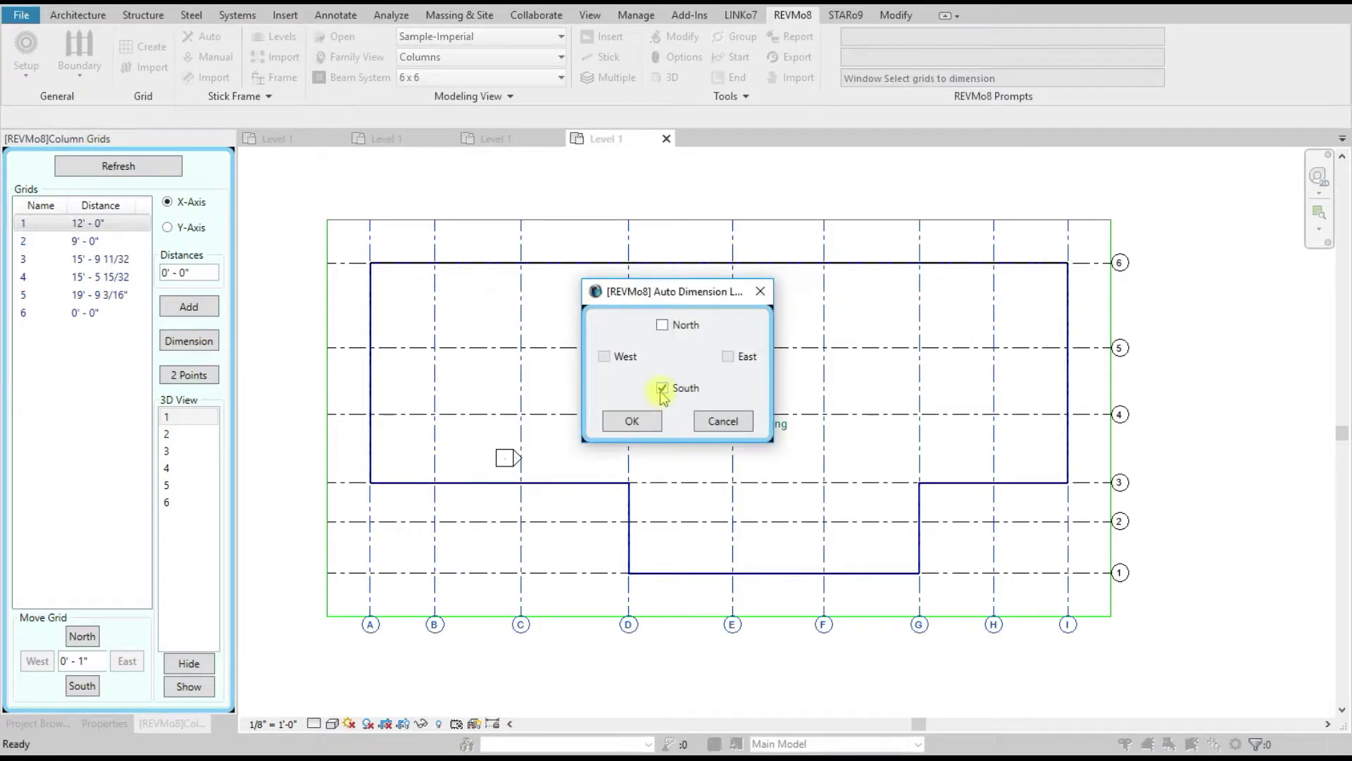
left_click(632, 421)
scroll(395, 632, "up", 2)
scroll(395, 633, "down", 1)
scroll(394, 633, "down", 2)
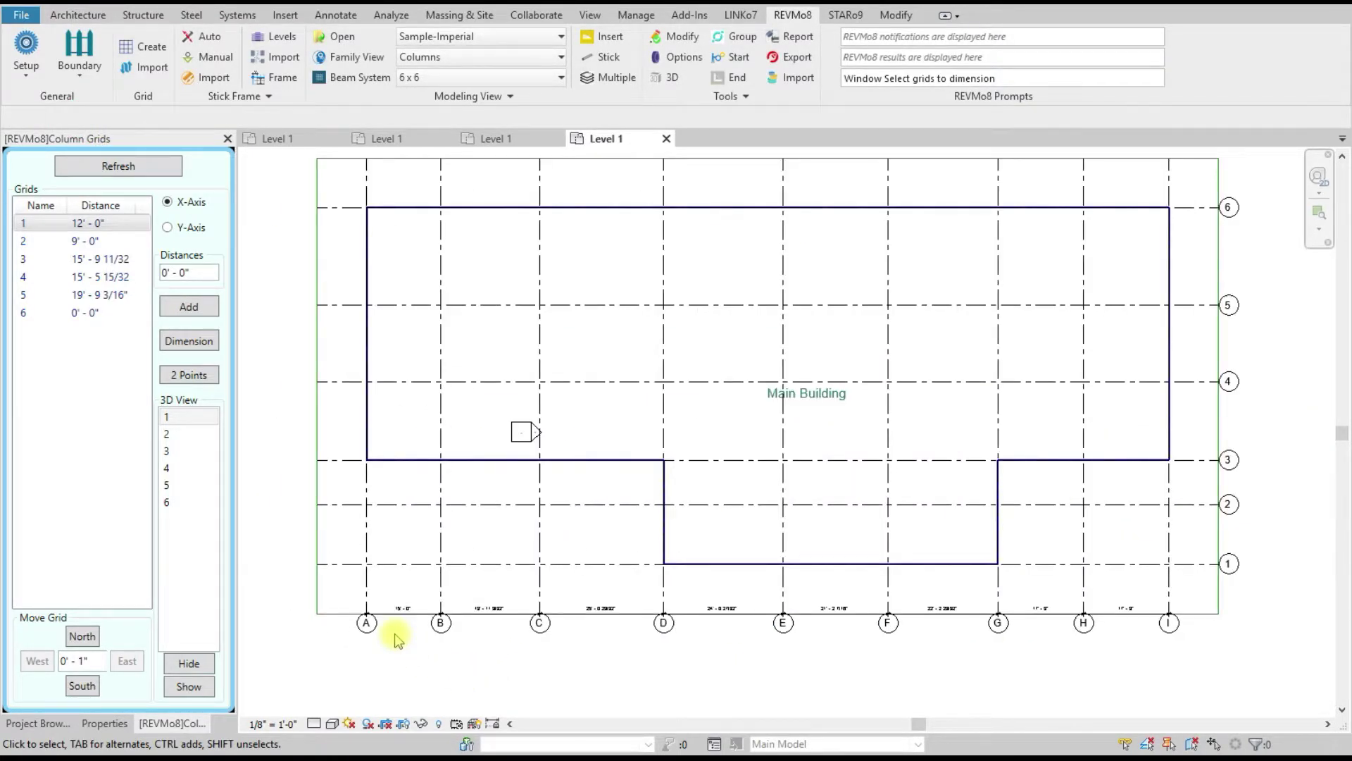
Step: Dimension the spacing between grids 1–6 along the east edge
left_click(186, 342)
left_click_drag(1254, 674, 1085, 236)
left_click(90, 117)
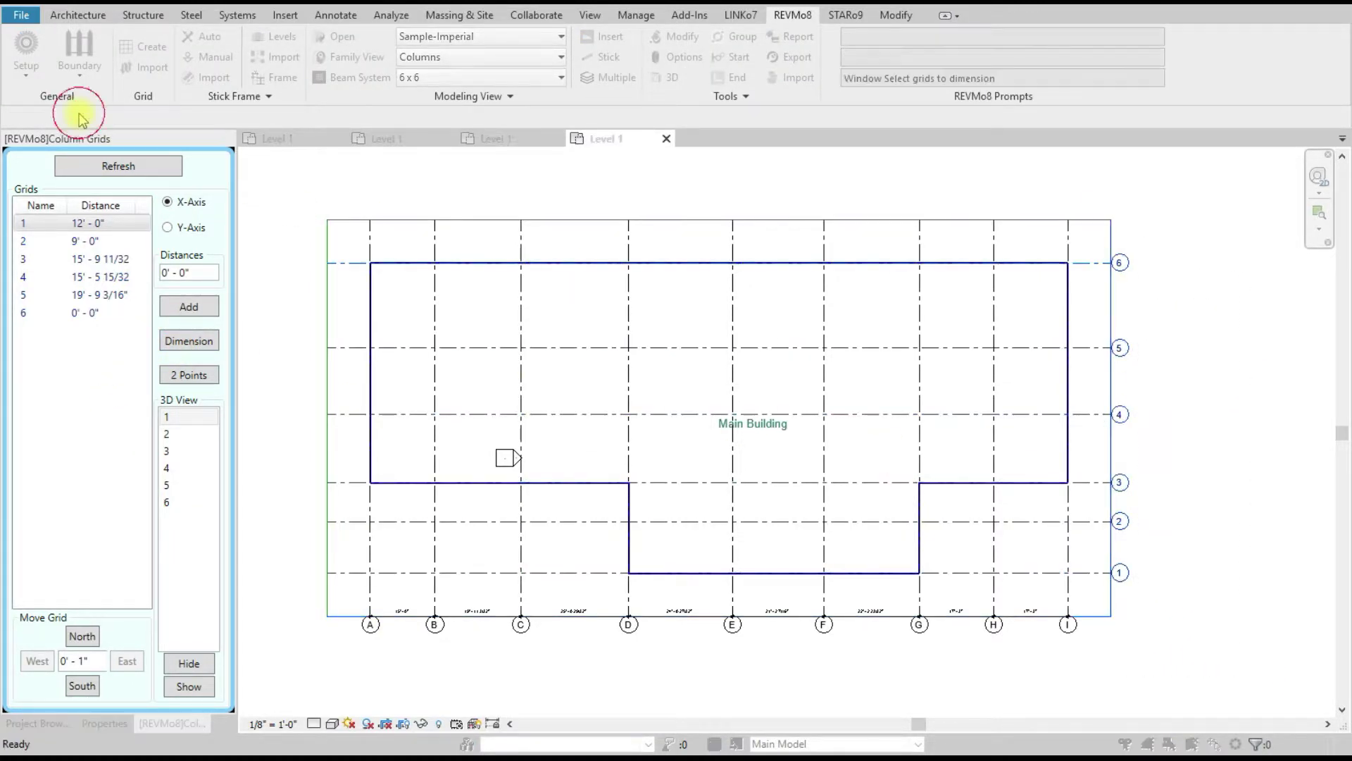
left_click(652, 416)
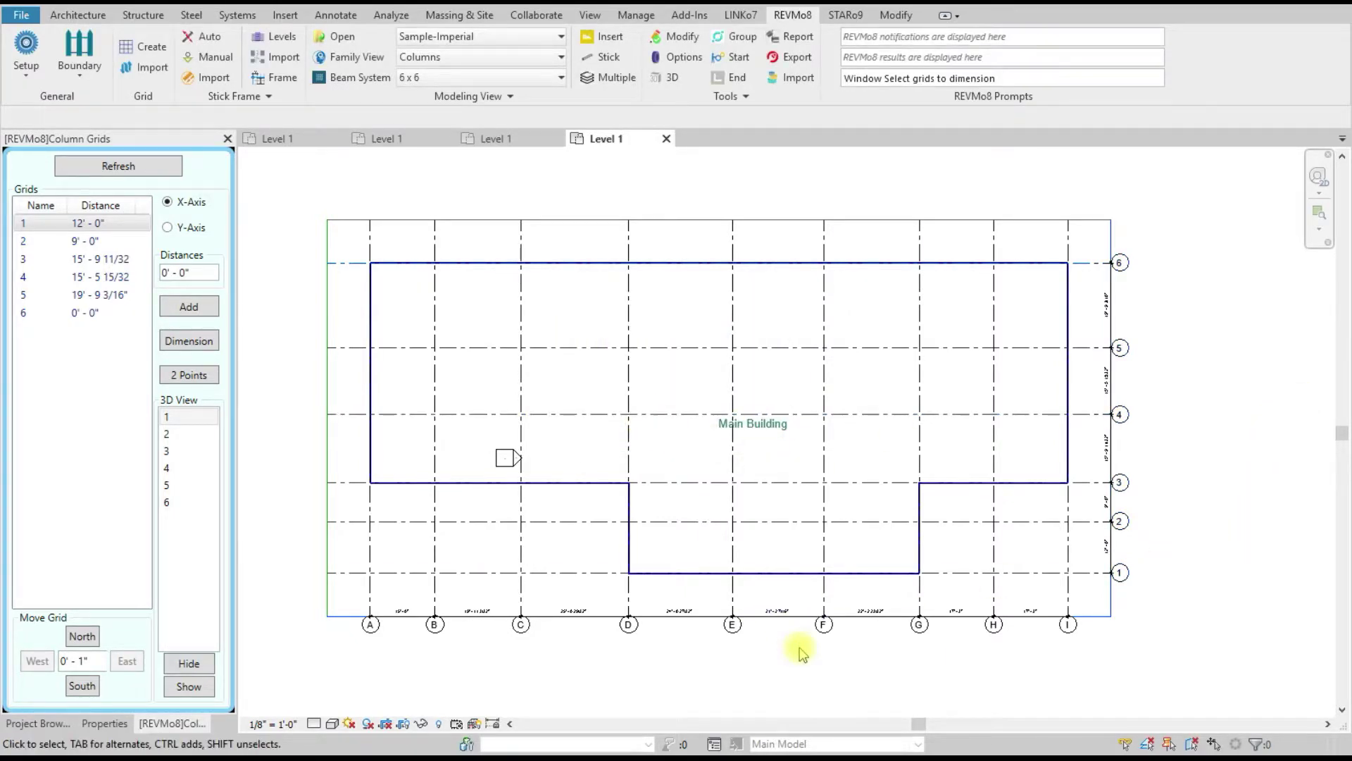
scroll(800, 643, "up", 5)
scroll(800, 643, "down", 3)
scroll(800, 651, "down", 3)
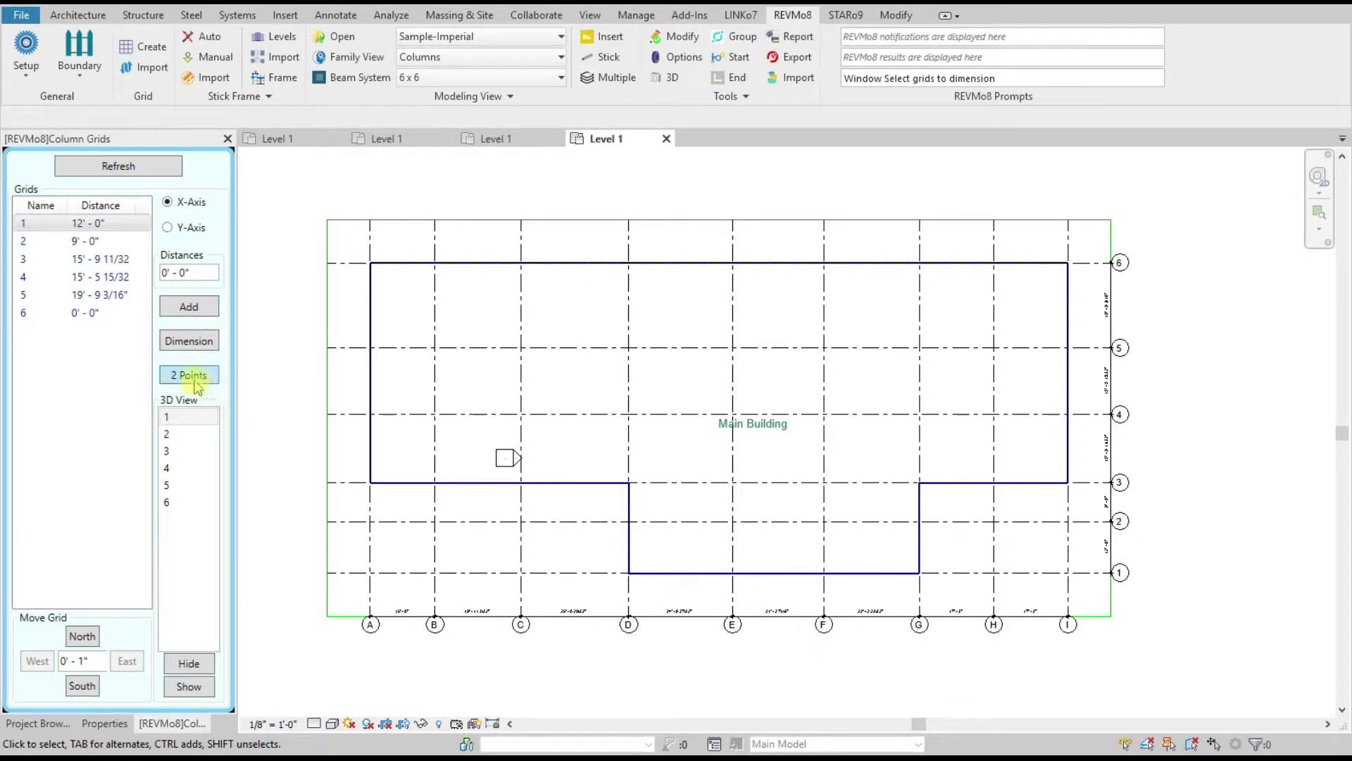
left_click(79, 14)
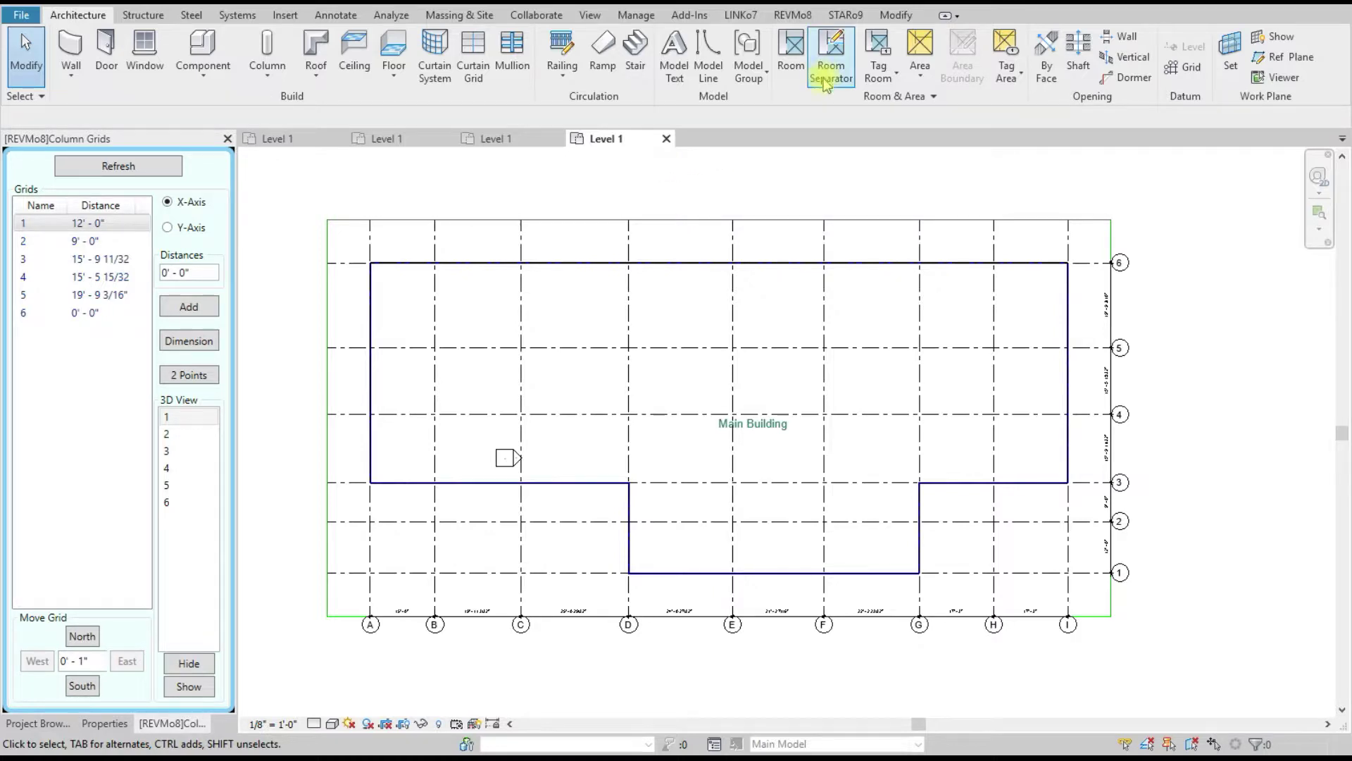
left_click(808, 18)
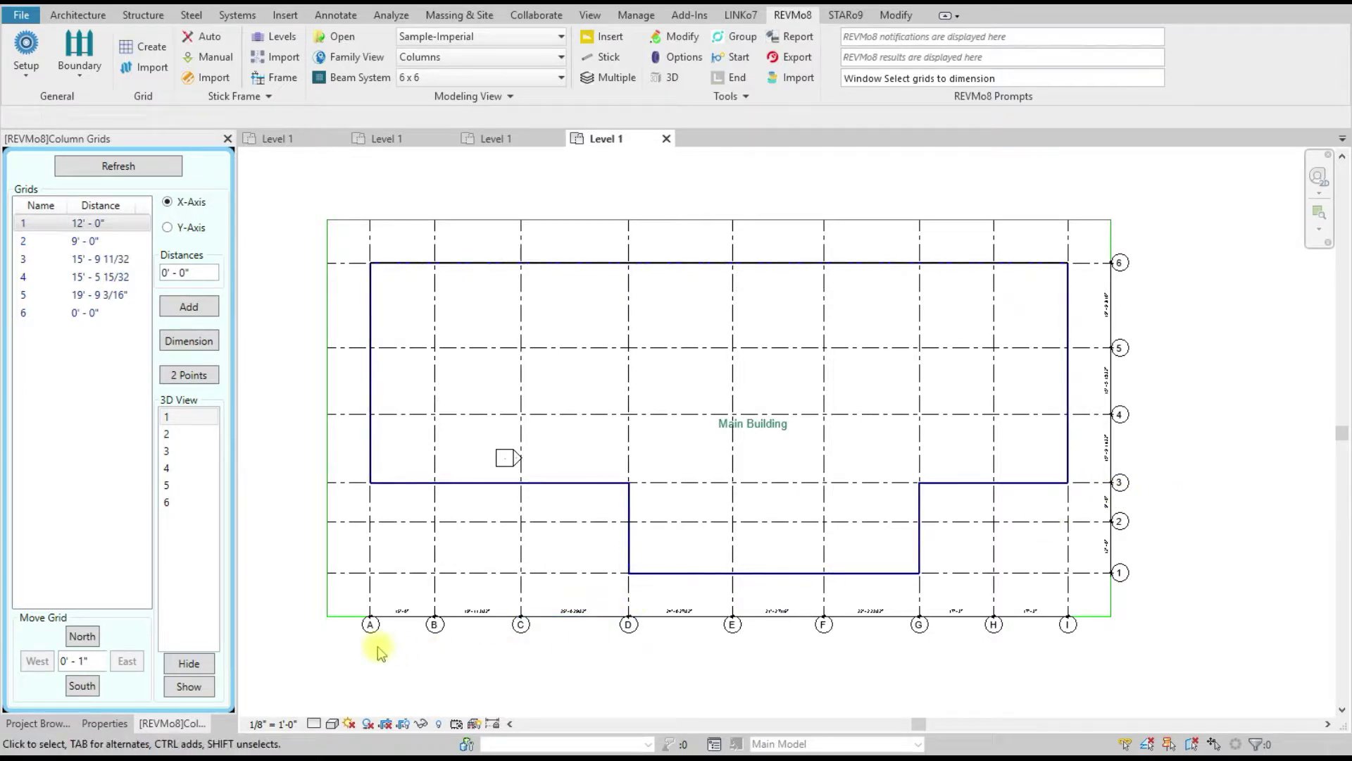
Step: Pick grid B from the Y-Axis list and set the Move Grid distance to 1'
scroll(360, 658, "up", 4)
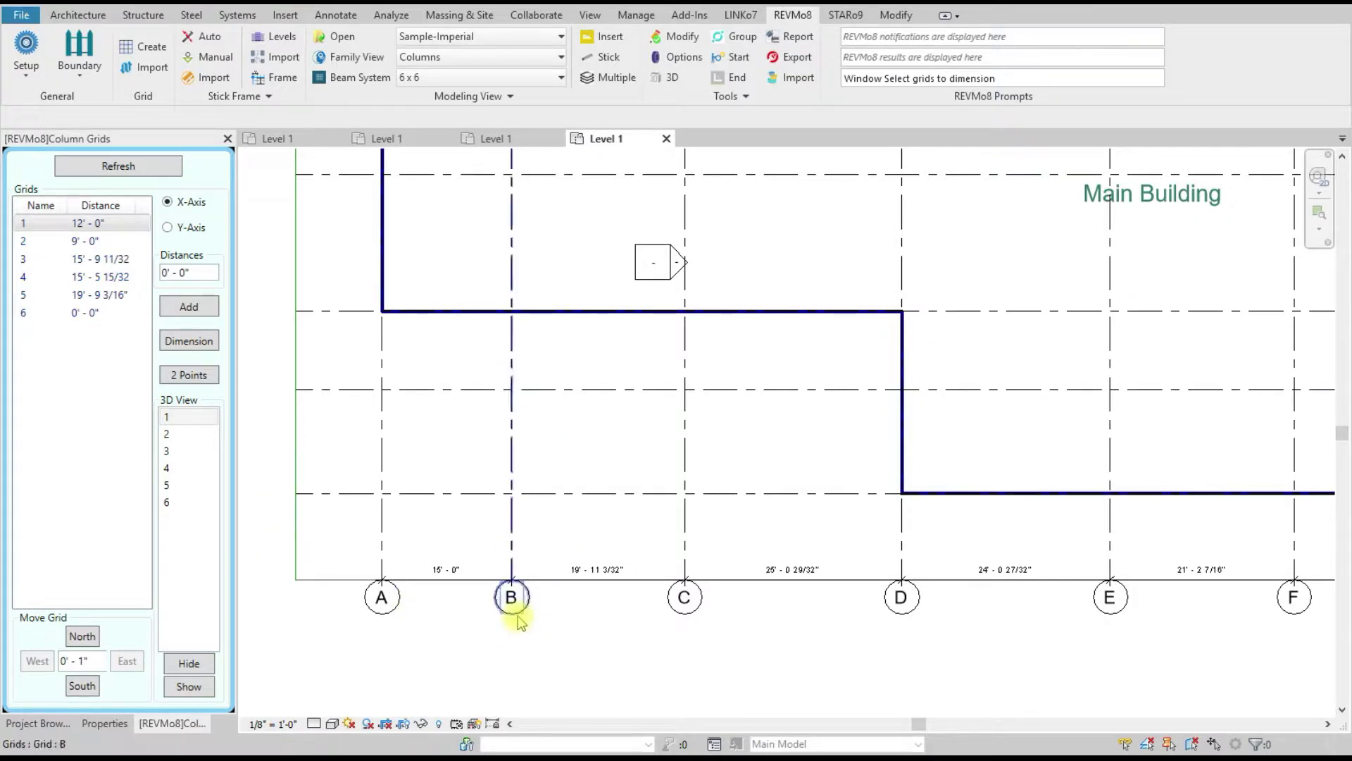
left_click(193, 230)
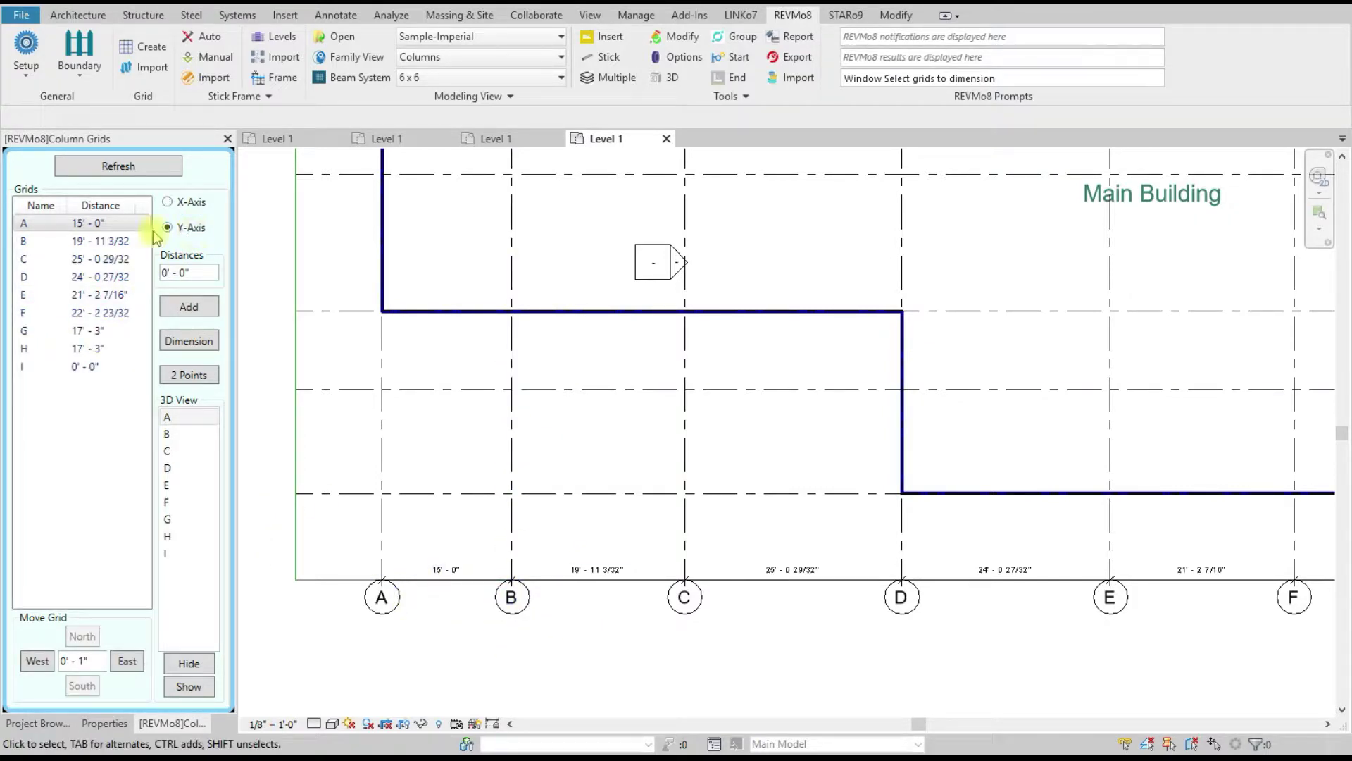
left_click(75, 241)
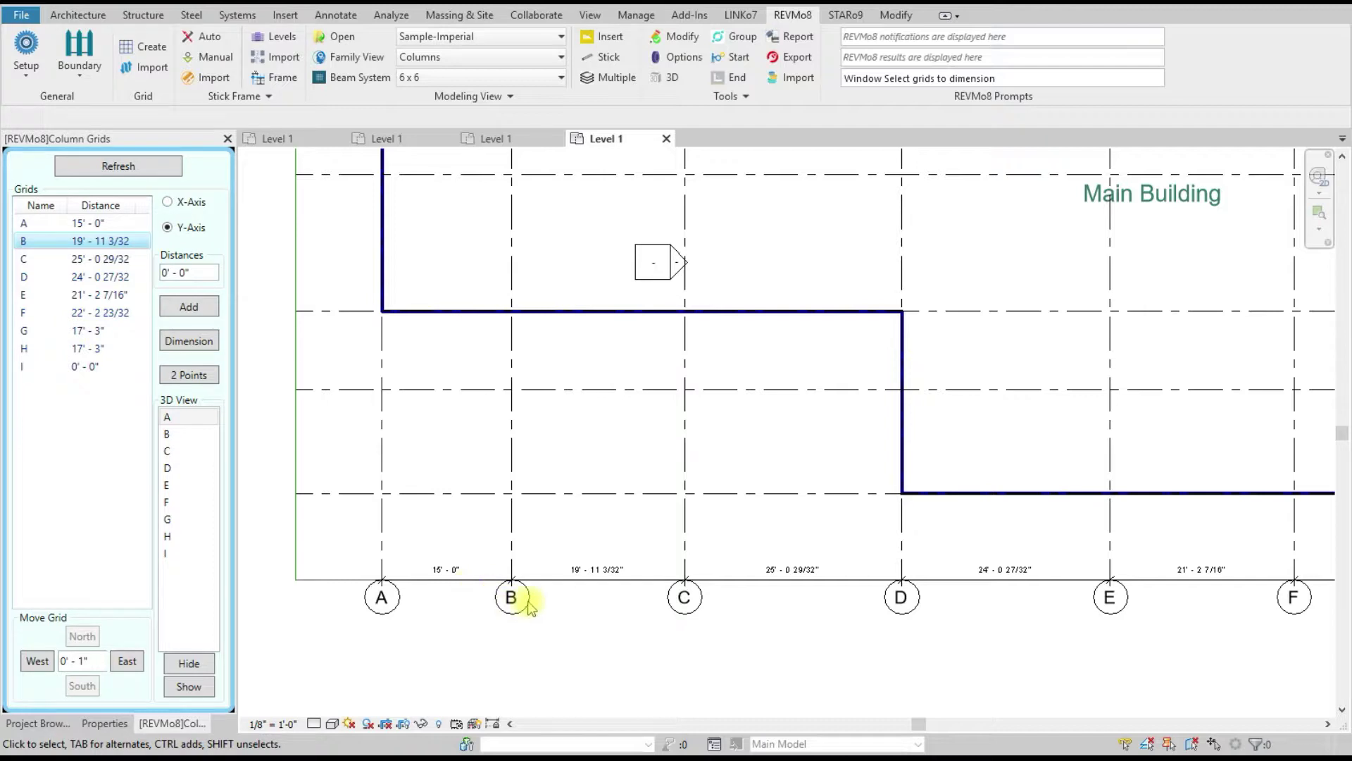
left_click(97, 660)
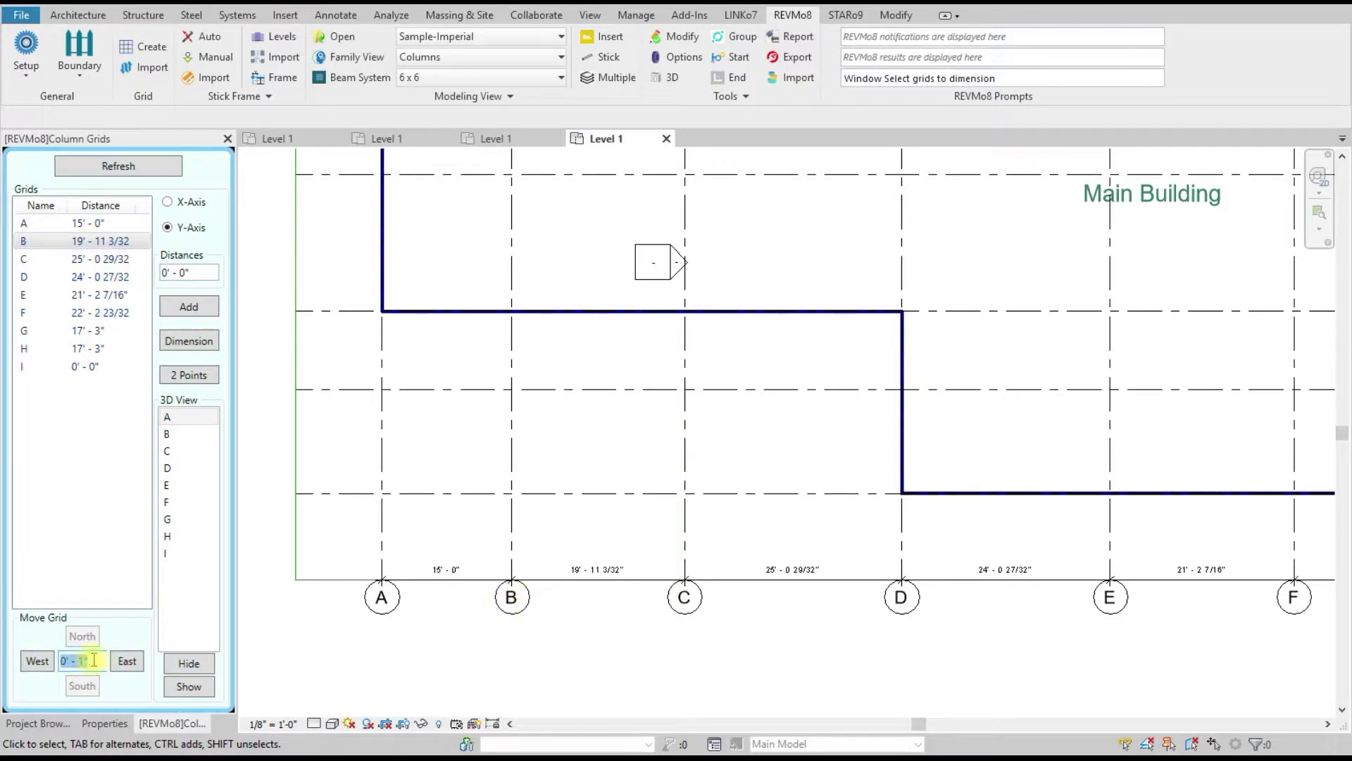
type("1")
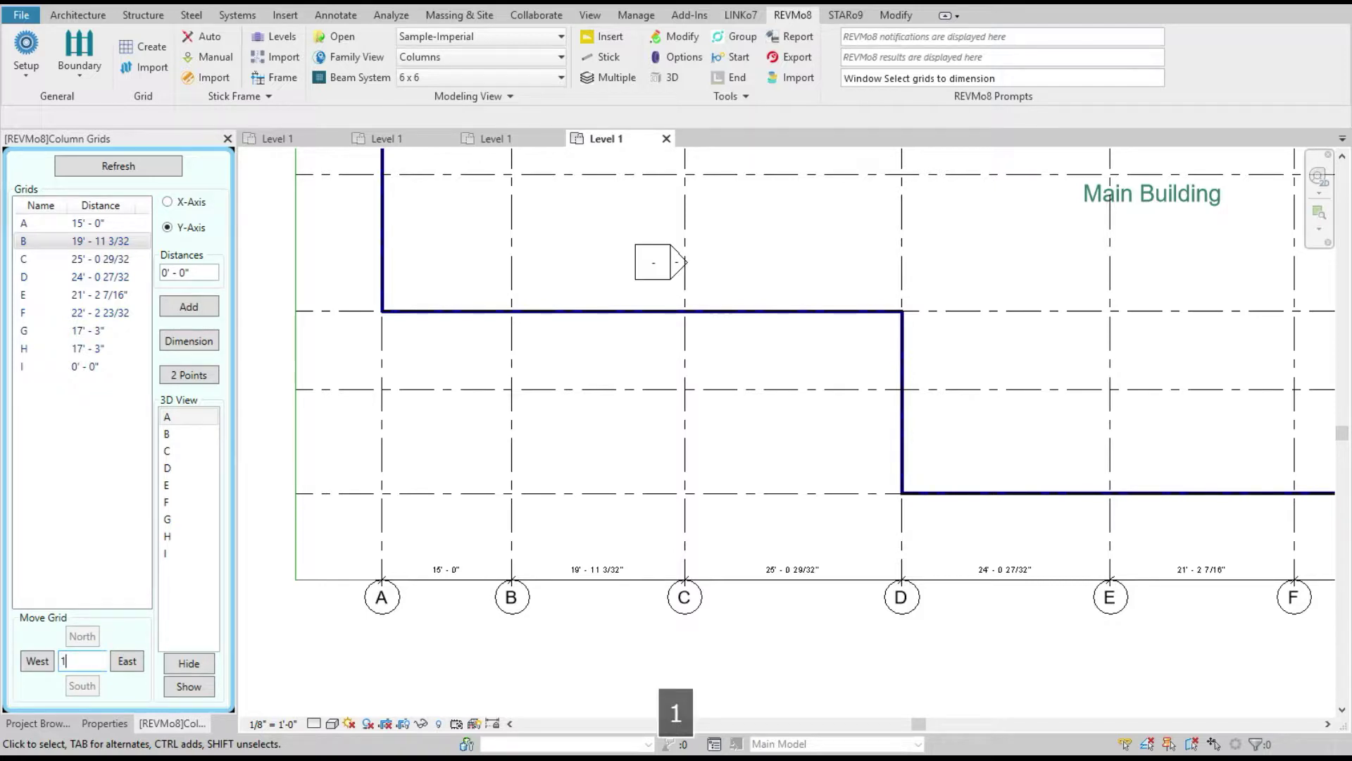
Step: Nudge grid B east seven times at 1' each, leaving it 22'-0" from grid A
left_click(125, 662)
left_click(126, 662)
left_click(126, 661)
left_click(126, 662)
left_click(124, 663)
left_click(124, 663)
left_click(124, 663)
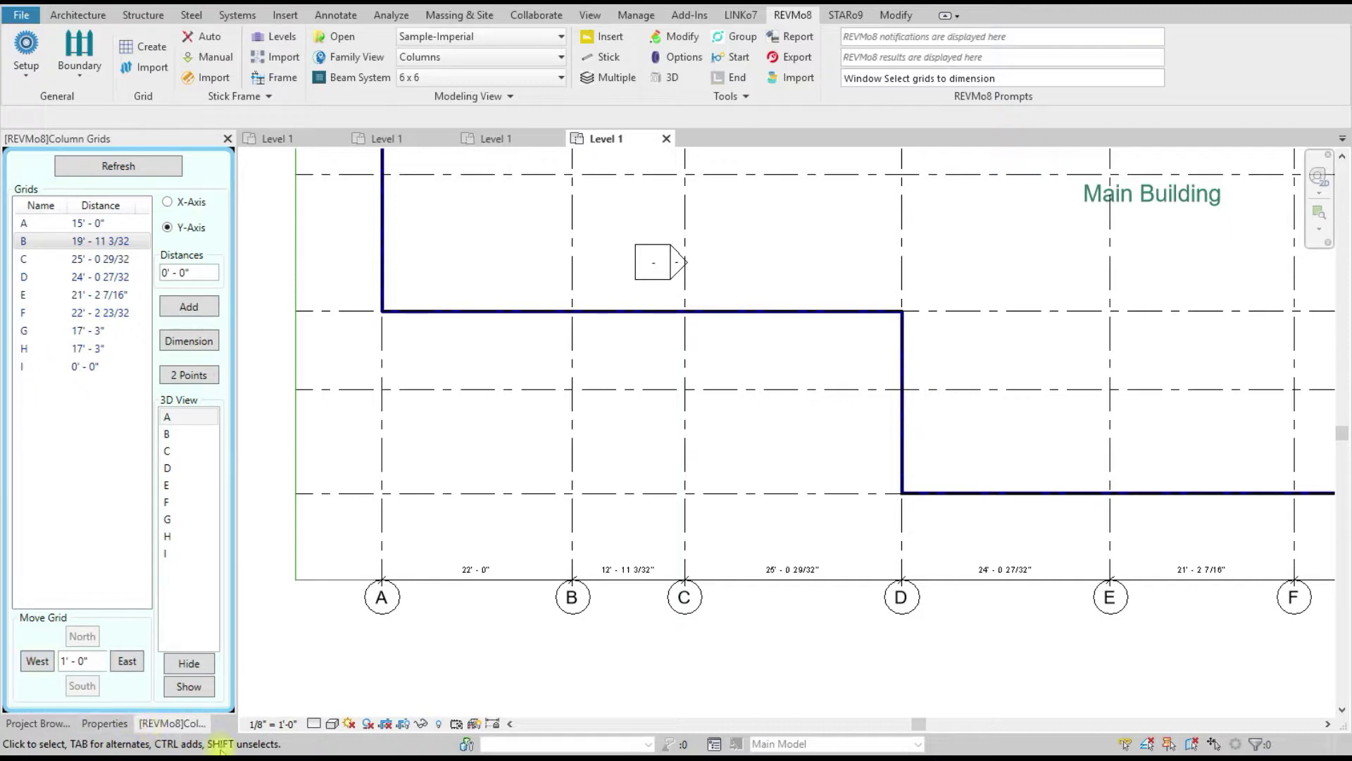
scroll(590, 596, "down", 2)
scroll(672, 574, "down", 1)
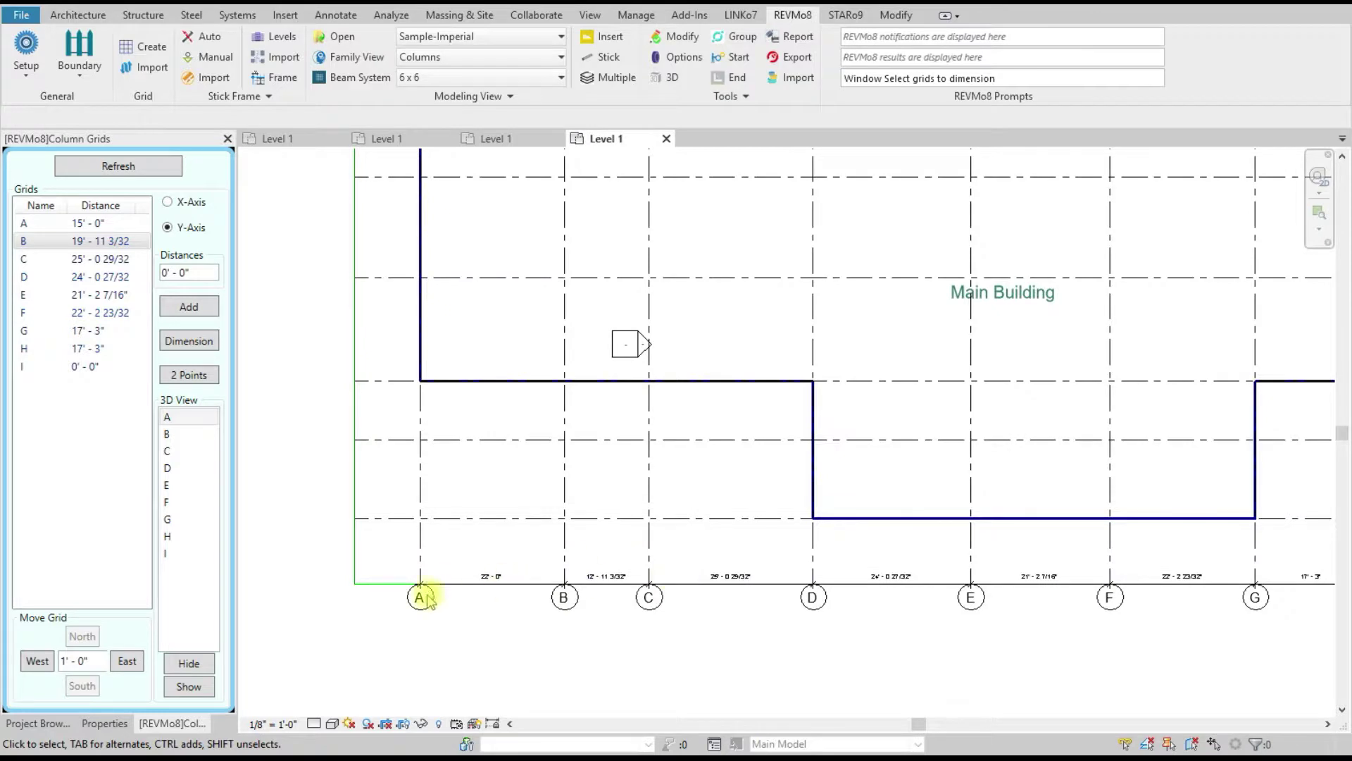
scroll(426, 598, "down", 1)
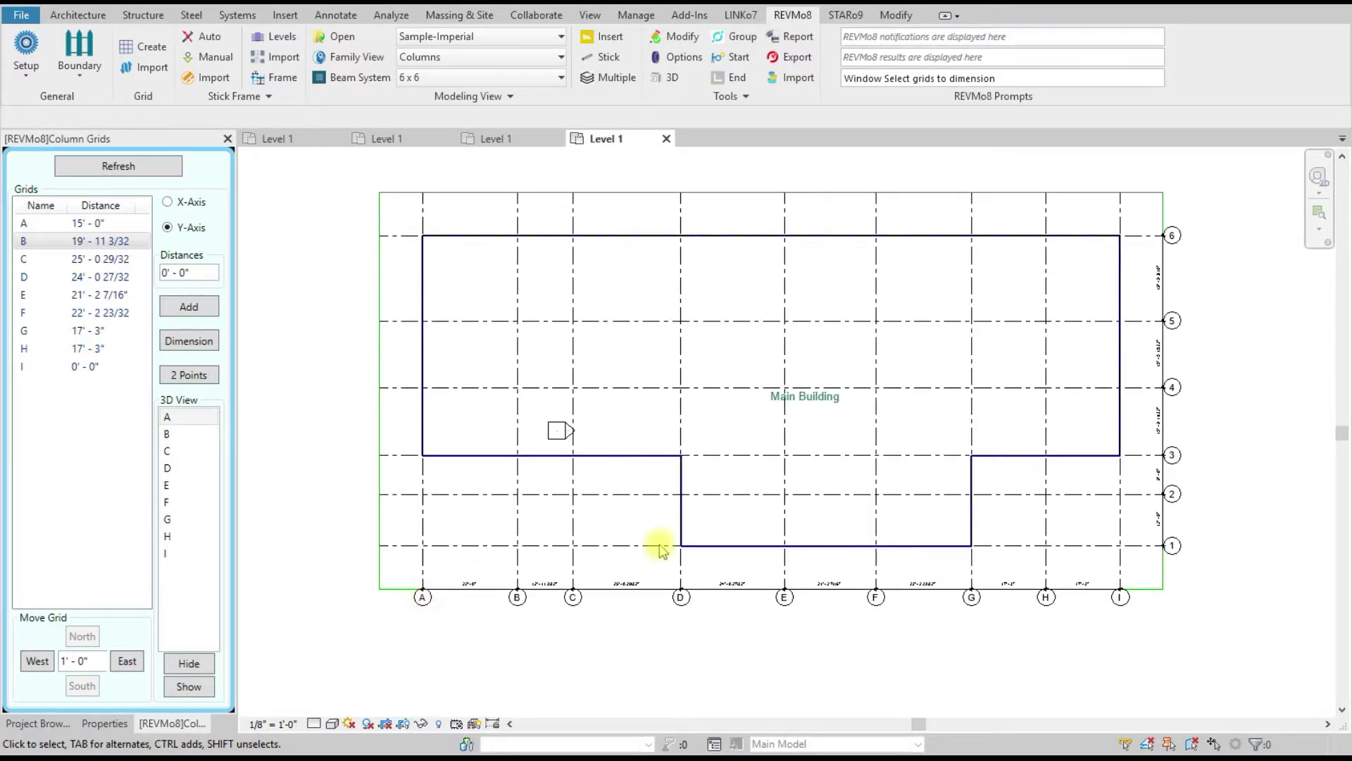
scroll(655, 547, "up", 1)
scroll(620, 528, "down", 1)
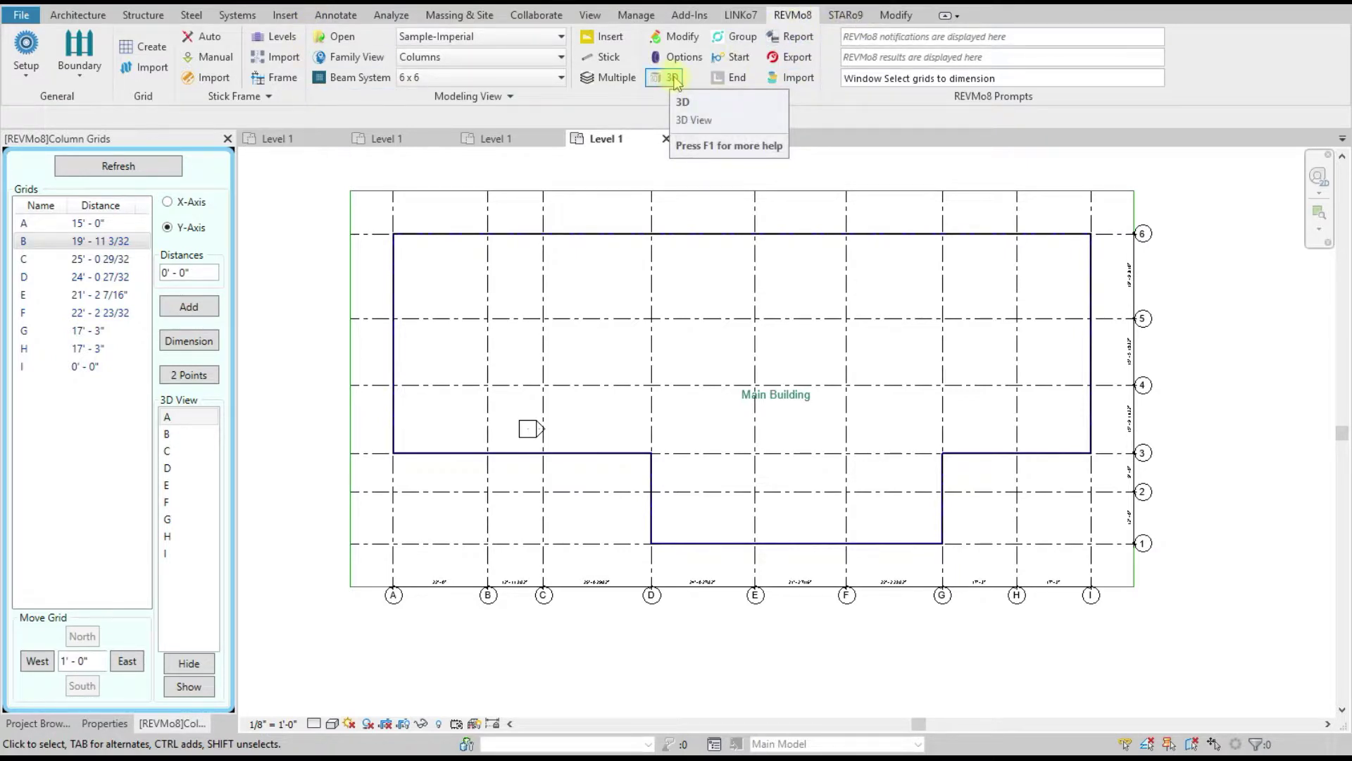
Step: Open the REVMo8_3D view and hide the Levels category in that view
left_click(673, 78)
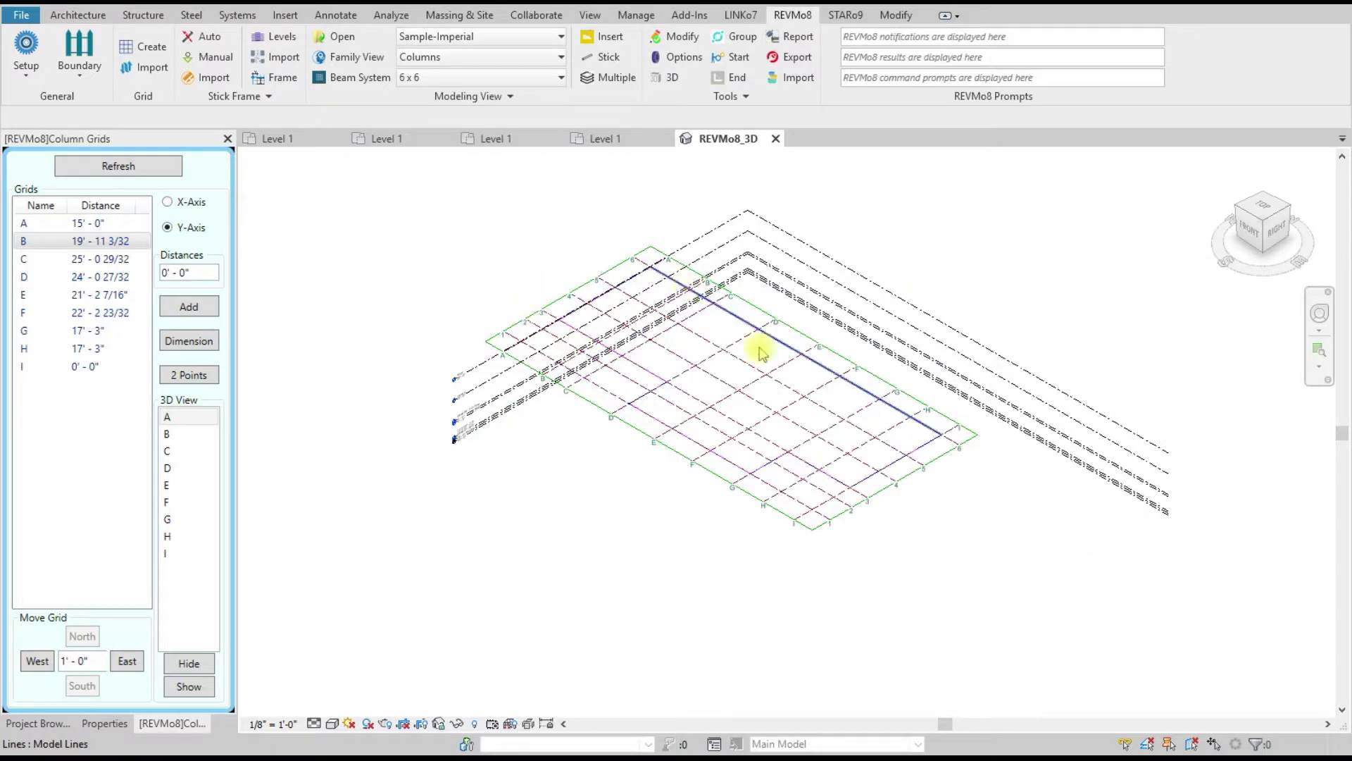
left_click_drag(480, 472, 403, 366)
right_click(404, 364)
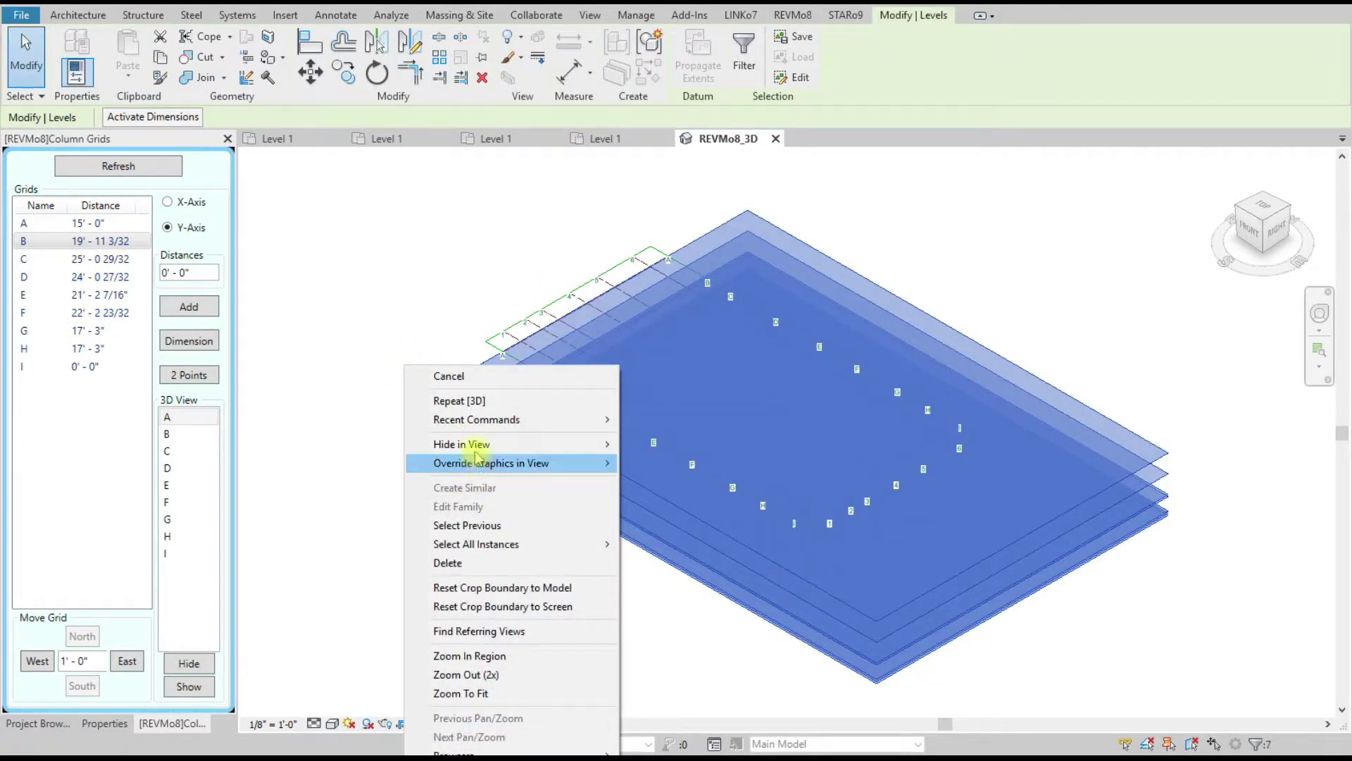
mouse_move(483, 444)
left_click(658, 466)
Step: Save the project with Ctrl+S
scroll(783, 298, "up", 3)
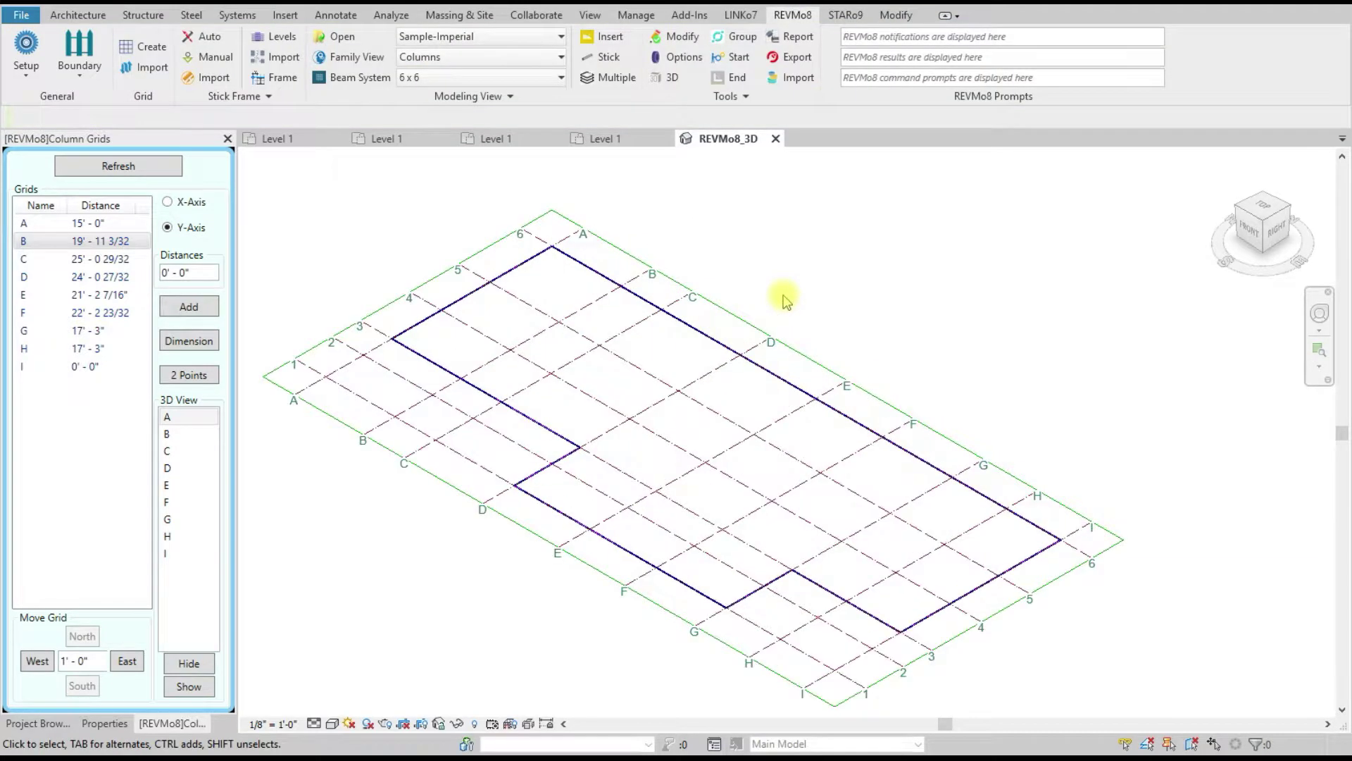
scroll(281, 413, "up", 3)
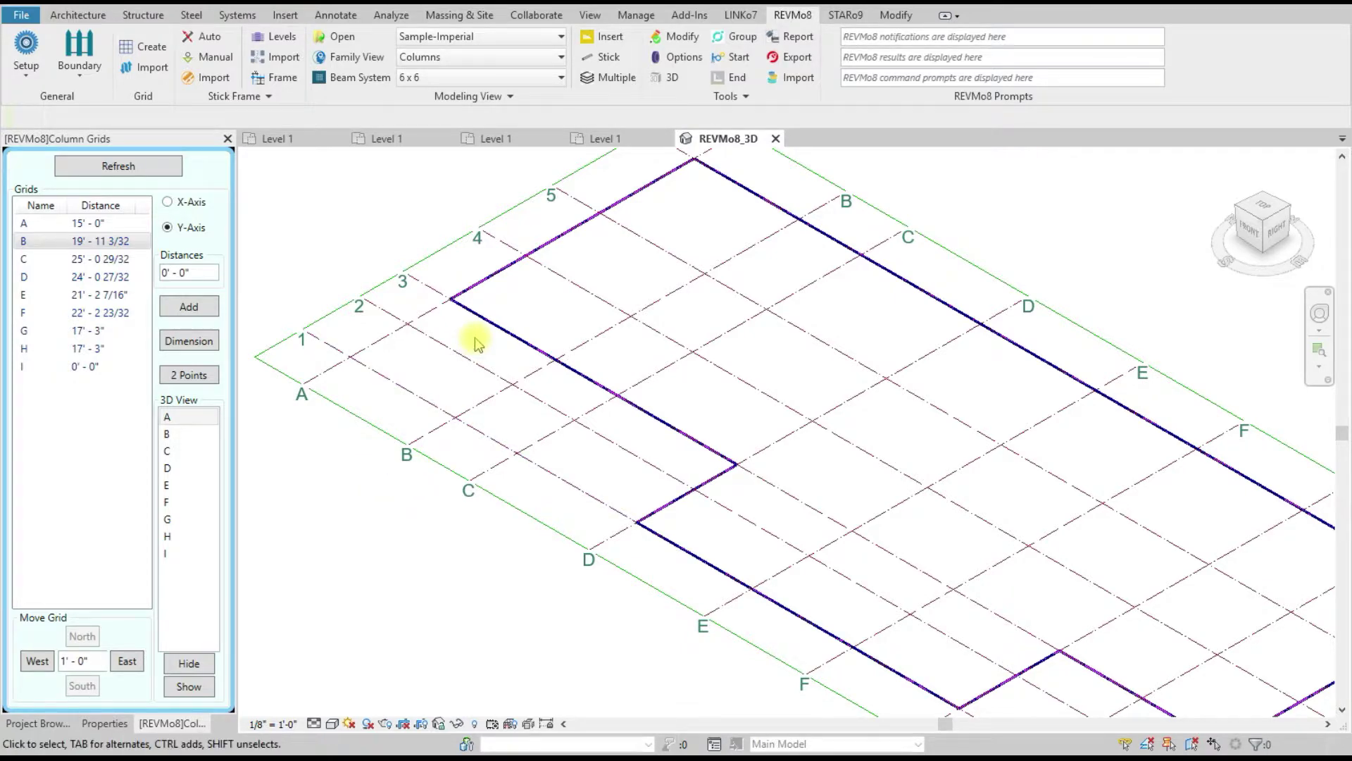
scroll(475, 343, "down", 2)
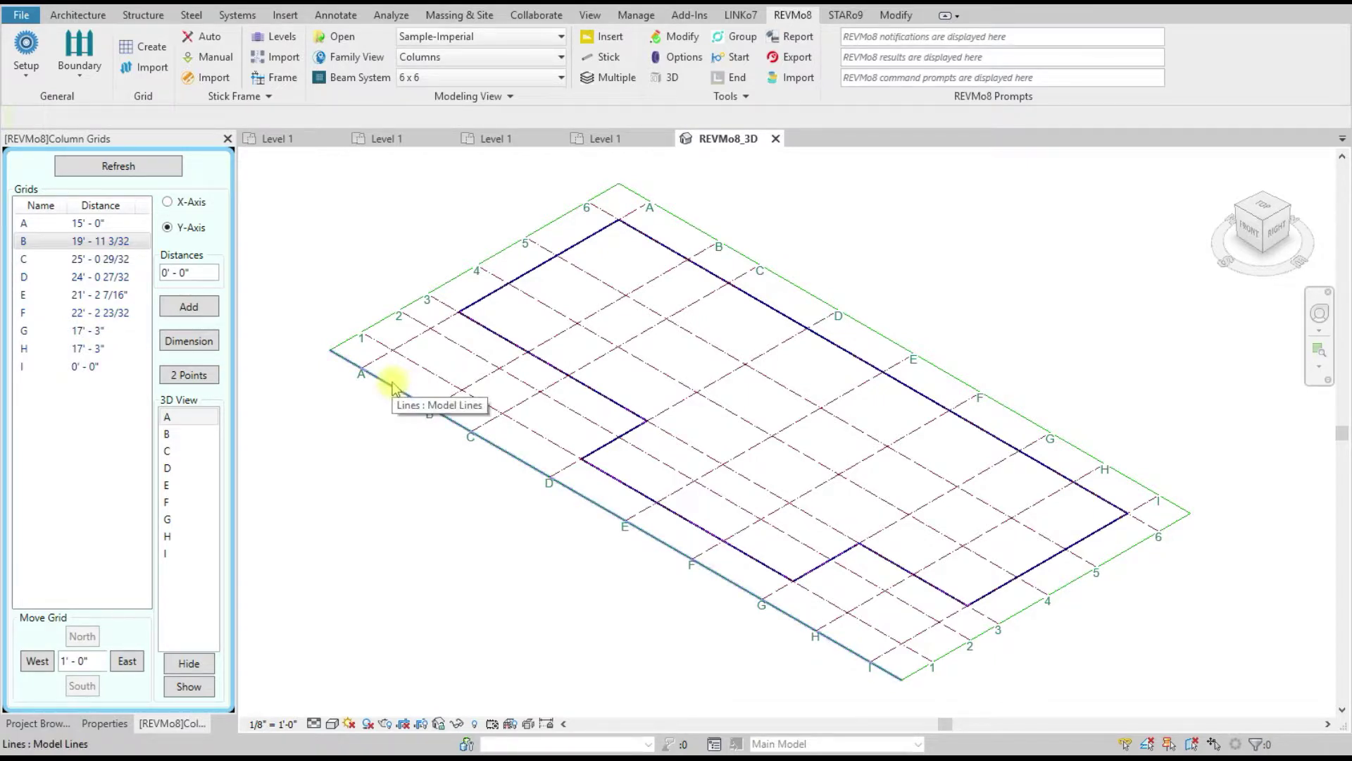
key("ctrl+s")
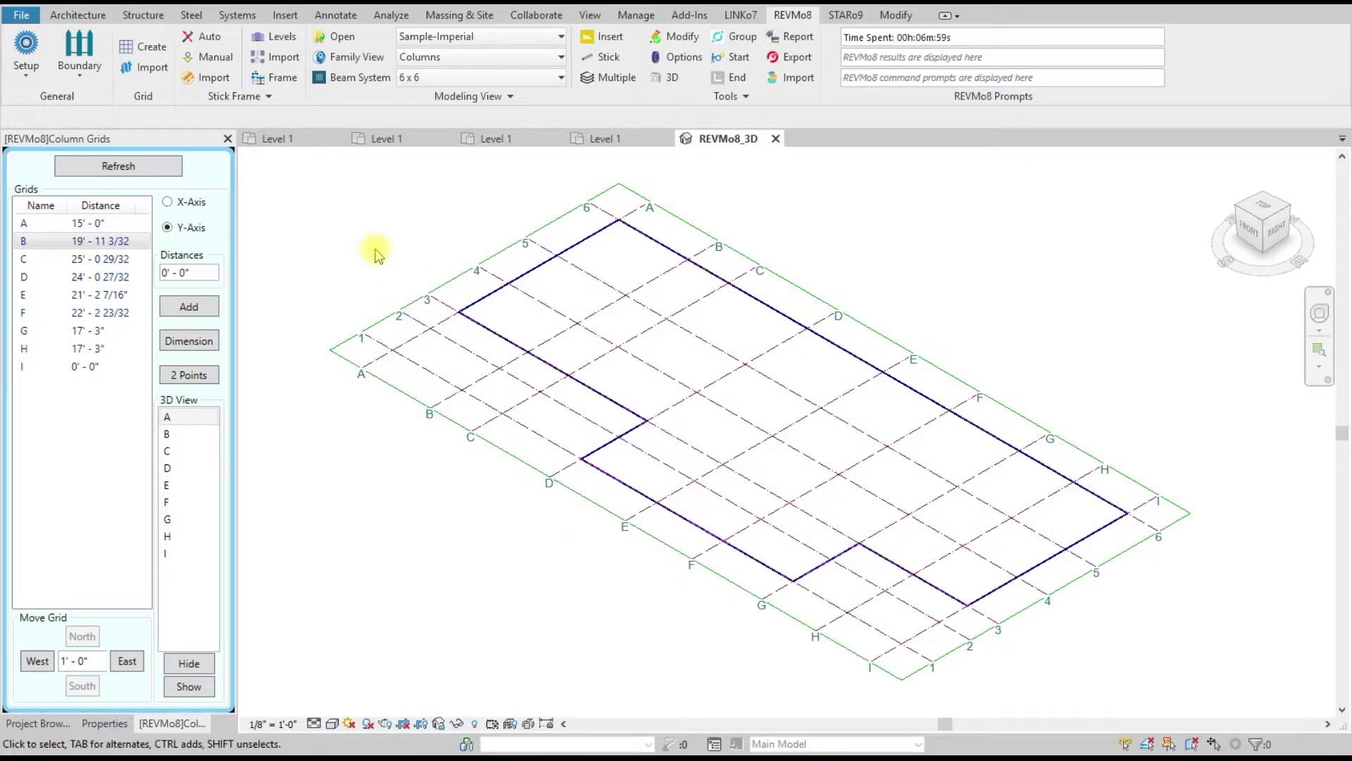
Step: Open the REVMo8 Project Manager from the Setup button
left_click(26, 46)
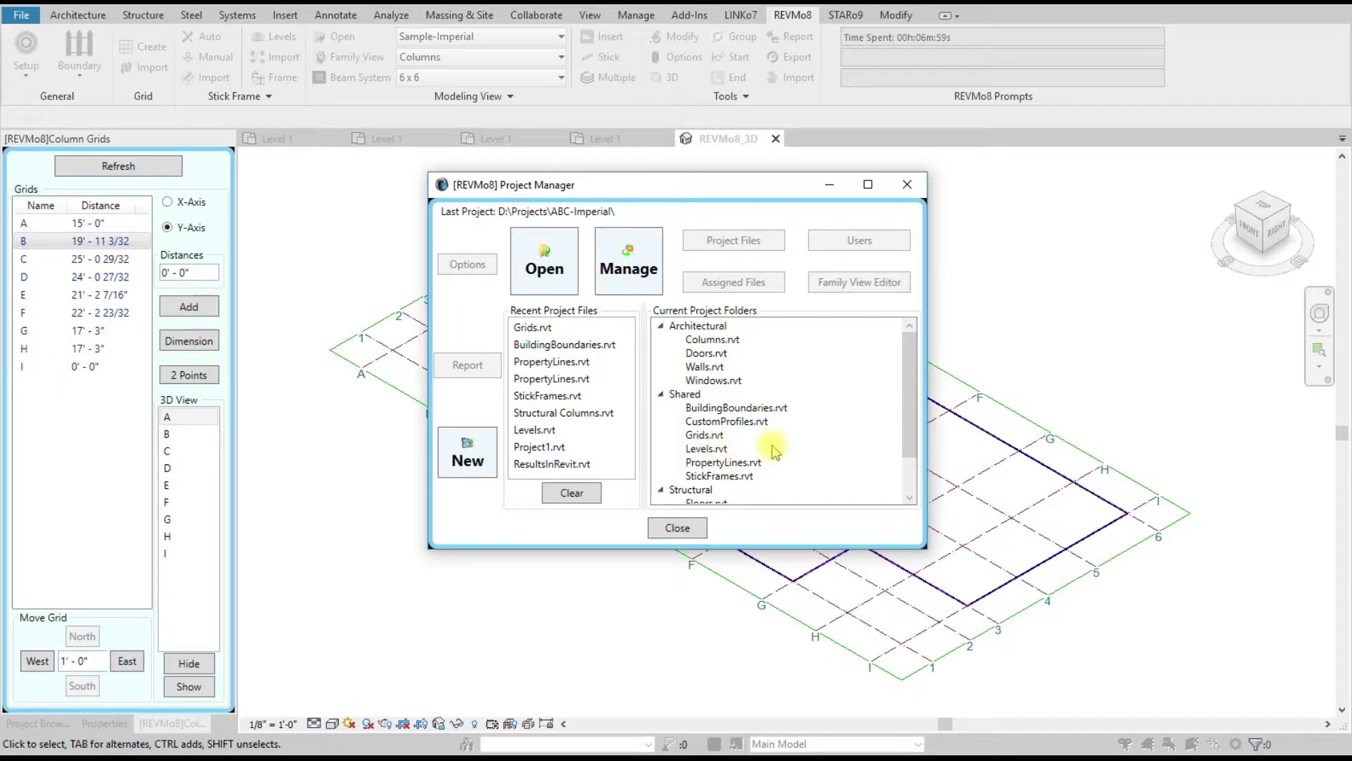
Step: Open Levels.rvt and launch the REVMo8 Level Manager
double_click(706, 448)
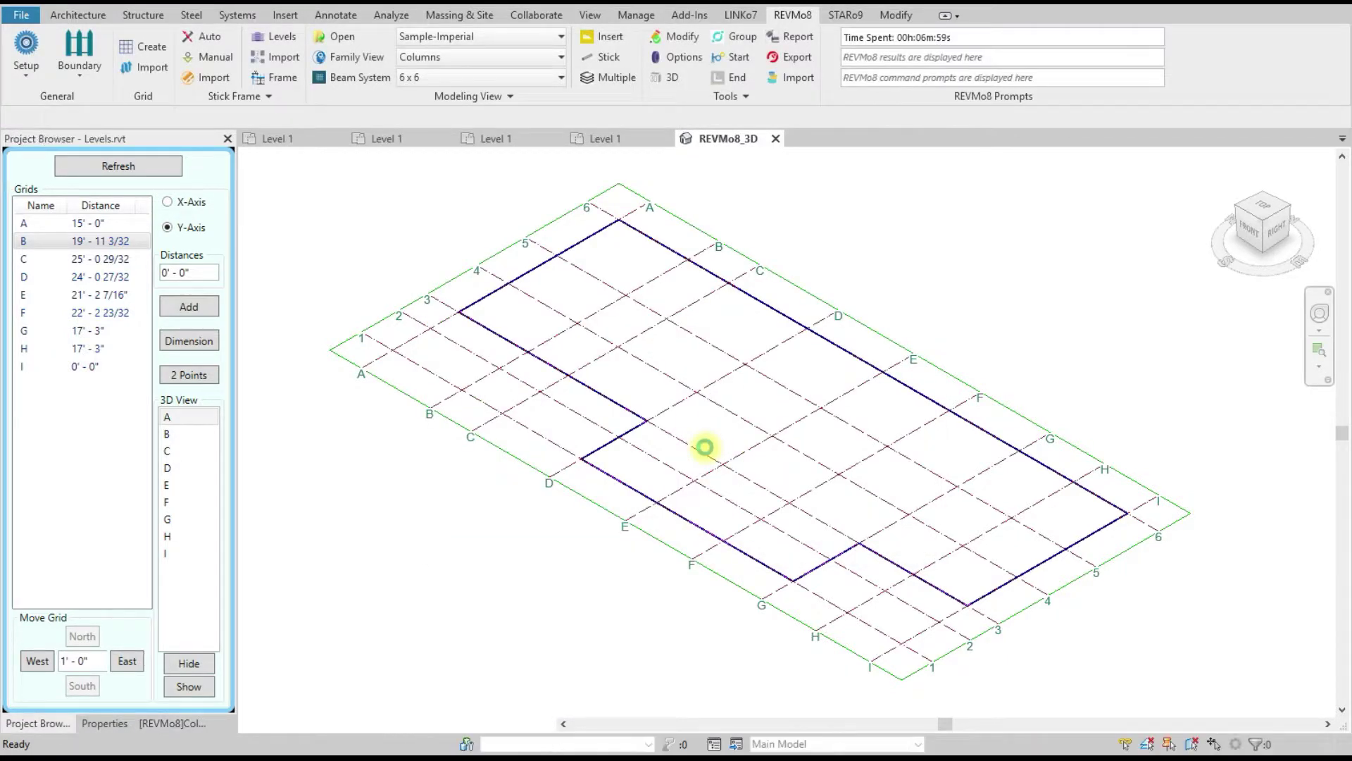
left_click(228, 138)
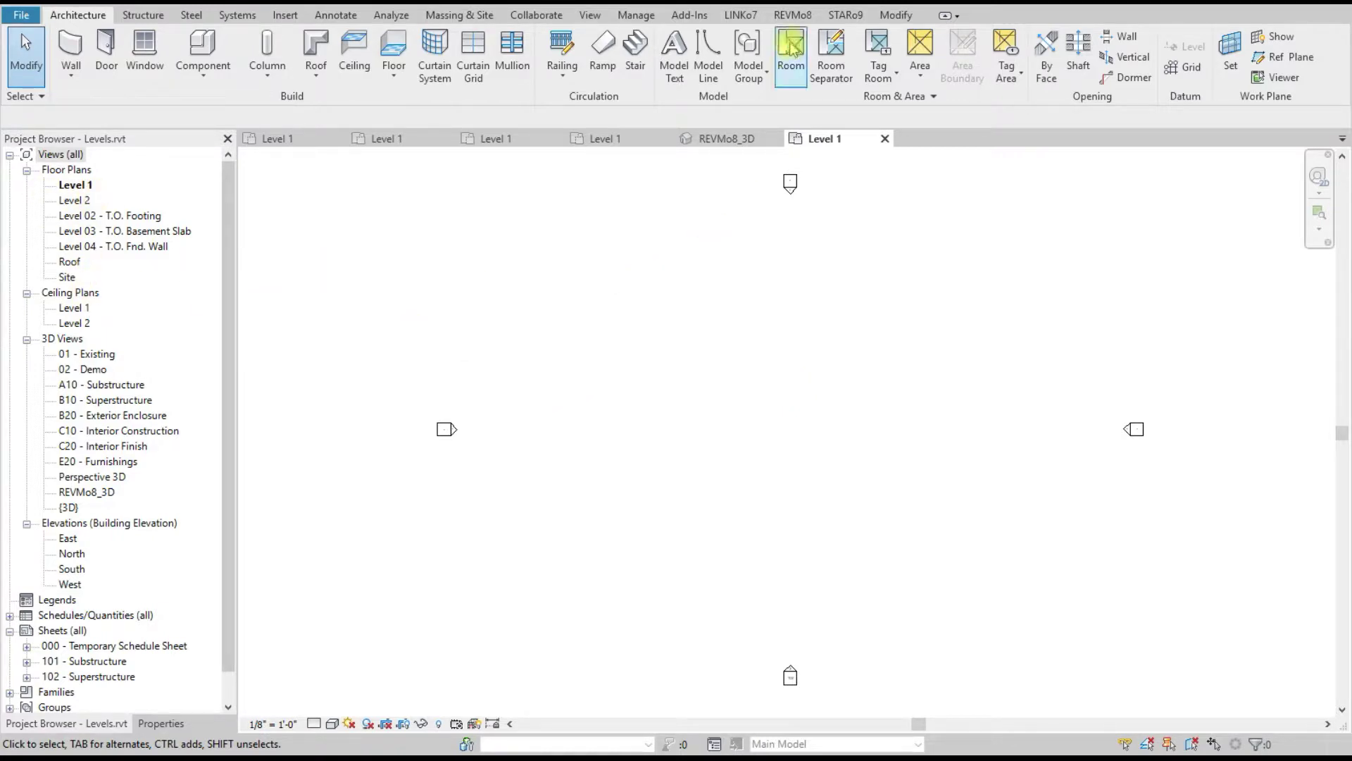
left_click(793, 15)
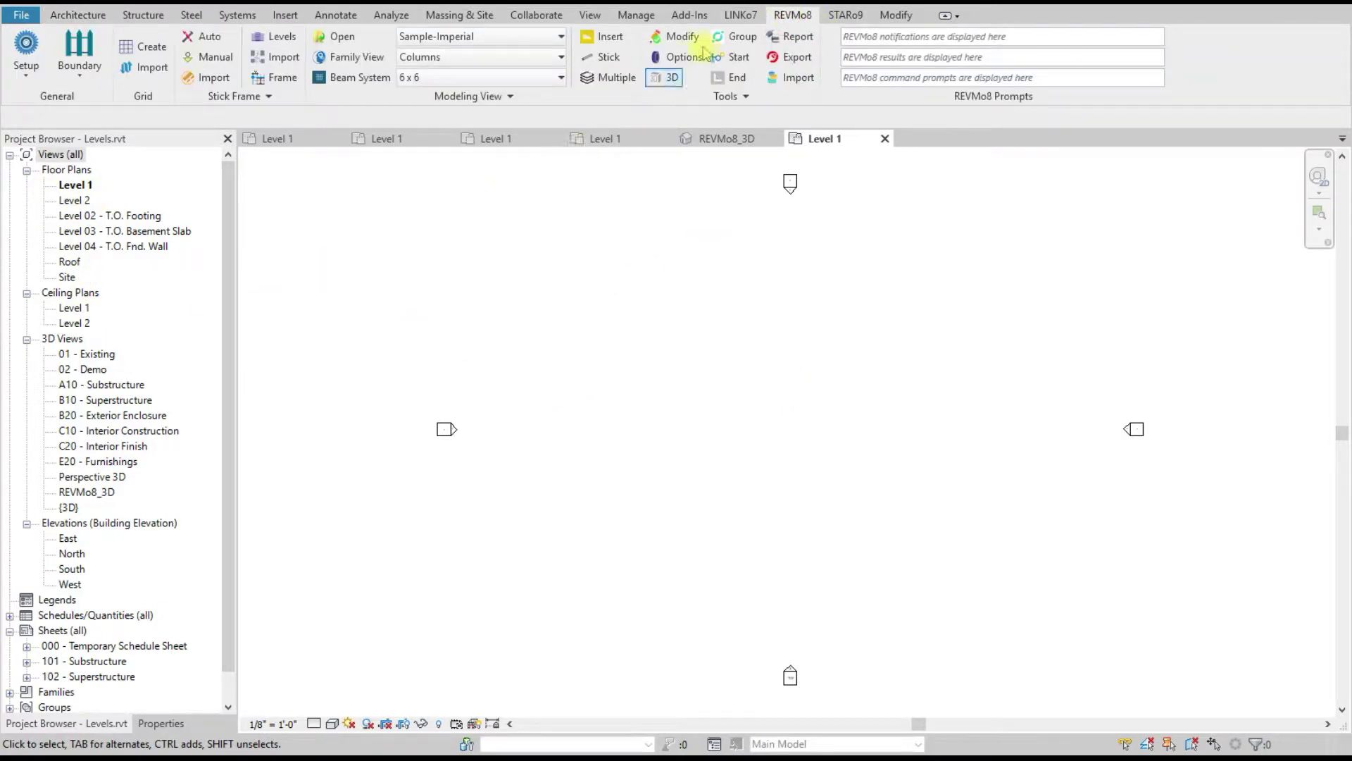
left_click(282, 39)
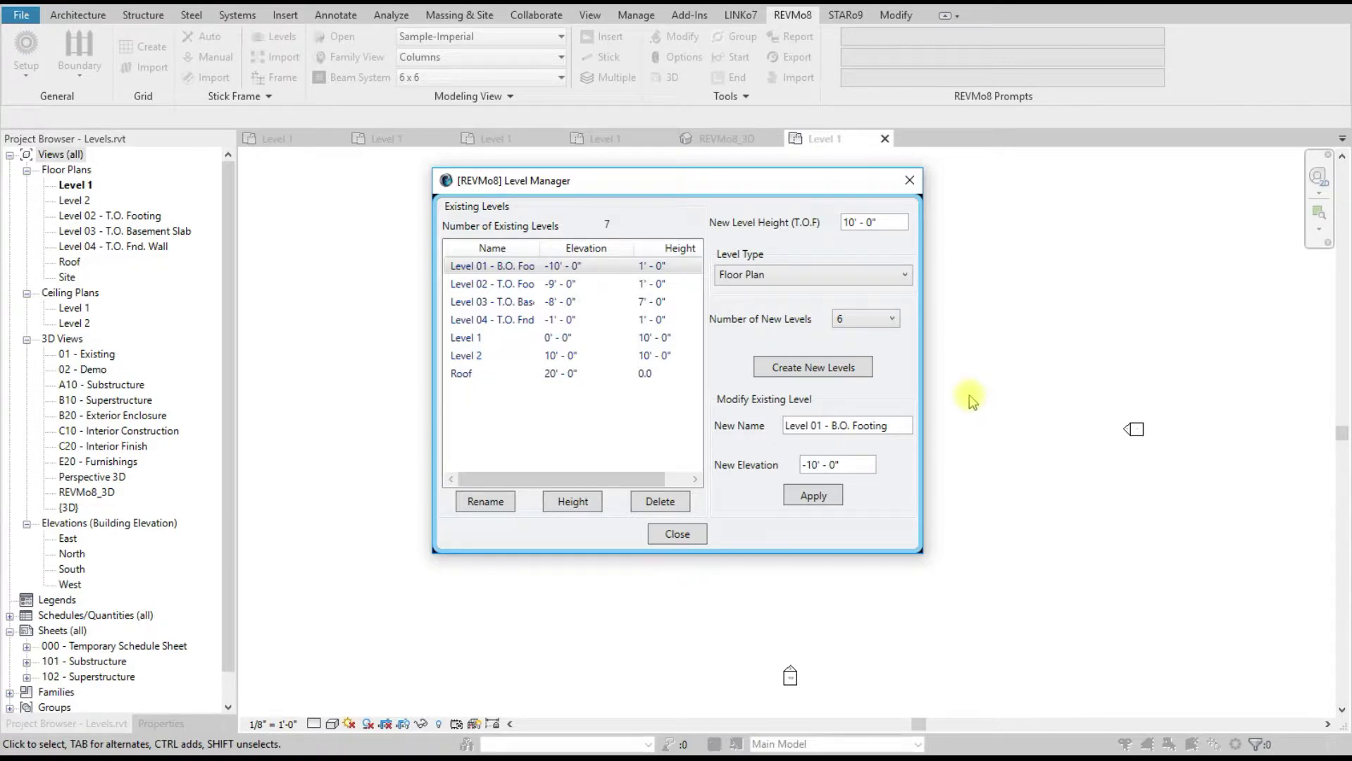
Step: Delete the Roof level, confirming with Yes
left_click(462, 377)
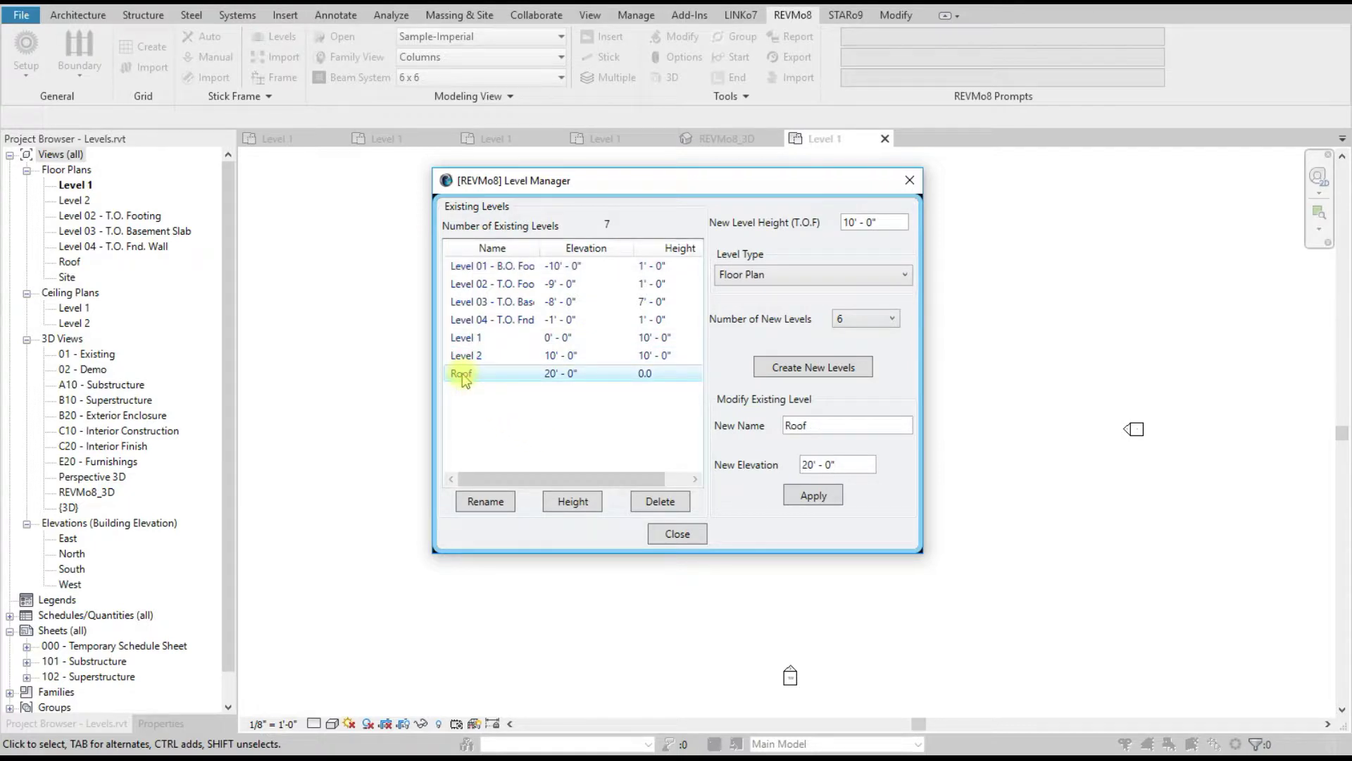
left_click(660, 501)
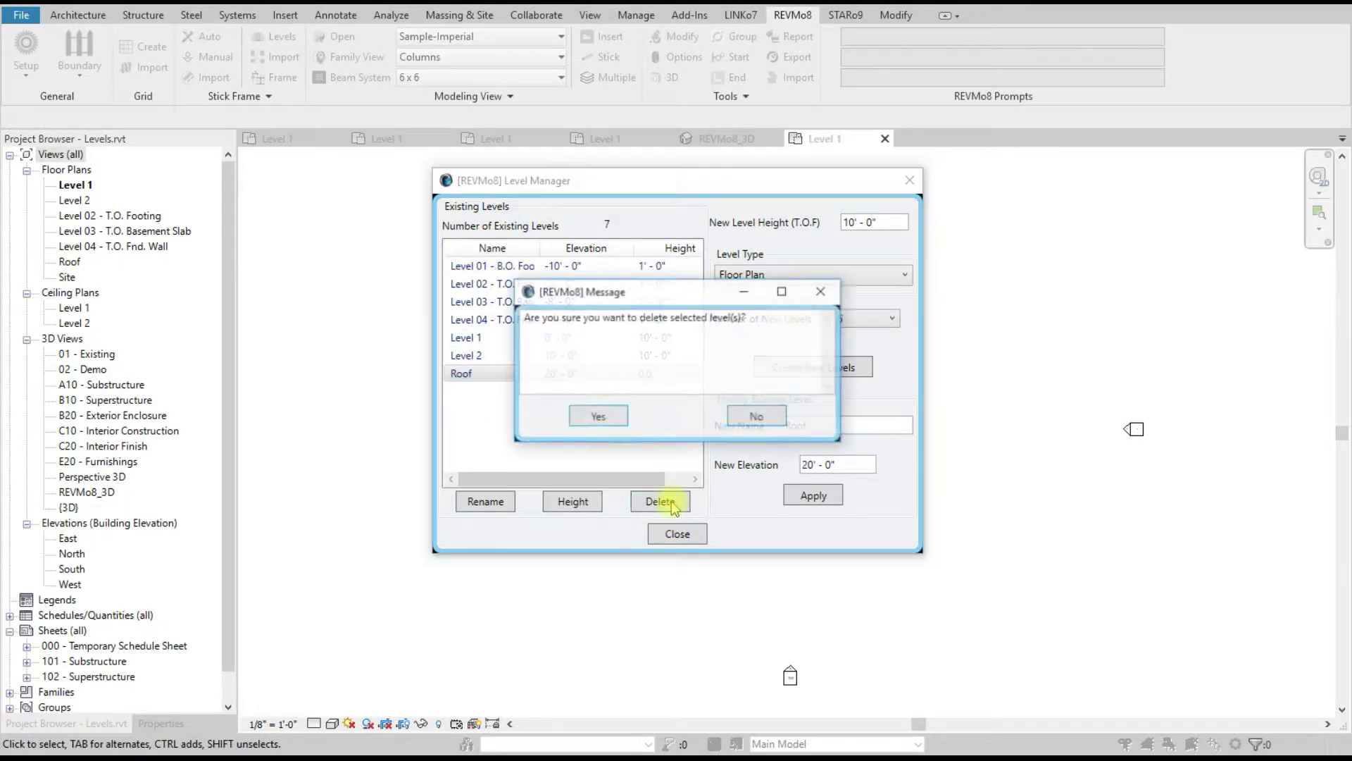
left_click(593, 415)
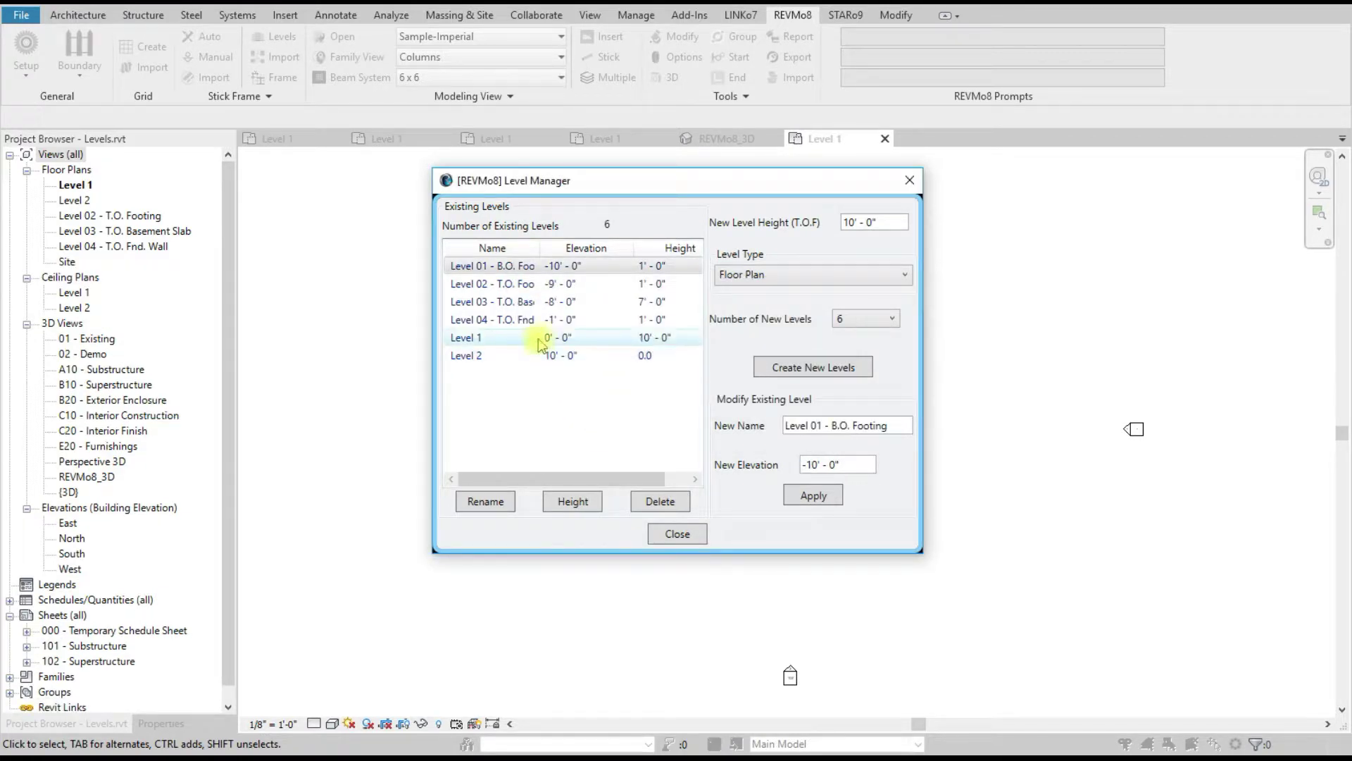
Step: Rename Level 1 to 'Ground Floor' and apply
double_click(540, 247)
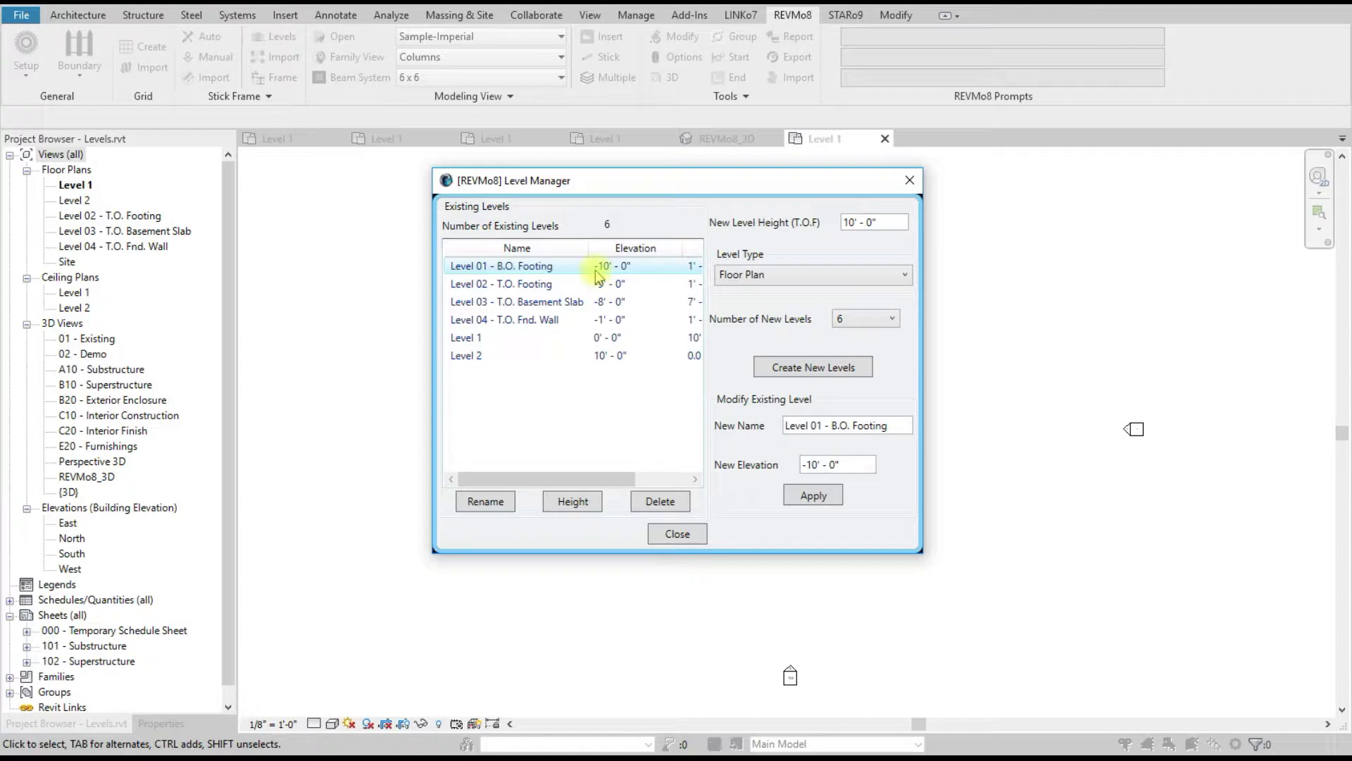
left_click(486, 339)
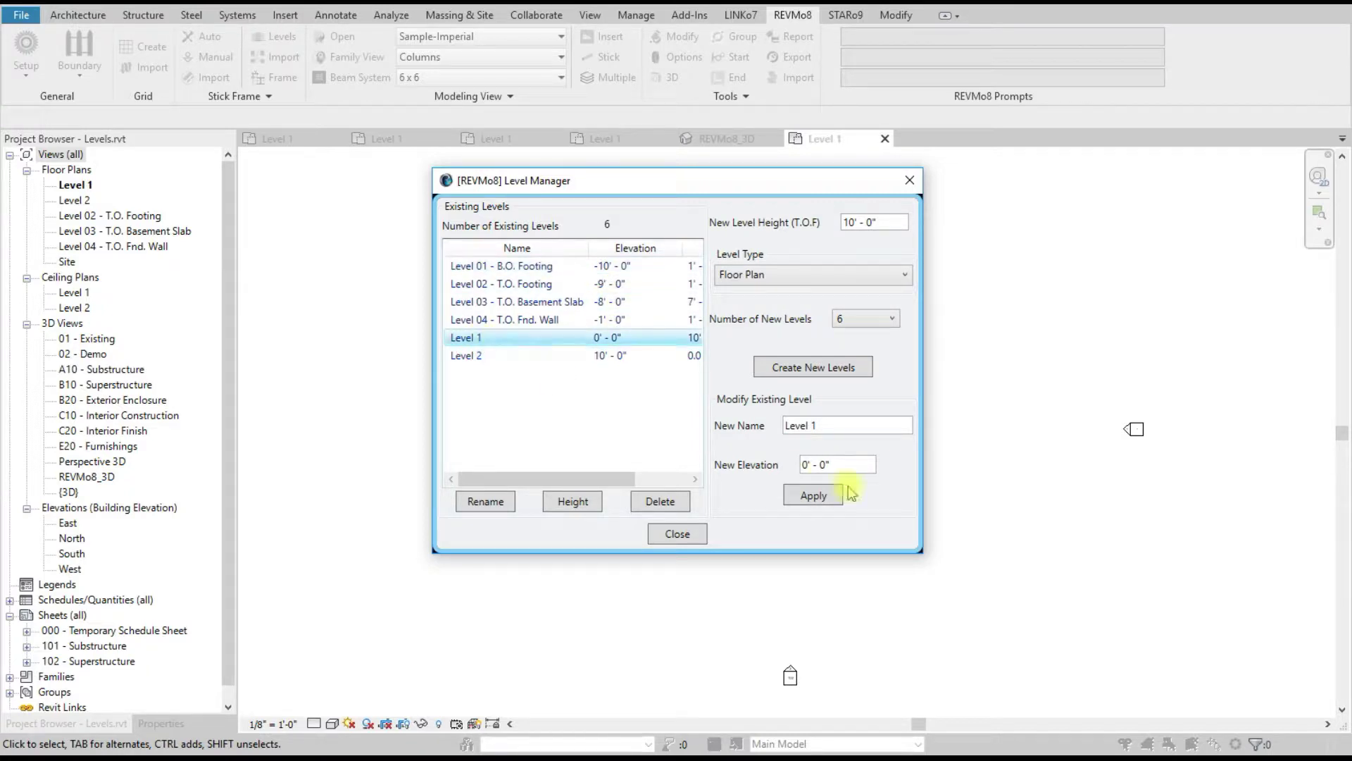
left_click_drag(842, 425, 648, 425)
type("Ground F")
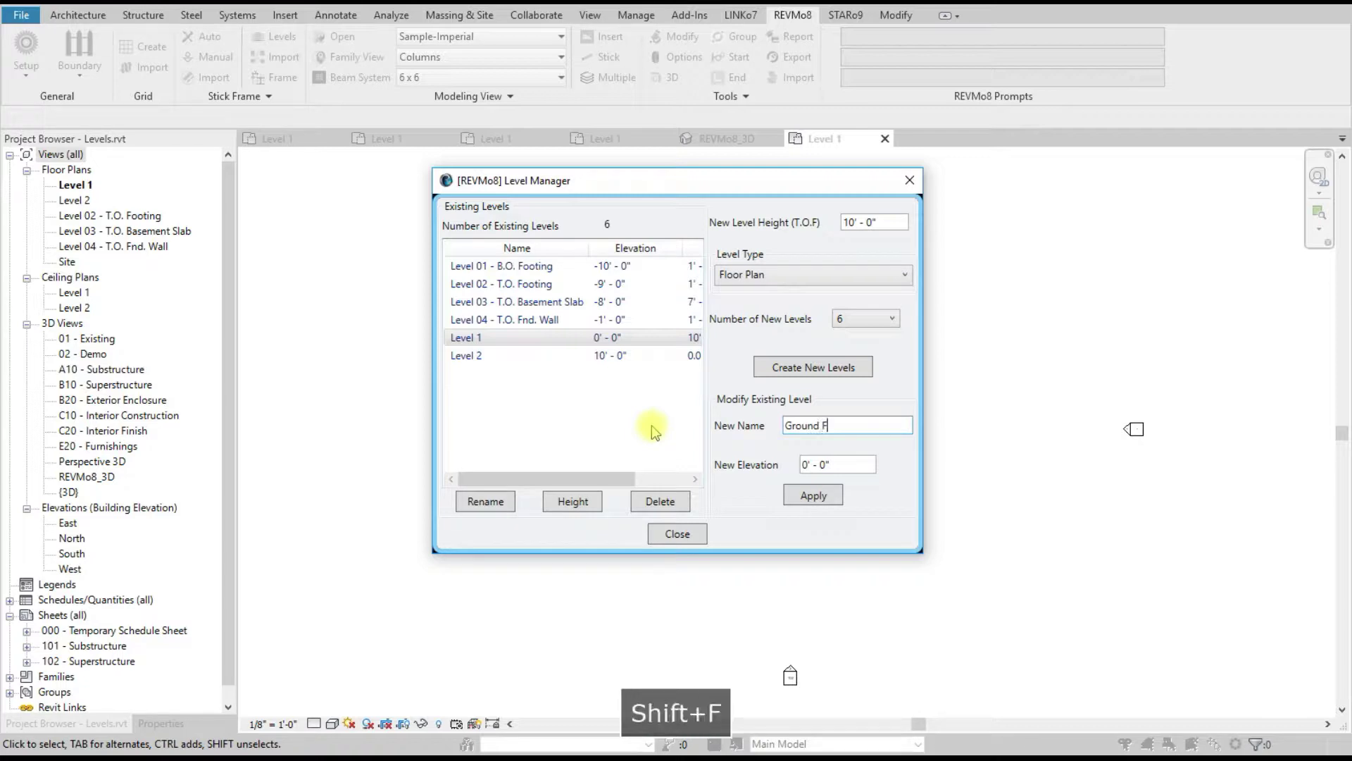
type("loor")
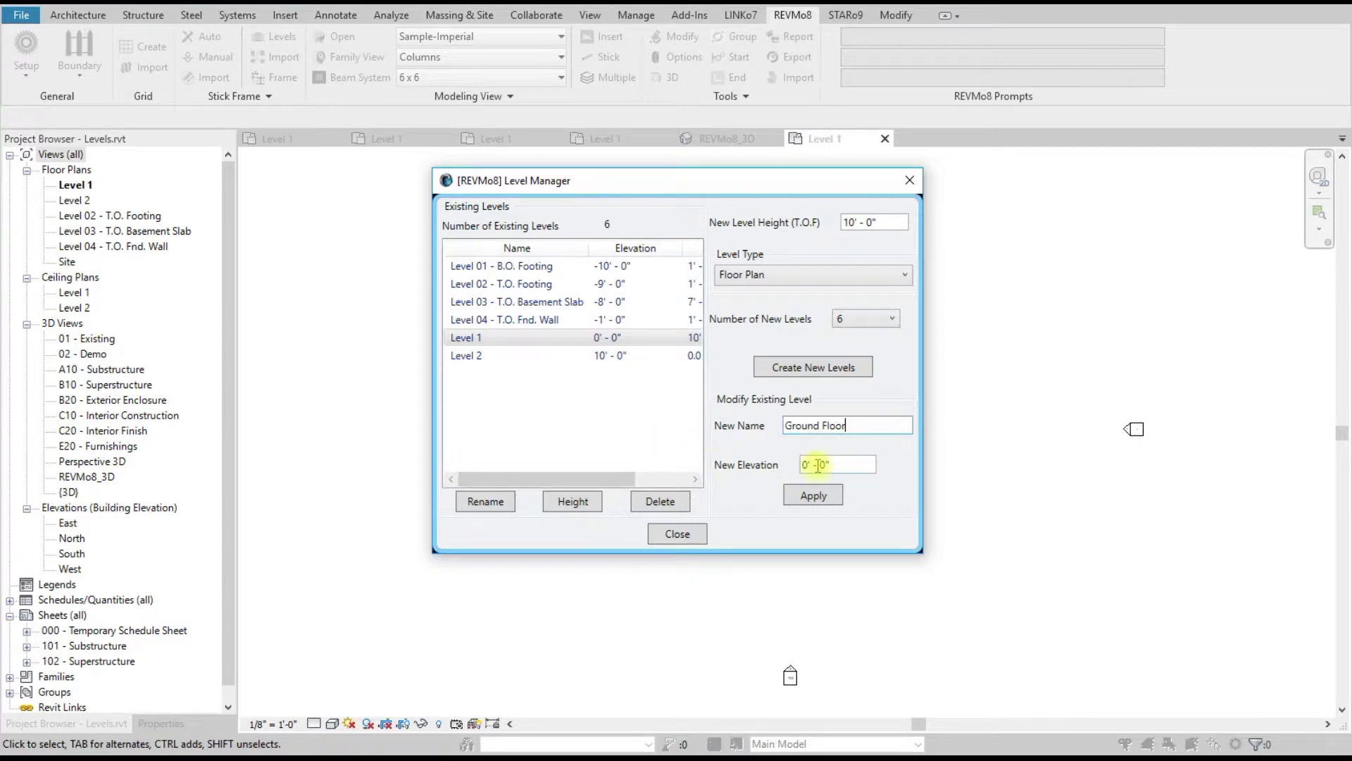
left_click(821, 497)
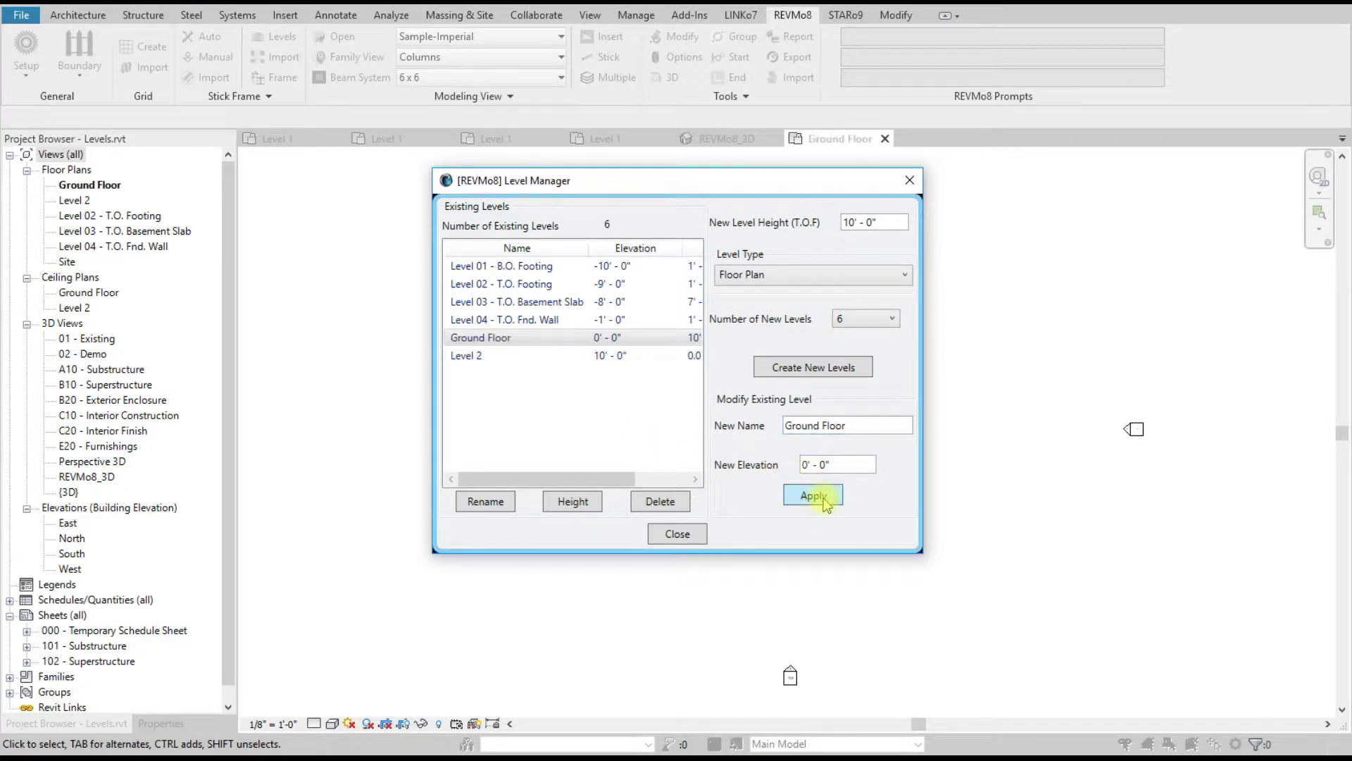
Step: Rename Level 2 to 'First Floor' with an elevation of 17' and apply
left_click(477, 358)
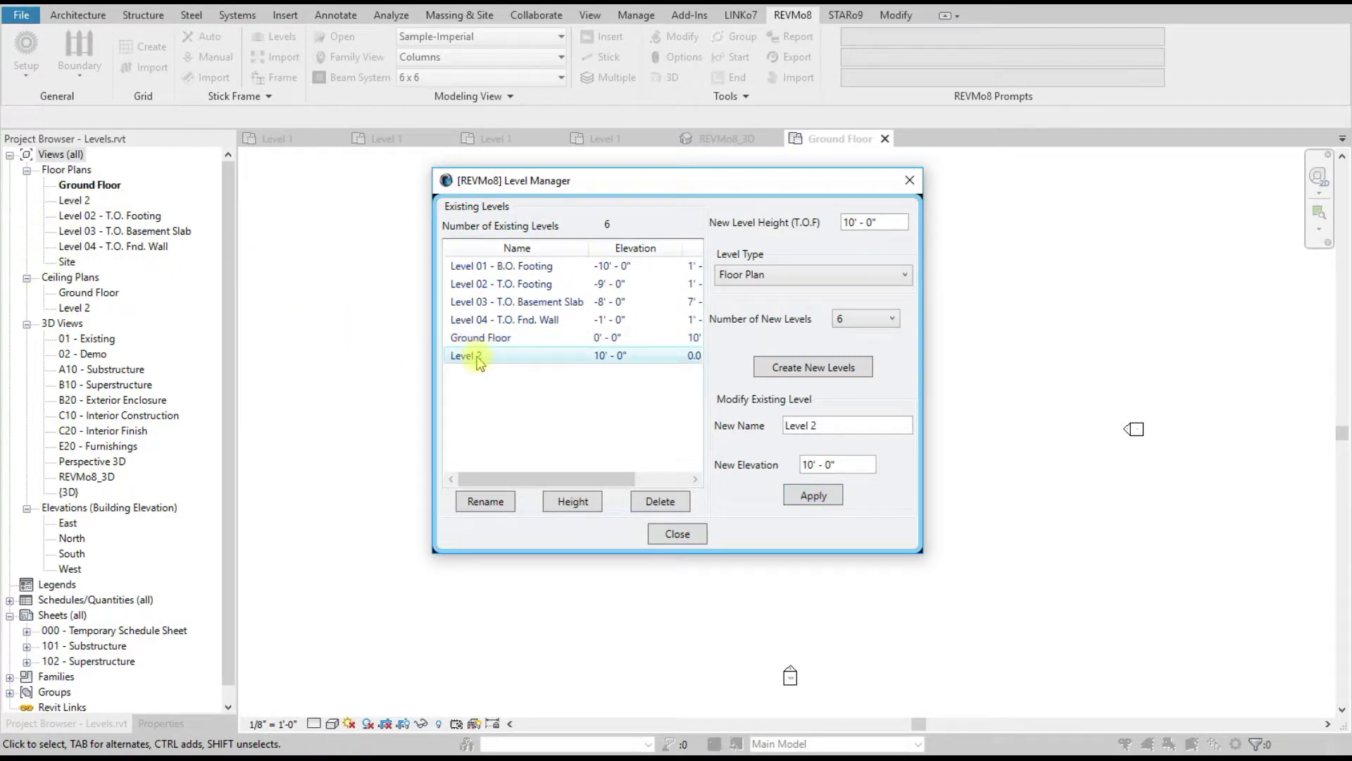
left_click_drag(819, 425, 724, 426)
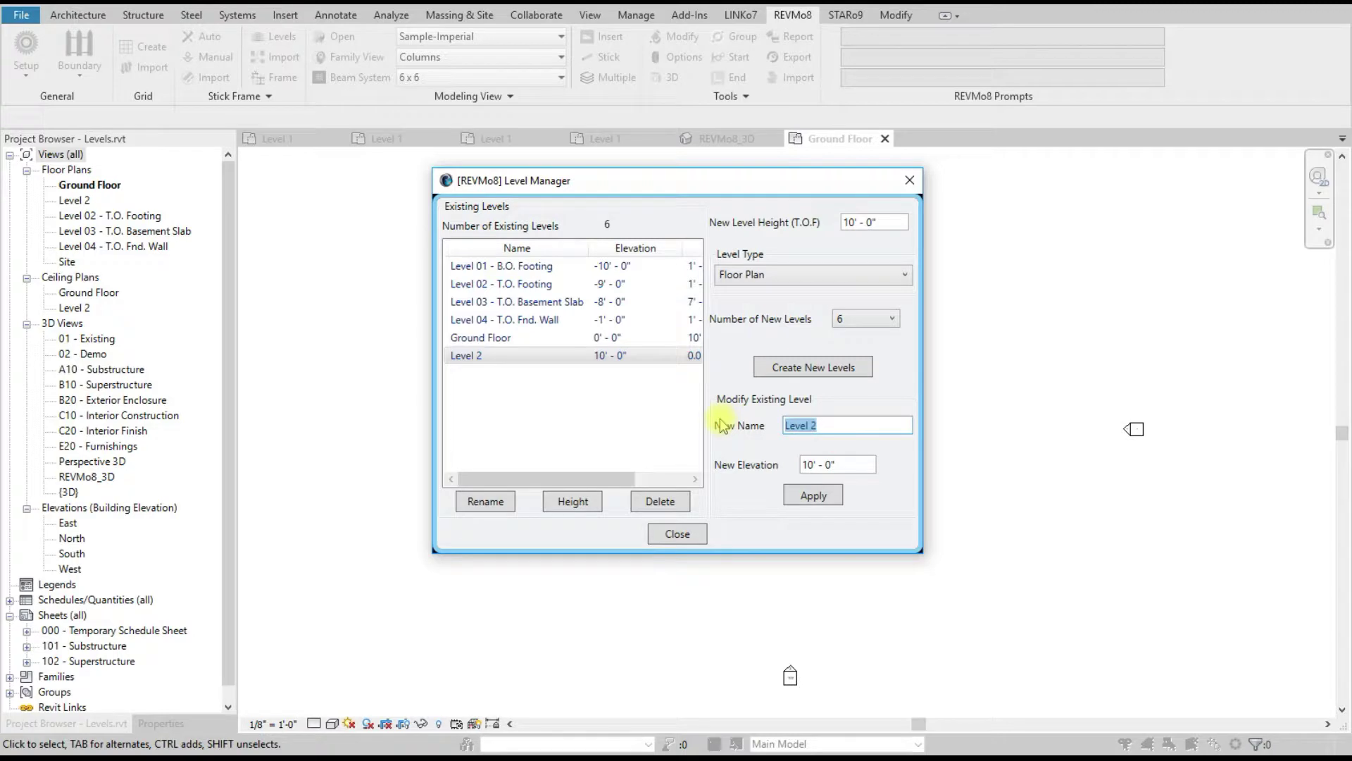
type("First")
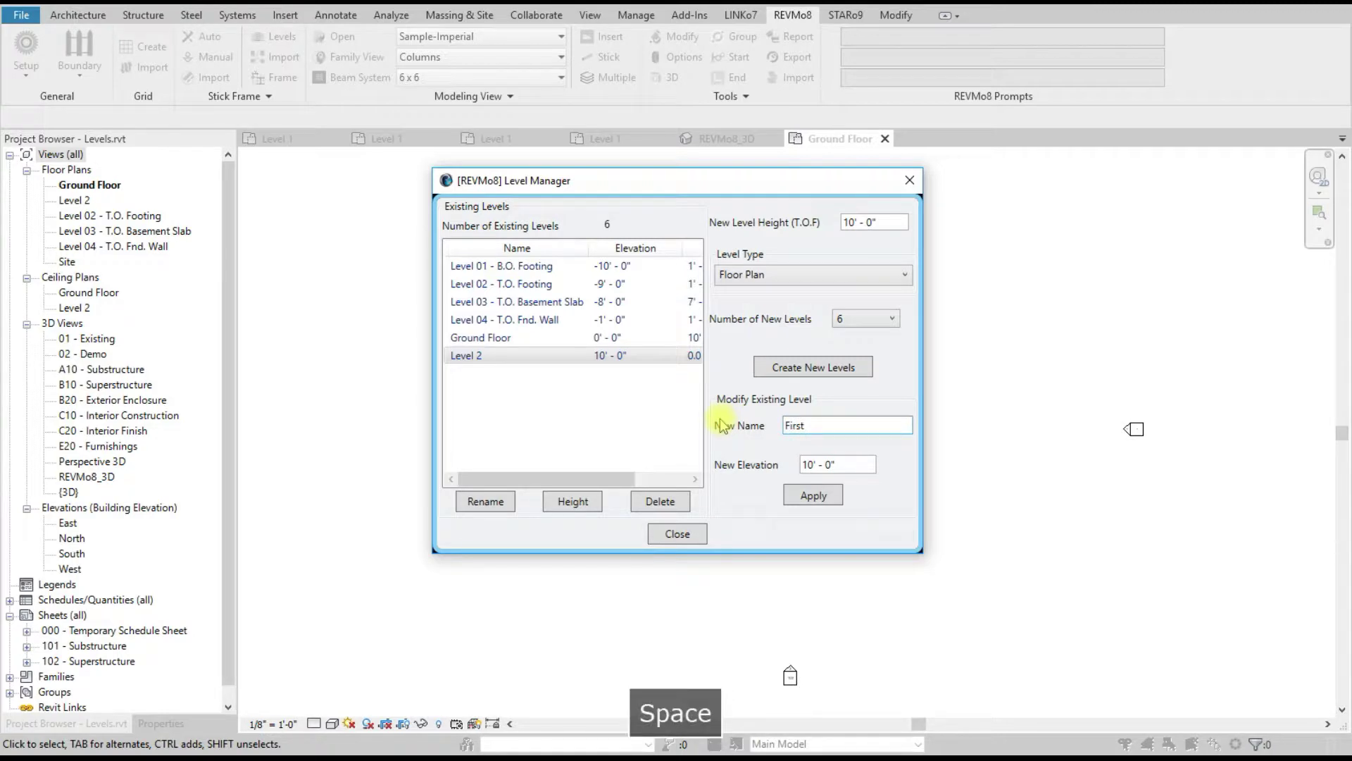
type(" Floor")
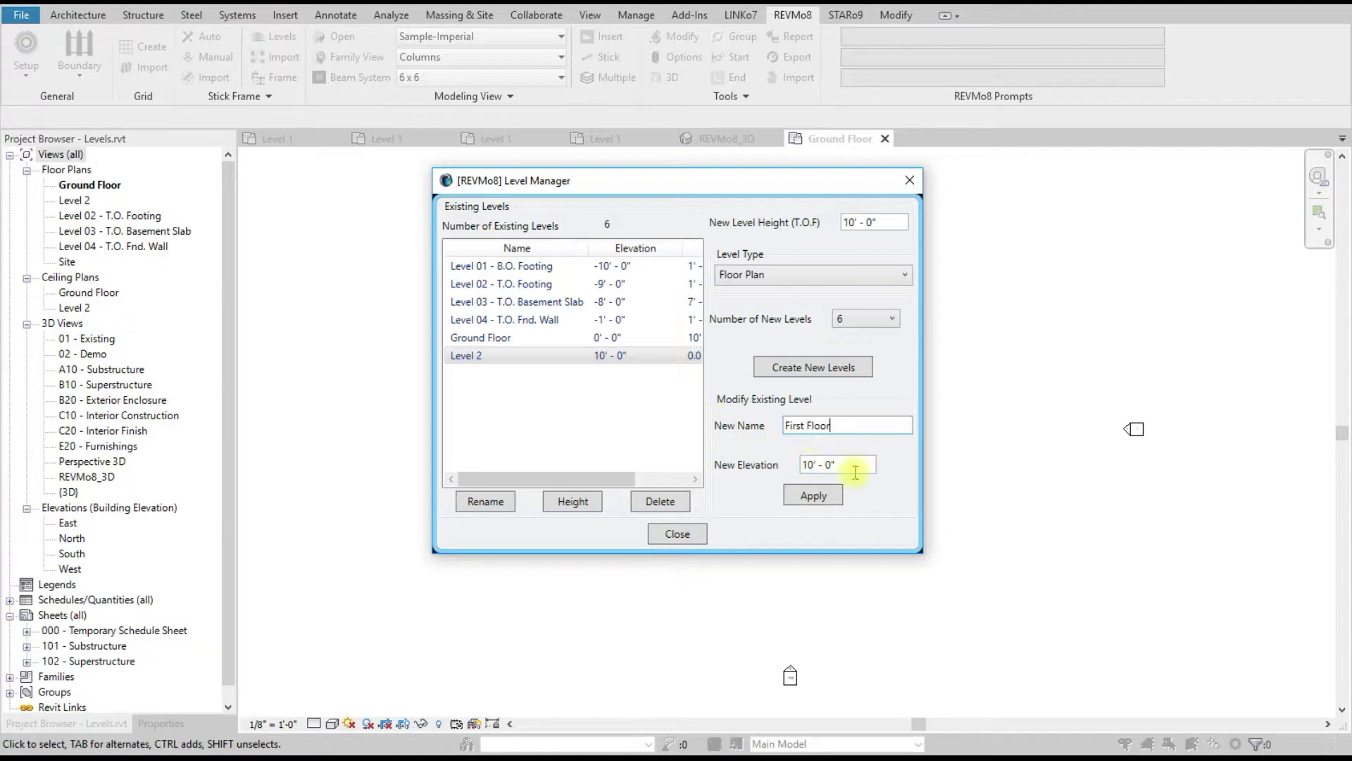
left_click_drag(856, 465, 764, 467)
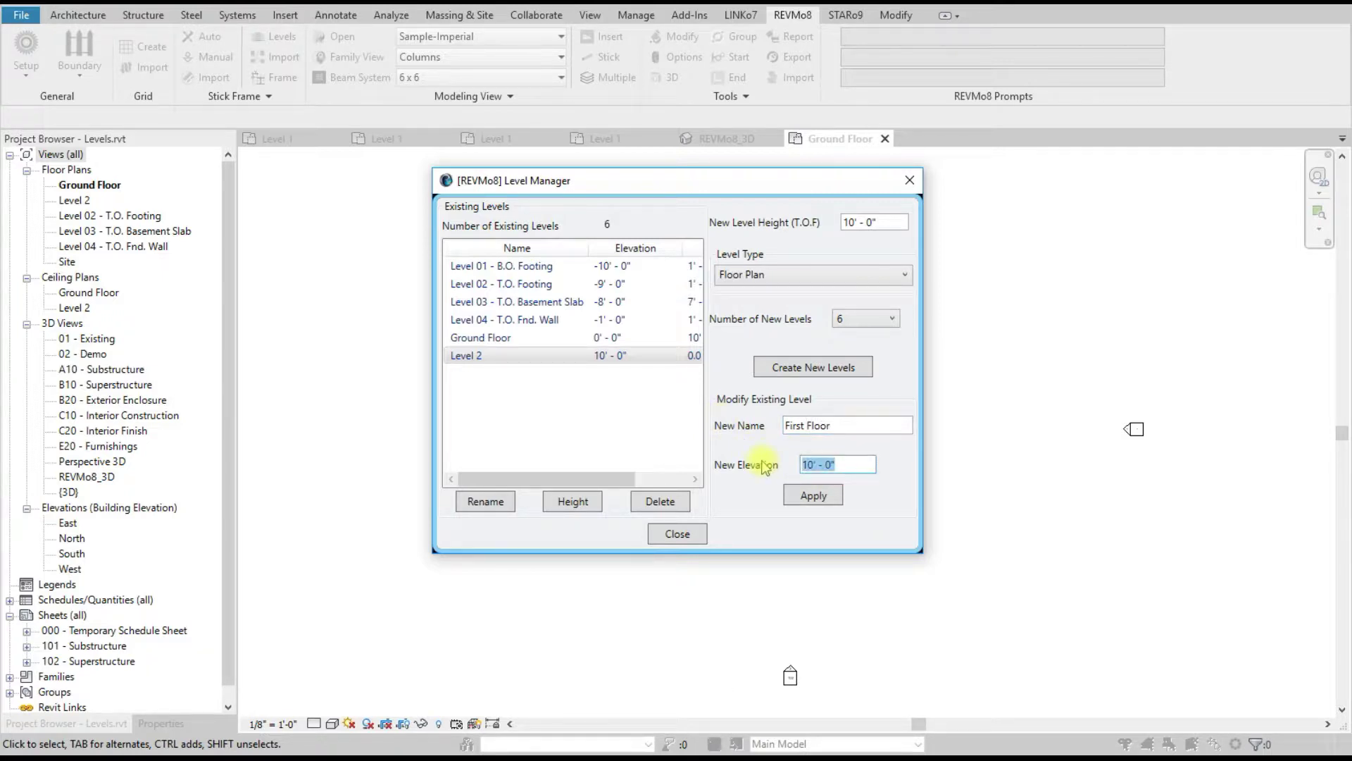
type("17")
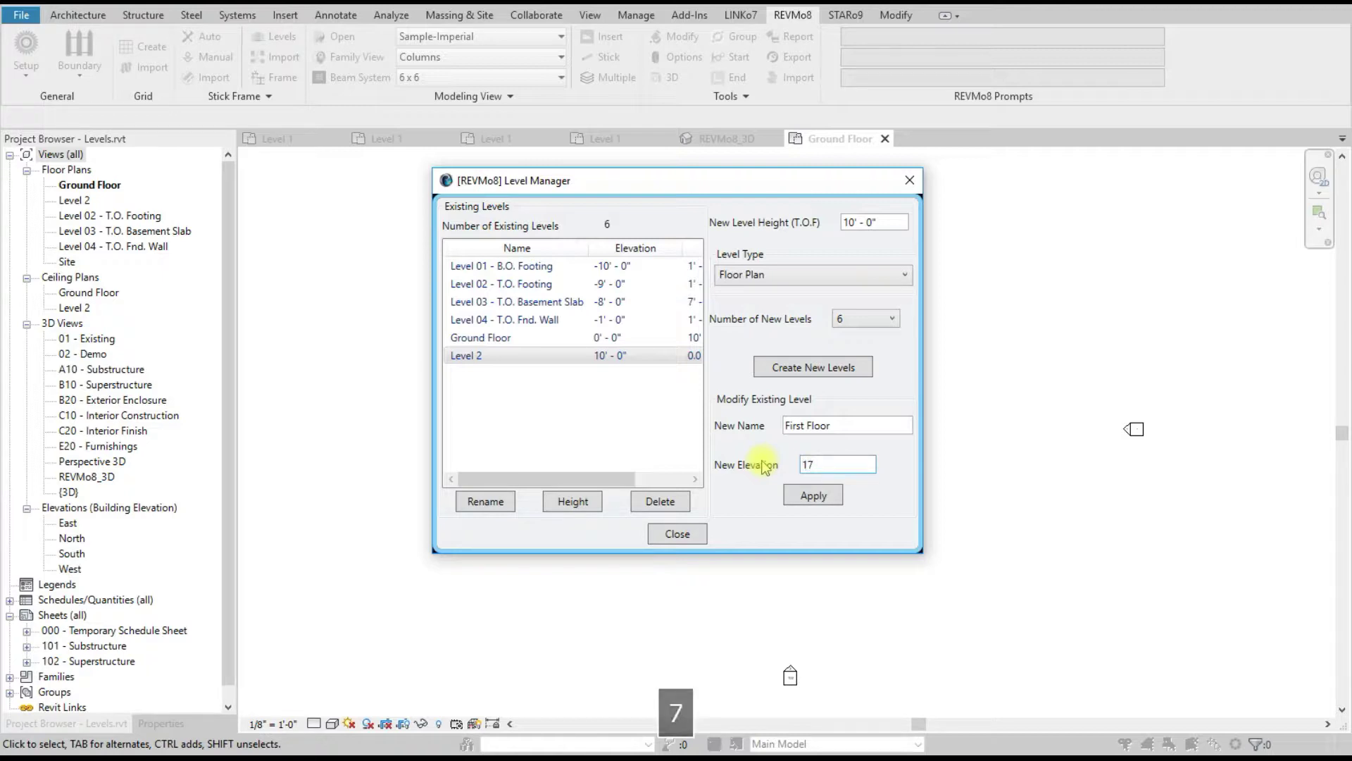
left_click(810, 496)
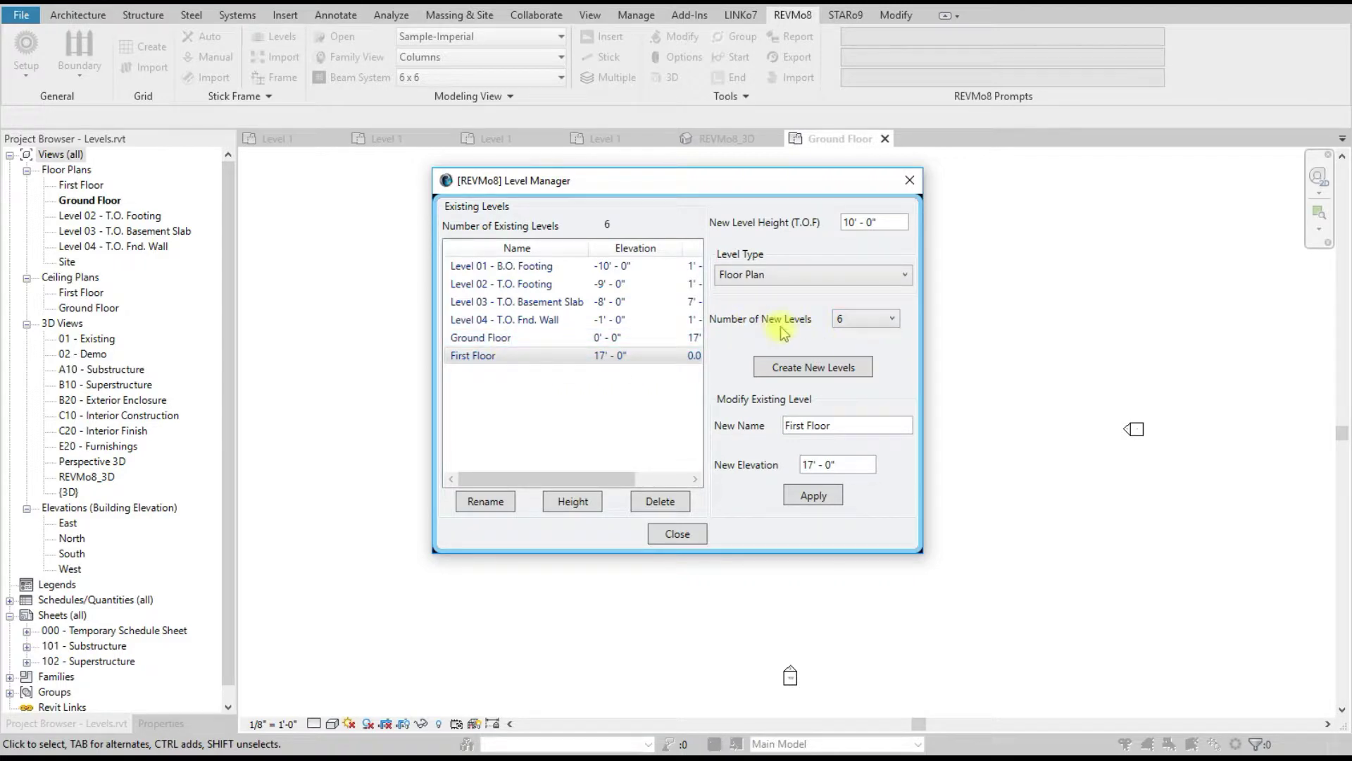
Step: Create 13 new levels at 12' spacing in the Level Manager and confirm
left_click(867, 320)
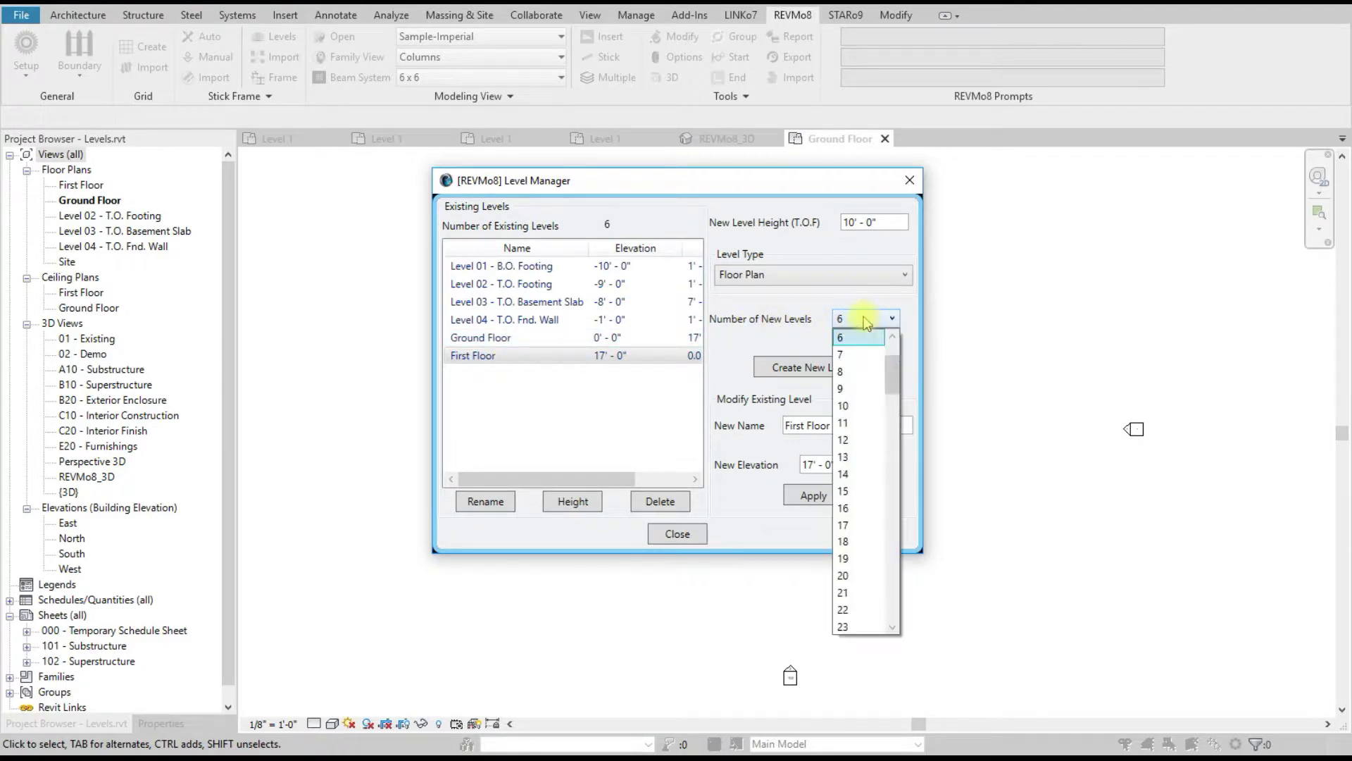
mouse_move(891, 375)
left_mouse_down()
mouse_move(892, 624)
mouse_move(894, 356)
left_mouse_up()
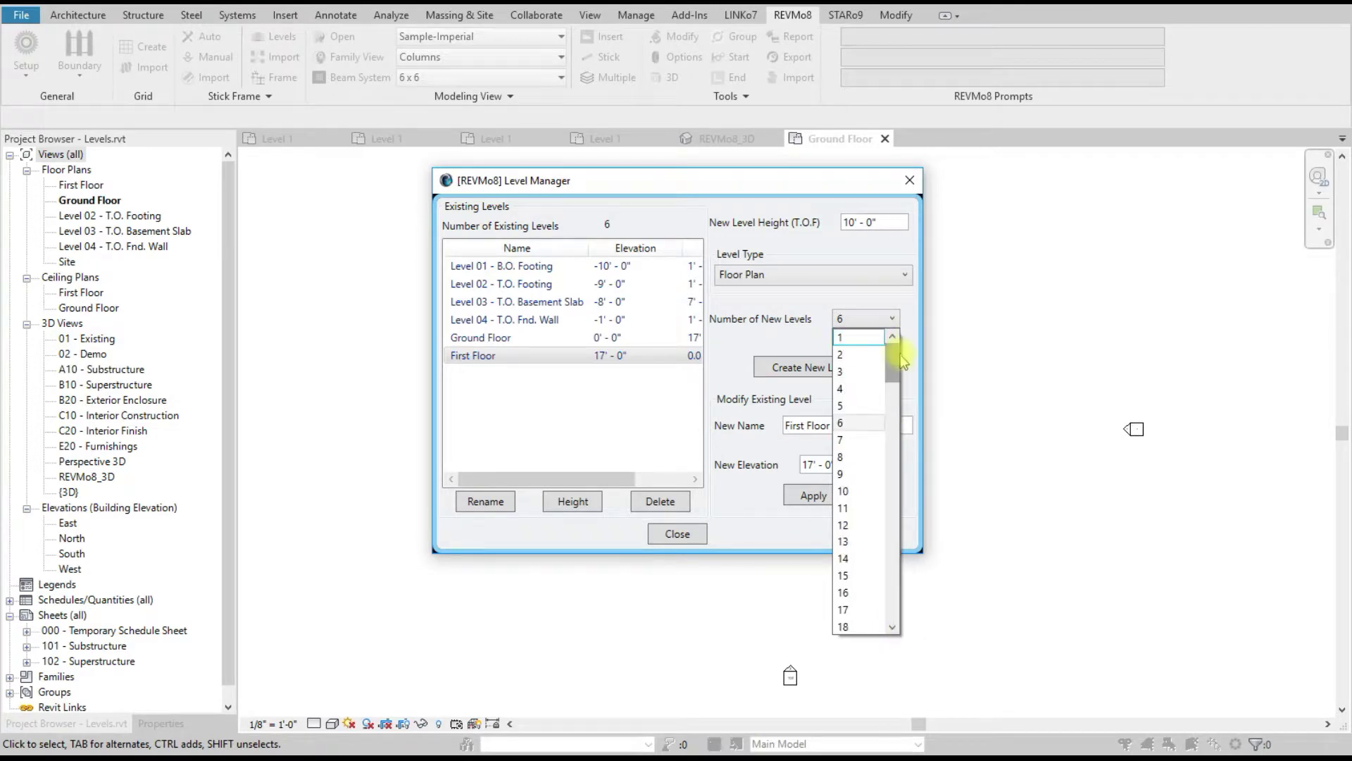
left_click_drag(894, 356, 895, 388)
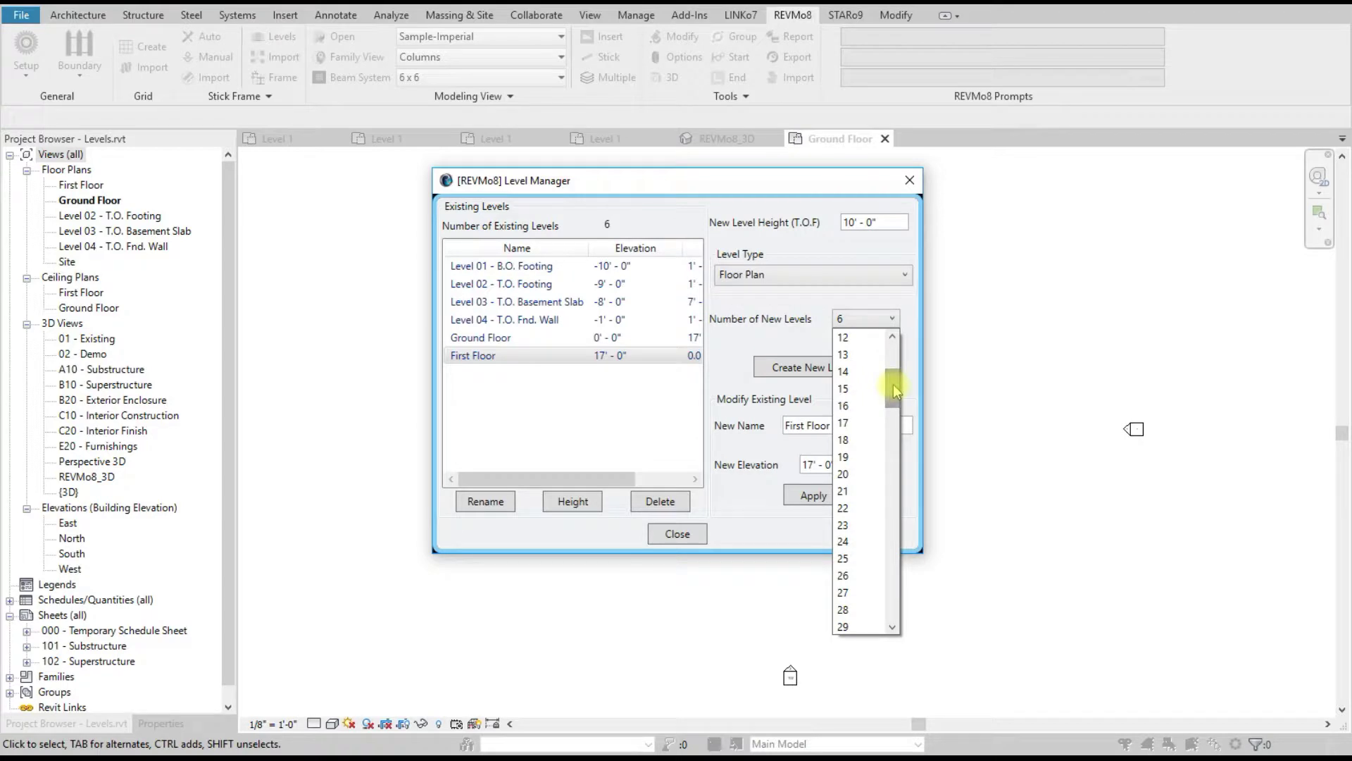
left_click(849, 354)
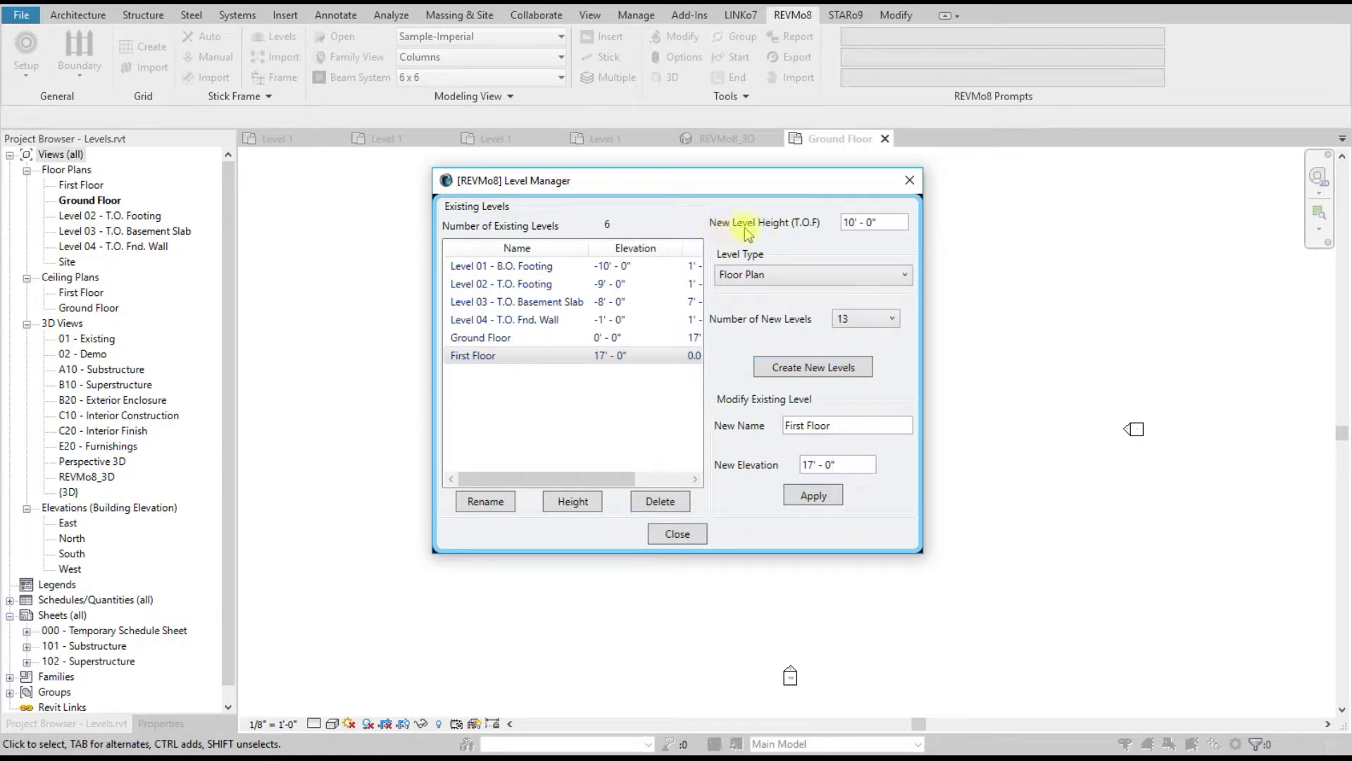
left_click_drag(886, 223, 843, 226)
type("12")
left_click(810, 367)
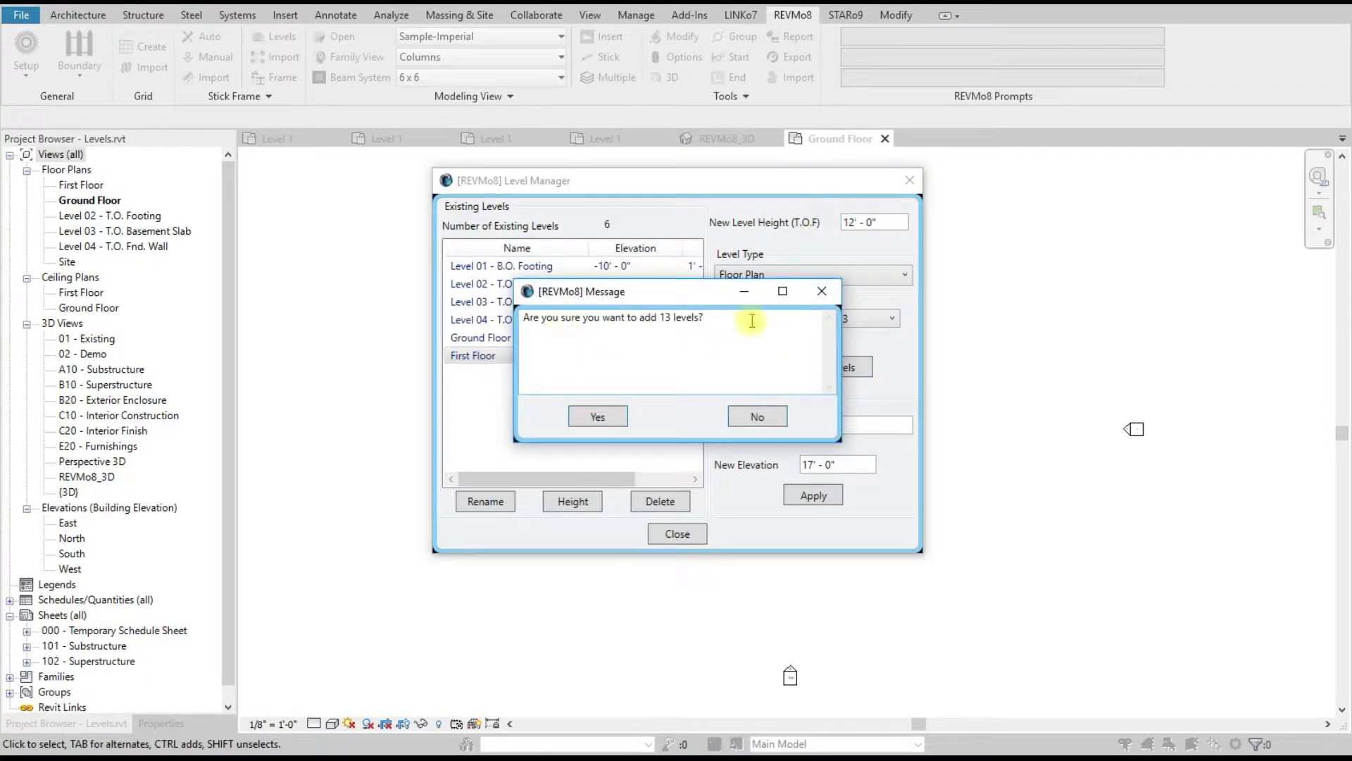
left_click(601, 419)
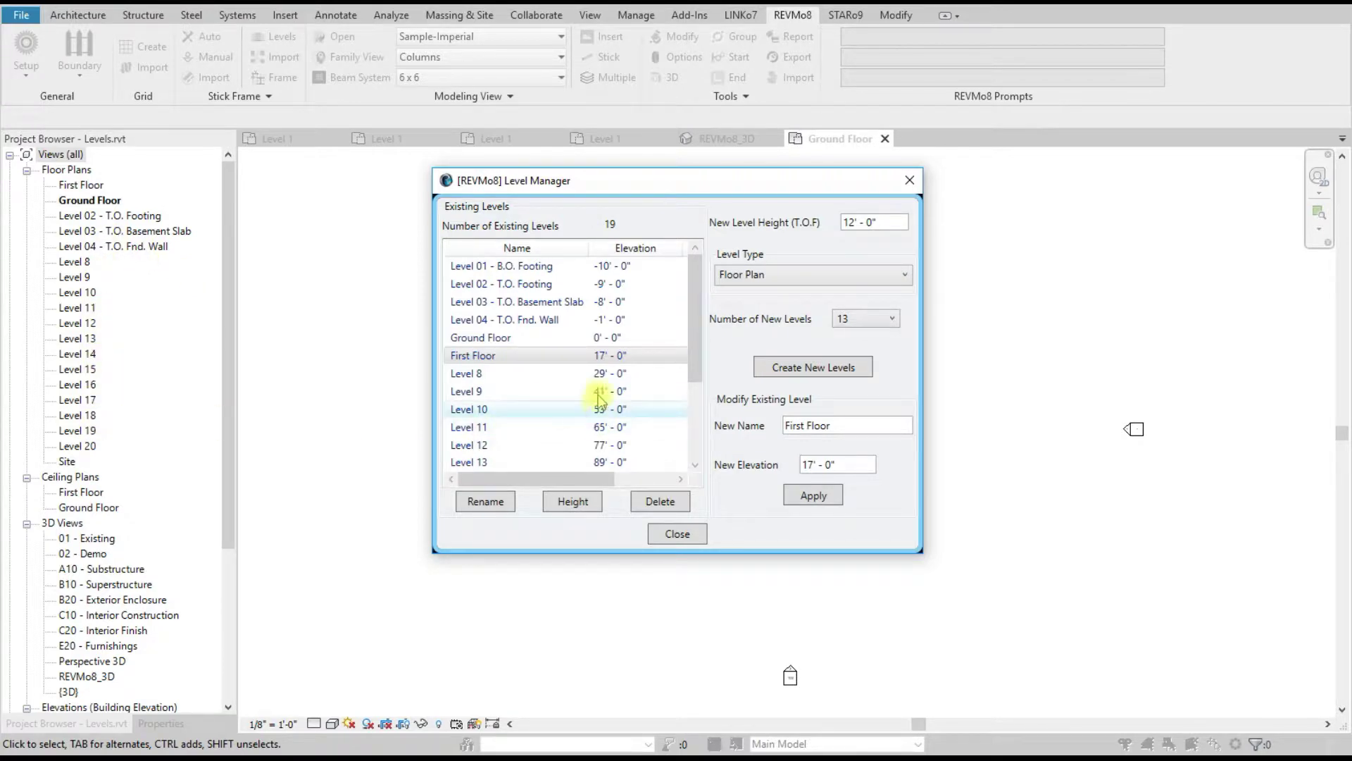
Step: Select Level 8 through Level 20 and renumber them starting from 2
scroll(617, 390, "down", 1)
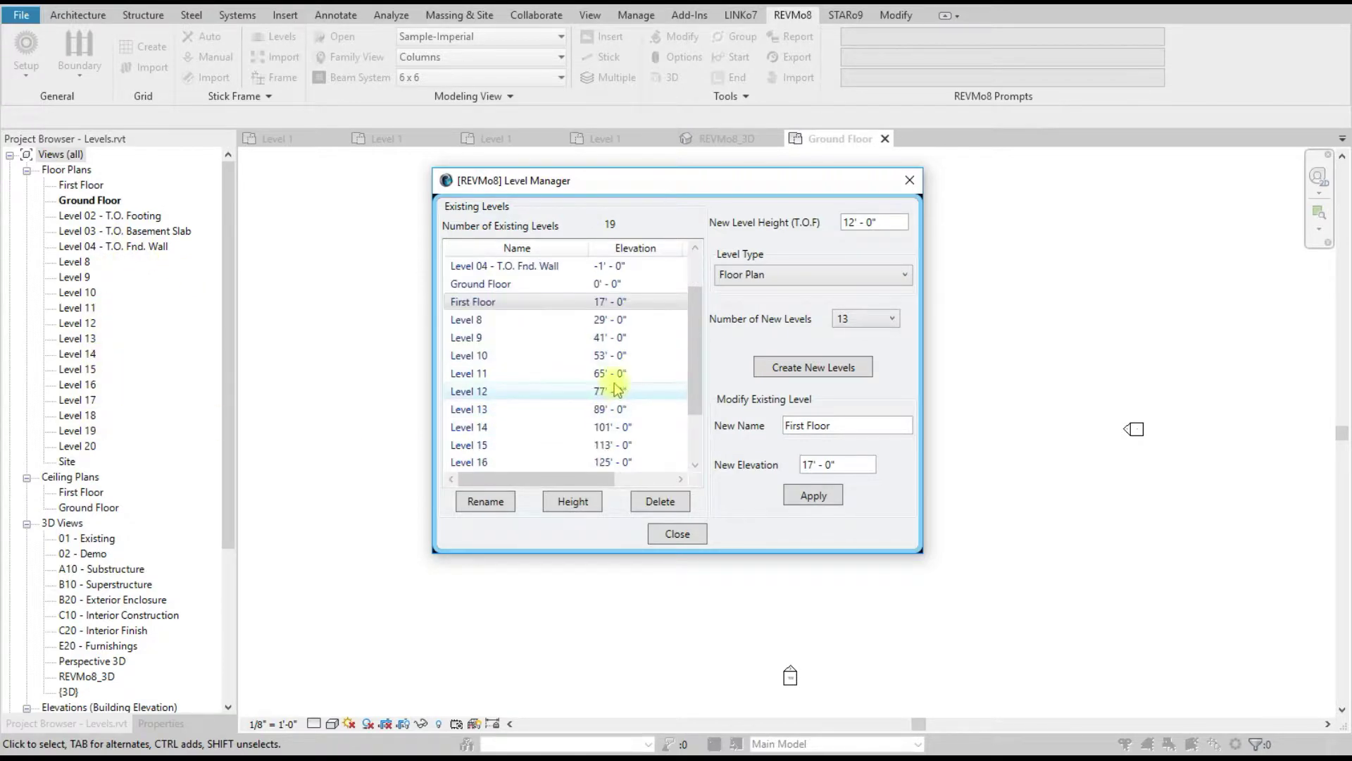
left_click(504, 320)
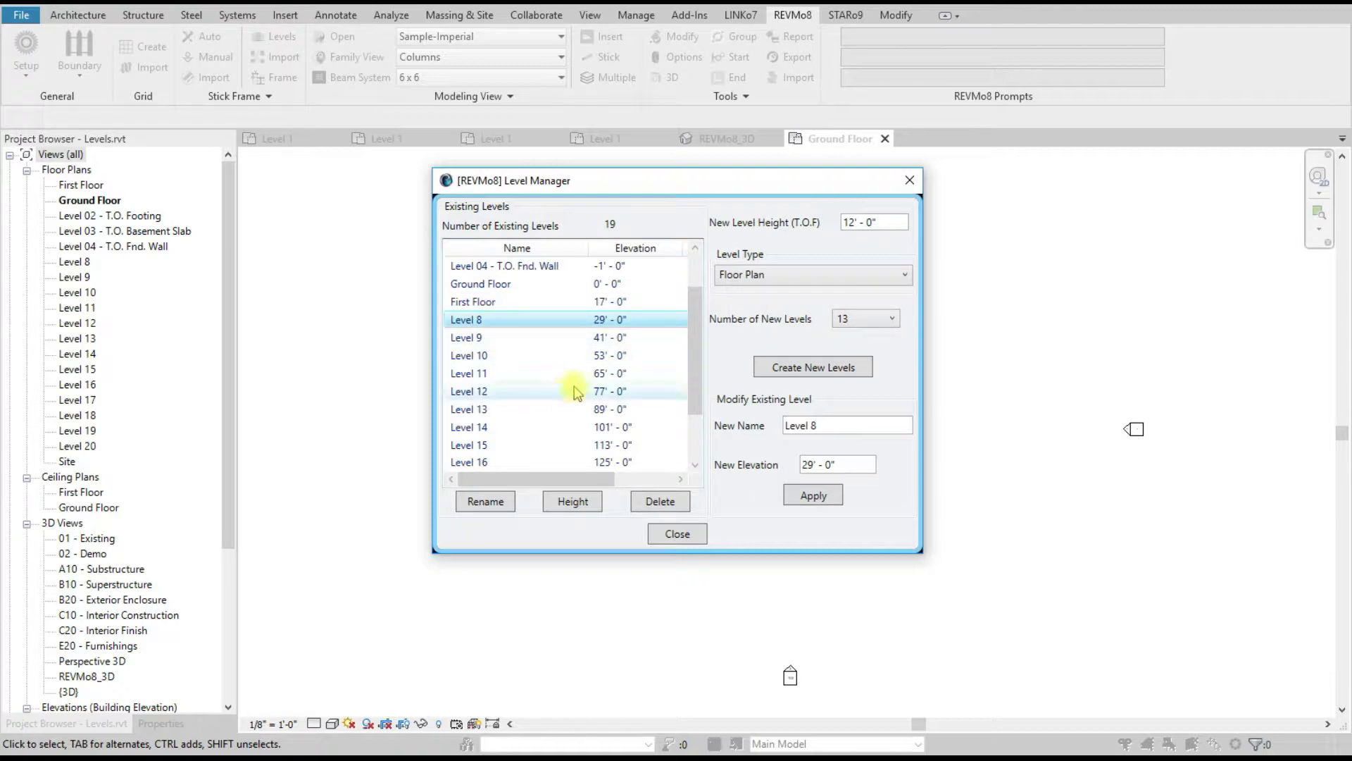
left_click_drag(691, 350, 691, 392)
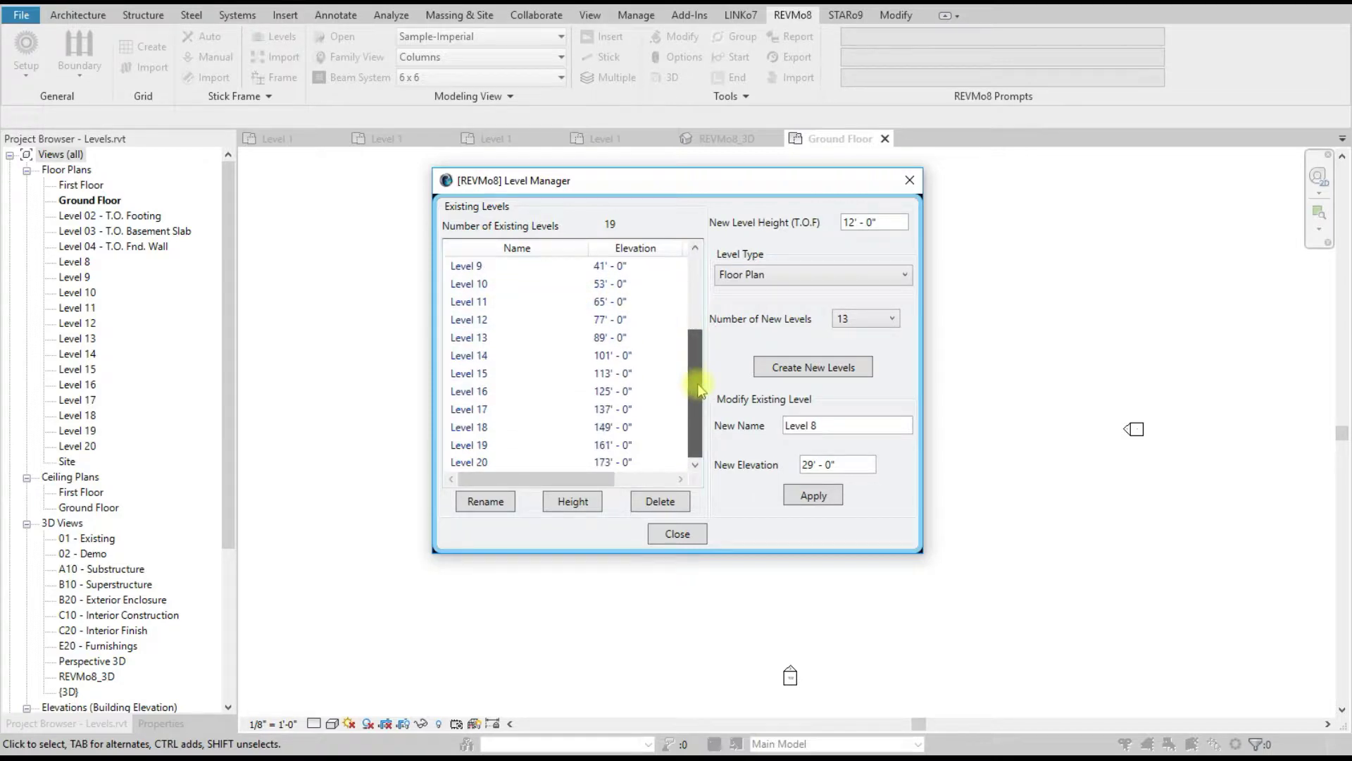
left_click(533, 462, "shift")
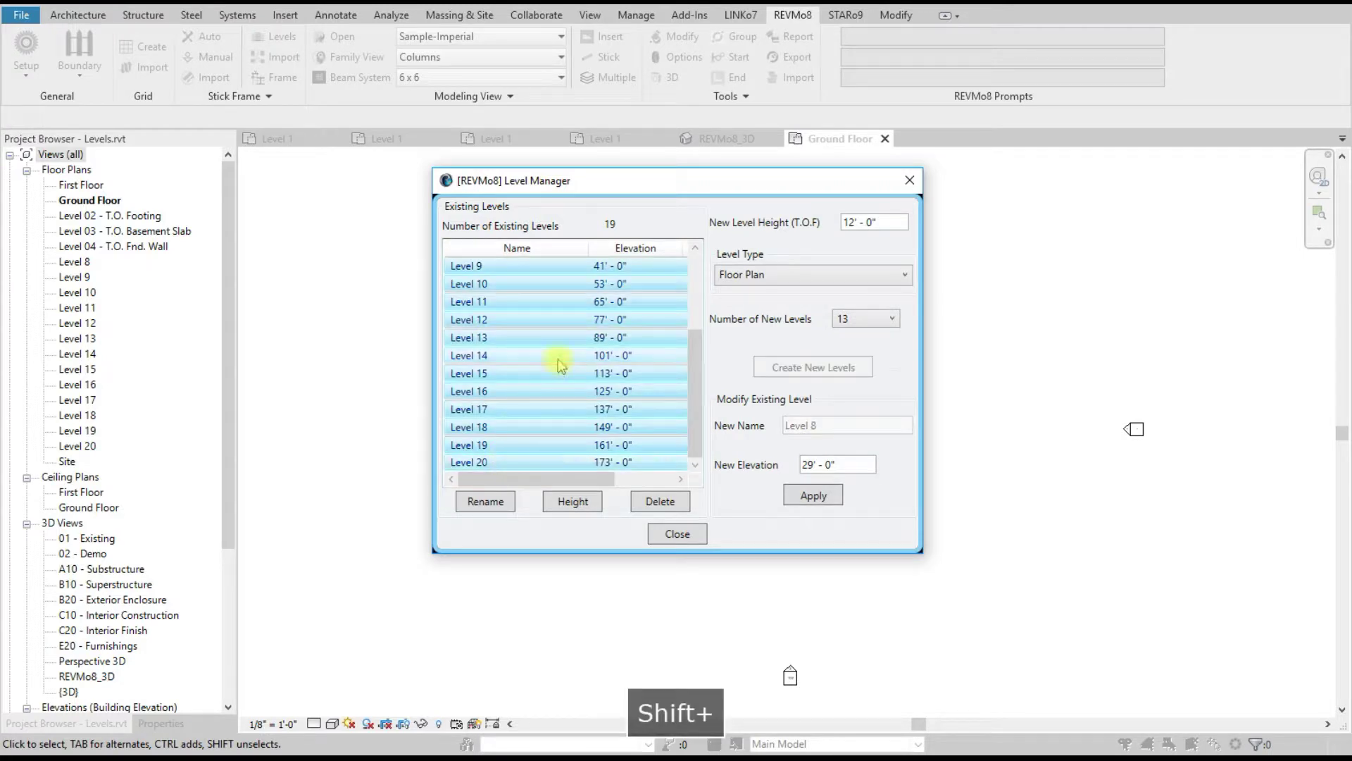
scroll(560, 364, "up", 2)
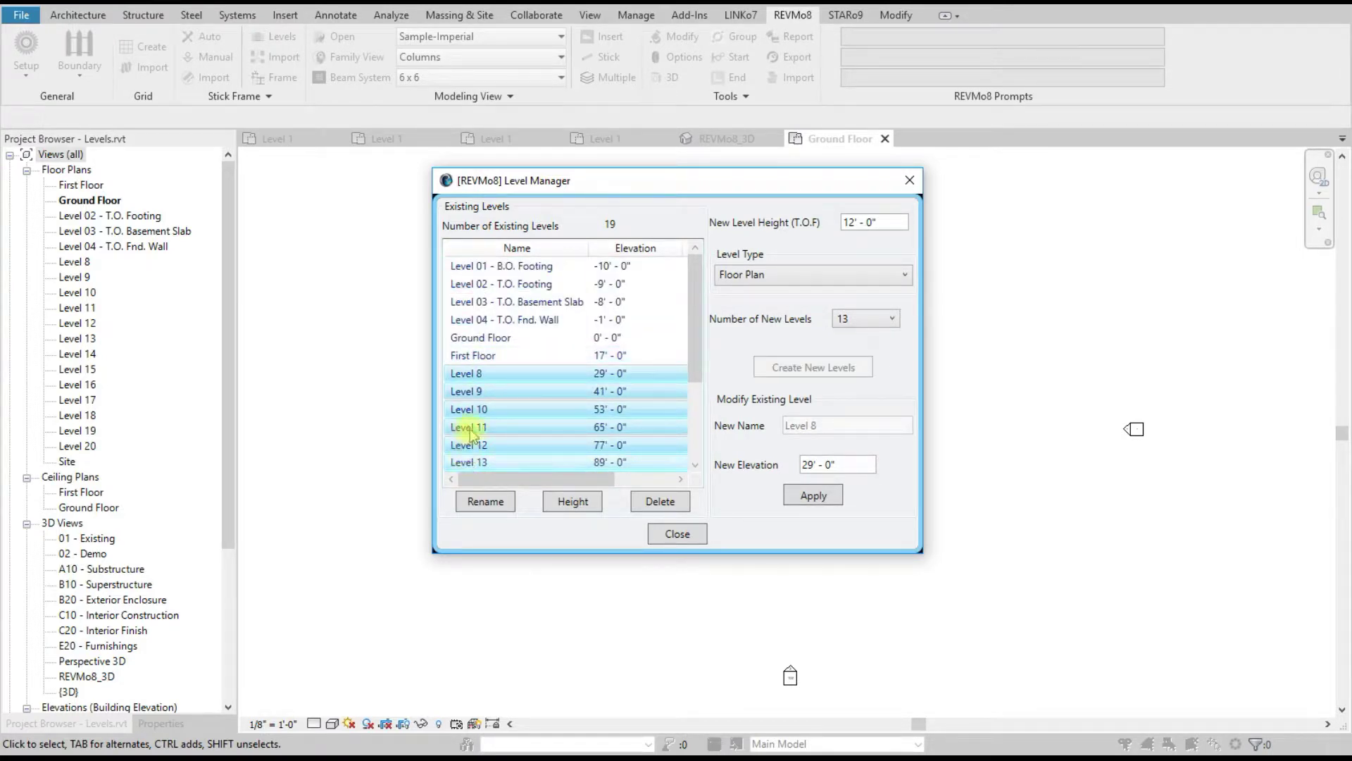
left_click(485, 501)
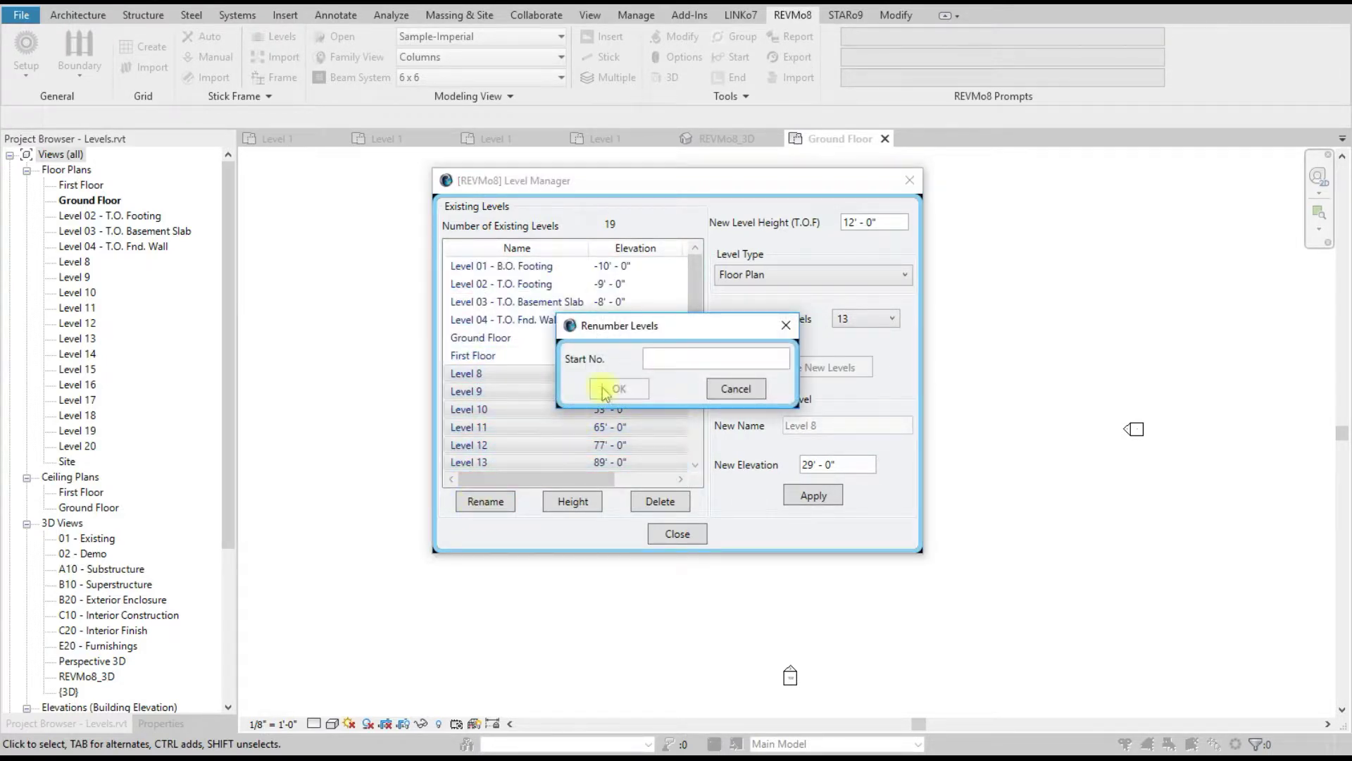
type("2")
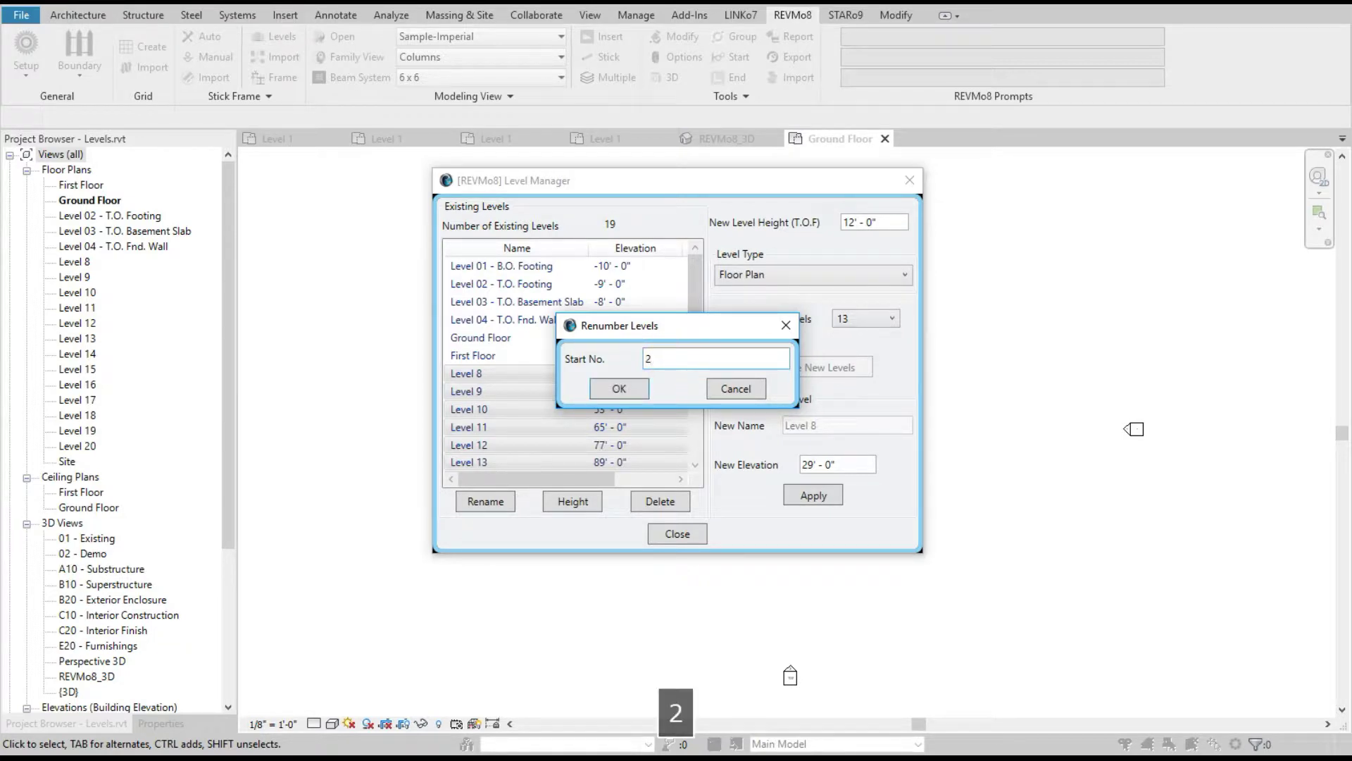
left_click(619, 388)
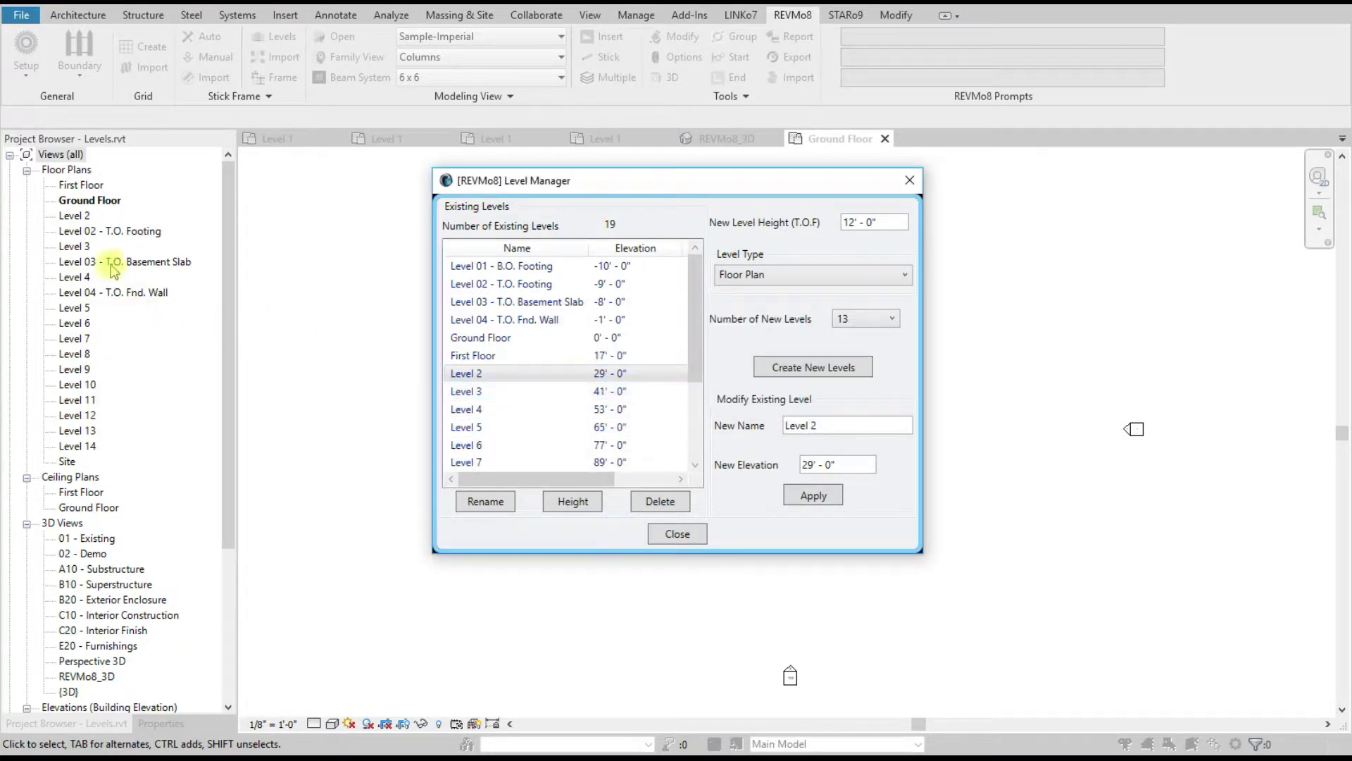
Step: Review the existing levels list, ending on Level 4, and close the Level Manager
scroll(600, 401, "down", 2)
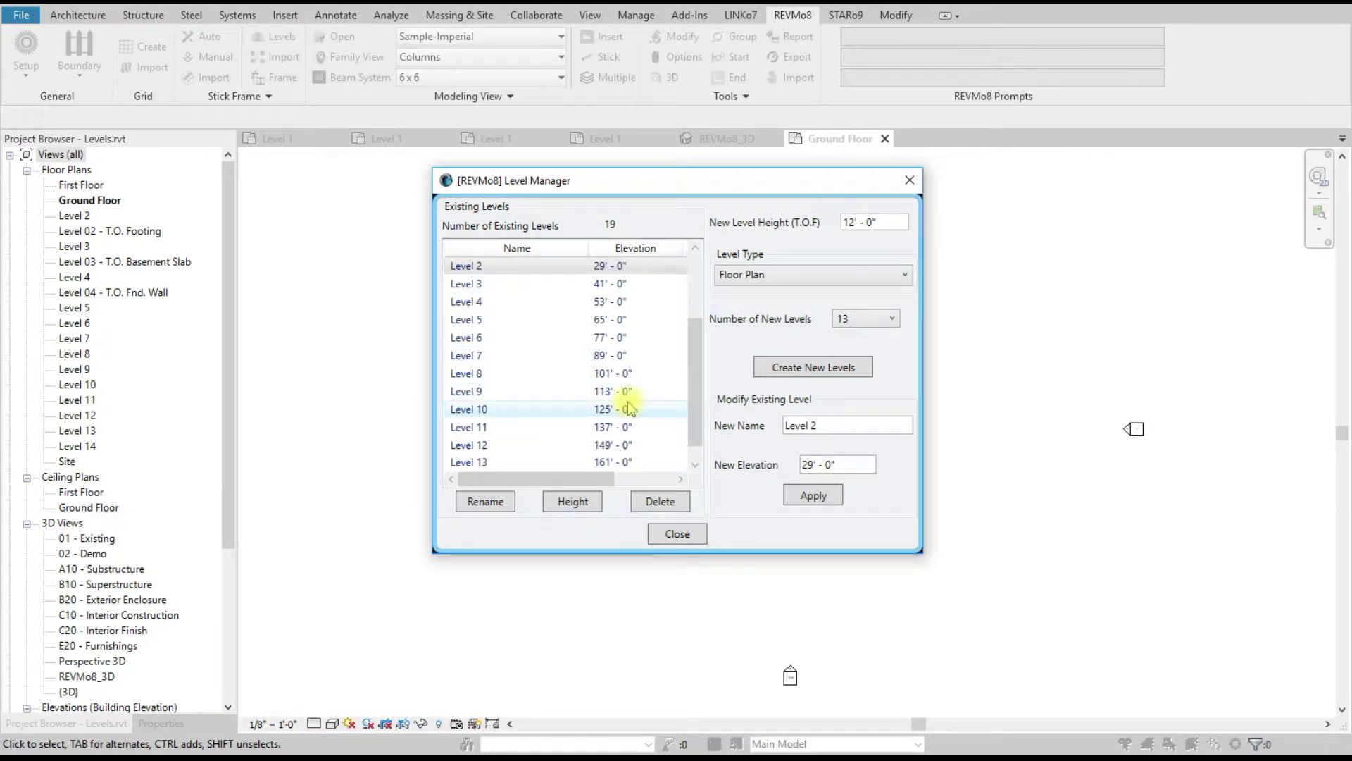
scroll(629, 408, "down", 1)
left_click(481, 320)
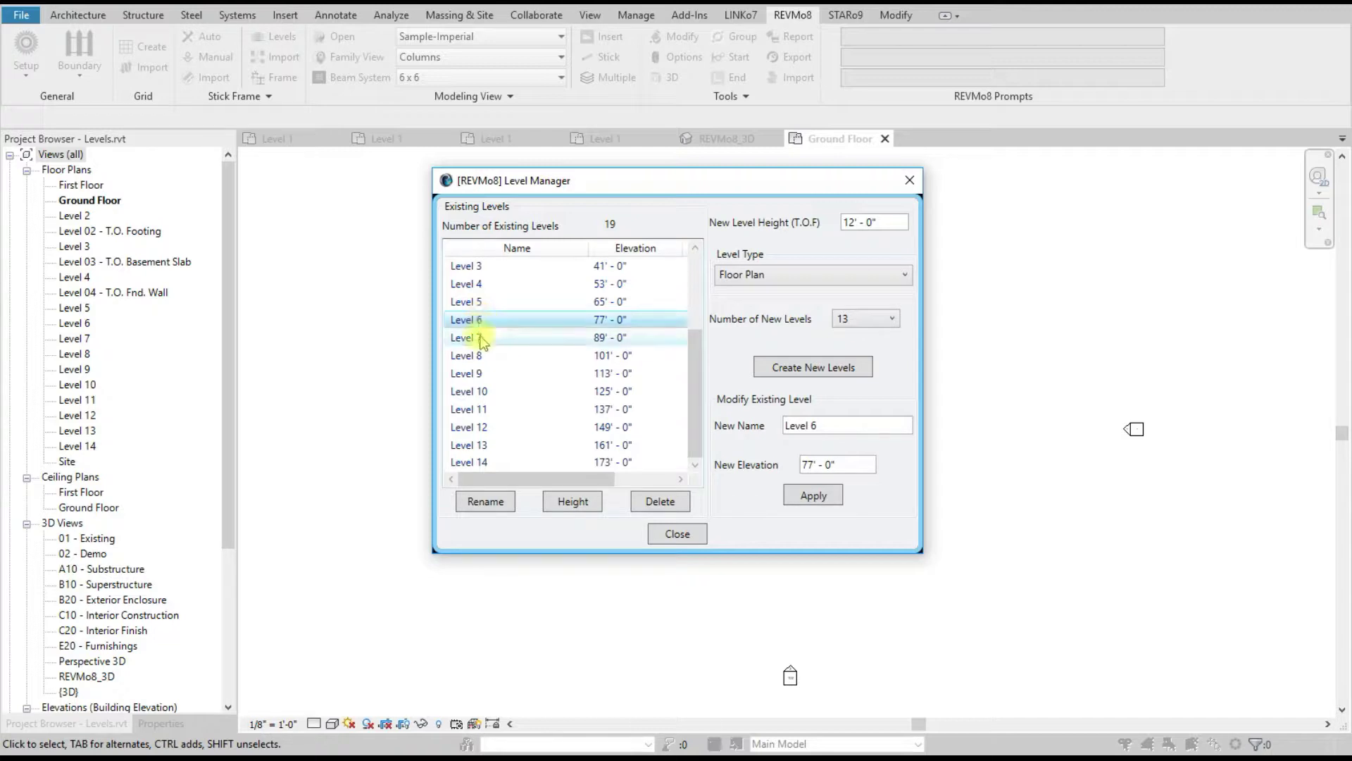
left_click(480, 336, "ctrl")
left_click(480, 352, "ctrl")
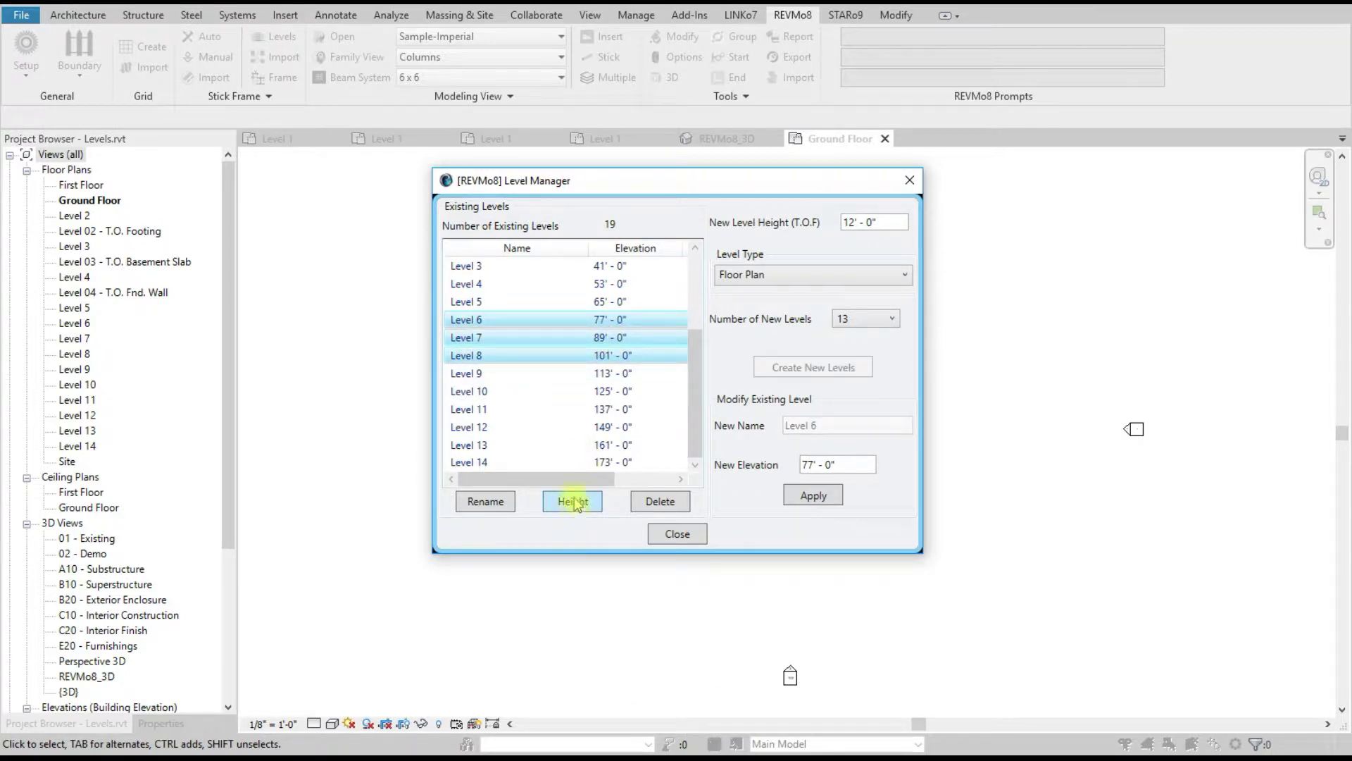
scroll(562, 414, "up", 3)
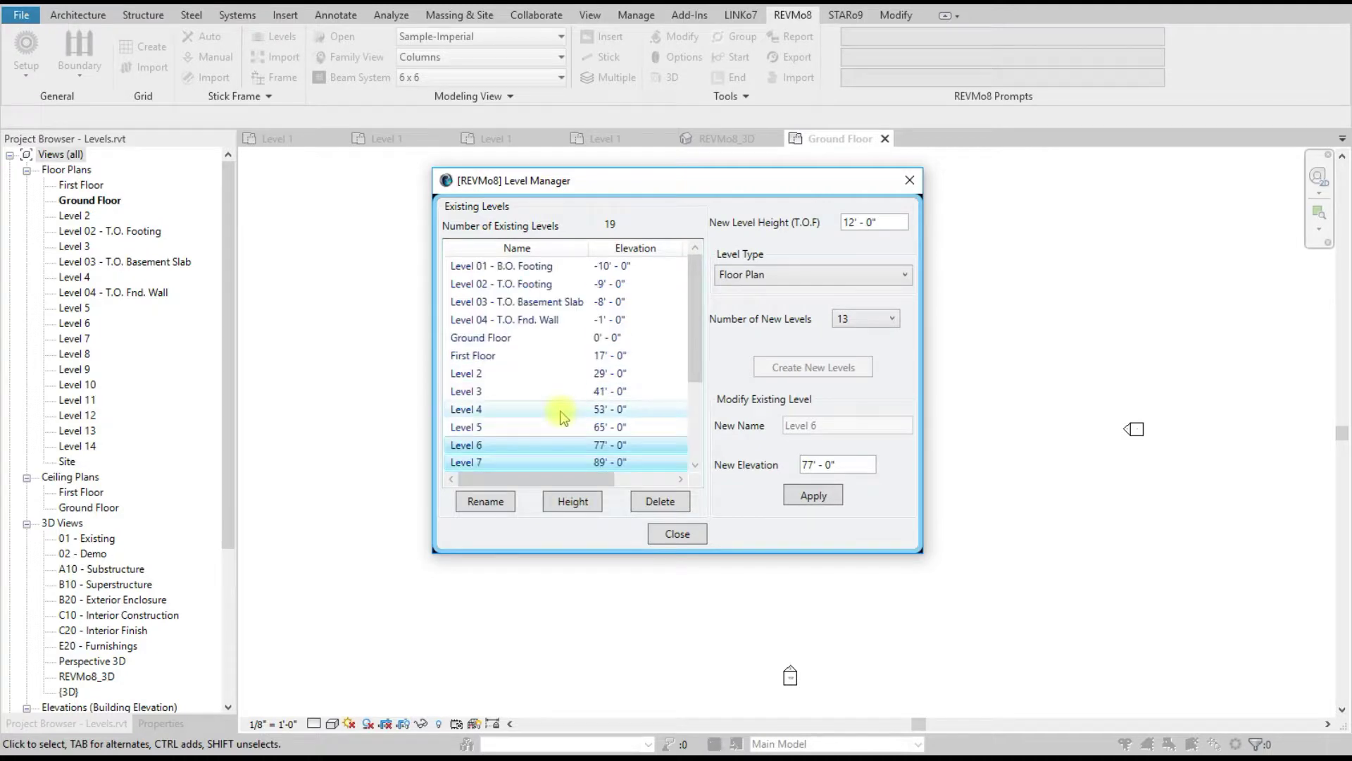
left_click(495, 338)
left_click(493, 410)
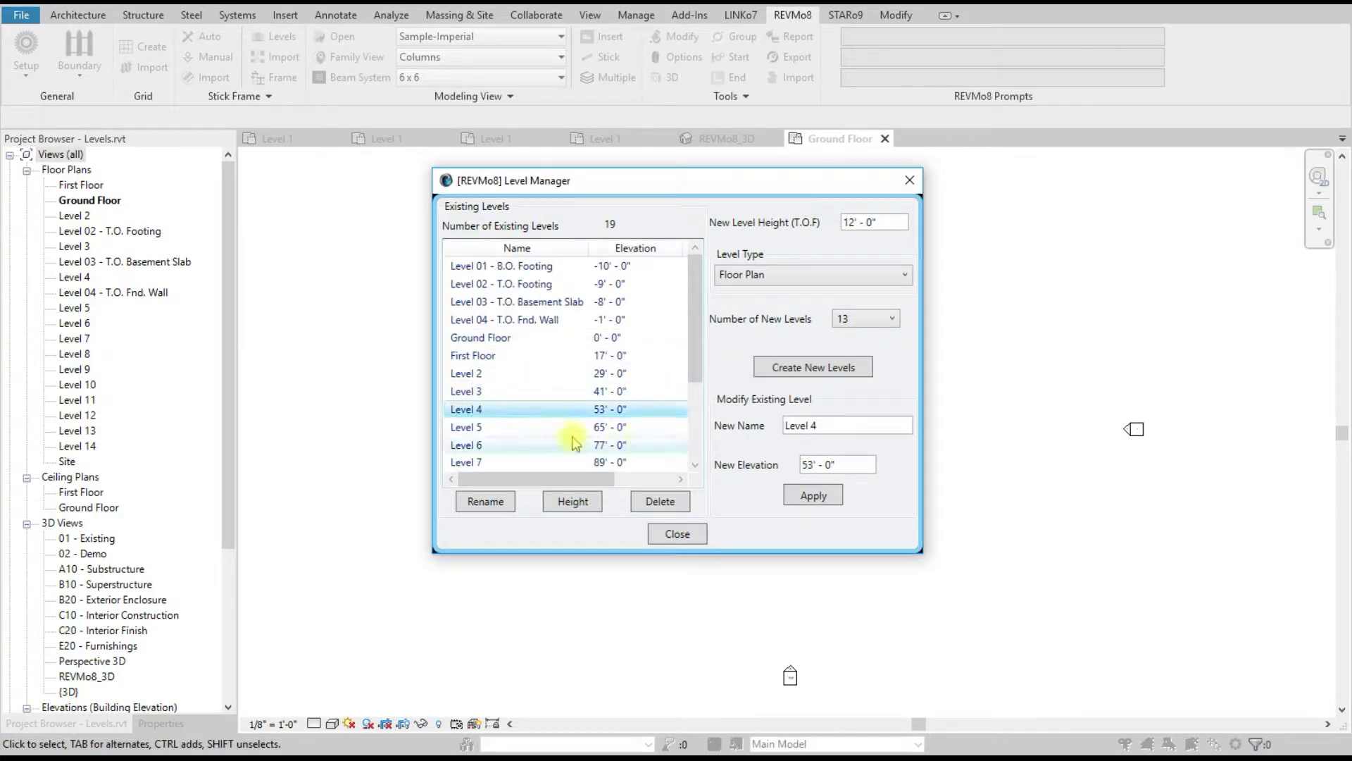
scroll(619, 426, "down", 2)
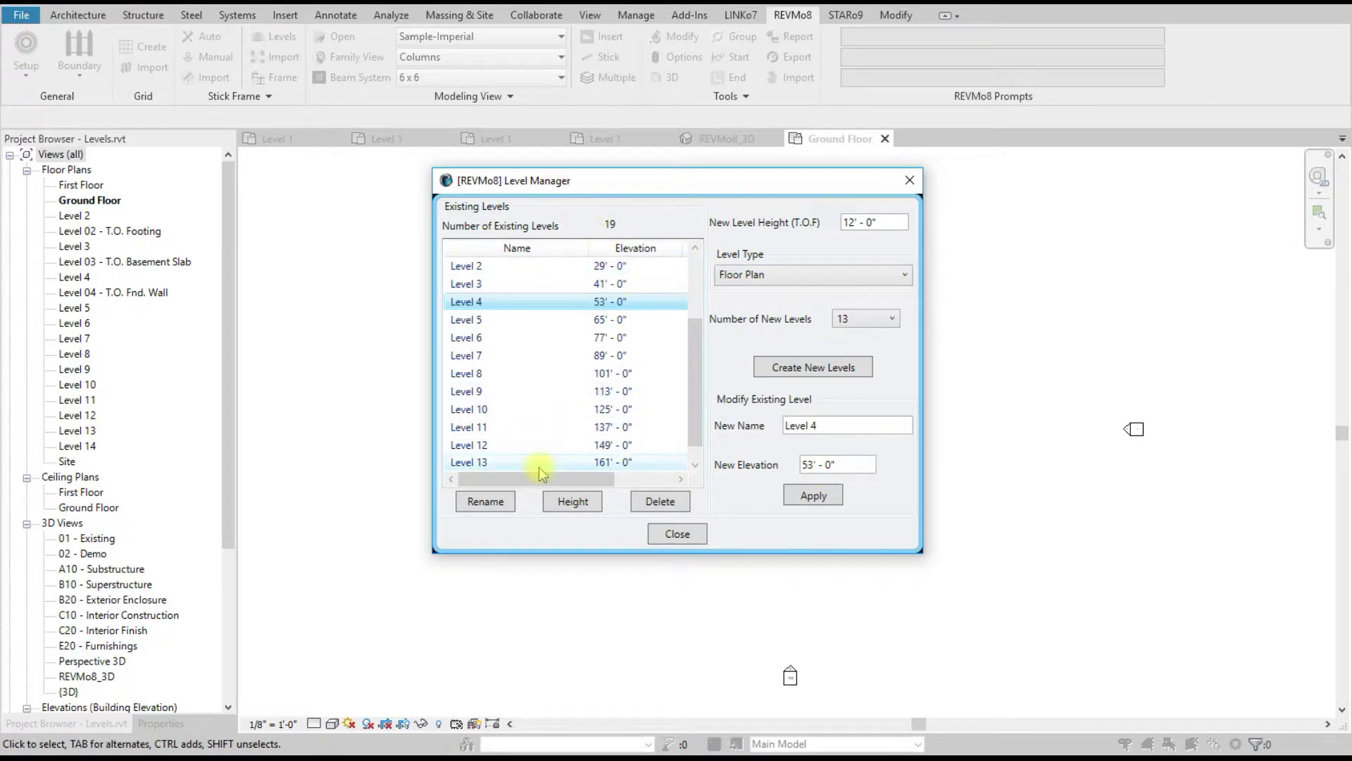
left_click(687, 537)
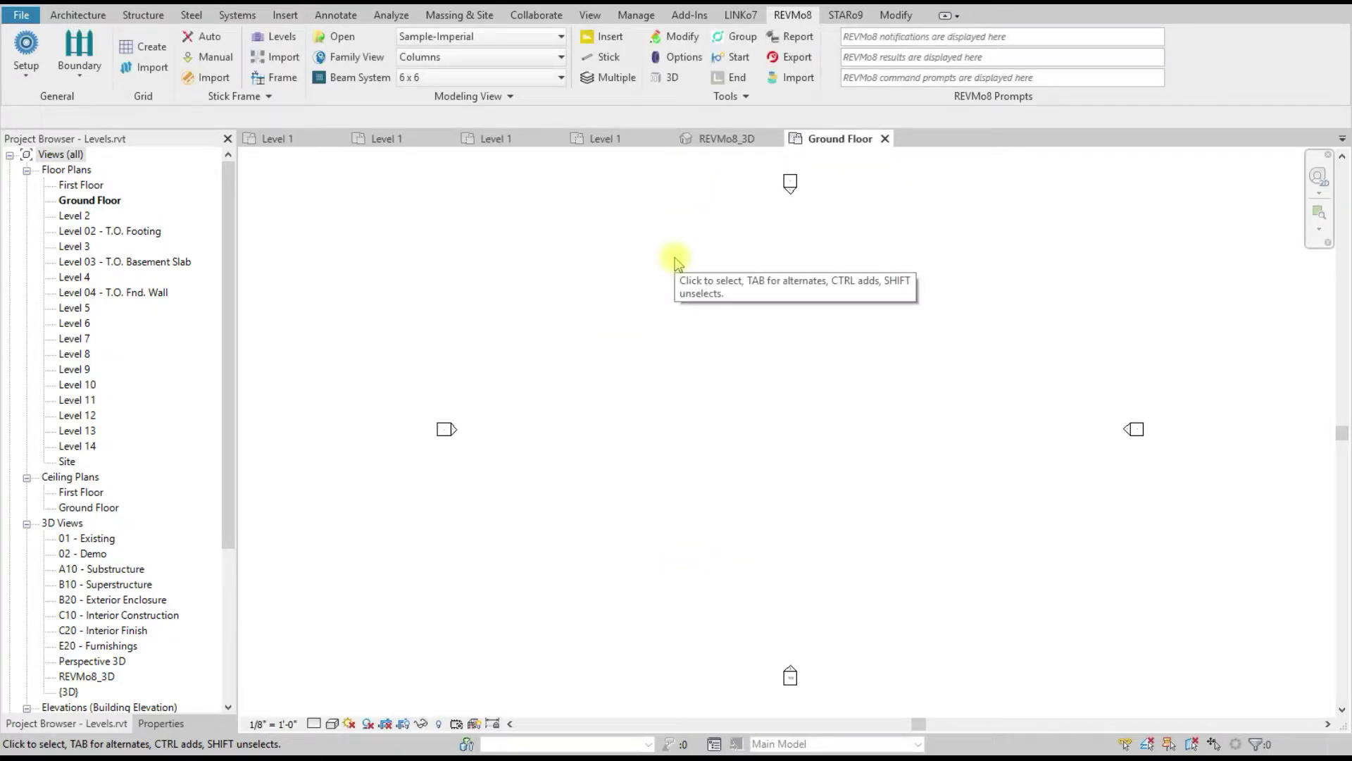
Step: Save Levels.rvt and check the REVMo8 Time Spent reading of 00h:02m:40s
key("ctrl+s")
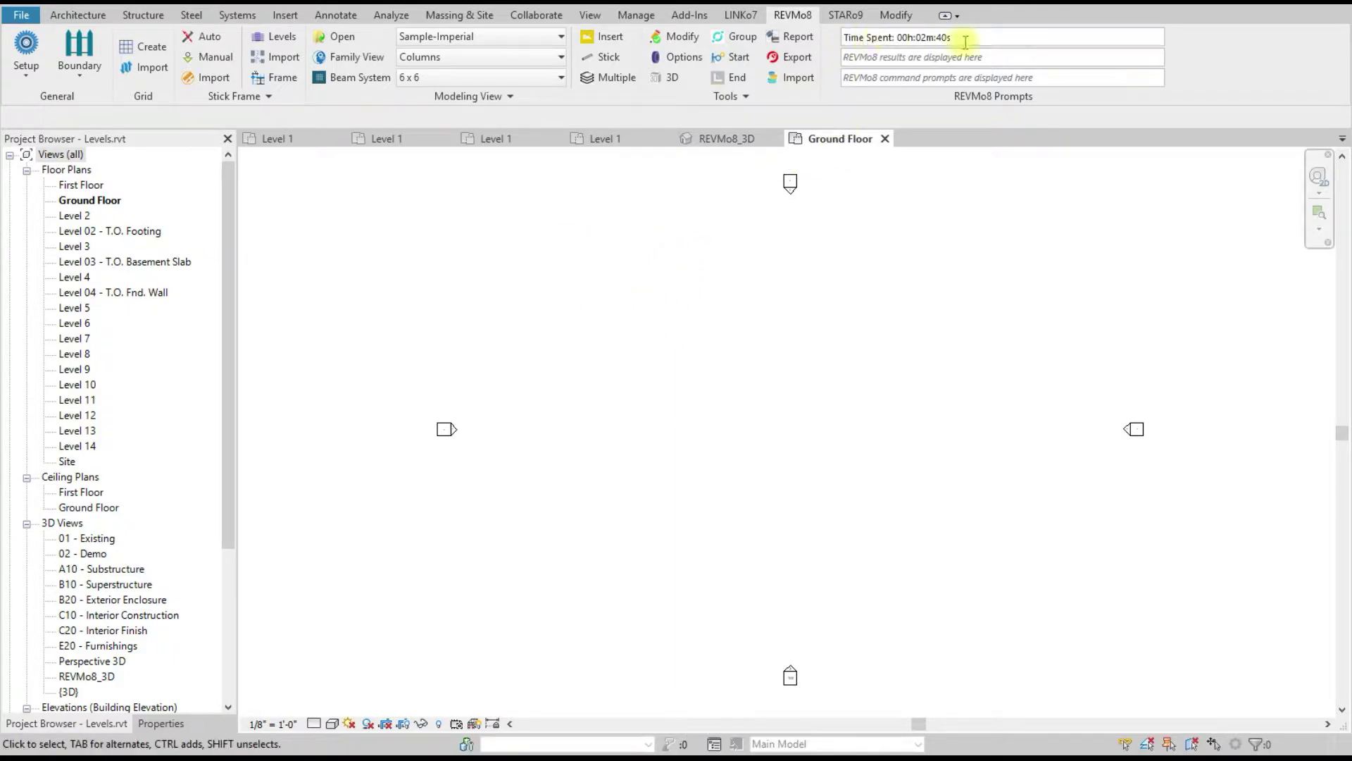
left_click_drag(968, 37, 847, 37)
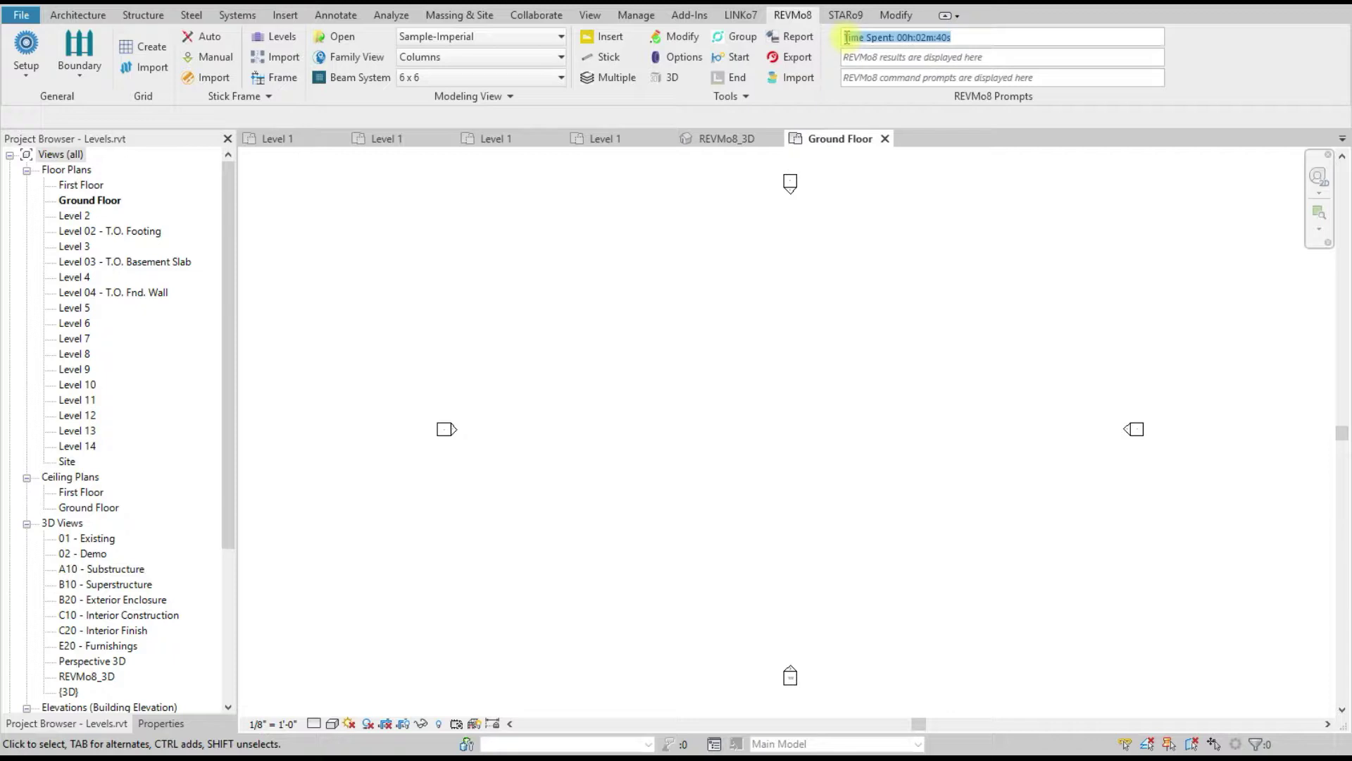
left_click(899, 262)
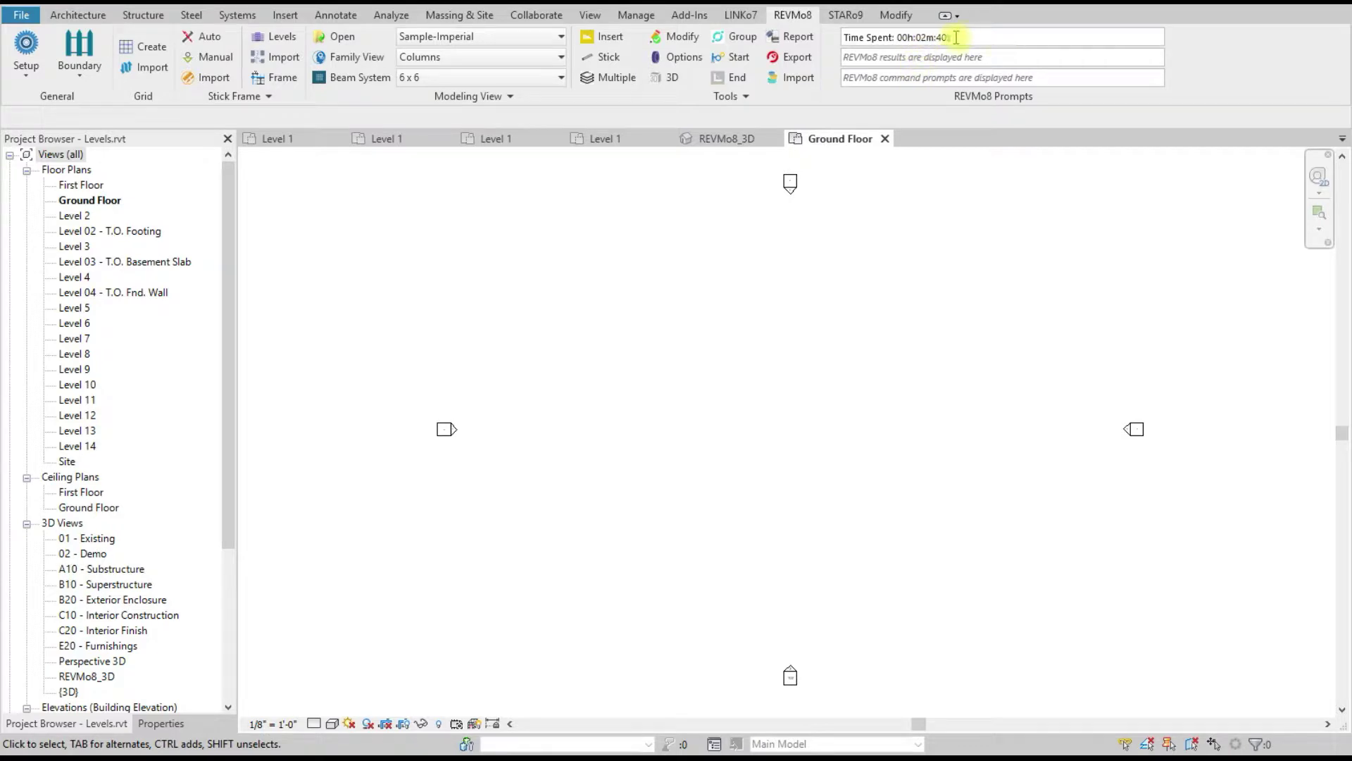
left_click(688, 387)
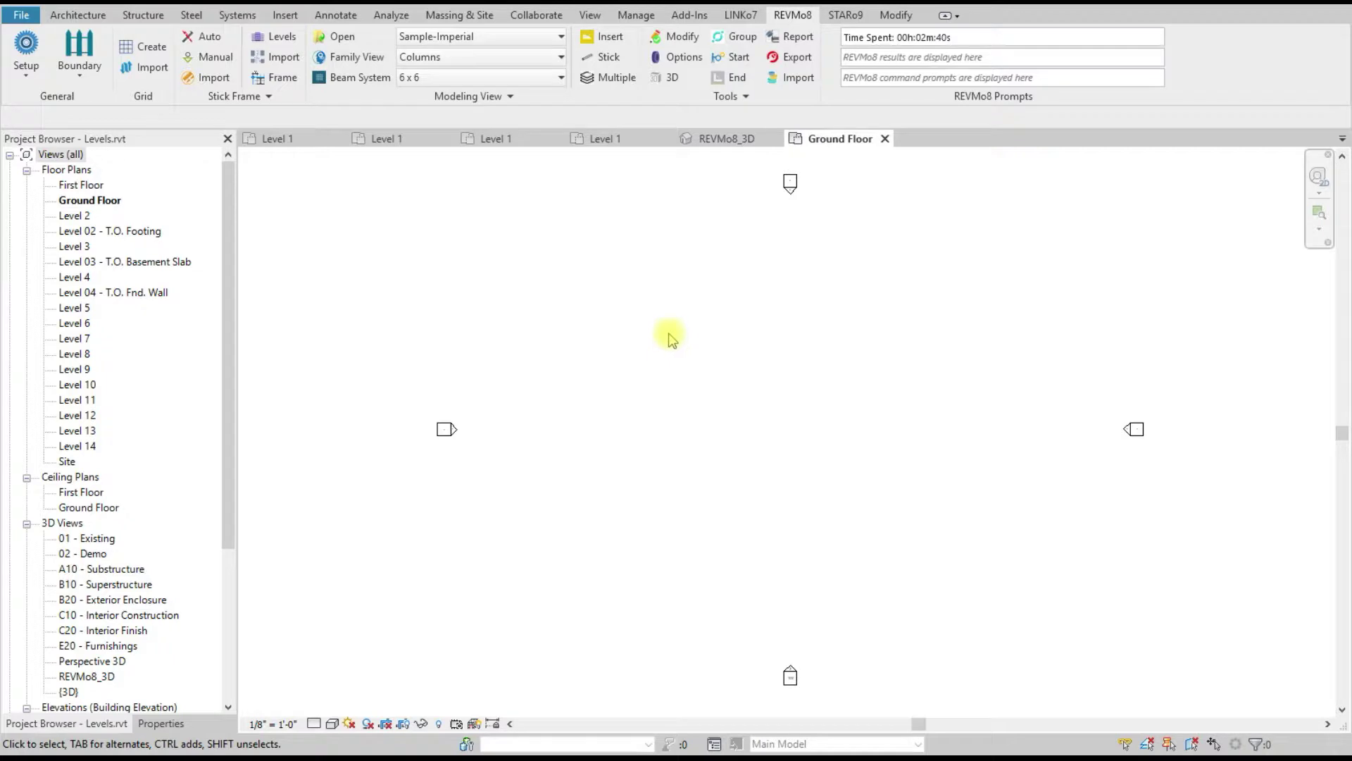
Step: Open StickFrames.rvt from the Shared folder and launch its REVMo8 Level Manager
left_click(19, 47)
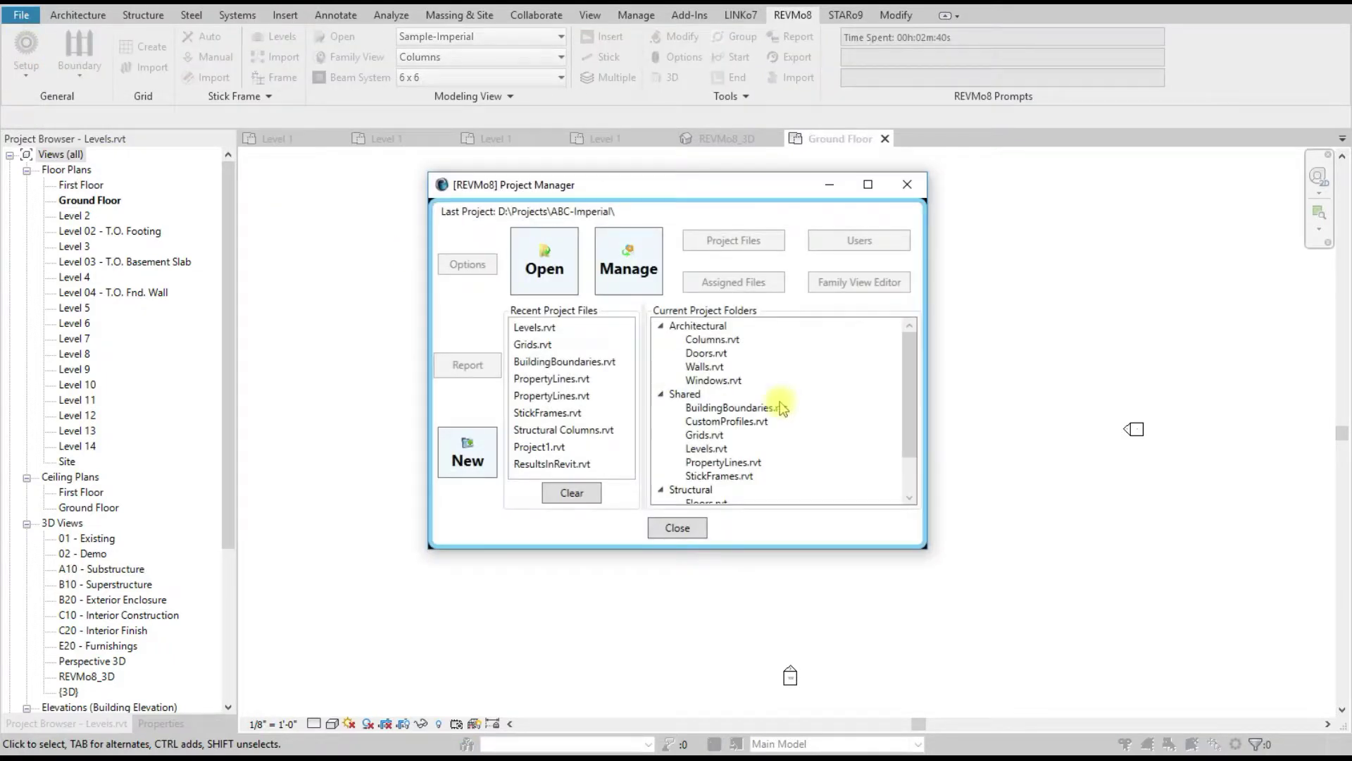
left_click(732, 476)
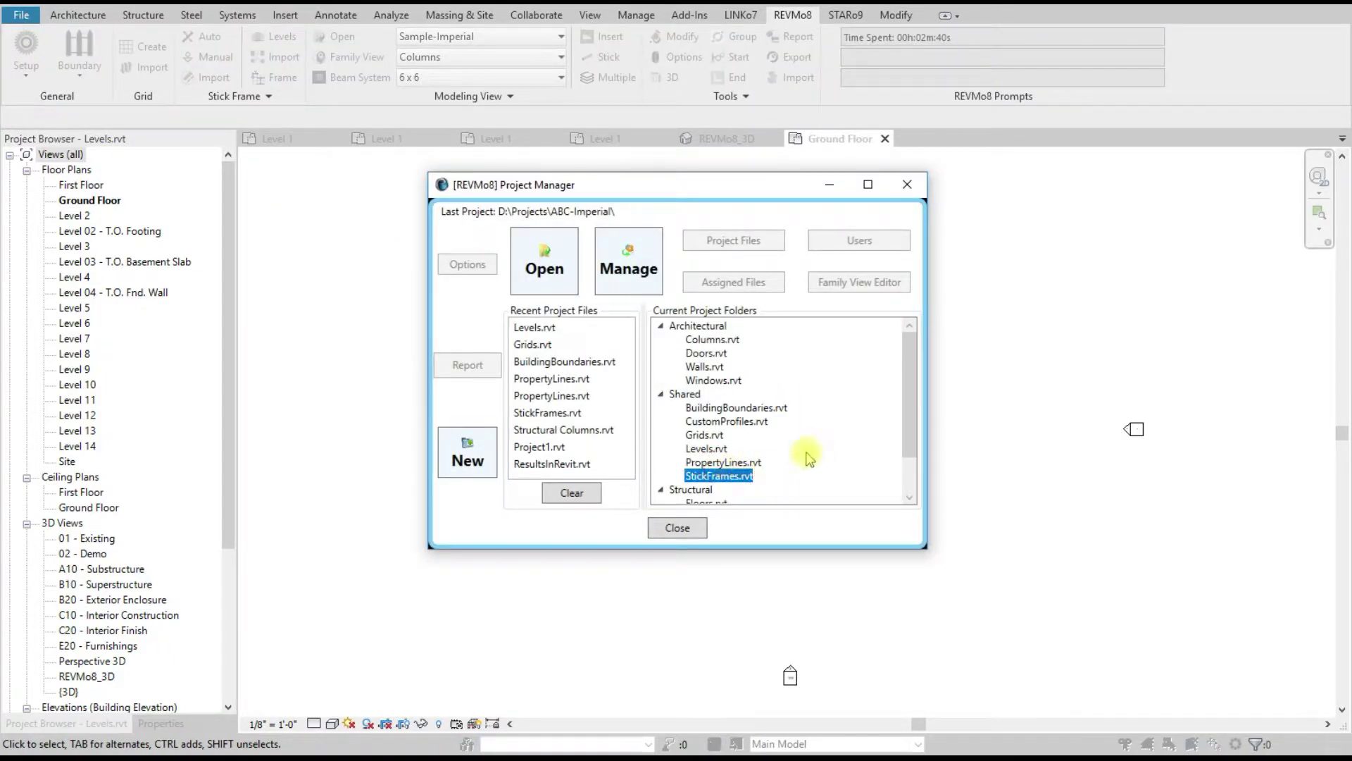
scroll(803, 453, "down", 1)
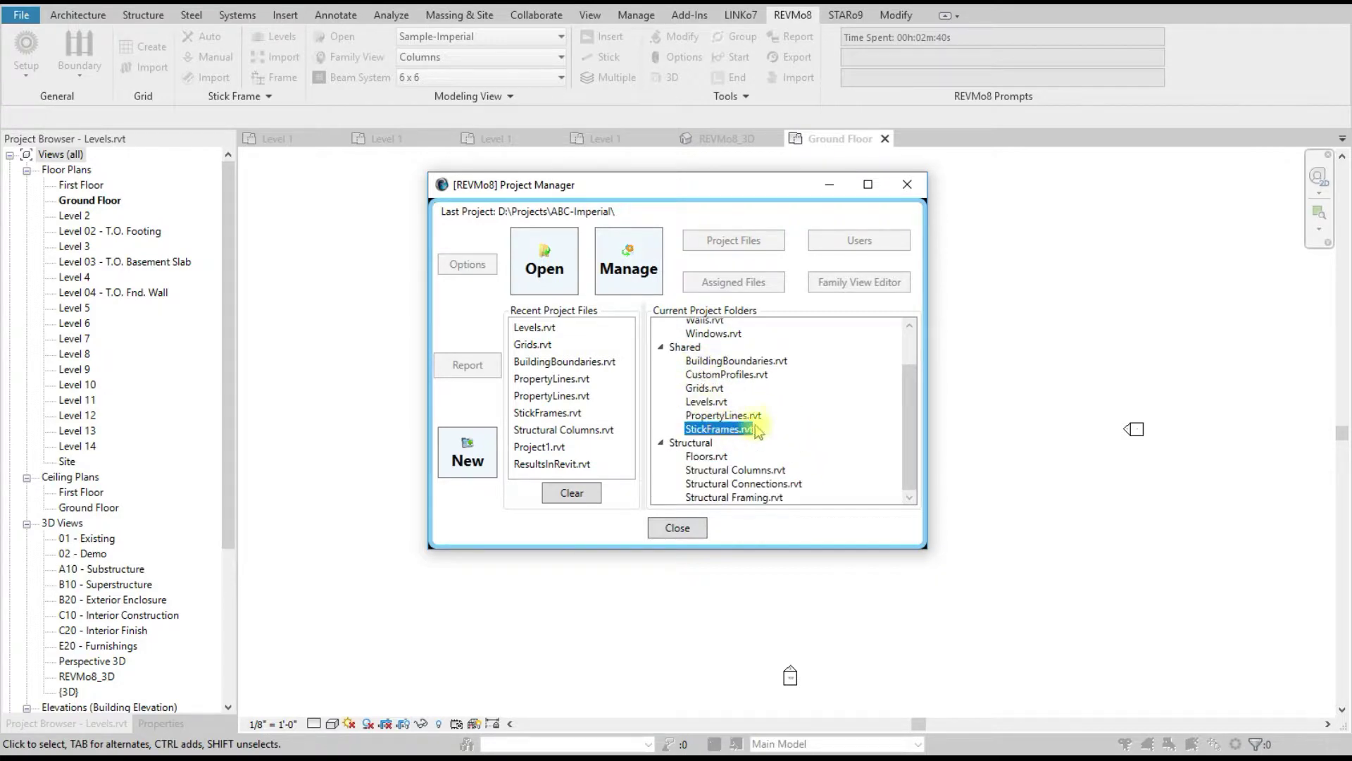
double_click(733, 429)
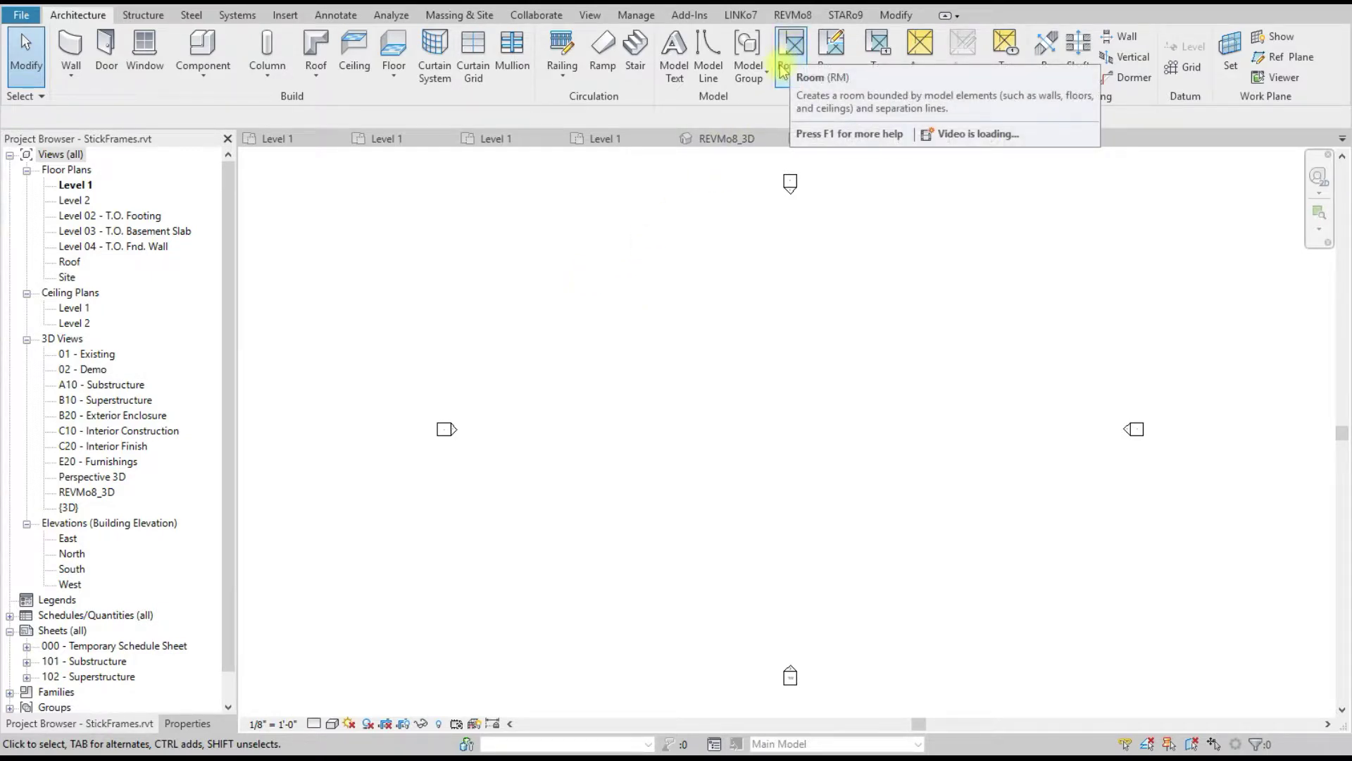
left_click(792, 14)
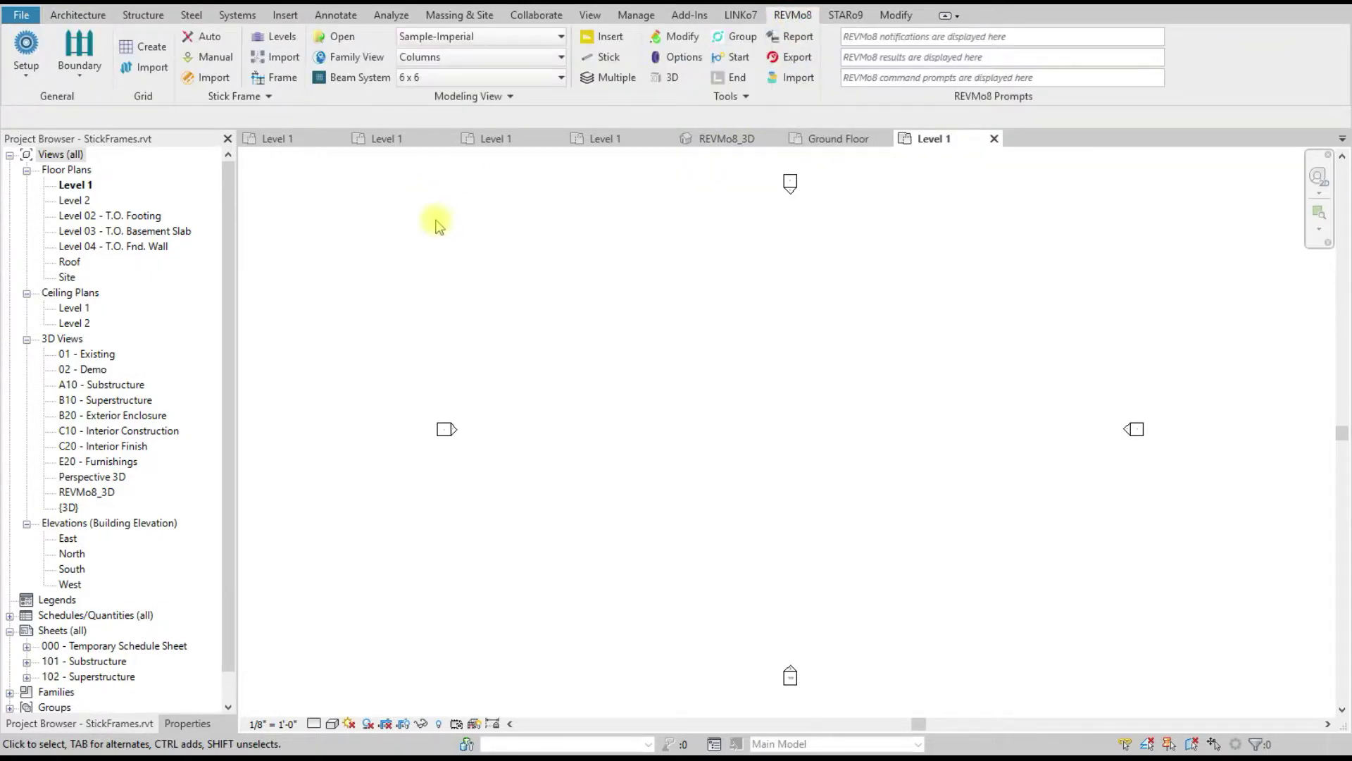
left_click(273, 36)
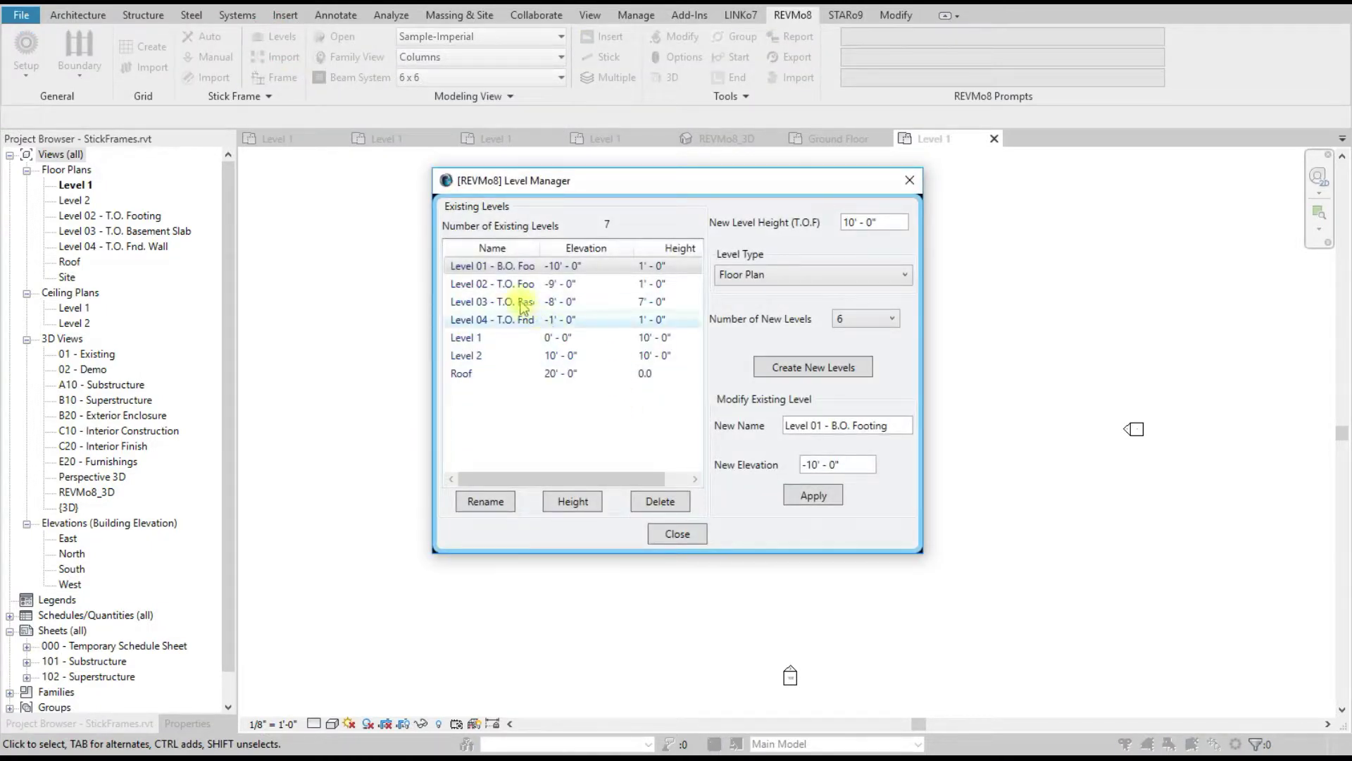
Step: Delete the footing, basement slab, foundation wall, Level 2 and Roof levels, confirming each
left_click(669, 503)
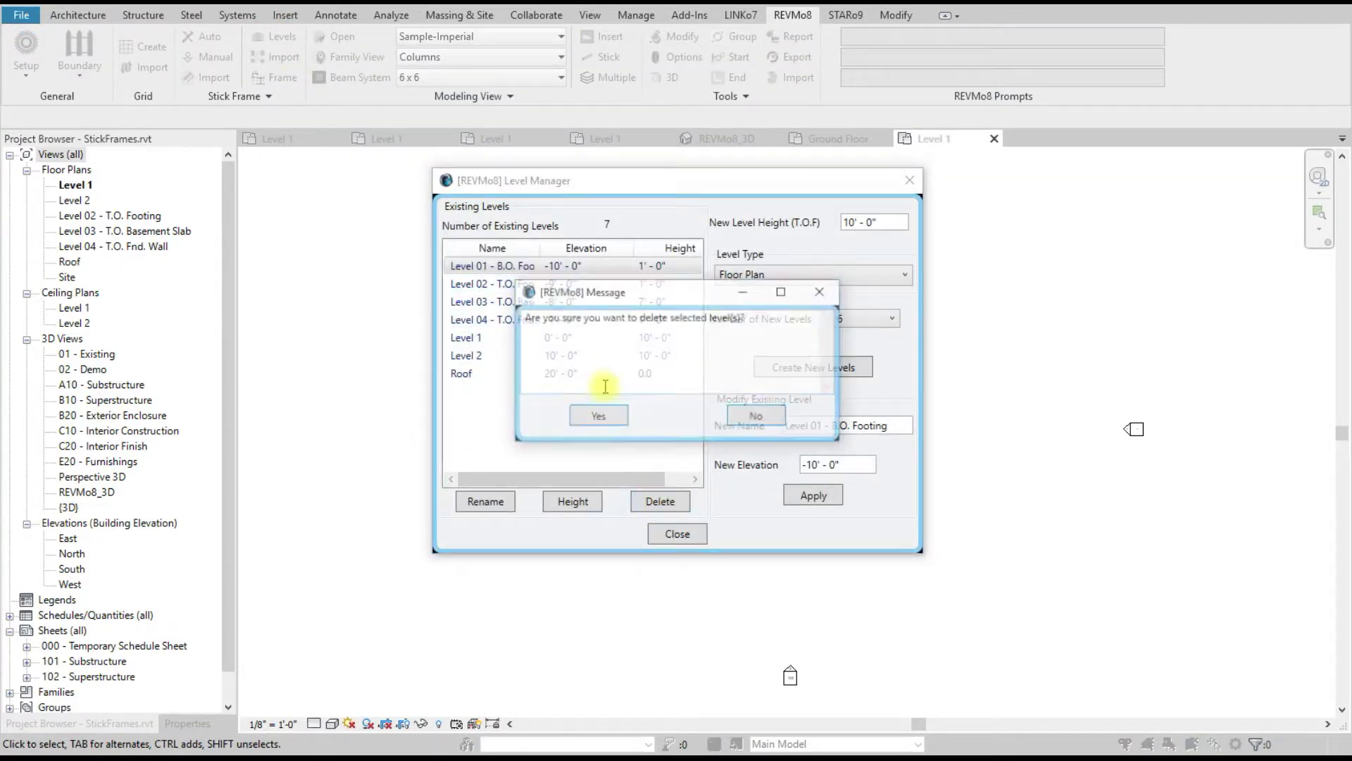
left_click(597, 416)
left_click(658, 507)
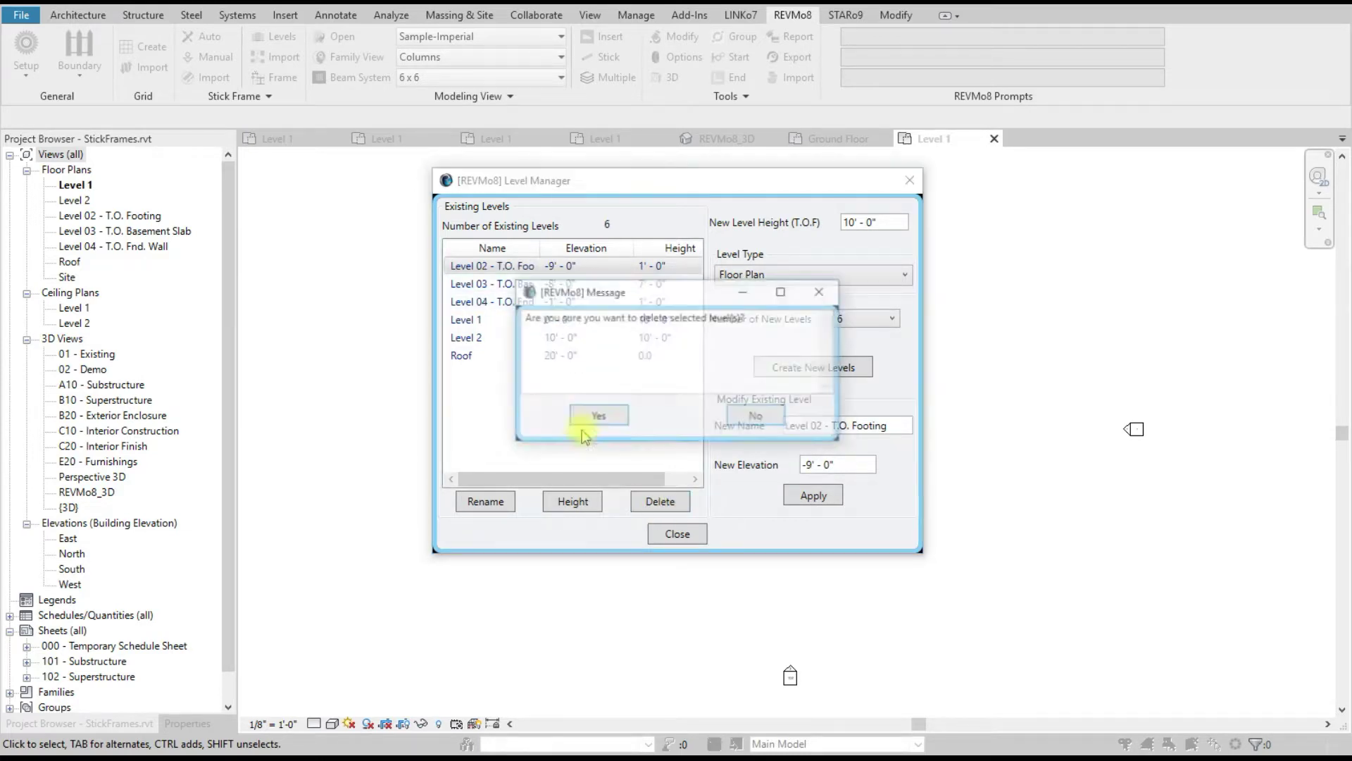
left_click(599, 415)
left_click(668, 505)
left_click(598, 417)
left_click(658, 500)
left_click(584, 417)
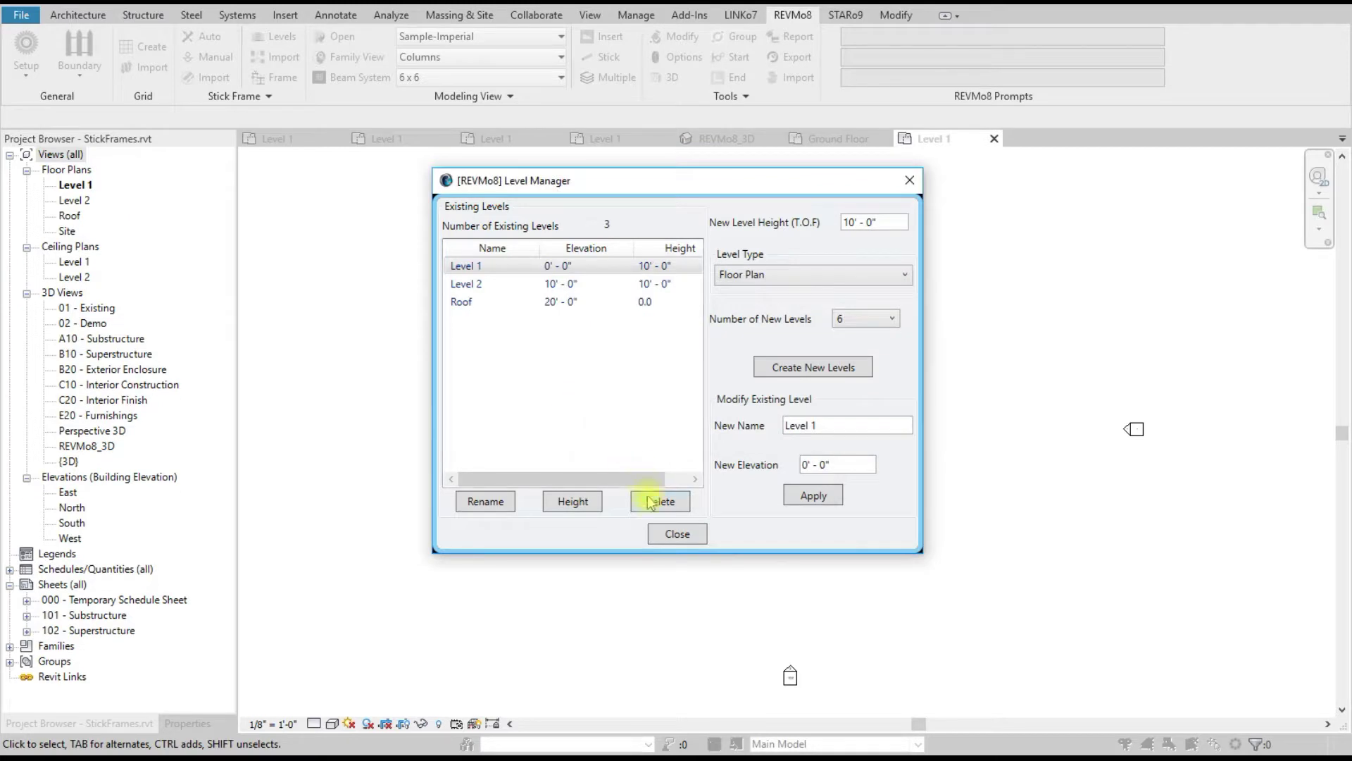
left_click(592, 283)
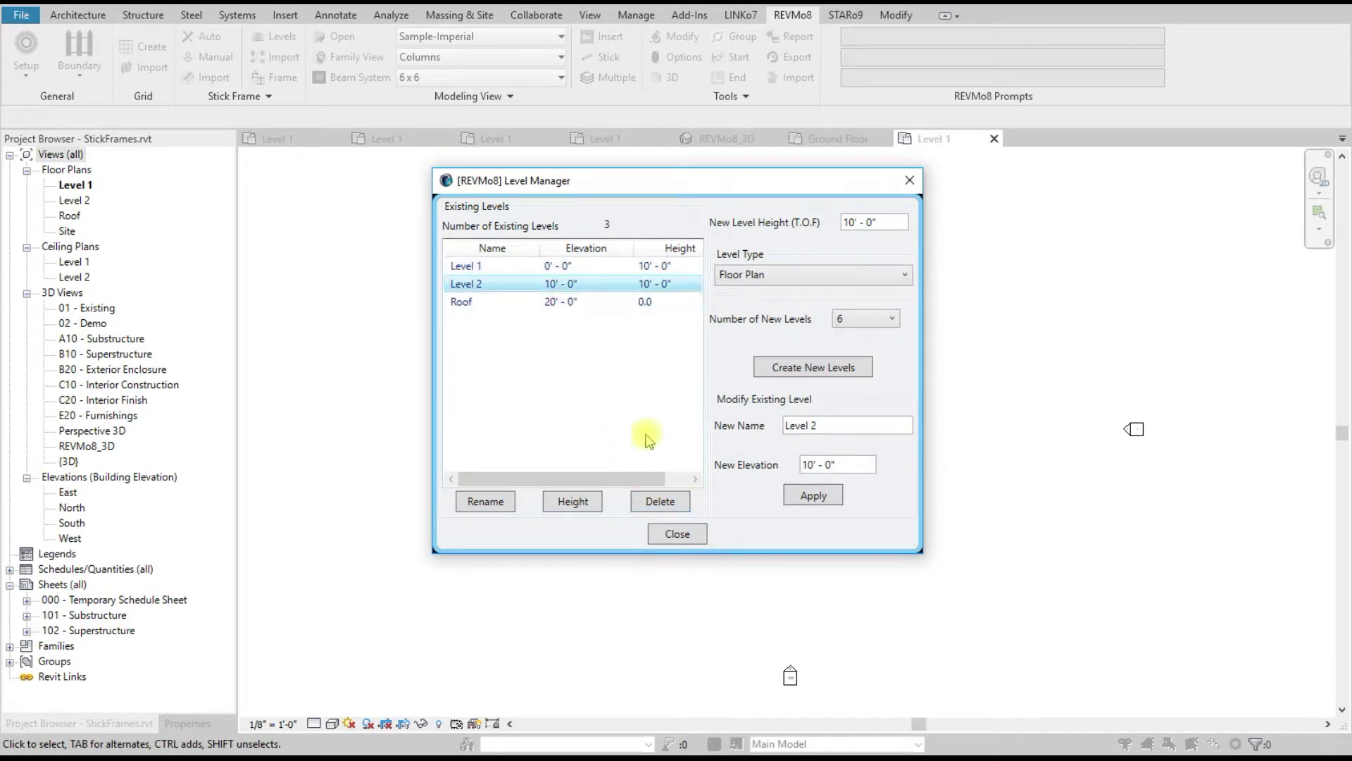
left_click(644, 500)
left_click(572, 417)
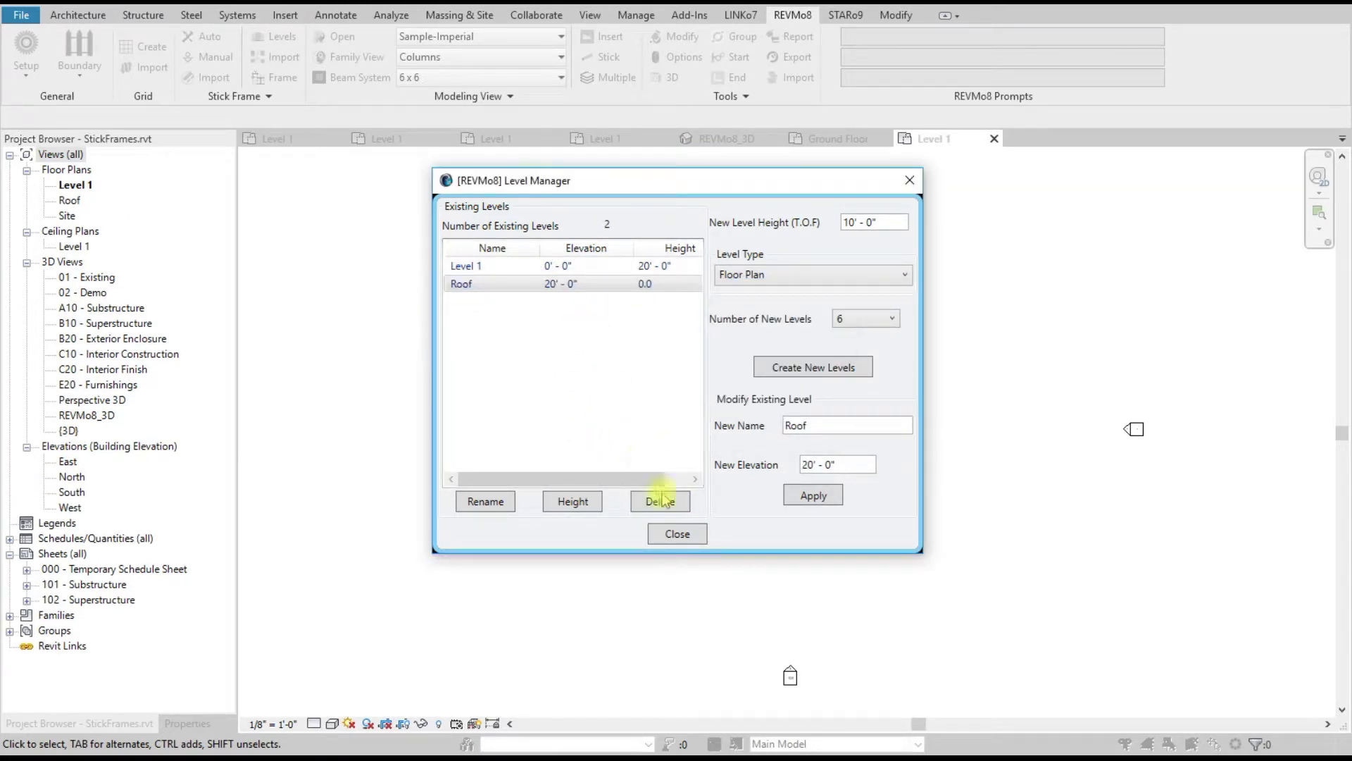
left_click(641, 501)
left_click(600, 416)
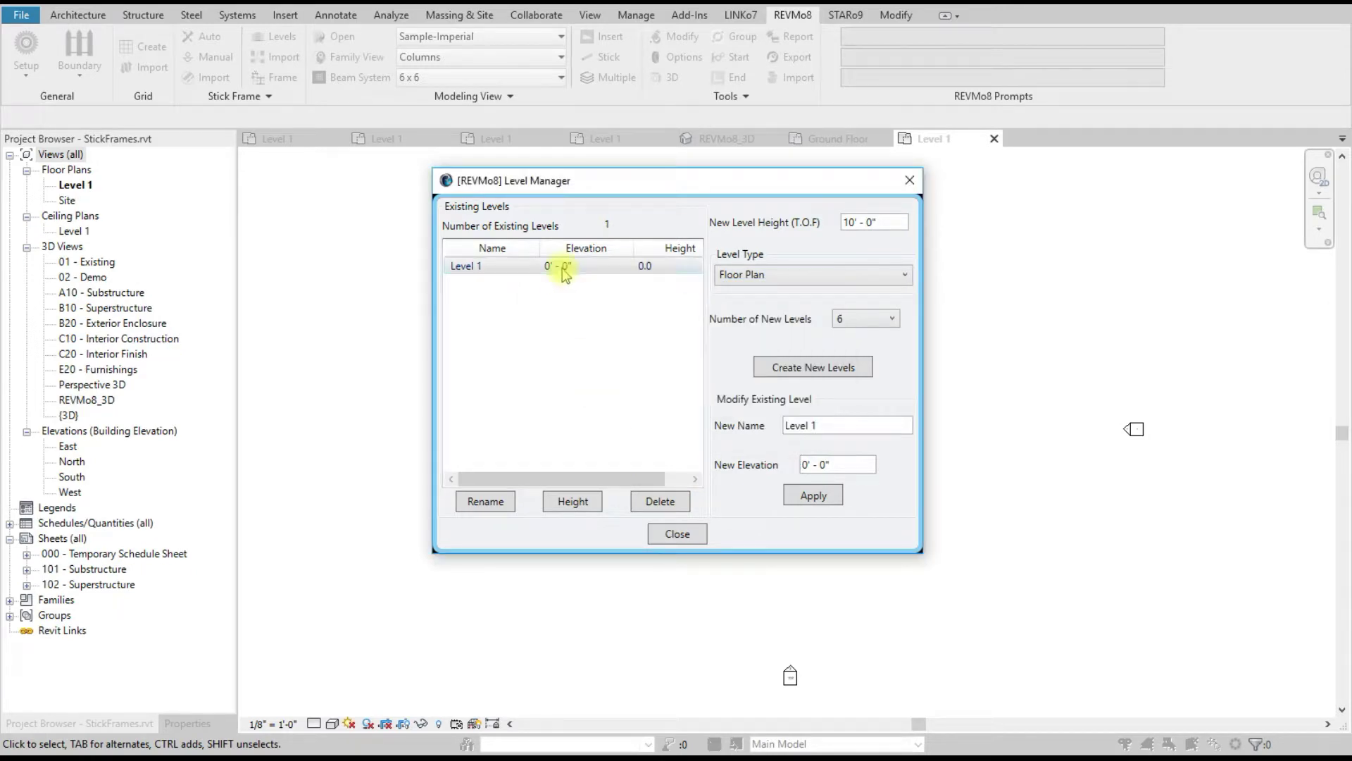
Step: Rename Level 1 to 'GroundFloor', apply, and close the Level Manager
left_click(820, 425)
left_click_drag(847, 425, 712, 430)
type("Ground")
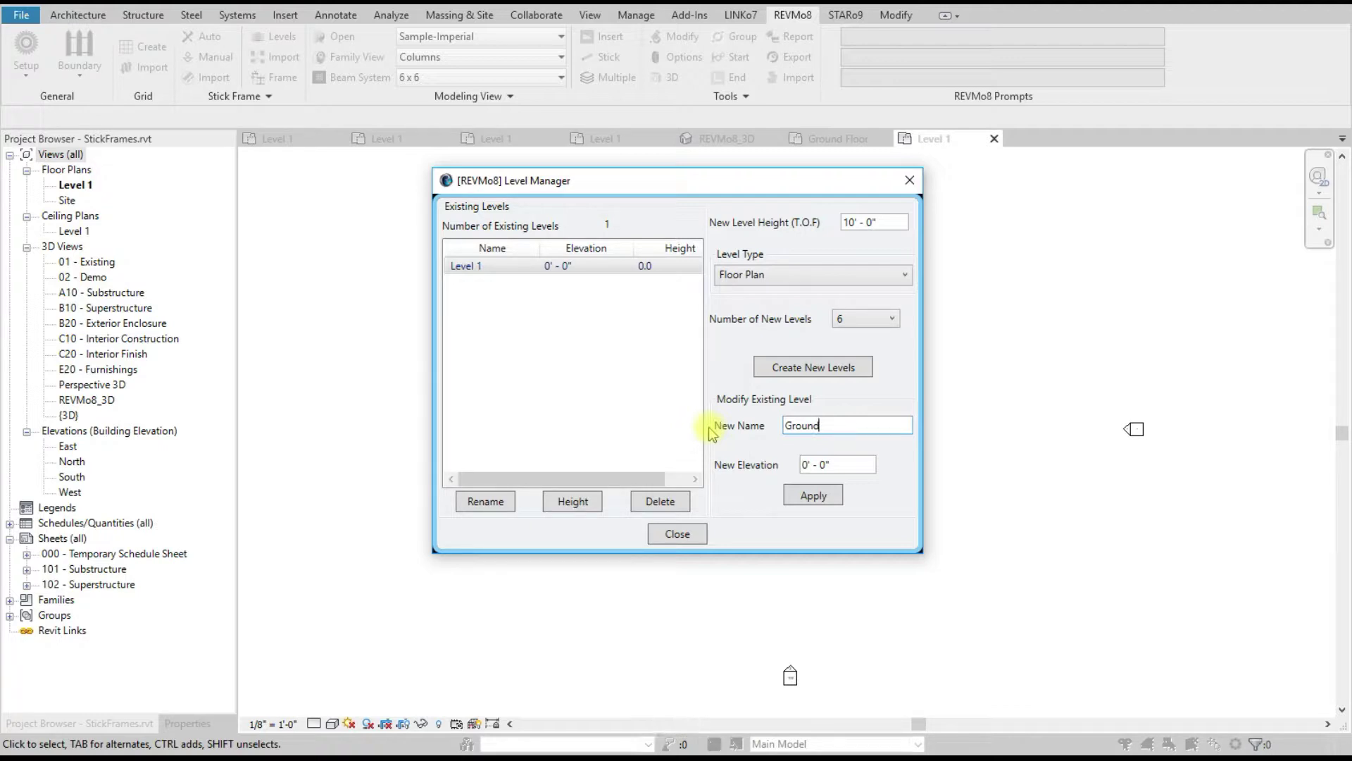
type("Fl")
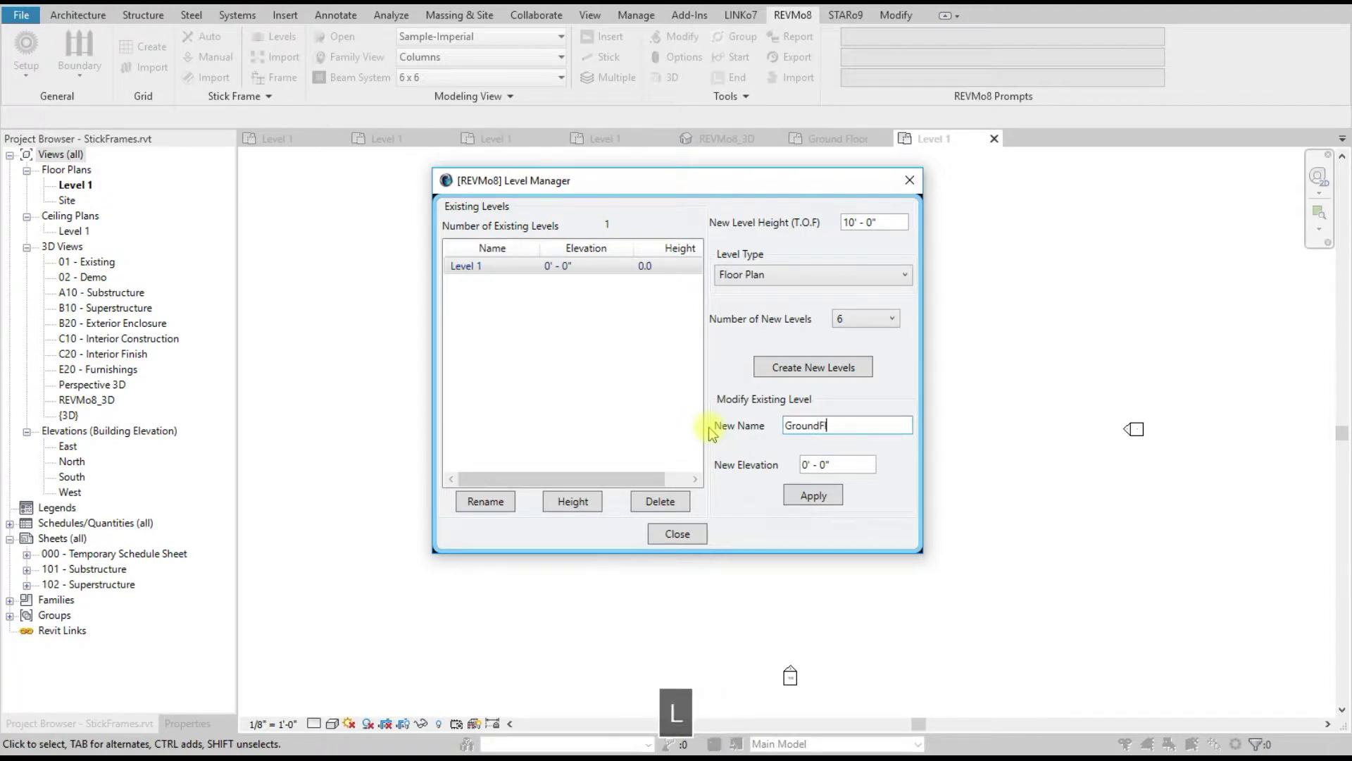
type("oor")
left_click(814, 495)
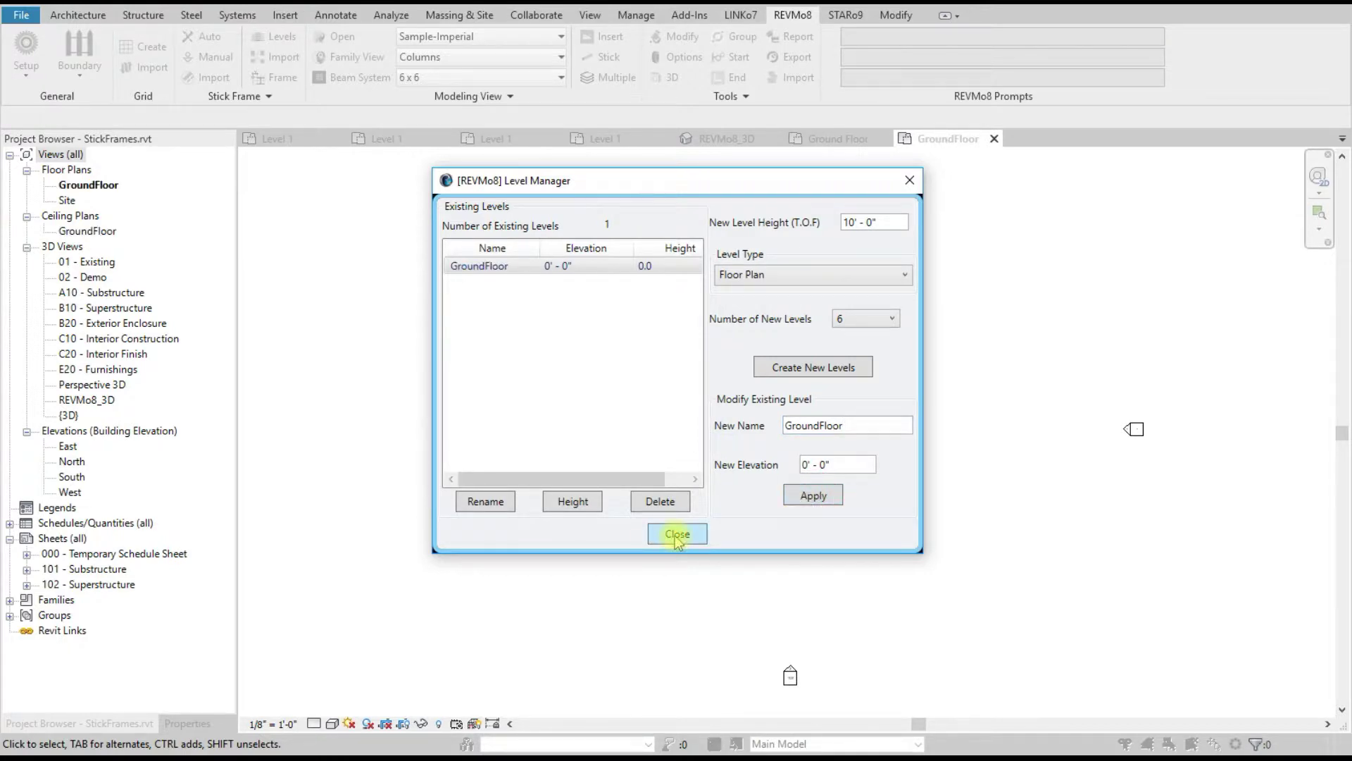
left_click(676, 536)
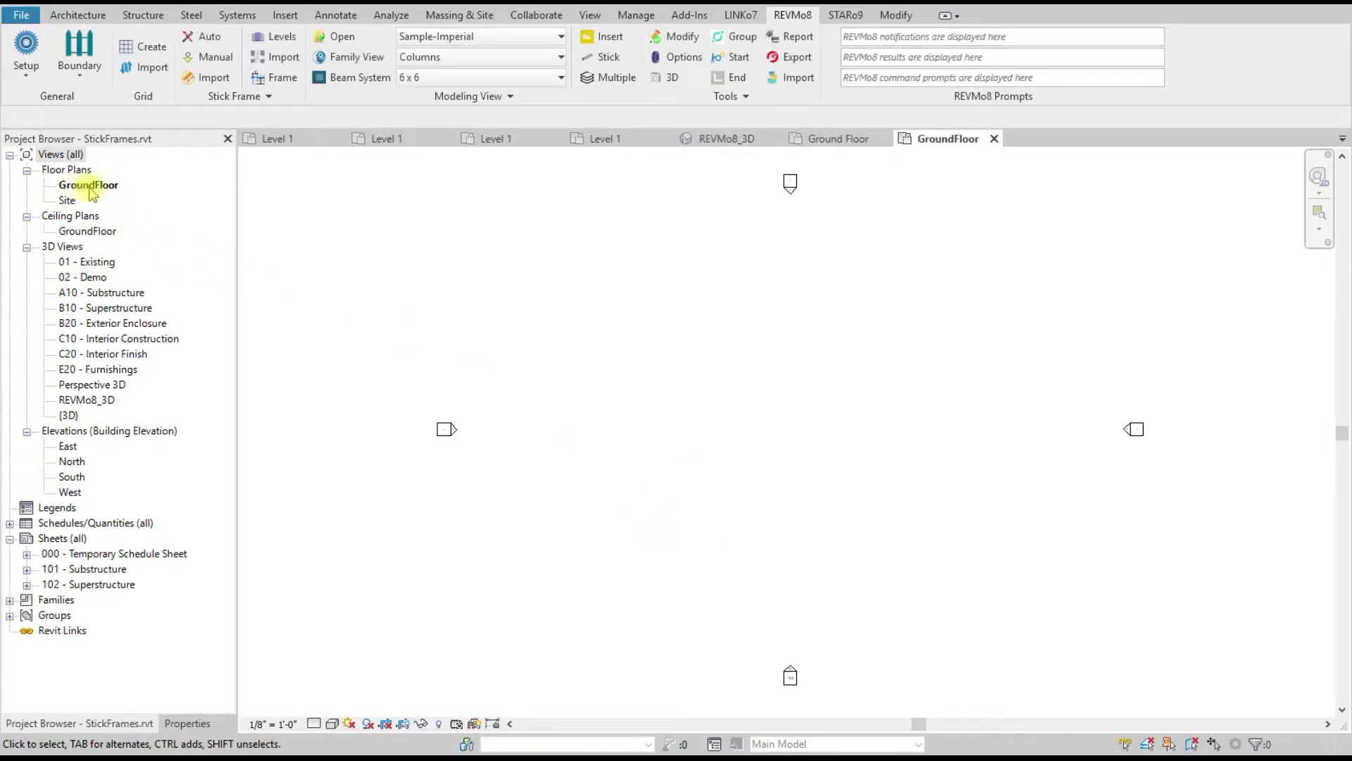
Step: Load the levels from Grids.rvt into the level import window, then close it
left_click(277, 59)
left_click(768, 255)
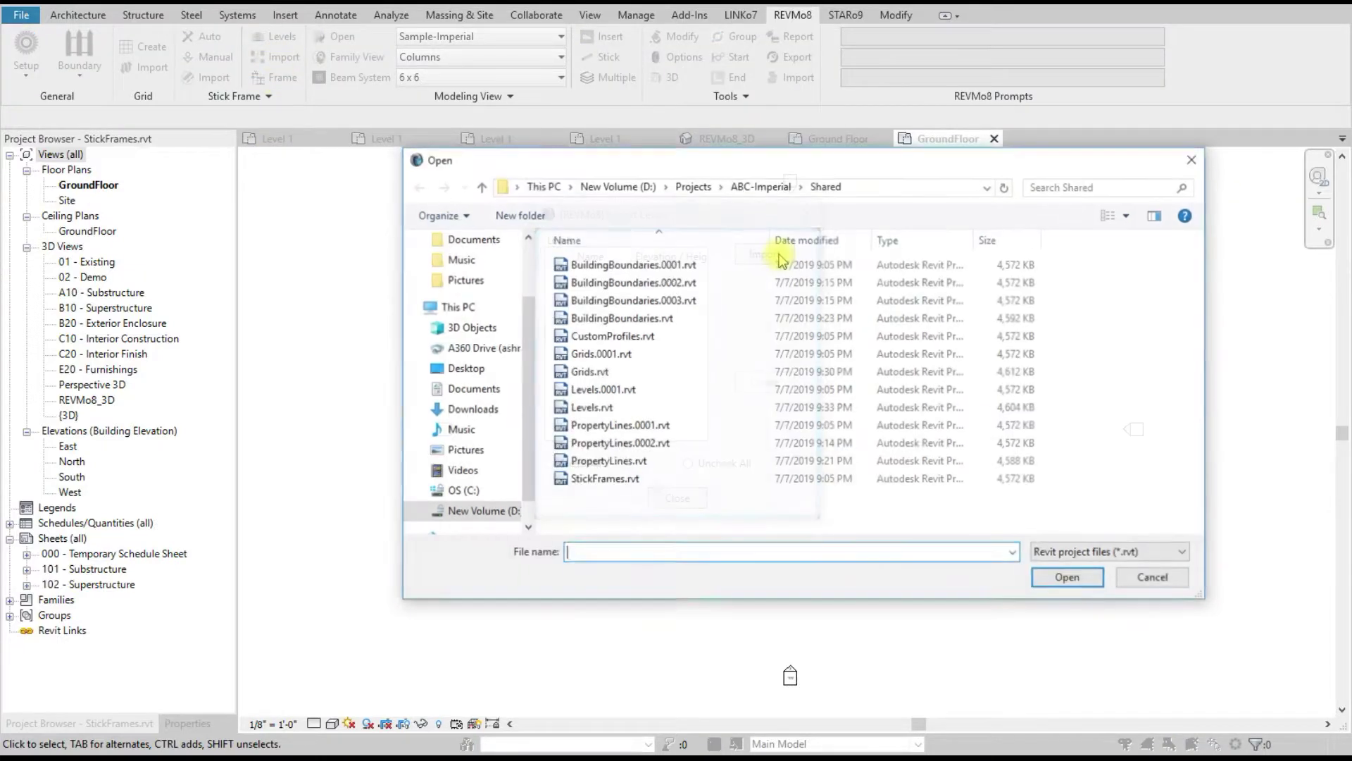
double_click(595, 369)
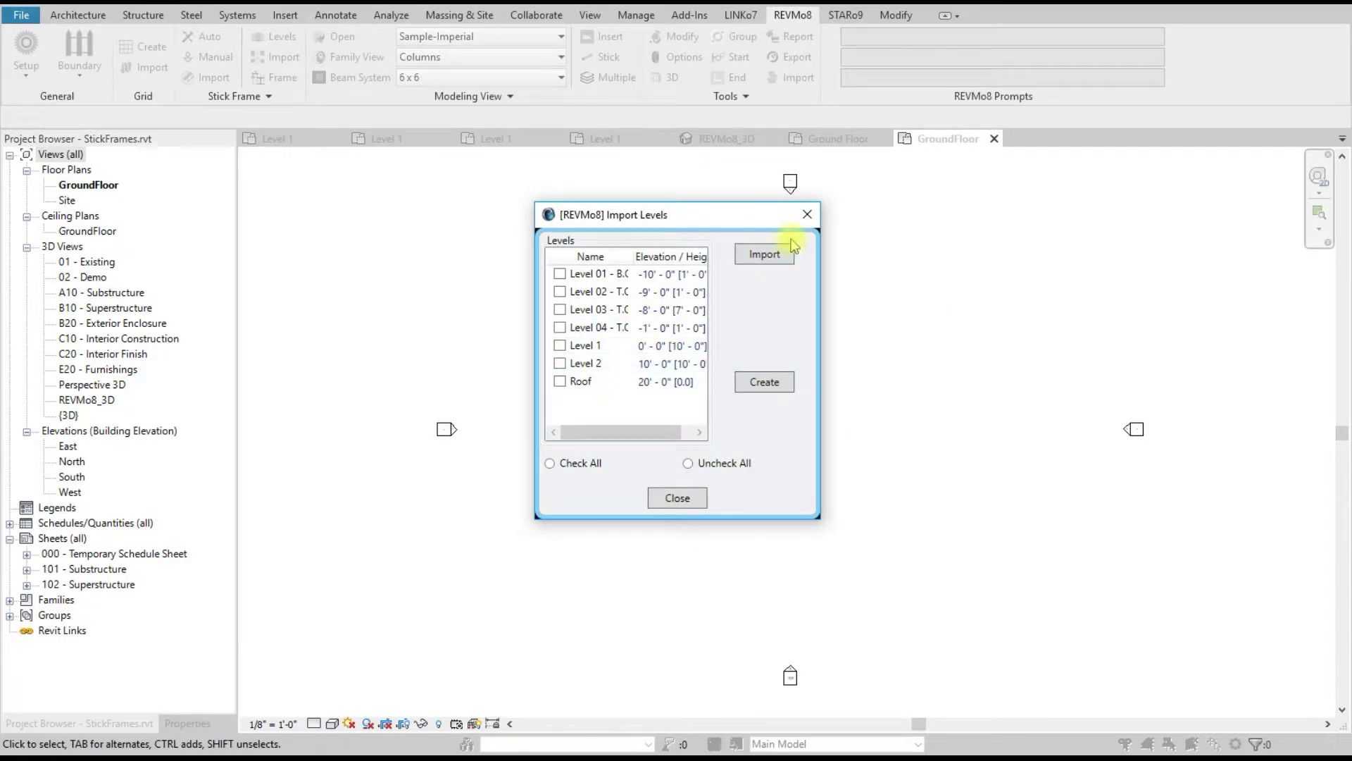
left_click(807, 214)
Step: Import the levels from Levels.rvt, ticking all except Ground Floor, and create them
left_click(270, 62)
left_click(750, 253)
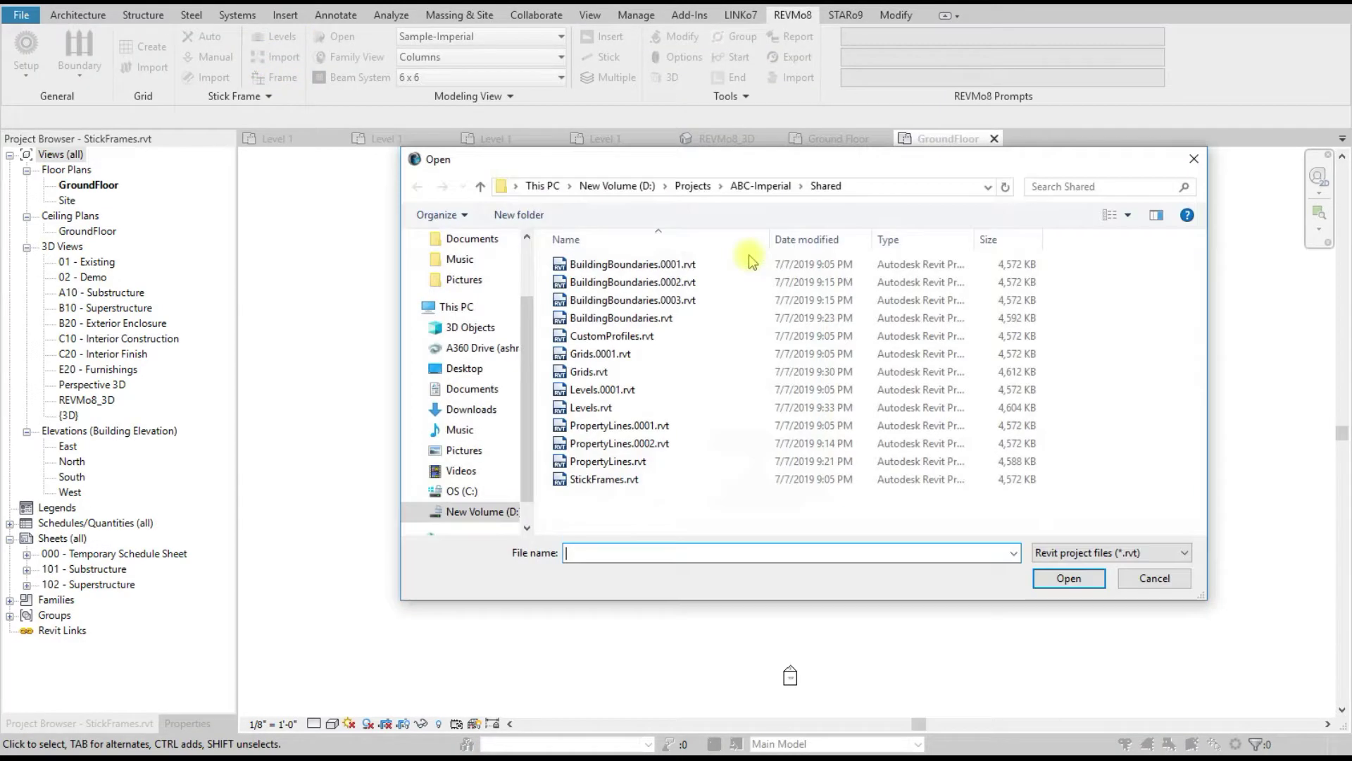
double_click(623, 409)
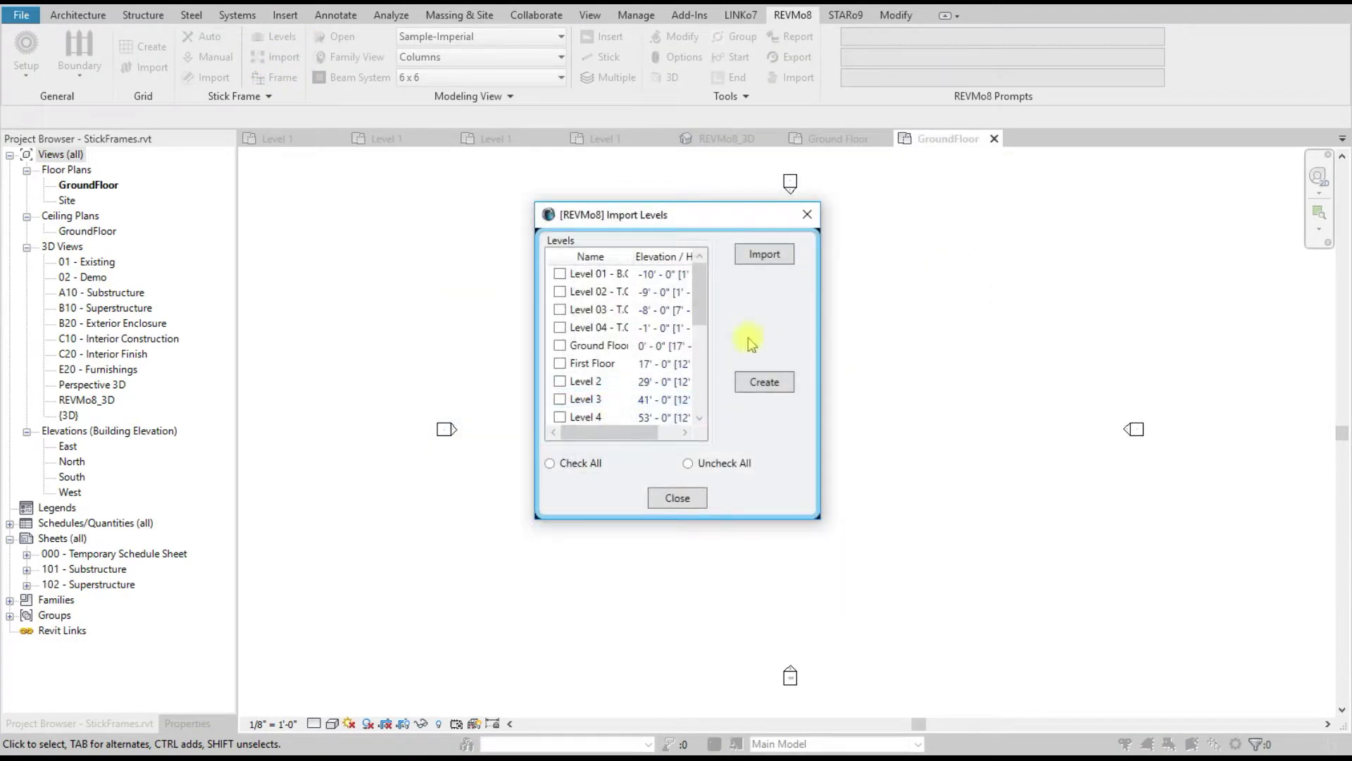
left_click(550, 462)
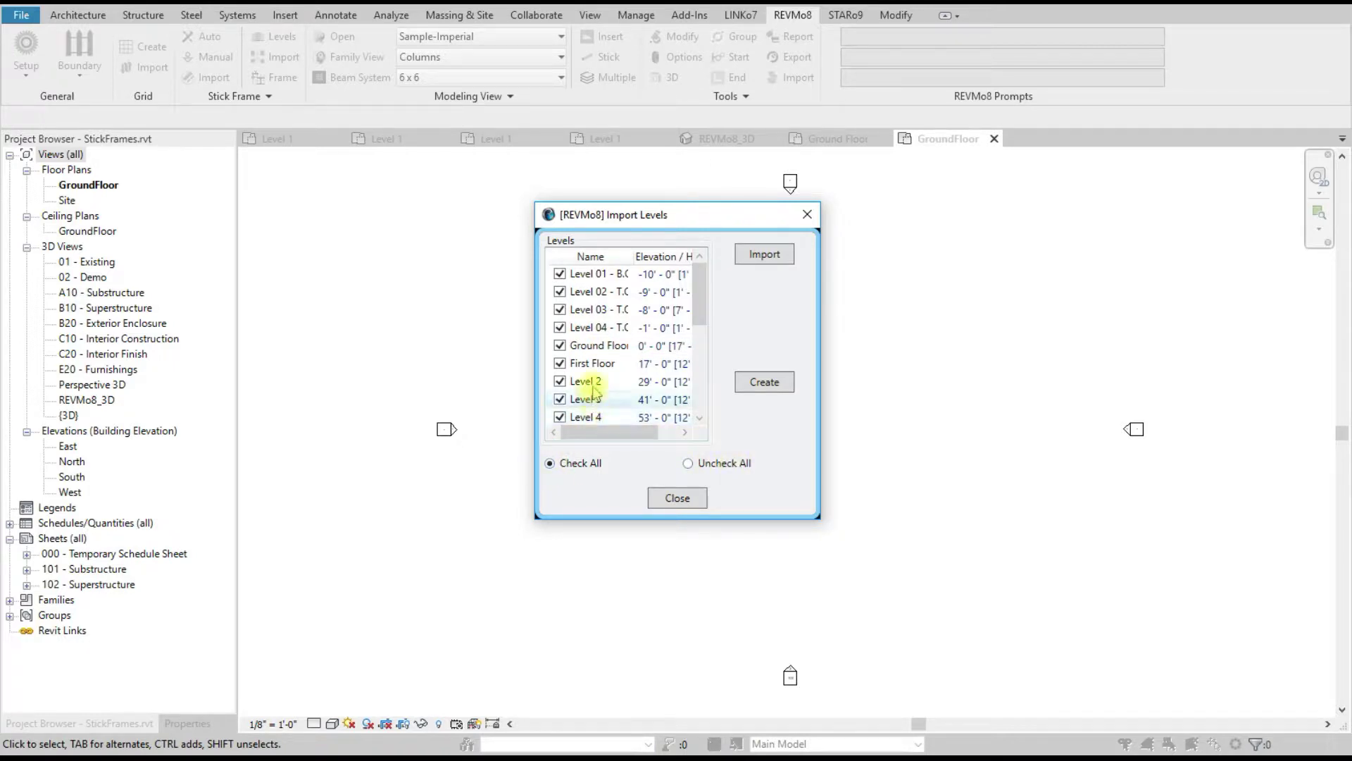
left_click(560, 346)
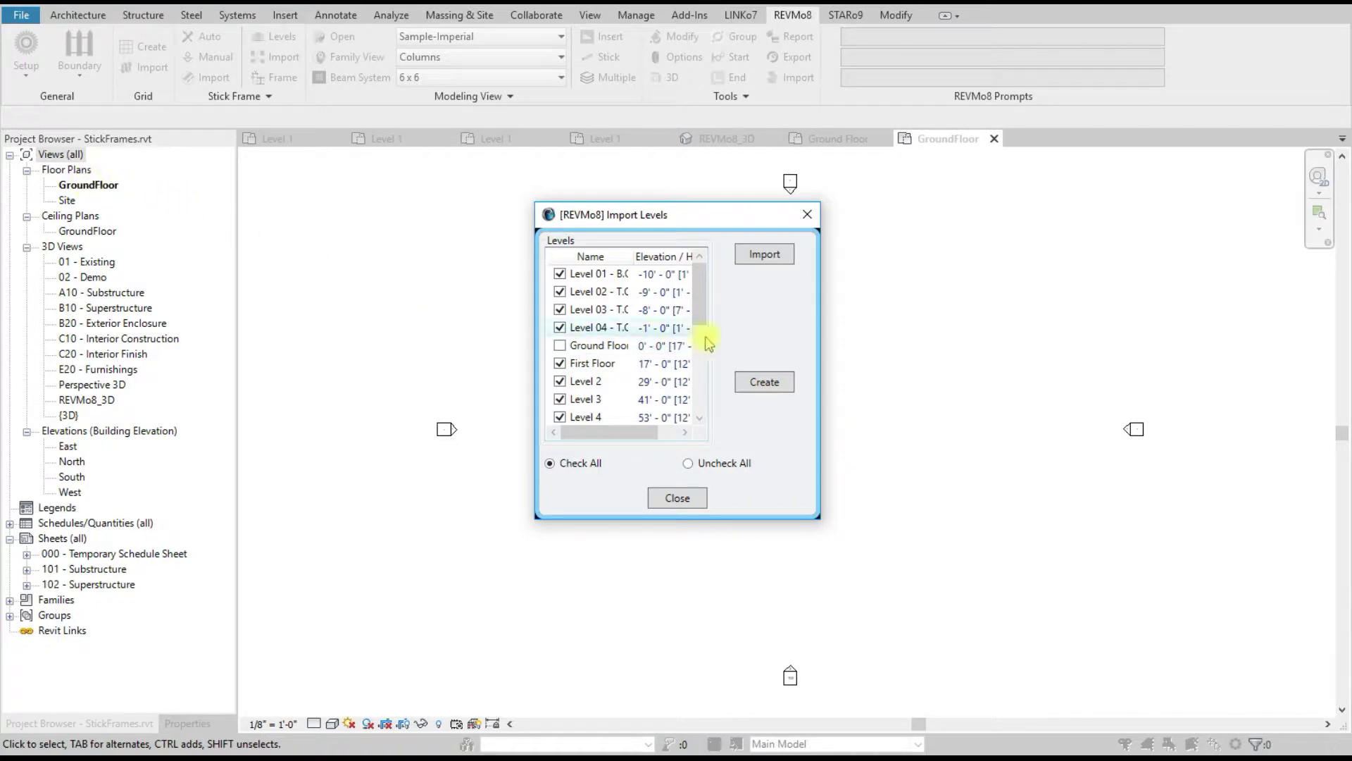
left_click(763, 378)
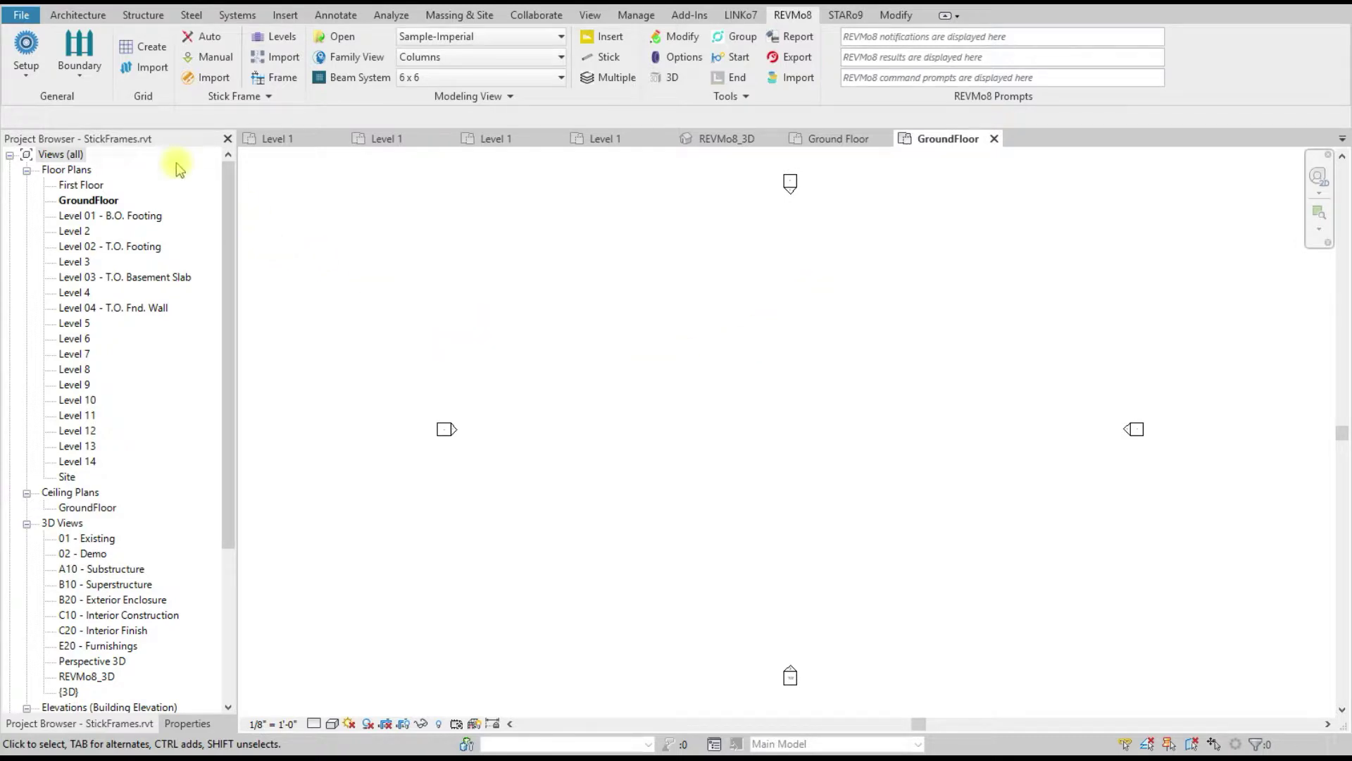
Step: Import and create the property line from PropertyLines.rvt
left_click(84, 85)
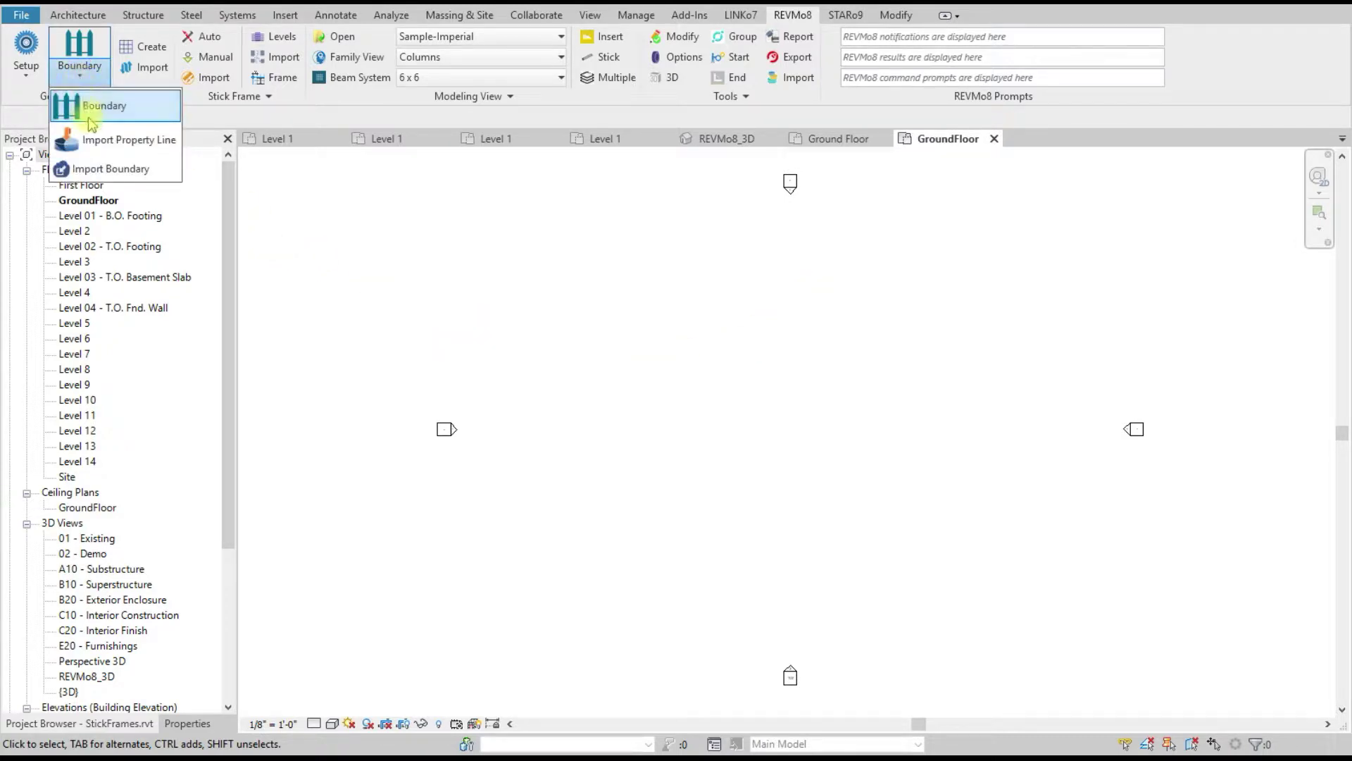
left_click(109, 139)
left_click(769, 301)
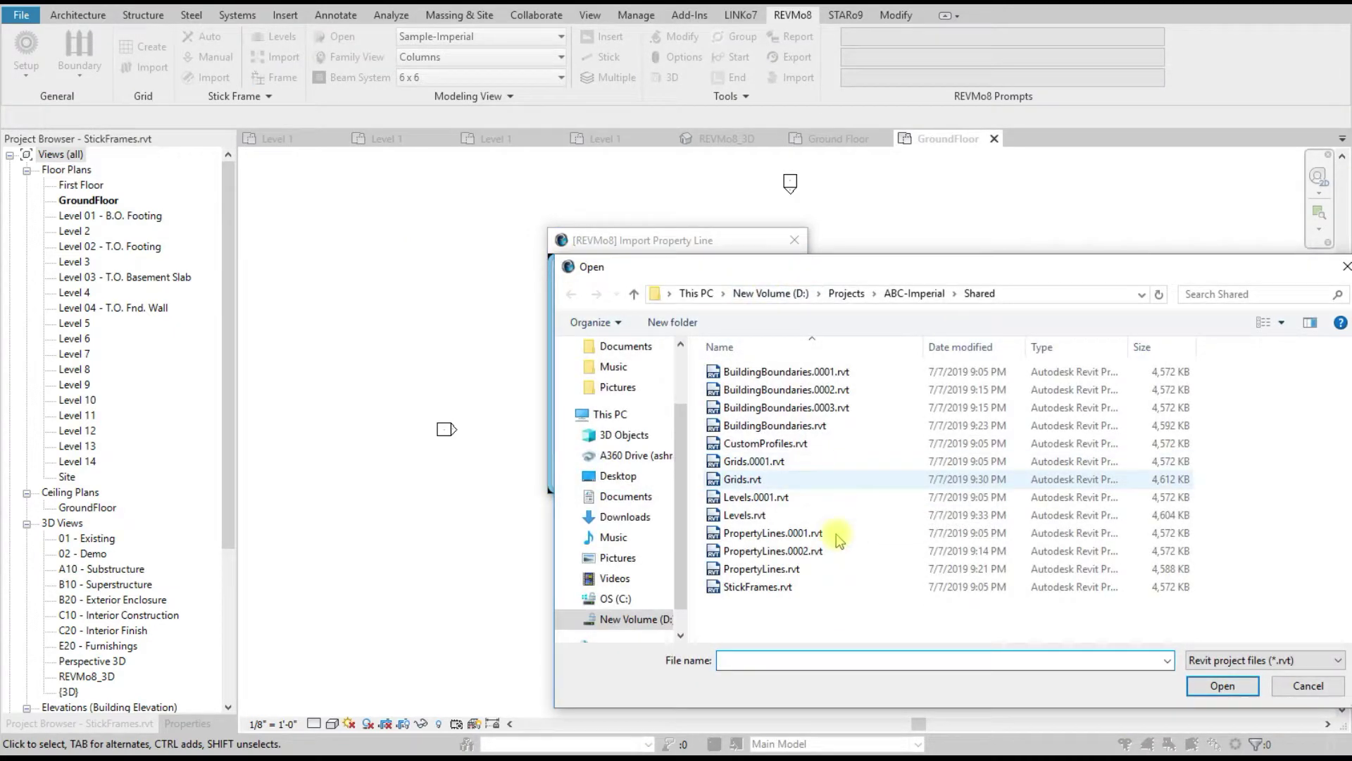
double_click(775, 569)
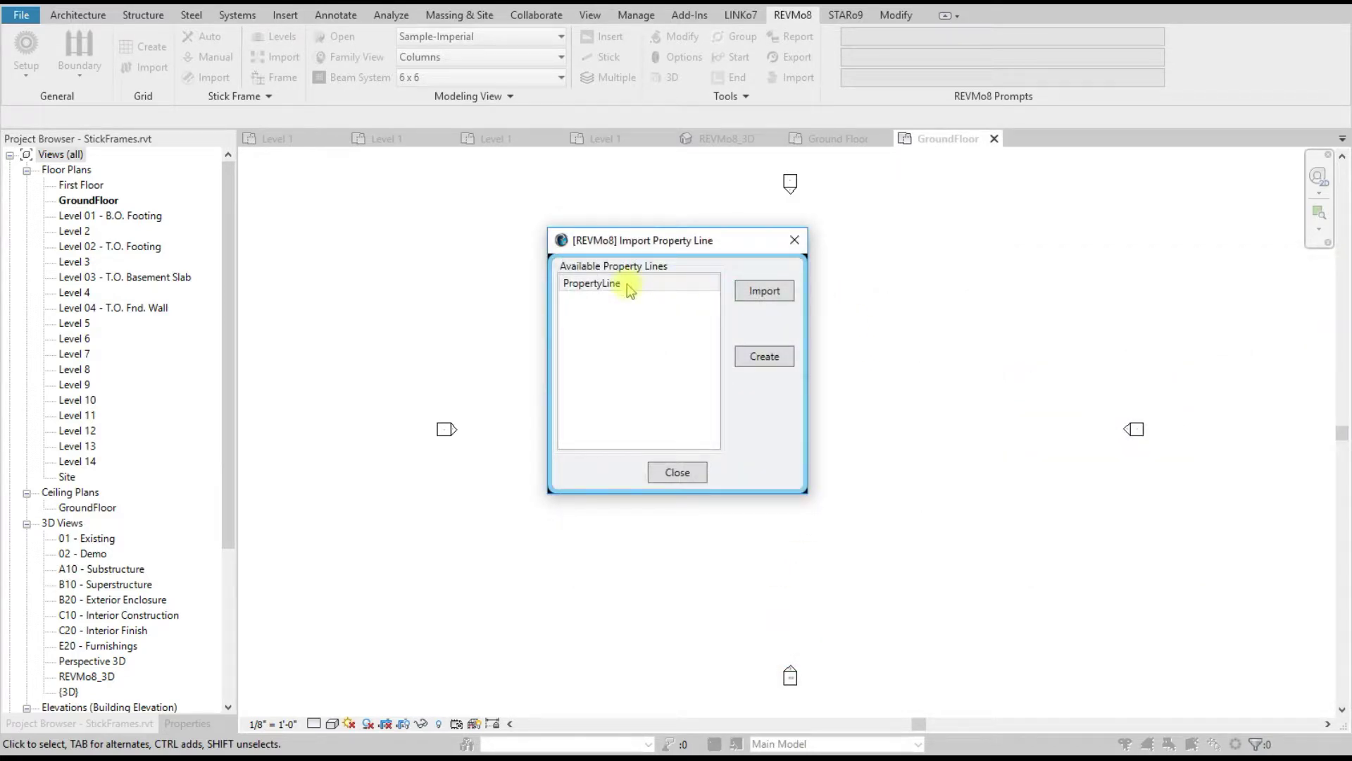
left_click(765, 357)
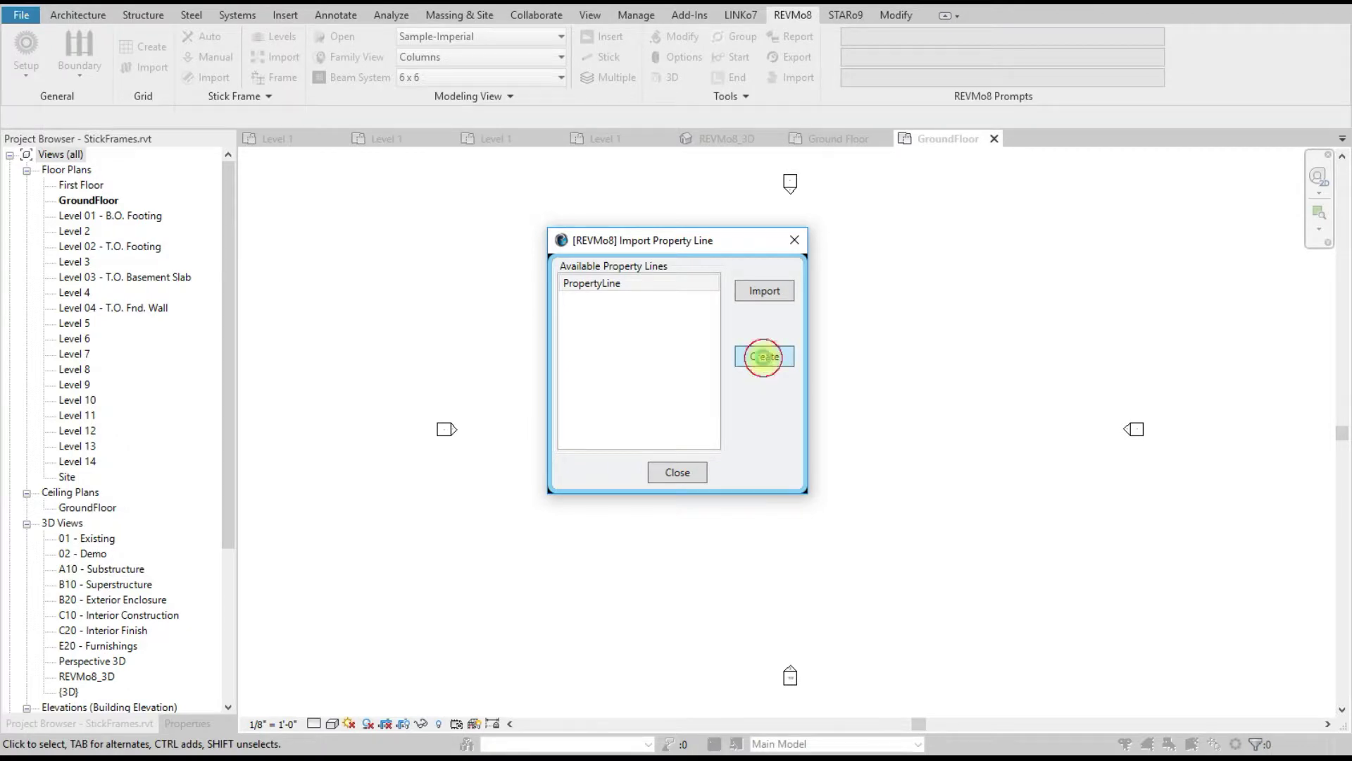
left_click(673, 472)
Step: Import and create the Main Building boundary from BuildingBoundaries.rvt
left_click(103, 79)
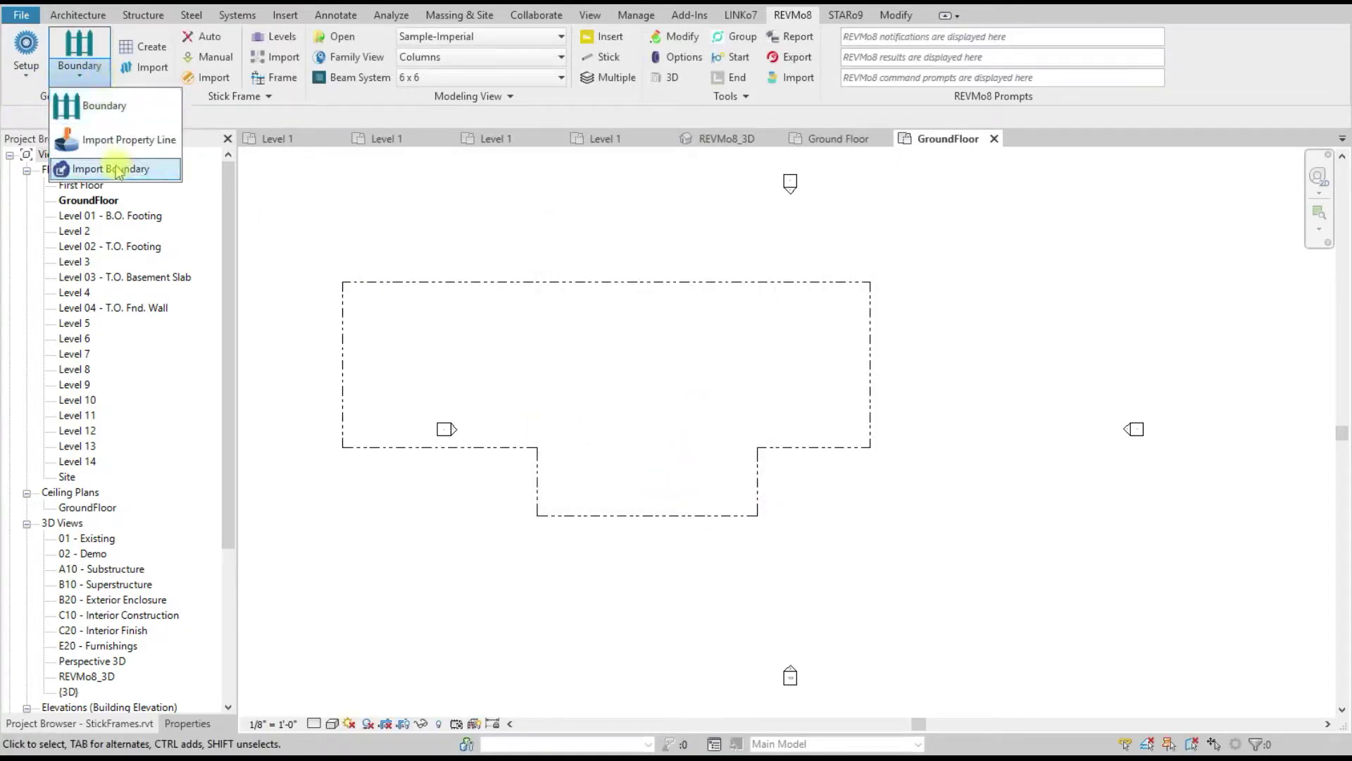
left_click(84, 169)
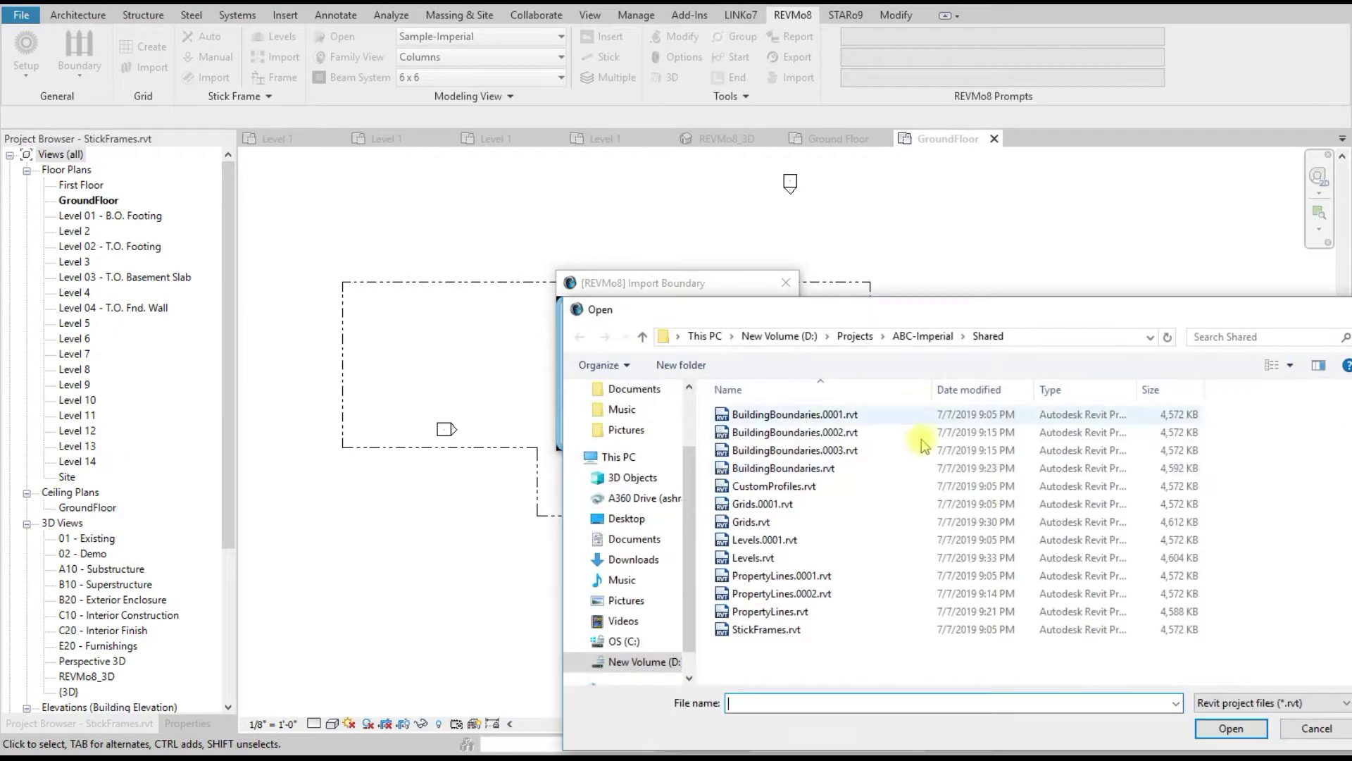
double_click(784, 468)
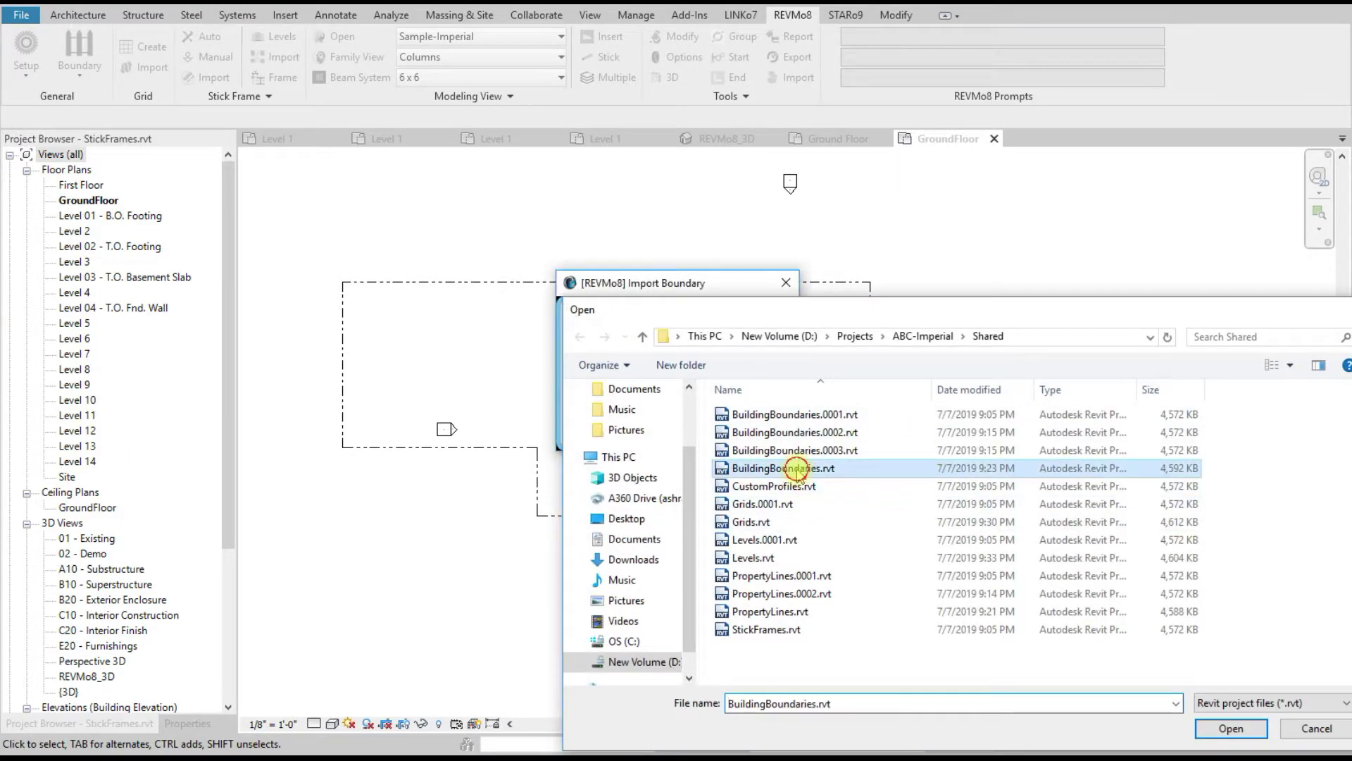
left_click(757, 356)
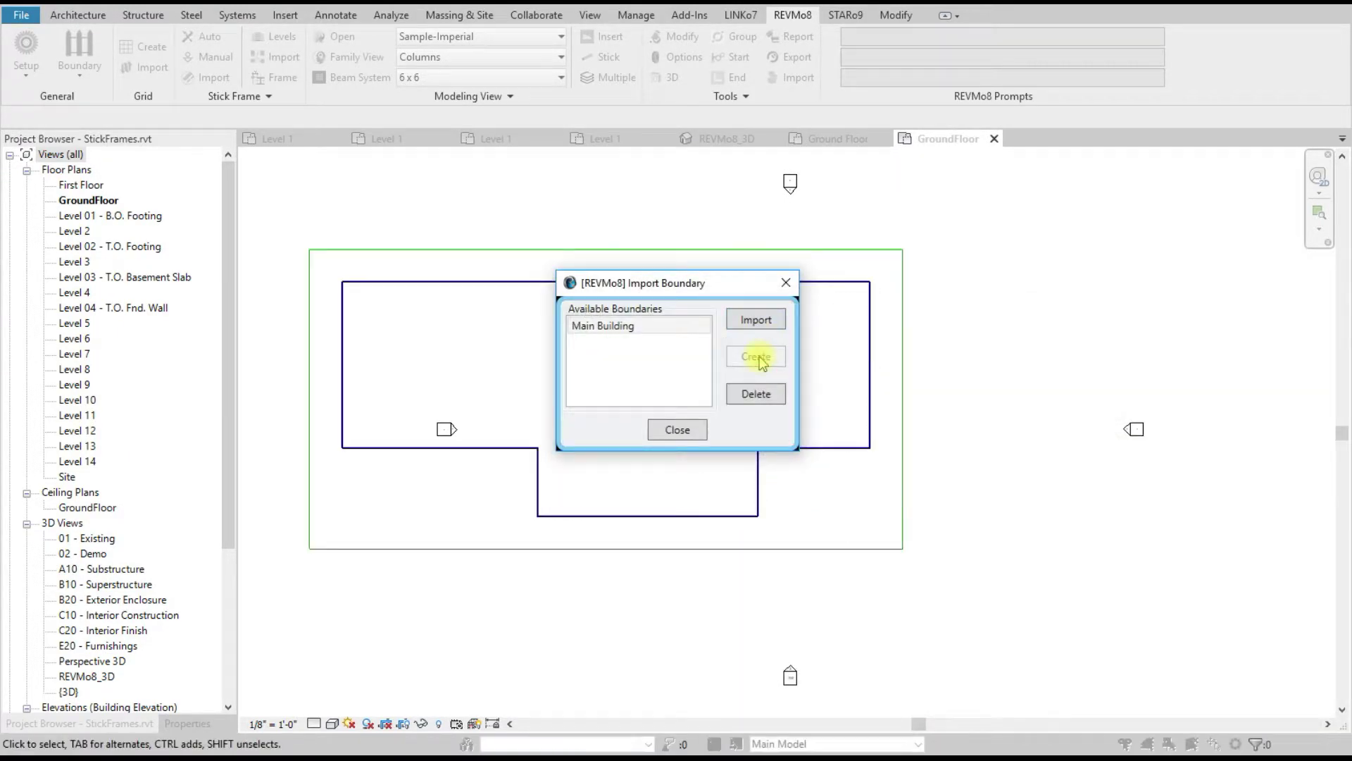
left_click(687, 427)
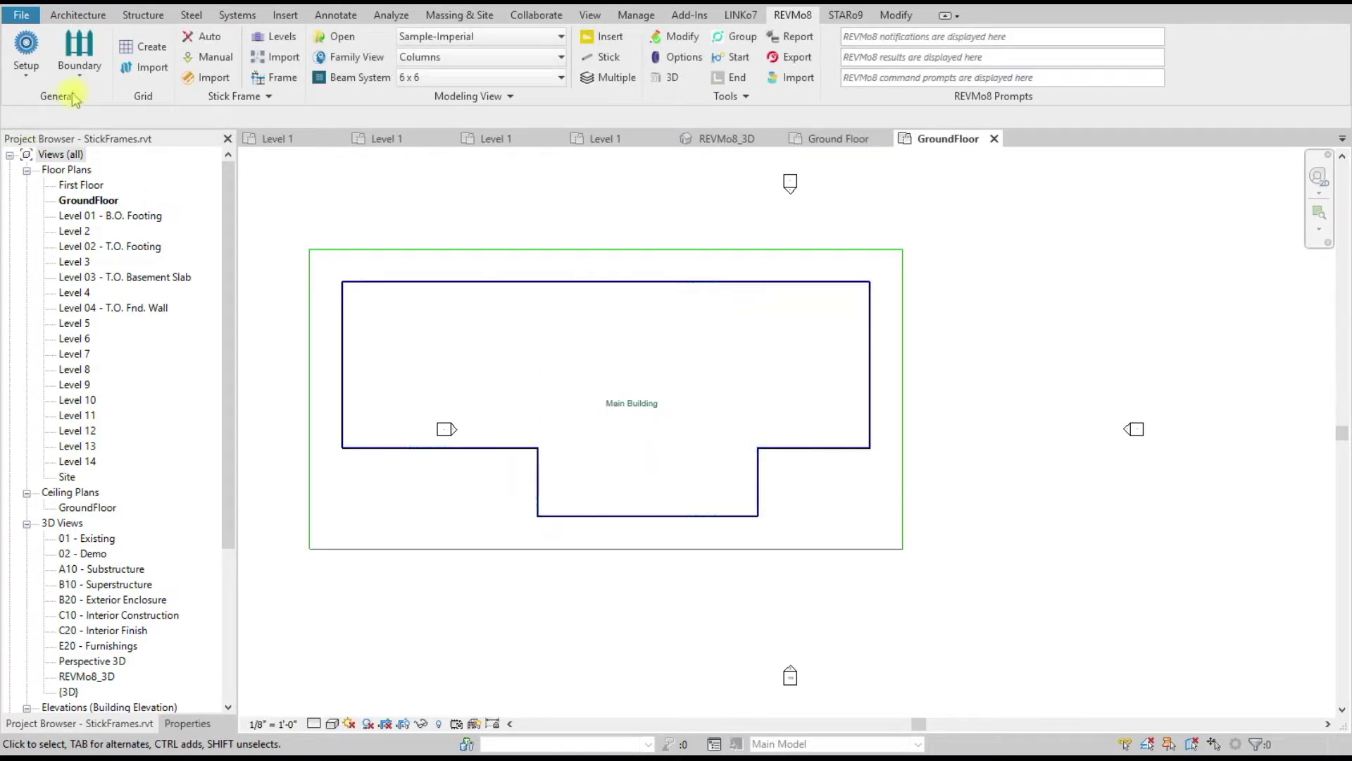
Step: Import the grid file to create grids A–I, 1–6 with their dimensions, then zoom around the plan
left_click(145, 69)
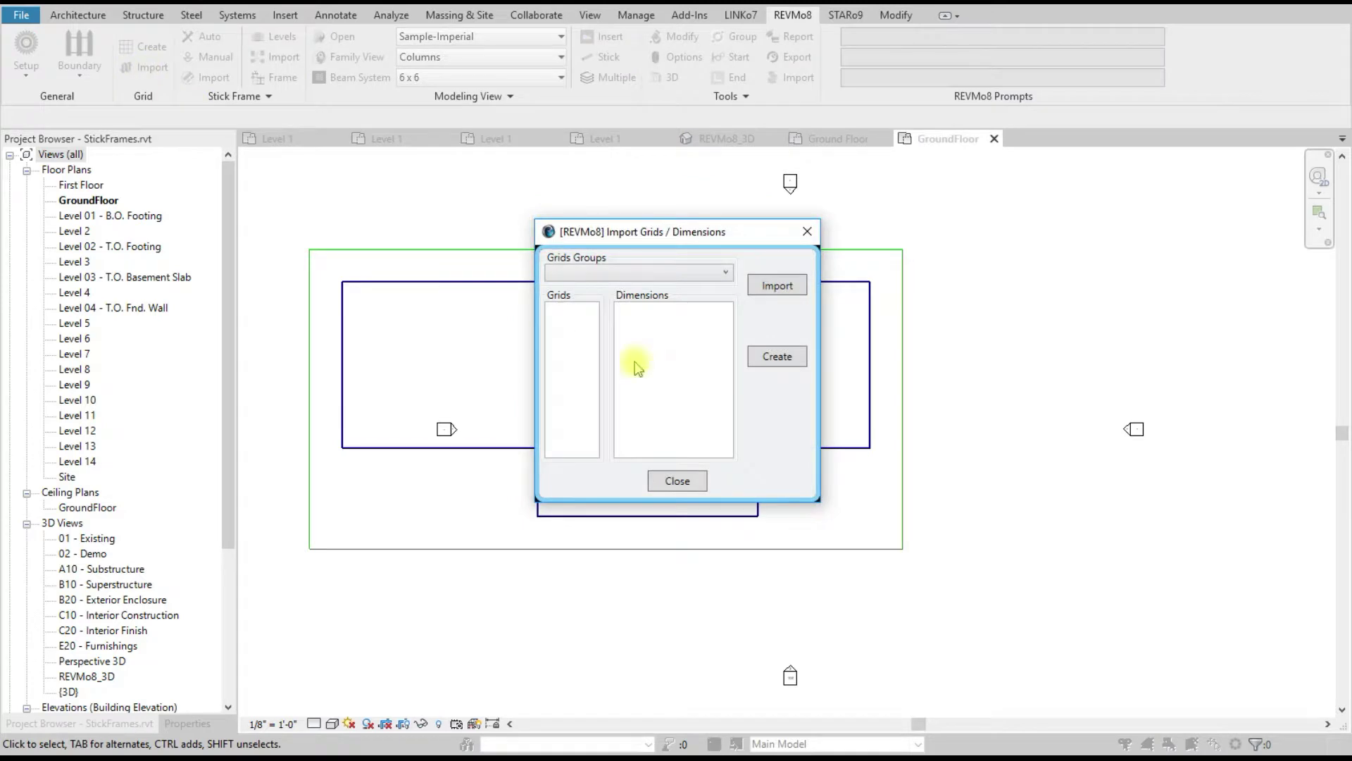
left_click(777, 288)
double_click(760, 469)
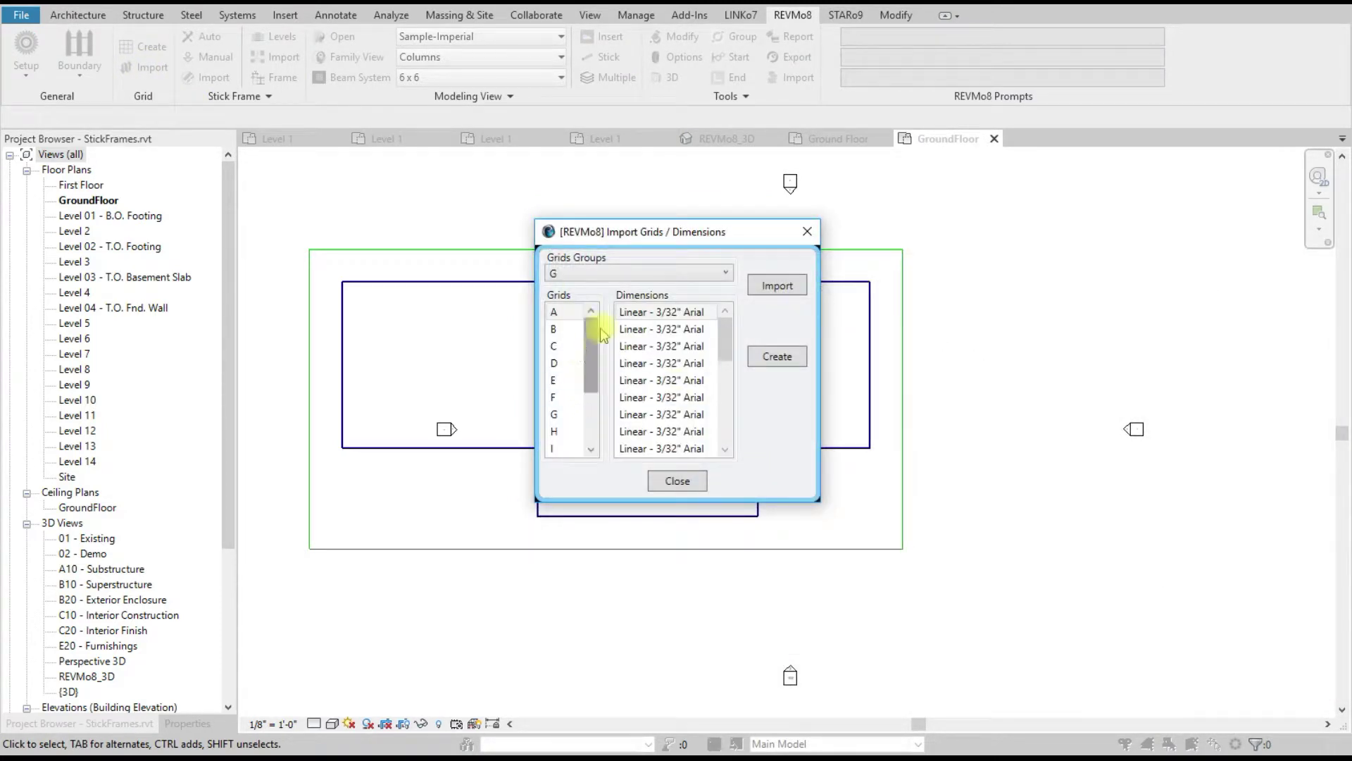
left_click(777, 356)
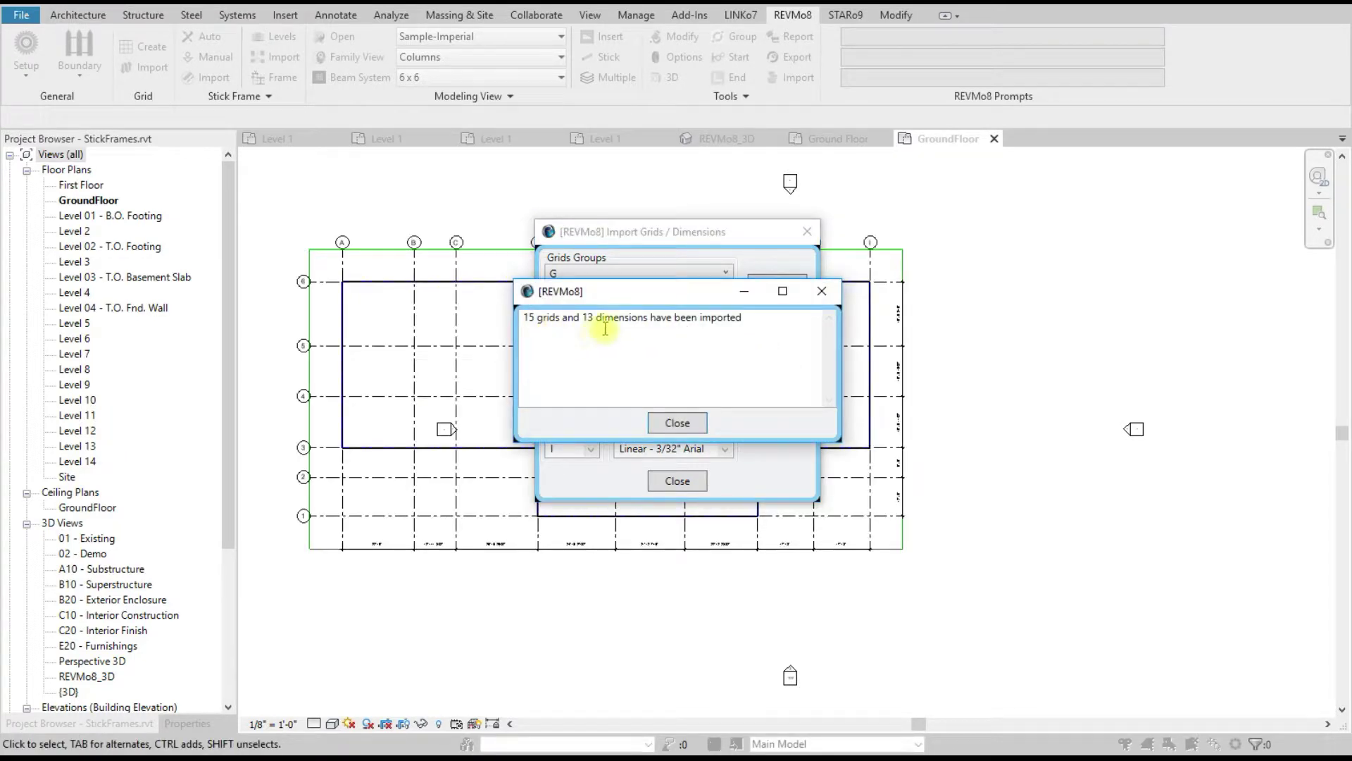
left_click(680, 424)
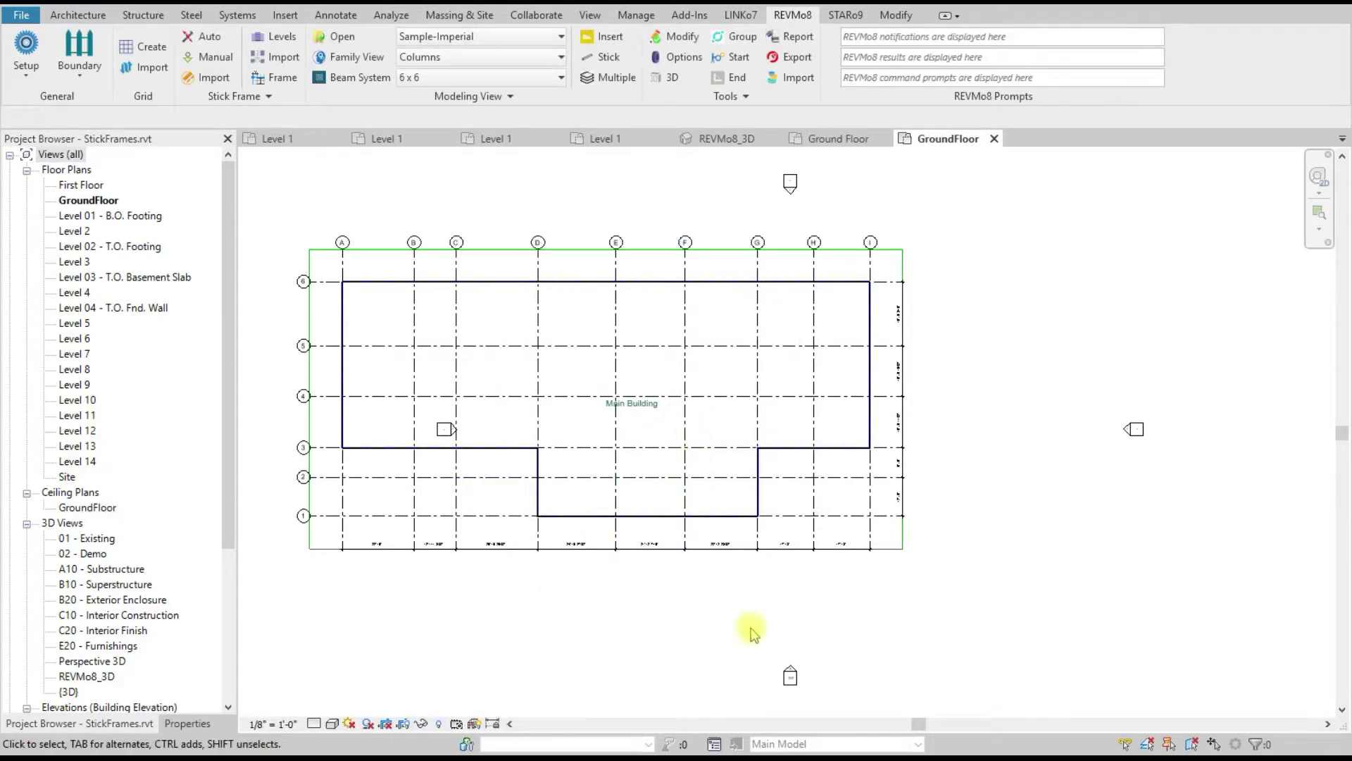
scroll(733, 627, "up", 2)
scroll(649, 611, "down", 1)
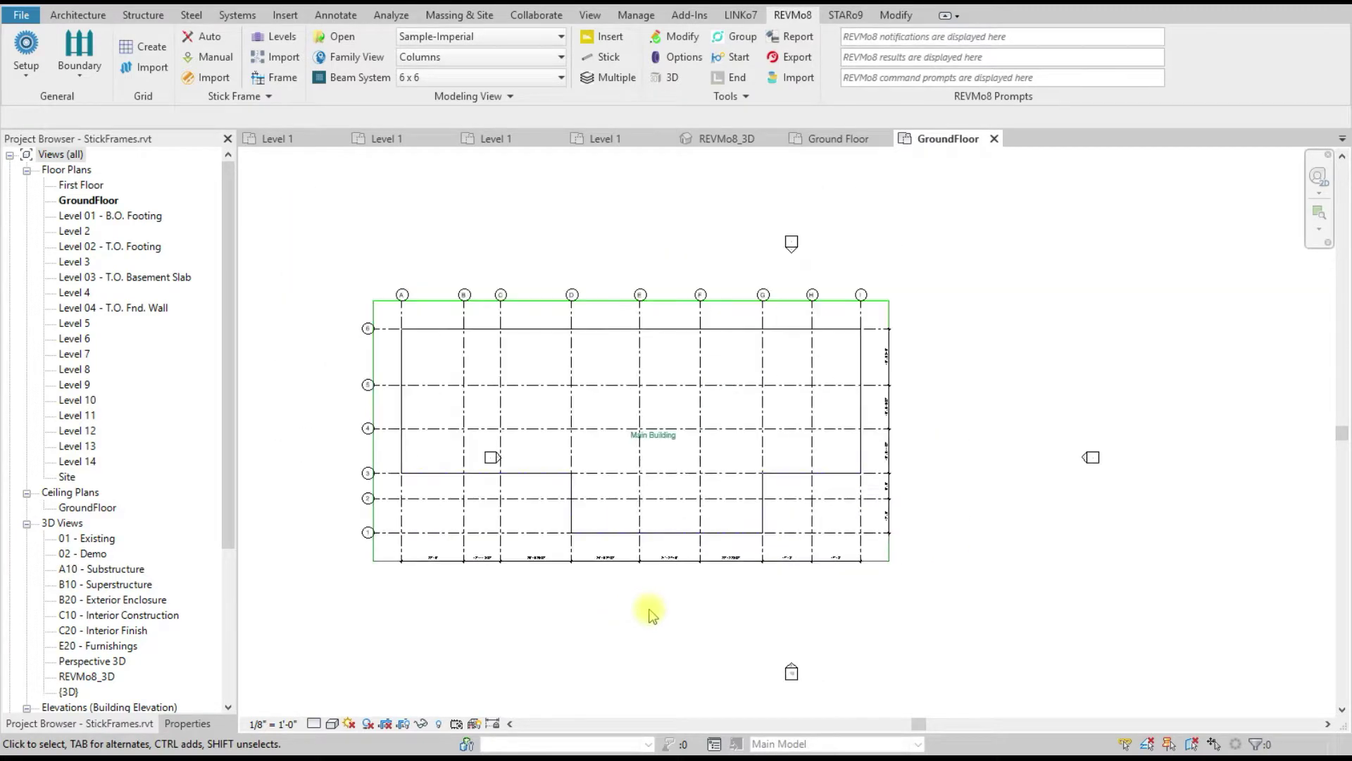
scroll(648, 613, "up", 1)
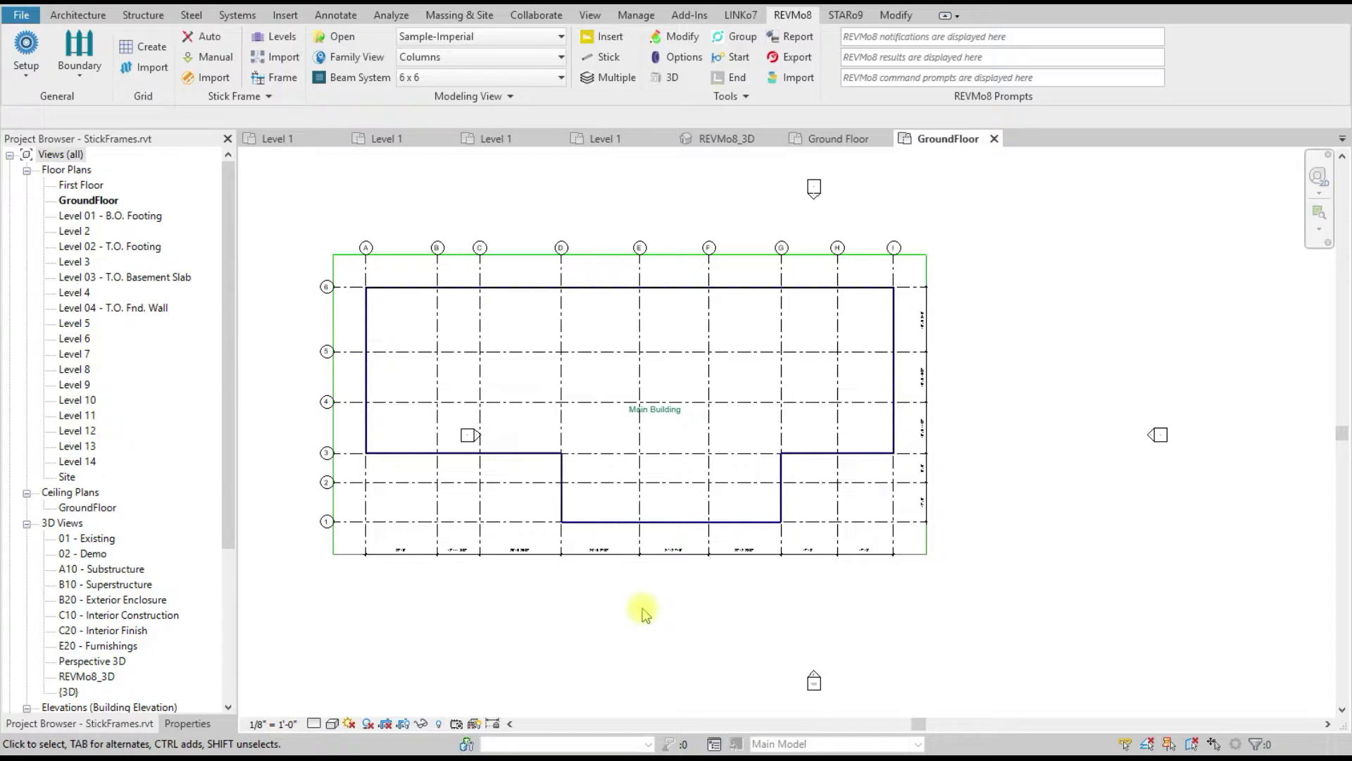
scroll(643, 609, "up", 2)
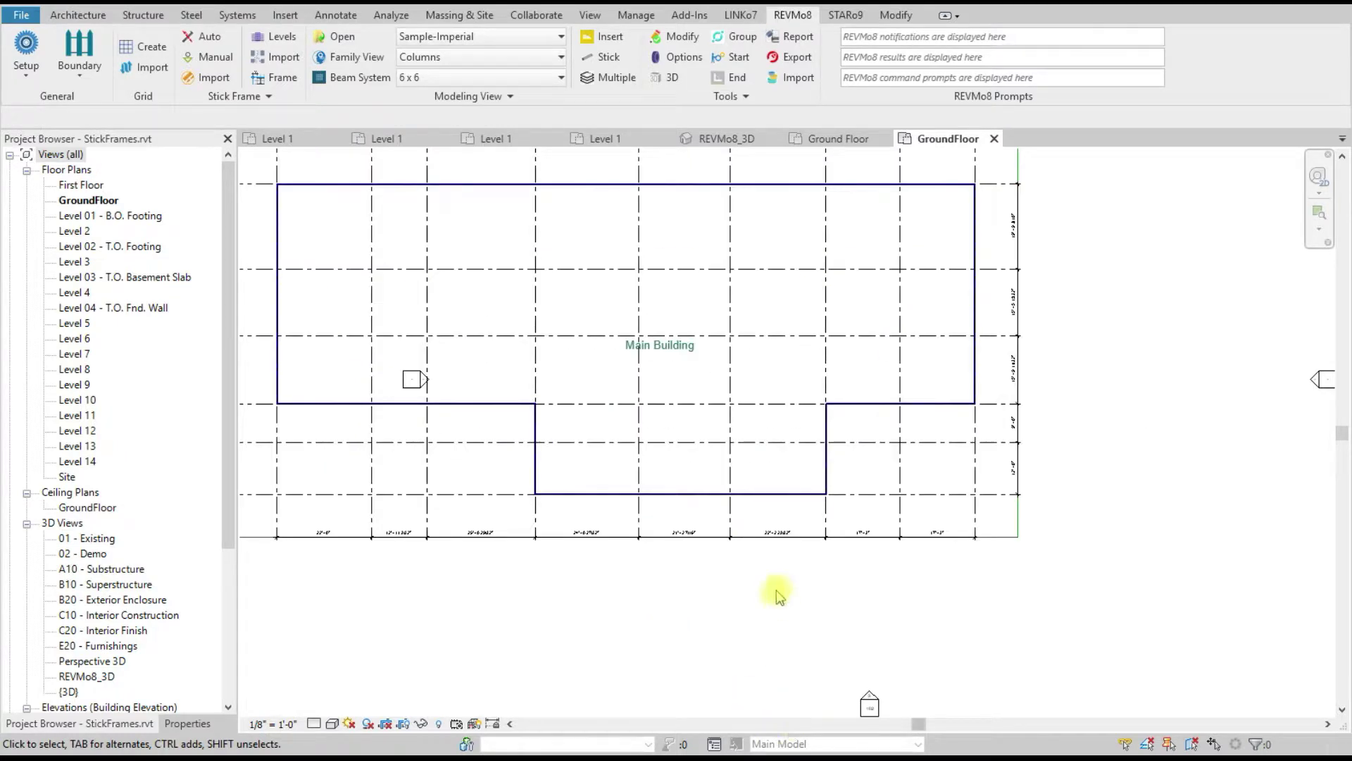
scroll(770, 558, "down", 3)
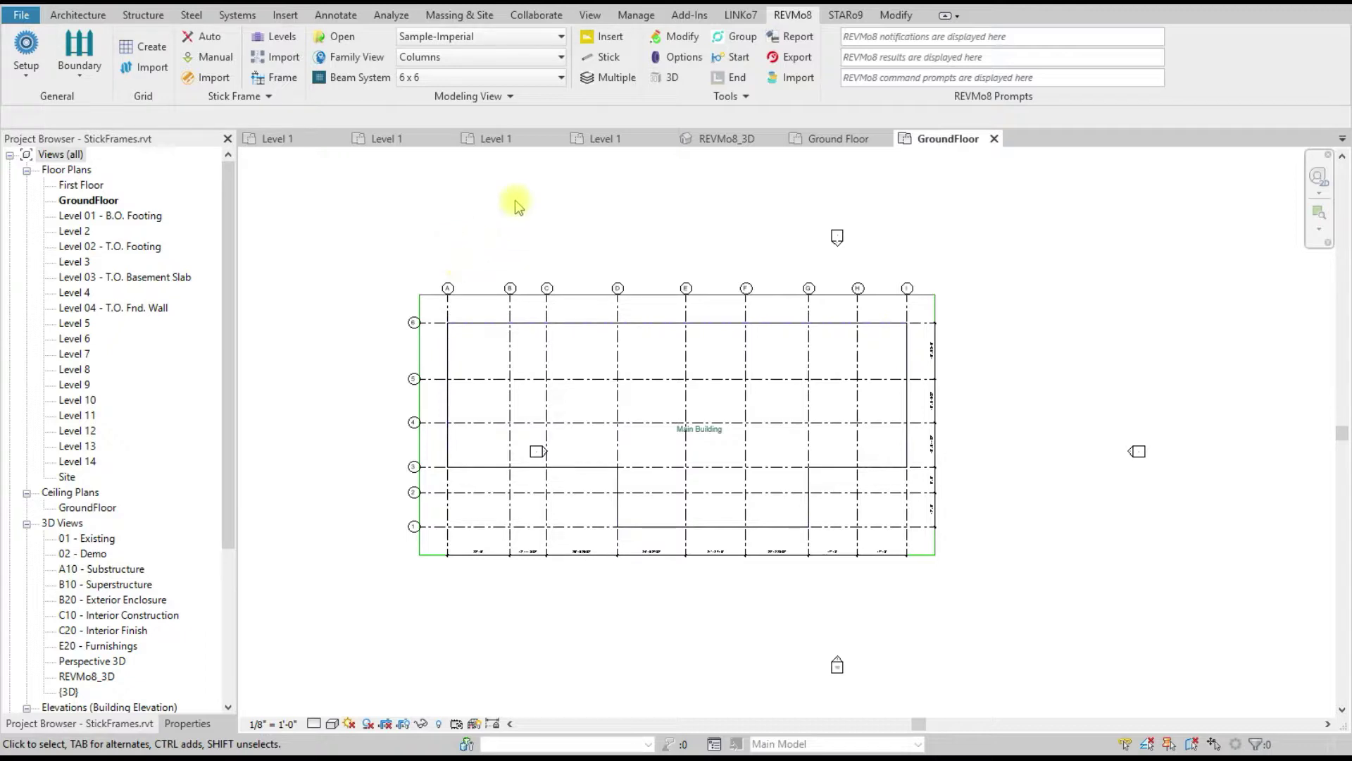
Step: In the REVMo8_3D view, hide the Levels category so the level planes disappear
left_click(668, 79)
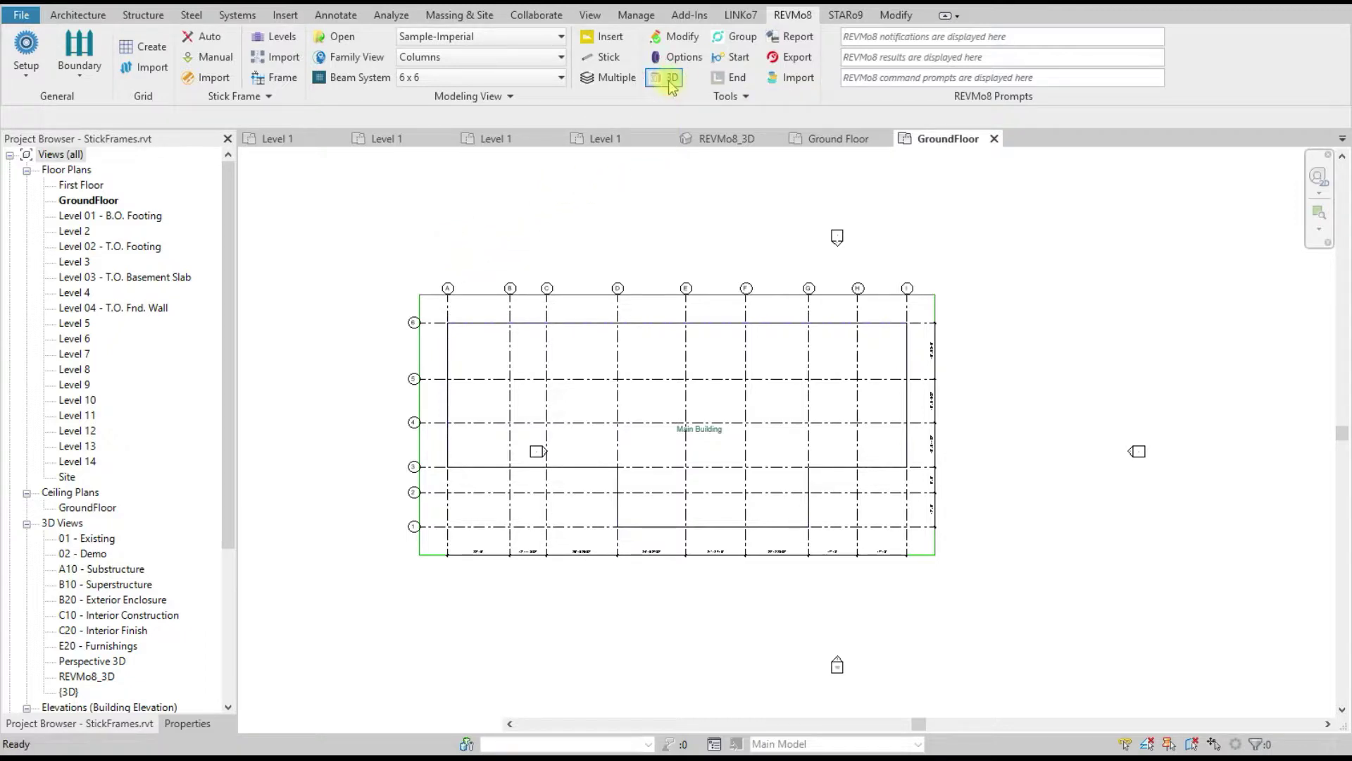
left_click_drag(925, 355, 863, 287)
right_click(857, 280)
mouse_move(1021, 358)
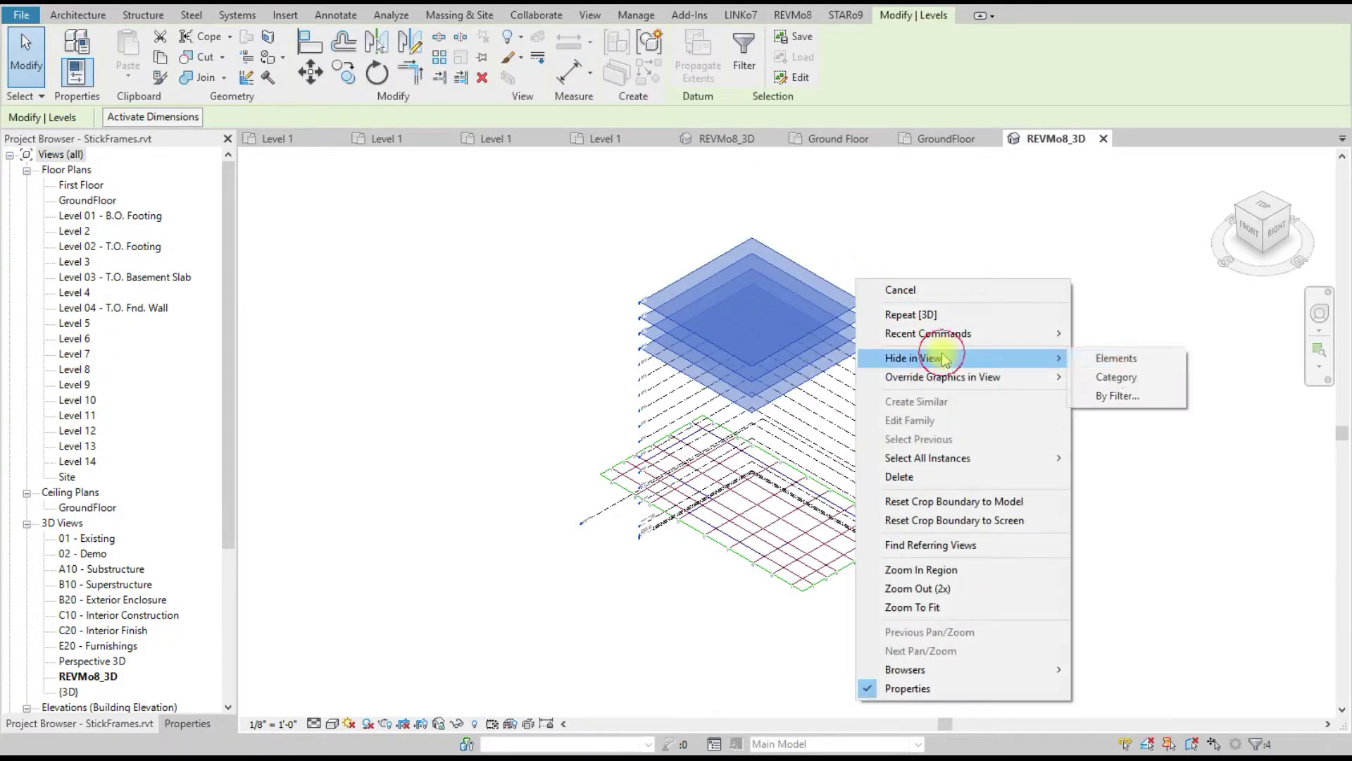
left_click(1126, 375)
scroll(895, 526, "up", 2)
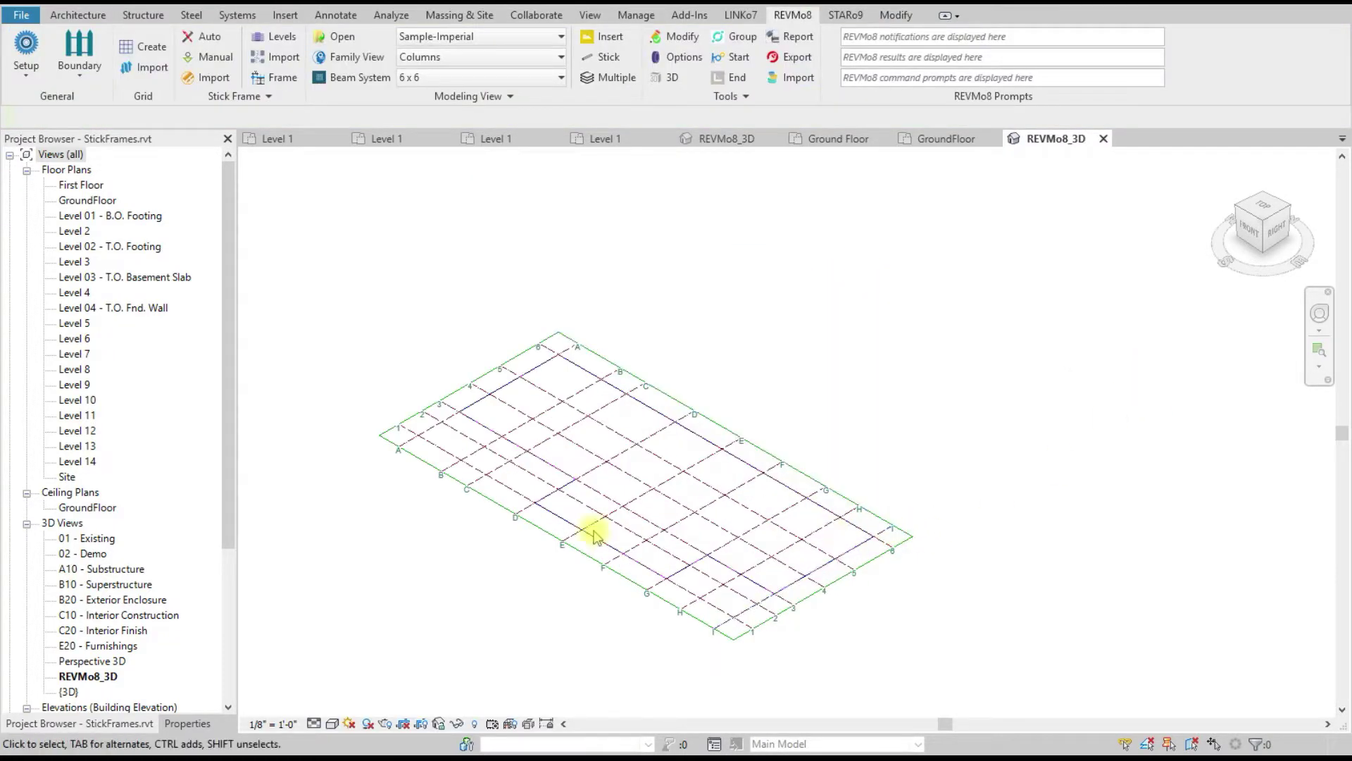
scroll(492, 527, "up", 2)
scroll(491, 530, "down", 1)
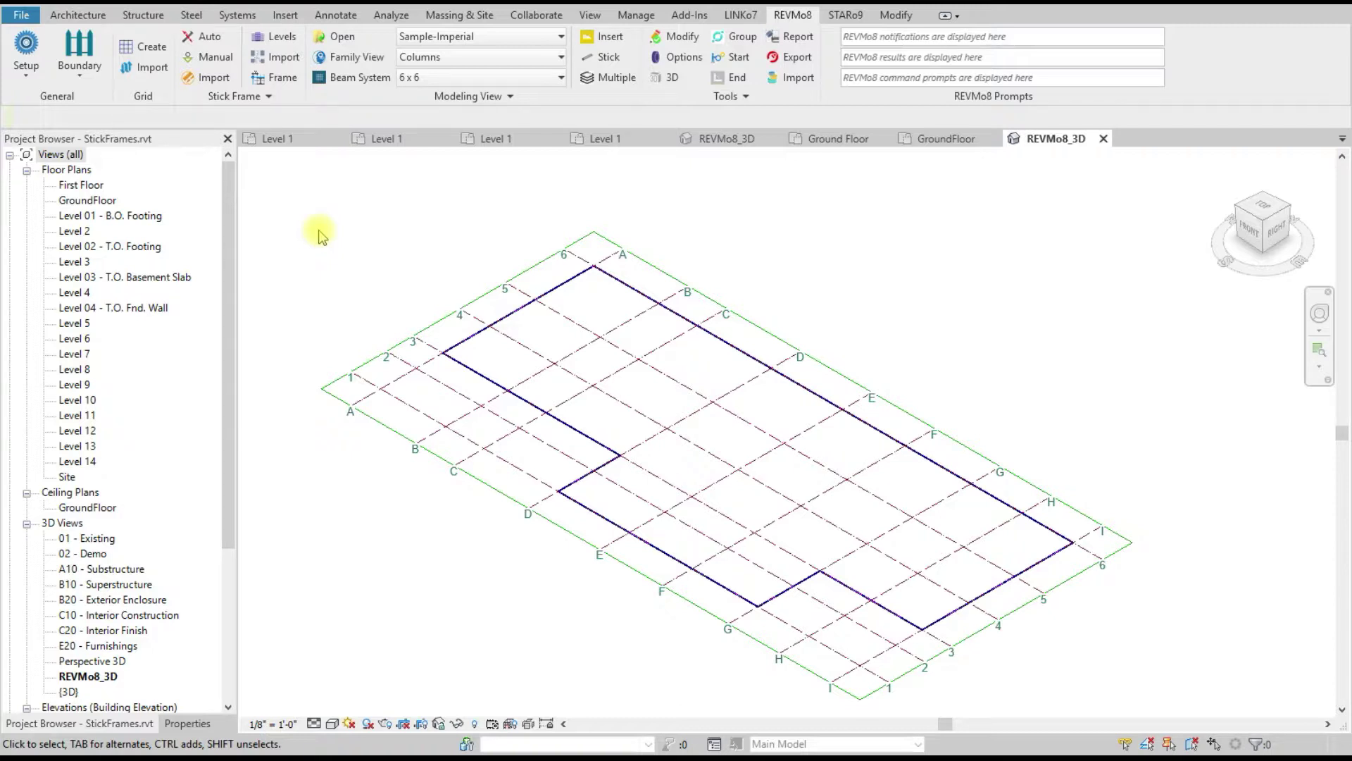
Step: Open Stick Frame Auto for Main Building and widen the Frame Levels list to show elevations
left_click(204, 37)
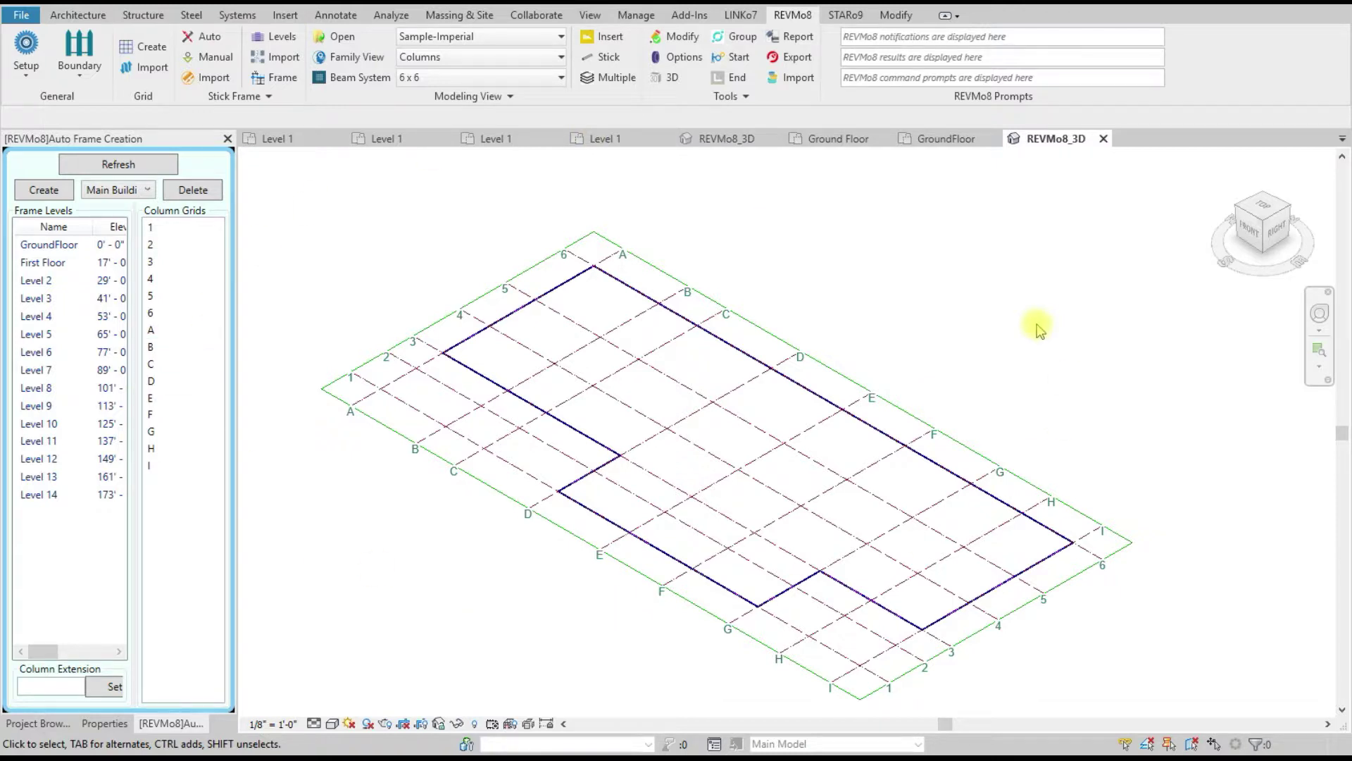
scroll(833, 304, "up", 1)
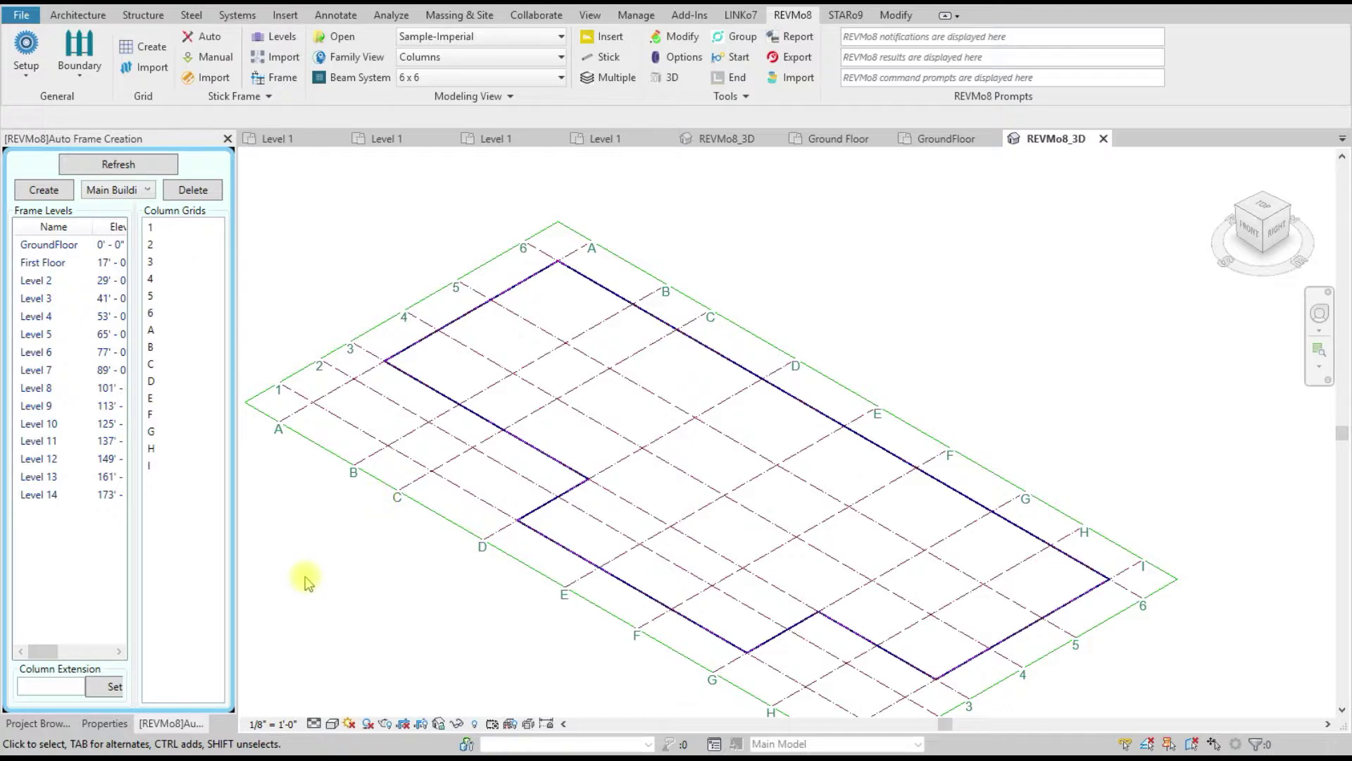
left_click_drag(42, 651, 105, 657)
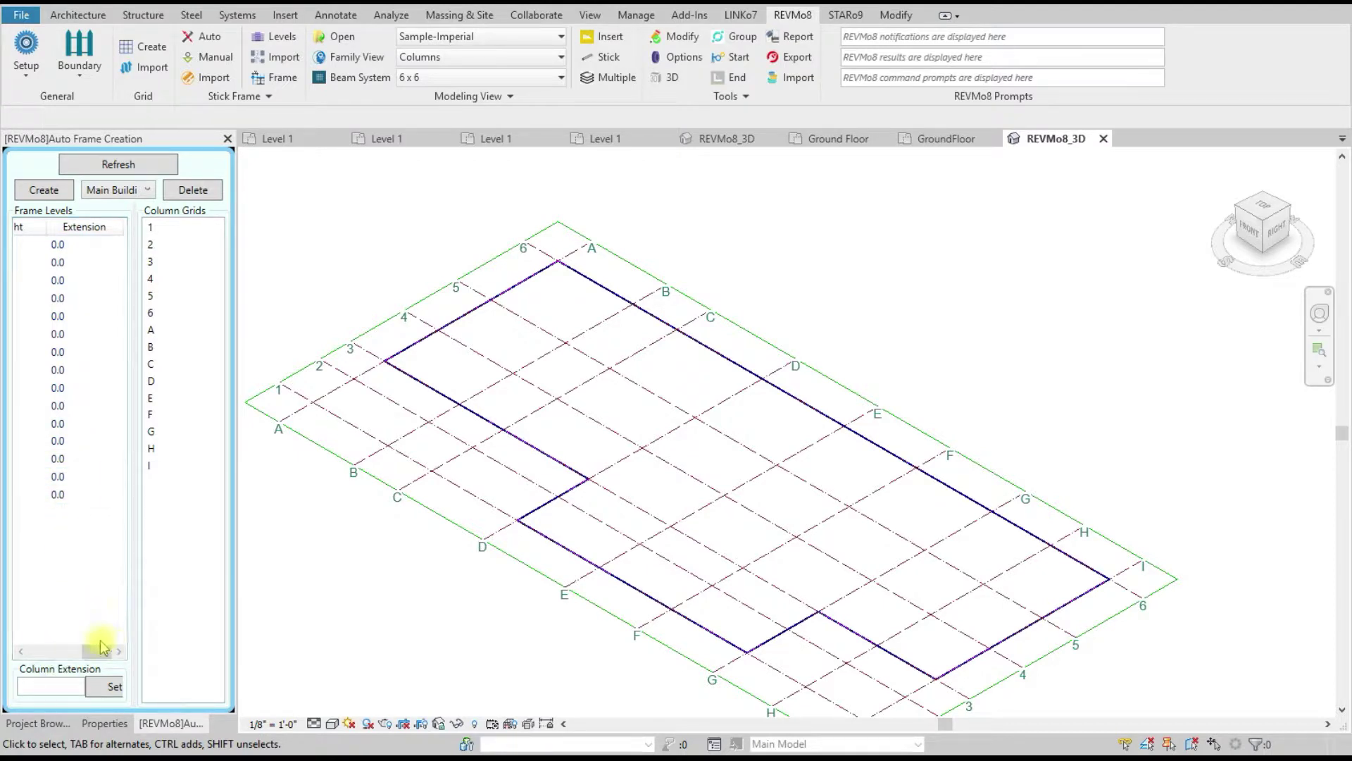
left_click_drag(101, 647, 41, 646)
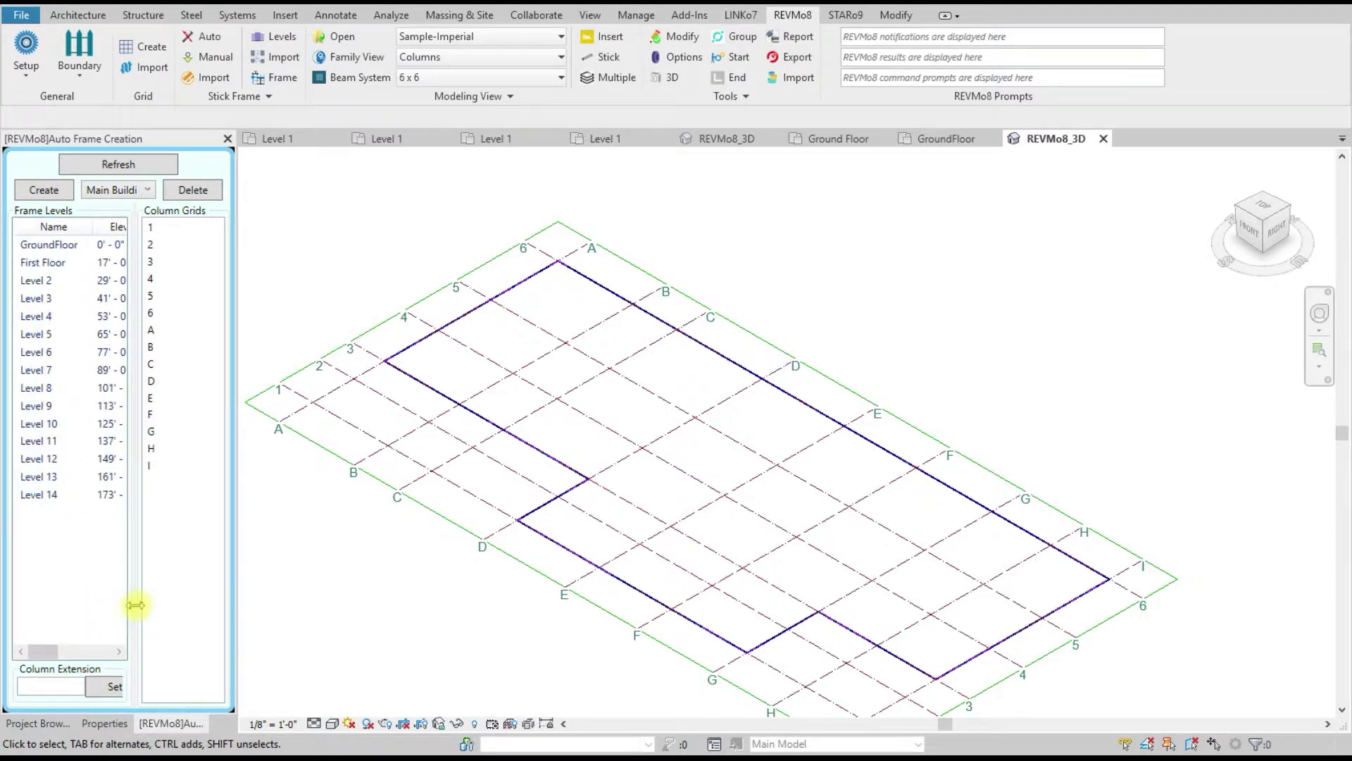
left_click_drag(136, 605, 172, 604)
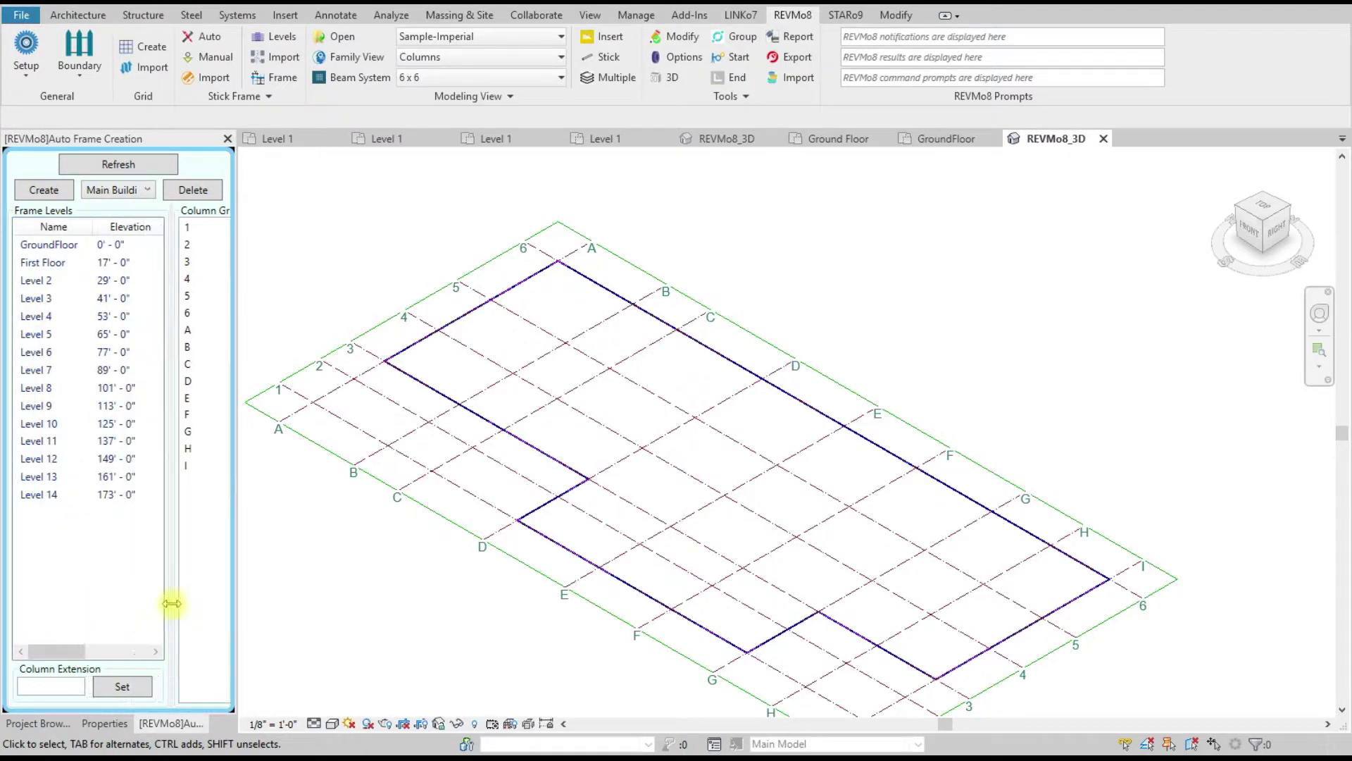
Step: Select GroundFloor through Level 14 and set their Column Extension to 1'-0"
left_click(49, 246)
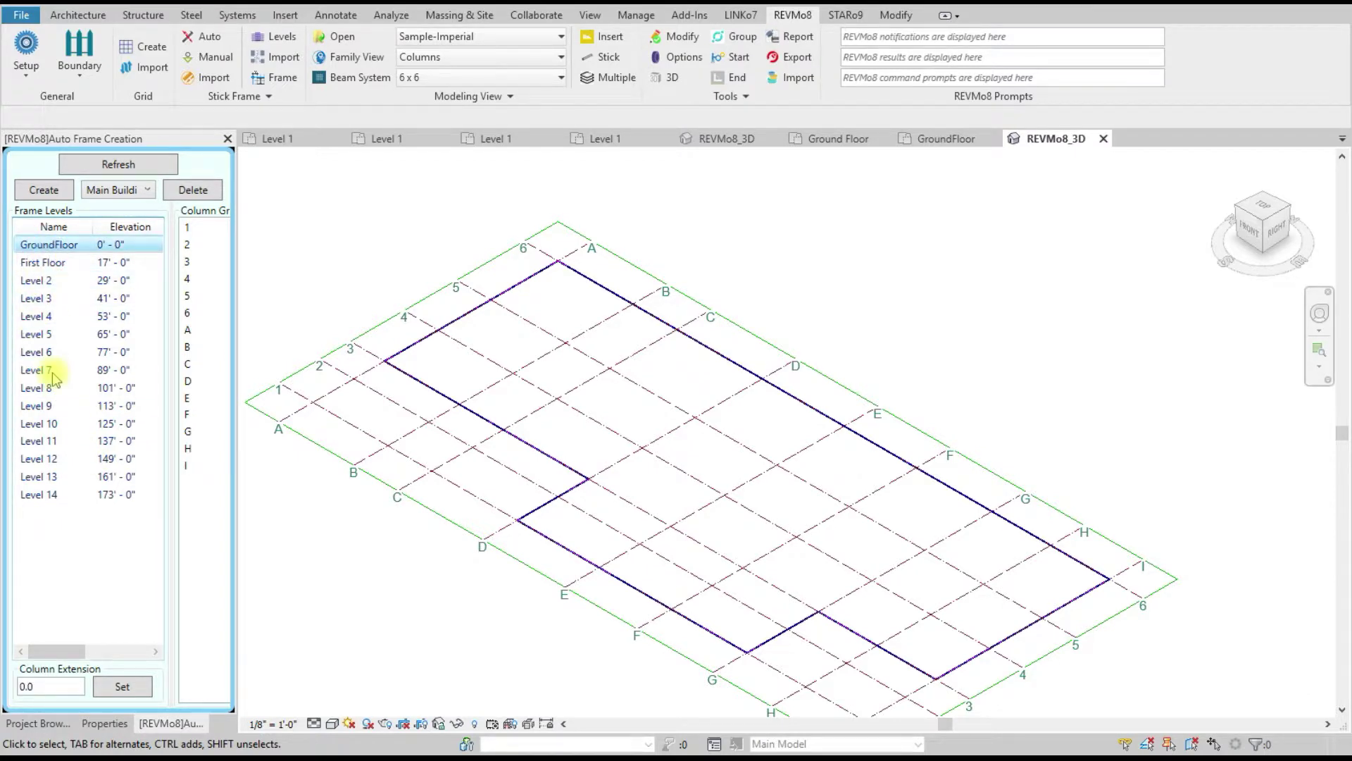
left_click(47, 495, "shift")
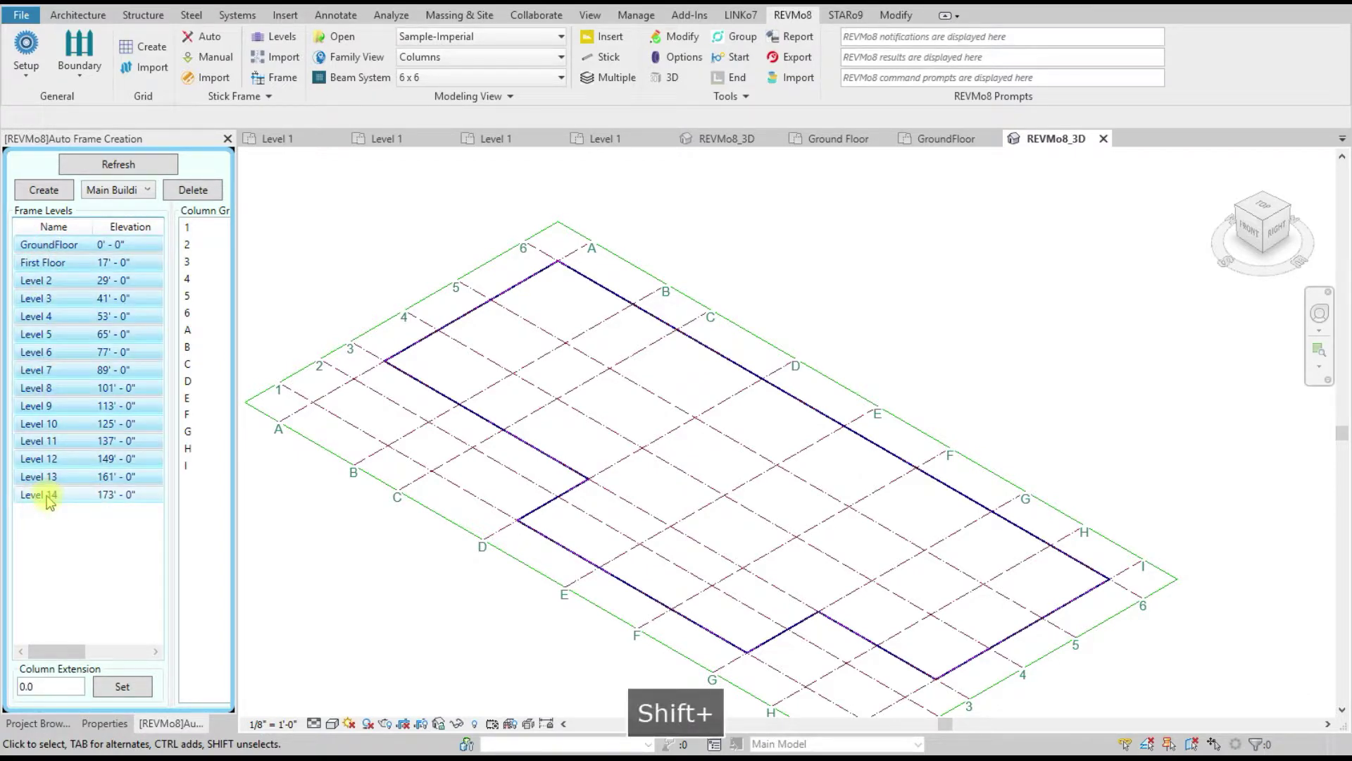
left_click_drag(65, 650, 11, 697)
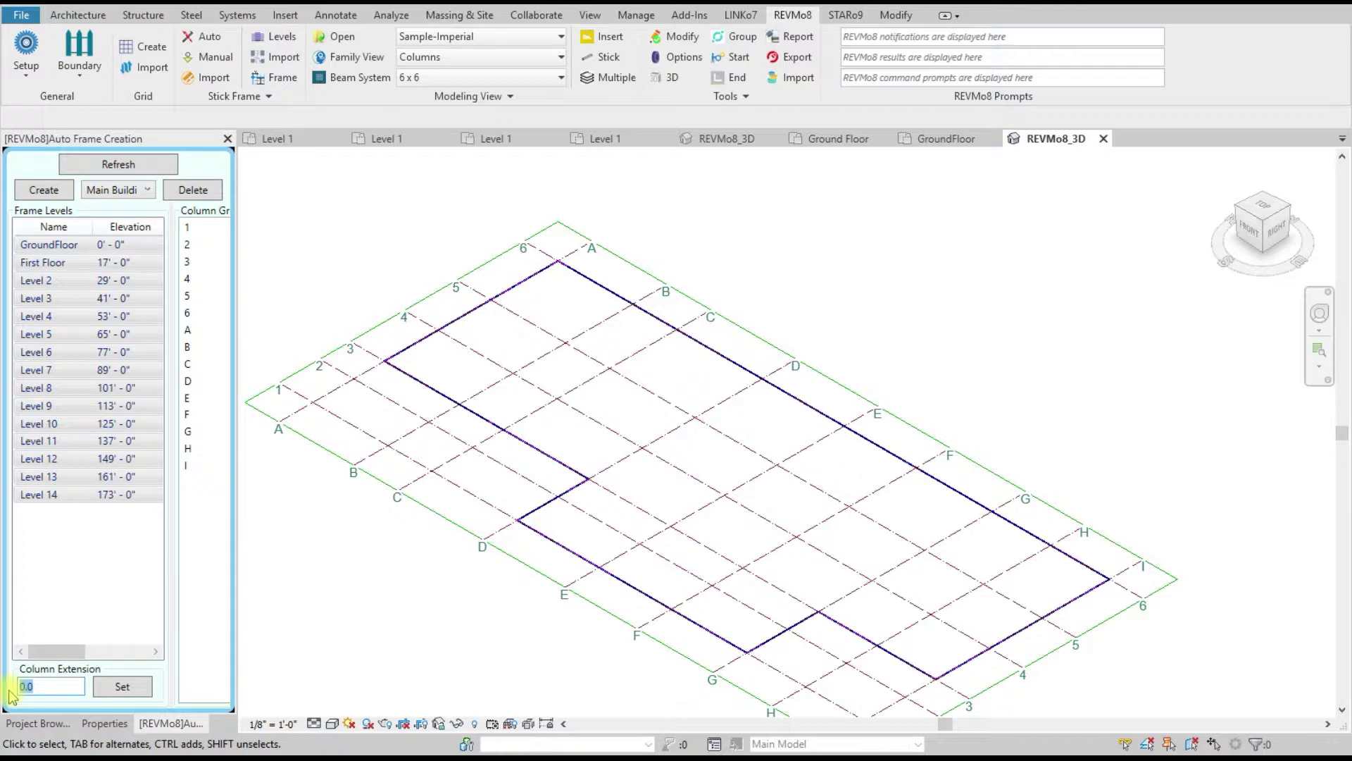
type("1")
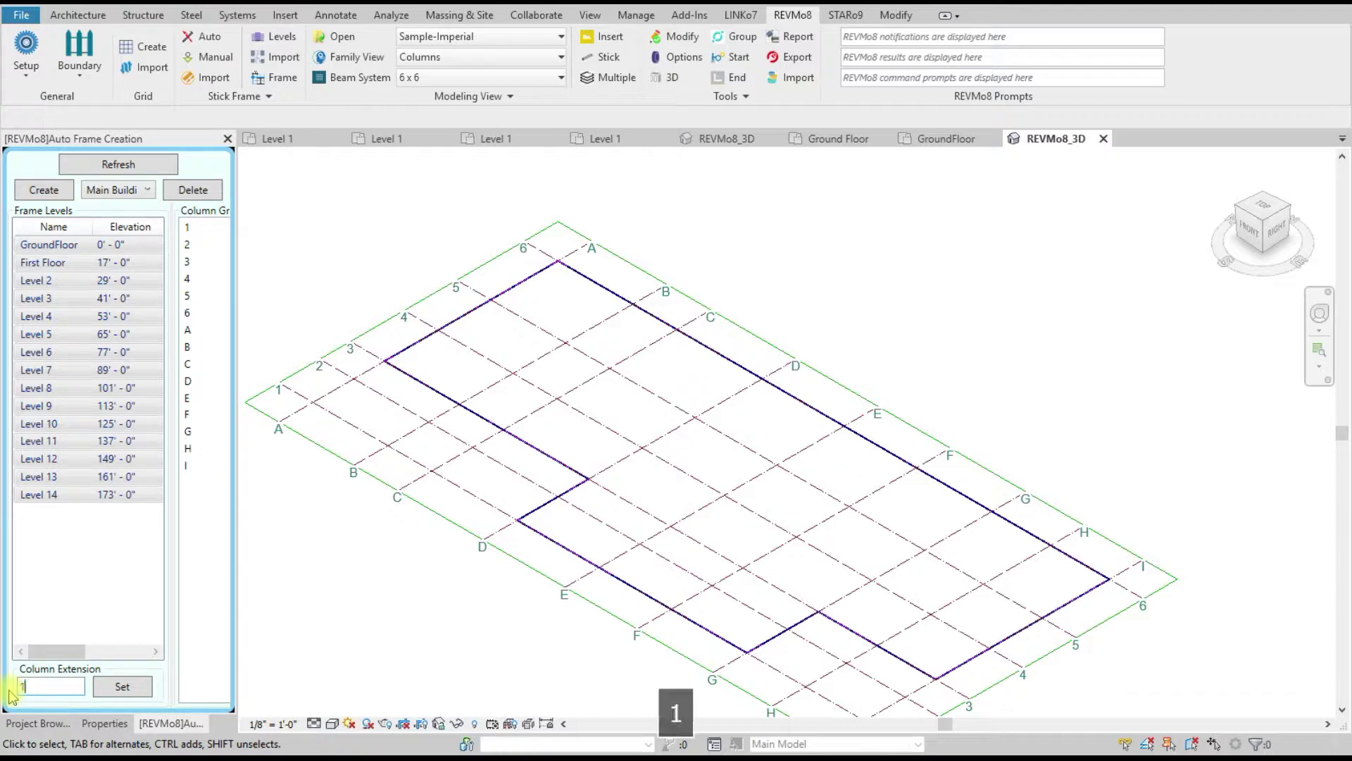
left_click(122, 687)
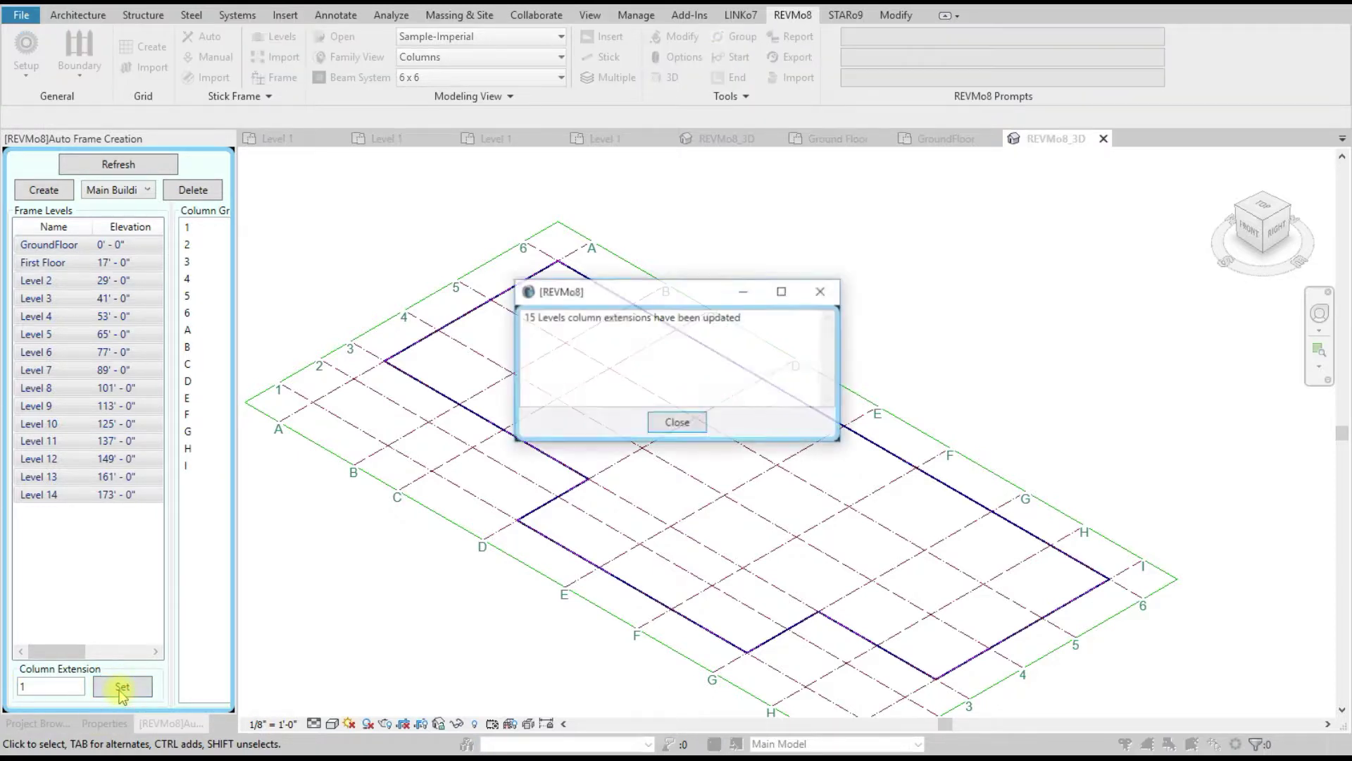
left_click(673, 421)
left_click_drag(53, 652, 159, 650)
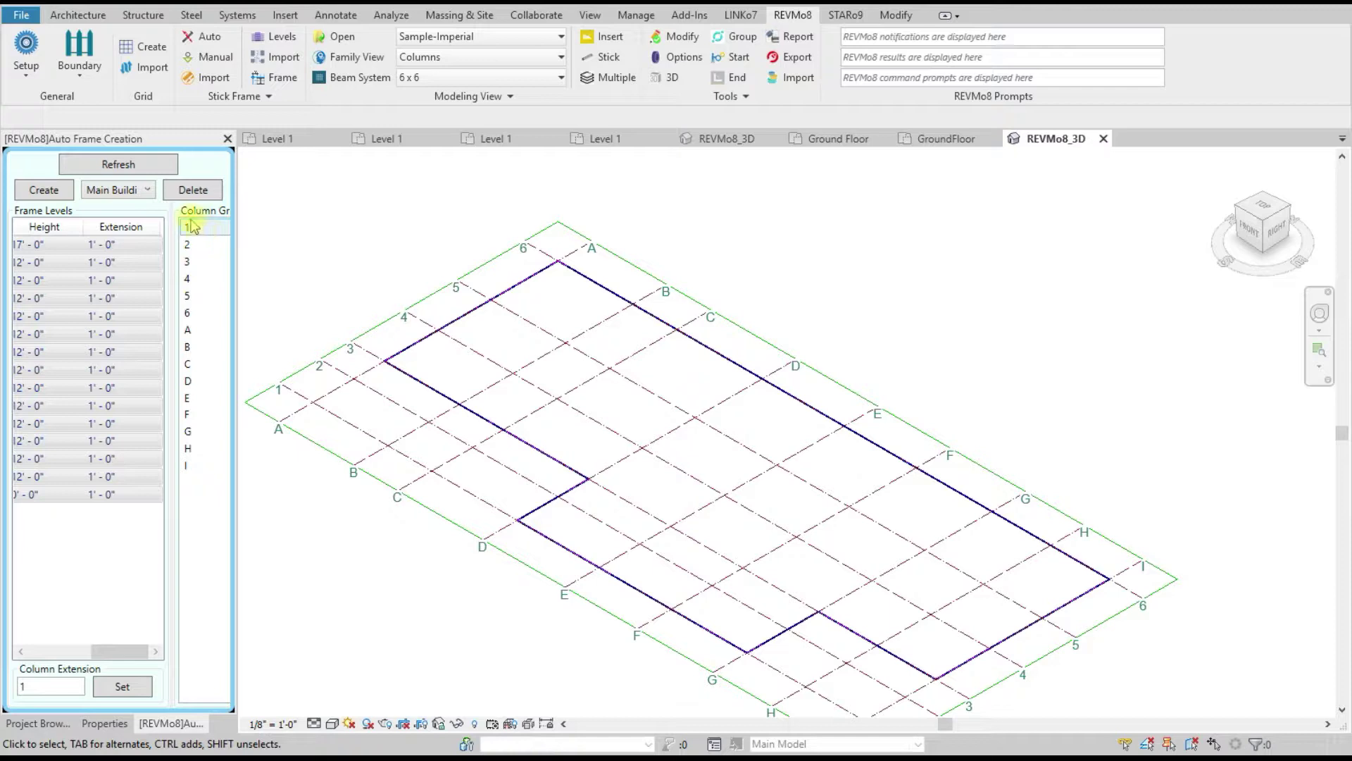
Step: Select frame levels GroundFloor through Level 14
left_click(44, 190)
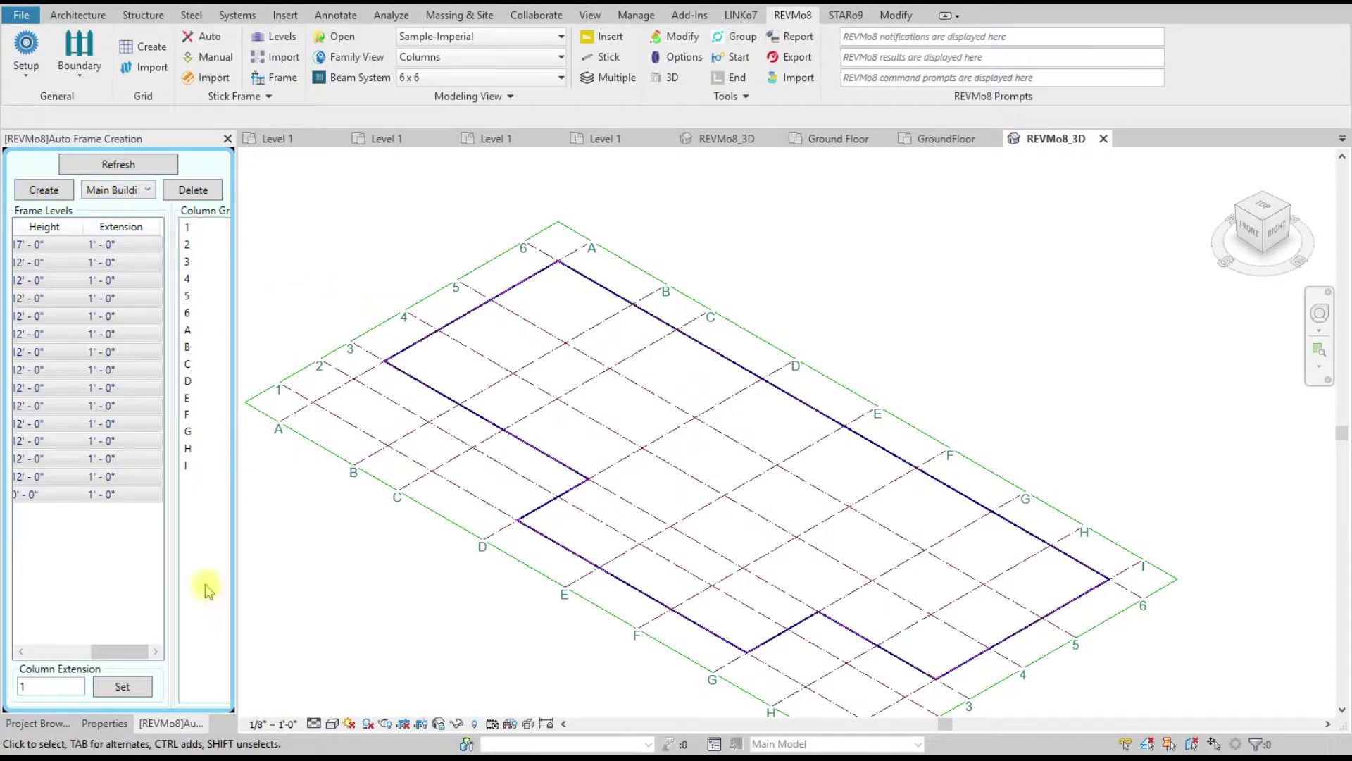
left_click_drag(109, 651, 65, 653)
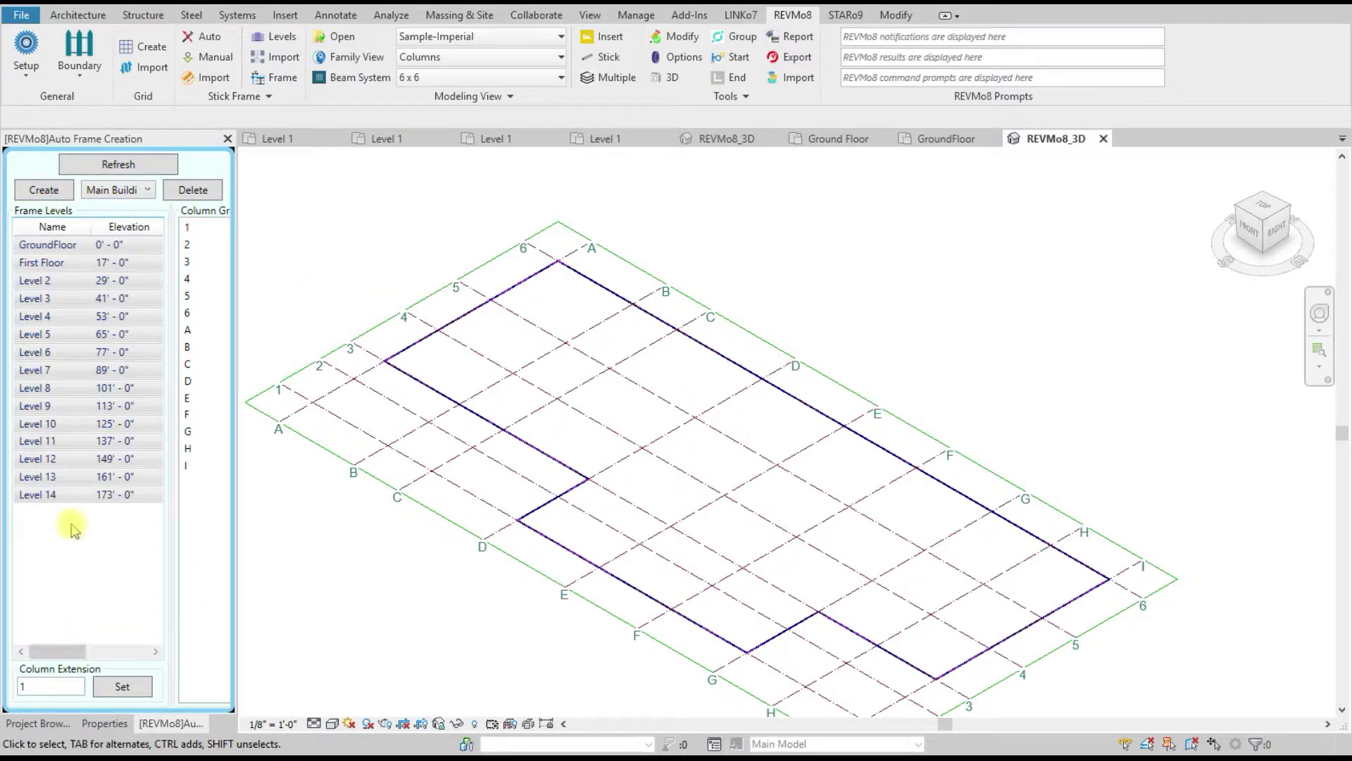
left_click(49, 494)
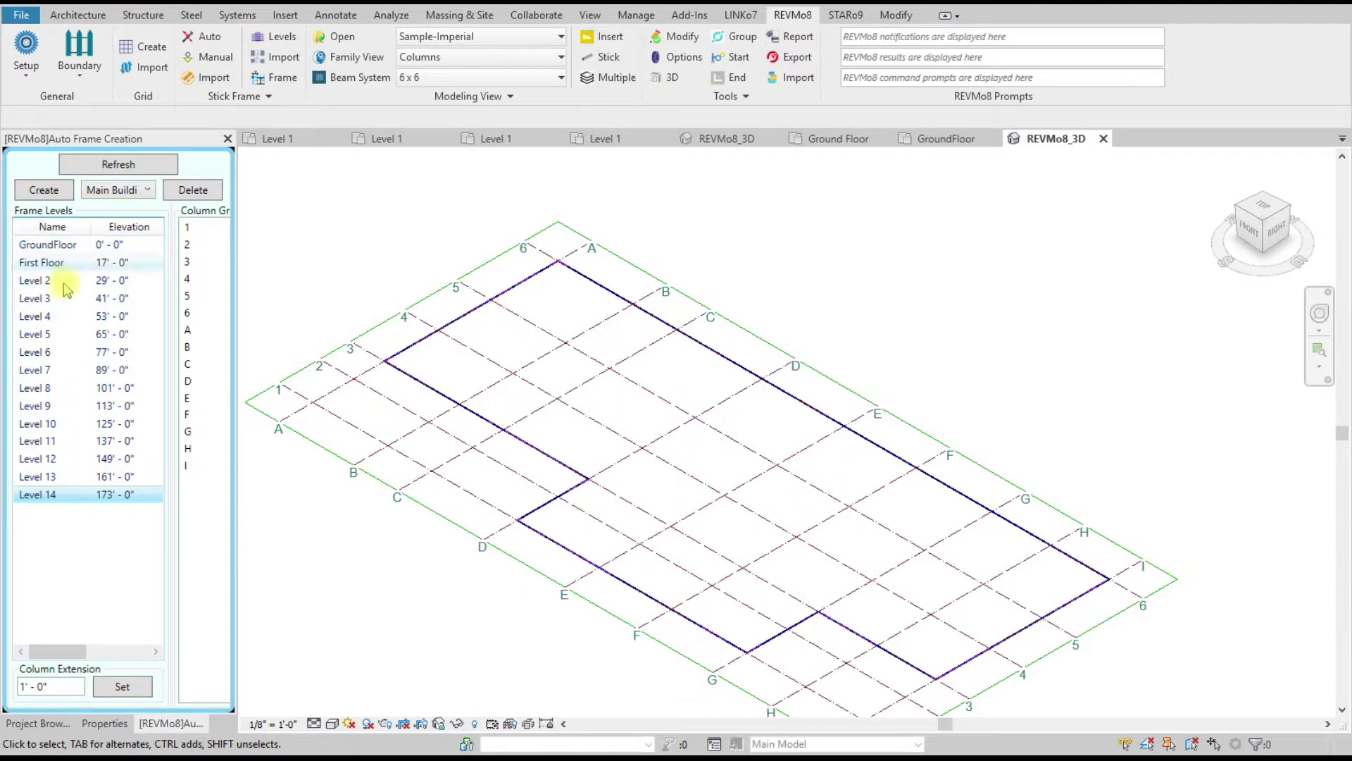
left_click(67, 245)
left_click(47, 495, "shift")
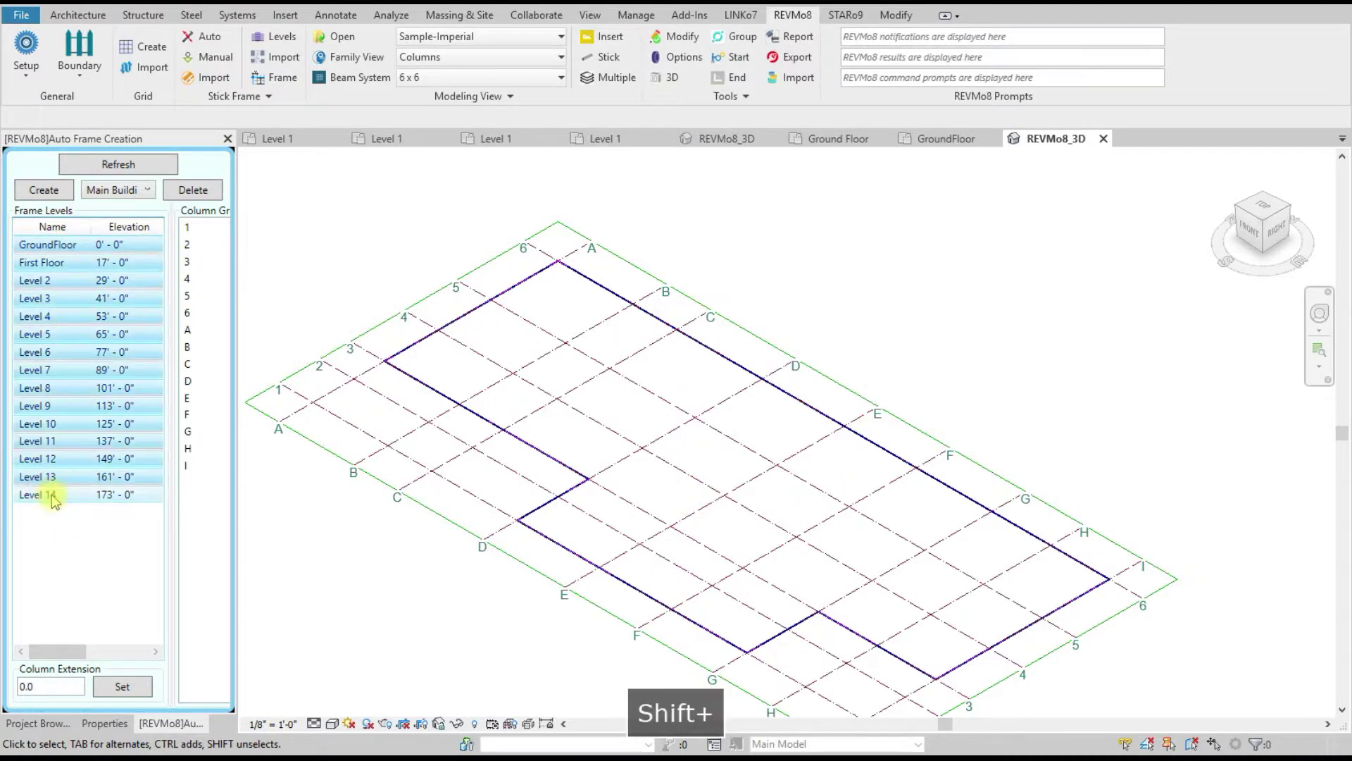
Step: Select column grids 1 through I and keep Main Building as the building
left_click(200, 229)
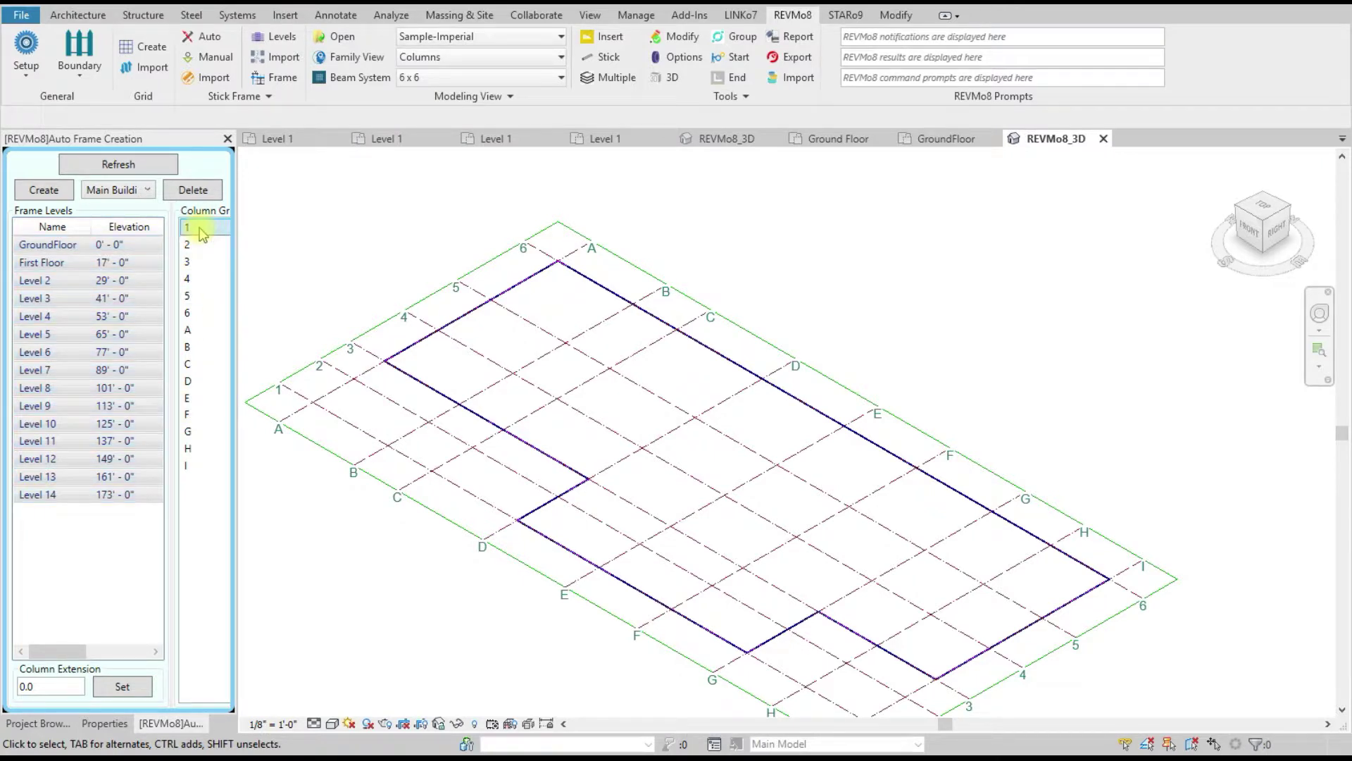
left_click(191, 465, "shift")
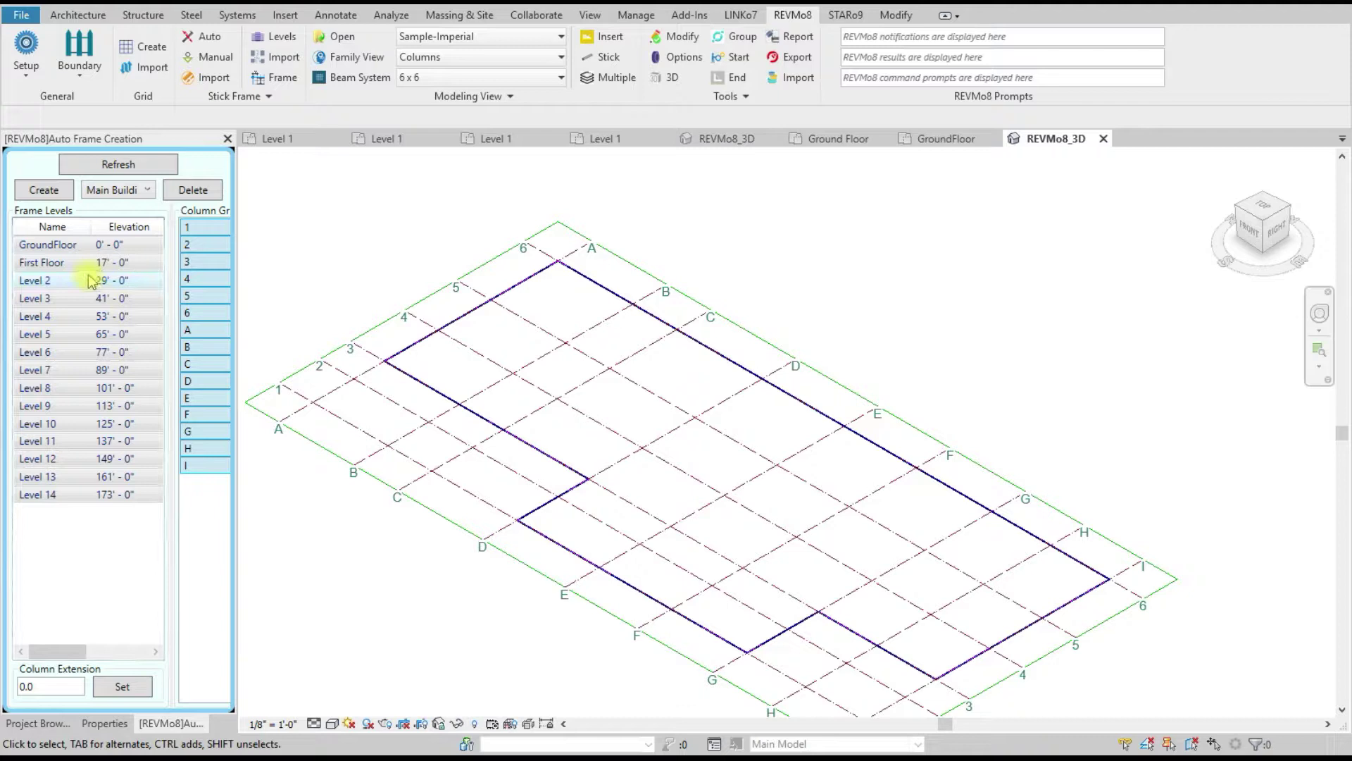
left_click(146, 190)
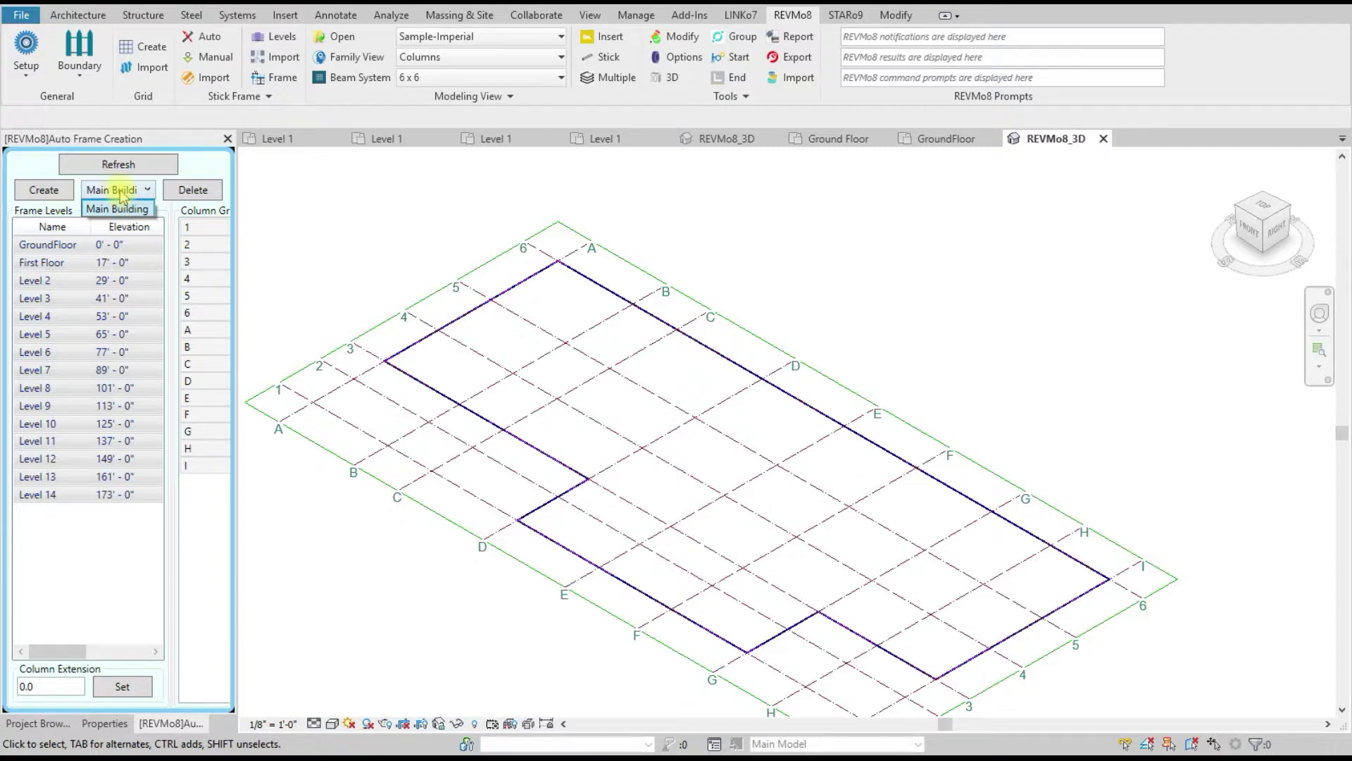
left_click(123, 195)
Step: Create the stick frame and zoom around the 3D view to inspect columns and beams
left_click(43, 190)
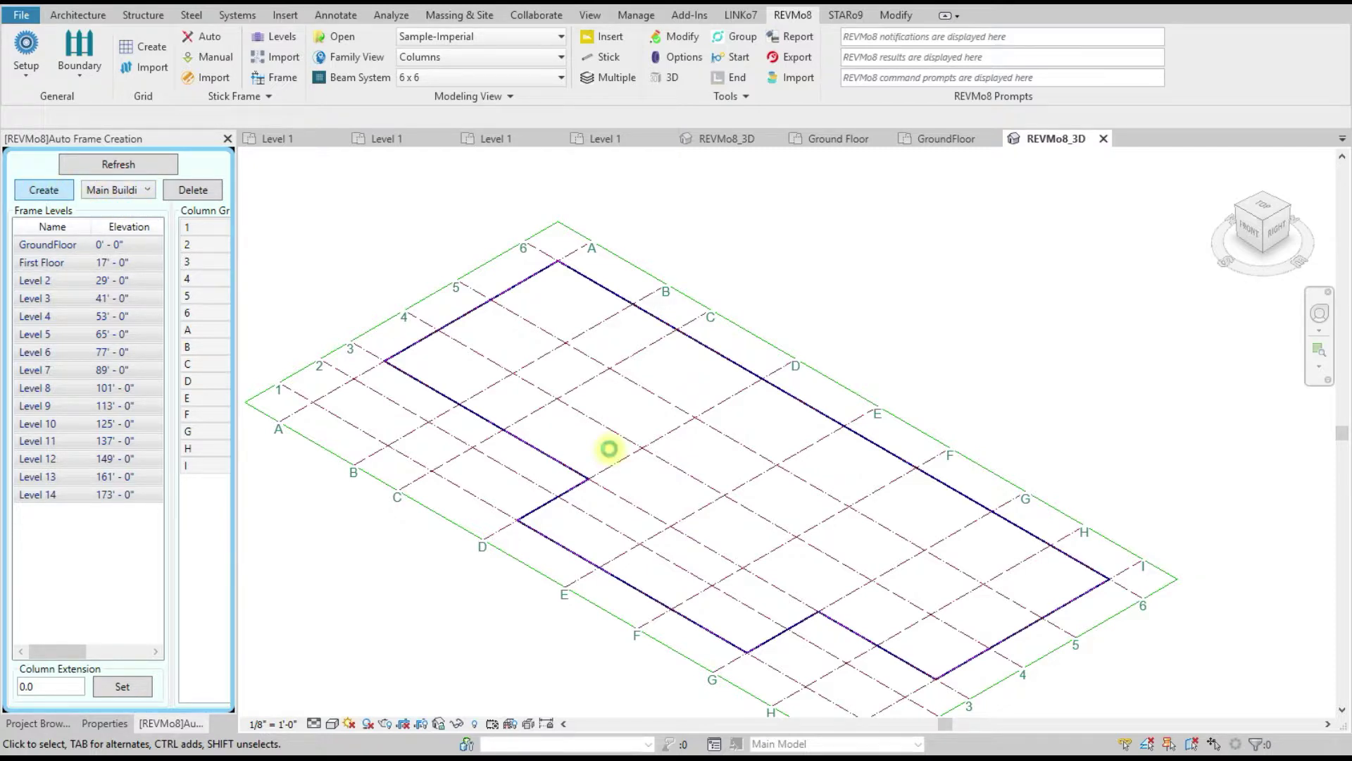
scroll(611, 454, "down", 6)
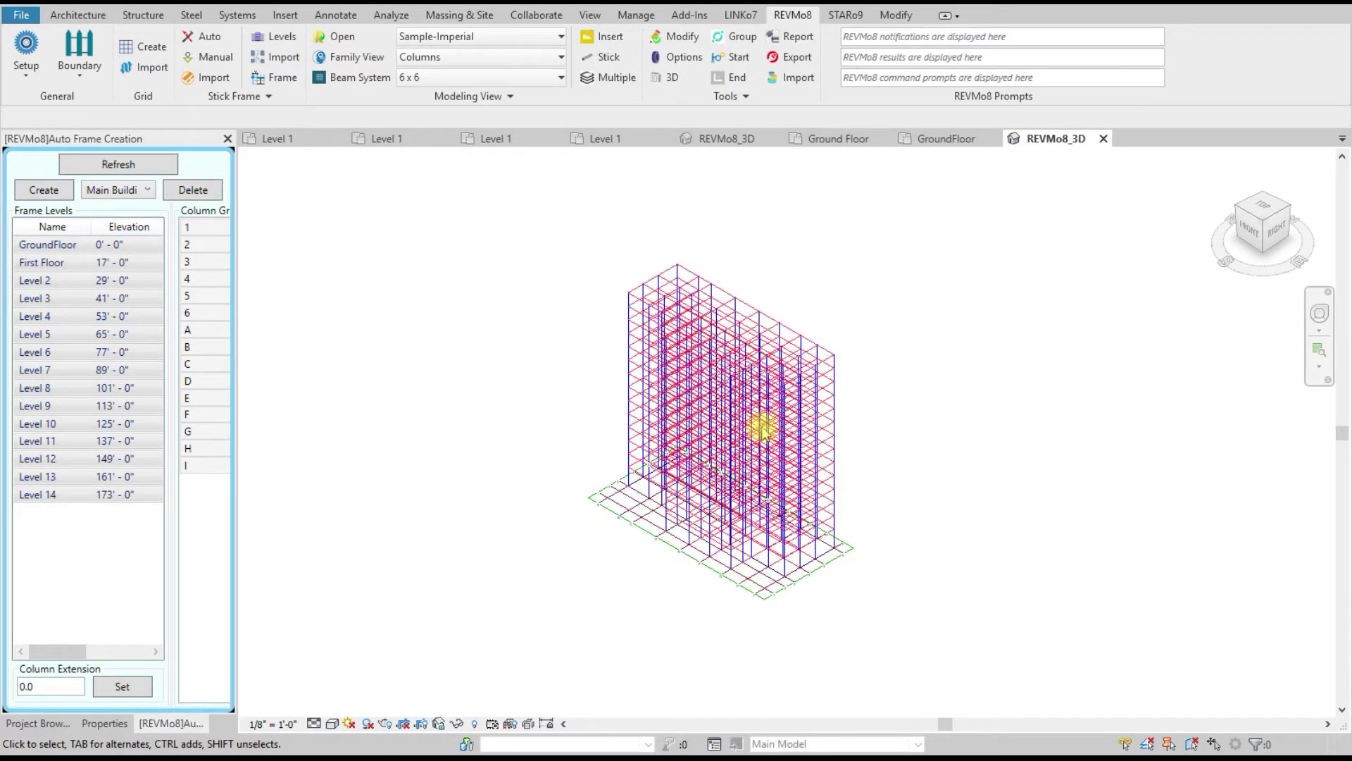
scroll(955, 612, "up", 5)
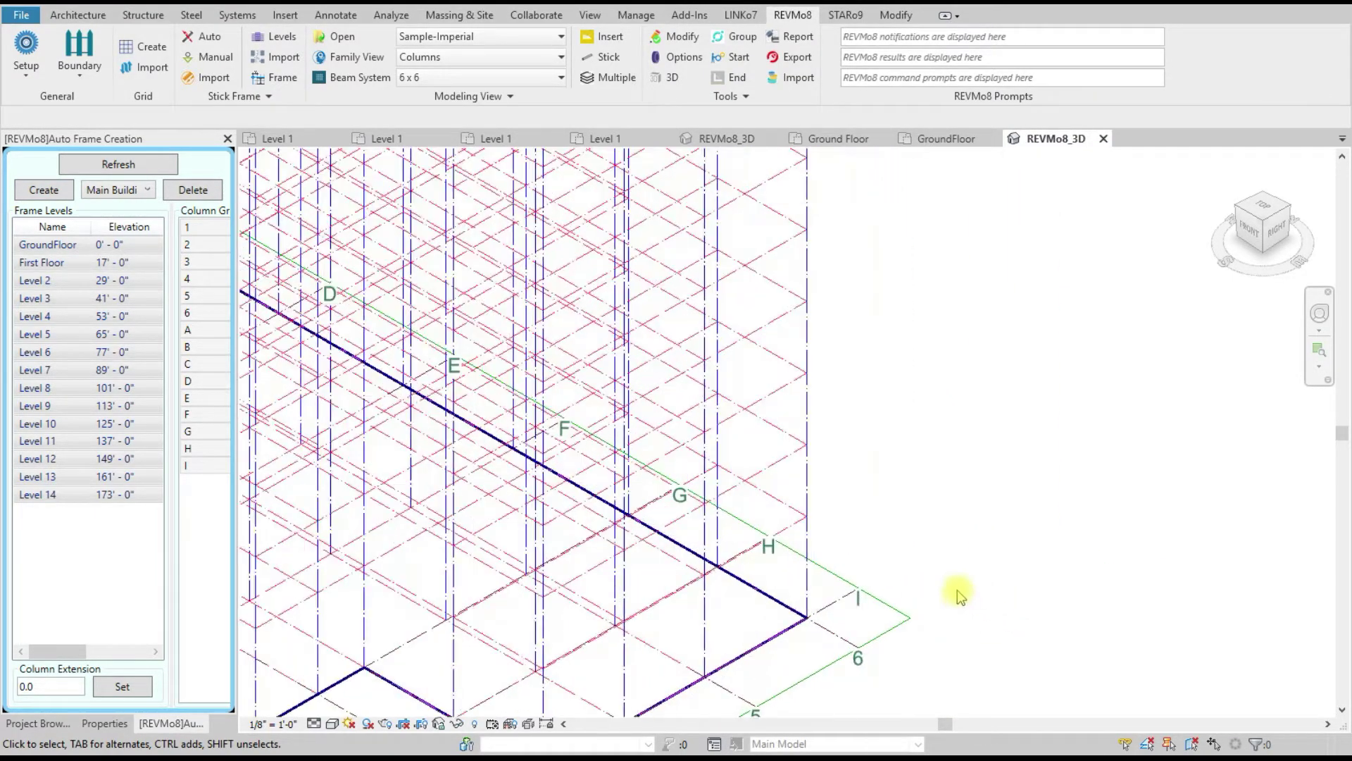
scroll(915, 577, "up", 4)
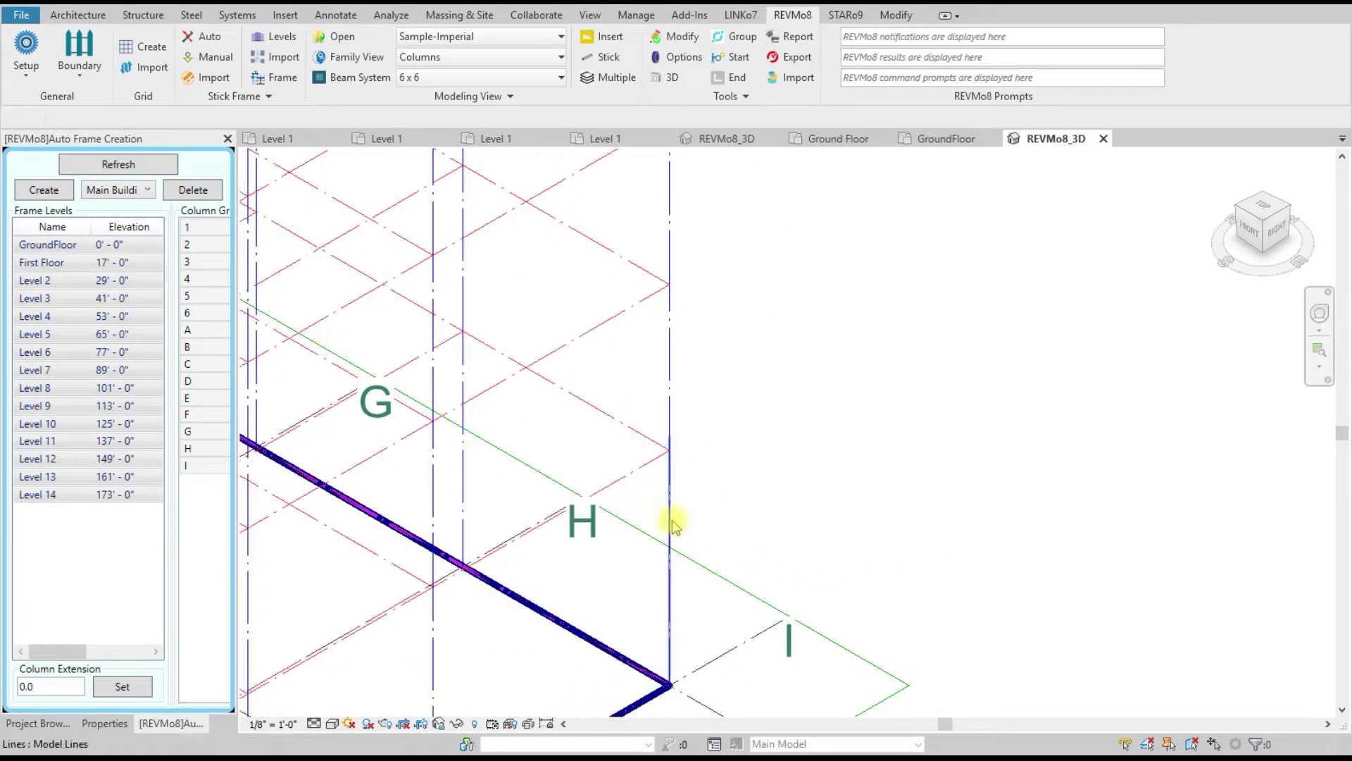
scroll(672, 518, "up", 3)
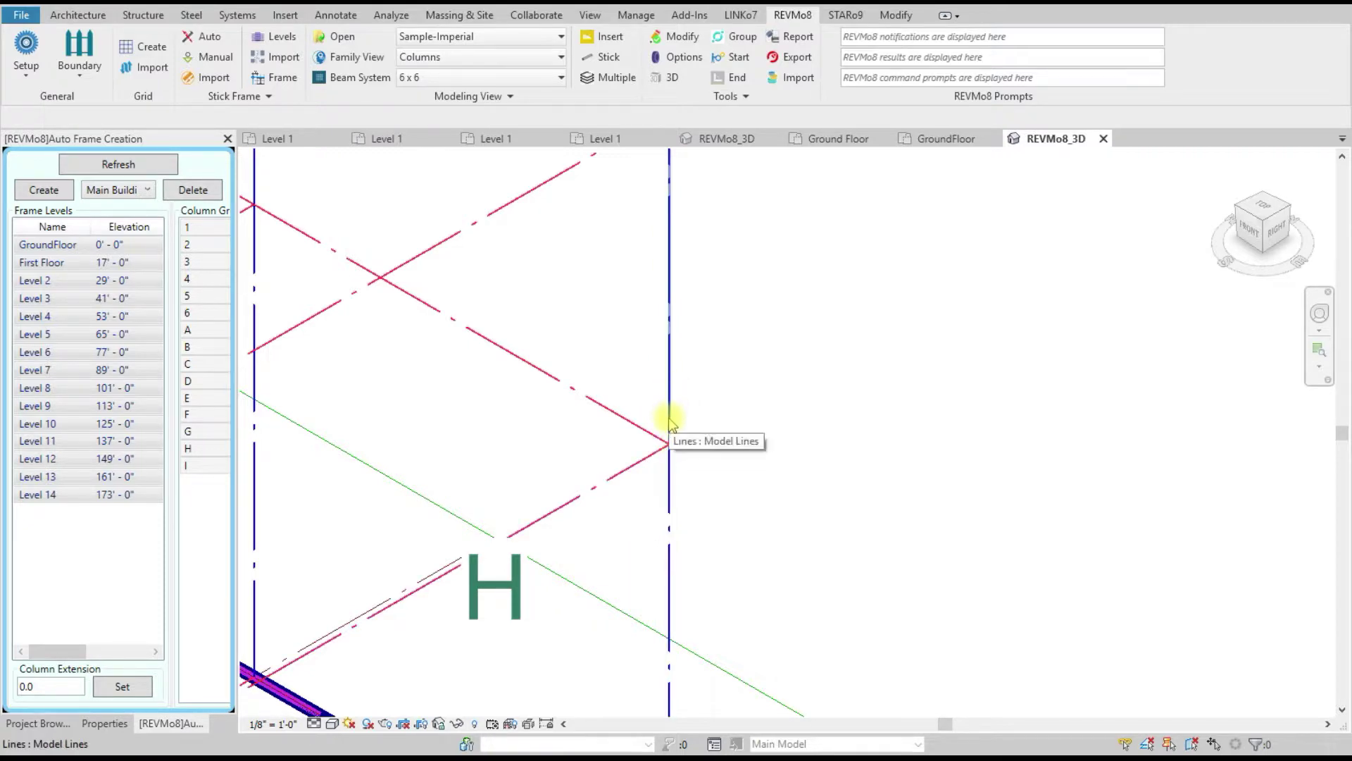
scroll(862, 463, "down", 4)
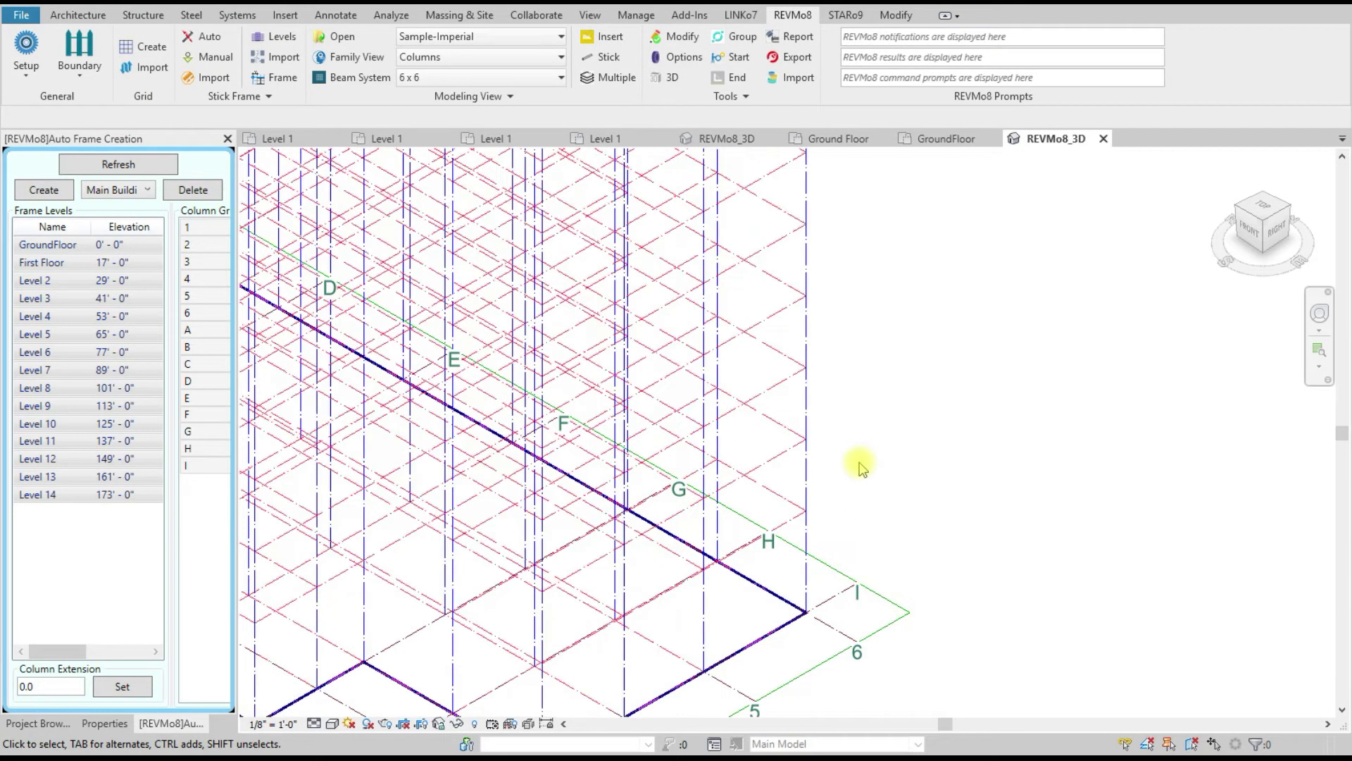
scroll(907, 503, "down", 3)
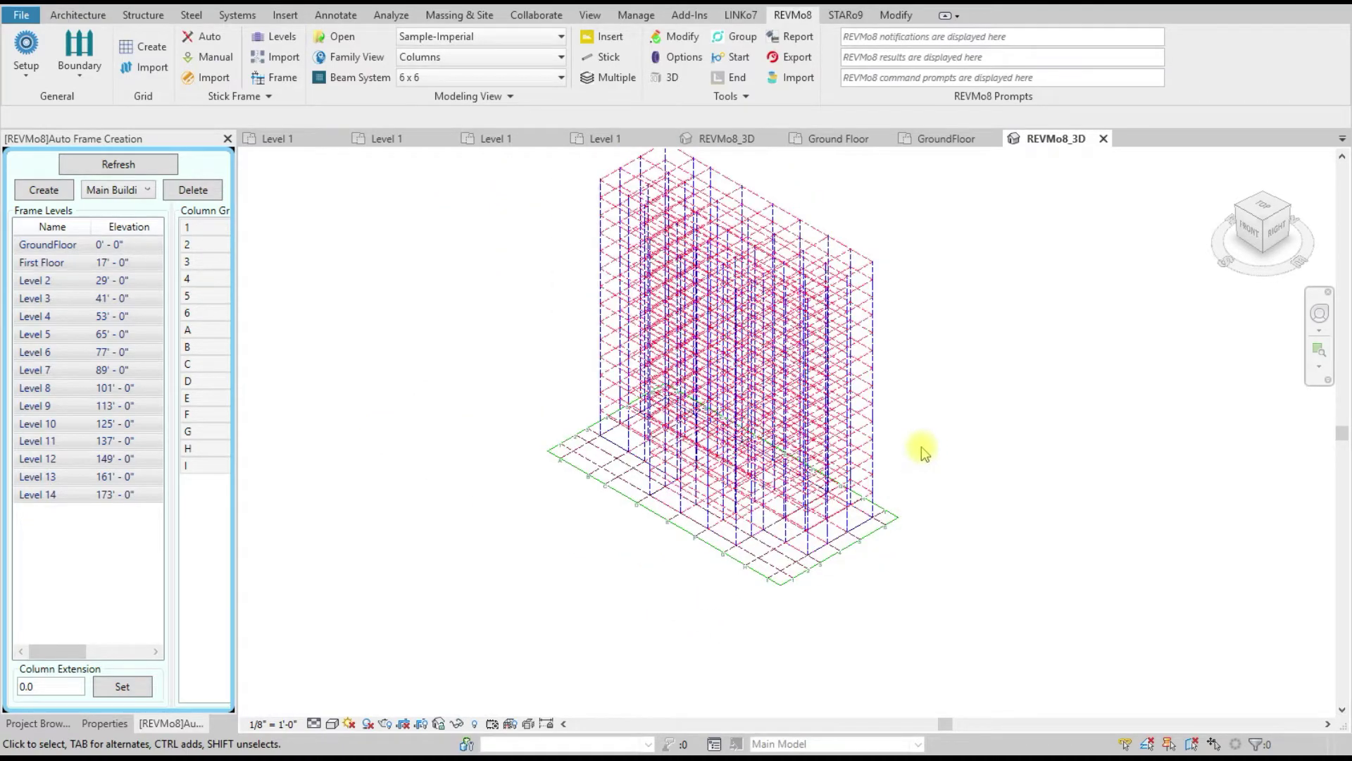
scroll(919, 444, "up", 2)
scroll(972, 474, "down", 3)
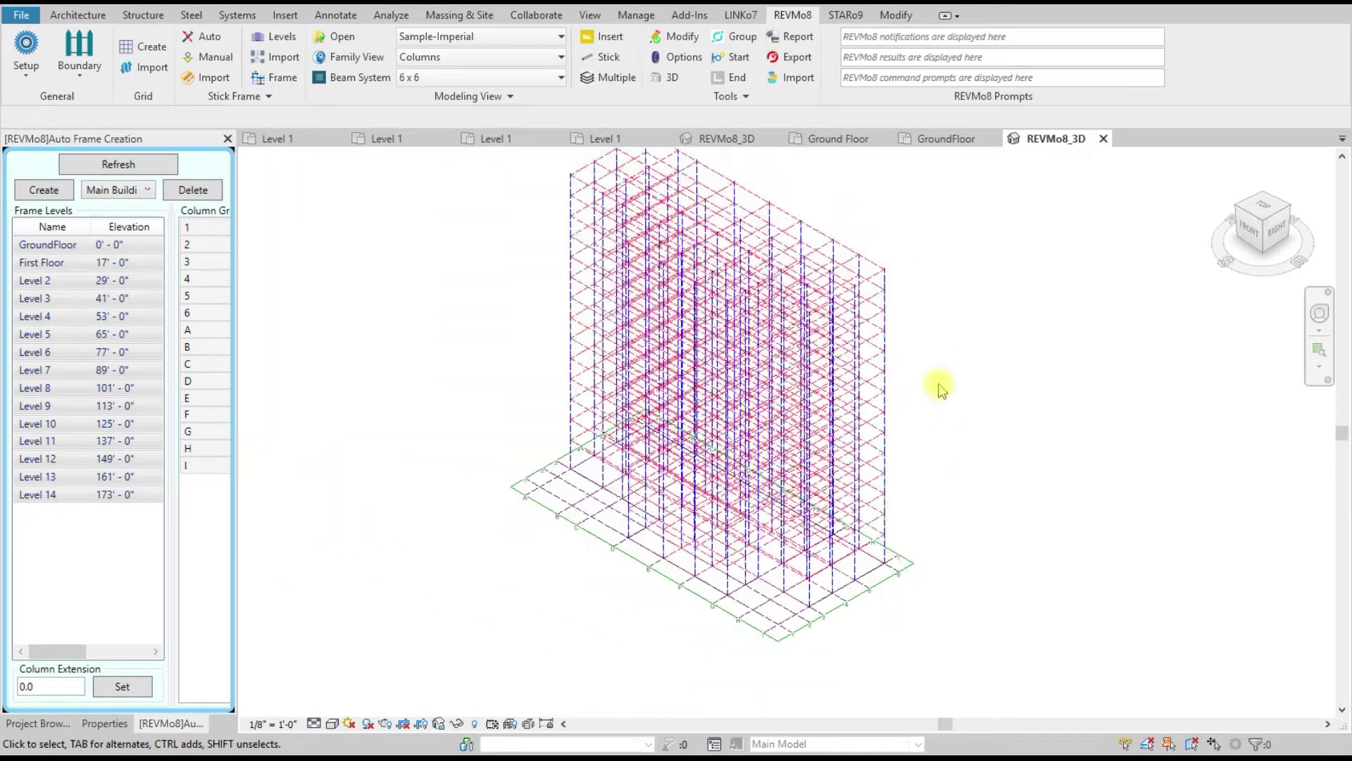
scroll(900, 261, "up", 5)
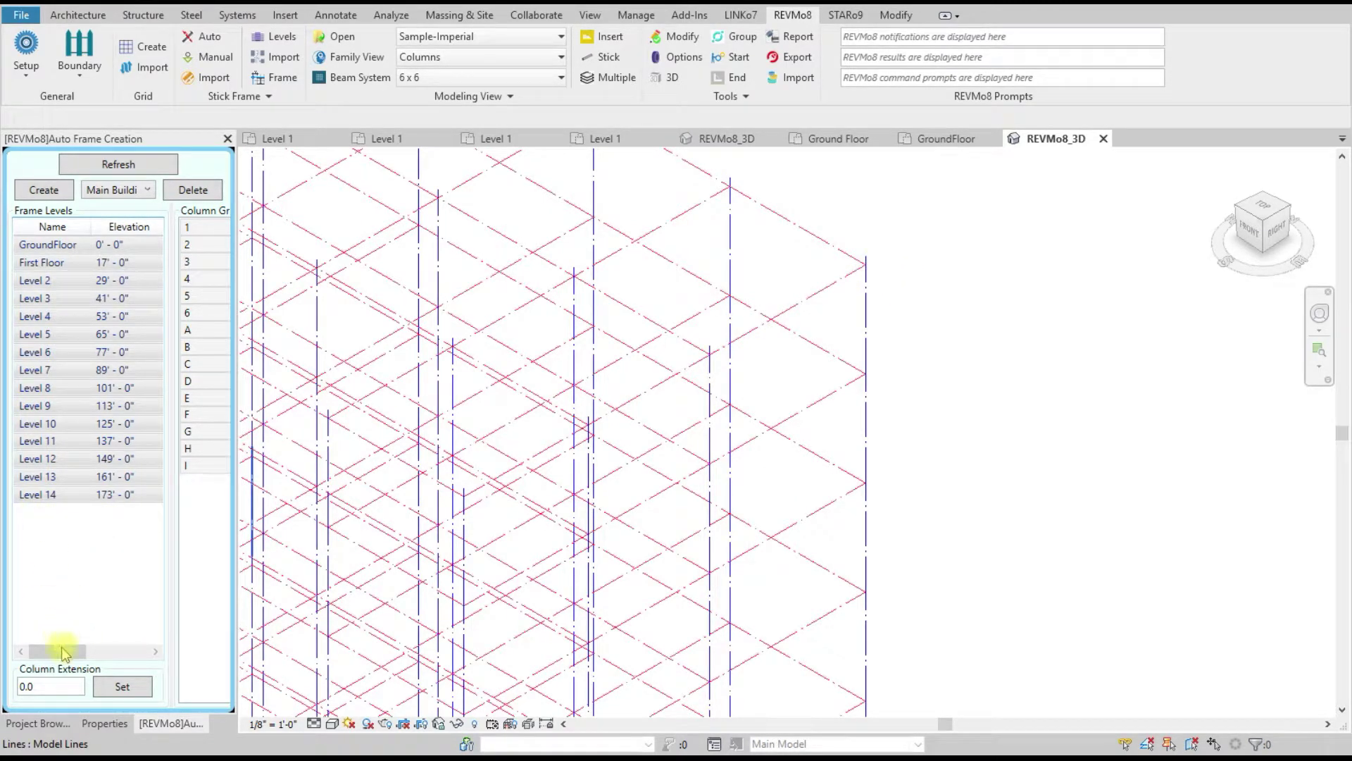
left_click_drag(52, 649, 134, 650)
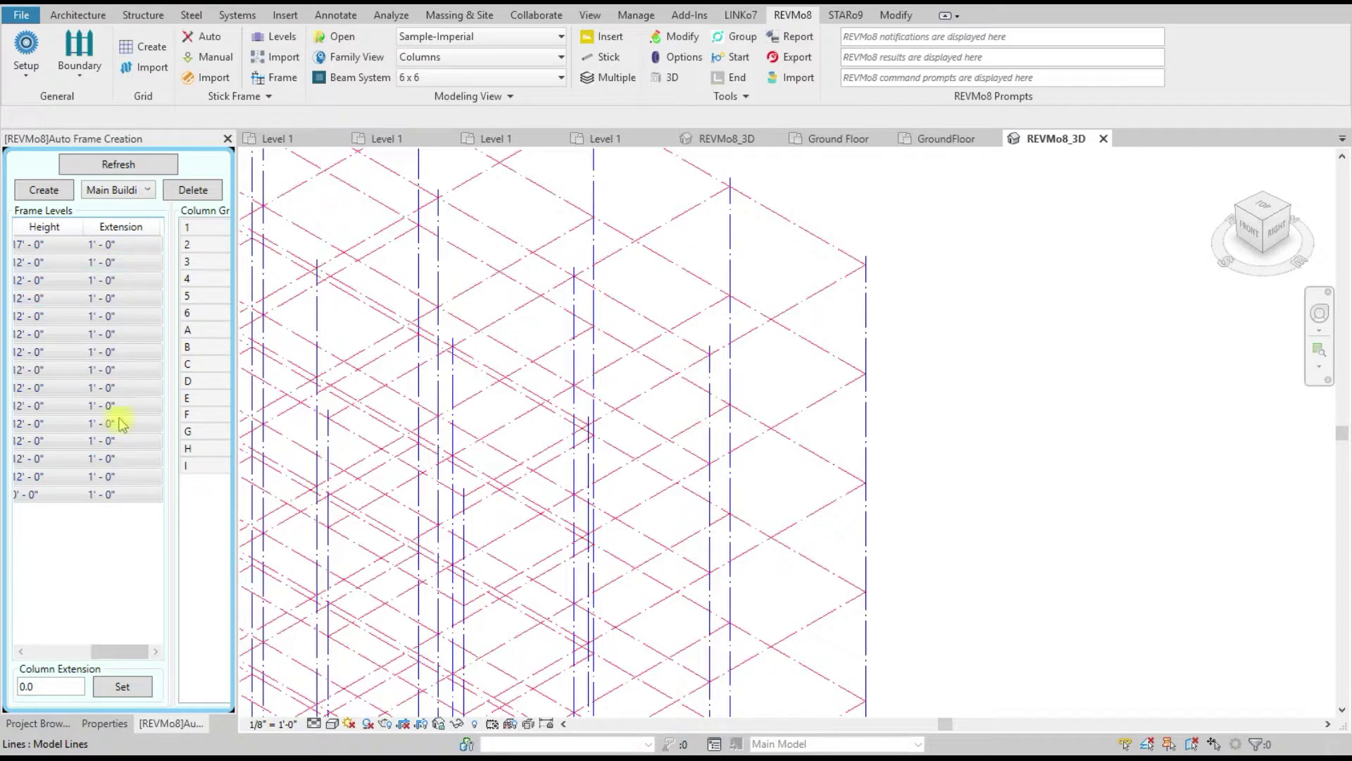
left_click_drag(120, 649, 41, 651)
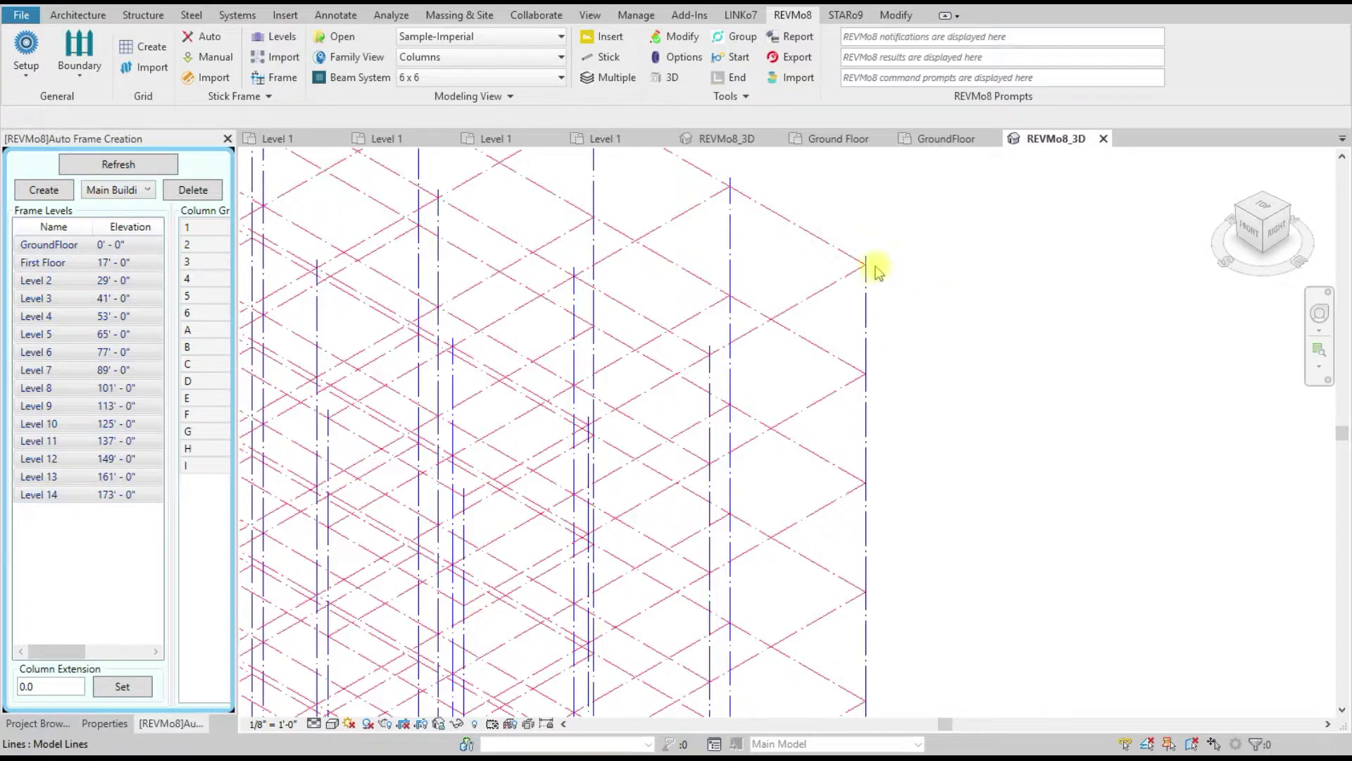
scroll(873, 310, "down", 6)
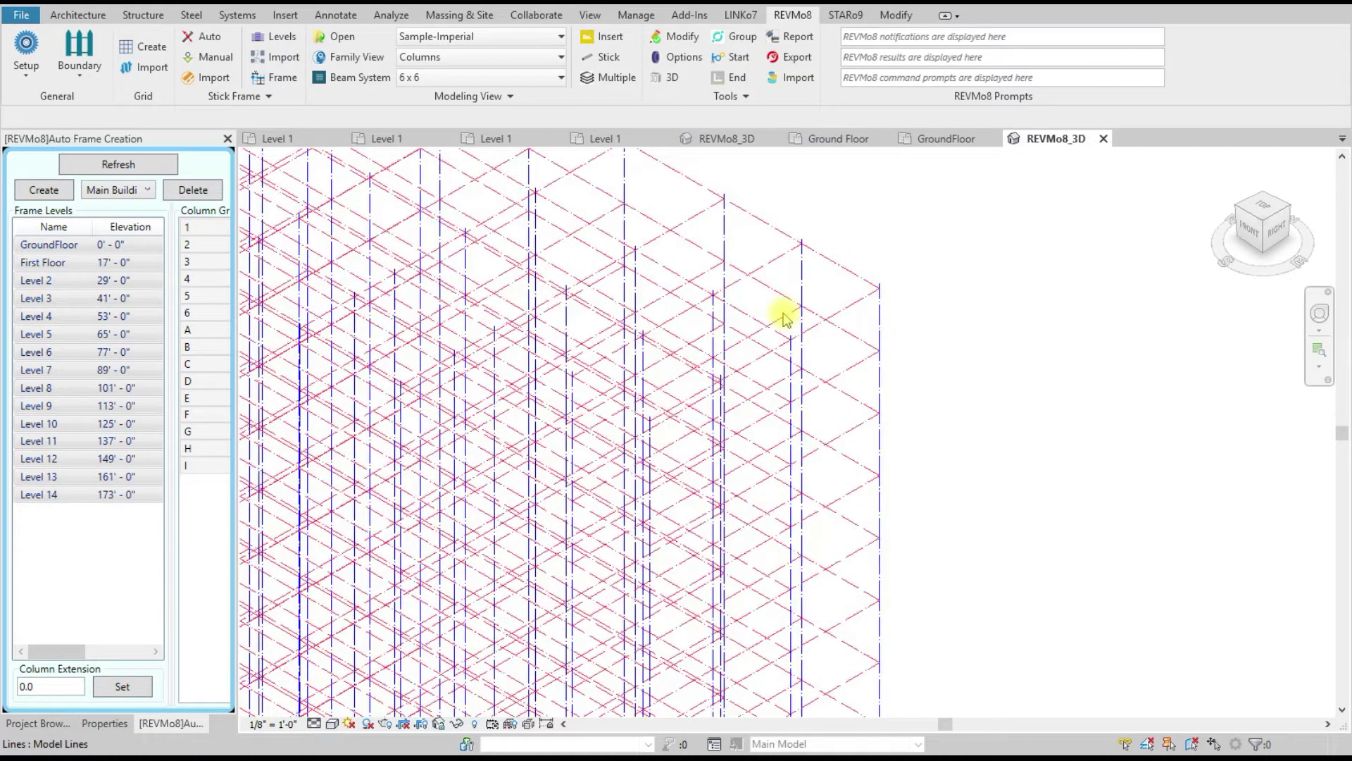
scroll(796, 297, "up", 2)
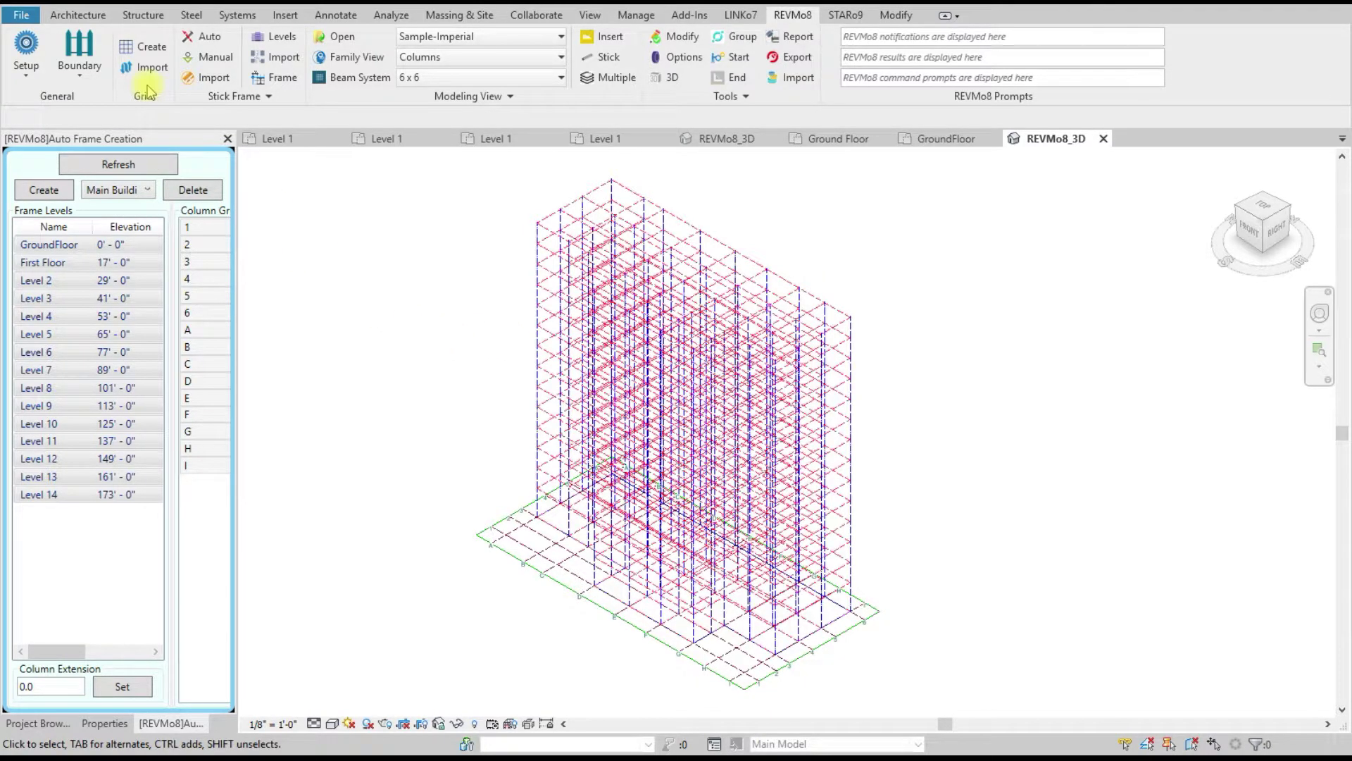
Step: Undo the frame, then create a trial frame on grid line 1 for GroundFloor–Level 14
key("ctrl+z")
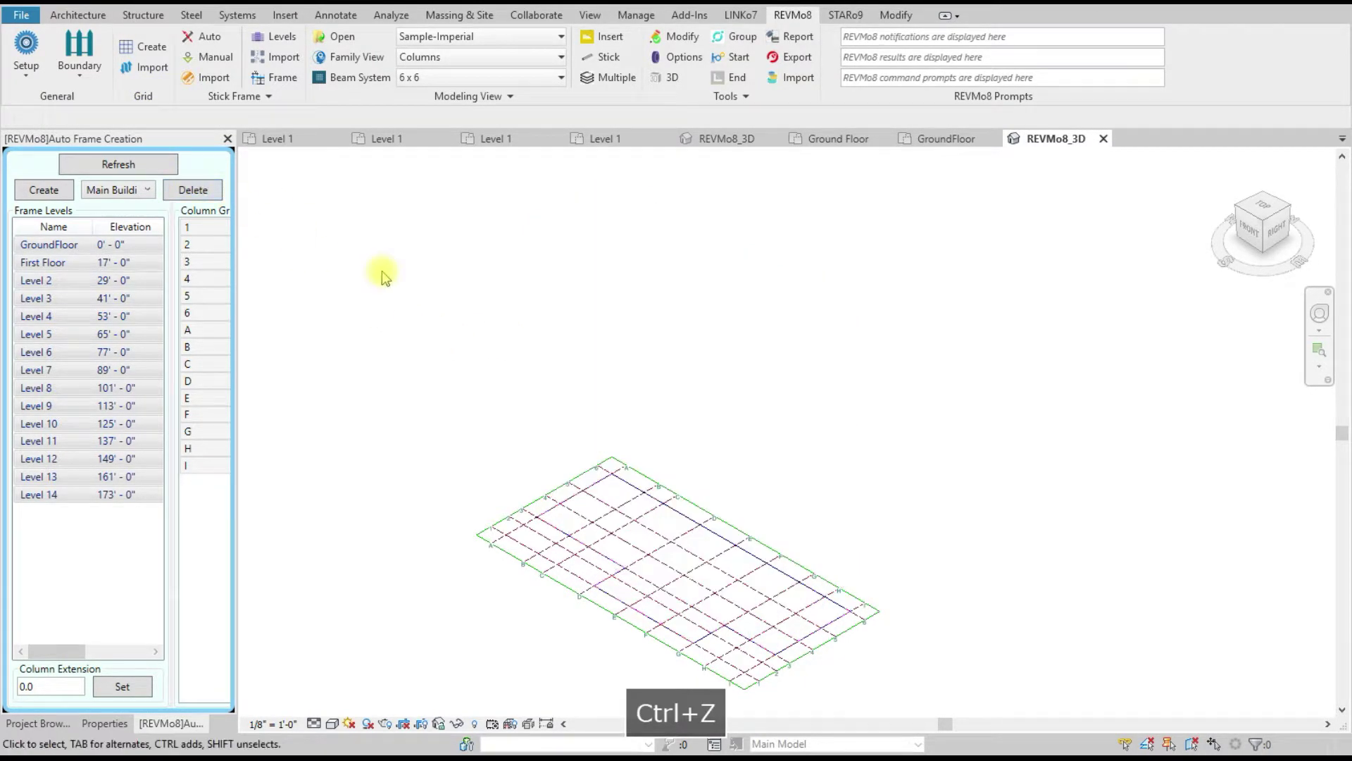
left_click(102, 533)
left_click(45, 355)
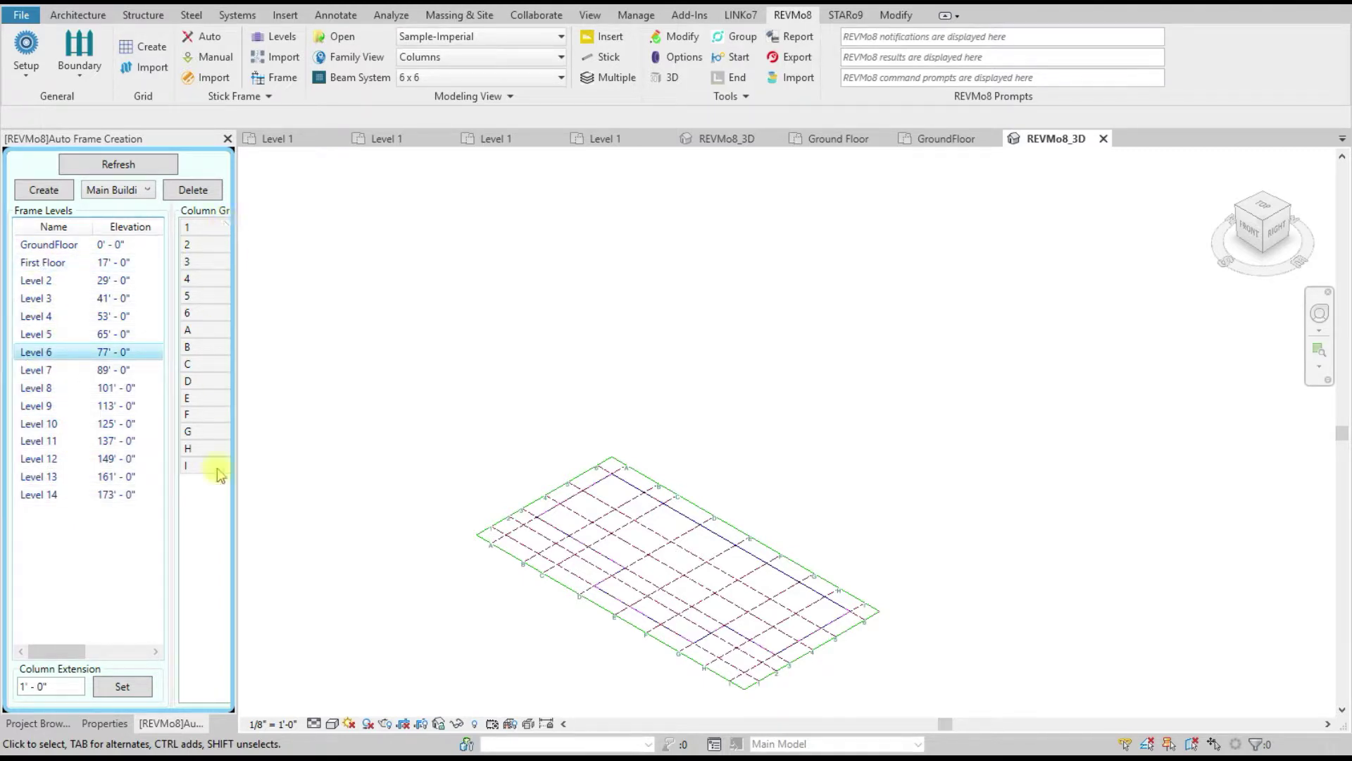
left_click(41, 245)
left_click(39, 495, "shift")
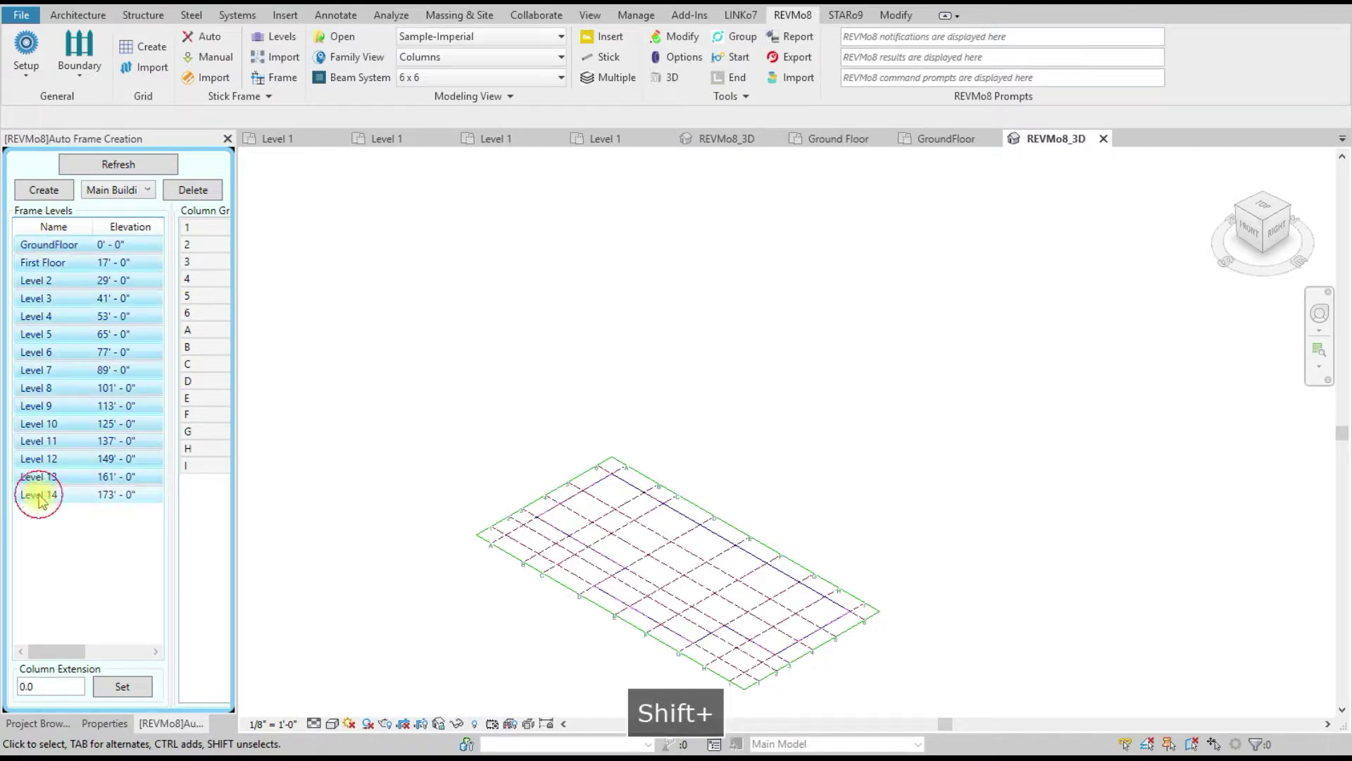
left_click(189, 226)
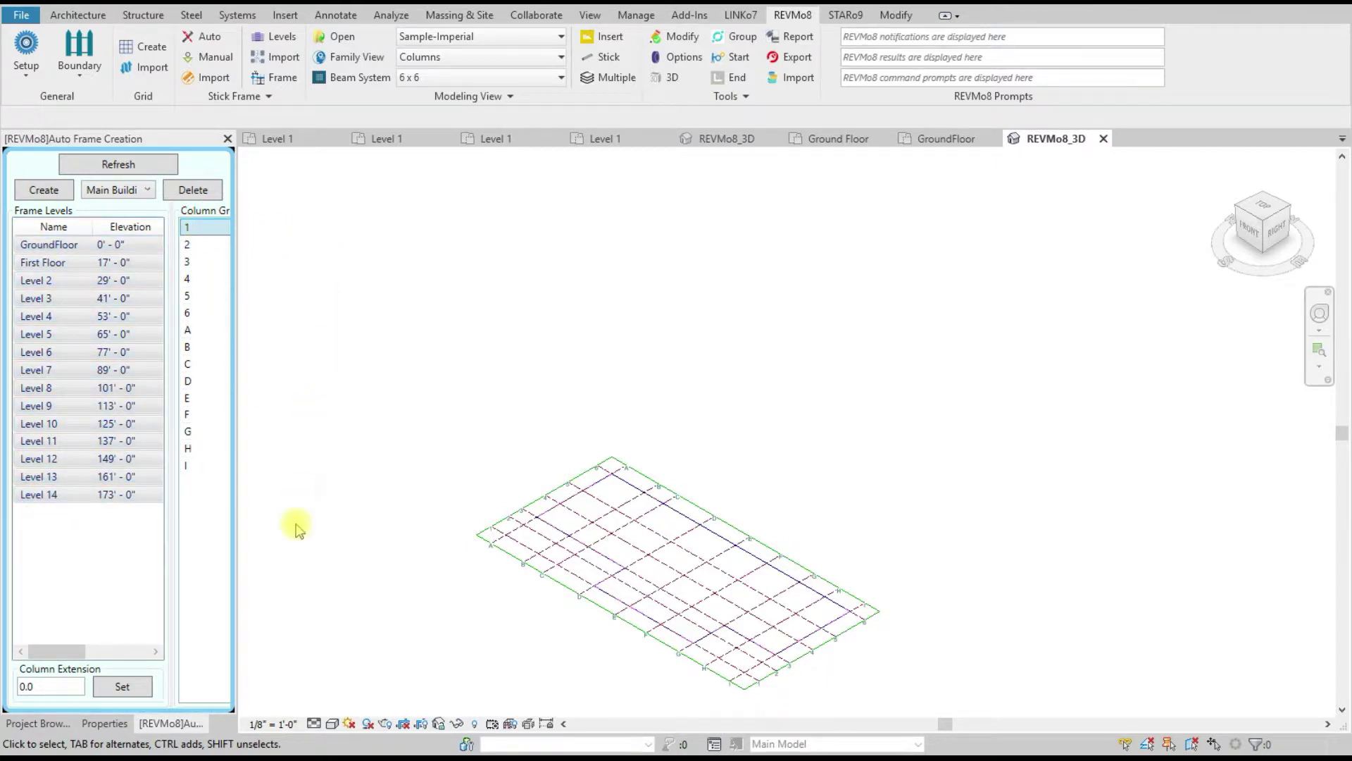
left_click(44, 189)
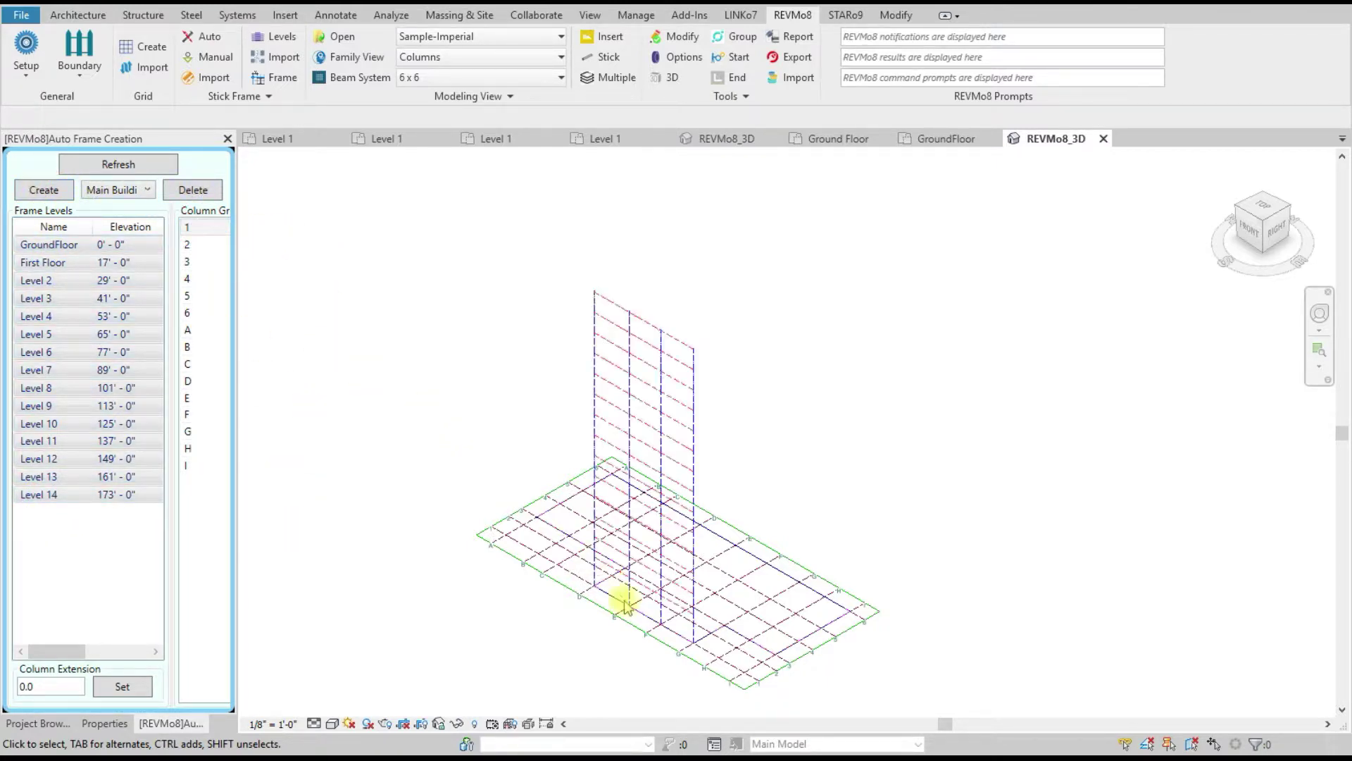
Step: Inspect the grid 1 trial frame, then undo it
scroll(619, 596, "up", 6)
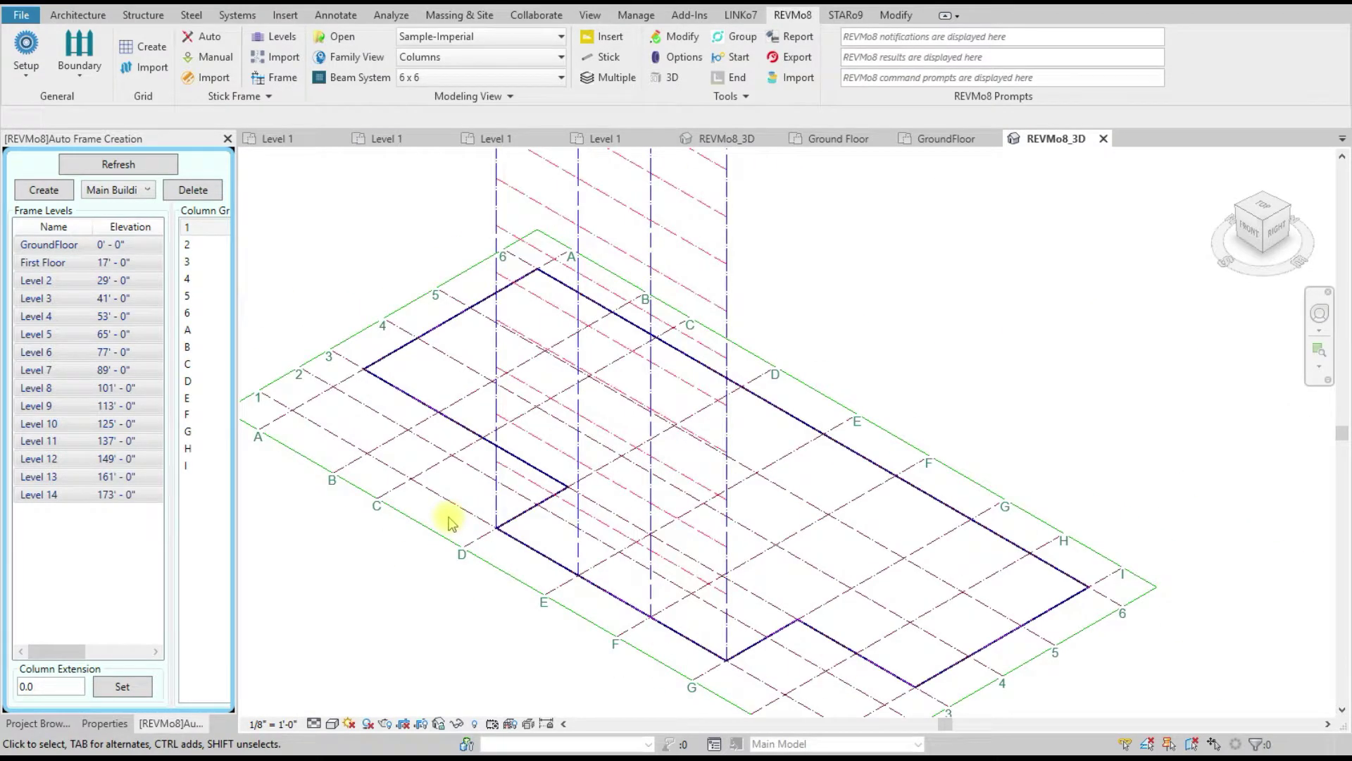
scroll(760, 625, "up", 5)
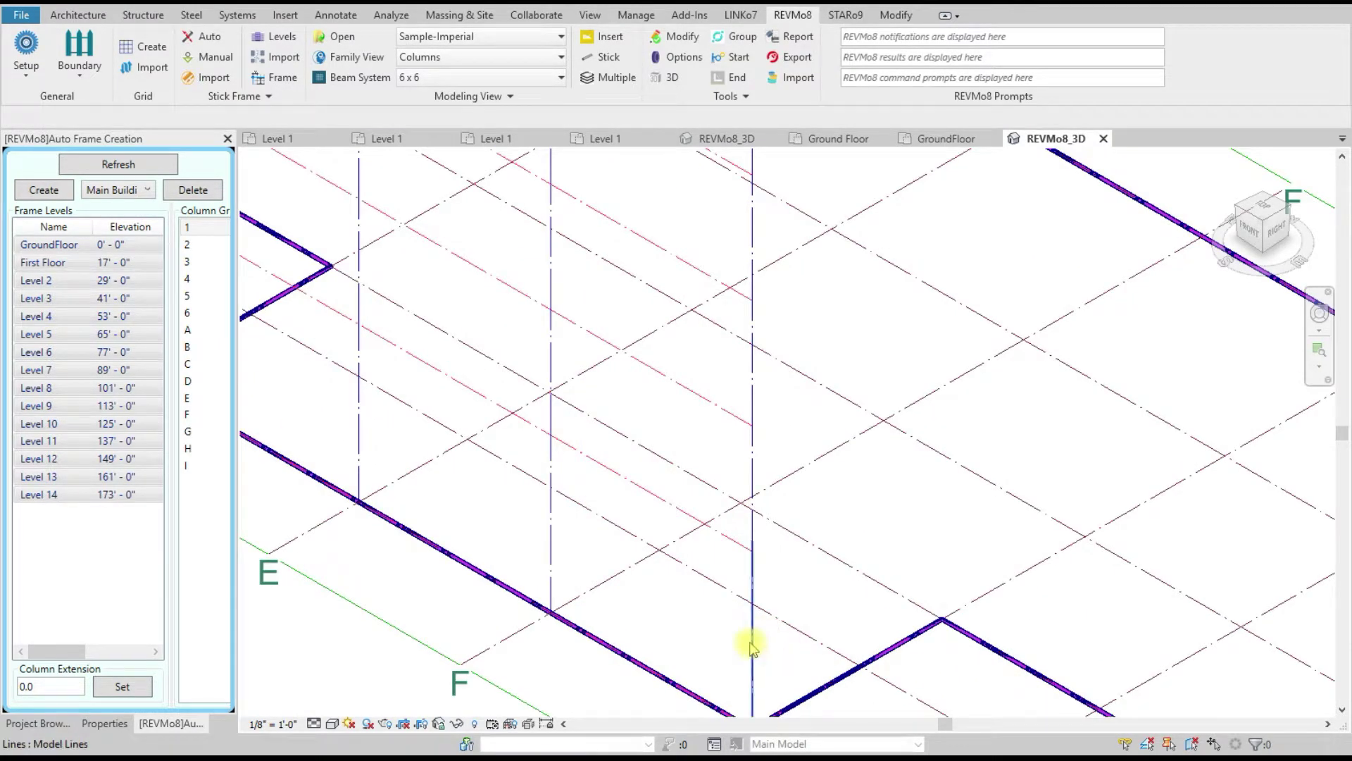
scroll(553, 527, "down", 10)
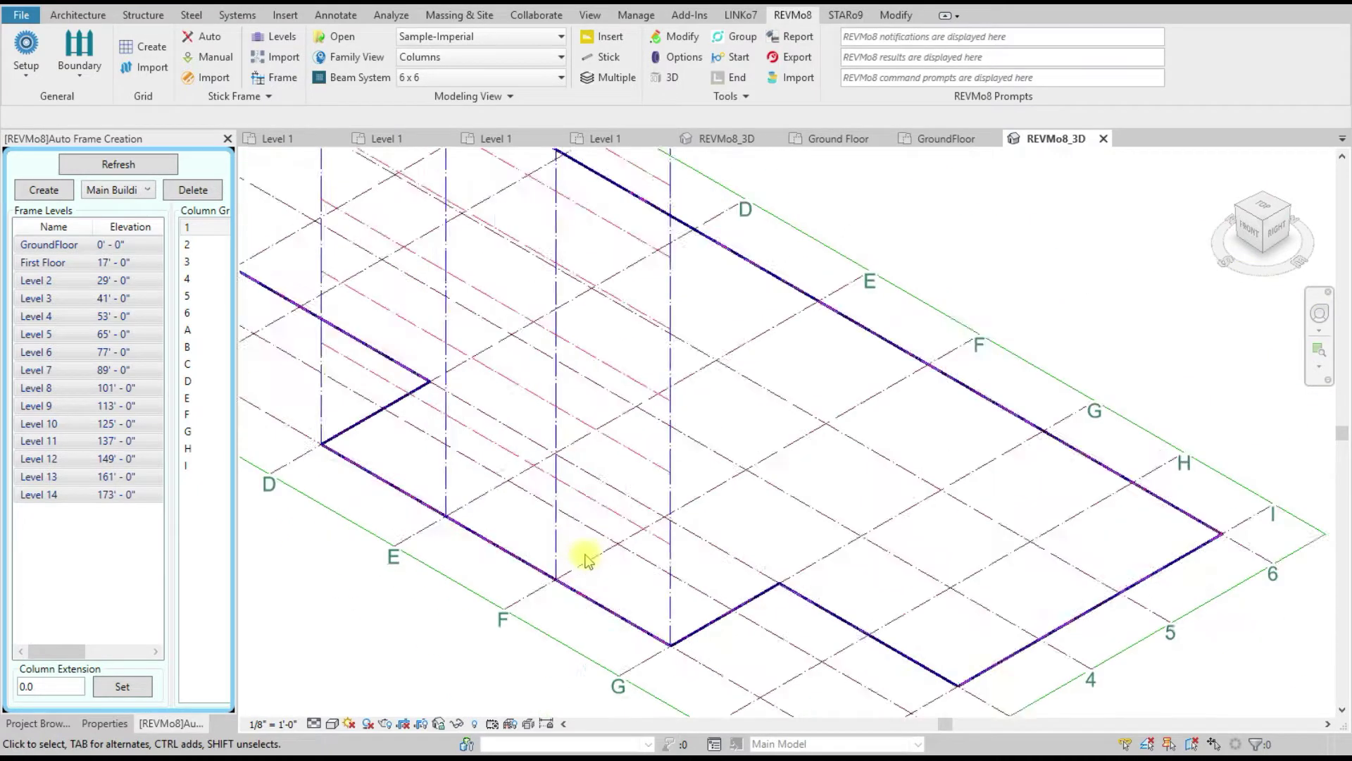
scroll(548, 563, "up", 2)
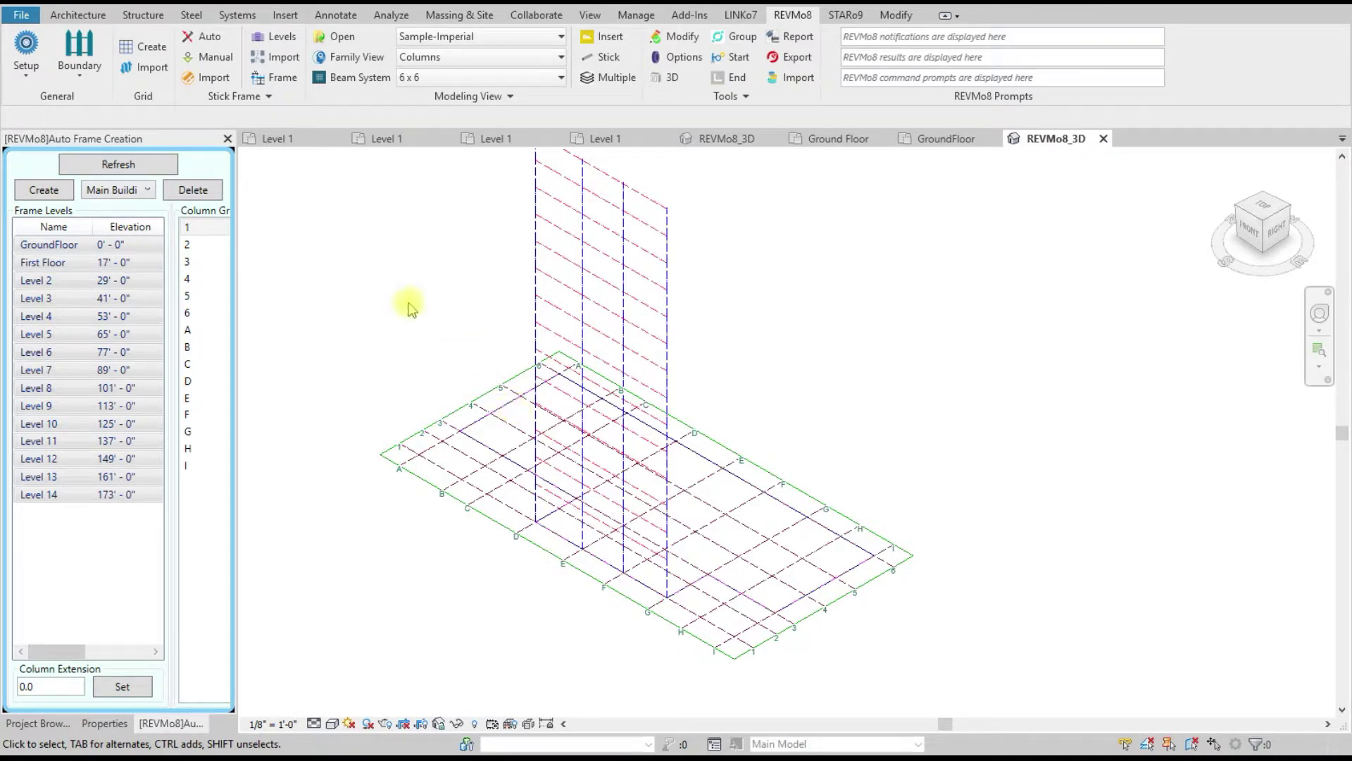
key("ctrl+z")
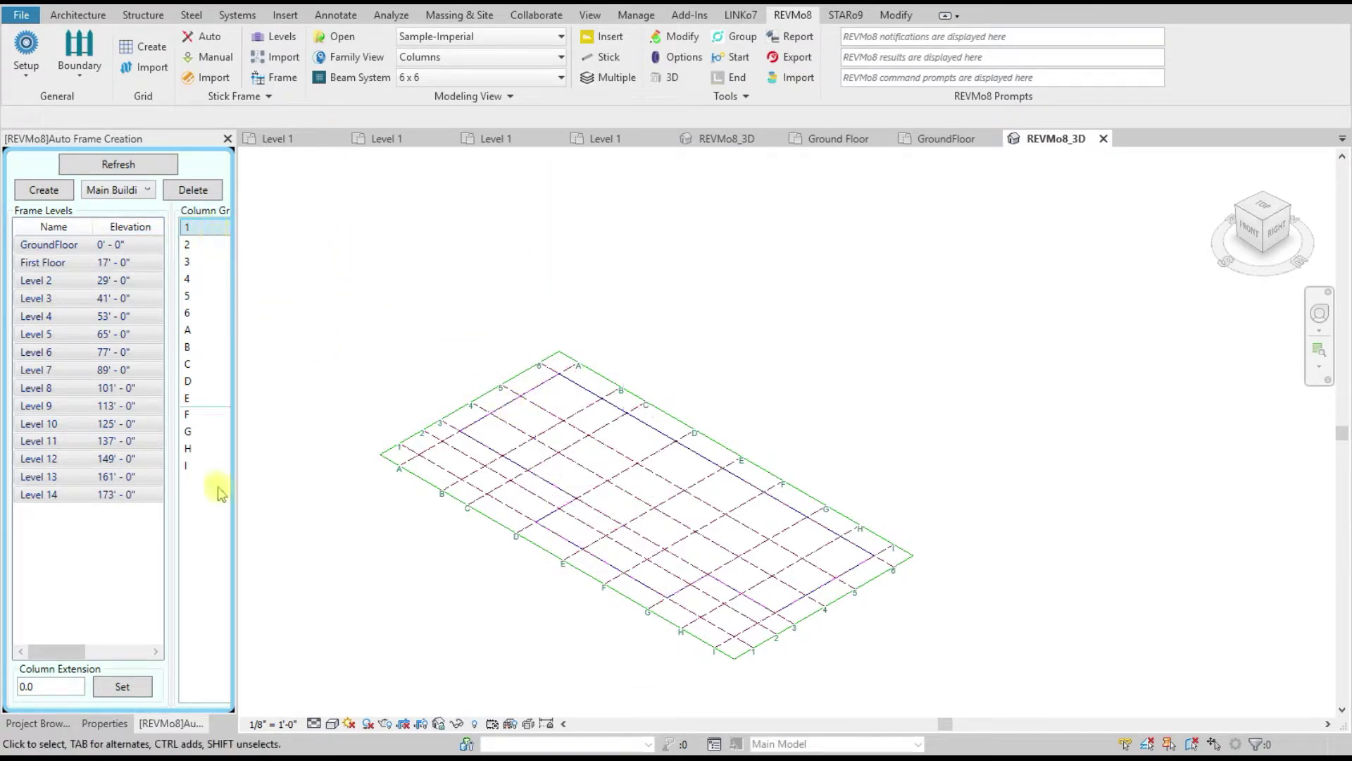
Step: Select grids 1 through I, clear the choice, and run REVMo8 Tools > Start grouping
left_click(200, 466, "shift")
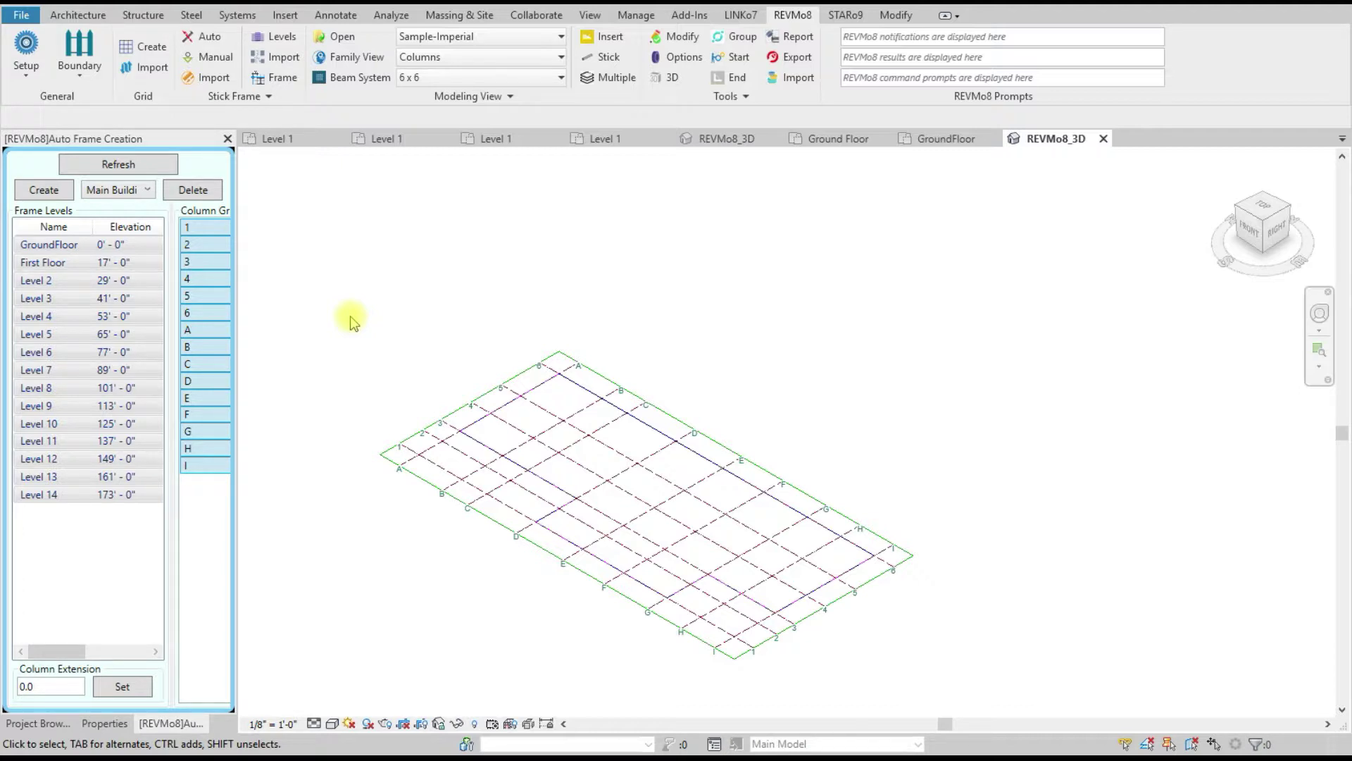
left_click(761, 282)
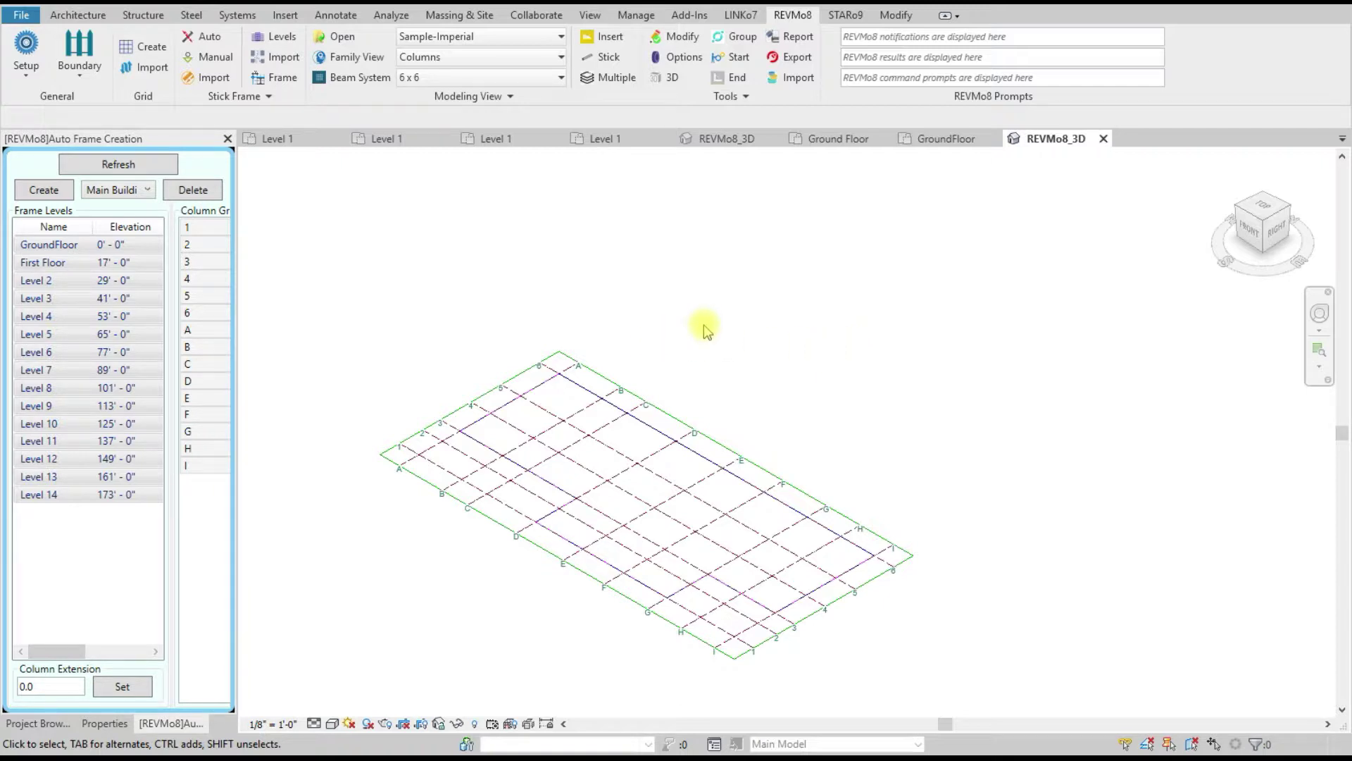
left_click(737, 59)
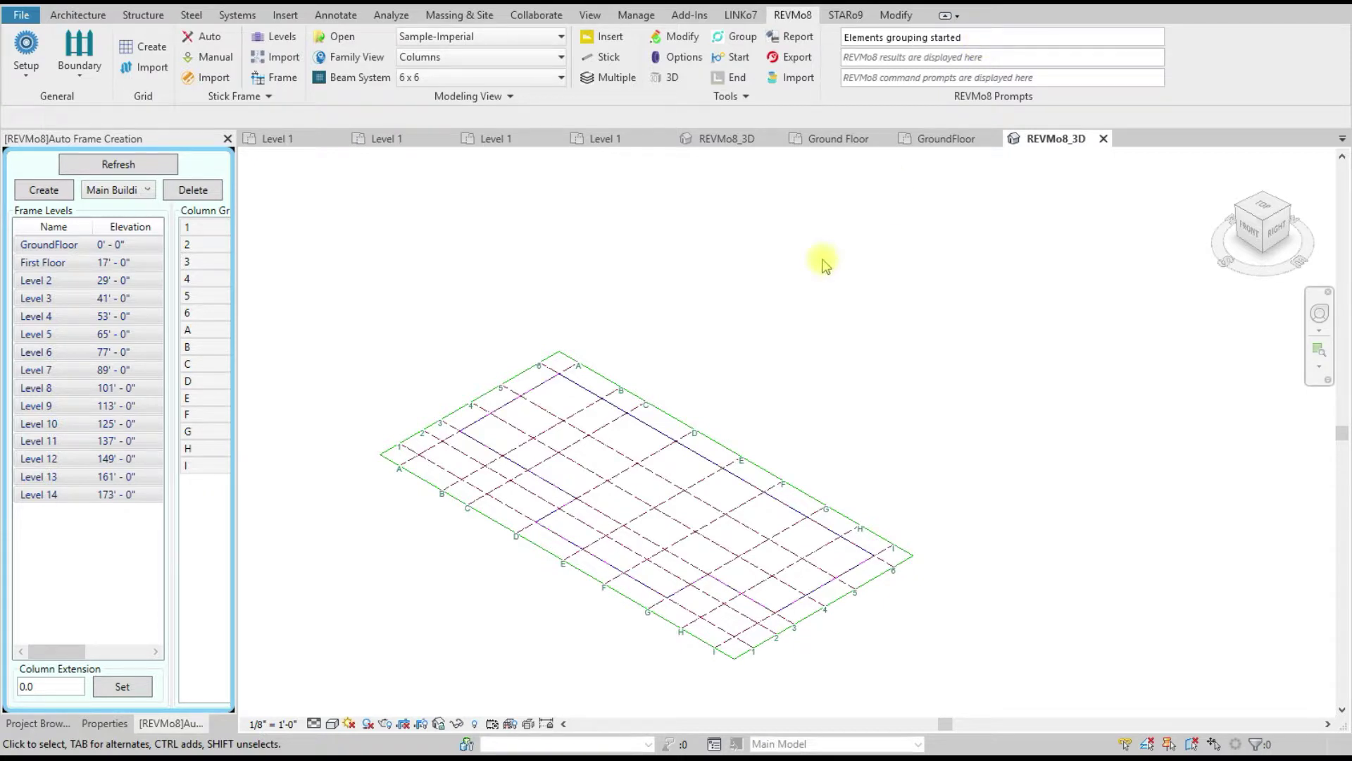
Step: Build the full multi-storey stick frame on all listed levels and begin grouping its elements
left_click(43, 191)
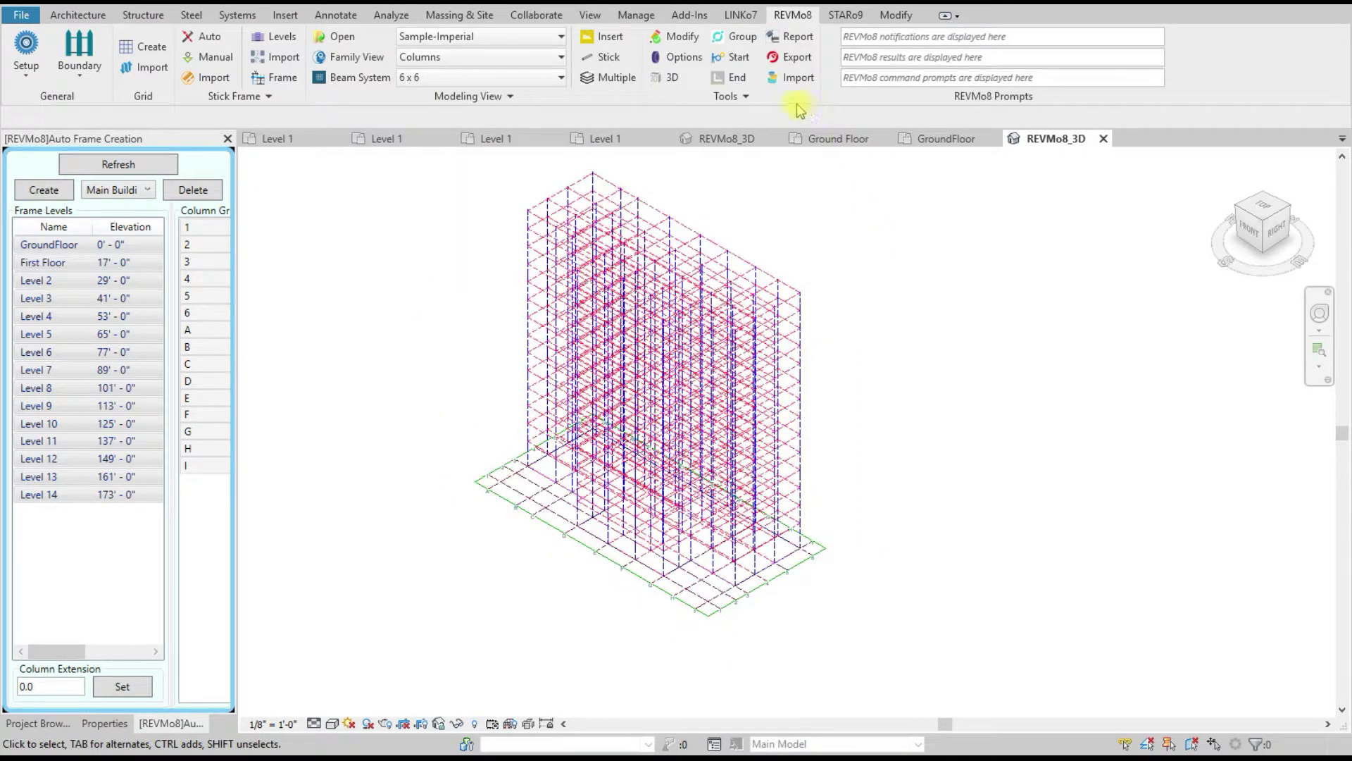
left_click(734, 77)
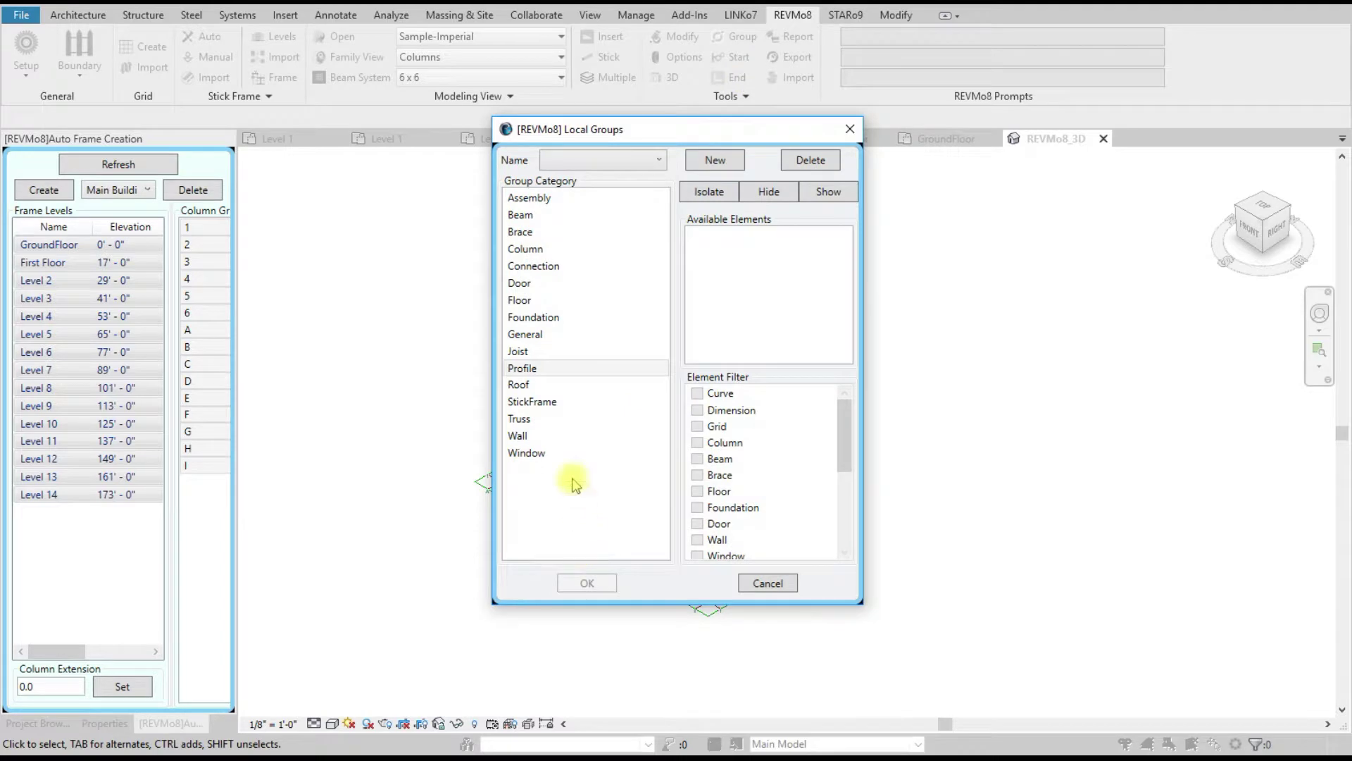
Step: Create a new local group named StickFrame containing the 841 frame elements
left_click(549, 402)
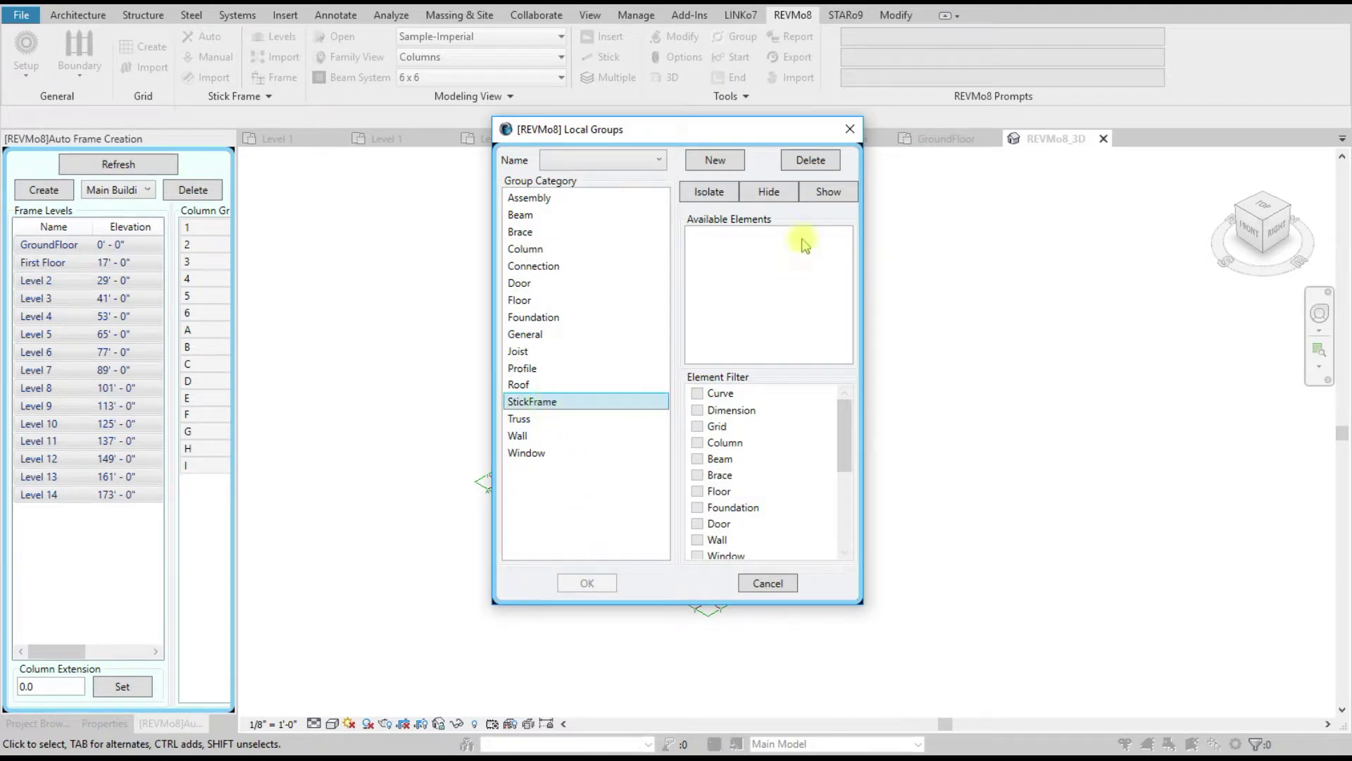
left_click(714, 160)
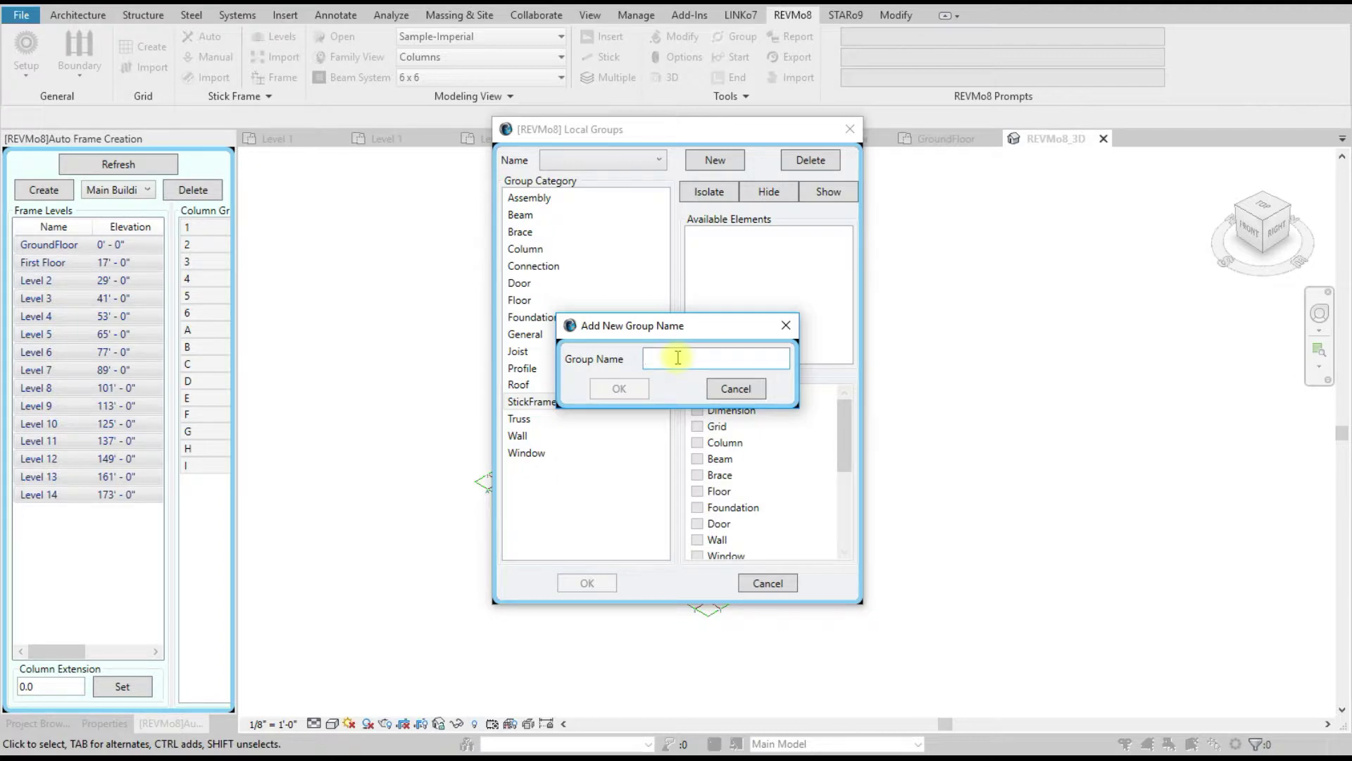
type("Stick")
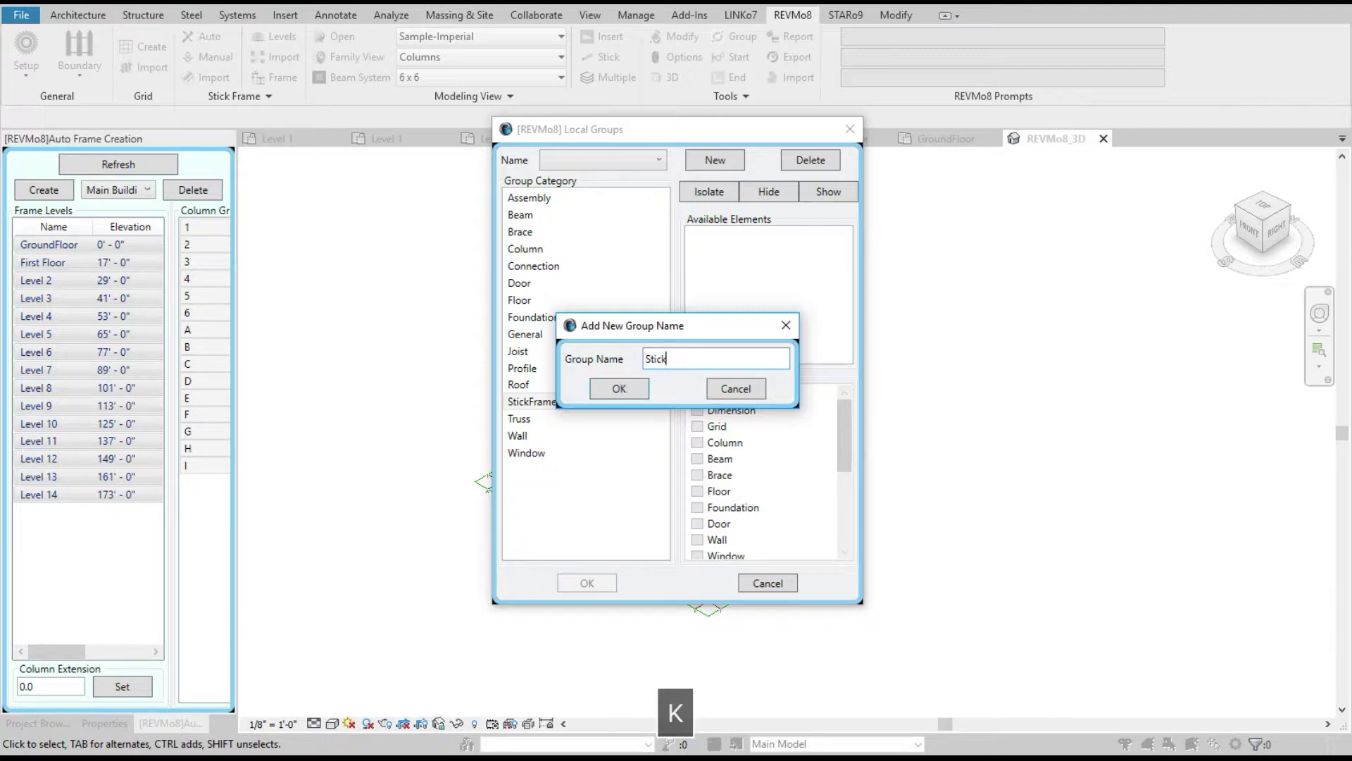
type("Frame")
left_click(619, 389)
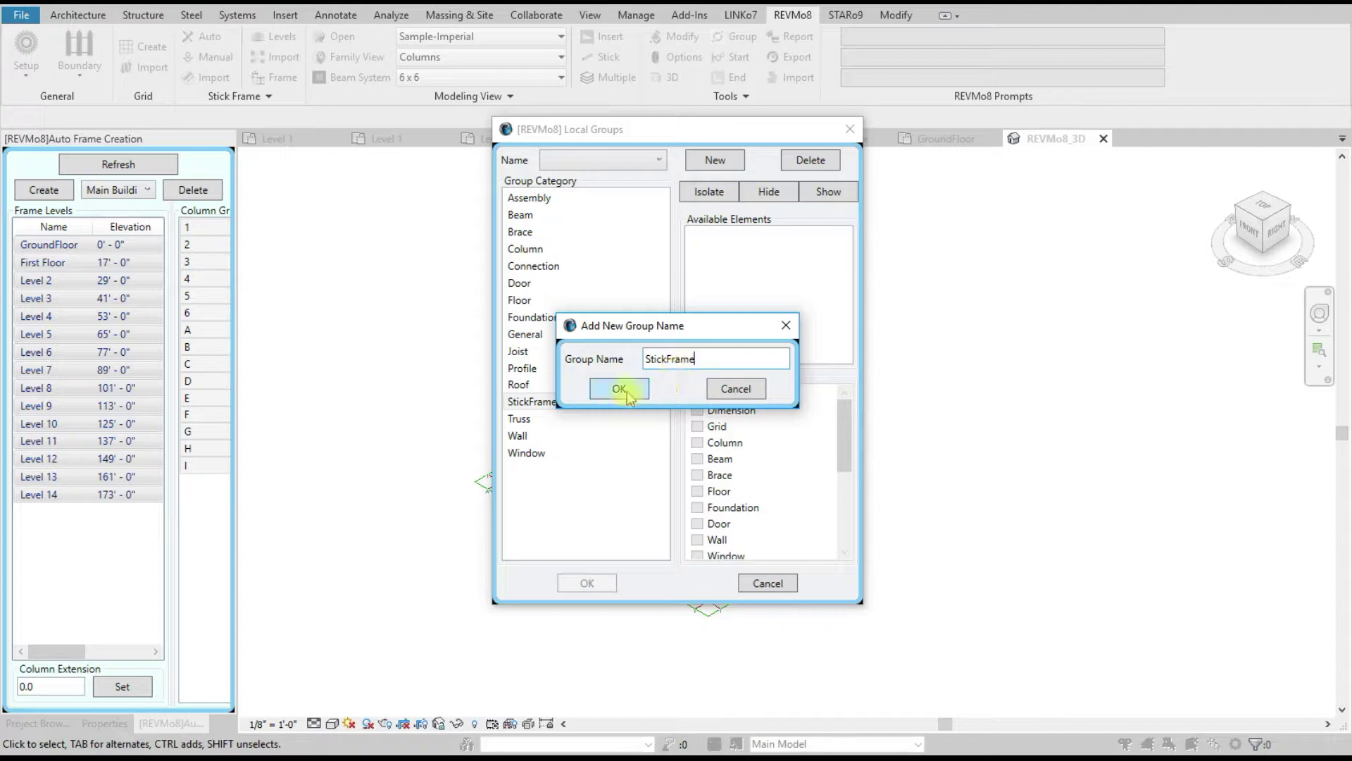
left_click(598, 583)
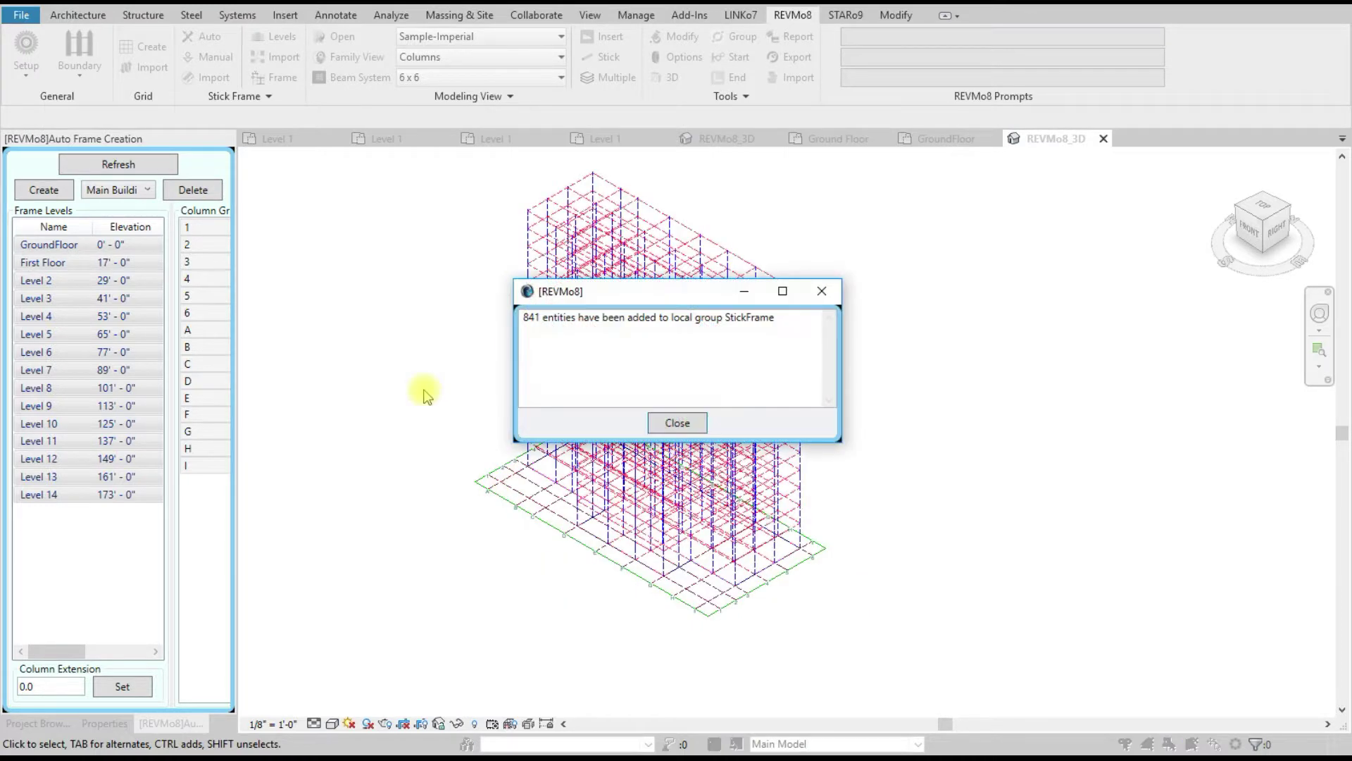
Step: Acknowledge the grouping message, save the project with Ctrl+S, and open the project manager
left_click_drag(522, 317, 775, 318)
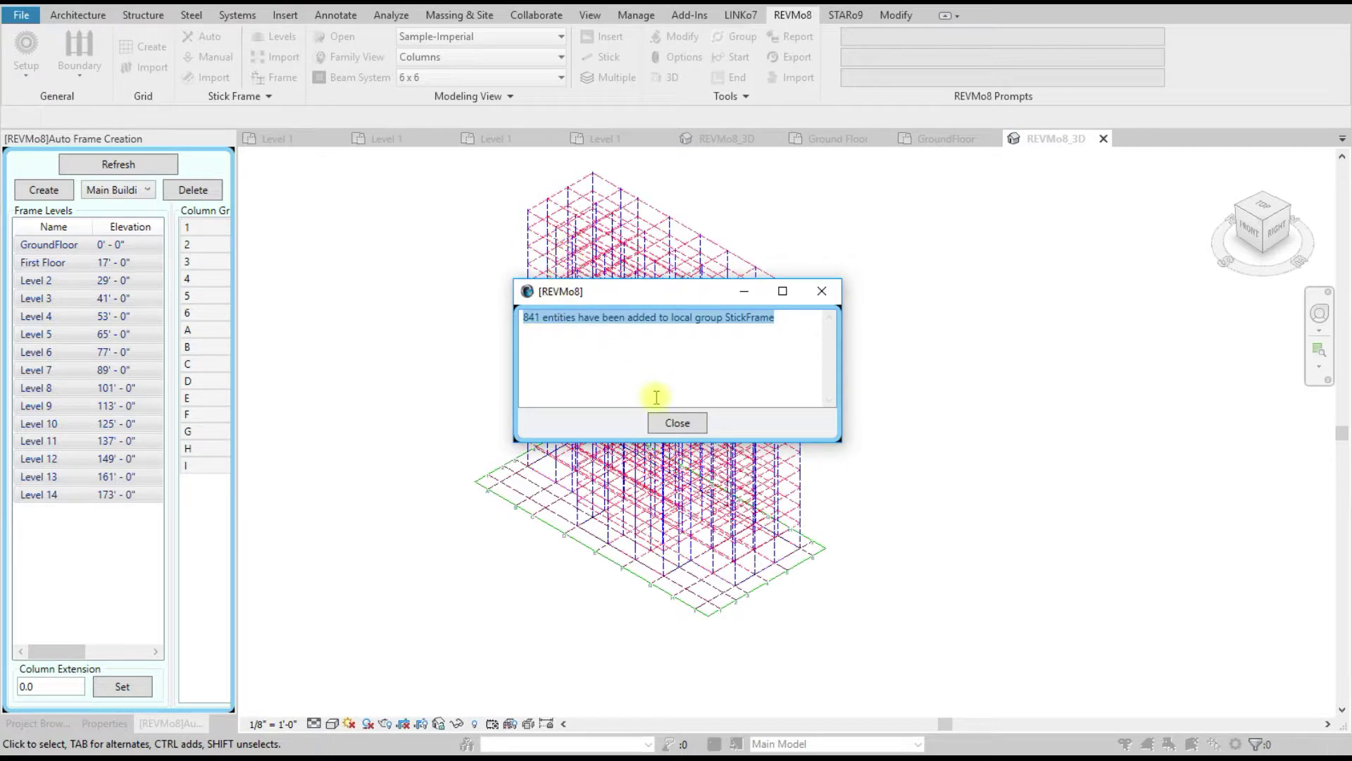
left_click(677, 424)
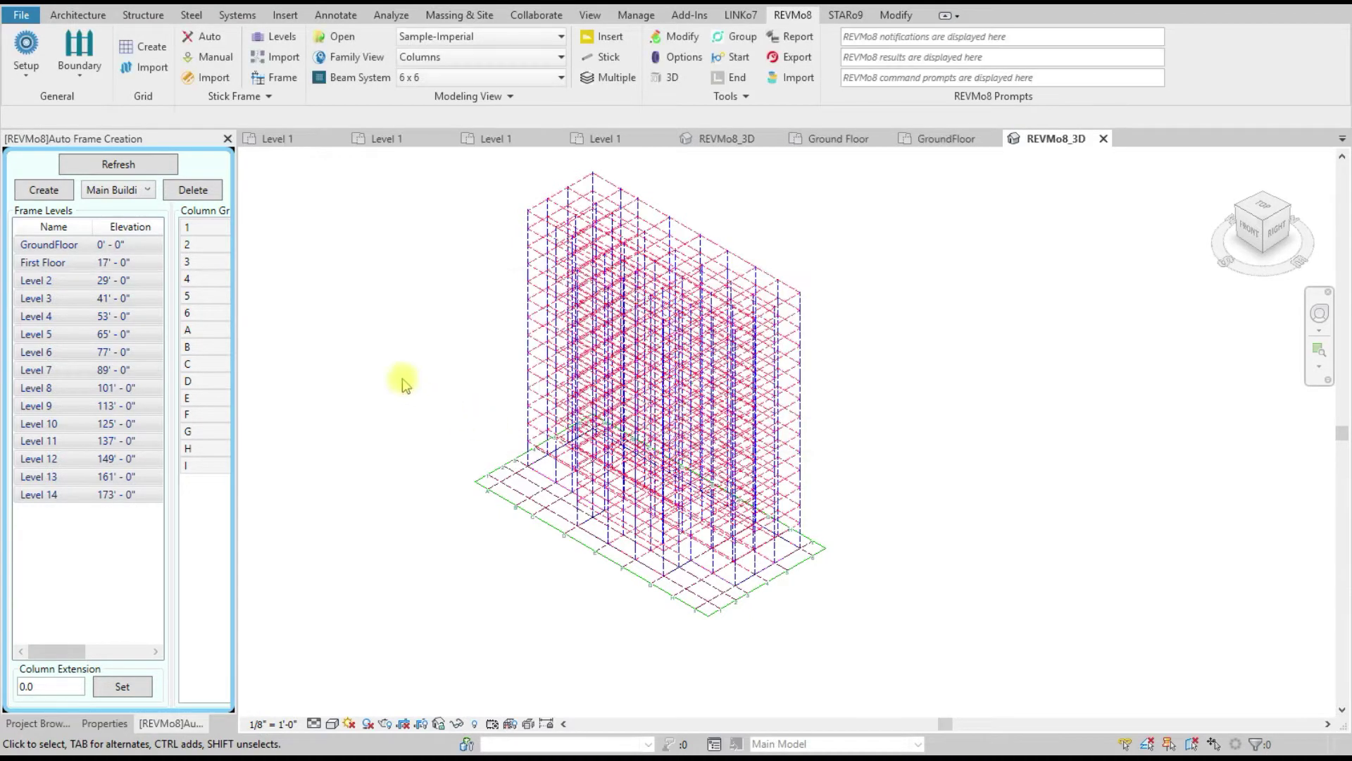
key("ctrl+s")
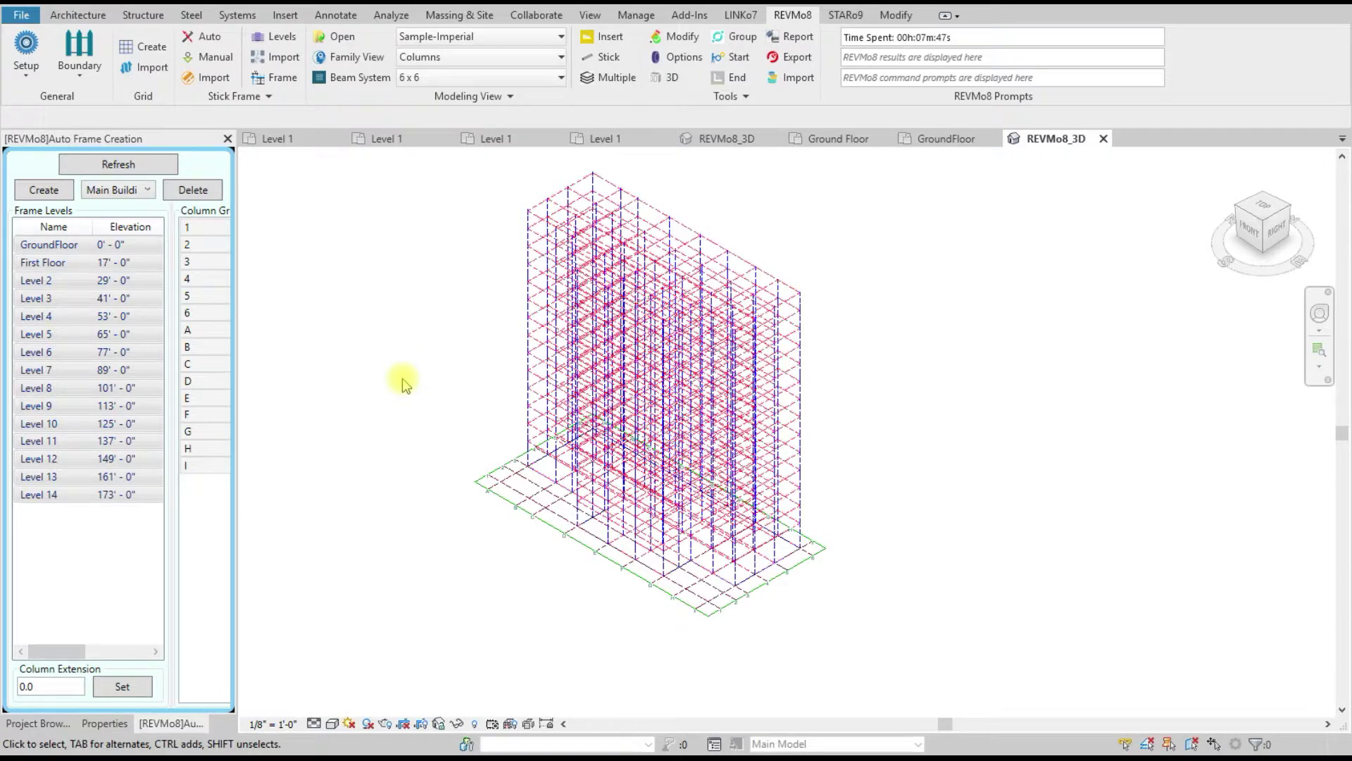
left_click(26, 48)
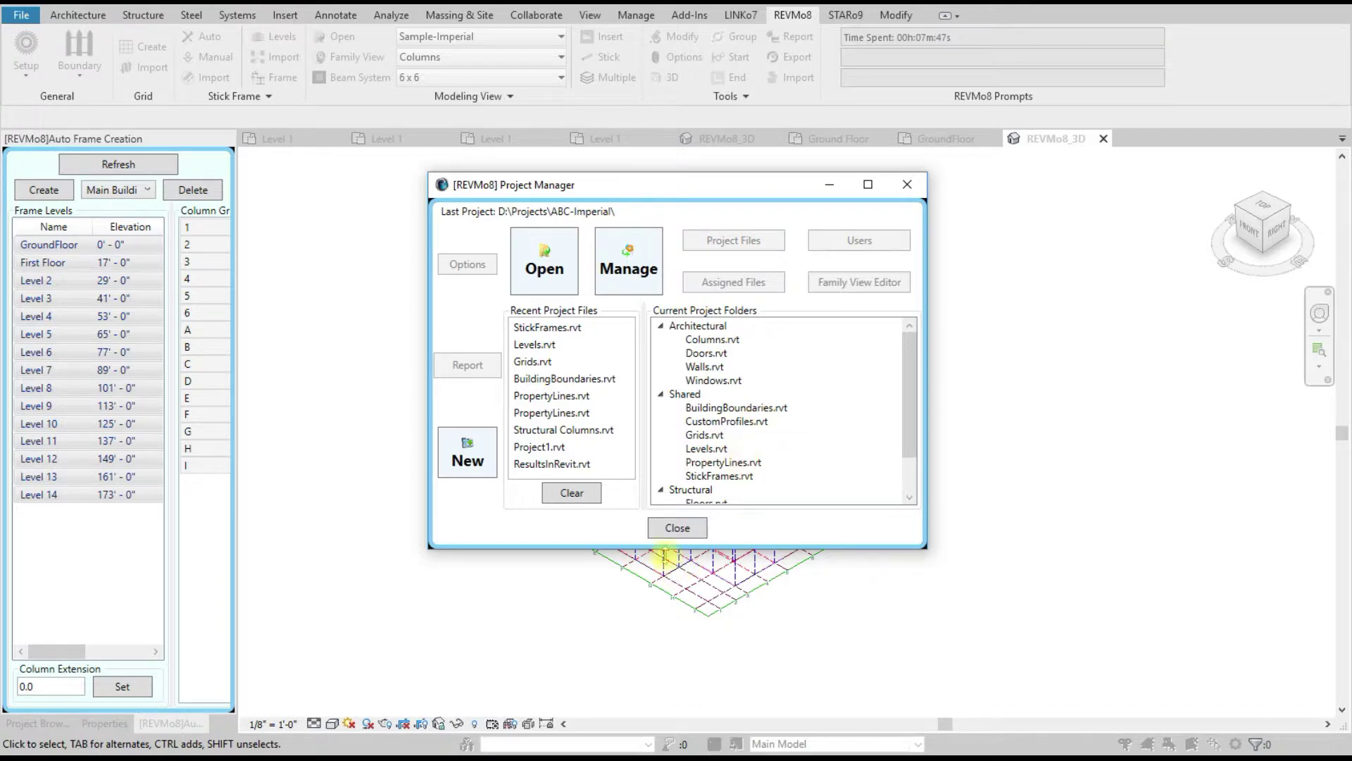
Step: Close and reopen the project manager, then choose to manage the current project folder
left_click(677, 528)
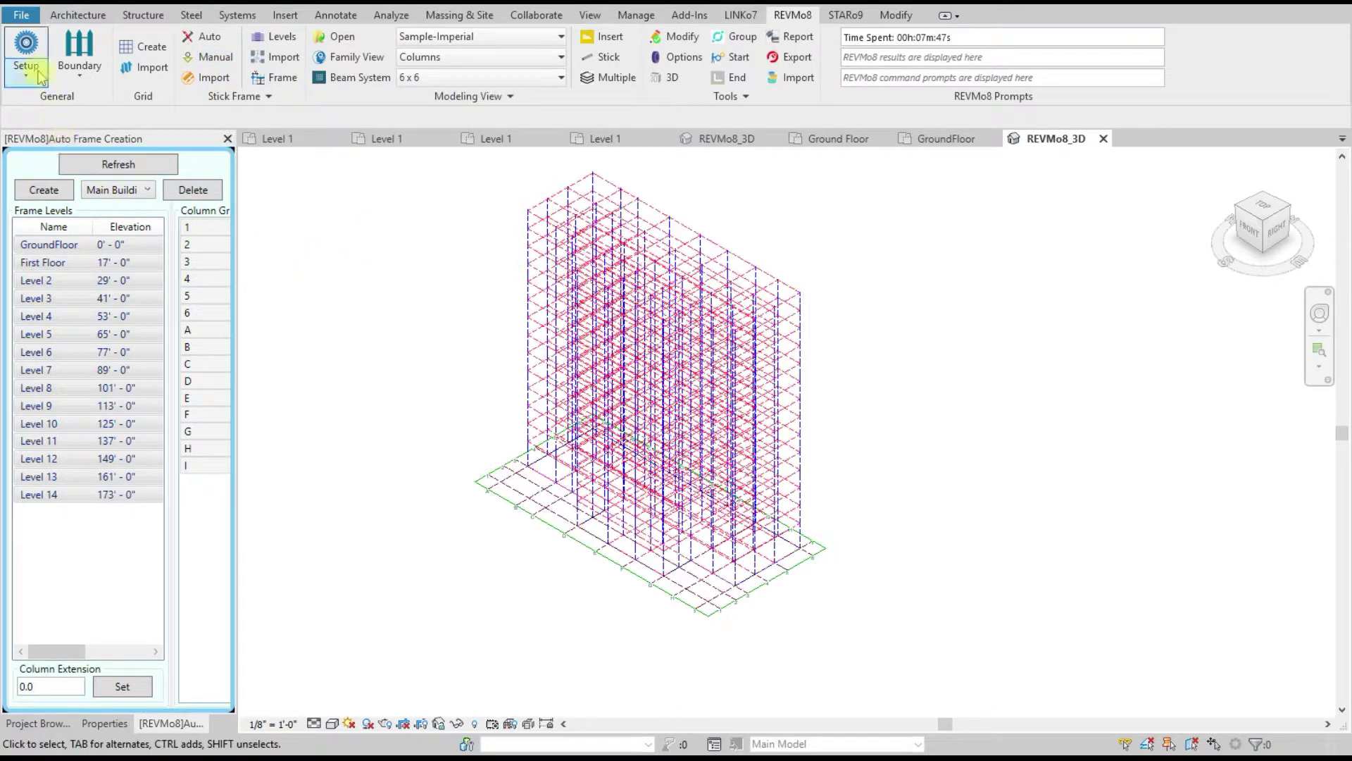
left_click(26, 46)
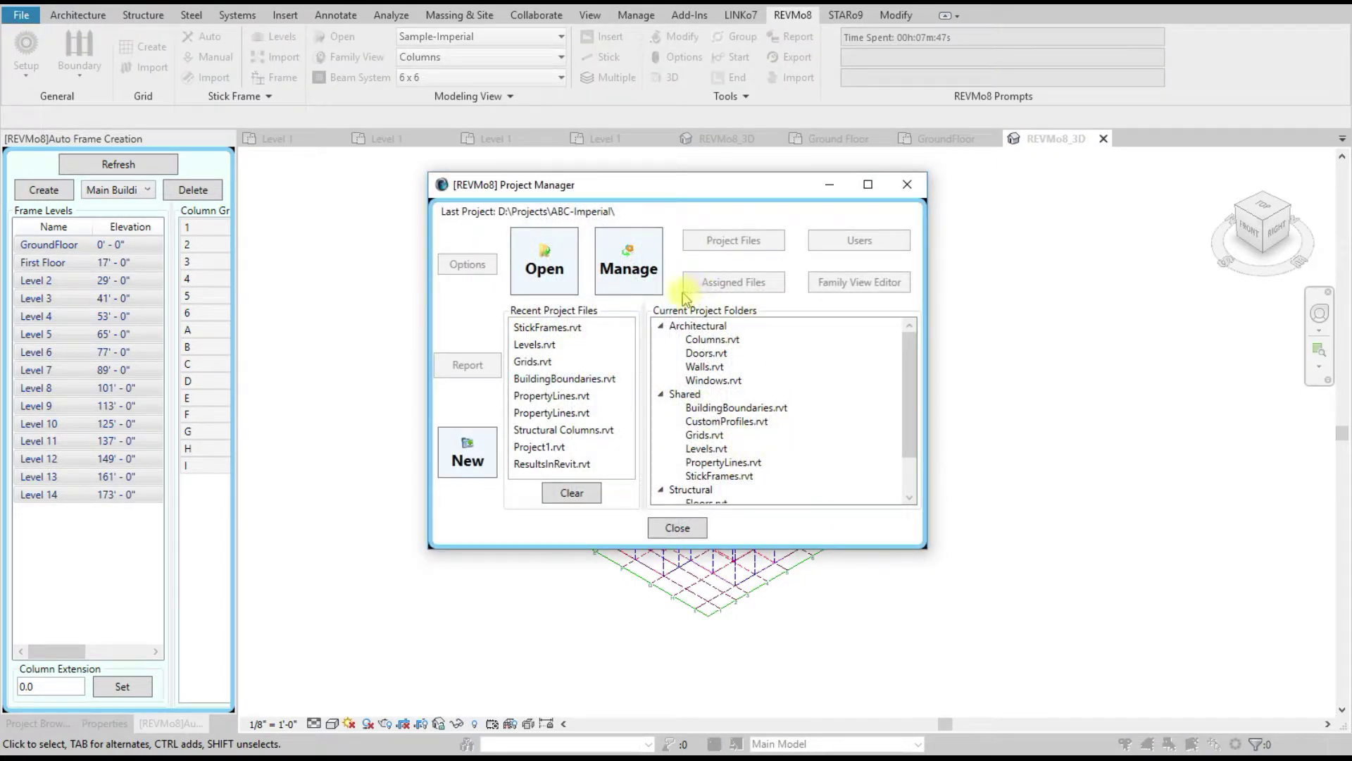
left_click(632, 258)
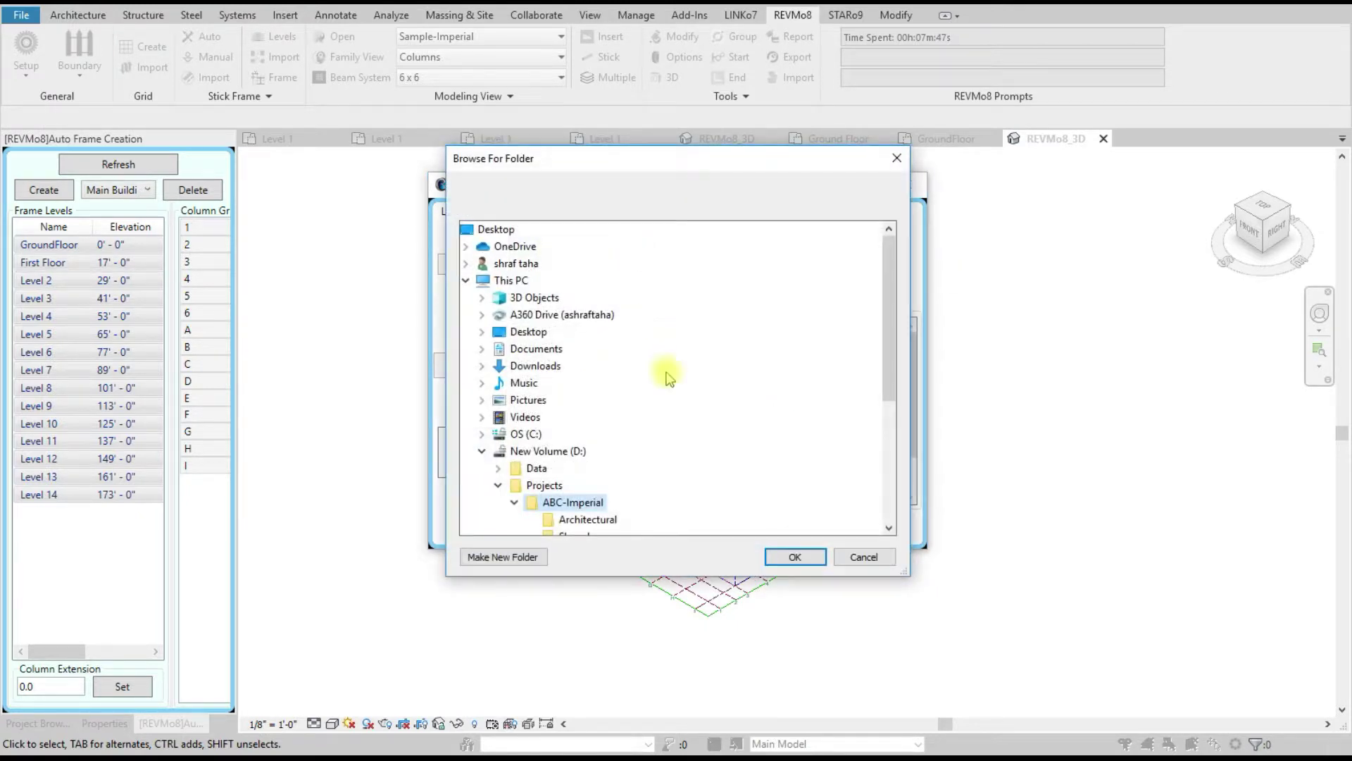
left_click(792, 552)
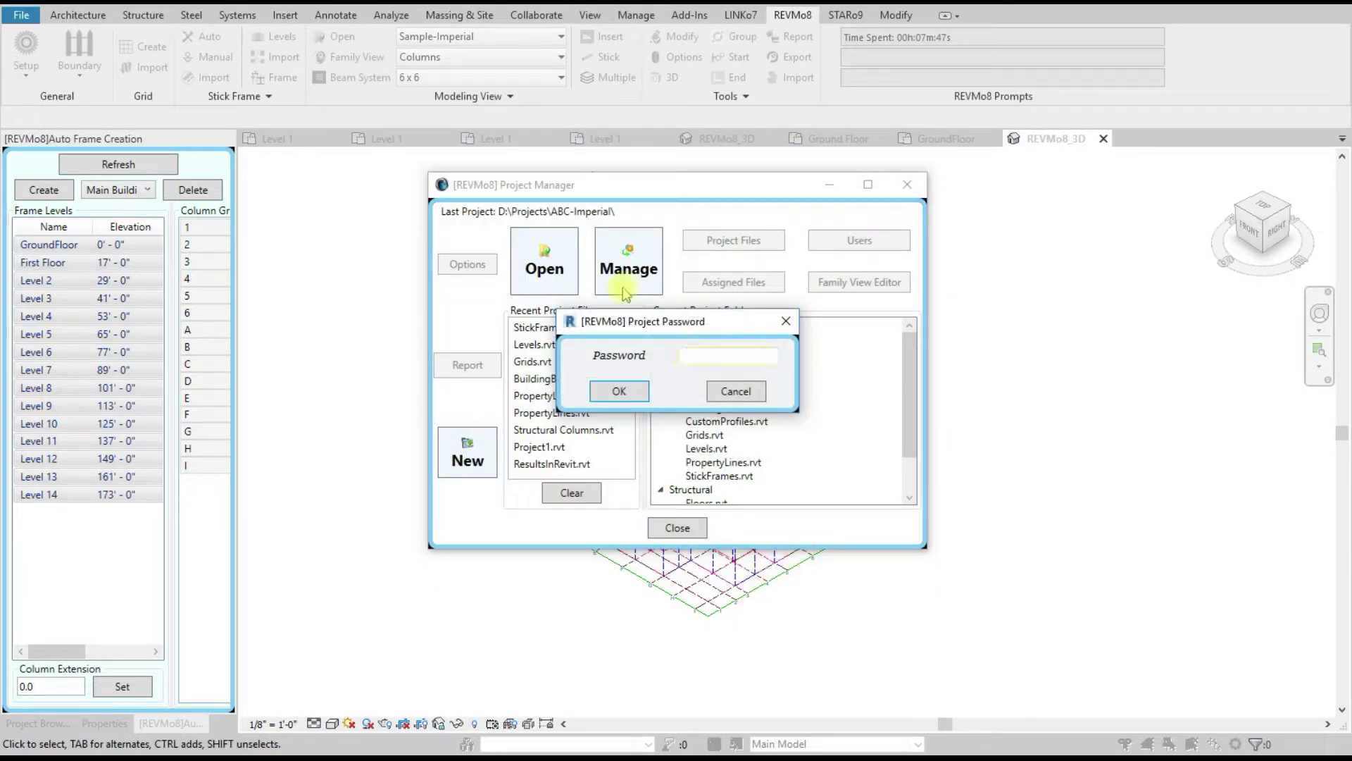
Step: Enter the project password and open the Project Files list
left_click(691, 357)
type("1234")
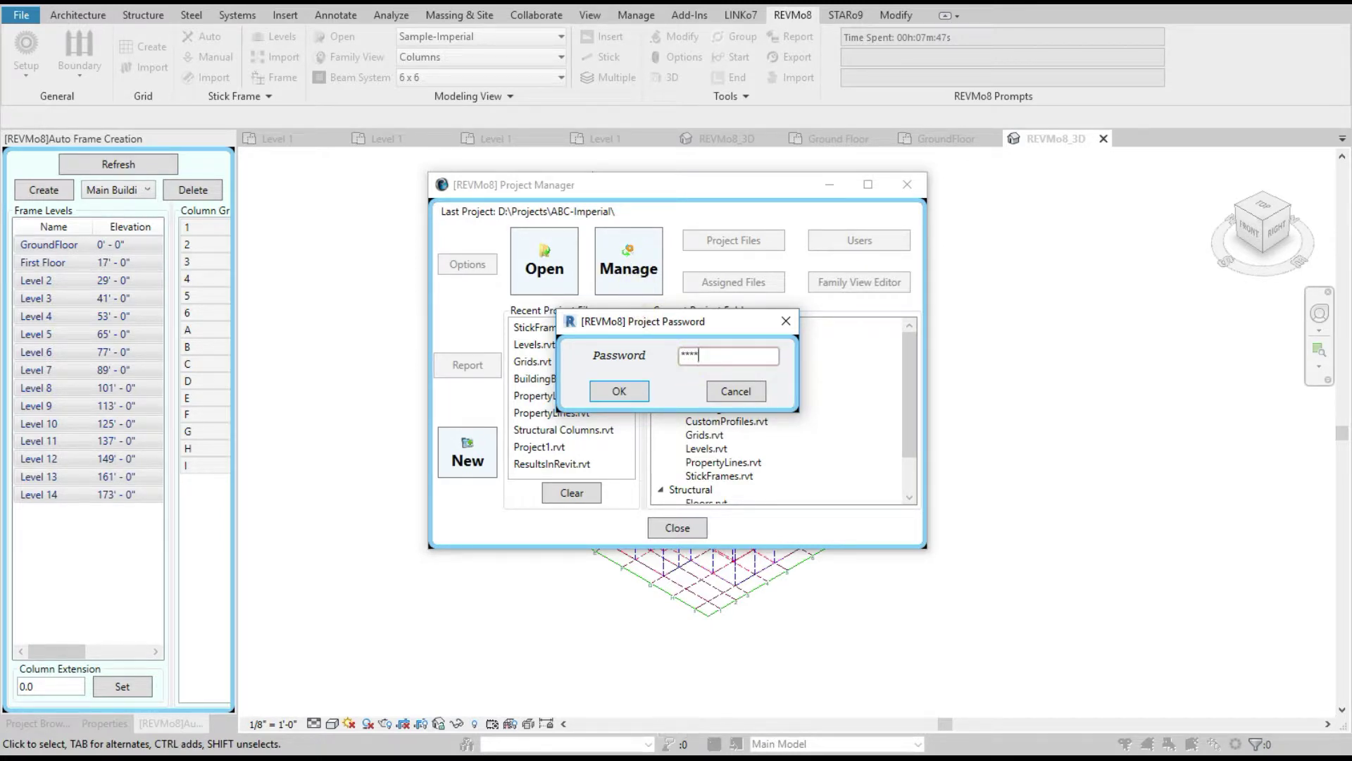
left_click(623, 392)
left_click(752, 245)
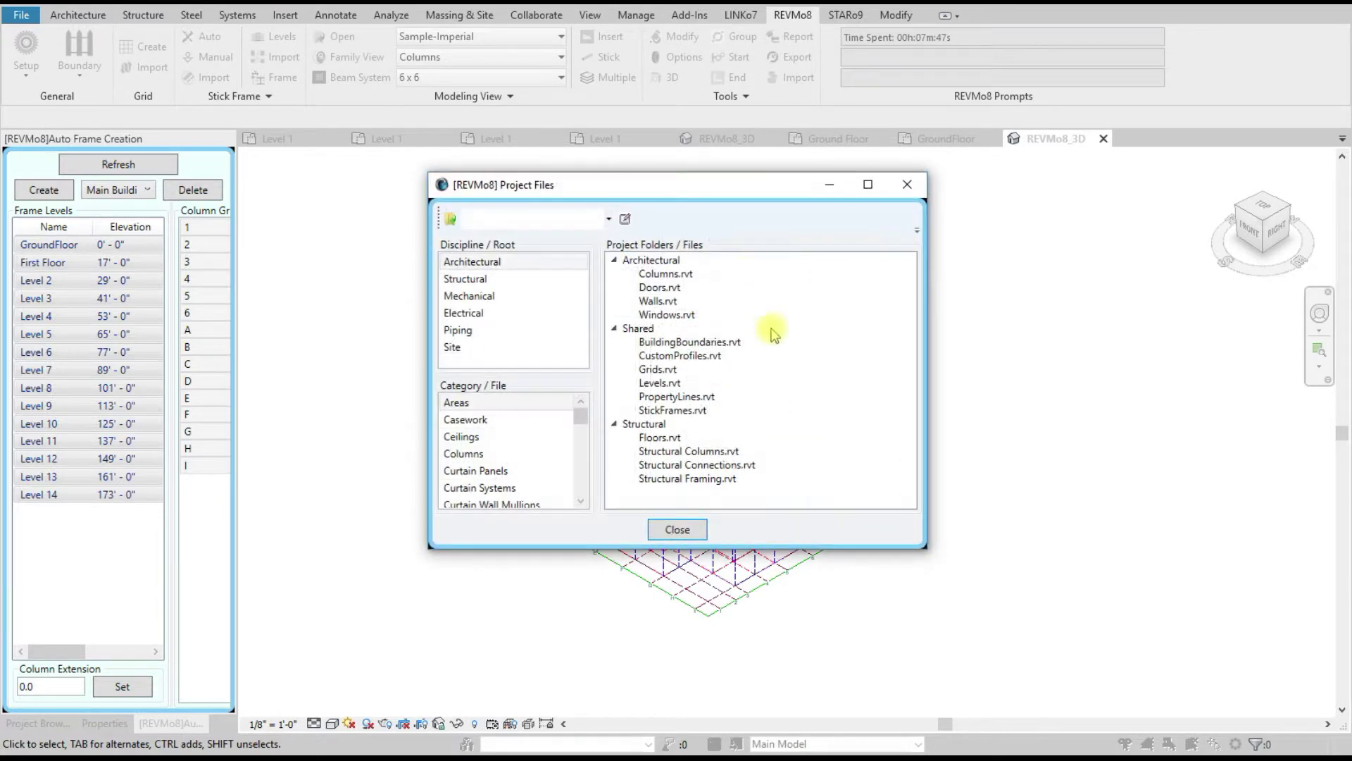
Step: Try adding a new file under the Shared folder, which is rejected because no template is selected
right_click(638, 331)
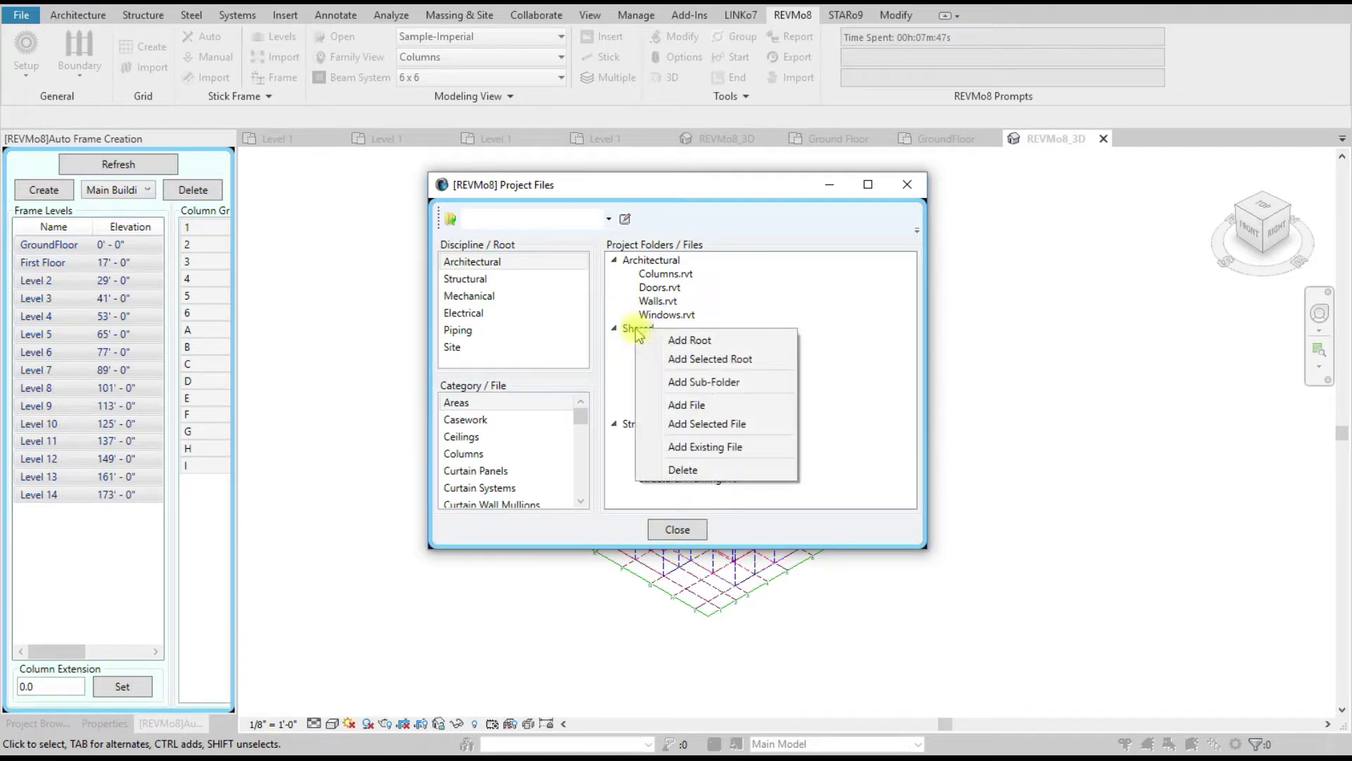
left_click(706, 405)
left_click(678, 367)
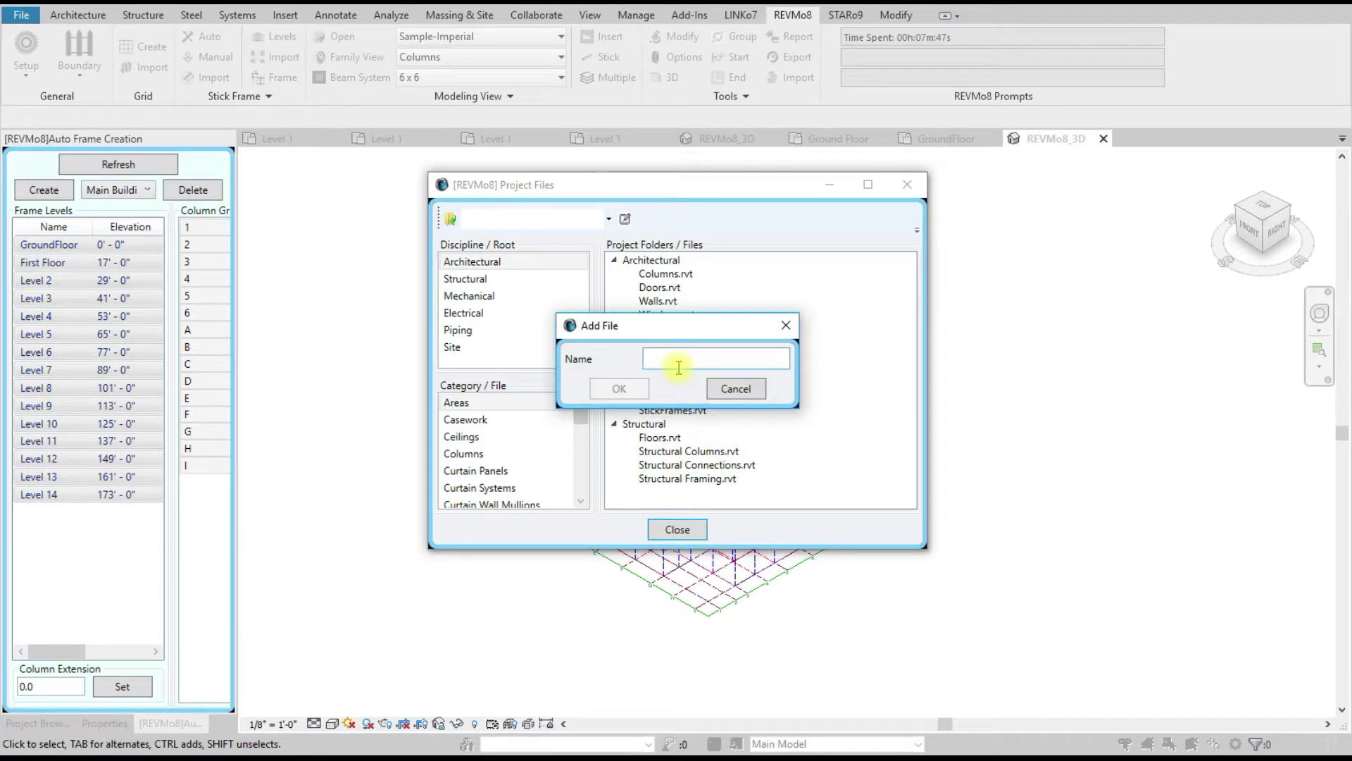
type("Manual")
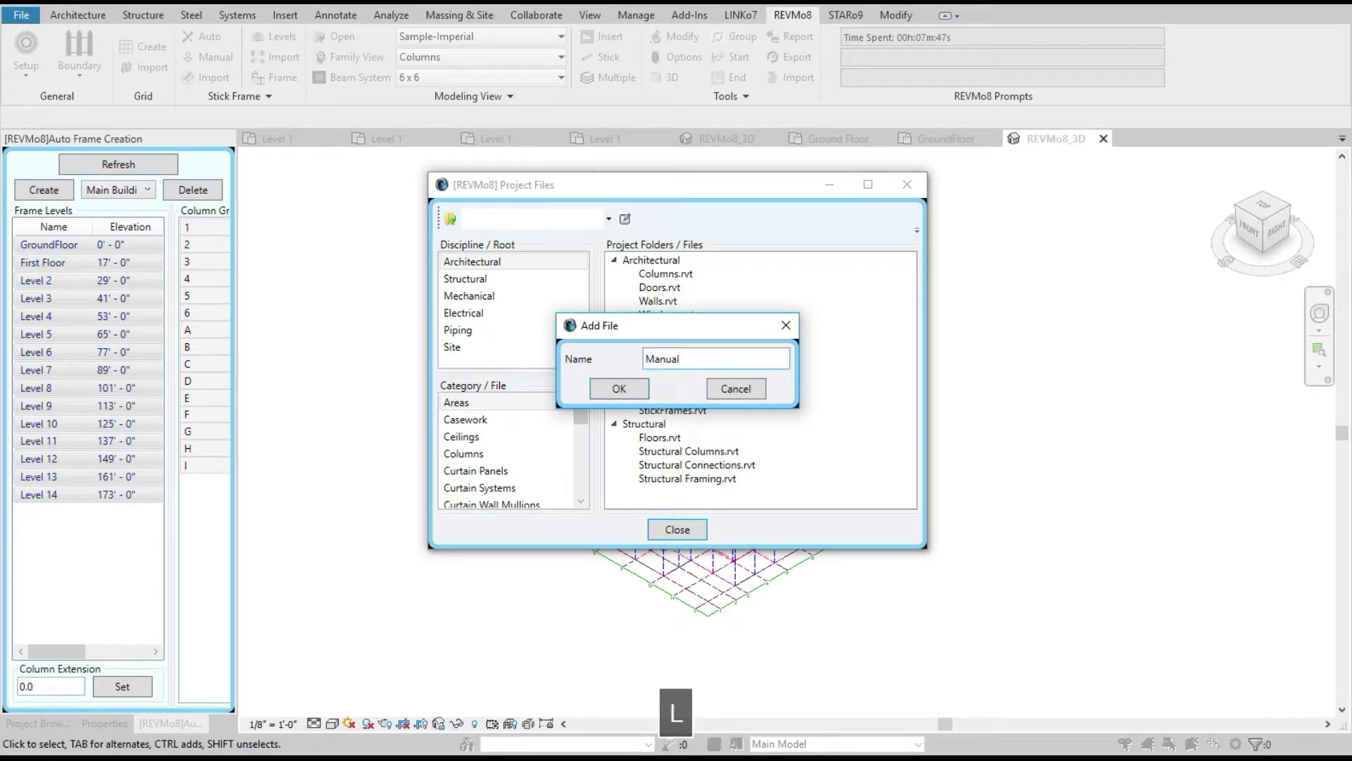
type("StickFrame")
left_click(638, 392)
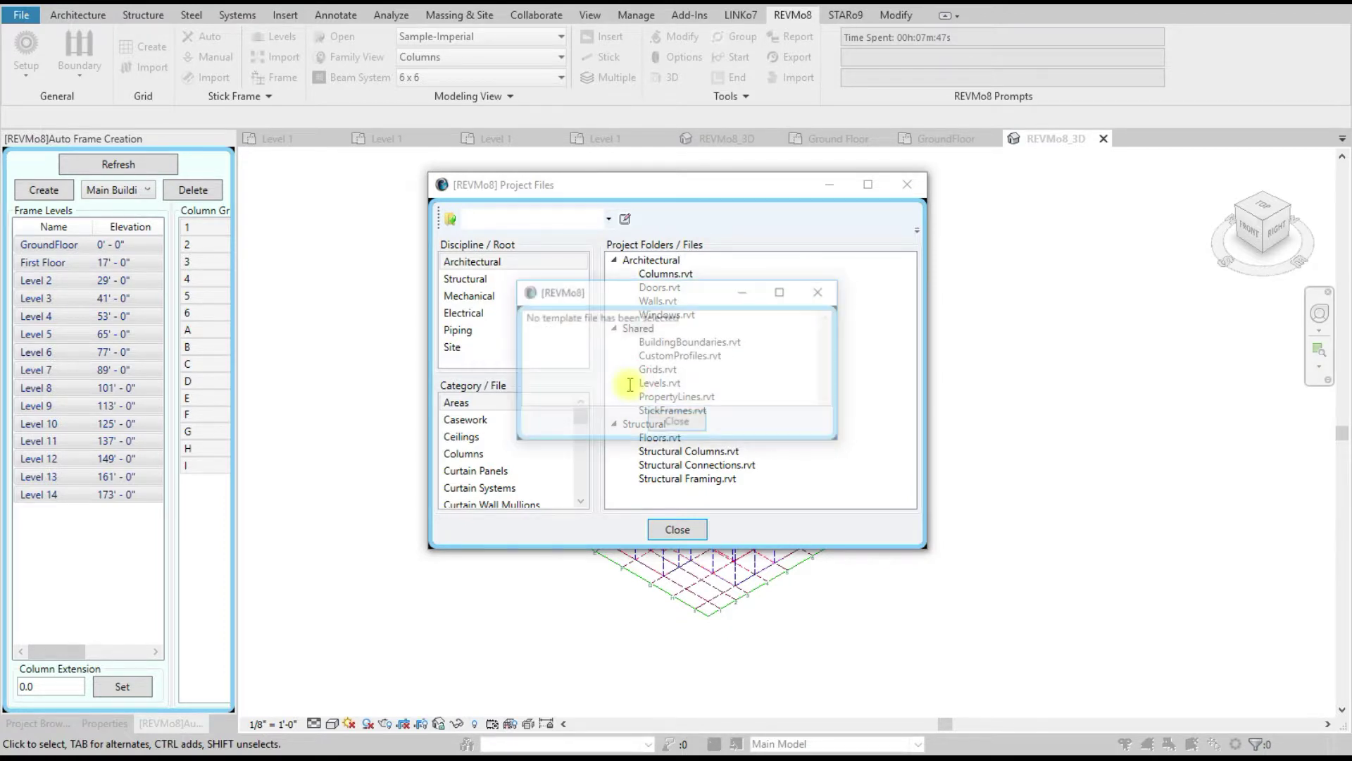
left_click(675, 423)
Step: Pick a template folder and choose the Construction-Default template
left_click(449, 219)
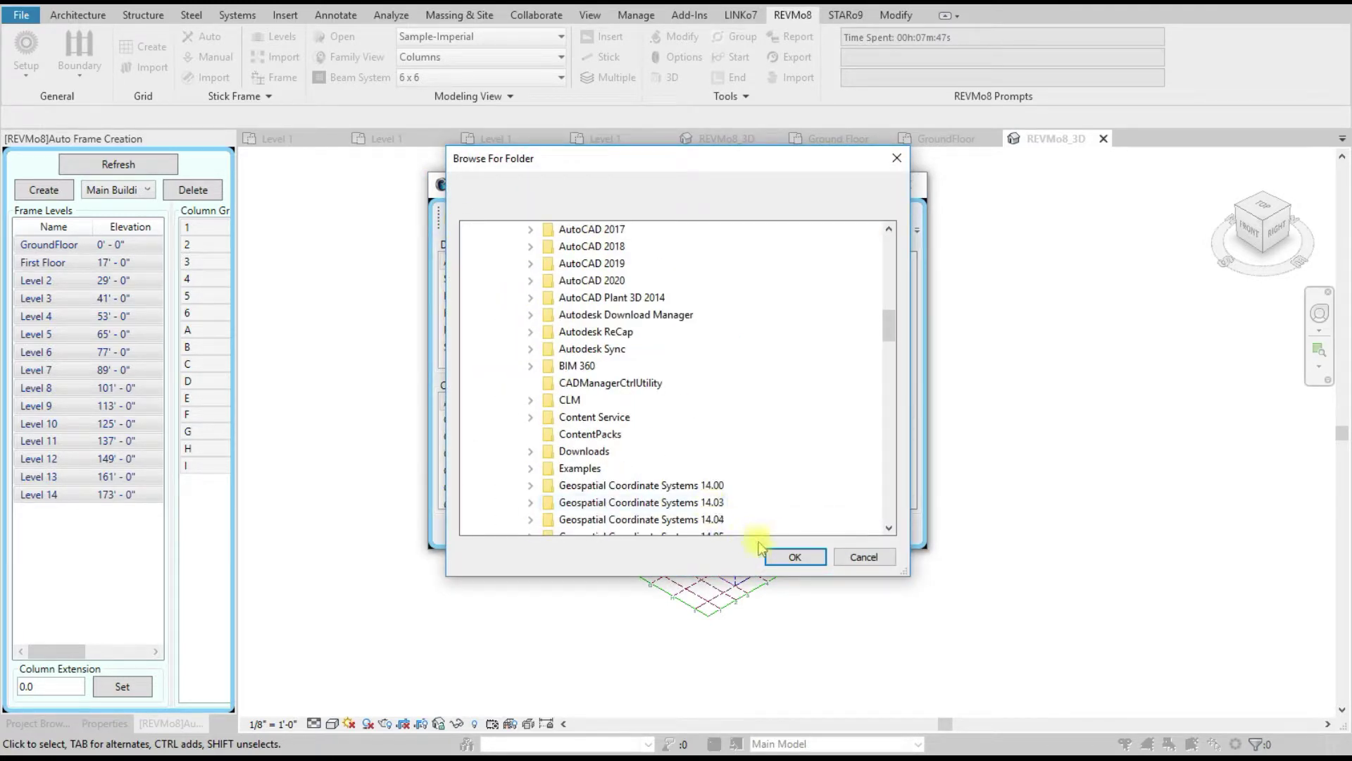
left_click(787, 555)
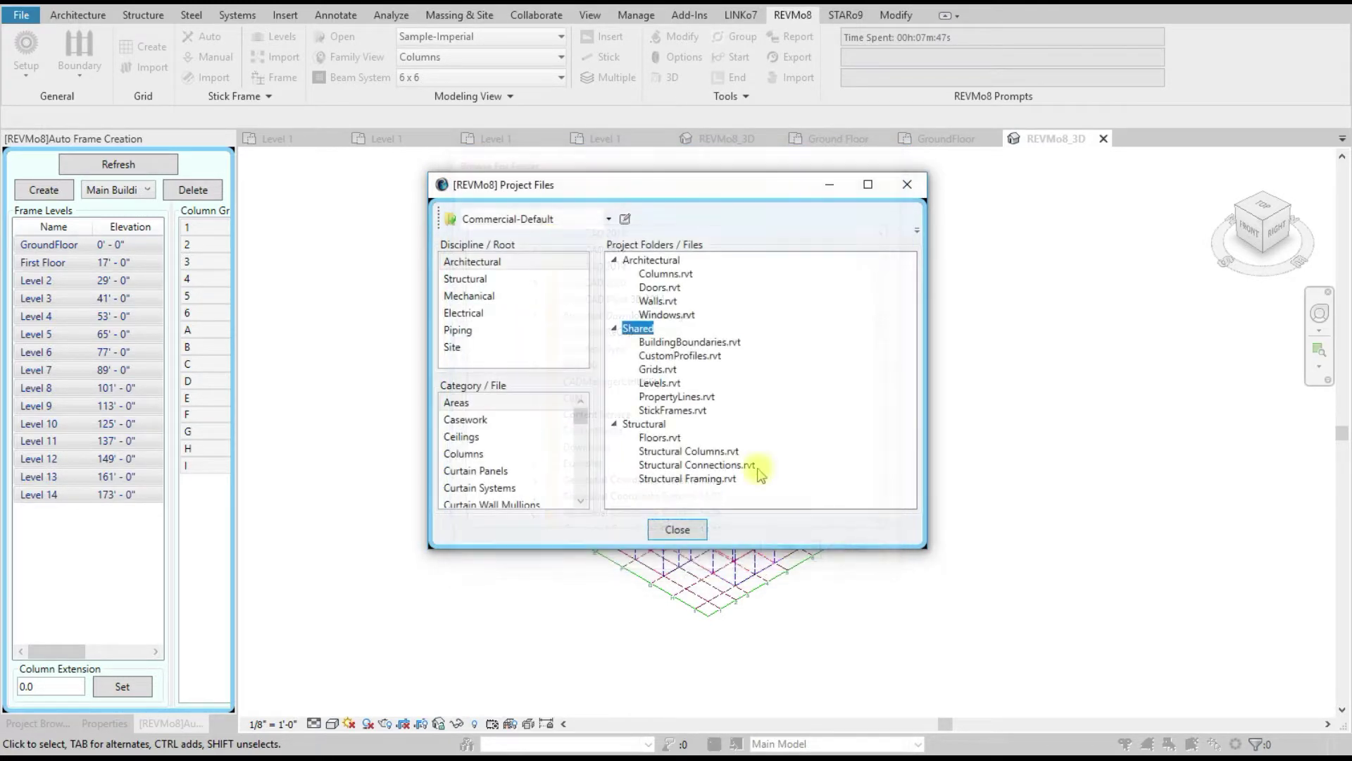
right_click(634, 329)
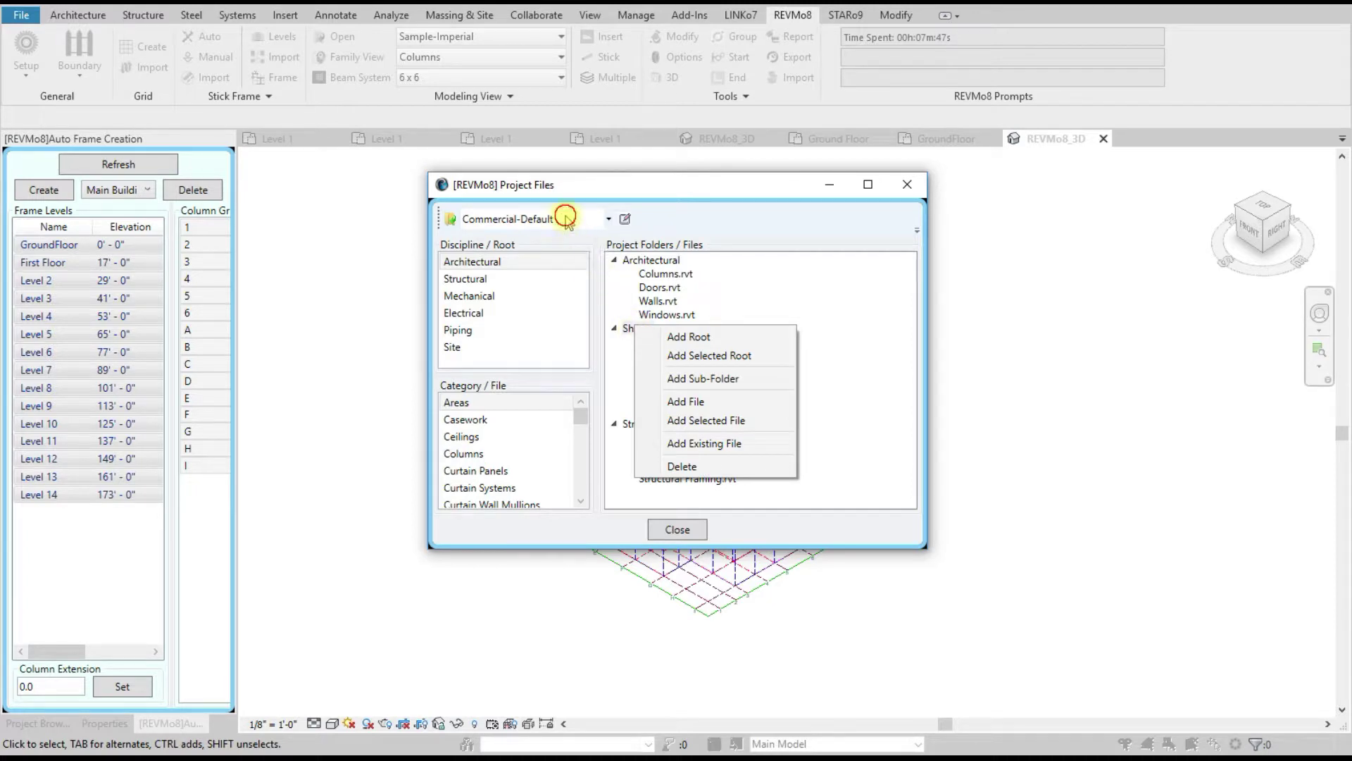
left_click(567, 219)
left_click(528, 257)
left_click(637, 329)
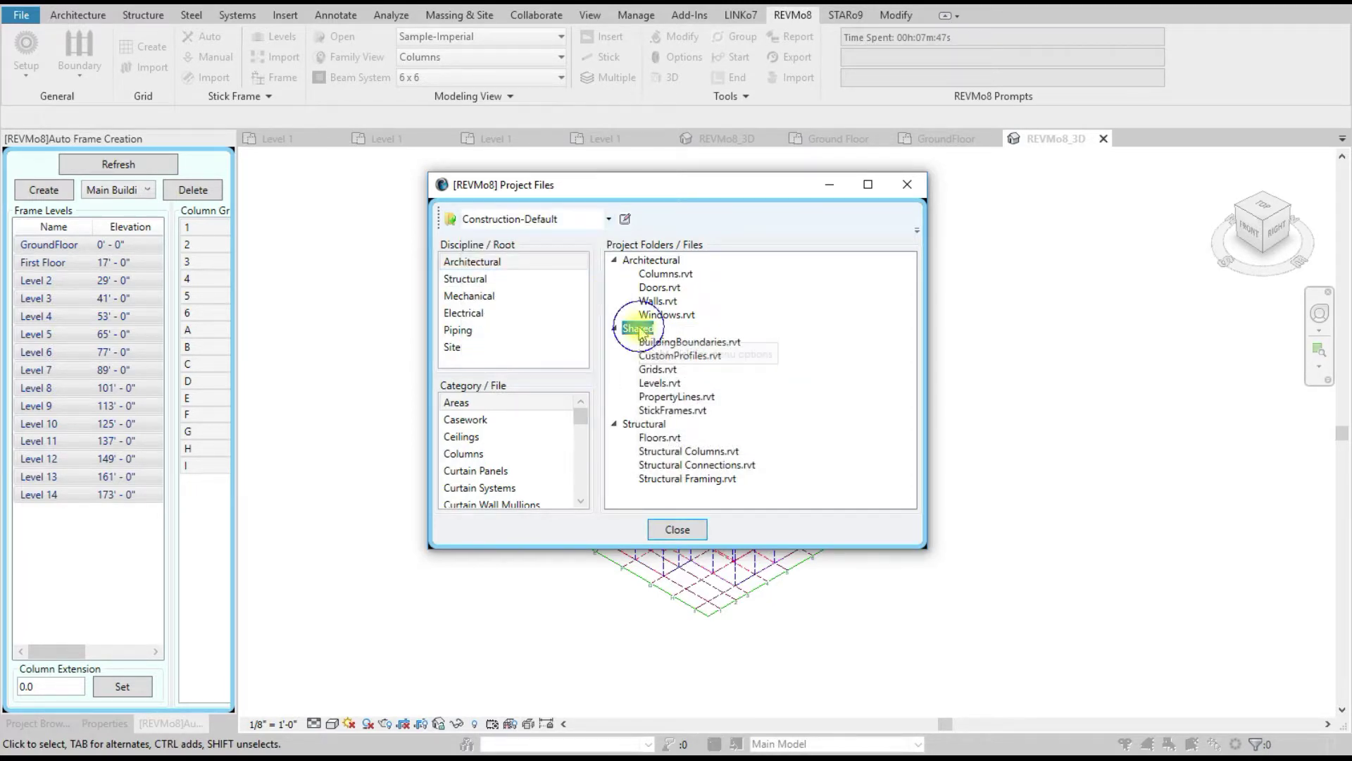
Step: Add StickFrame-Manual.rvt under the Shared folder, then close Project Files and the Project Manager
right_click(638, 330)
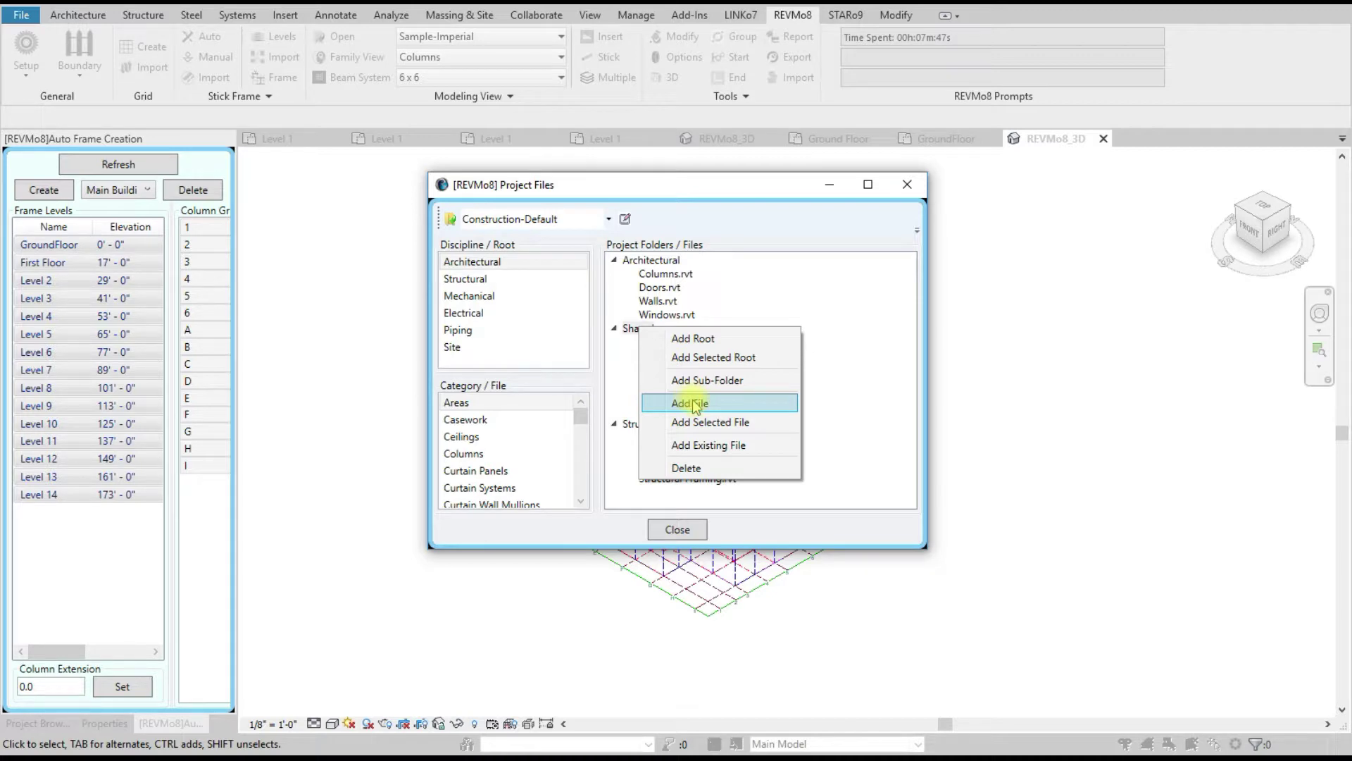
left_click(693, 403)
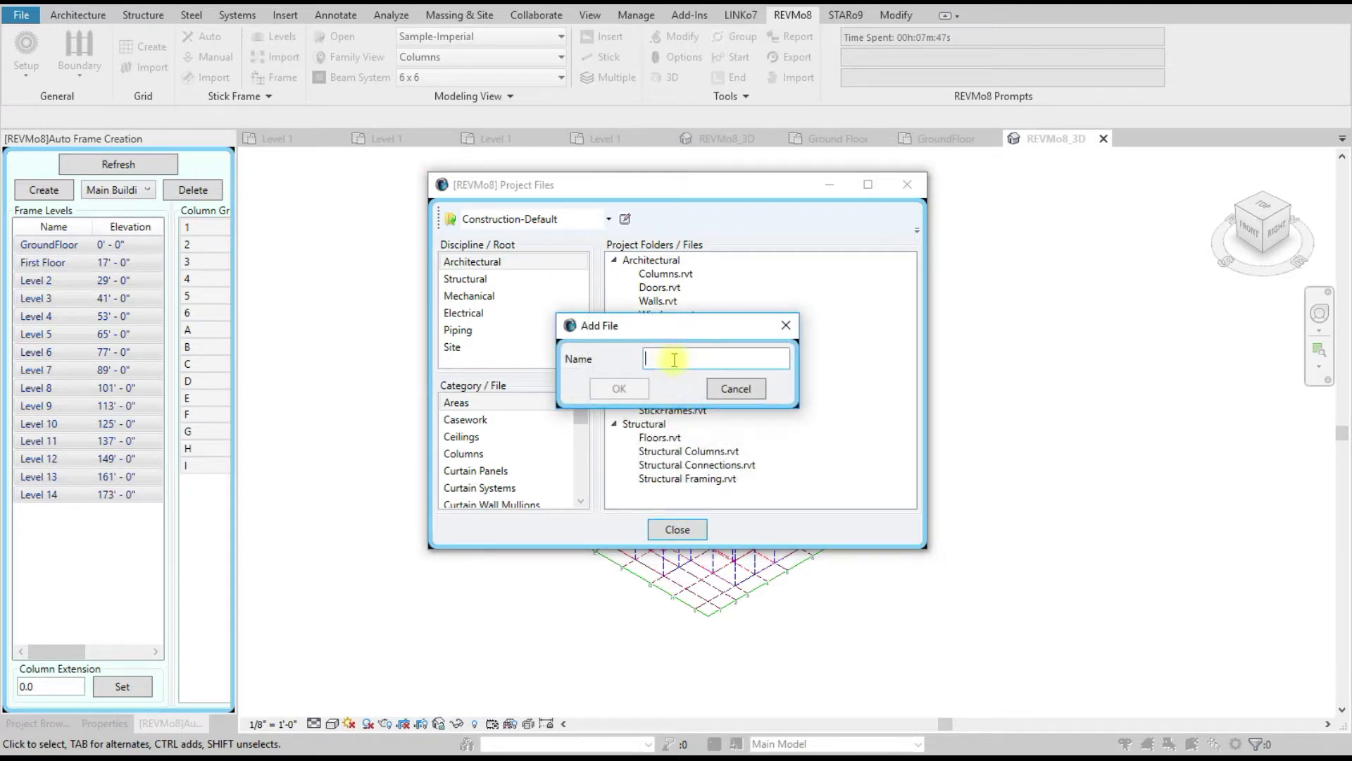
type("Sticj")
key("BackSpace")
type("kFrame-0")
key("BackSpace")
type("Manual")
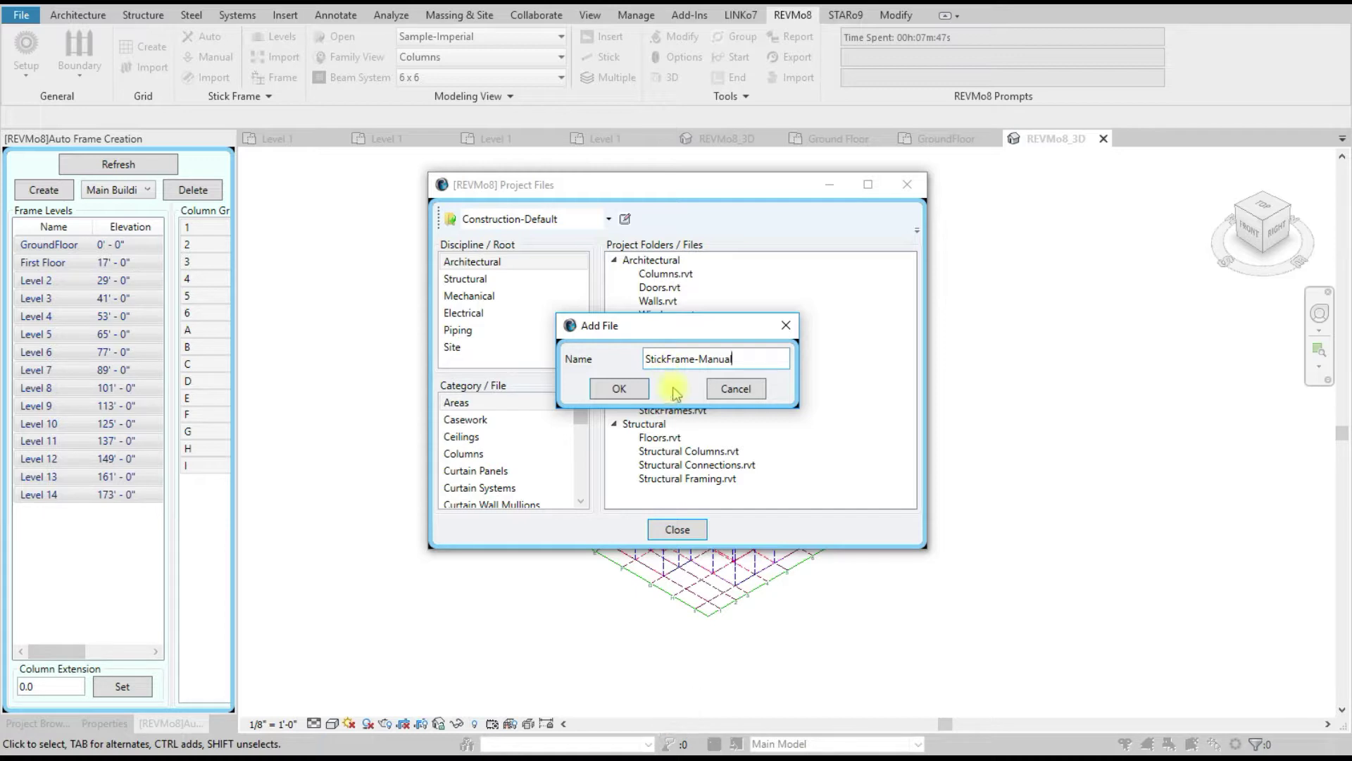
left_click(619, 388)
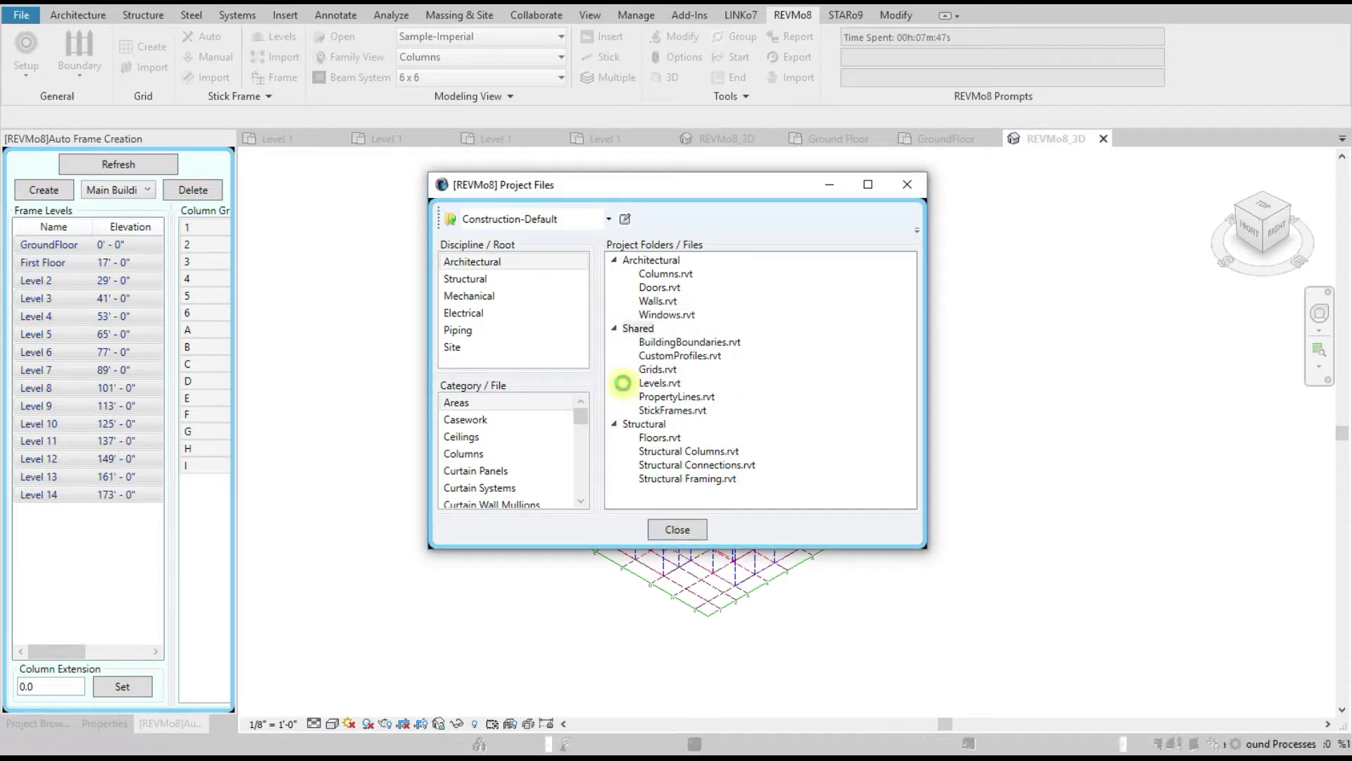
left_click(677, 528)
left_click(677, 528)
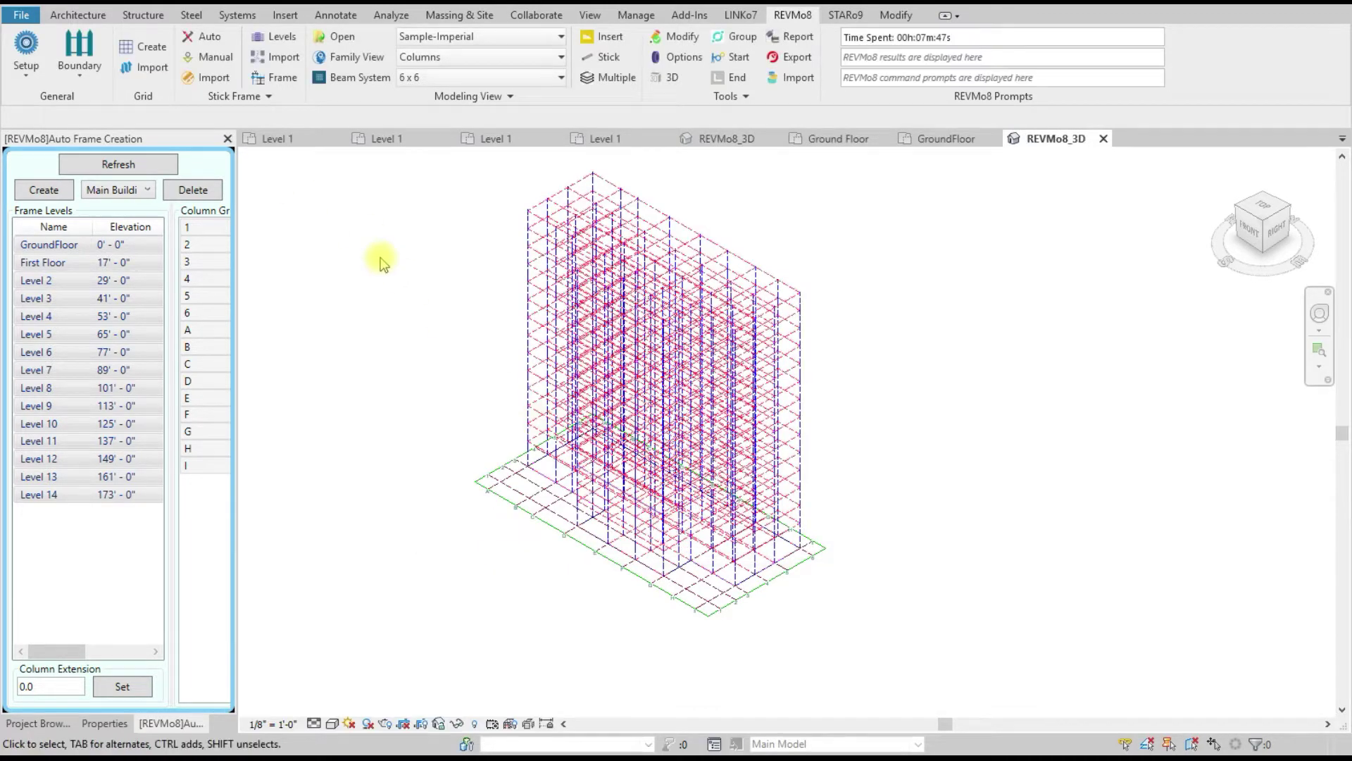
Step: Open StickFrame-Manual.rvt from the Shared folder and close the Auto Frame Creation panel
left_click(26, 49)
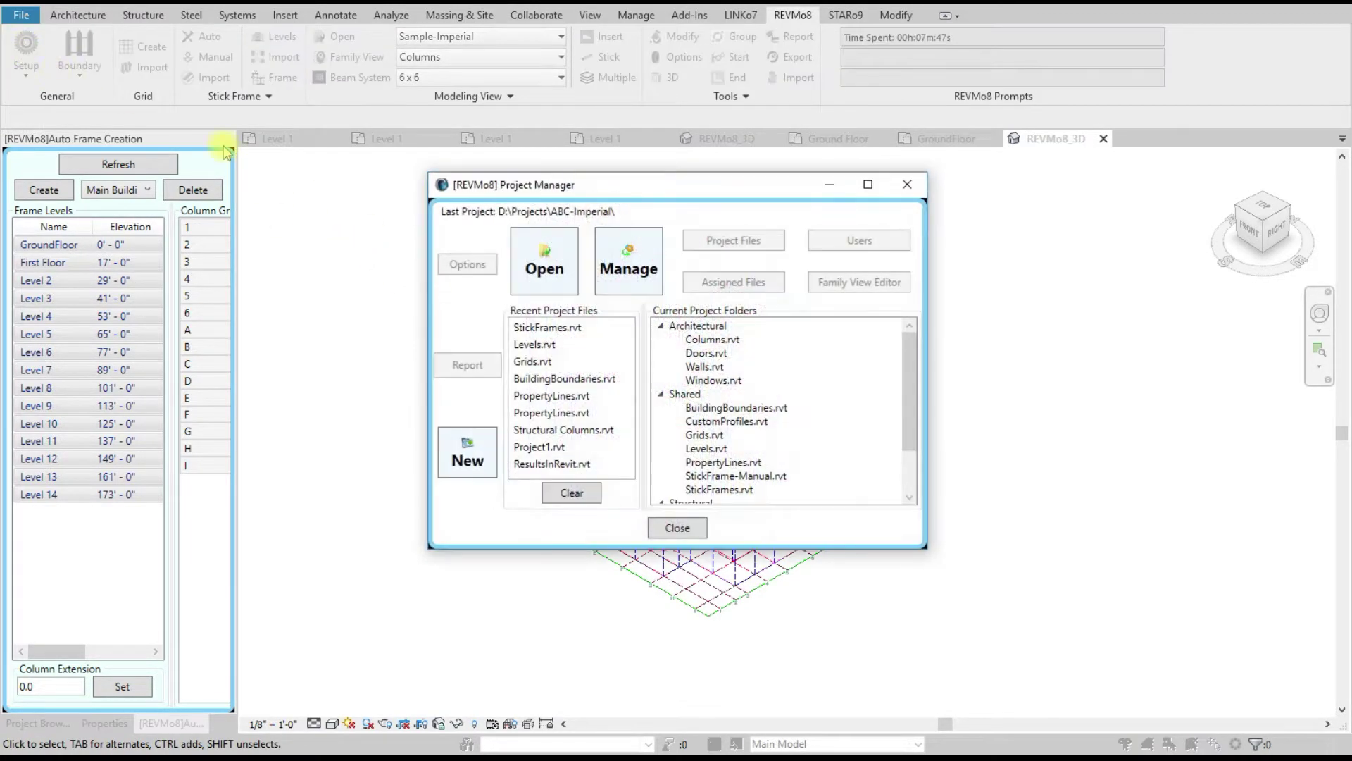
scroll(796, 400, "down", 2)
double_click(770, 415)
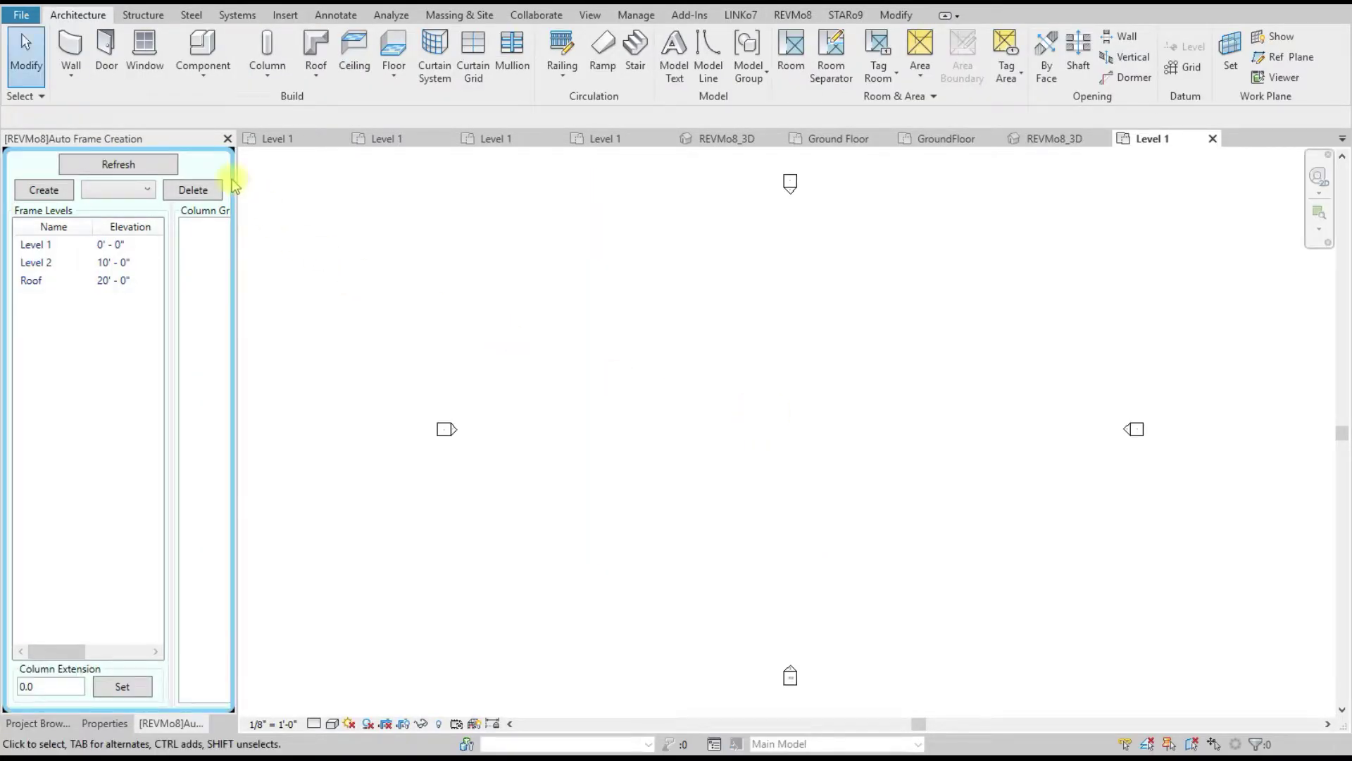
left_click(227, 139)
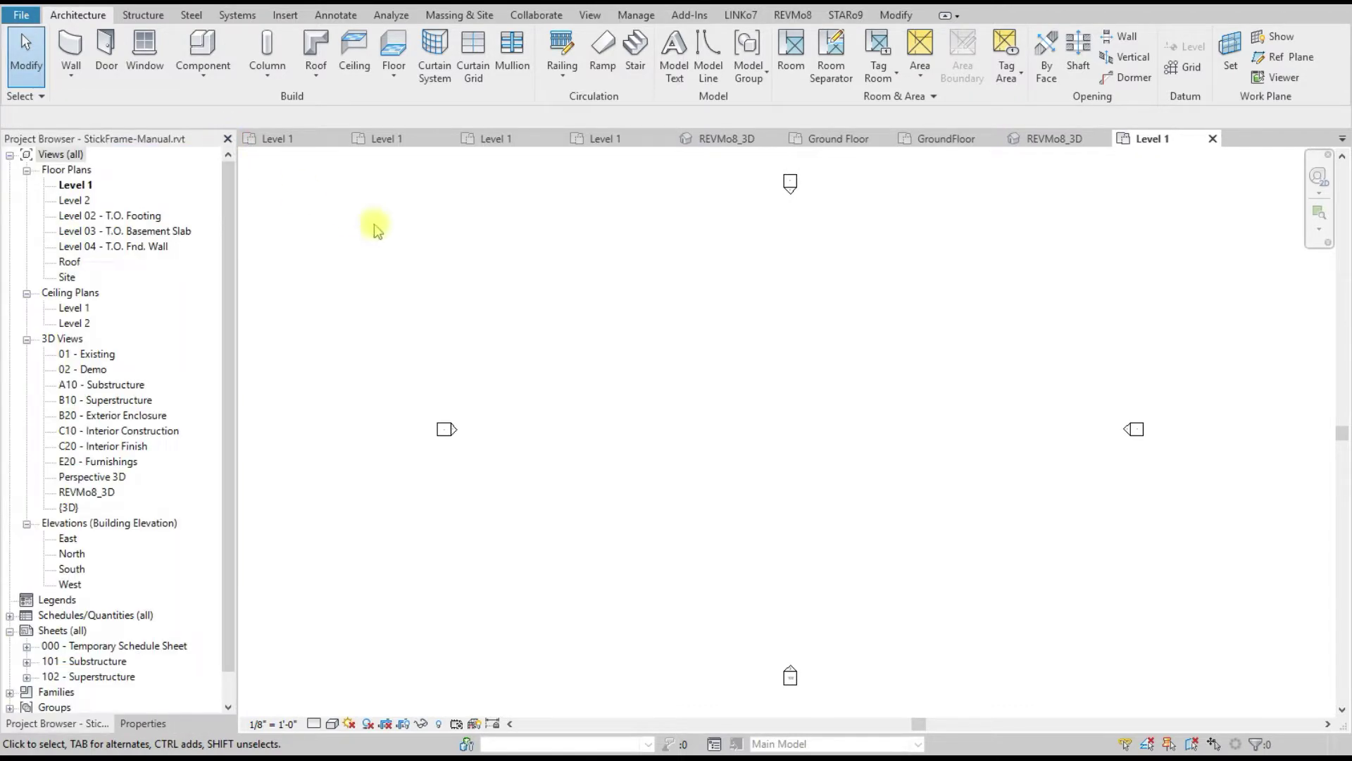
left_click(782, 20)
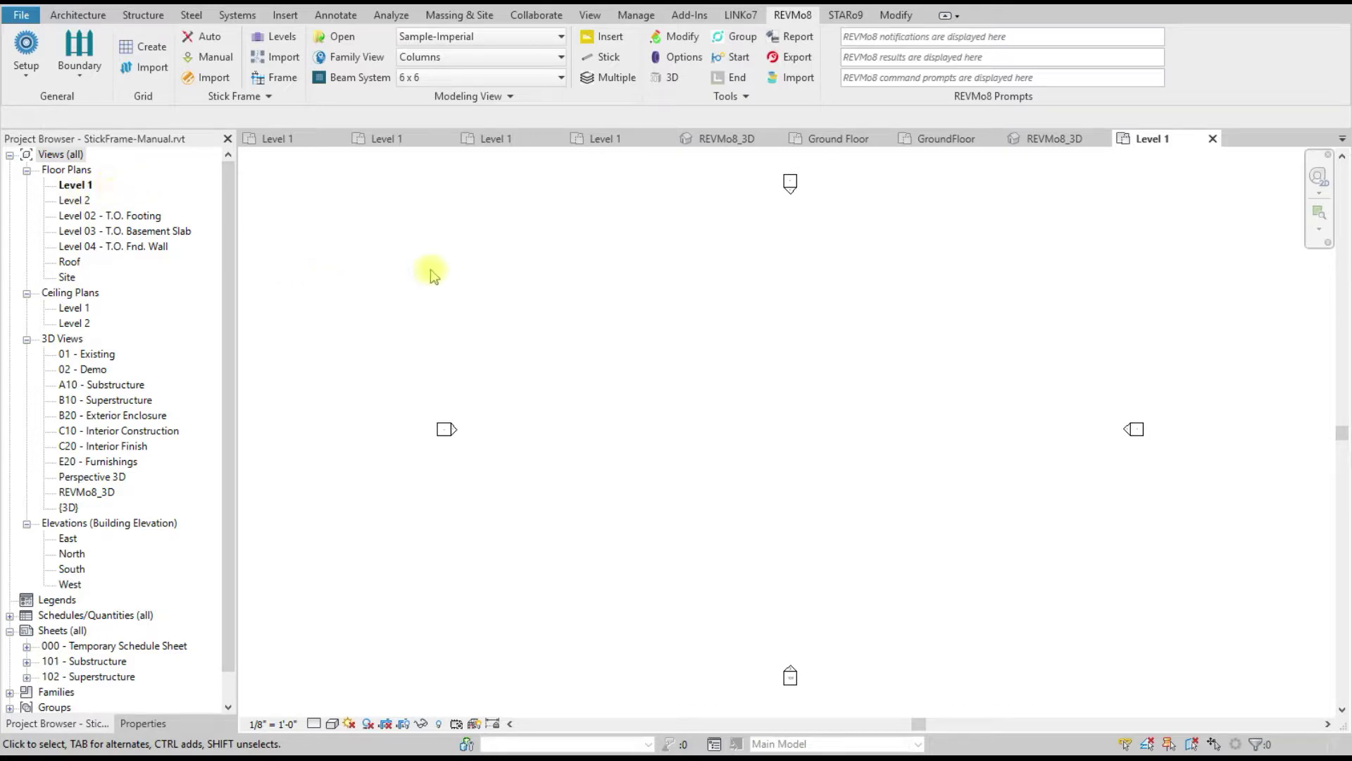
Step: Delete the Roof level in the REVMo8 level manager
left_click(275, 36)
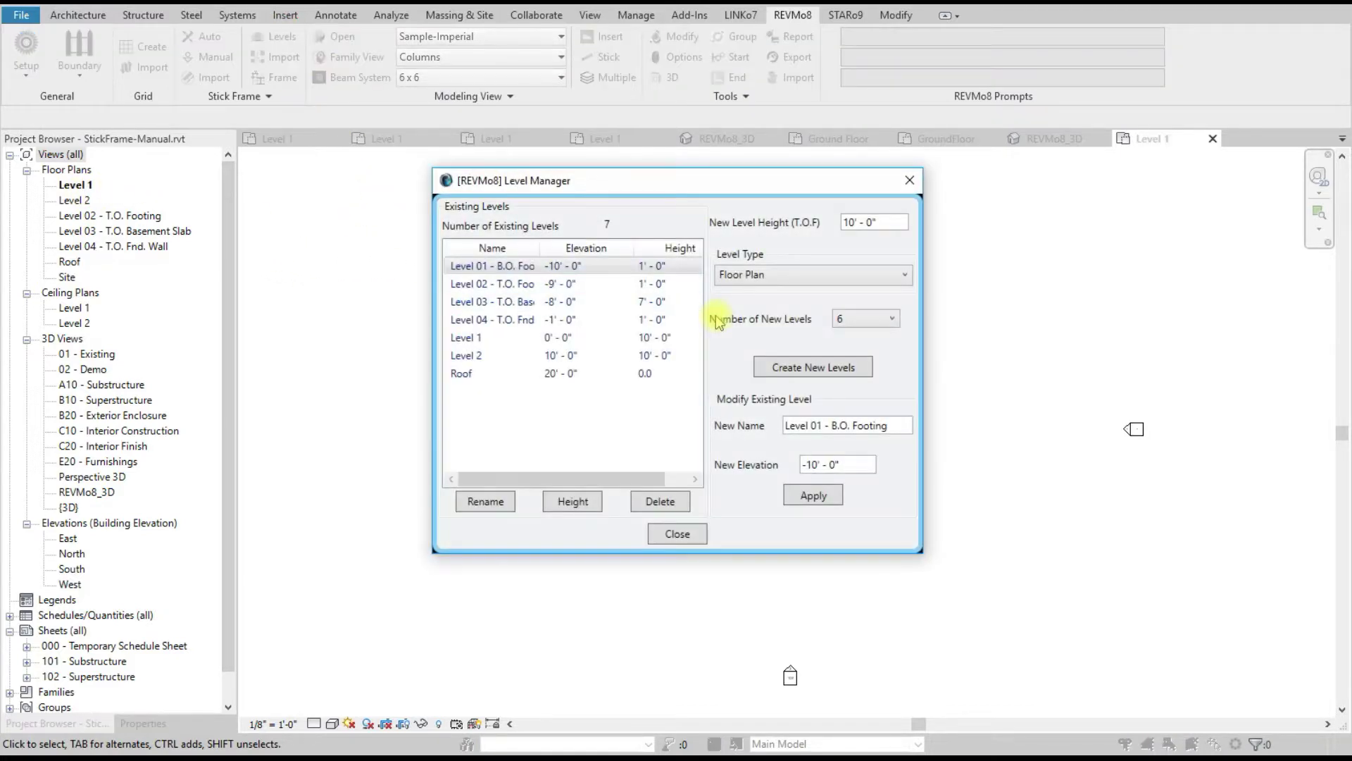
left_click(465, 372)
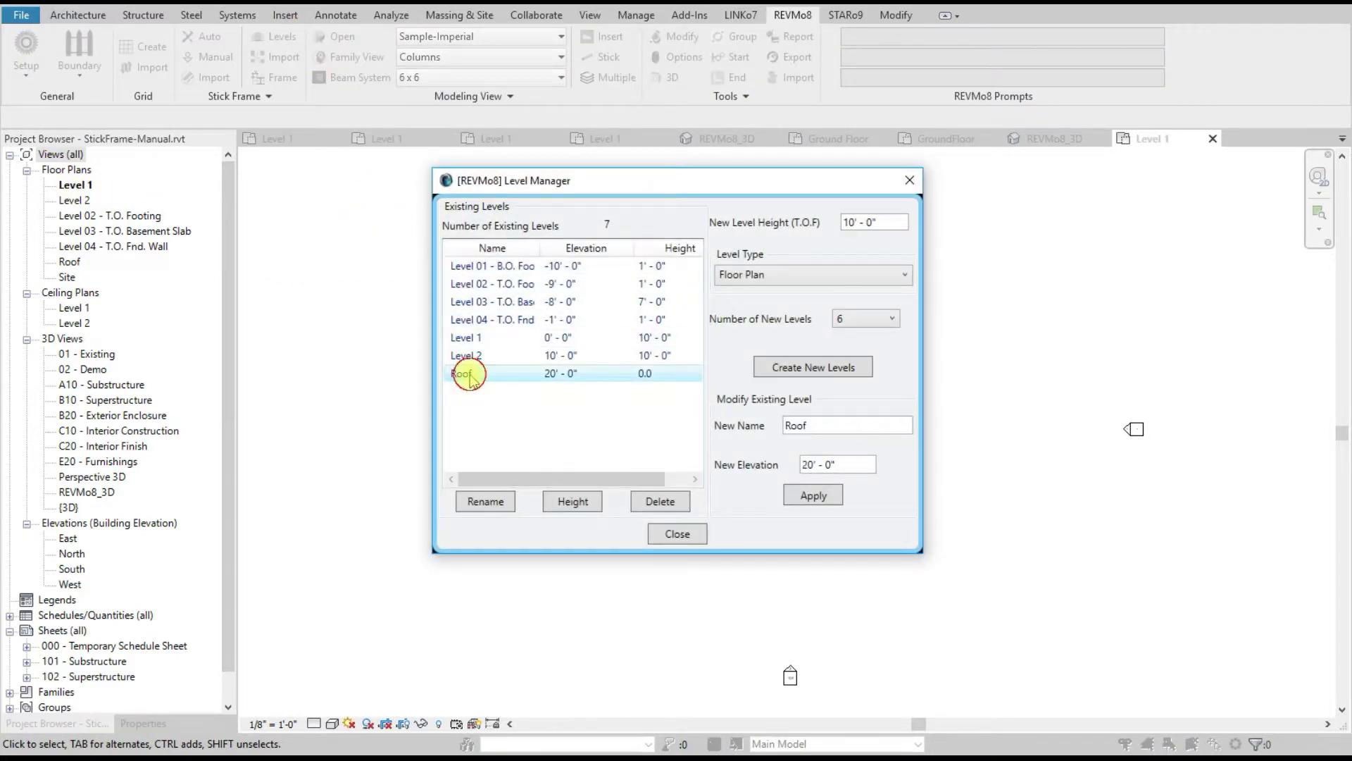
left_click(658, 501)
left_click(591, 417)
Step: Add five new 10' levels, Level 8 to Level 12, above Level 2
left_click(557, 356)
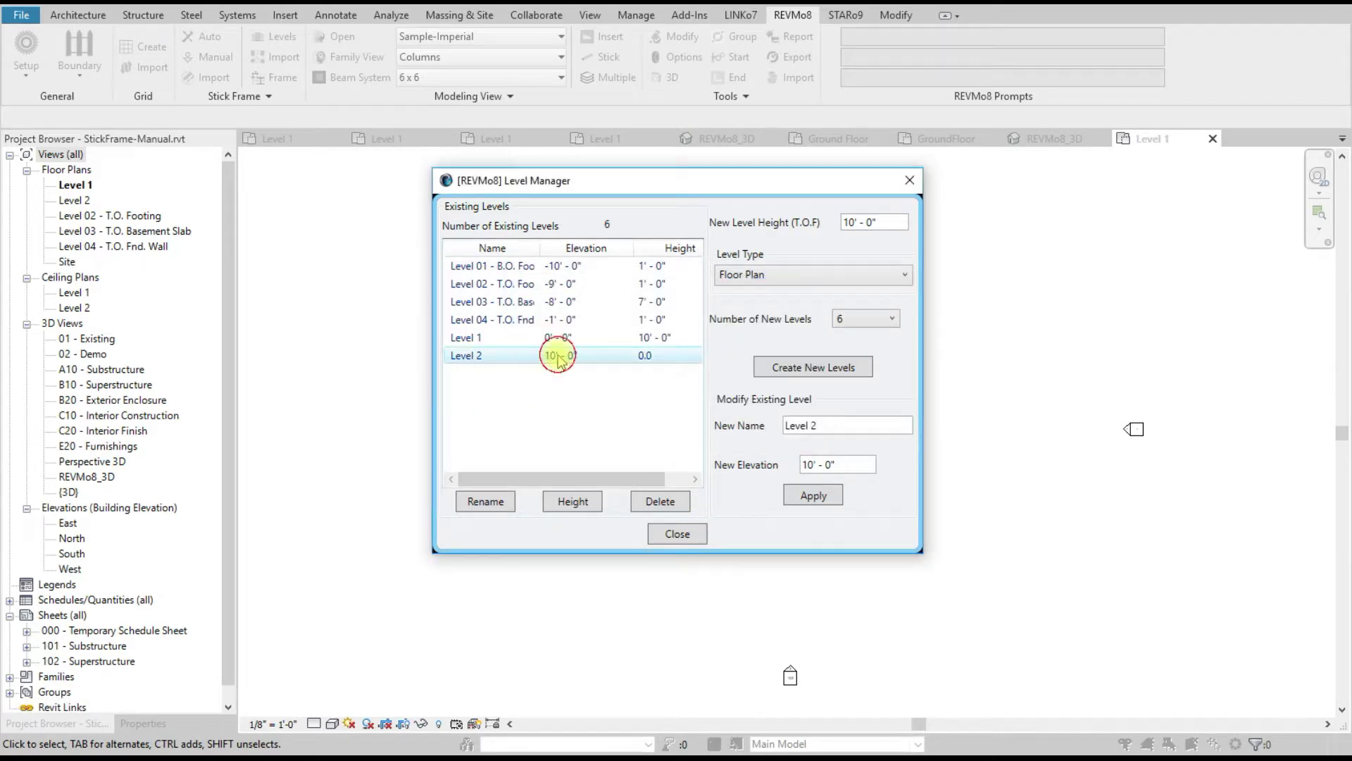
left_click(866, 330)
left_click(863, 405)
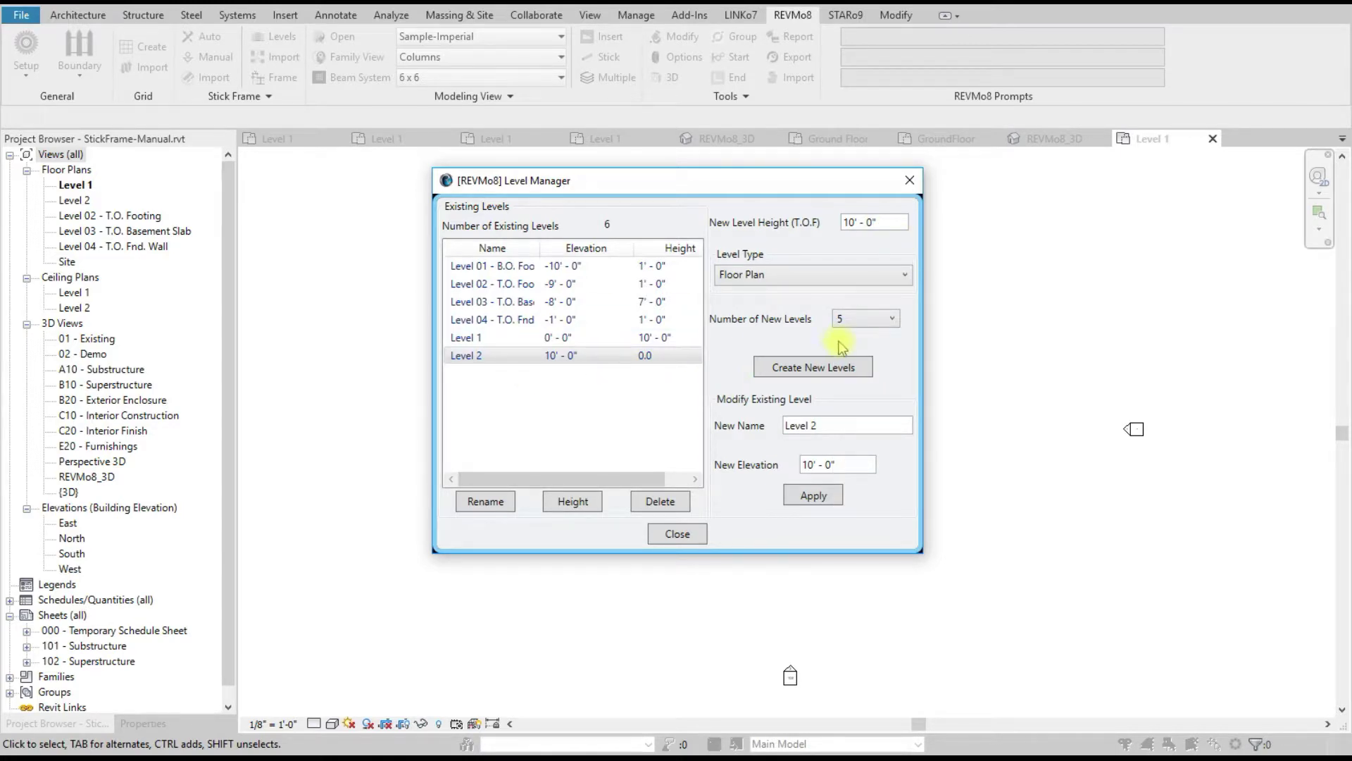
left_click(828, 368)
left_click(625, 417)
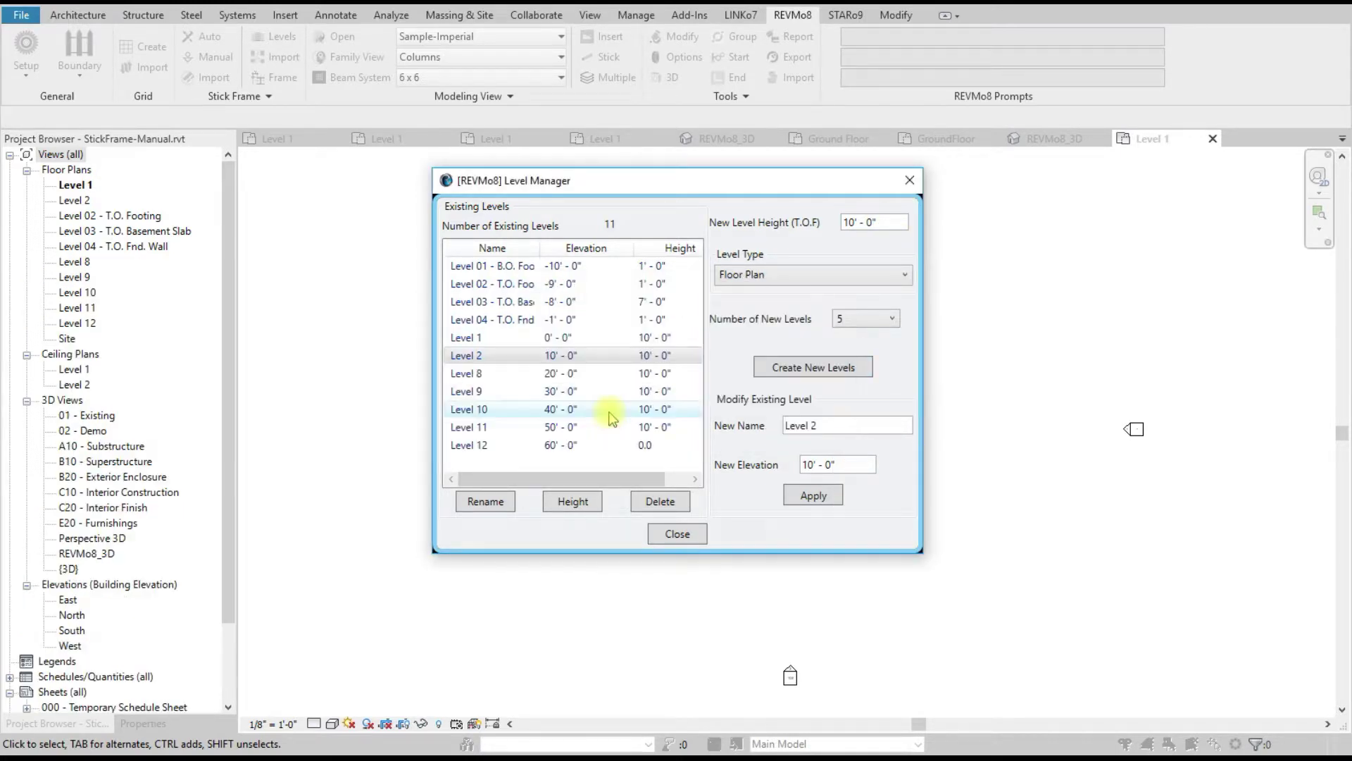
left_click(676, 533)
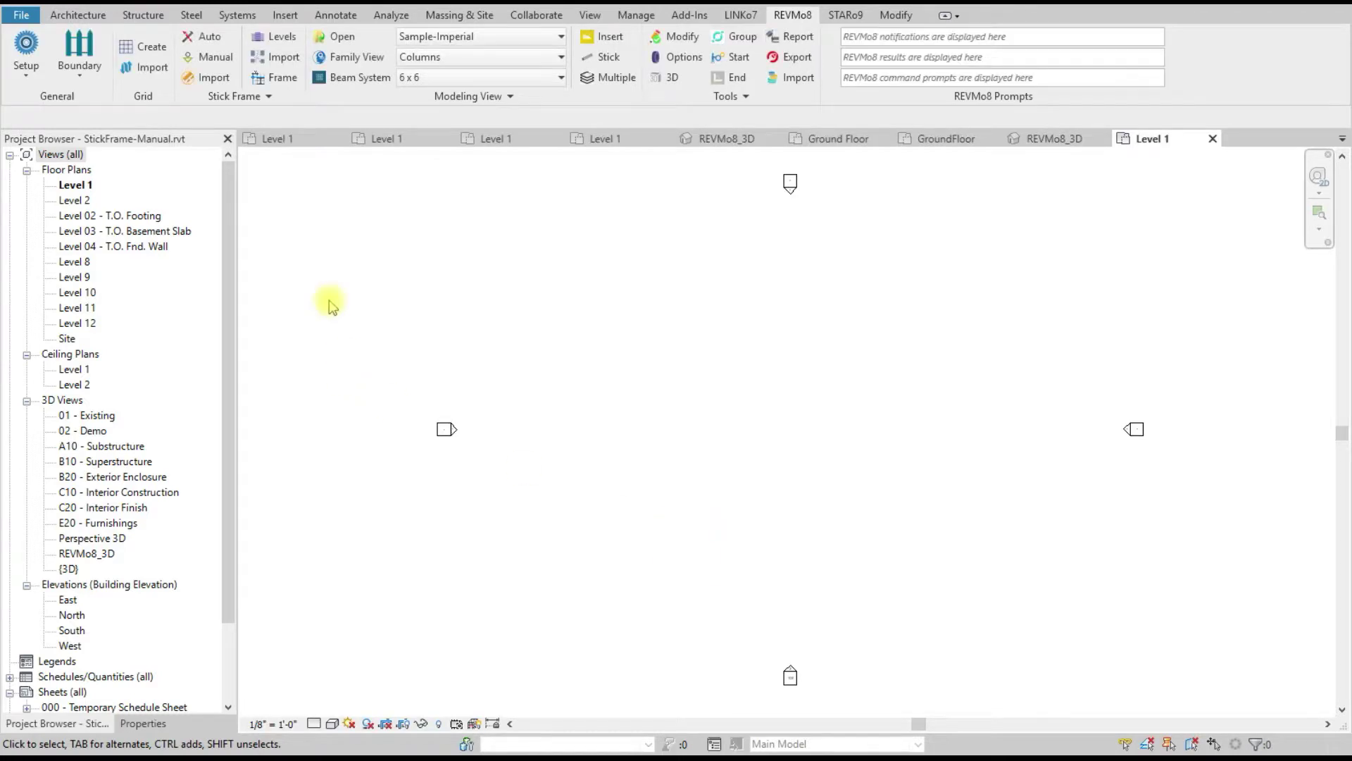
Step: Import the property line from PropertyLines.rvt into the Level 1 plan
left_click(57, 79)
left_click(106, 138)
left_click(774, 290)
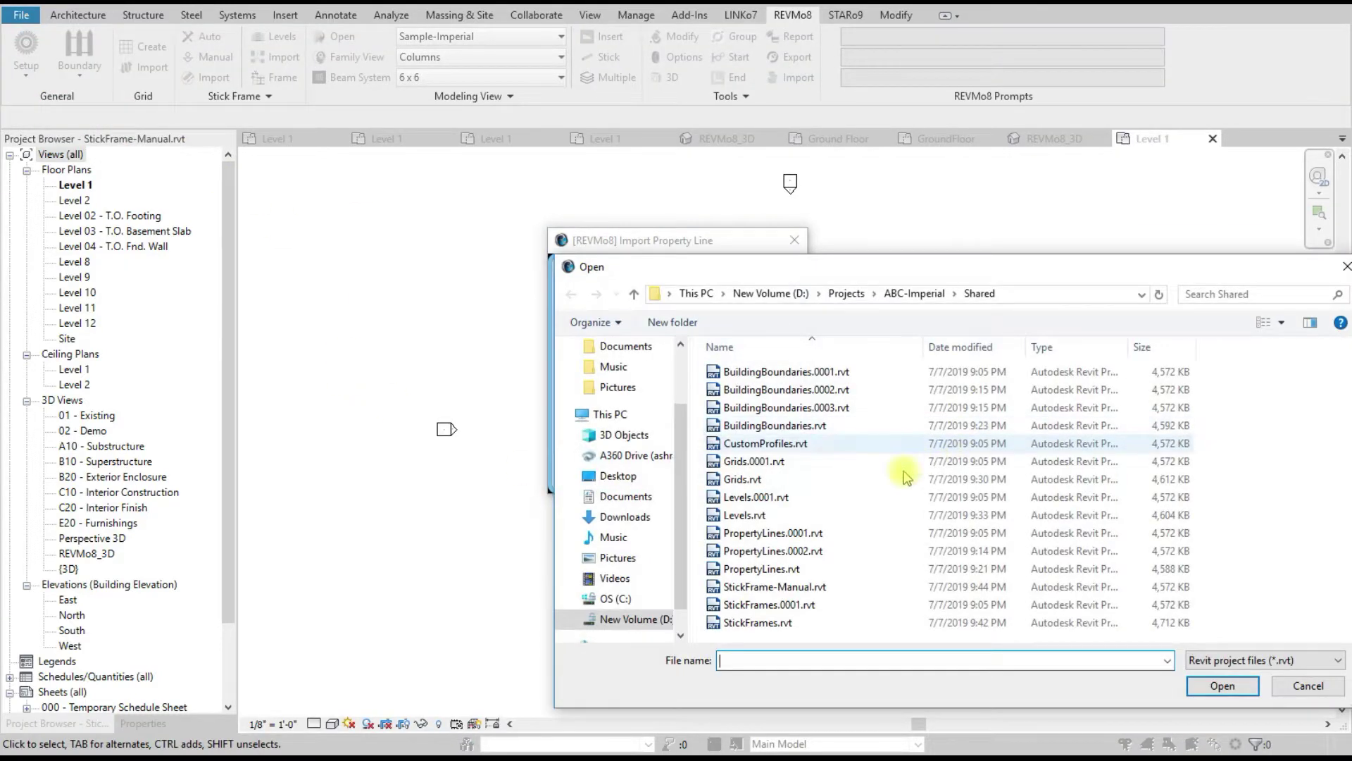
double_click(814, 574)
left_click(764, 355)
left_click(794, 240)
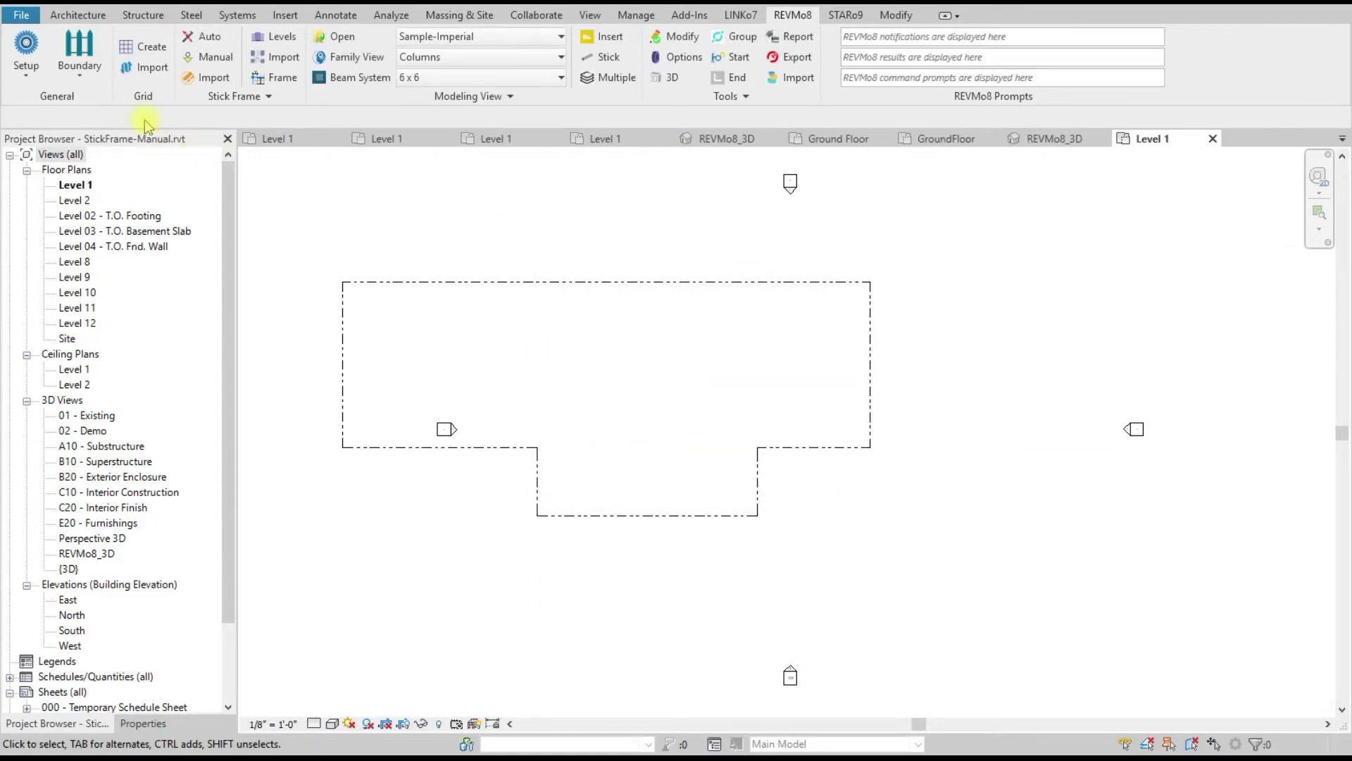
Step: Import the Main Building boundary from BuildingBoundaries.rvt
left_click(79, 64)
left_click(87, 168)
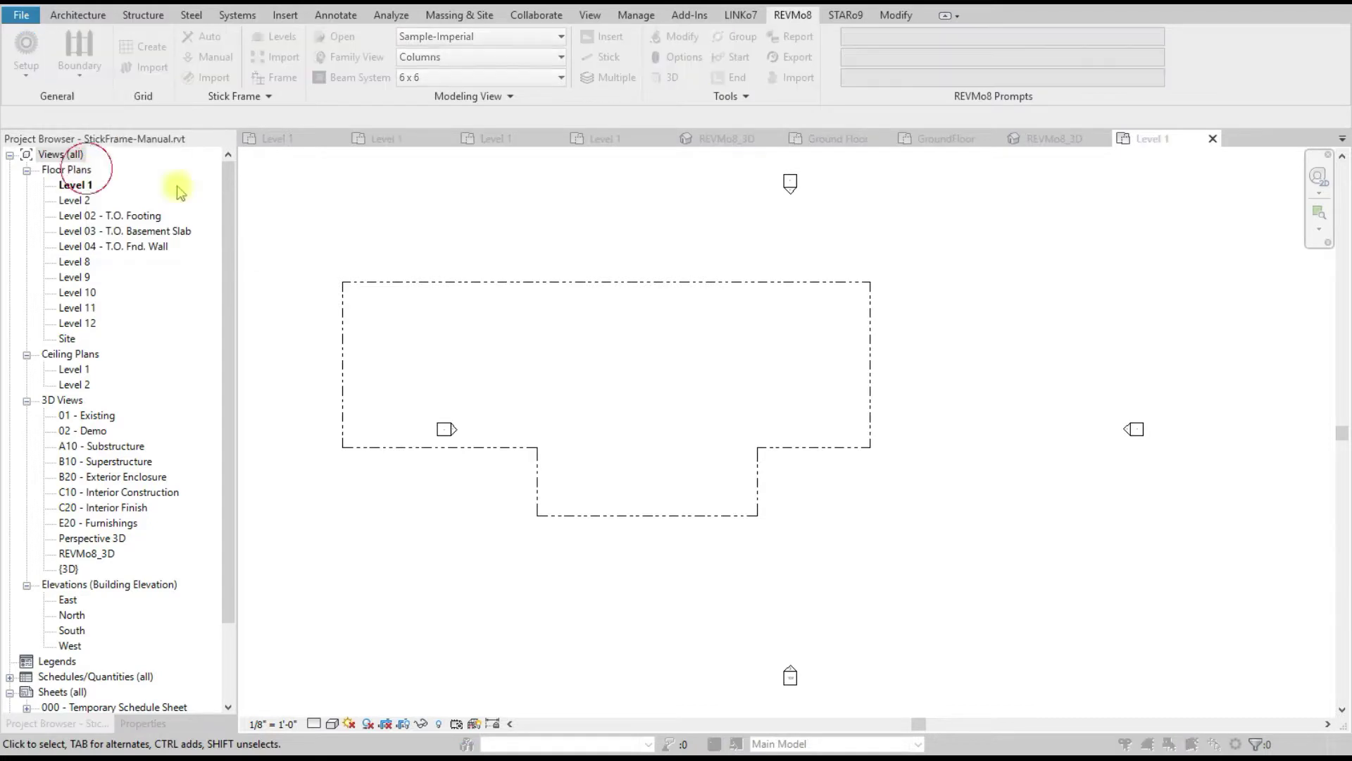
left_click(764, 326)
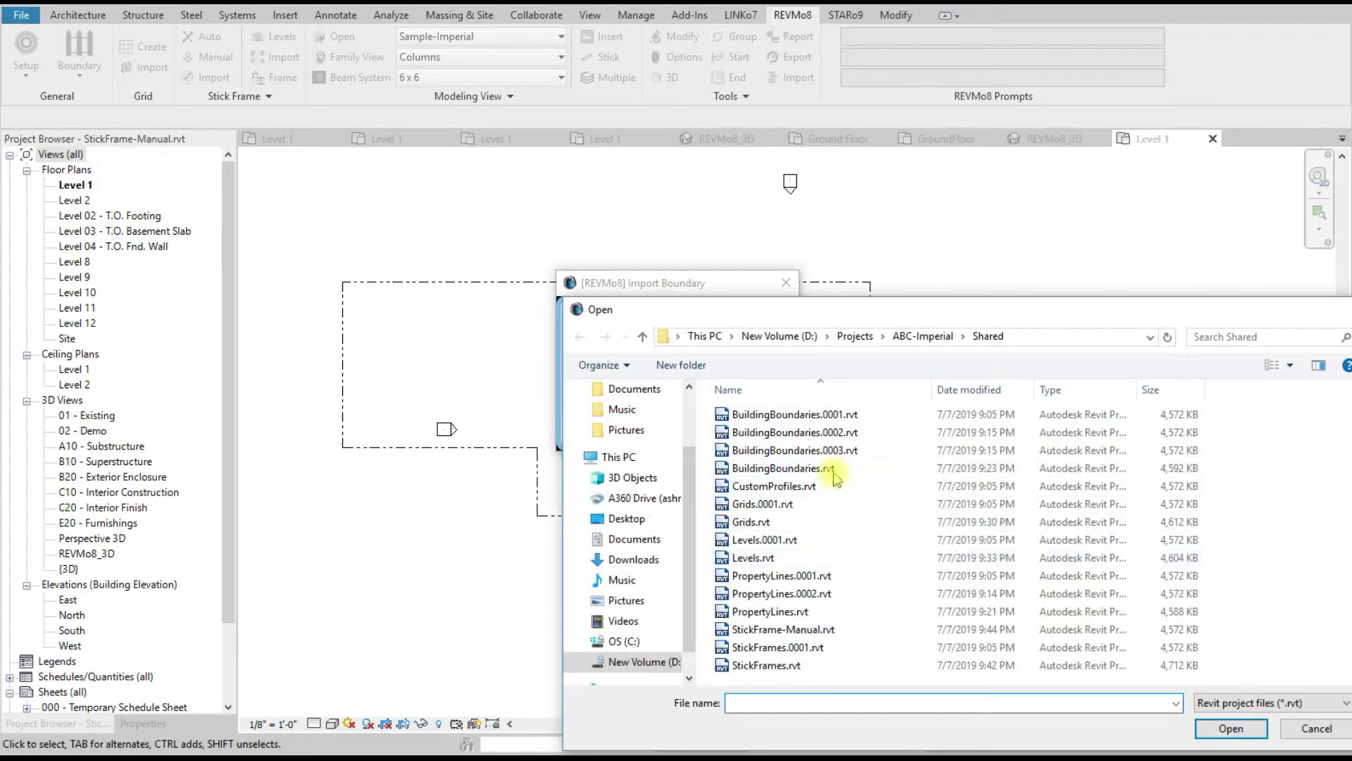
double_click(800, 469)
left_click(749, 357)
left_click(677, 429)
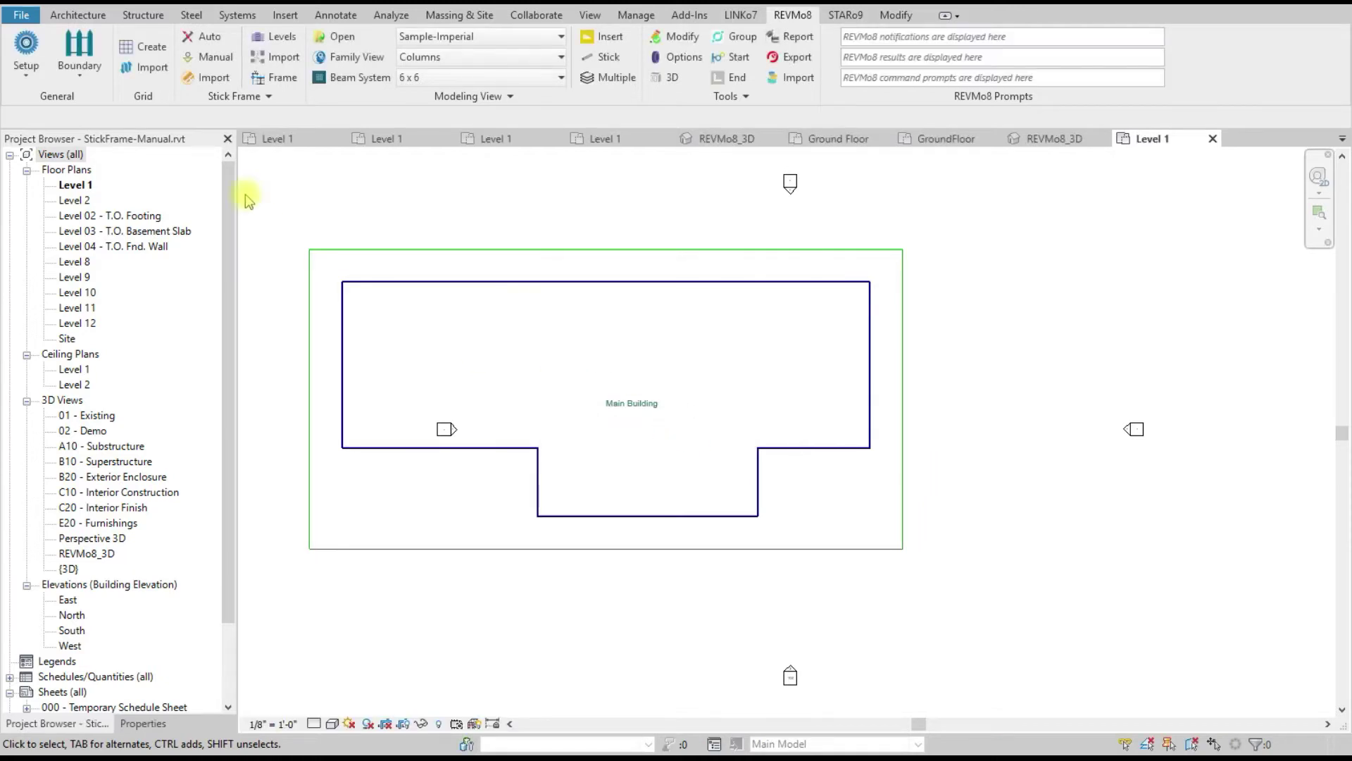
left_click(159, 70)
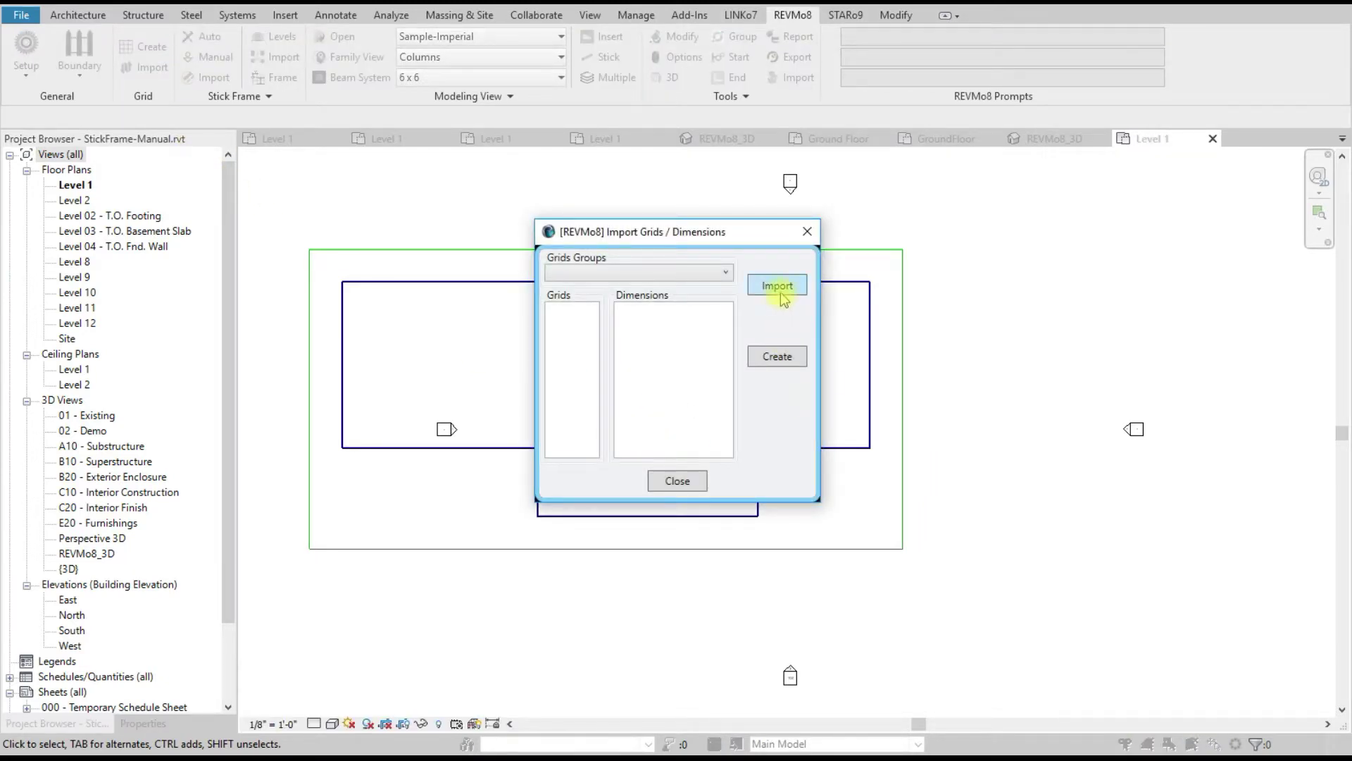
Step: Load Grids.rvt and create grid lines A–I and 1–6 with their dimensions
left_click(780, 290)
left_click(745, 471)
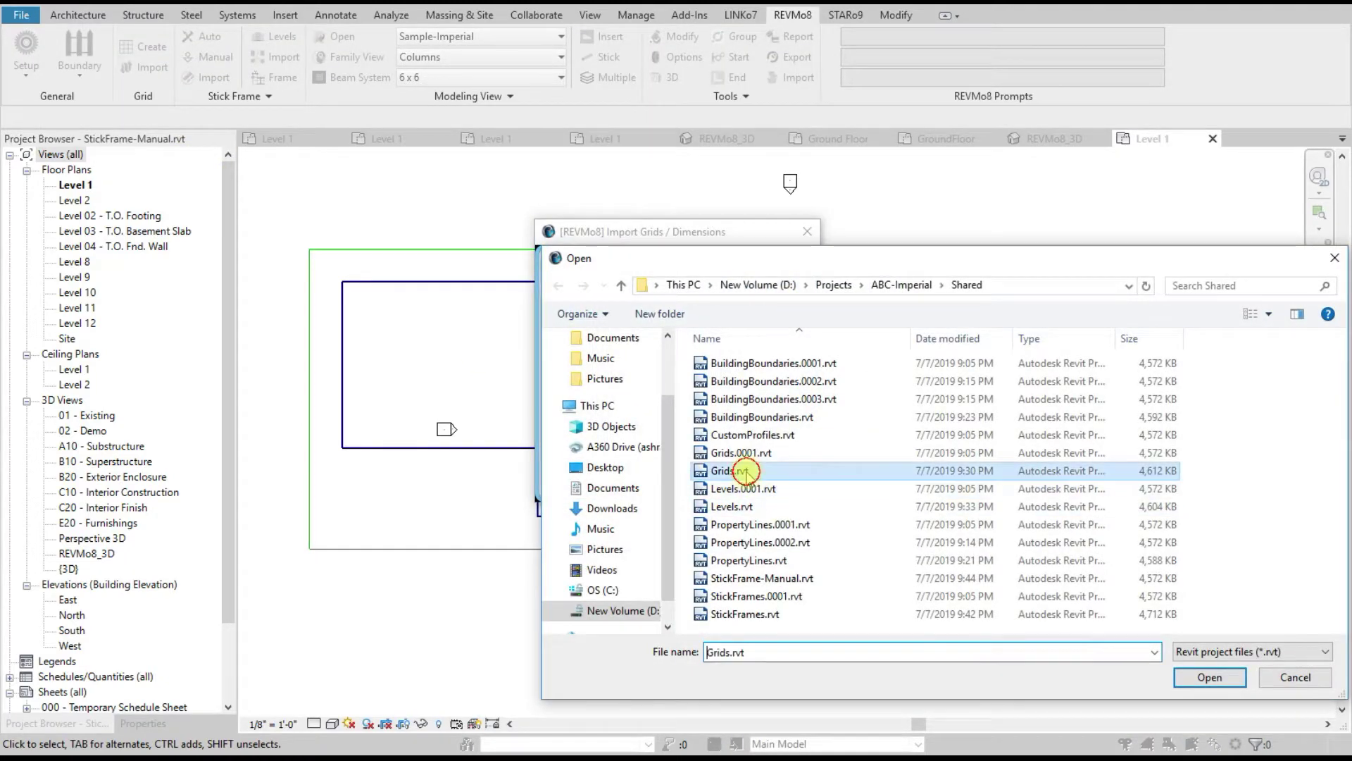
double_click(745, 470)
left_click(777, 356)
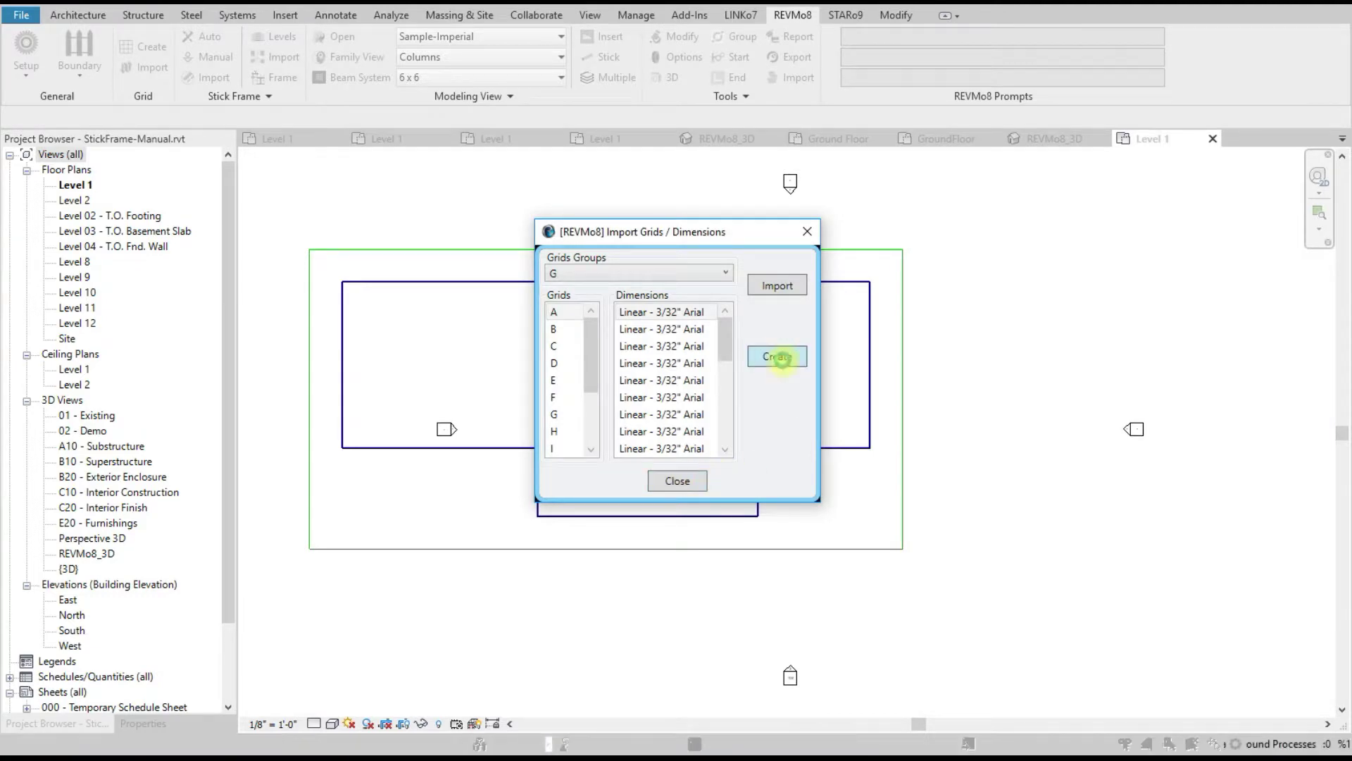
left_click(676, 417)
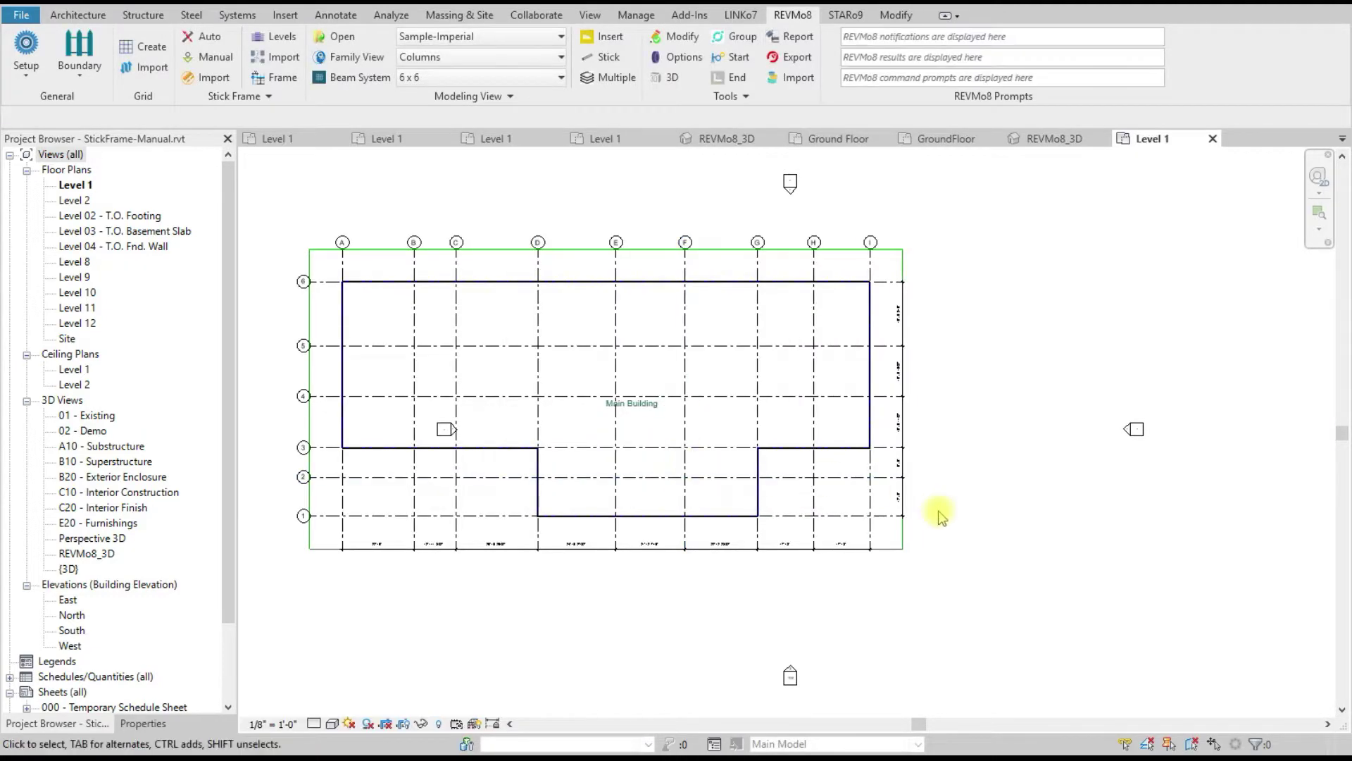
scroll(731, 497, "down", 1)
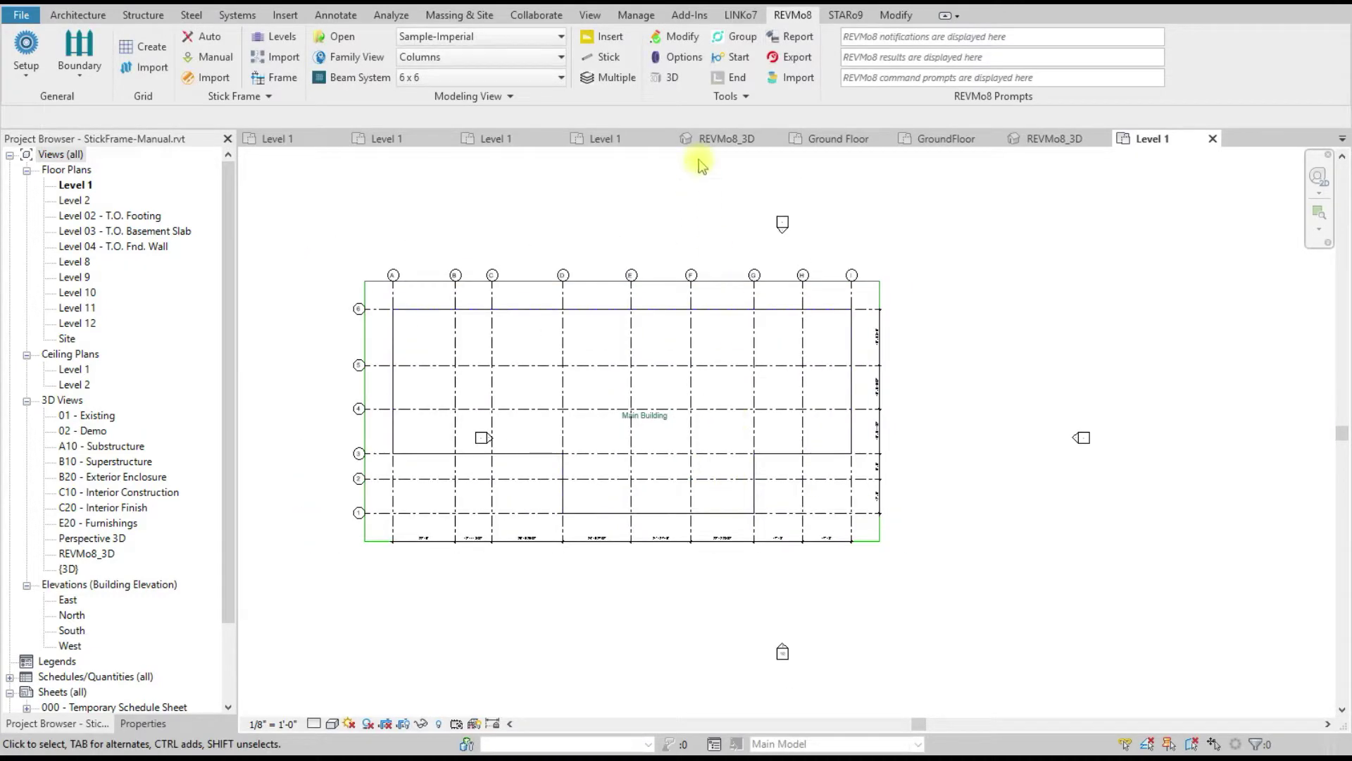
Step: Open the REVMo8 3D view and make a first, cancelled selection of the levels
left_click(674, 77)
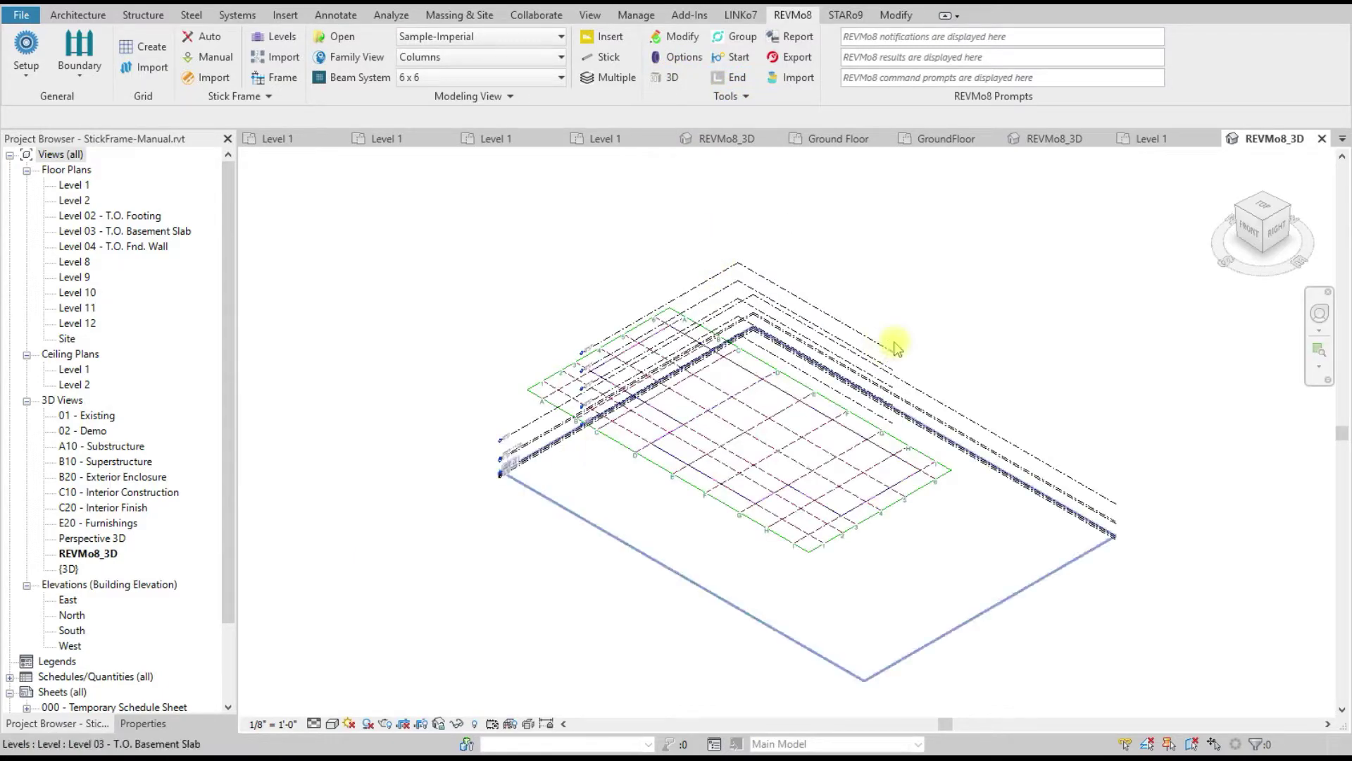
scroll(940, 356, "up", 3)
scroll(884, 362, "down", 1)
left_click_drag(1114, 628, 1038, 477)
right_click(1038, 475)
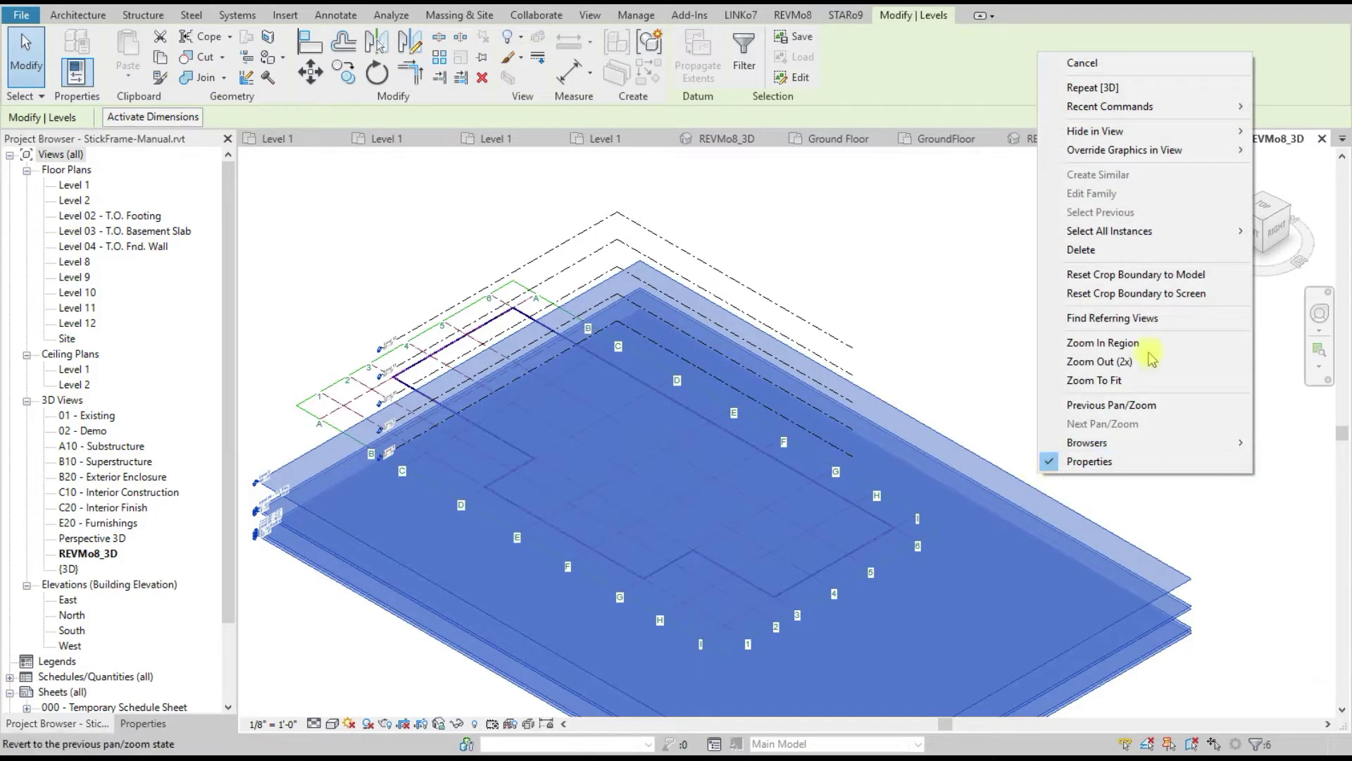
mouse_move(1127, 150)
key("Escape")
key("Escape")
Step: Reselect the levels and hide the Levels category in the 3D view
left_click_drag(909, 373, 822, 338)
right_click(827, 325)
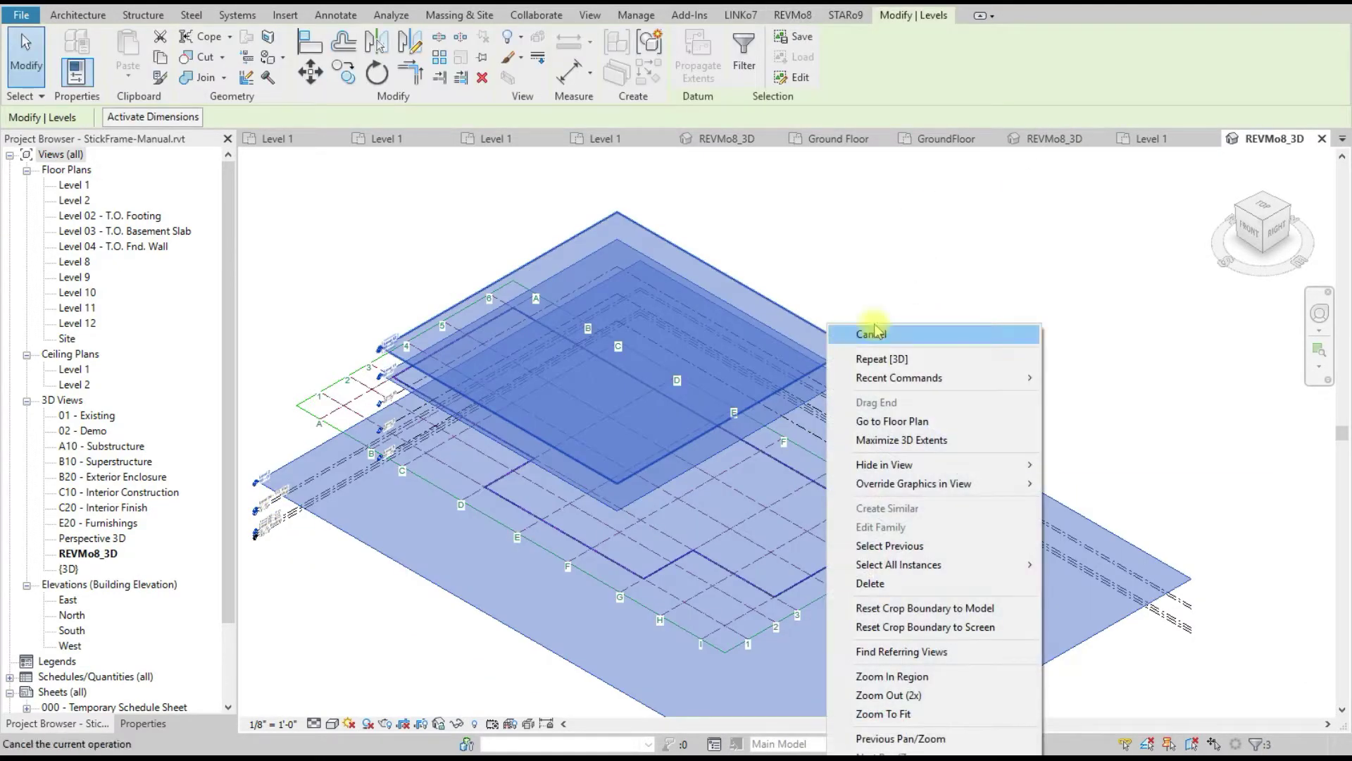
mouse_move(914, 464)
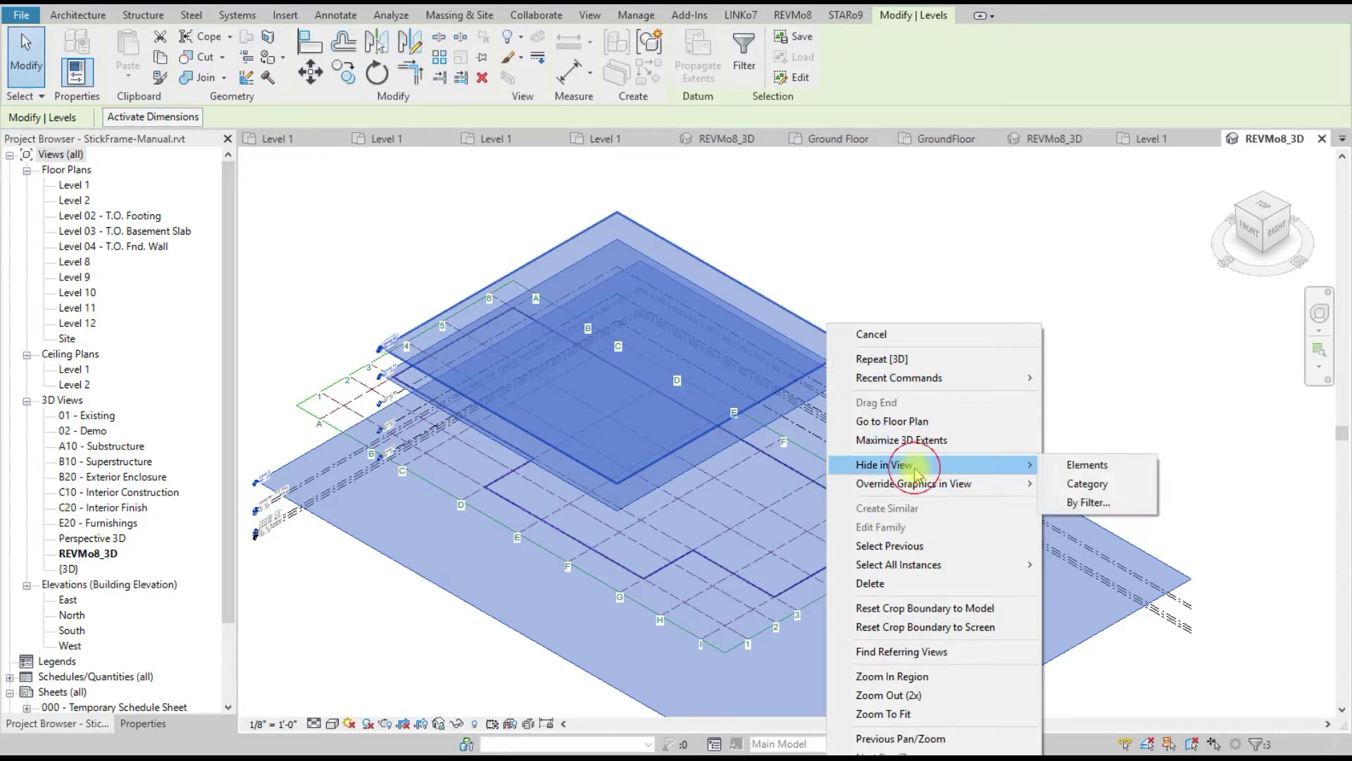
left_click(1081, 483)
scroll(899, 394, "down", 1)
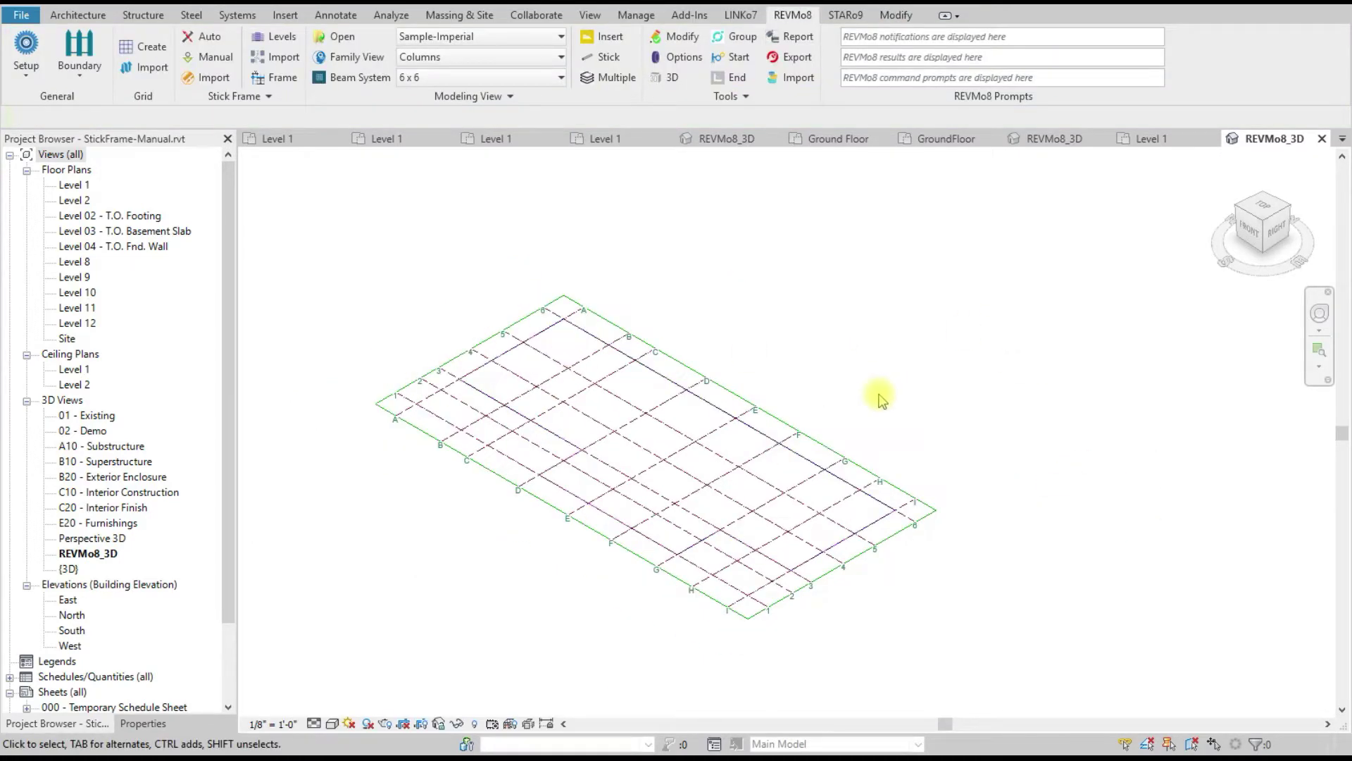
scroll(634, 385, "up", 1)
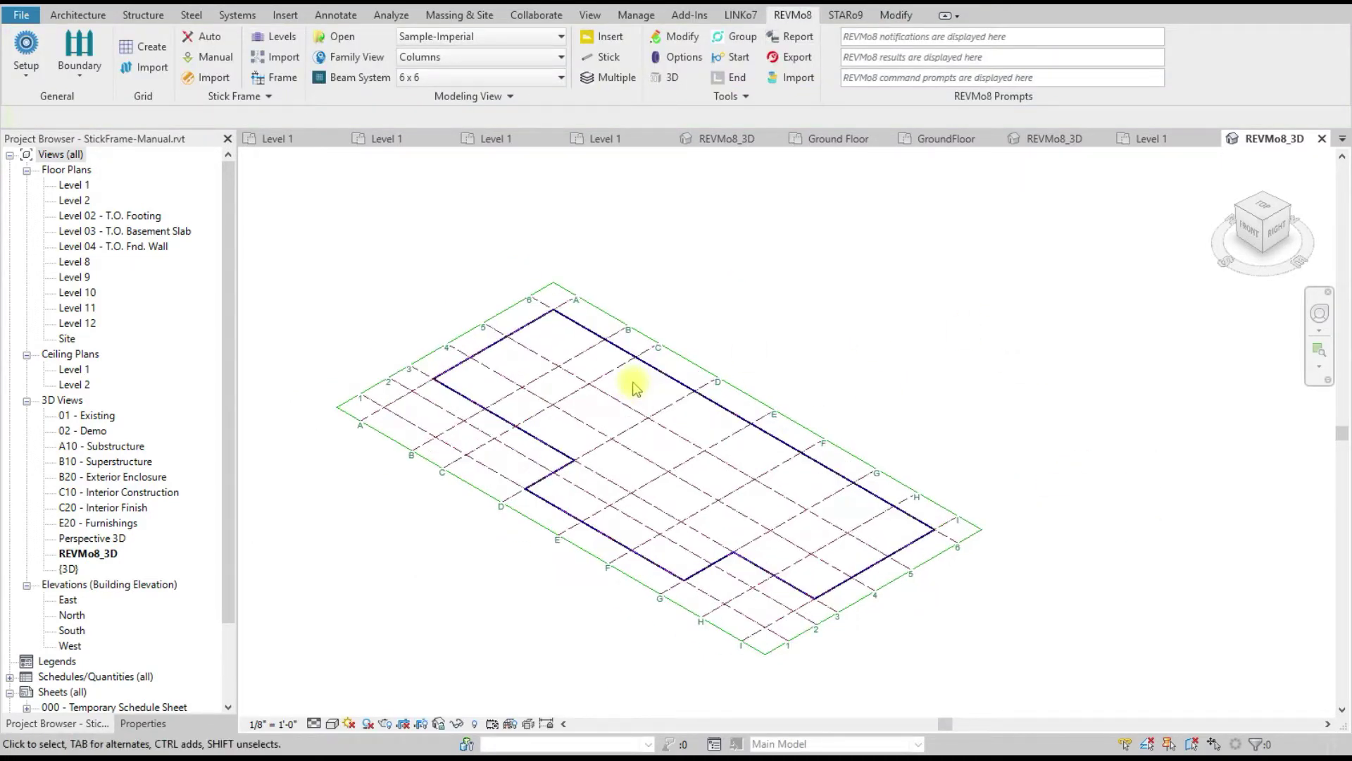
Step: Start manual frame creation and review the Beam, Brace and Copy options
left_click(206, 59)
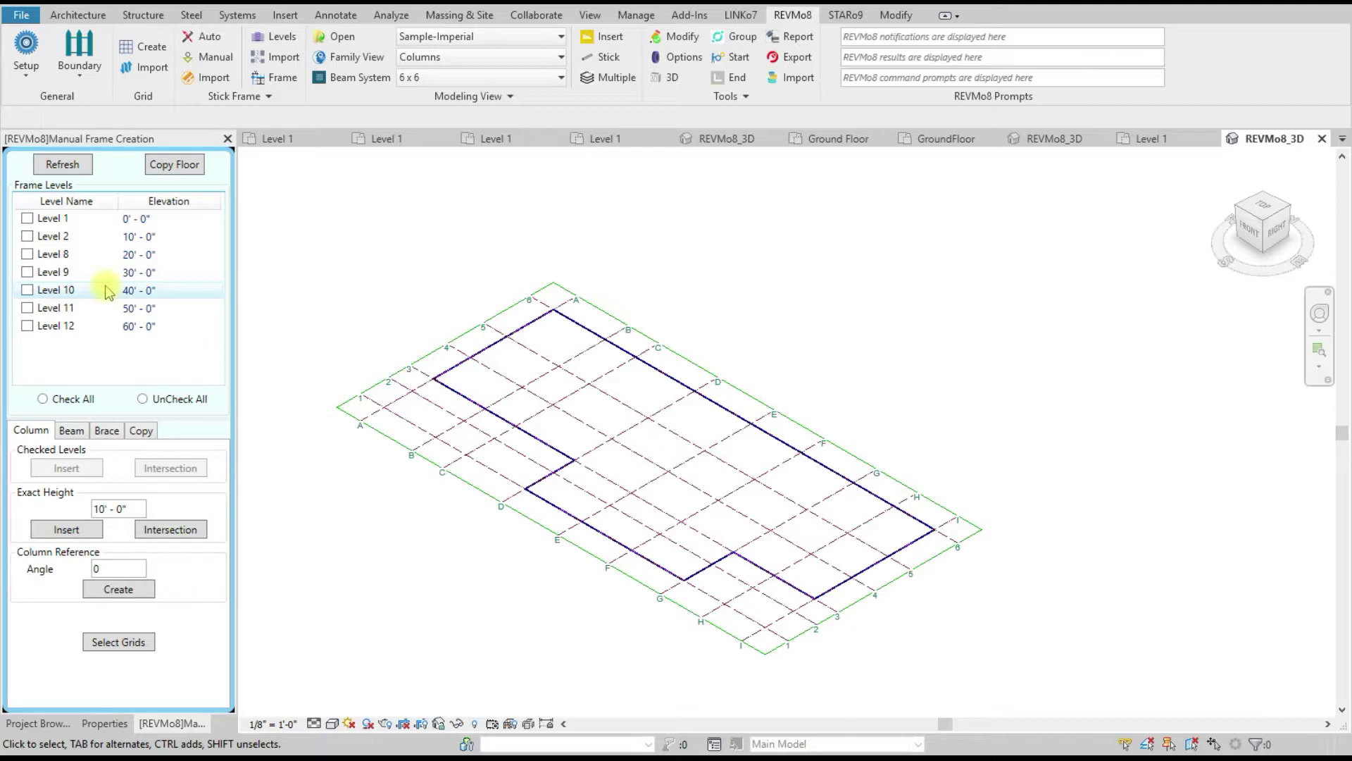
scroll(535, 374, "up", 2)
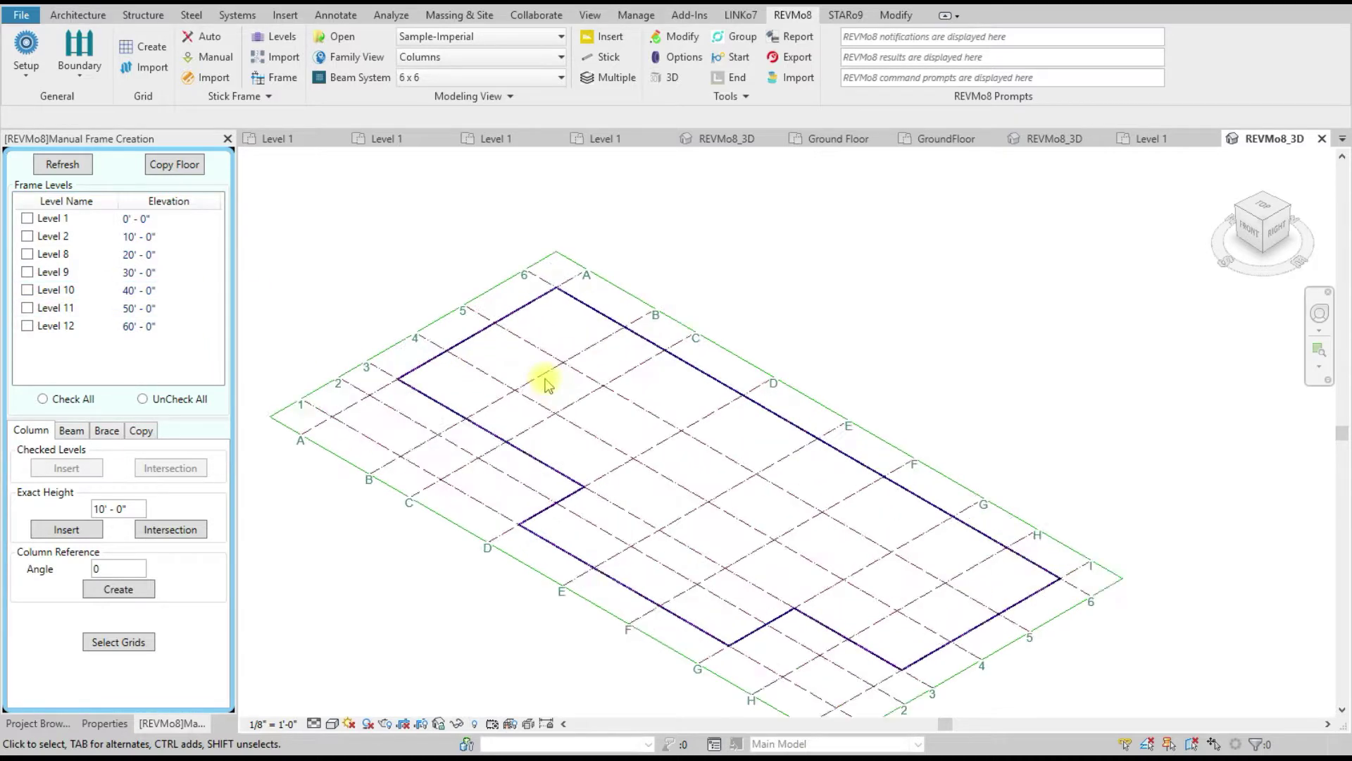
scroll(485, 336, "up", 1)
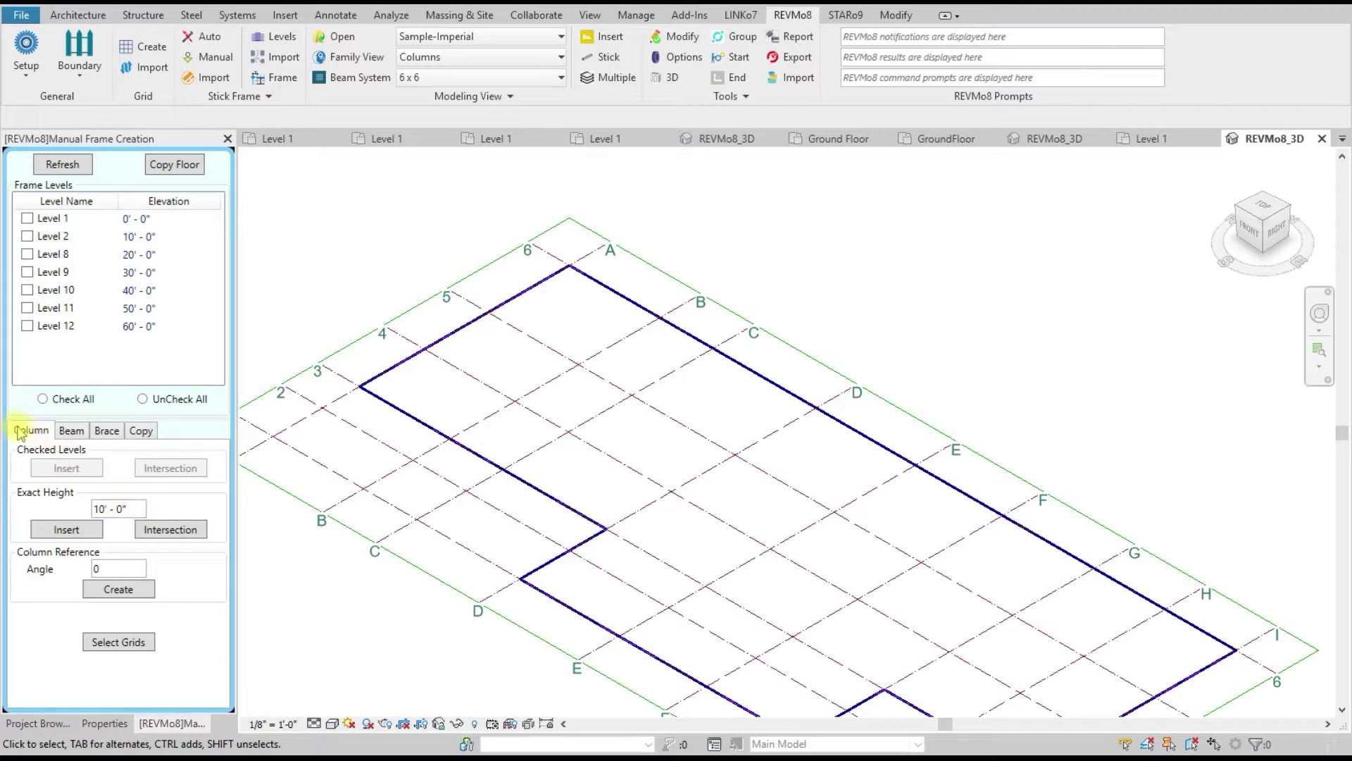
left_click(69, 430)
left_click(107, 430)
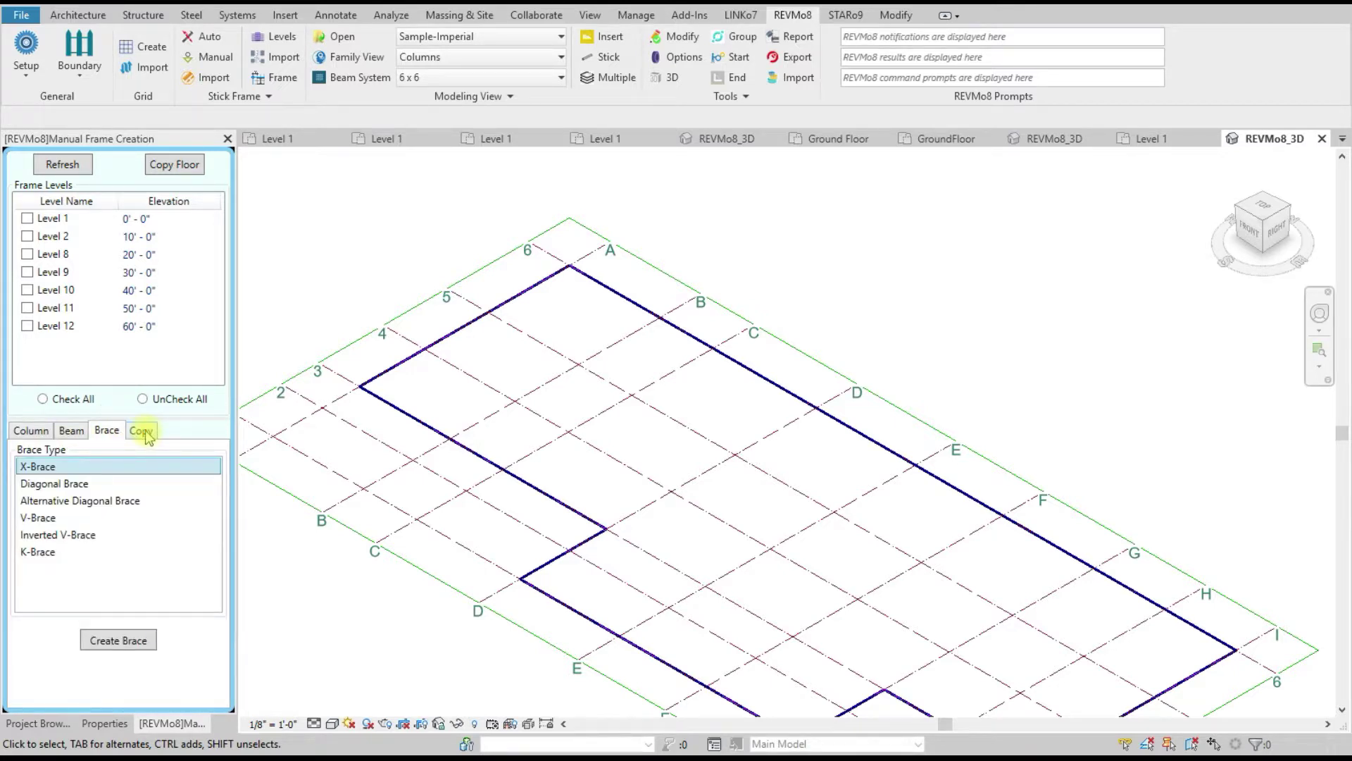
left_click(143, 430)
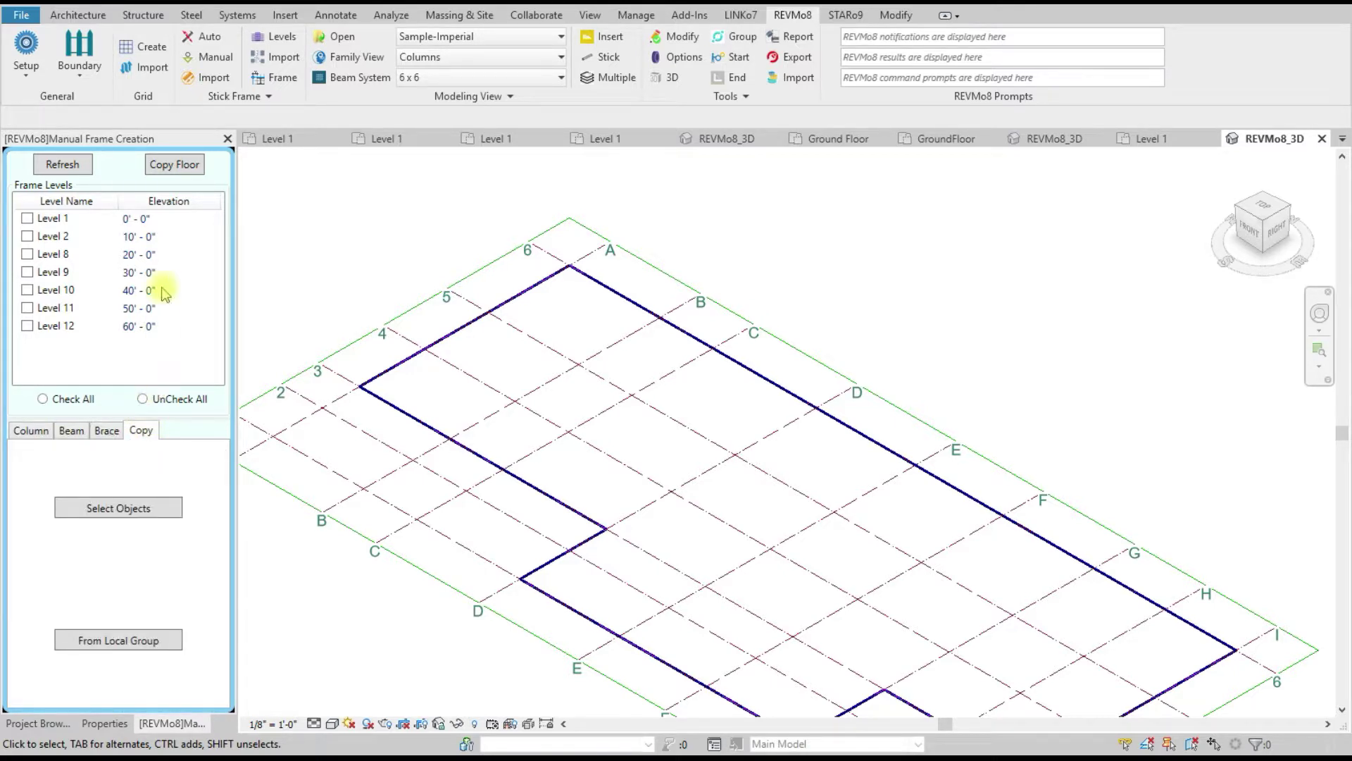
Step: On the Column options, tick Level 1, then check all levels 1, 2 and 8–12
left_click(32, 433)
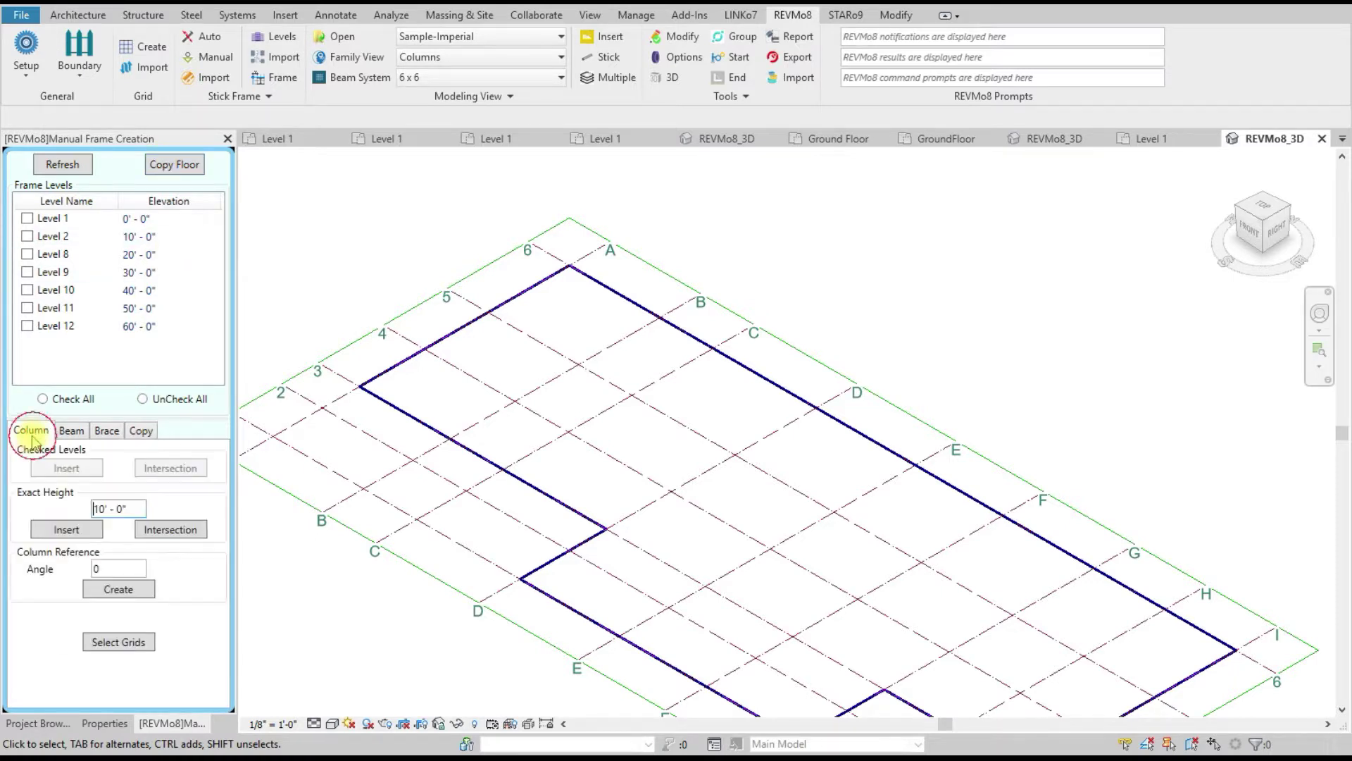
left_click(29, 219)
left_click(42, 398)
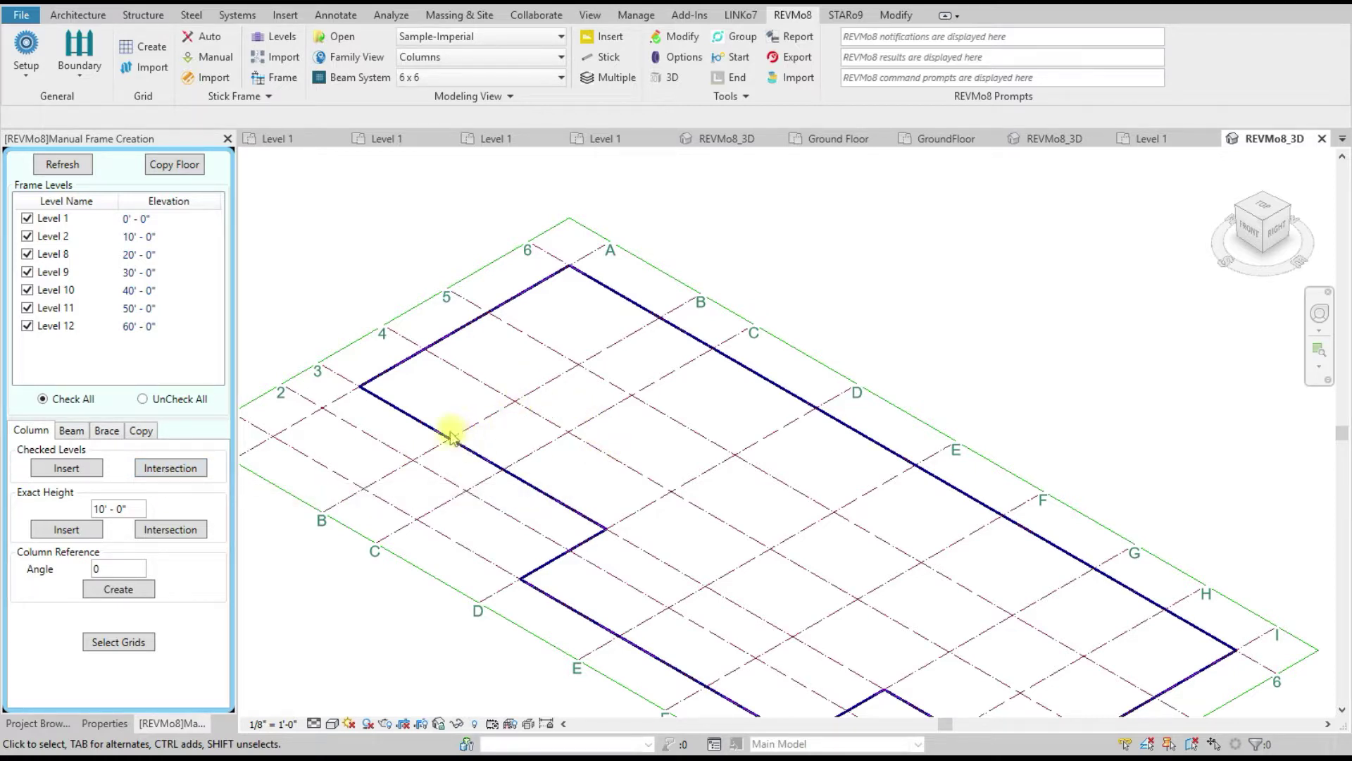
Step: Start the intersecting-grid column pick, then cancel it
left_click(178, 468)
scroll(511, 398, "down", 2)
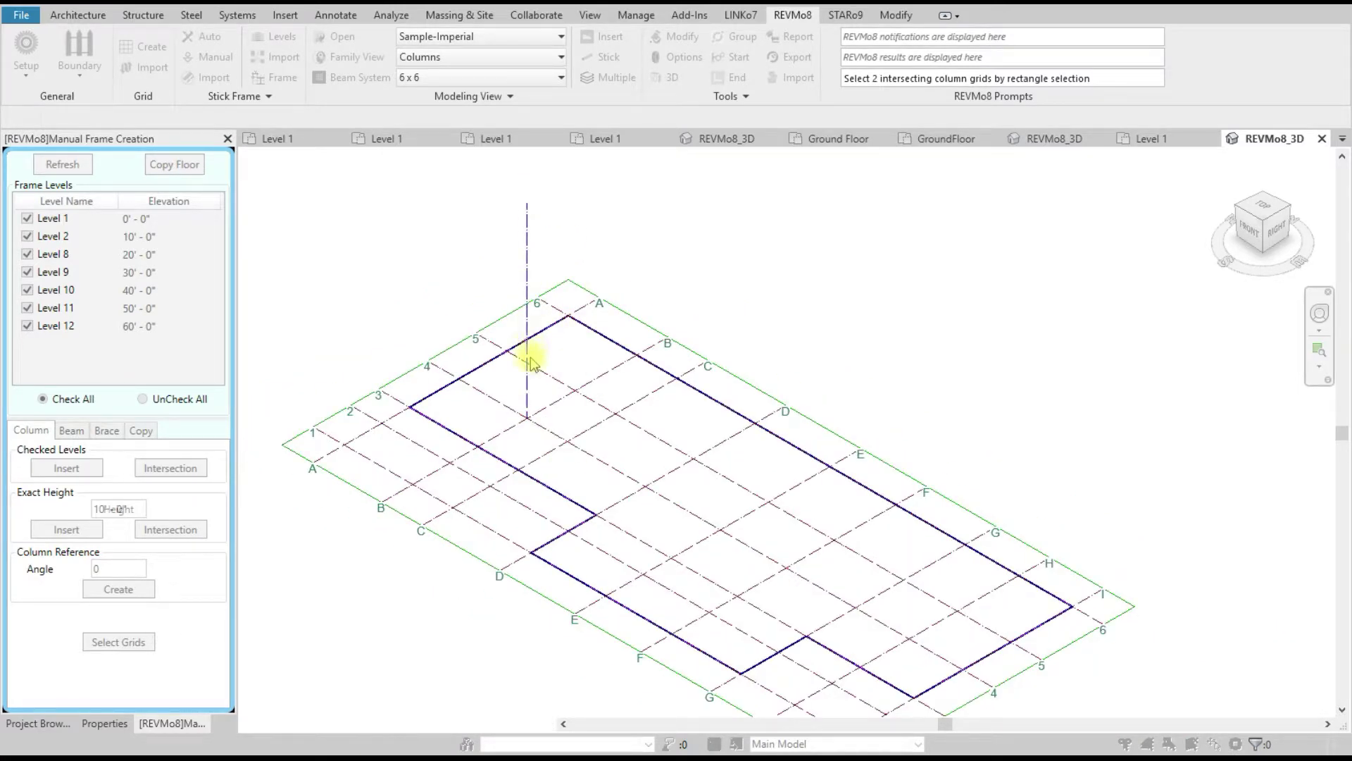
scroll(526, 391, "up", 2)
right_click(411, 253)
left_click(461, 260)
Step: Insert a stick-frame column on all checked levels at one grid intersection
left_click(73, 470)
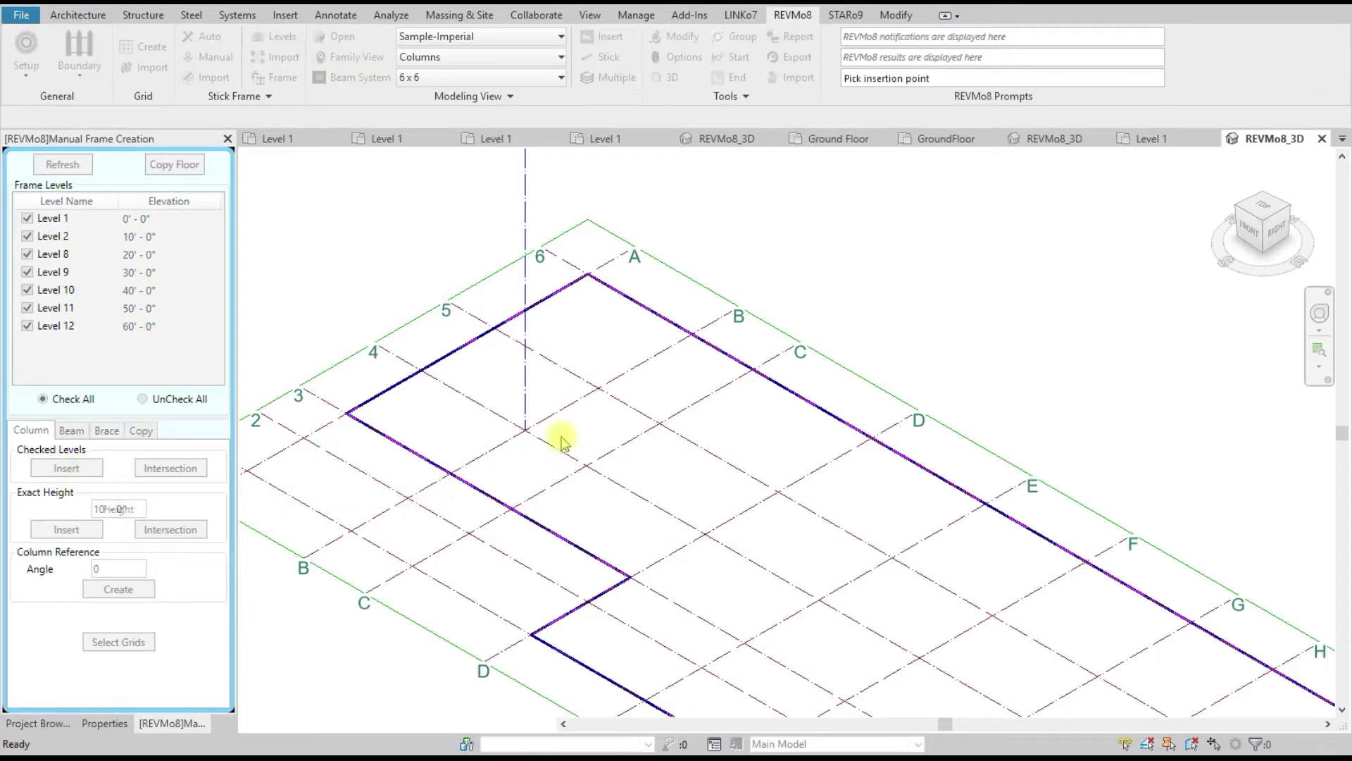
left_click(659, 361)
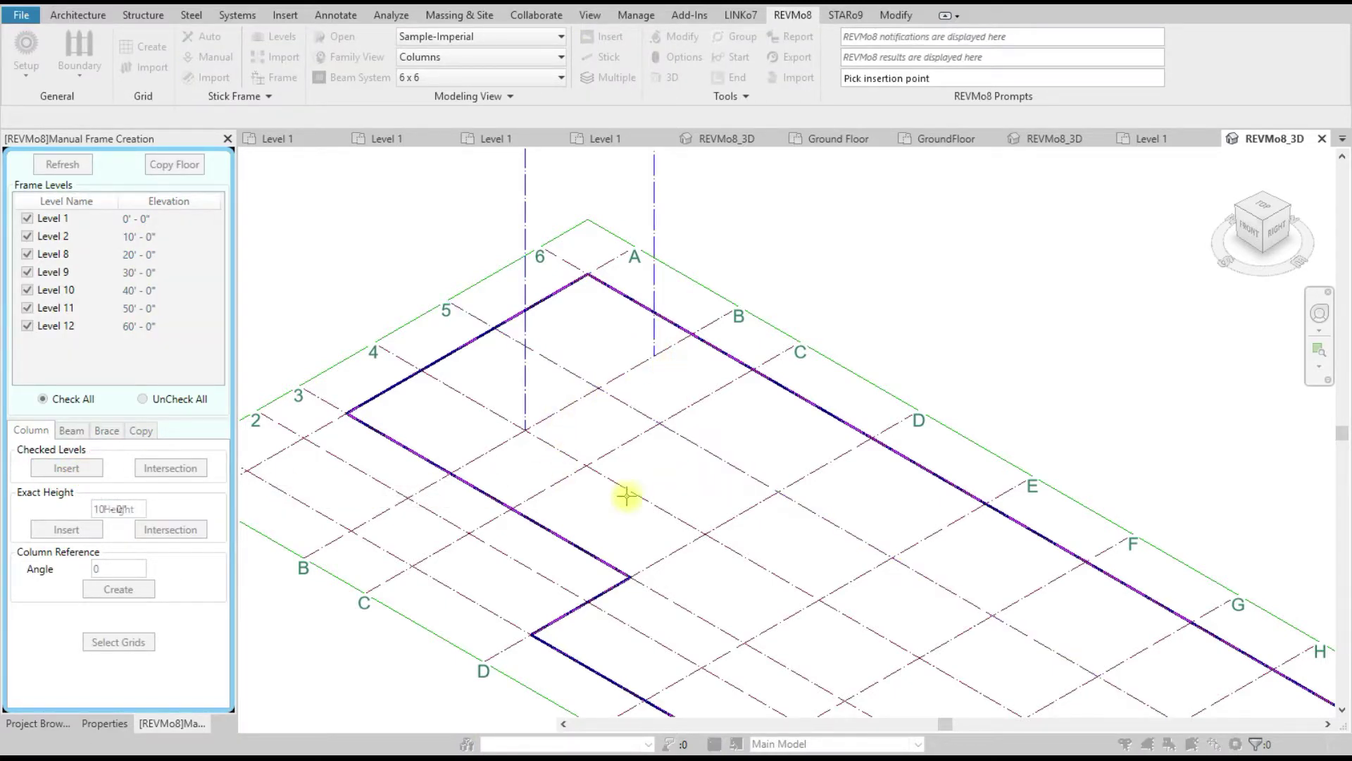
scroll(610, 497, "down", 2)
right_click(726, 296)
left_click(775, 302)
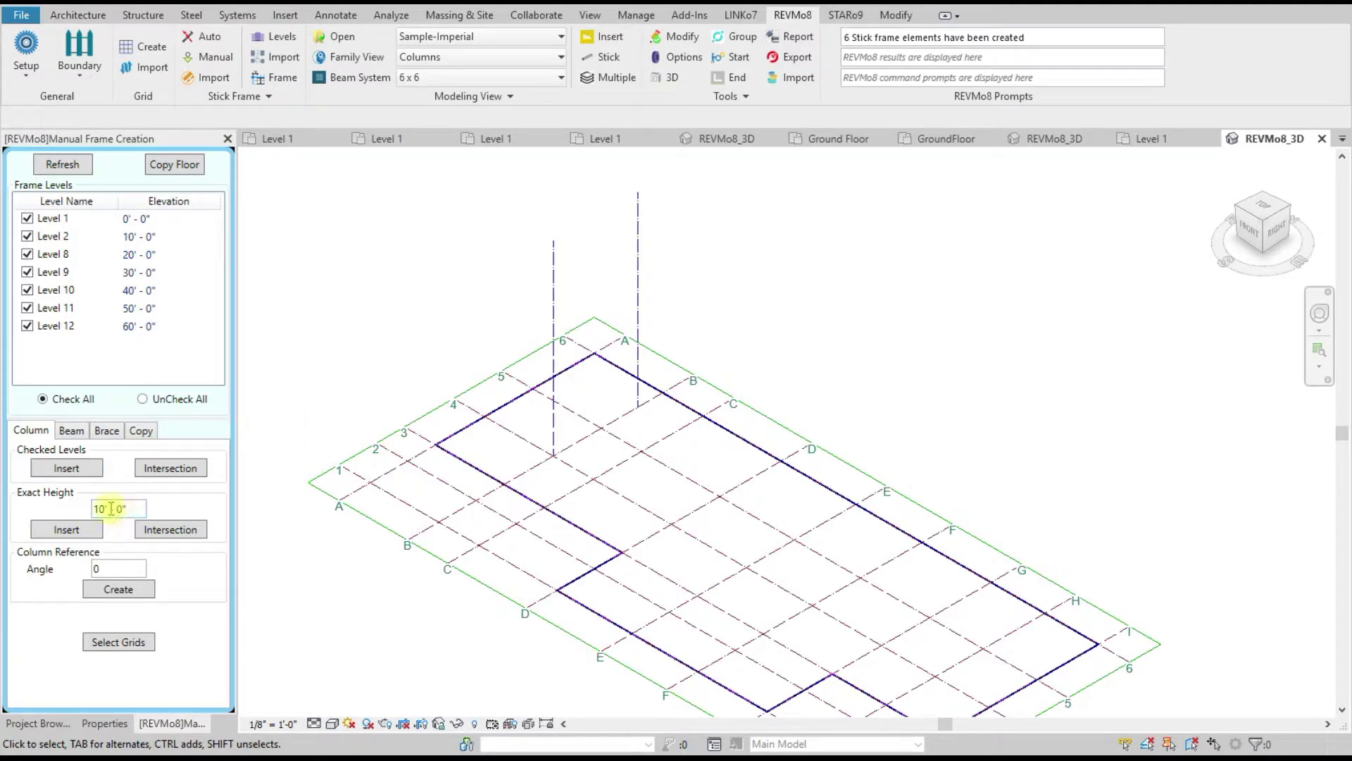
Step: Insert three more columns on all checked levels at further grid intersections
left_click(66, 530)
scroll(628, 522, "up", 2)
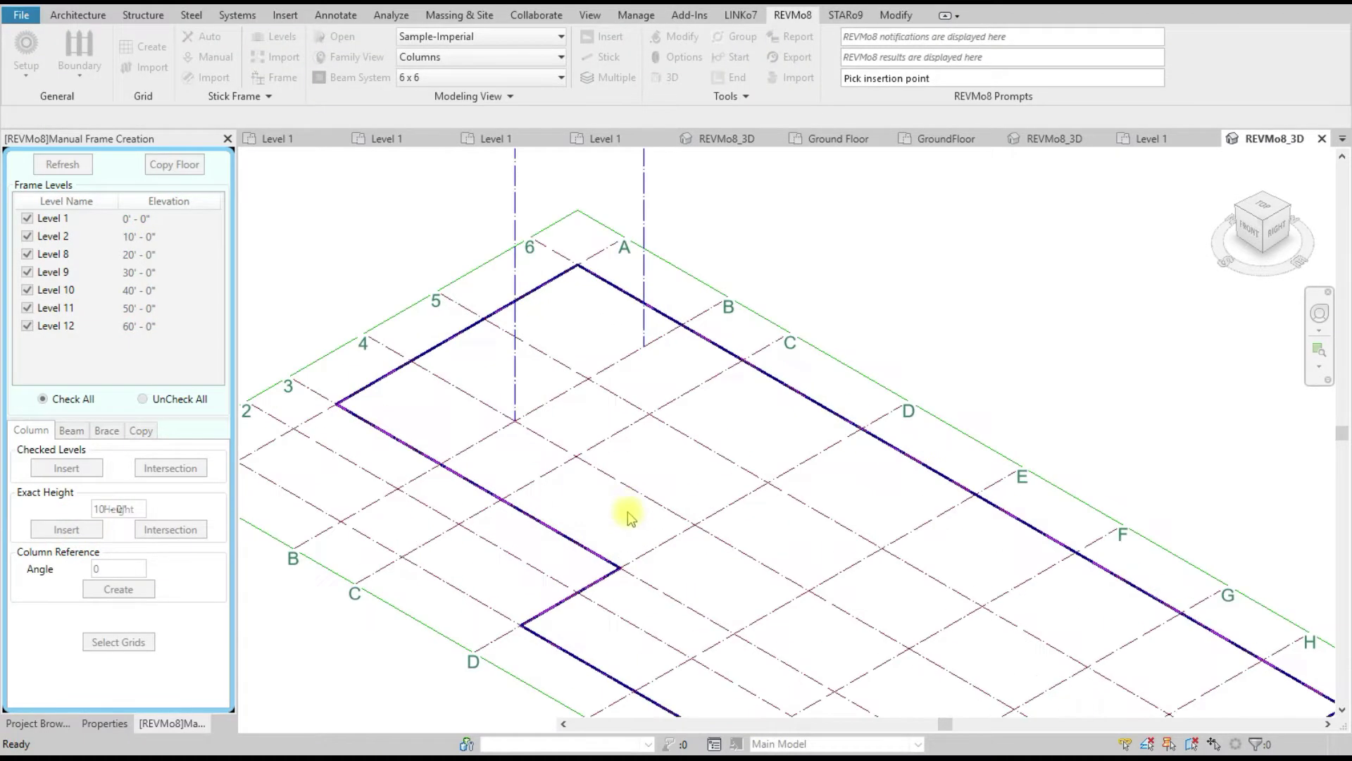
left_click(576, 455)
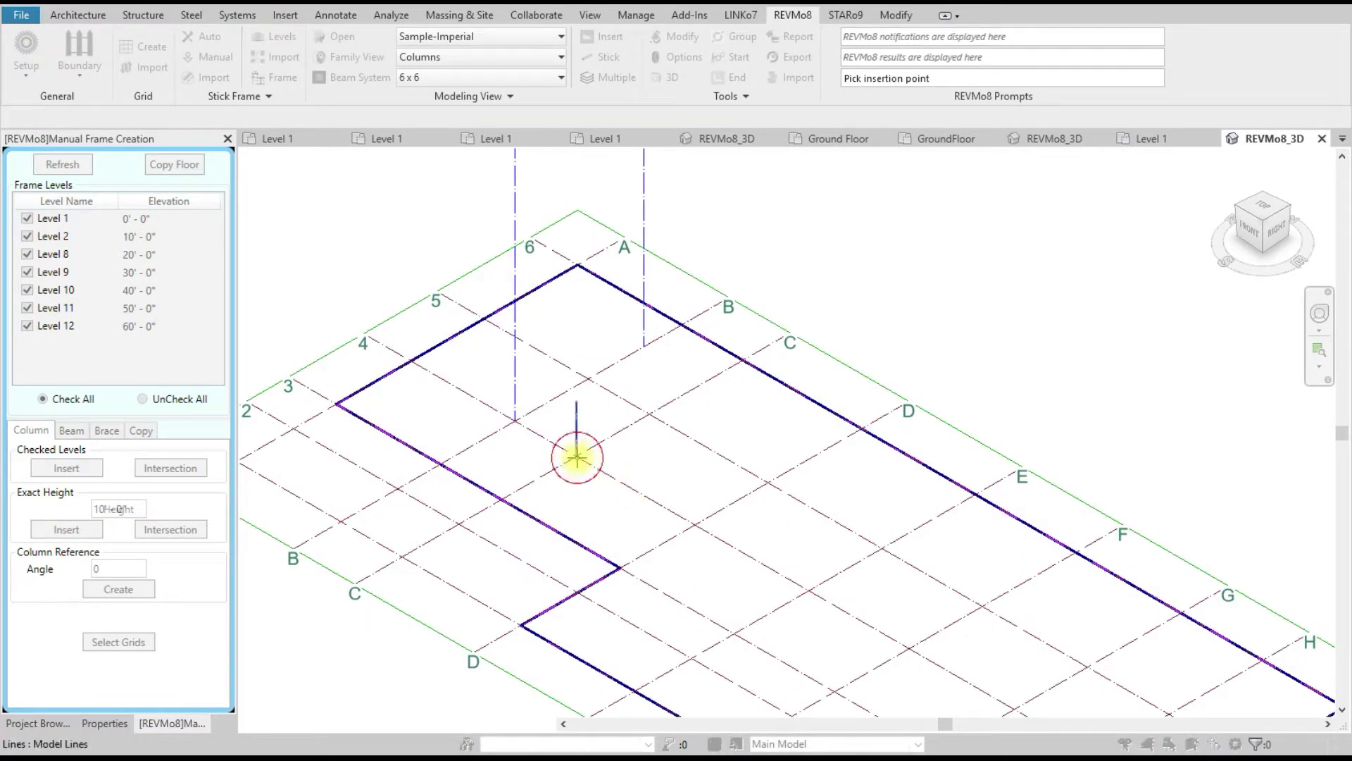
left_click(649, 416)
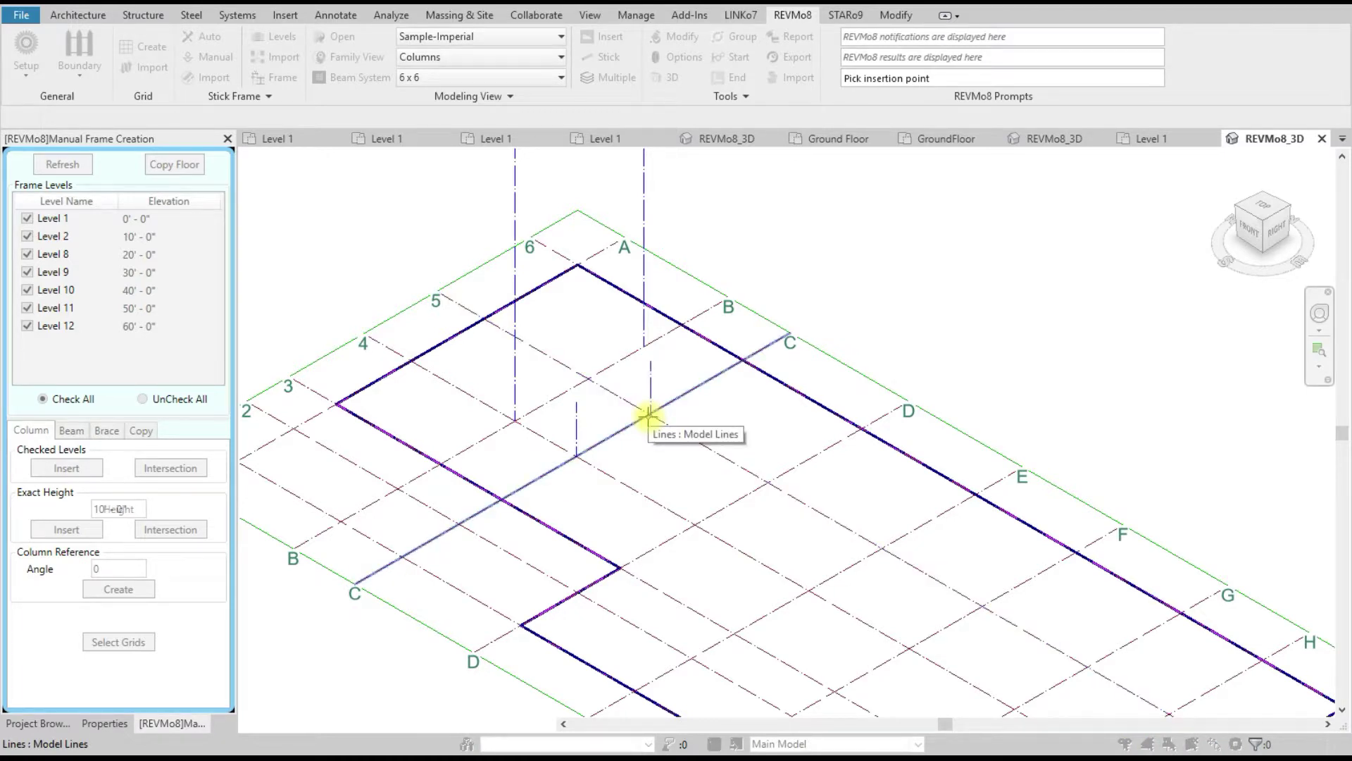
left_click(707, 380)
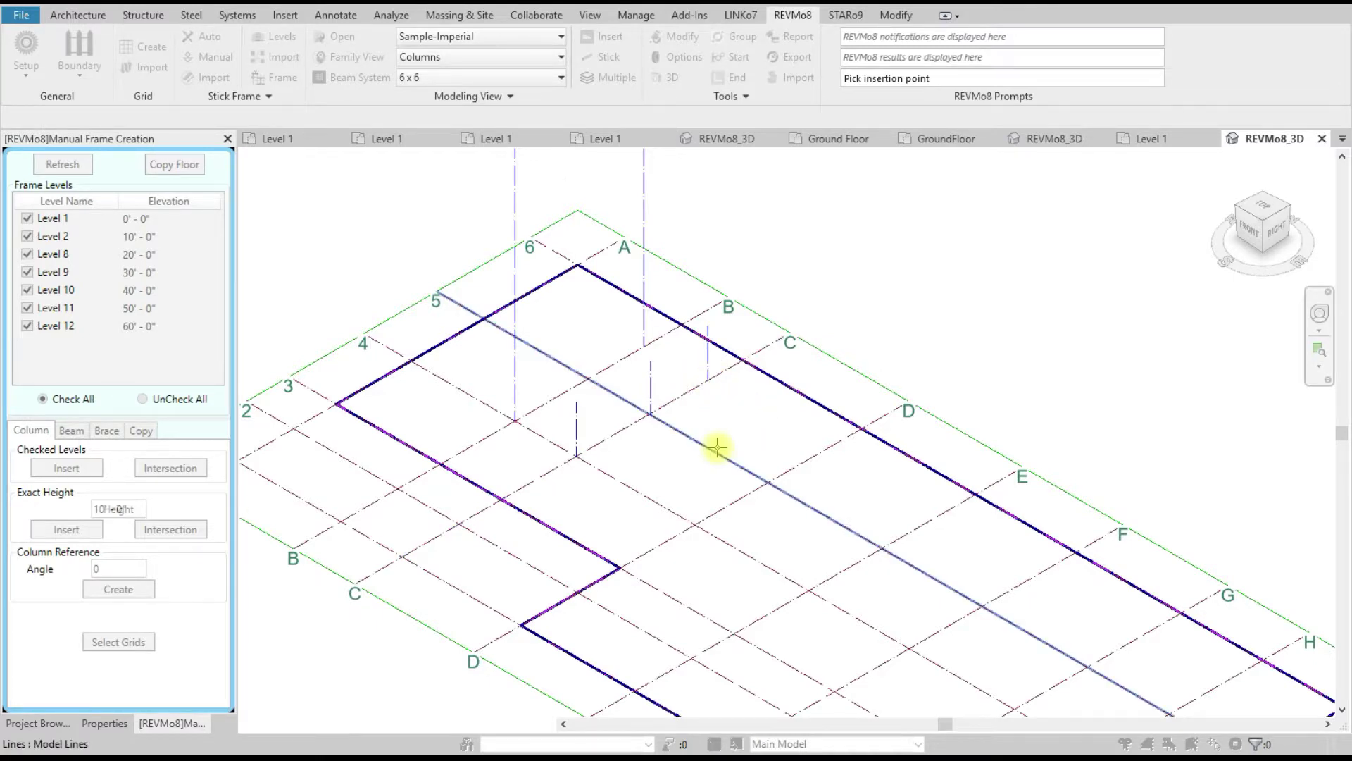
scroll(719, 446, "down", 2)
right_click(402, 272)
left_click(435, 275)
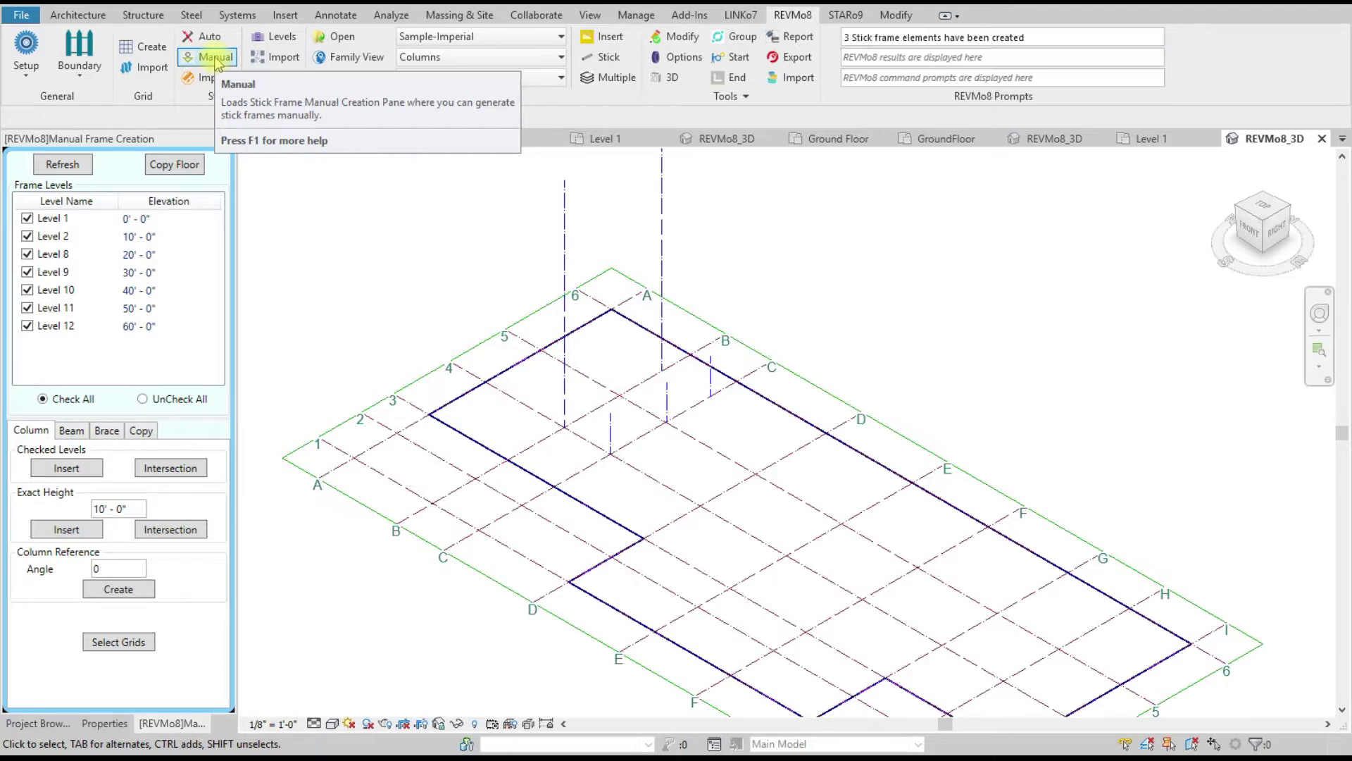
Step: Review the beam insertion and bracing type options on the Beam and Brace tabs
left_click(445, 249)
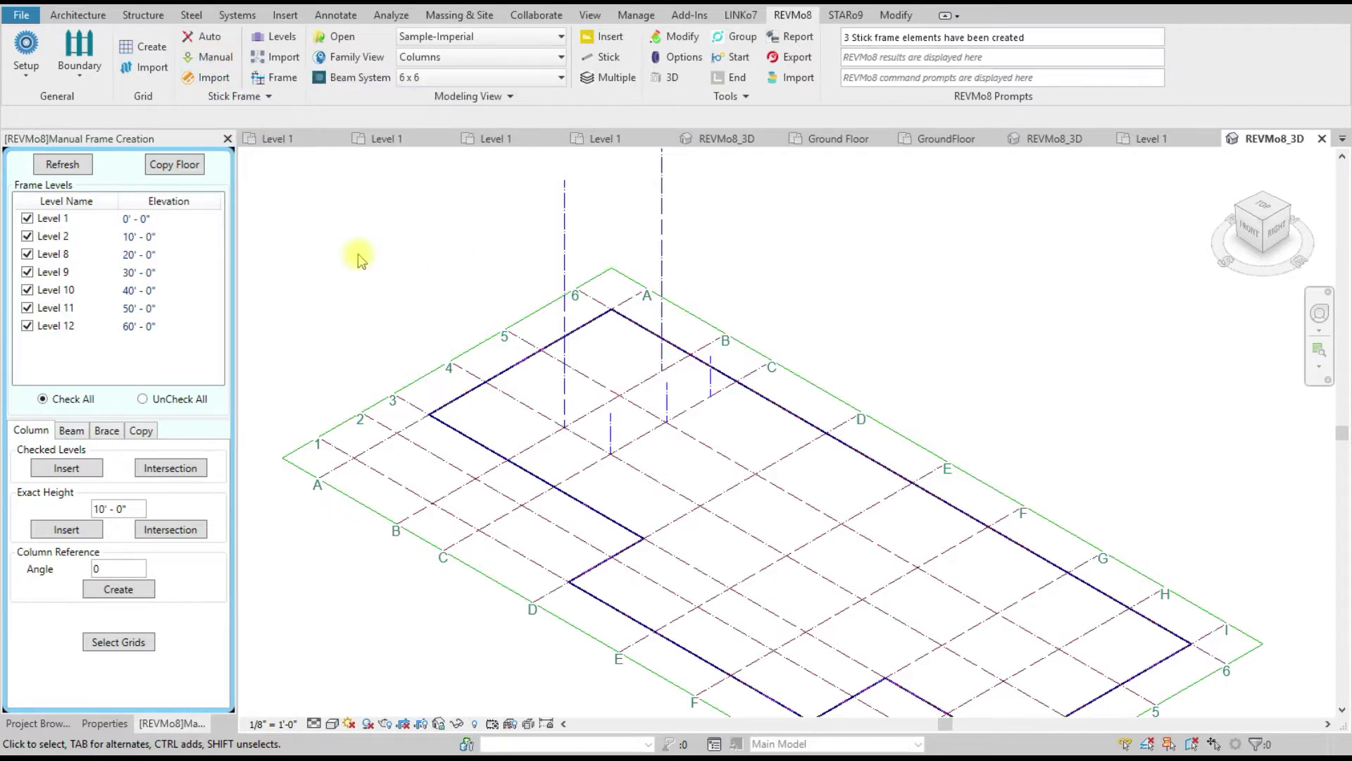
scroll(401, 417, "up", 1)
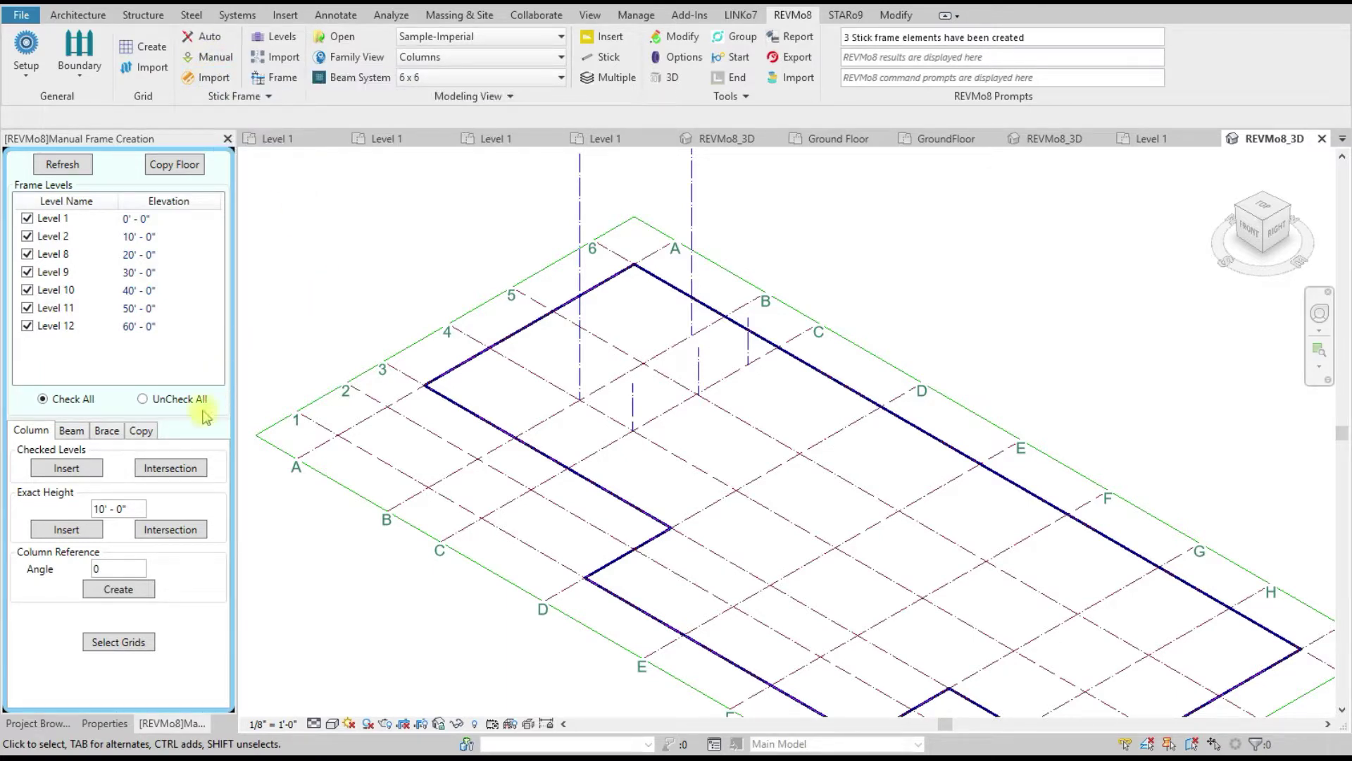
left_click(72, 431)
left_click(106, 431)
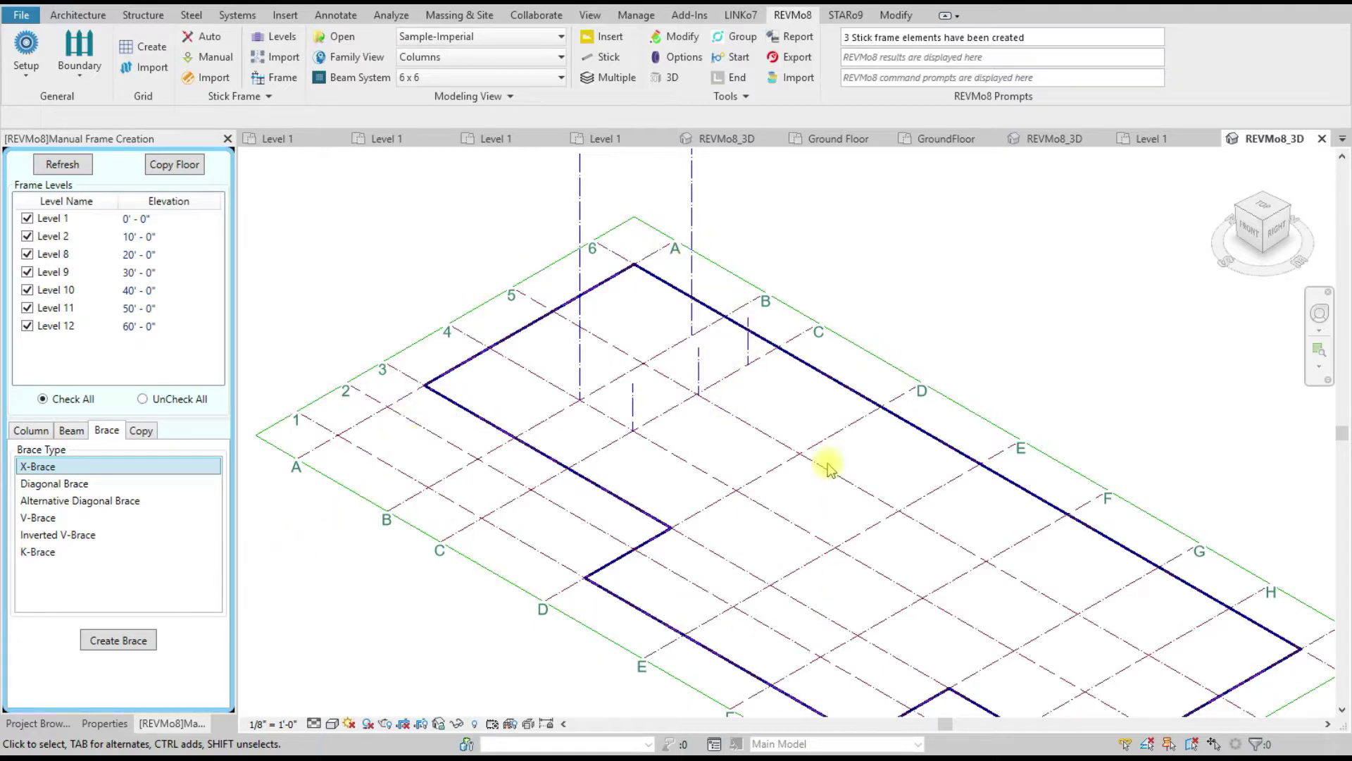
scroll(560, 383, "down", 1)
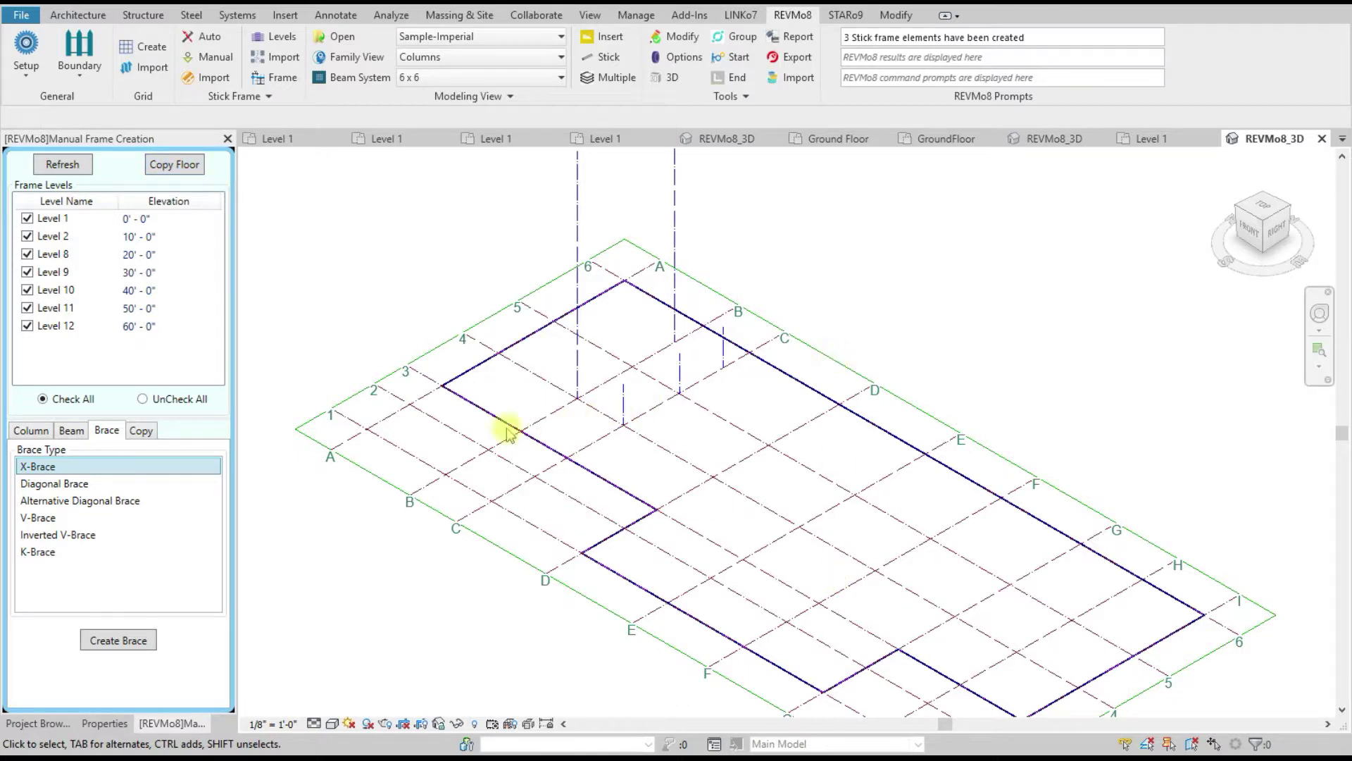
scroll(440, 442, "down", 1)
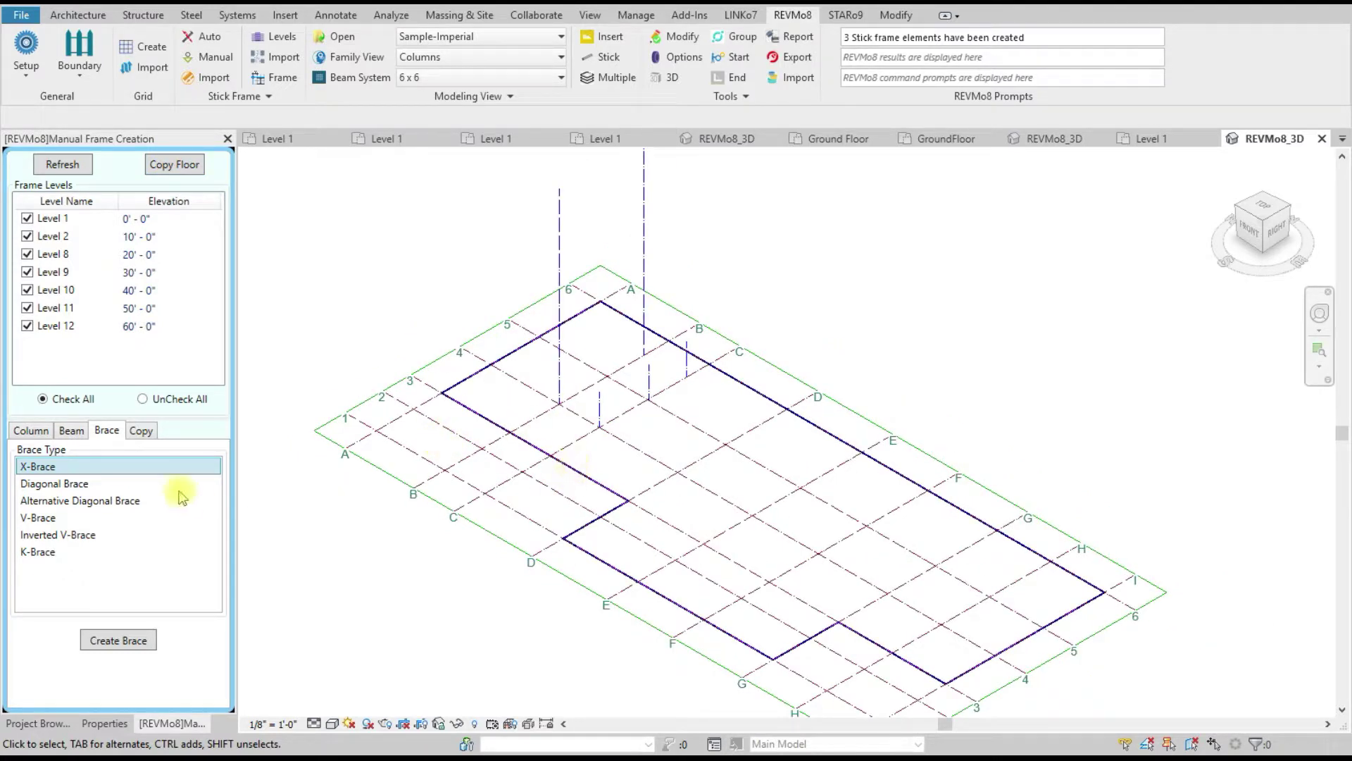
scroll(599, 486, "up", 2)
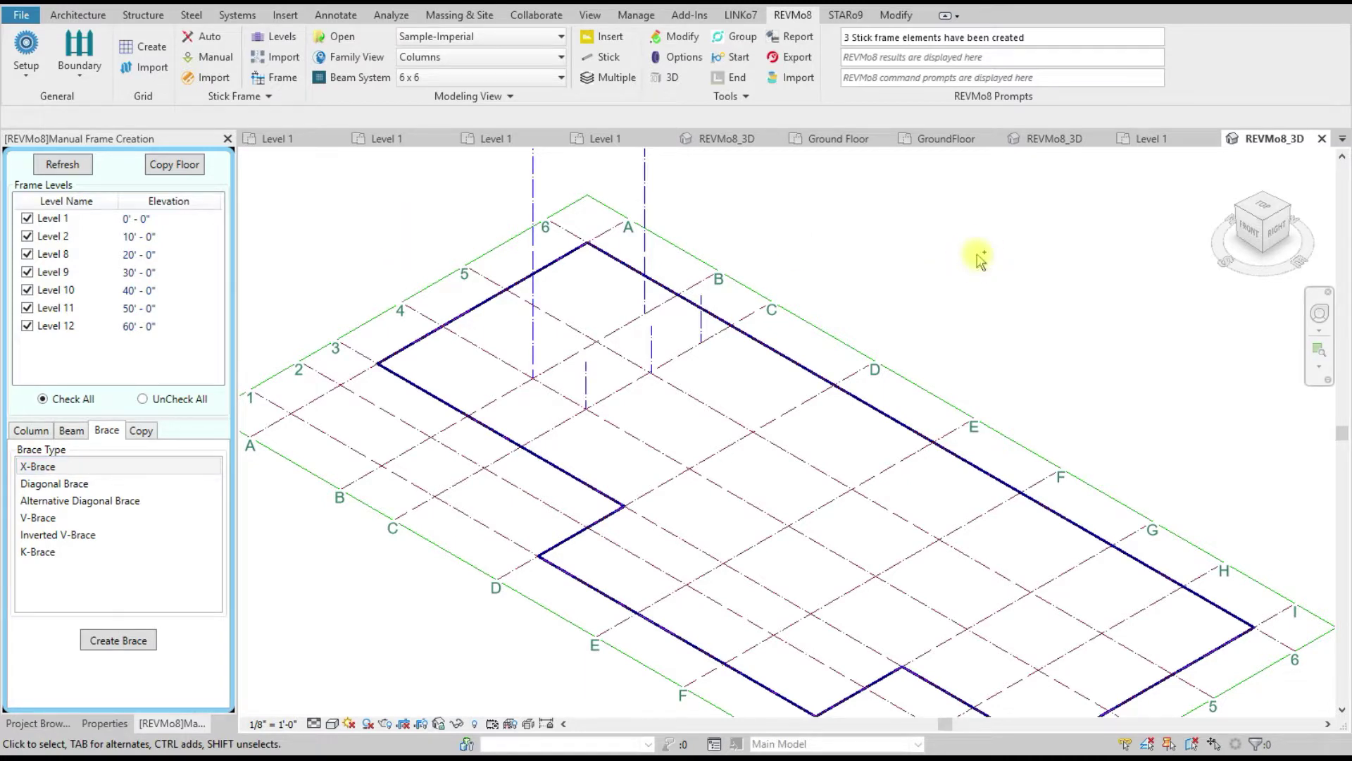
Step: Save the project with Ctrl+S and close the REVMo8_3D view
key("ctrl+s")
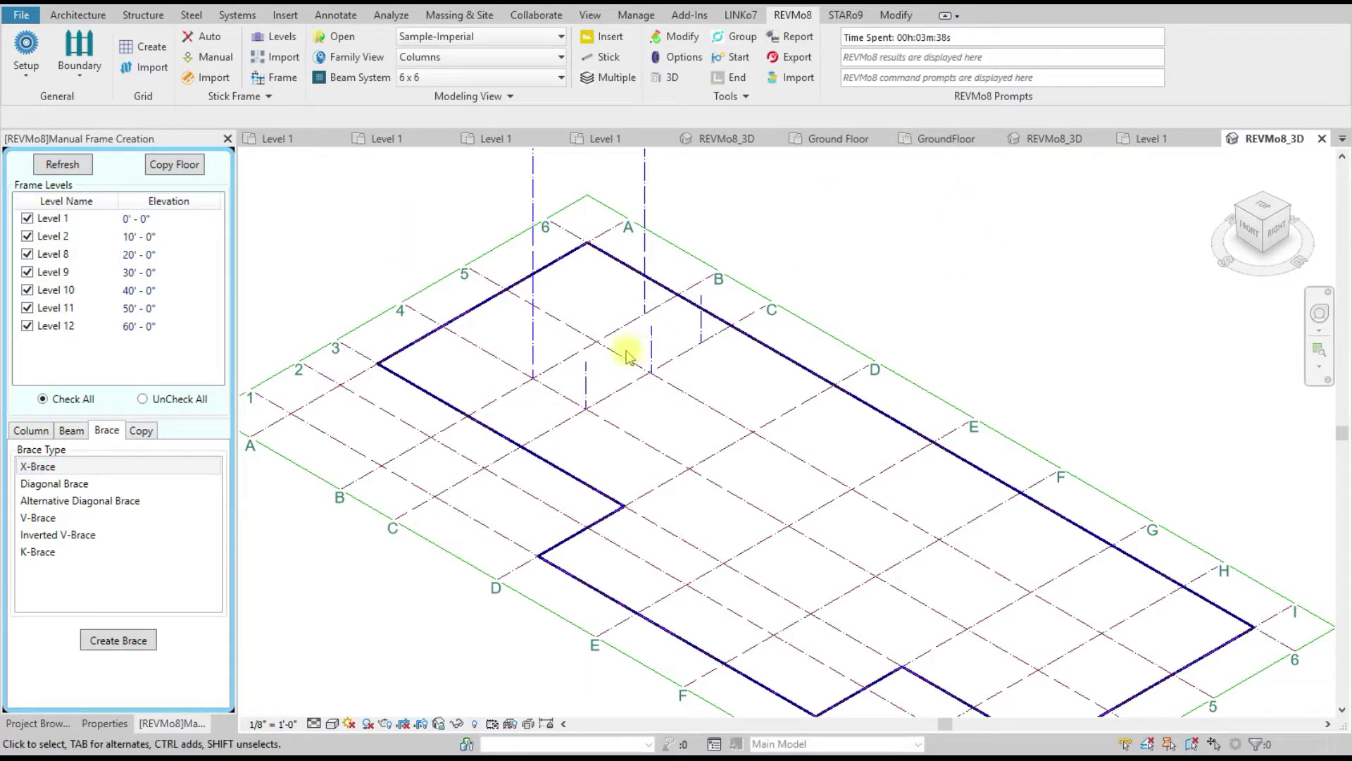
left_click(962, 37)
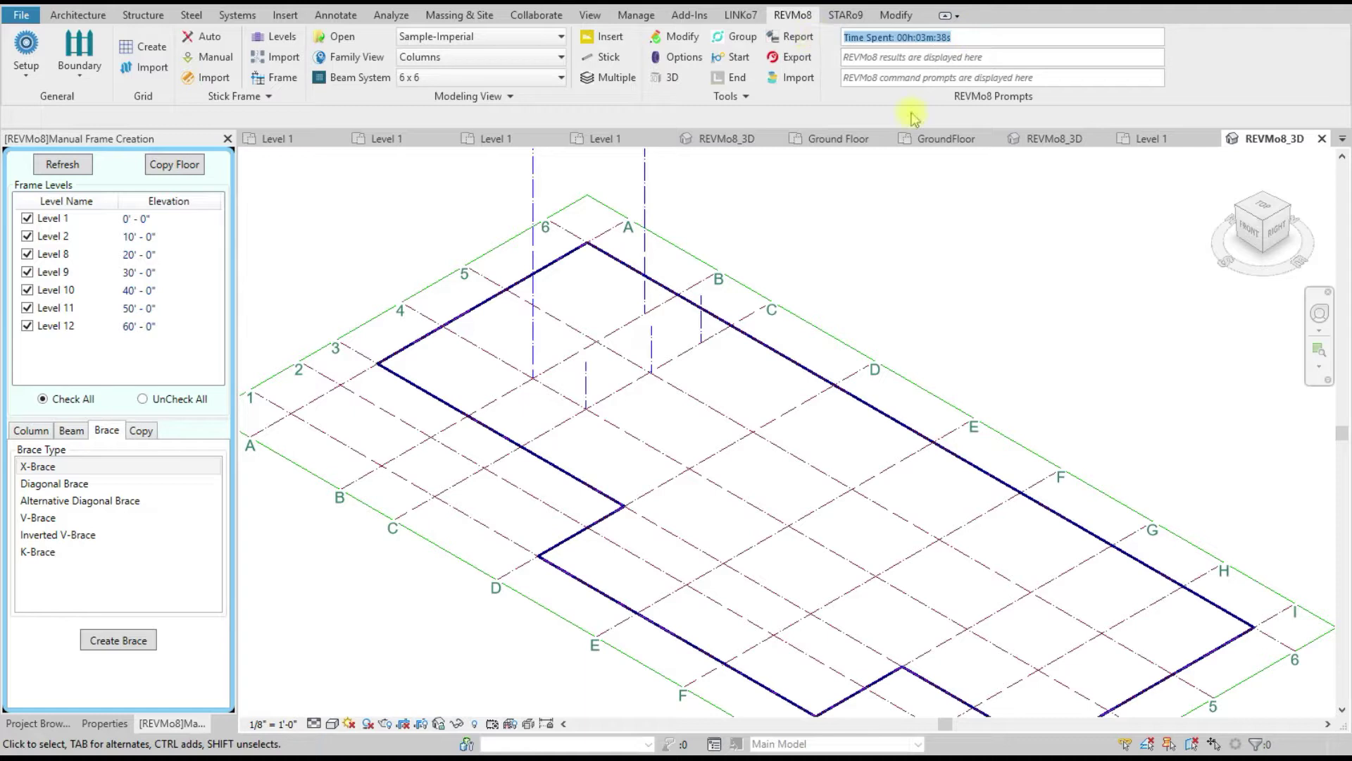
left_click(1324, 140)
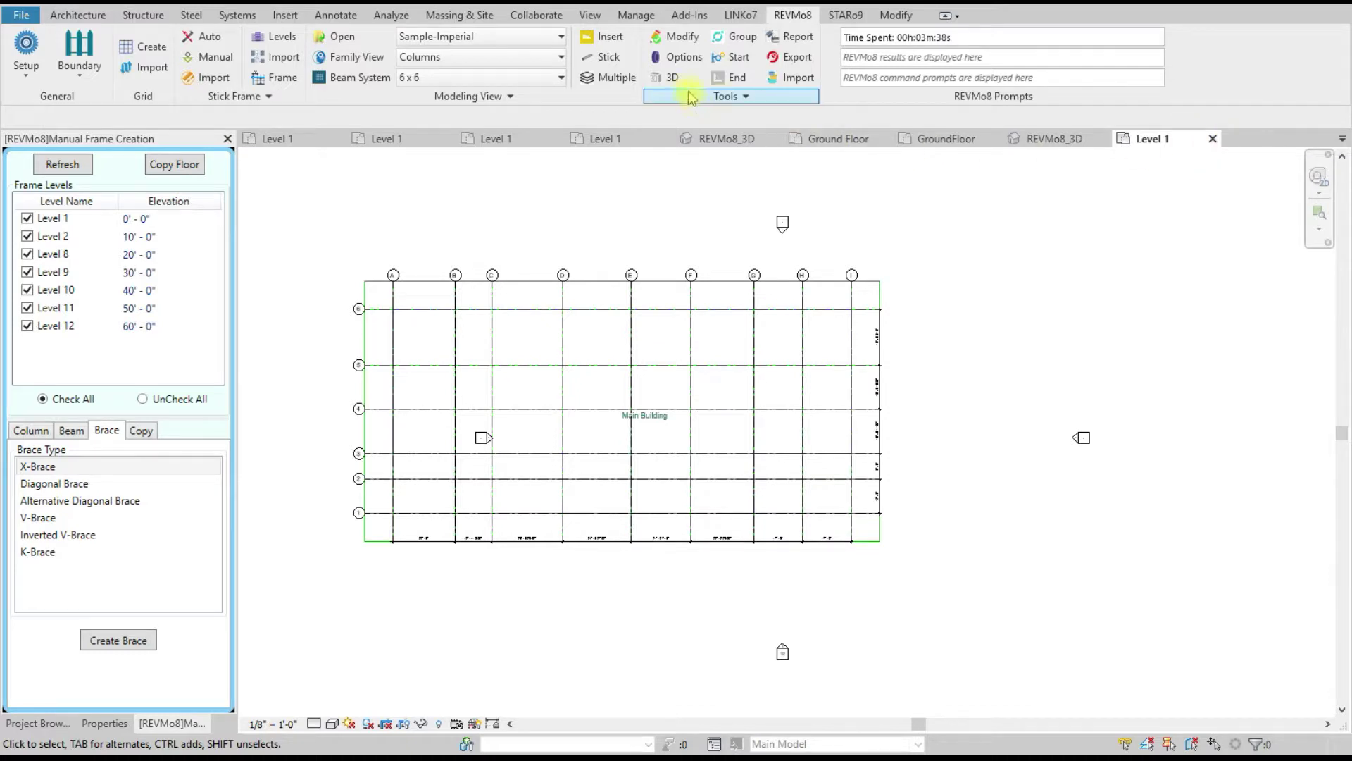
Step: Close both Level 1 plan views and the Manual Frame Creation panel
left_click(1213, 138)
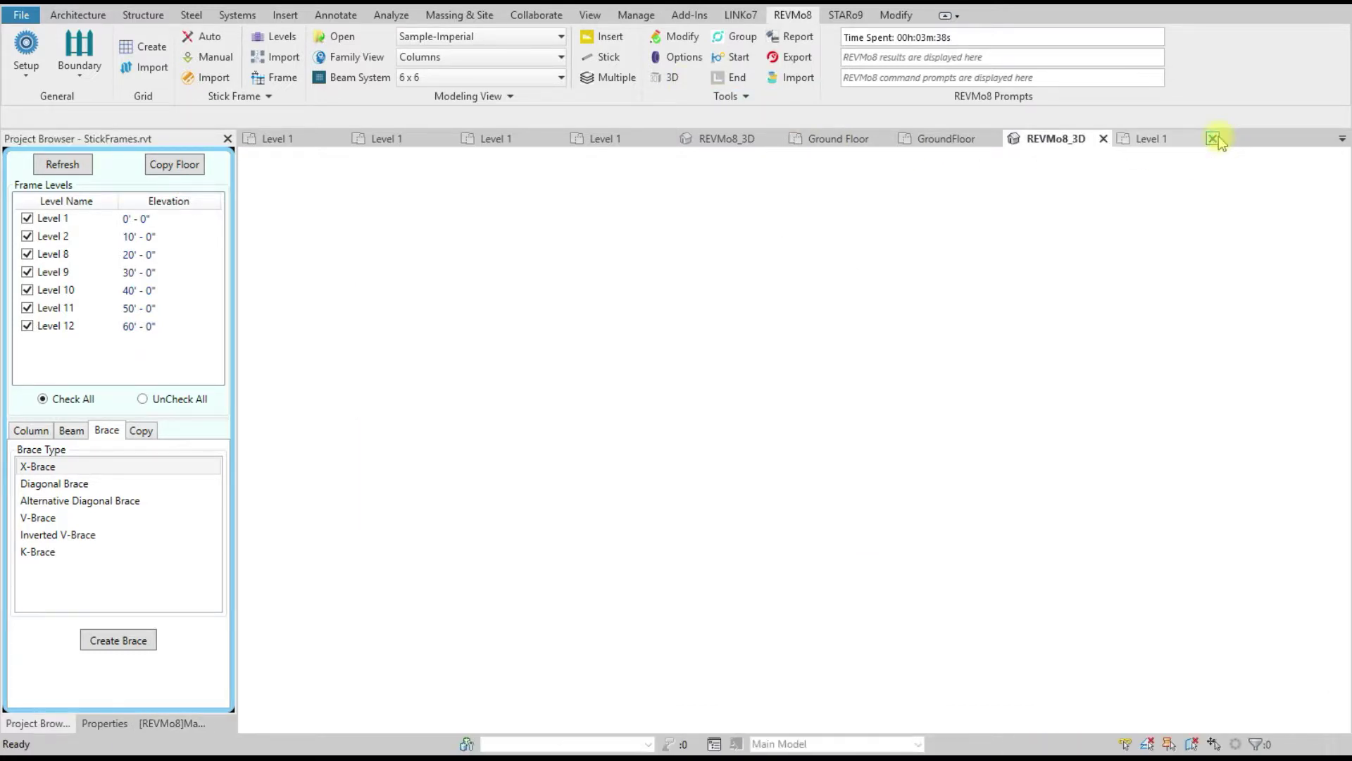
left_click(1212, 139)
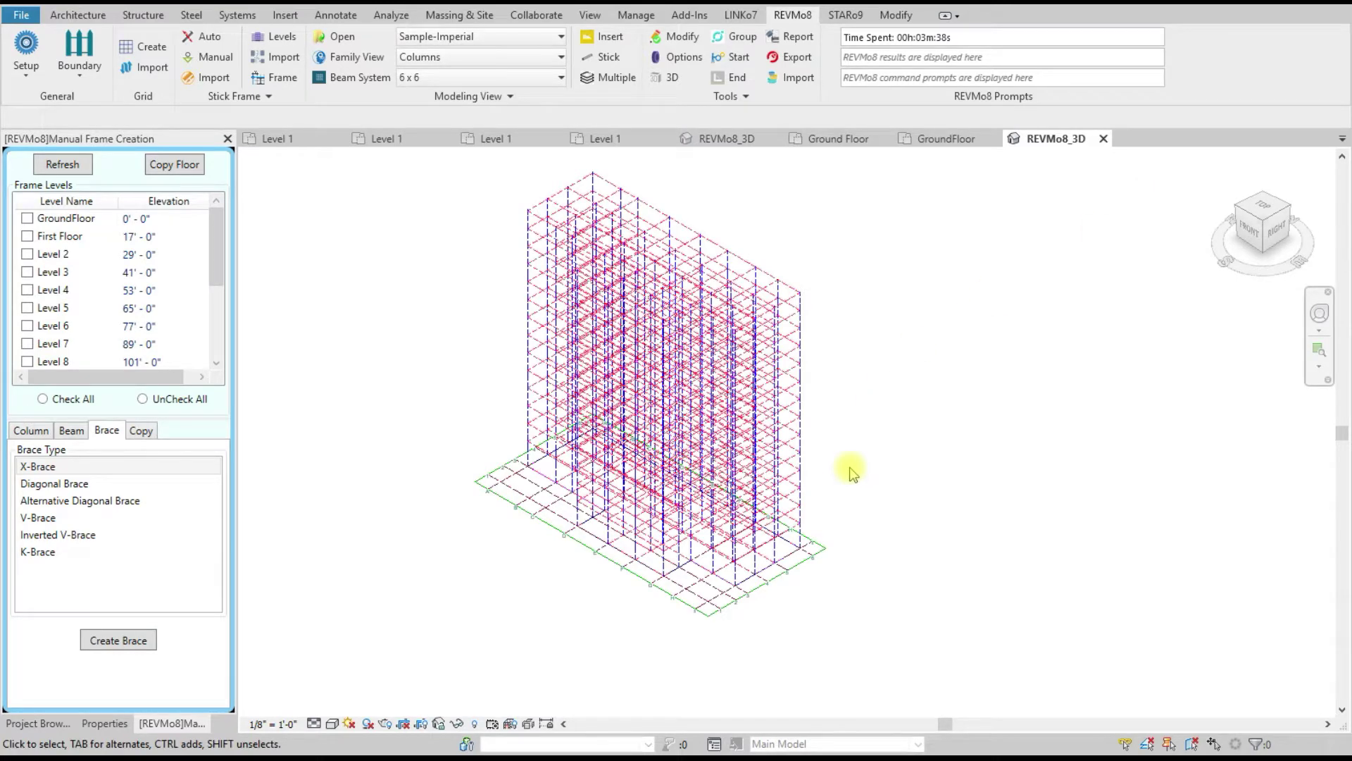
left_click(228, 139)
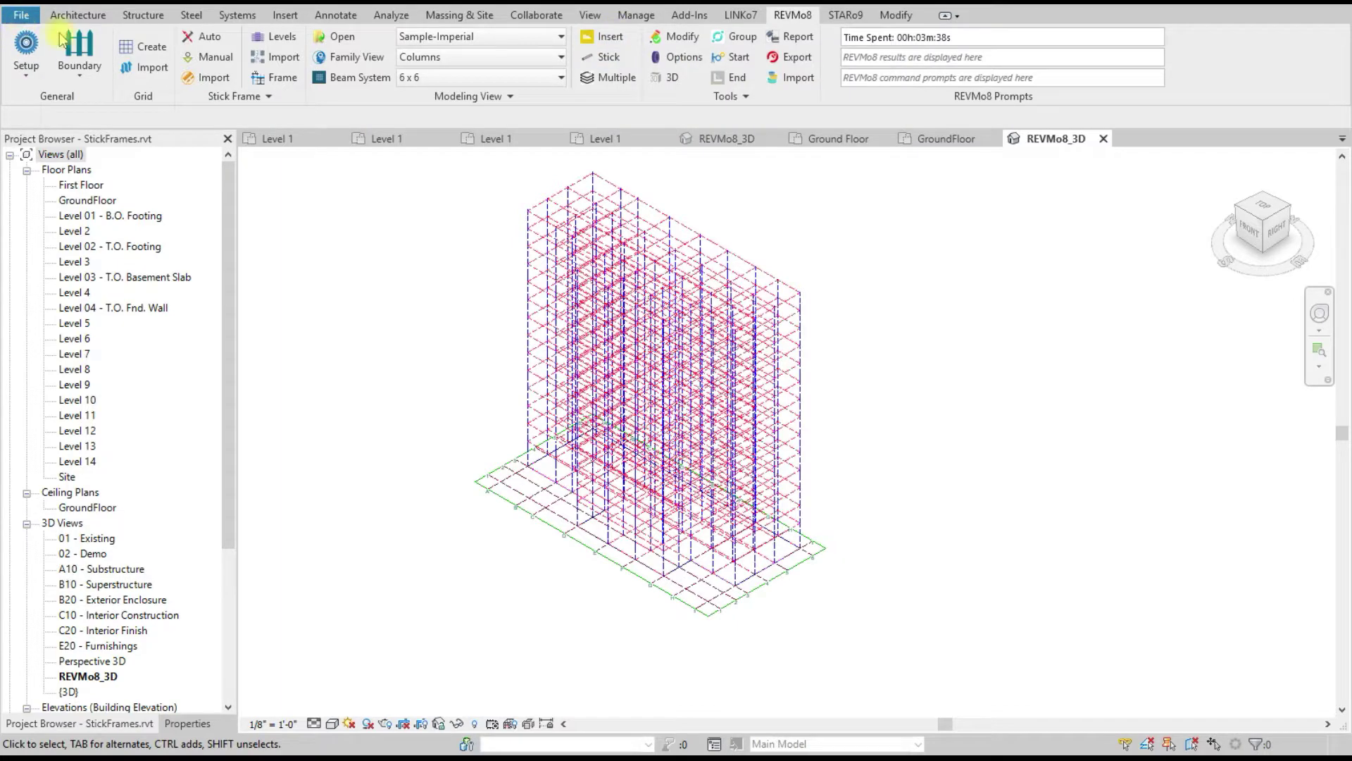
Step: Switch back to the REVMo8 ribbon and start placing individual columns
left_click(77, 14)
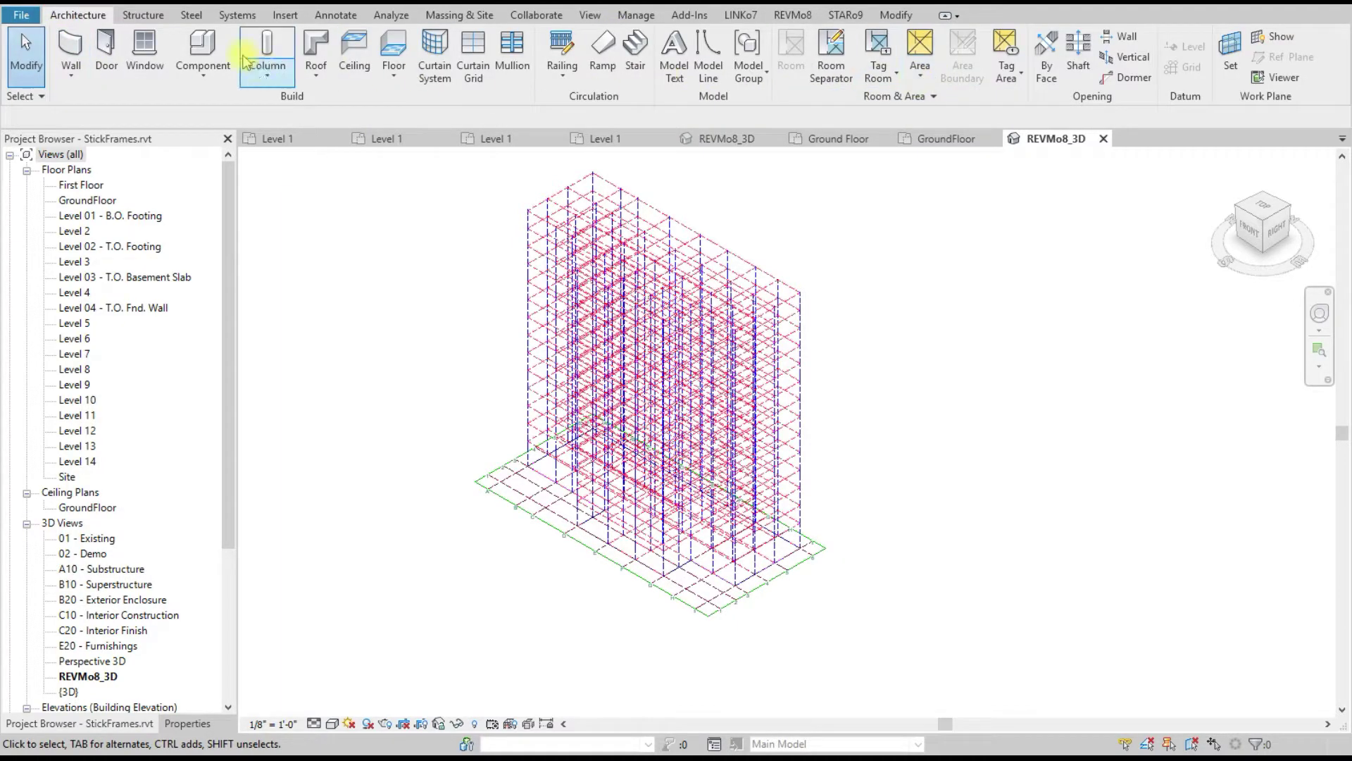
scroll(235, 36, "down", 1)
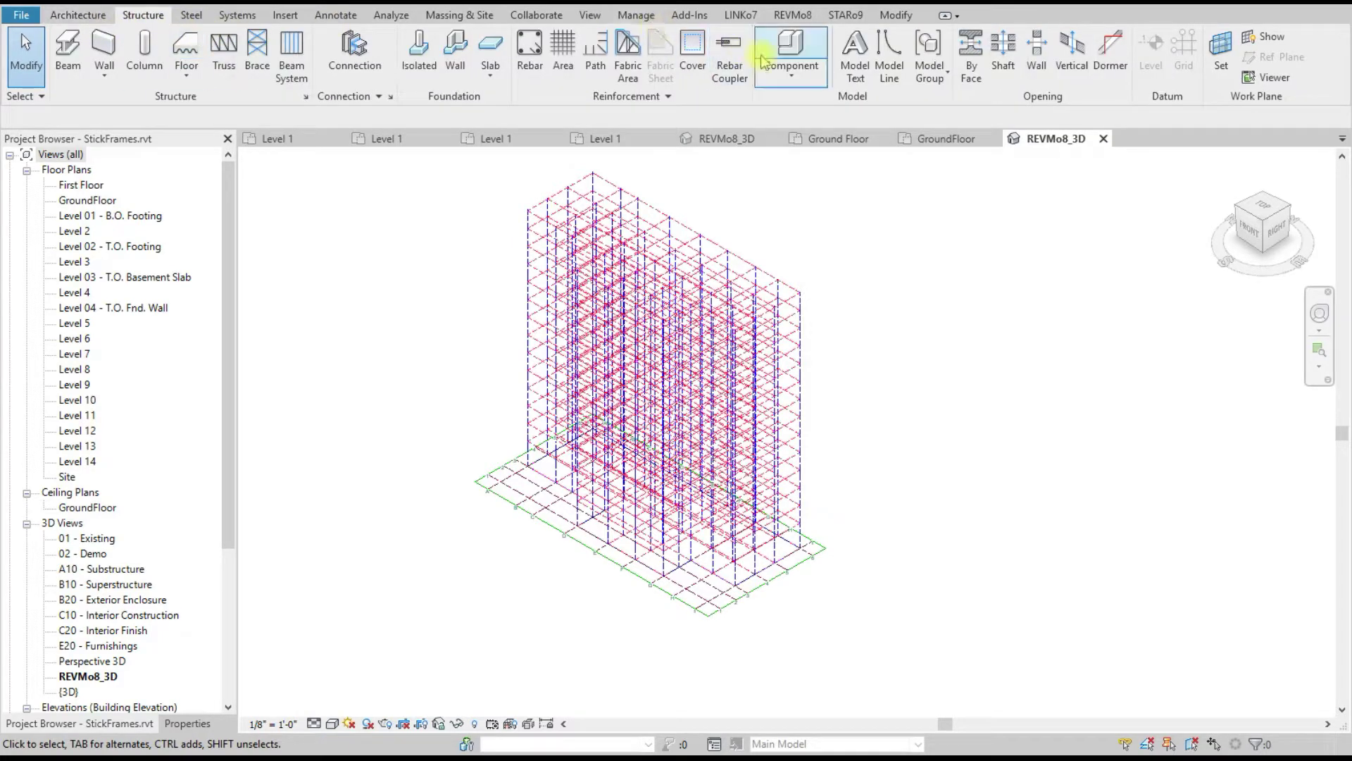
left_click(786, 17)
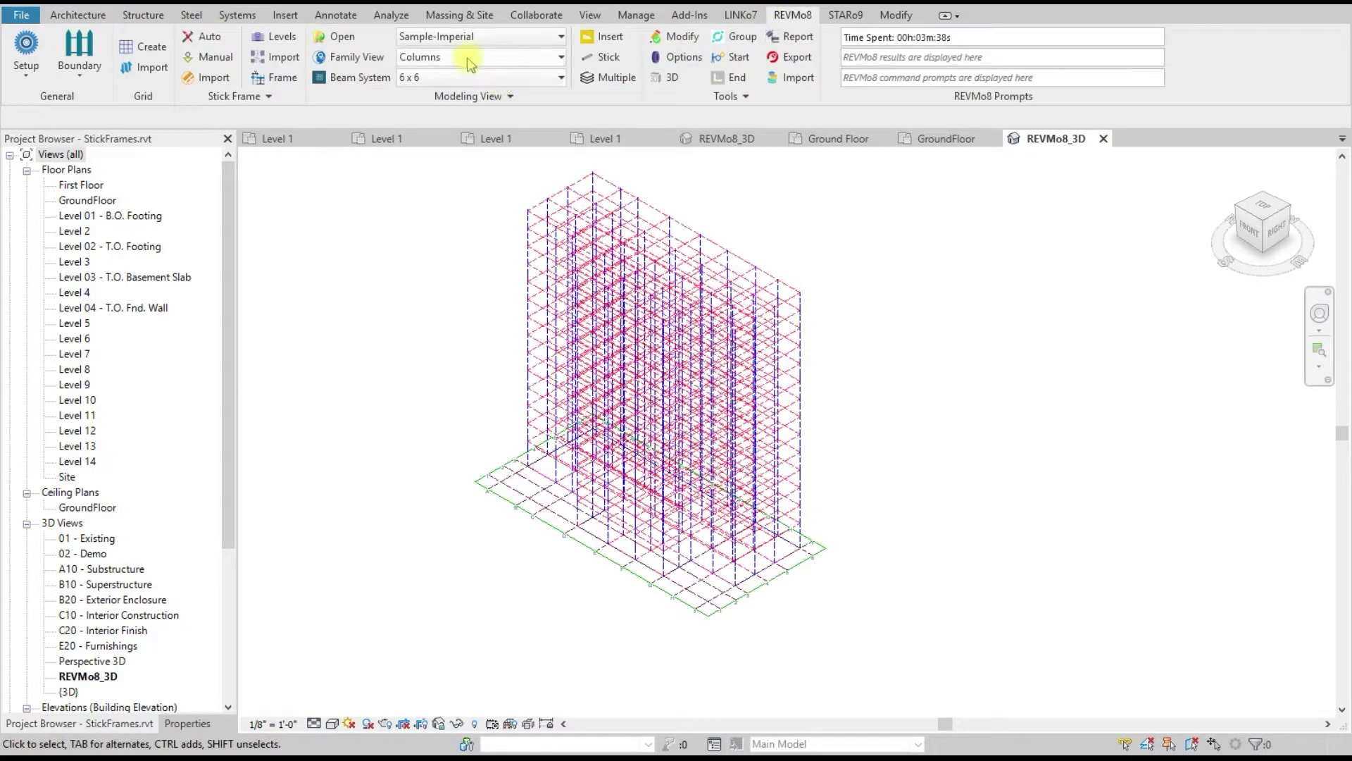
left_click(604, 37)
scroll(465, 426, "up", 3)
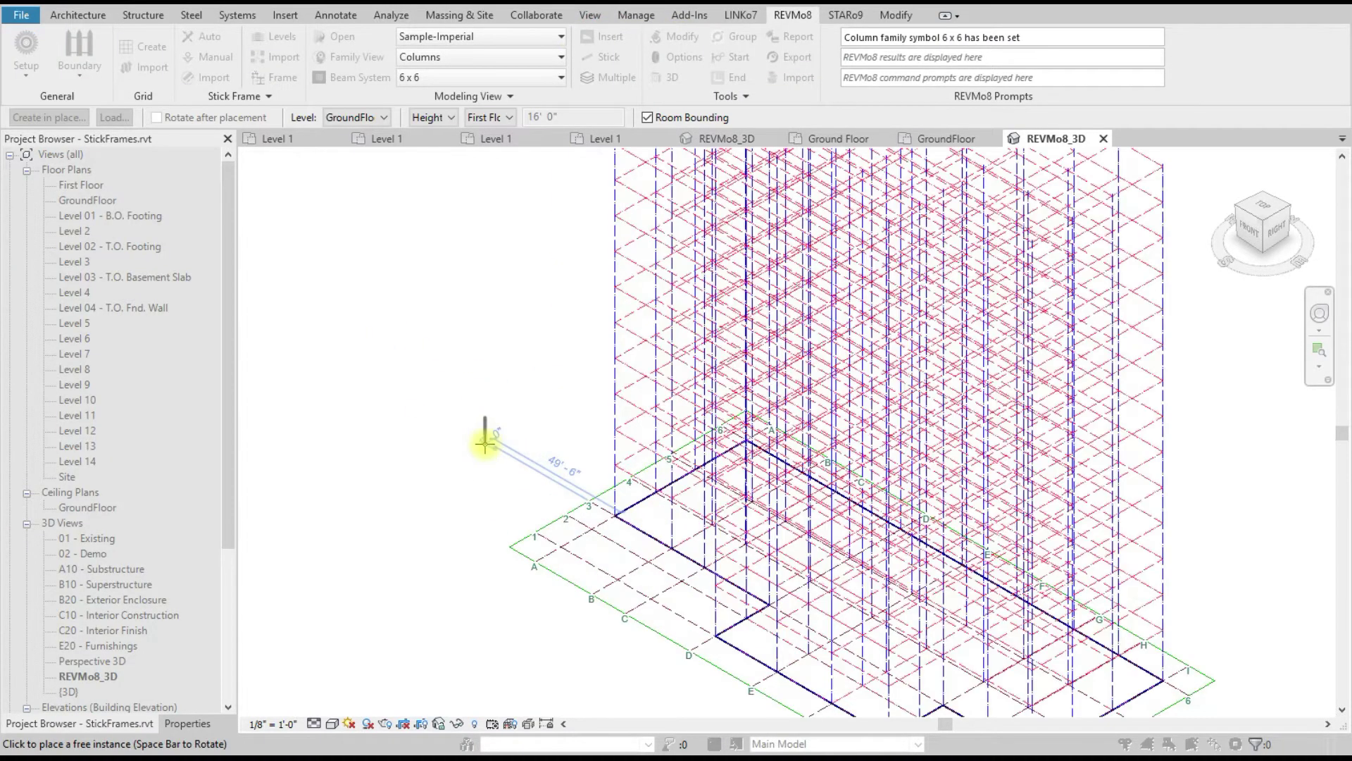
Step: Place five 6 x 6 columns at grid intersections, then end placement and undo them
left_click(528, 486)
left_click(451, 485)
left_click(433, 407)
left_click(491, 373)
left_click(468, 298)
right_click(518, 275)
left_click(543, 285)
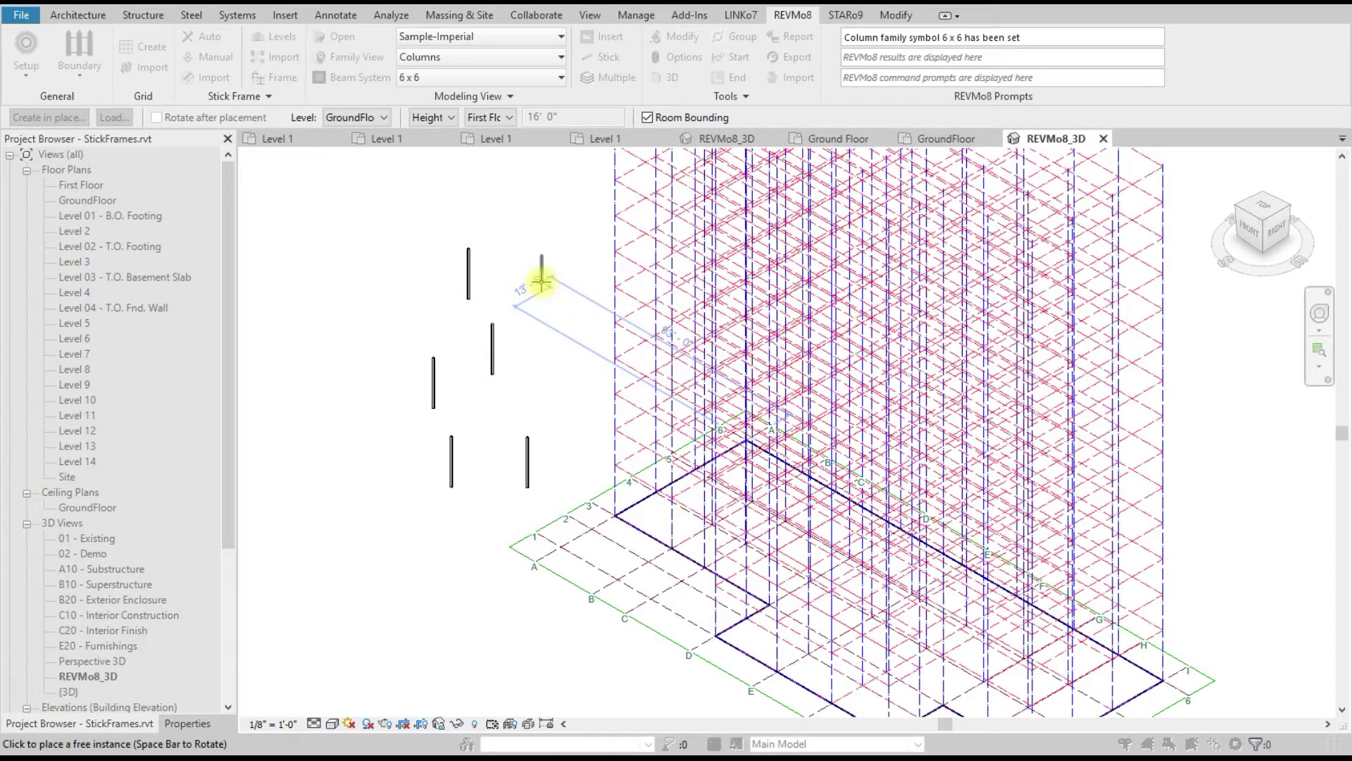
key("Escape")
key("ctrl+z")
key("ctrl+z")
key("ctrl+z")
key("ctrl+z")
key("ctrl+z")
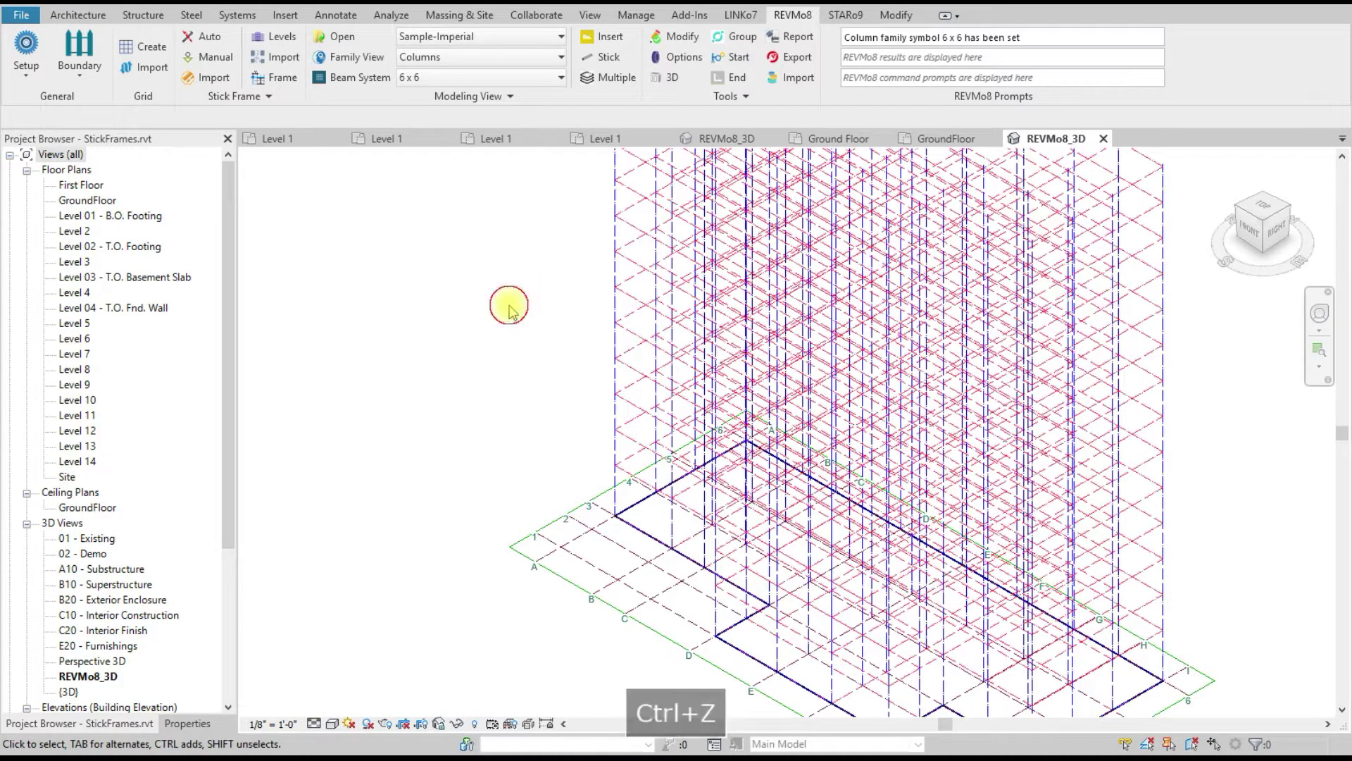
Step: Keep the Sample-Imperial library and briefly open the Family View Editor
scroll(472, 338, "down", 4)
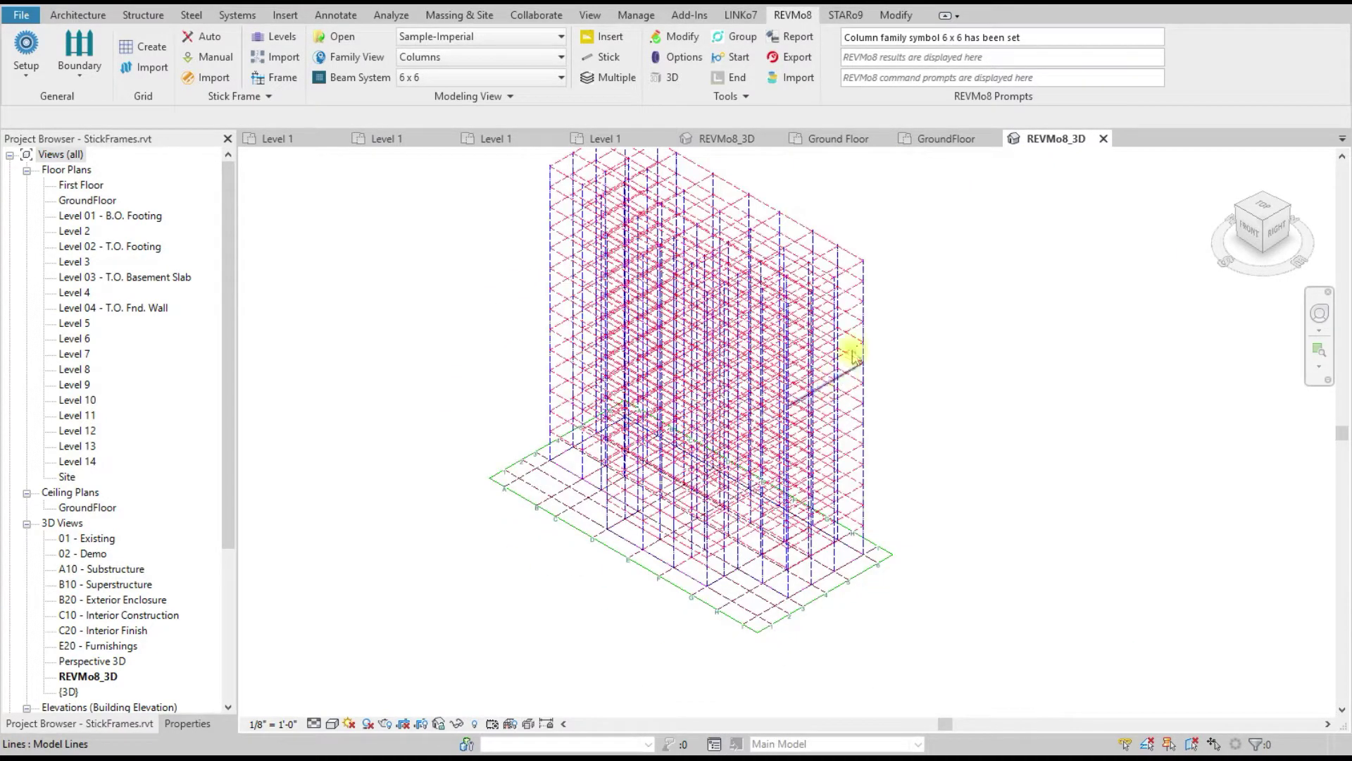
scroll(860, 302, "up", 1)
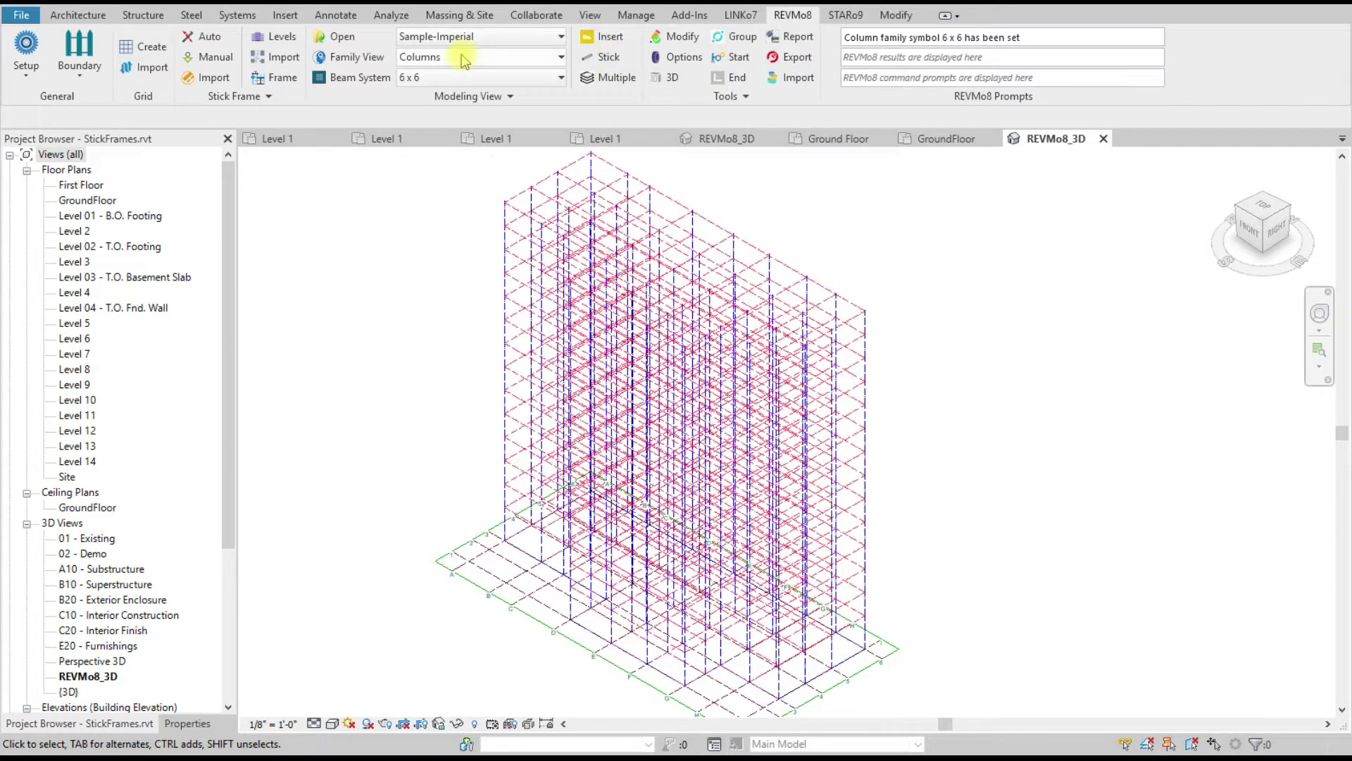
left_click(476, 39)
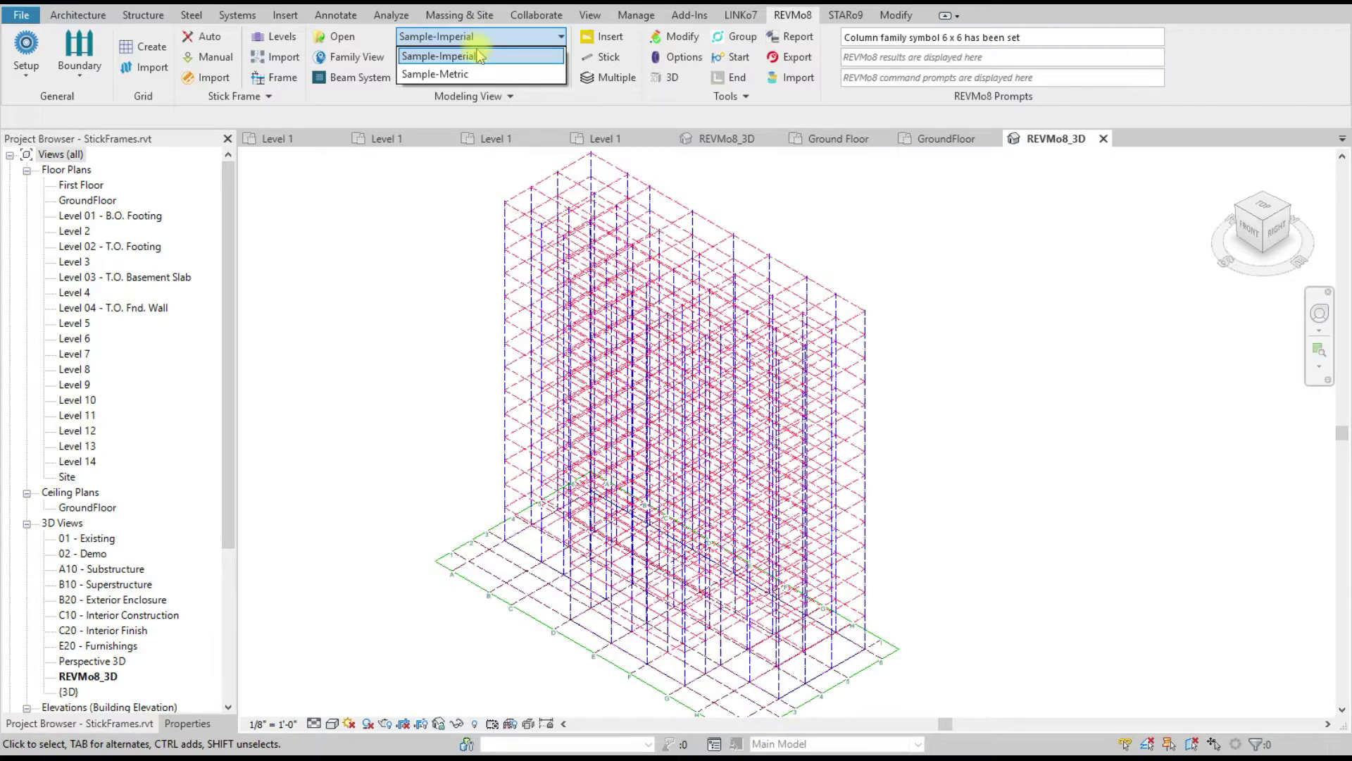
left_click(478, 58)
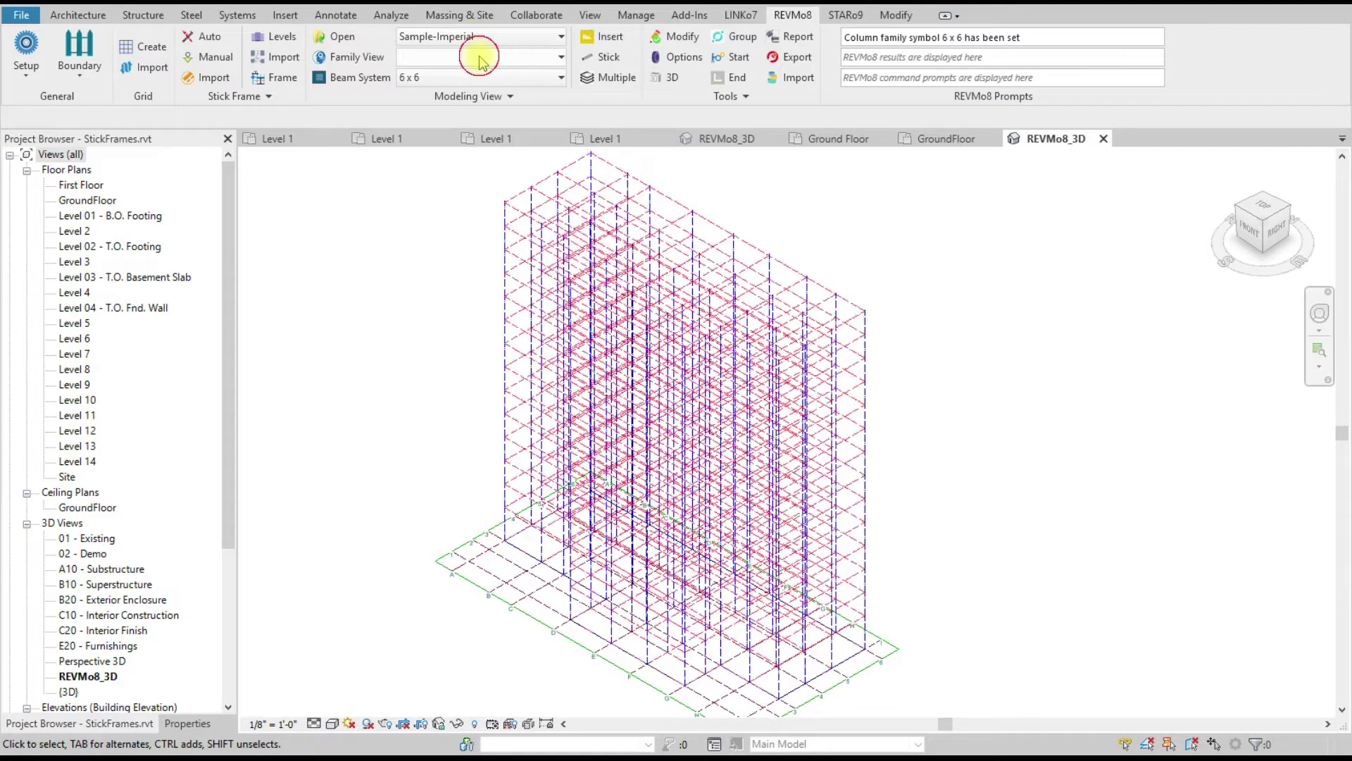
left_click(482, 59)
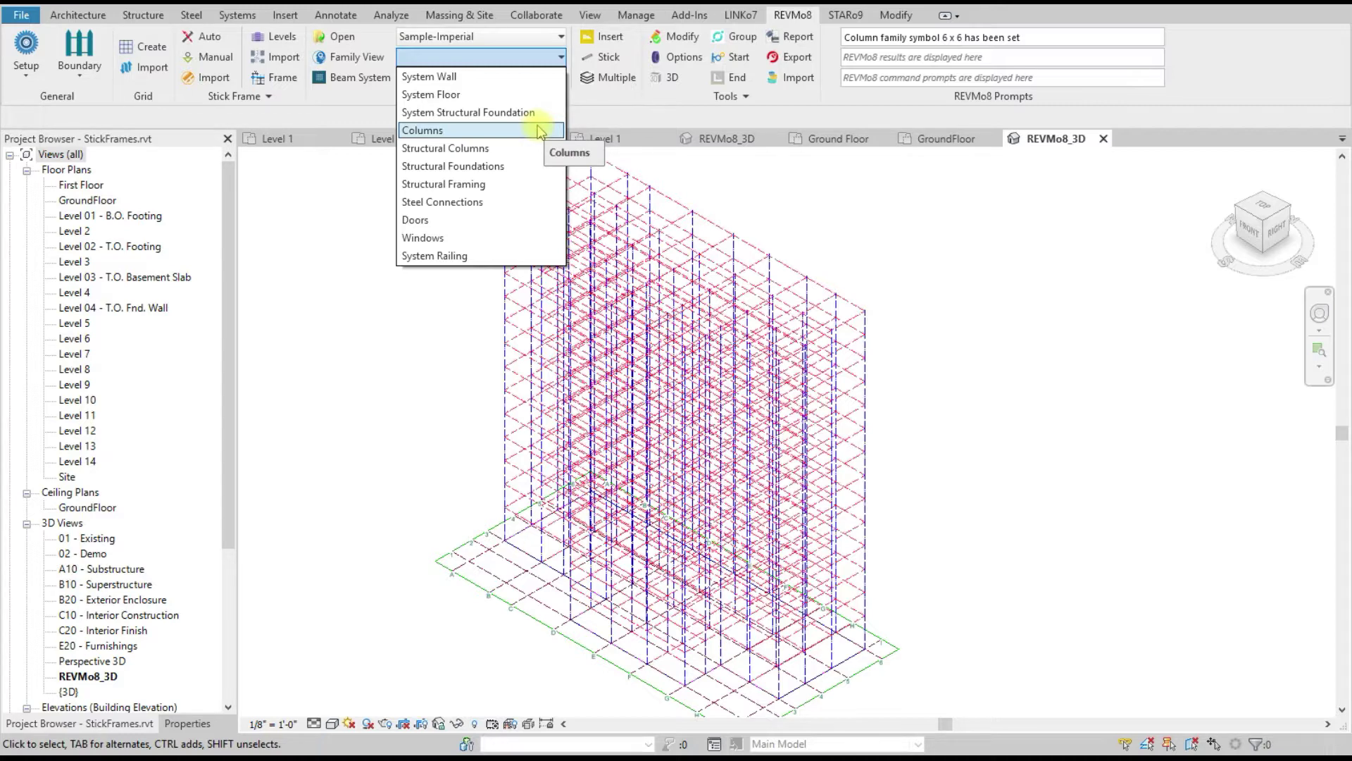
left_click(295, 248)
left_click(453, 101)
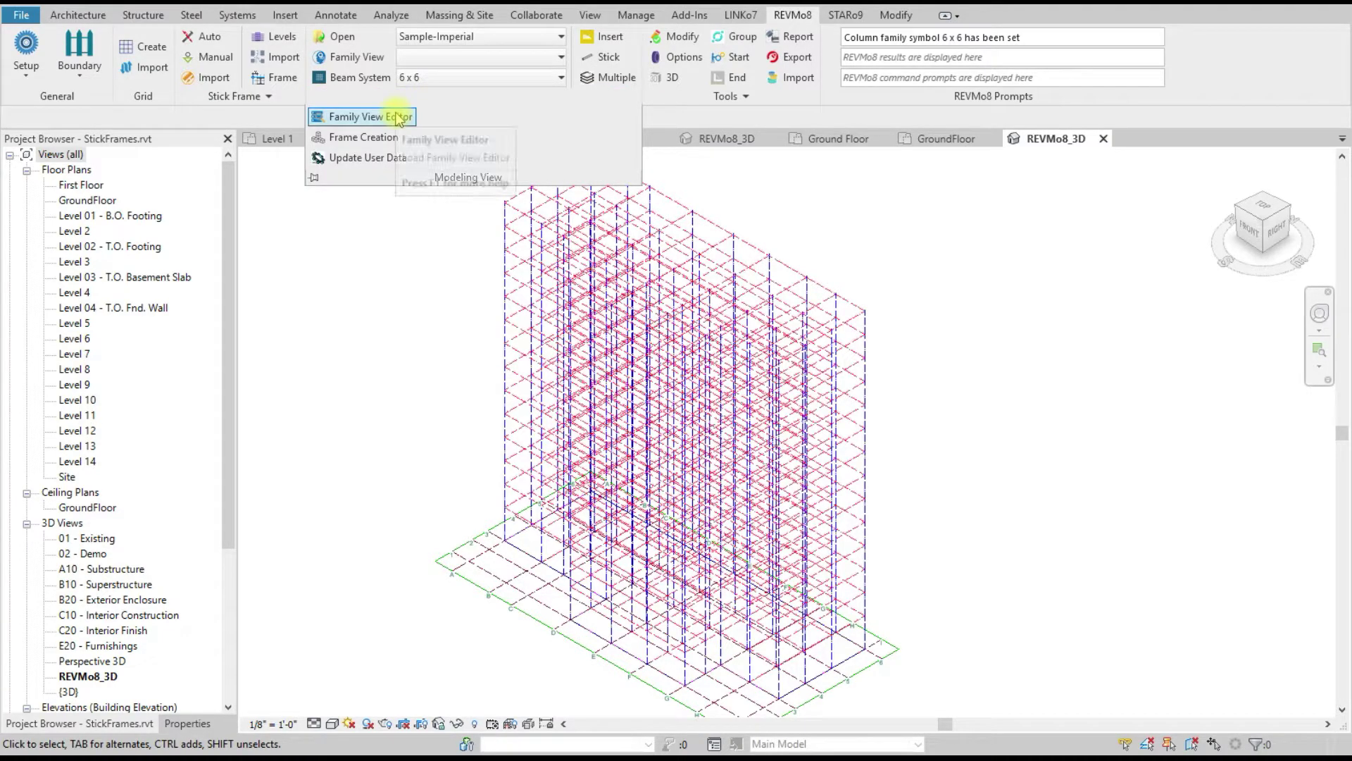
left_click(391, 112)
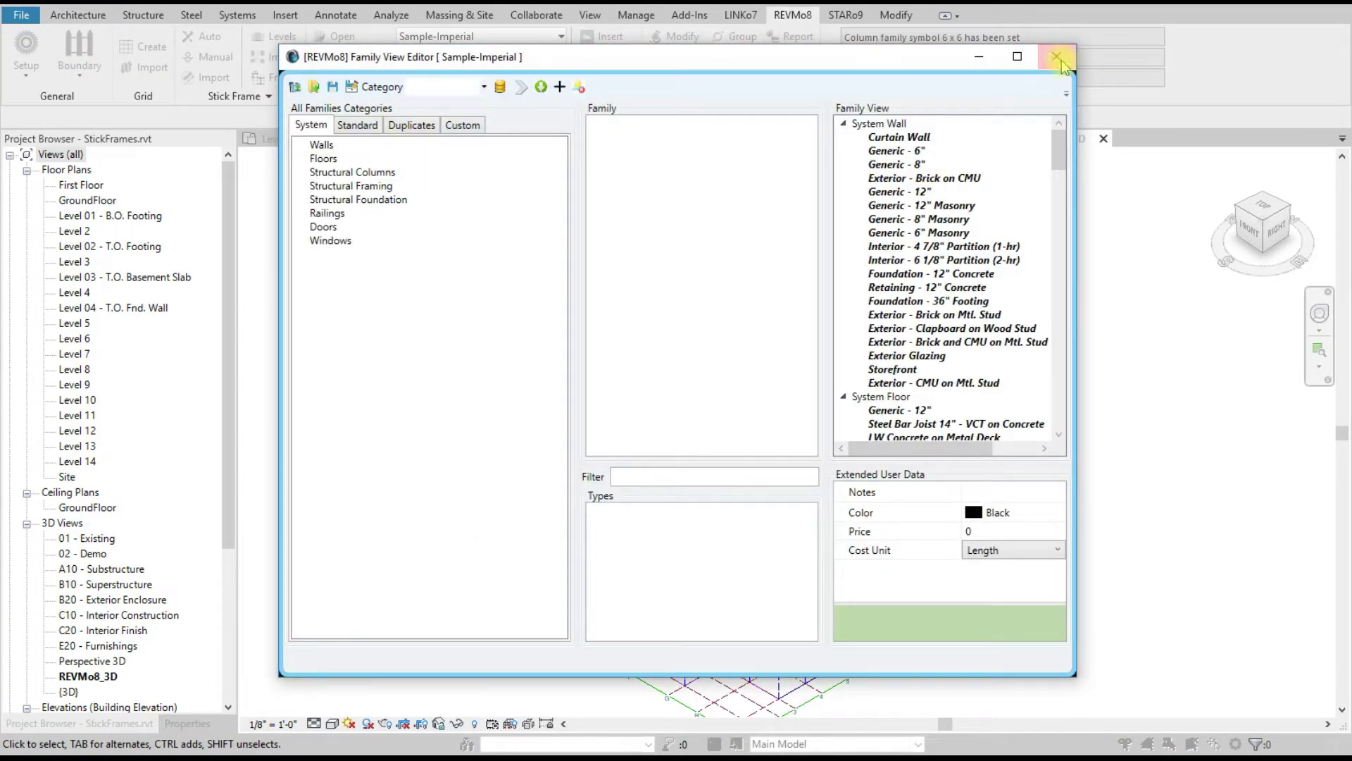
left_click(1056, 57)
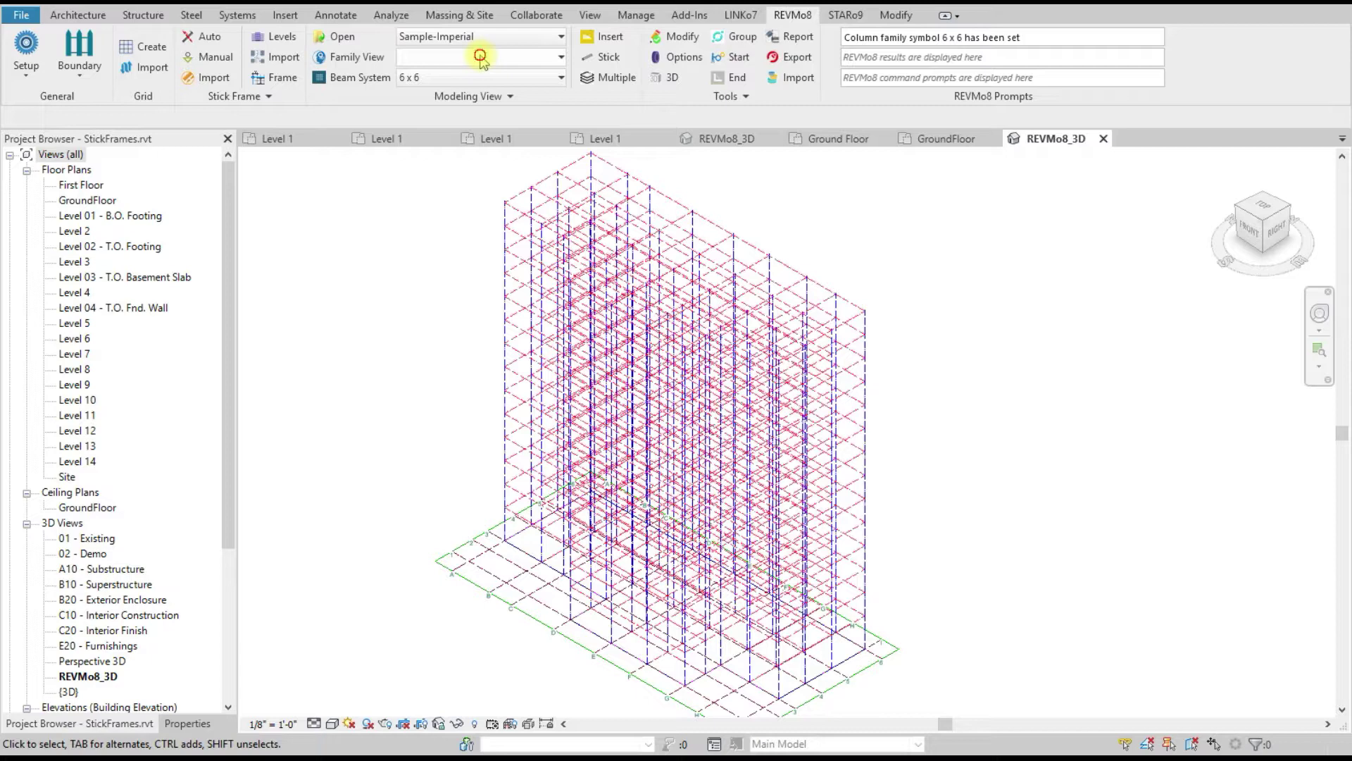
Step: Choose the Columns category with the 6 x 6 size
left_click(481, 56)
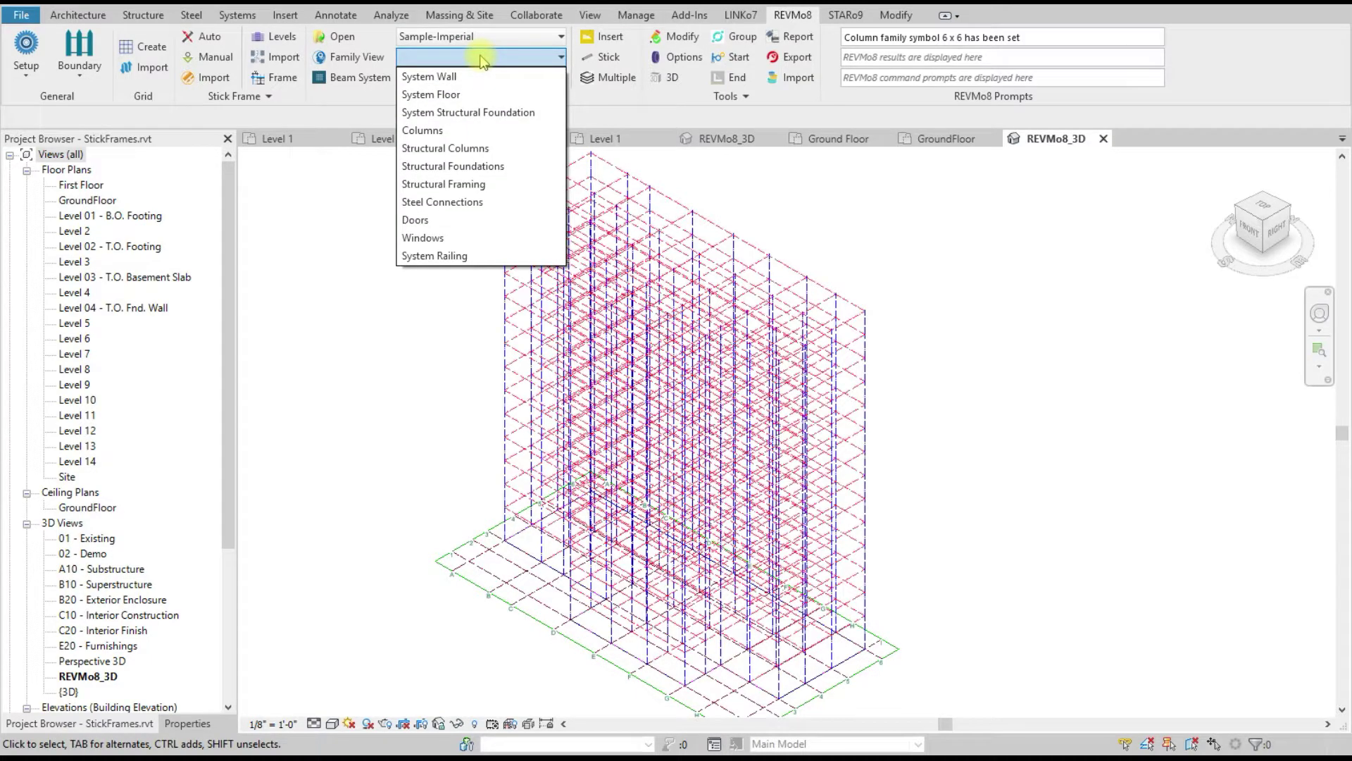
left_click(431, 132)
left_click(496, 64)
left_click(497, 58)
left_click(493, 78)
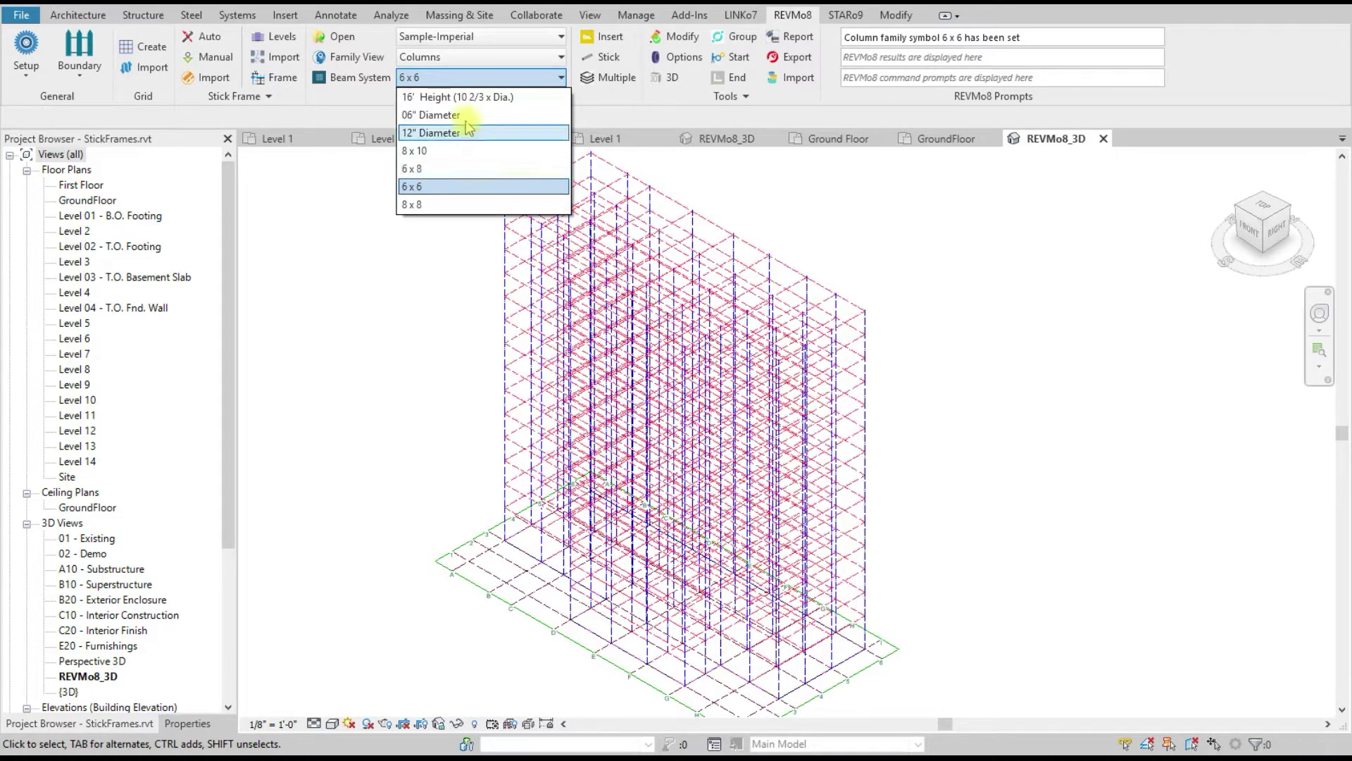
left_click(471, 59)
Step: Switch the category to Structural Columns and set the size to 30"
left_click(477, 59)
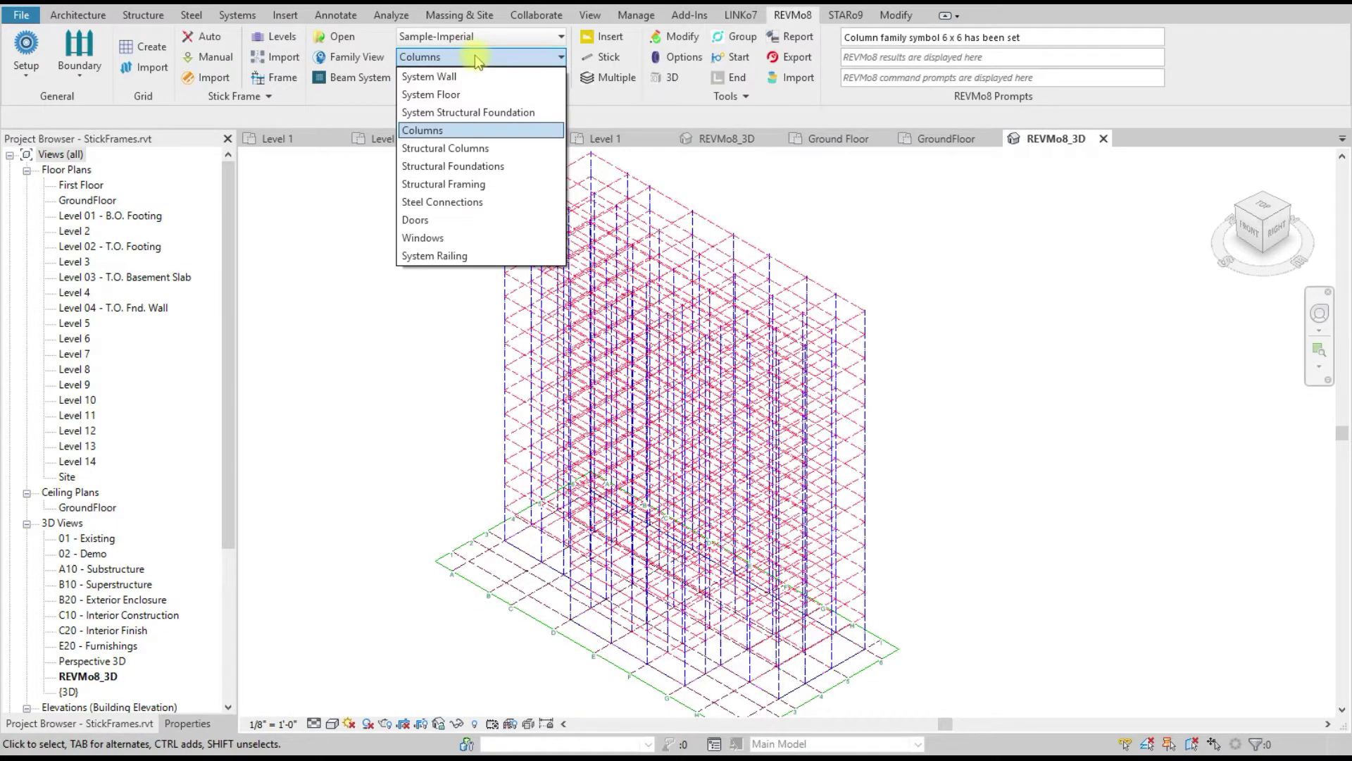
left_click(466, 148)
left_click(478, 79)
scroll(507, 190, "down", 3)
scroll(507, 190, "up", 3)
left_click(292, 275)
scroll(292, 274, "up", 5)
scroll(341, 277, "down", 5)
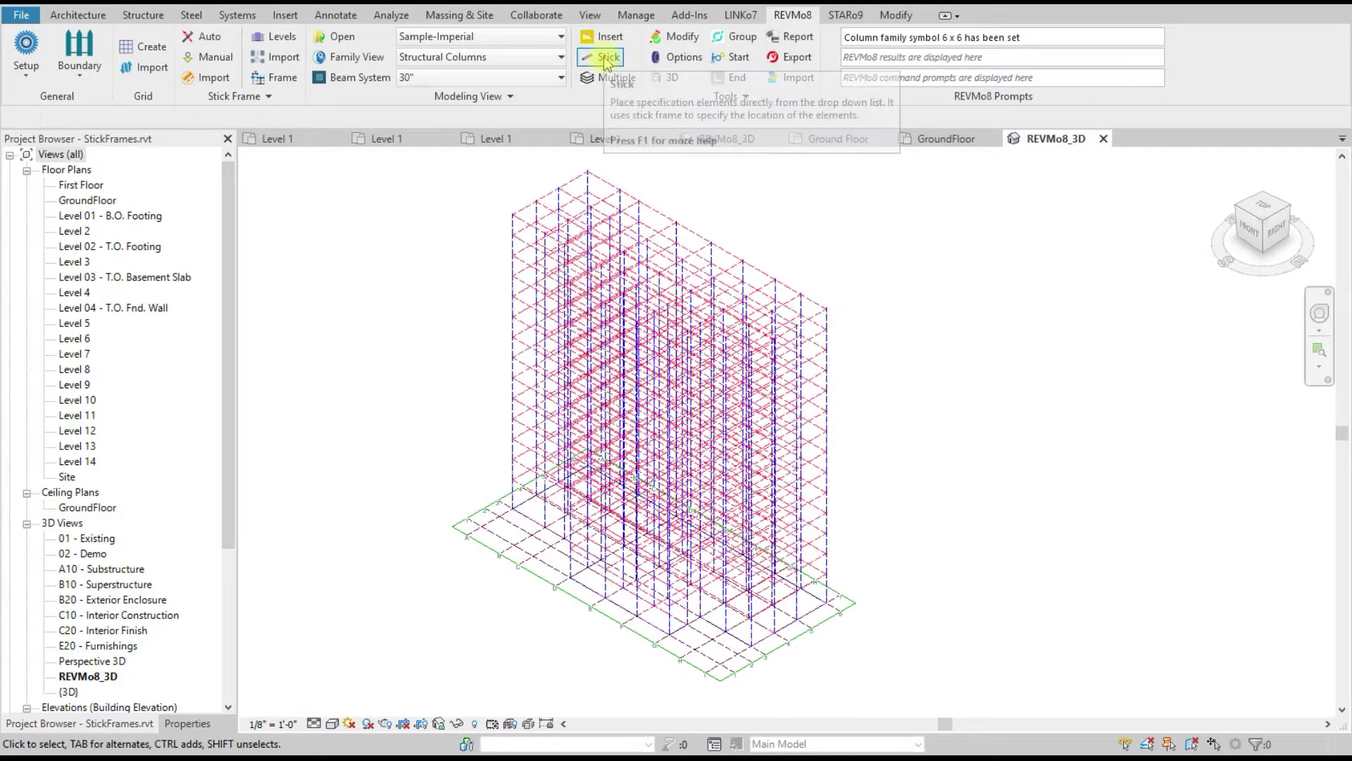
left_click(613, 78)
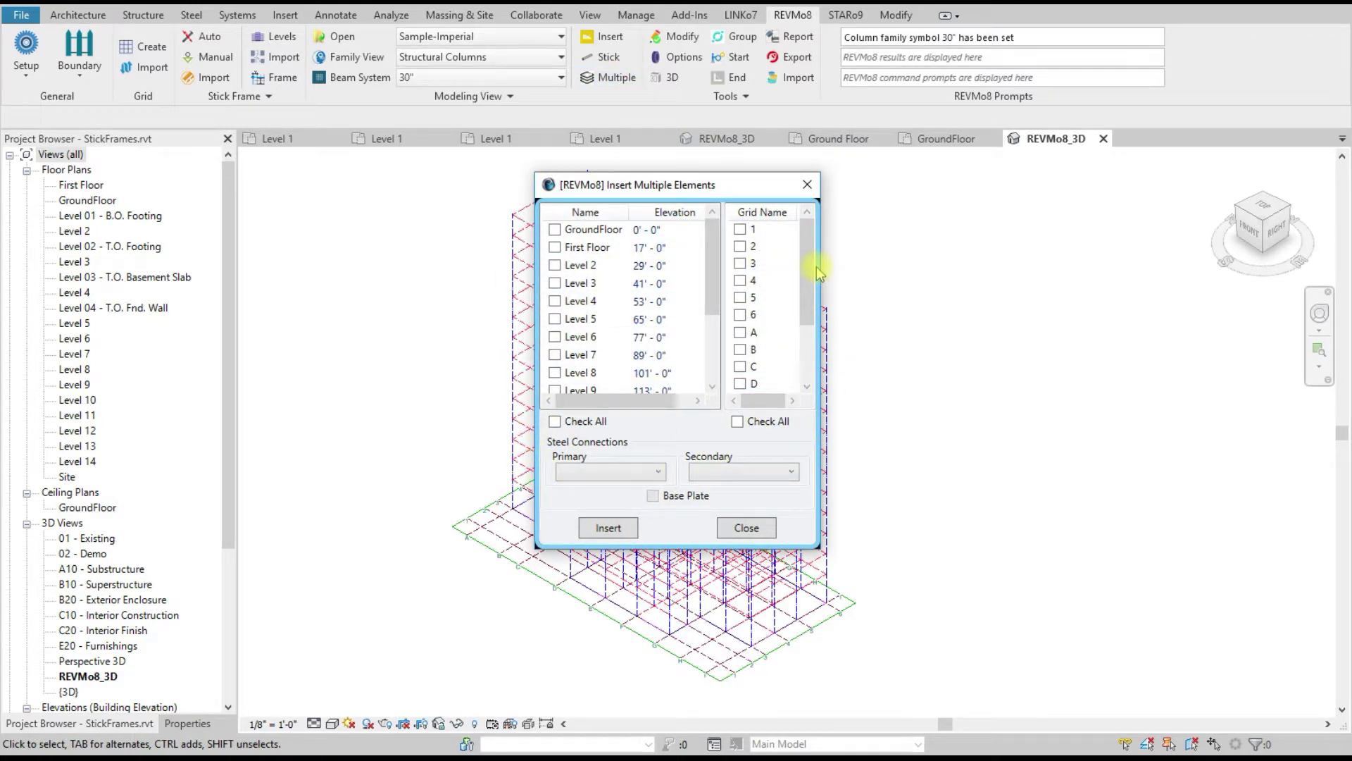
left_click(807, 184)
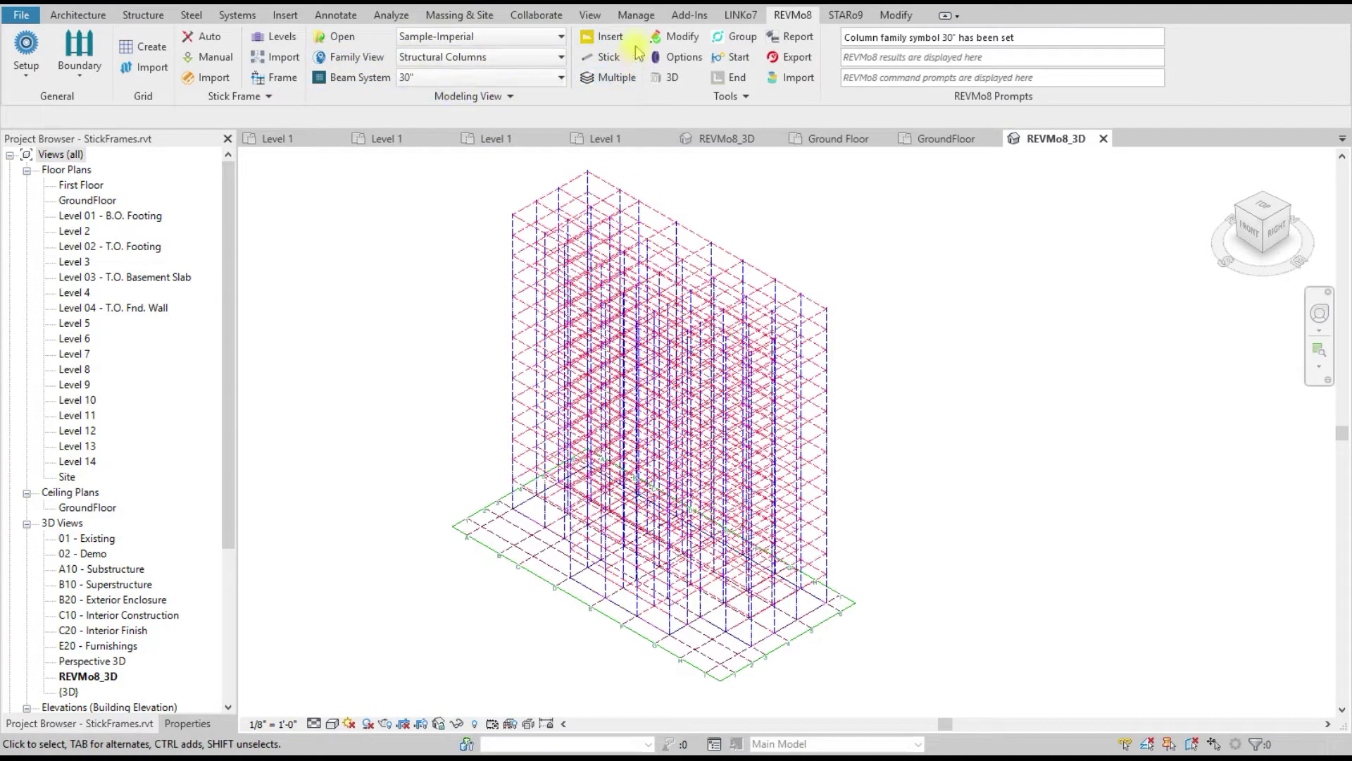
Step: Open the Family View panel, dock it at the left and narrow it
left_click(350, 56)
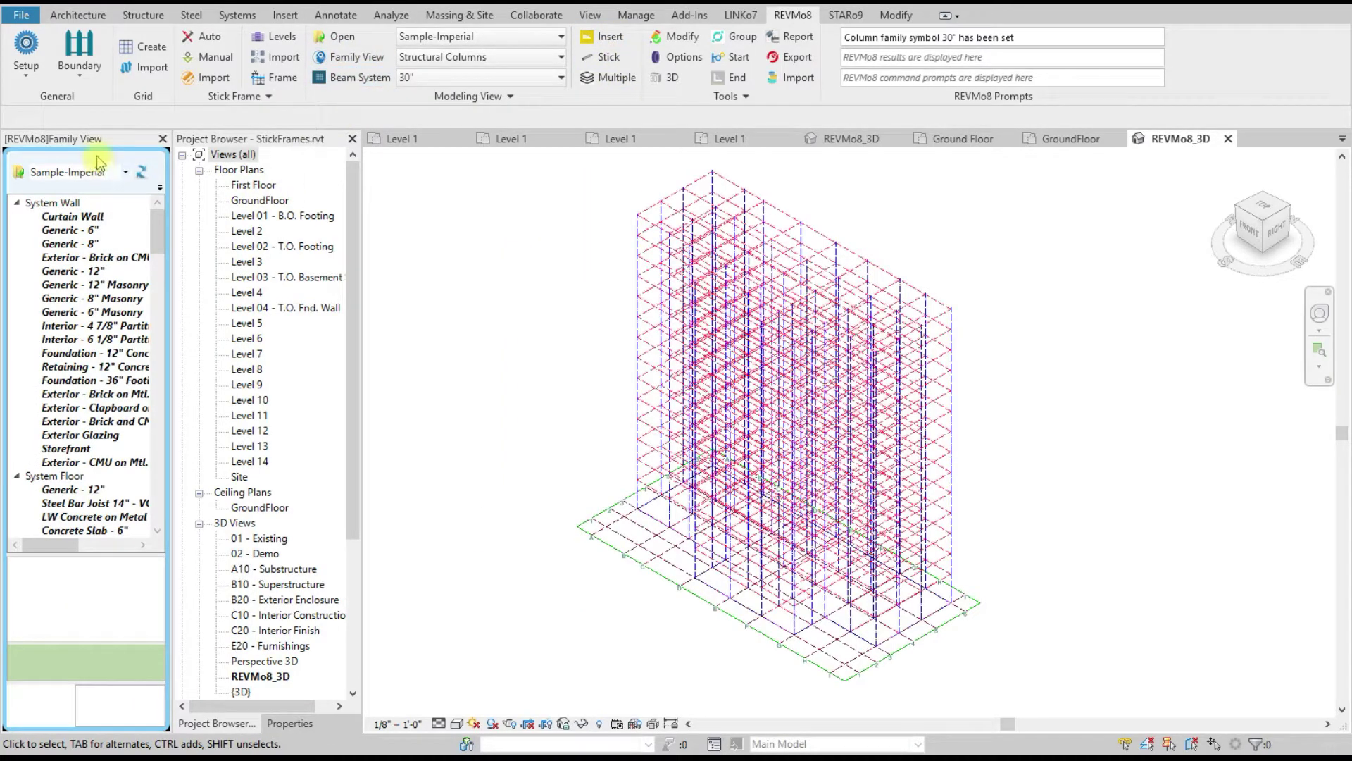
left_click_drag(131, 145, 193, 144)
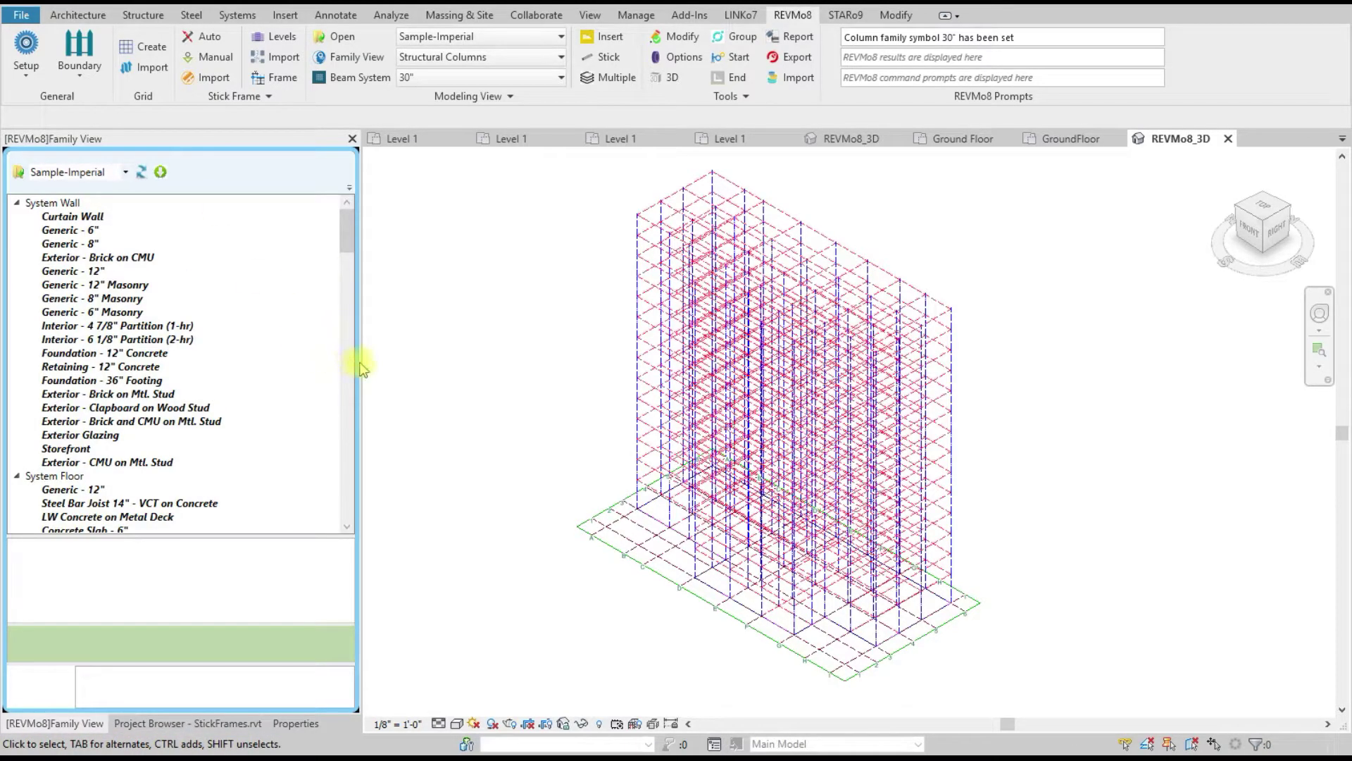
left_click_drag(362, 361, 296, 362)
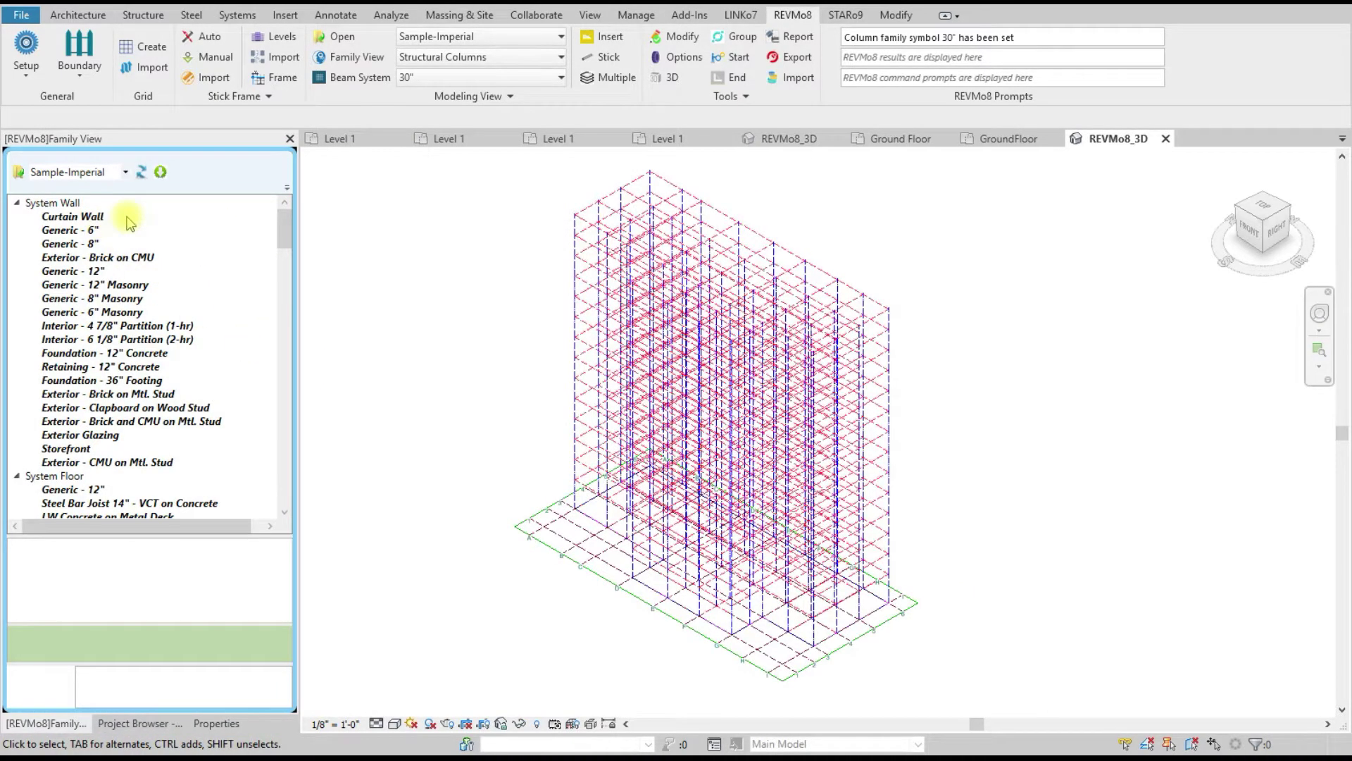
Step: Keep the Sample-Imperial library, cancel folder browsing, and refresh the family tree
left_click(123, 173)
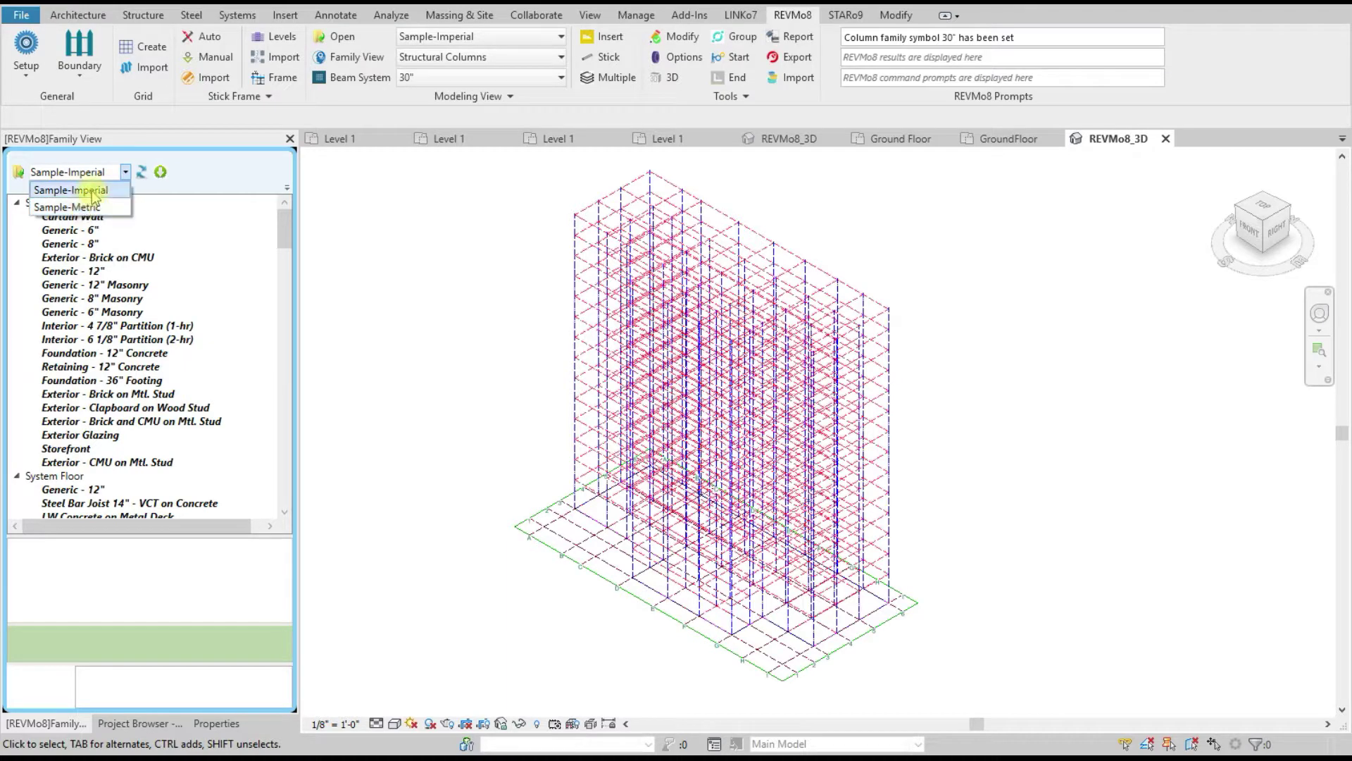
left_click(364, 197)
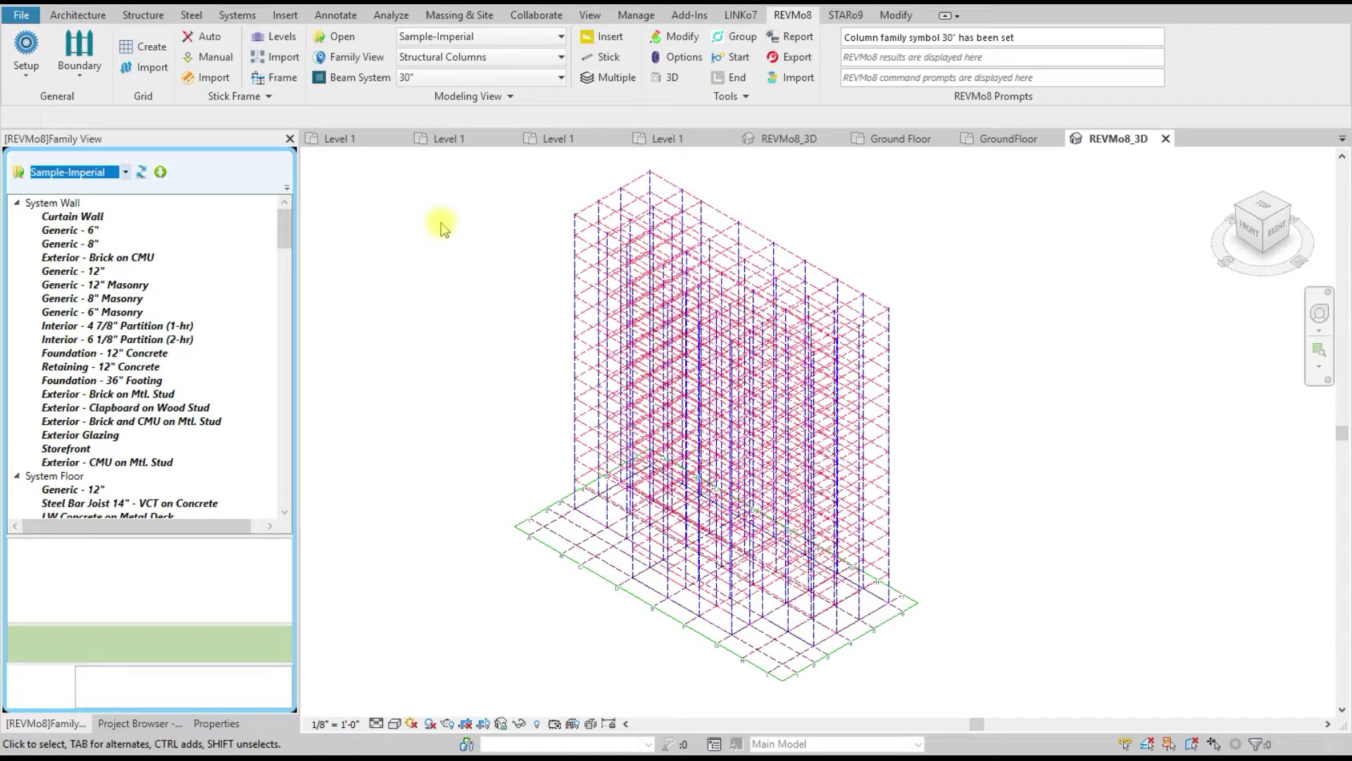
left_click(18, 171)
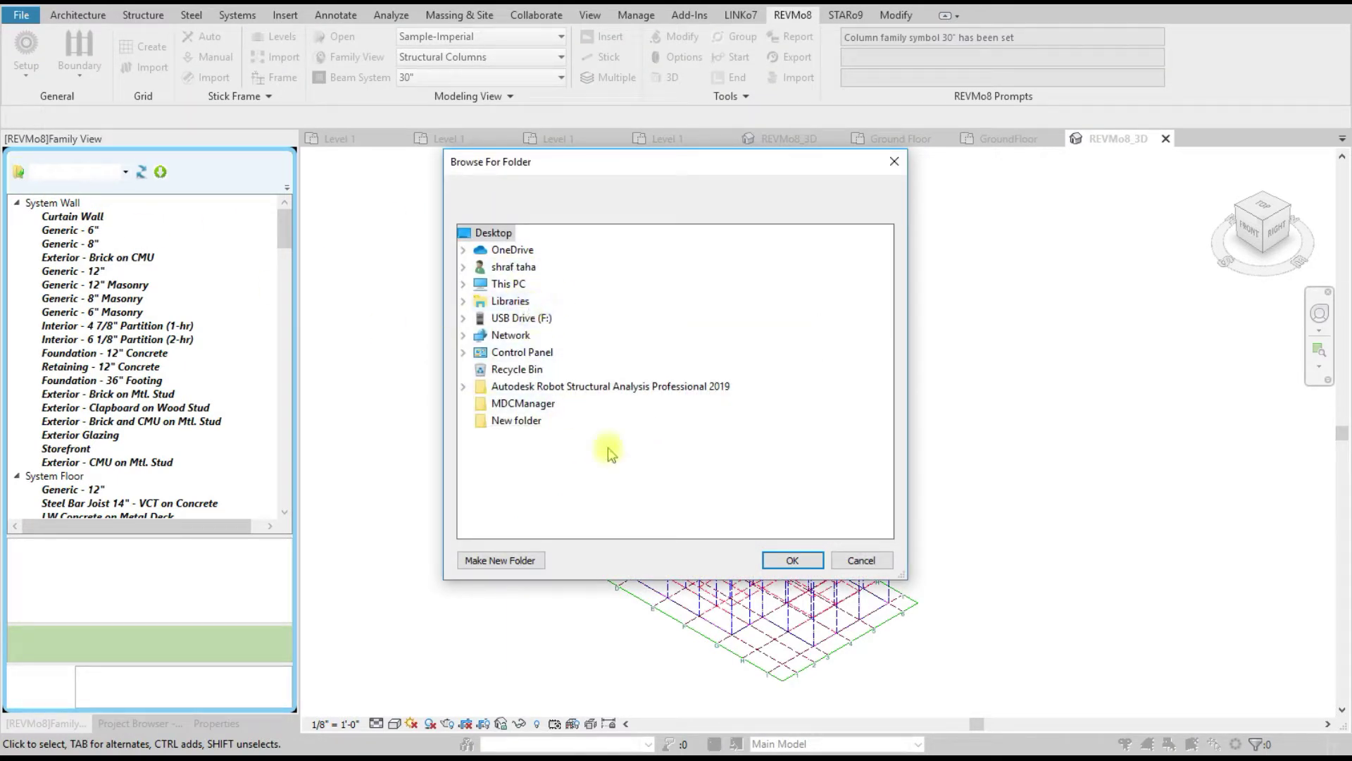
left_click(861, 561)
left_click(102, 176)
left_click(102, 176)
left_click(146, 174)
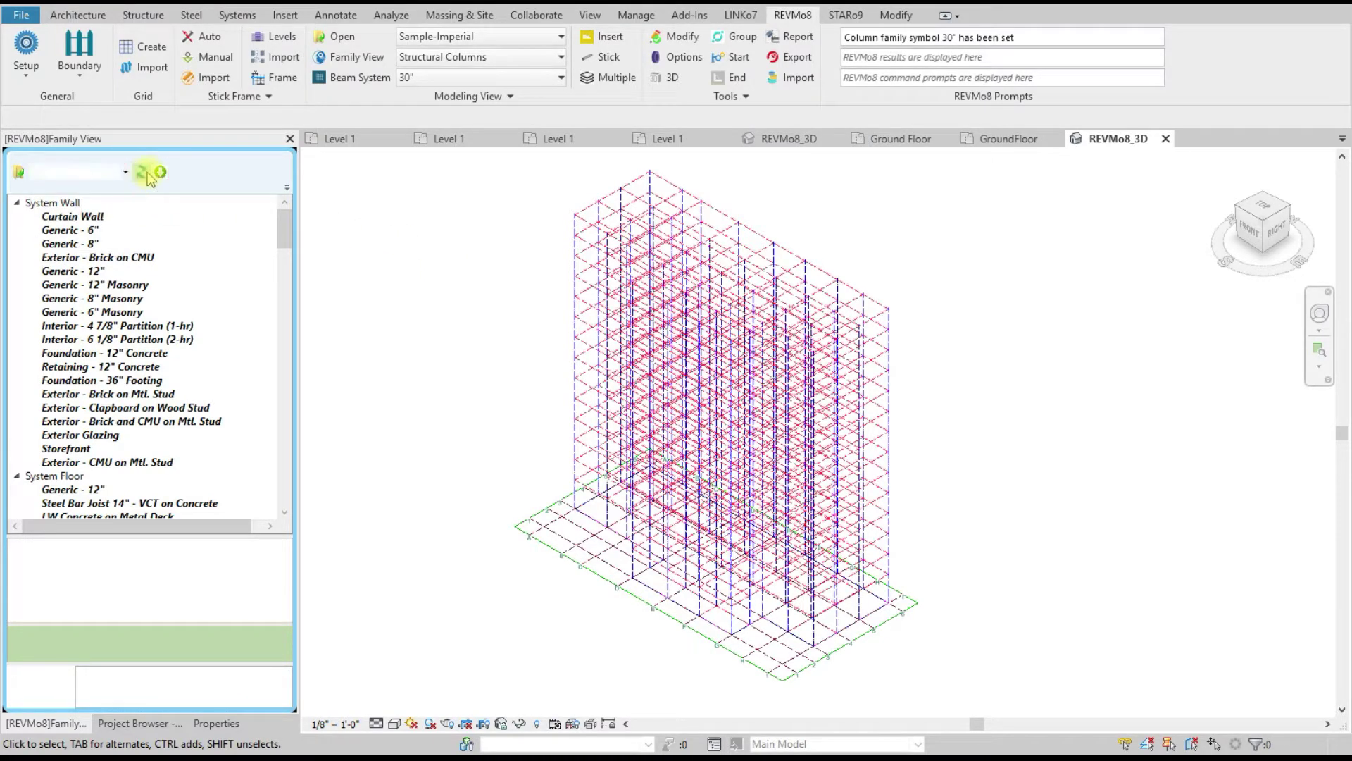
scroll(190, 299, "down", 3)
scroll(192, 302, "up", 3)
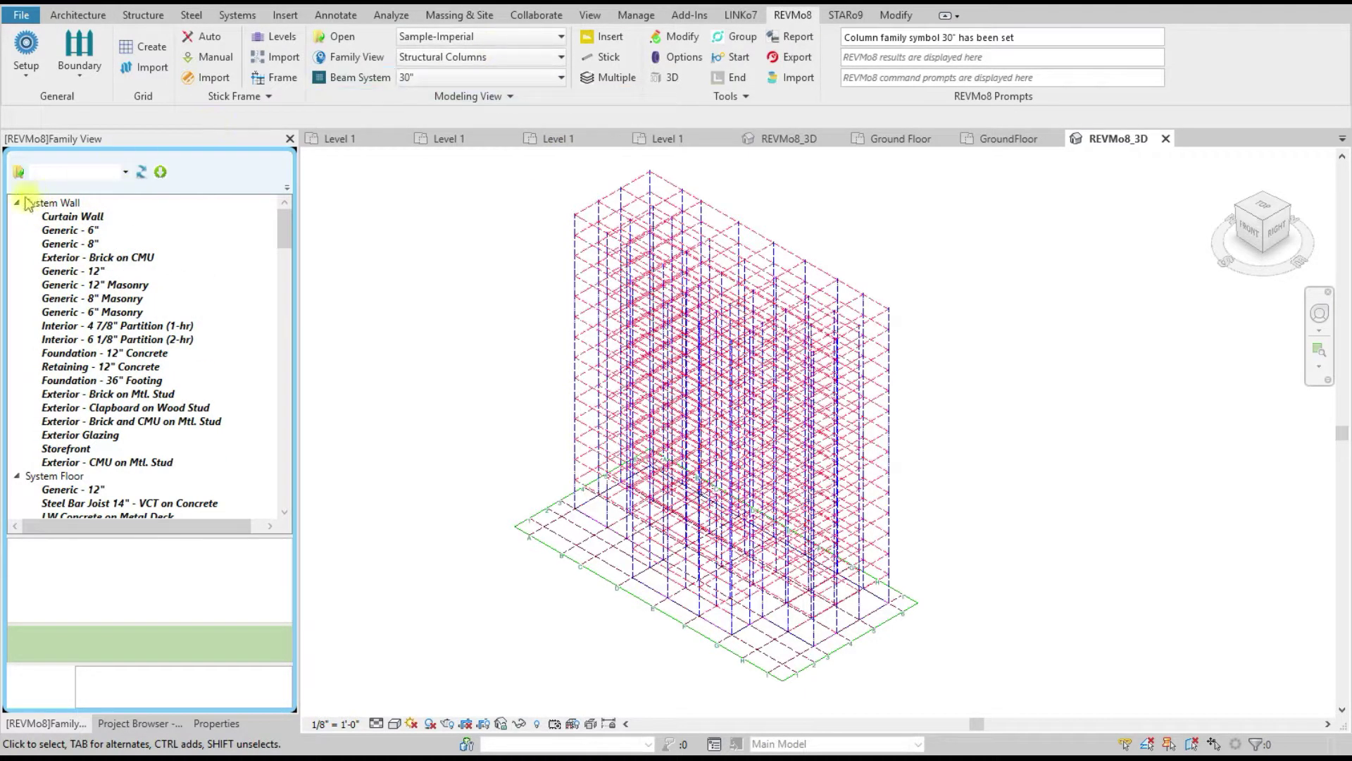
left_click(160, 172)
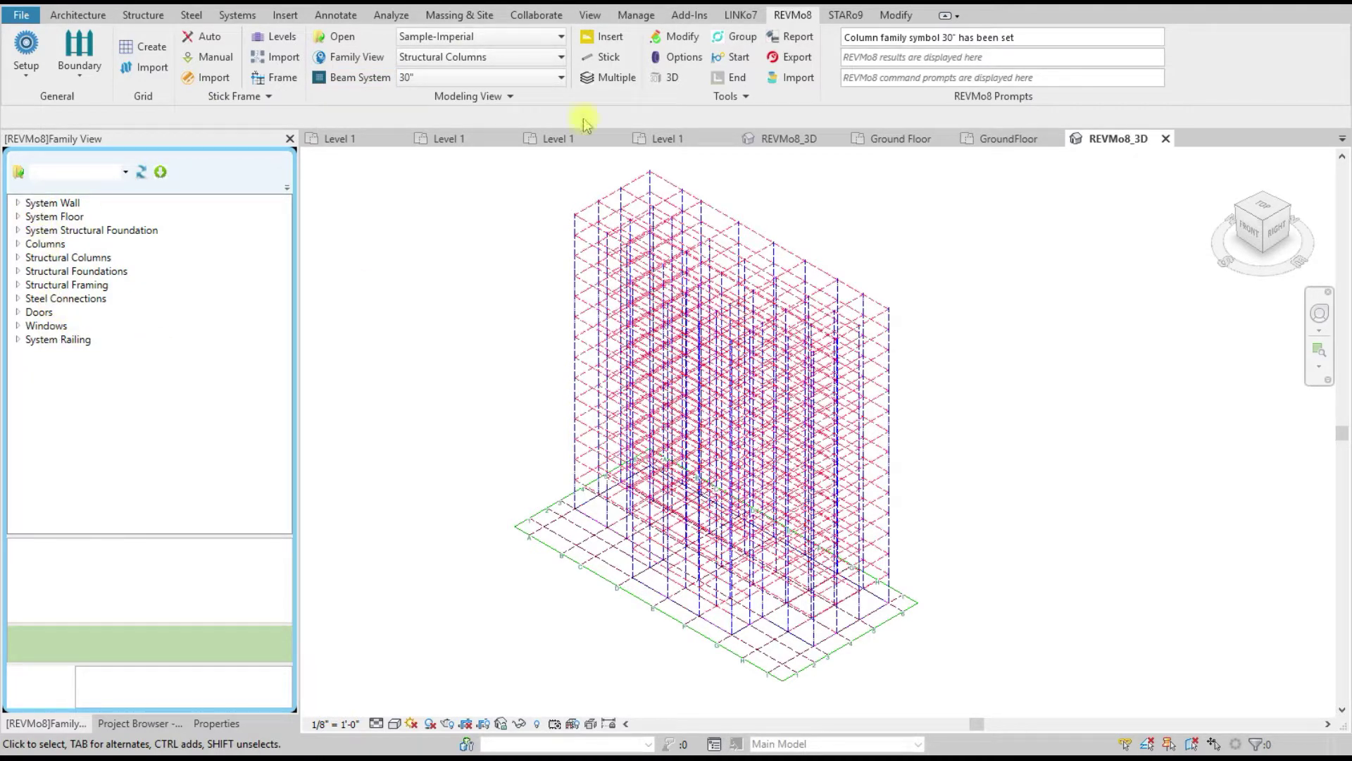
Step: Keep Structural Columns, then expand the System Floor, Structural Foundation and Structural Columns groups
left_click(493, 57)
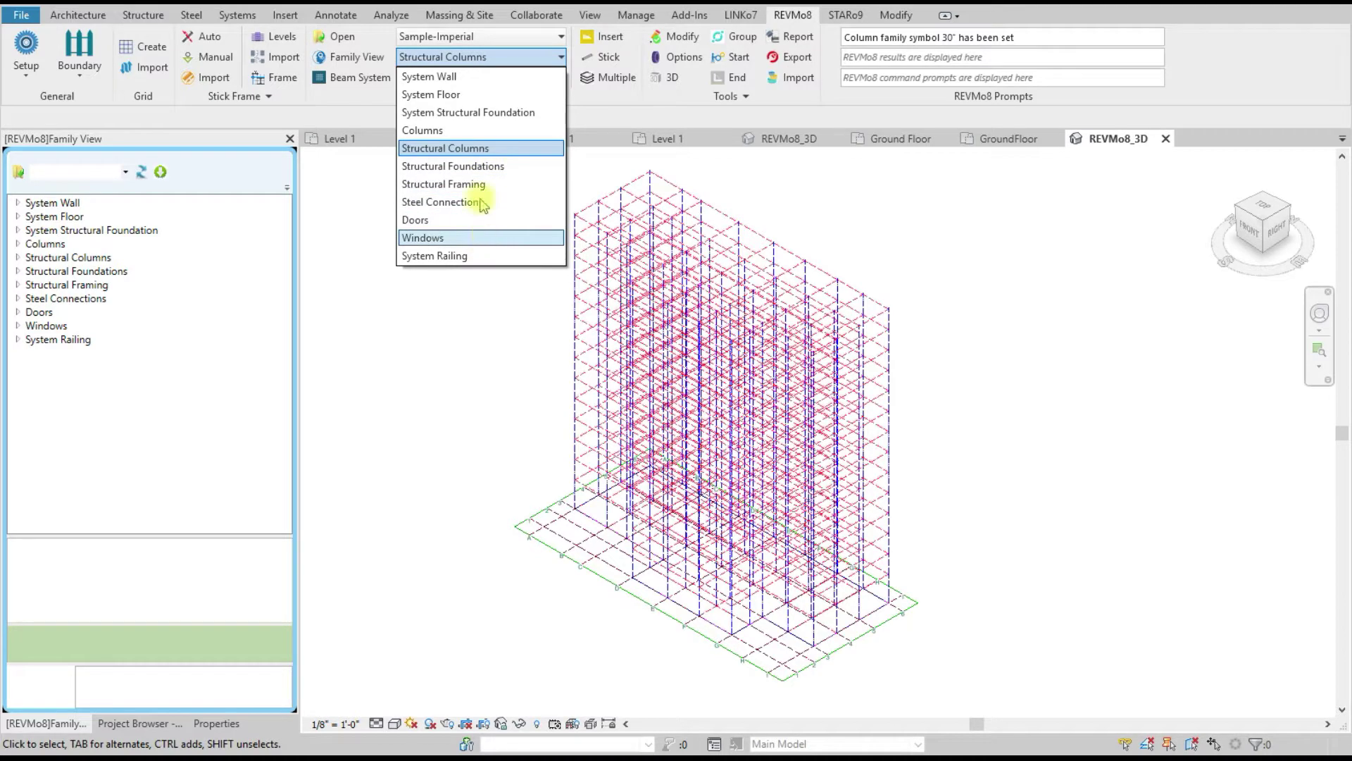
left_click(454, 364)
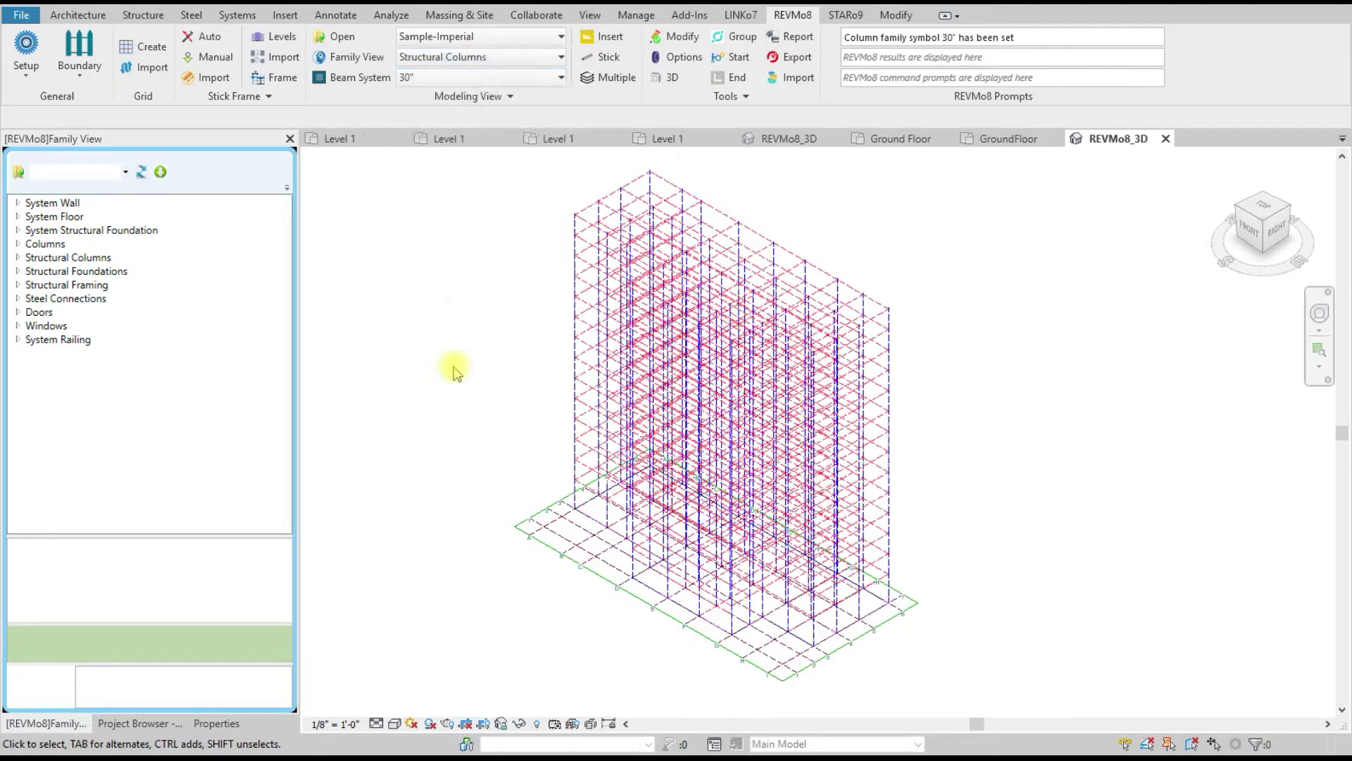
left_click(17, 203)
left_click(17, 202)
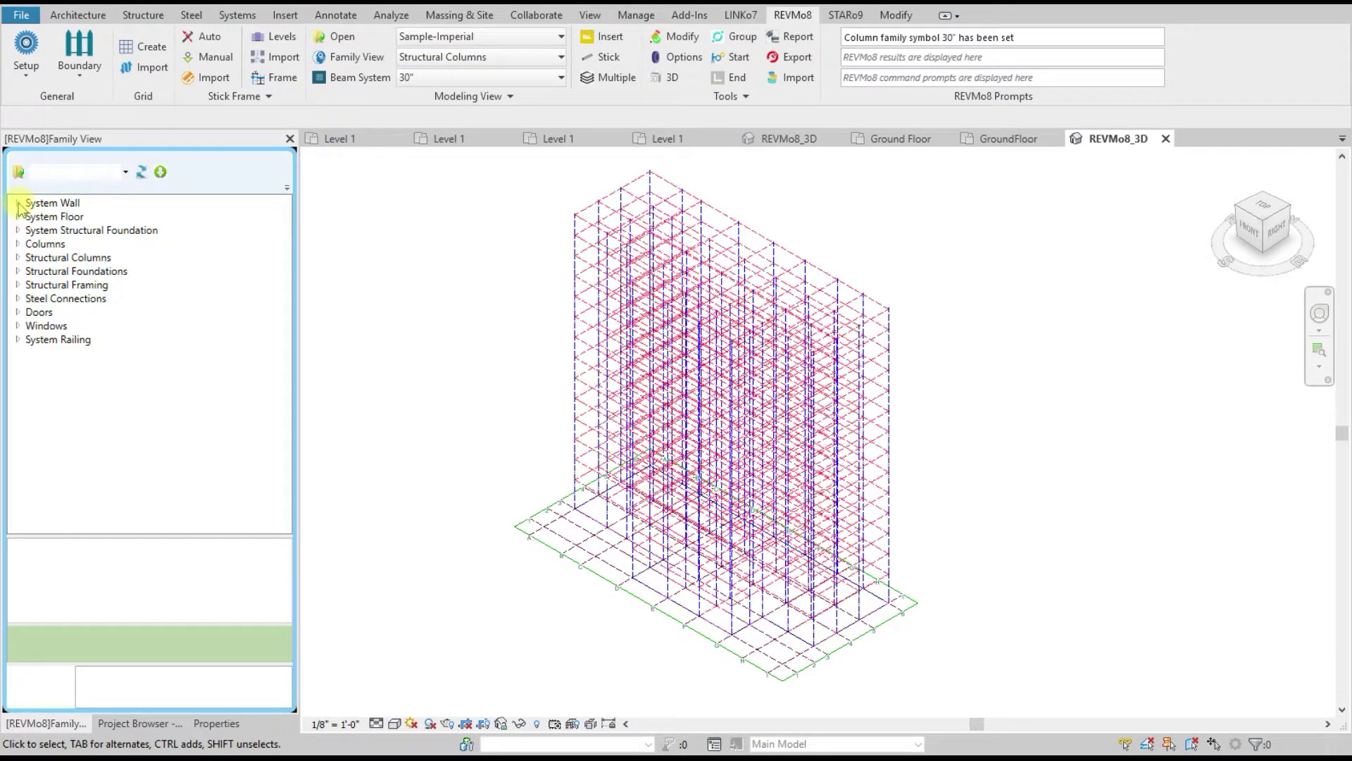
left_click(17, 216)
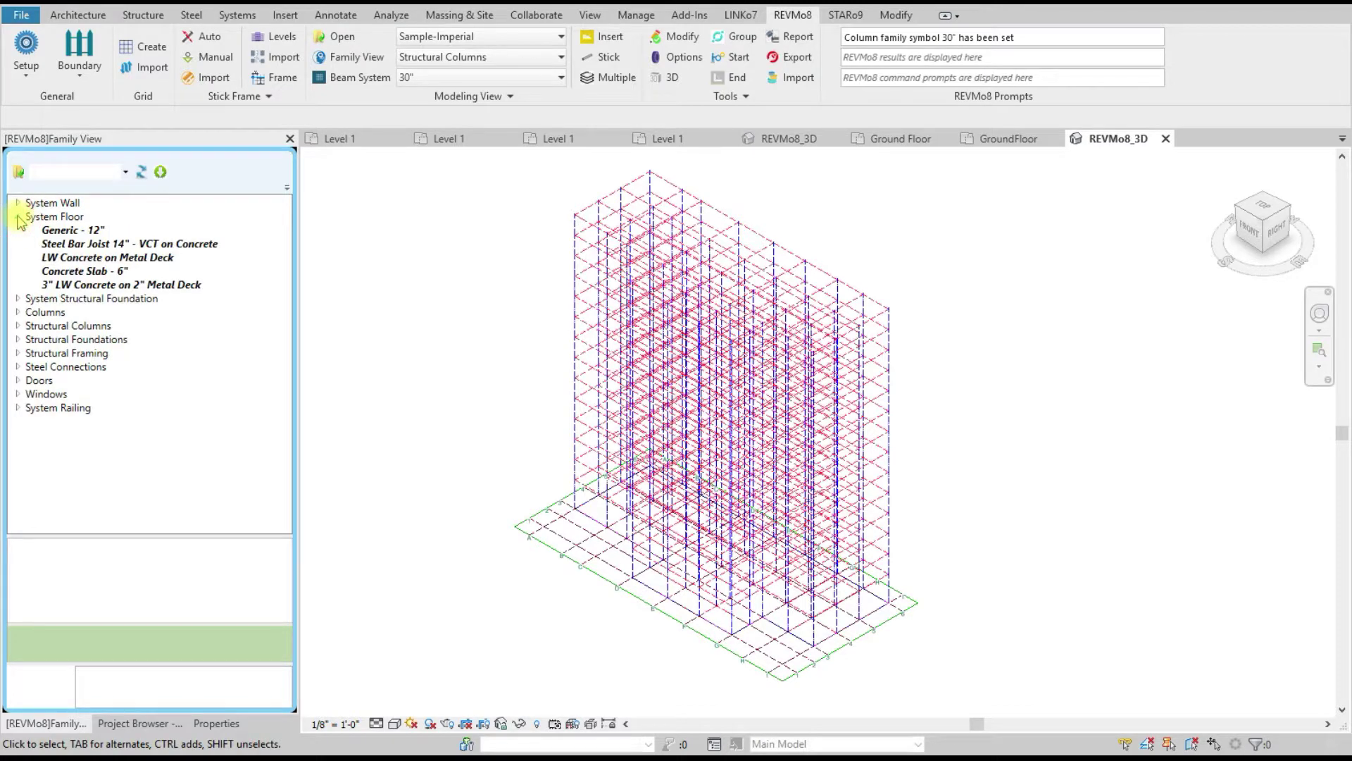
left_click(17, 299)
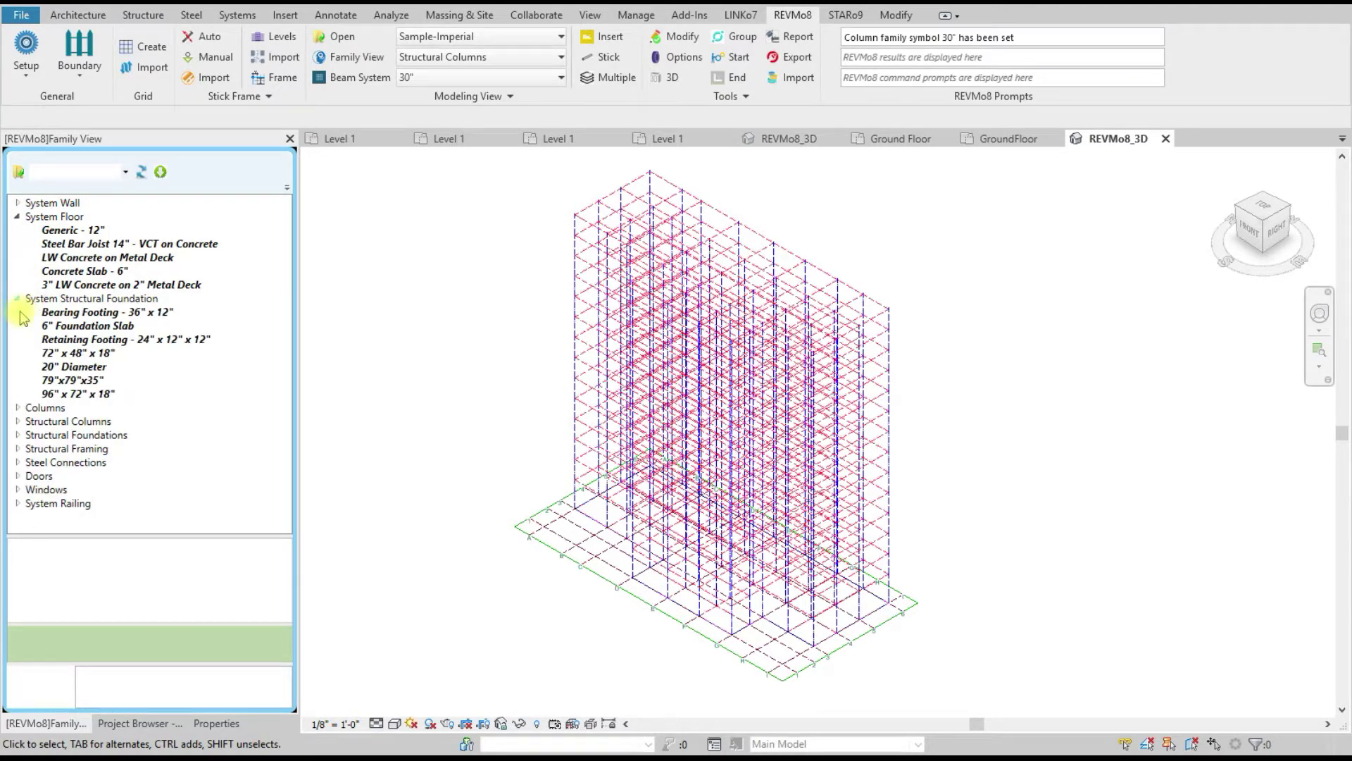
left_click(18, 420)
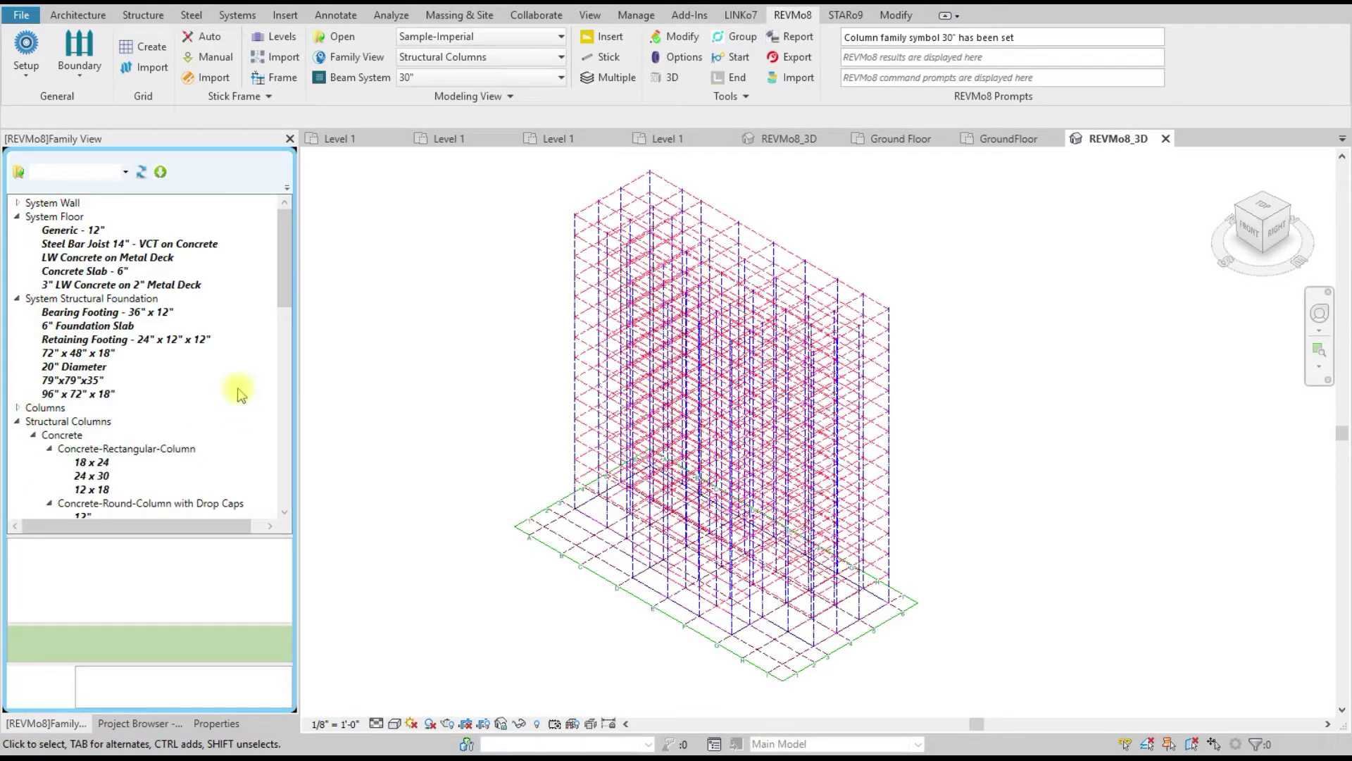
scroll(211, 331, "down", 4)
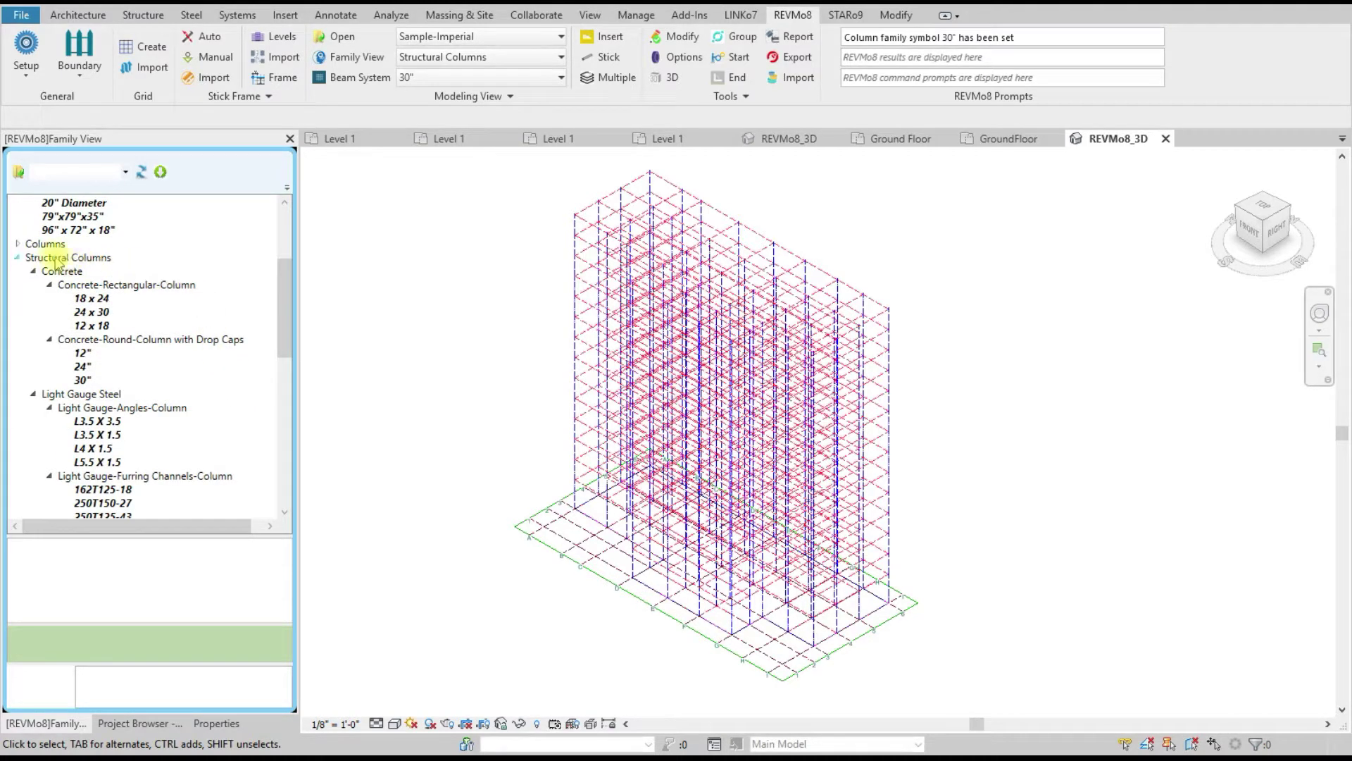
scroll(148, 296, "down", 2)
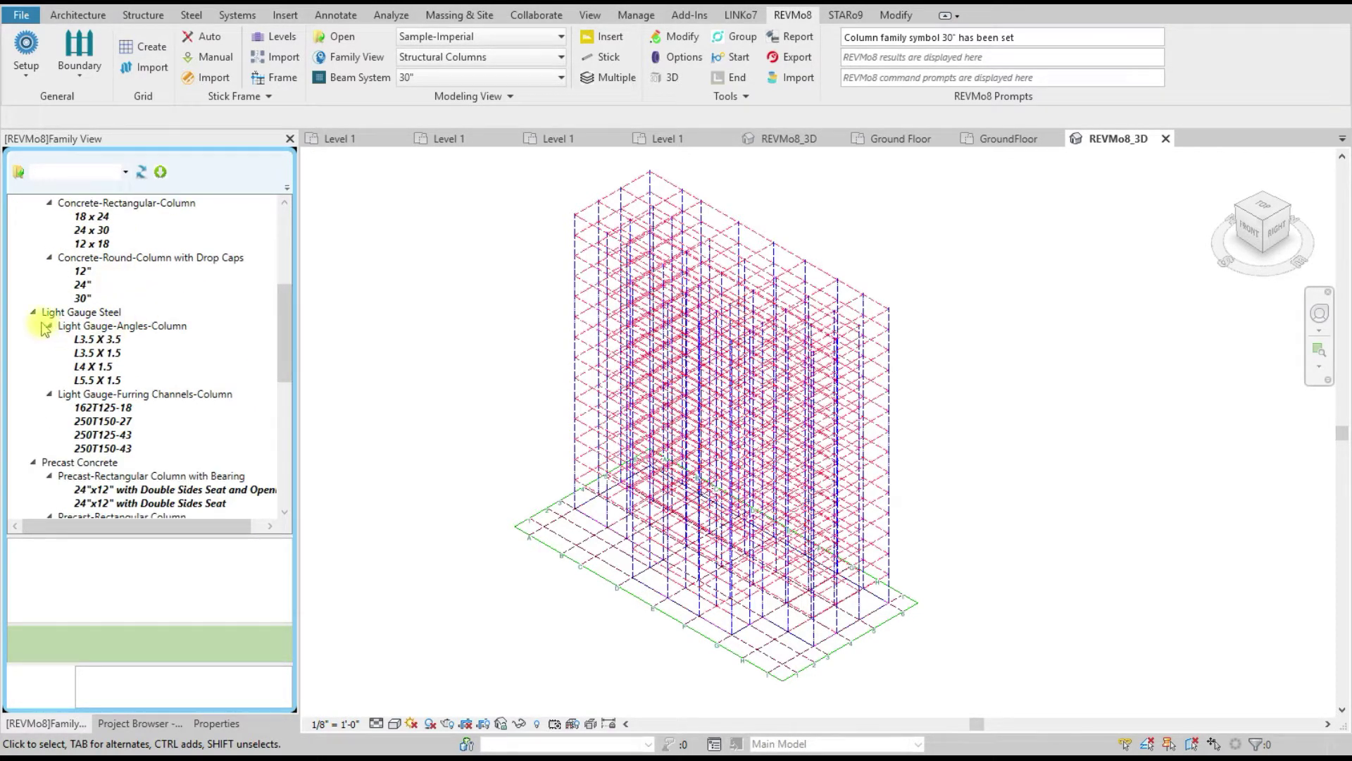
scroll(160, 289, "down", 1)
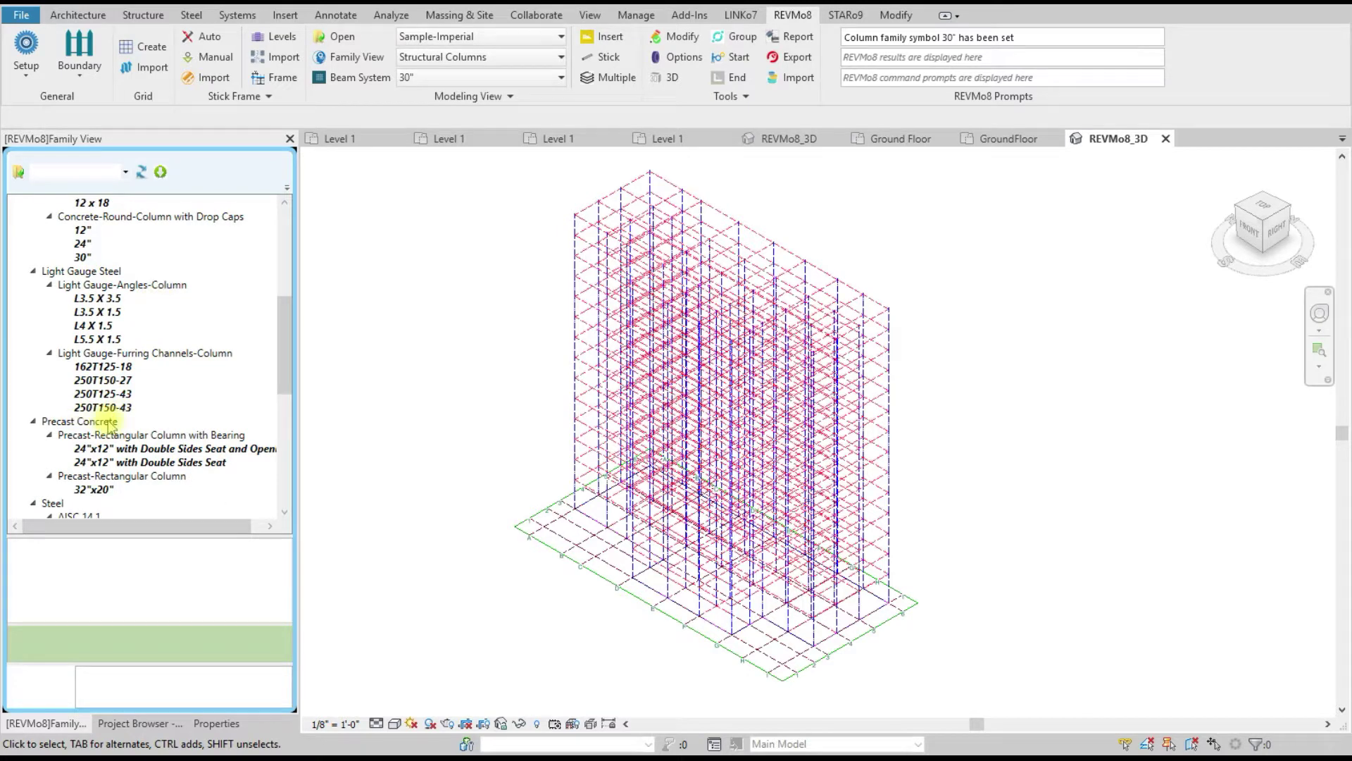
scroll(141, 352, "up", 5)
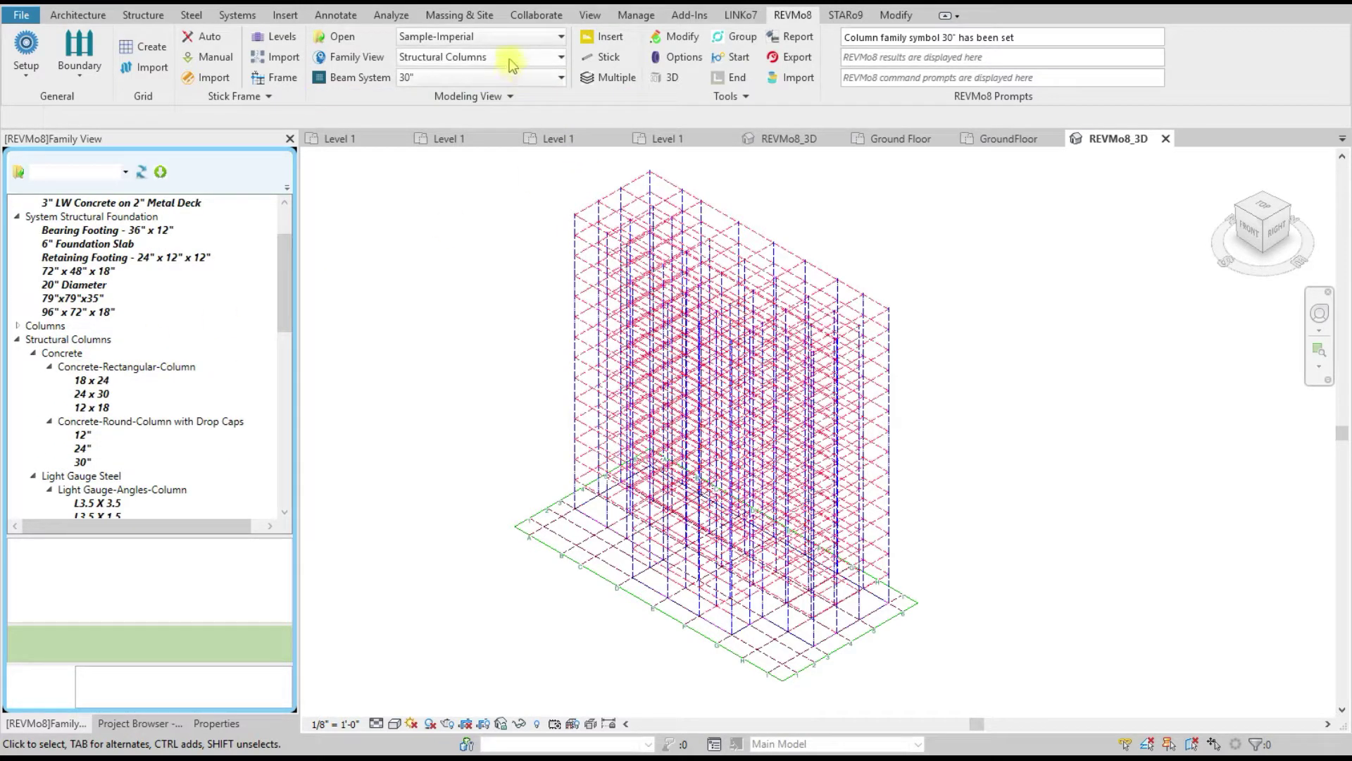
scroll(74, 300, "up", 1)
Step: Browse the Beam System size list without changing the size
left_click(519, 78)
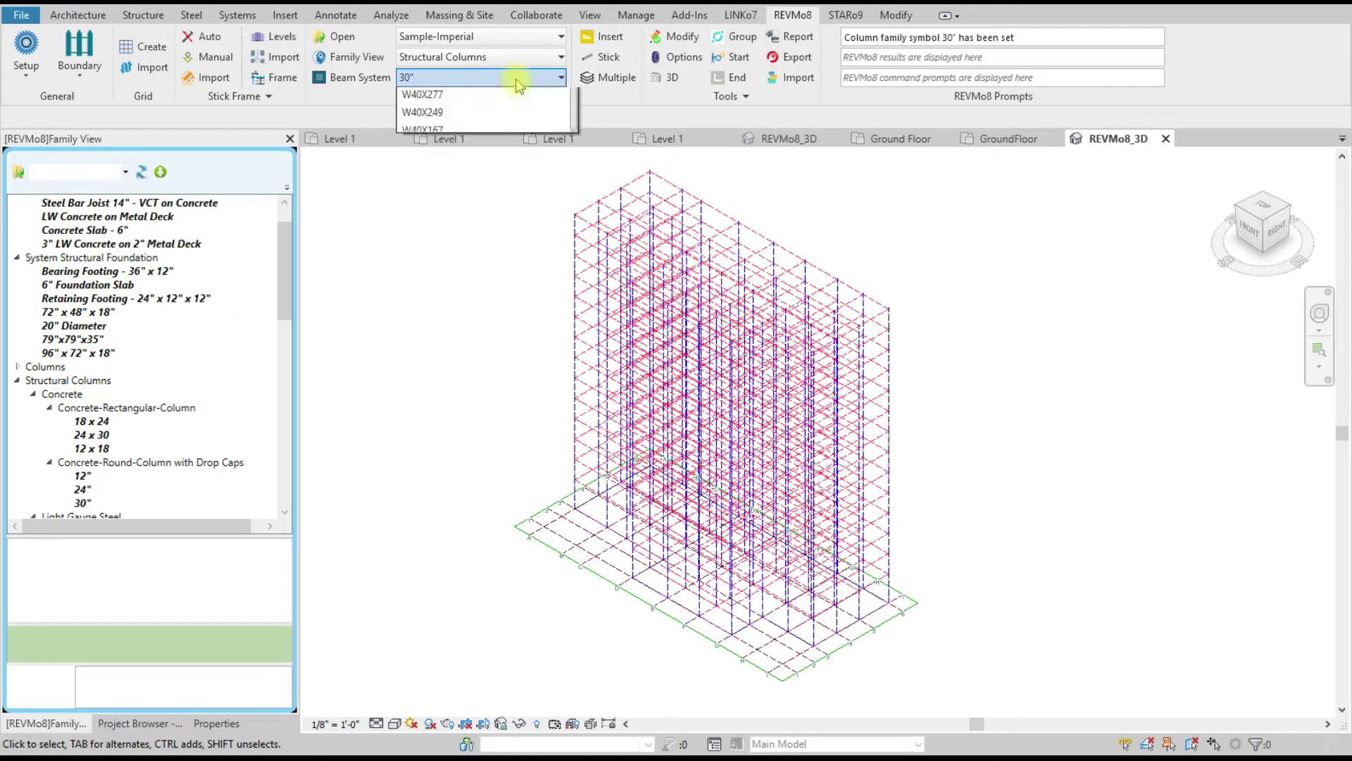
left_click_drag(574, 147, 582, 286)
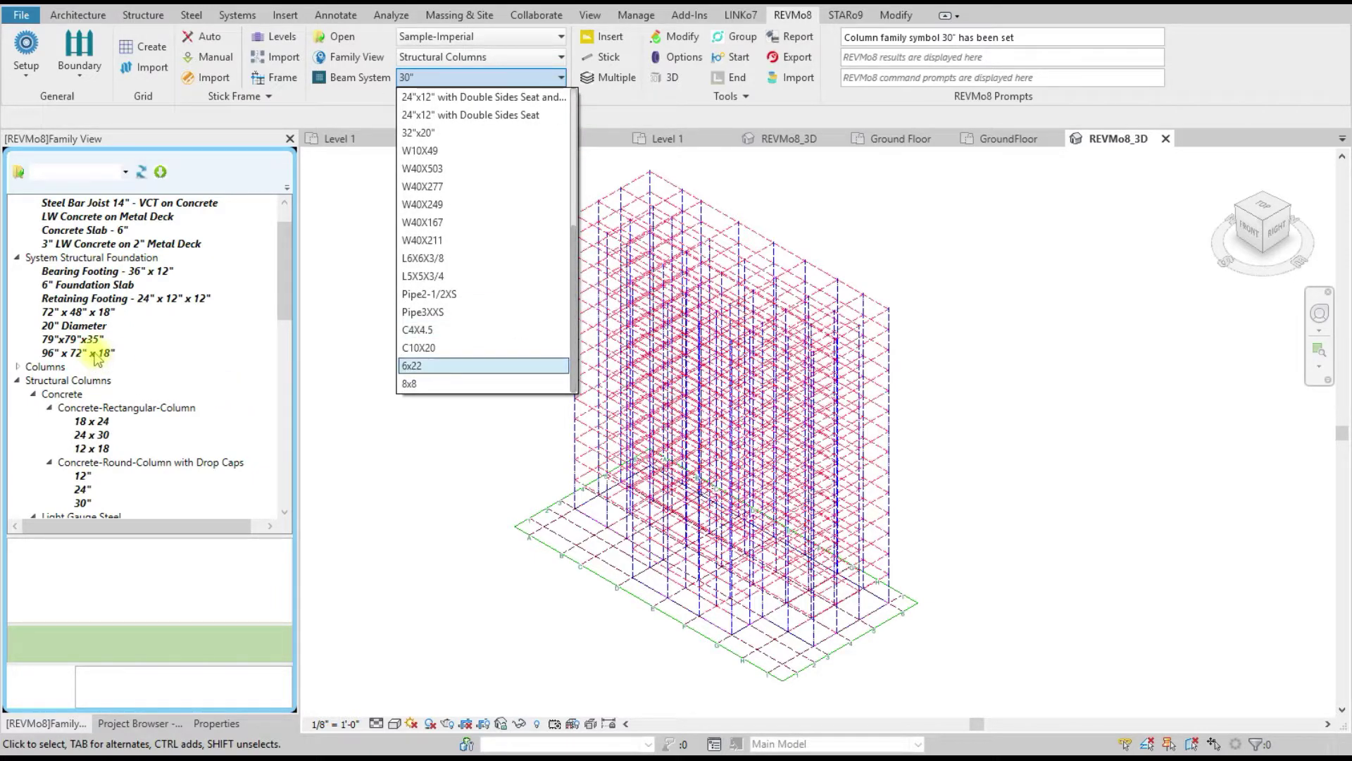
left_click(354, 280)
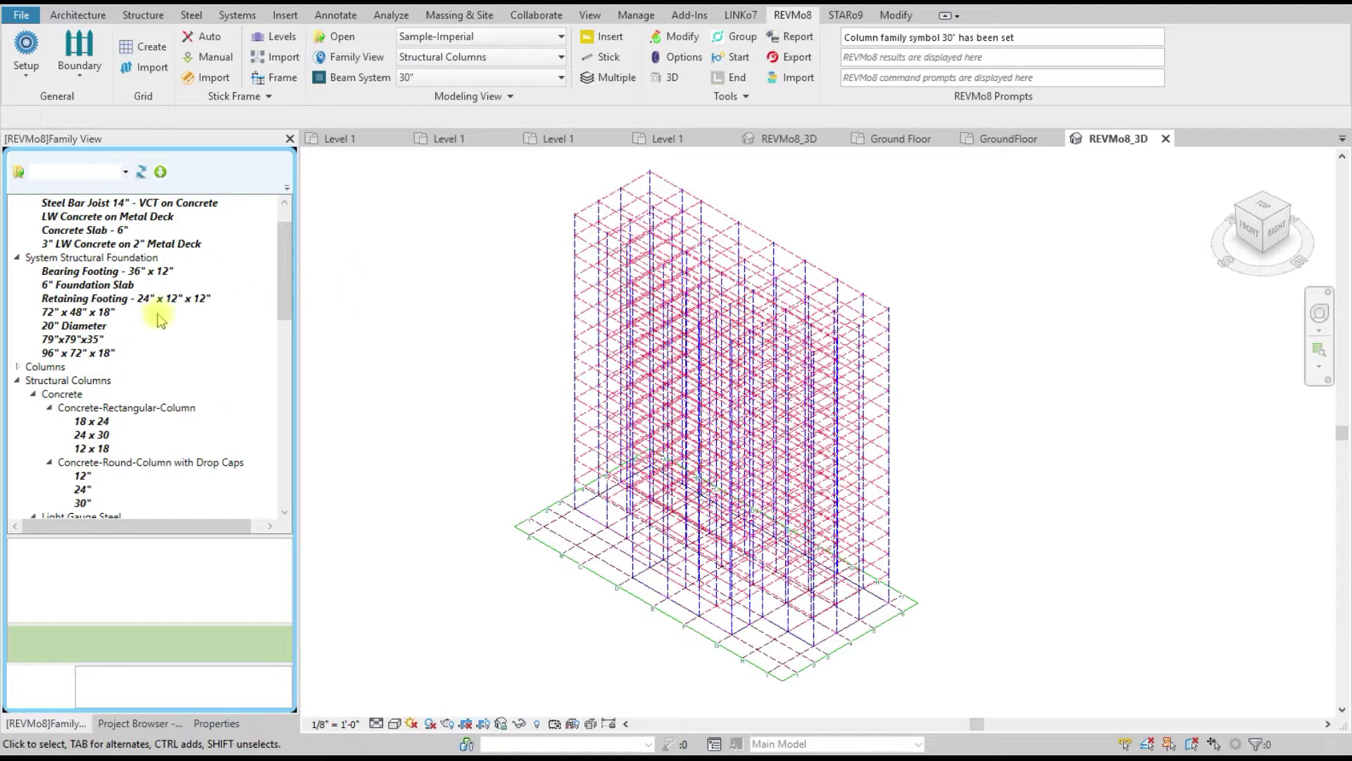
Step: Check the Bearing Footing insert options, then expand the System Wall group
right_click(152, 272)
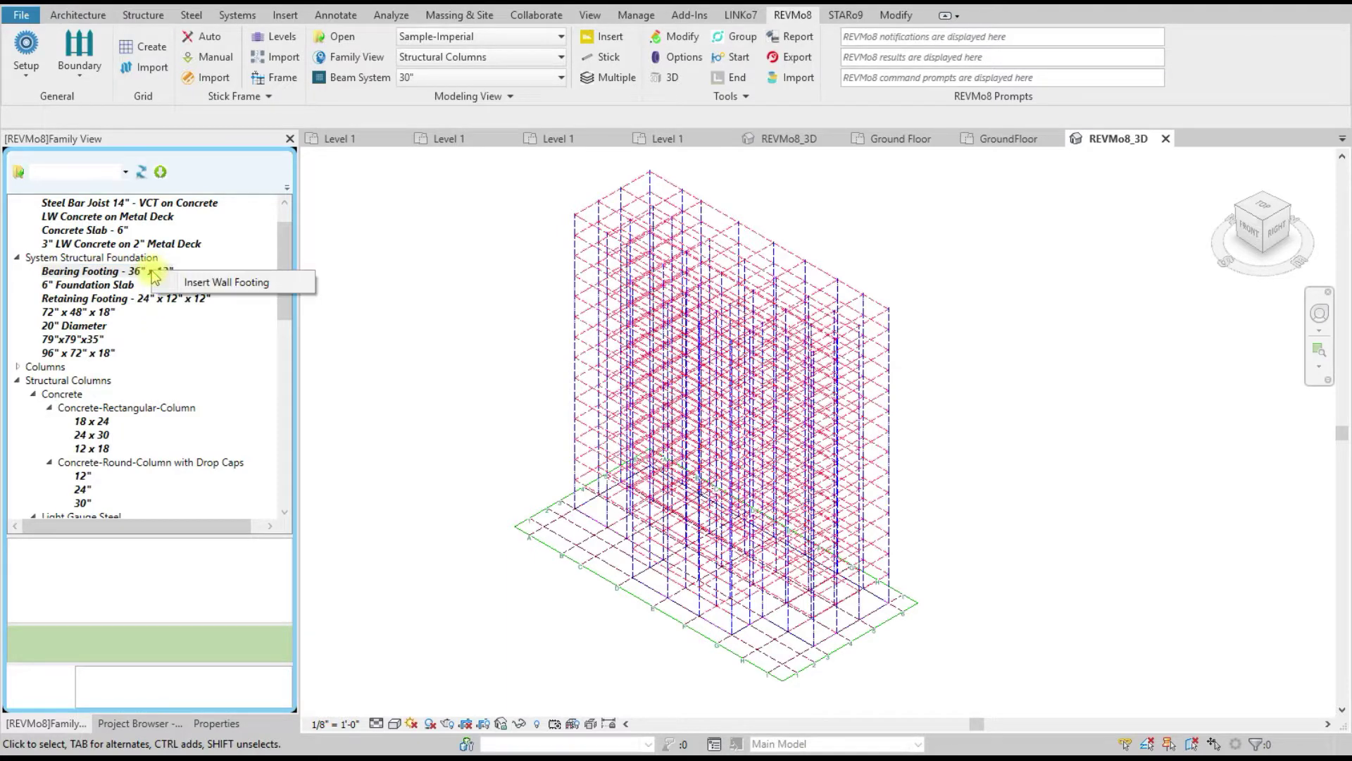
left_click(202, 350)
scroll(205, 349, "up", 1)
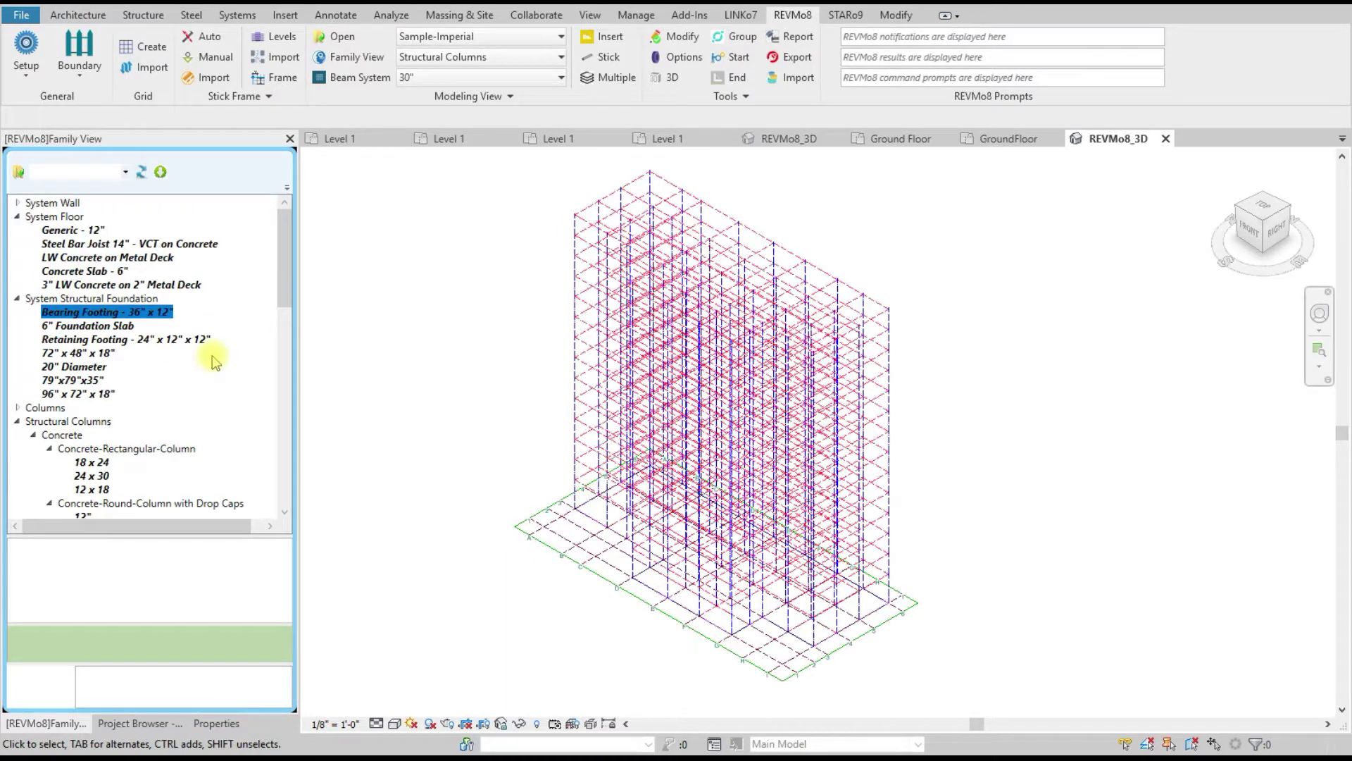
left_click(17, 203)
Step: Select Exterior - Brick on CMU as the wall type and review its insert options
left_click(127, 258)
right_click(127, 258)
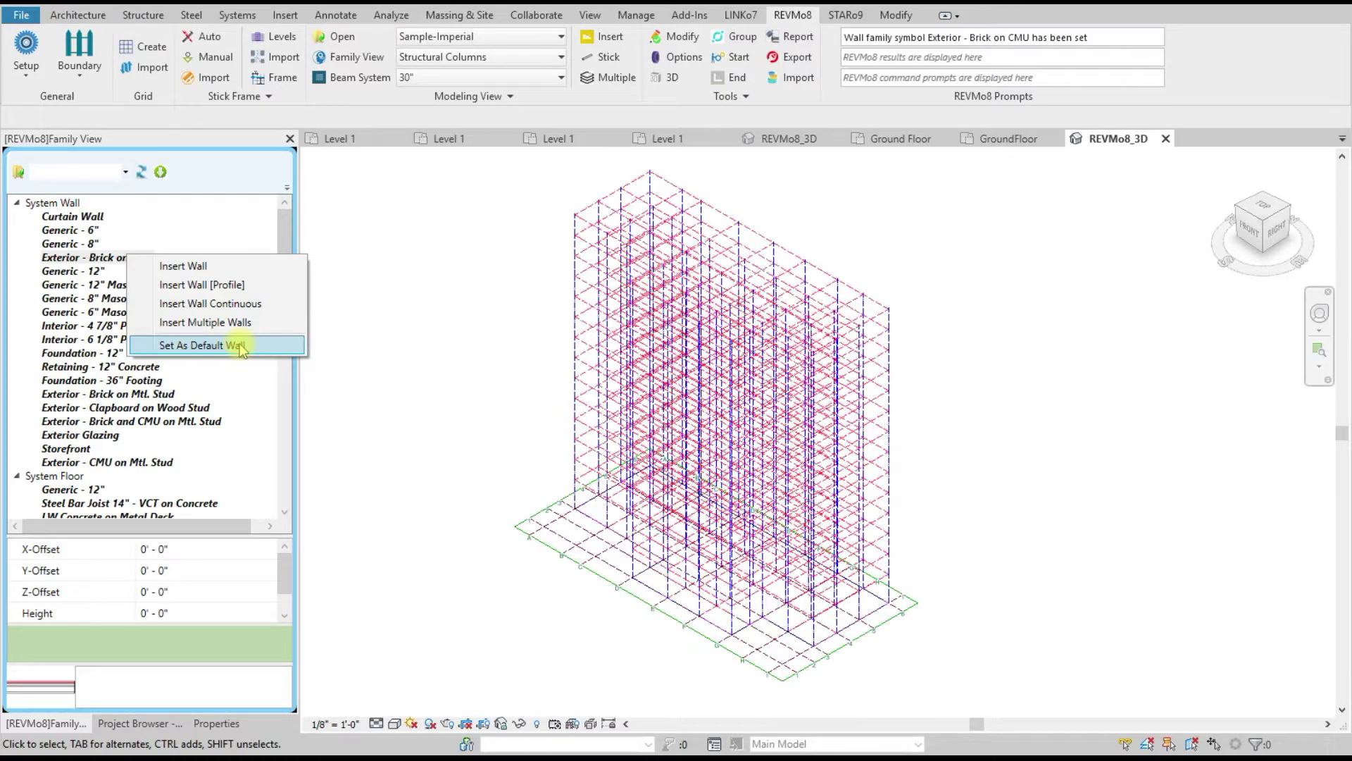
left_click(392, 311)
left_click(457, 97)
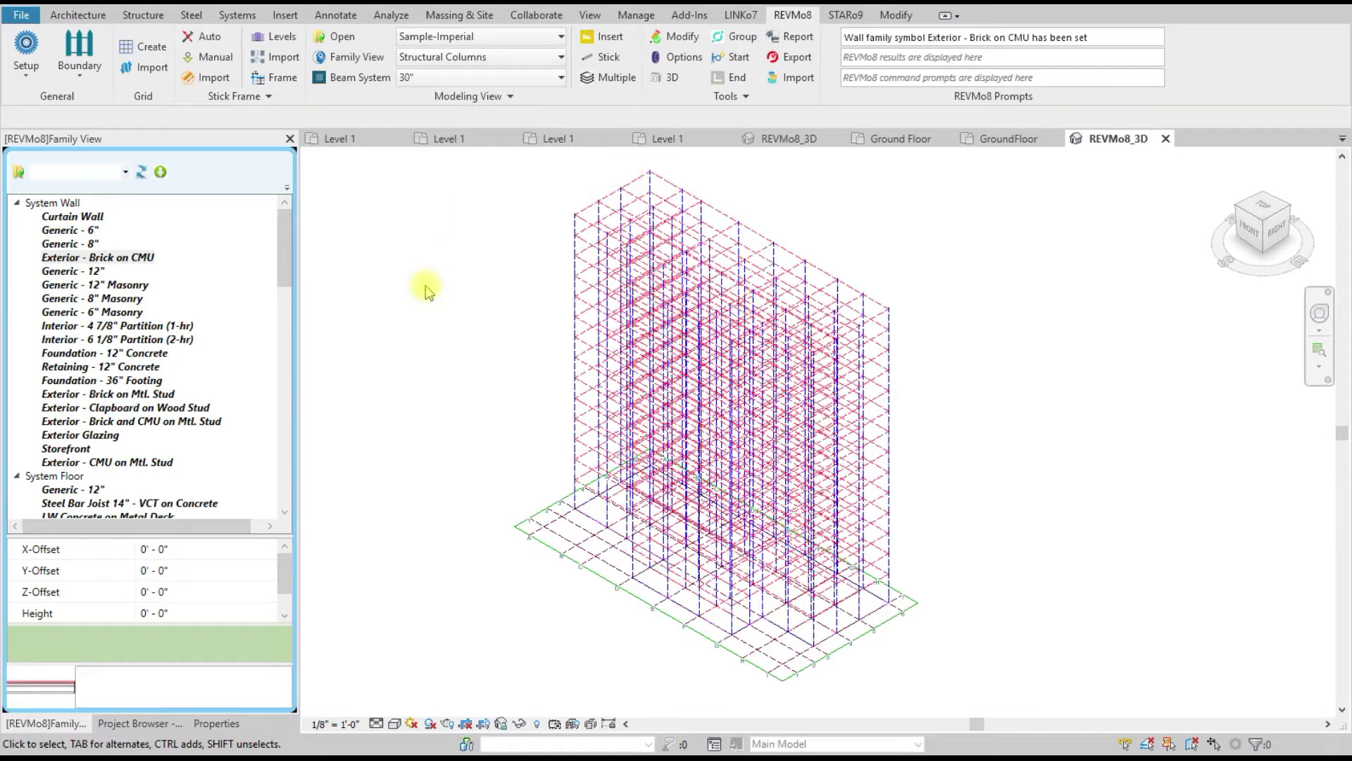
scroll(138, 358, "down", 5)
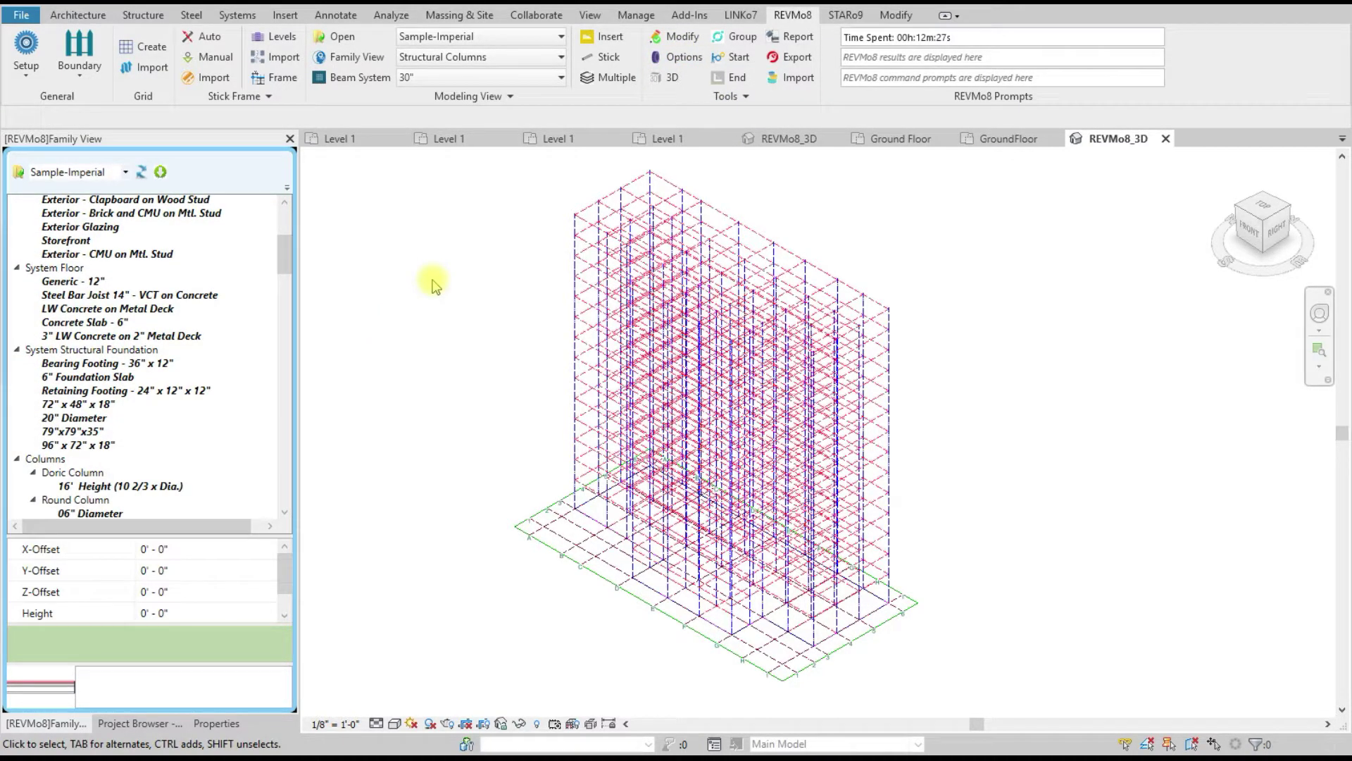
left_click(26, 48)
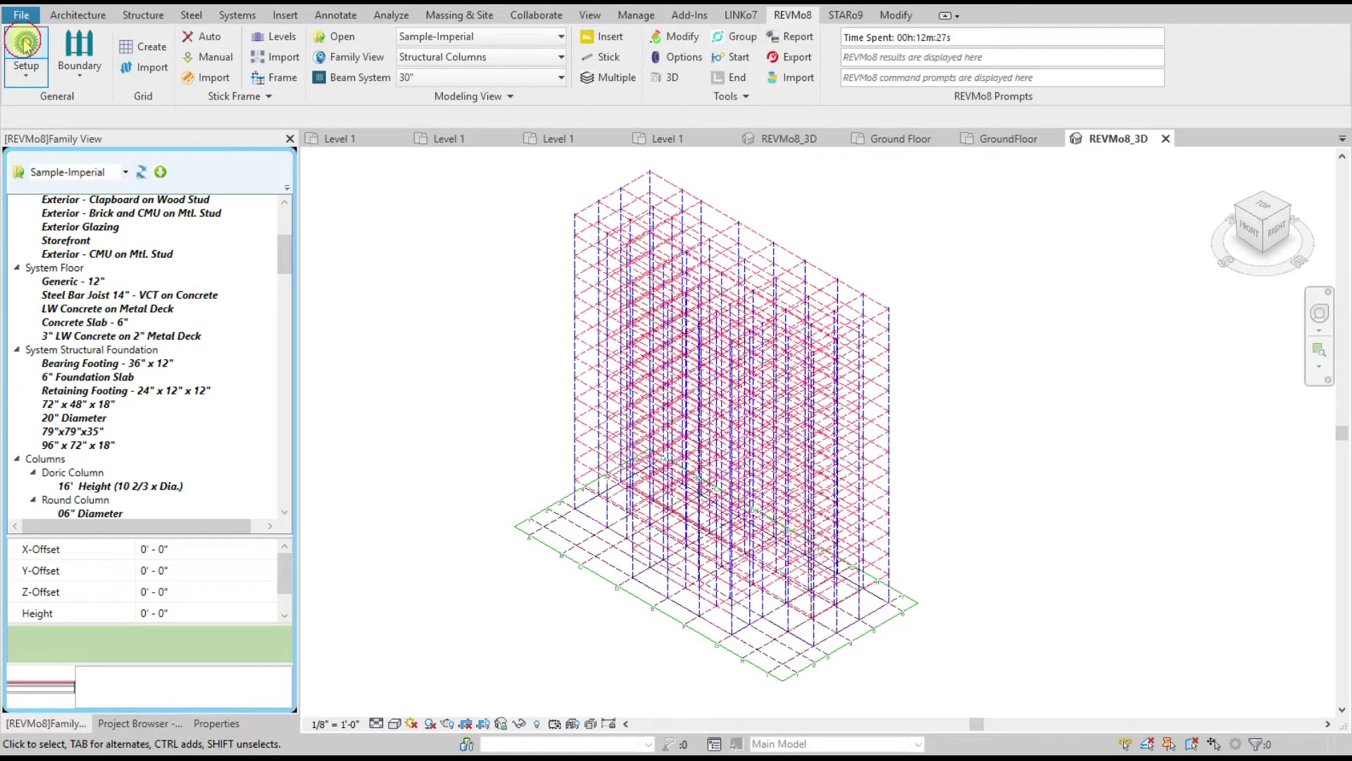
Step: Open Structural Columns.rvt, log in with the chosen user's password, and close Family View
scroll(806, 428, "down", 2)
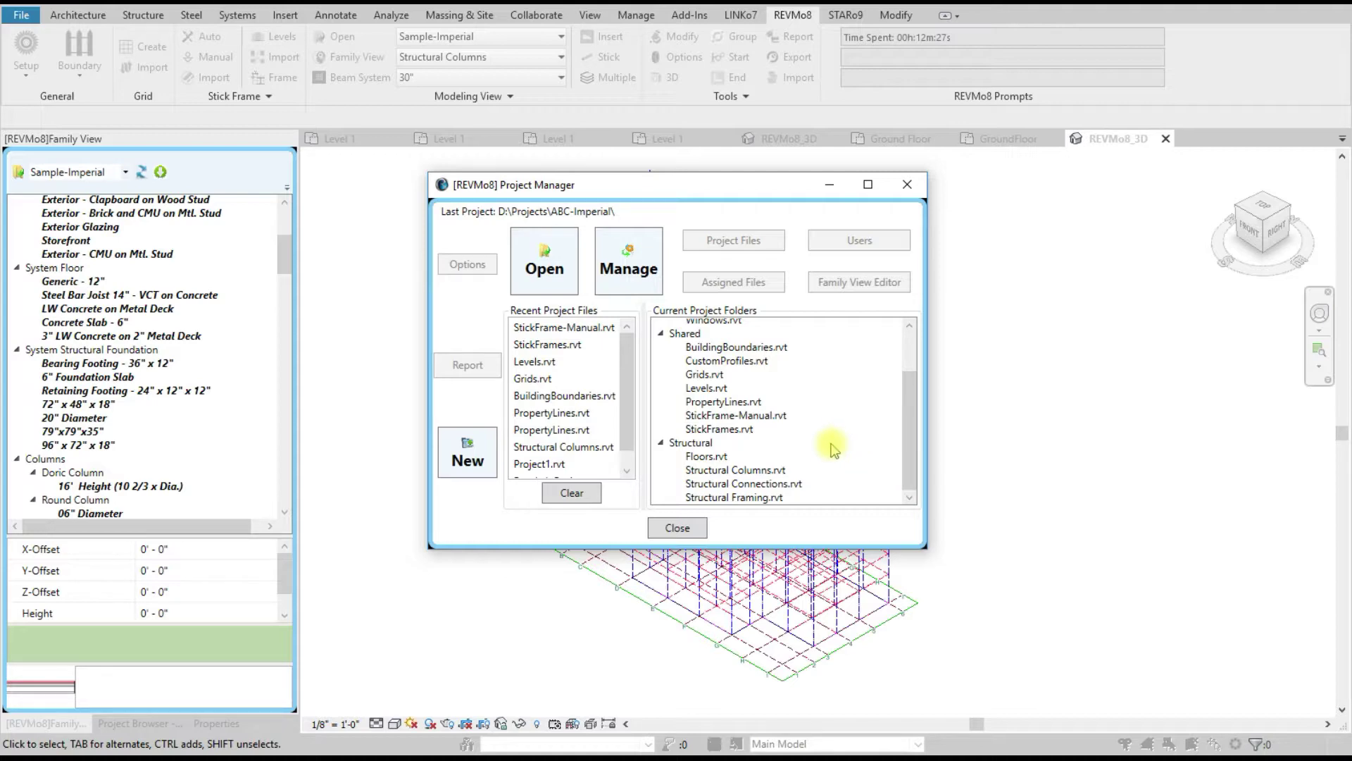
double_click(761, 470)
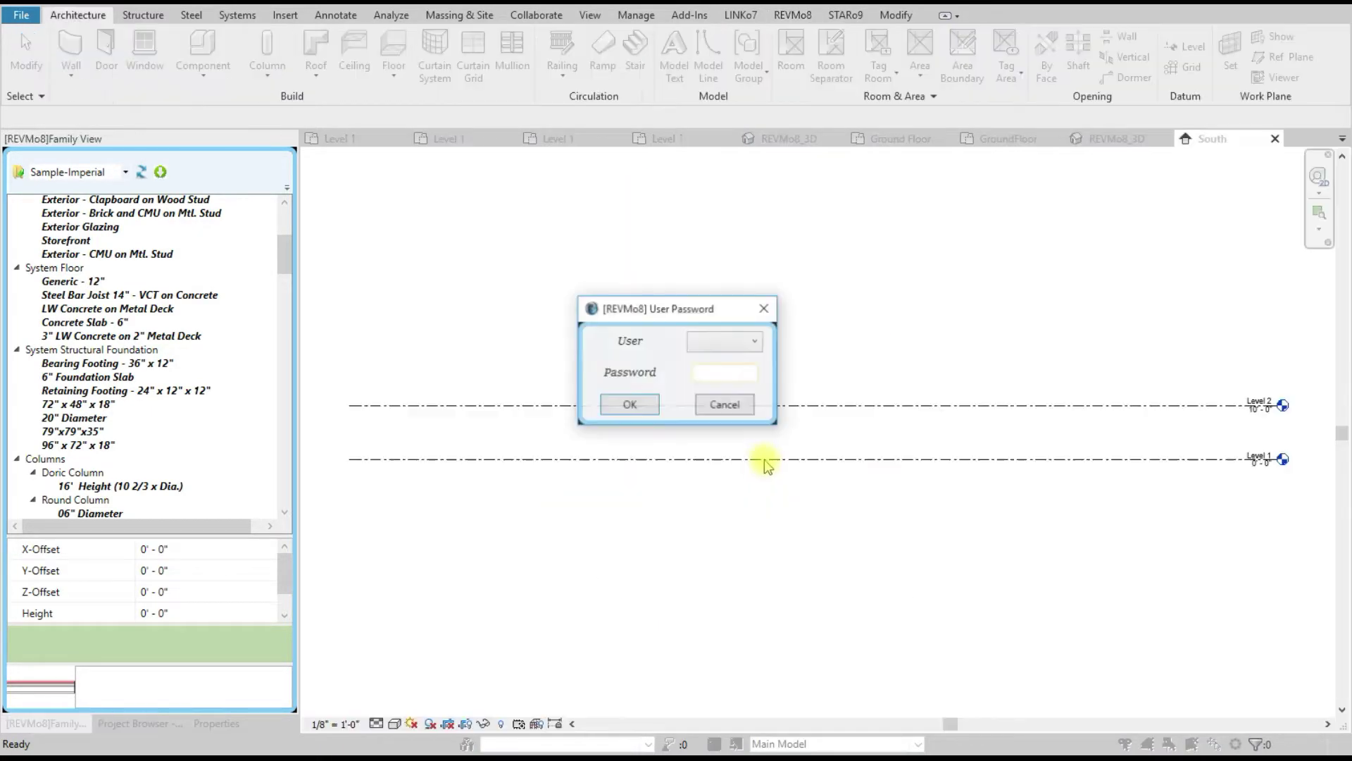
left_click(718, 340)
left_click(718, 359)
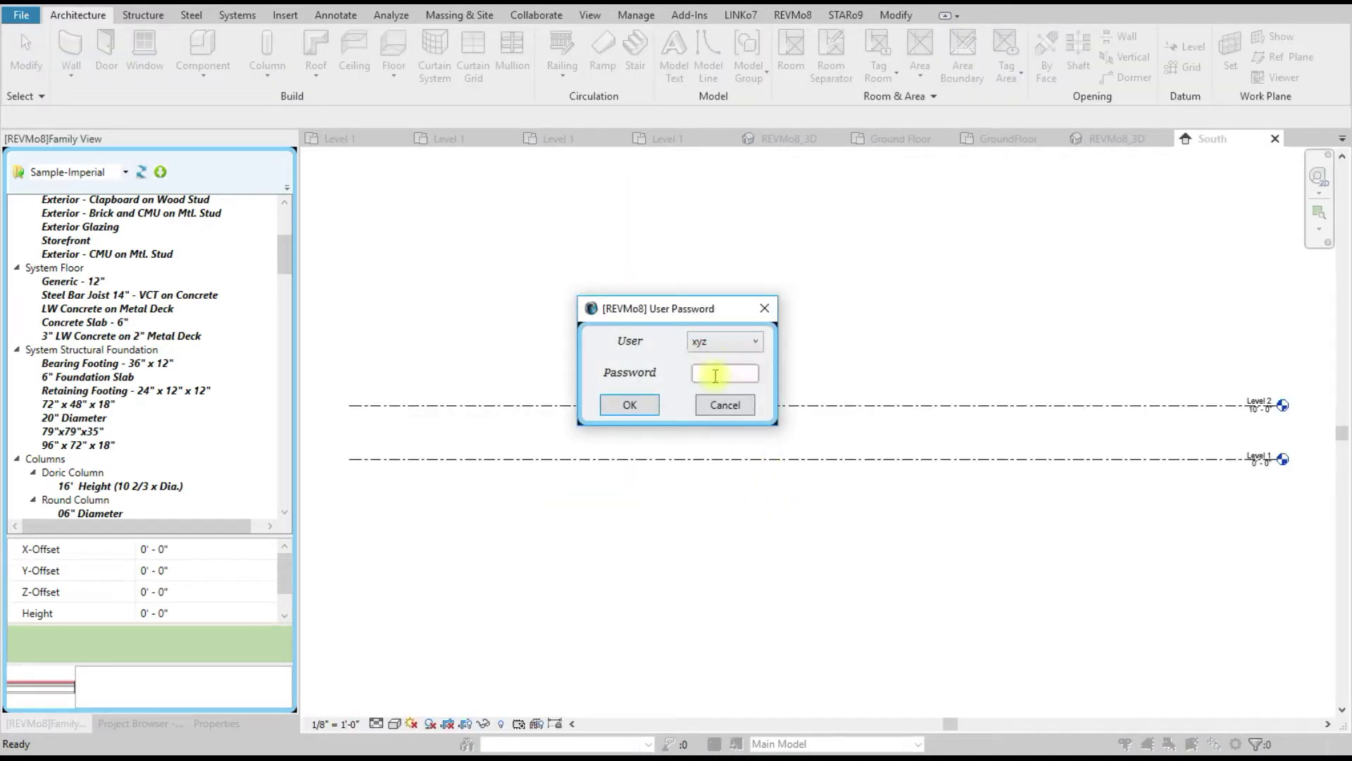
type("1")
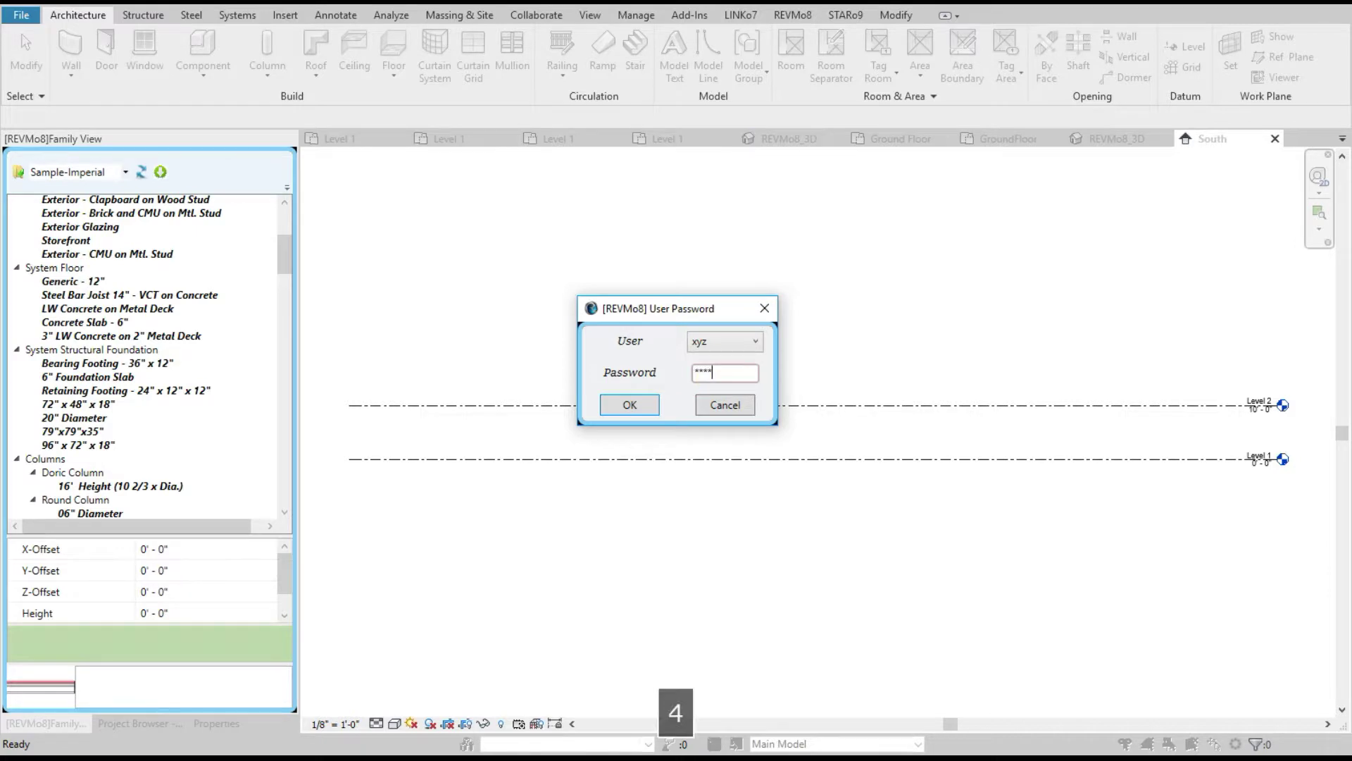
left_click(637, 404)
left_click(289, 138)
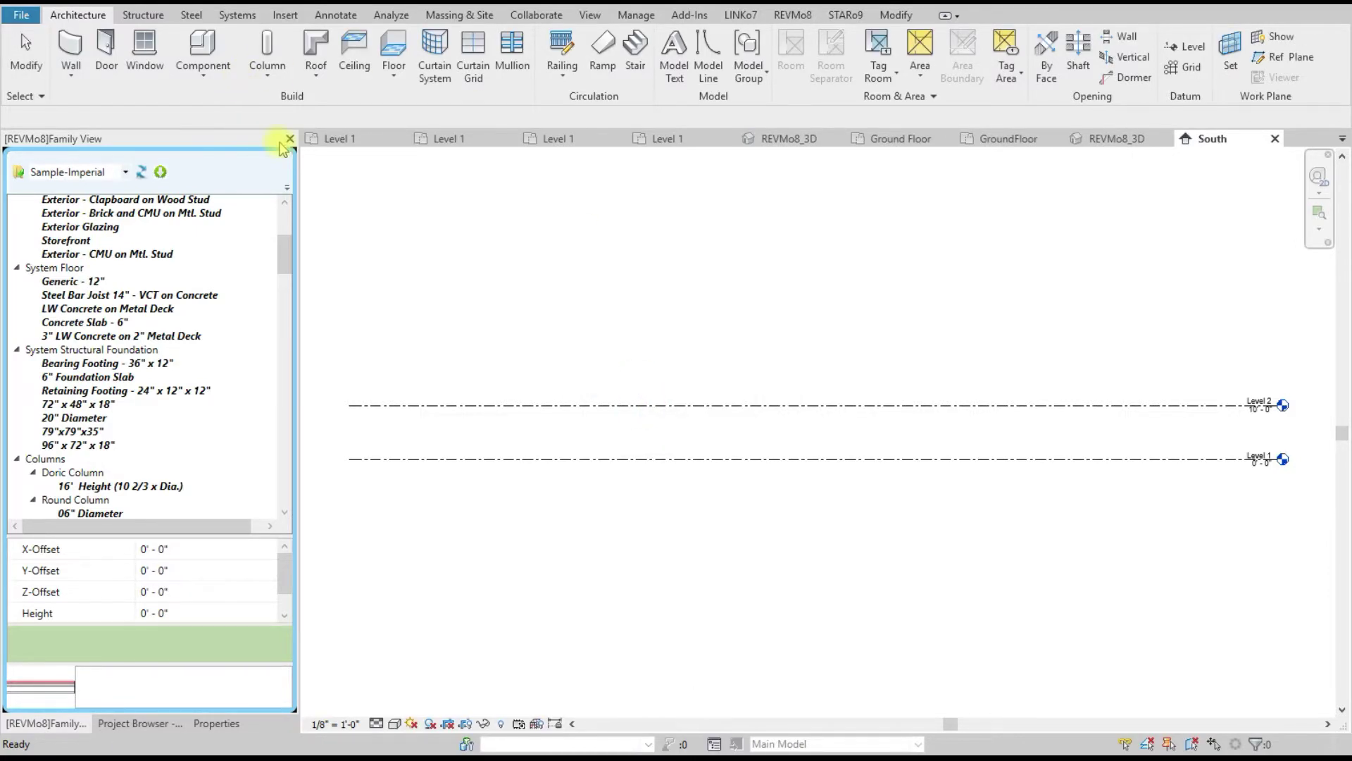
left_click(792, 15)
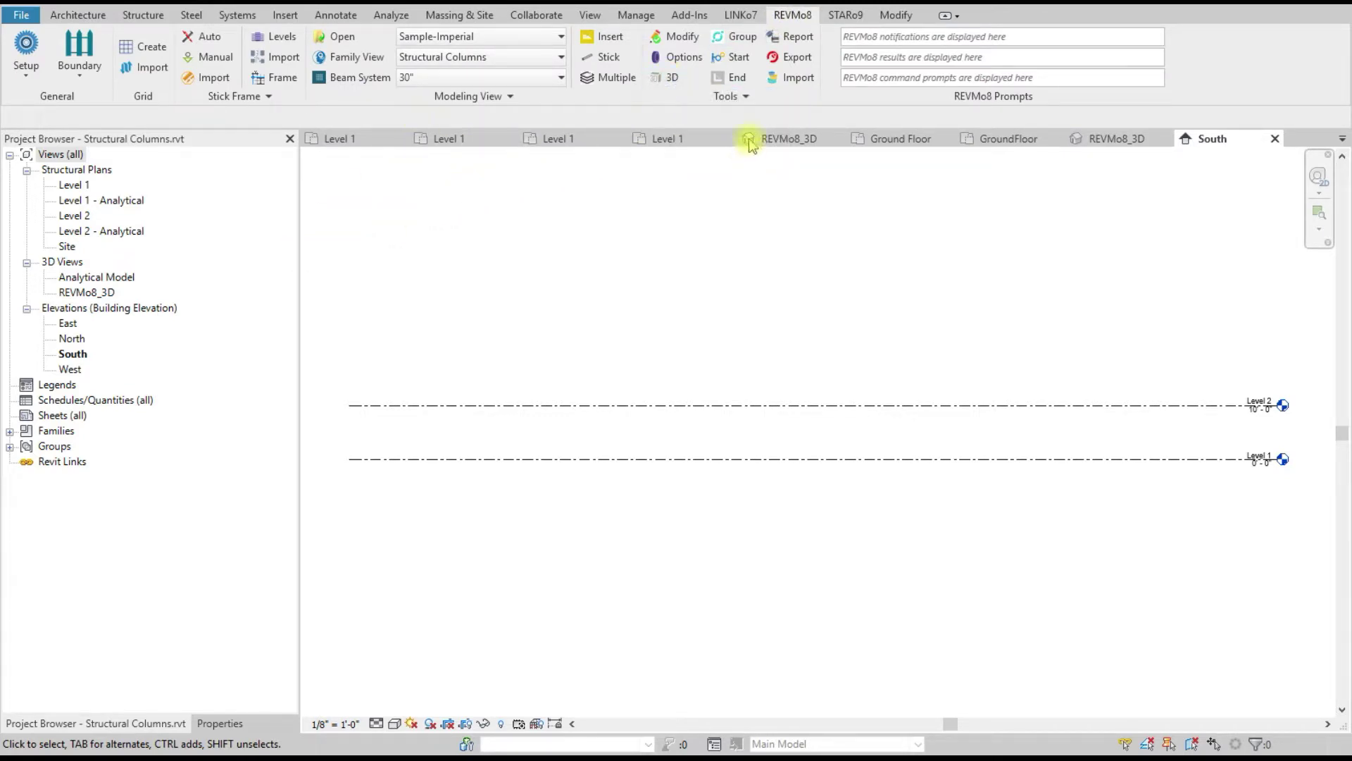
Step: Hide the Levels category in the REVMo8 3D view, then open the Level 1 plan
left_click(669, 77)
left_click_drag(466, 451, 386, 340)
right_click(386, 342)
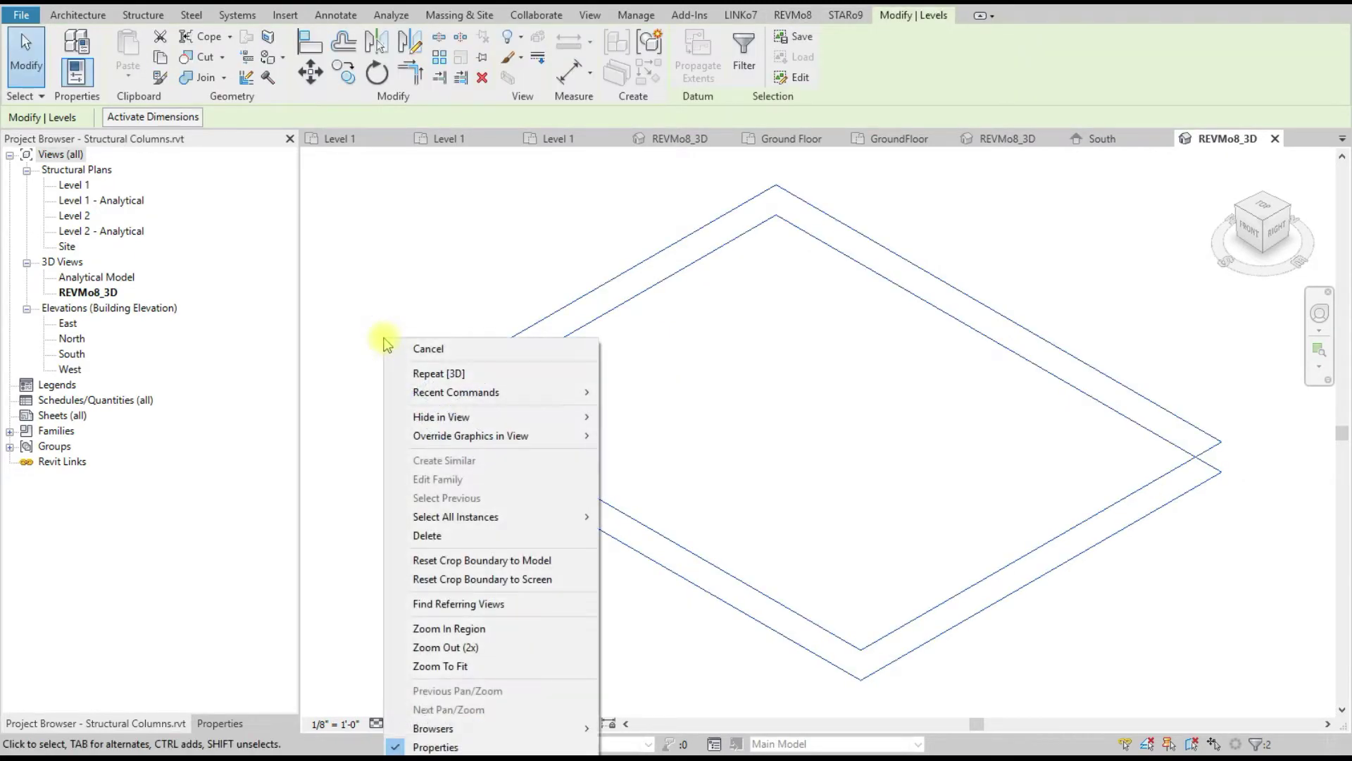
mouse_move(431, 416)
left_click(642, 436)
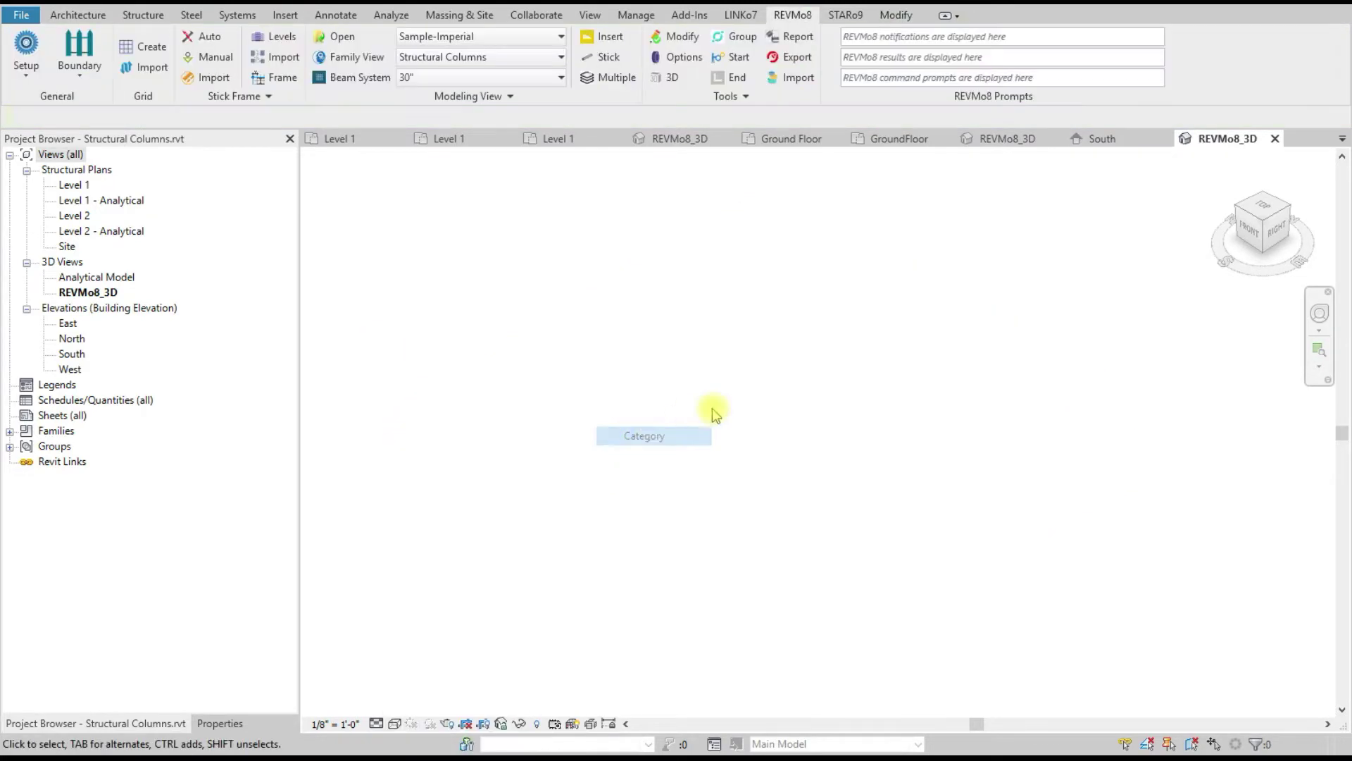
double_click(74, 186)
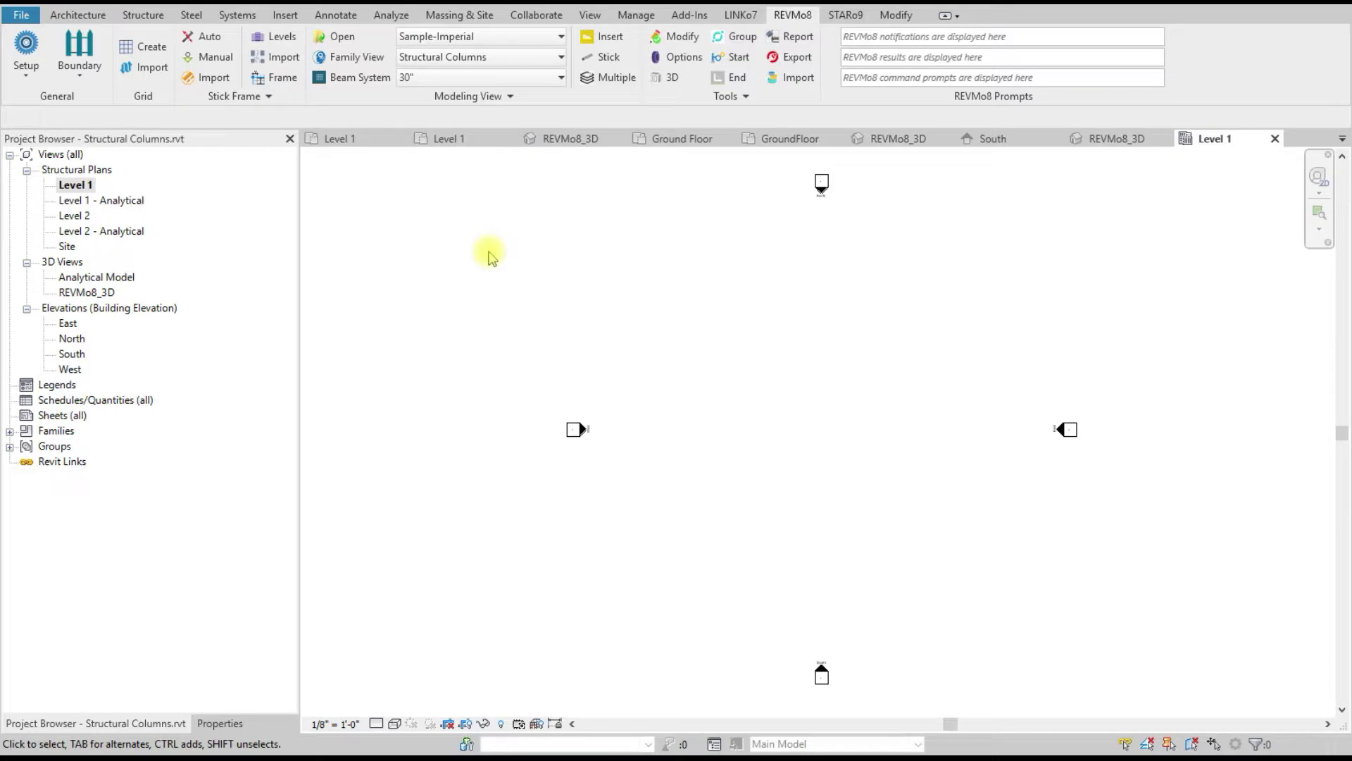
Step: Import the property line from PropertyLines.rvt
left_click(81, 80)
left_click(120, 140)
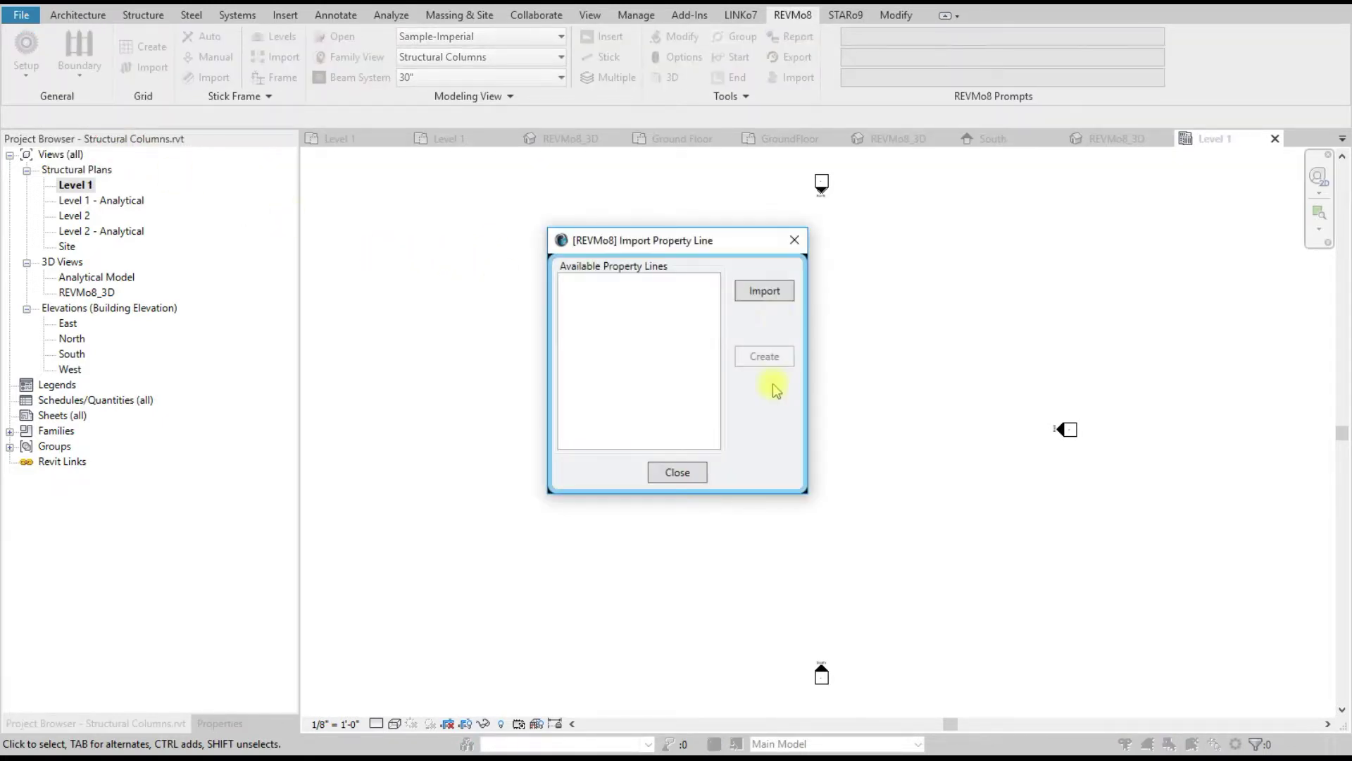
left_click(771, 295)
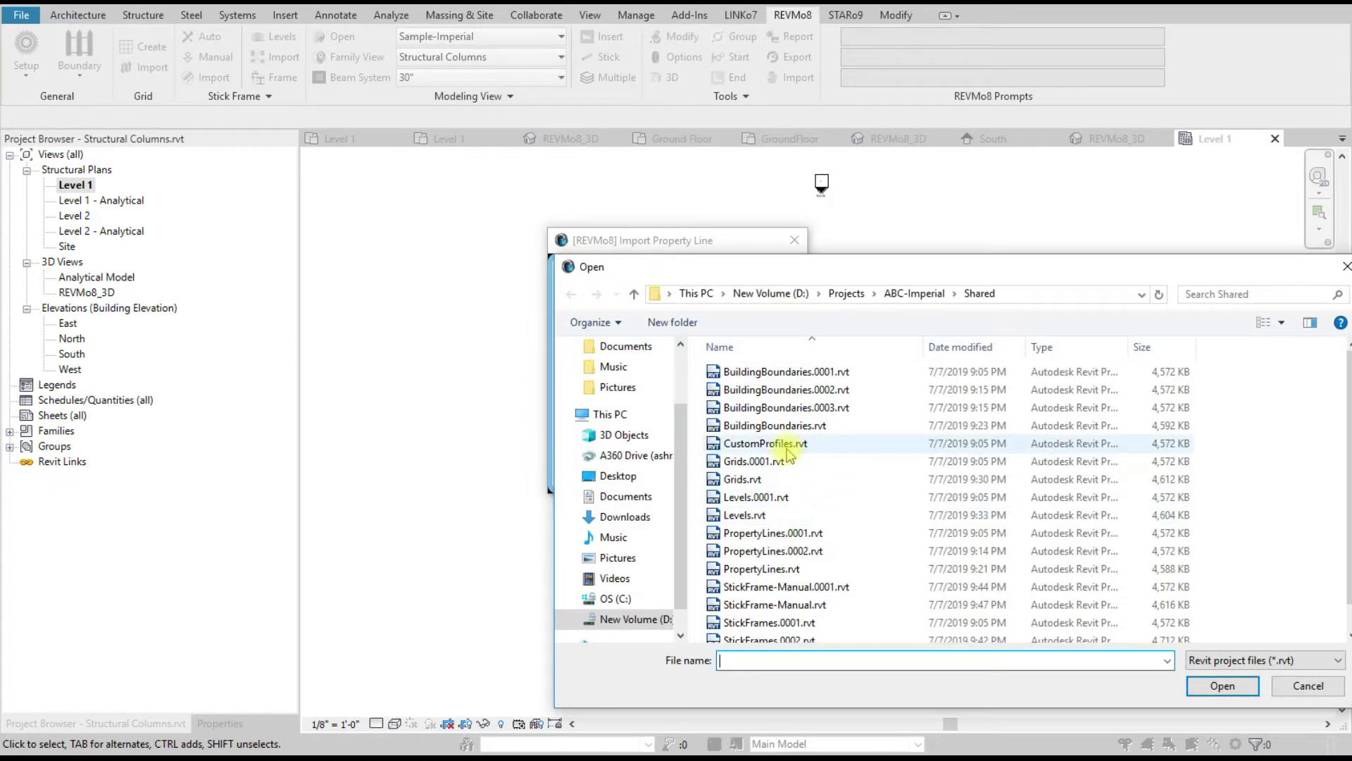
double_click(858, 572)
left_click(775, 358)
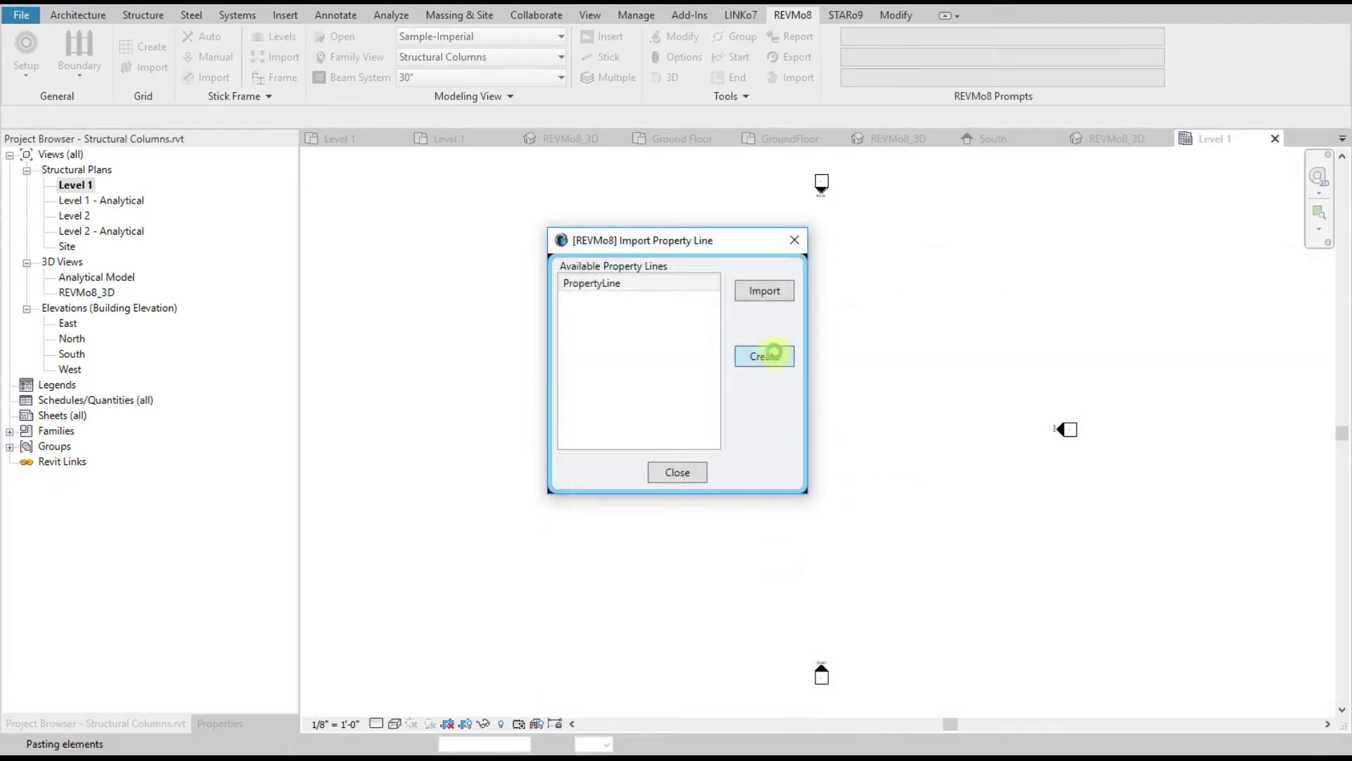
left_click(677, 474)
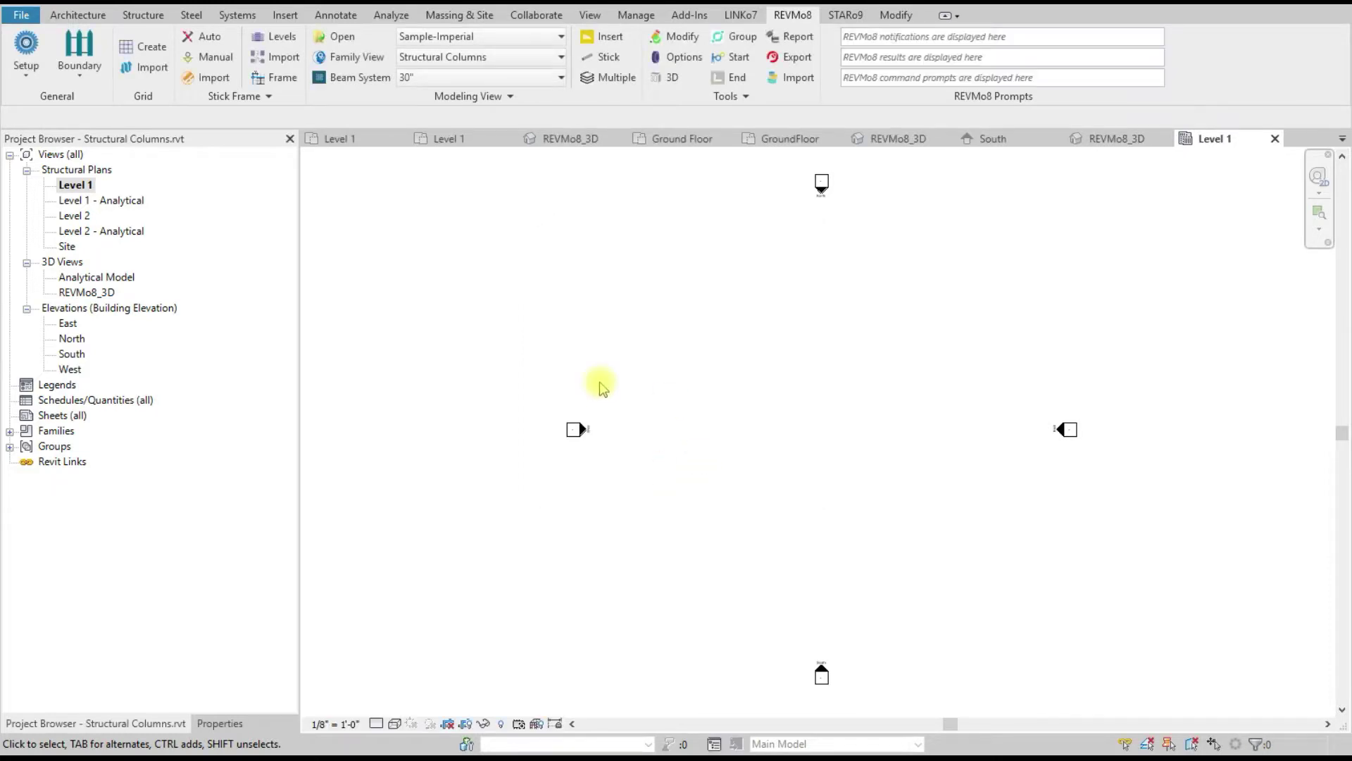
Step: On the Site plan, import the Main Building boundary from BuildingBoundaries.rvt
double_click(69, 247)
scroll(413, 397, "down", 1)
scroll(790, 340, "up", 2)
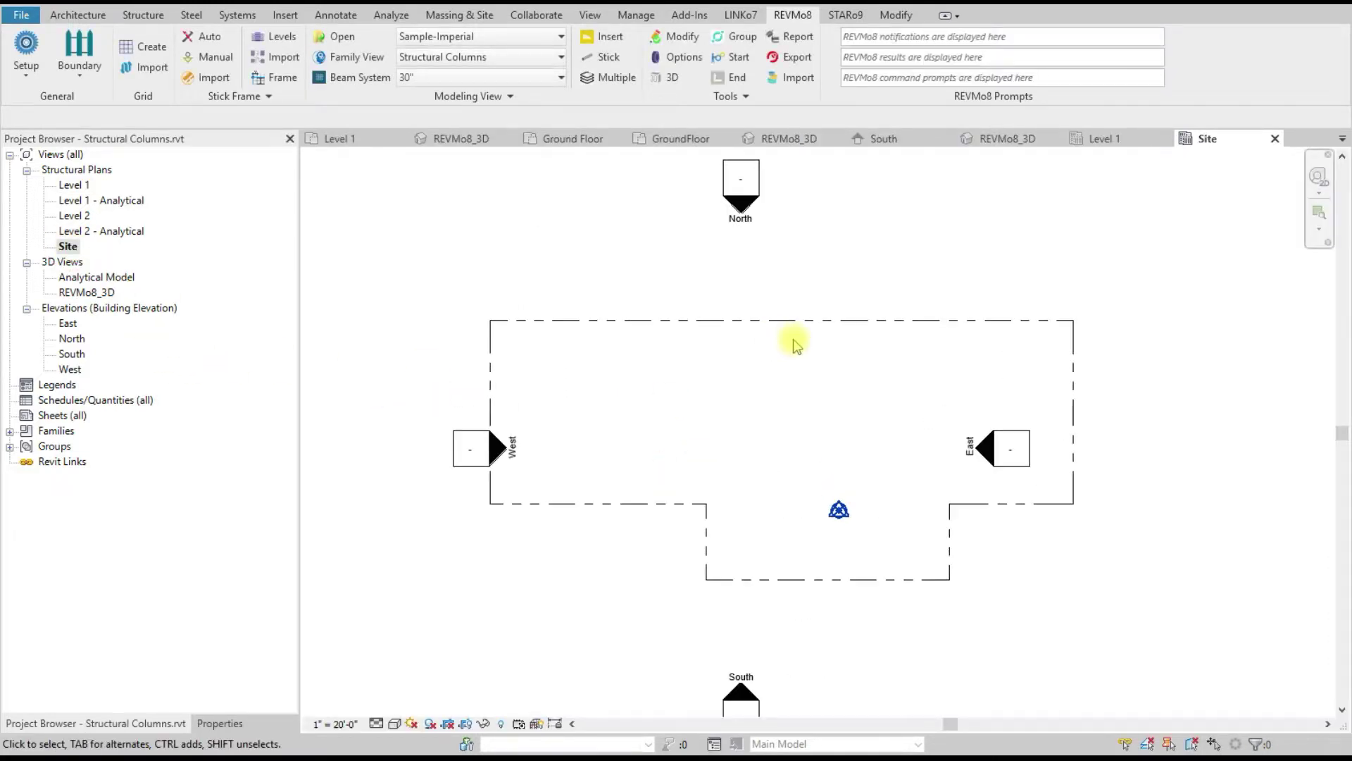
left_click(83, 78)
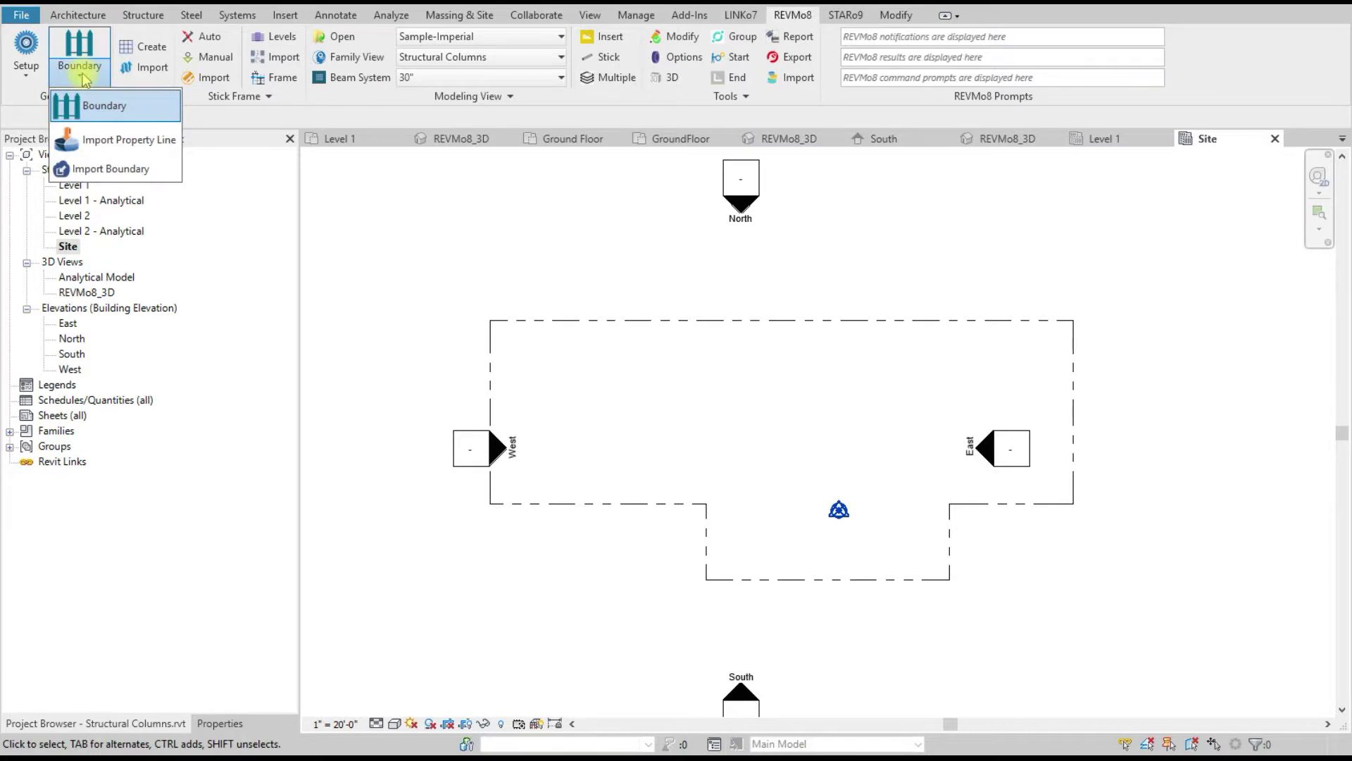
left_click(113, 169)
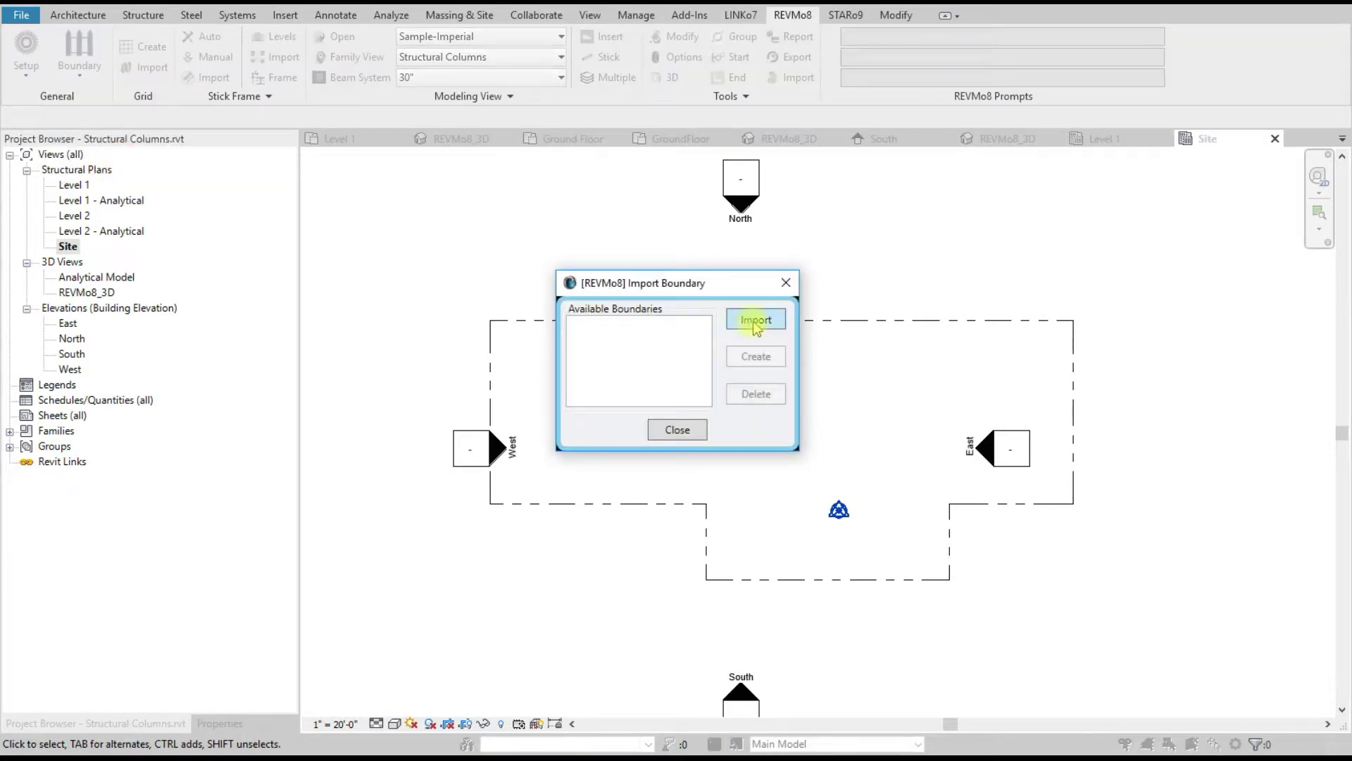
left_click(754, 322)
left_click(797, 472)
double_click(798, 472)
left_click(749, 352)
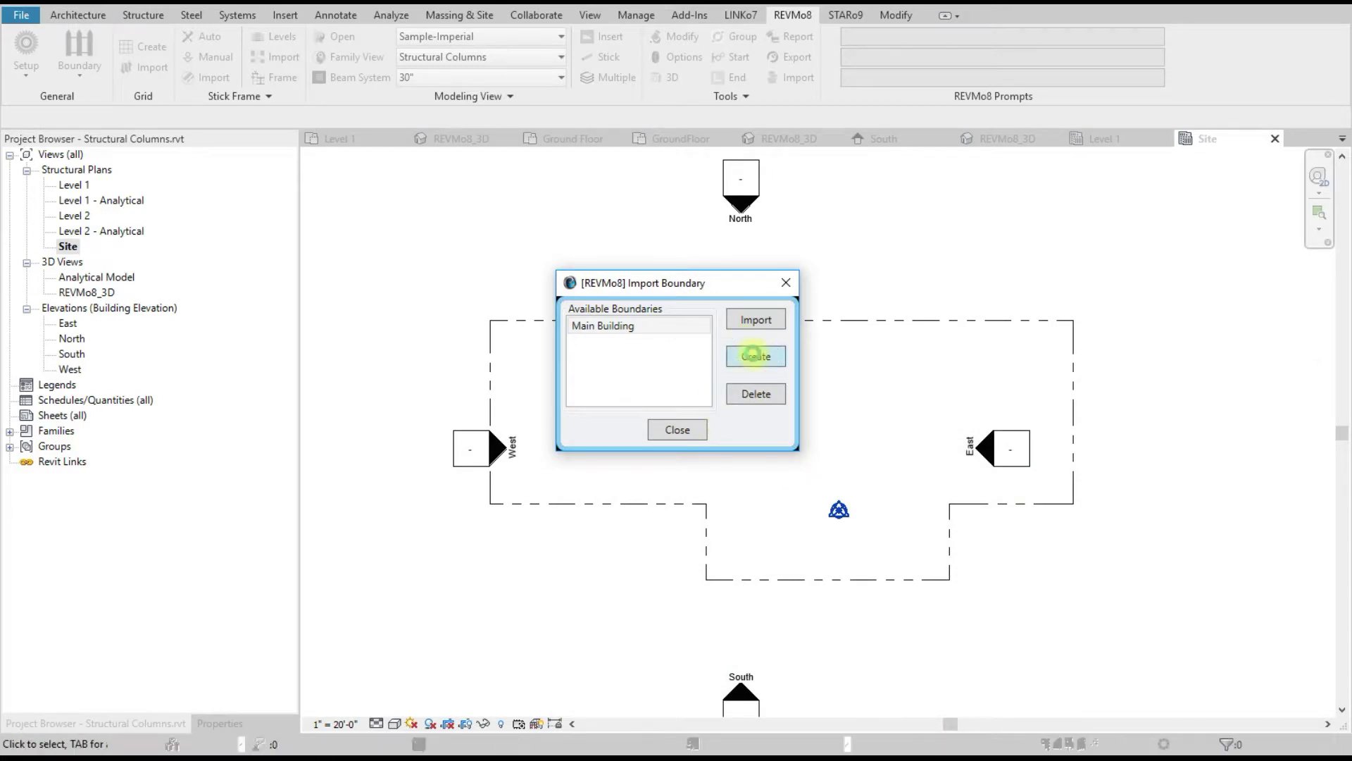
left_click(669, 427)
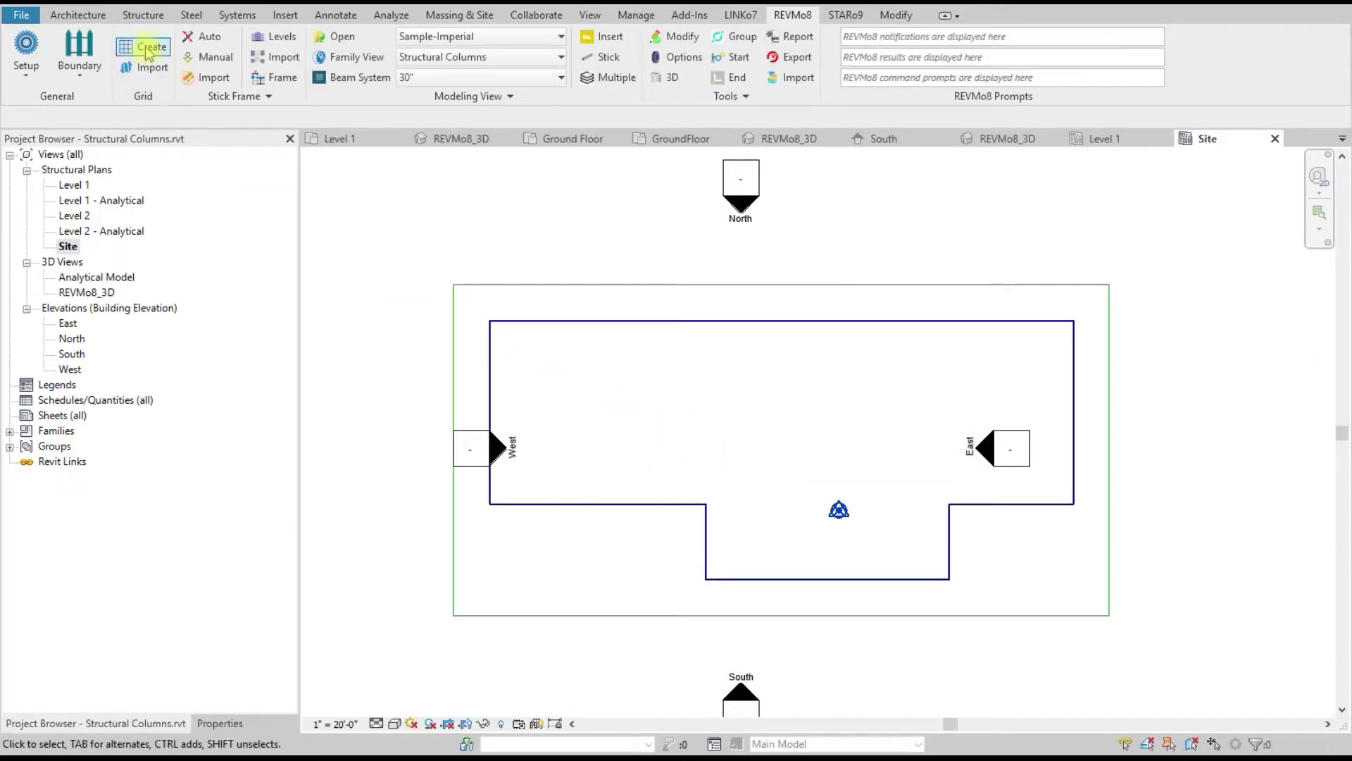
Step: Import grids A–I and 1–6 from Grids.rvt, accepting the renamed-family warnings
left_click(144, 68)
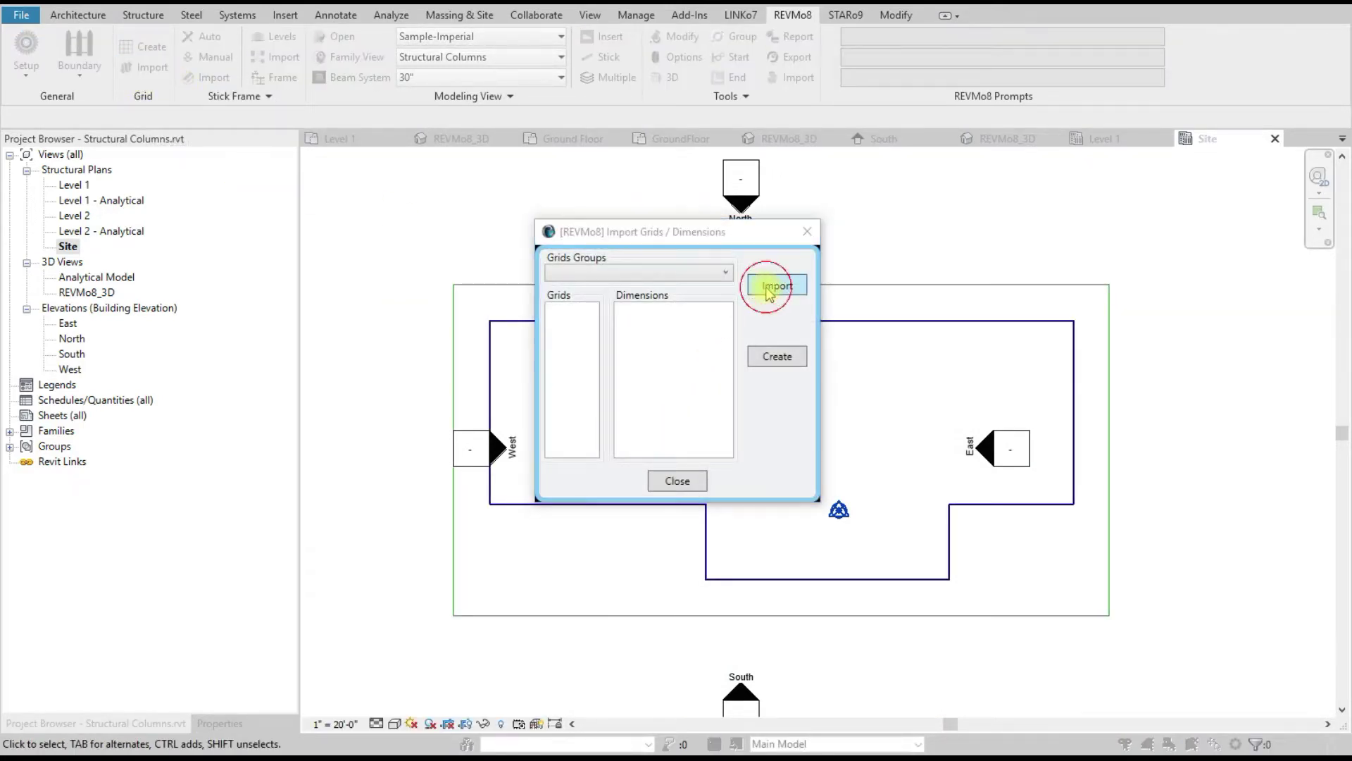
left_click(774, 285)
double_click(732, 472)
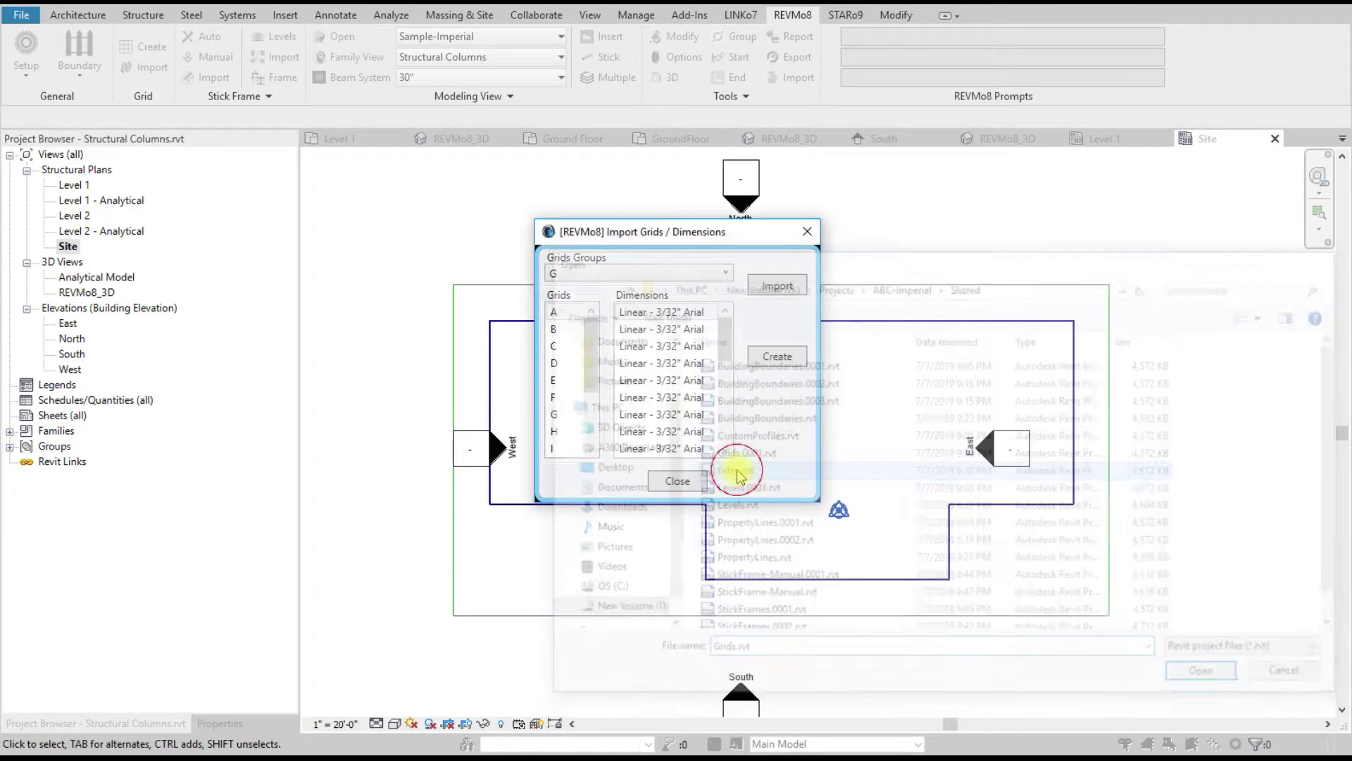
left_click(769, 359)
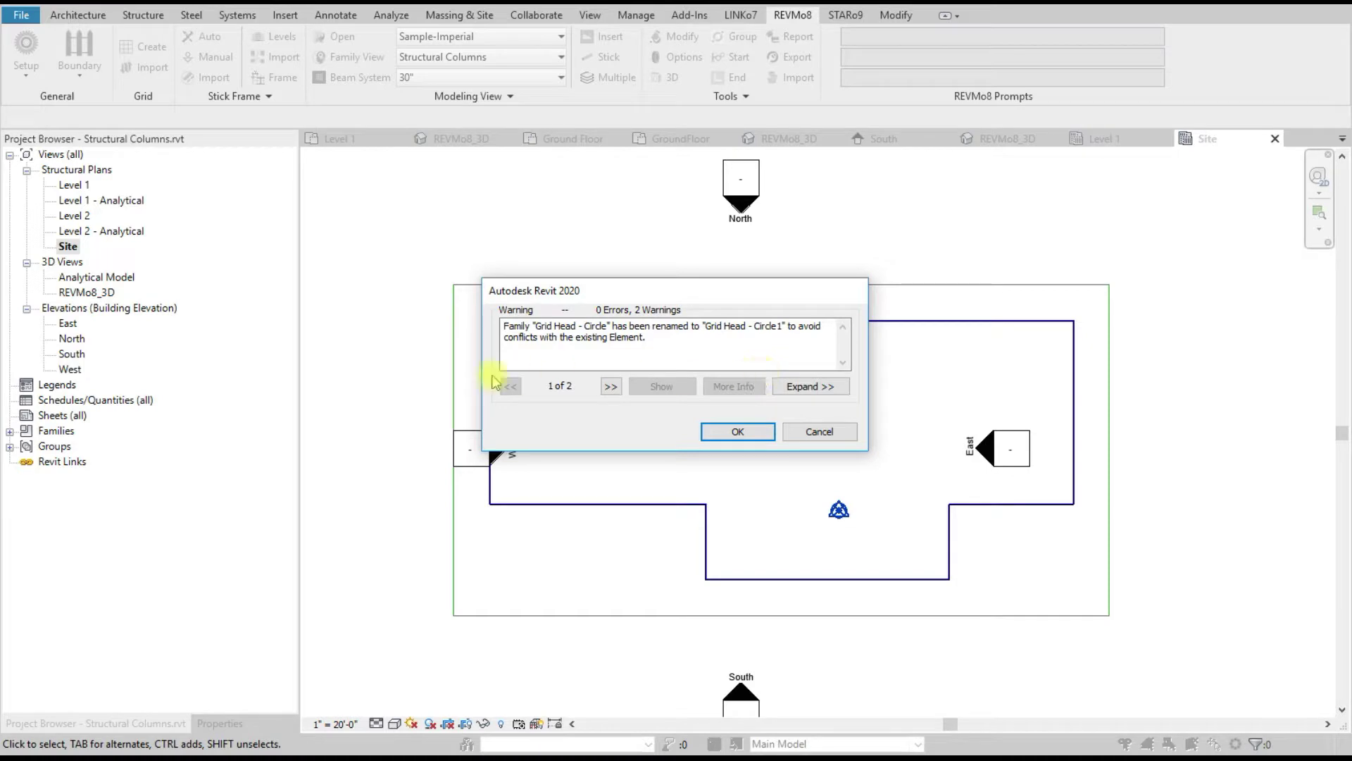
left_click(735, 431)
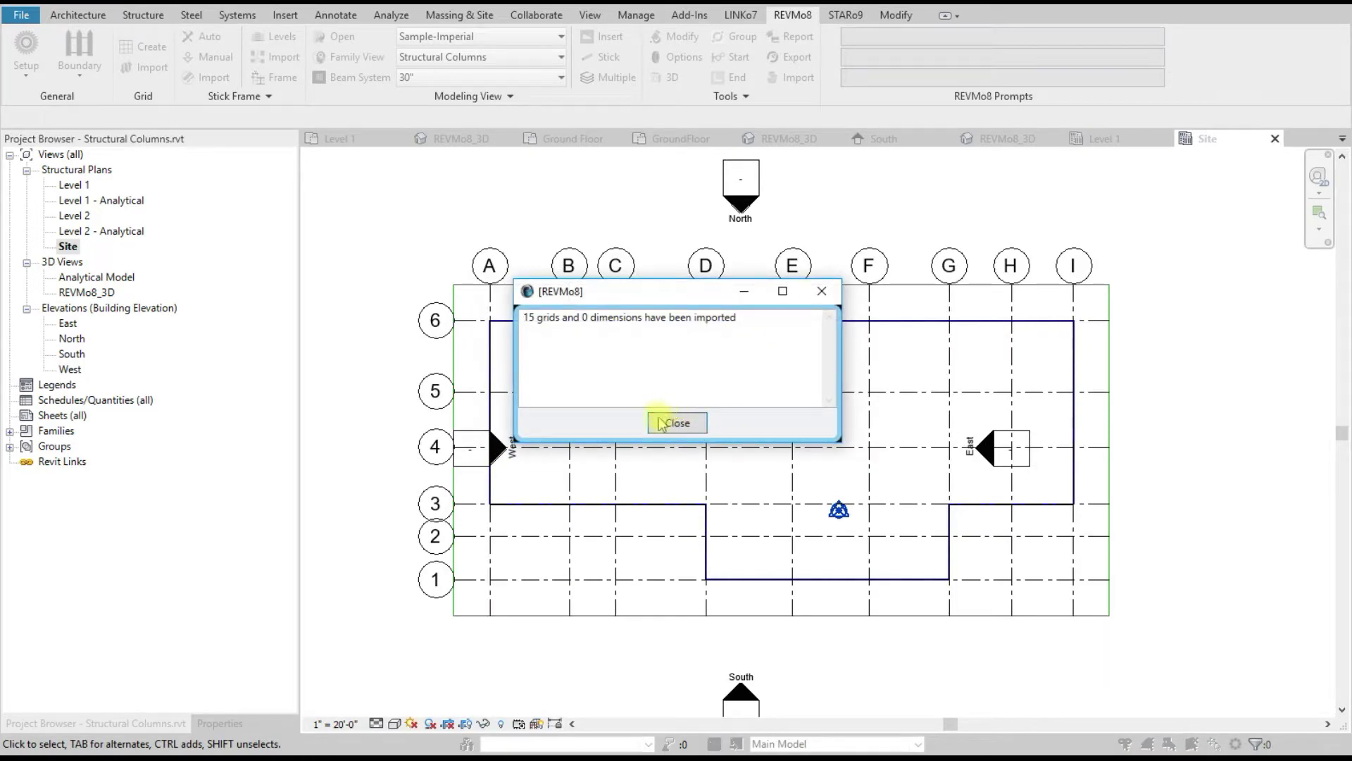
left_click(675, 424)
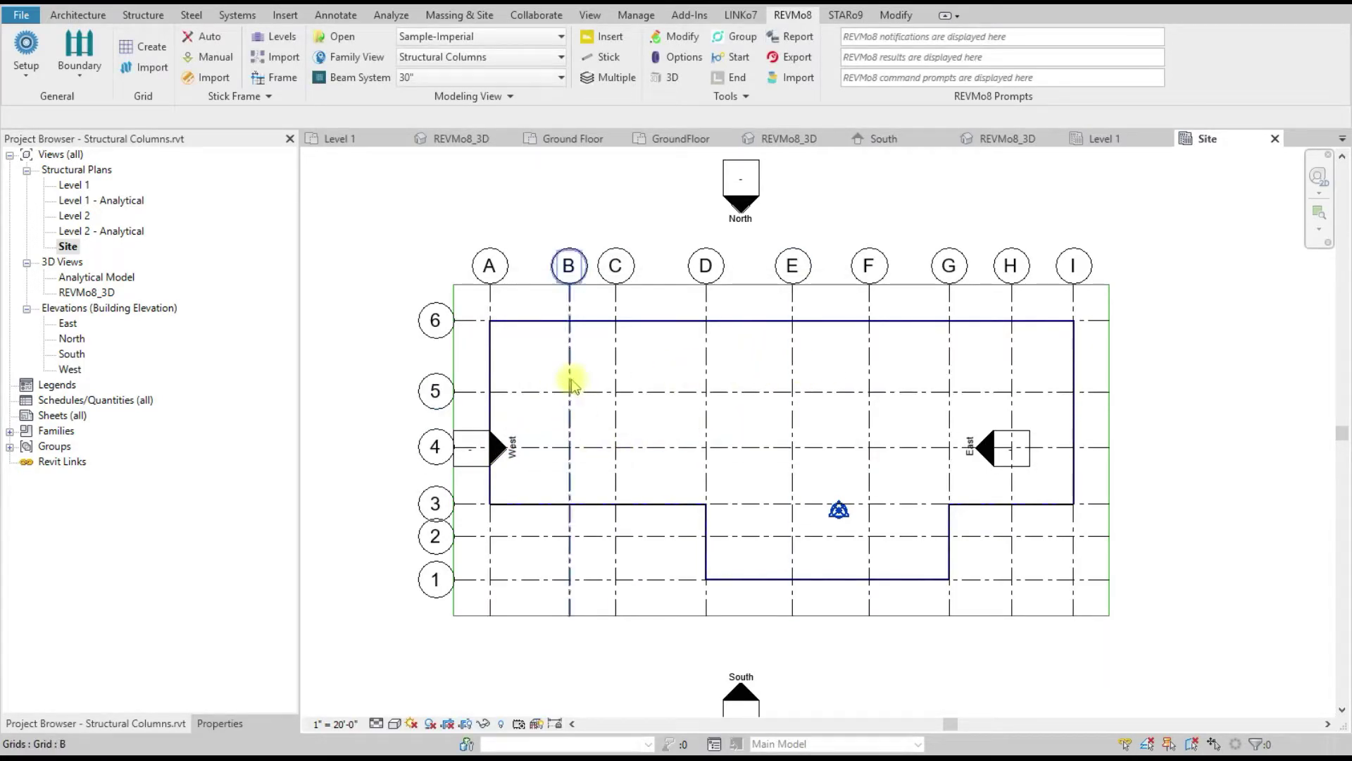
Step: Review the grid spacings in the Grid Create panel, then close it
scroll(595, 454, "down", 1)
scroll(672, 425, "up", 1)
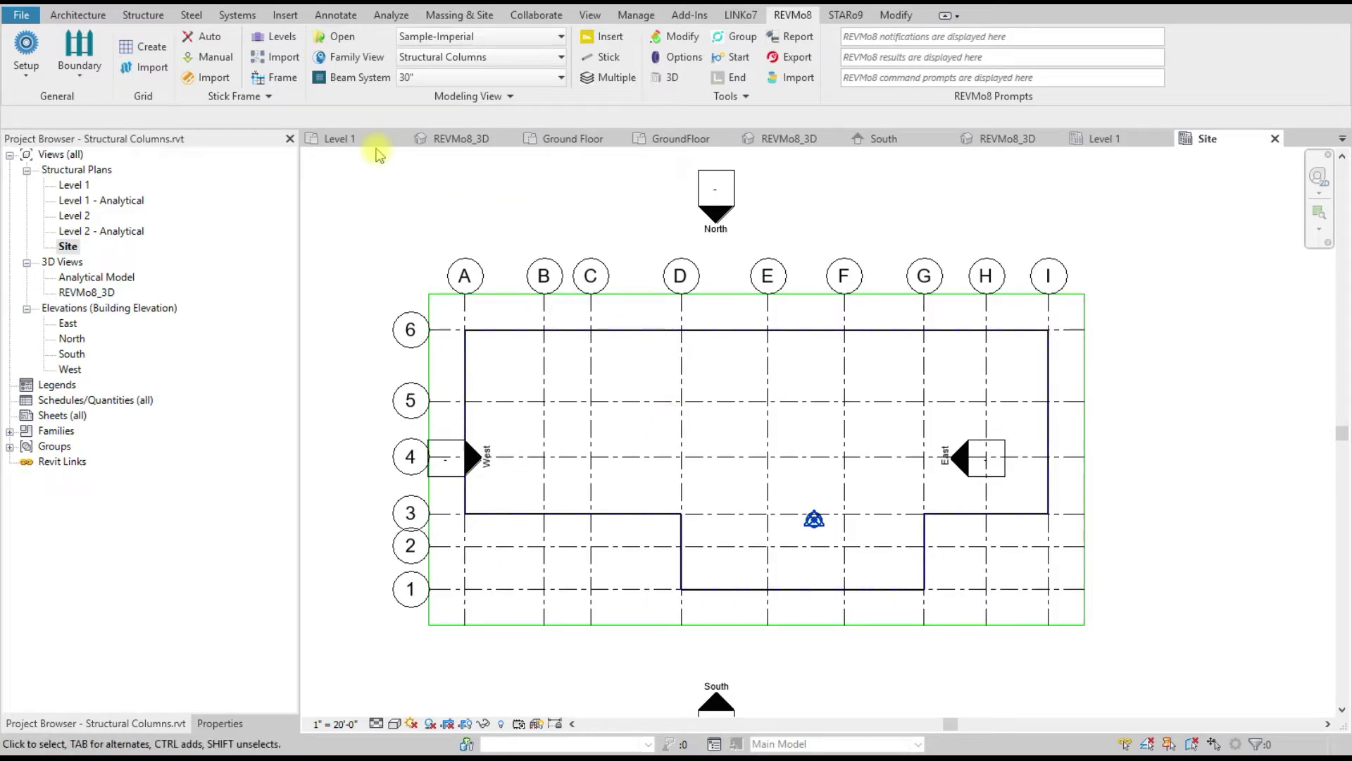
left_click(149, 47)
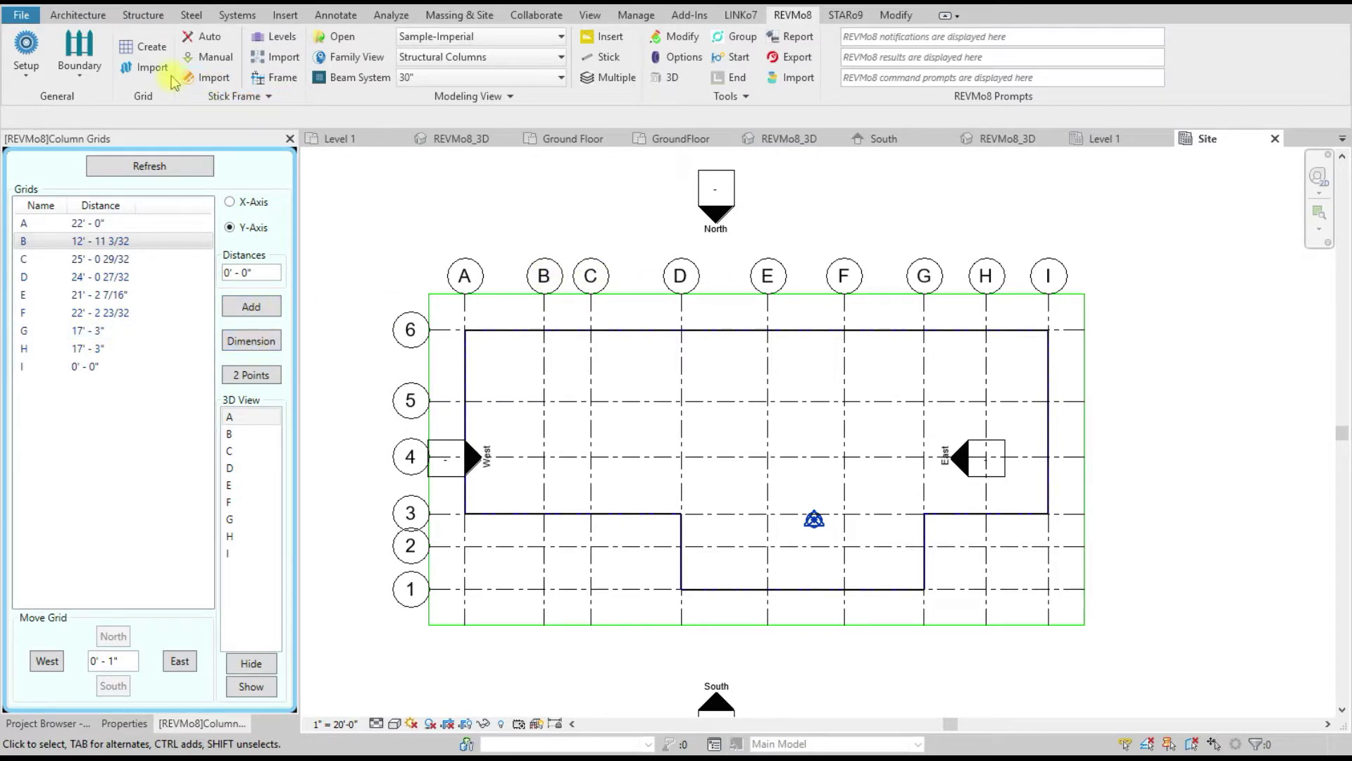
left_click(158, 53)
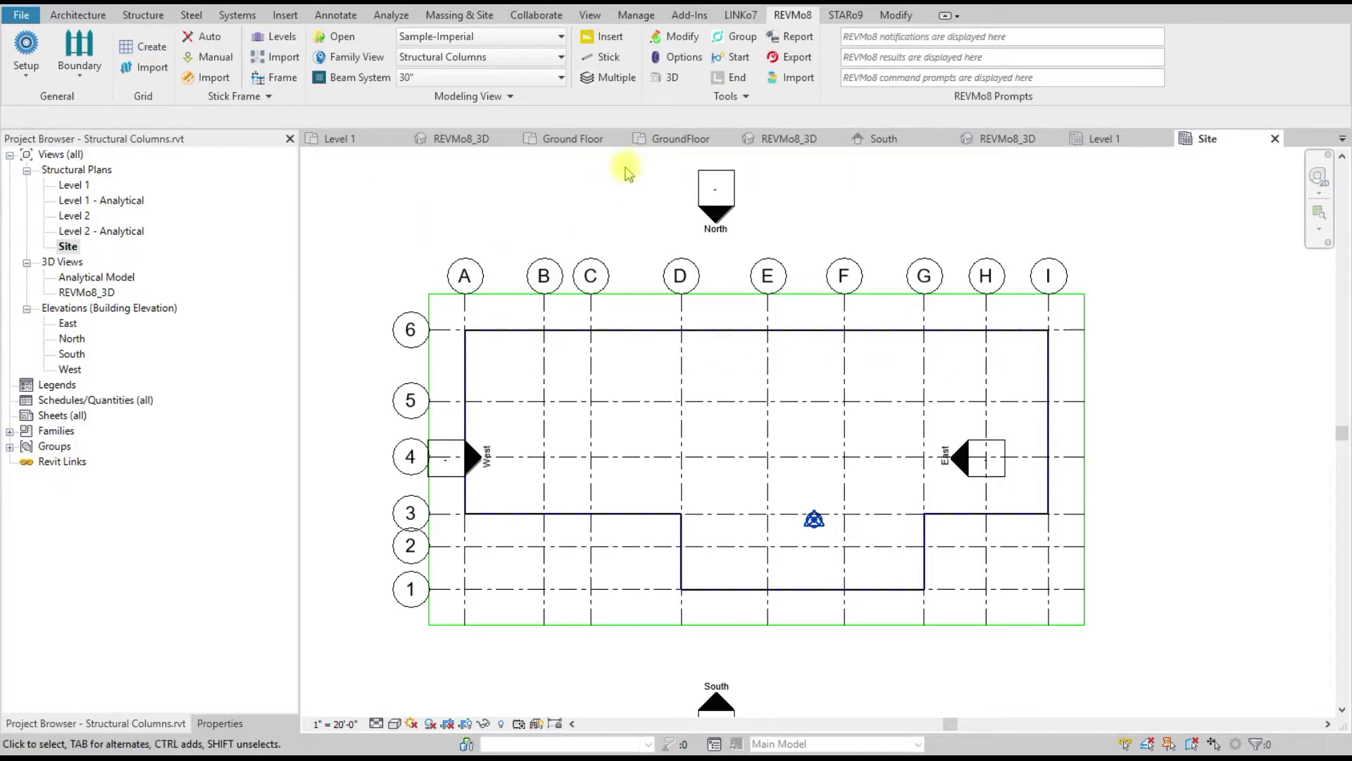
Step: Switch to a 3D view of the grids
left_click(671, 86)
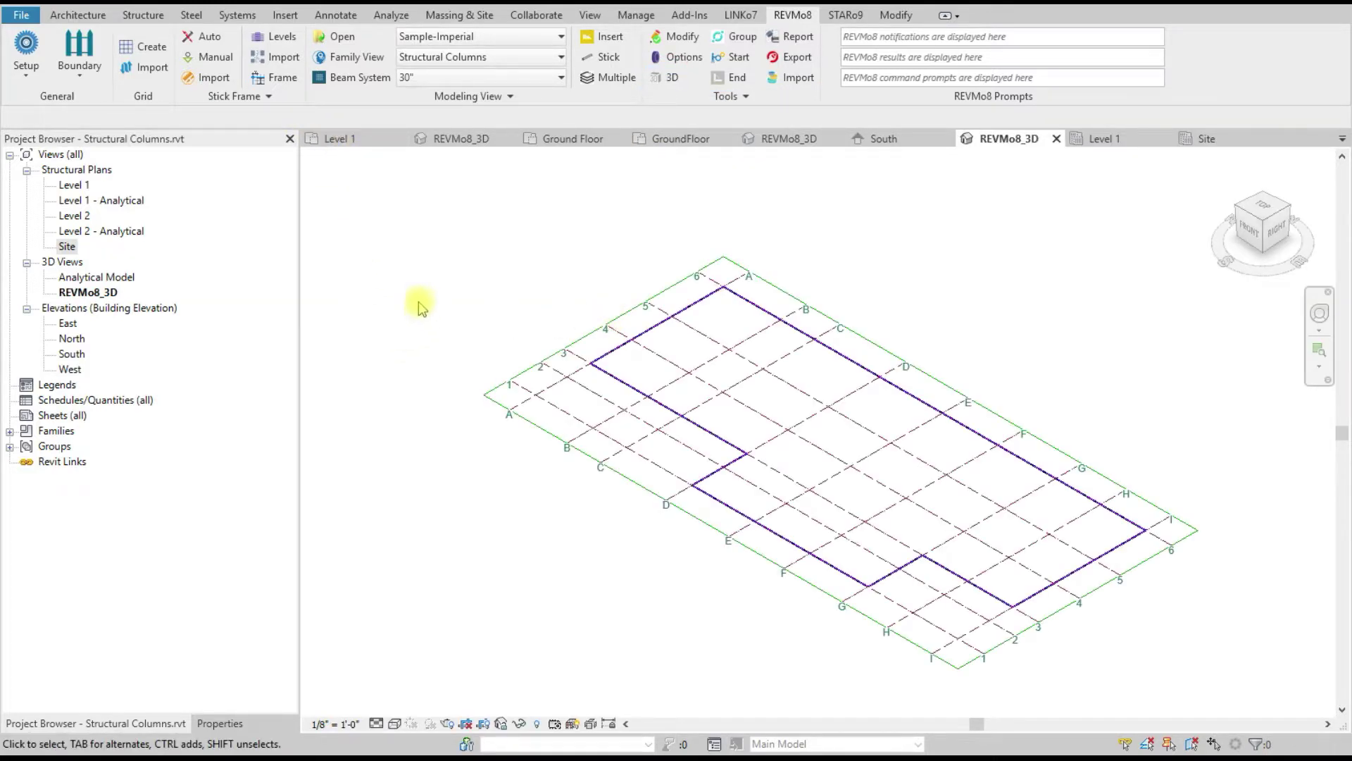
left_click(280, 59)
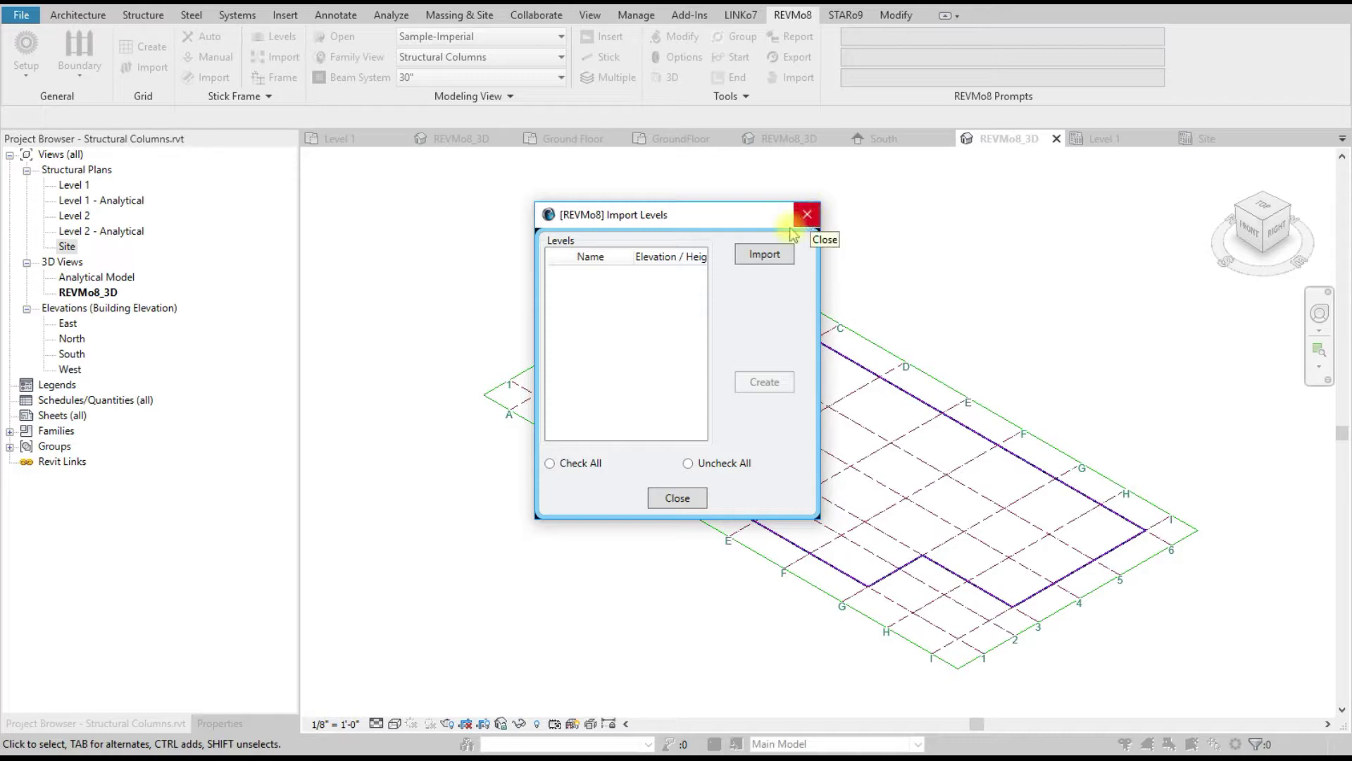
left_click(806, 214)
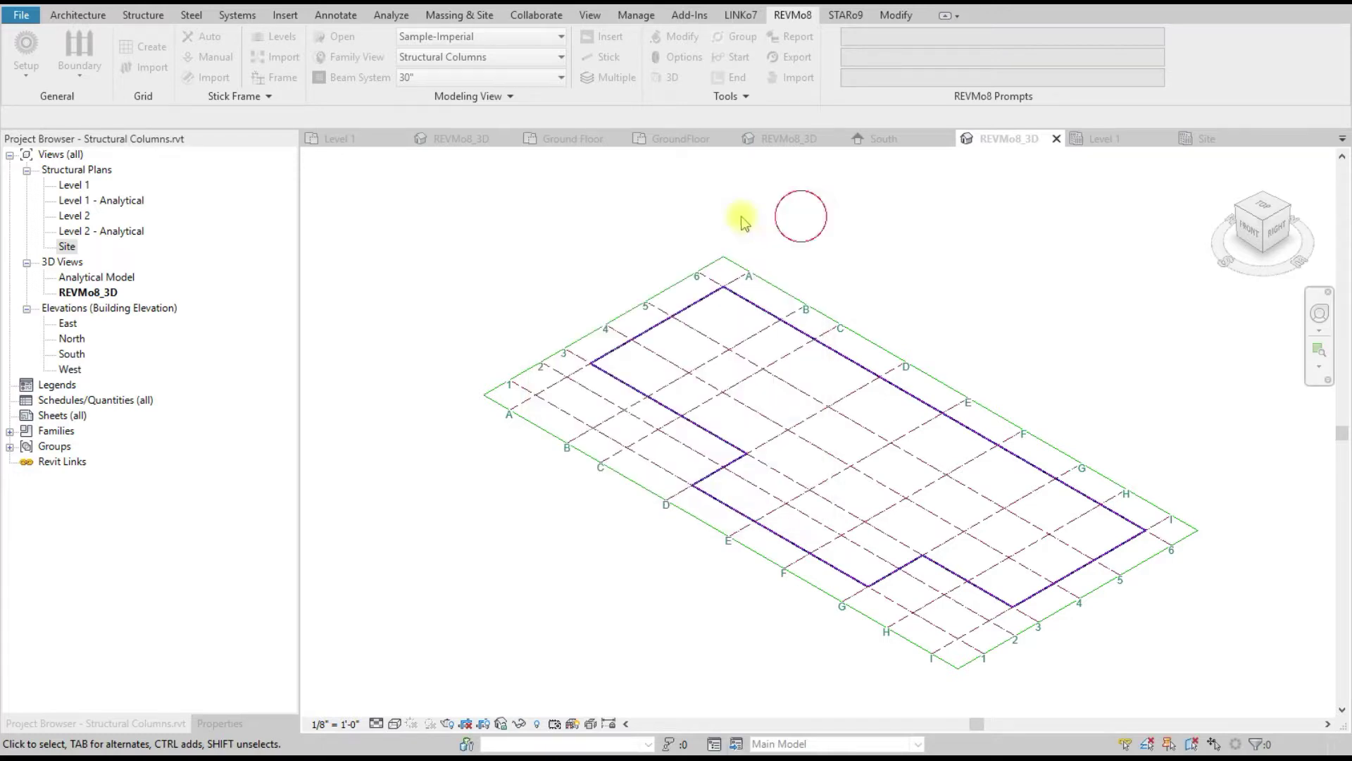
Step: In the Level Manager, delete Level 2 and rename Level 1 to GroundFloor
left_click(276, 37)
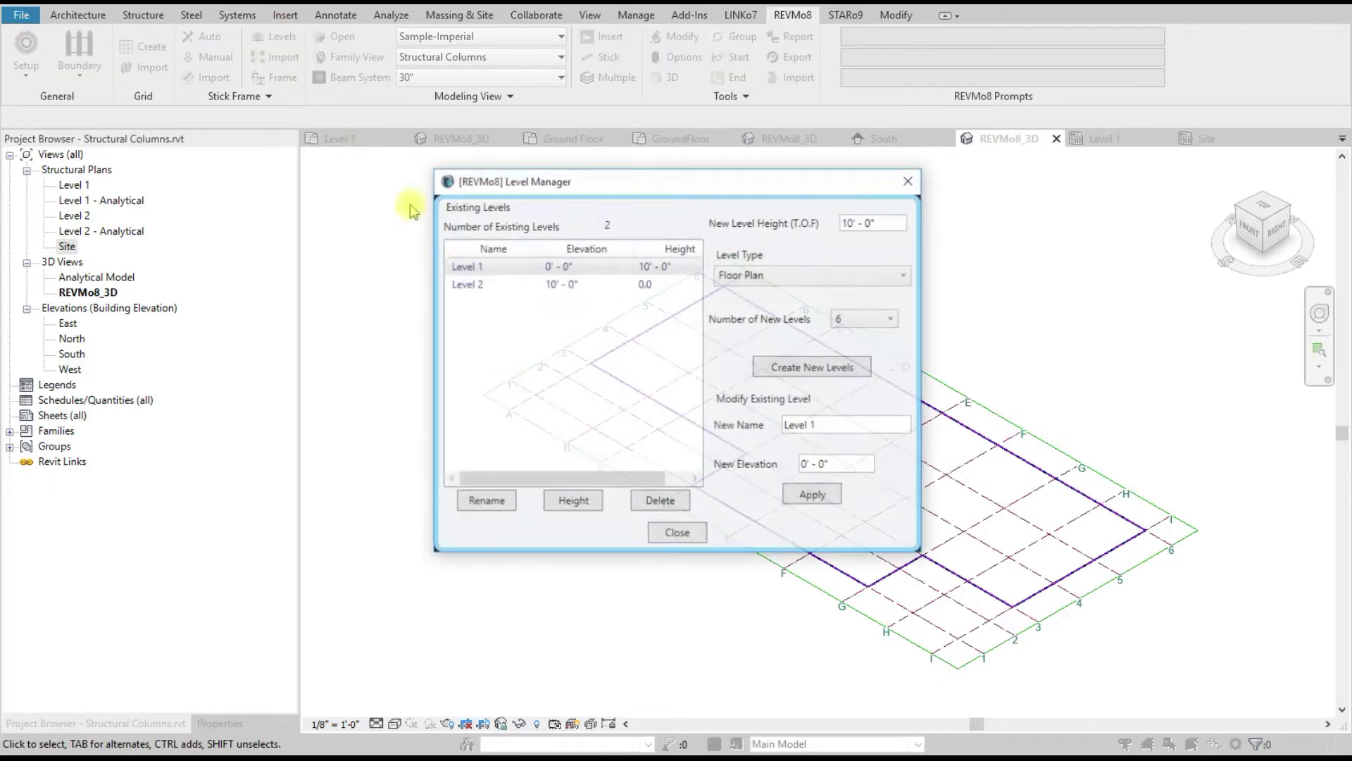
left_click(471, 267)
left_click(467, 283)
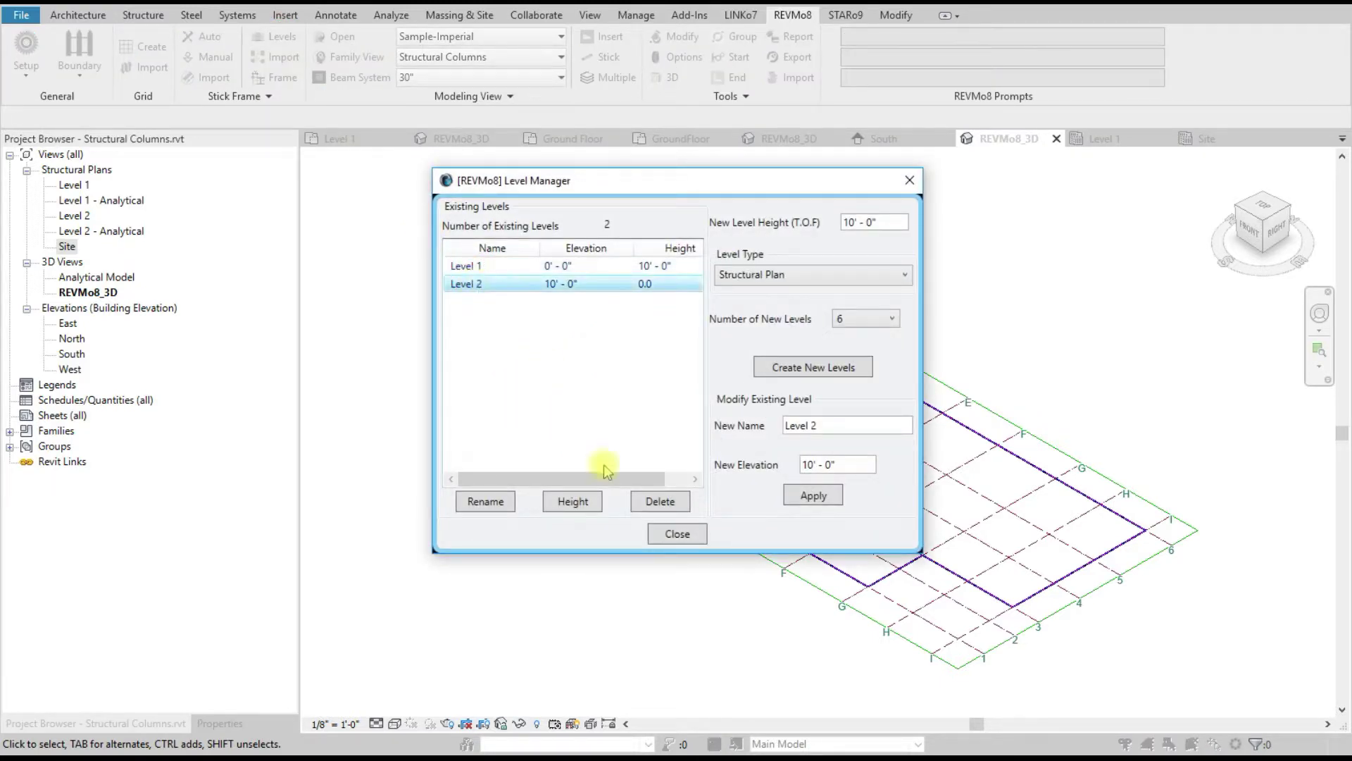
left_click(659, 501)
left_click(610, 415)
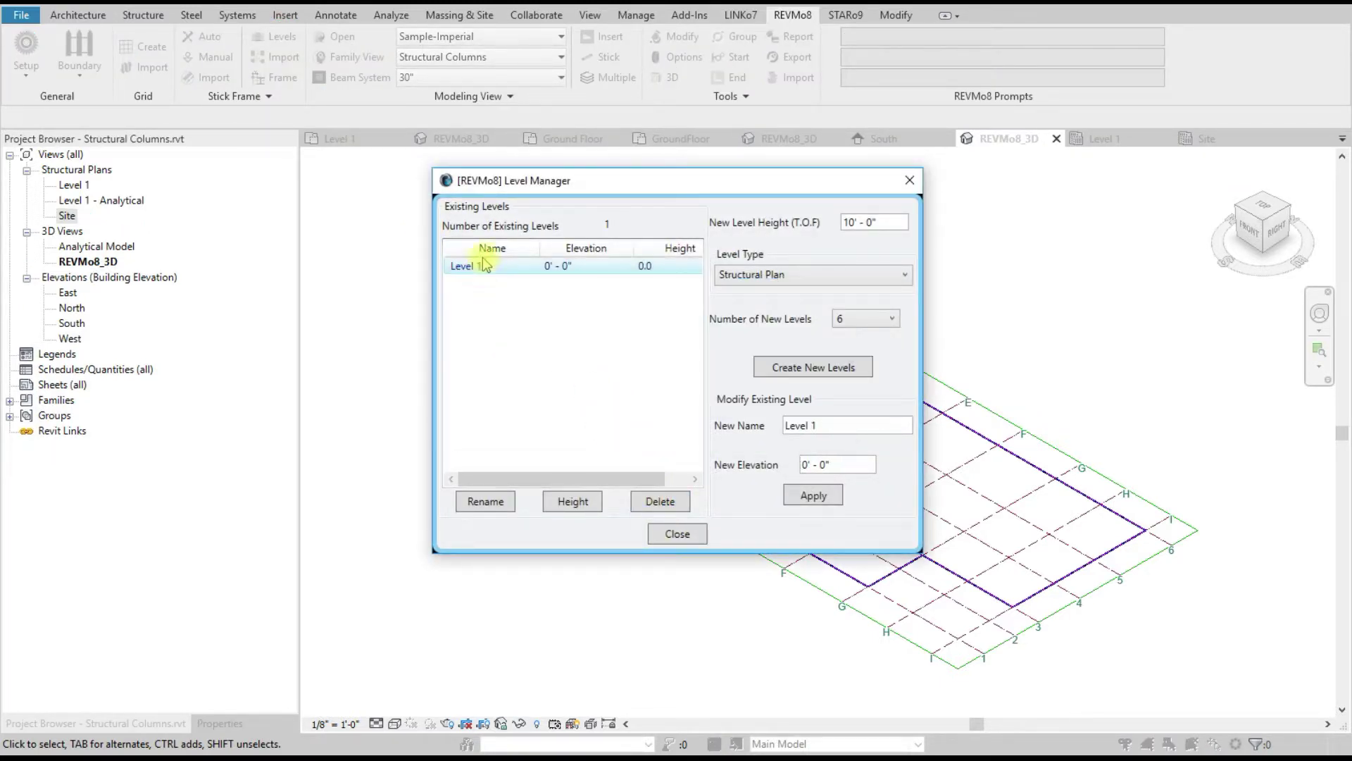
left_click_drag(818, 427, 715, 427)
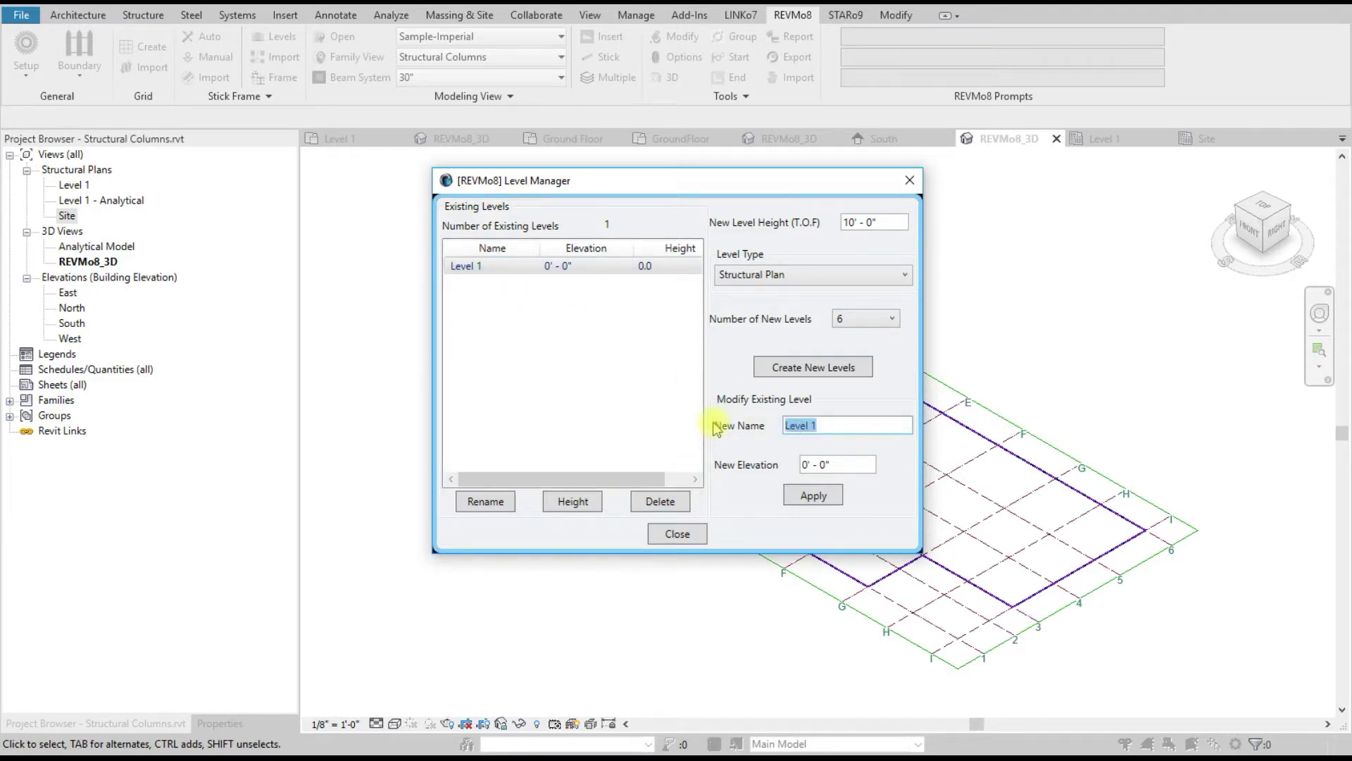
type("GroundFloor")
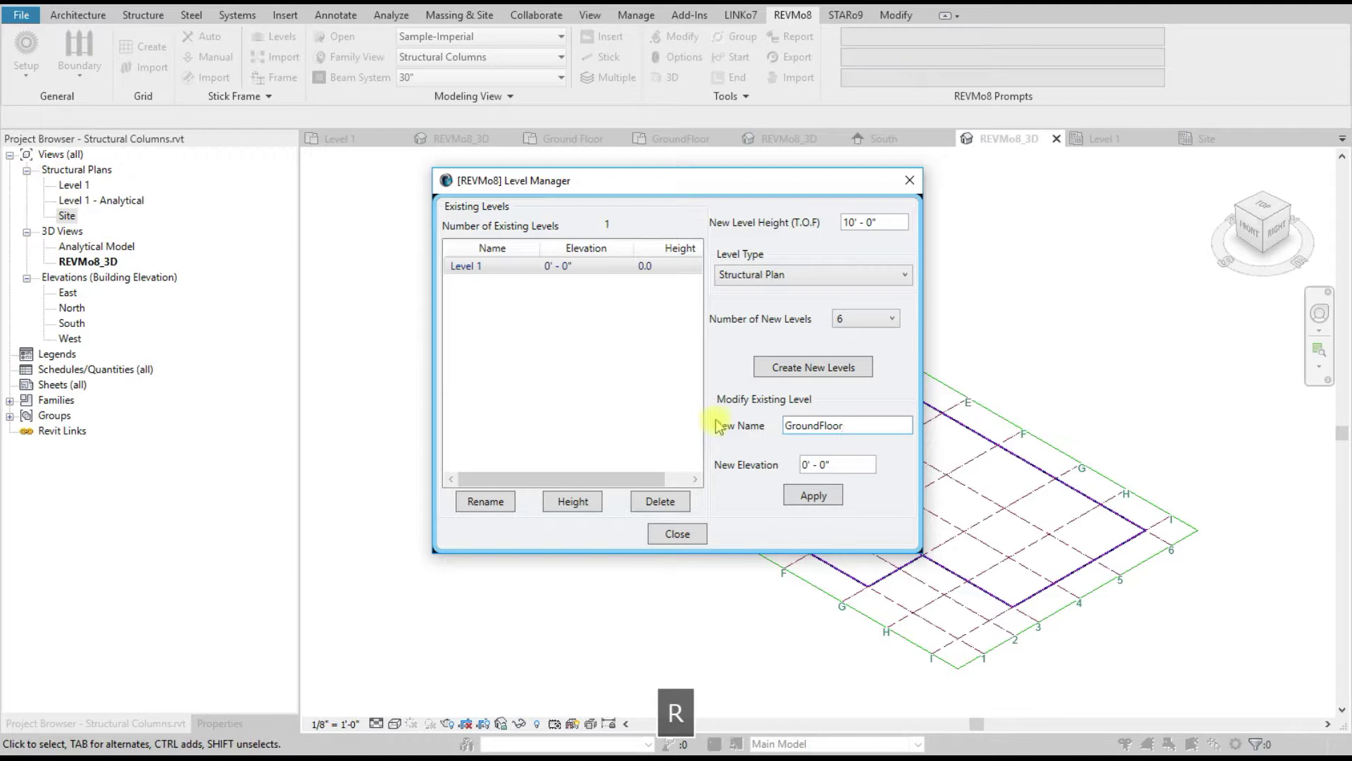
left_click(814, 496)
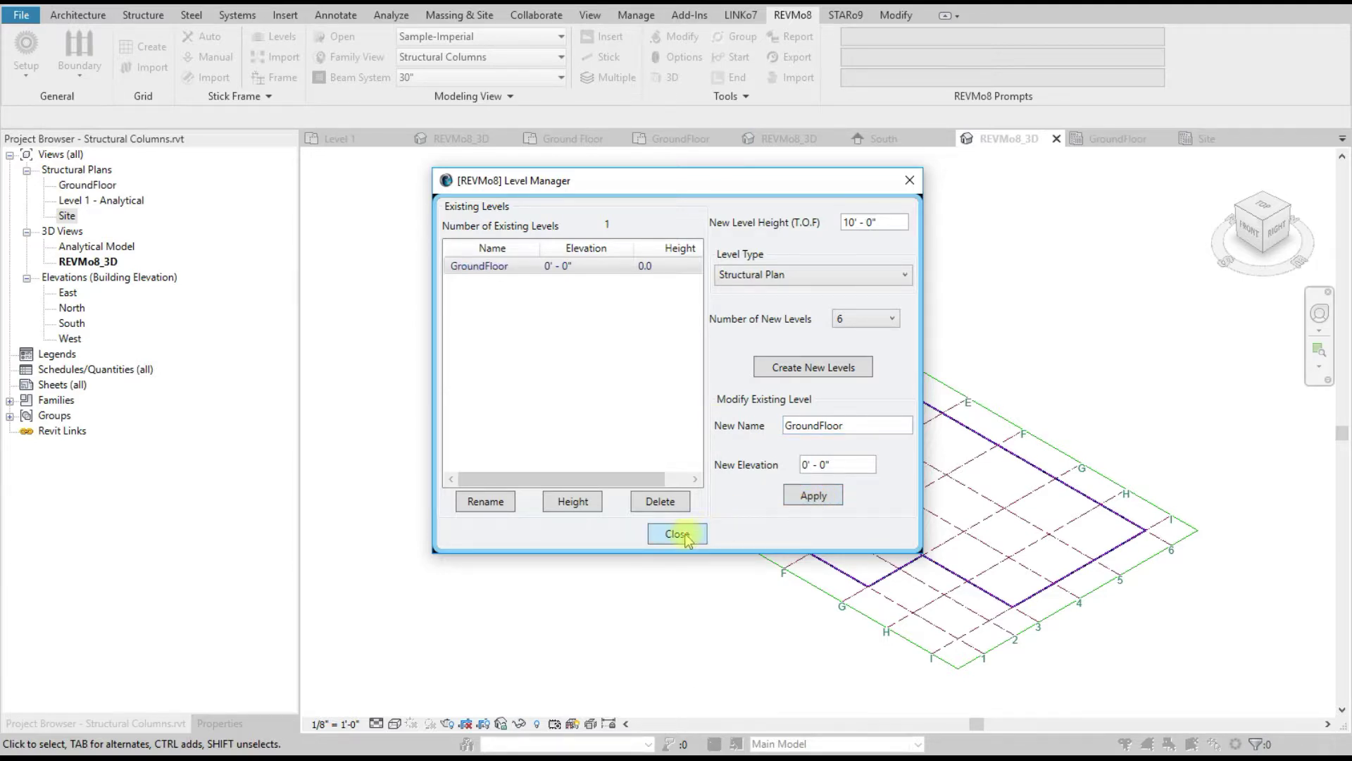
left_click(677, 534)
Step: Import all levels from Levels.rvt except Ground Floor
left_click(275, 44)
left_click(778, 259)
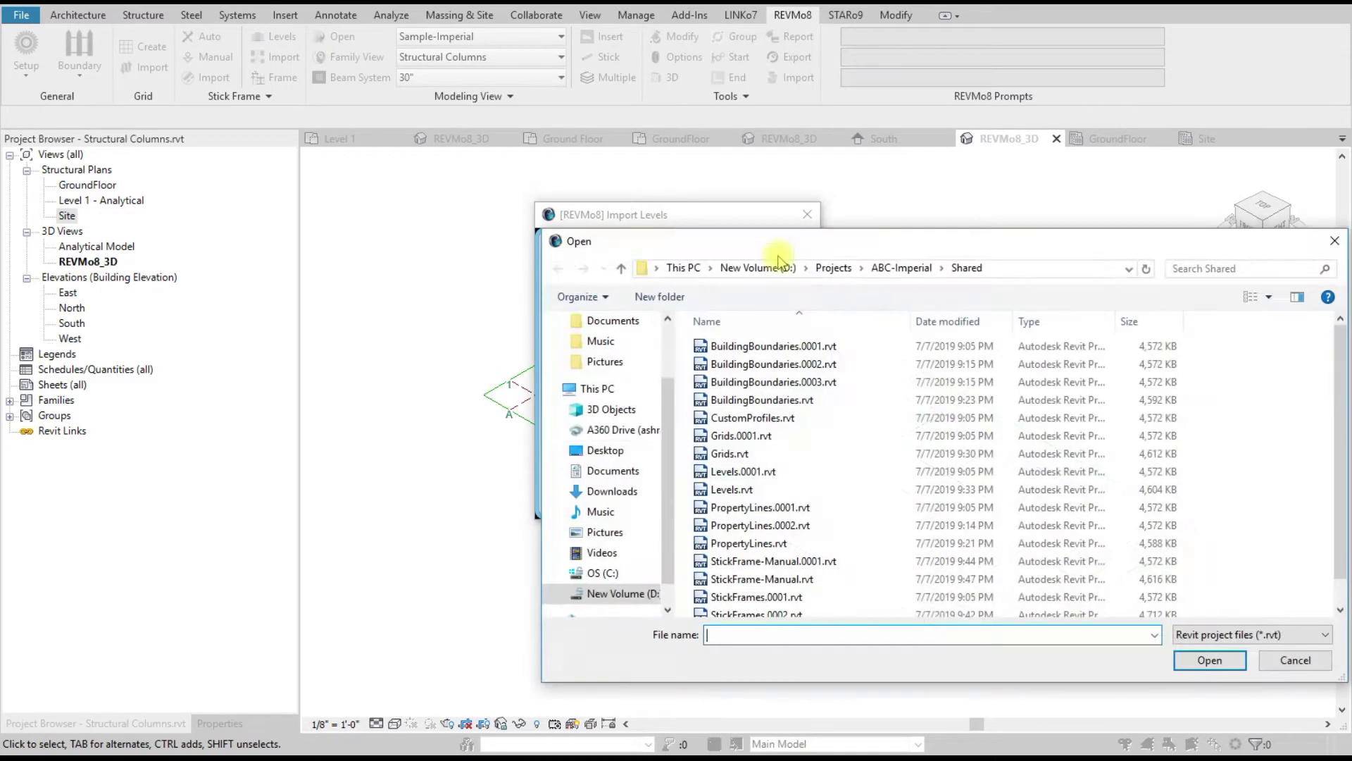
left_click(770, 489)
double_click(770, 489)
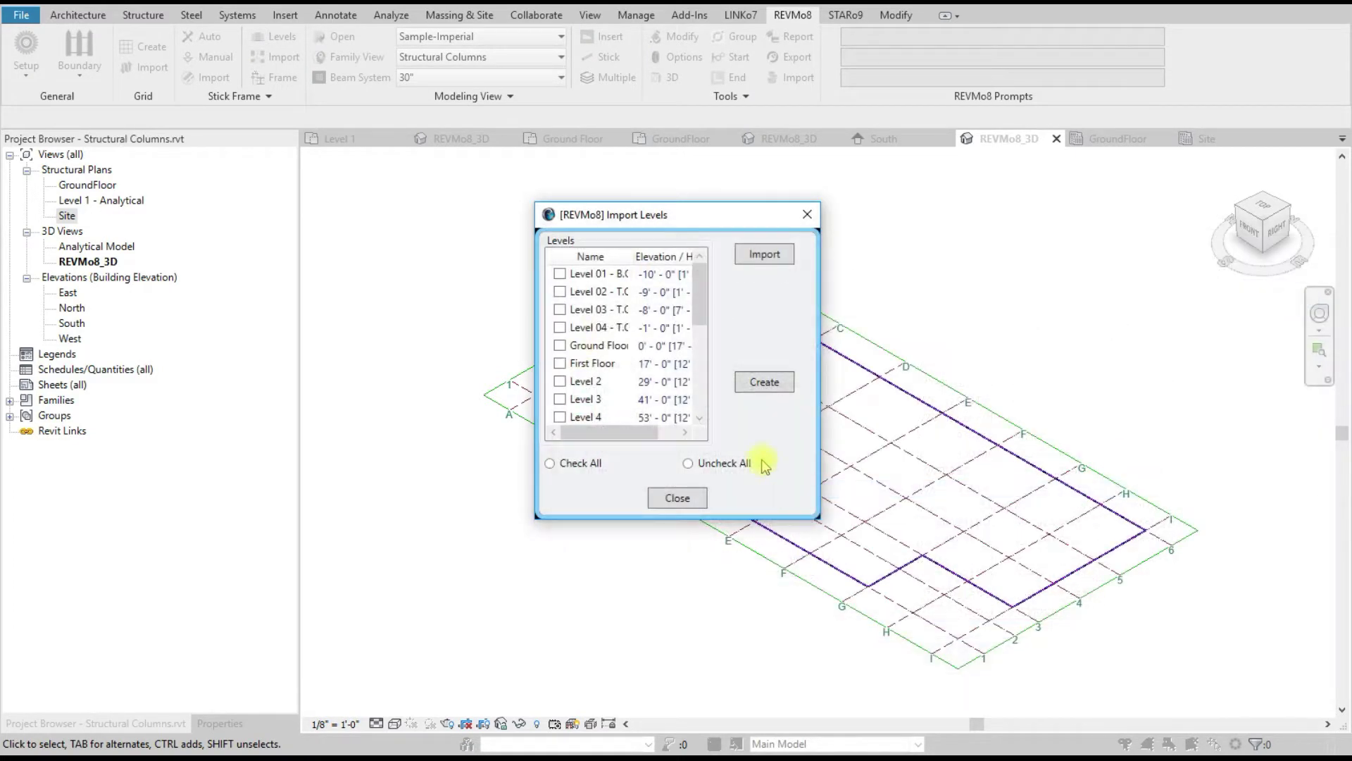
left_click(549, 462)
left_click(560, 345)
left_click(761, 381)
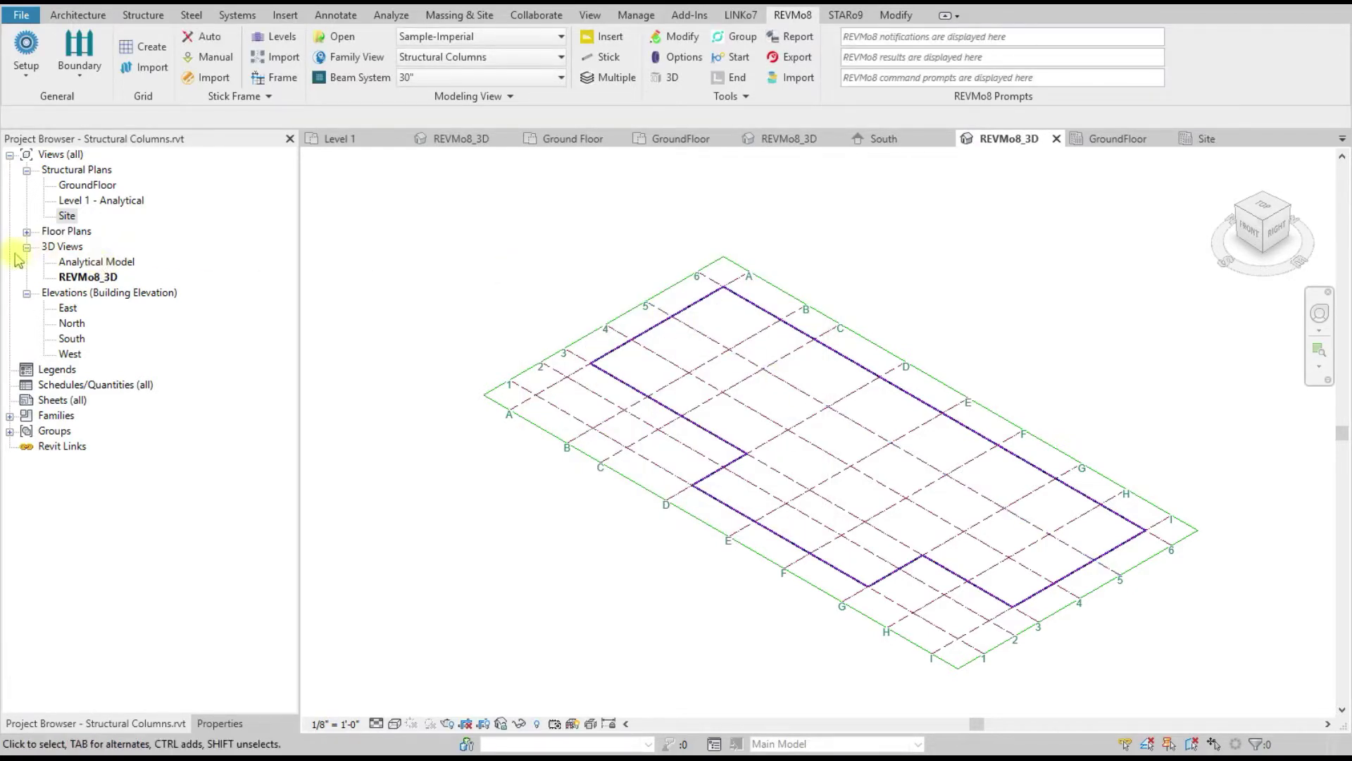
left_click(27, 231)
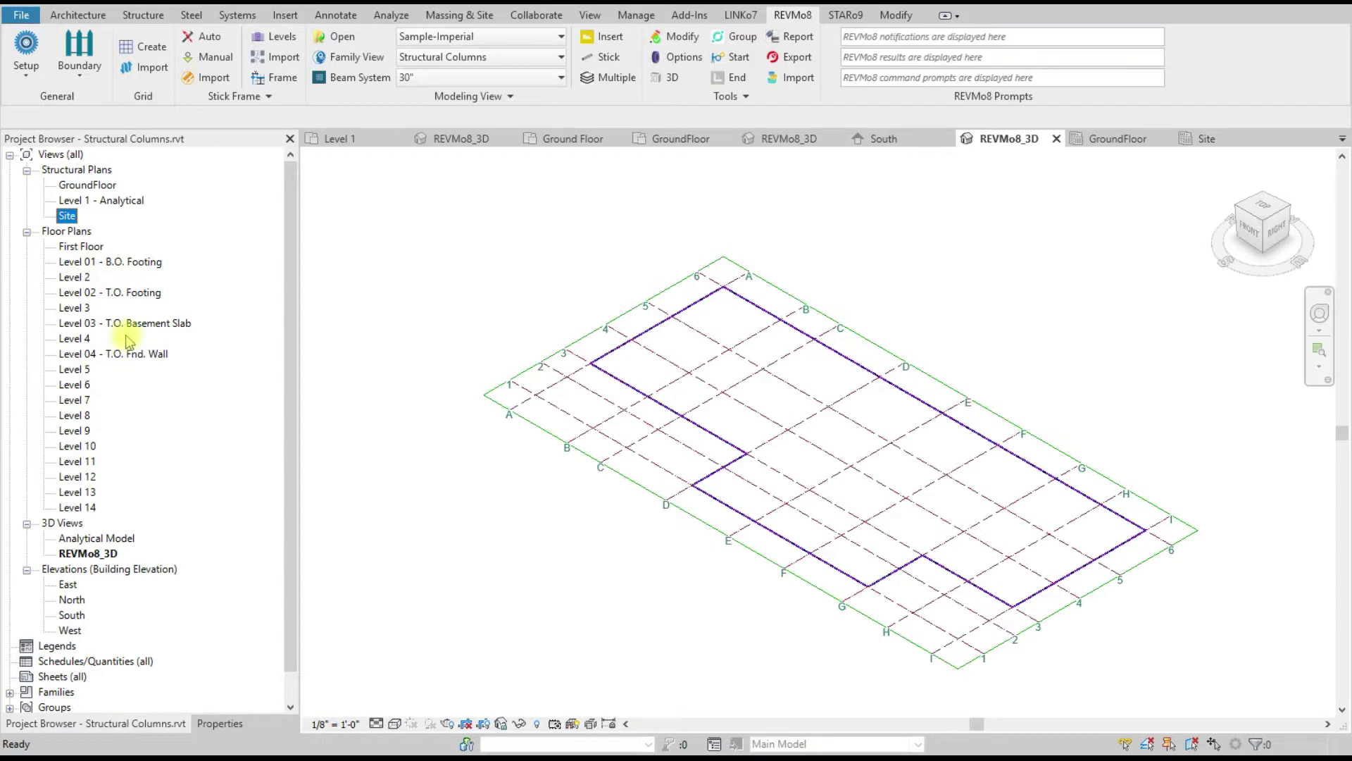
left_click(464, 284)
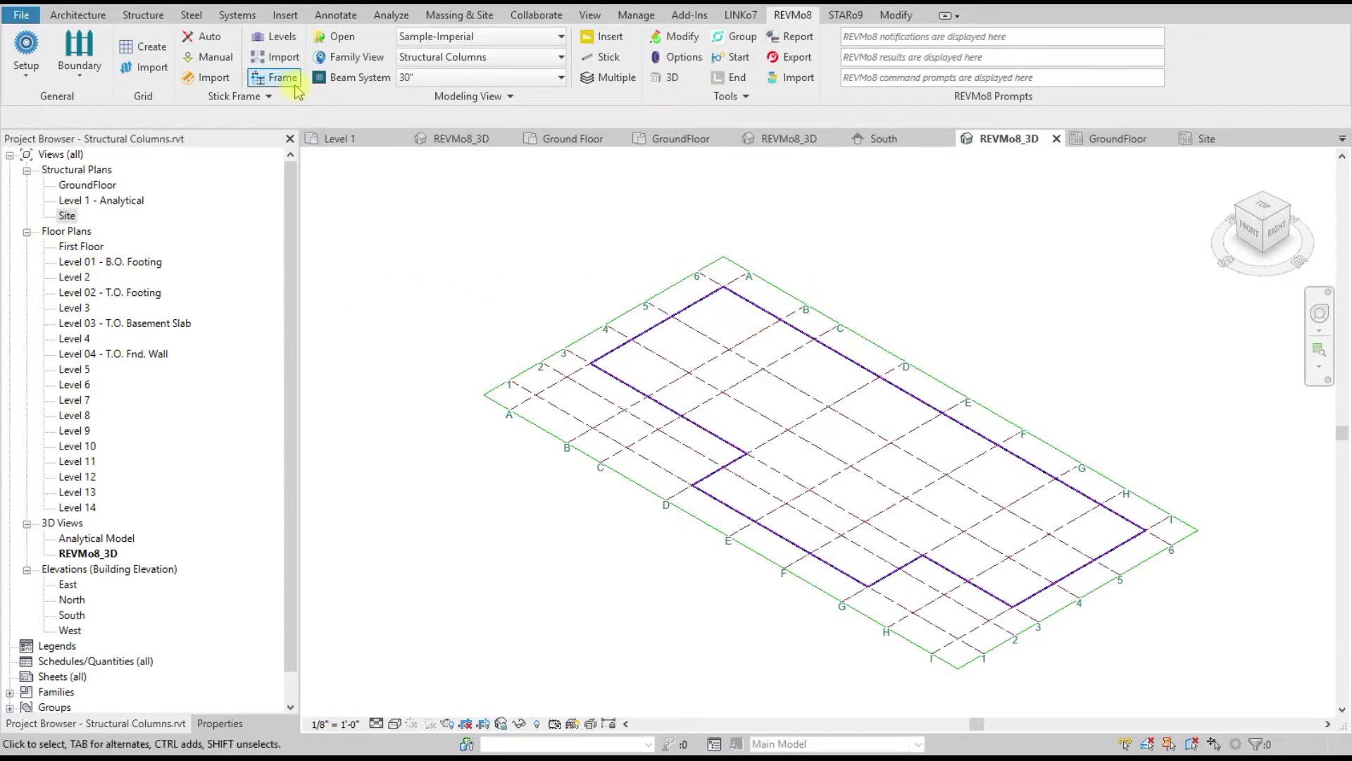
left_click(208, 78)
left_click(773, 300)
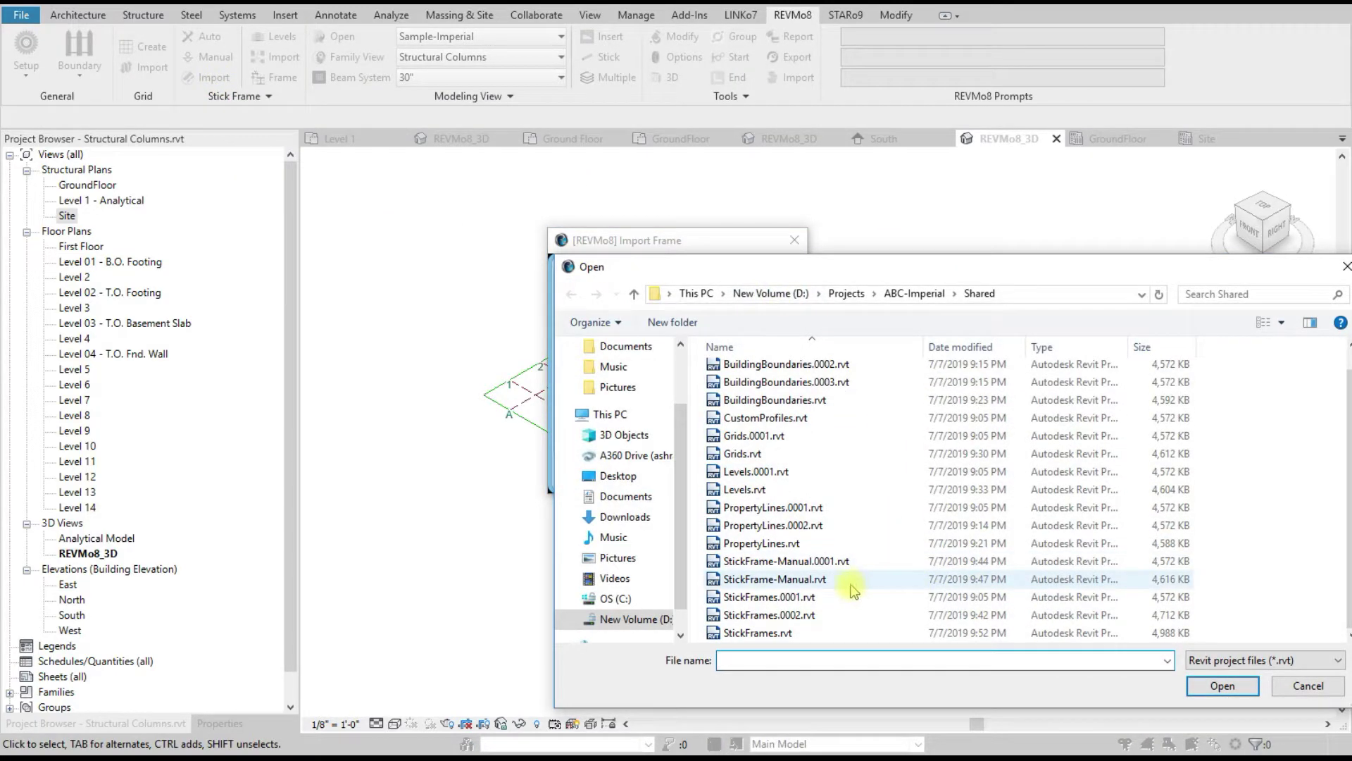
left_click(768, 632)
double_click(768, 632)
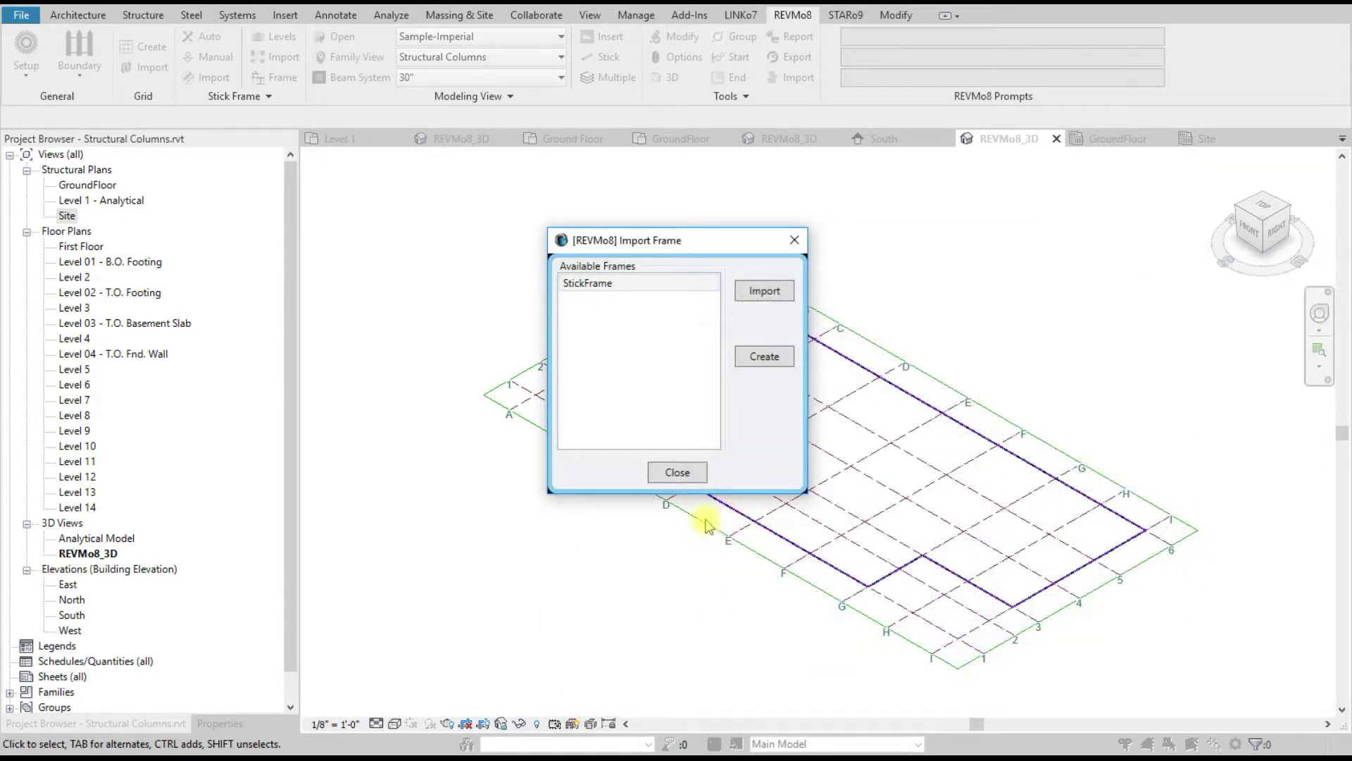
left_click(582, 284)
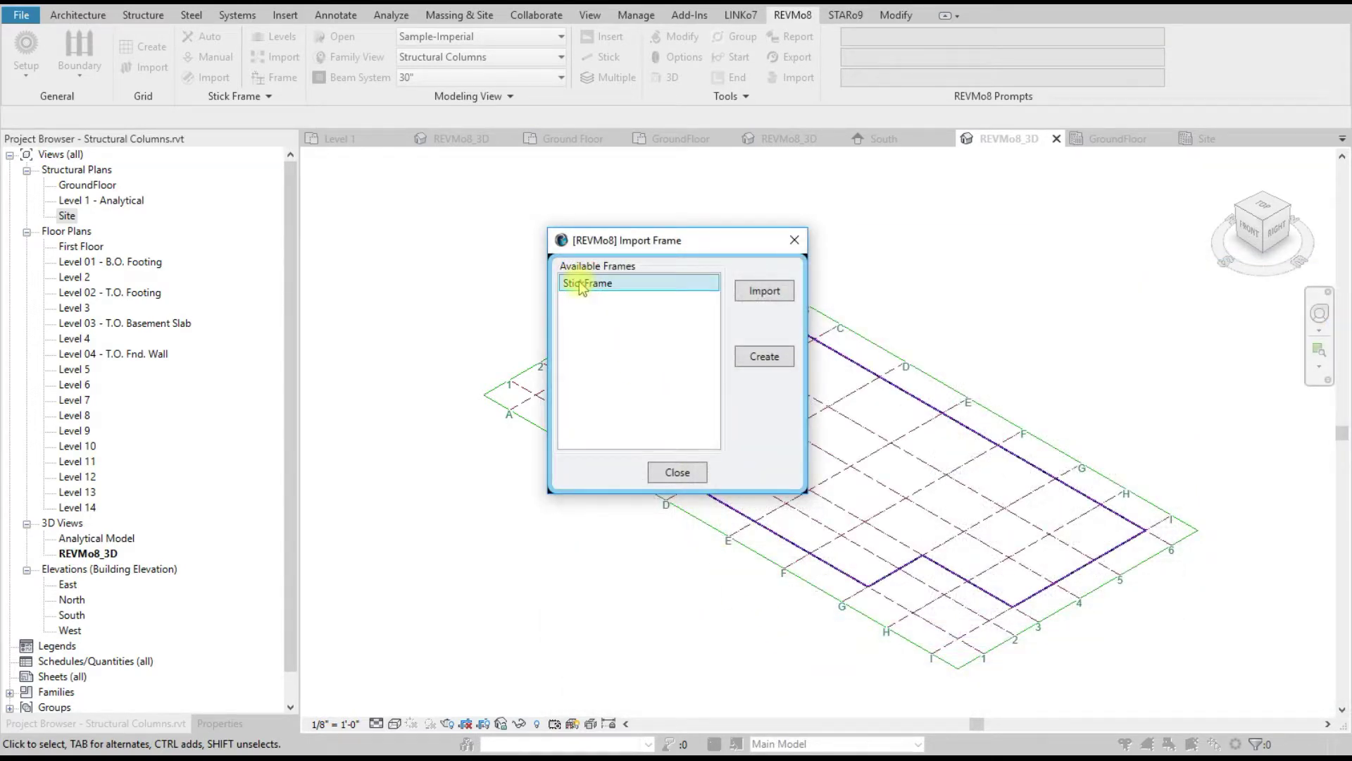
left_click(764, 357)
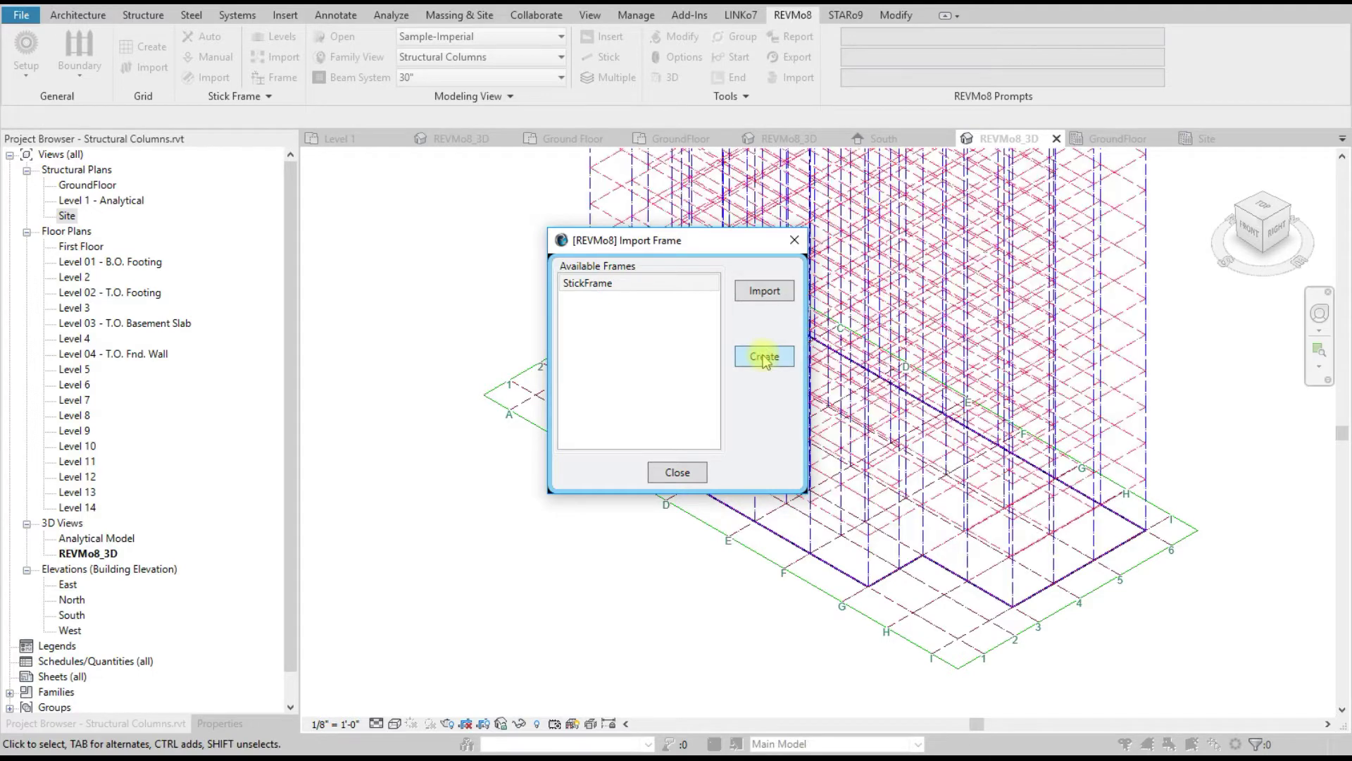
left_click(678, 472)
scroll(598, 496, "down", 5)
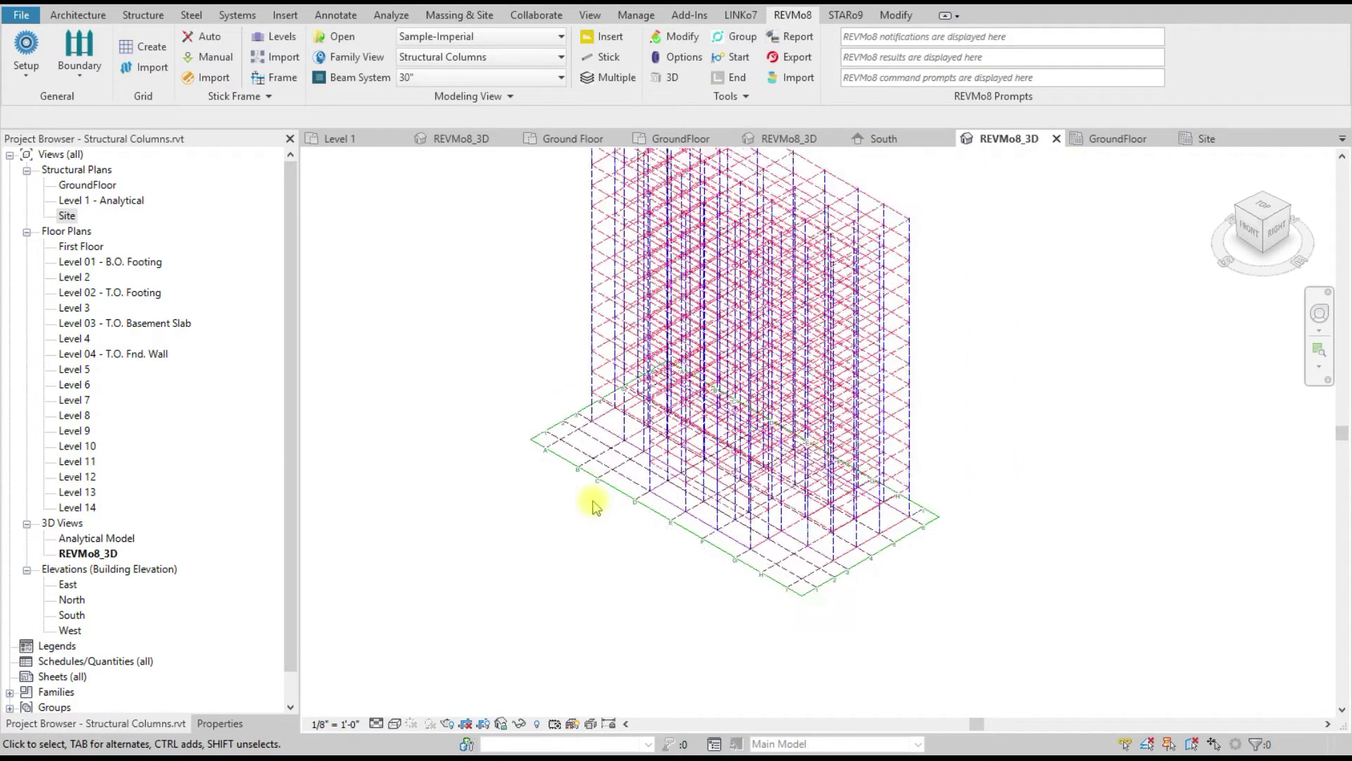
scroll(884, 560, "up", 2)
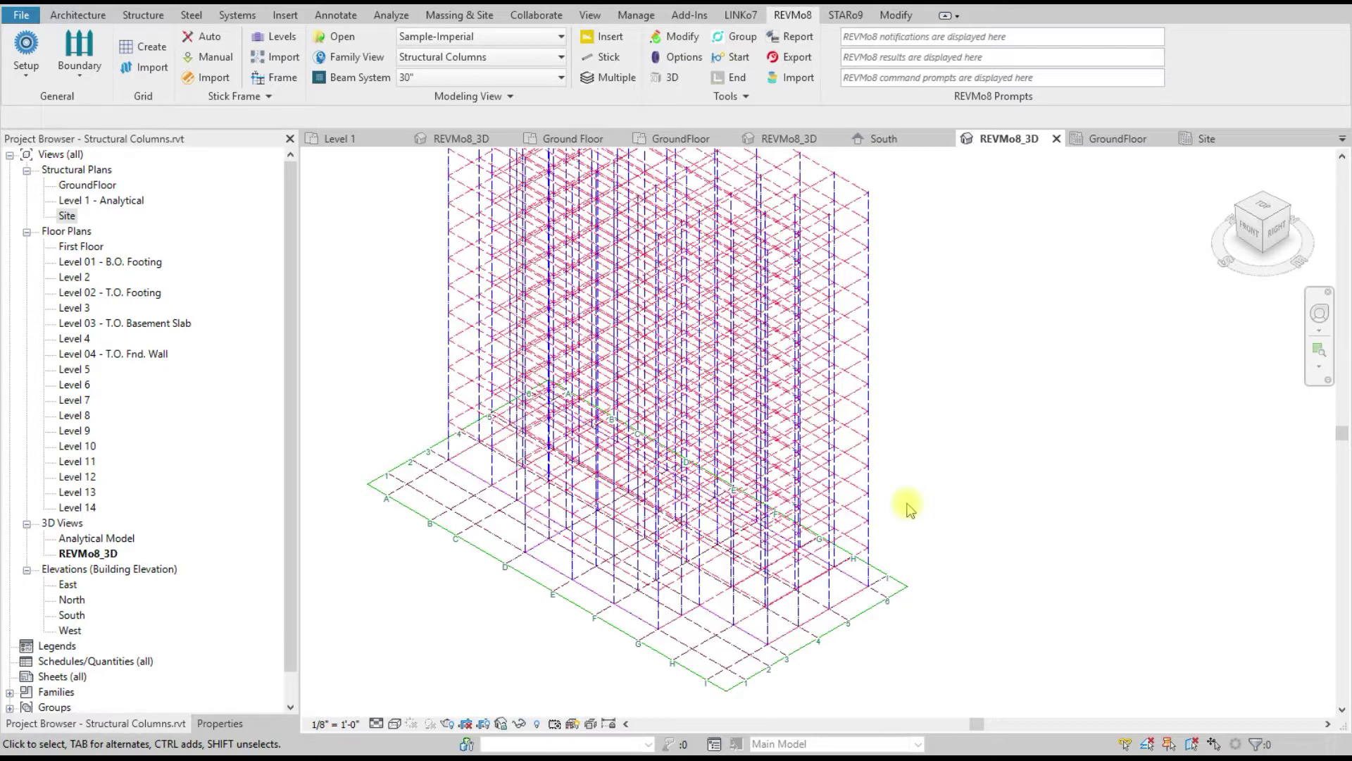
scroll(866, 558, "down", 1)
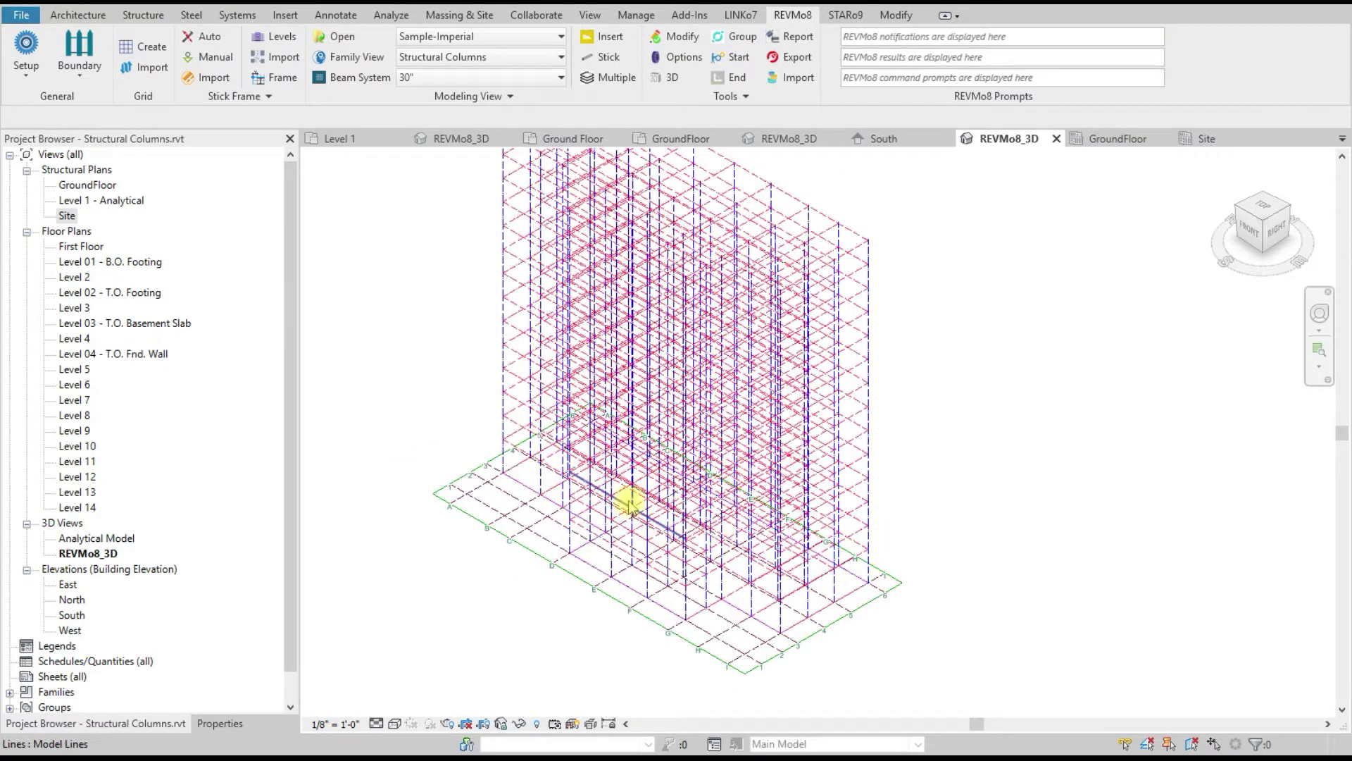
scroll(632, 505, "up", 1)
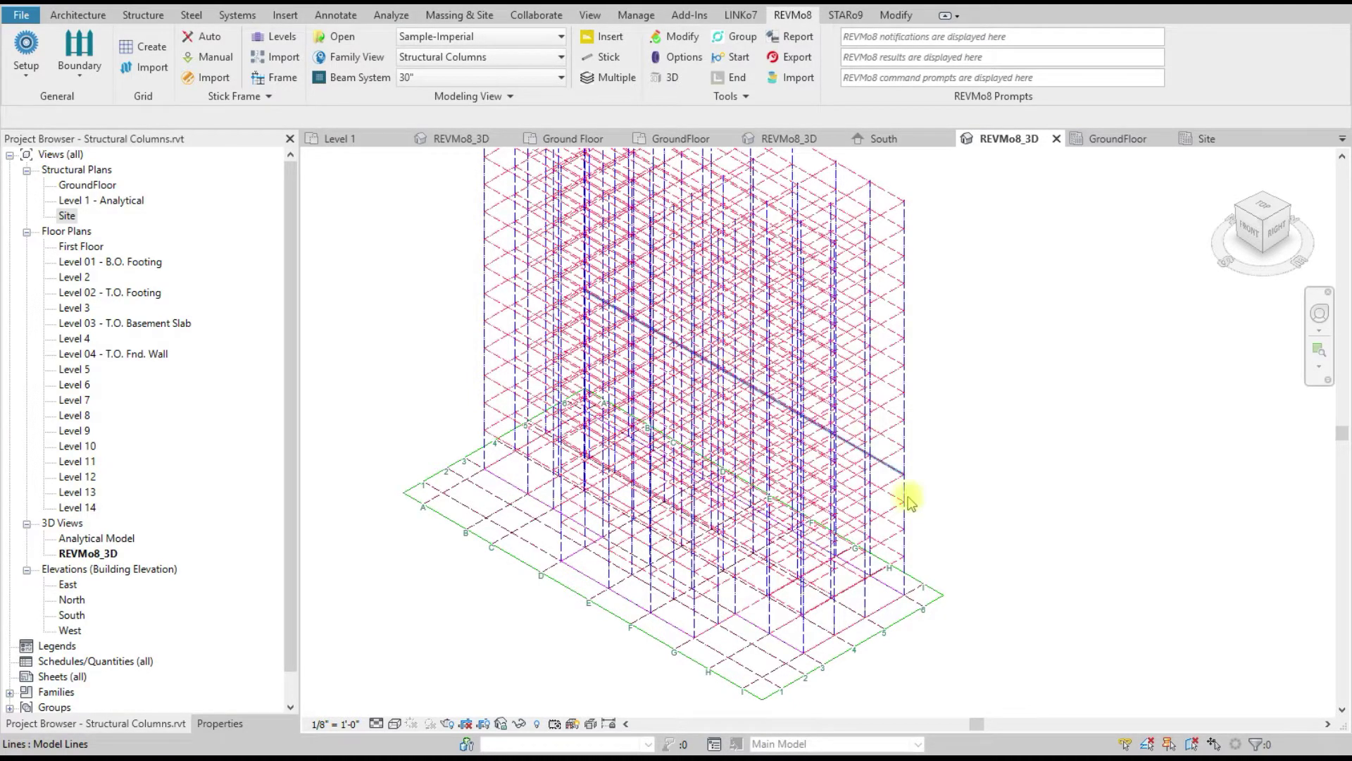
scroll(915, 585, "up", 2)
scroll(982, 533, "down", 4)
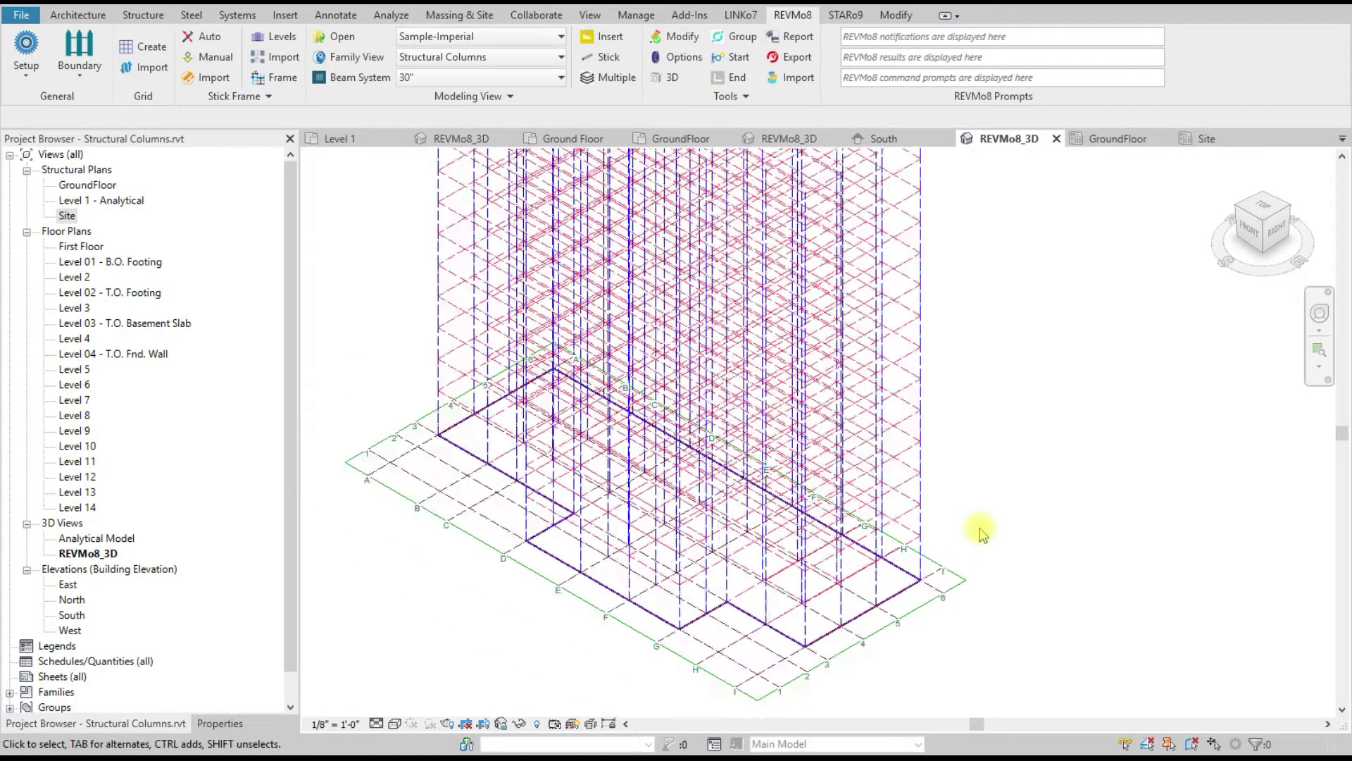
scroll(984, 339, "up", 1)
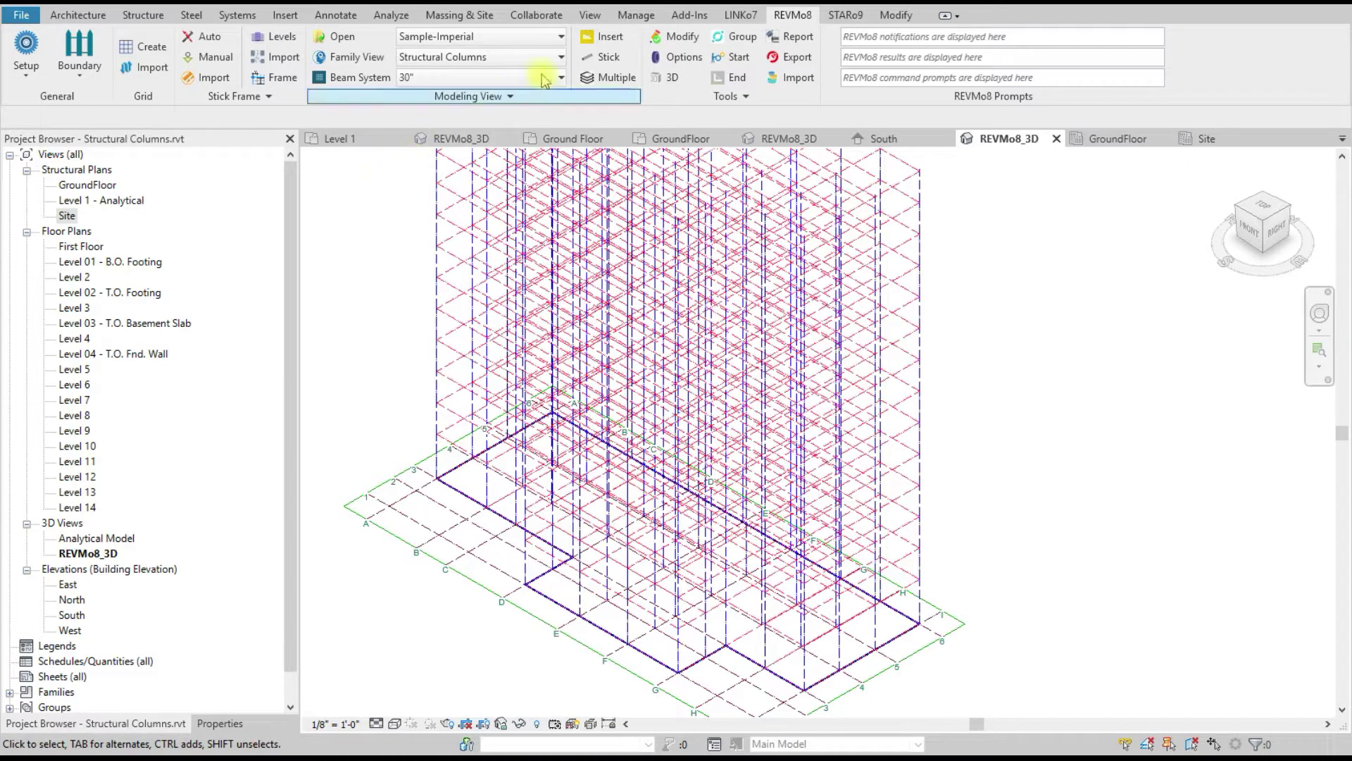
Step: Choose W40X503 under Structural Columns > Steel > W Shapes-Column in the refreshed Family View
left_click(352, 58)
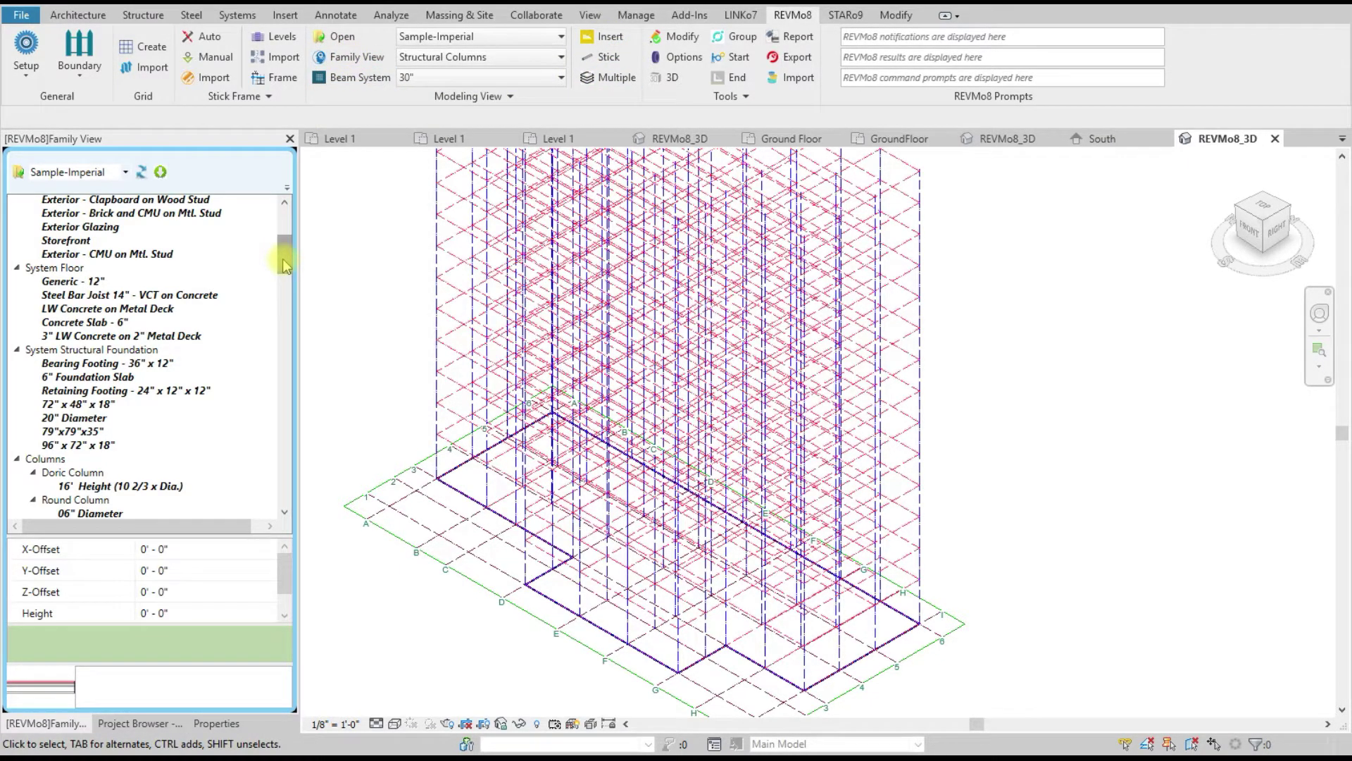
left_click_drag(285, 265, 284, 227)
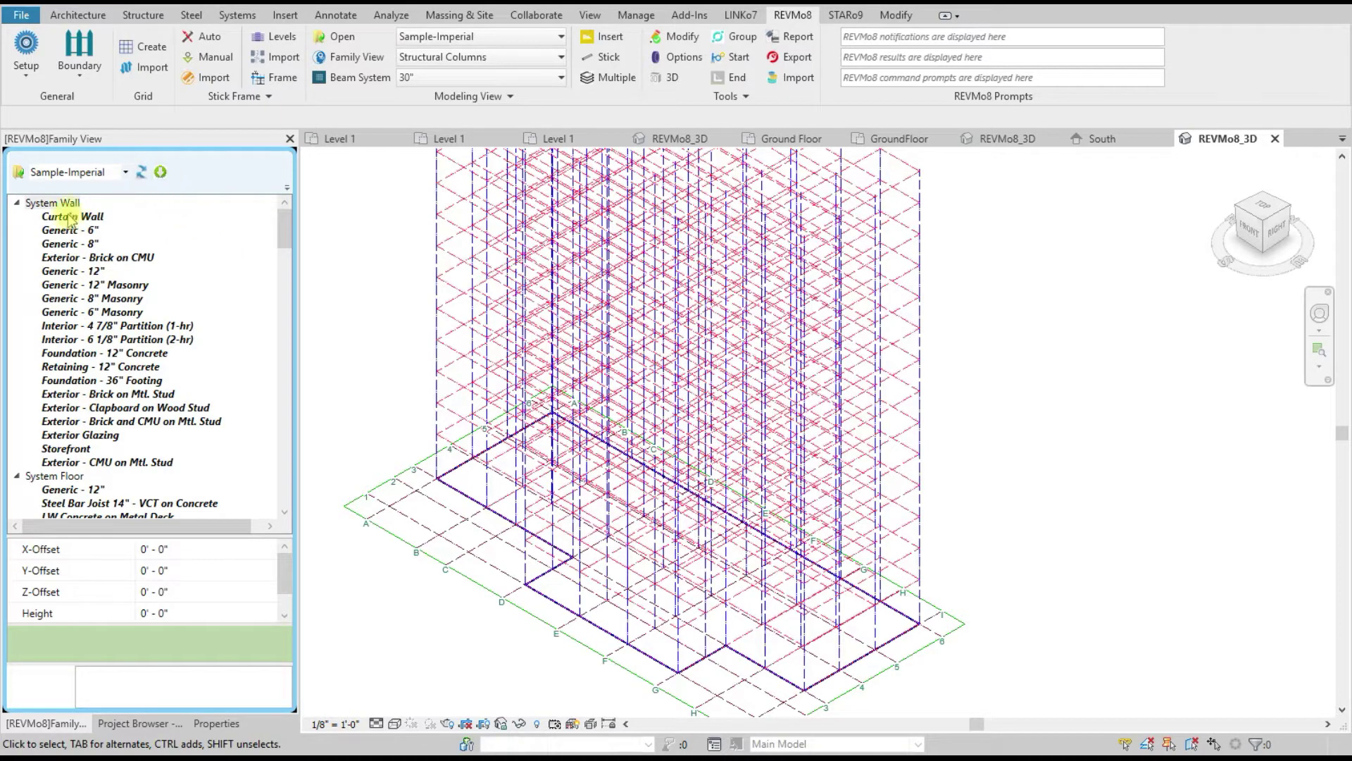
left_click(161, 174)
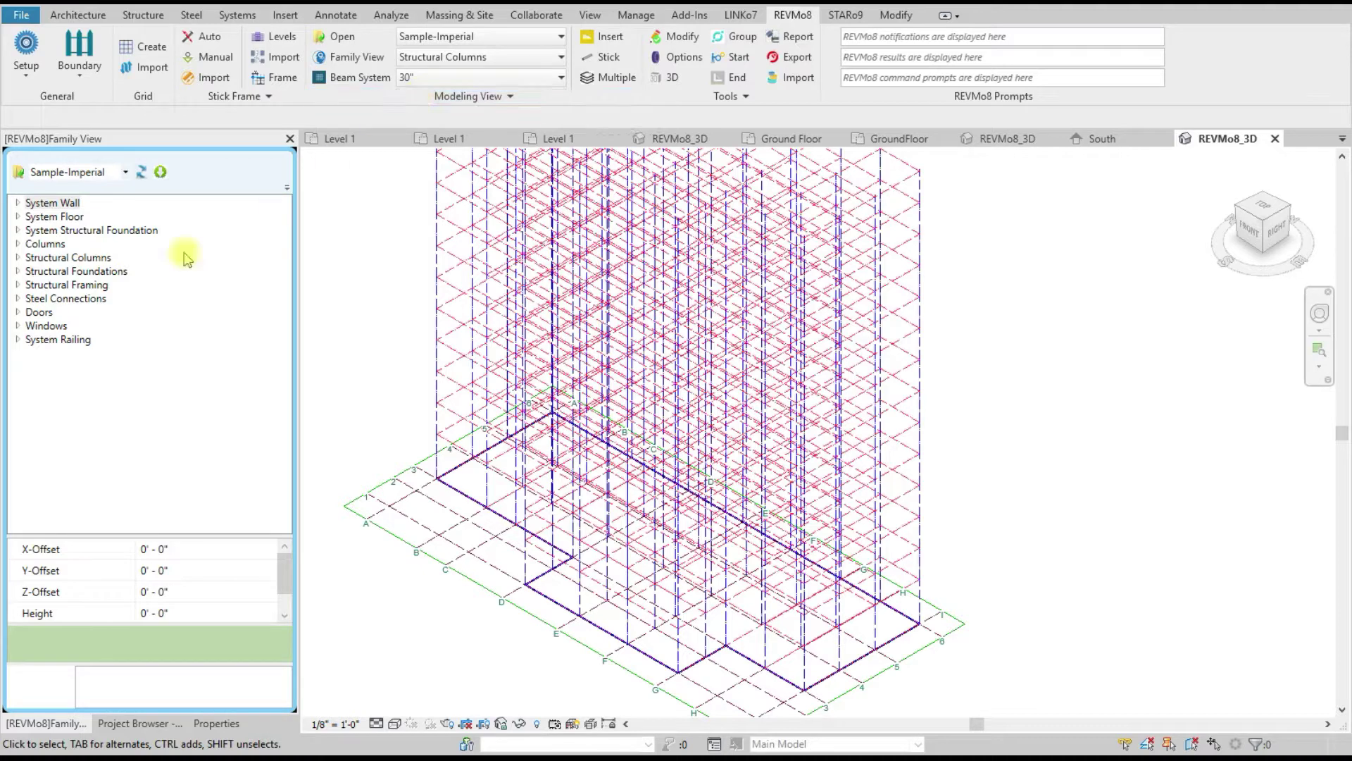
left_click(17, 258)
scroll(206, 360, "down", 9)
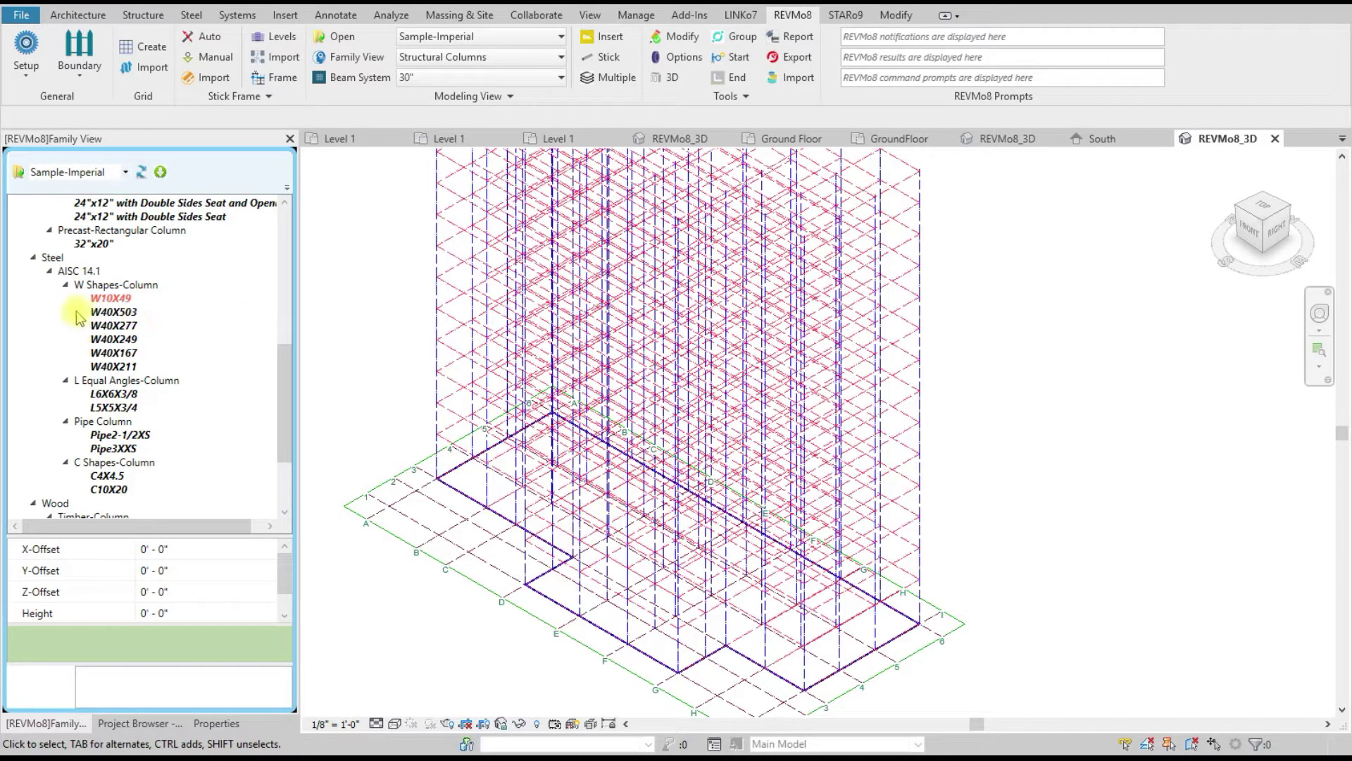
left_click(127, 313)
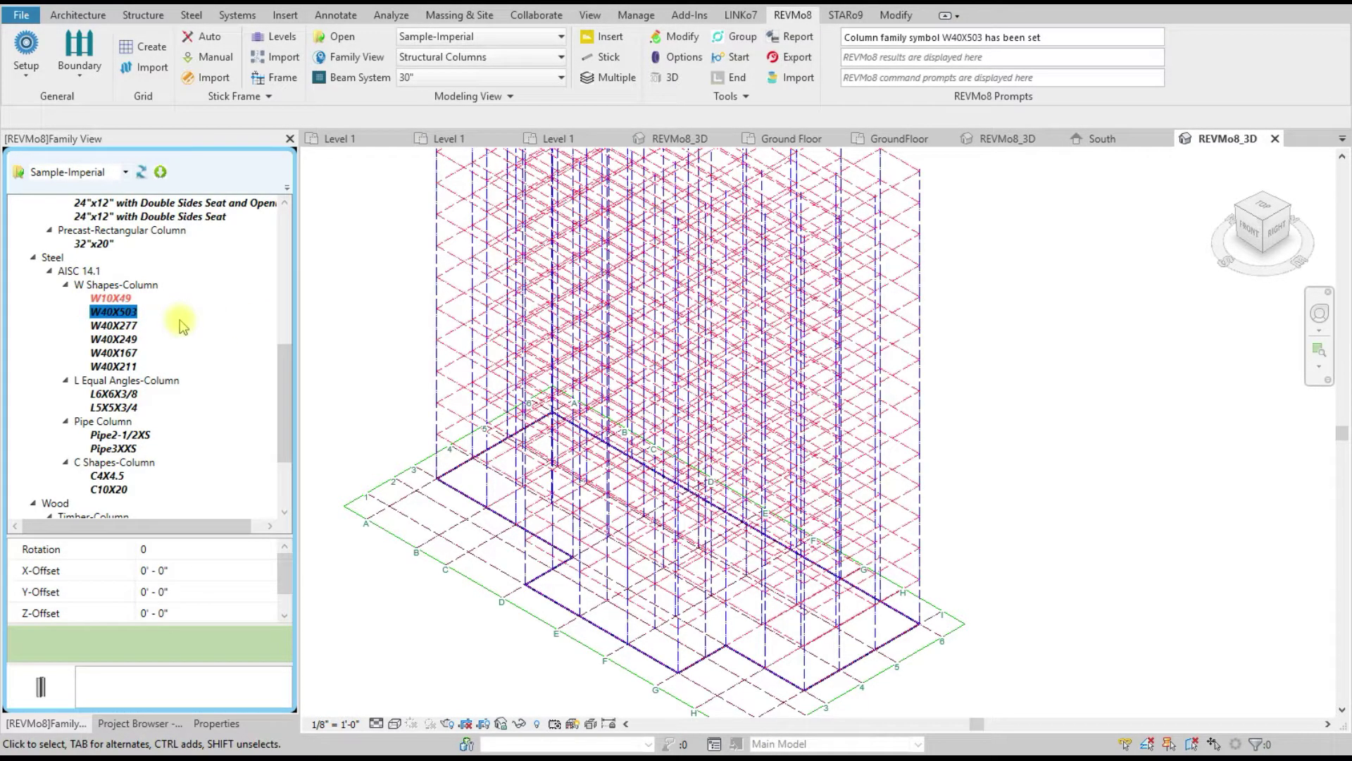
Step: Insert a W40X503 column on the corner stick line, then end the command
right_click(127, 314)
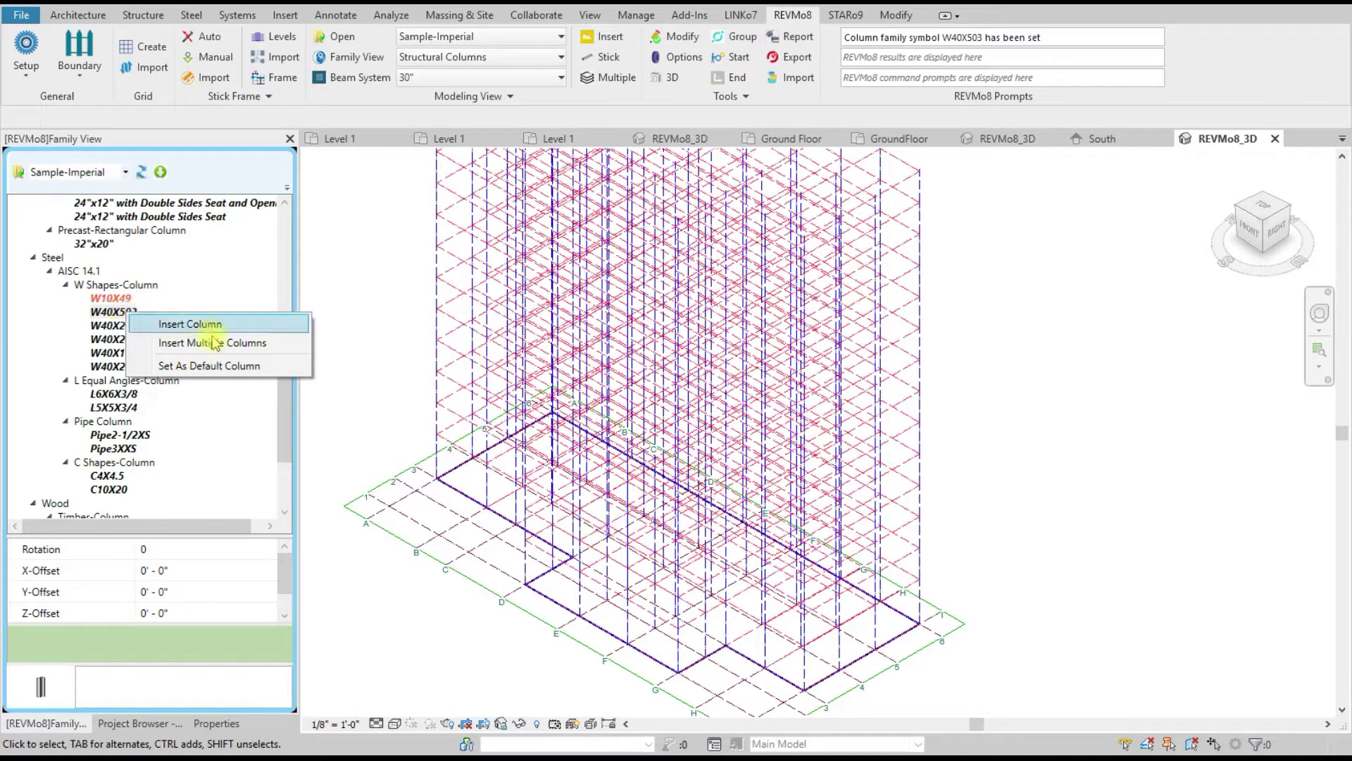
left_click(207, 325)
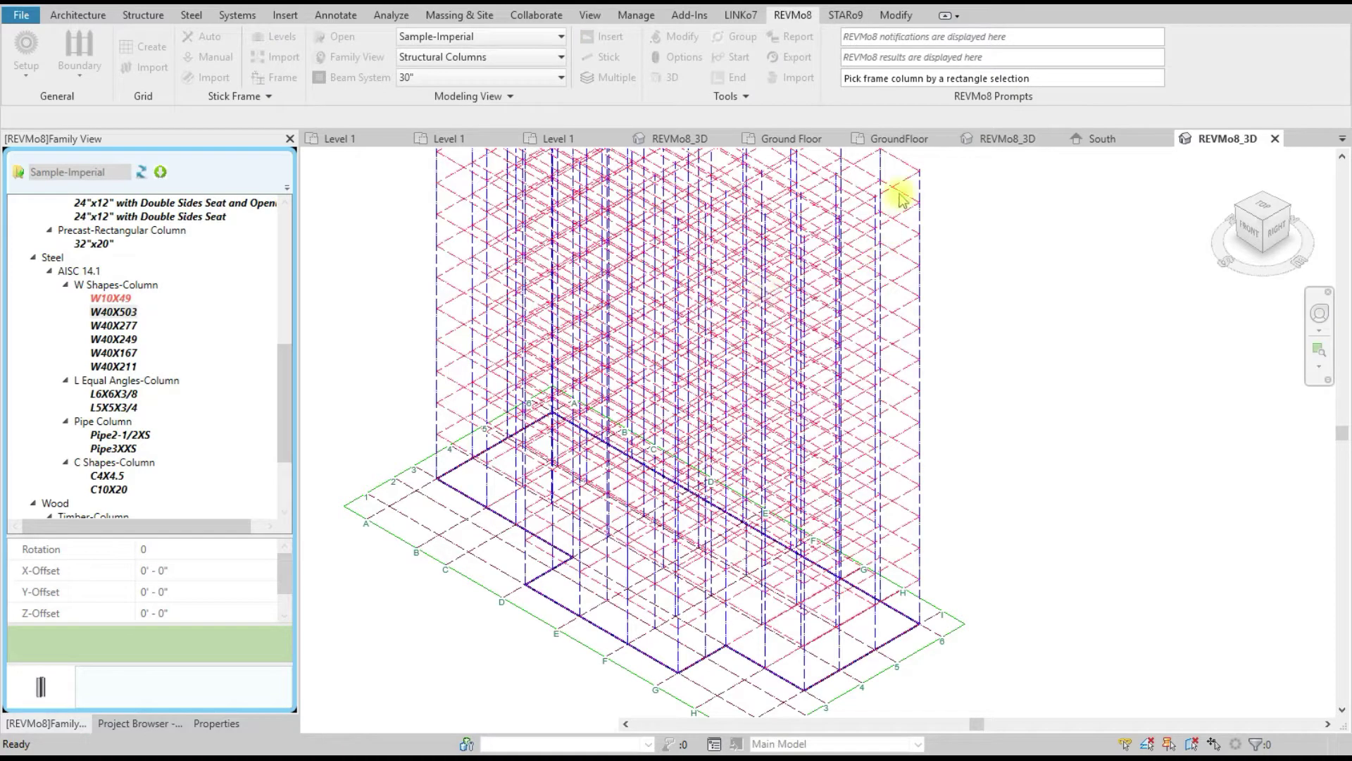
left_click_drag(1048, 80, 844, 78)
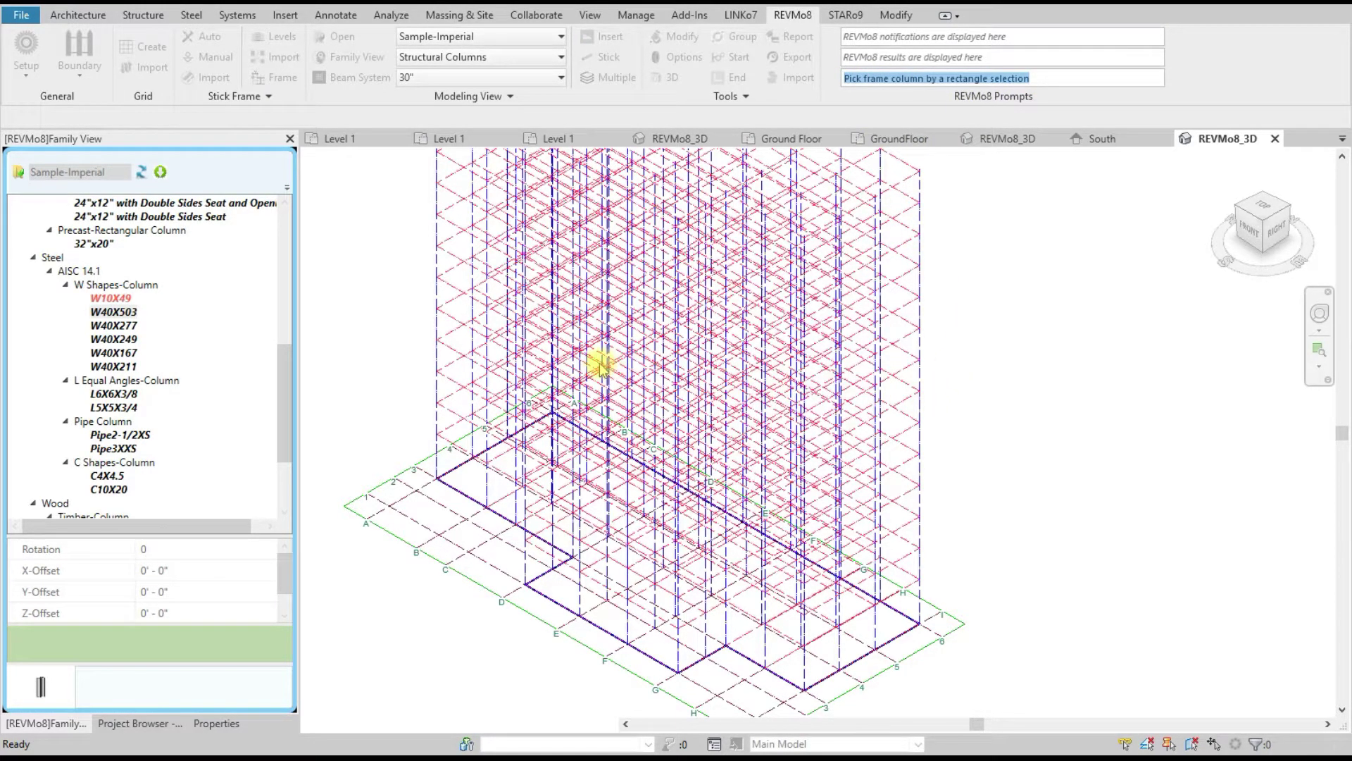
scroll(972, 552, "down", 2)
scroll(982, 605, "up", 6)
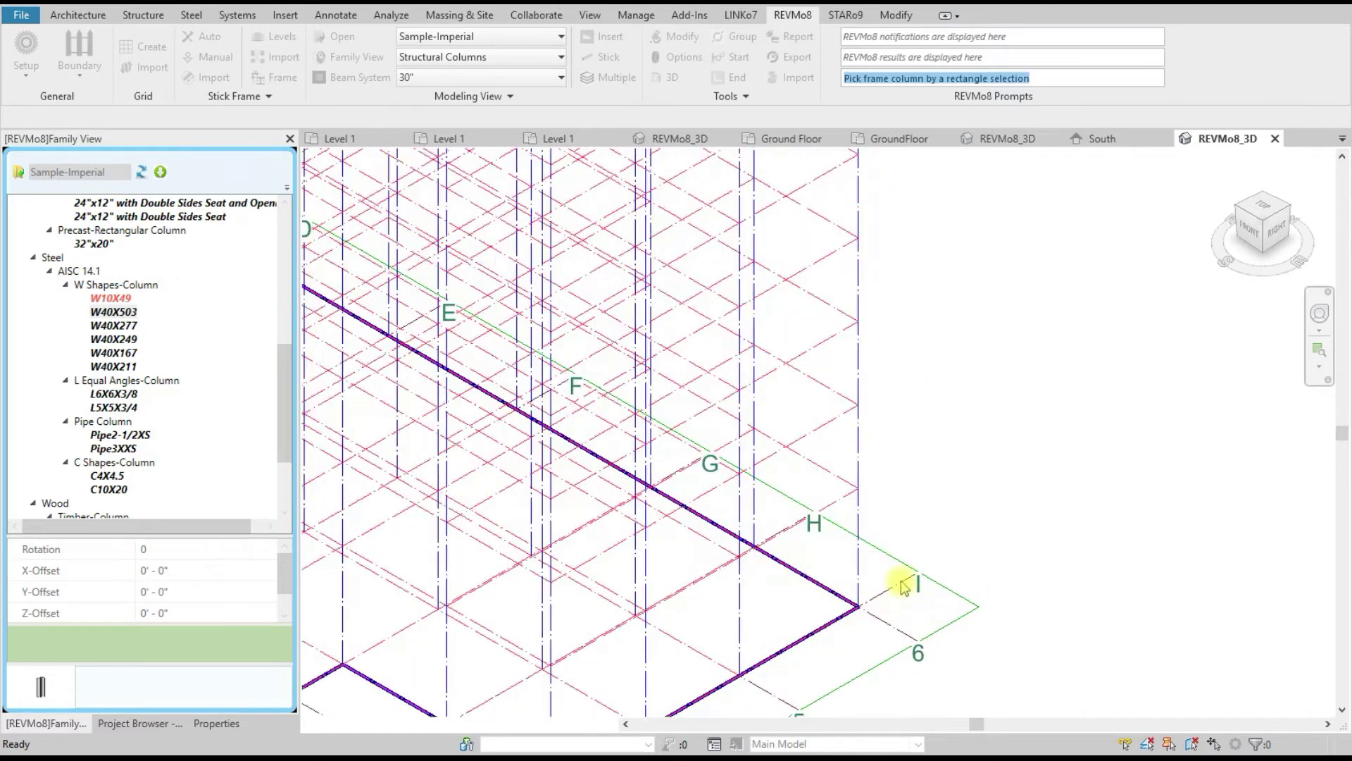
left_click_drag(854, 568, 815, 543)
right_click(959, 321)
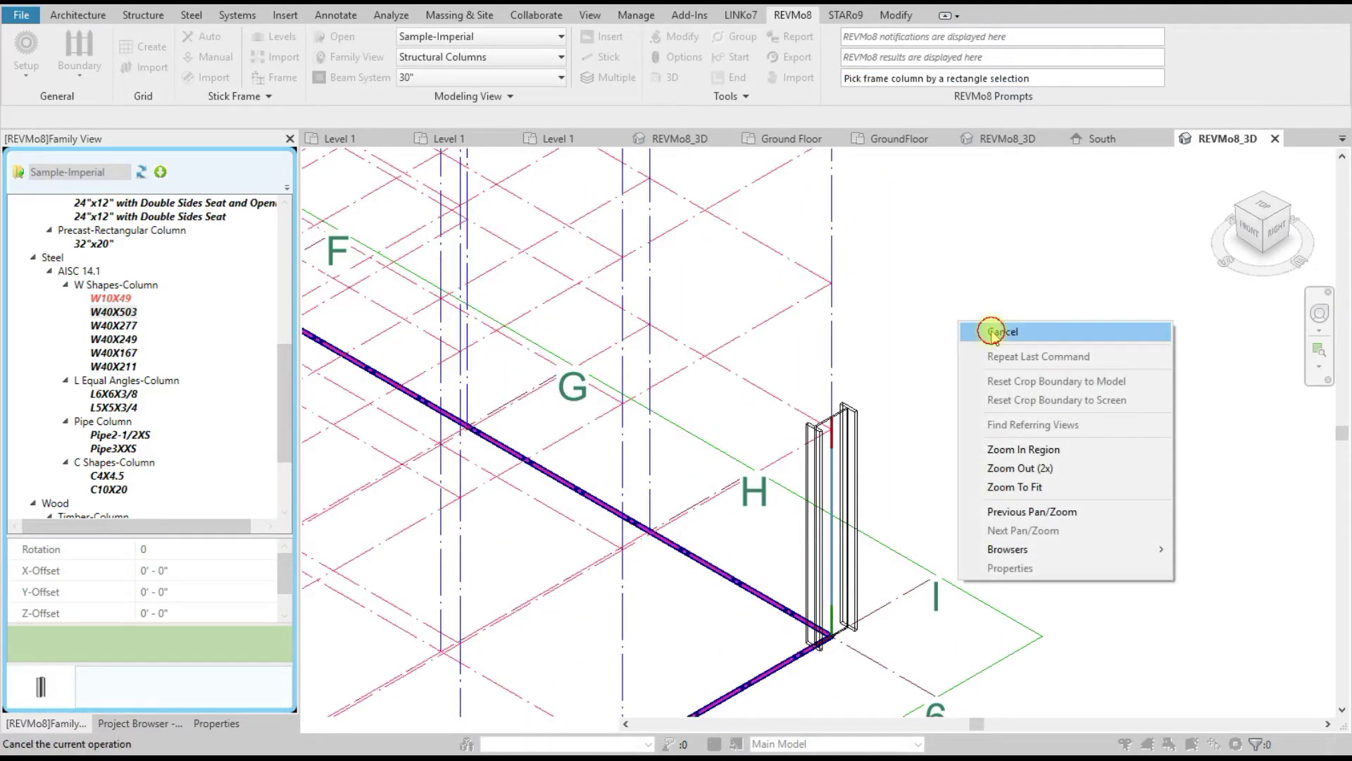
left_click(992, 332)
Step: Set the view to Fine detail level with Consistent Colors visual style
left_click(377, 725)
left_click(398, 704)
left_click(395, 724)
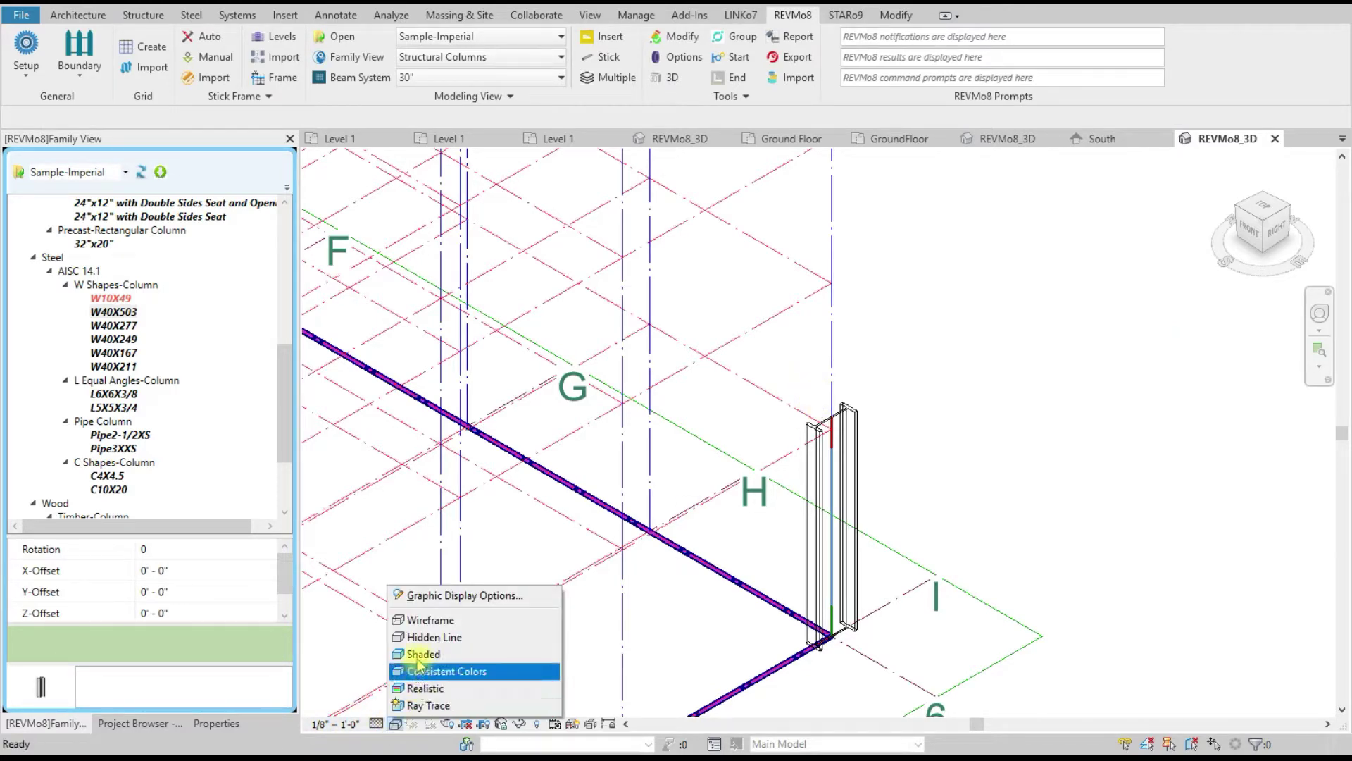
left_click(418, 671)
scroll(862, 442, "up", 2)
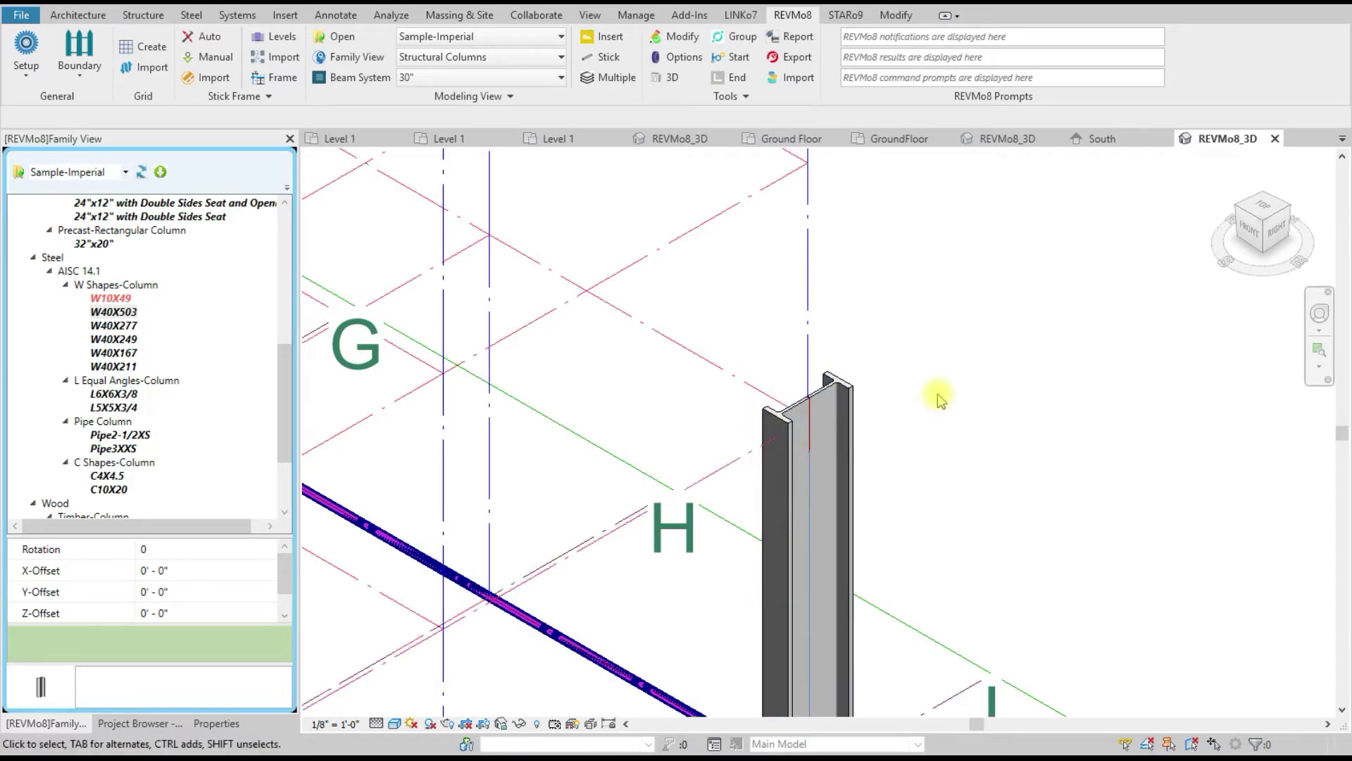
scroll(939, 393, "down", 3)
Step: Start another W40X503 column insertion, then cancel it
left_click(119, 313)
right_click(130, 314)
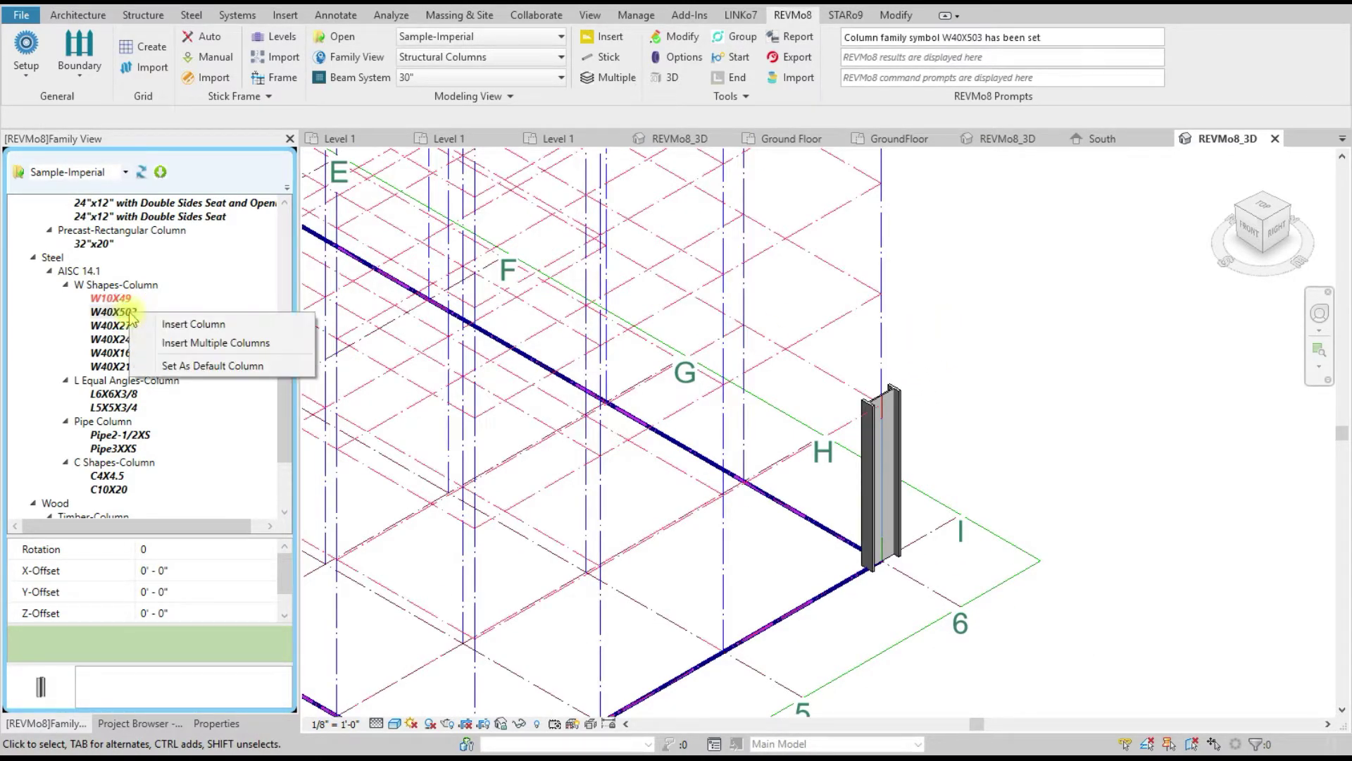
left_click(199, 325)
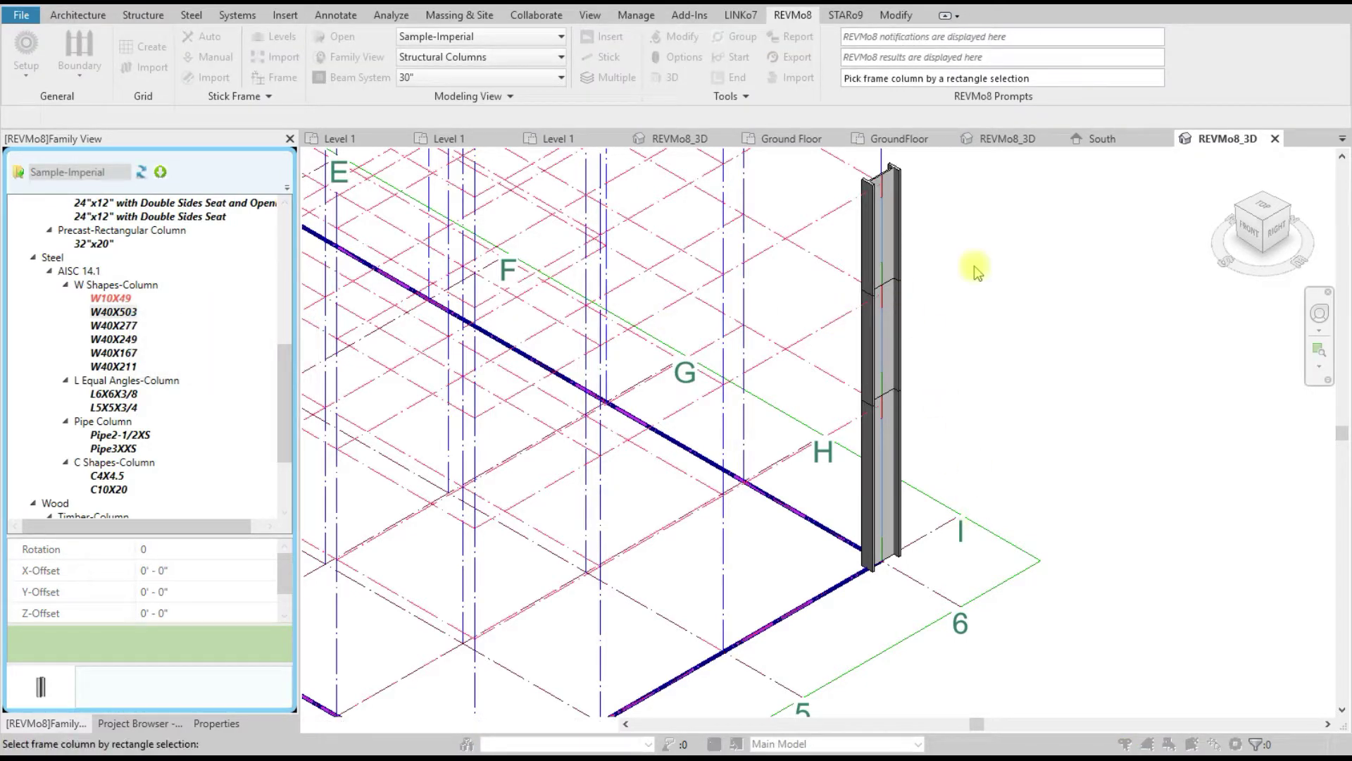
scroll(1012, 598, "down", 2)
scroll(1007, 317, "up", 3)
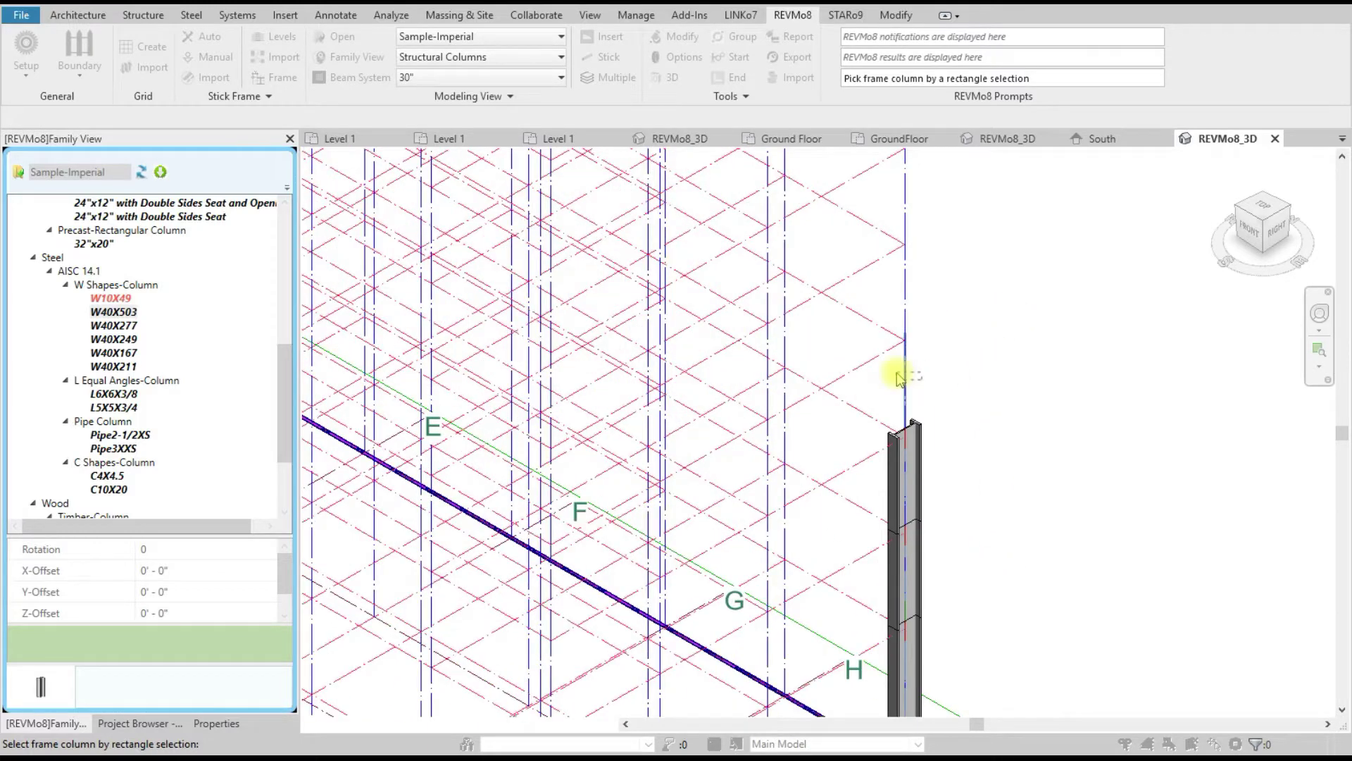
right_click(958, 310)
left_click(1000, 311)
scroll(760, 493, "down", 2)
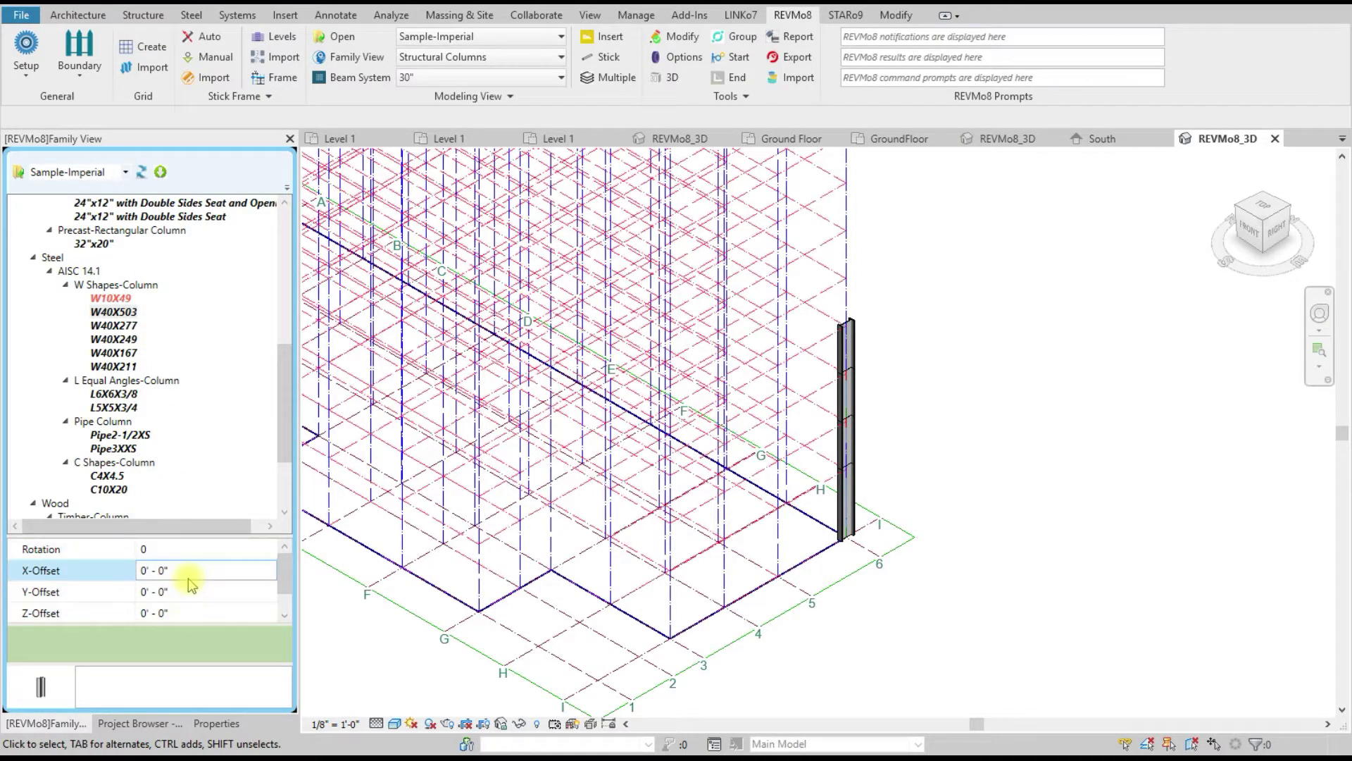
scroll(197, 570, "down", 1)
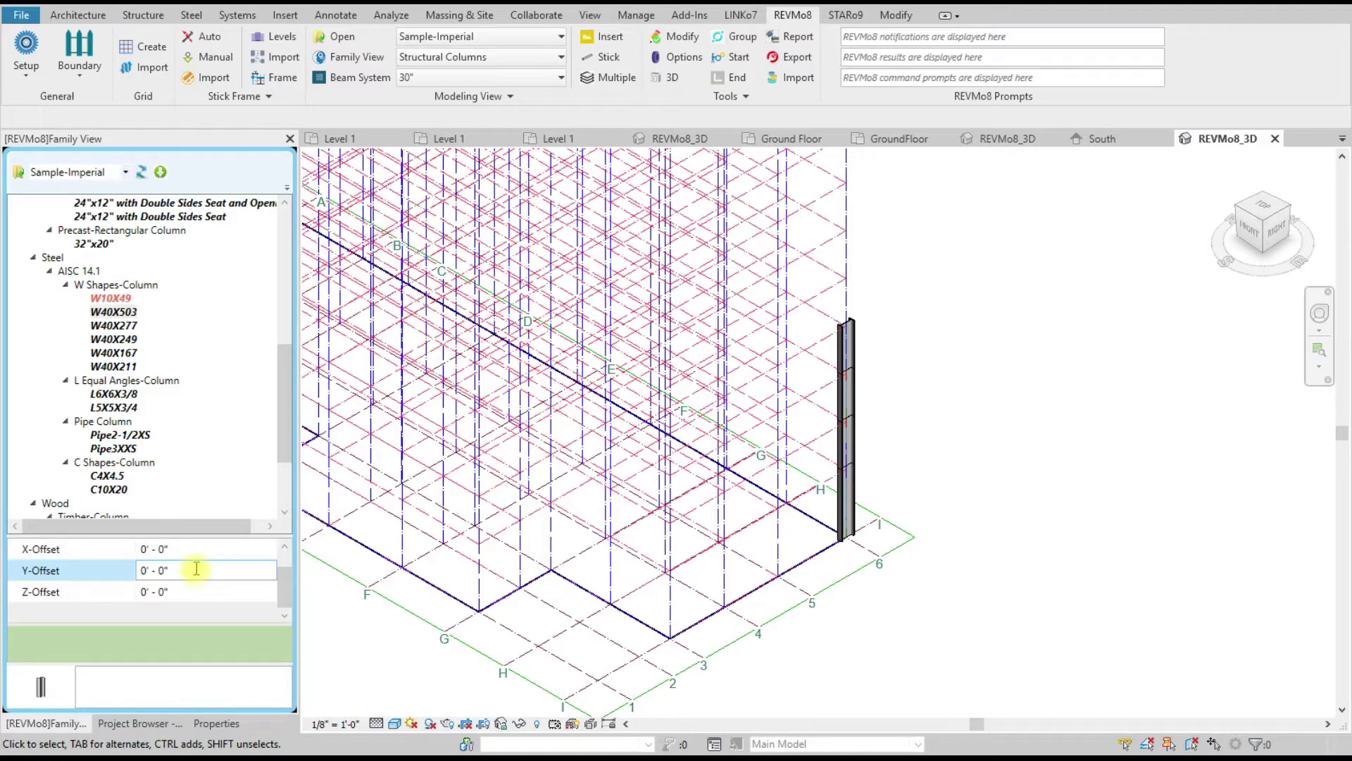
scroll(196, 569, "up", 1)
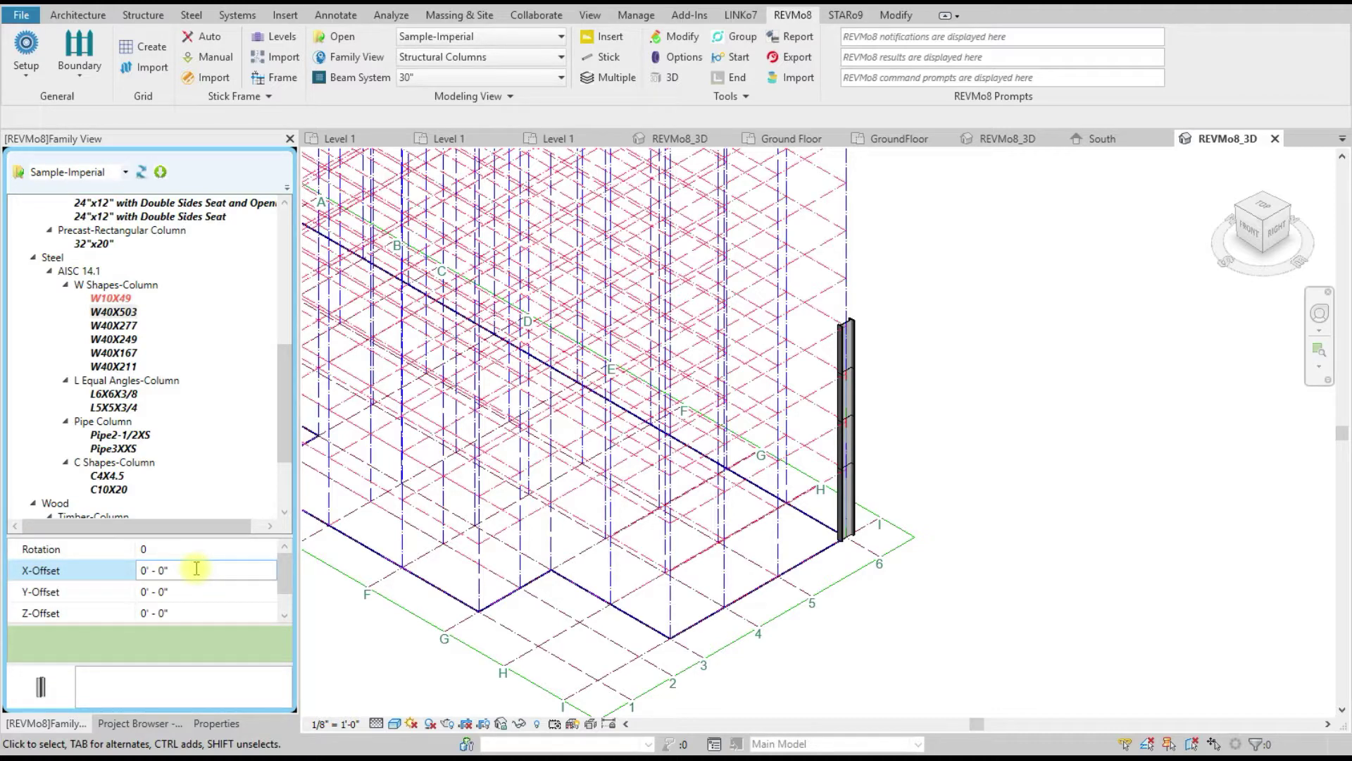
scroll(196, 569, "down", 1)
scroll(196, 569, "up", 1)
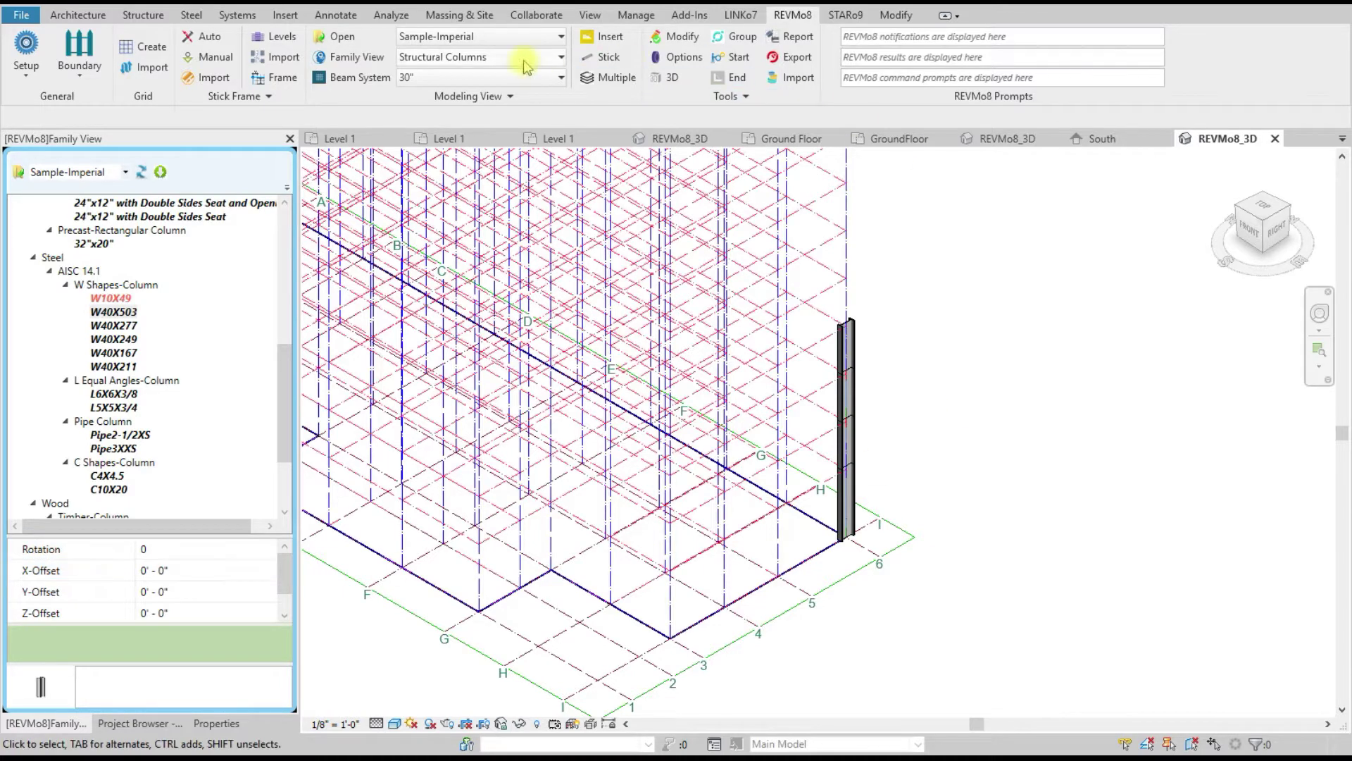
Step: Set the column rotation to 9 and the Z-Offset to -9
left_click(674, 58)
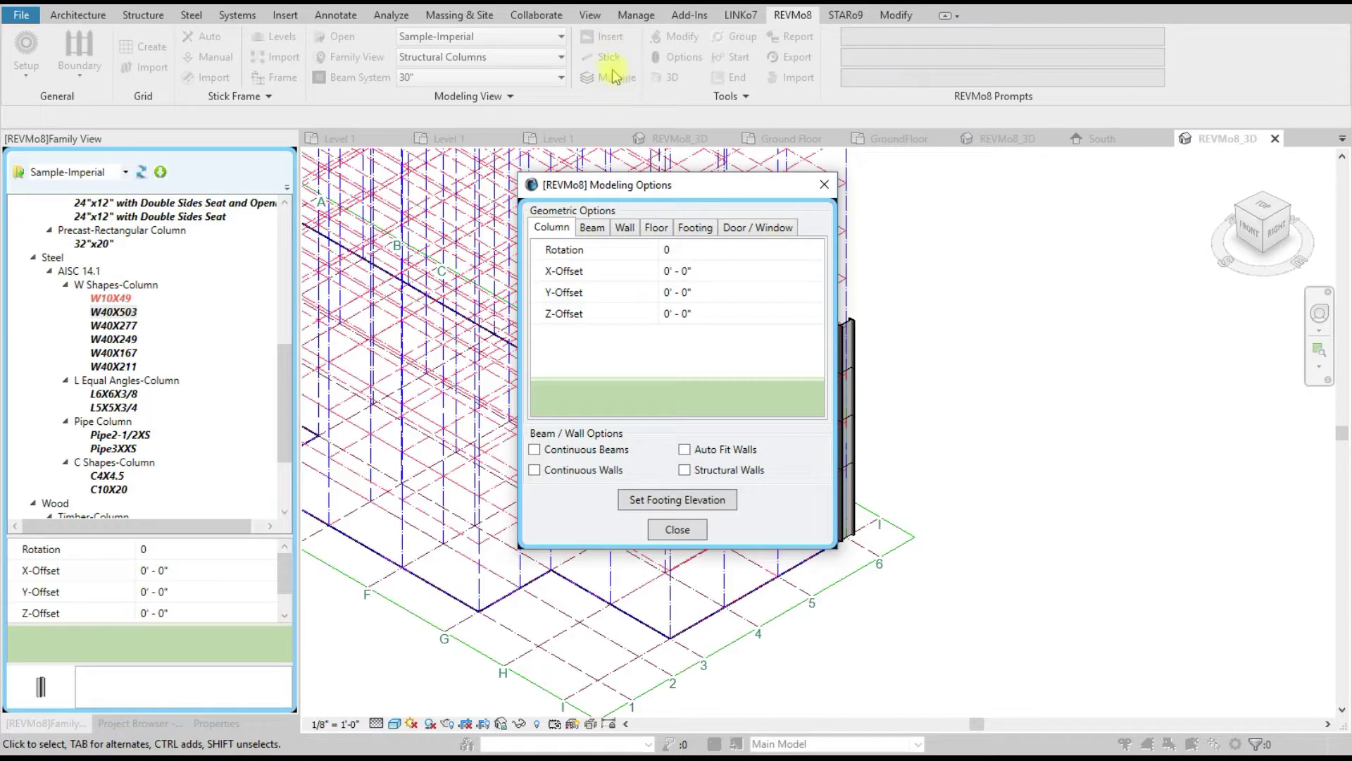
left_click(822, 186)
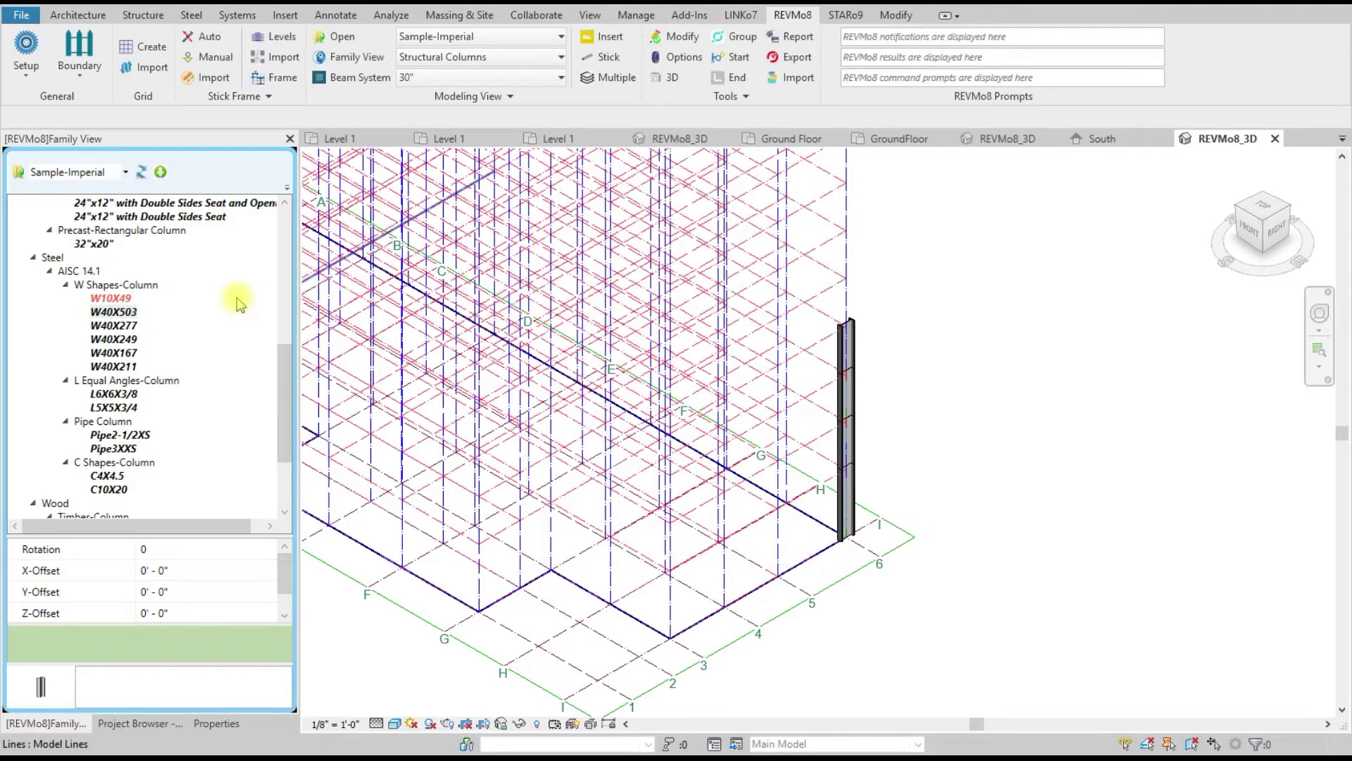
left_click(181, 548)
type("9")
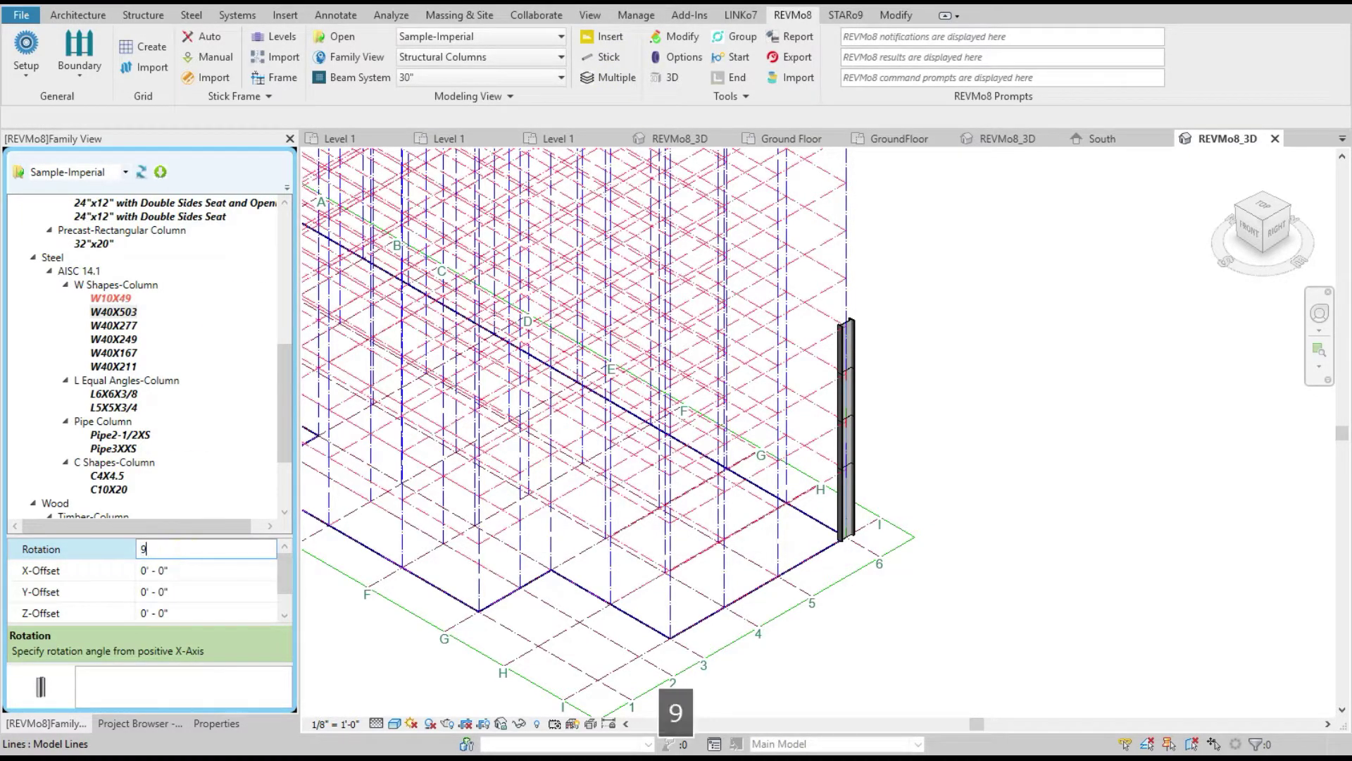
scroll(190, 573, "down", 1)
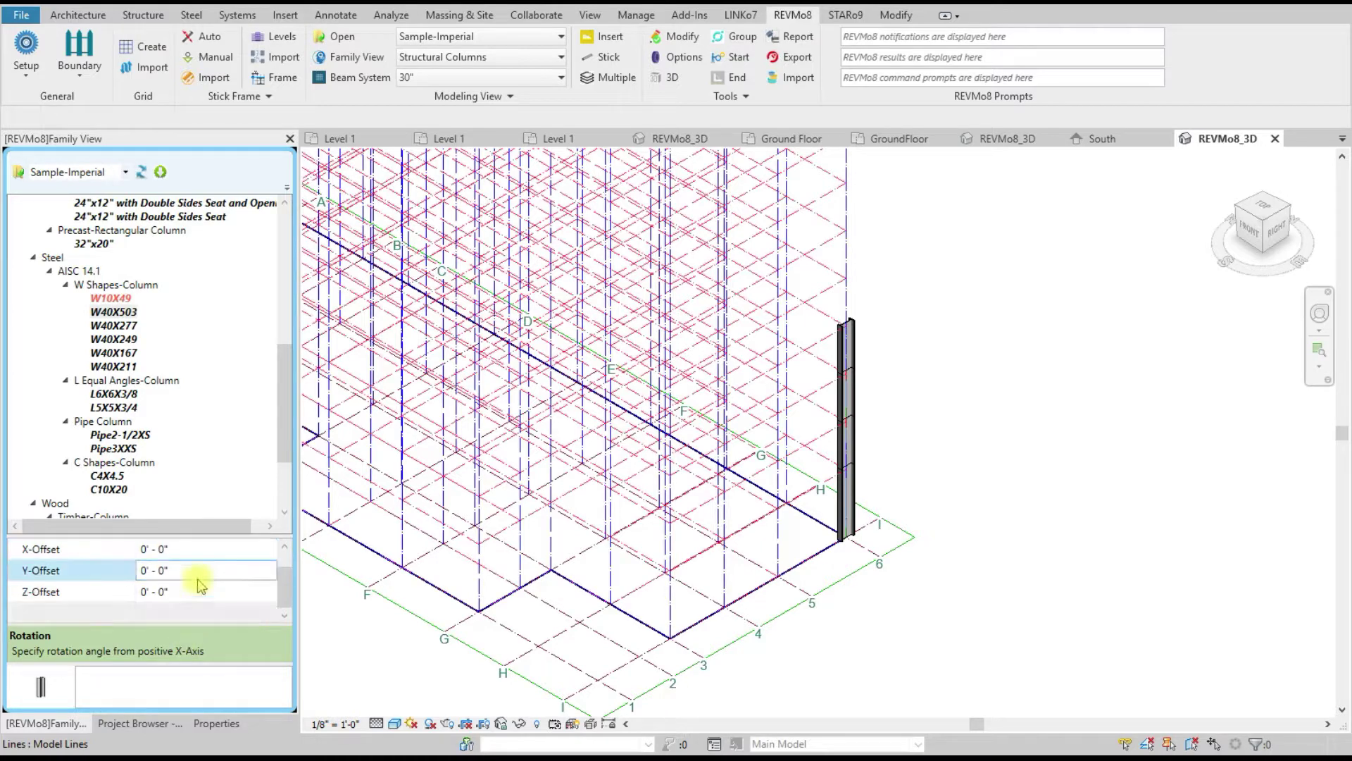
left_click(155, 591)
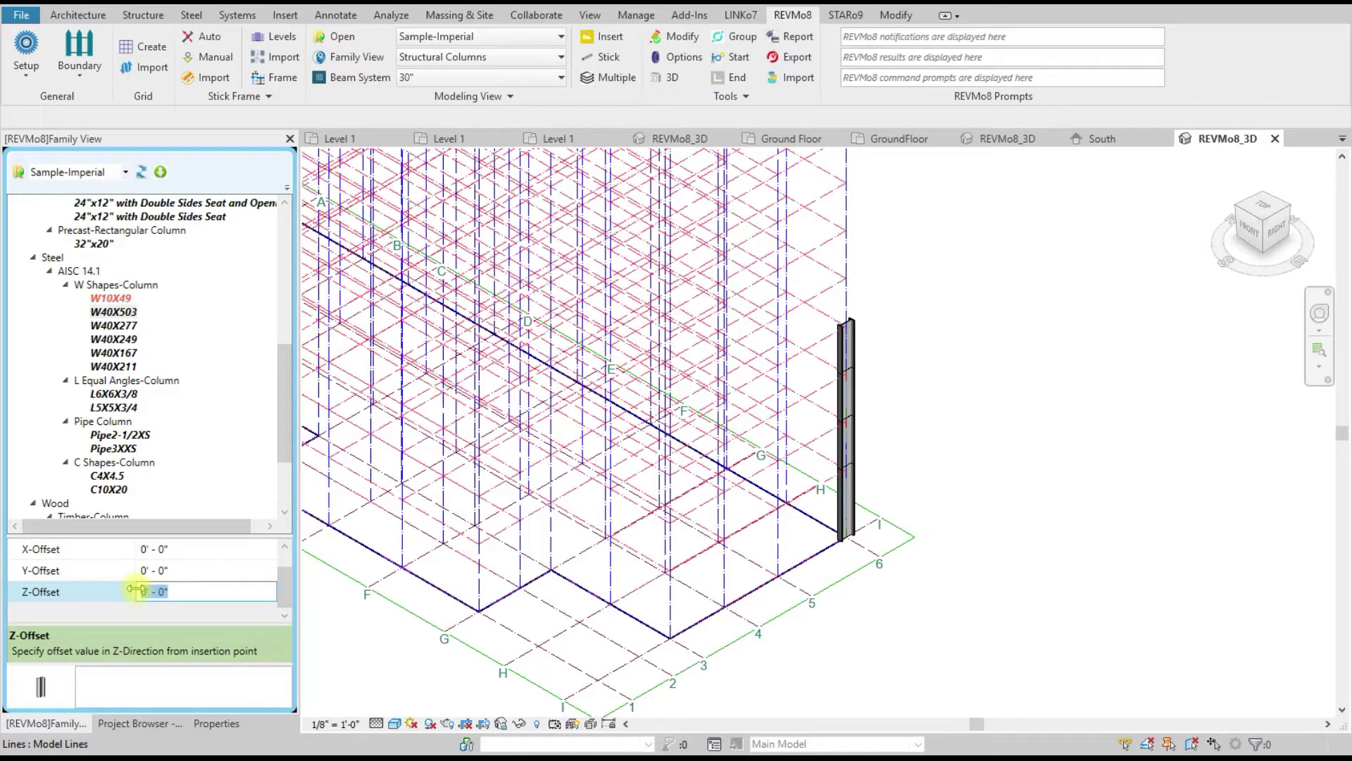
type("-")
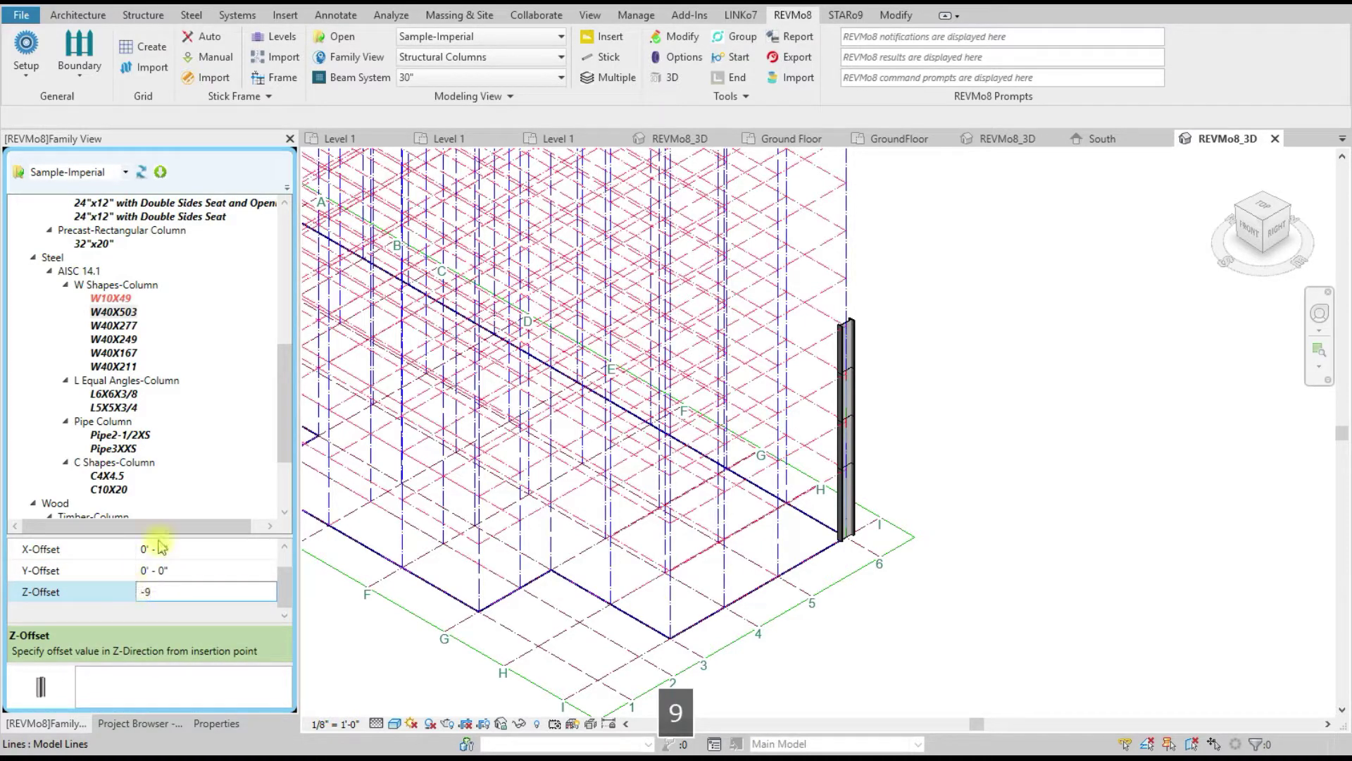
type("9")
left_click(115, 311)
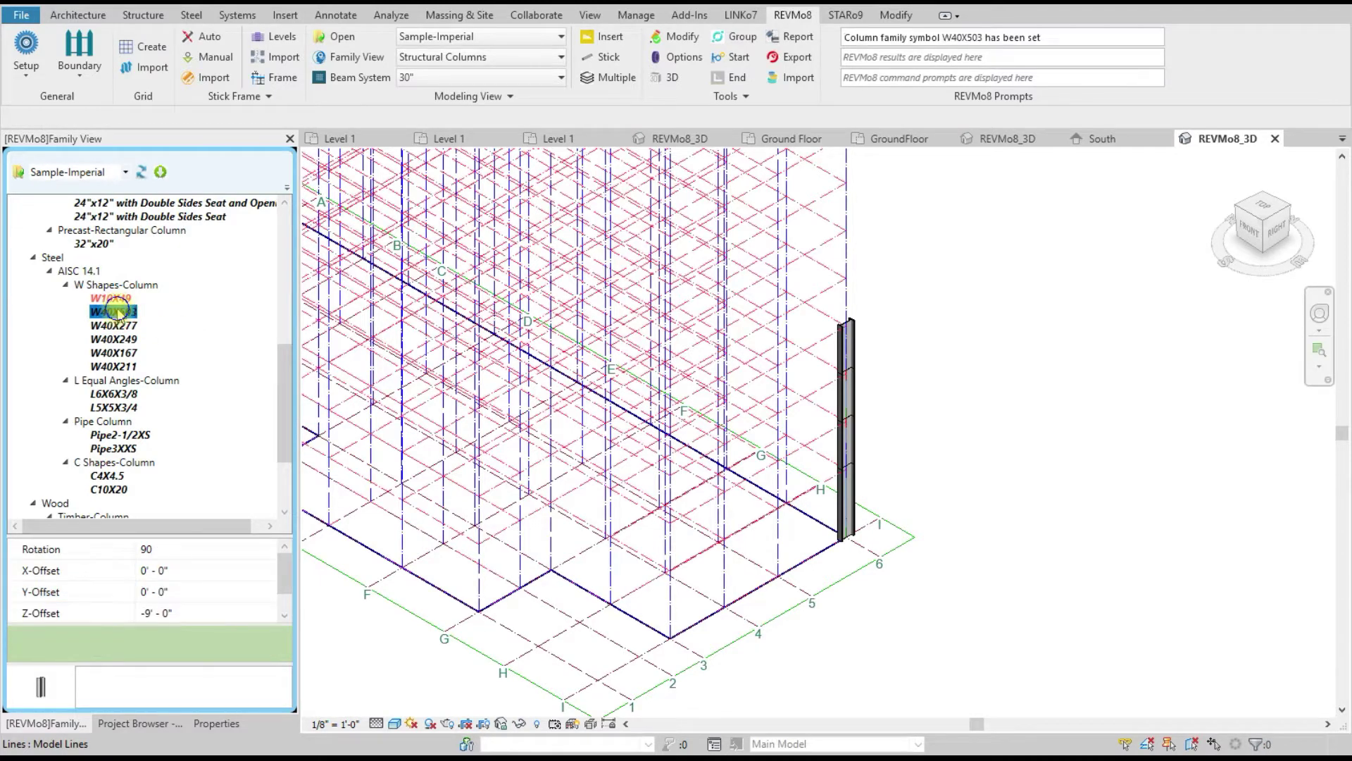
Step: Place steel columns on the frame sticks near grids 5 and 4 and the next stick, then cancel
right_click(115, 311)
left_click(185, 316)
scroll(803, 556, "up", 2)
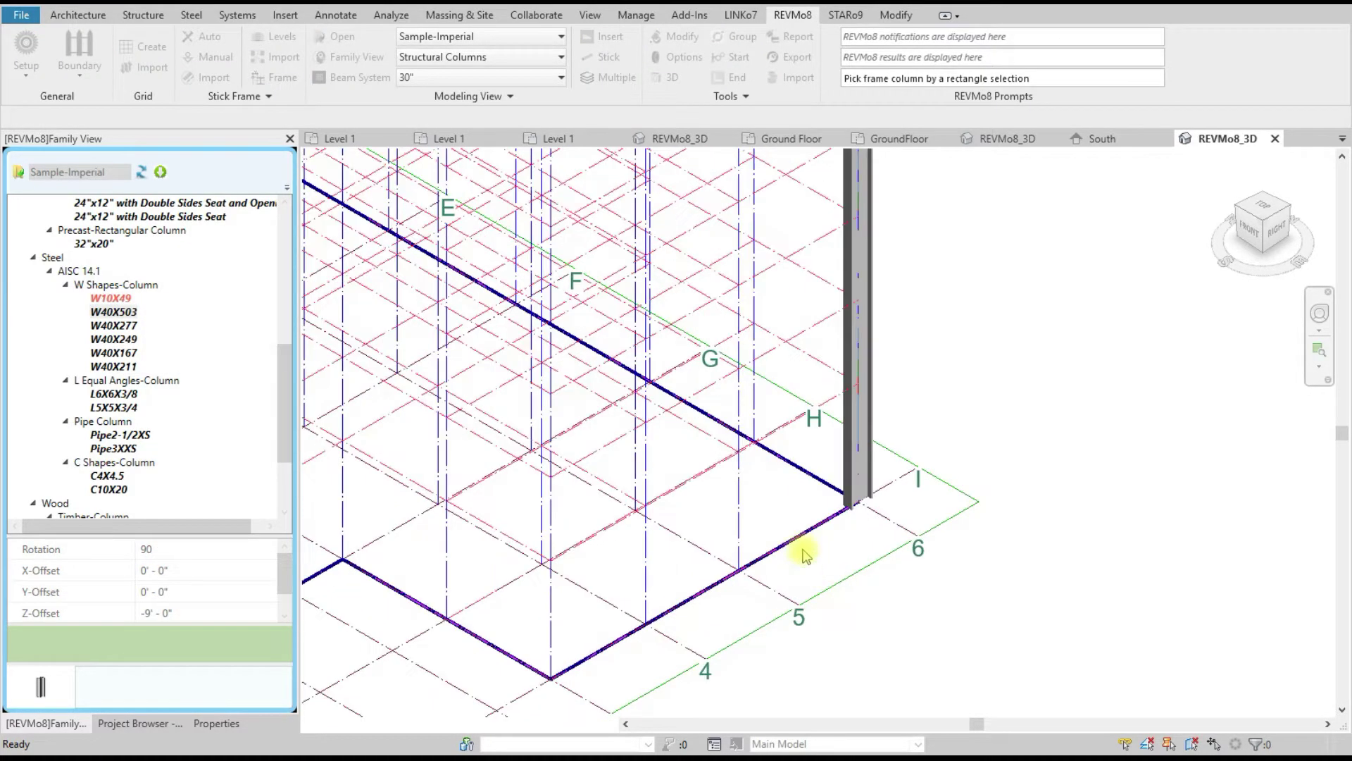
left_click(724, 515)
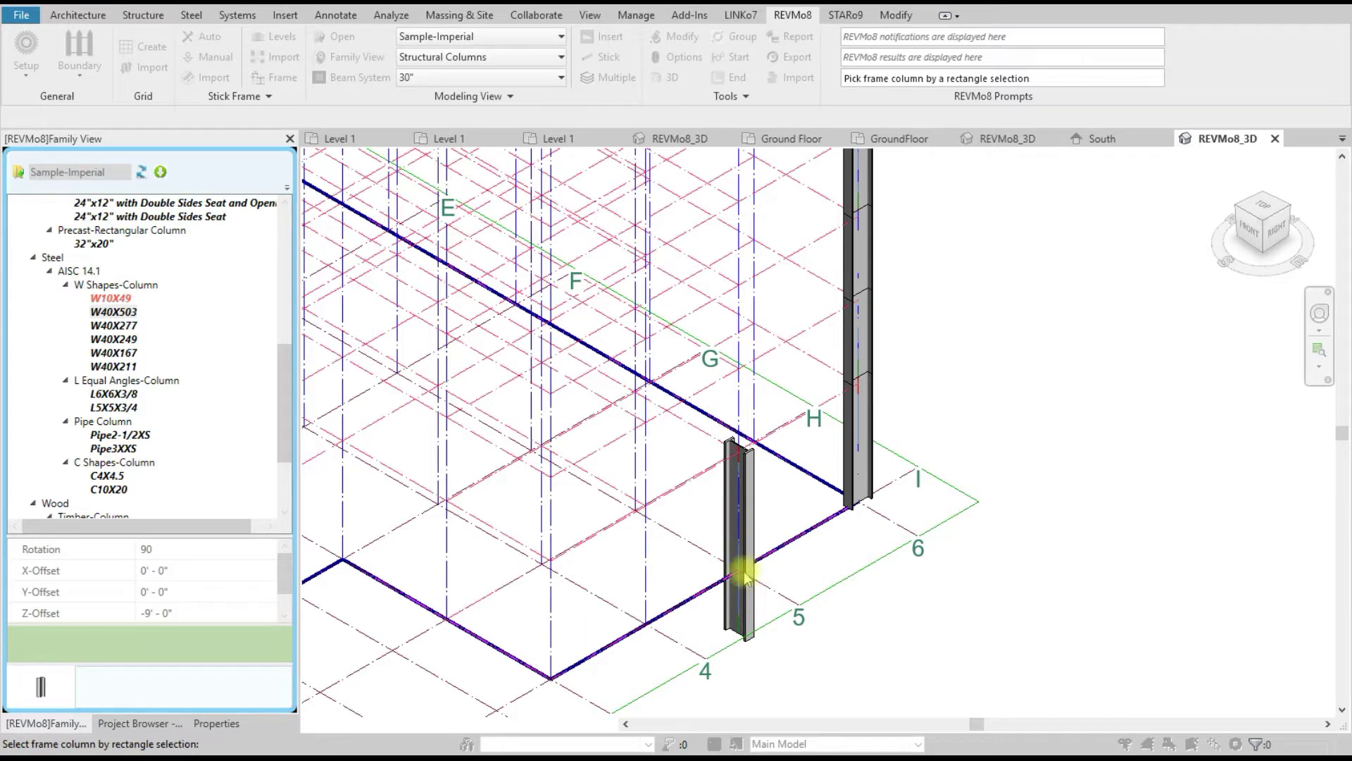
right_click(962, 311)
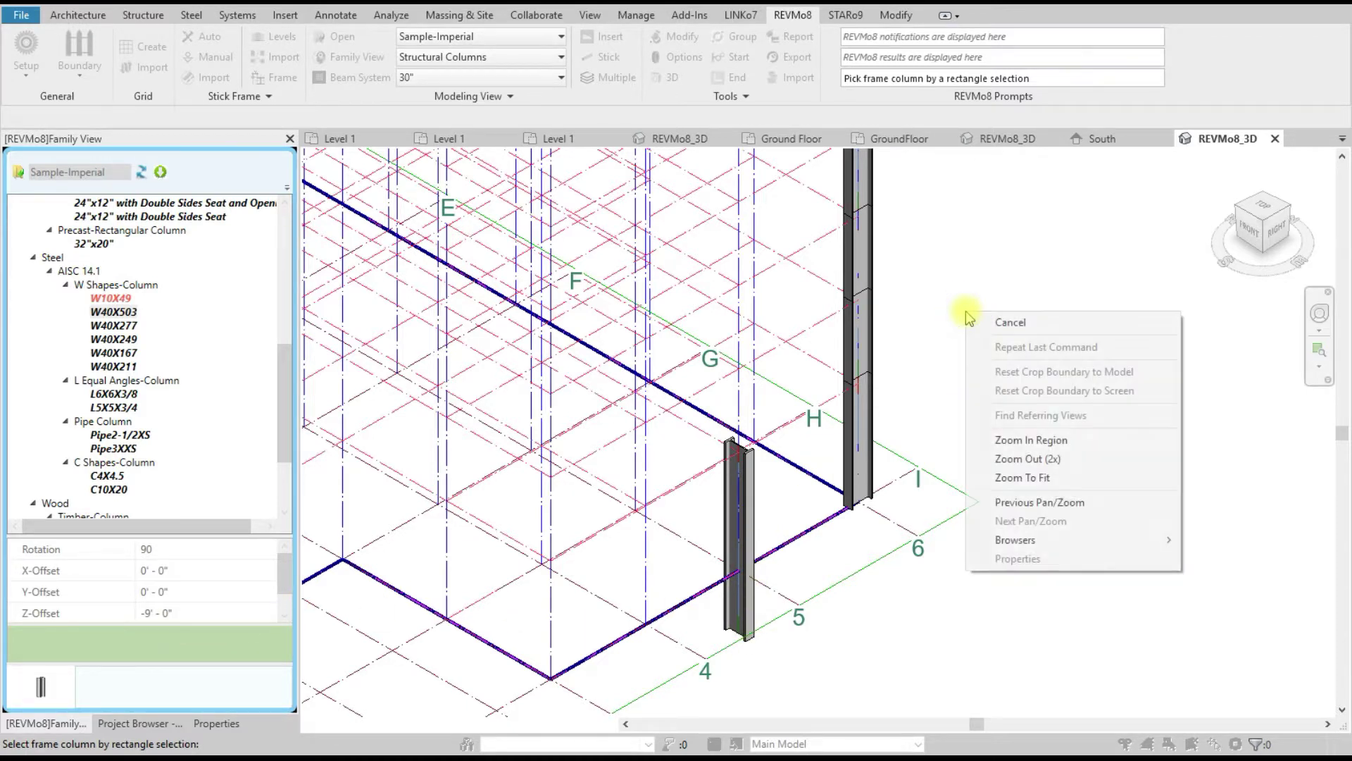
left_click(644, 554)
left_click_drag(659, 560, 620, 554)
left_click_drag(564, 621, 521, 617)
right_click(993, 342)
left_click(1049, 371)
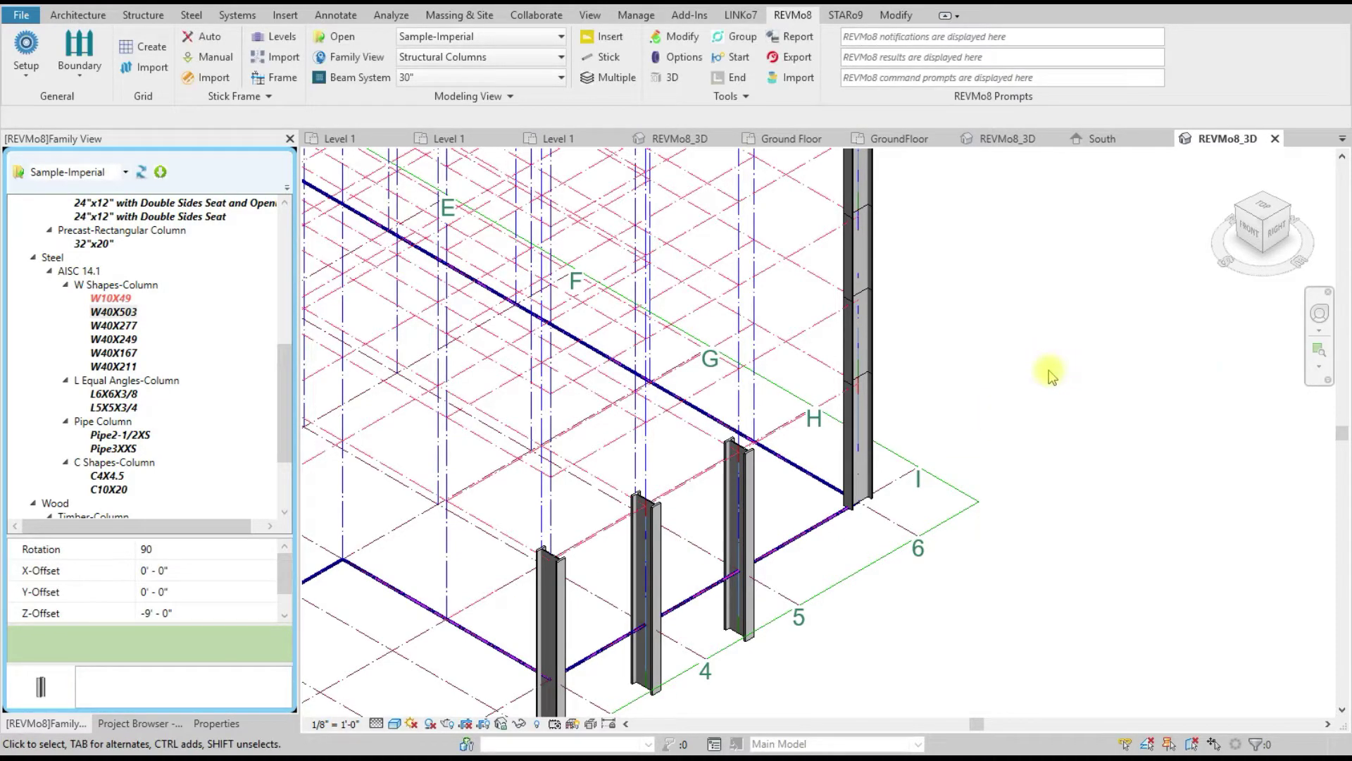
scroll(1033, 357, "down", 4)
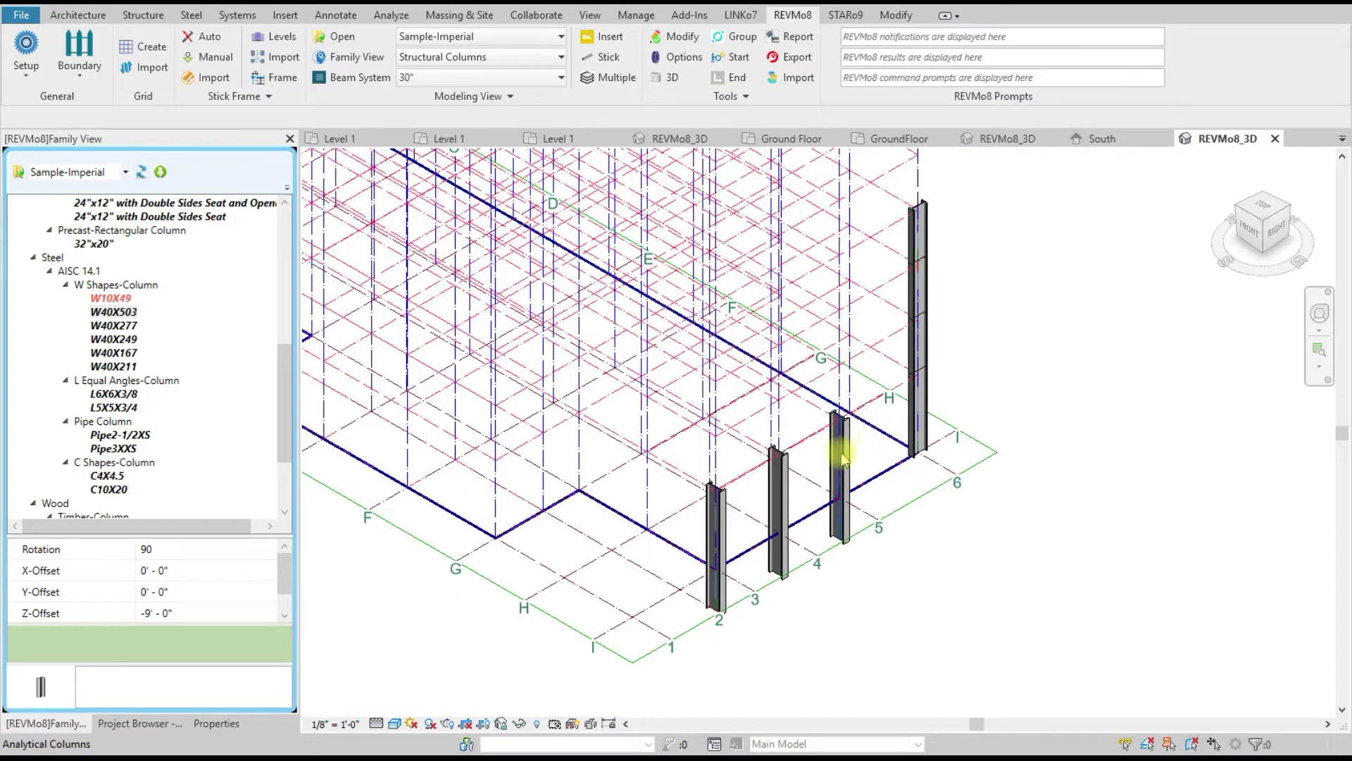
Step: Select the W40X235 beam section under Structural Framing and view its Z Justification setting
scroll(363, 476, "up", 4)
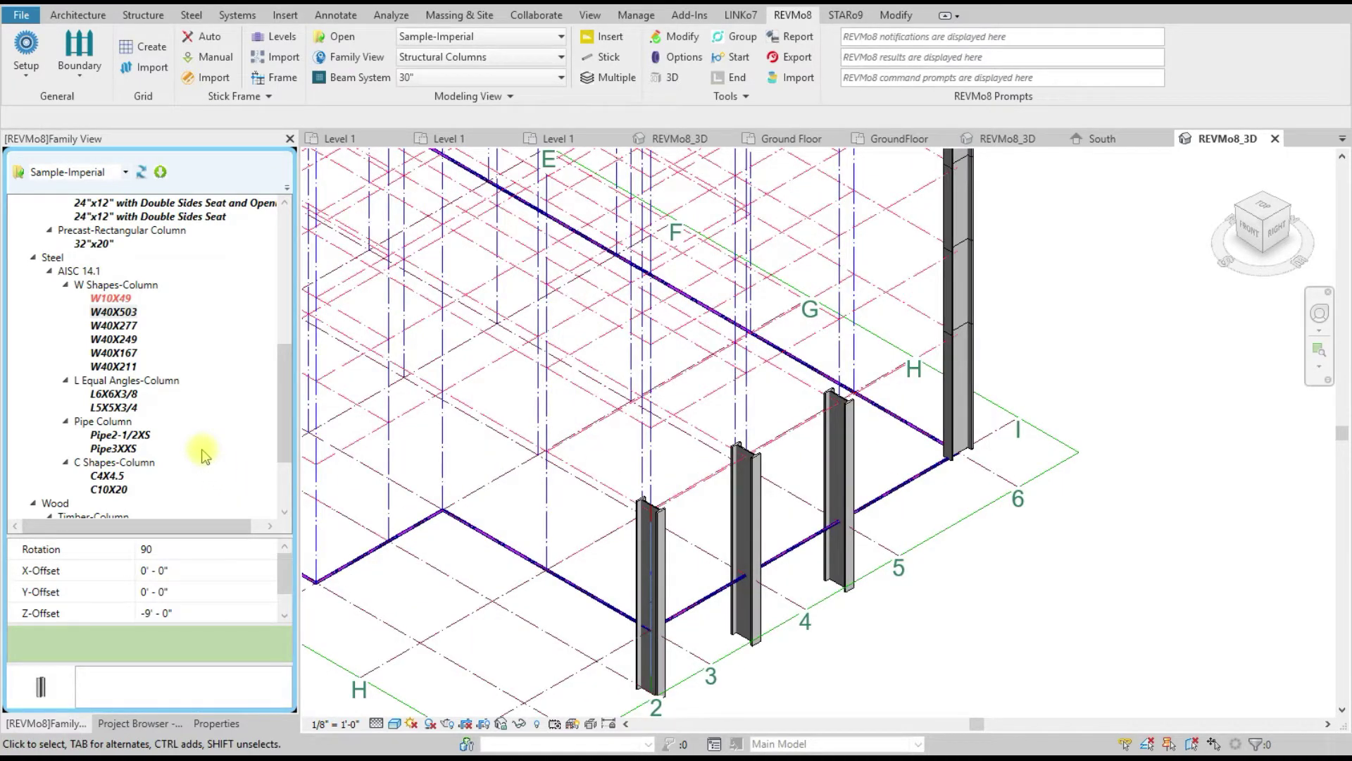
left_click(66, 286)
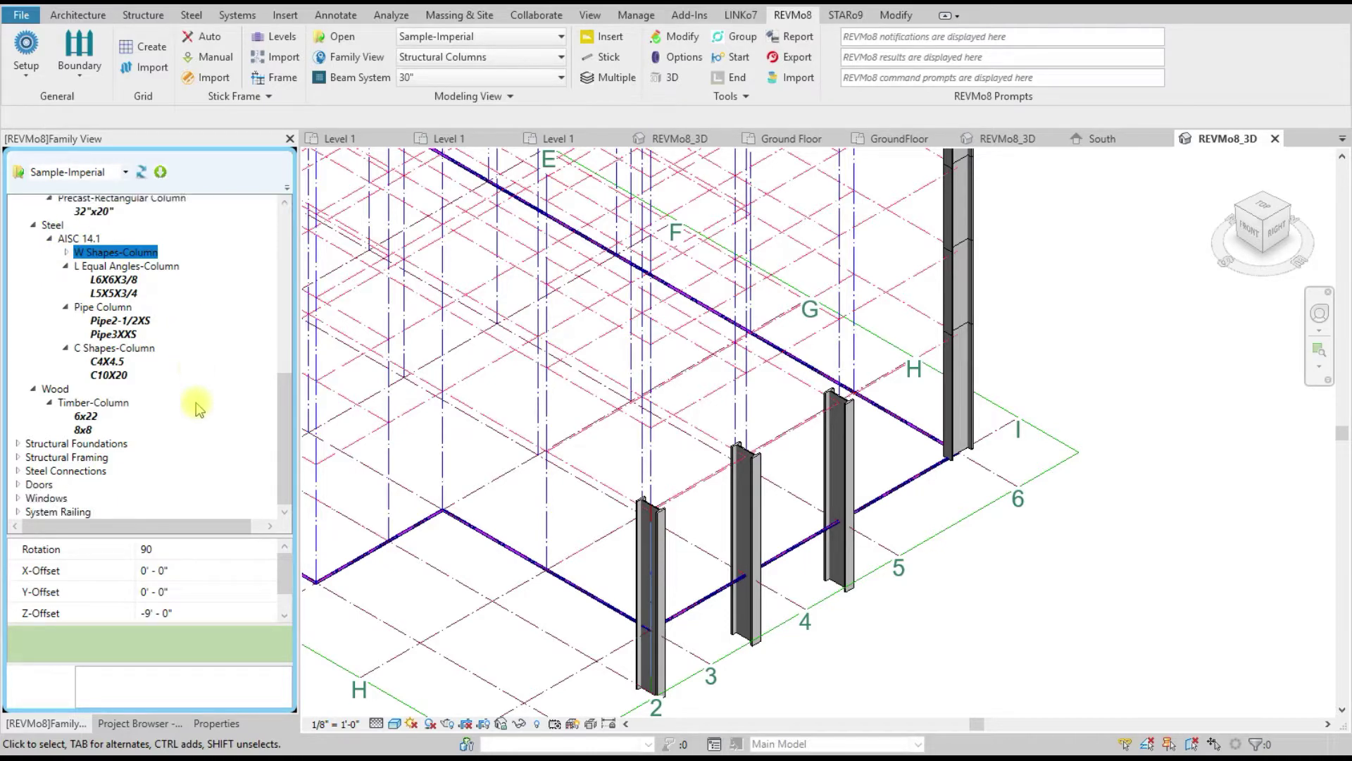
left_click(18, 456)
scroll(174, 420, "down", 4)
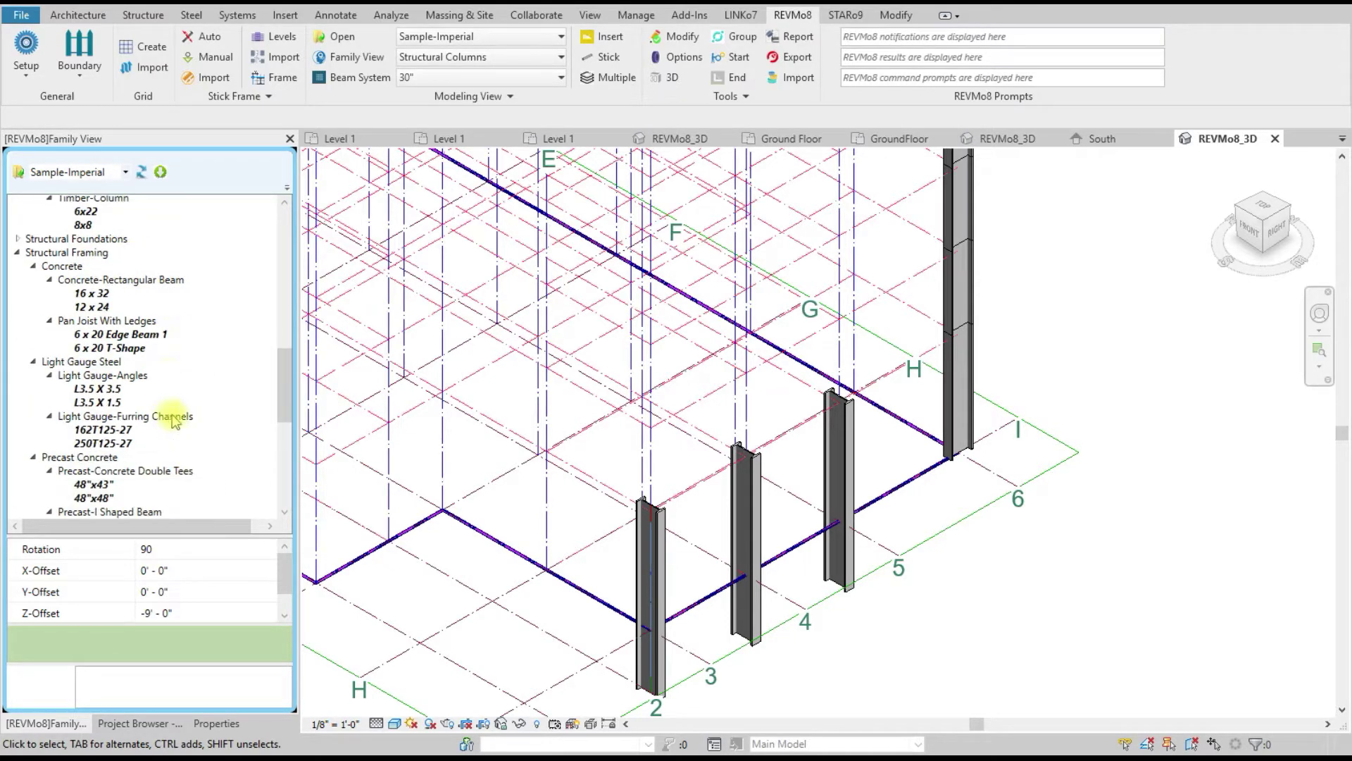
scroll(179, 419, "down", 8)
left_click(127, 308)
right_click(126, 308)
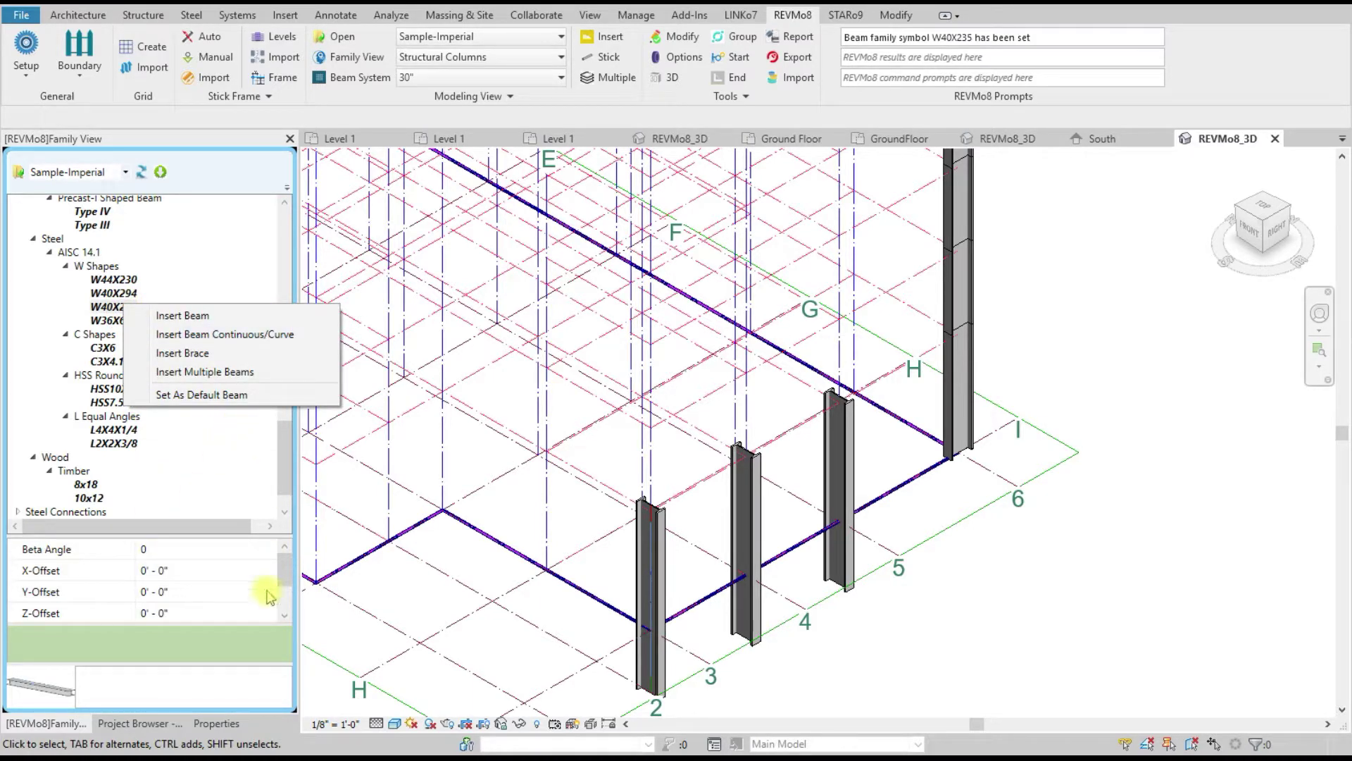
left_click(285, 574)
left_click(194, 612)
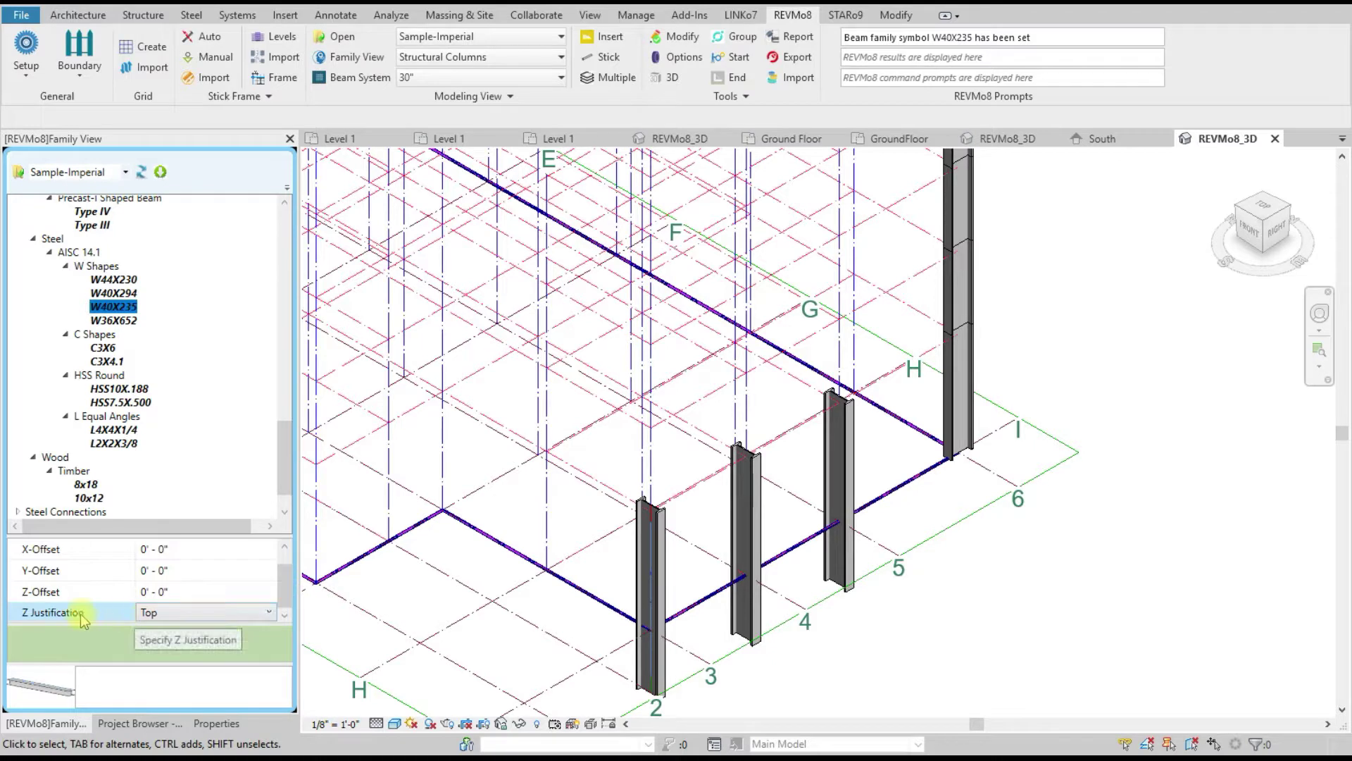
left_click(173, 613)
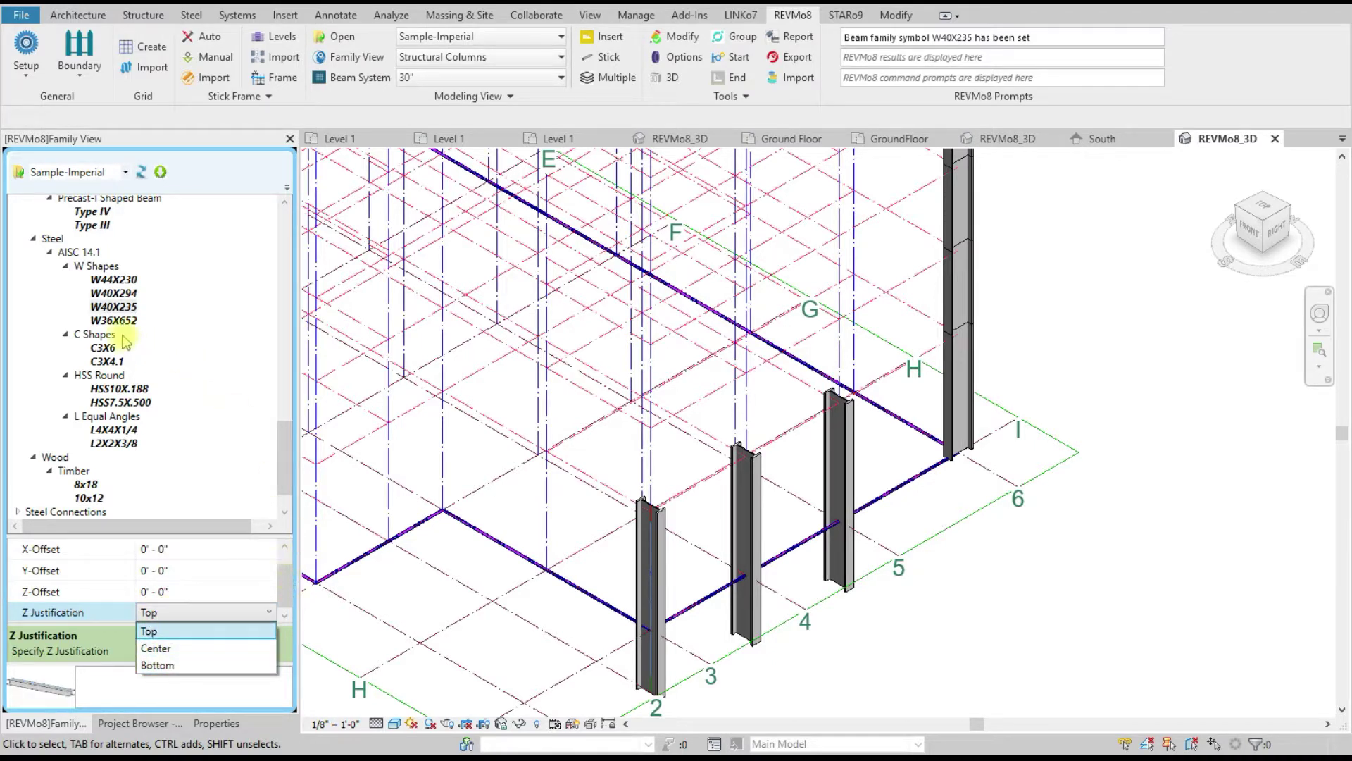
left_click(113, 307)
Step: Insert a W40X235 beam on the stick line at grid H, then cancel
right_click(115, 306)
left_click(160, 319)
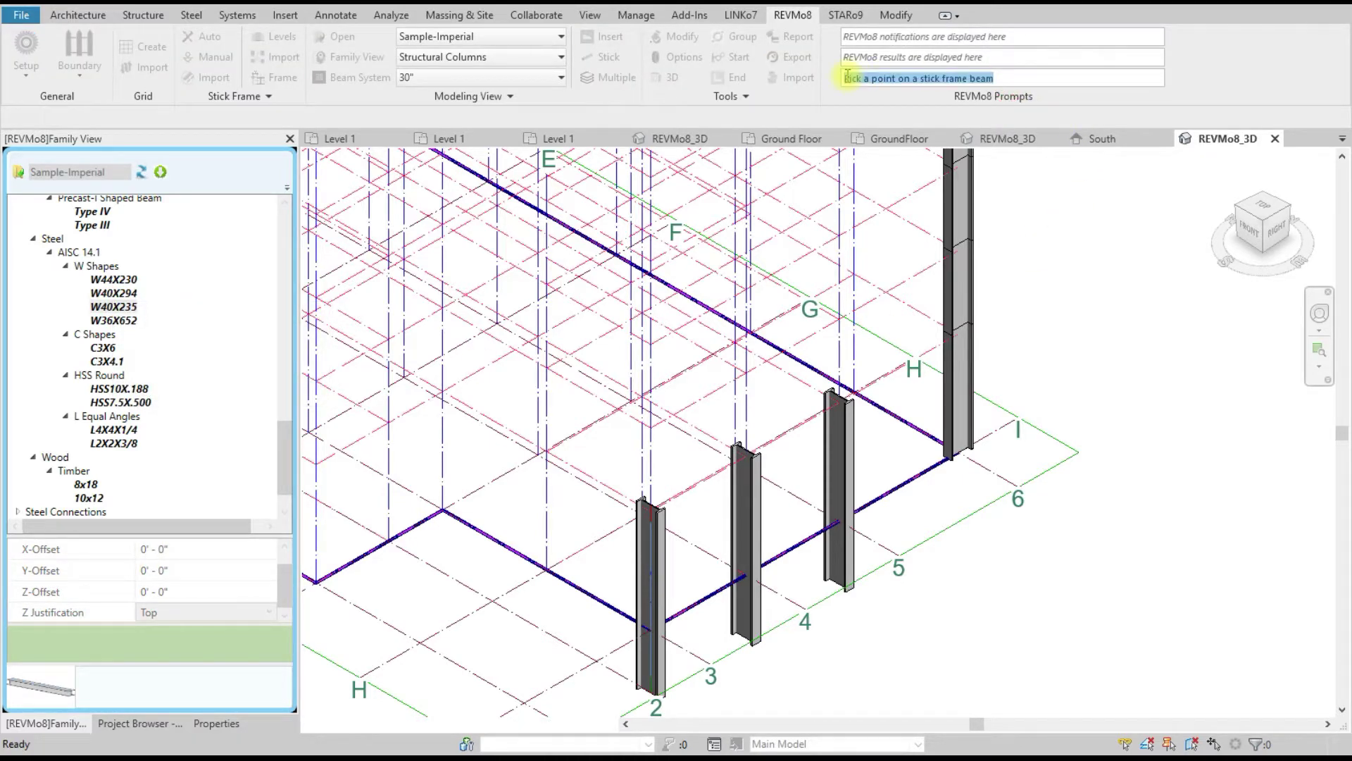
scroll(941, 366, "up", 2)
scroll(942, 358, "up", 2)
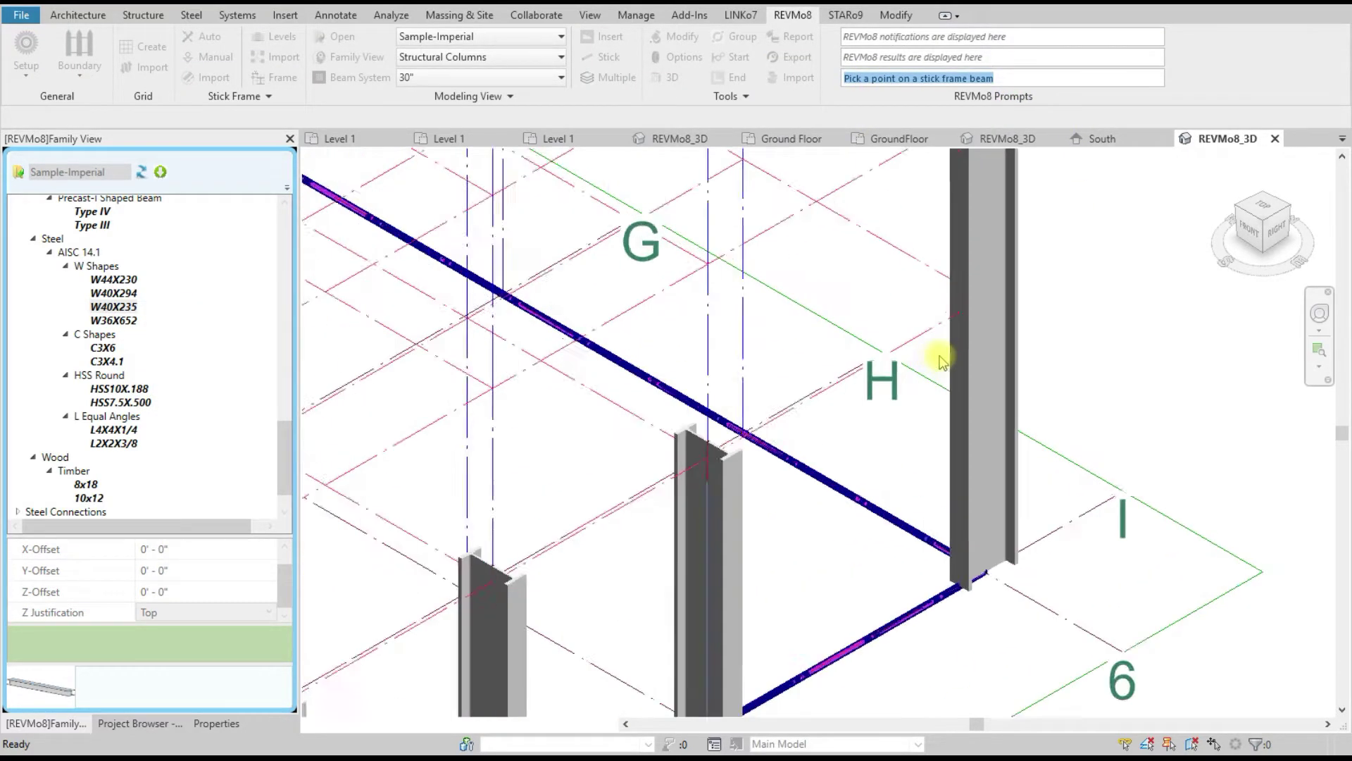
scroll(786, 467, "up", 2)
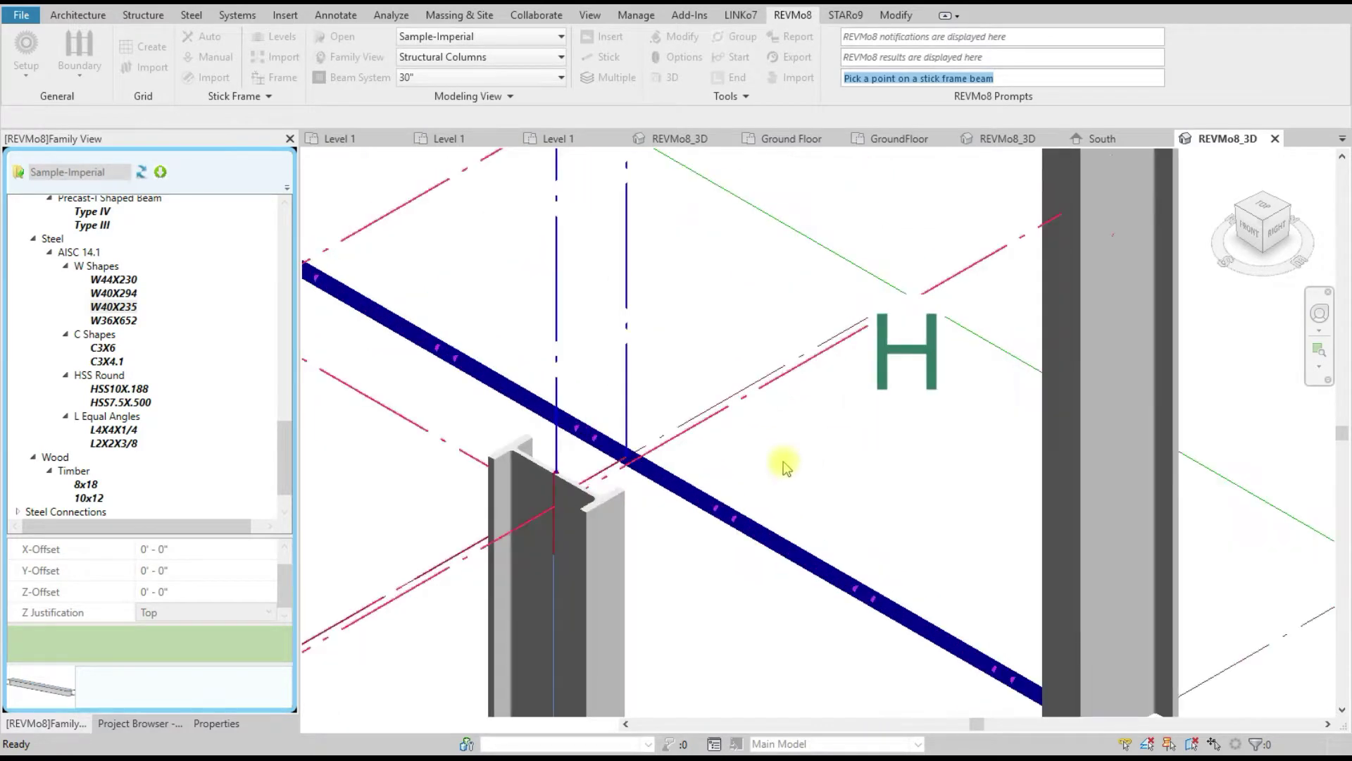
left_click(787, 377)
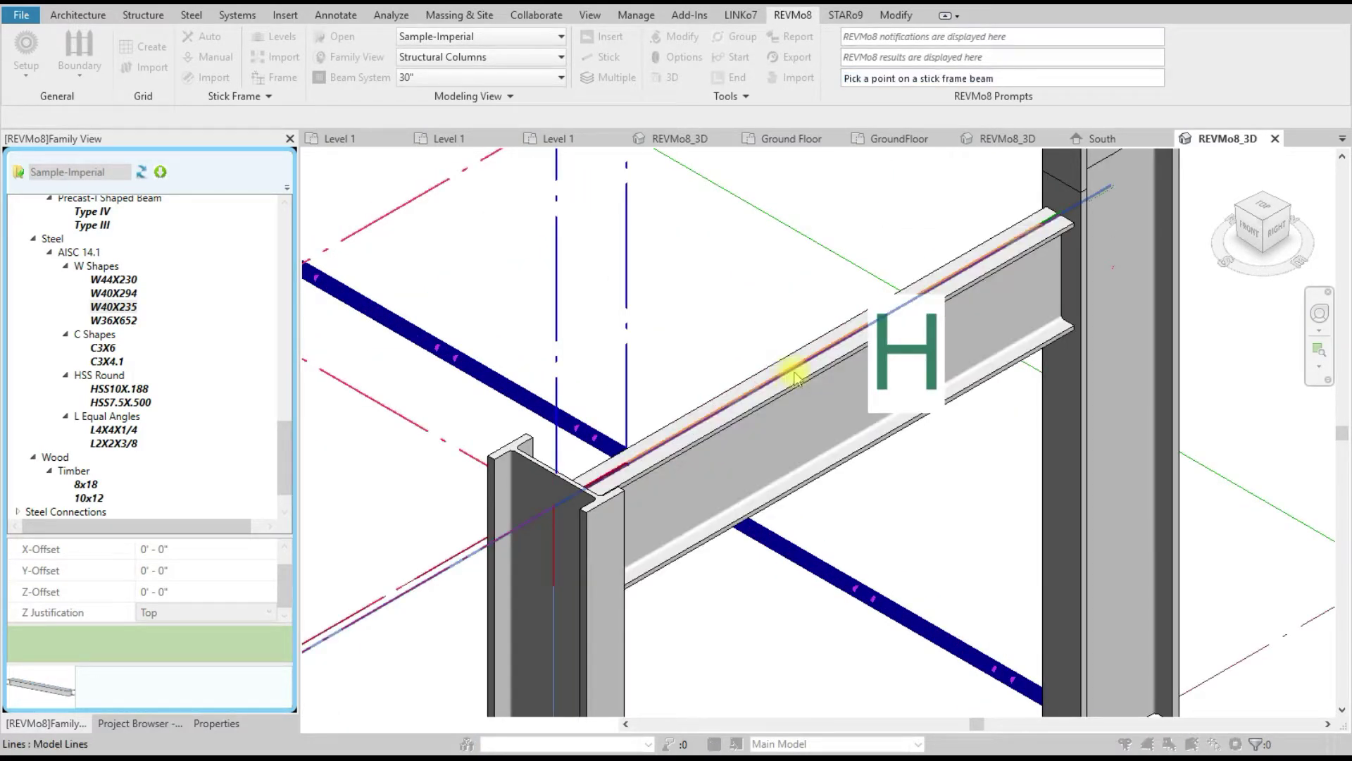
scroll(898, 348, "down", 4)
scroll(633, 493, "up", 2)
scroll(852, 338, "down", 3)
right_click(697, 331)
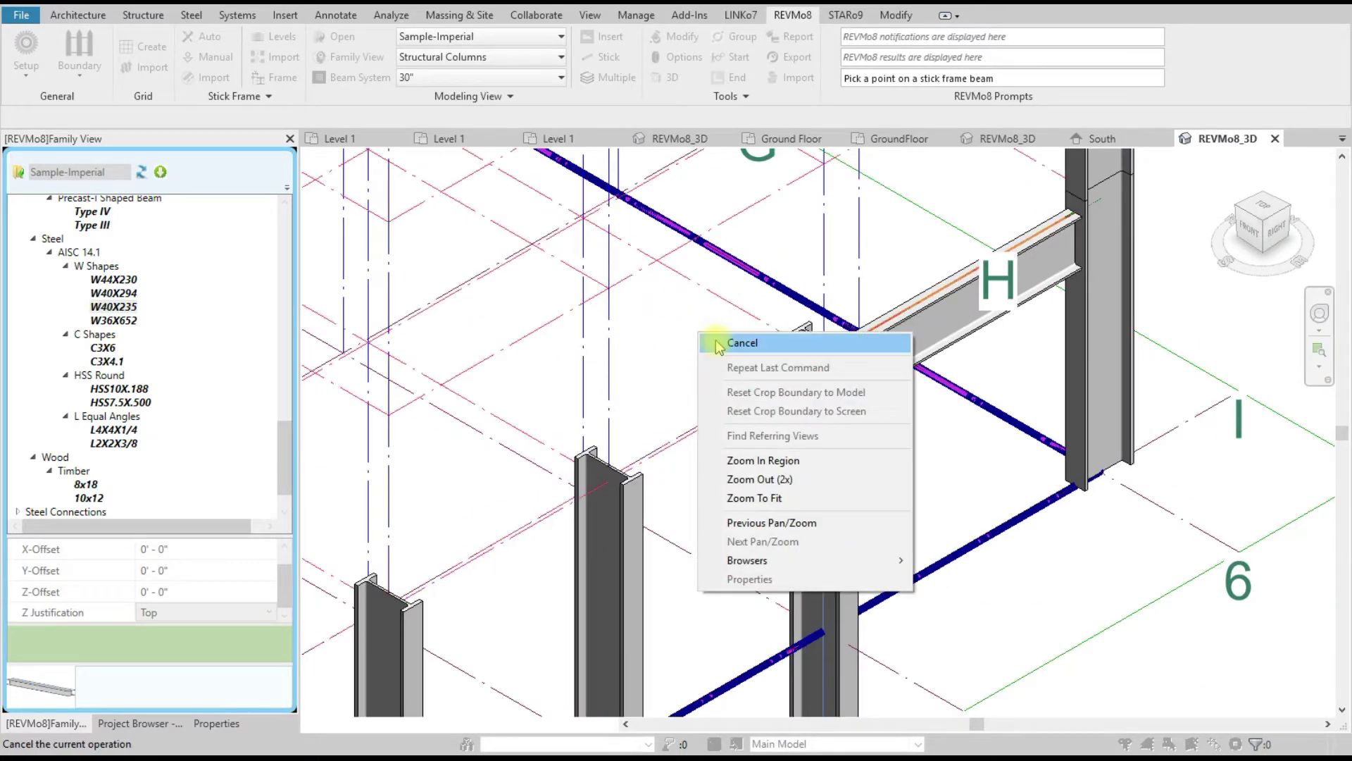
left_click(701, 335)
right_click(679, 324)
left_click(700, 336)
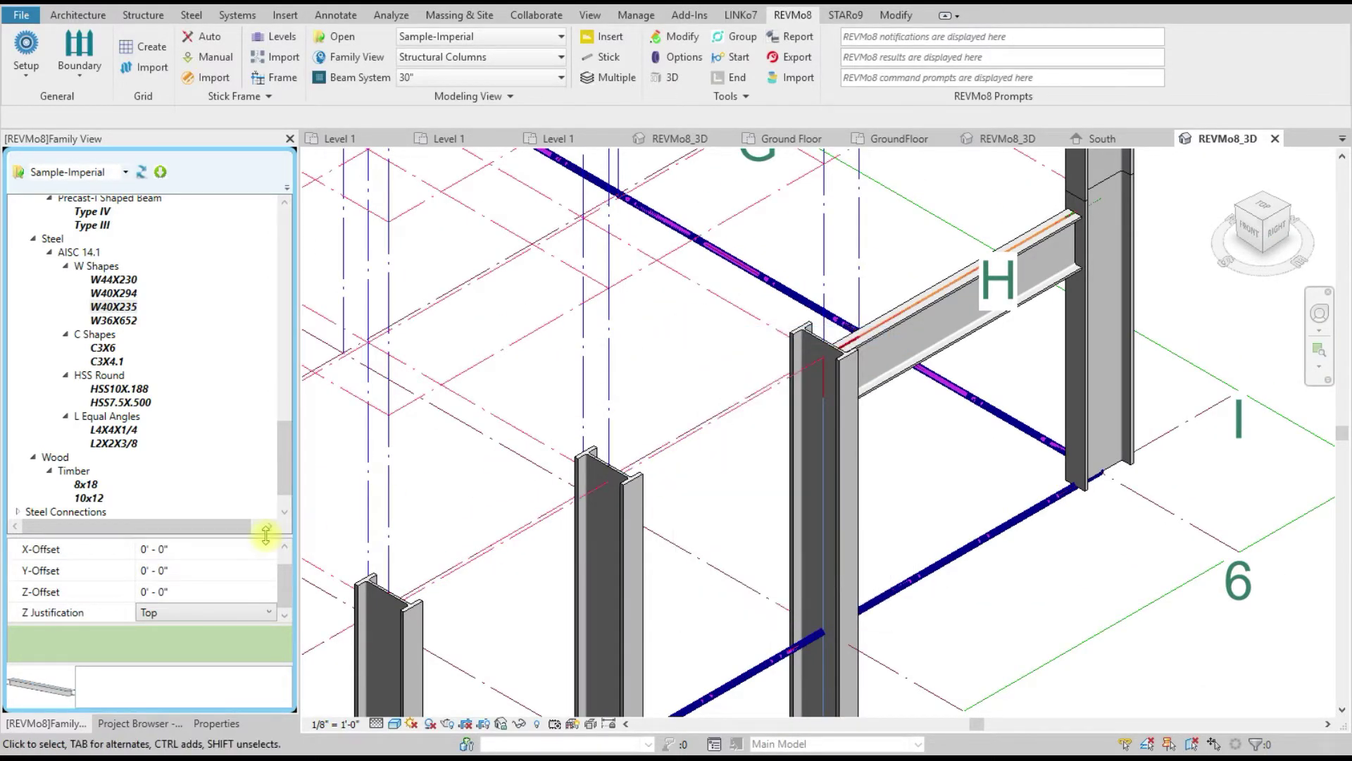
Step: Set Z Justification to Center and place W40X235 beams between the front columns
left_click(236, 613)
left_click(184, 647)
left_click(116, 307)
right_click(119, 309)
left_click(159, 319)
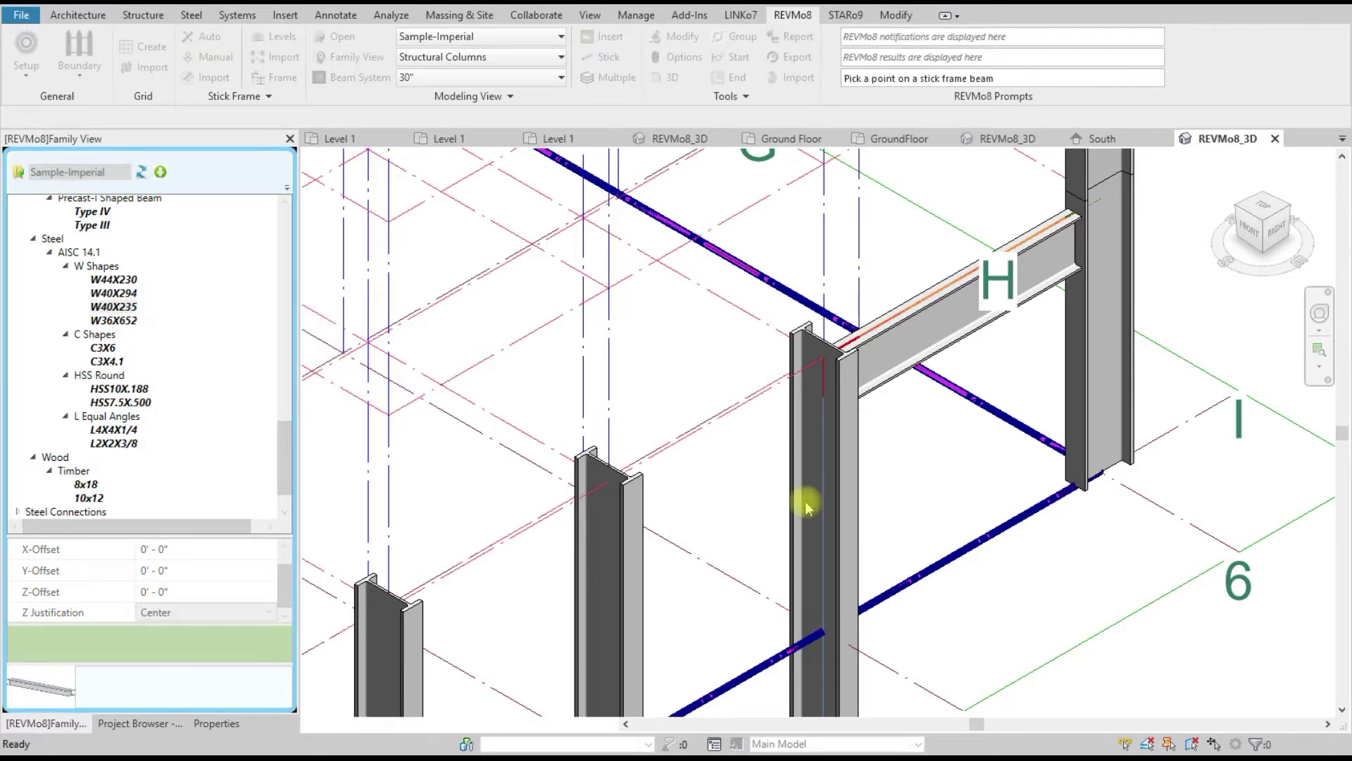
left_click(747, 403)
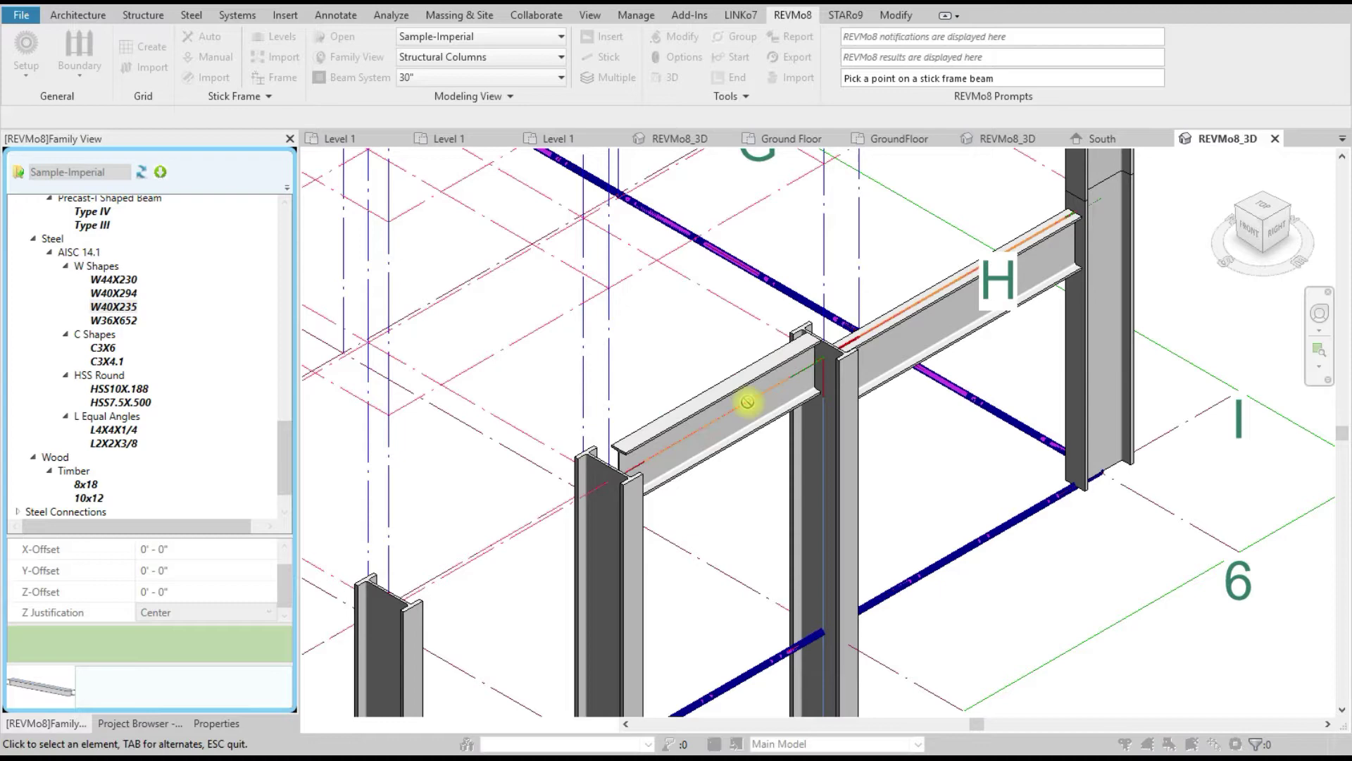
left_click(543, 517)
scroll(855, 437, "down", 2)
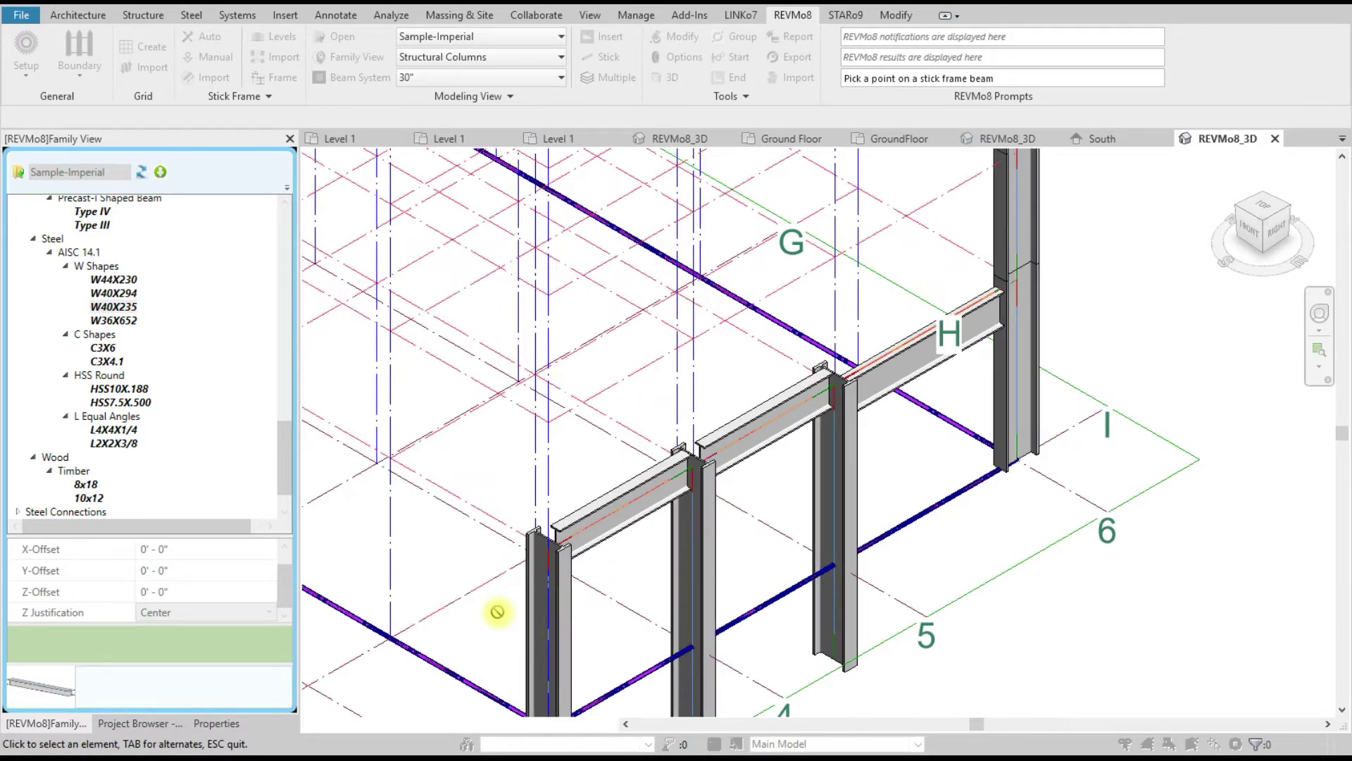
scroll(567, 398, "up", 1)
right_click(643, 346)
left_click(658, 356)
scroll(623, 515, "down", 2)
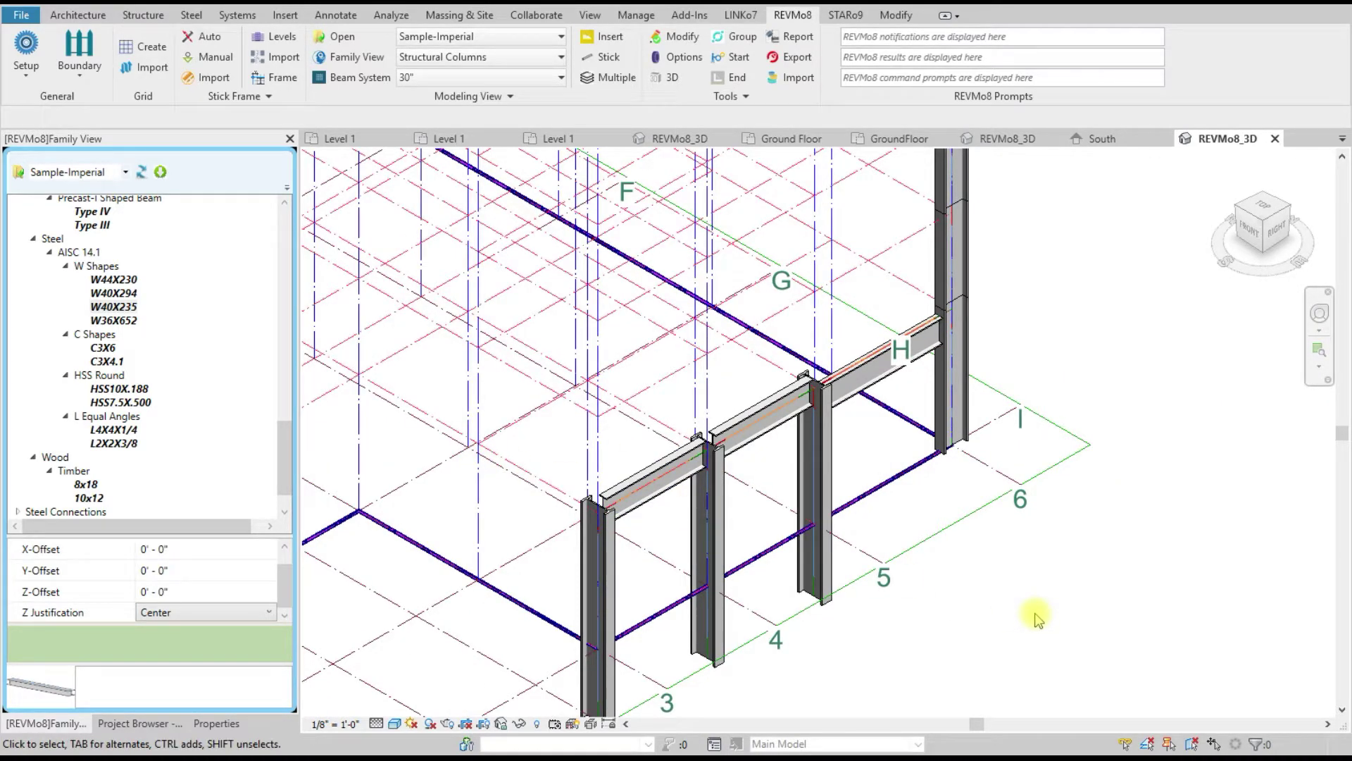
Step: Undo the inserted beams and steel columns with three Ctrl+Z
key("ctrl+z")
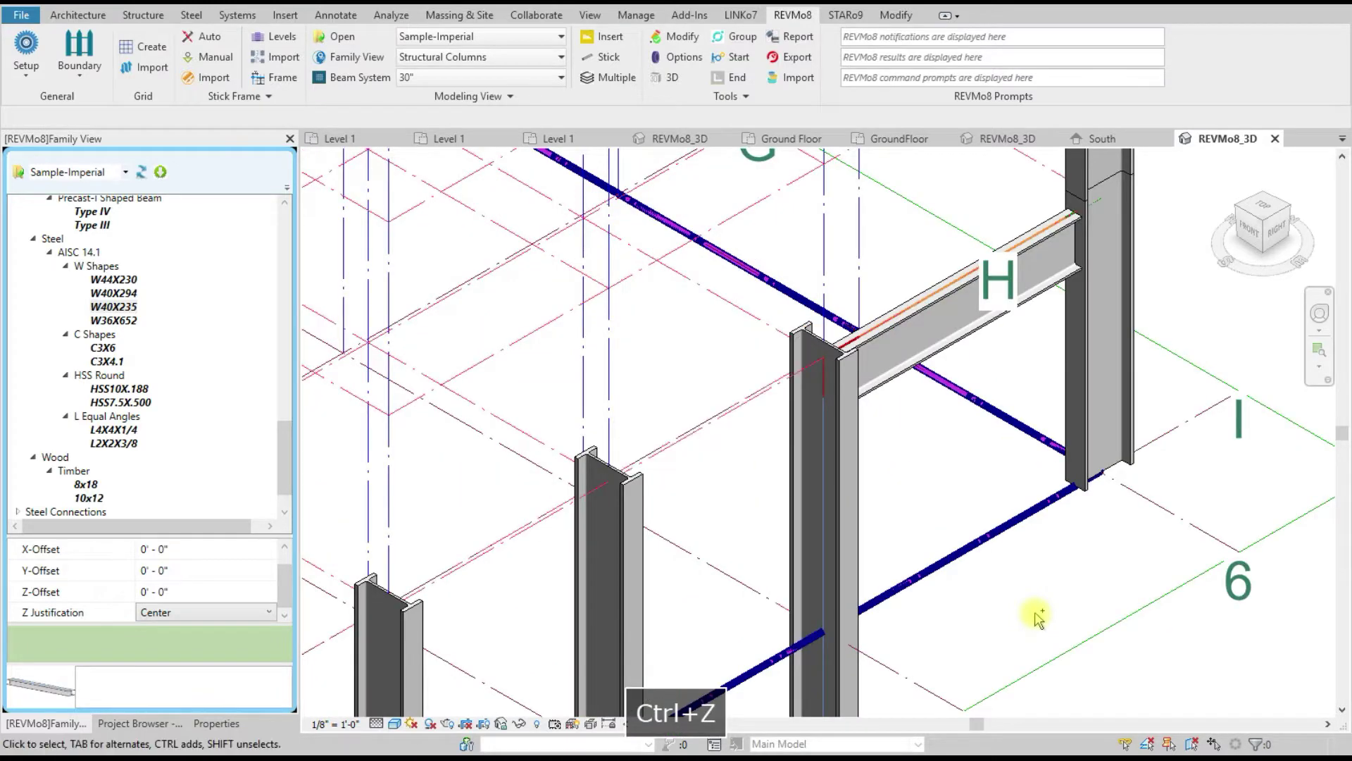
key("ctrl+z")
key("ctrl+z")
key("ctrl+z")
key("ctrl+z")
key("ctrl+z")
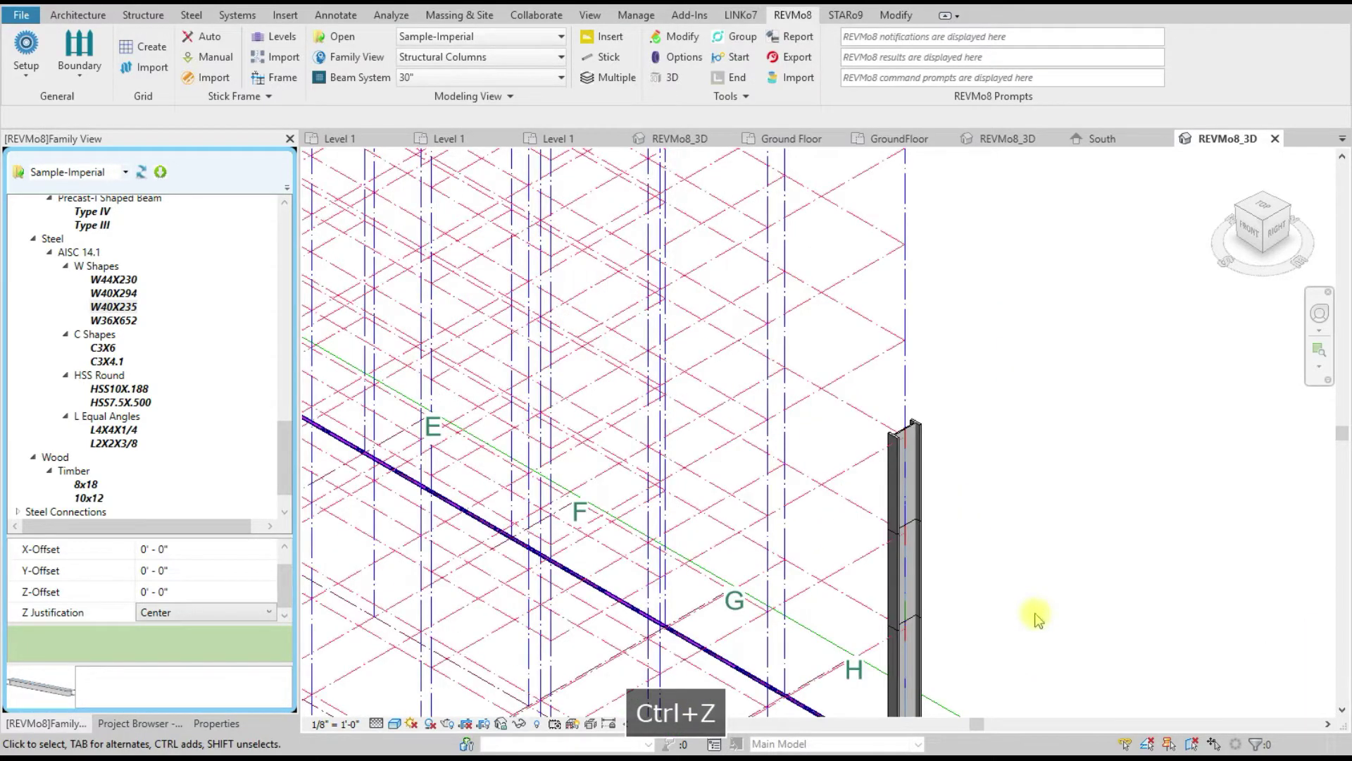
key("ctrl+z")
key("ctrl+z")
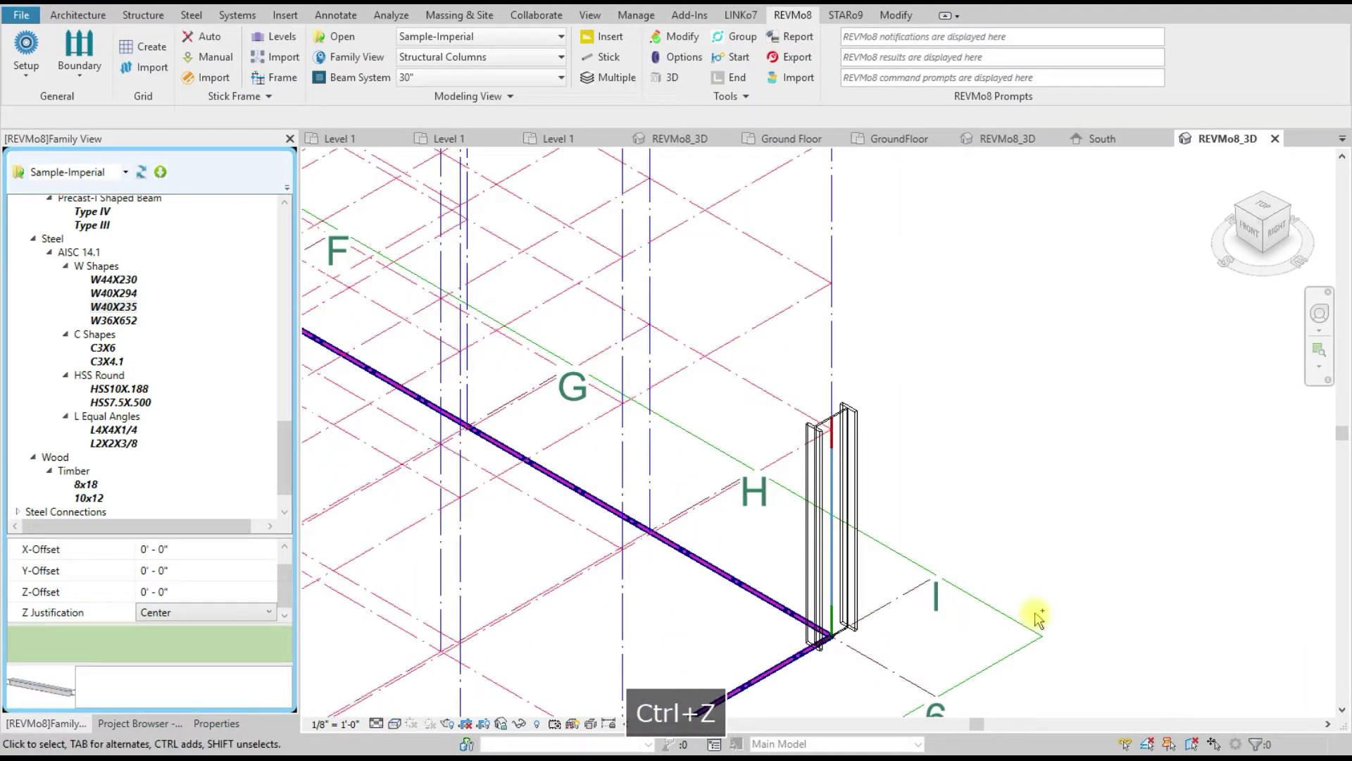
Step: Switch the view's visual style to Shaded
left_click(377, 724)
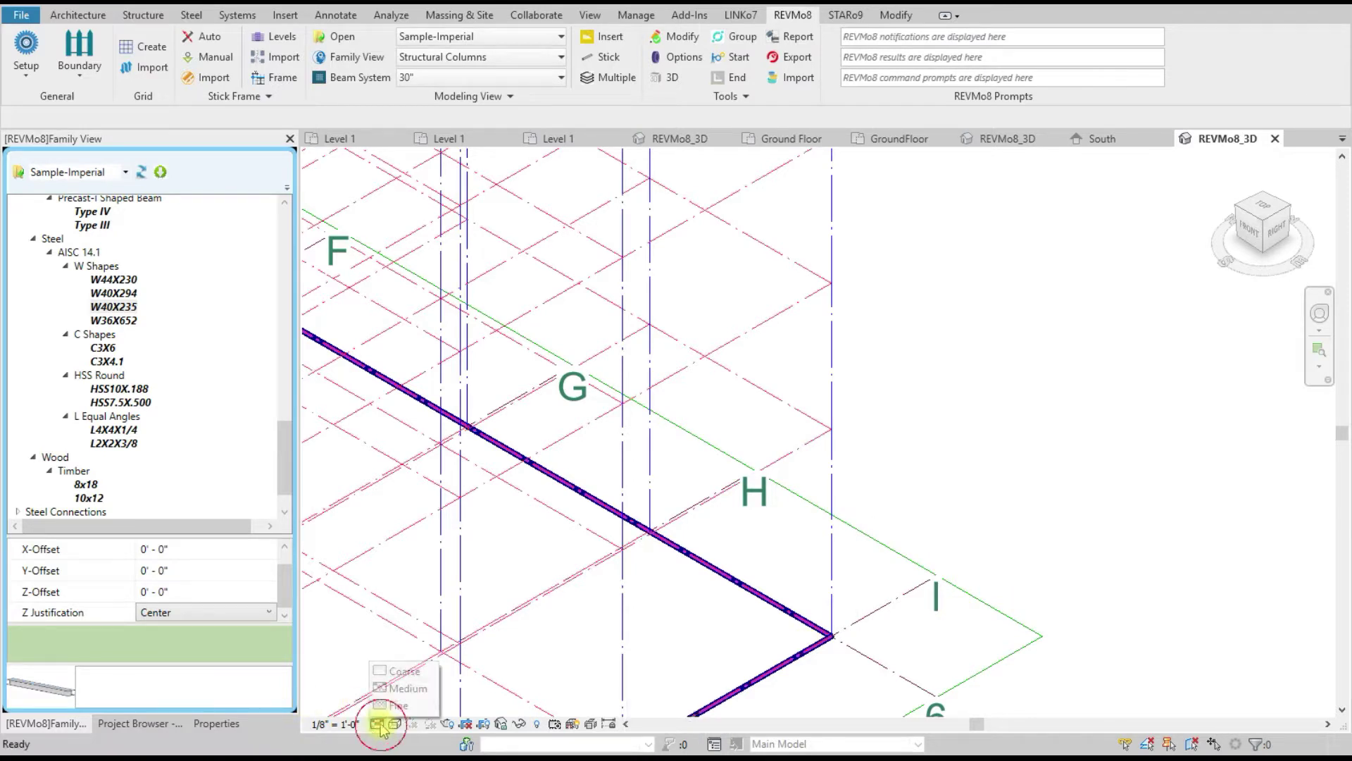
left_click(392, 730)
left_click(392, 726)
left_click(421, 655)
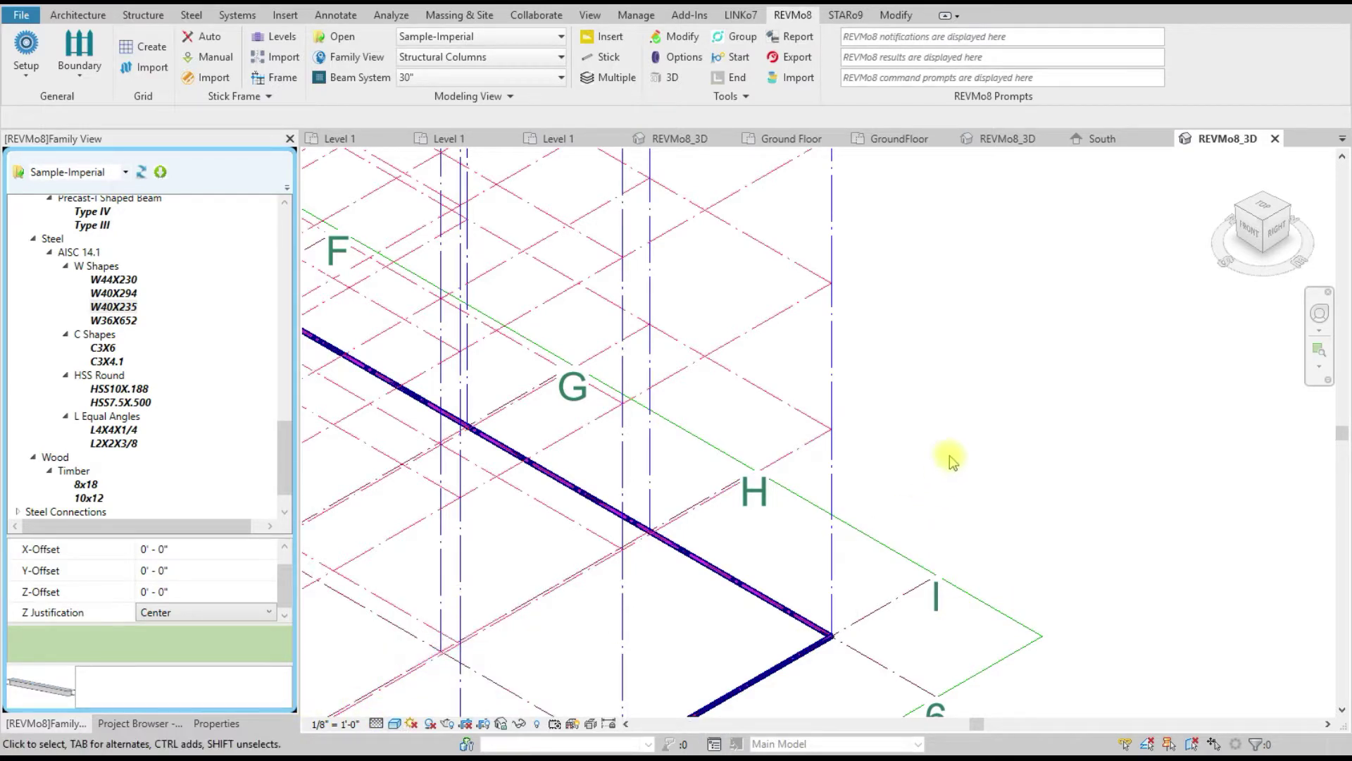
Step: Place a trial column on the frame stick at grid H, then cancel column placement
left_click(610, 59)
left_click_drag(883, 491, 810, 467)
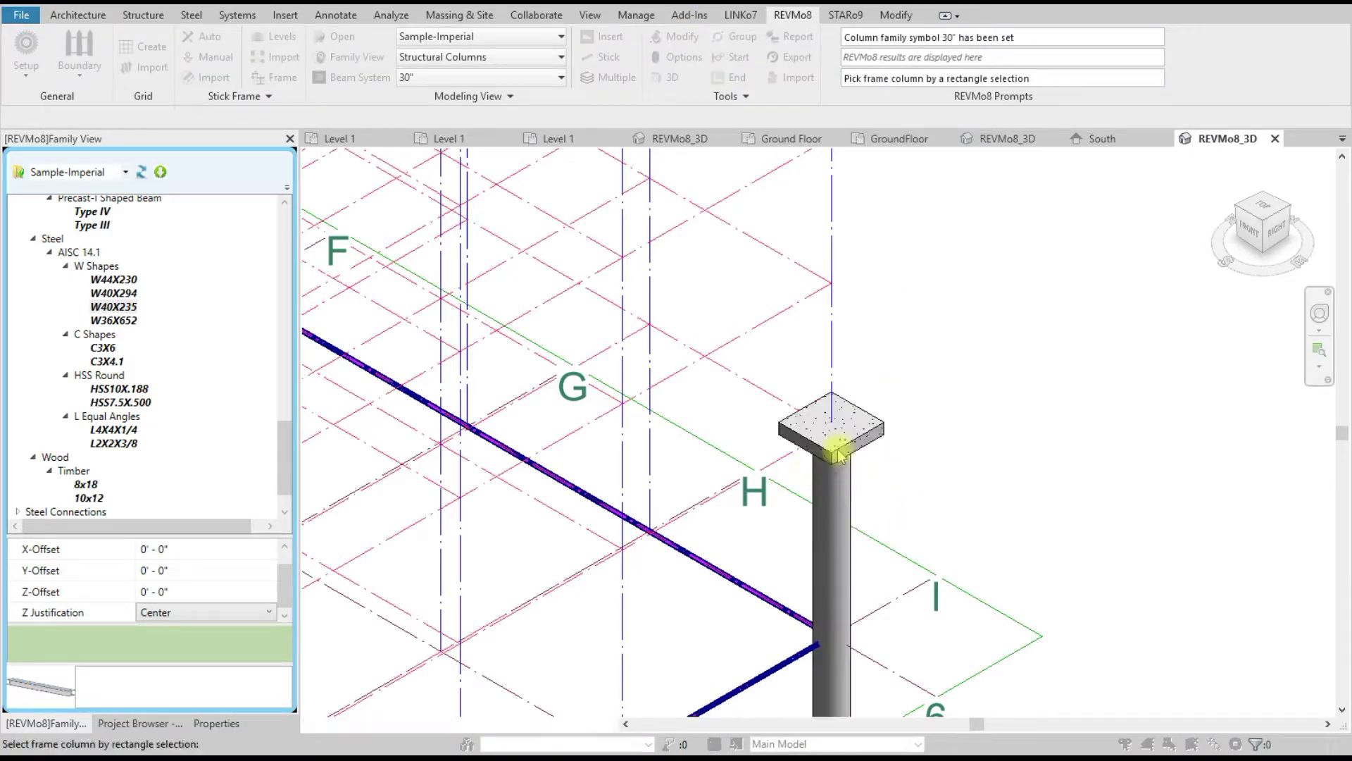
right_click(916, 317)
left_click(941, 328)
Step: Check the Y-Offset and the column Rotation value of 90 in the modeling options
left_click(172, 566)
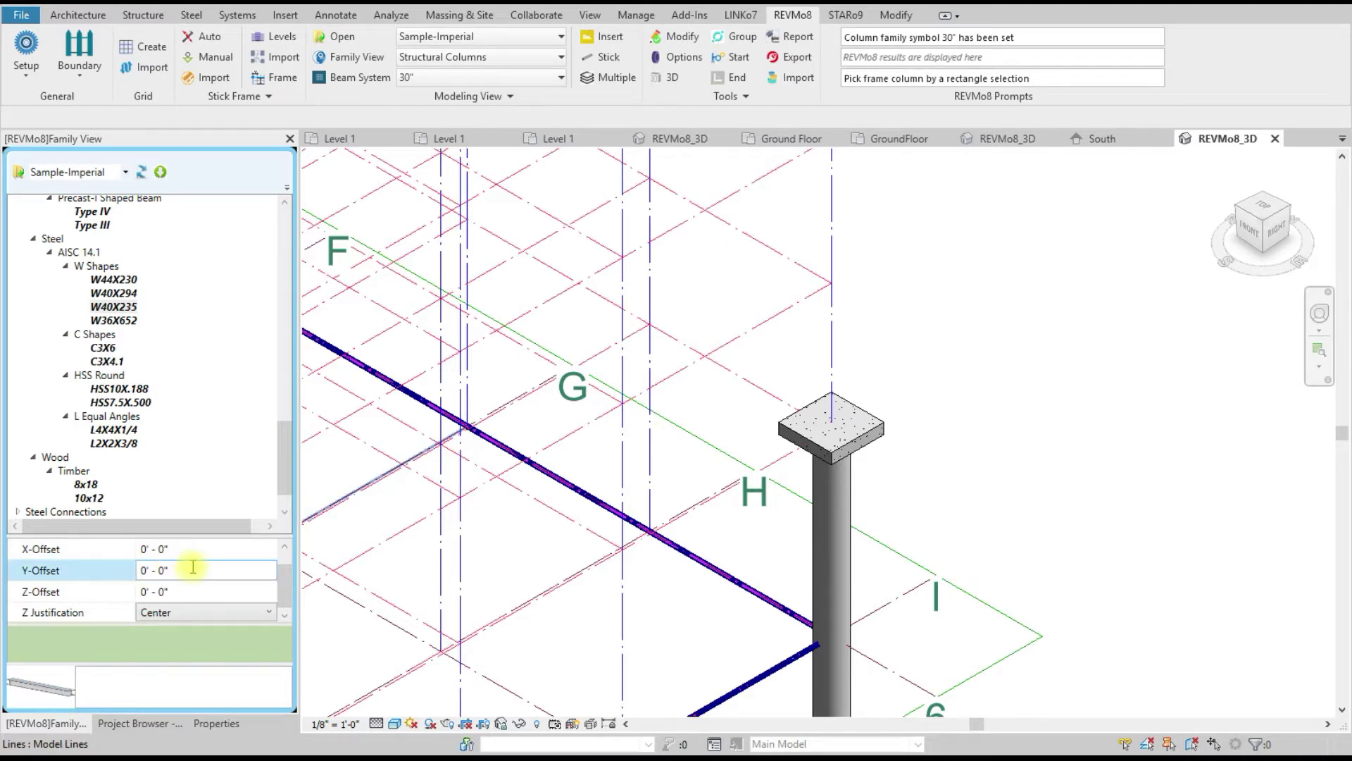
scroll(193, 566, "up", 1)
scroll(246, 436, "up", 8)
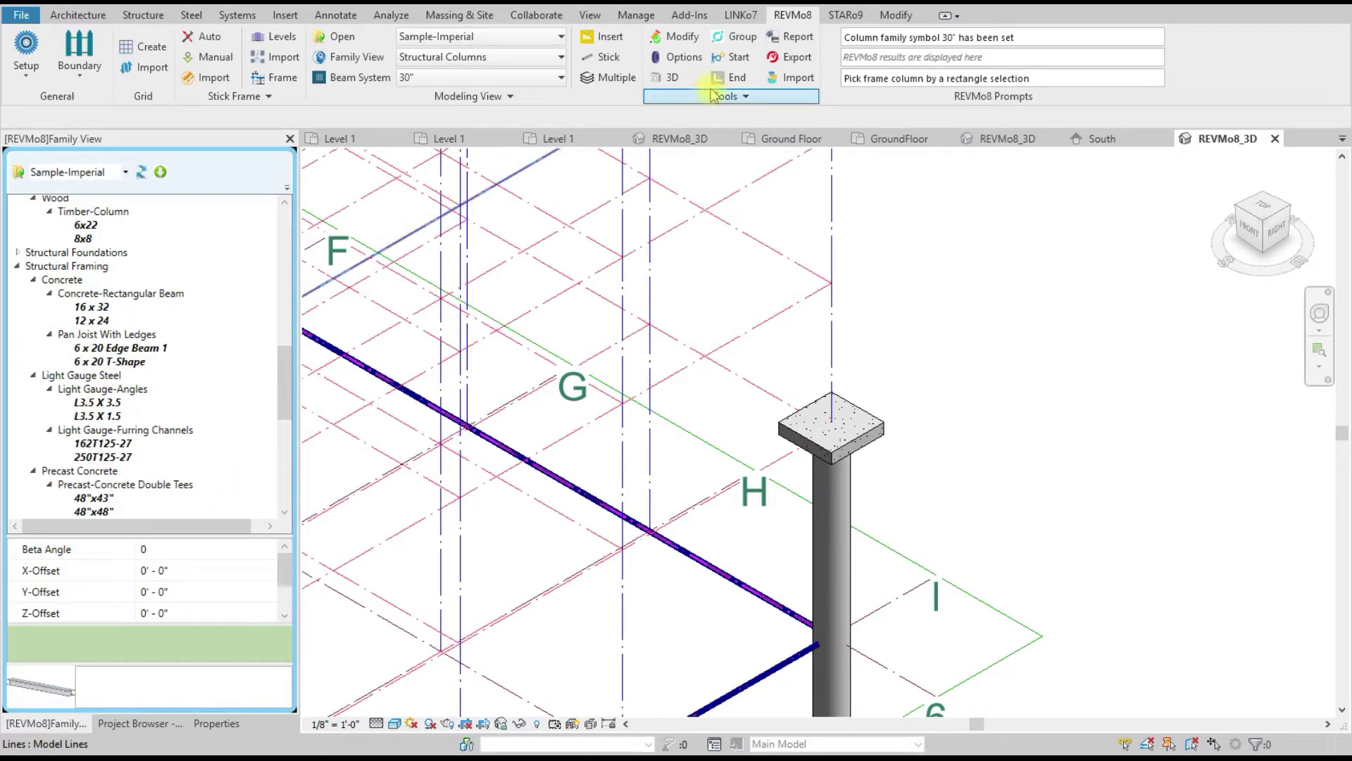
left_click(678, 56)
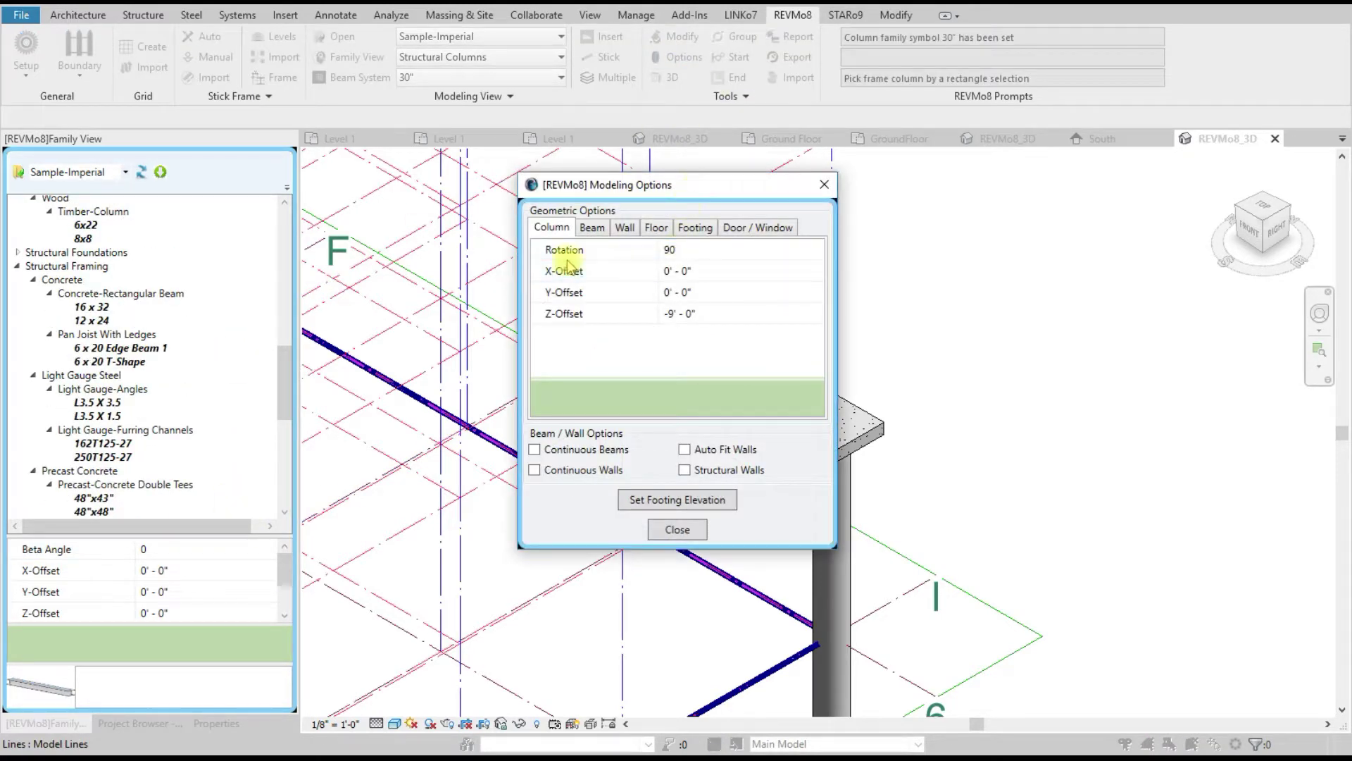
left_click(704, 251)
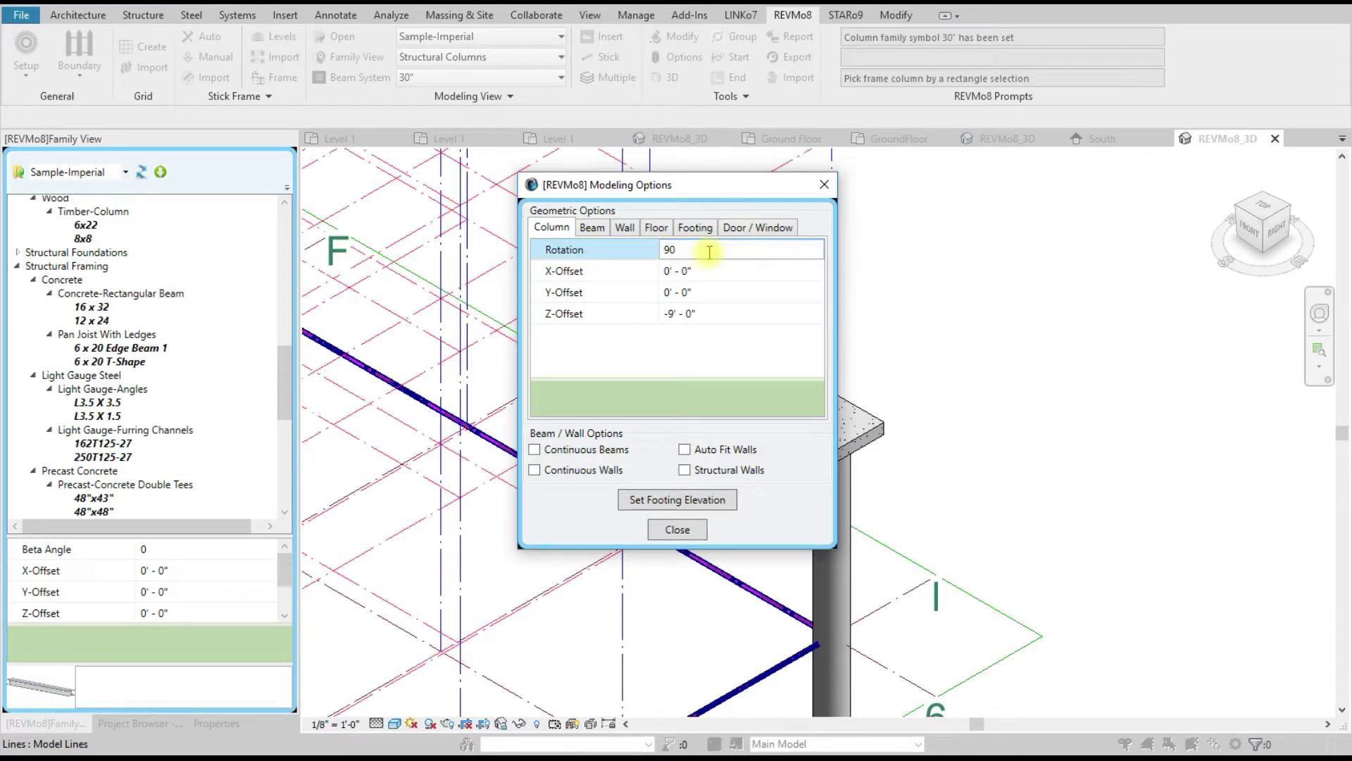
left_click(613, 252)
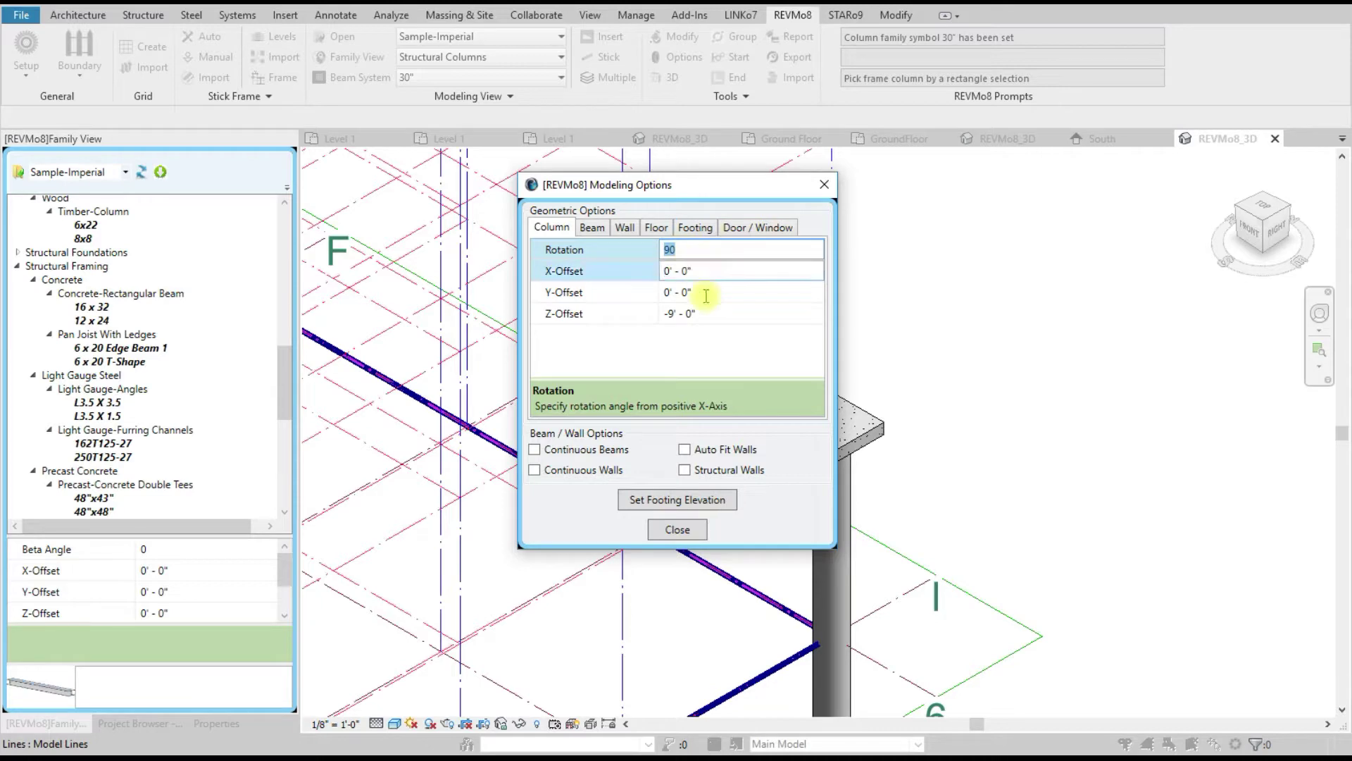
left_click(824, 185)
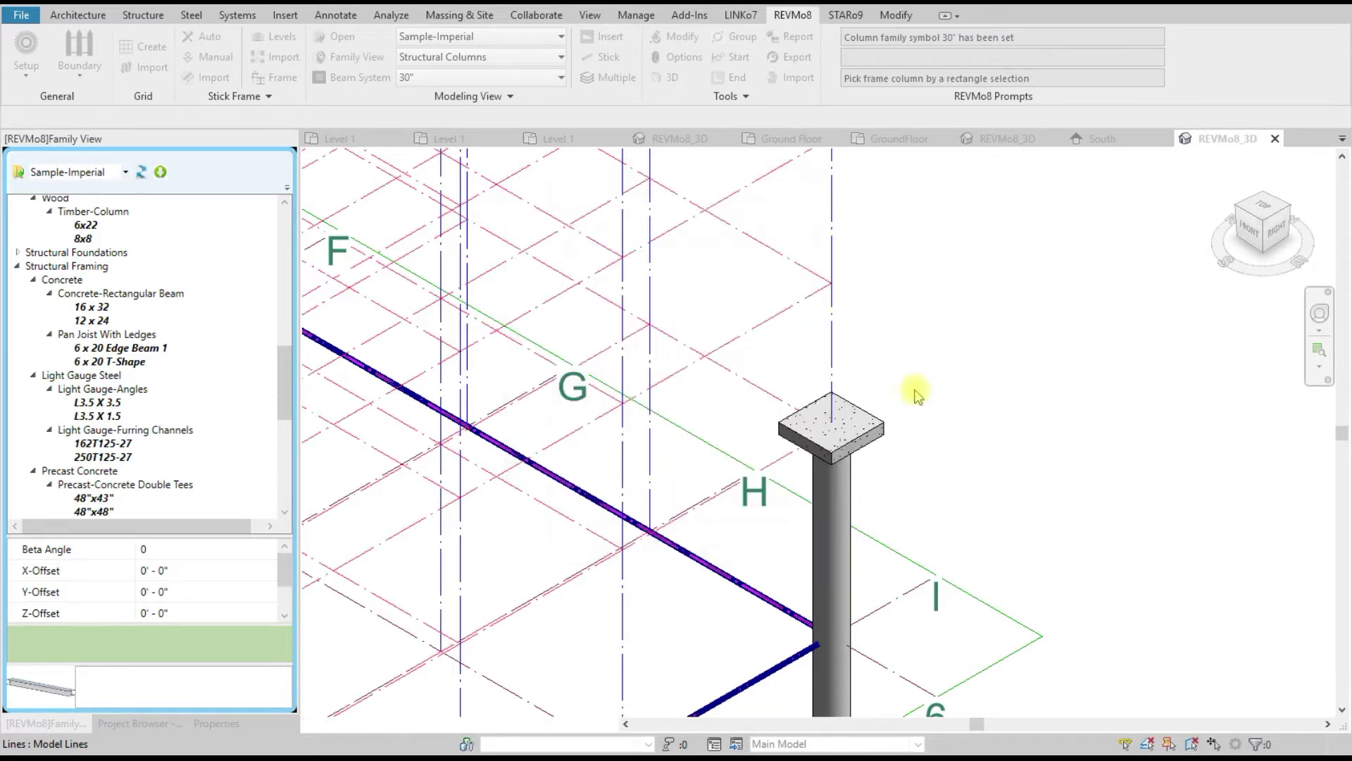
Step: Delete the trial concrete column with footing and set column Rotation 0 and Z-Offset 0
left_click(878, 435)
key("Delete")
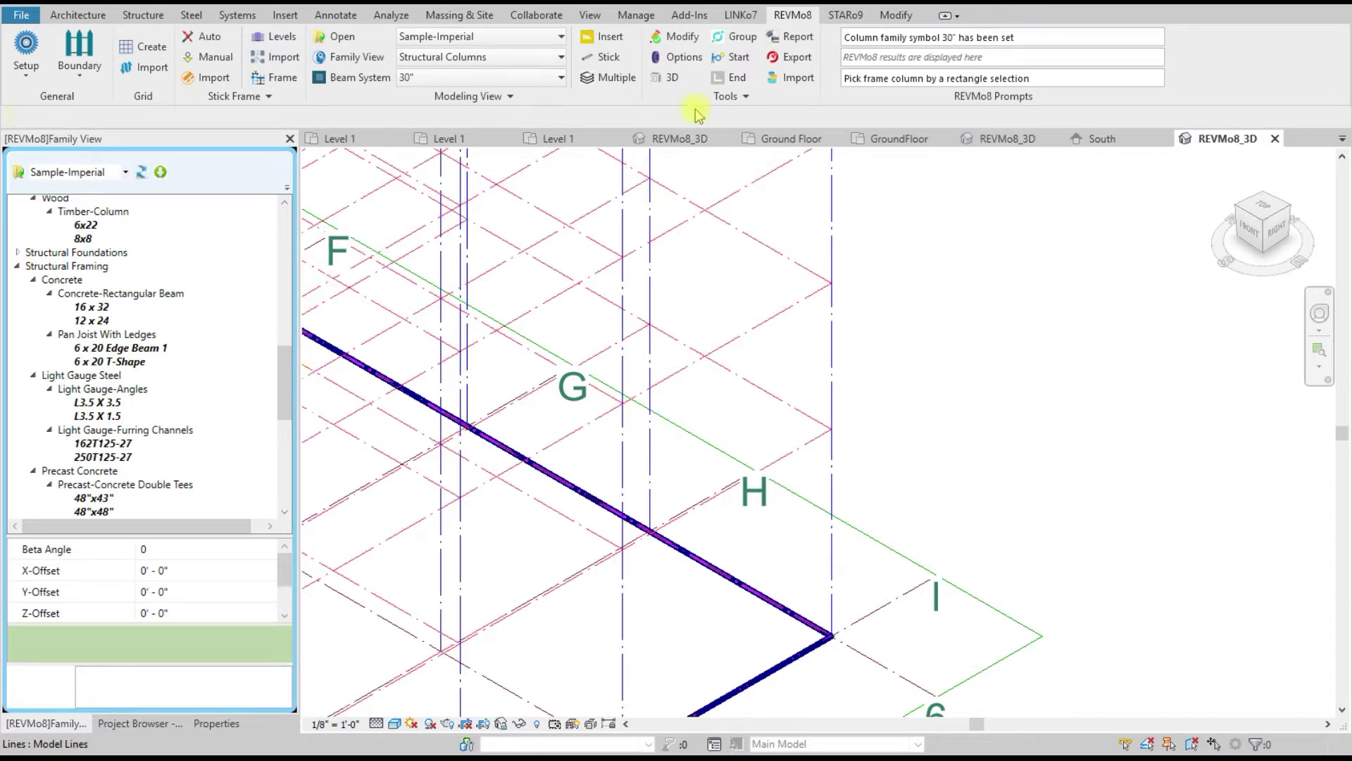
left_click(674, 62)
left_click(620, 250)
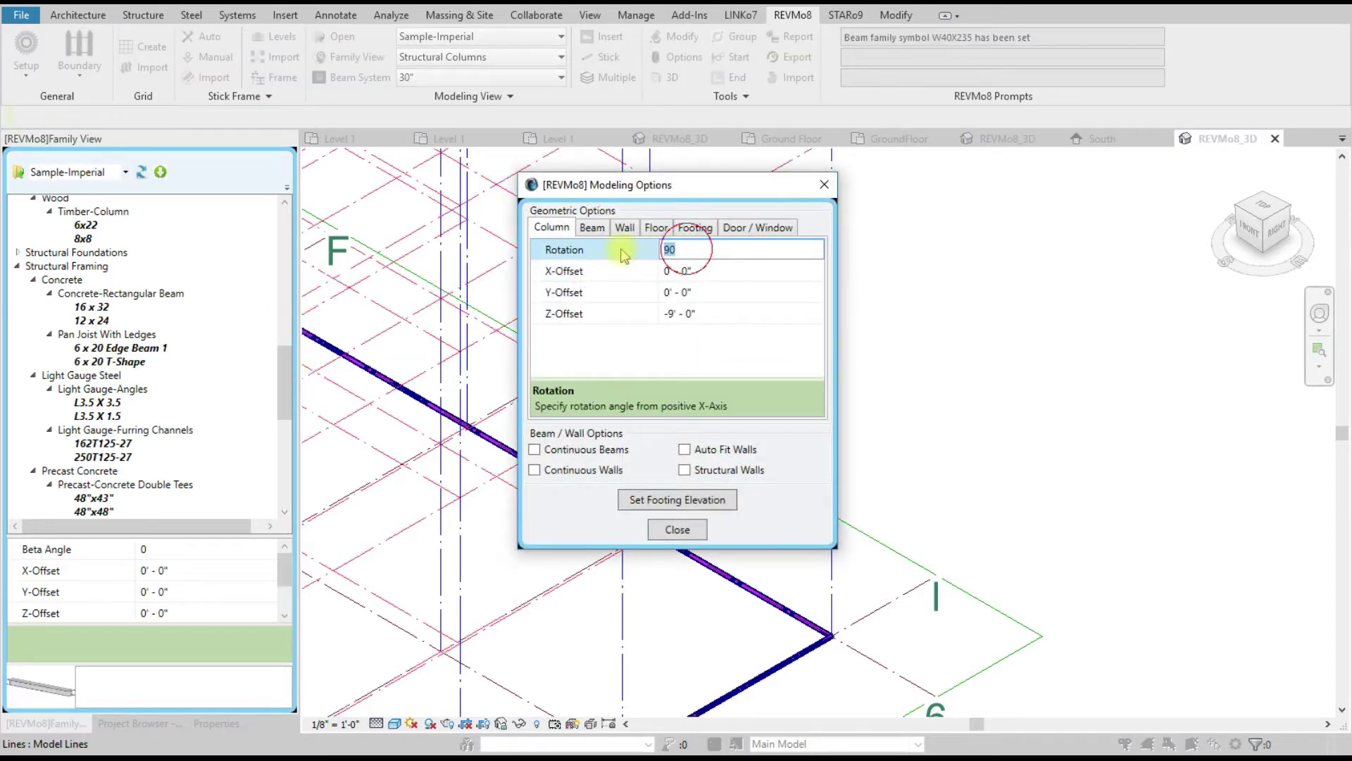
type("0")
left_click(668, 313)
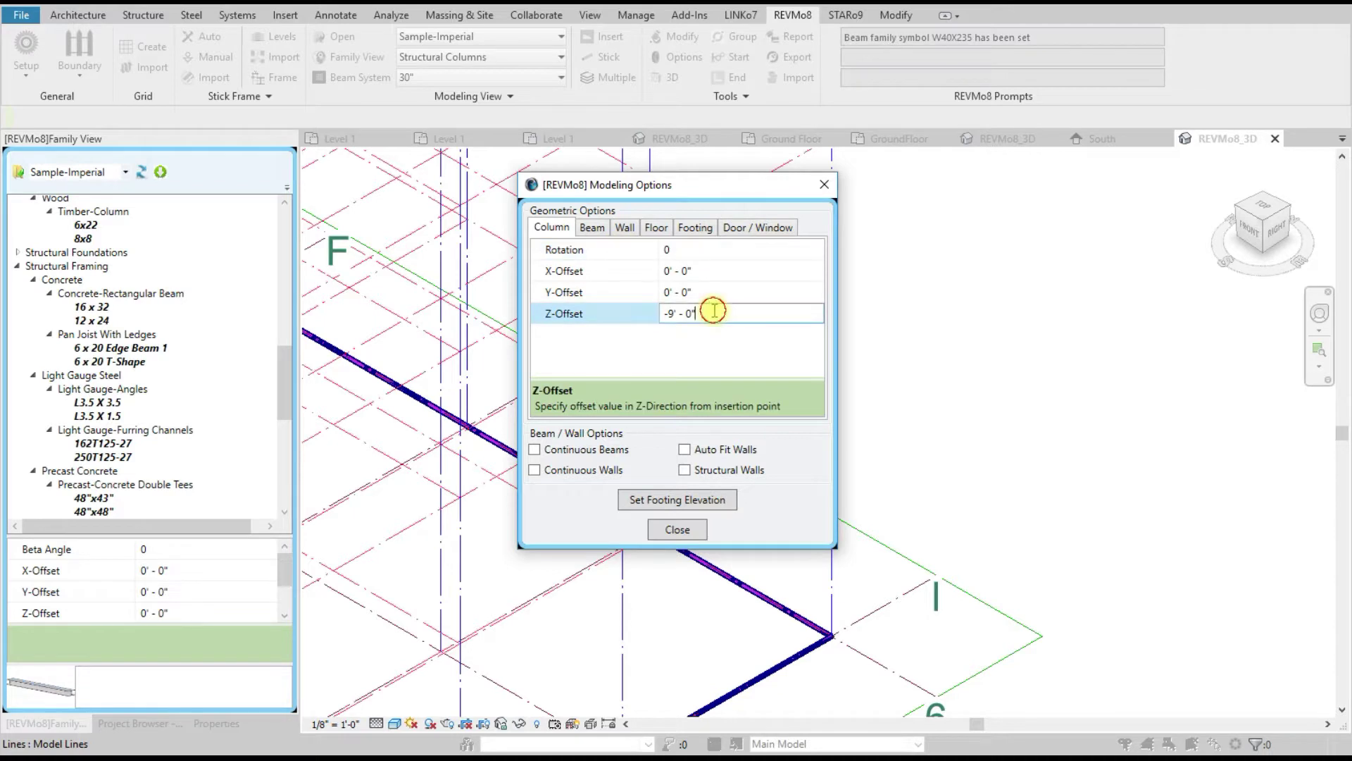
left_click(717, 317)
left_click_drag(731, 310, 611, 318)
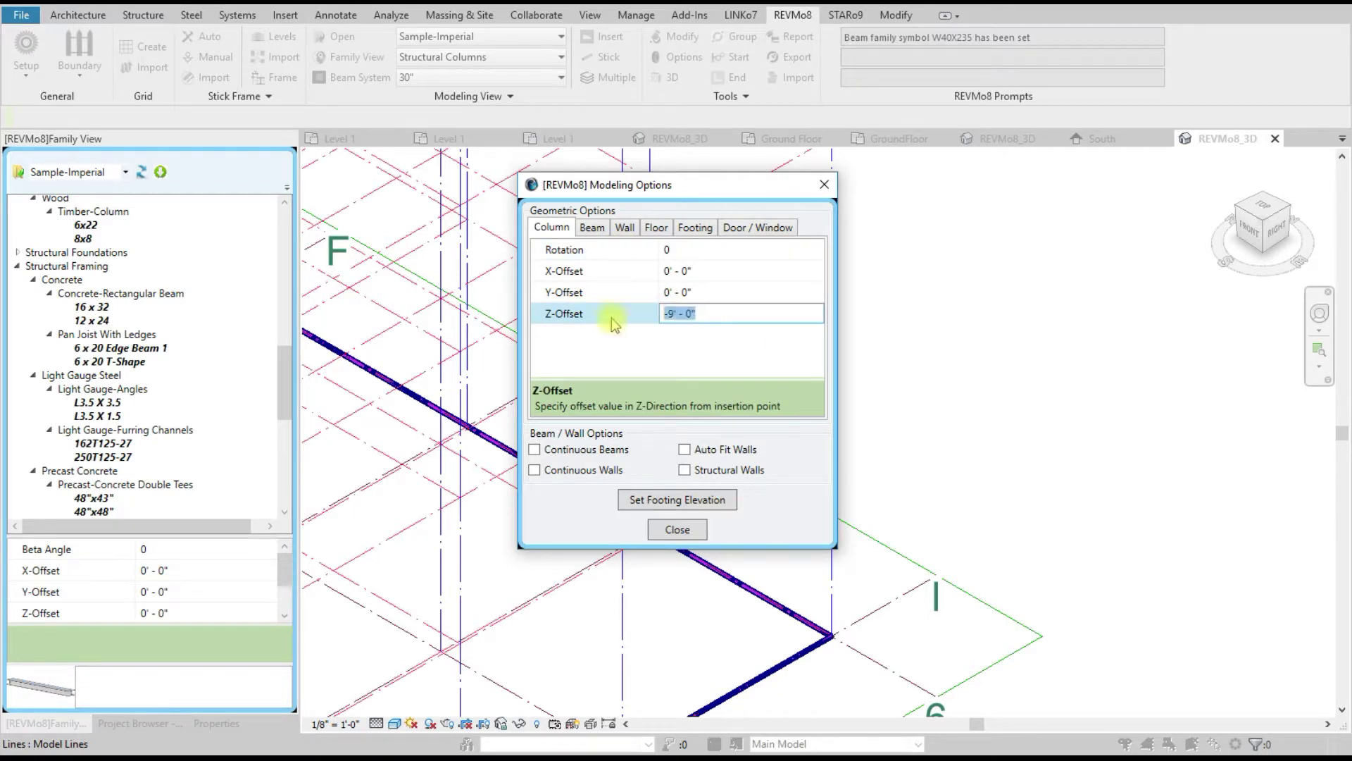
type("0")
left_click(678, 528)
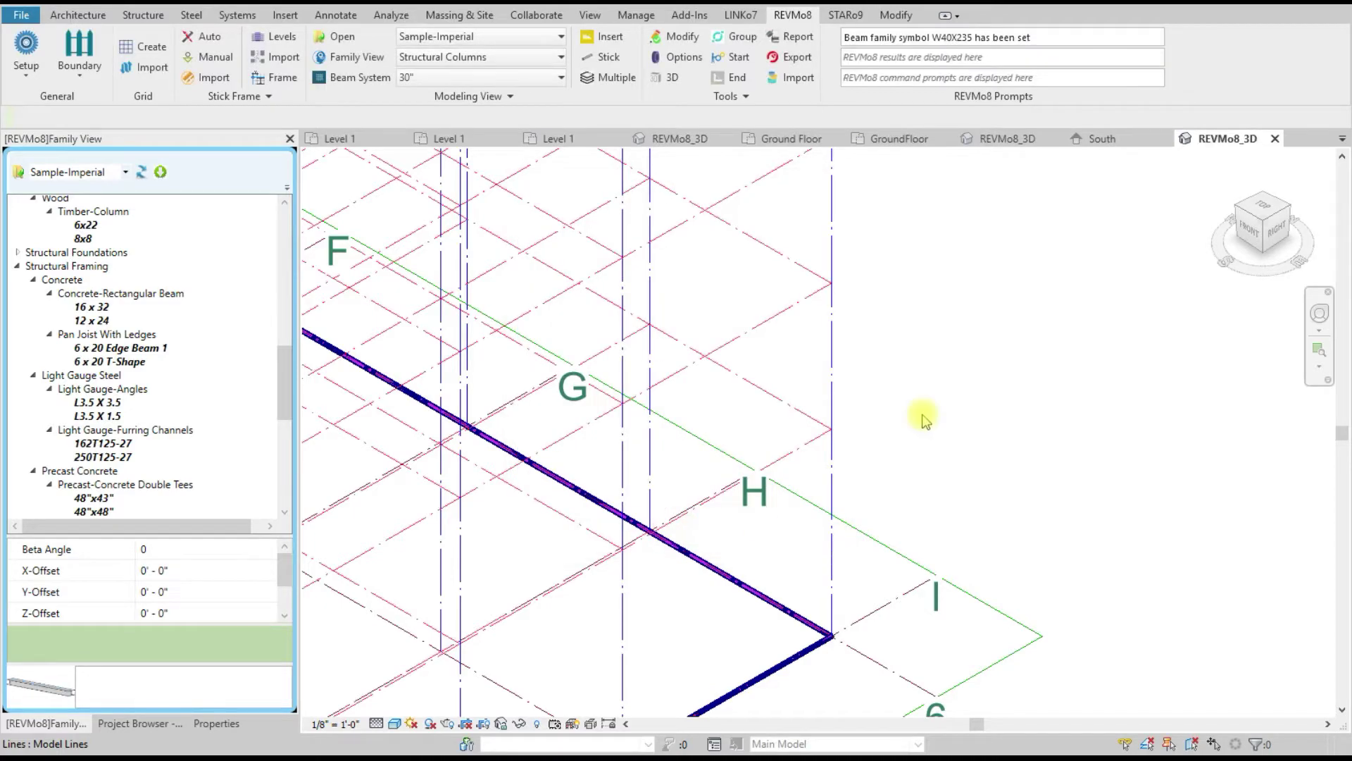
Step: Choose W40X503 as the steel column size
scroll(852, 518, "down", 6)
scroll(859, 522, "up", 1)
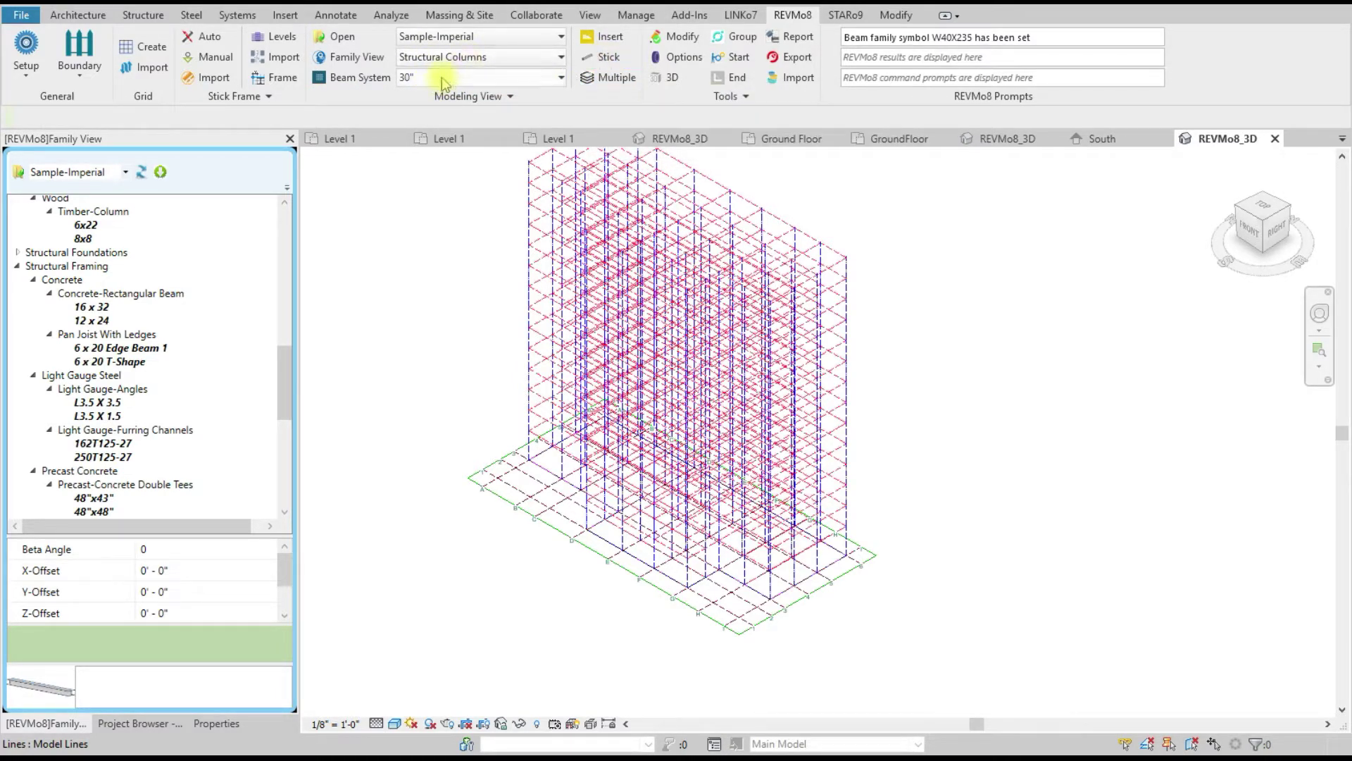
left_click(472, 78)
scroll(524, 331, "down", 1)
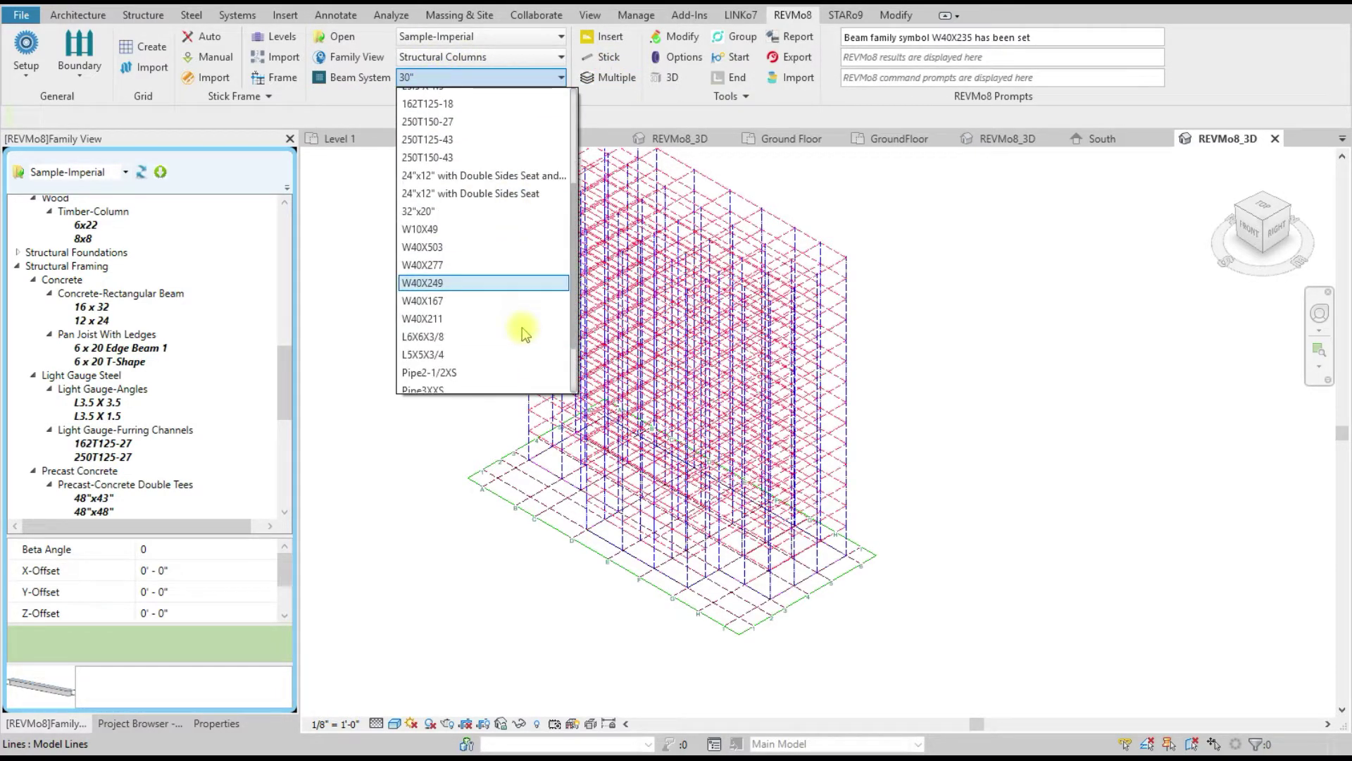
left_click(451, 247)
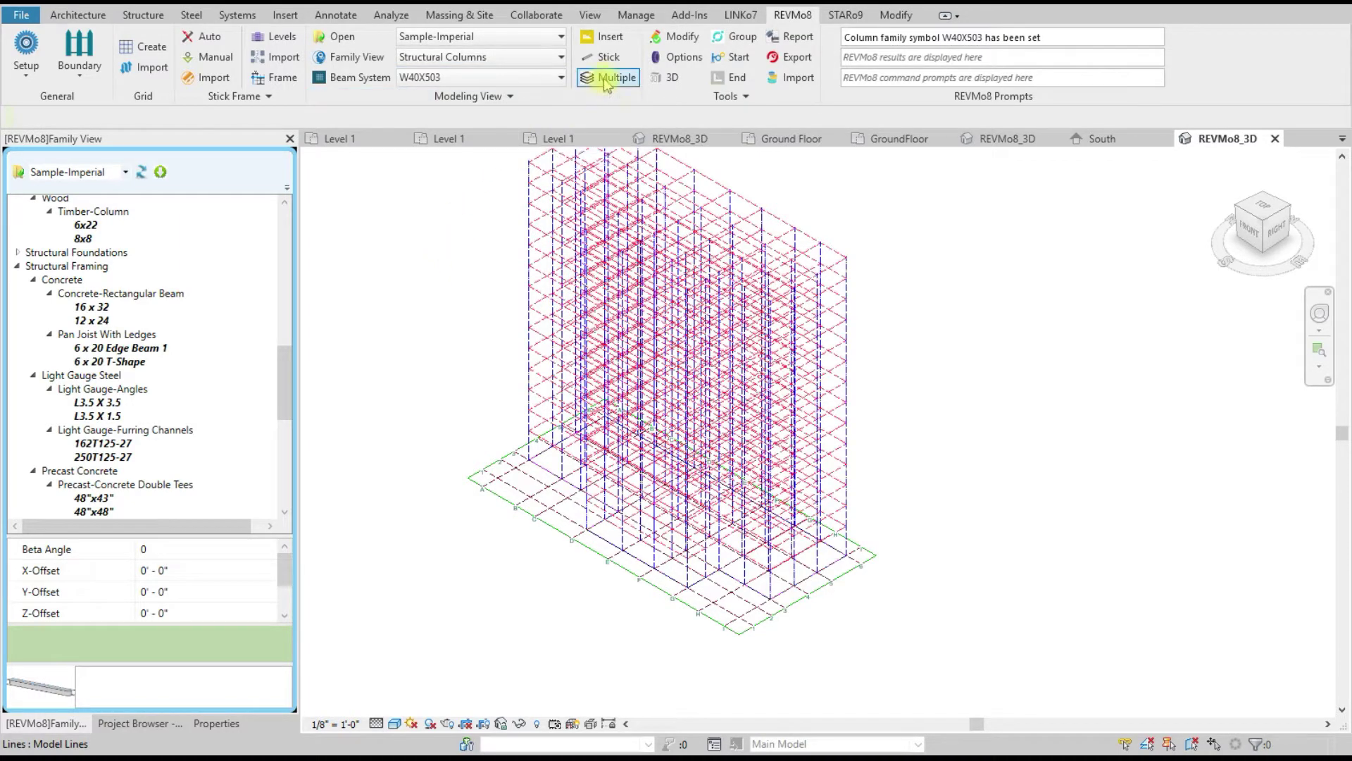
Step: Check all levels and all grid lines for multiple insertion and insert the columns
left_click(612, 77)
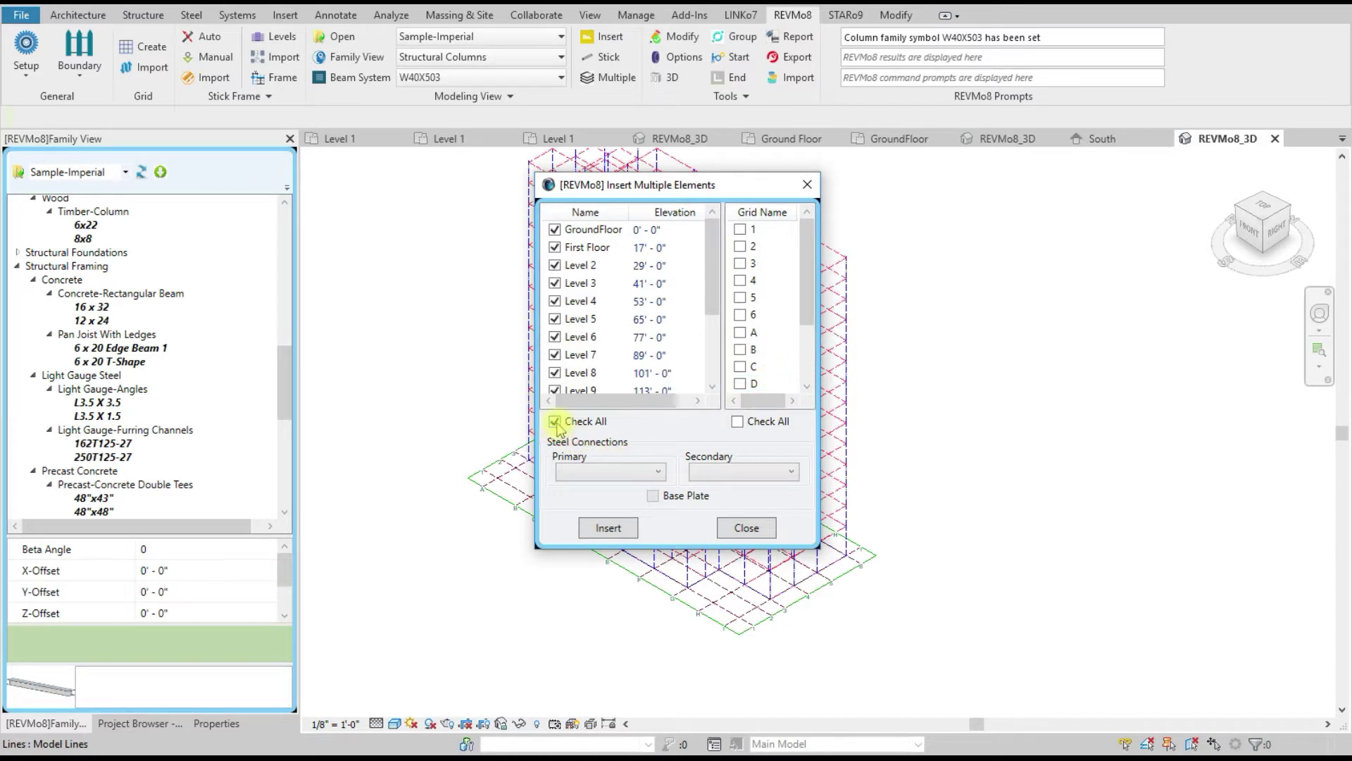
left_click(737, 422)
left_click(738, 422)
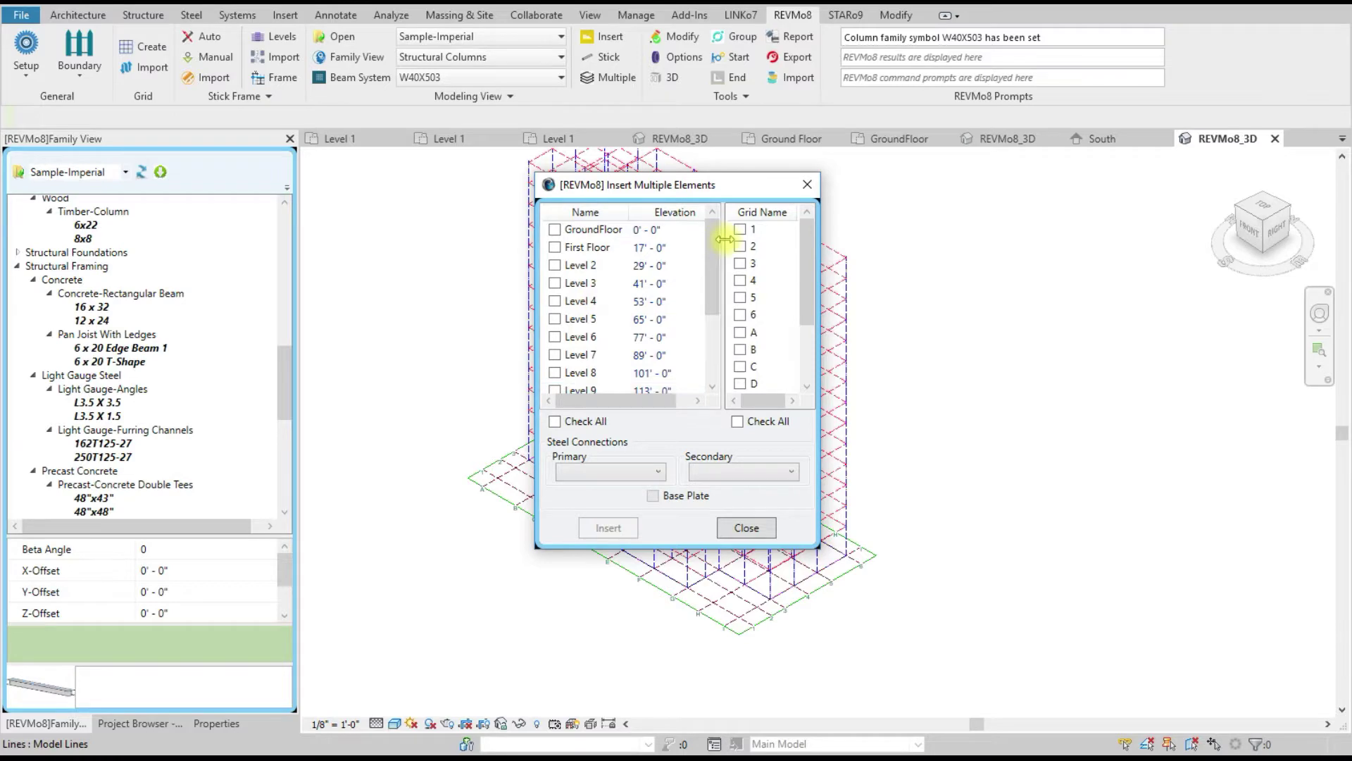
left_click(552, 422)
left_click(738, 424)
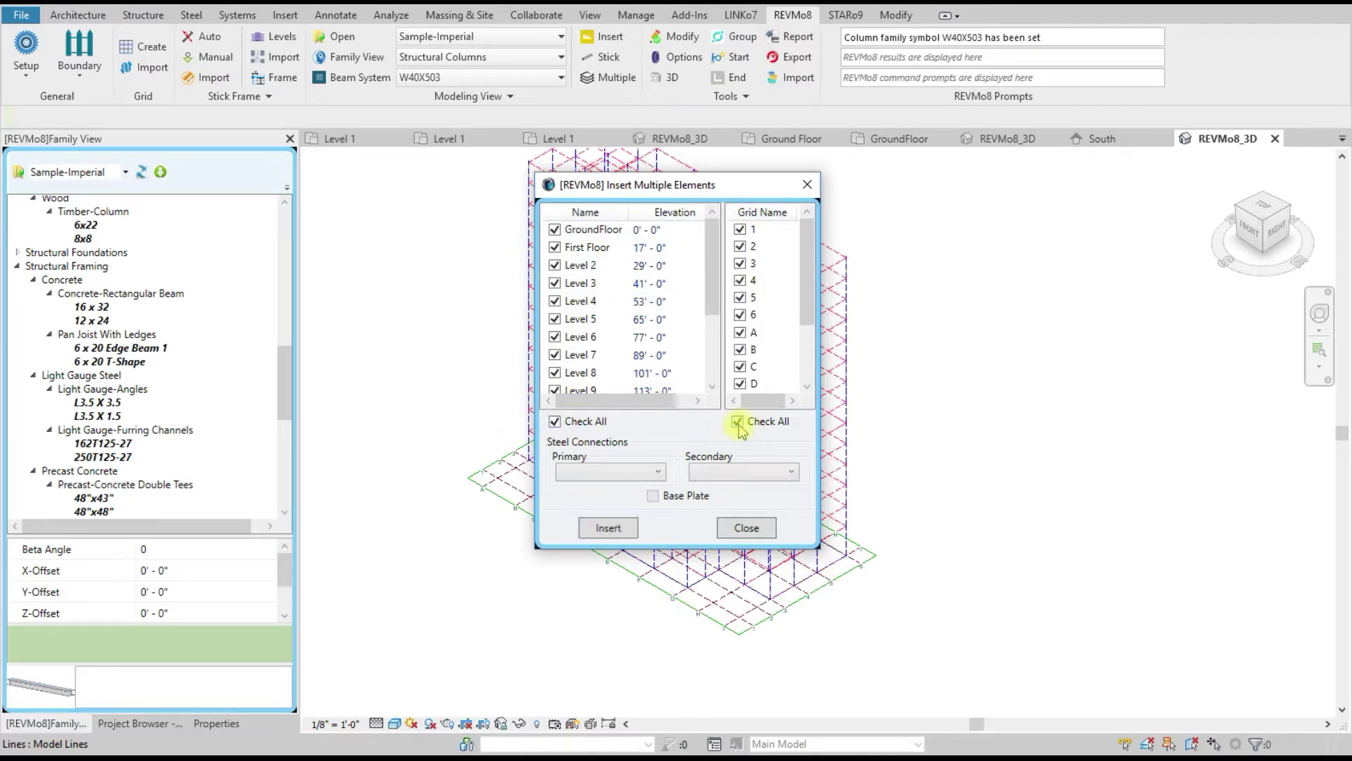
left_click_drag(689, 191, 383, 118)
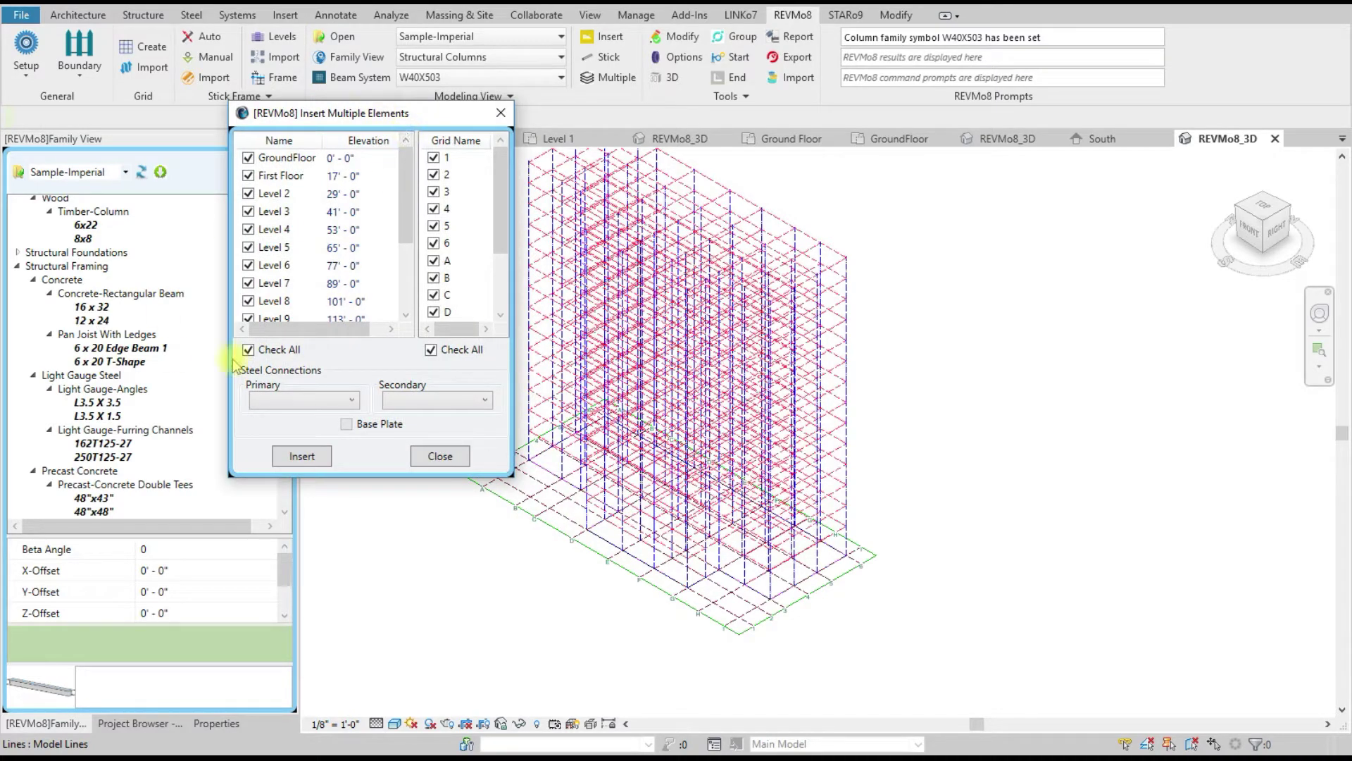
left_click(301, 456)
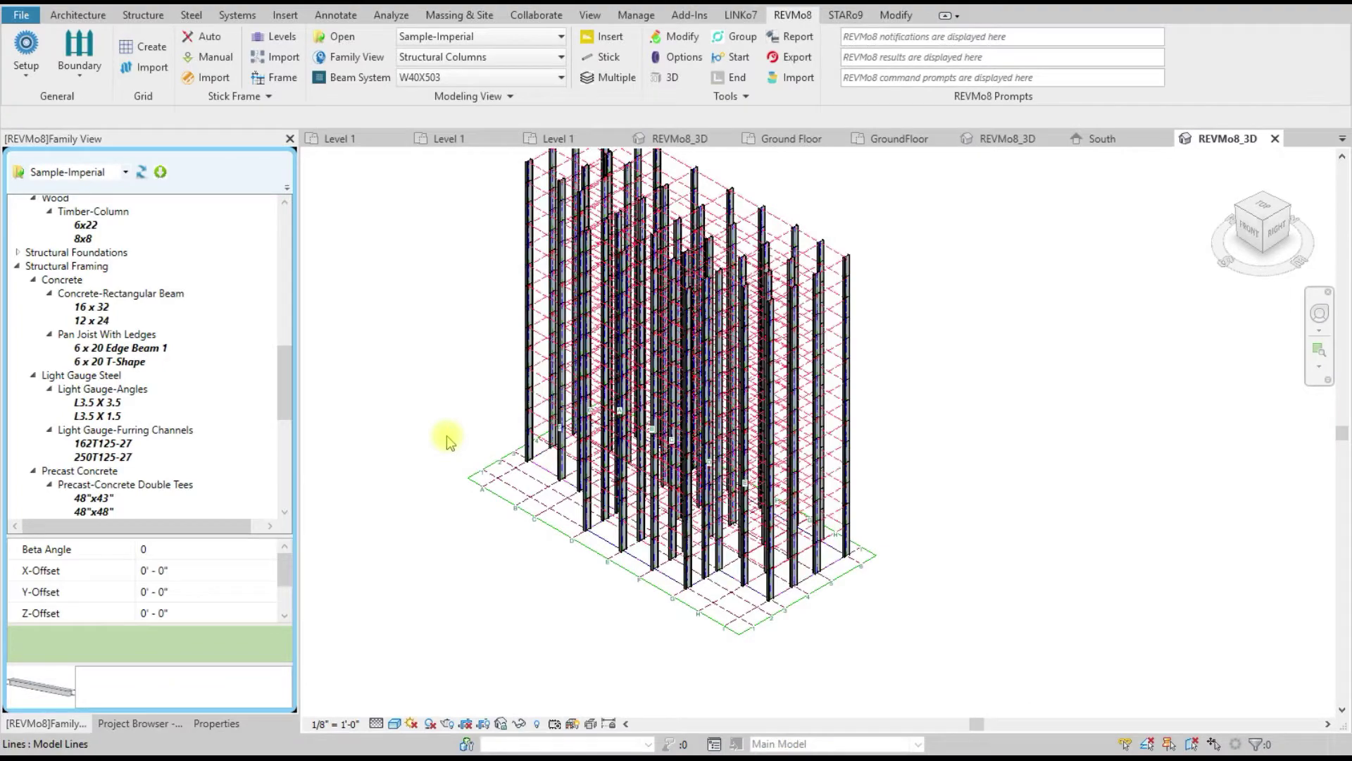
scroll(851, 568, "up", 5)
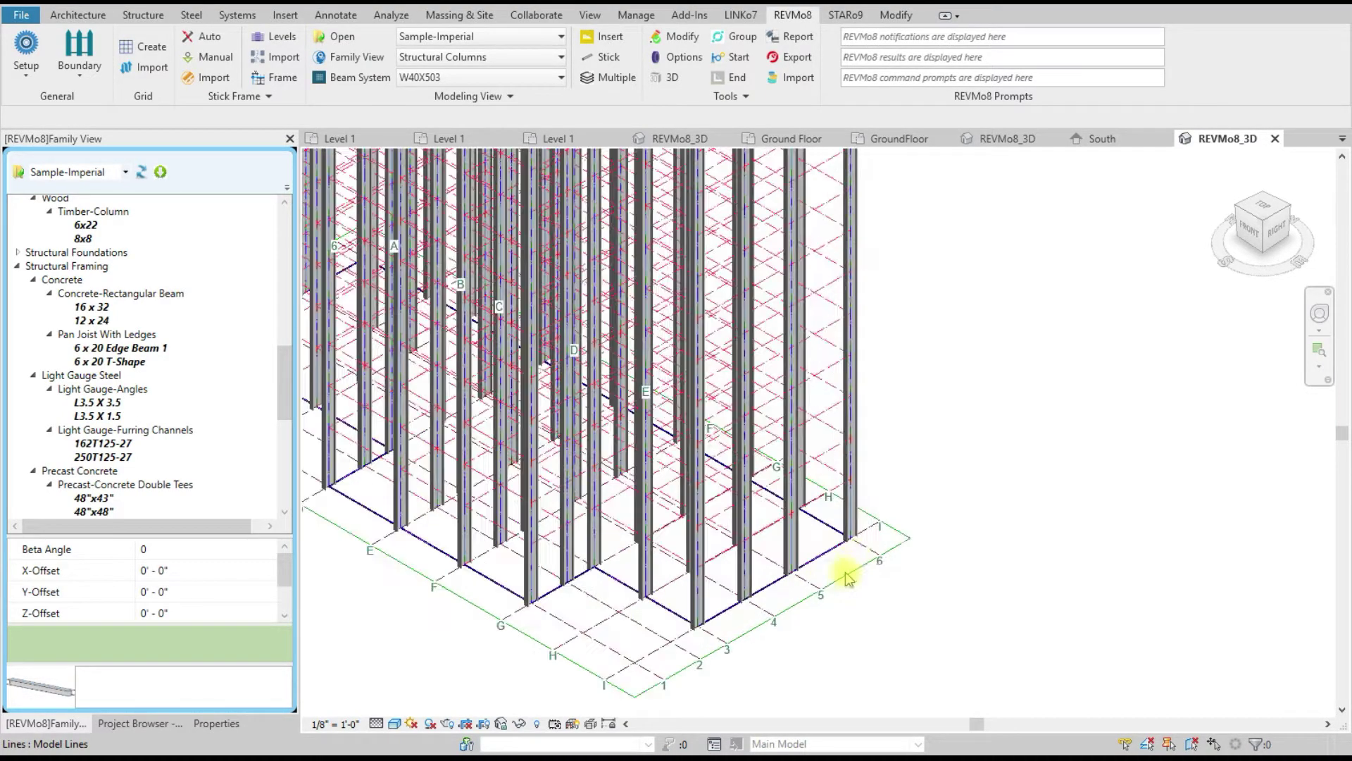
scroll(1056, 570, "down", 5)
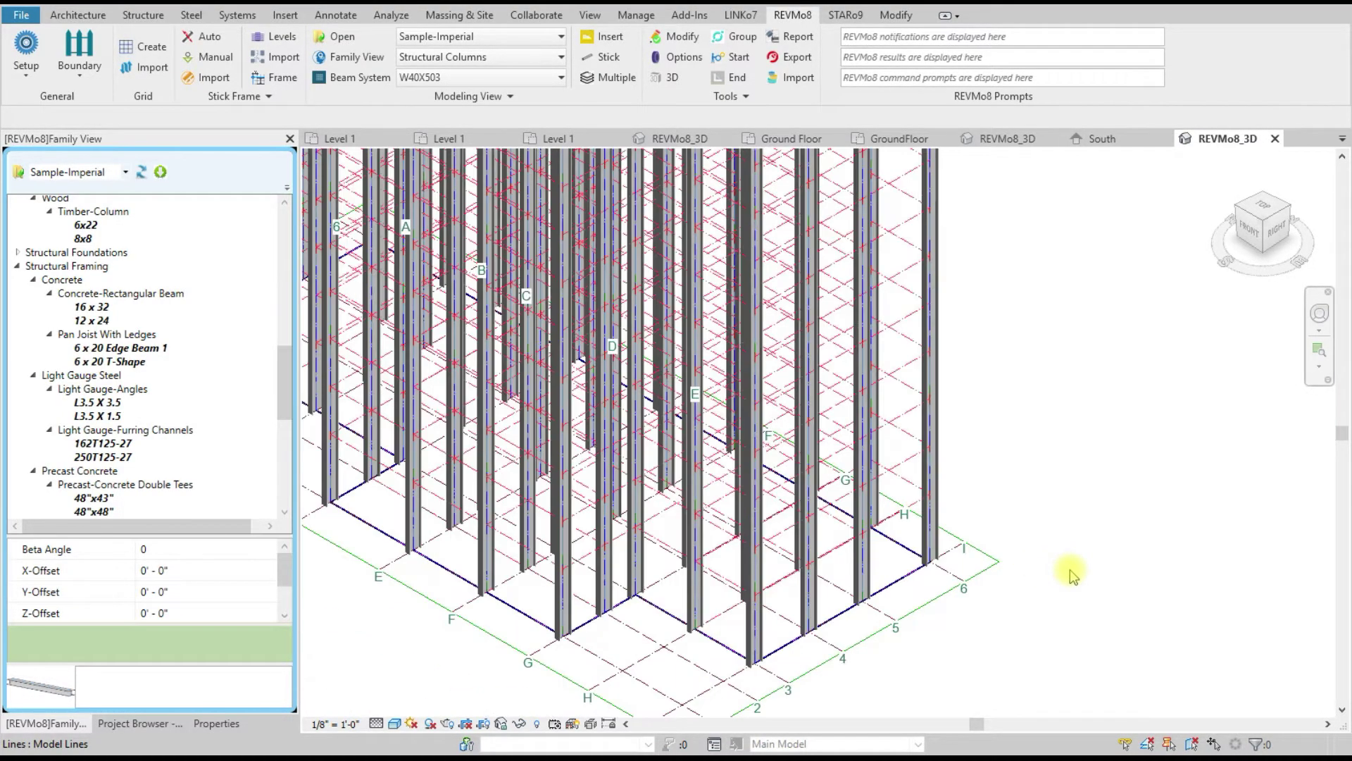
scroll(541, 416, "up", 5)
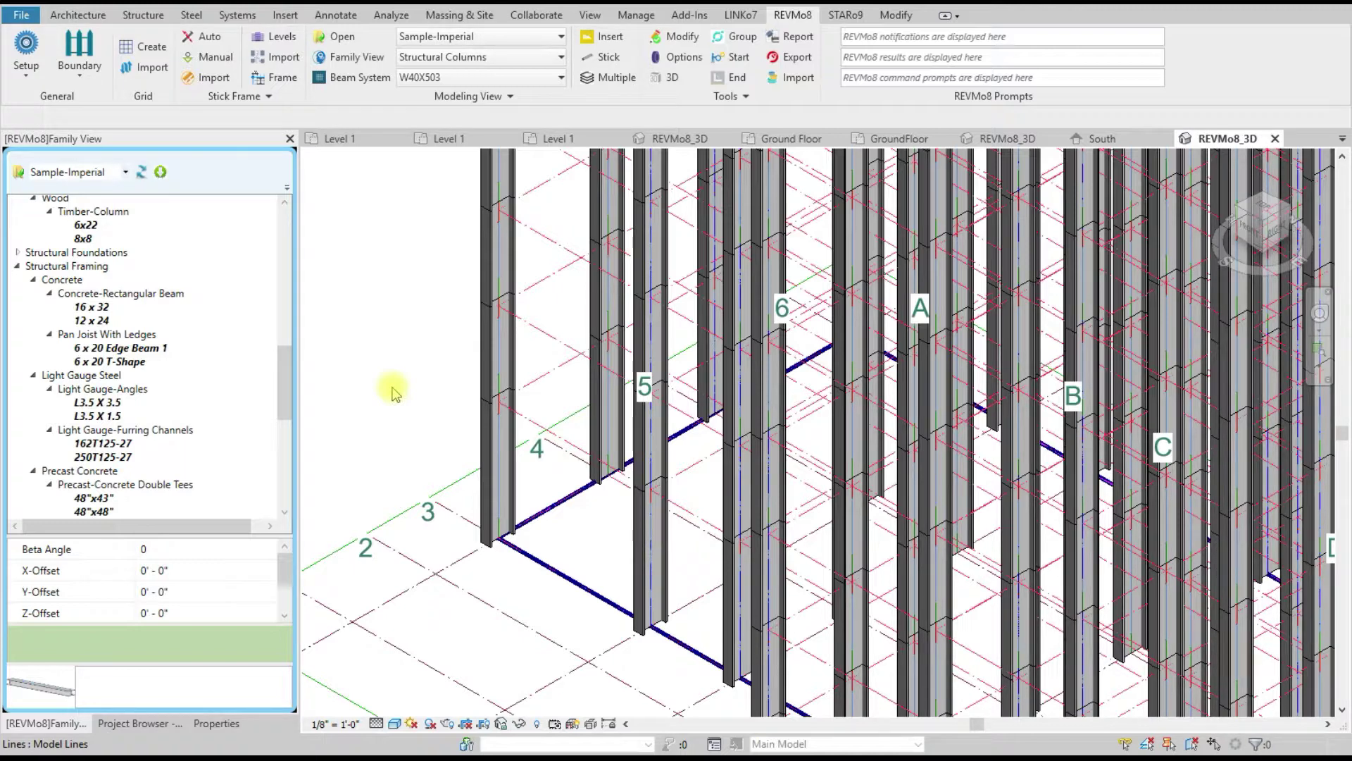
scroll(543, 559, "down", 6)
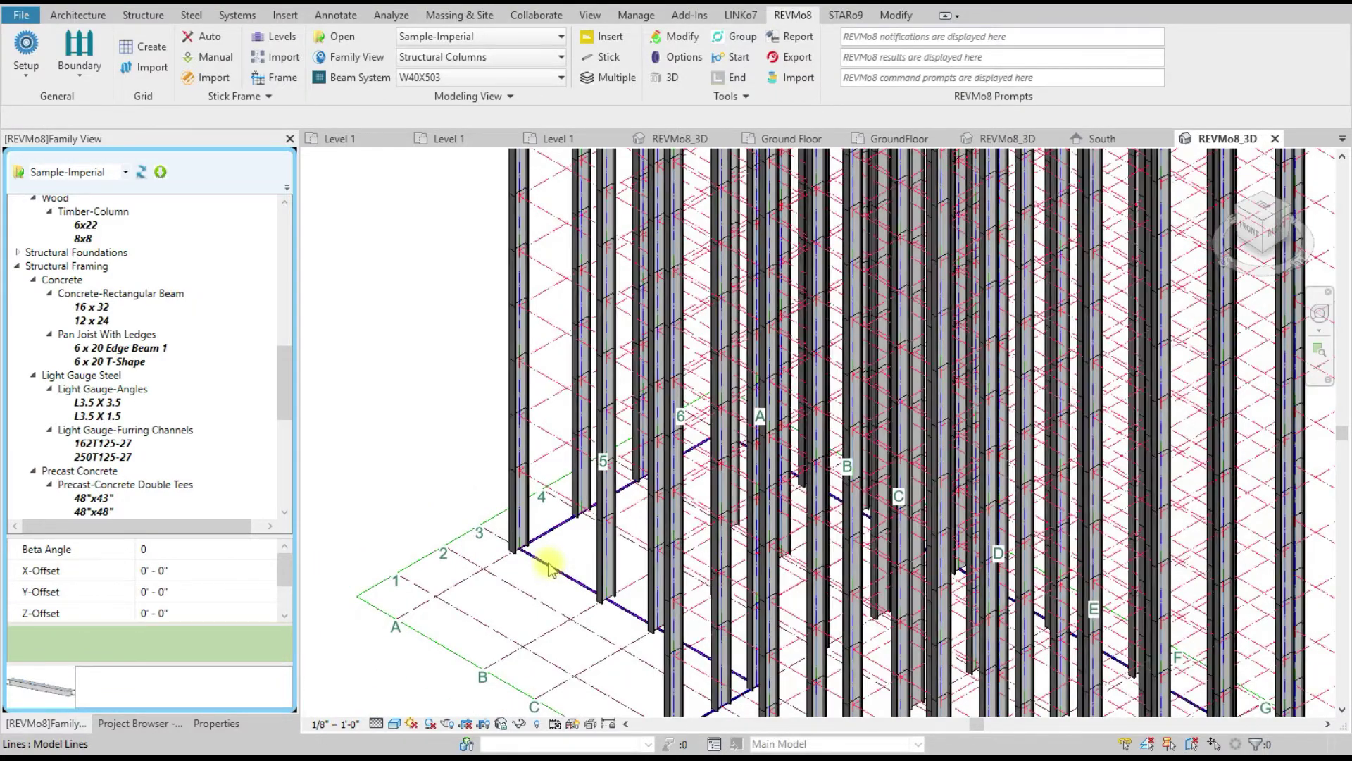
scroll(546, 565, "up", 2)
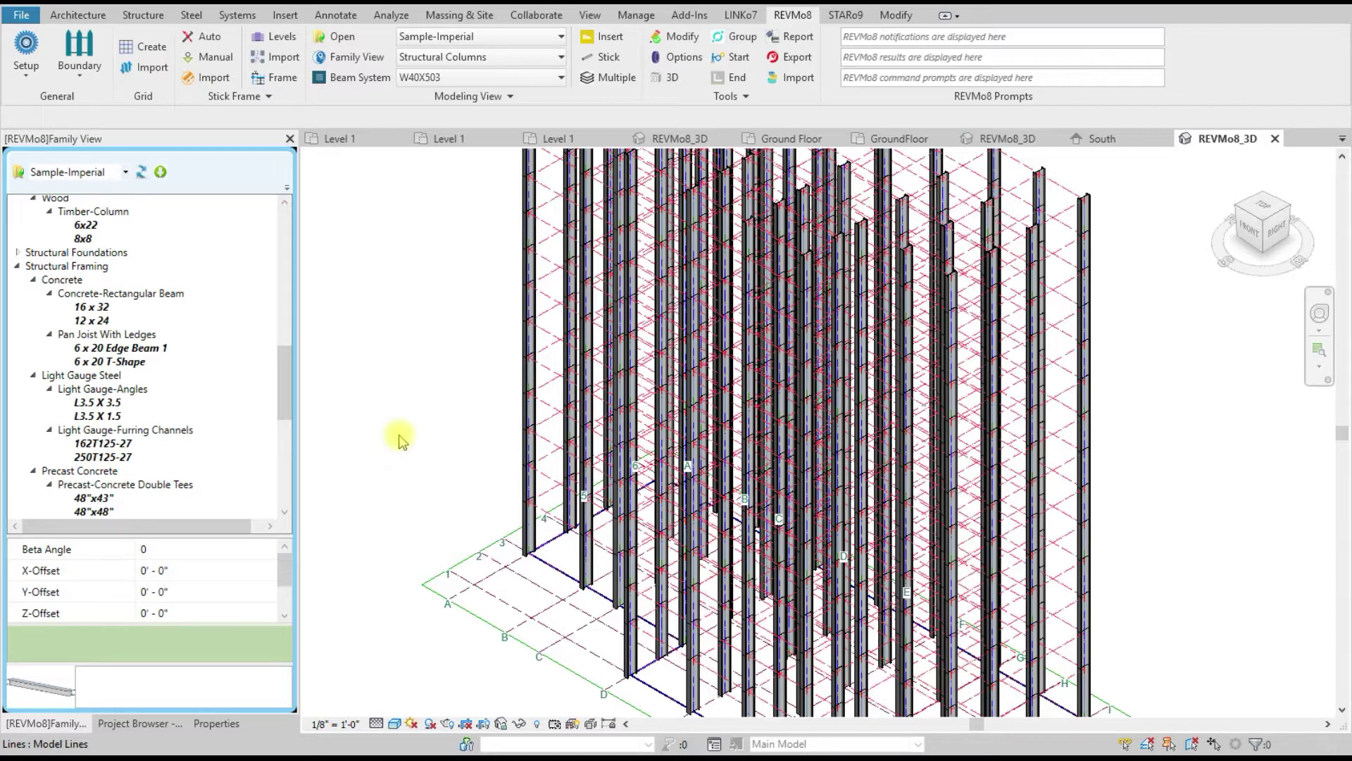
scroll(415, 437, "down", 3)
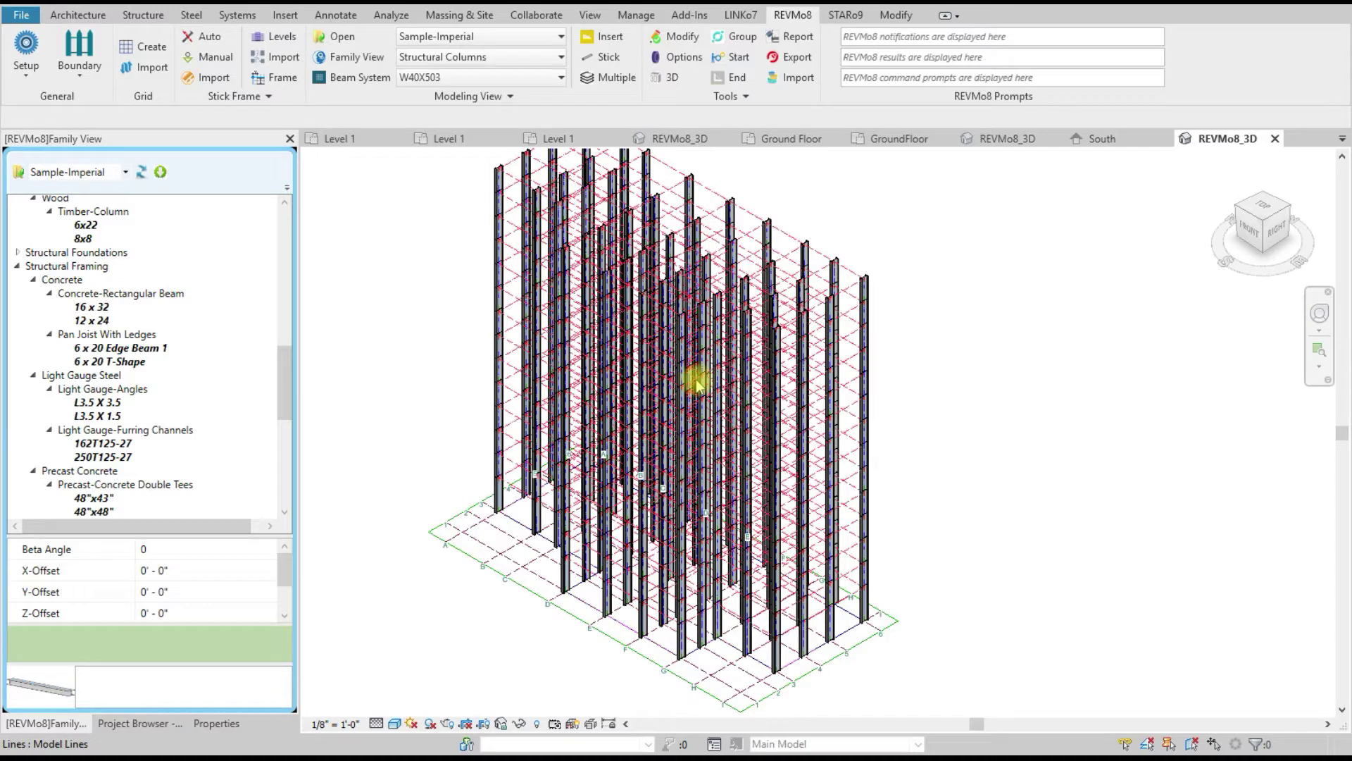
scroll(740, 453, "up", 3)
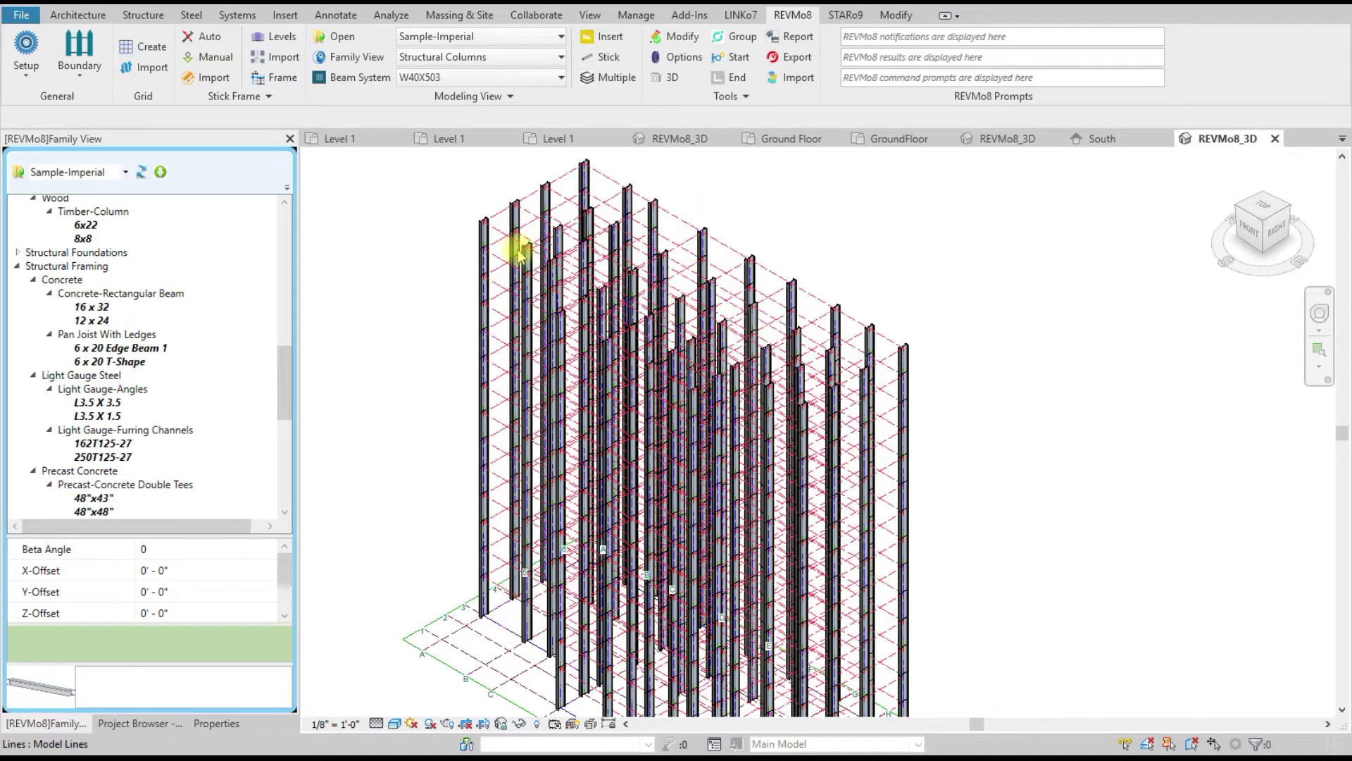
scroll(519, 253, "down", 2)
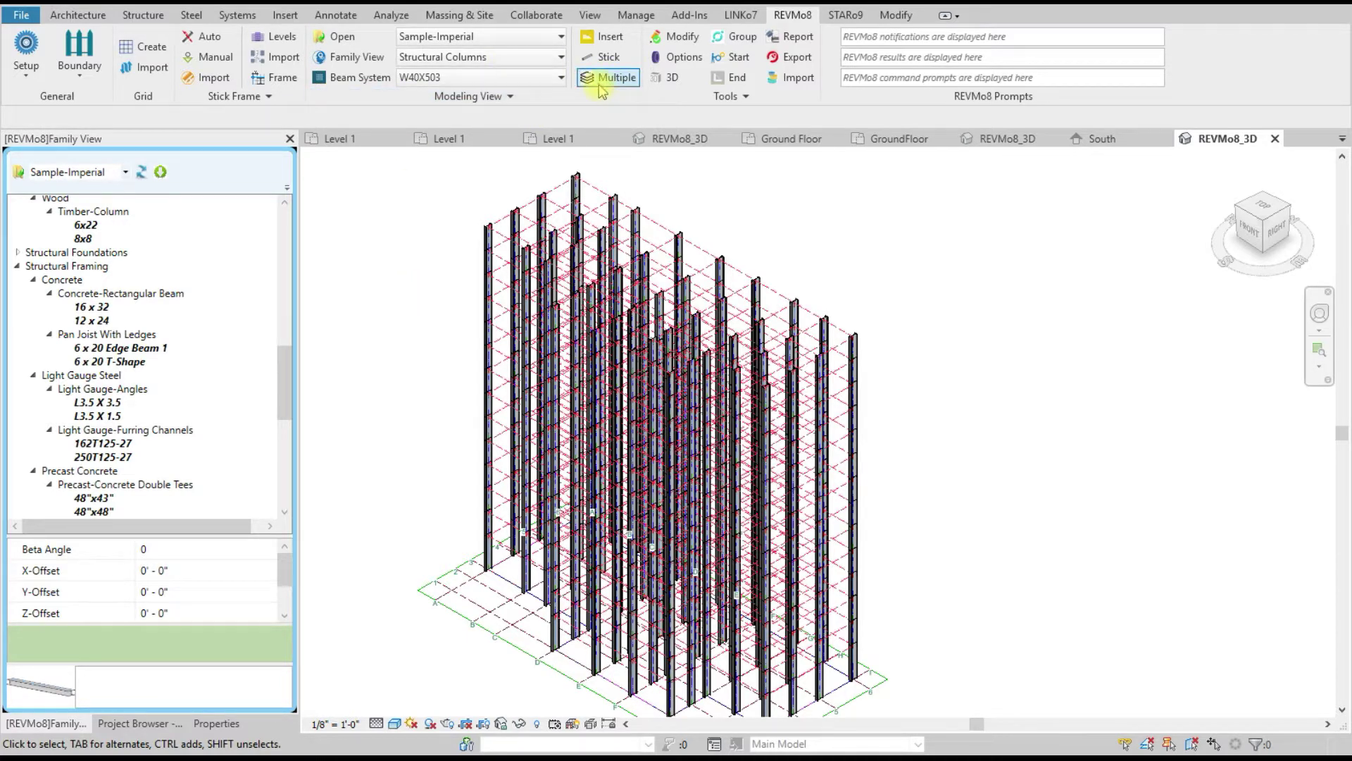
Step: Keep Structural Columns as the category and pick the W40X294 steel size
left_click(506, 59)
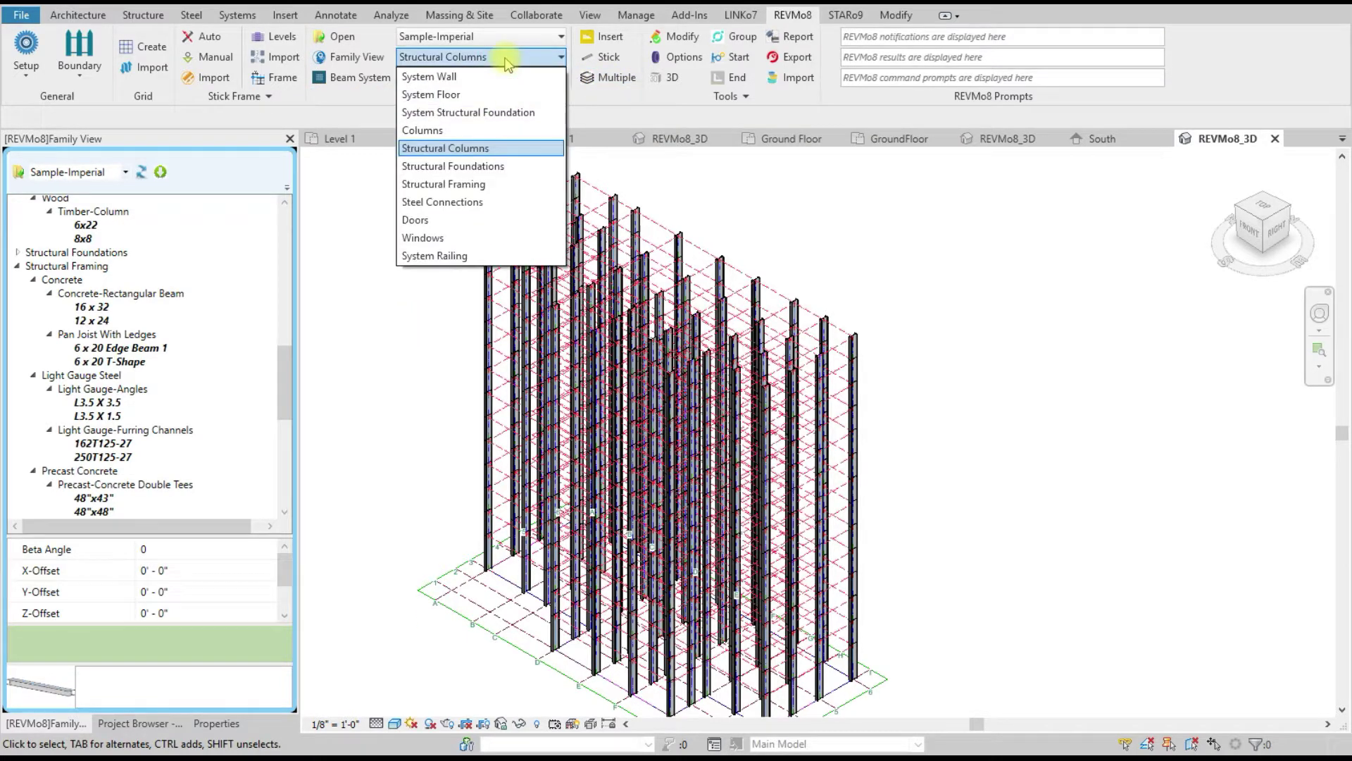
left_click(419, 400)
scroll(173, 370, "down", 6)
scroll(172, 380, "down", 3)
scroll(173, 384, "up", 3)
scroll(182, 378, "up", 2)
scroll(182, 378, "down", 2)
scroll(182, 378, "up", 2)
scroll(181, 370, "down", 3)
left_click(117, 334)
Step: Insert multiple W40X294 beams with every level and every grid line checked
right_click(118, 335)
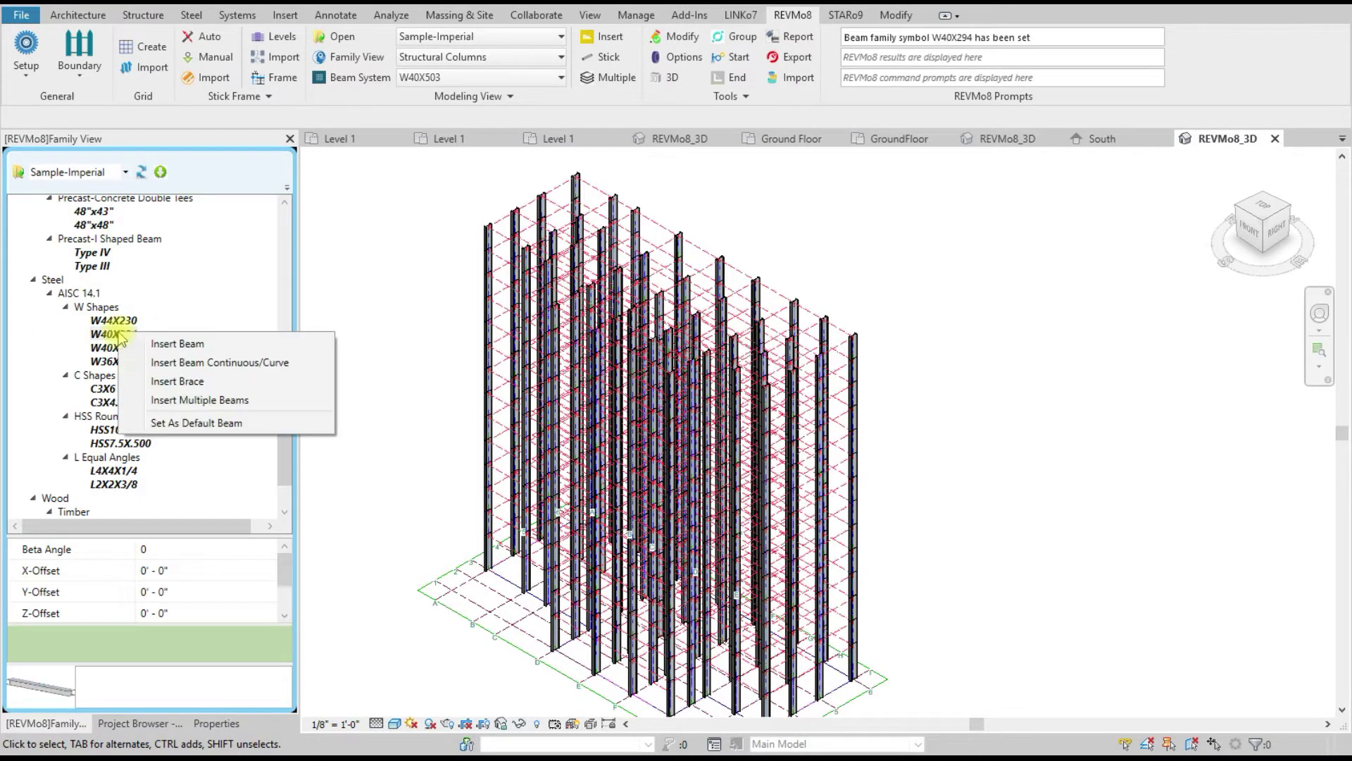
left_click(184, 399)
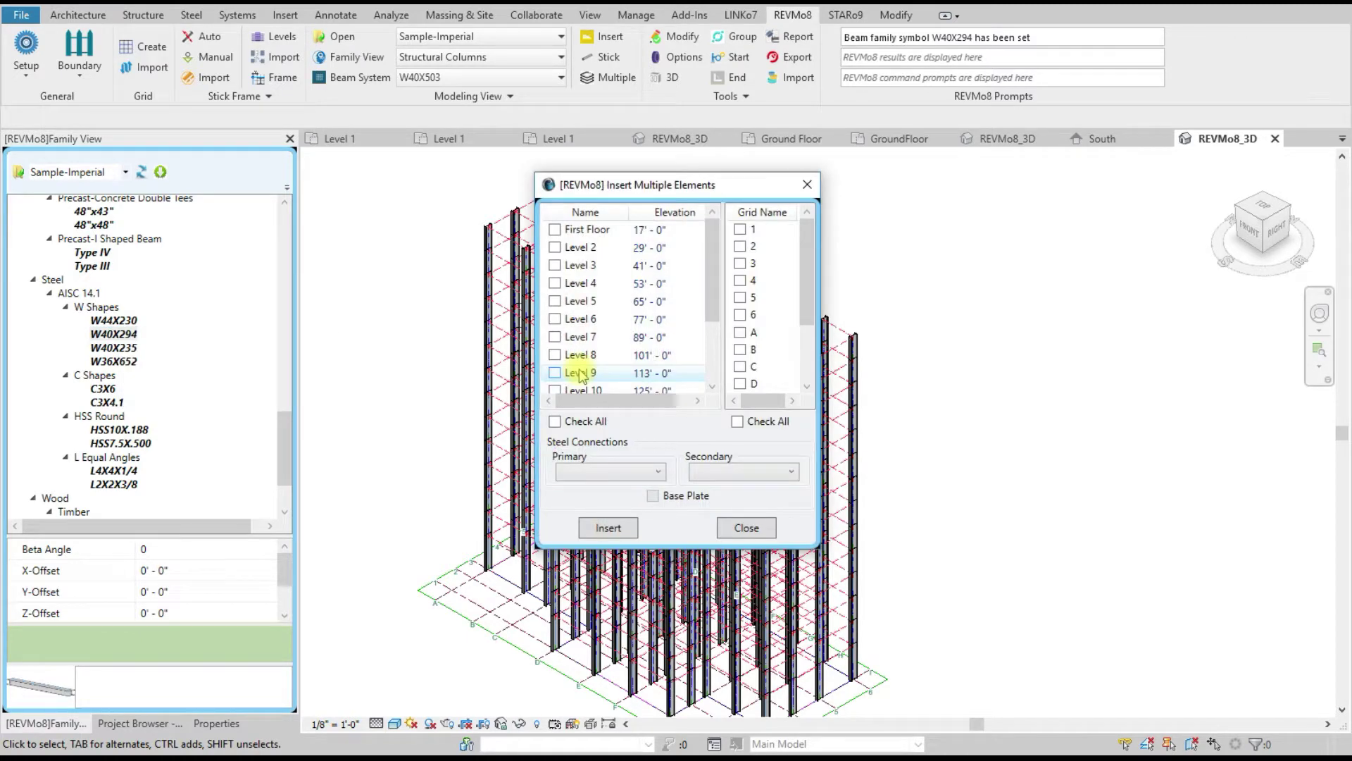
left_click(555, 423)
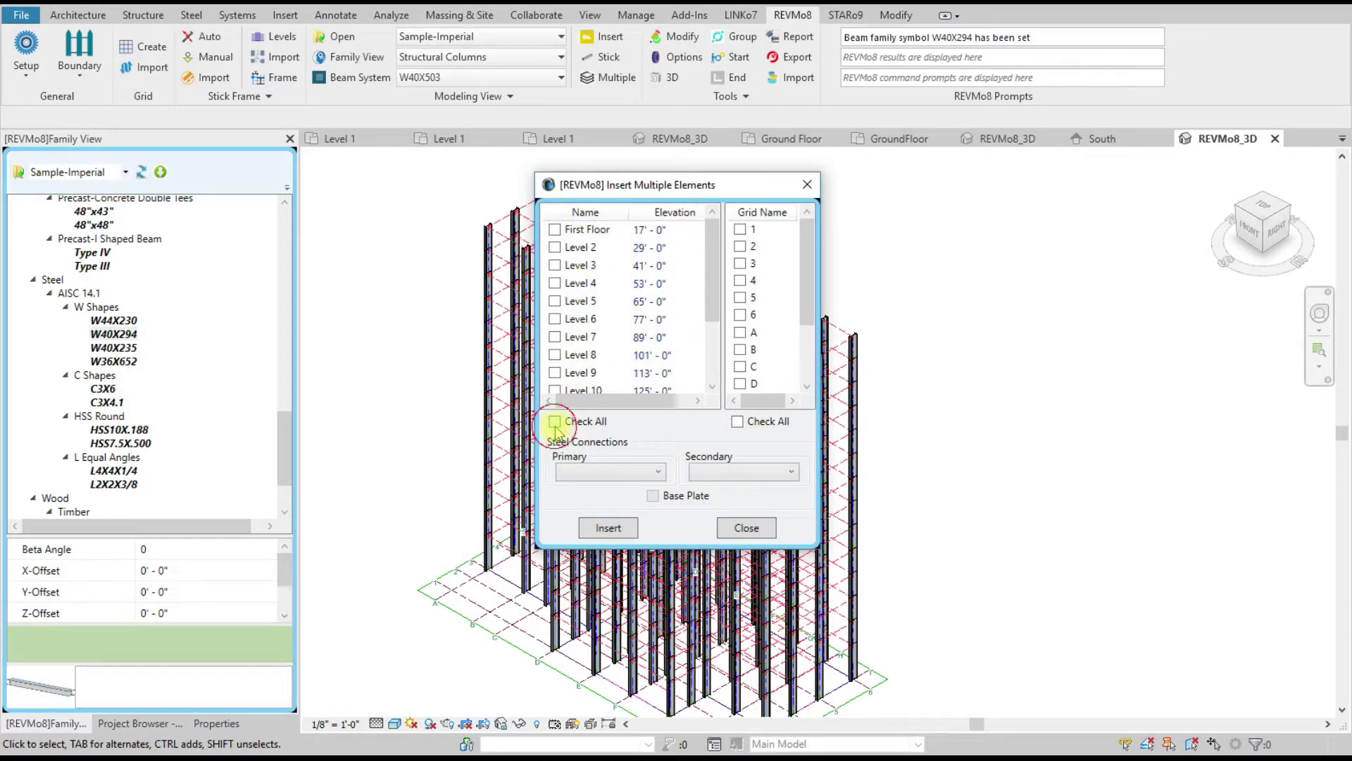
left_click(555, 247)
left_click(737, 421)
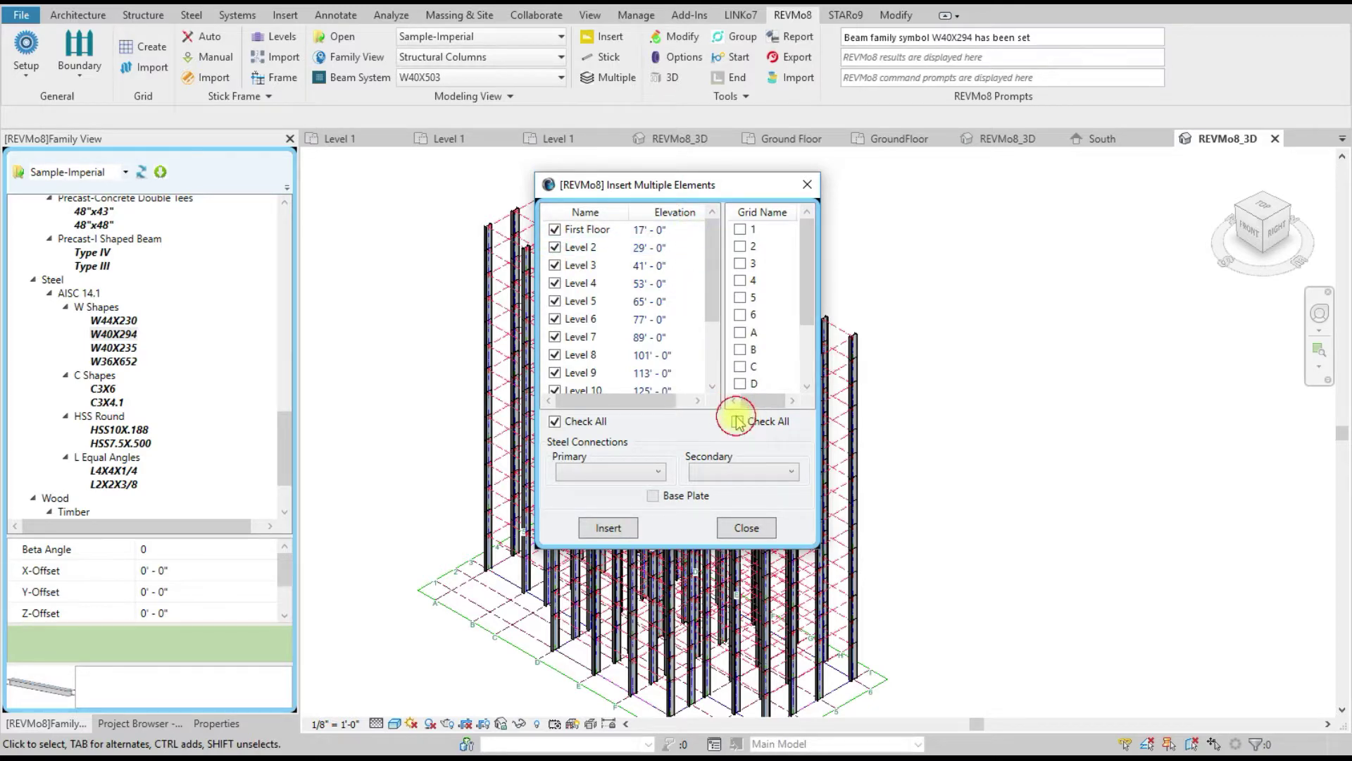
left_click(608, 527)
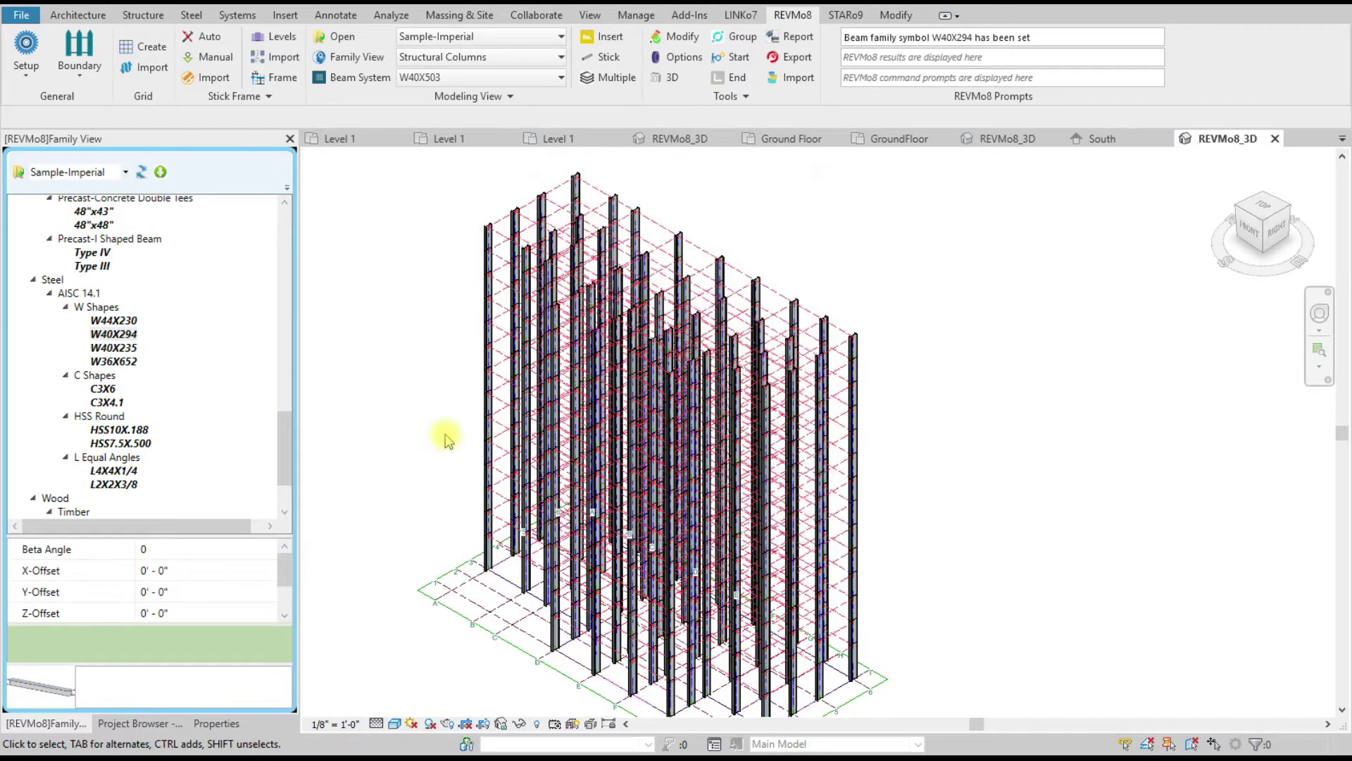
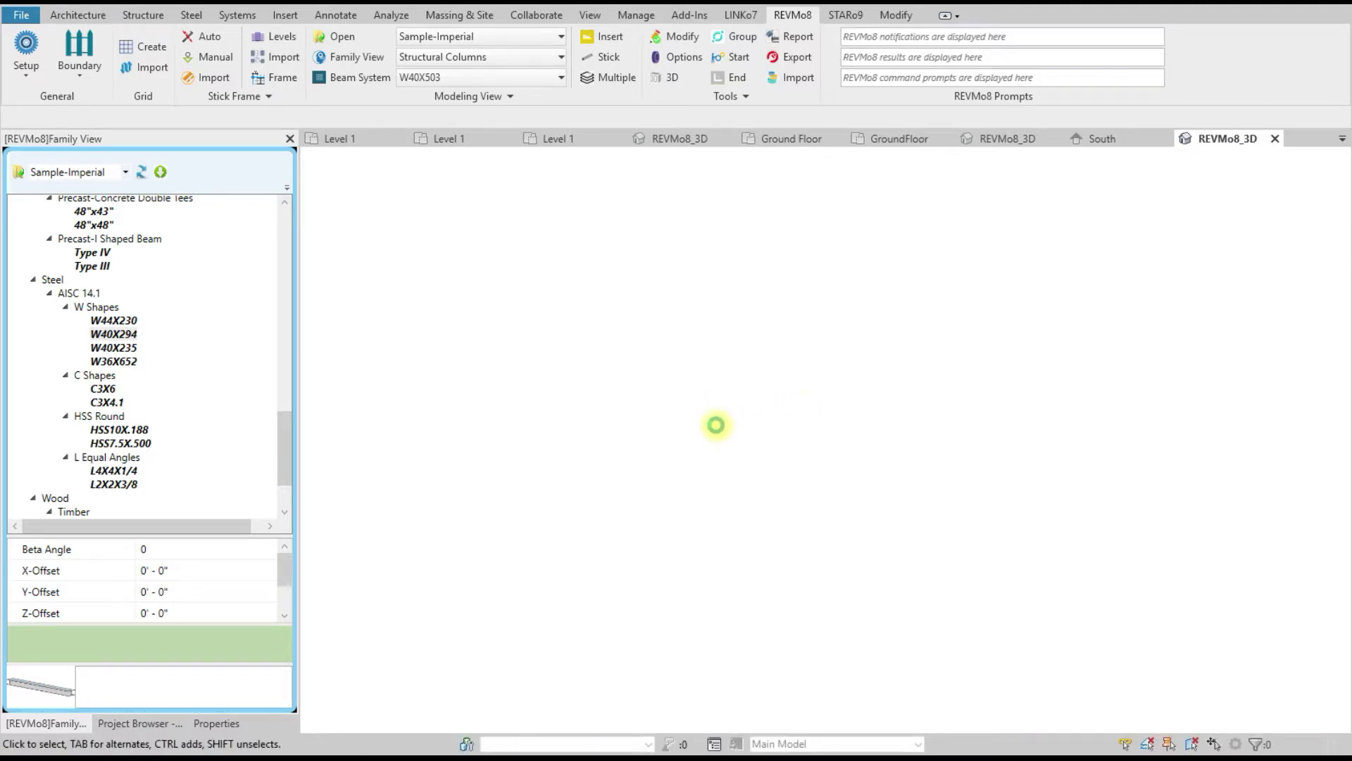
Step: Open the REVMo8 Stick Frame View pane
scroll(838, 340, "up", 5)
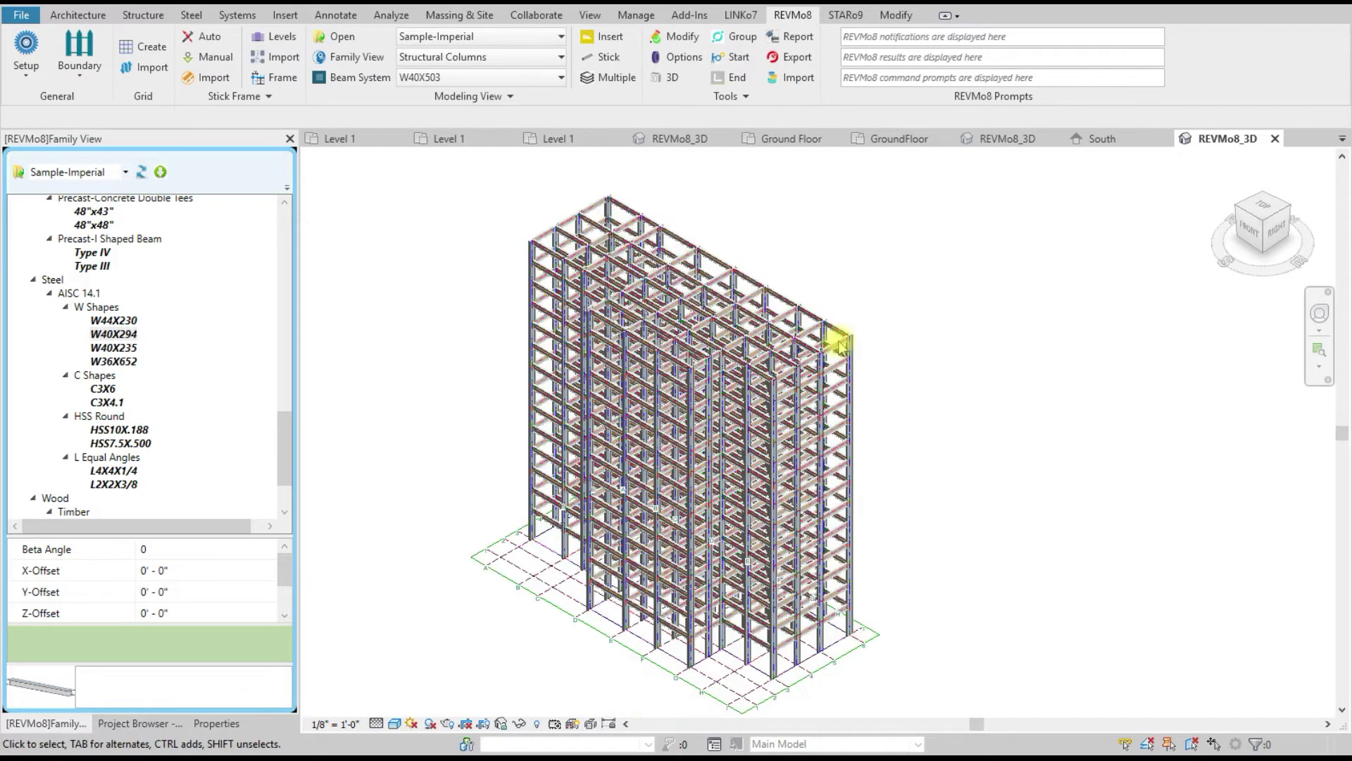
scroll(878, 354, "up", 5)
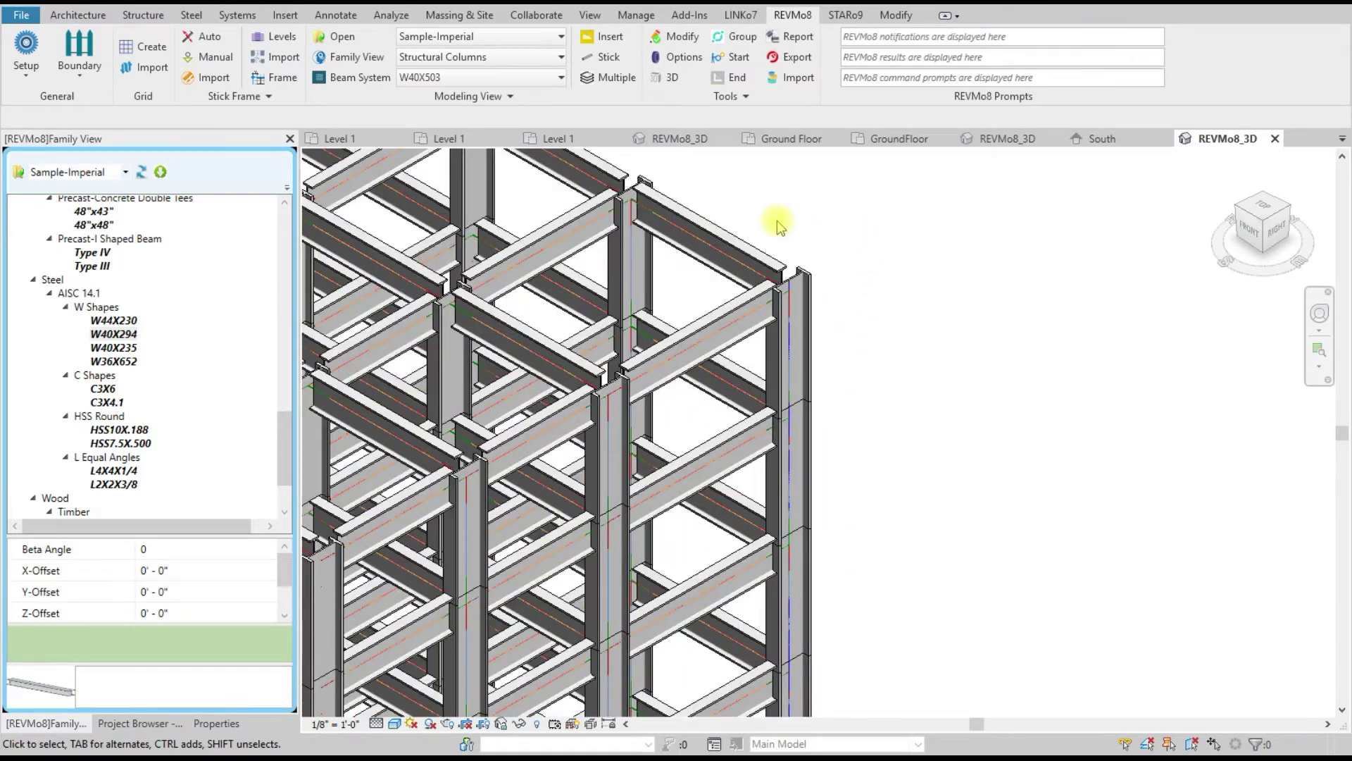
scroll(978, 286, "down", 6)
scroll(845, 335, "up", 5)
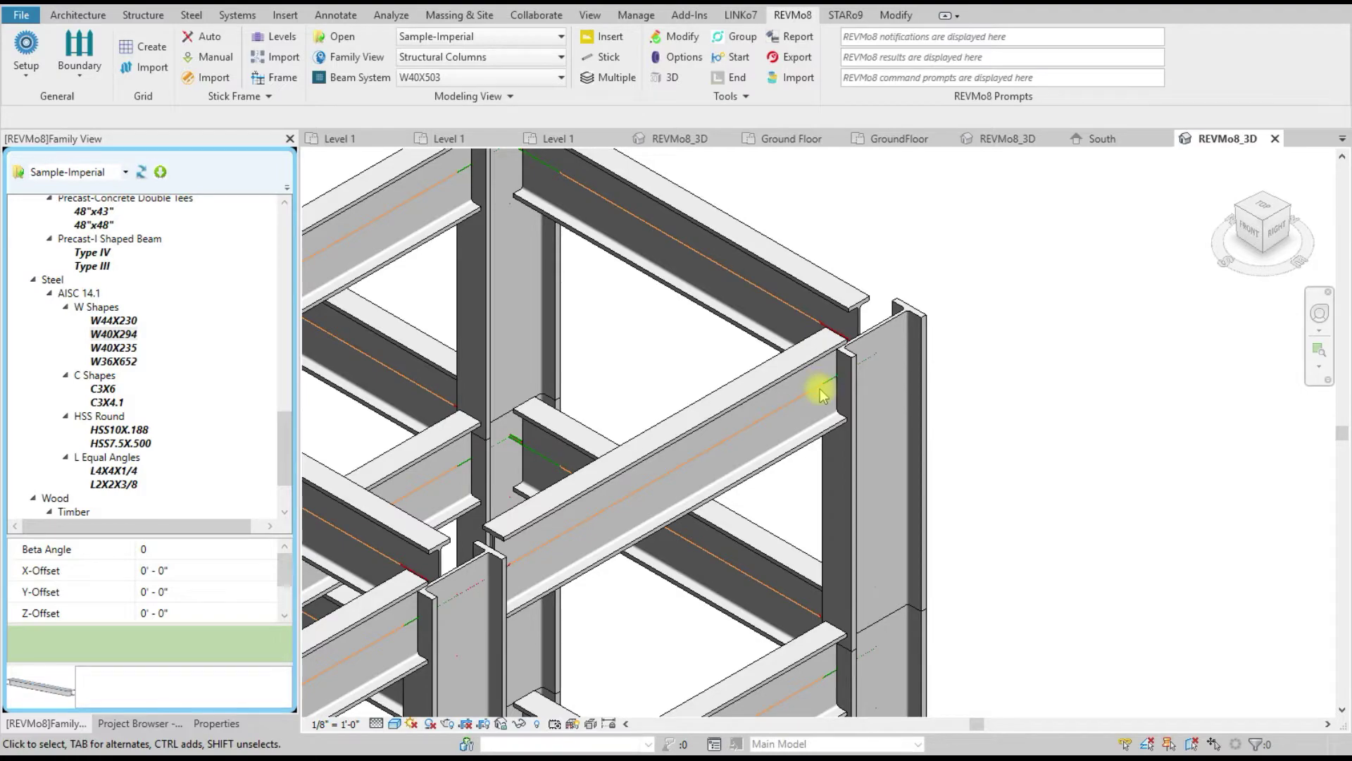
scroll(817, 392, "up", 2)
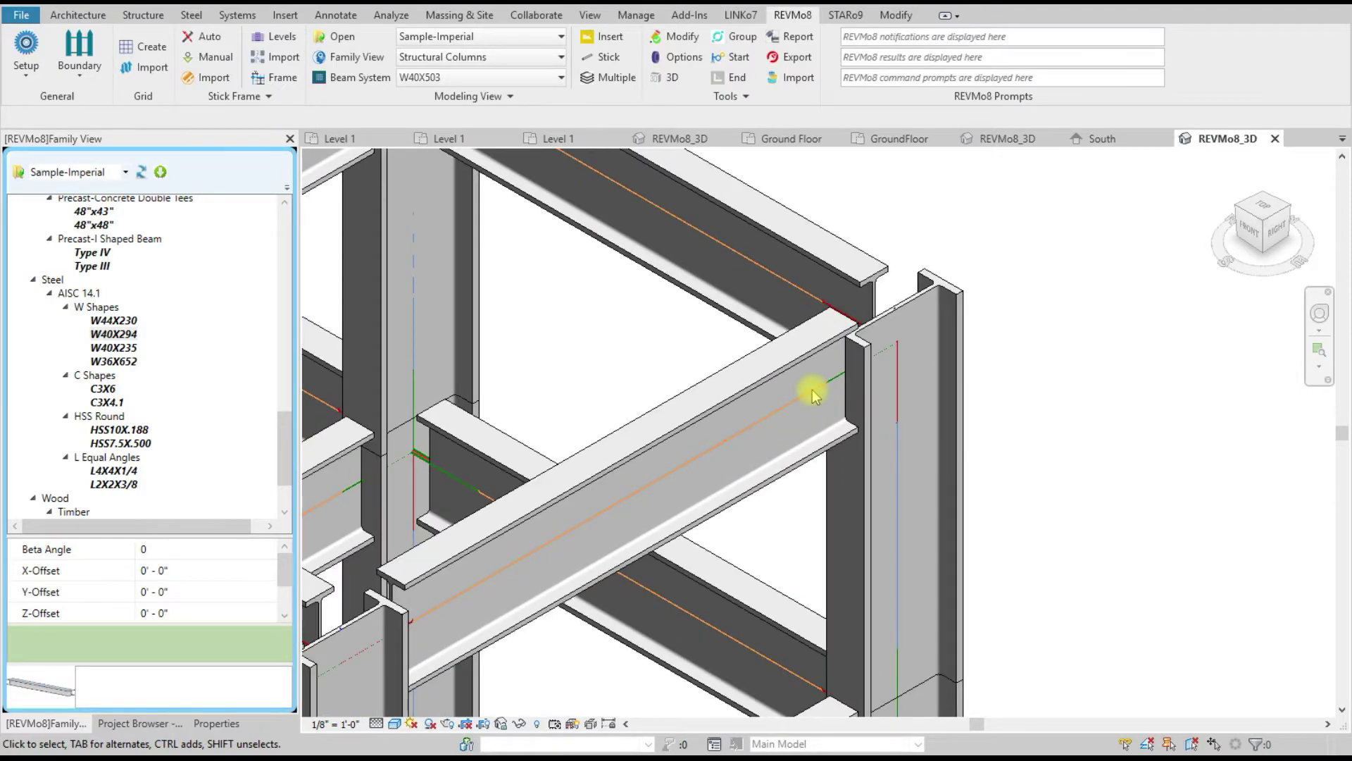
scroll(984, 273, "down", 10)
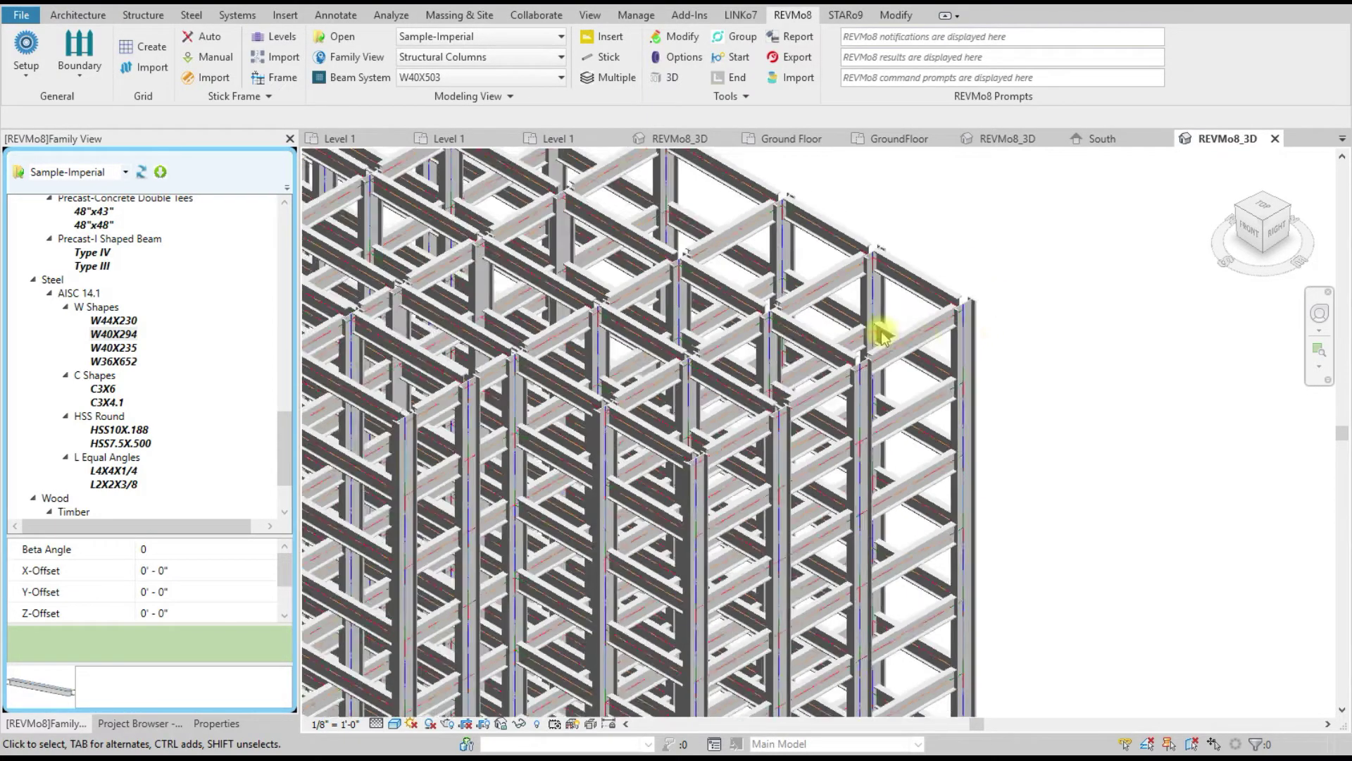
scroll(884, 310, "down", 1)
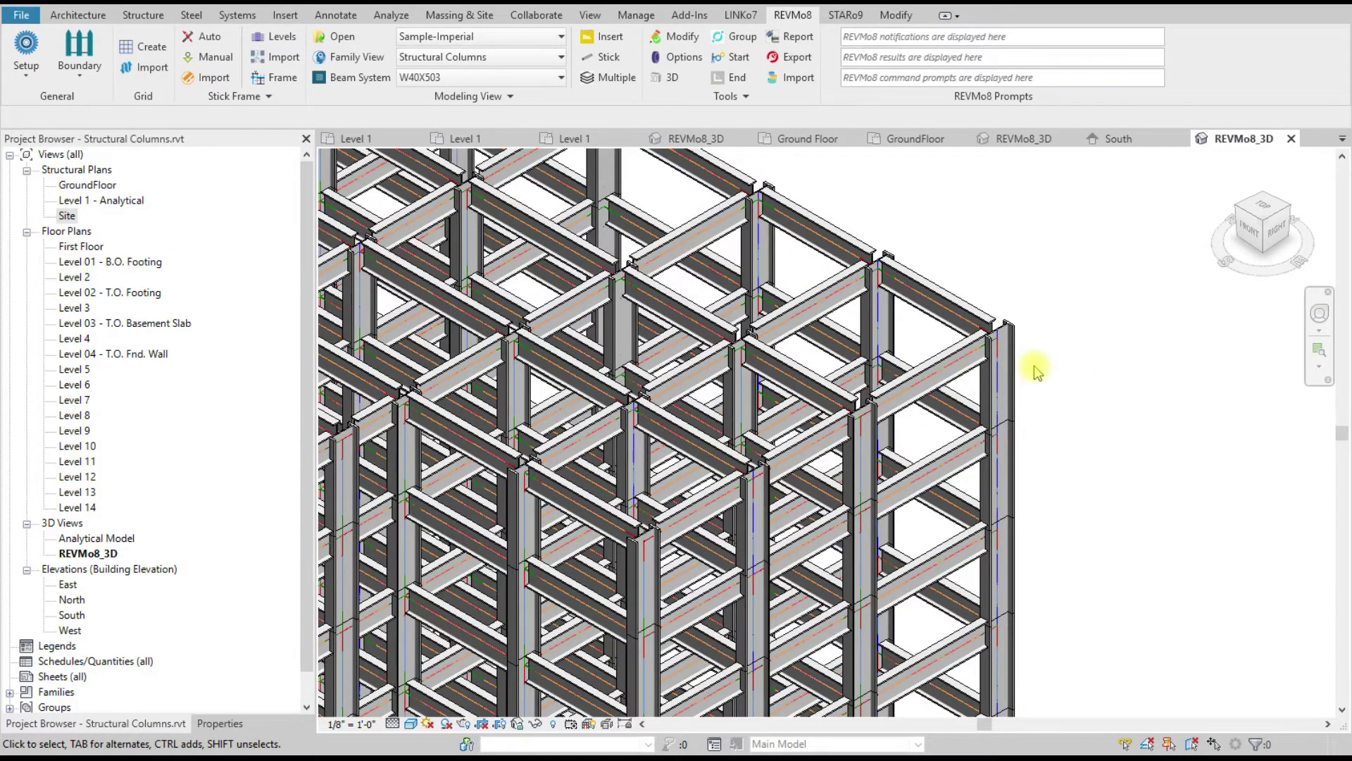
scroll(1021, 369, "up", 2)
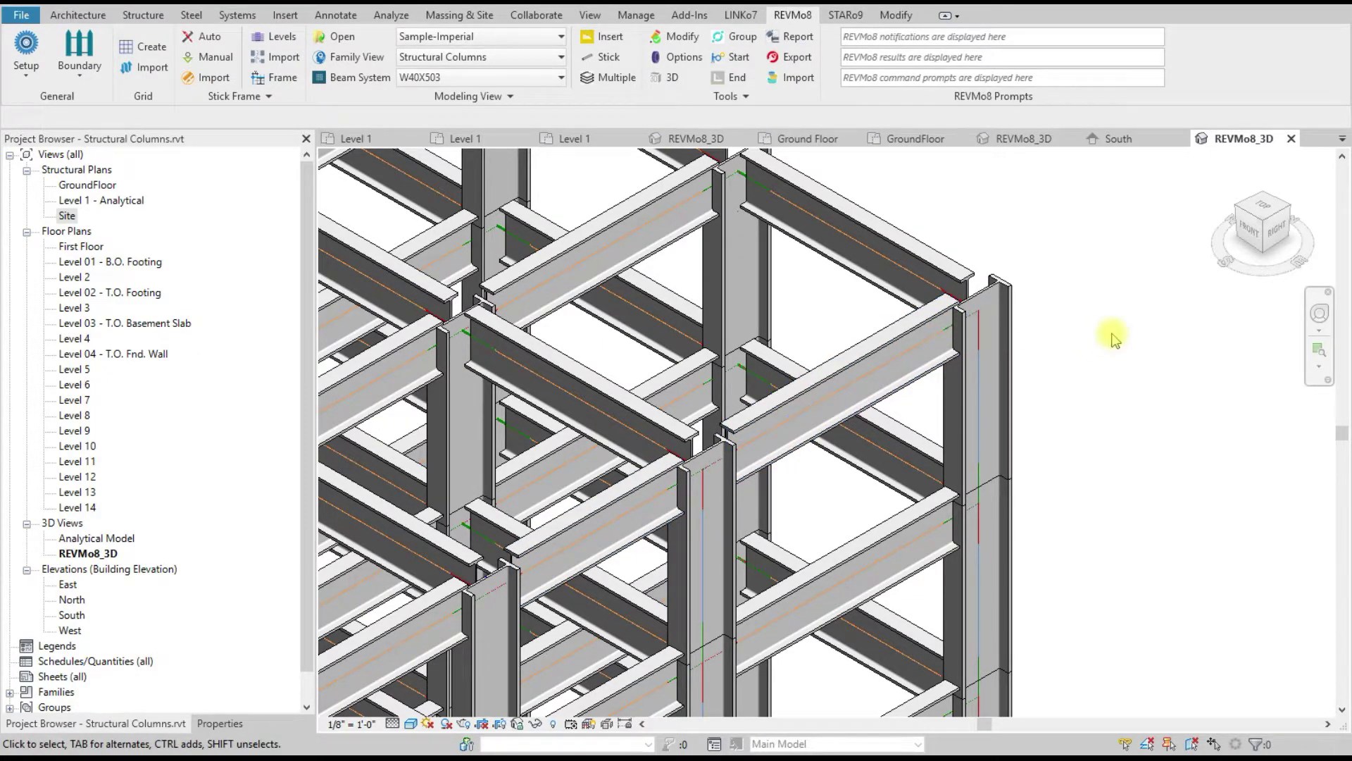
scroll(1086, 329, "down", 3)
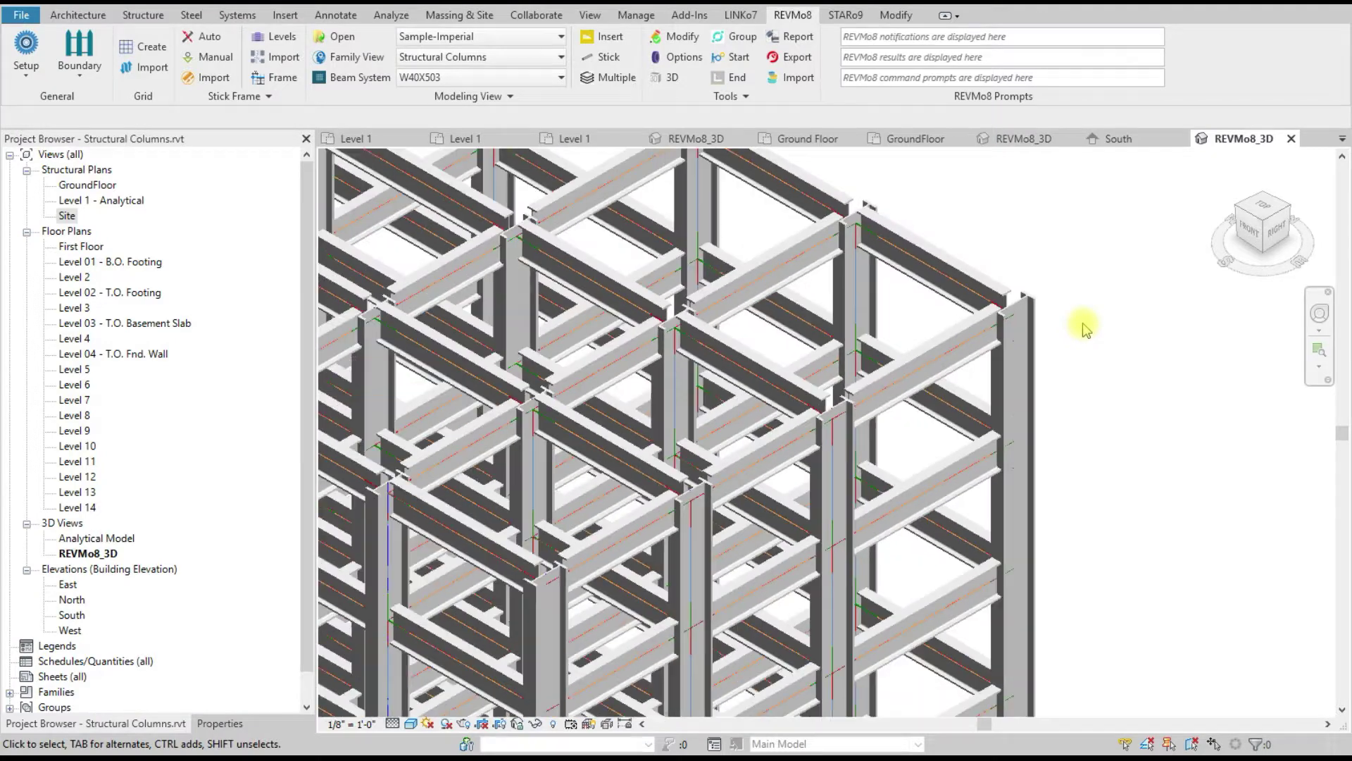
scroll(1086, 330, "down", 3)
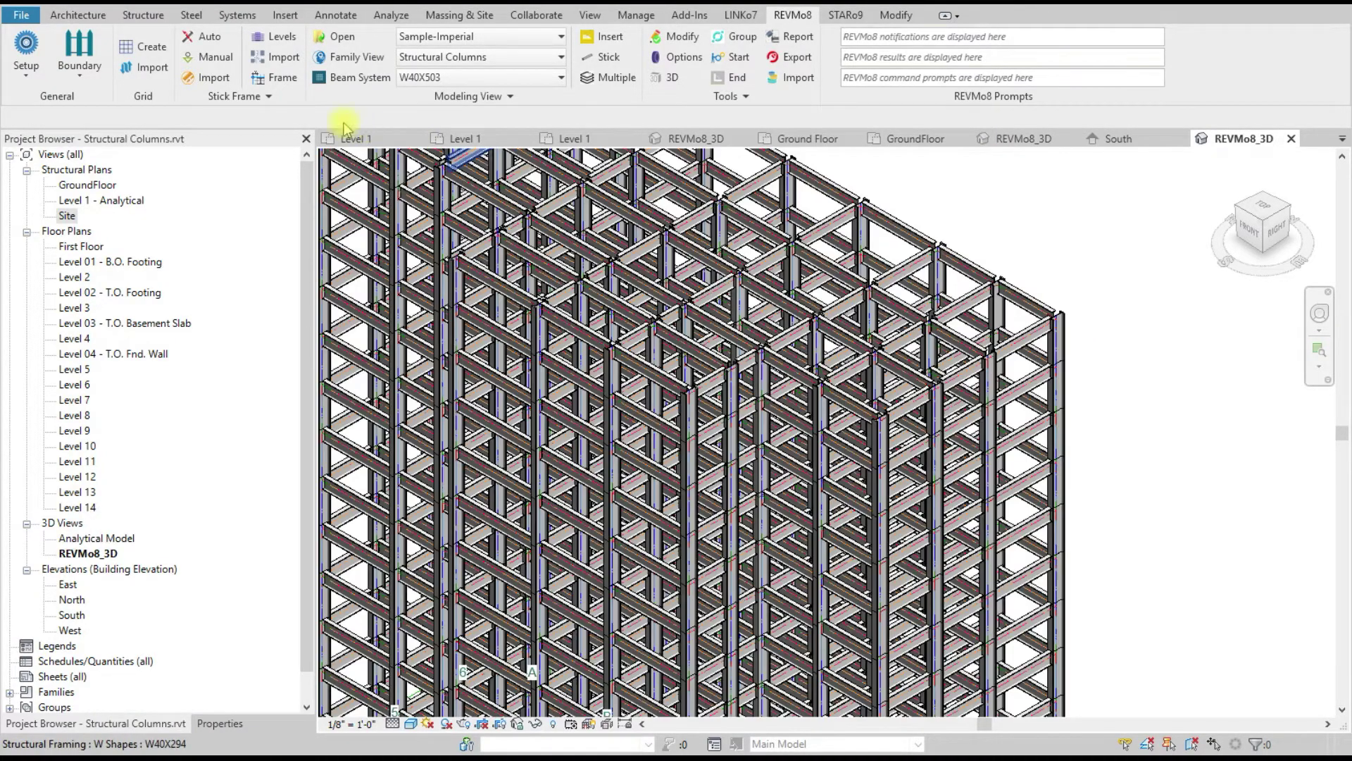
left_click(284, 79)
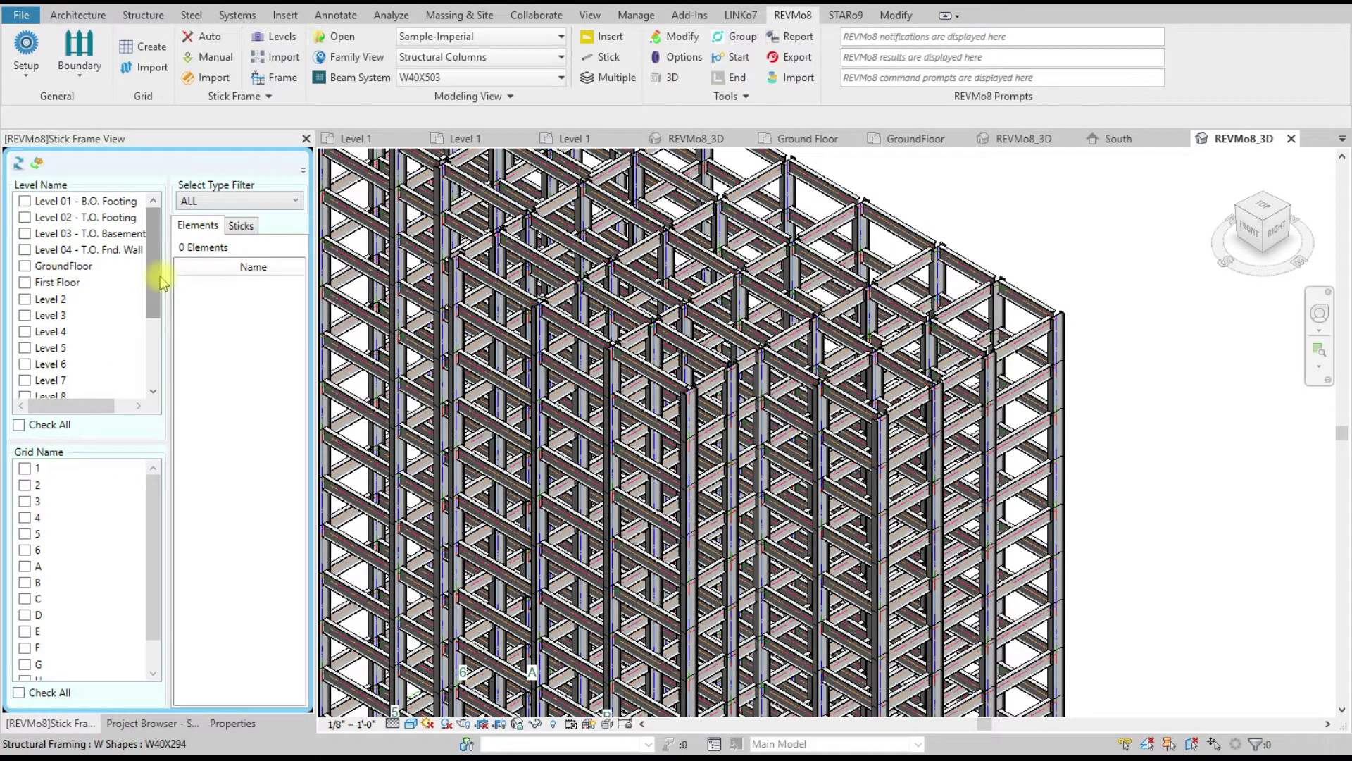
Step: Include every level in the element list, showing 1638 elements such as W40X503
scroll(695, 281, "down", 2)
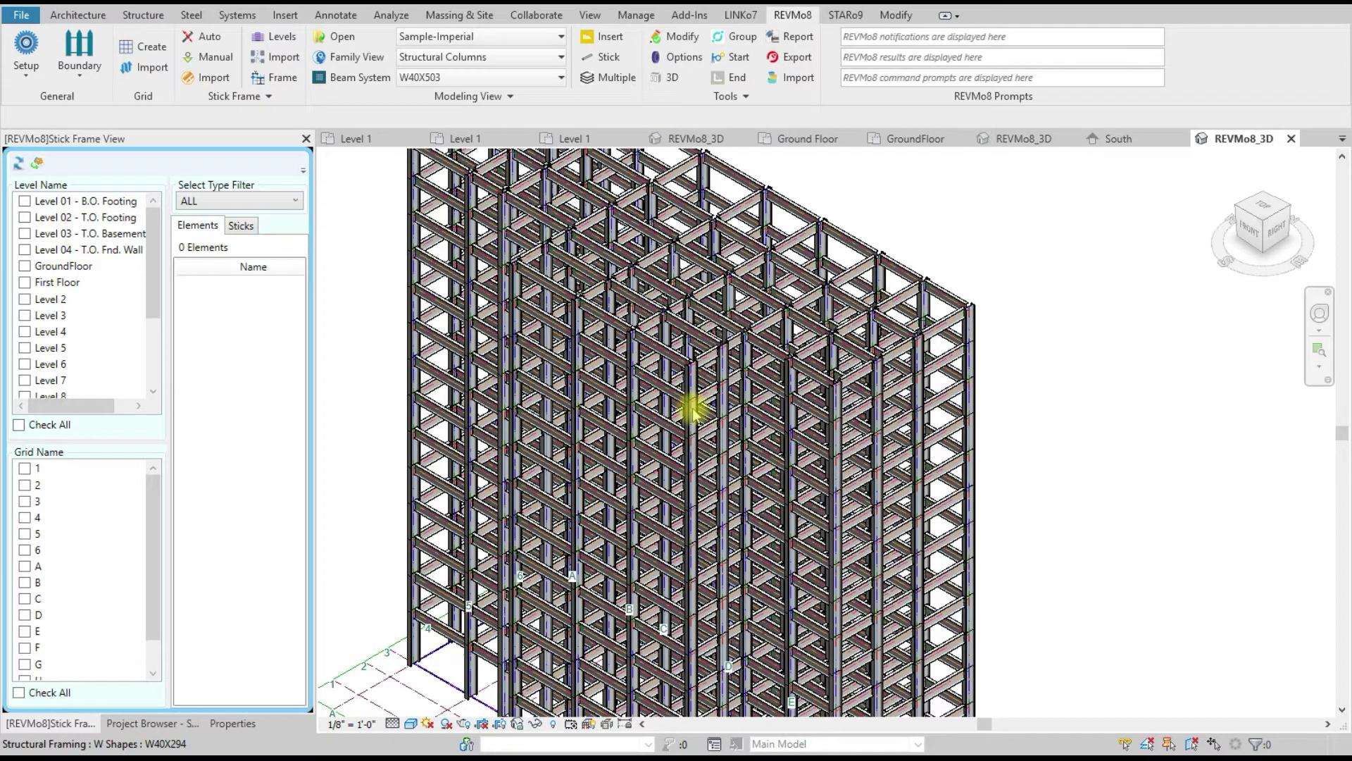
scroll(688, 395, "down", 2)
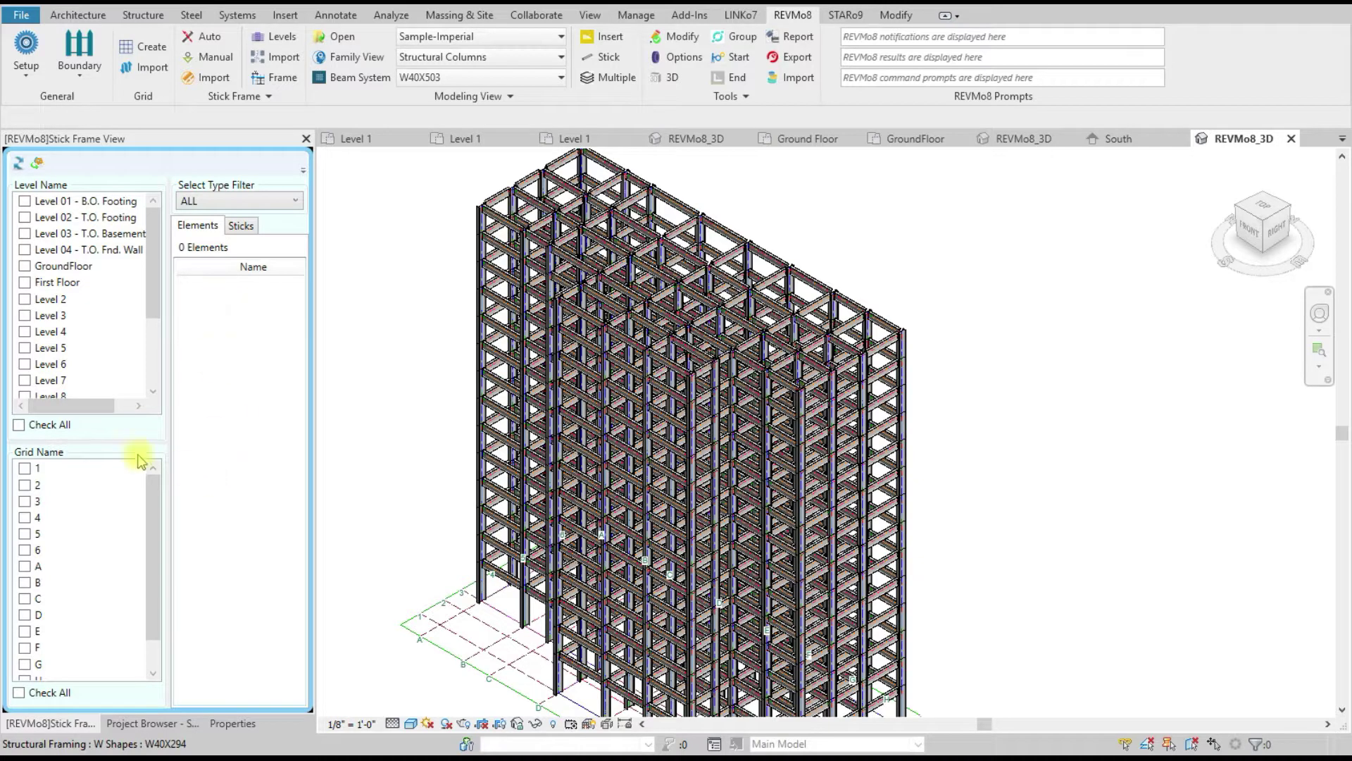
left_click(19, 426)
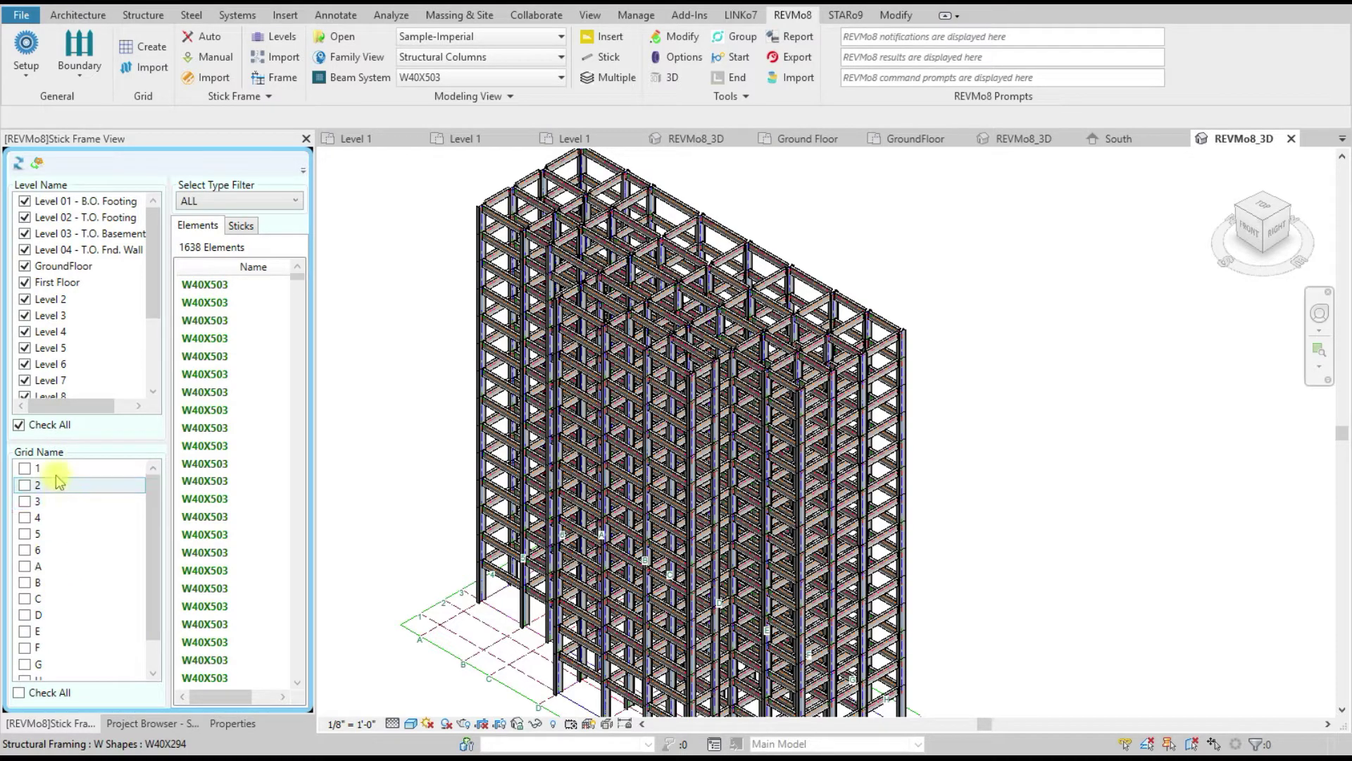
left_click(270, 201)
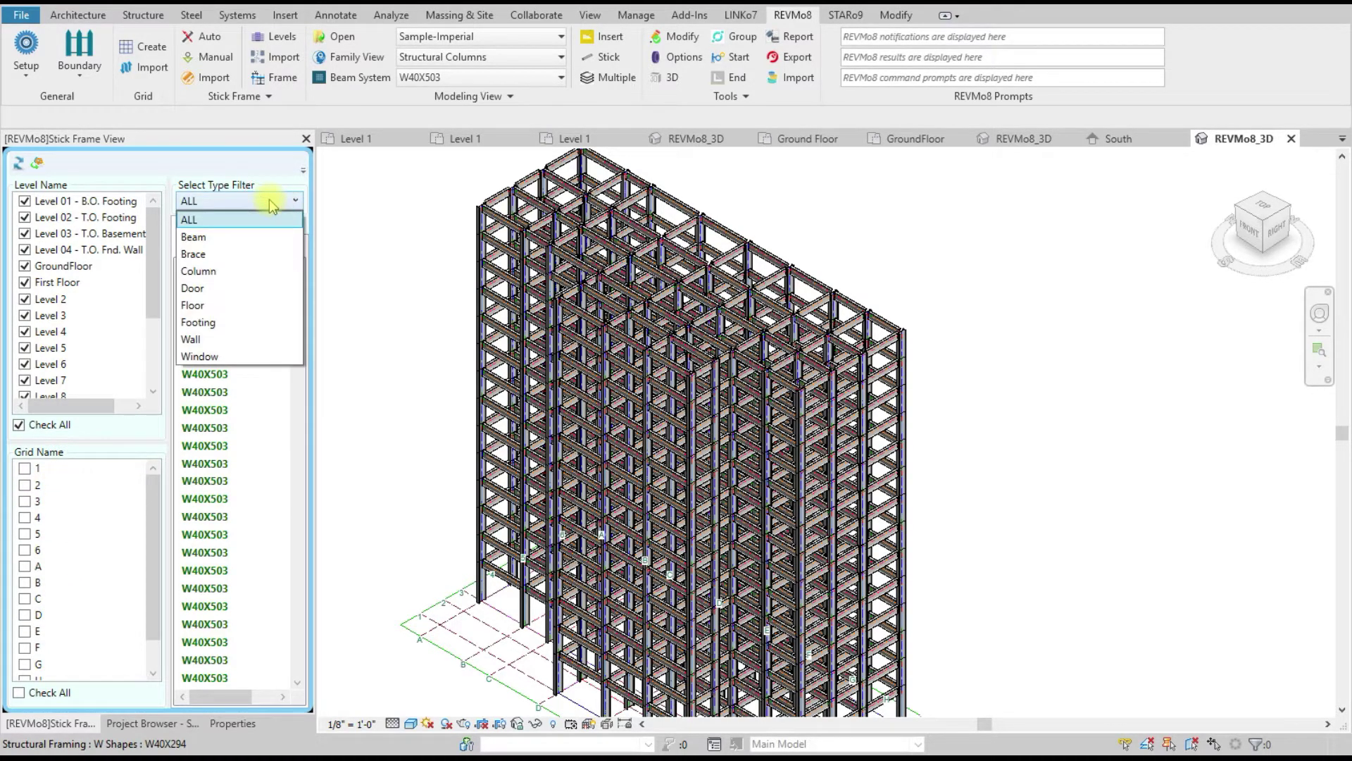
Step: Filter the list to Beam on every grid line, listing 1022 W40X294 elements
left_click(223, 240)
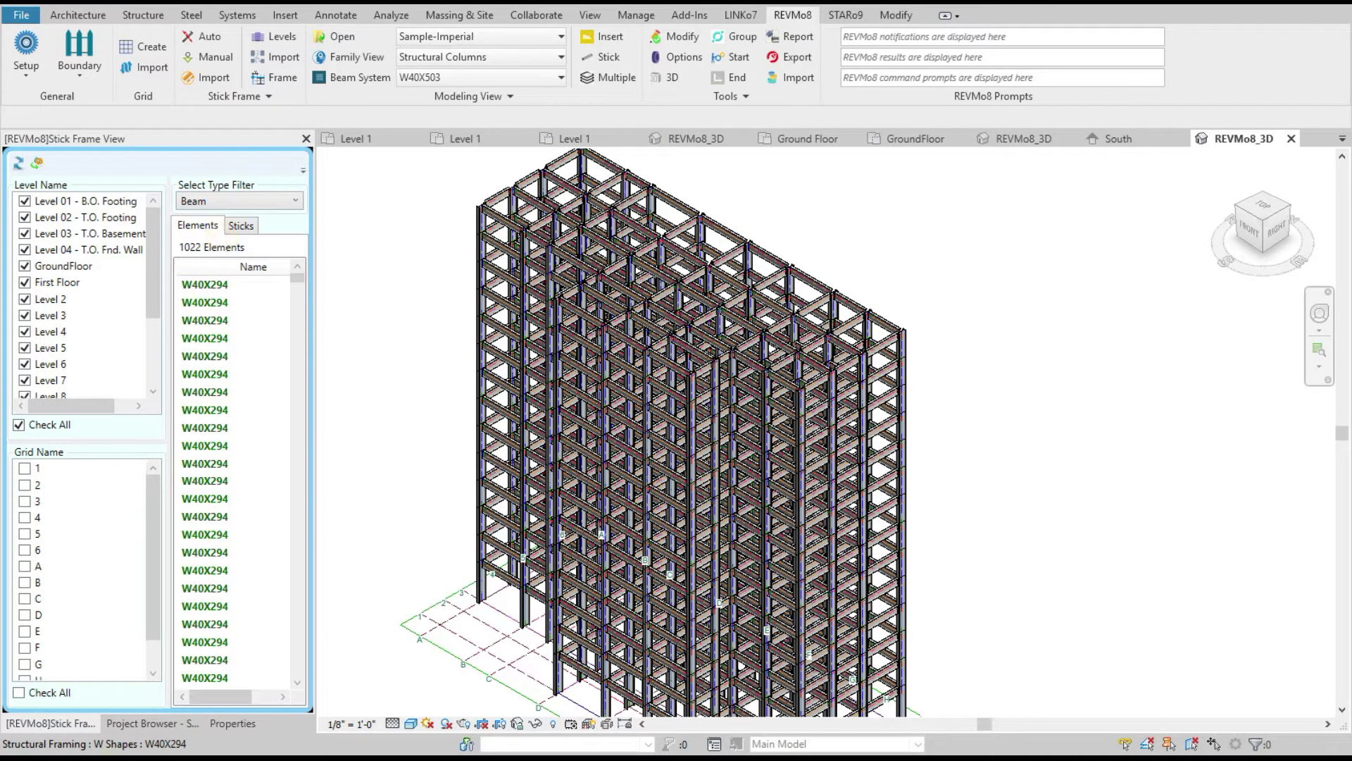
left_click(17, 694)
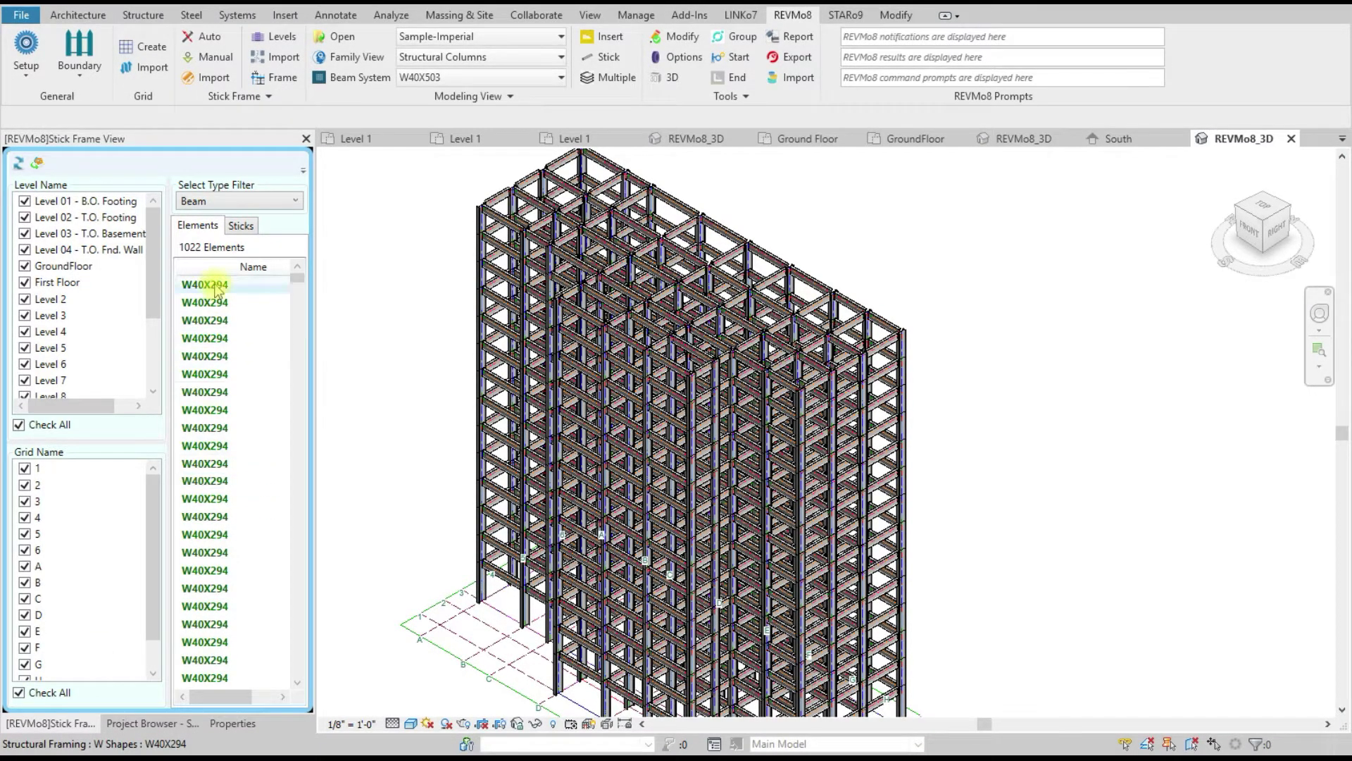
mouse_move(296, 276)
left_mouse_down()
mouse_move(311, 338)
mouse_move(187, 257)
mouse_move(298, 278)
mouse_move(305, 669)
mouse_move(301, 276)
left_mouse_up()
Step: Review the beams as 210 sticks, then return to the Elements list and pick the first W40X294 beam
left_click(189, 225)
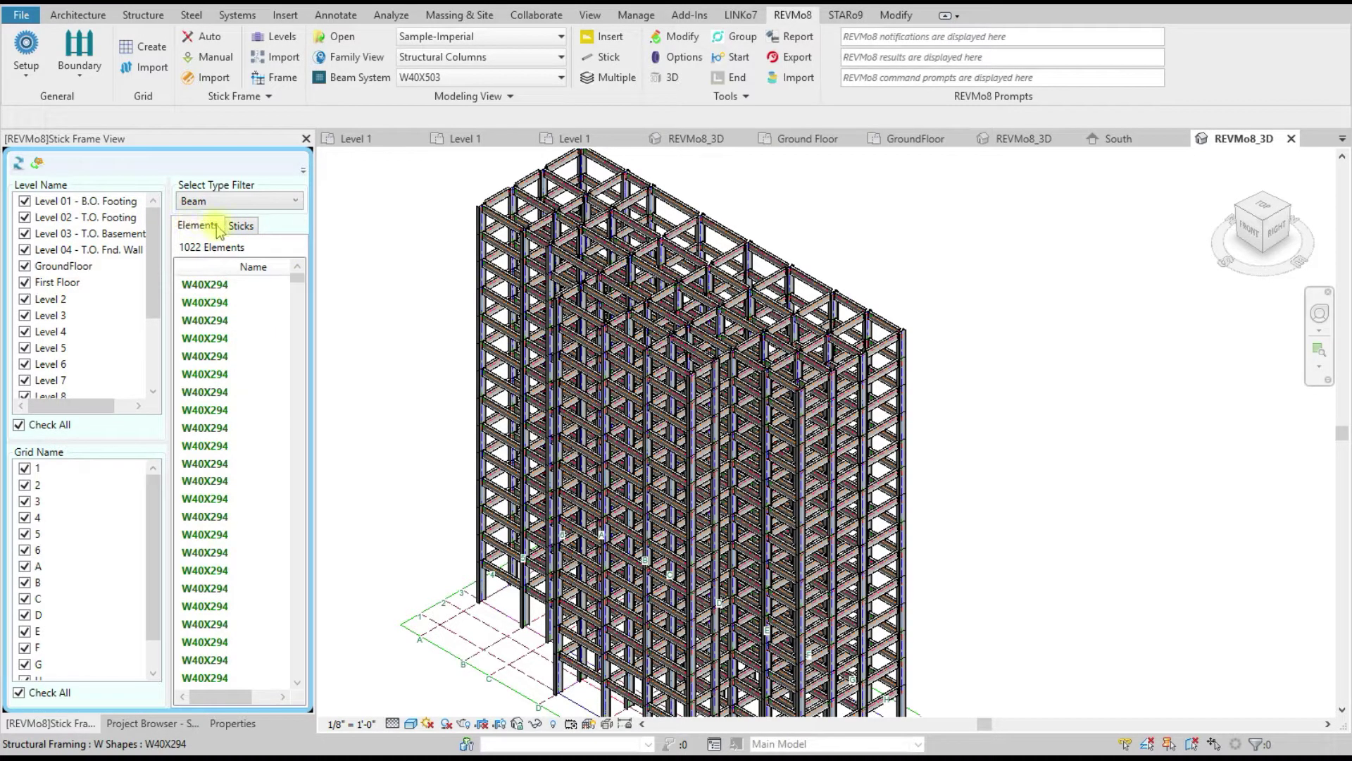
left_click(240, 226)
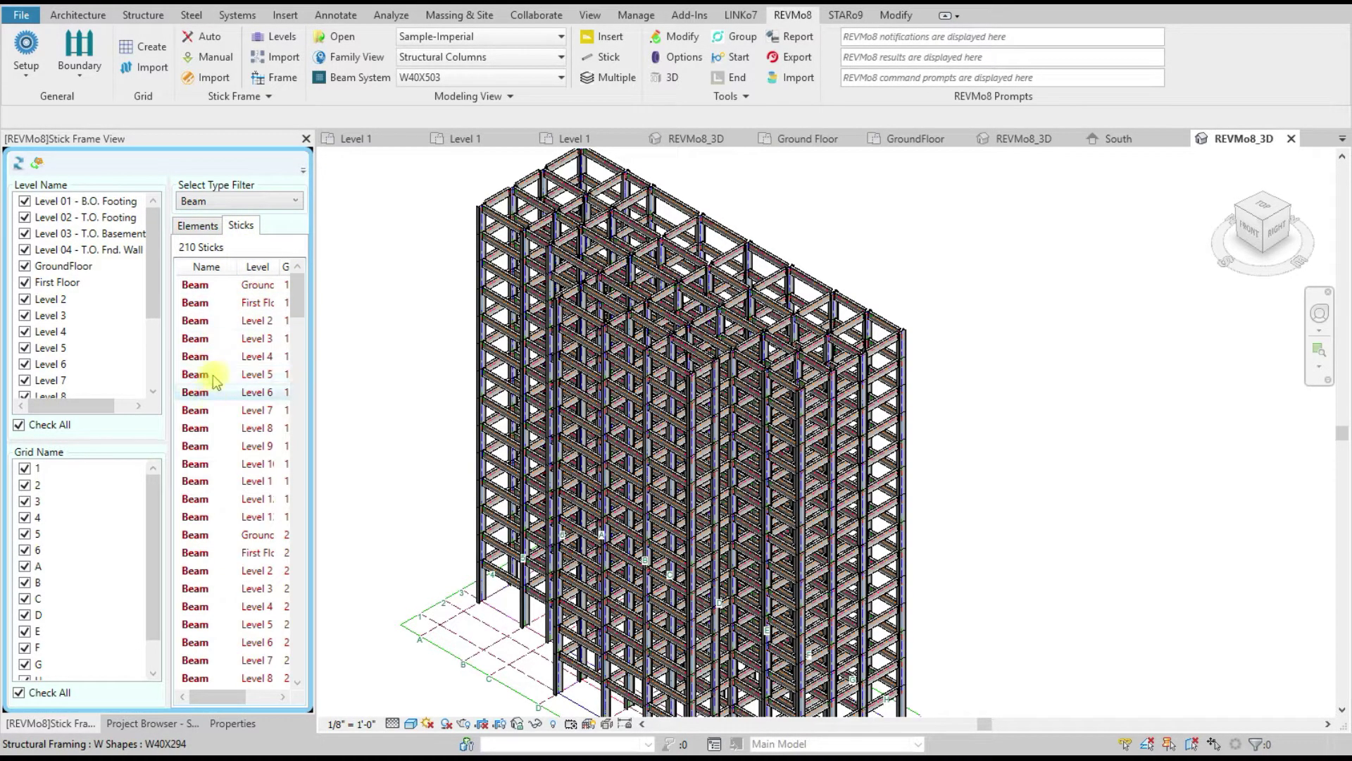
right_click(215, 321)
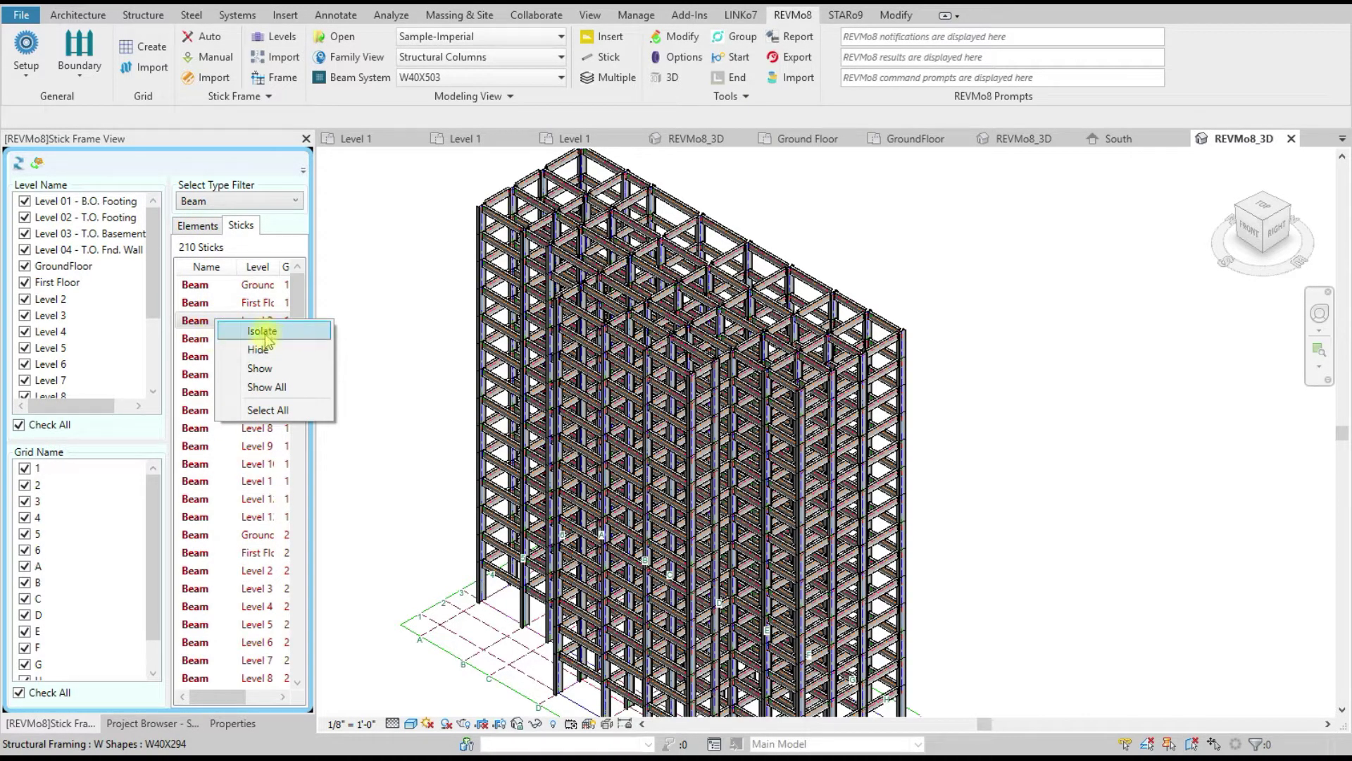
left_click(199, 226)
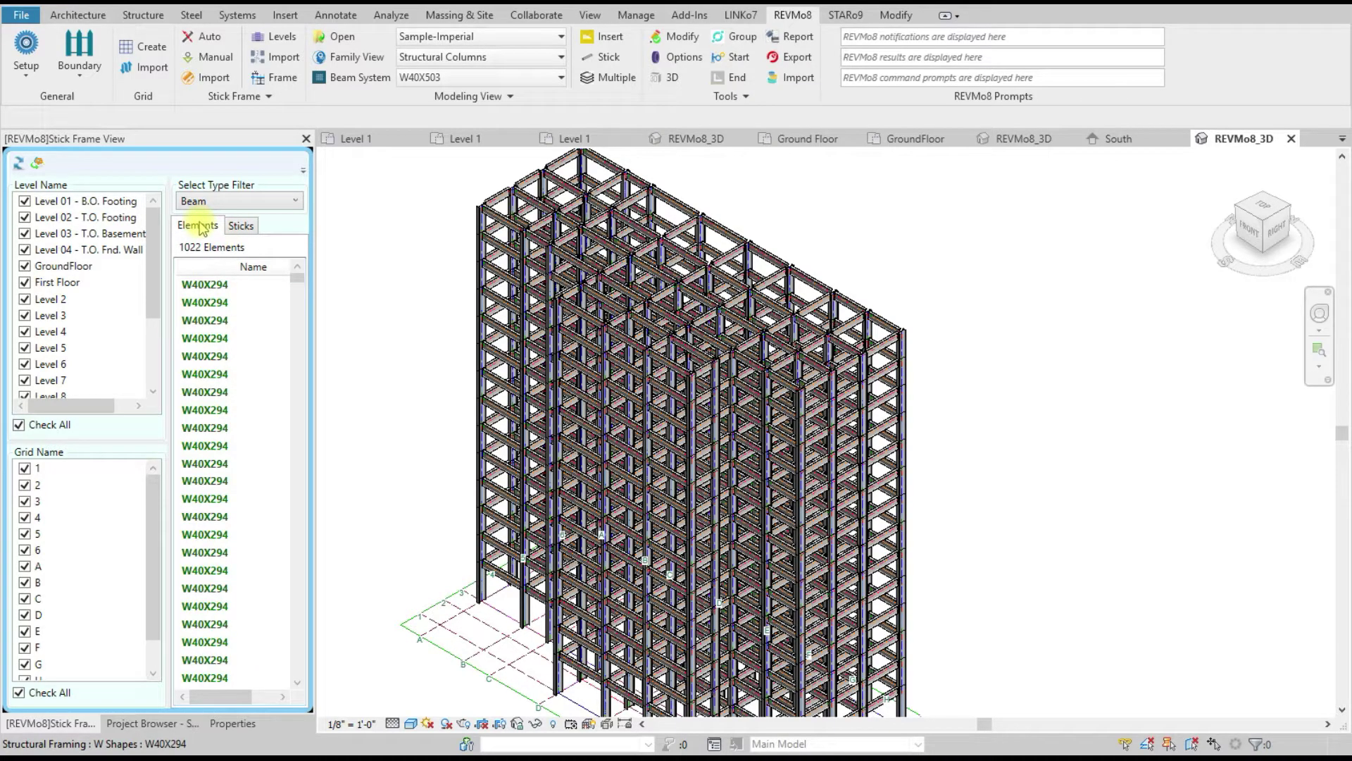
scroll(912, 352, "up", 5)
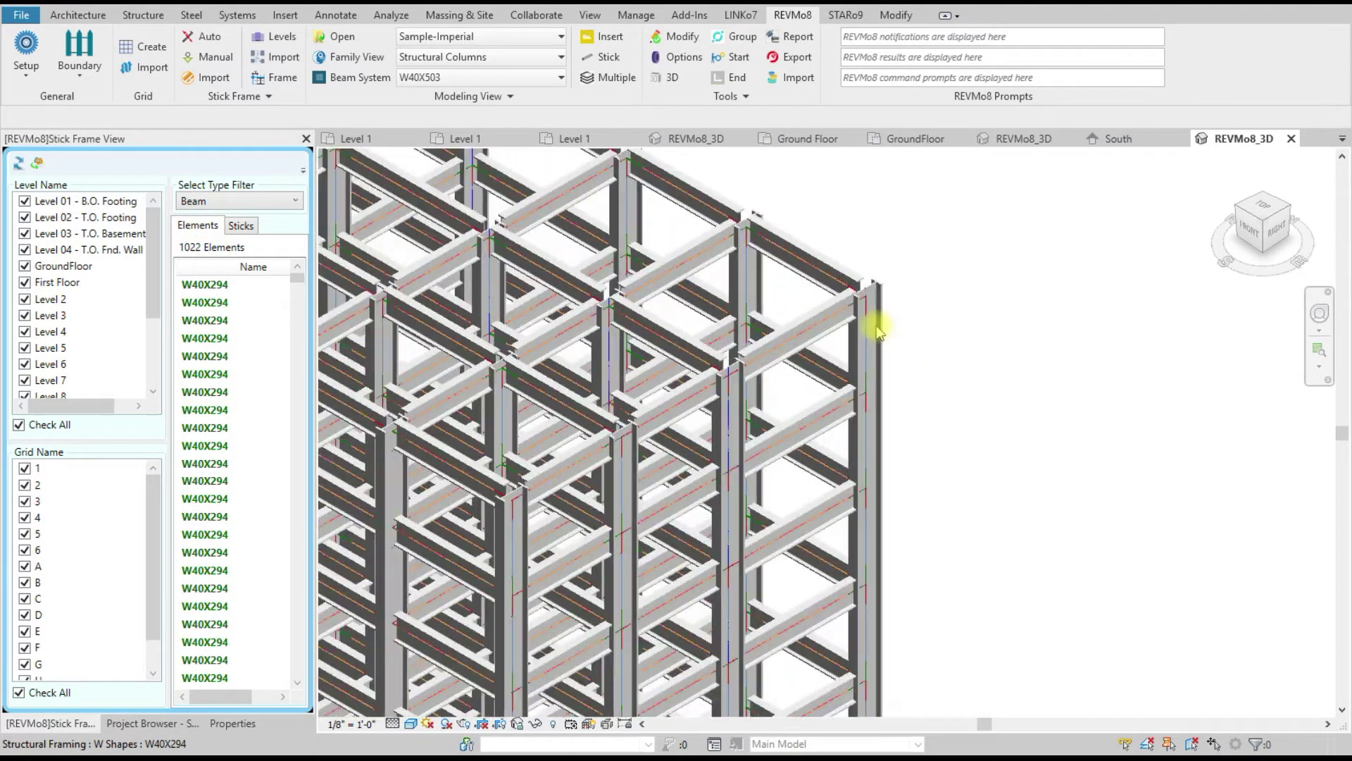
scroll(877, 330, "up", 2)
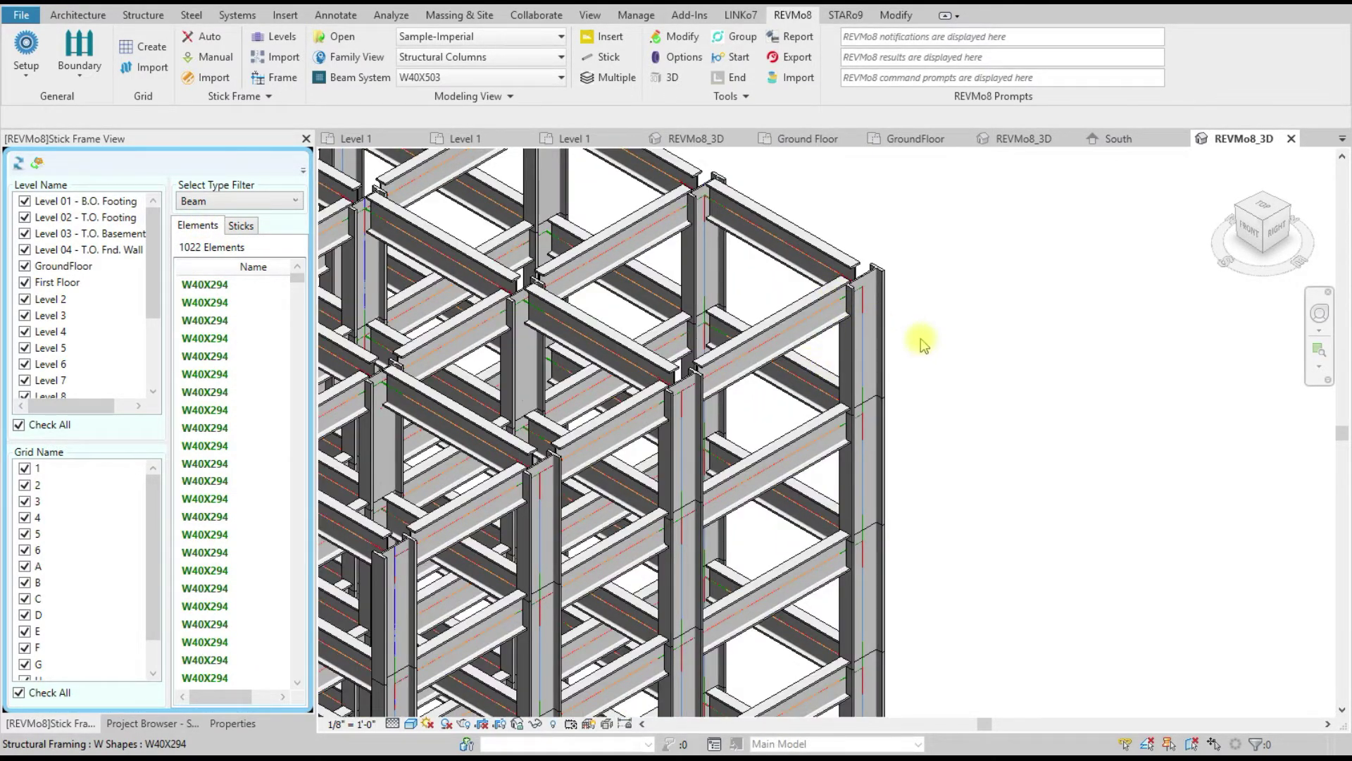
scroll(923, 343, "down", 1)
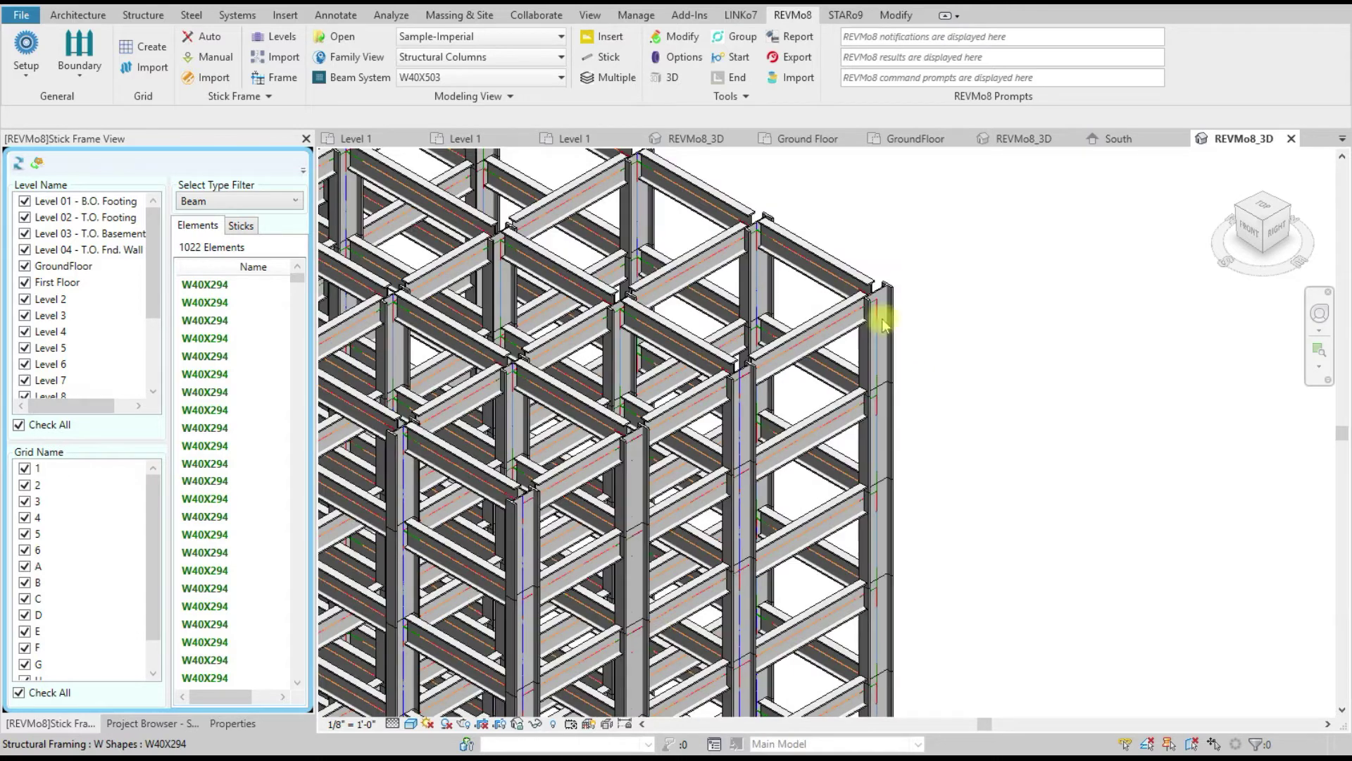
right_click(214, 308)
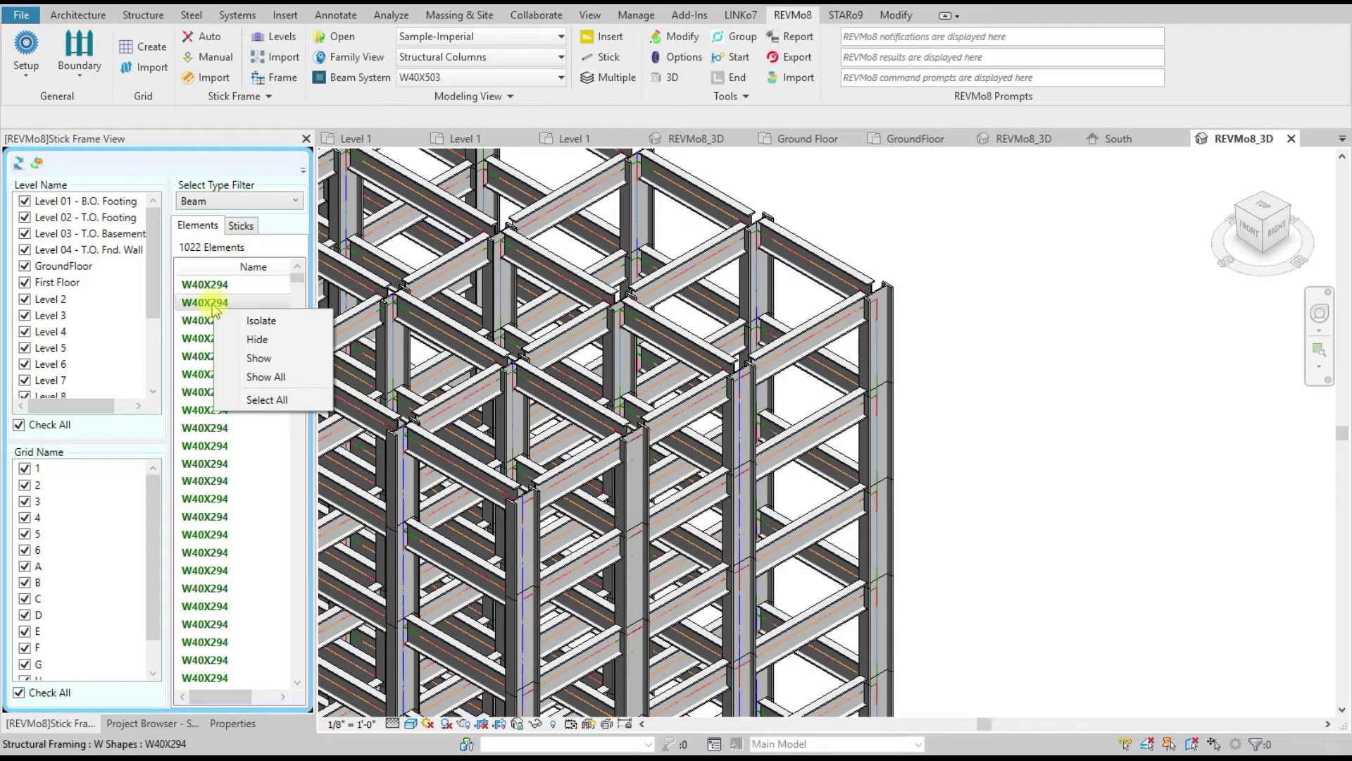
left_click(201, 290)
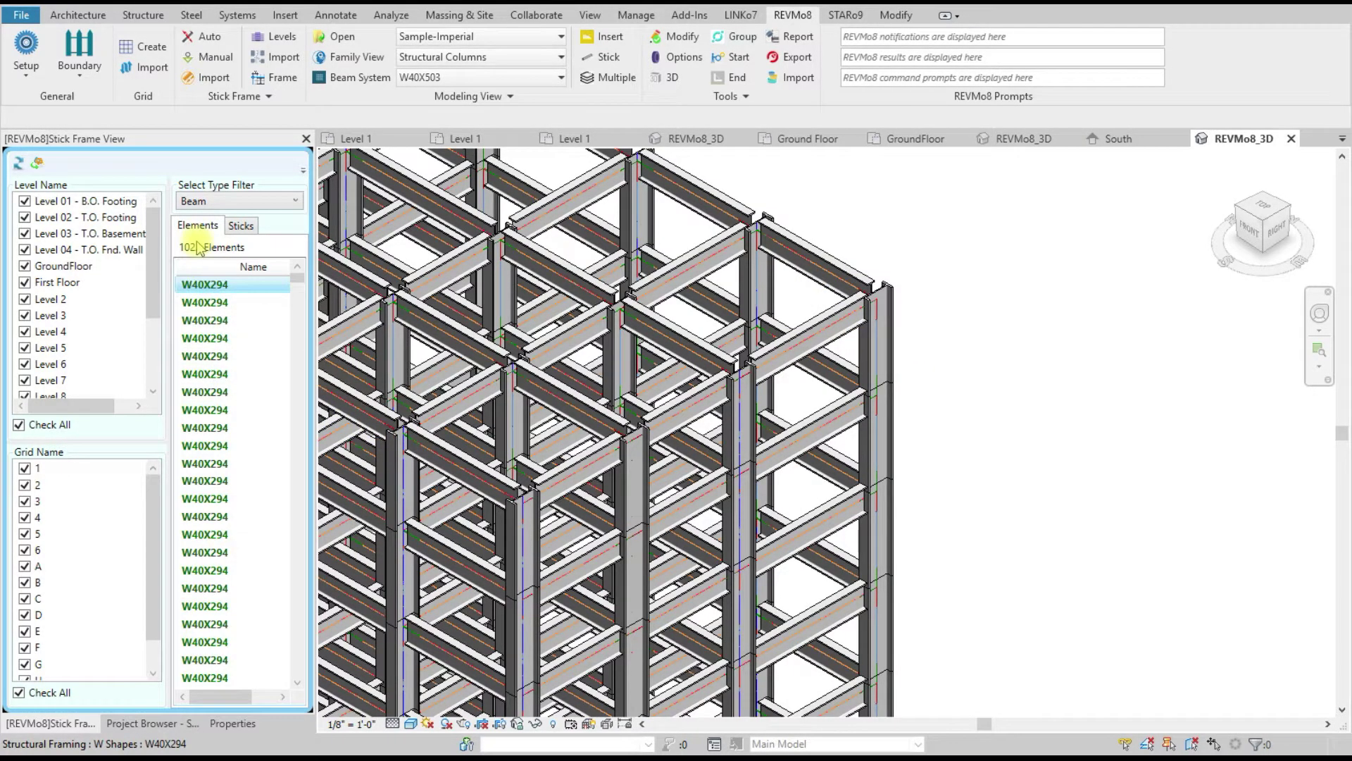
Step: Select every listed W40X294 beam and open its Modify Element Property options
right_click(210, 293)
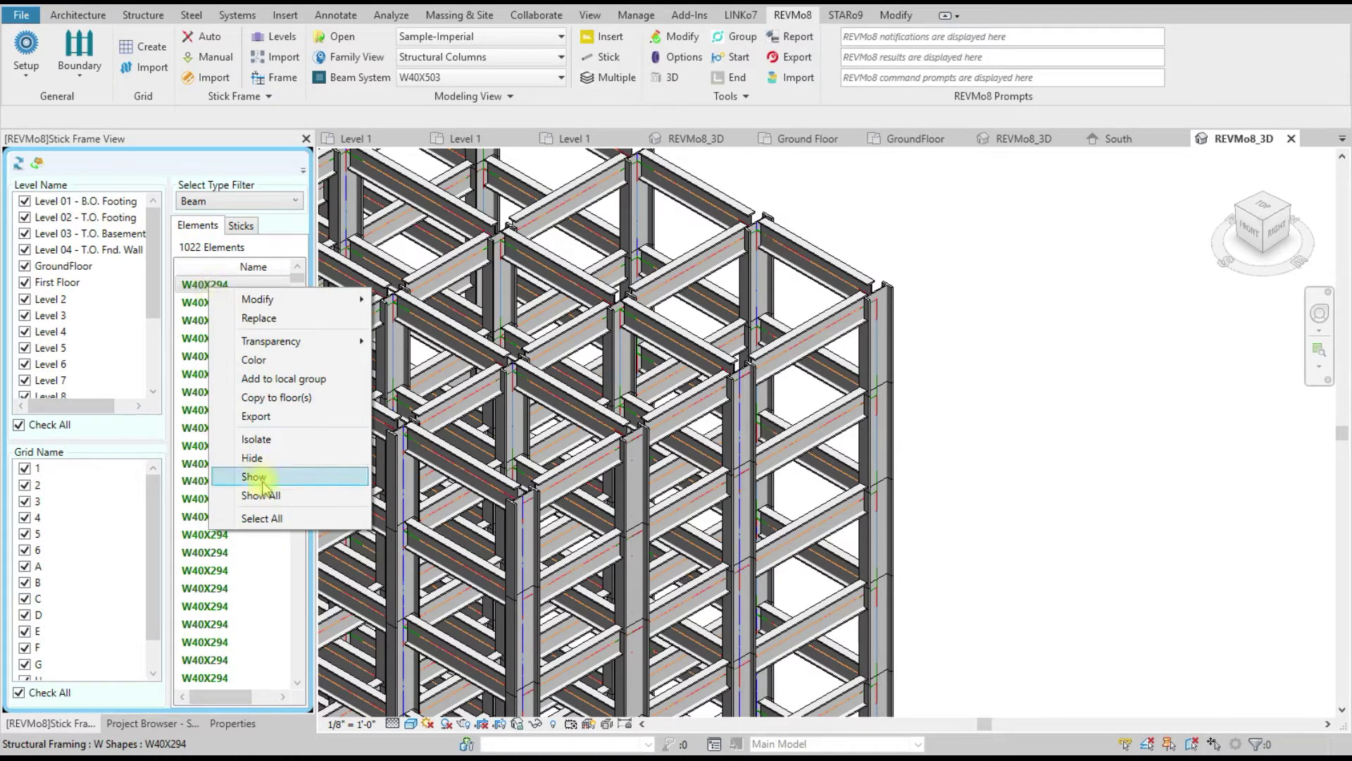
left_click(271, 523)
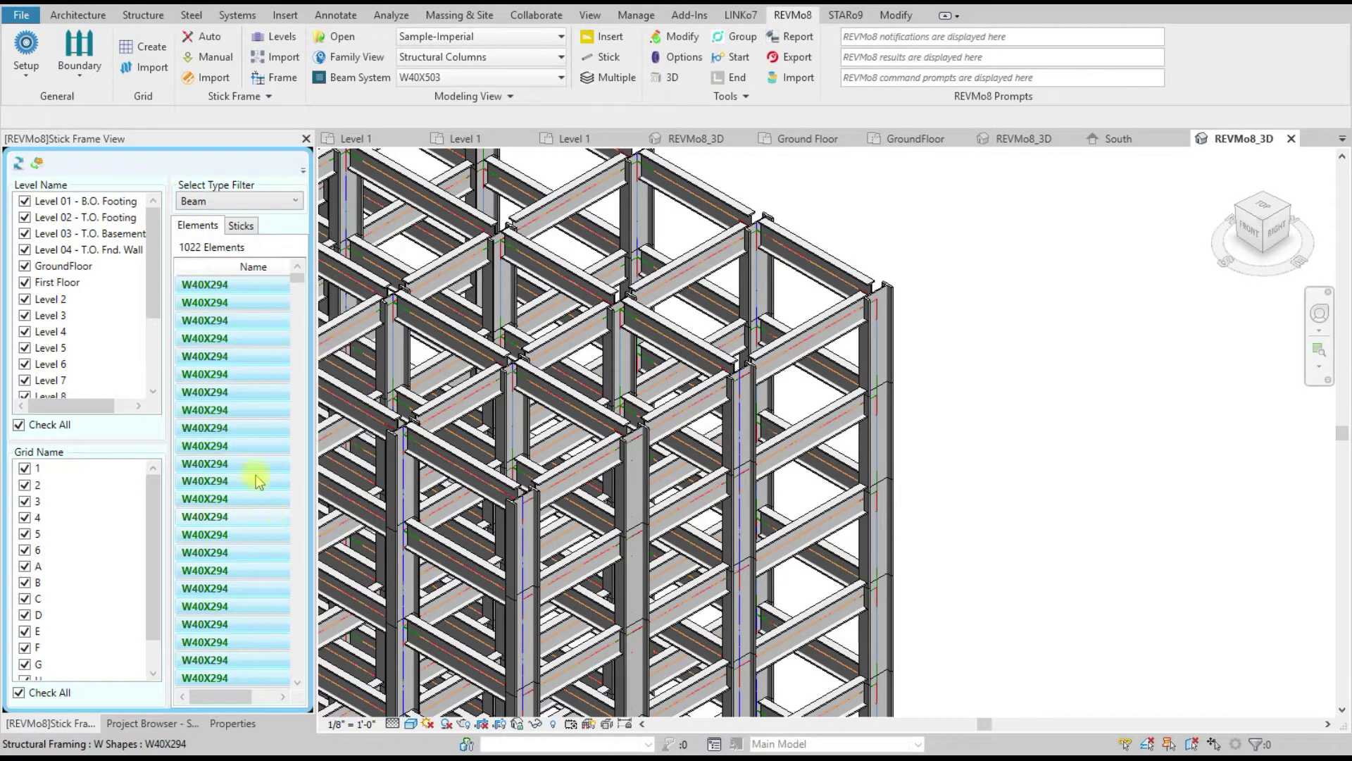
right_click(210, 363)
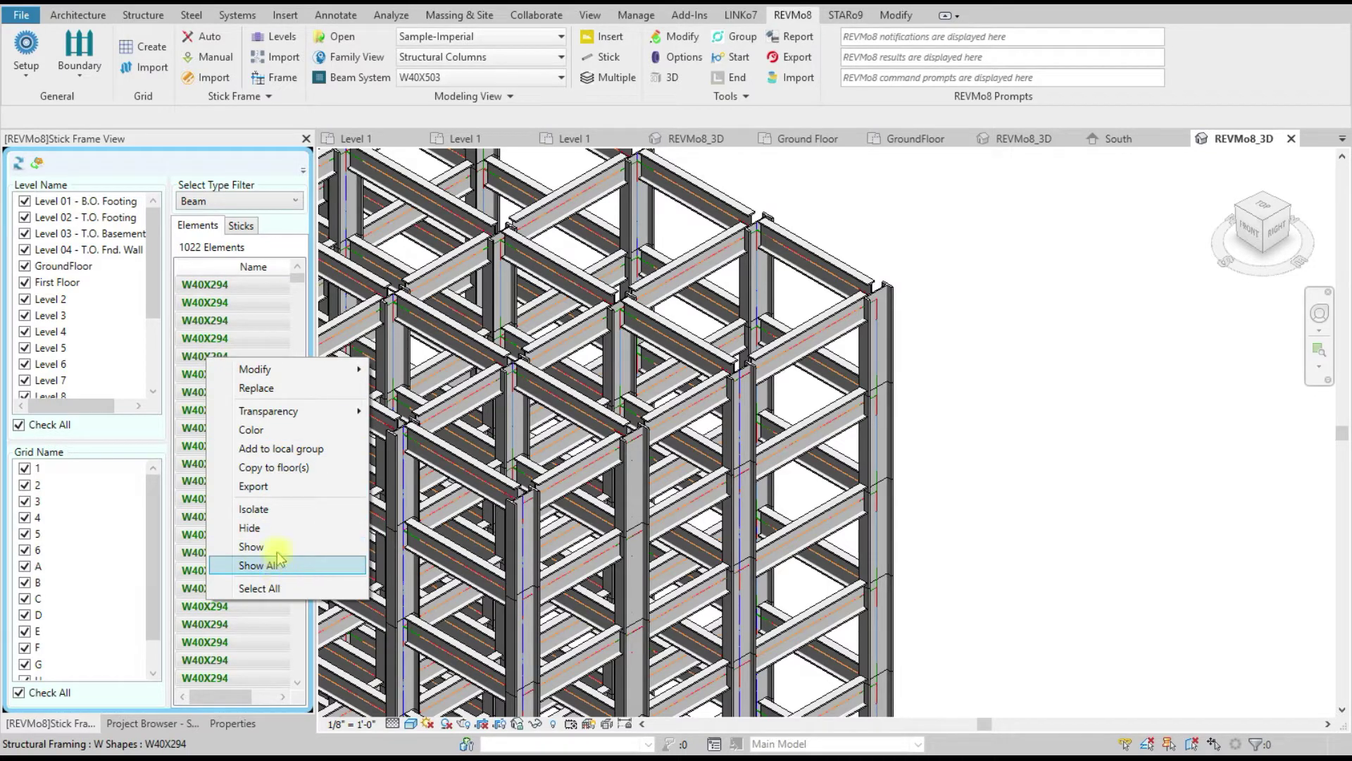
mouse_move(257, 372)
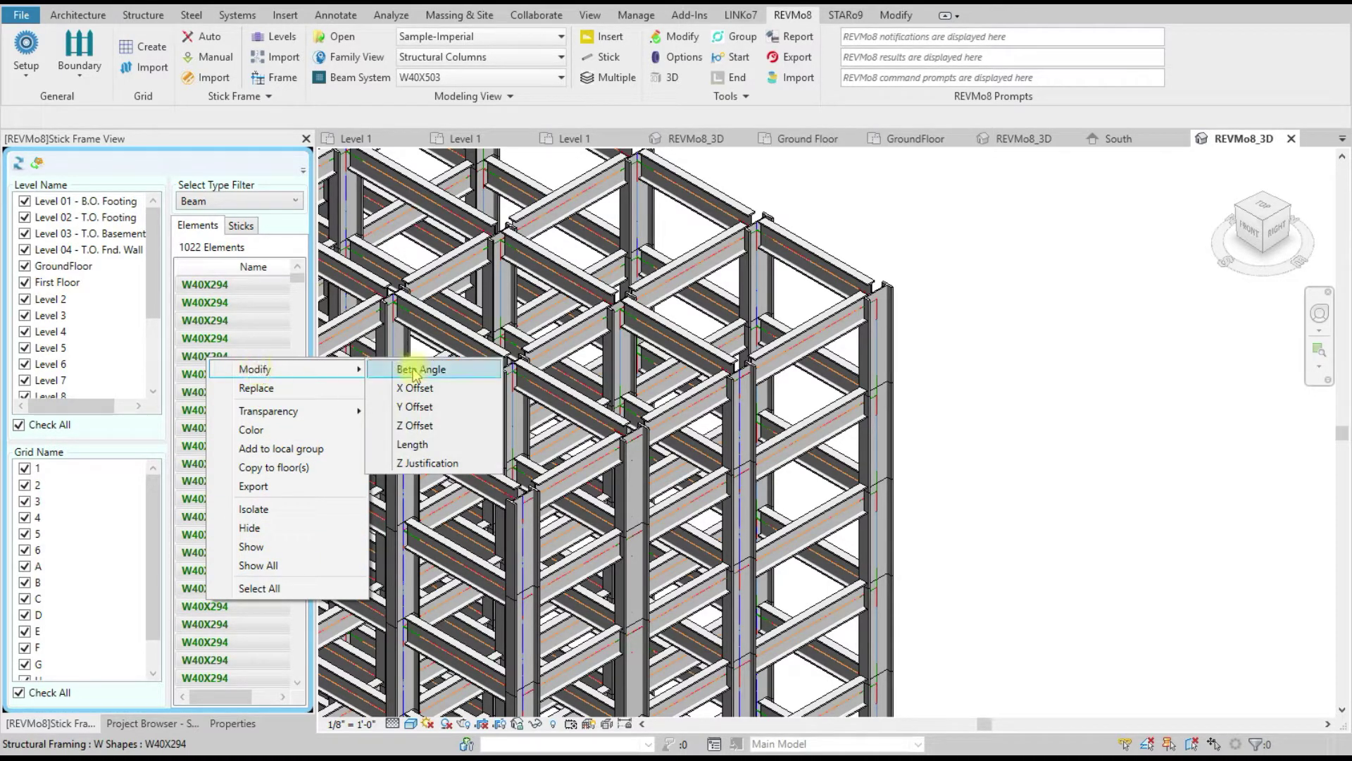
Step: Keep Z Justification at Top, apply it to all beams, and close the dialog
left_click(426, 463)
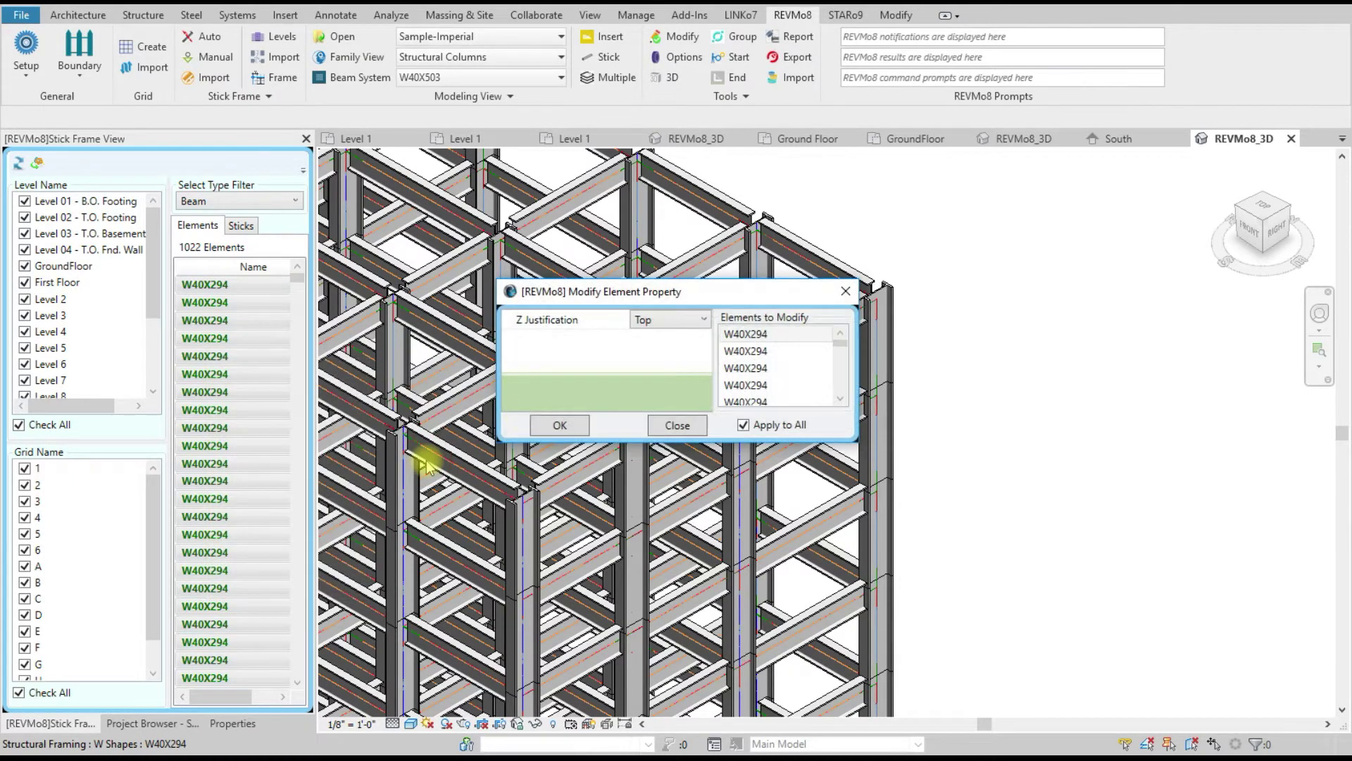
left_click(672, 321)
left_click(672, 337)
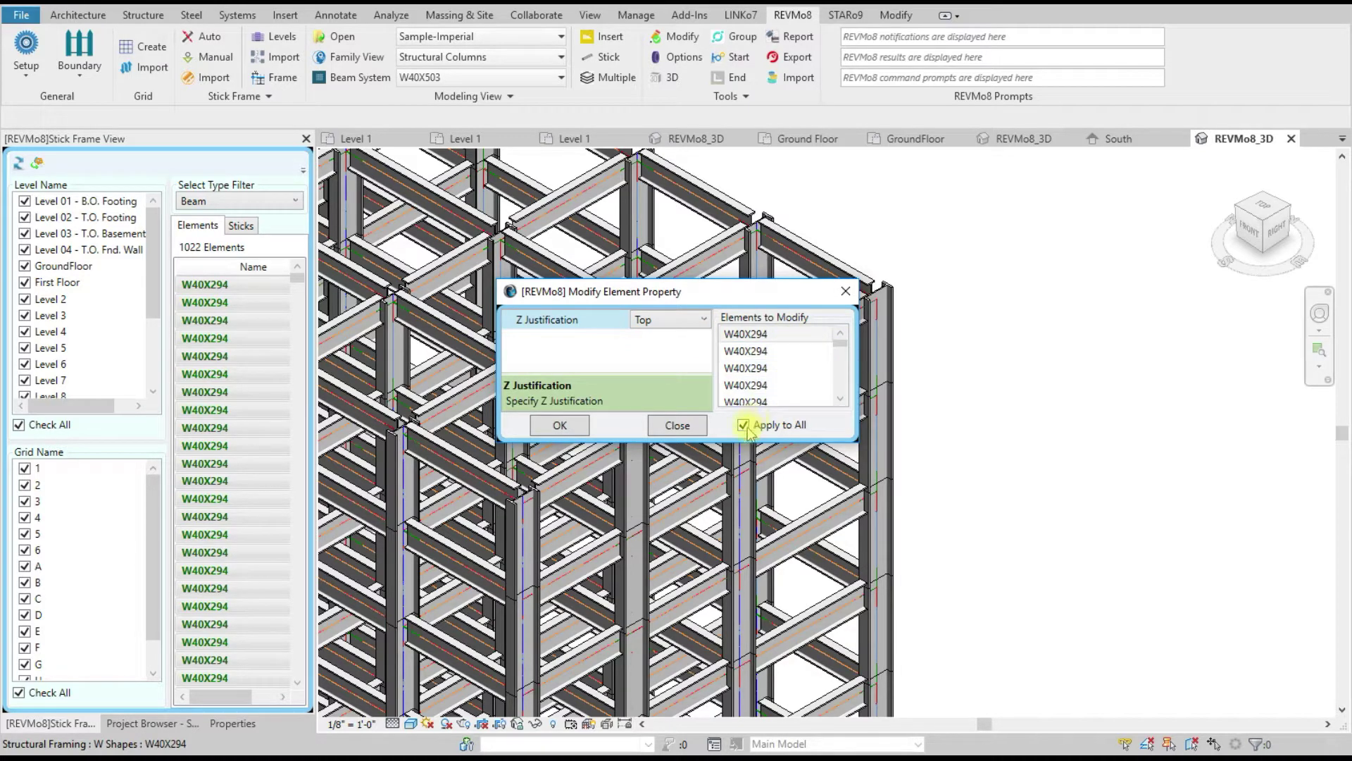
left_click_drag(686, 303, 1034, 275)
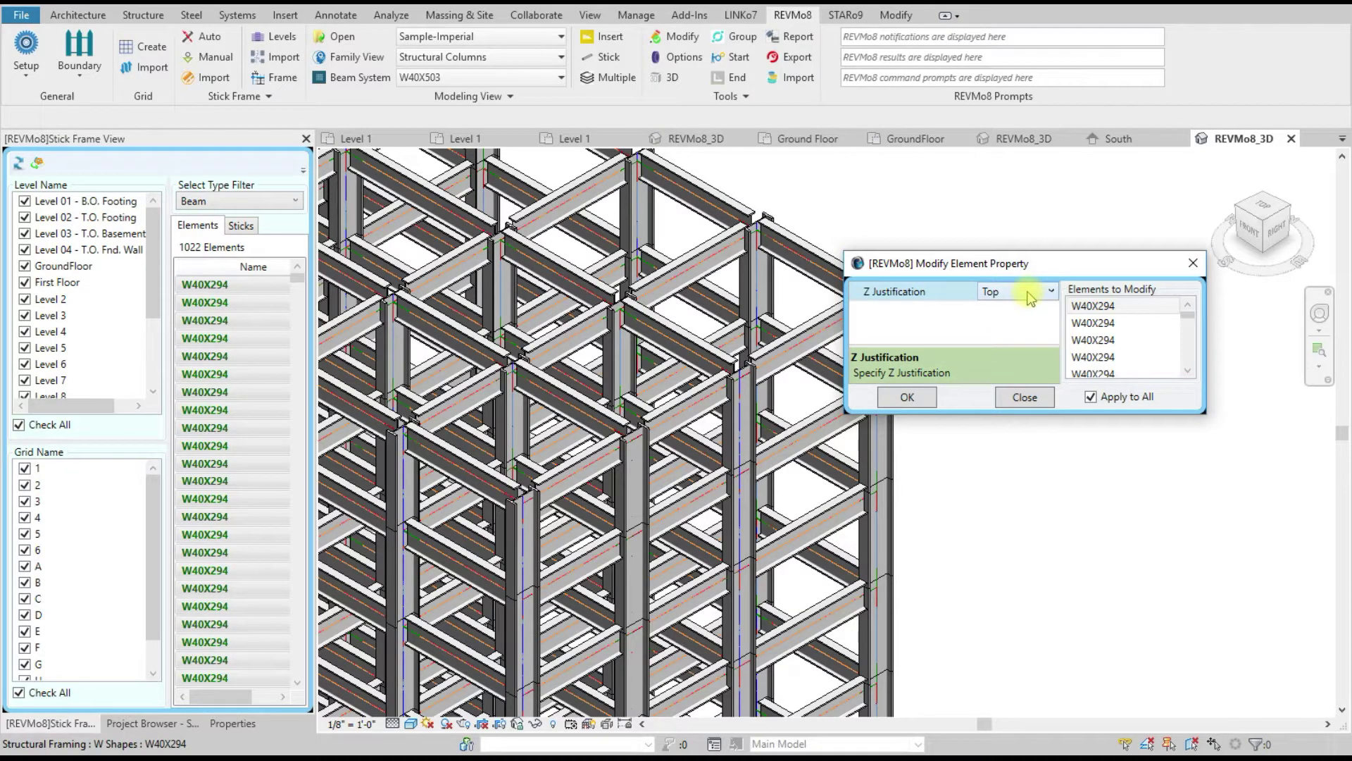
left_click(908, 396)
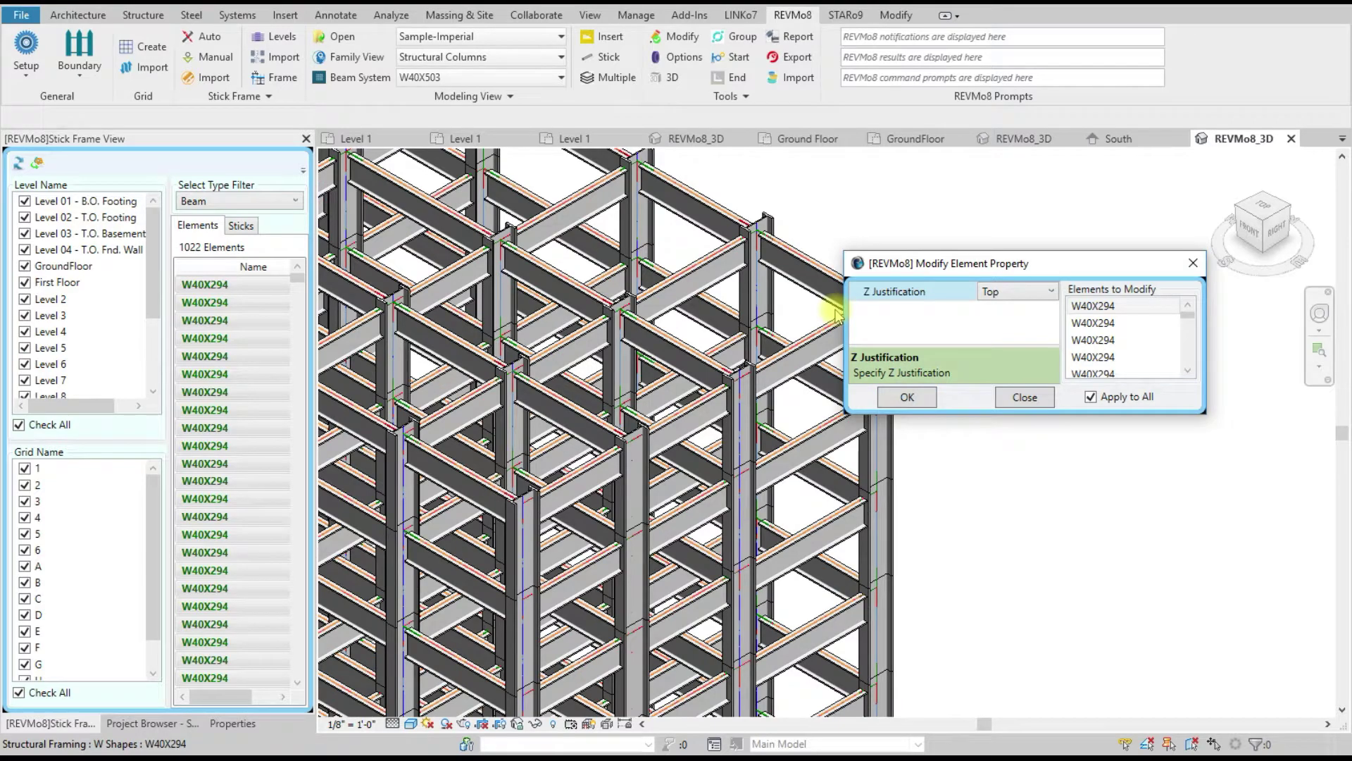
scroll(806, 392, "down", 2)
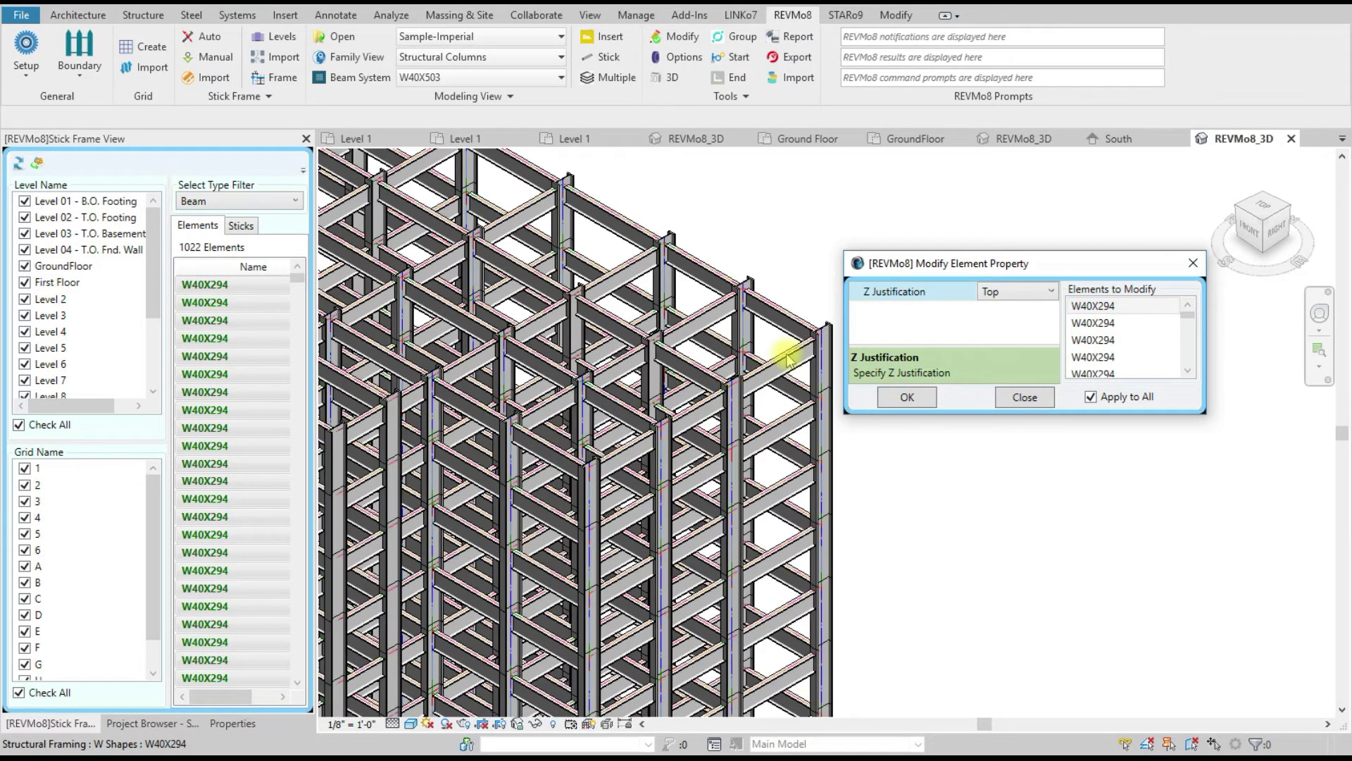
scroll(787, 358, "up", 5)
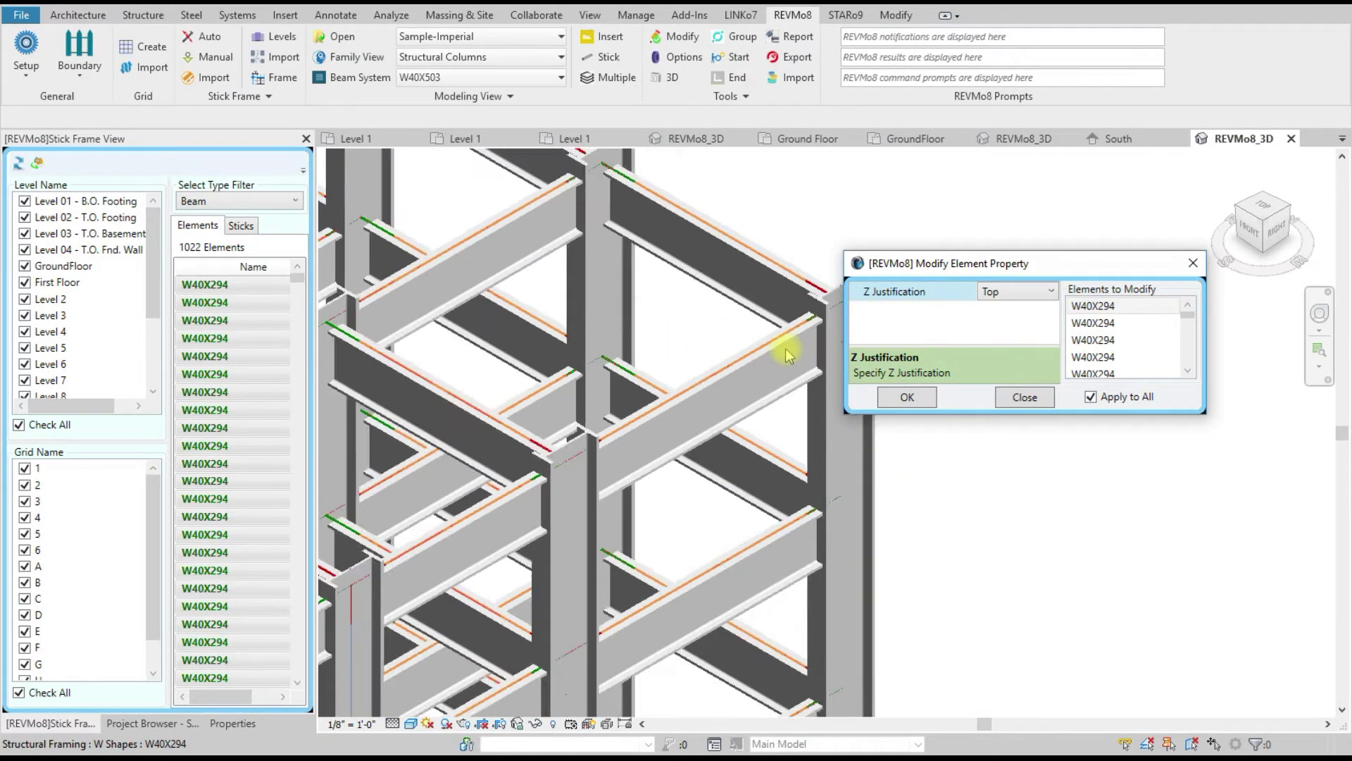
scroll(803, 388, "down", 4)
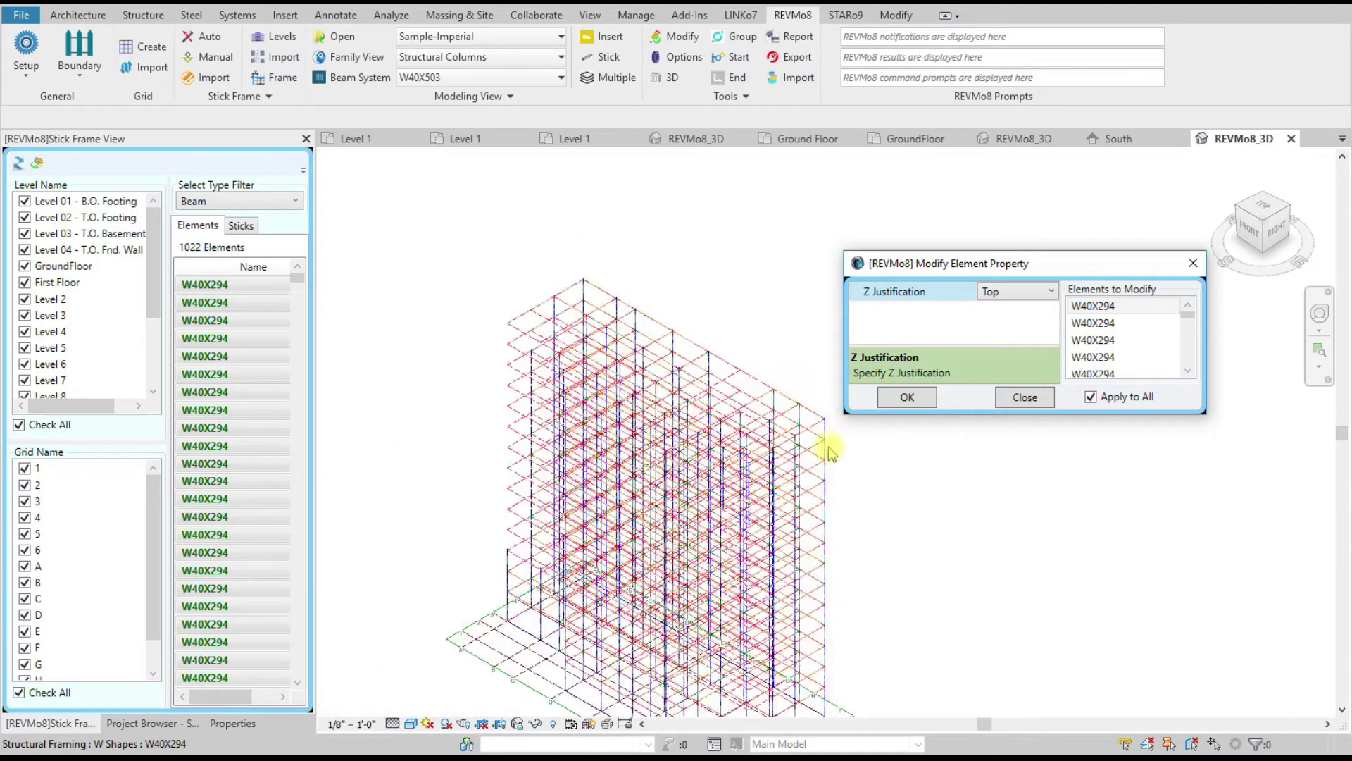
left_click(1026, 396)
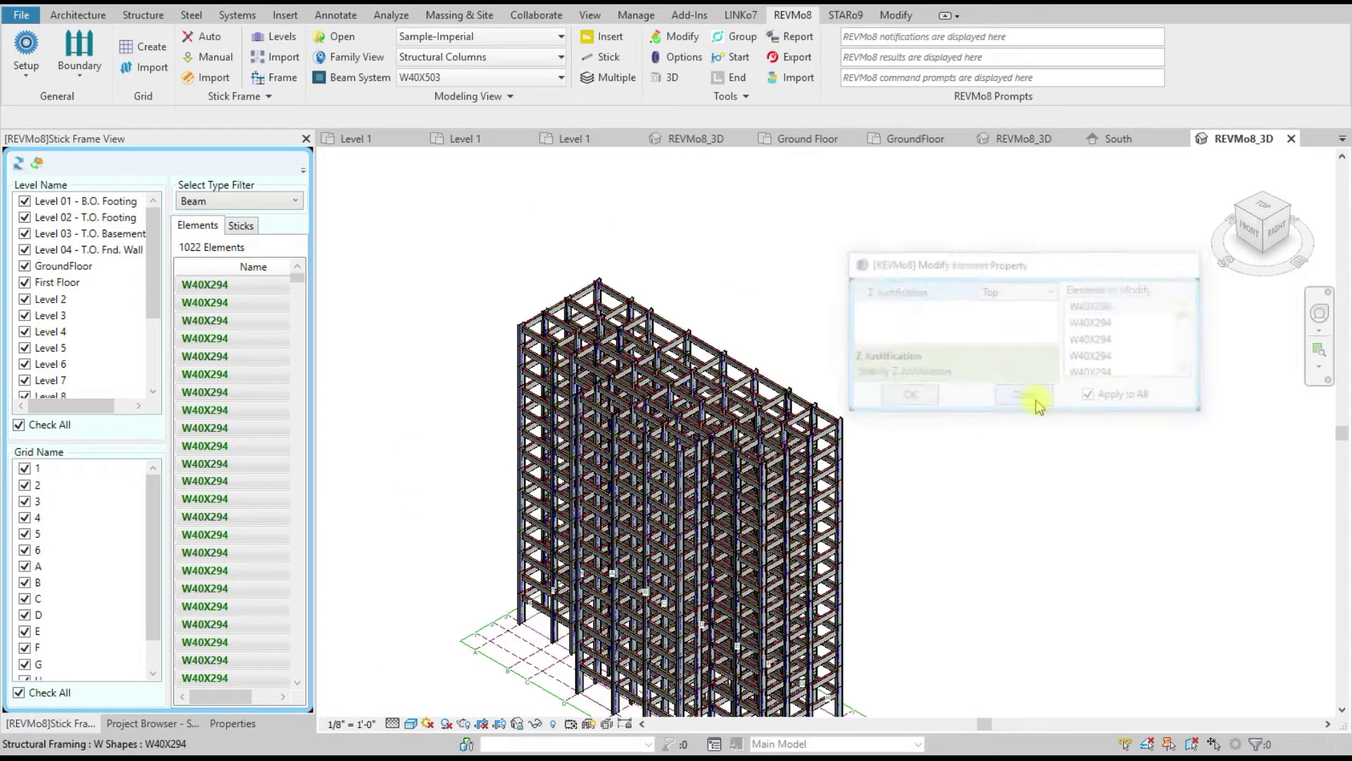
Step: Isolate the listed W40X294 beams so the 3D view hides the columns
scroll(879, 448, "up", 3)
scroll(800, 408, "down", 2)
scroll(821, 323, "up", 1)
scroll(824, 327, "down", 3)
scroll(822, 583, "up", 4)
scroll(908, 574, "down", 1)
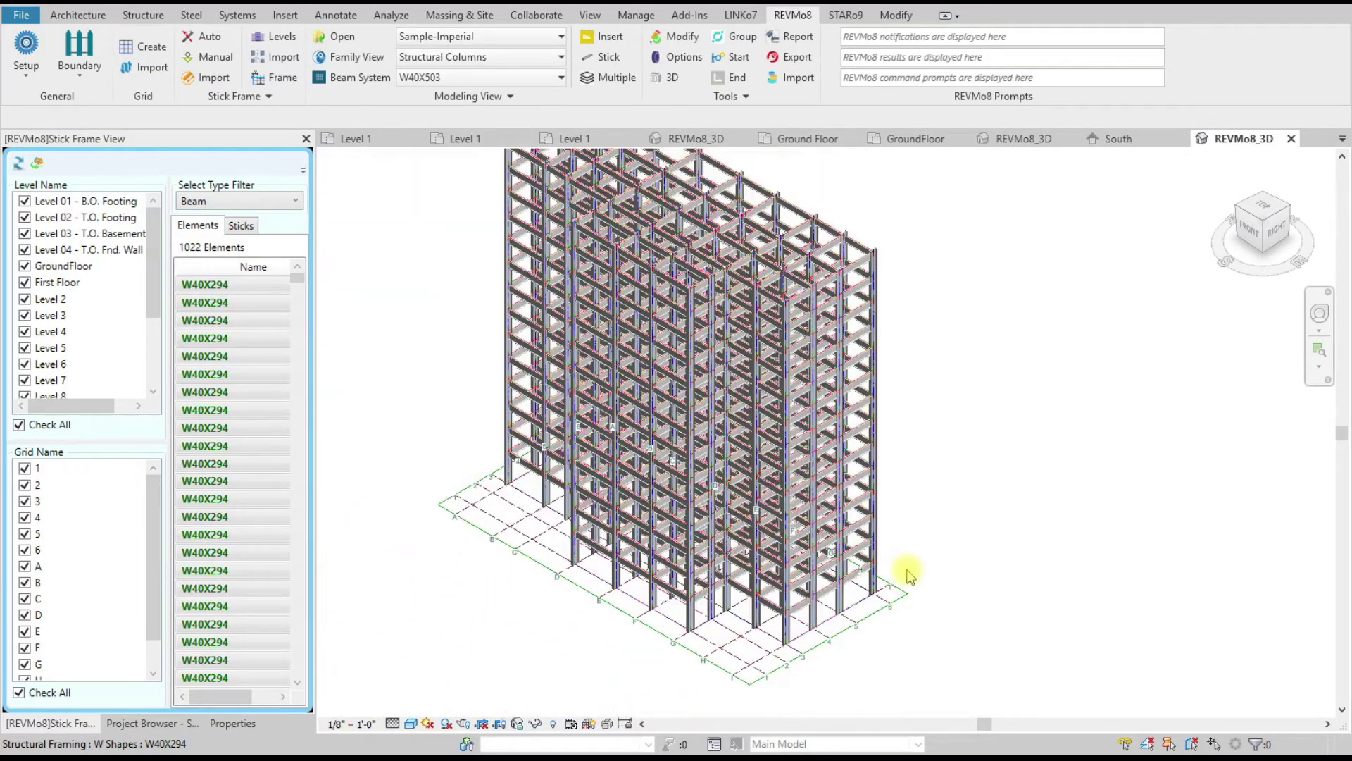
scroll(902, 522, "up", 1)
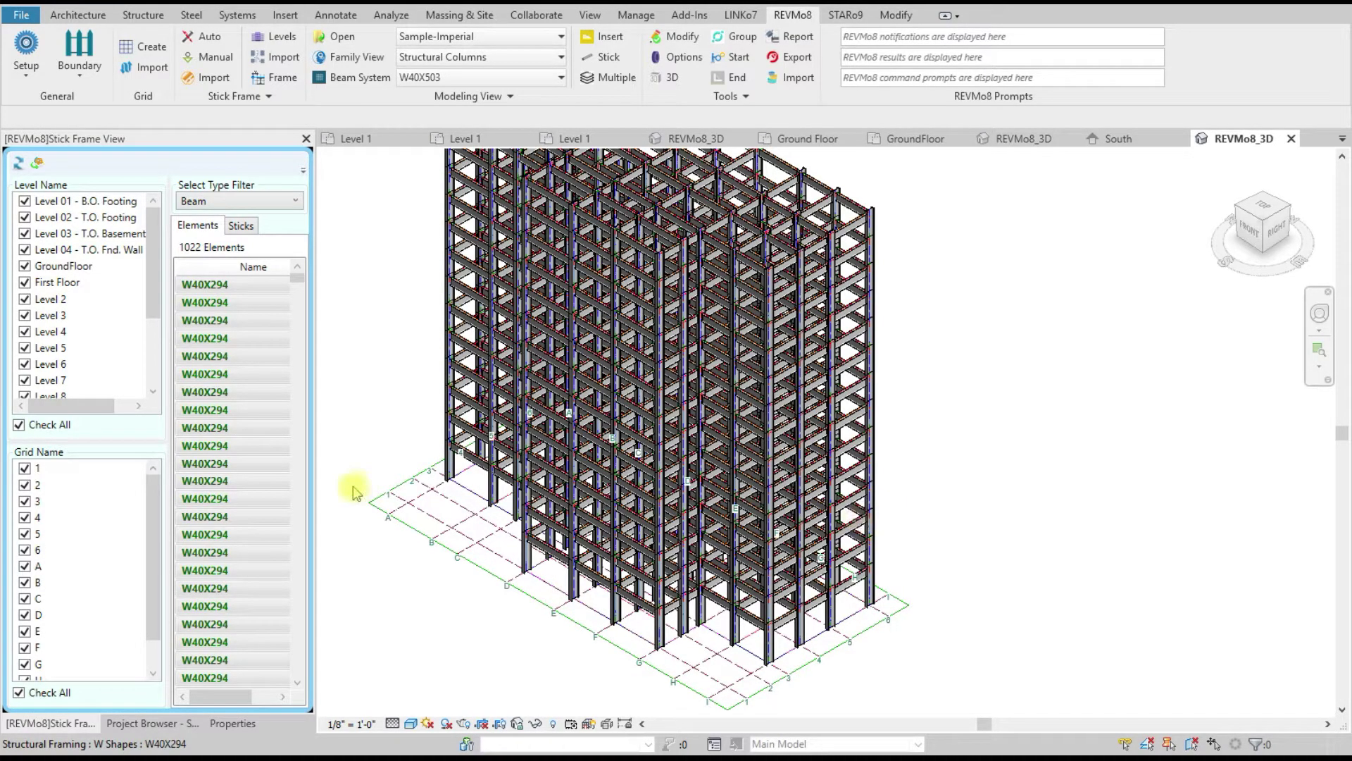
right_click(225, 373)
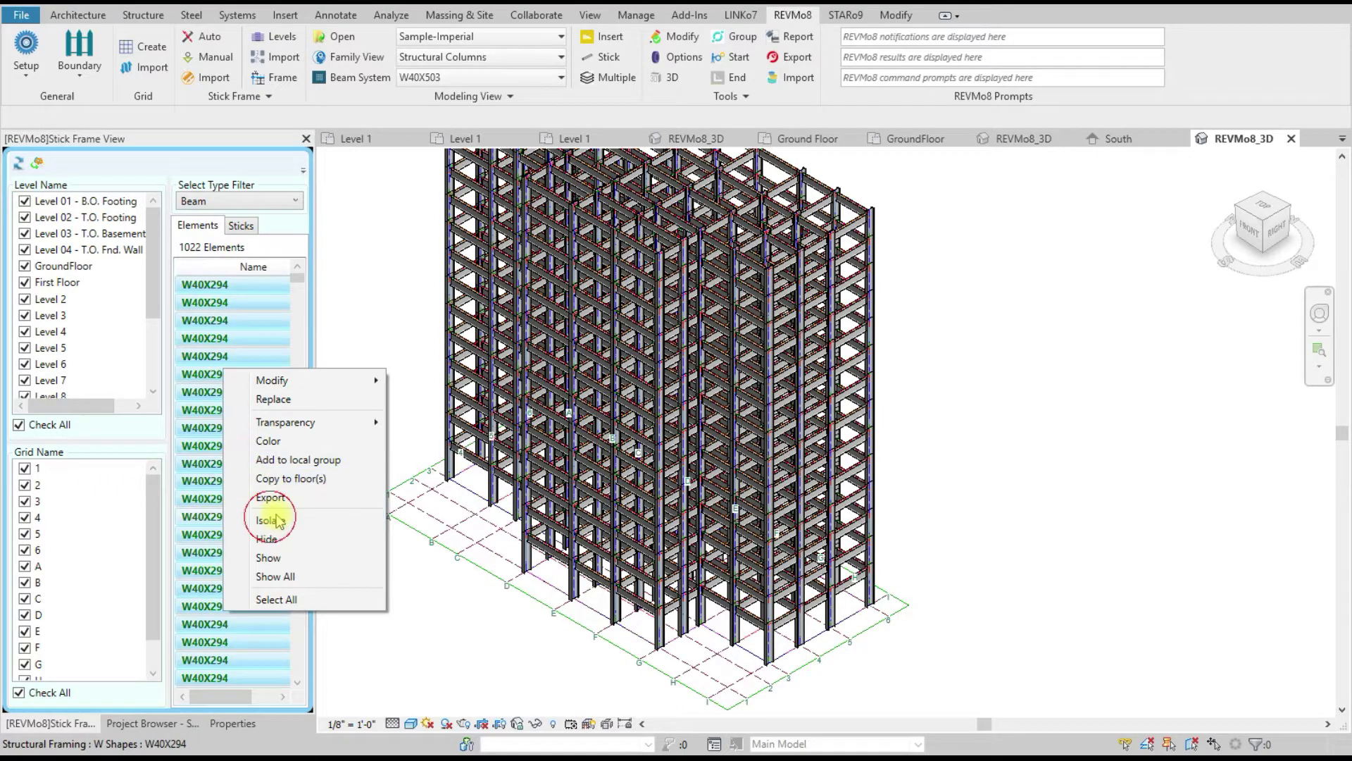
left_click(378, 378)
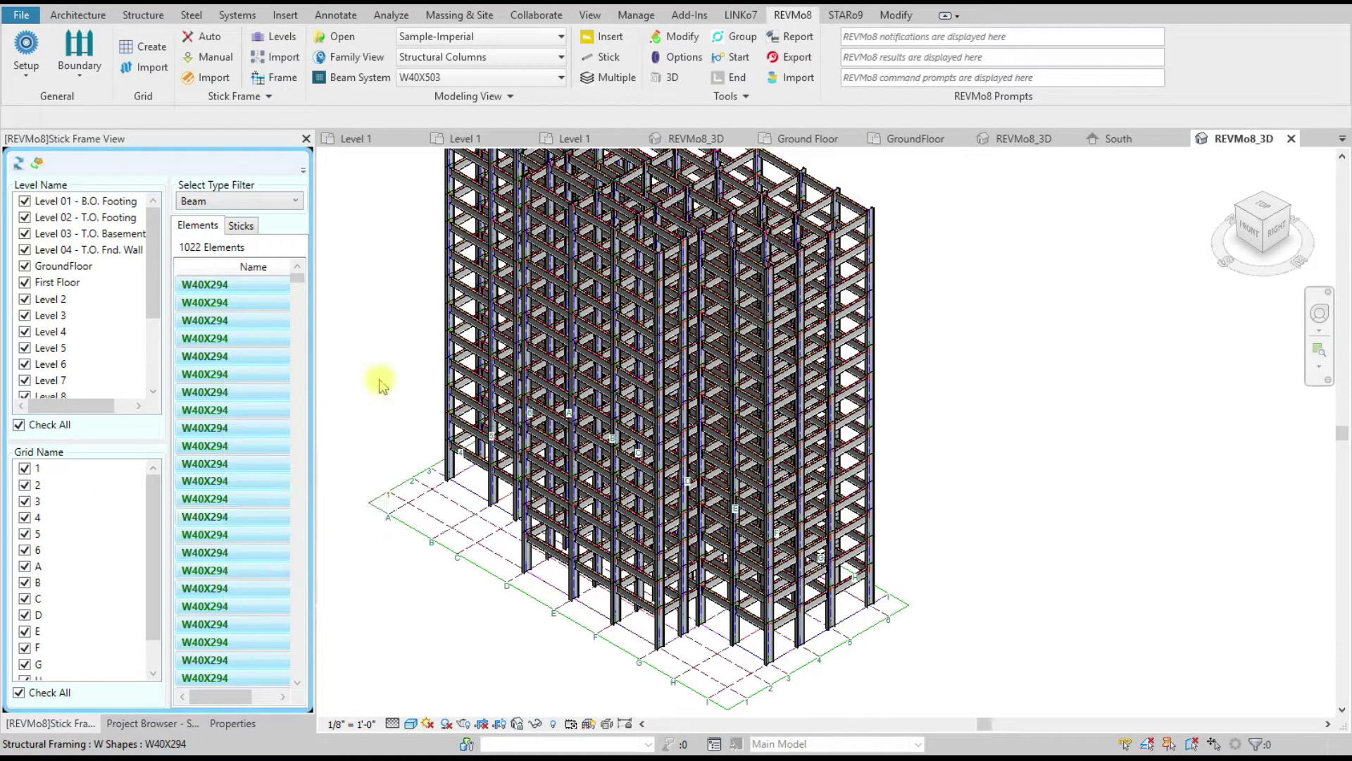
Step: Clear the Level and Grid Check All boxes, leaving 0 elements listed
scroll(764, 569, "up", 4)
scroll(764, 569, "up", 2)
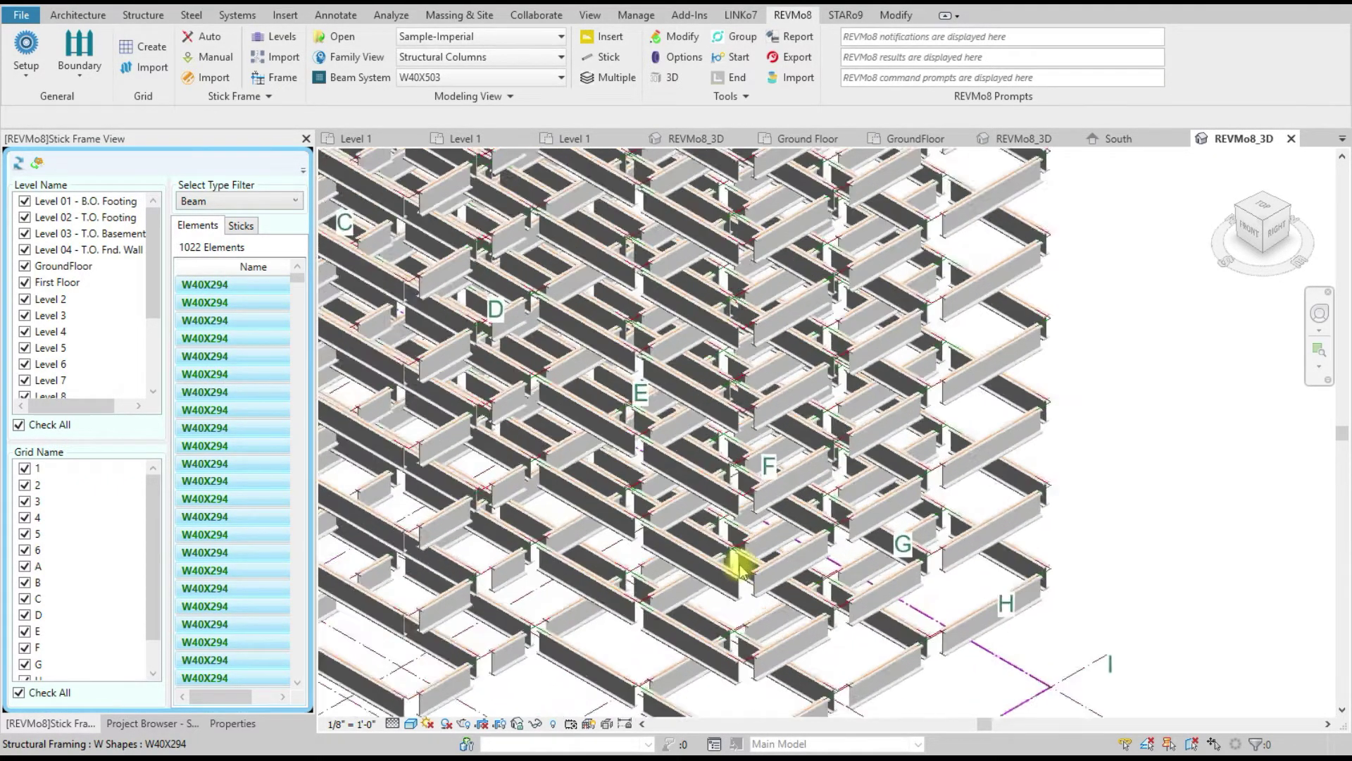
scroll(740, 562, "down", 6)
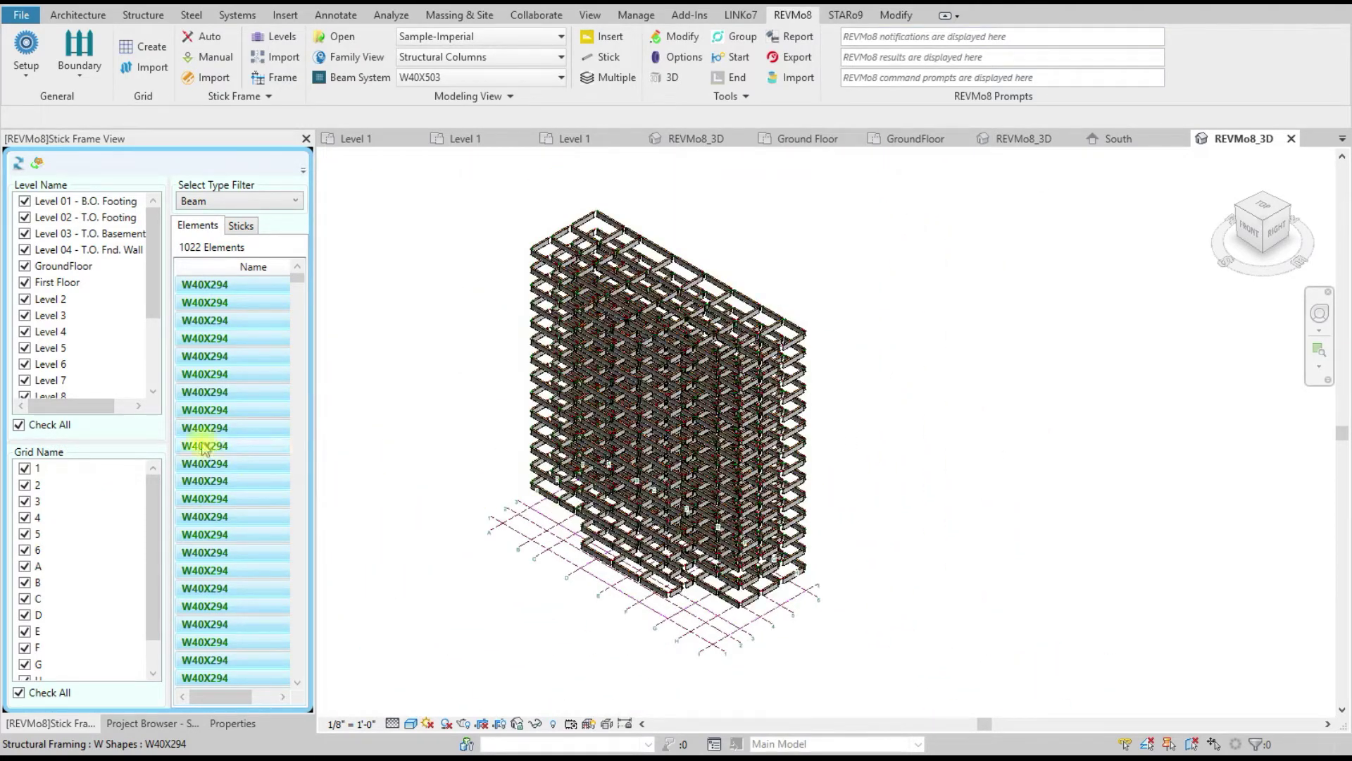
left_click(19, 425)
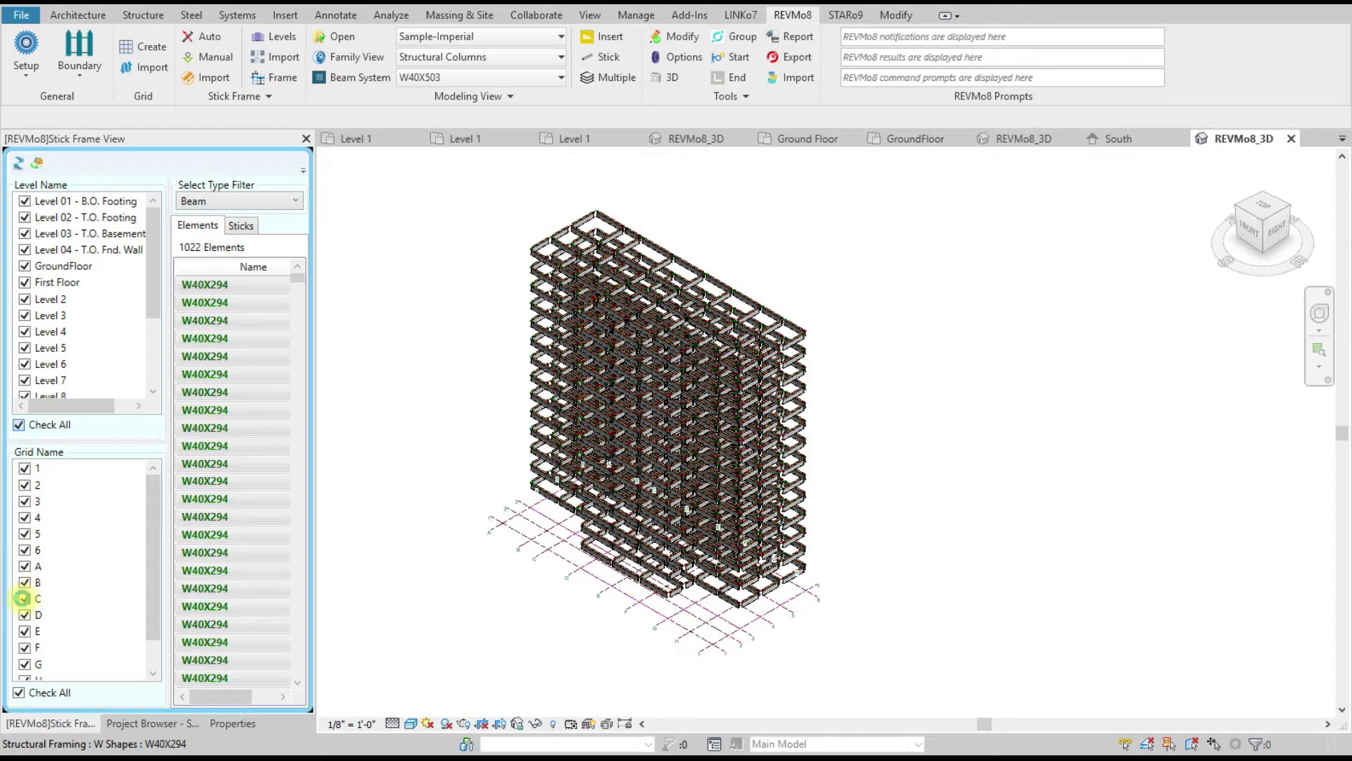
left_click(19, 692)
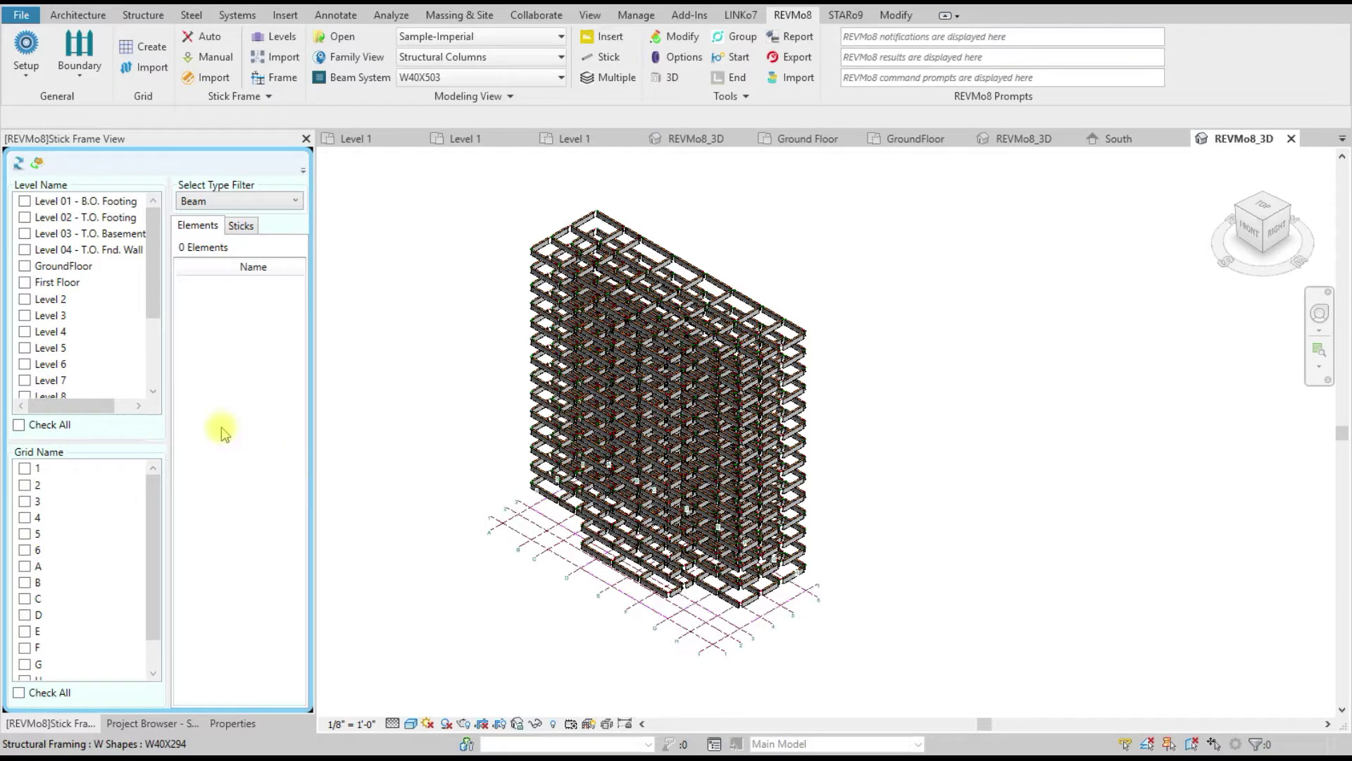
Step: Limit the list to Level 2, select all 73 W40X294 beams and isolate them in 3D
left_click(23, 298)
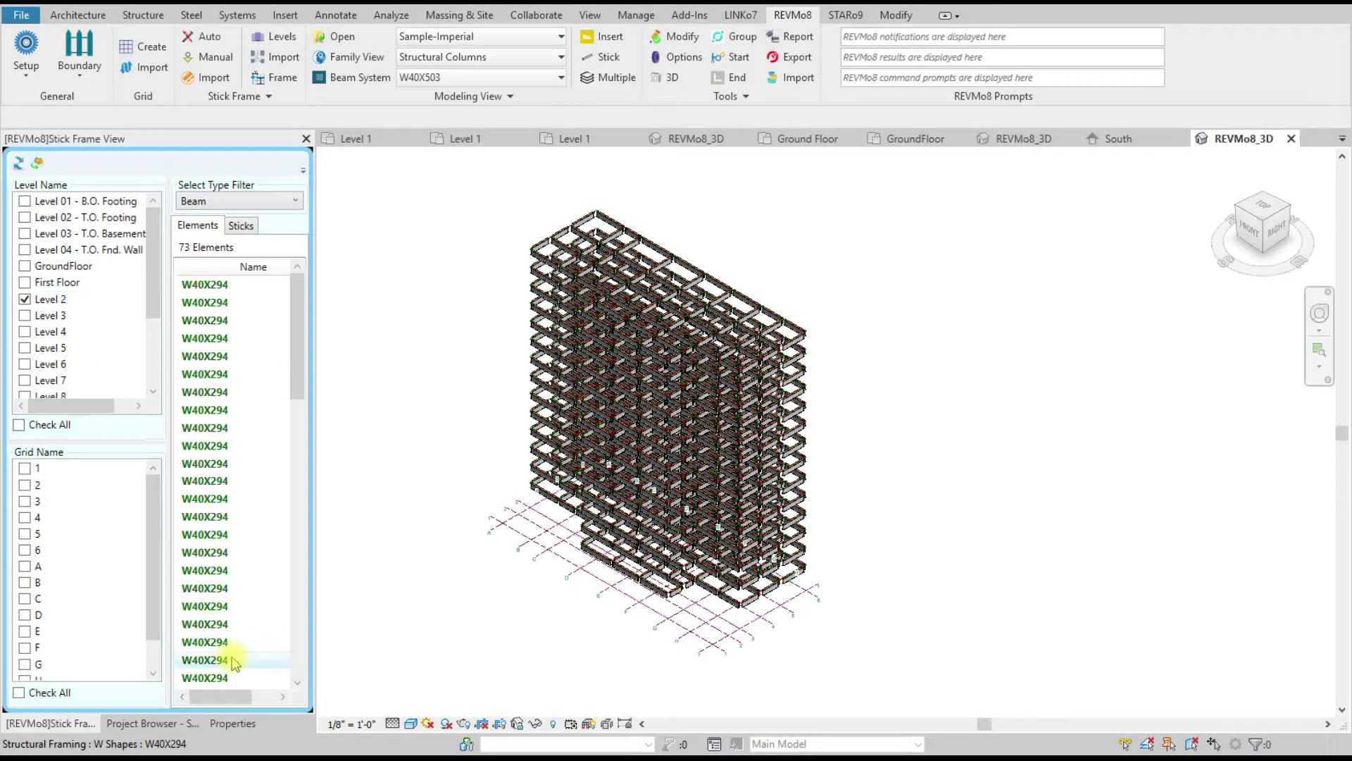
right_click(202, 345)
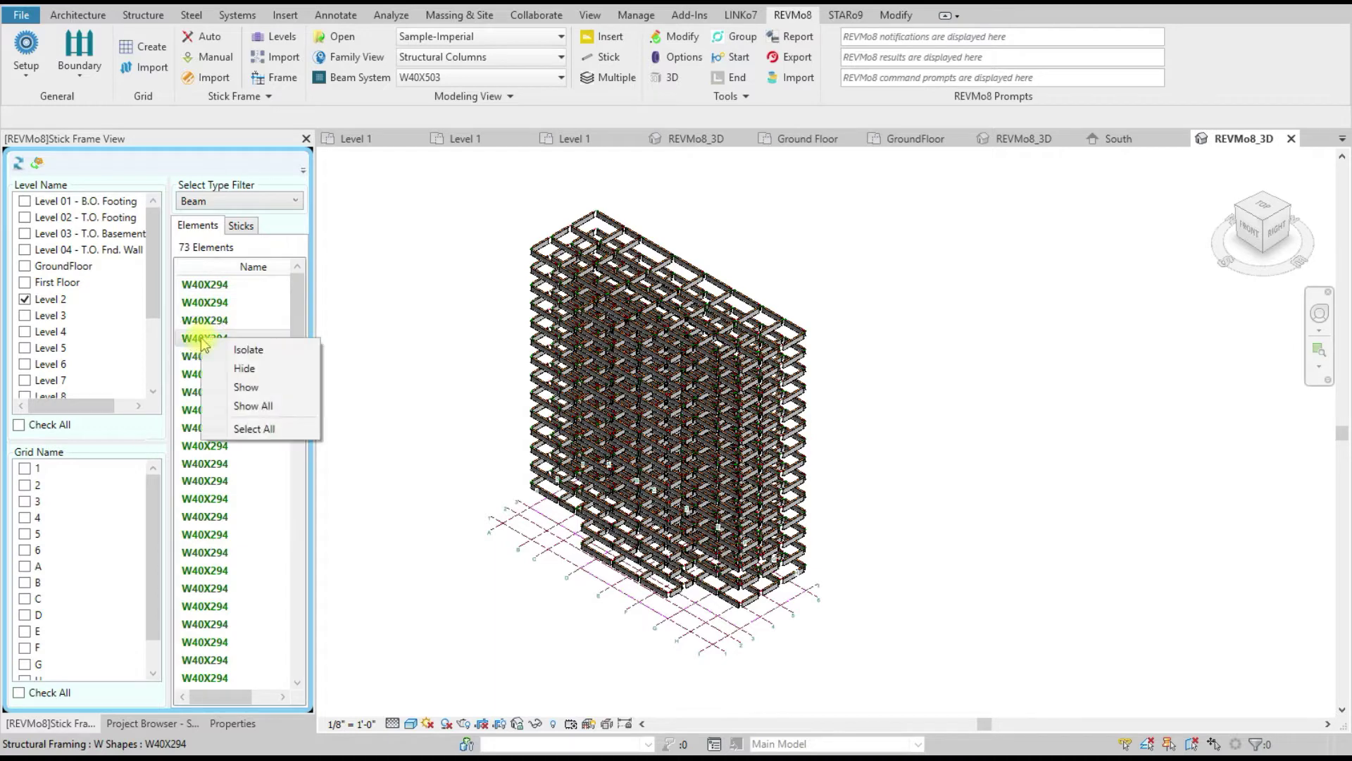
left_click(191, 341)
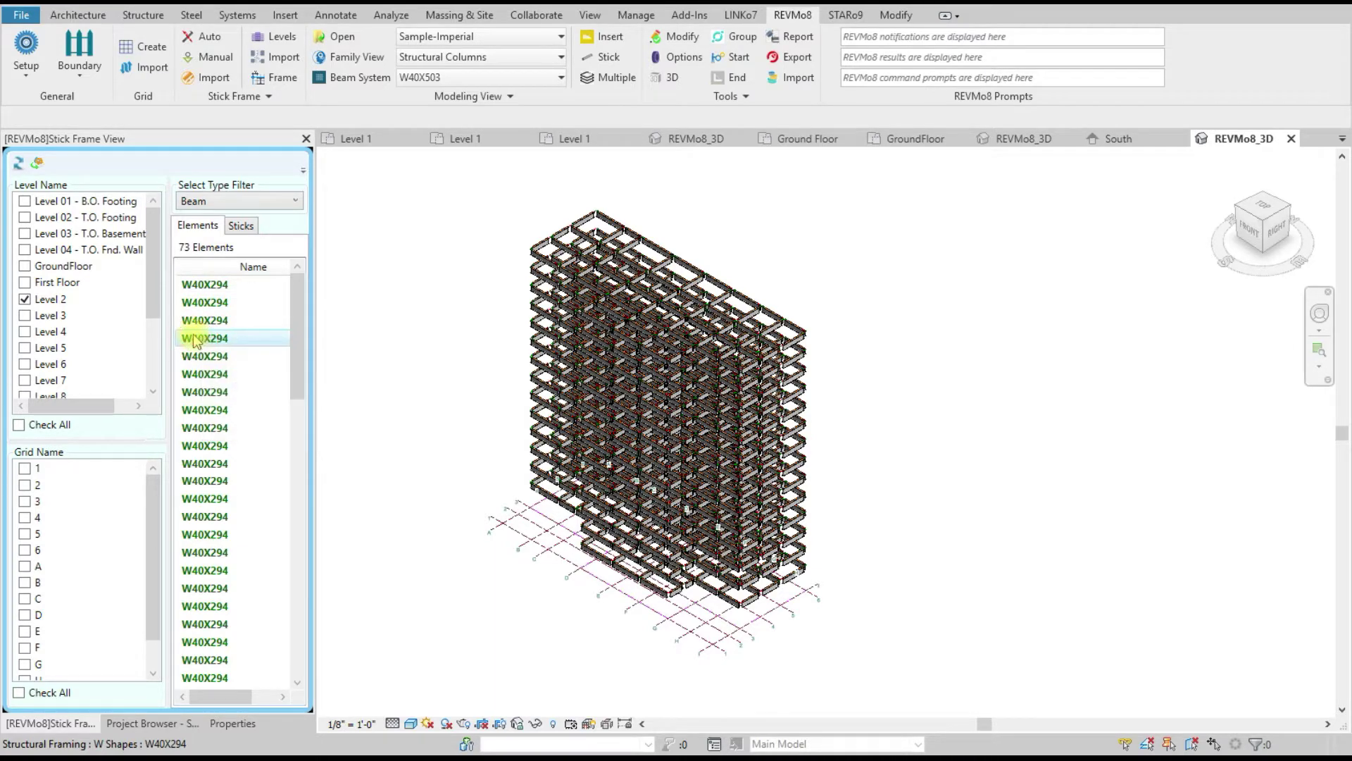
right_click(195, 337)
left_click(251, 566)
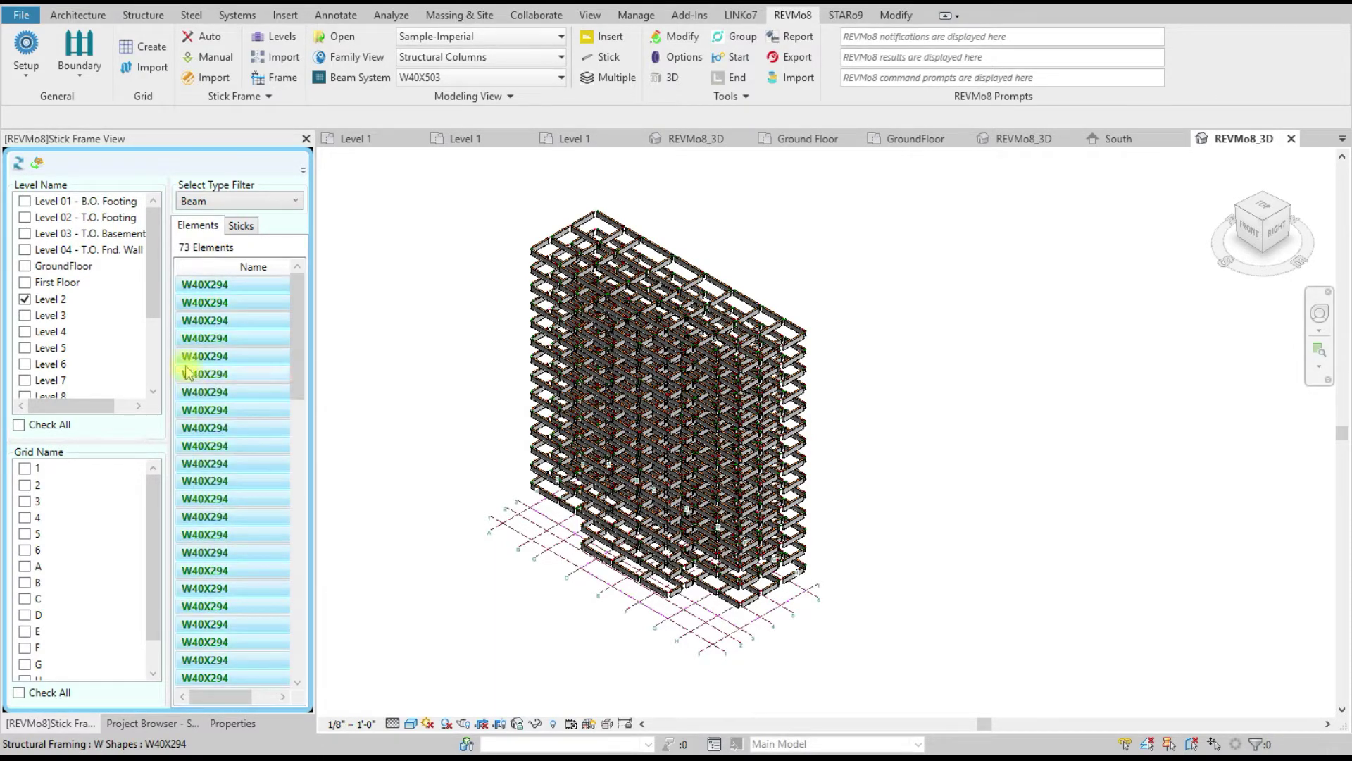
right_click(184, 362)
left_click(229, 514)
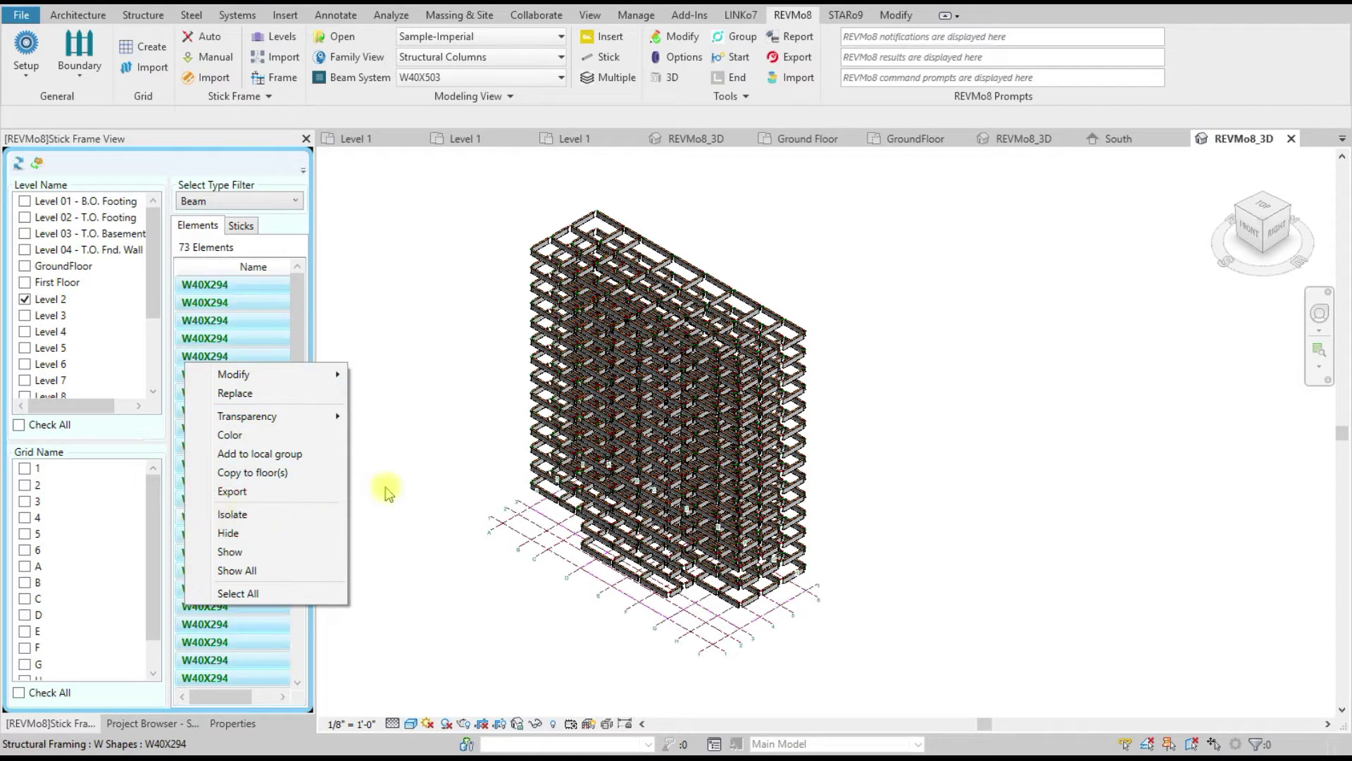
scroll(599, 532, "up", 5)
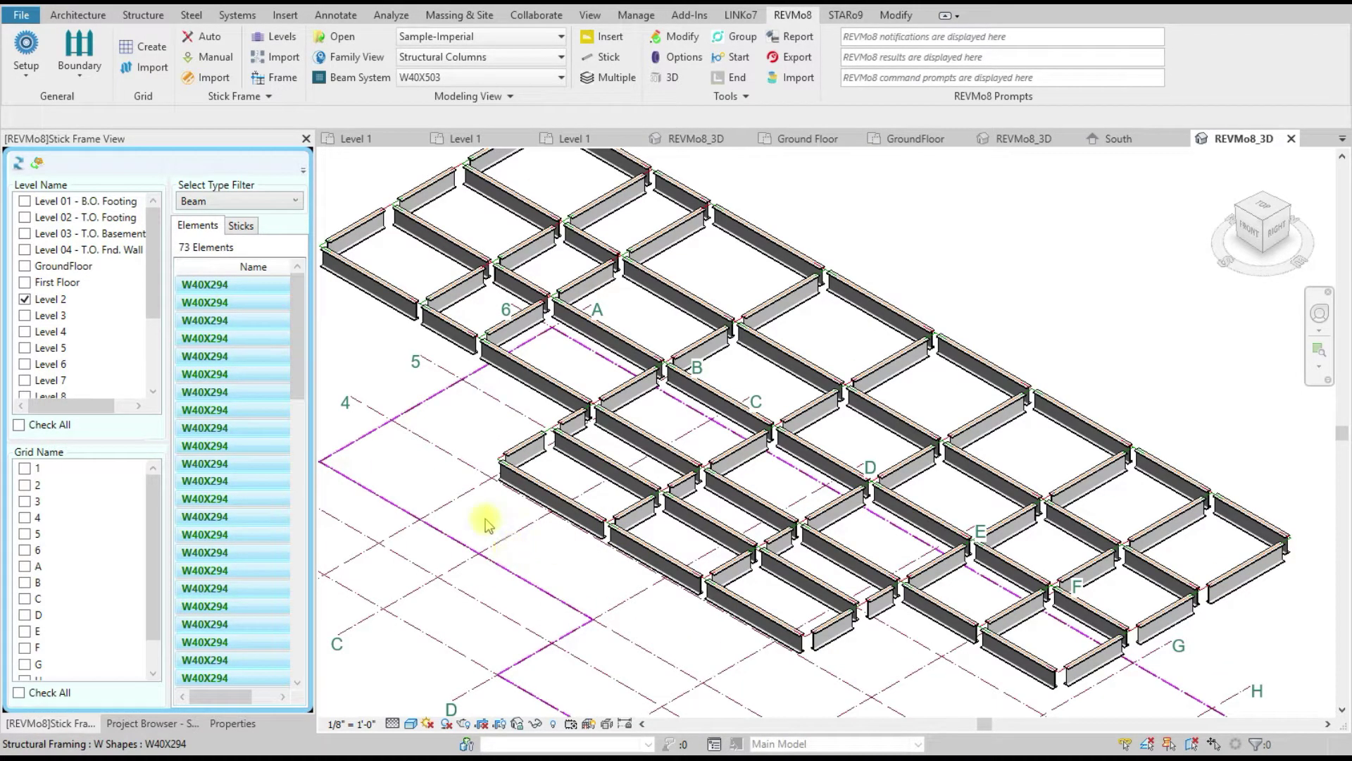
left_click(246, 196)
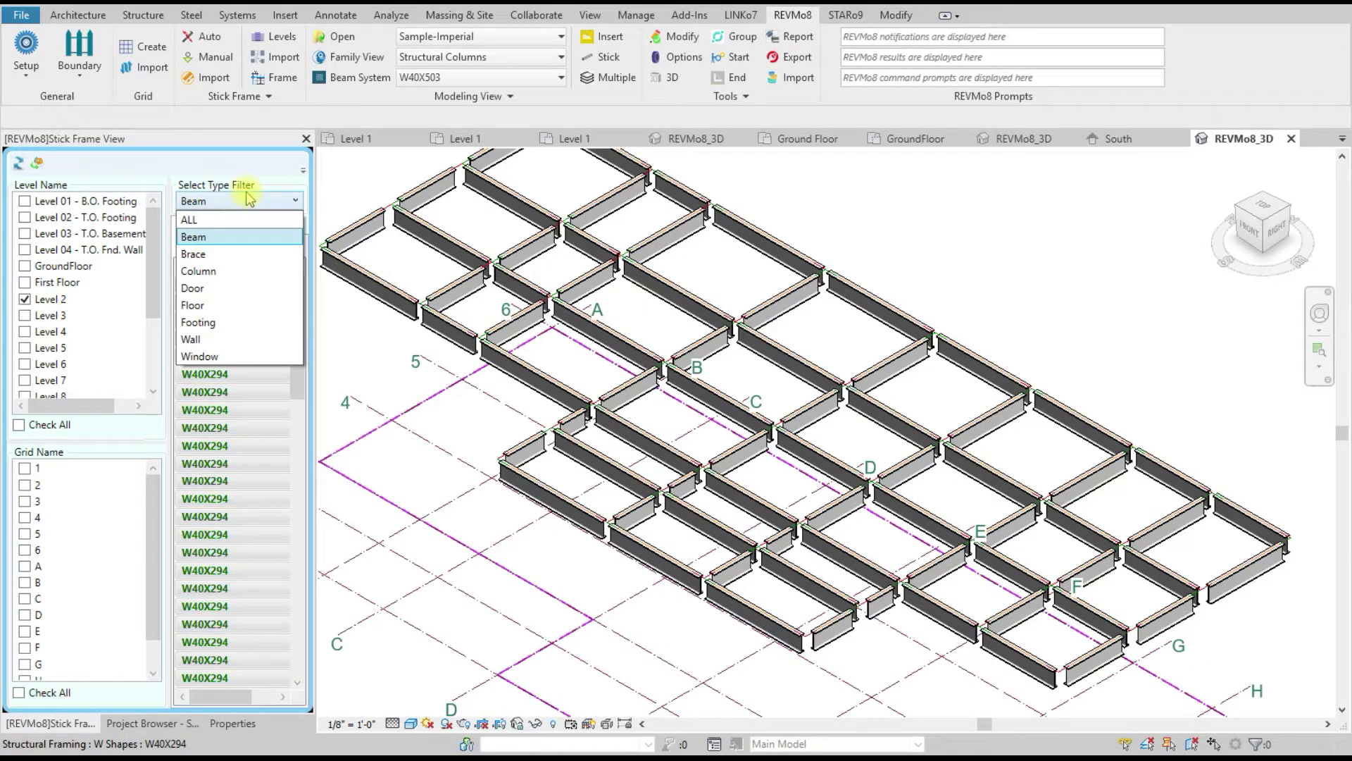
Step: Filter the list to Column, showing the 44 Level 2 W40X503 columns
left_click(233, 270)
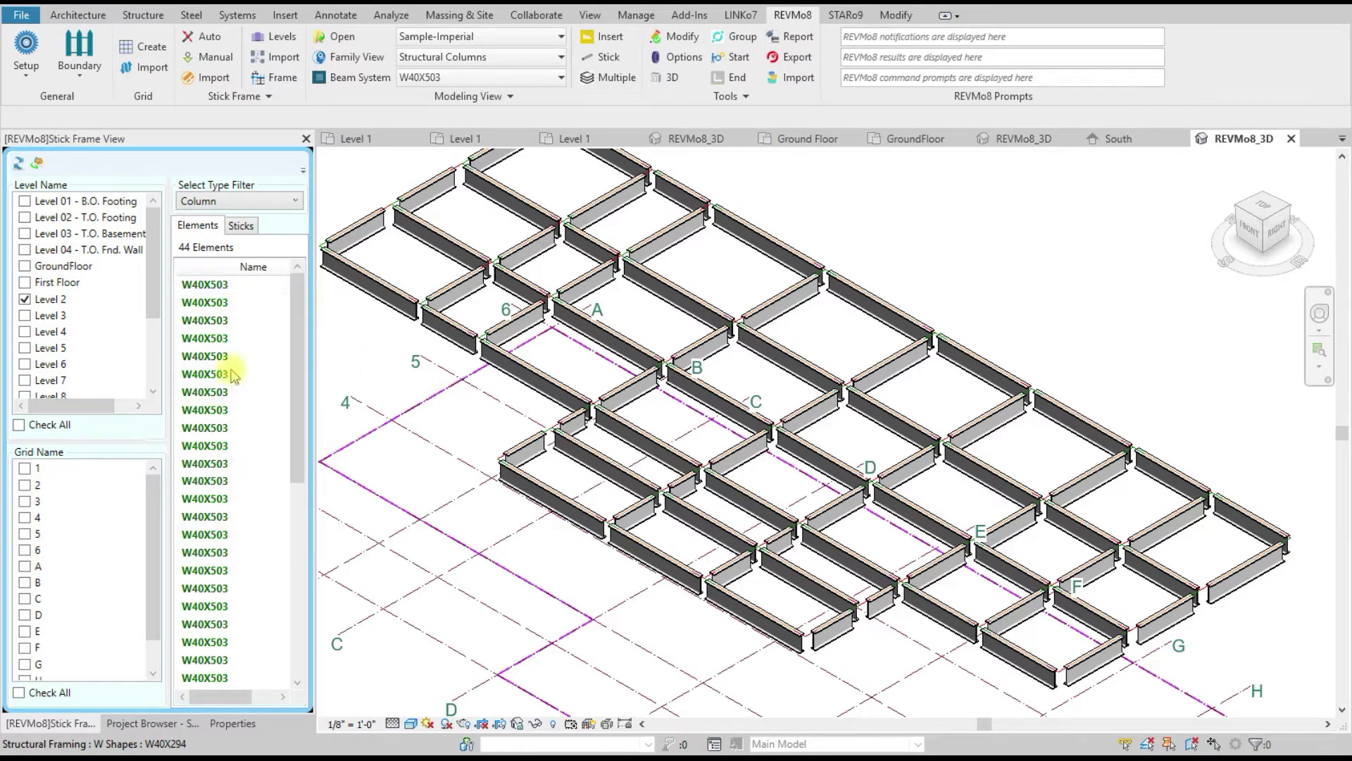
left_click(240, 226)
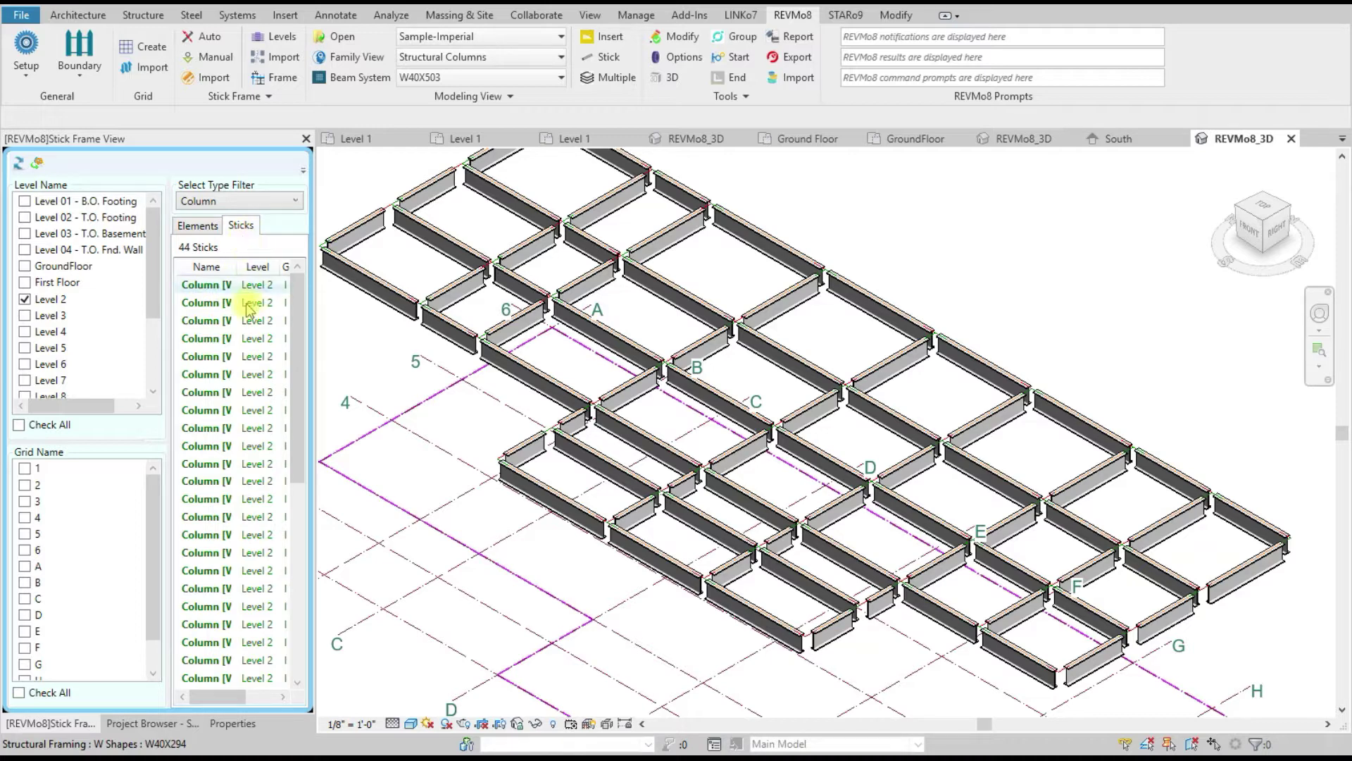
mouse_move(235, 697)
left_mouse_down()
mouse_move(273, 702)
mouse_move(244, 701)
left_mouse_up()
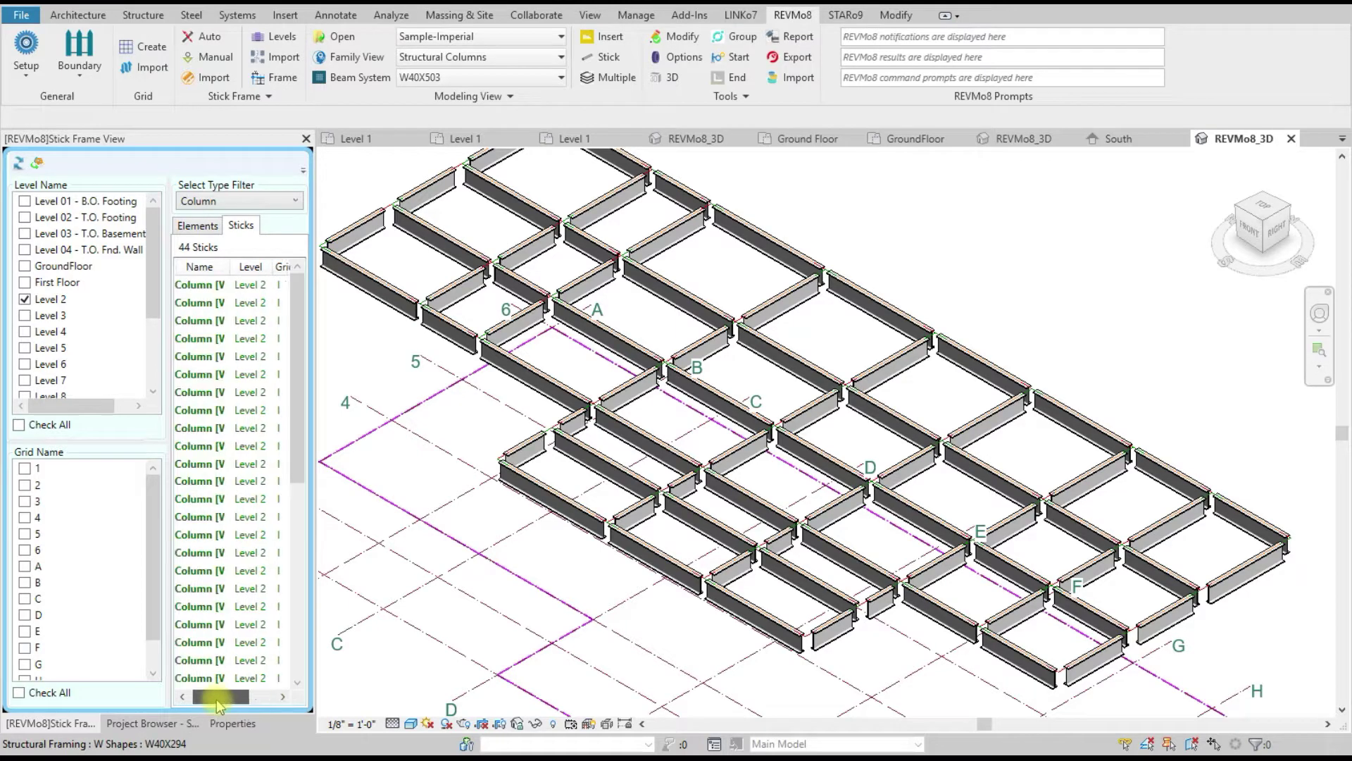
left_click(195, 224)
Step: Select all 44 columns and show them in 3D alongside the Level 2 beams
right_click(200, 378)
left_click(200, 374)
right_click(200, 378)
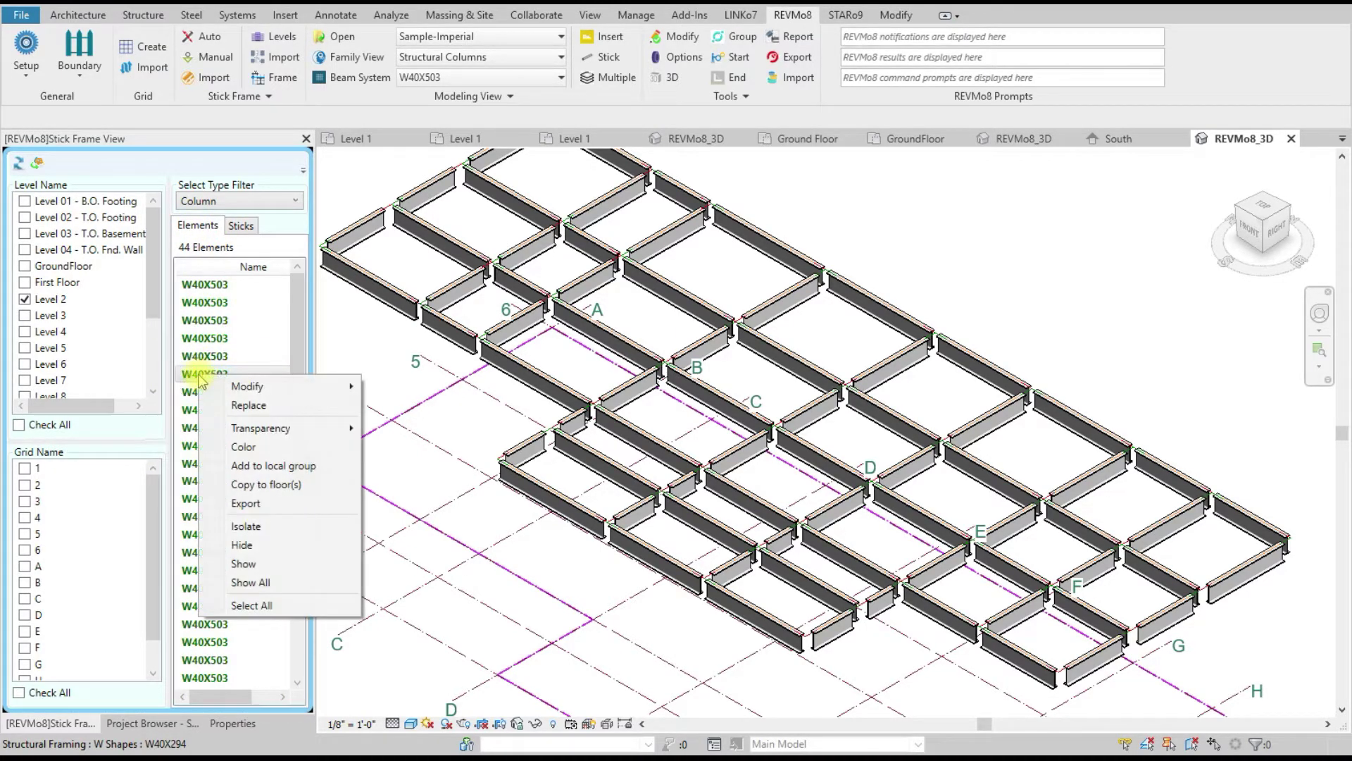
left_click(269, 606)
right_click(203, 378)
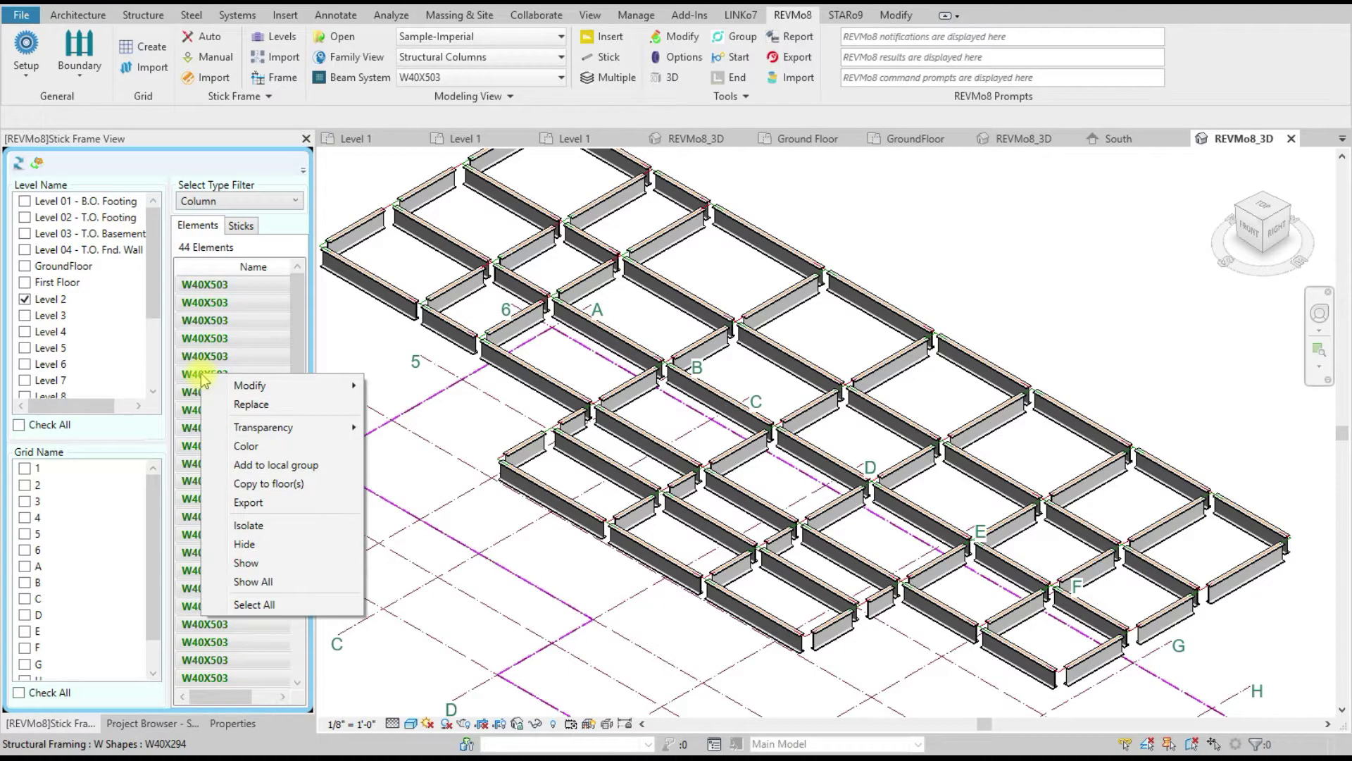
left_click(271, 563)
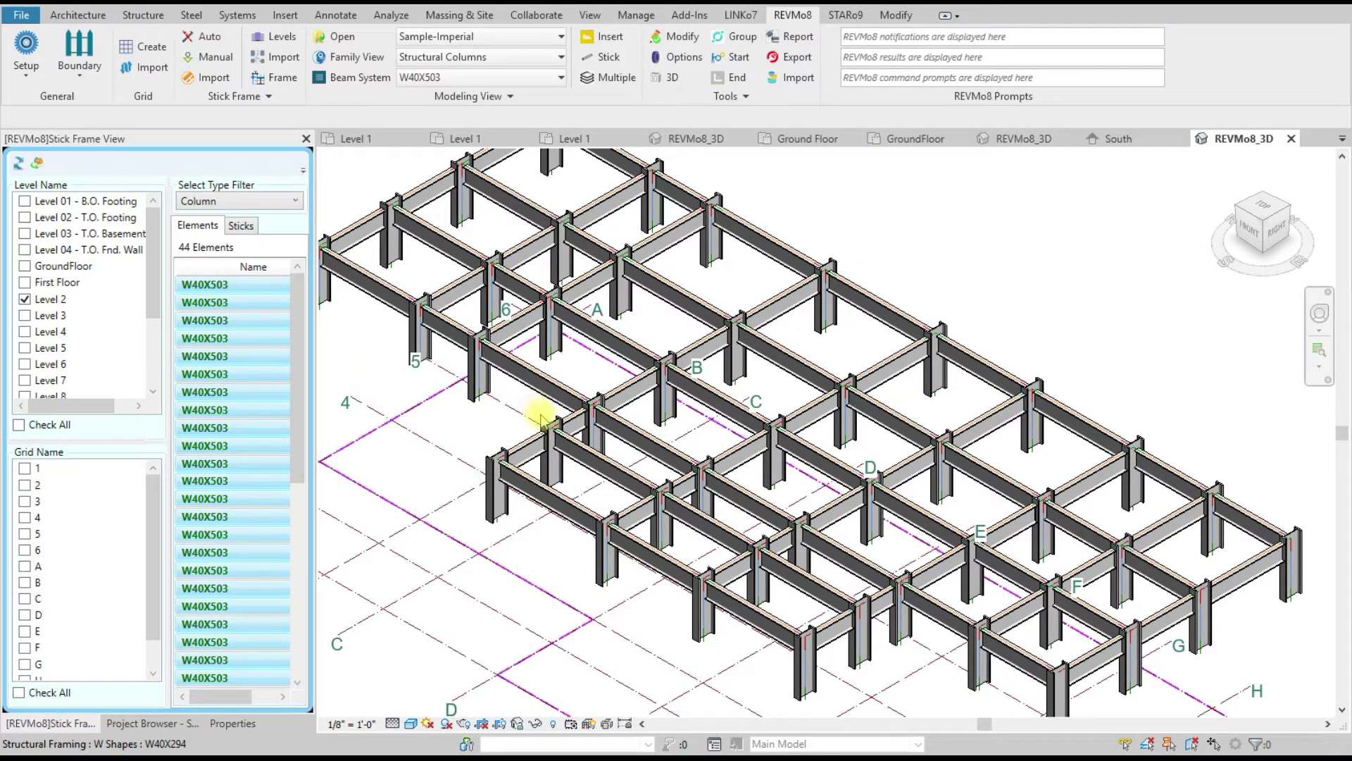
right_click(266, 366)
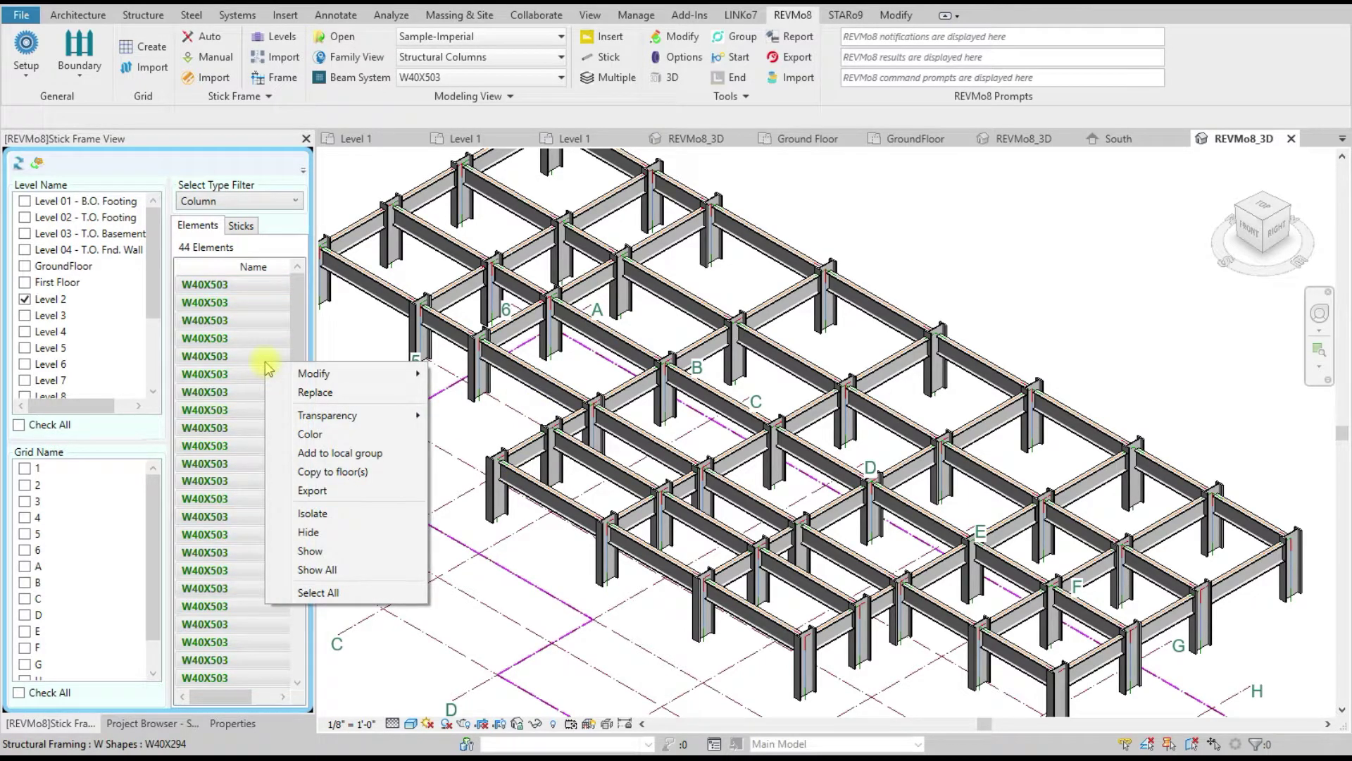
mouse_move(327, 377)
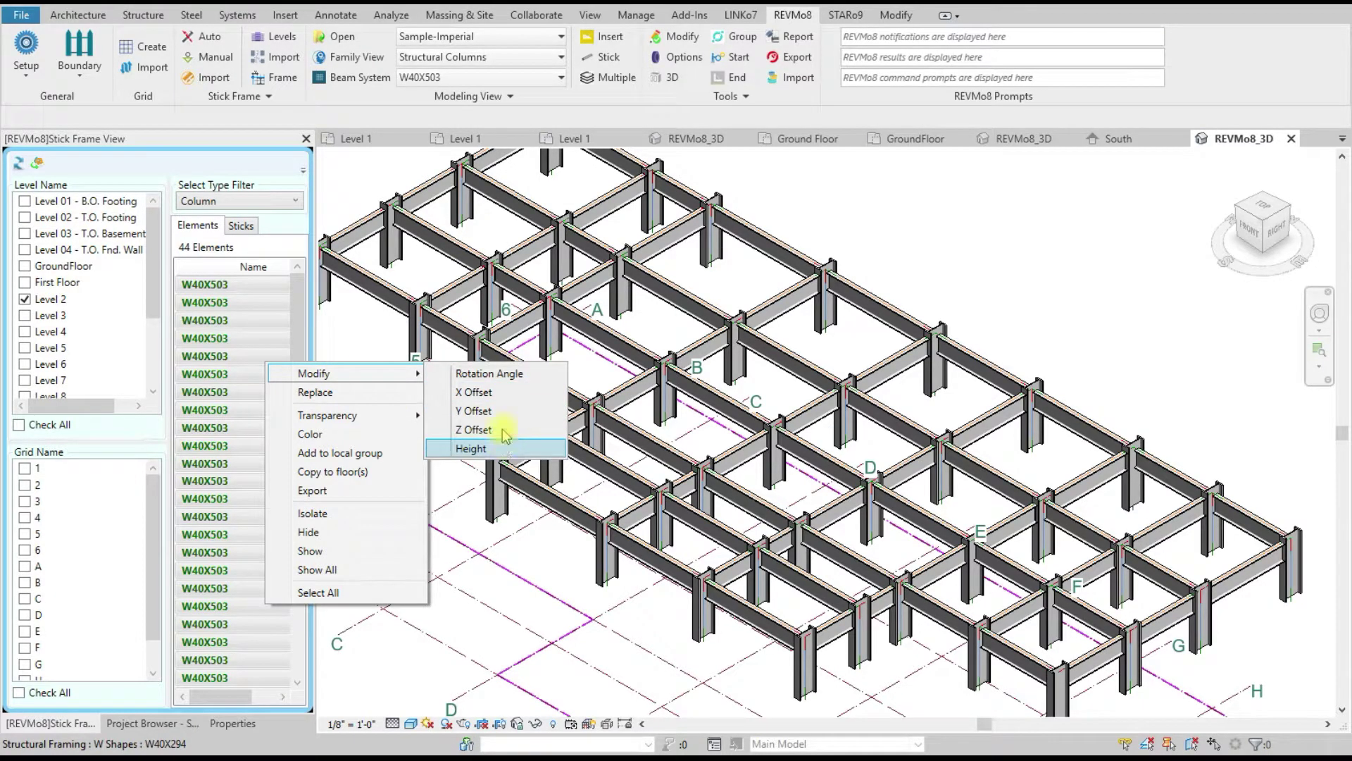
Step: Set the Level 2 columns' rotation angle to 90°
left_click(502, 373)
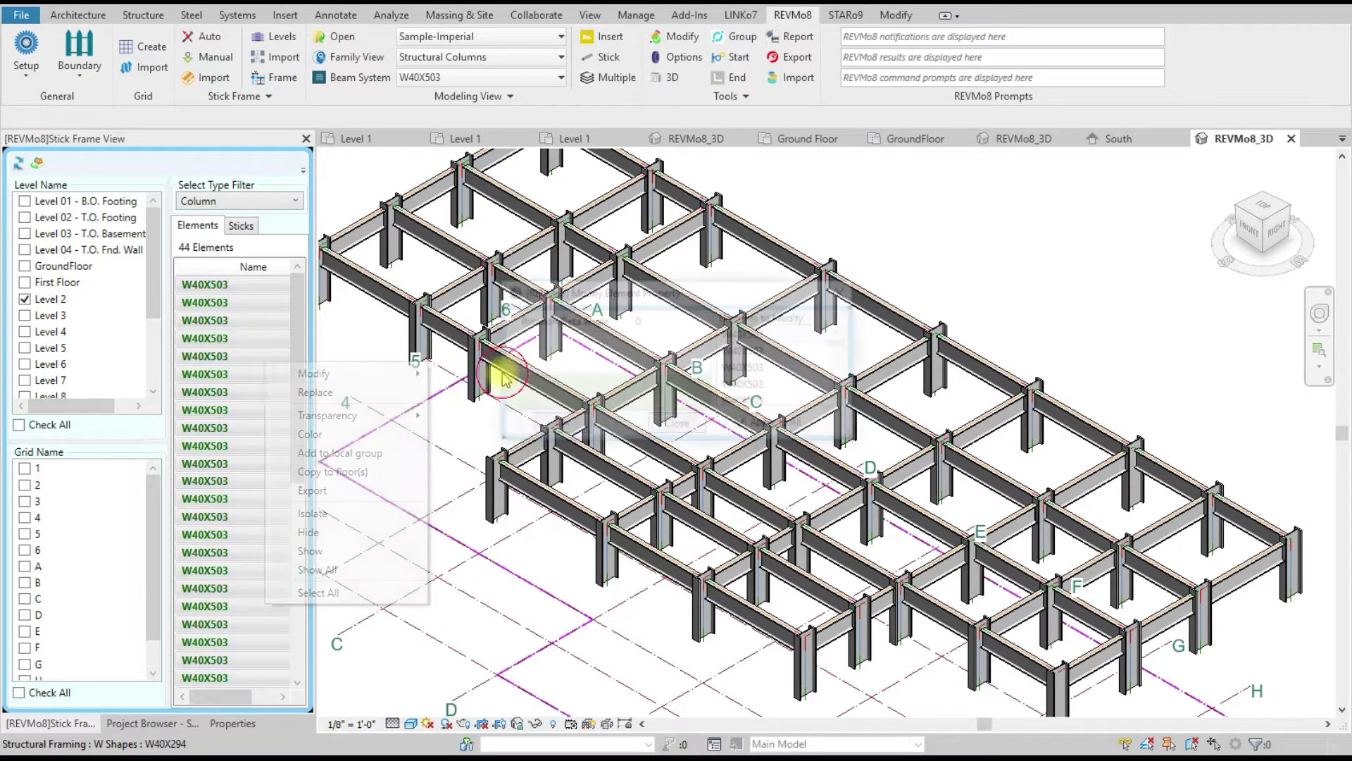
left_click(664, 321)
type("9")
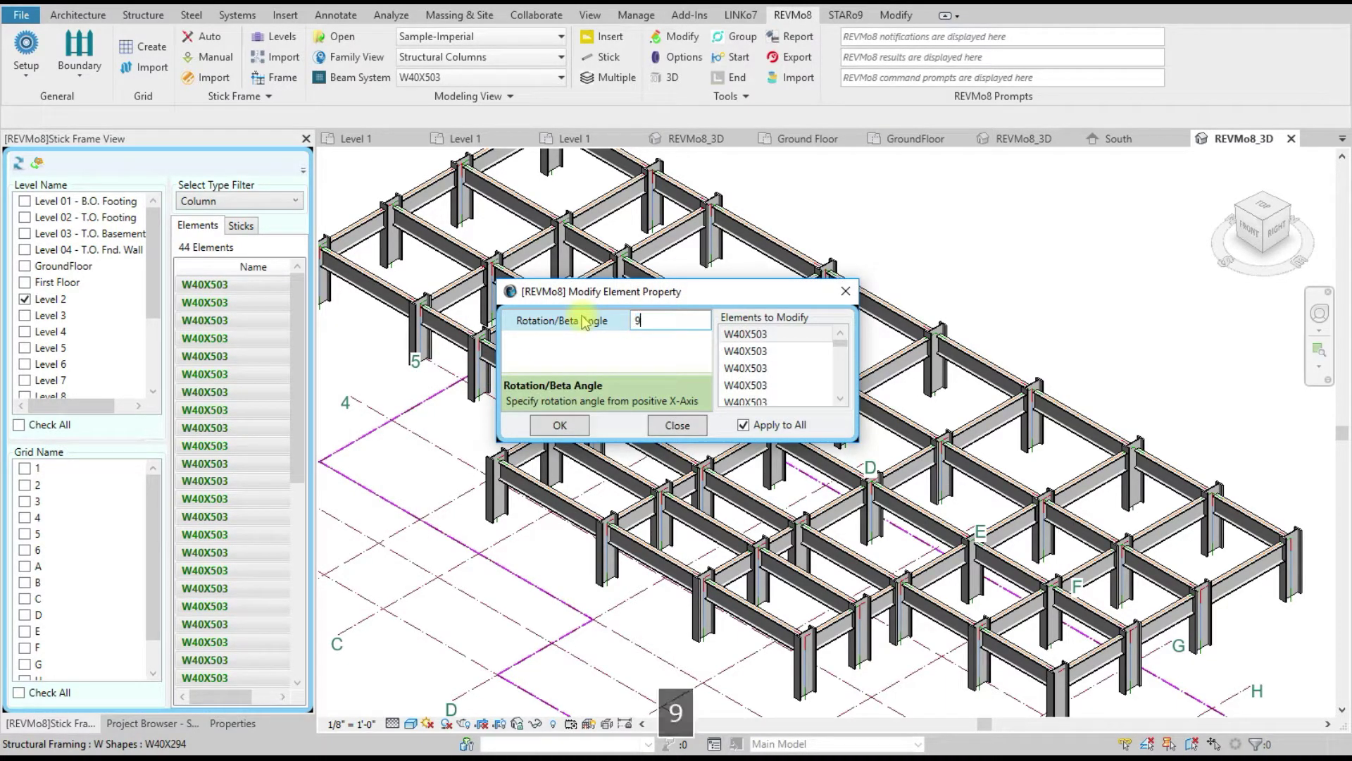
left_click_drag(630, 292, 362, 206)
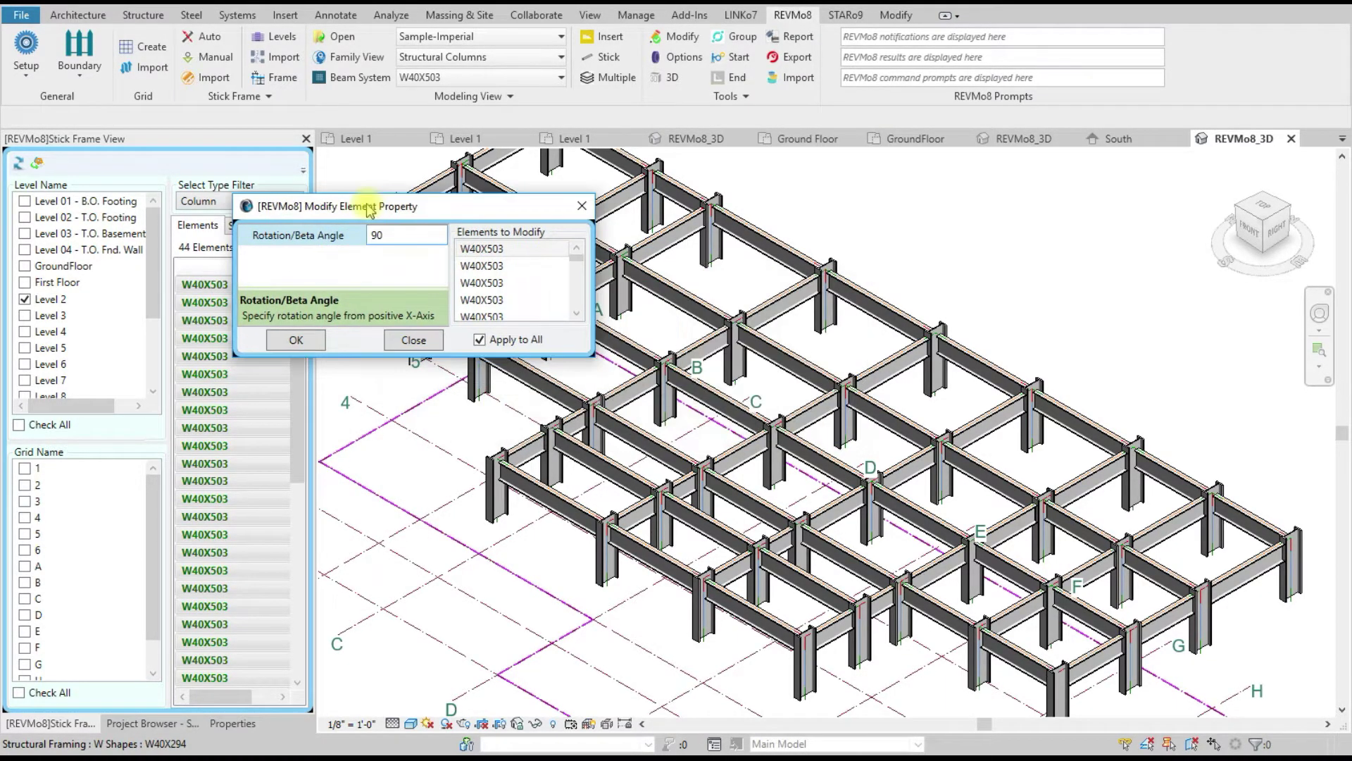
left_click(296, 345)
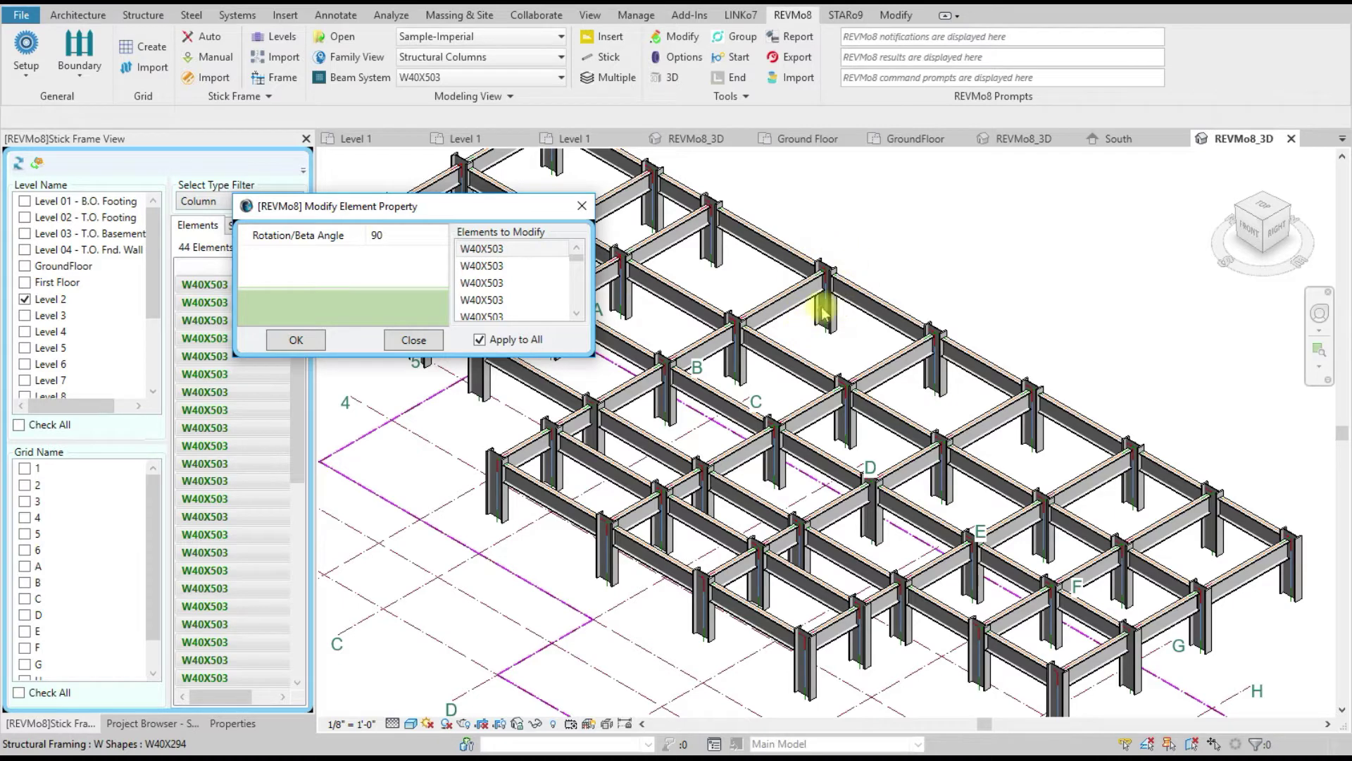
Step: Set the columns' rotation angle back to 0 and close the property dialog
left_click(394, 235)
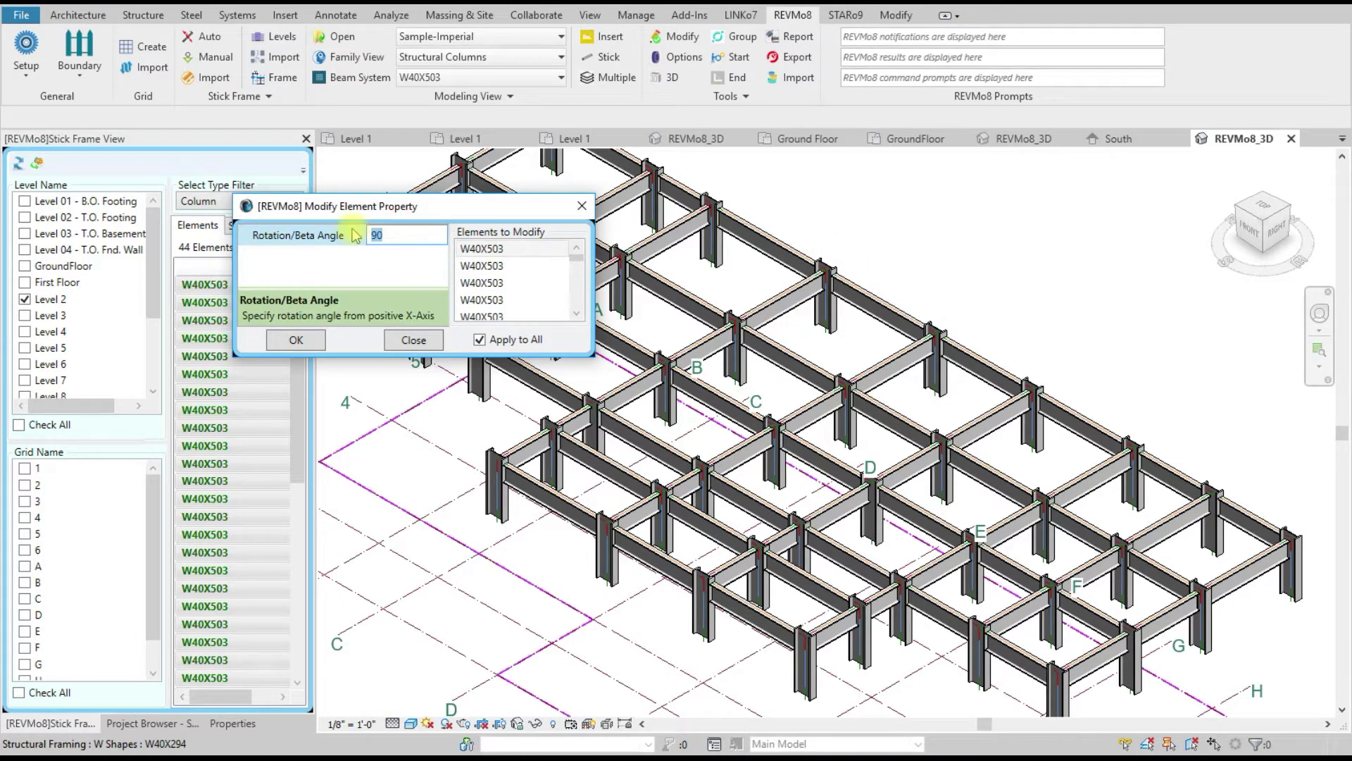
type("0")
left_click(298, 338)
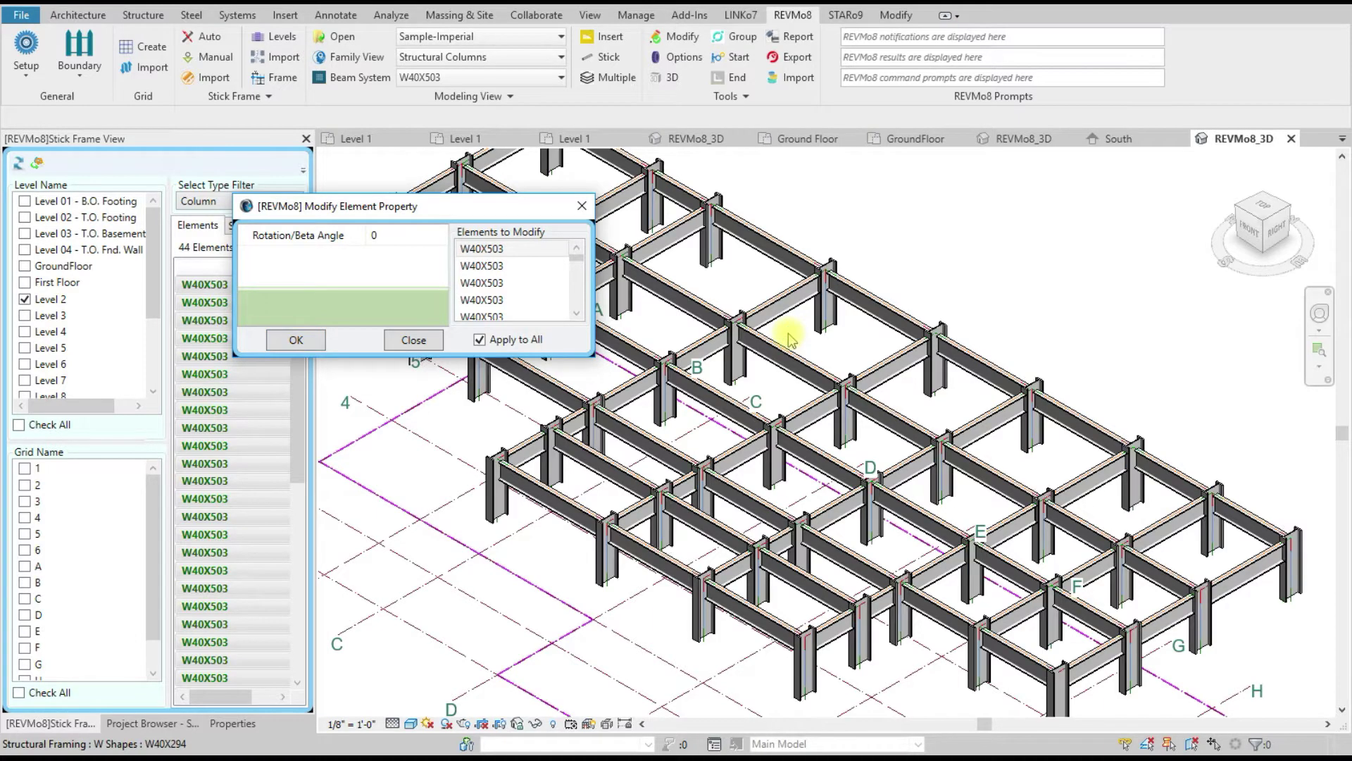
left_click(413, 340)
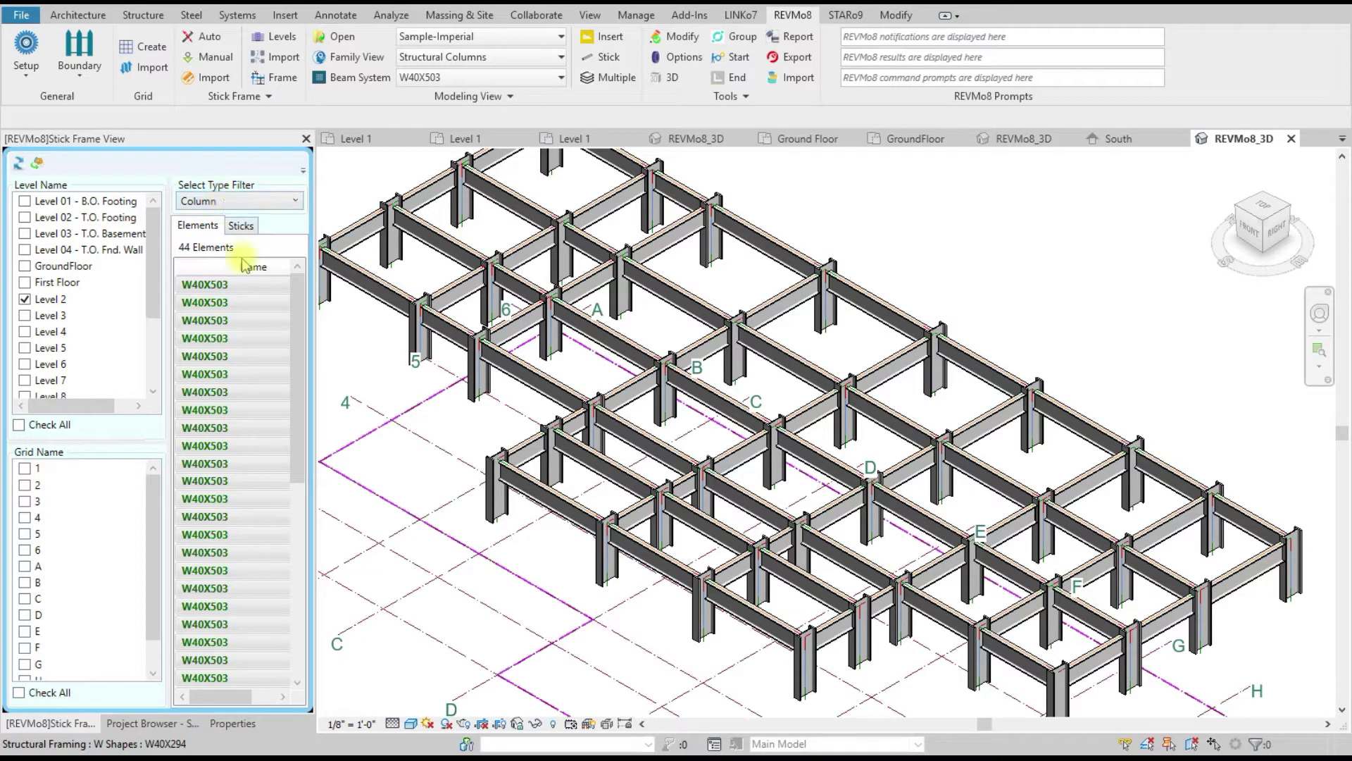
Step: Show All hidden elements to restore the full steel frame, then close the Stick Frame View panel
left_click(247, 328)
right_click(247, 327)
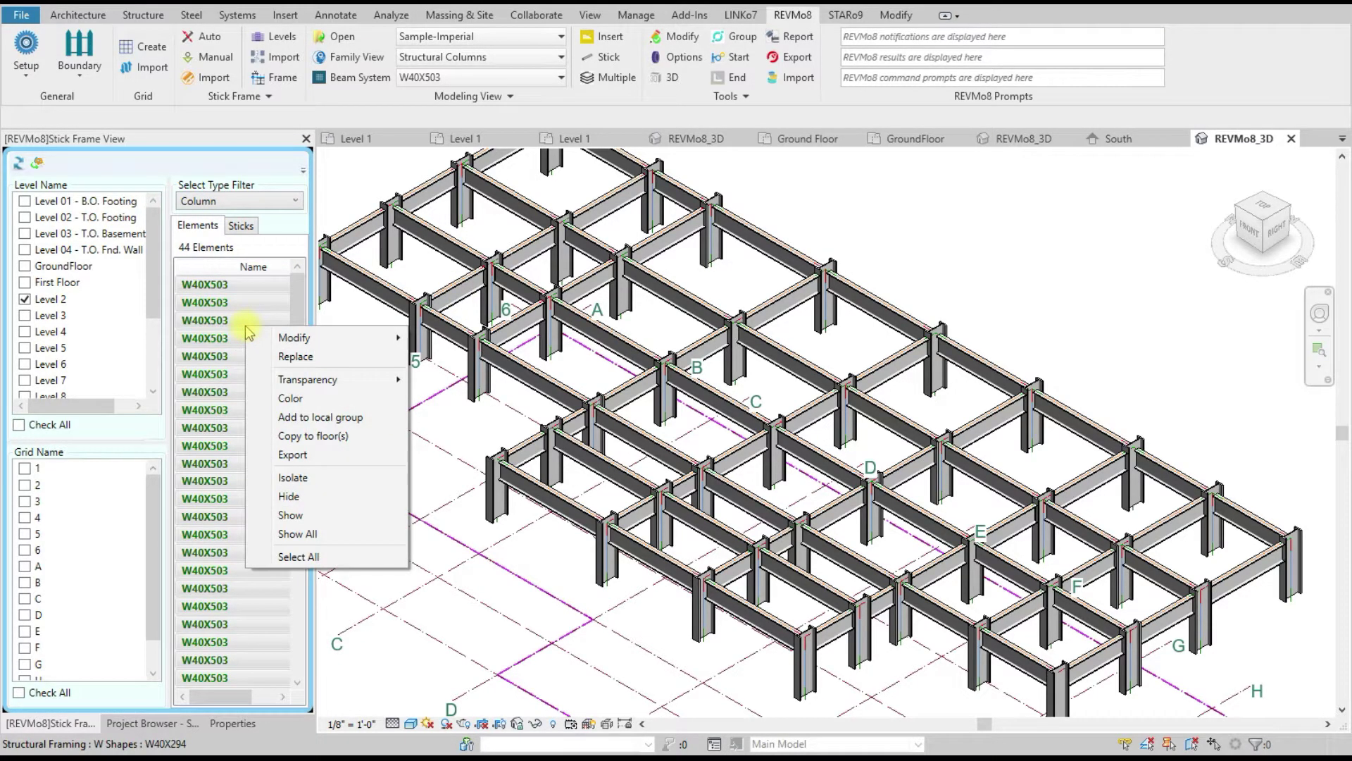
left_click(303, 535)
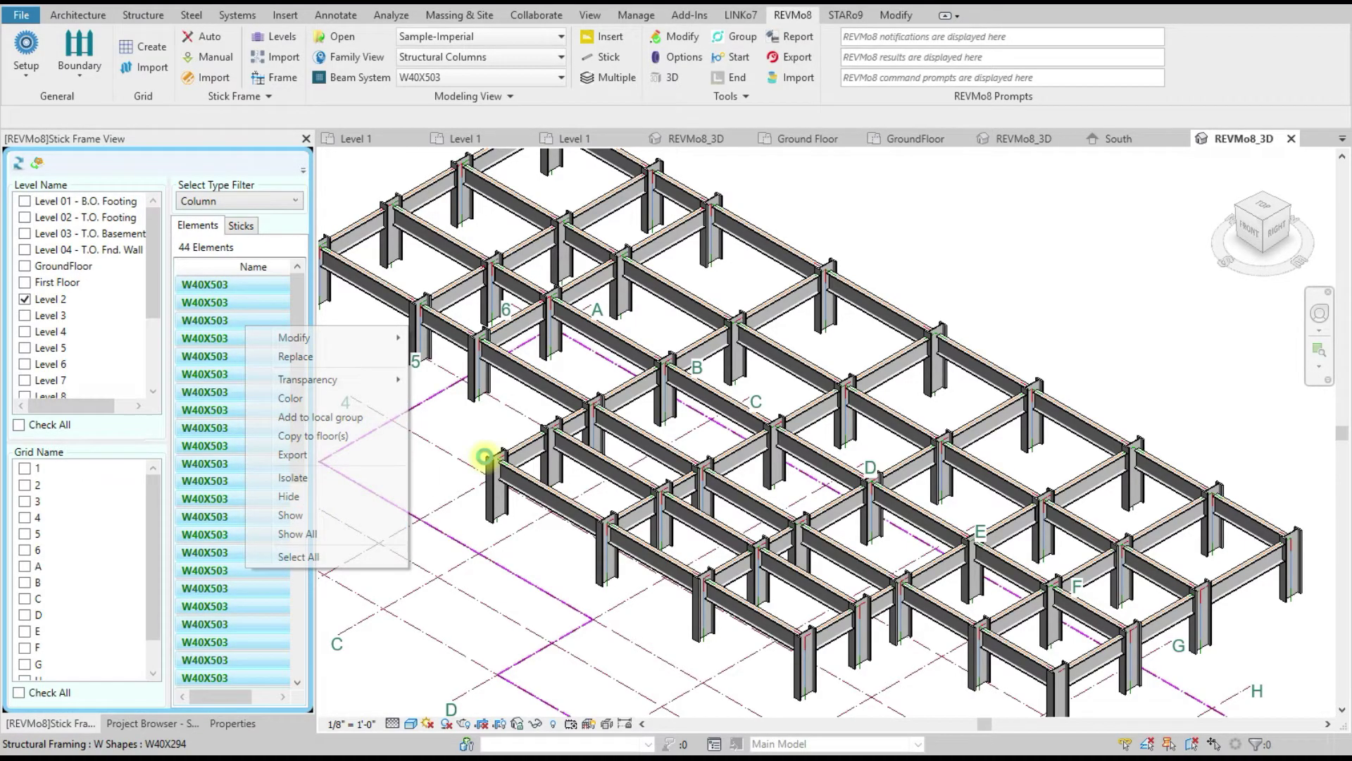
scroll(486, 461, "down", 5)
scroll(725, 546, "up", 1)
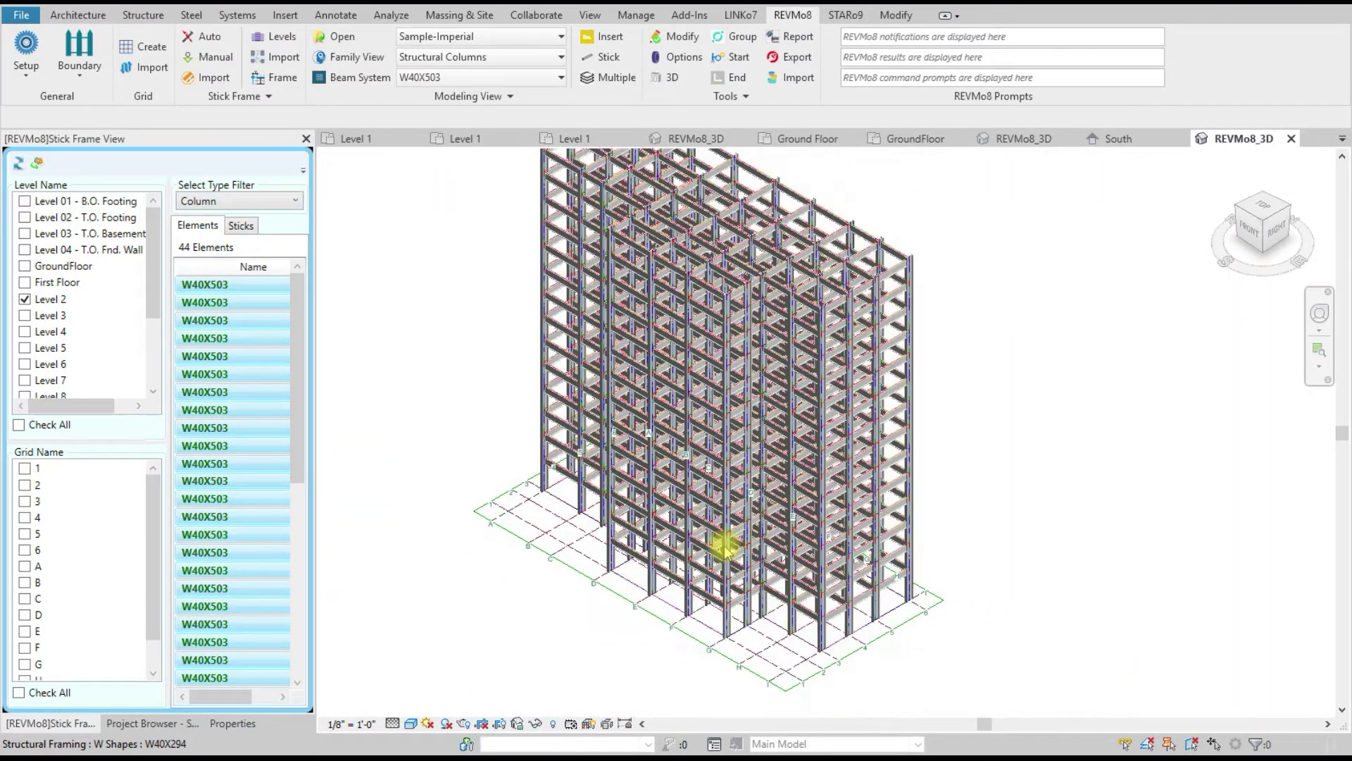
scroll(794, 405, "down", 2)
scroll(798, 315, "up", 2)
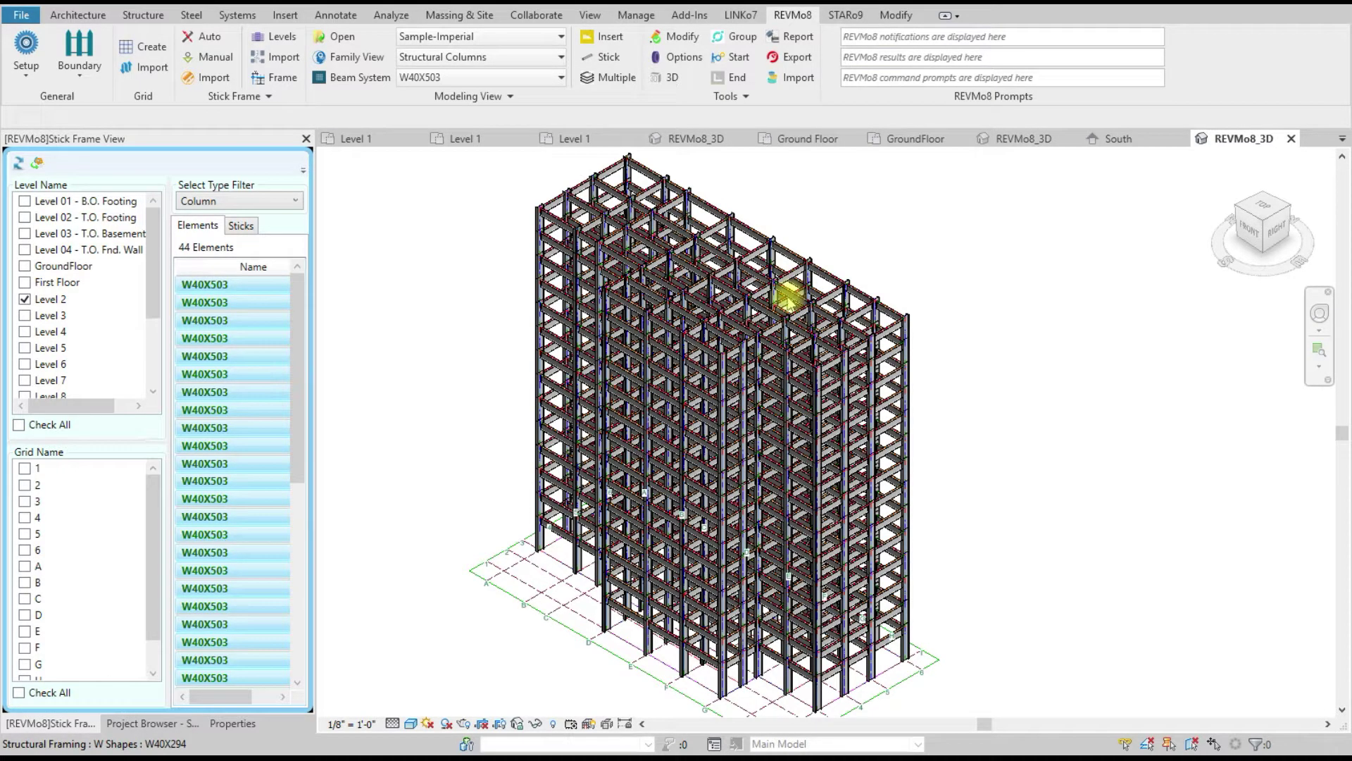
left_click(306, 139)
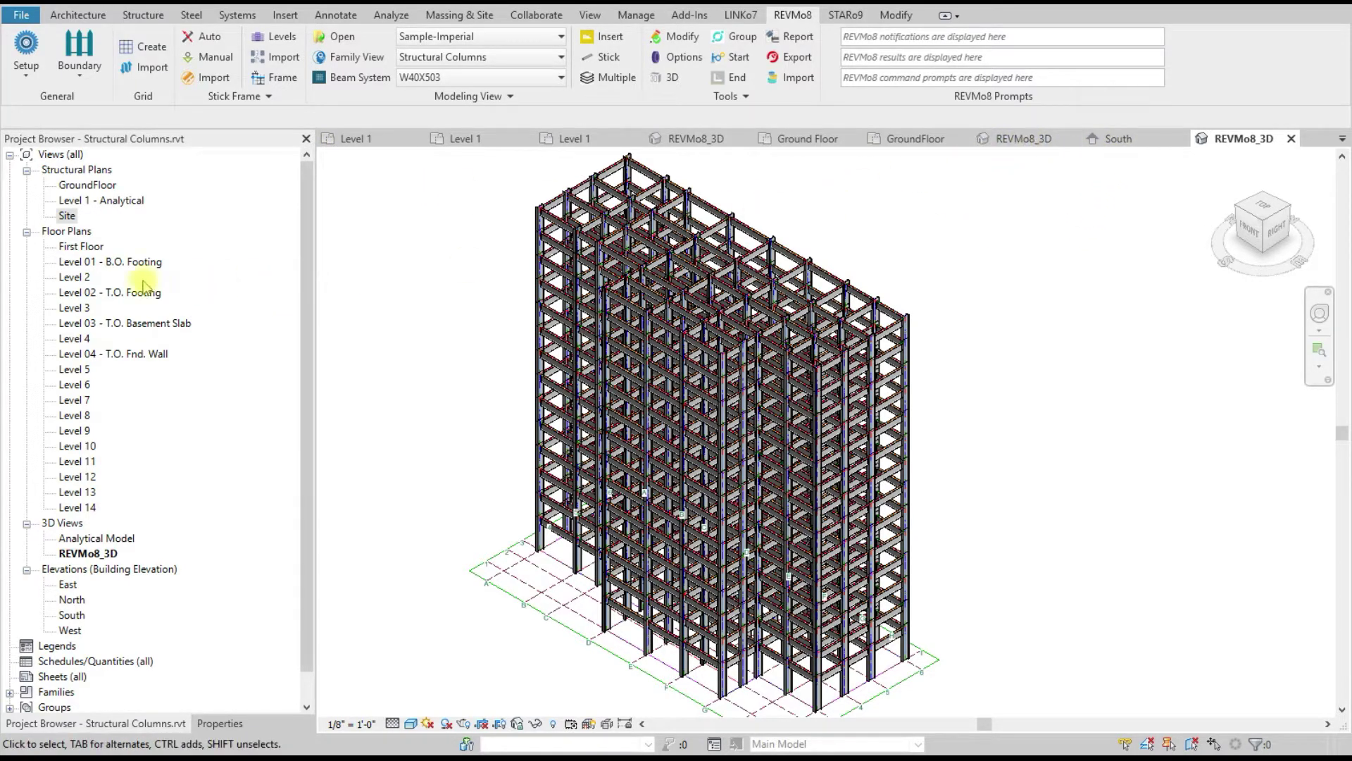
Step: Expand the Stick Frame panel and refresh it
left_click(231, 99)
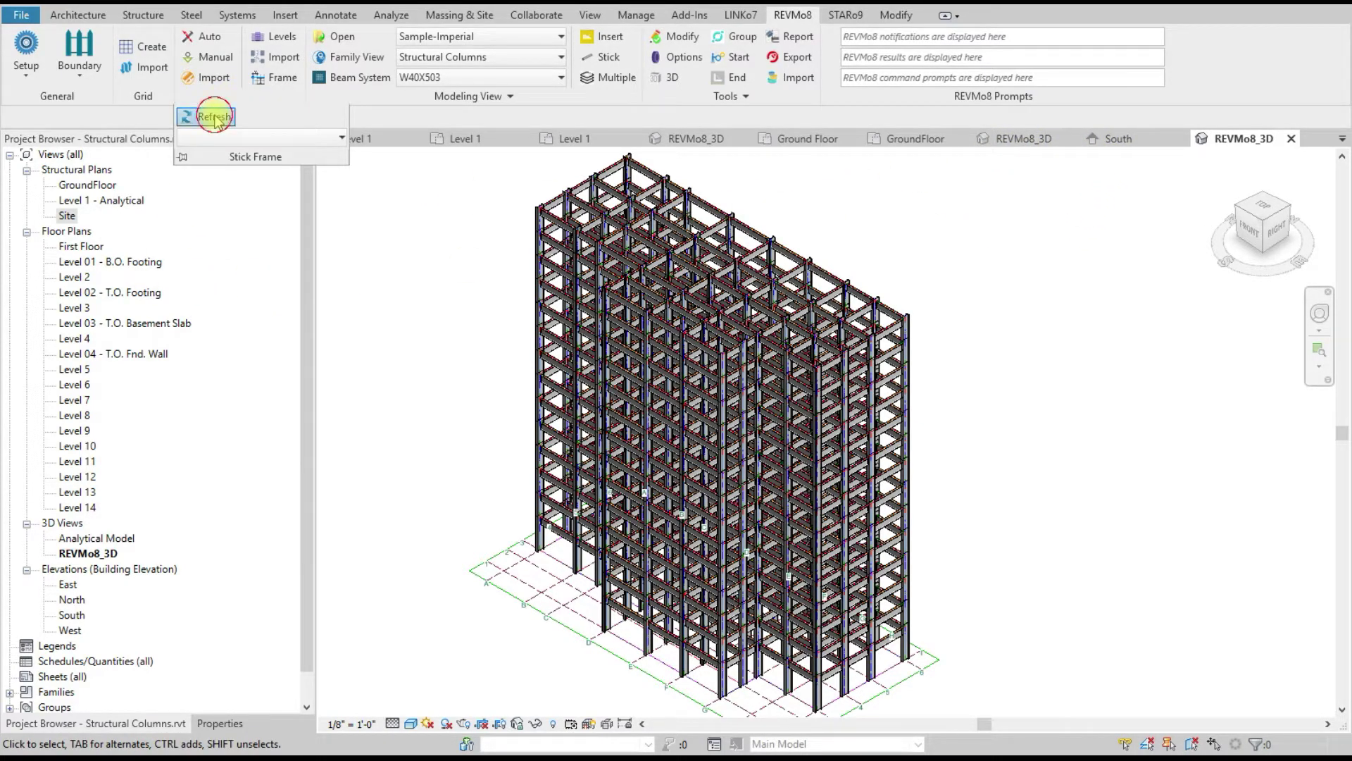
left_click(214, 118)
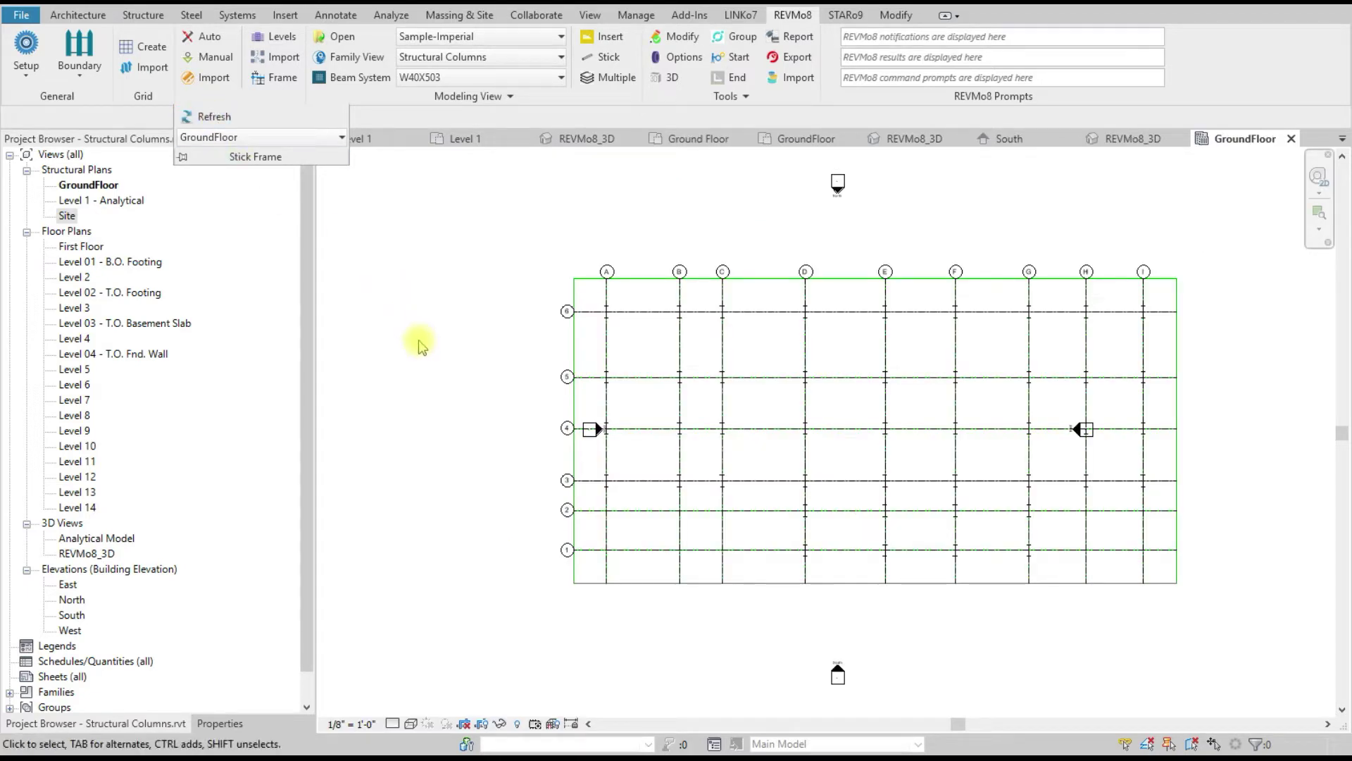
scroll(425, 458, "down", 2)
scroll(646, 450, "up", 2)
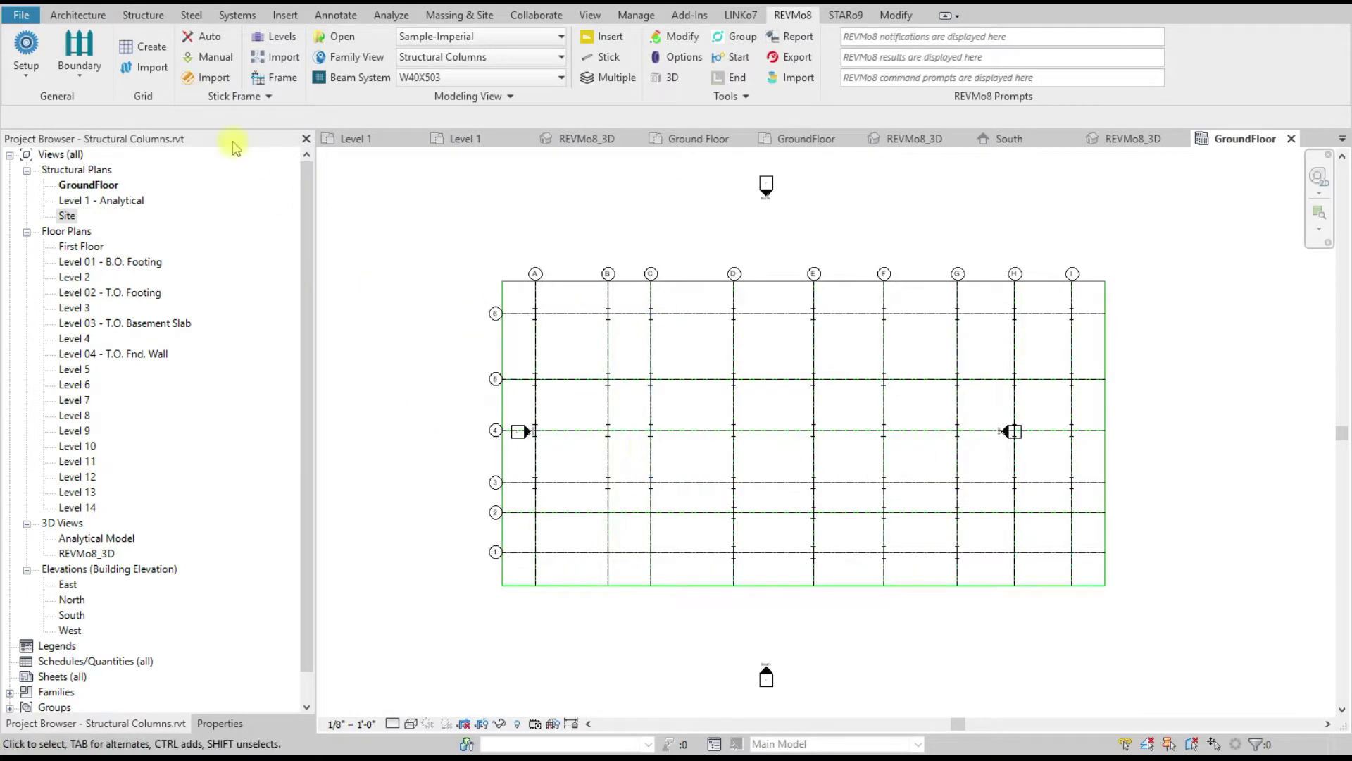
scroll(652, 405, "down", 1)
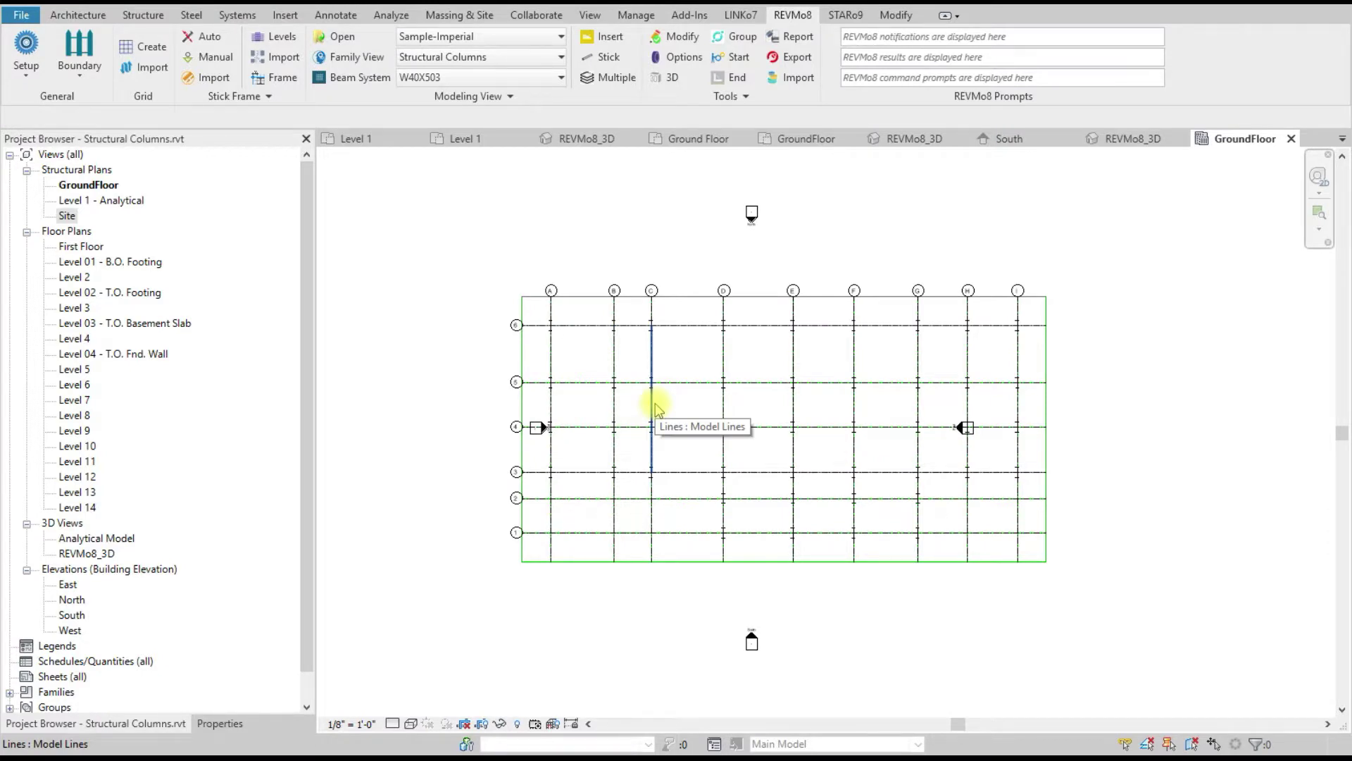
Step: Open the Site plan from the Project Browser and start REVMo8 element grouping
left_click(228, 95)
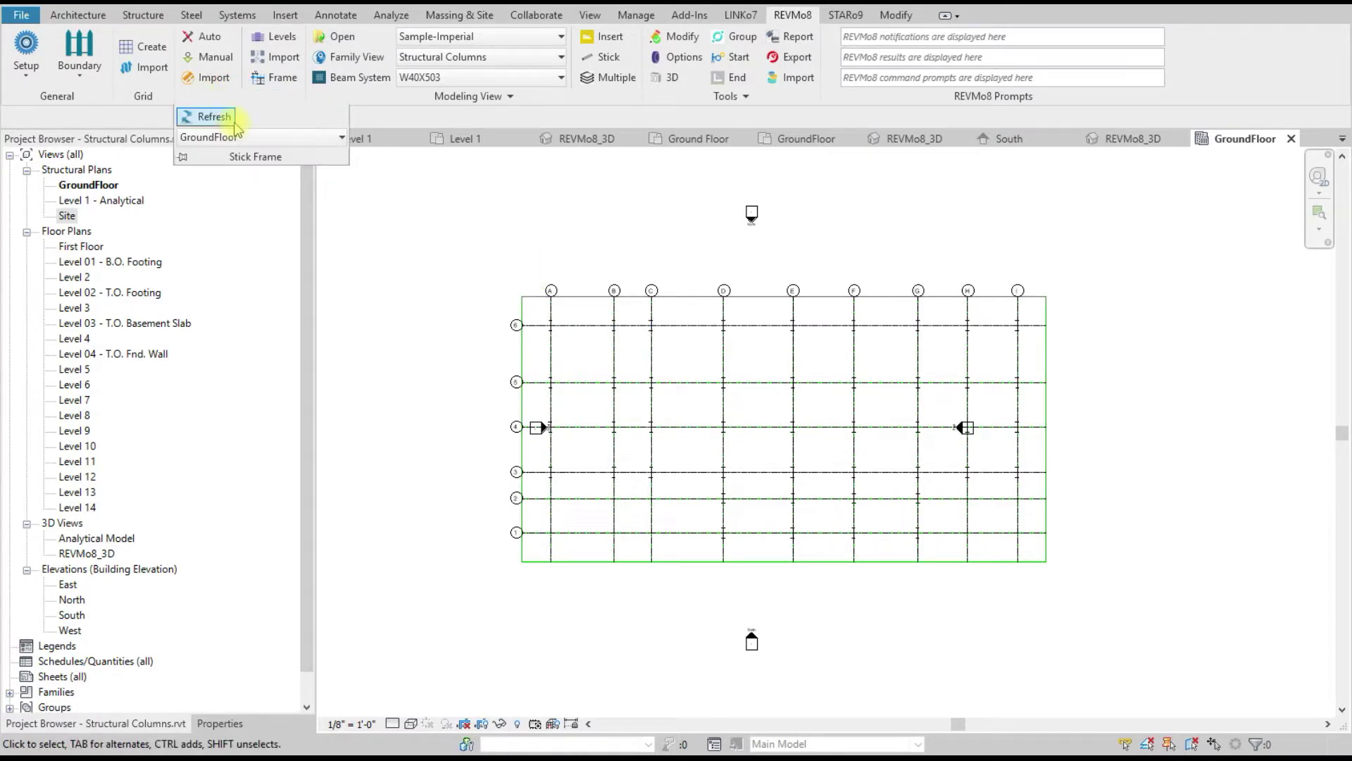
left_click(233, 137)
left_click(427, 196)
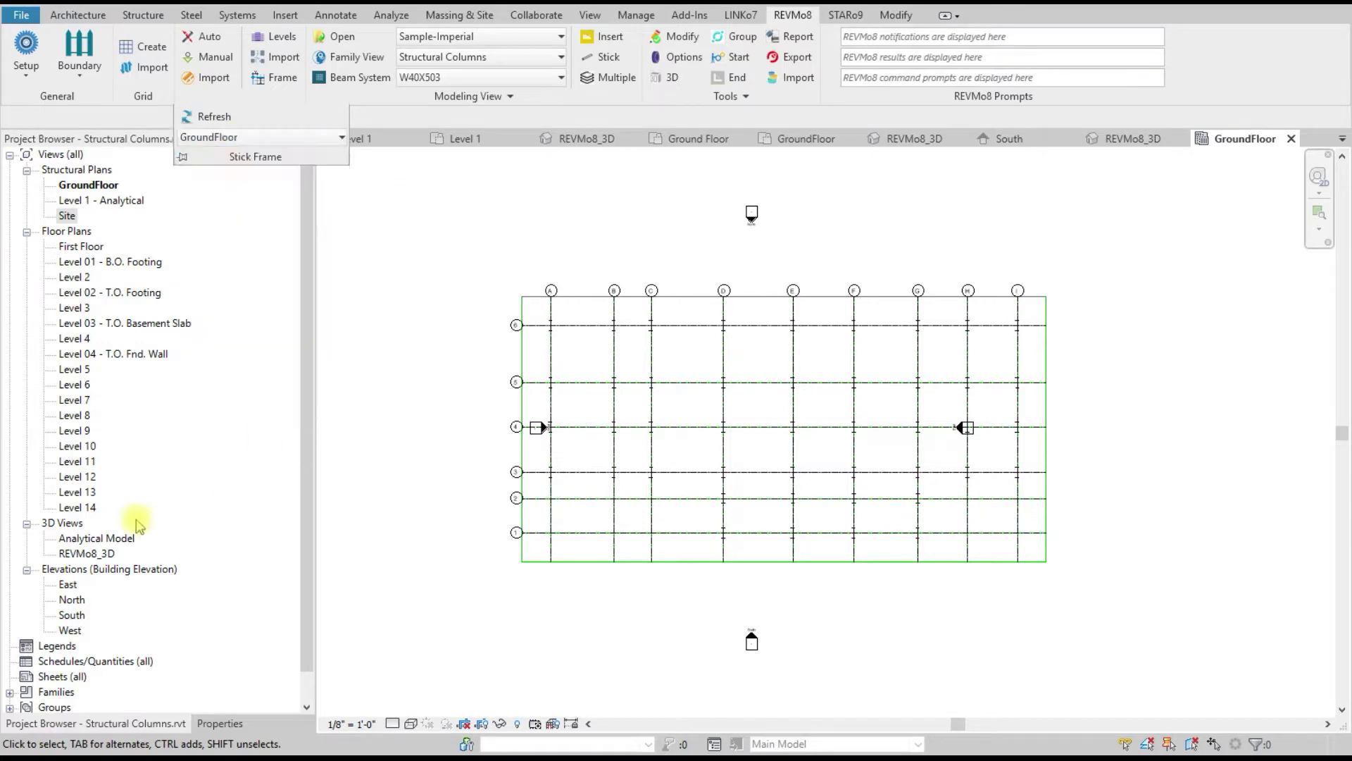
left_click(65, 216)
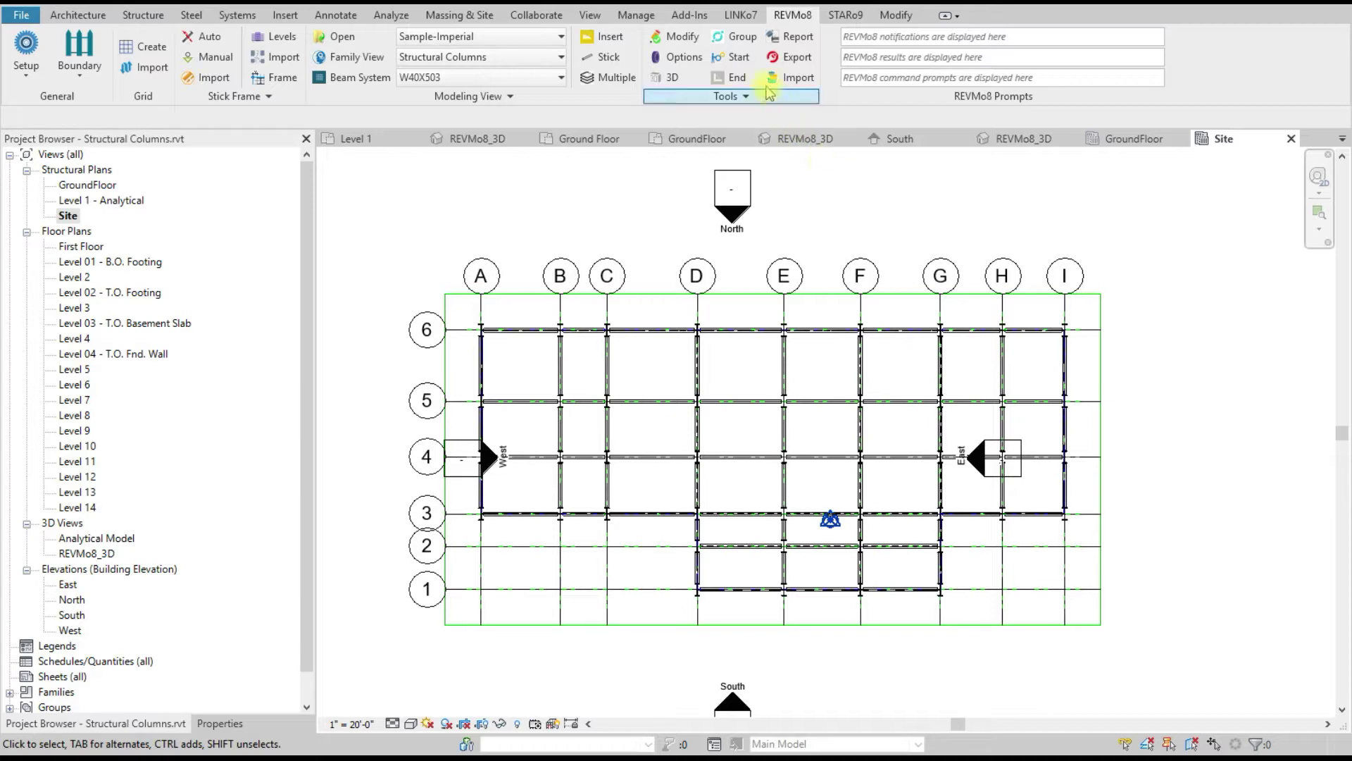
left_click(738, 57)
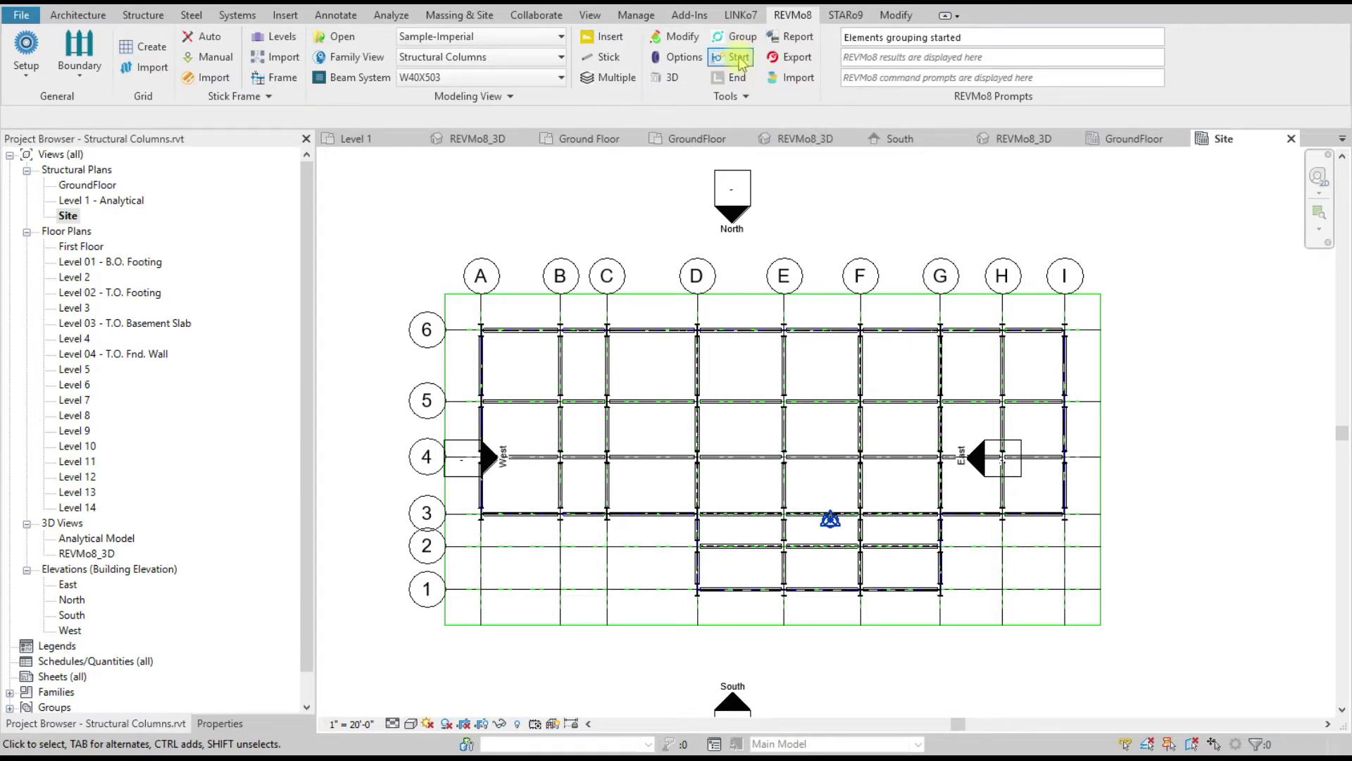
Step: Draw model lines from outside grid A at line 6, past grid I, down and back to grid G
left_click(73, 15)
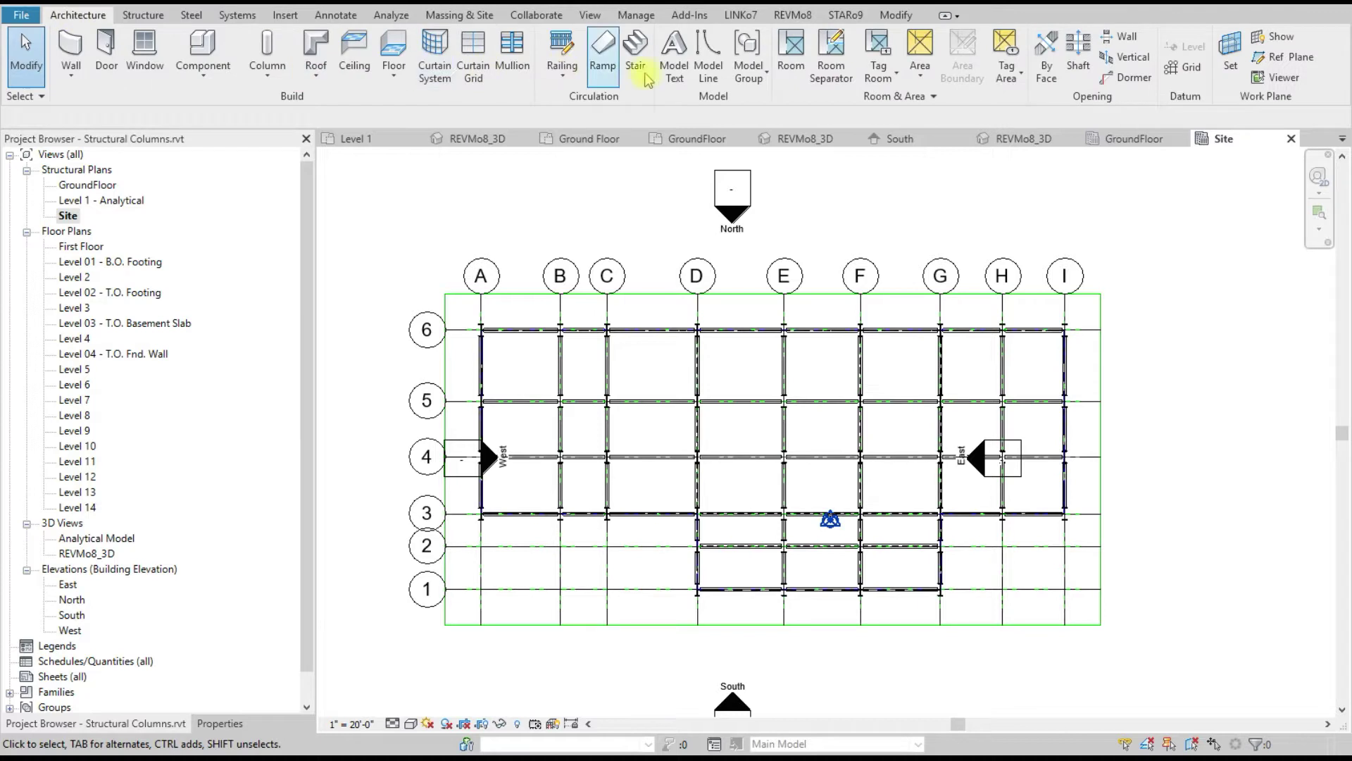
left_click(706, 60)
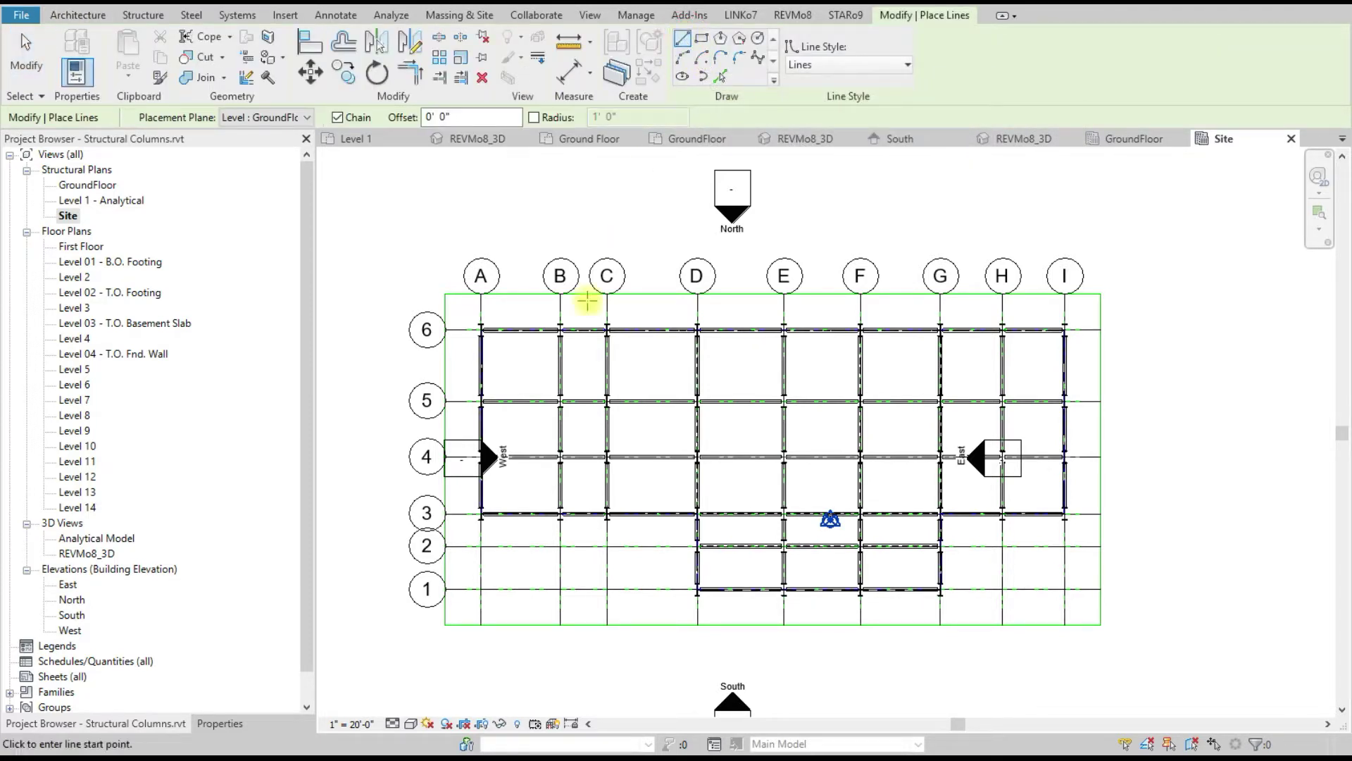
left_click(473, 315)
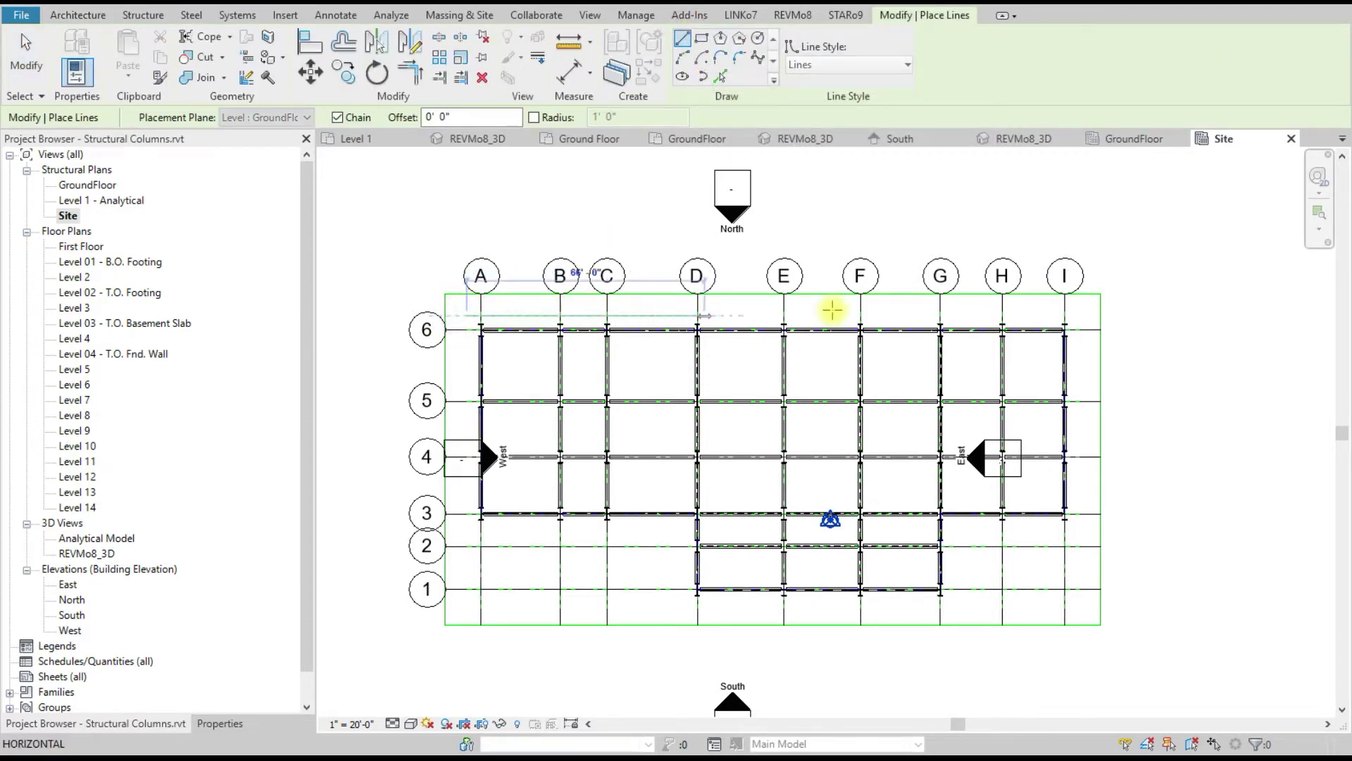
left_click(1078, 315)
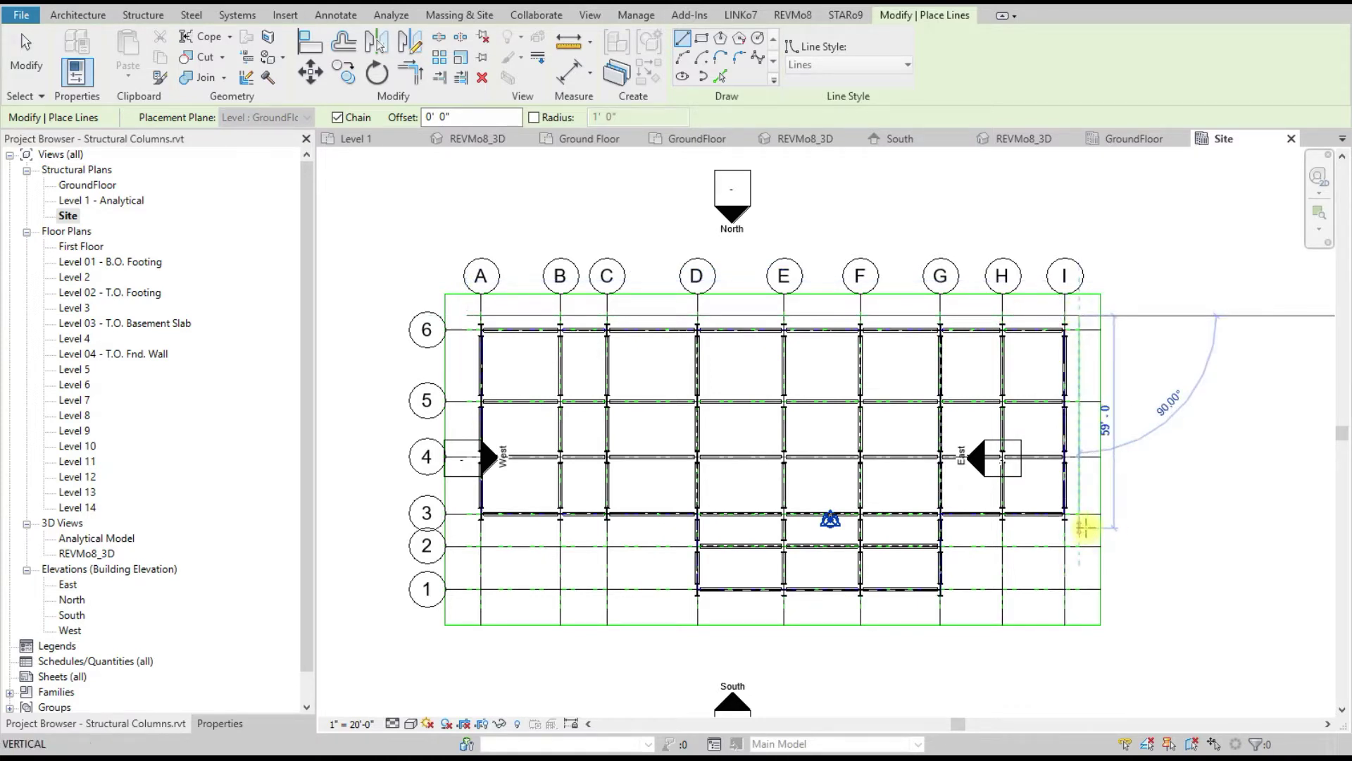
left_click(1079, 528)
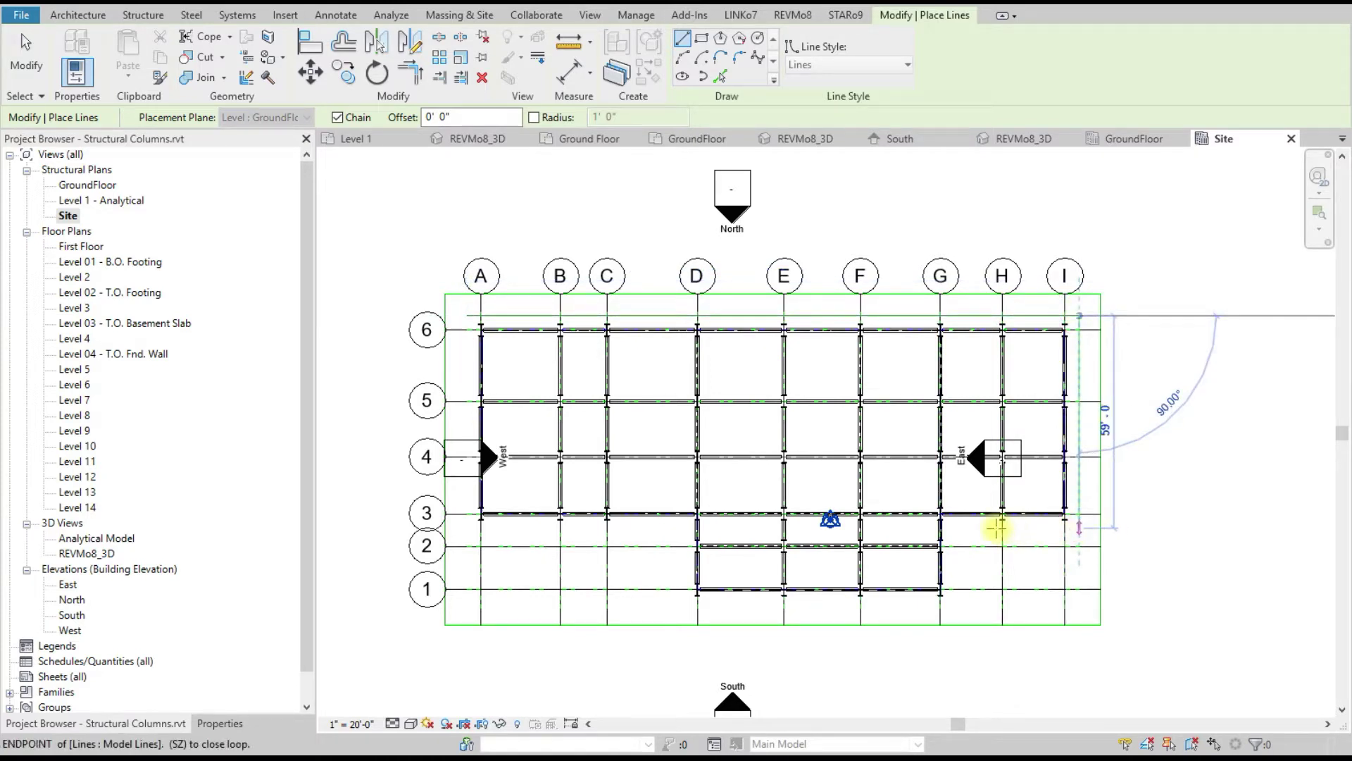
left_click(953, 526)
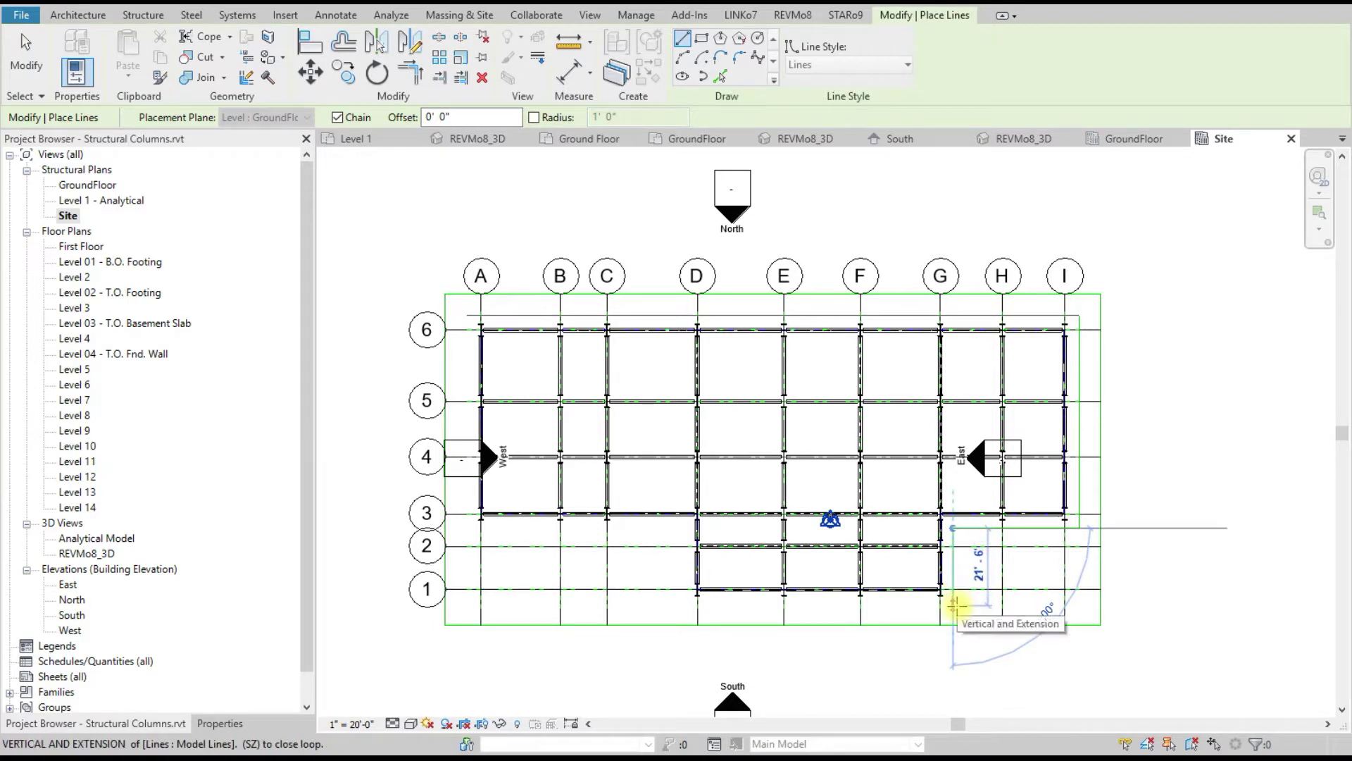
Step: Continue the outline below grid 1 to grid D, back outside grid A, and finish
left_click(954, 604)
left_click(686, 604)
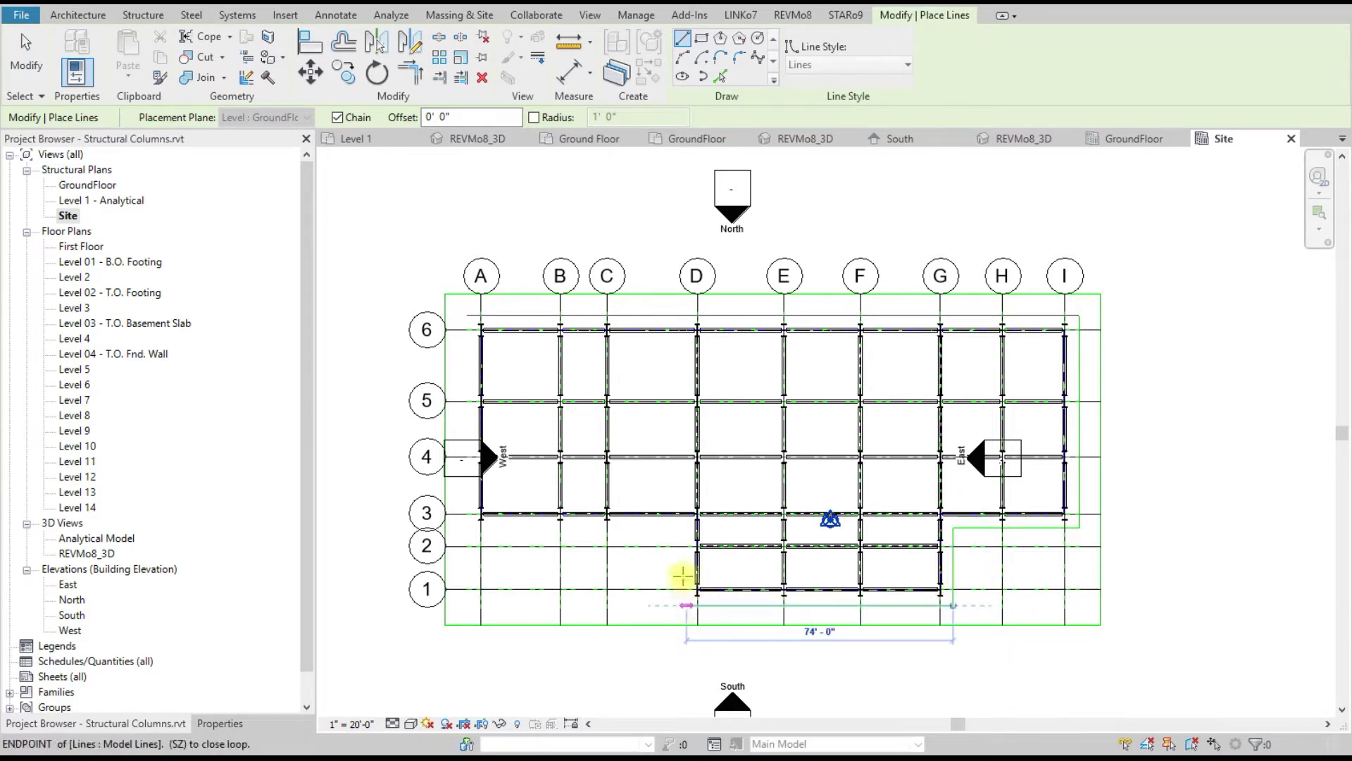
left_click(538, 534)
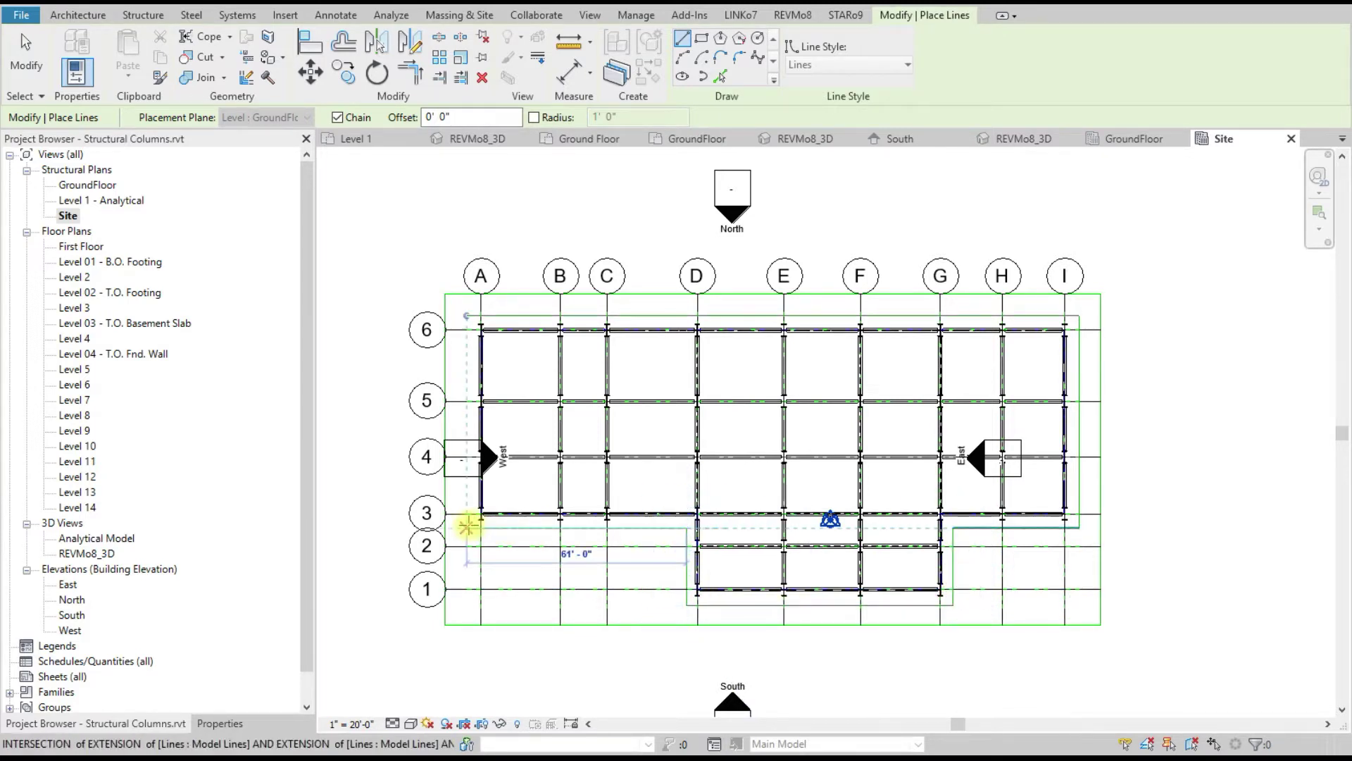
left_click(467, 524)
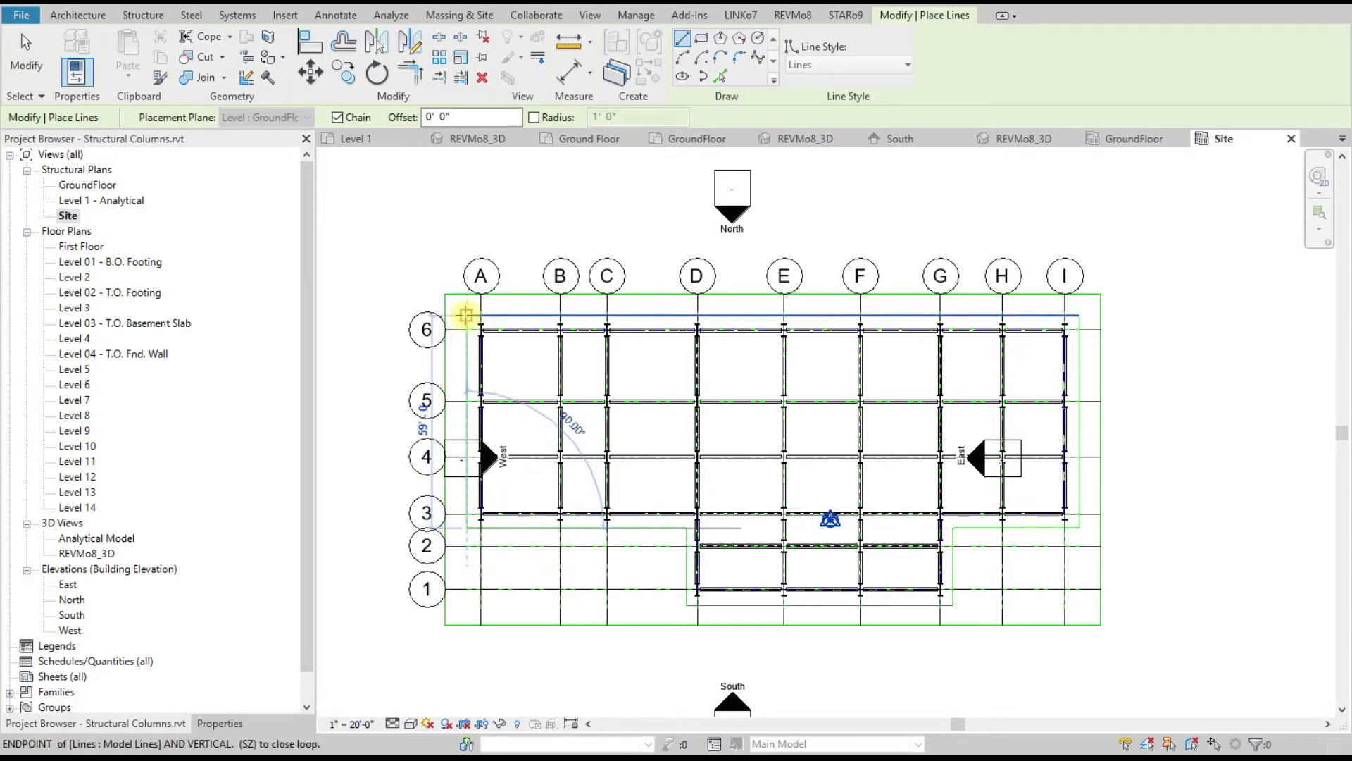
right_click(456, 227)
left_click(466, 233)
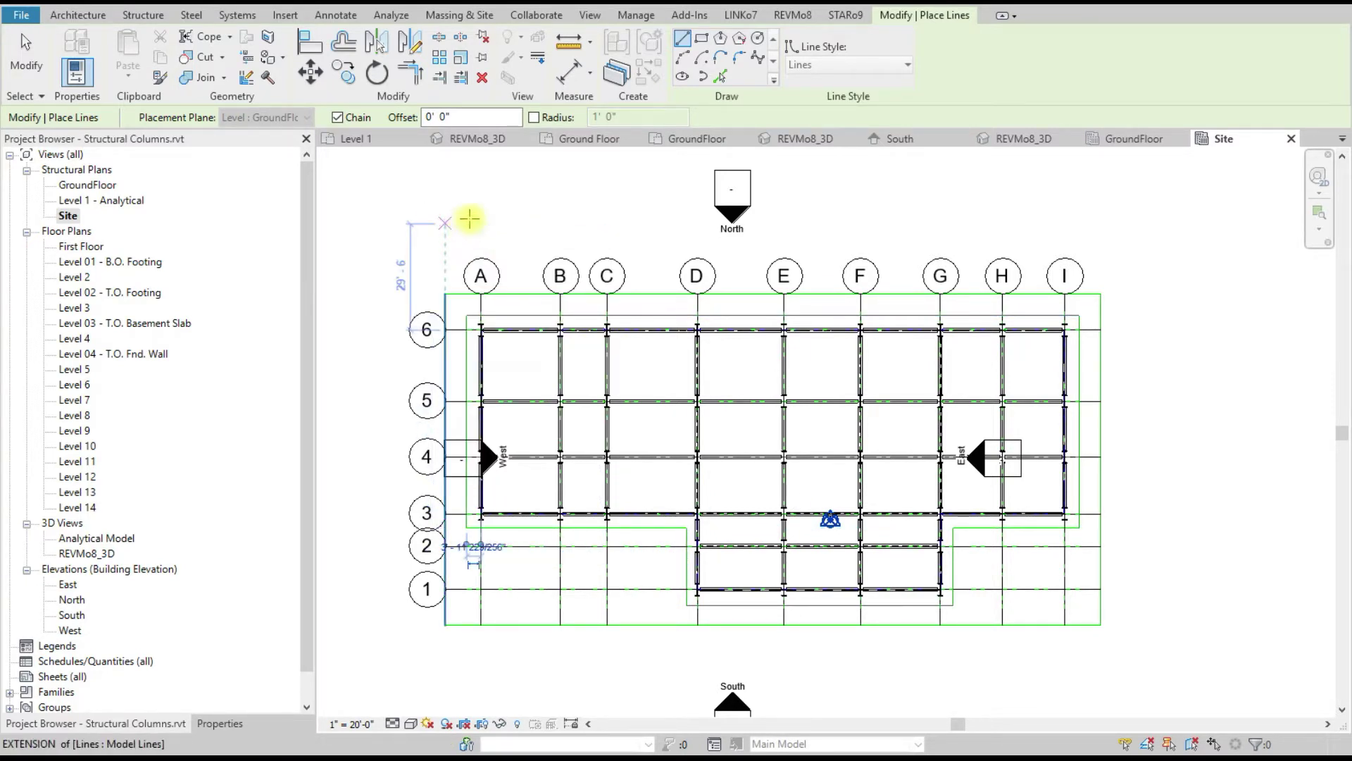
key("Escape")
key("Escape")
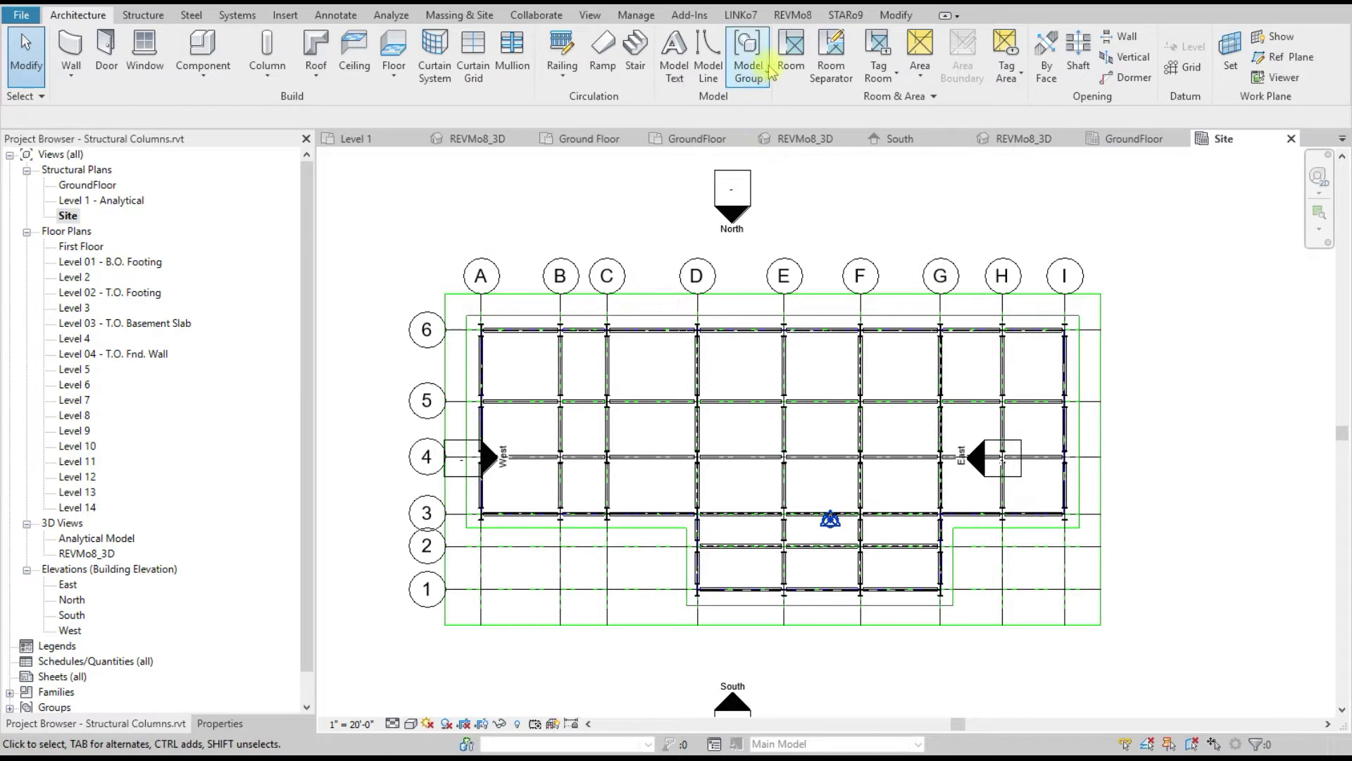
Step: Add a Profile-category group named 'Floor Profile' in REVMo8 Local Groups and confirm it
left_click(796, 17)
left_click(737, 79)
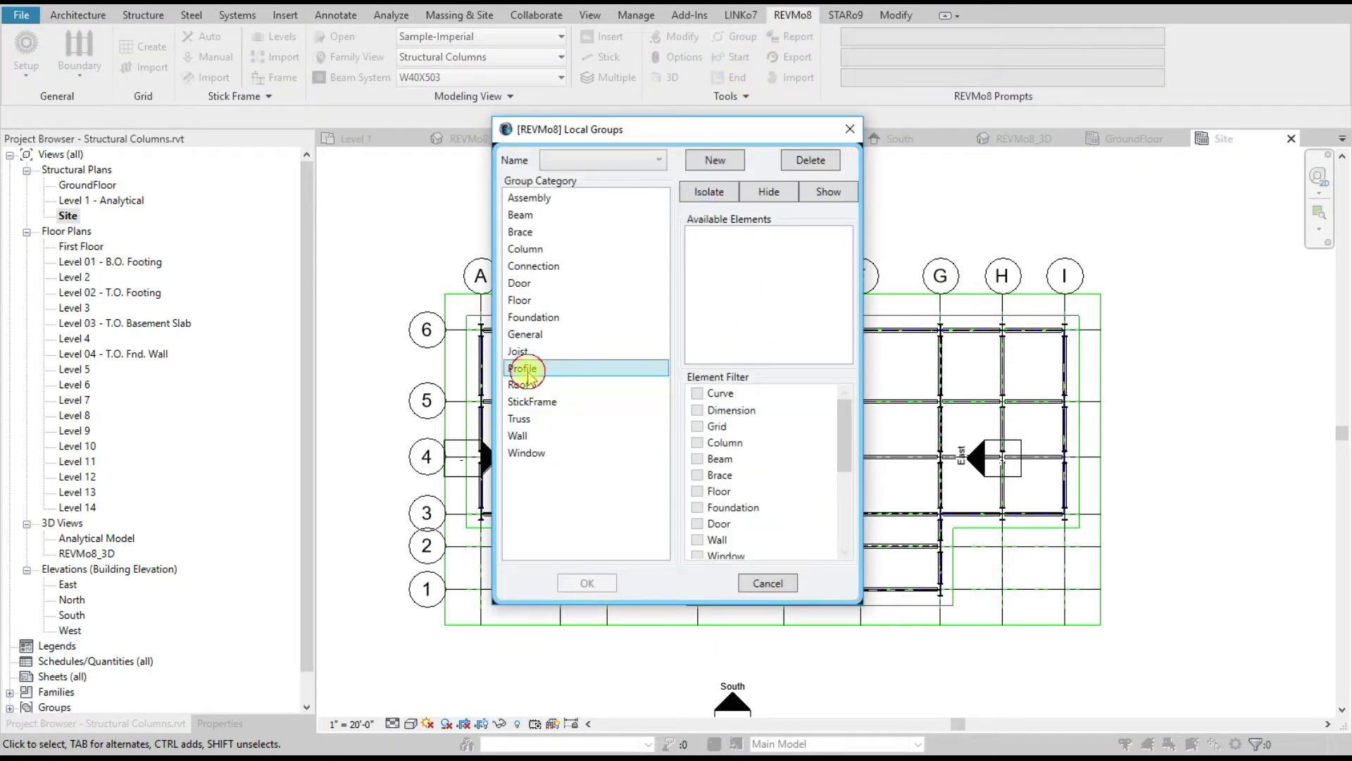
left_click(715, 160)
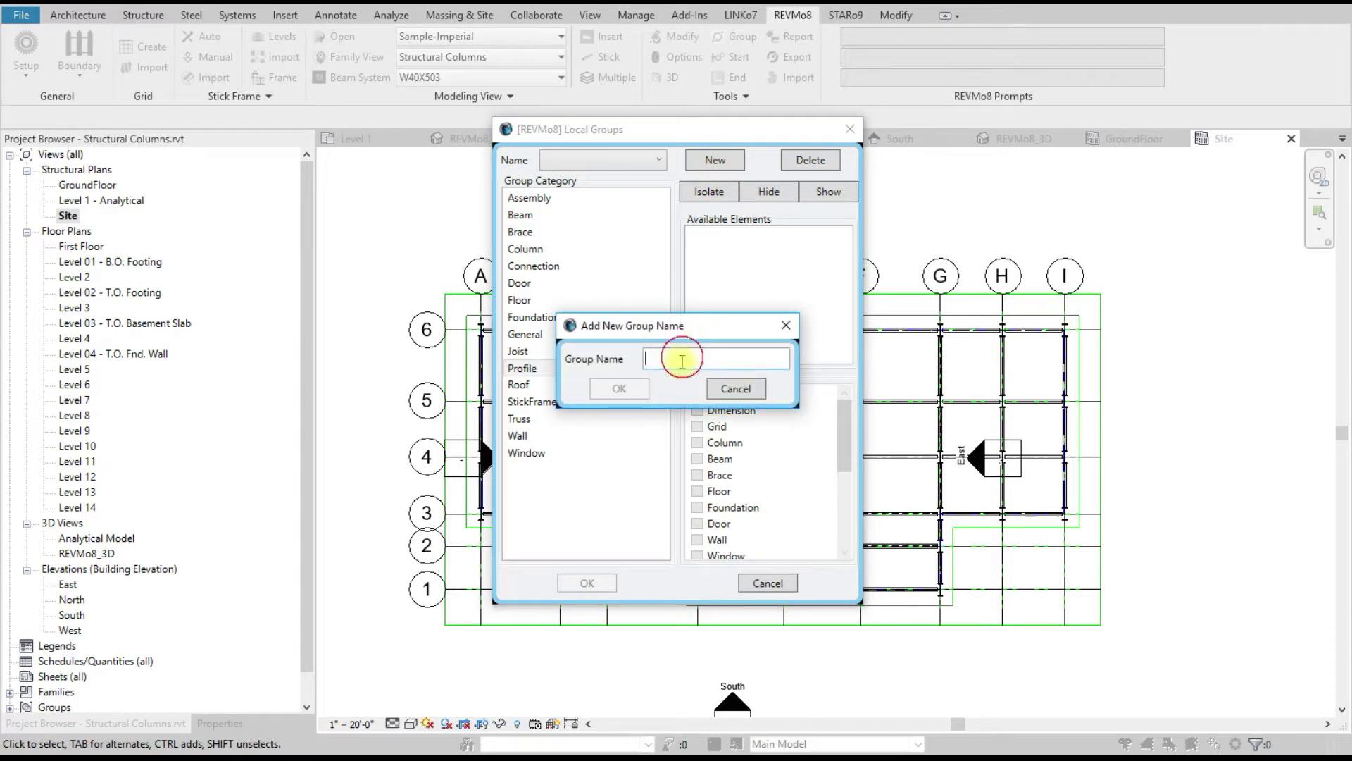
left_click(681, 363)
type("Floor Profile")
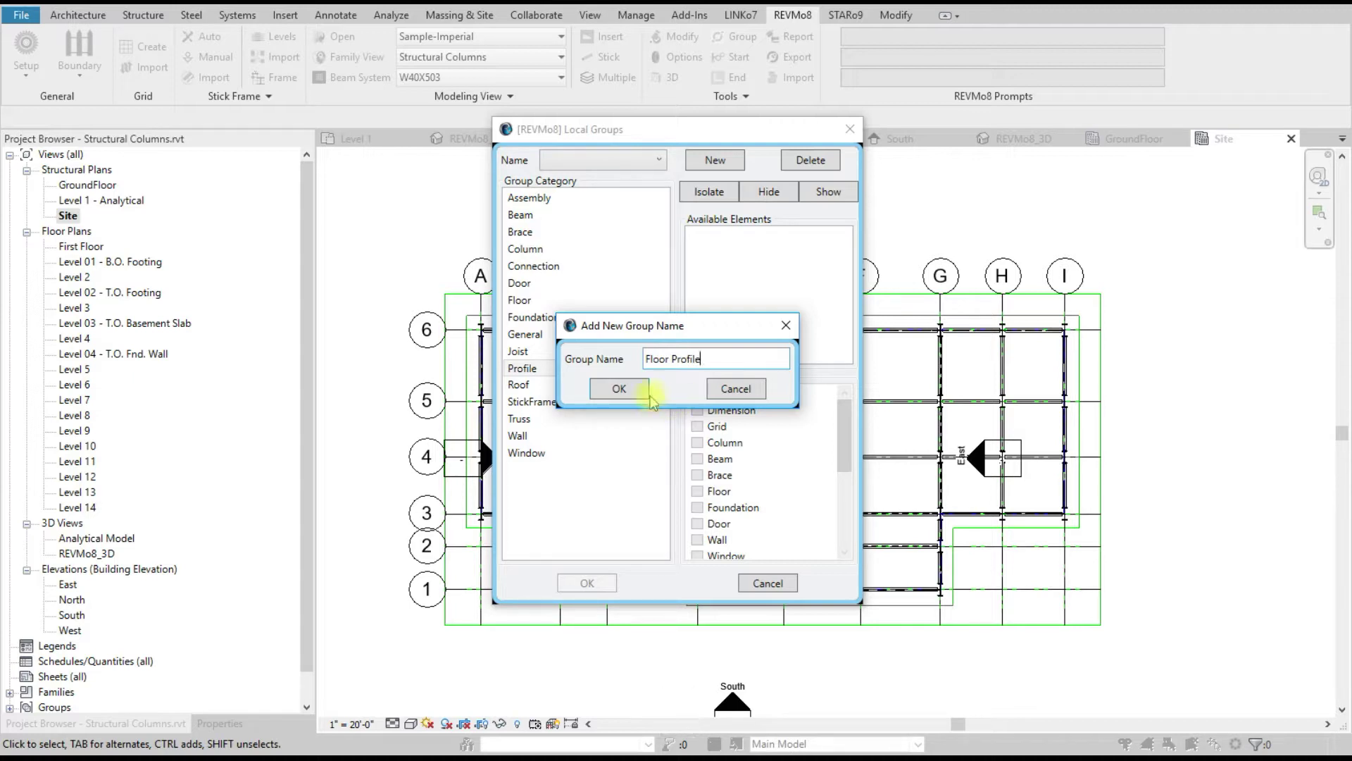
left_click(610, 387)
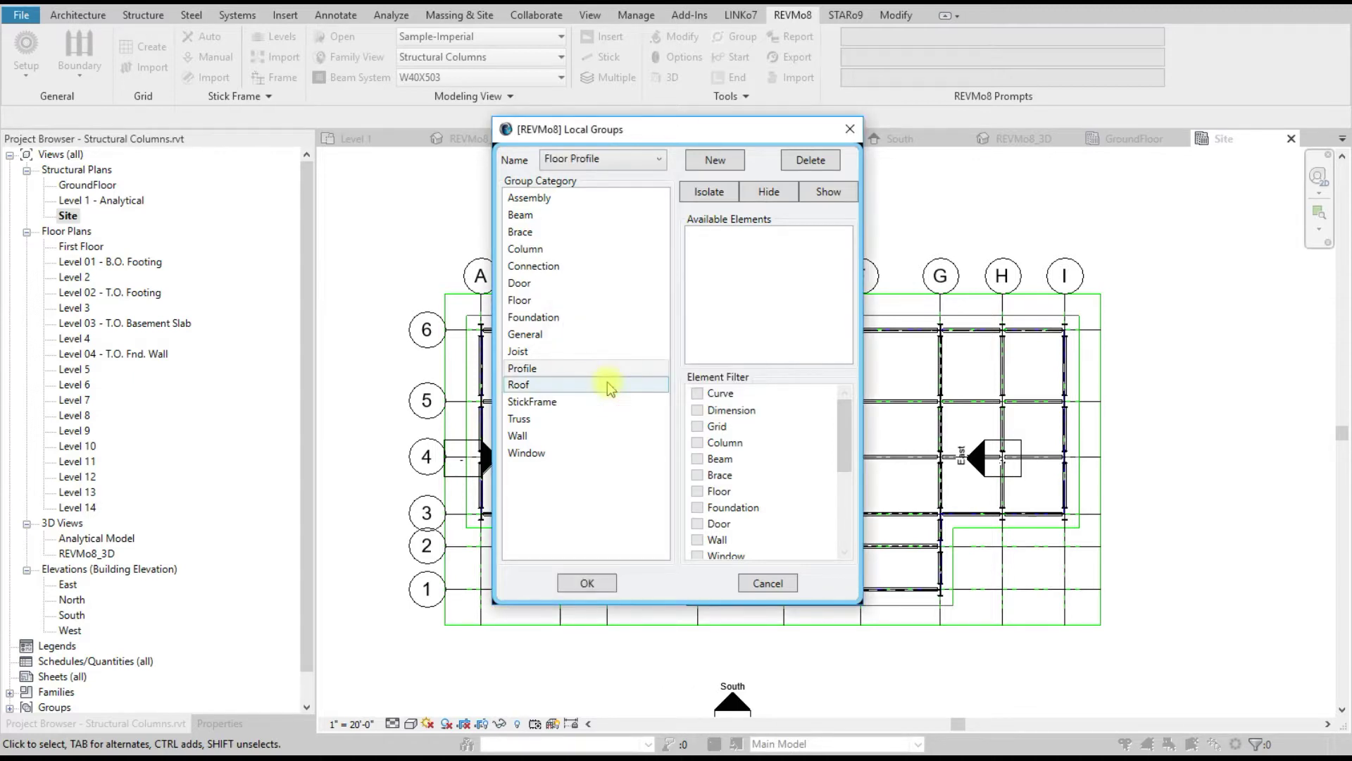
left_click(587, 582)
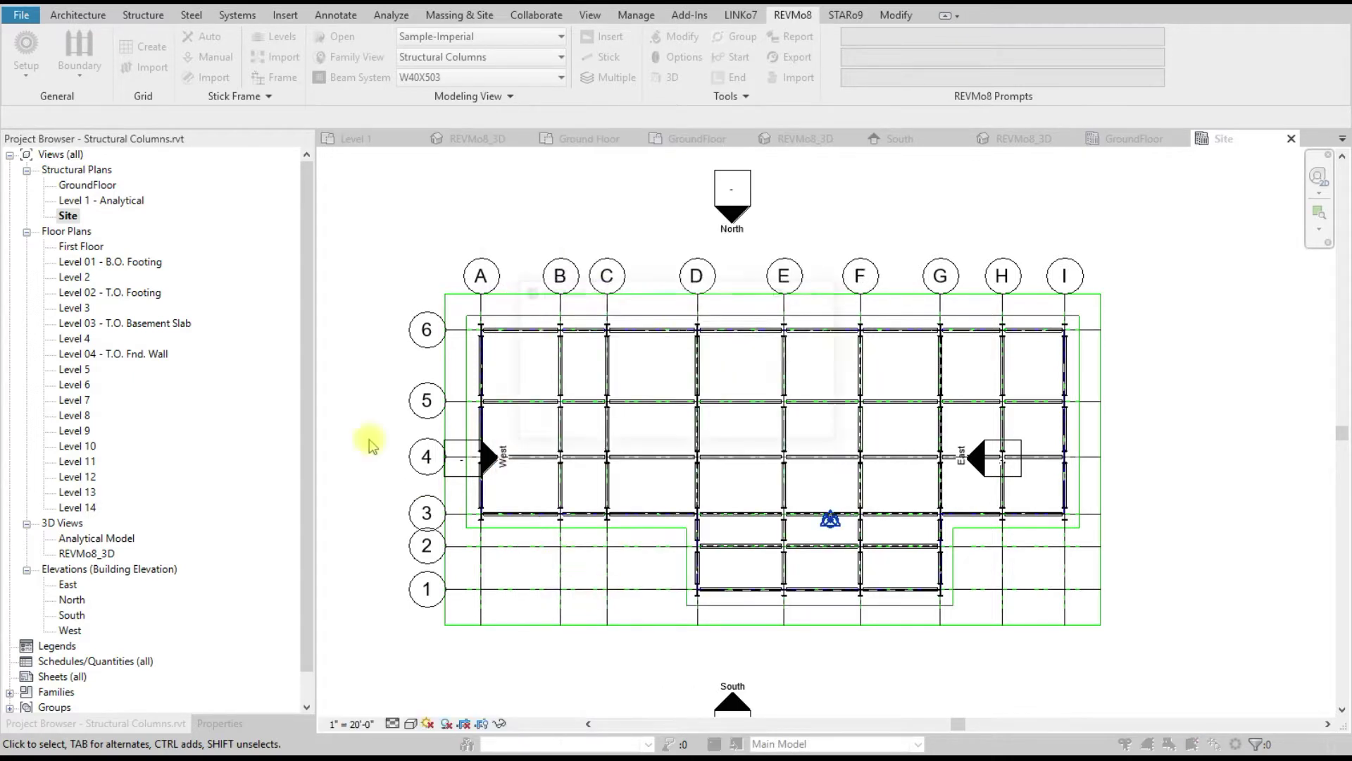
Step: Dismiss the group confirmation message and save the project with Ctrl+S
left_click(678, 423)
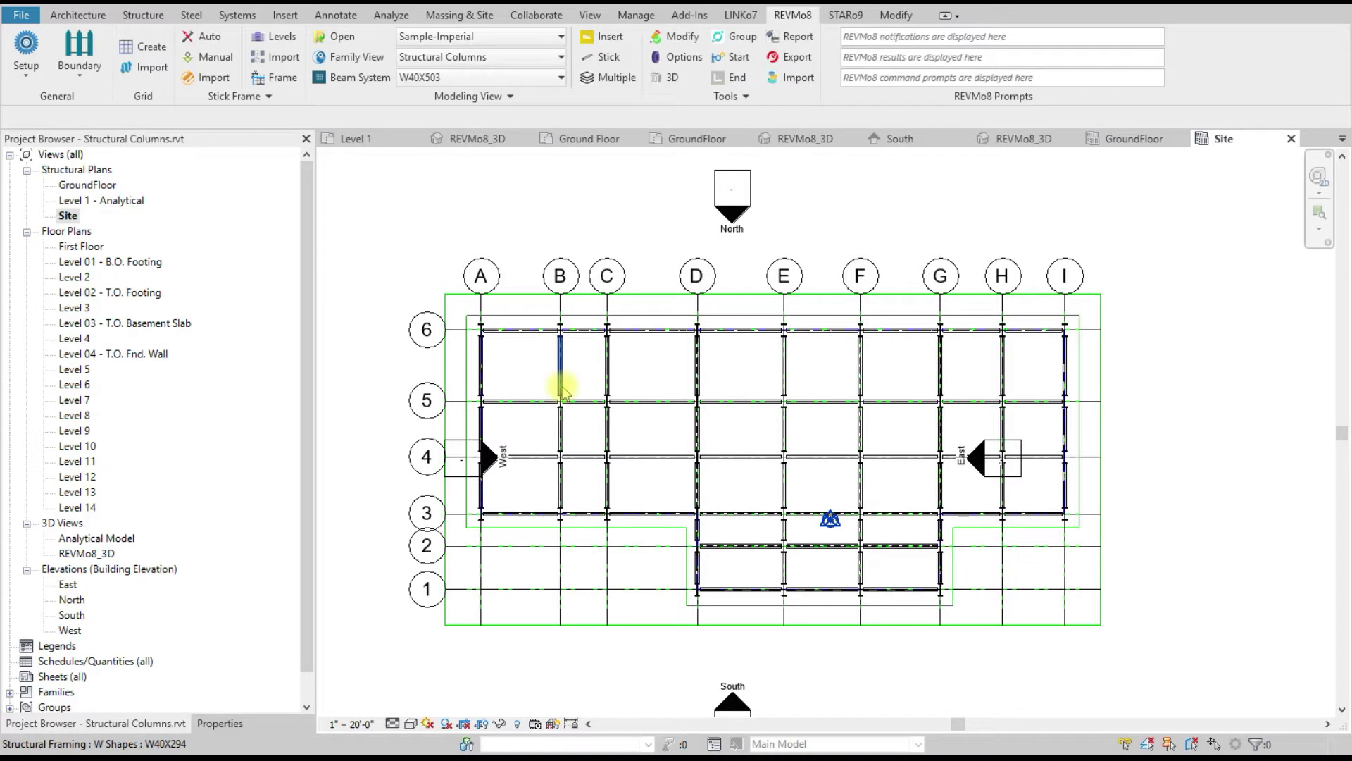
key("ctrl+s")
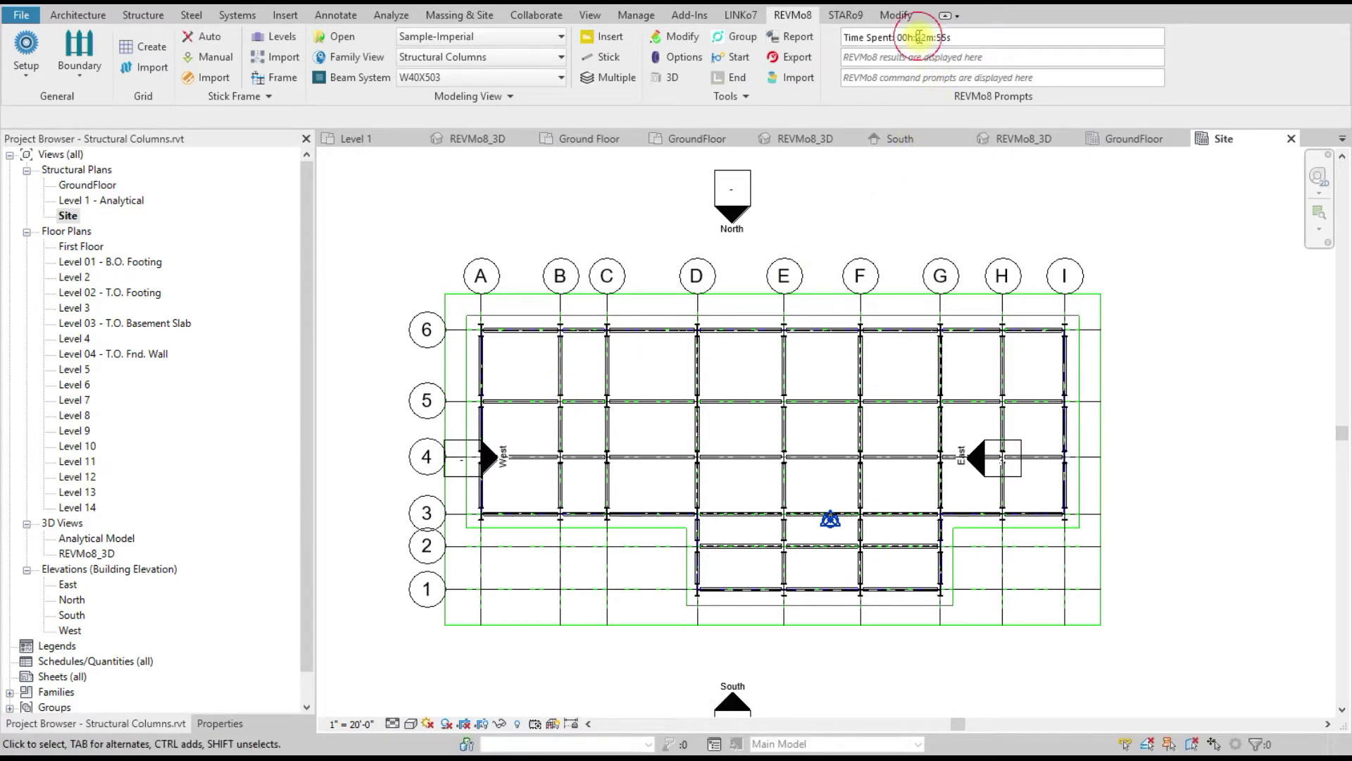
triple_click(966, 37)
left_click(1194, 279)
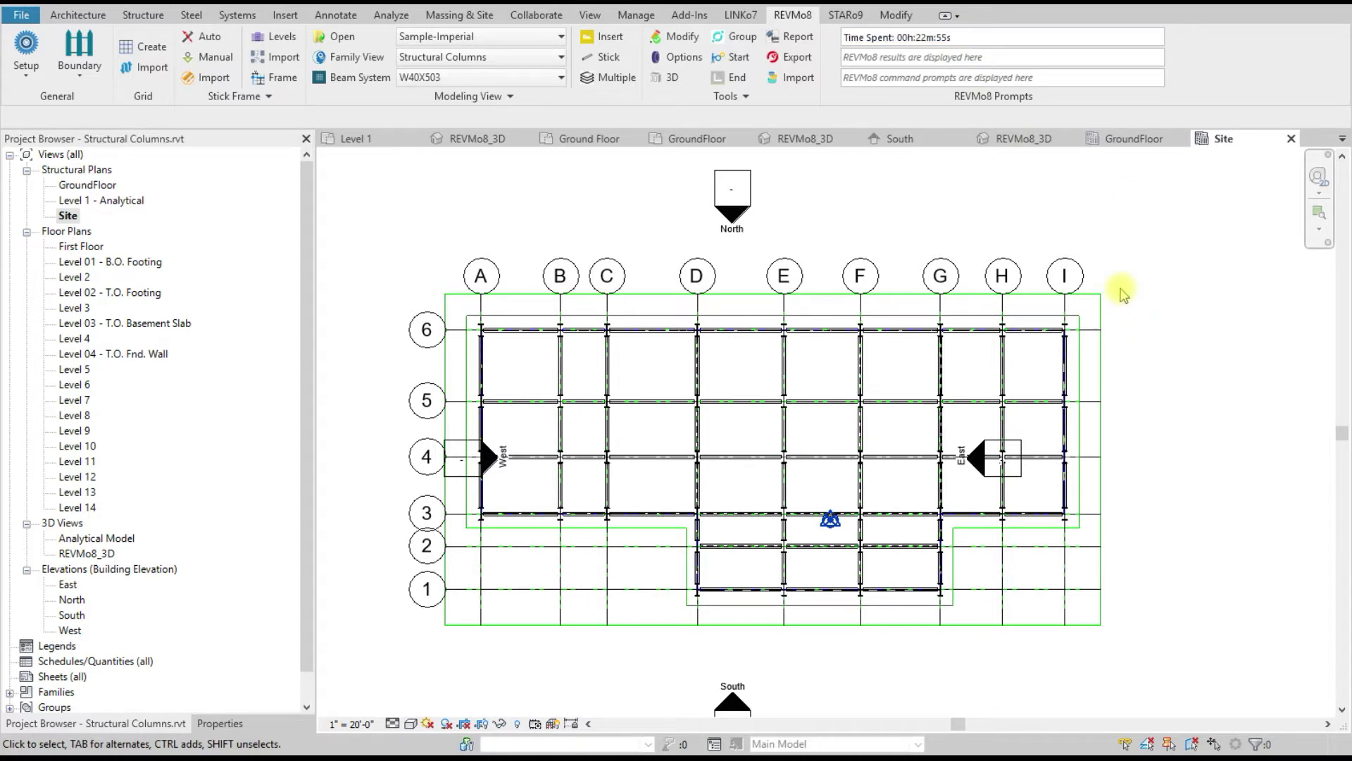
Step: Show the REVMo8_3D view and zoom into the frame around grids 4 and 5
left_click(672, 79)
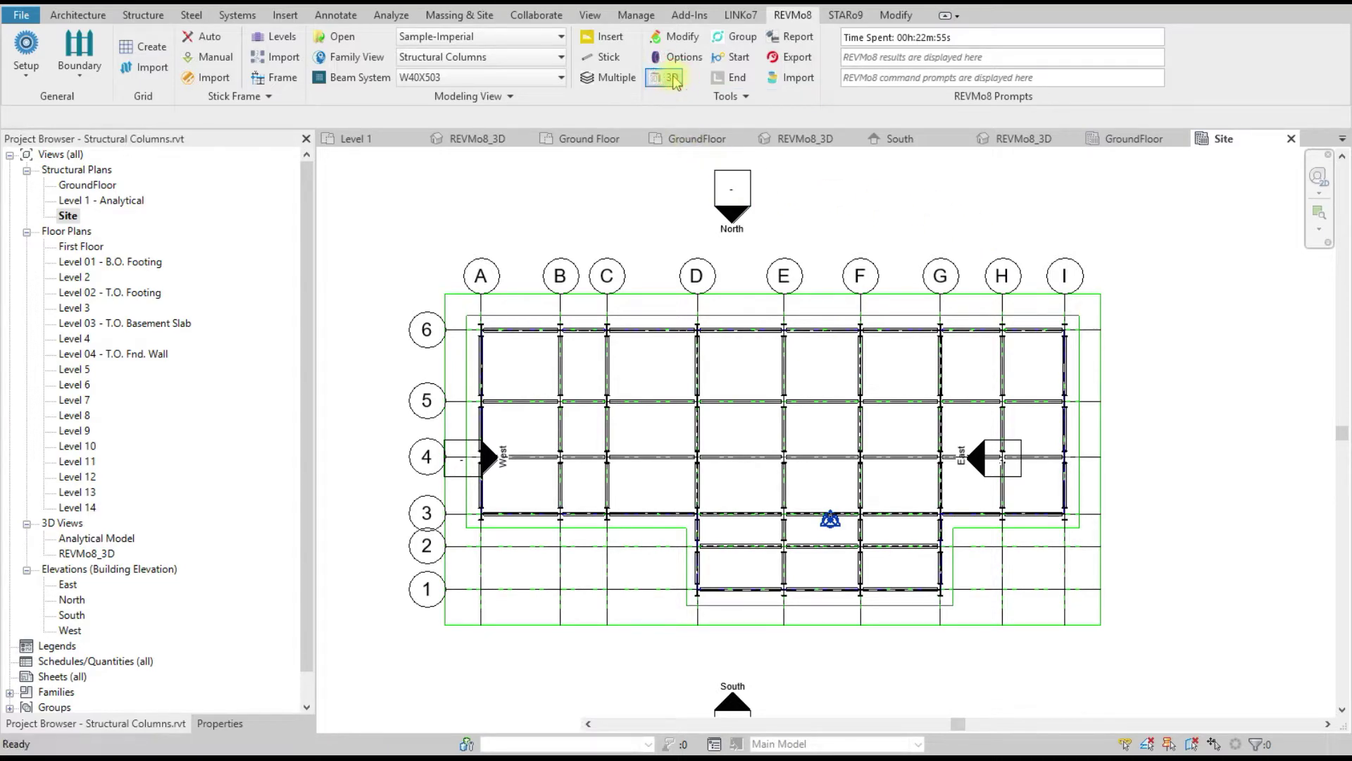
scroll(528, 538, "up", 6)
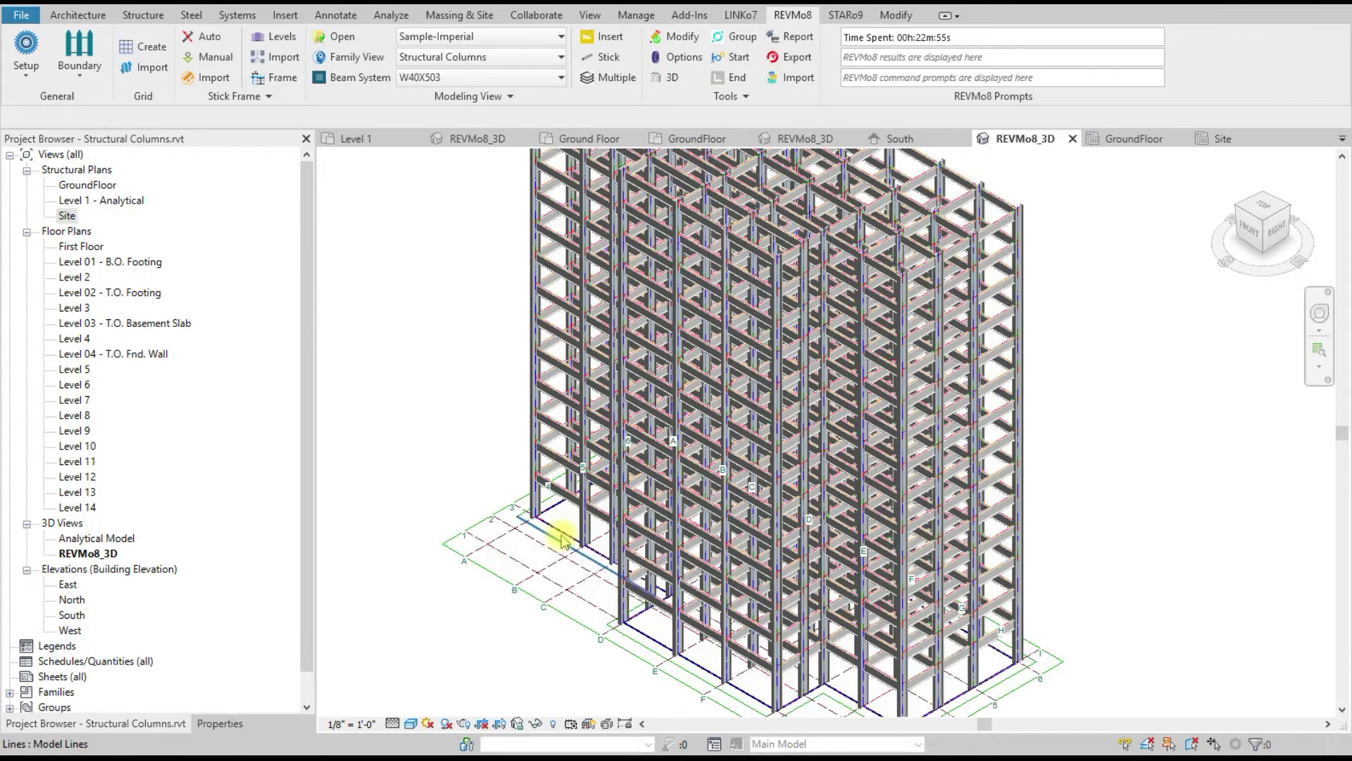
scroll(452, 445, "down", 2)
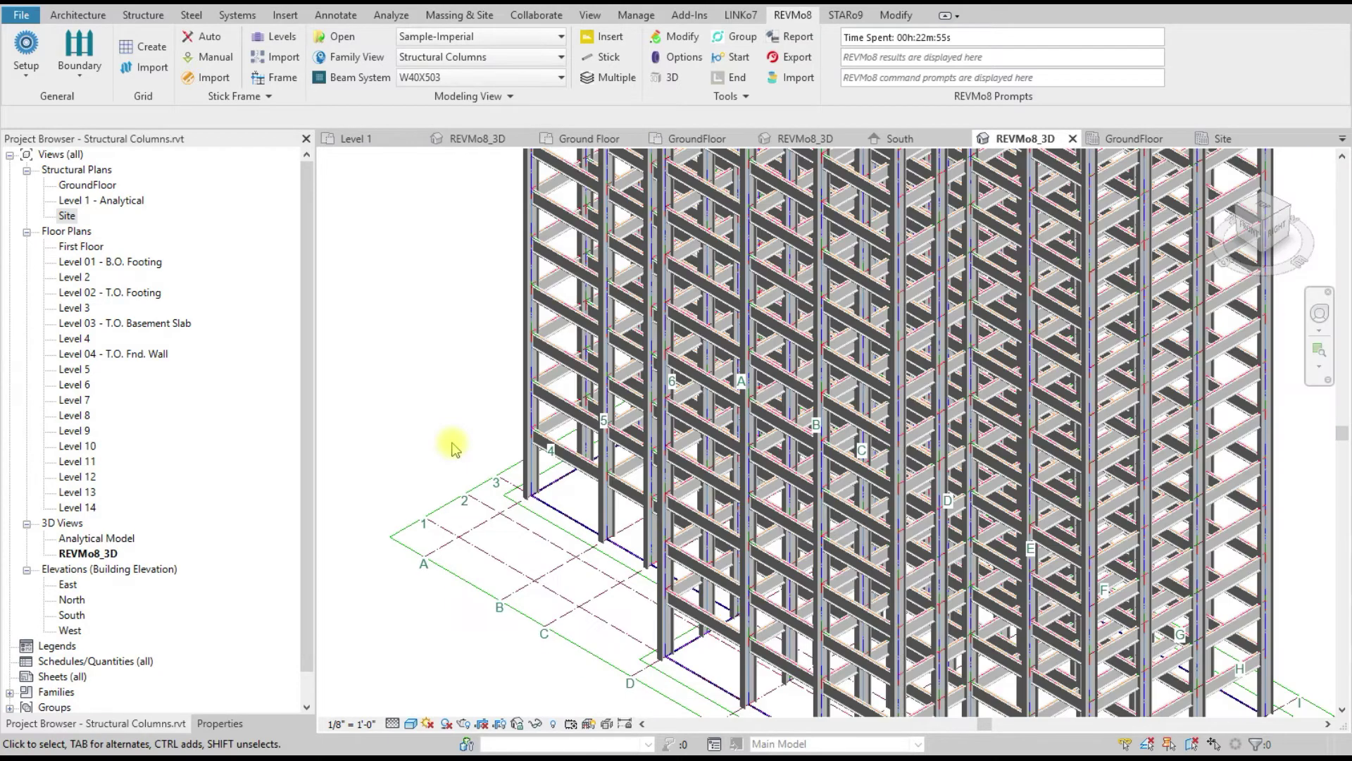
scroll(528, 433, "up", 5)
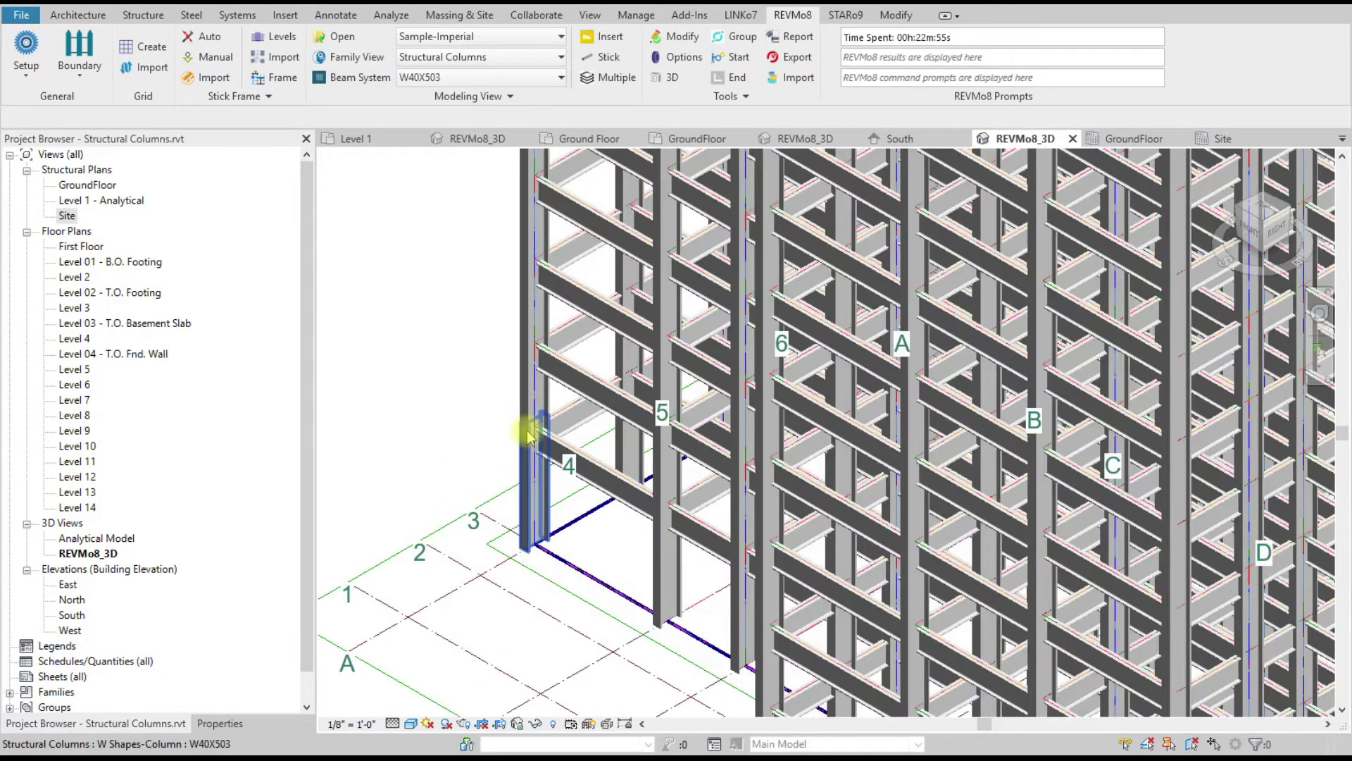
scroll(607, 417, "up", 3)
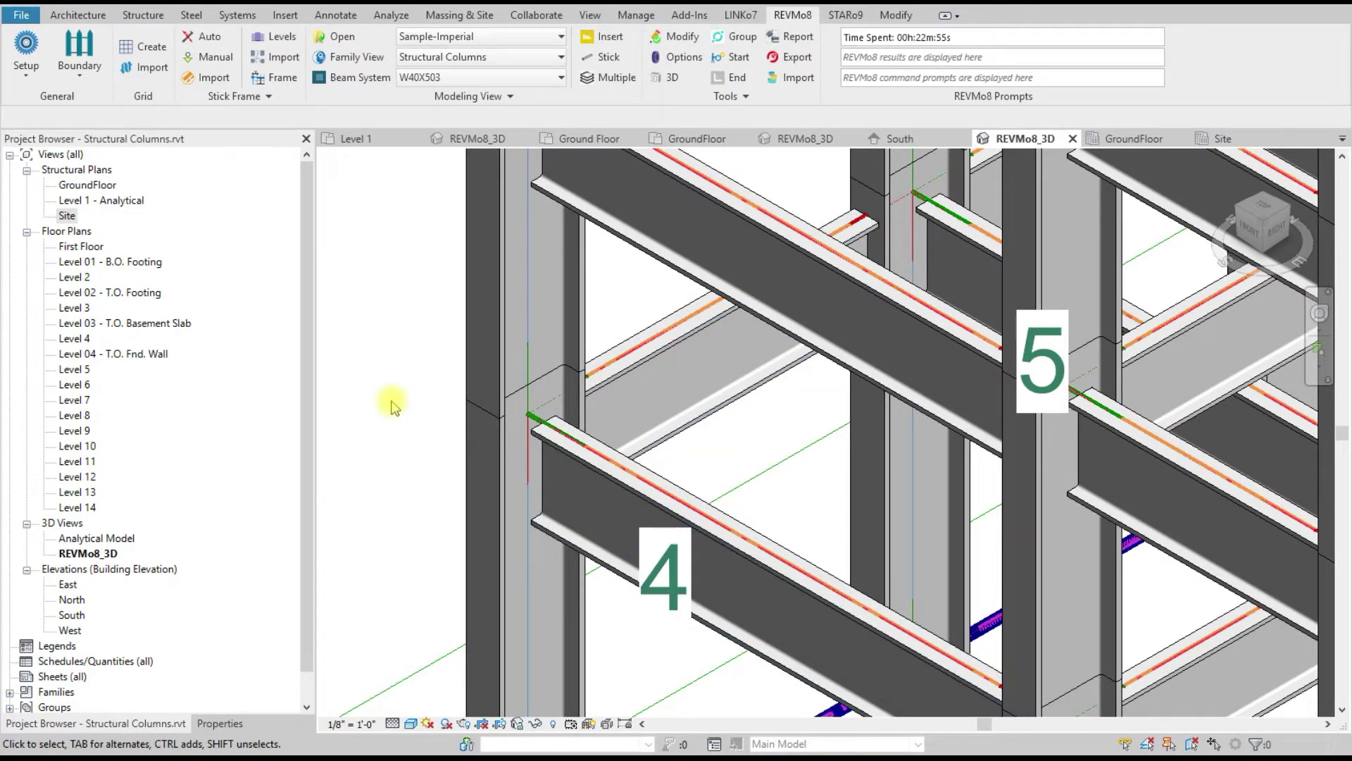
Step: Set the floor Z-Offset to 1' - 0" in REVMo8 Options
left_click(683, 57)
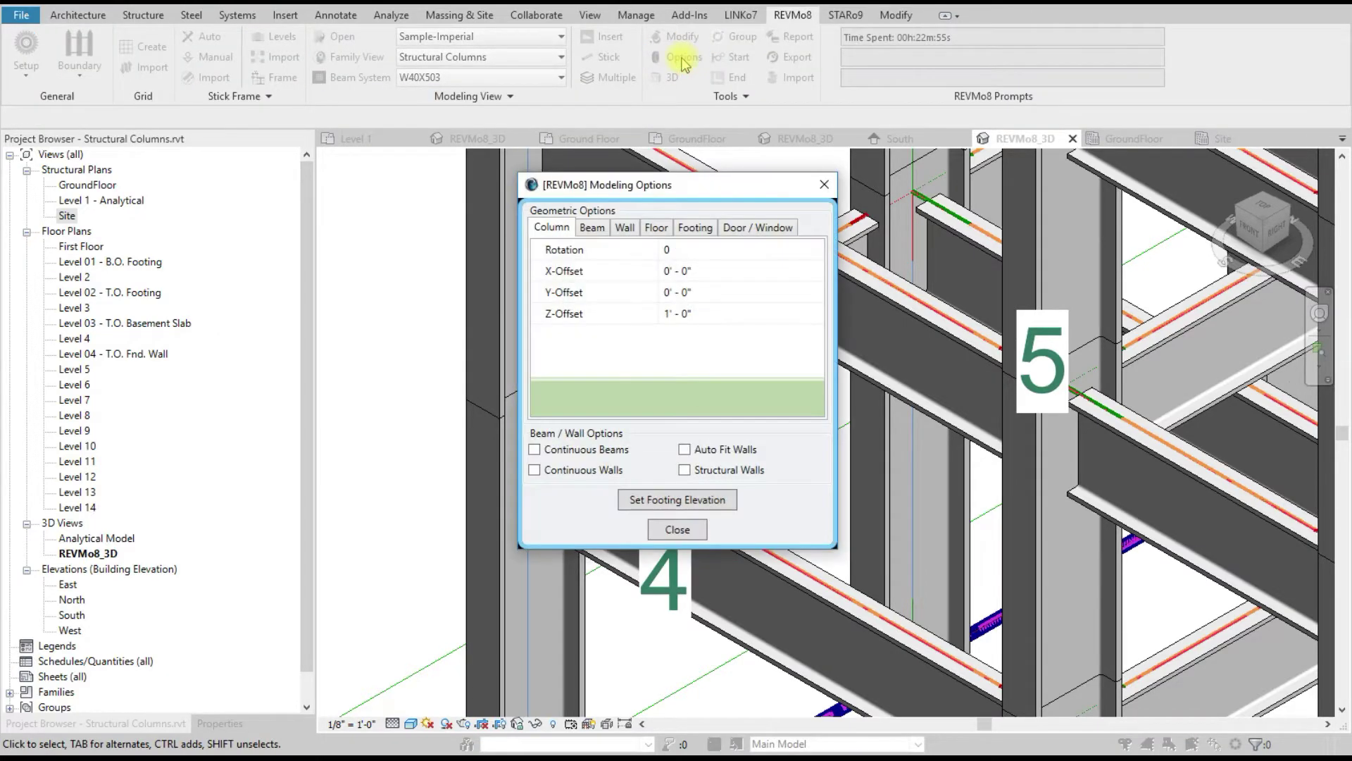
left_click(655, 228)
left_click(624, 252)
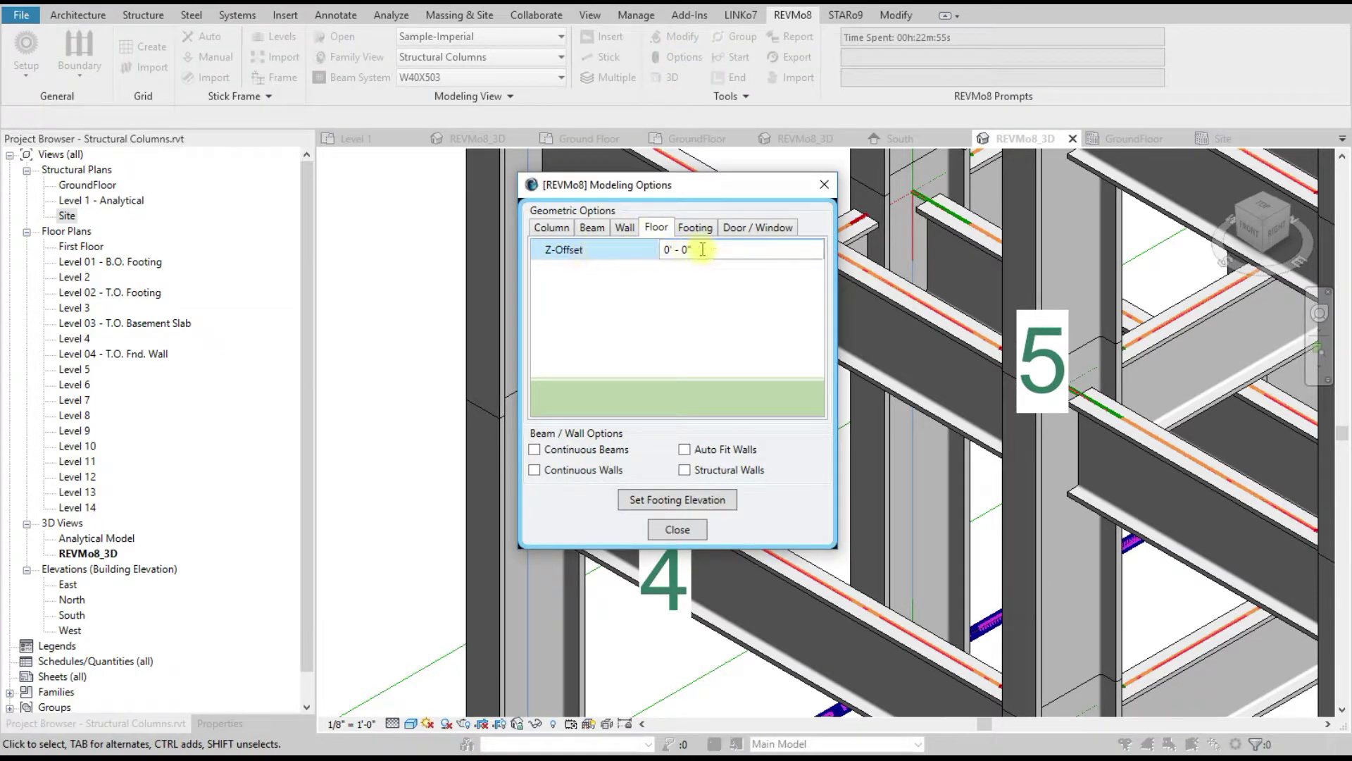
type("1")
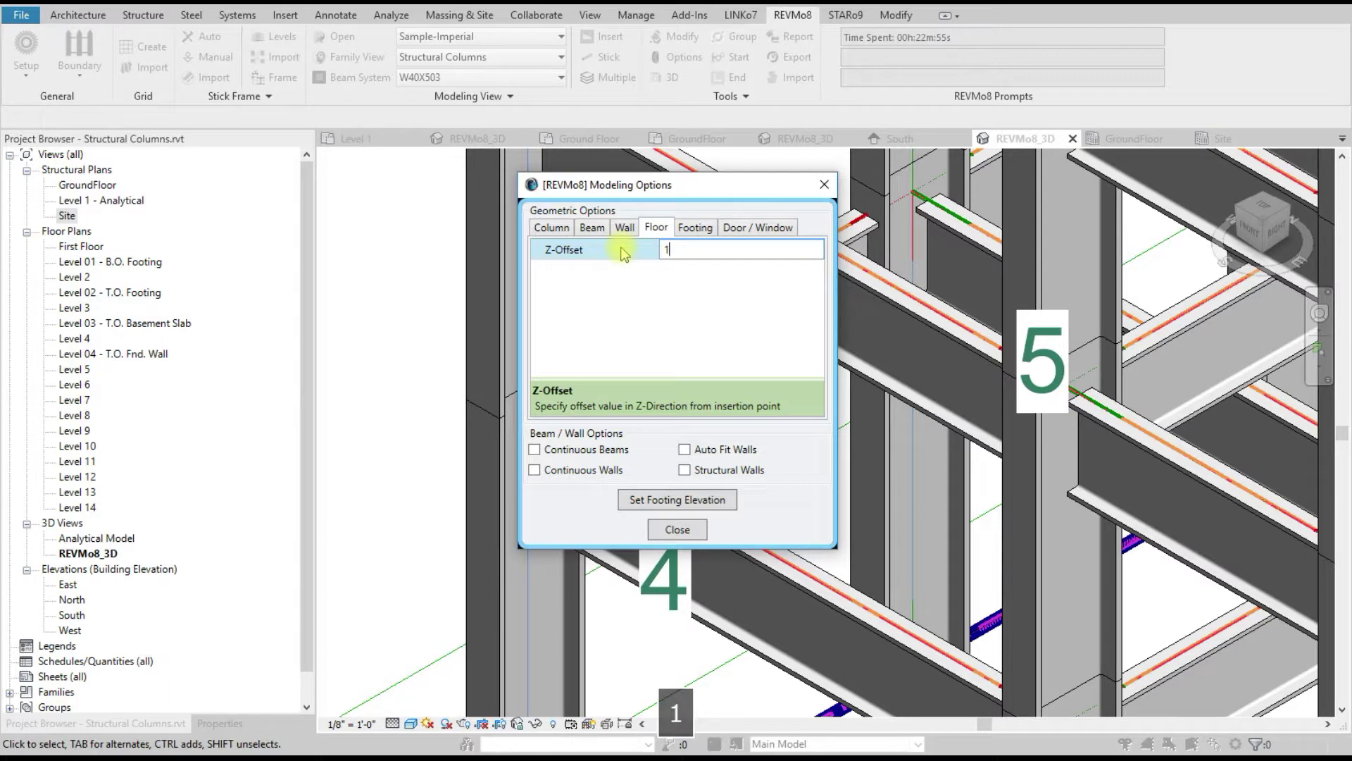
left_click(678, 529)
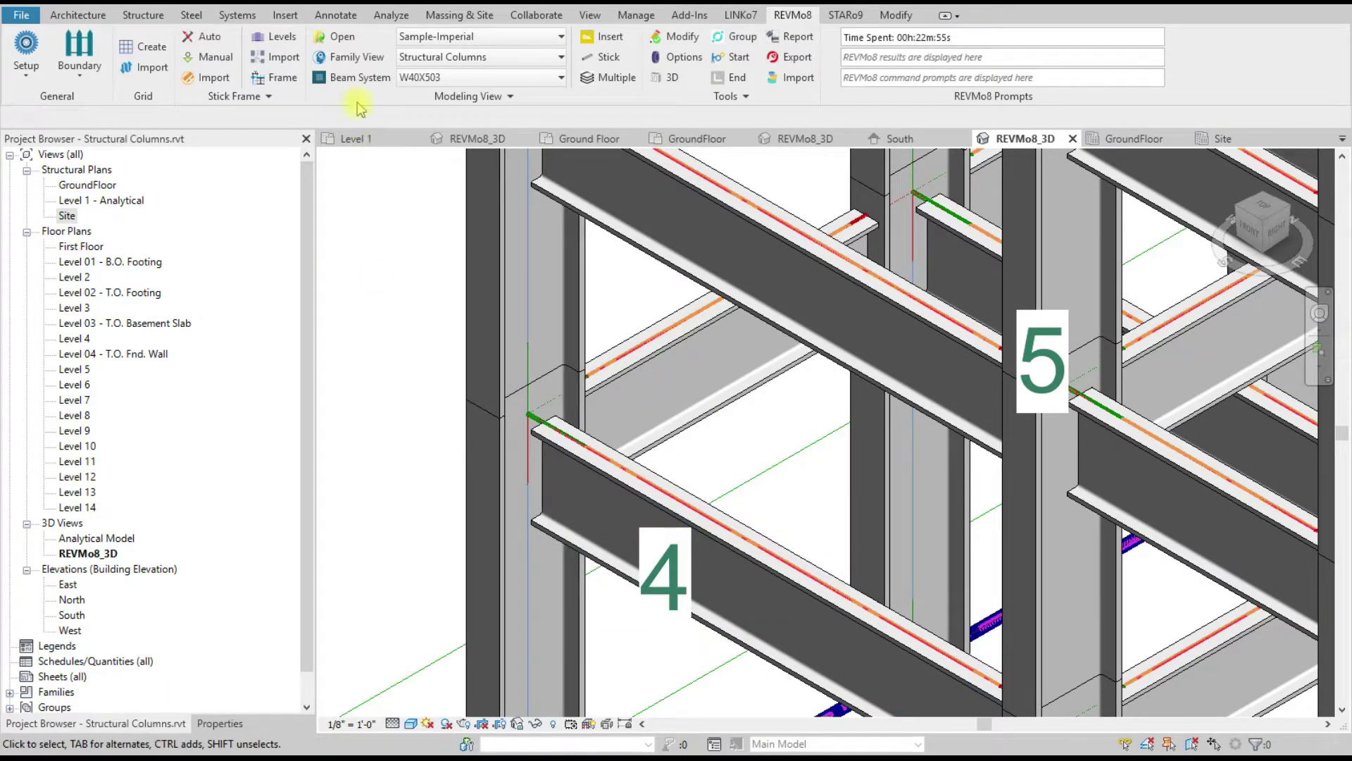
Step: Make LW Concrete on Metal Deck the floor type from Family View's System Floor list
left_click(345, 56)
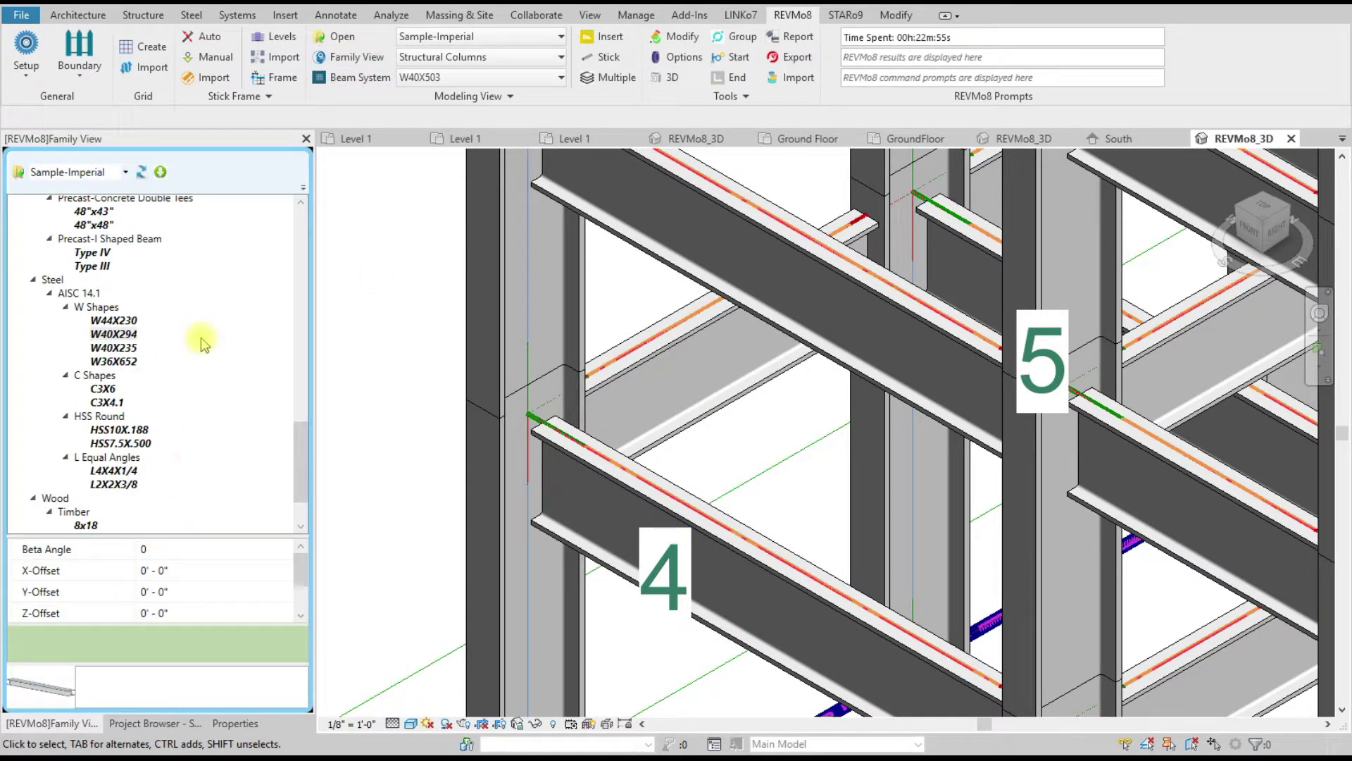
scroll(212, 352, "up", 15)
left_click(166, 174)
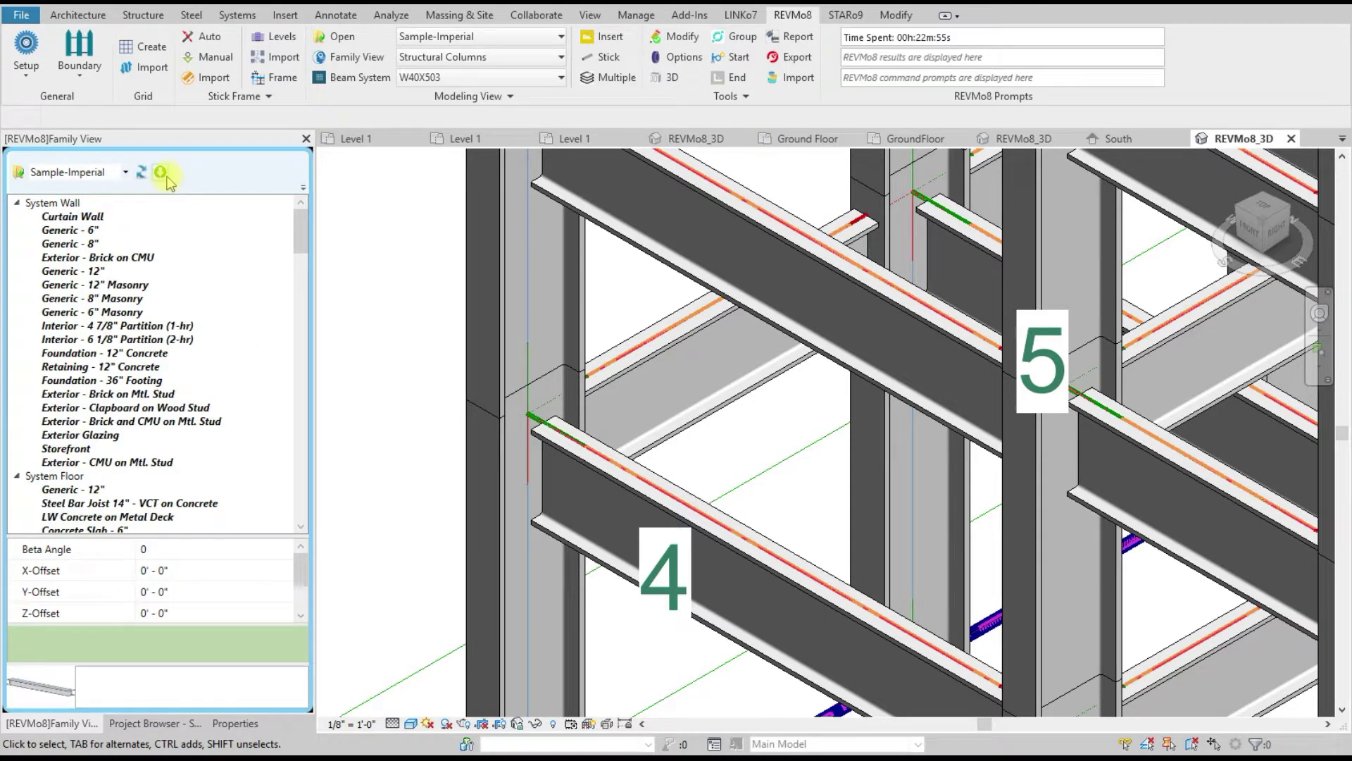
left_click(162, 173)
left_click(19, 218)
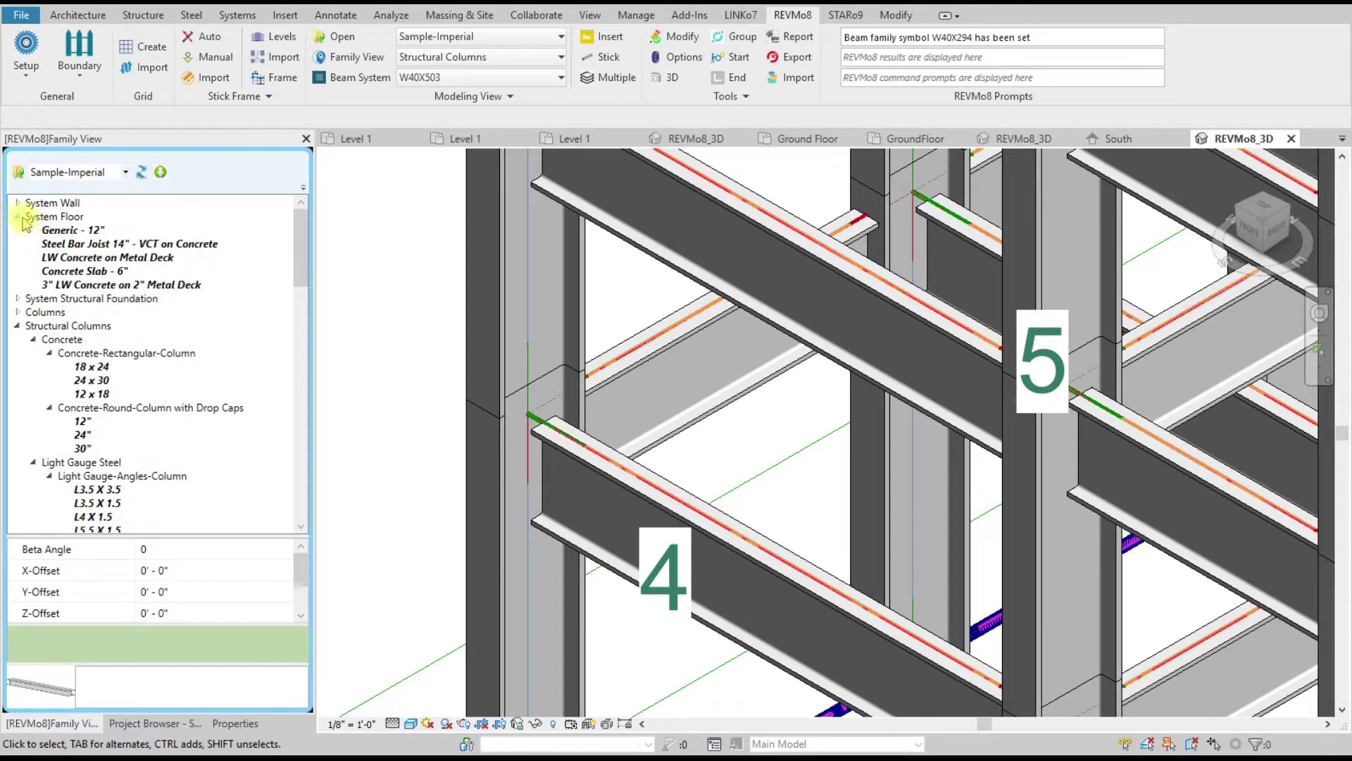
left_click(62, 231)
left_click(166, 548)
left_click(189, 548)
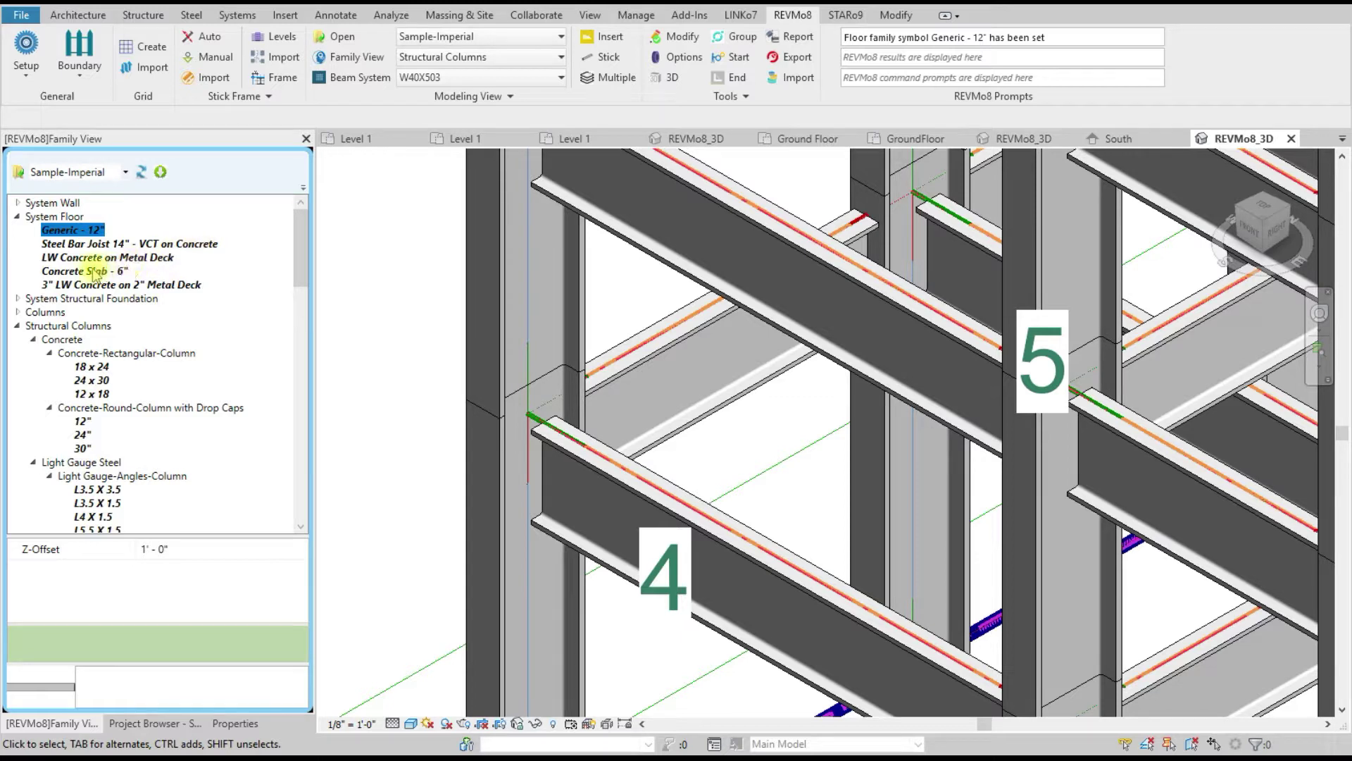
left_click(211, 245)
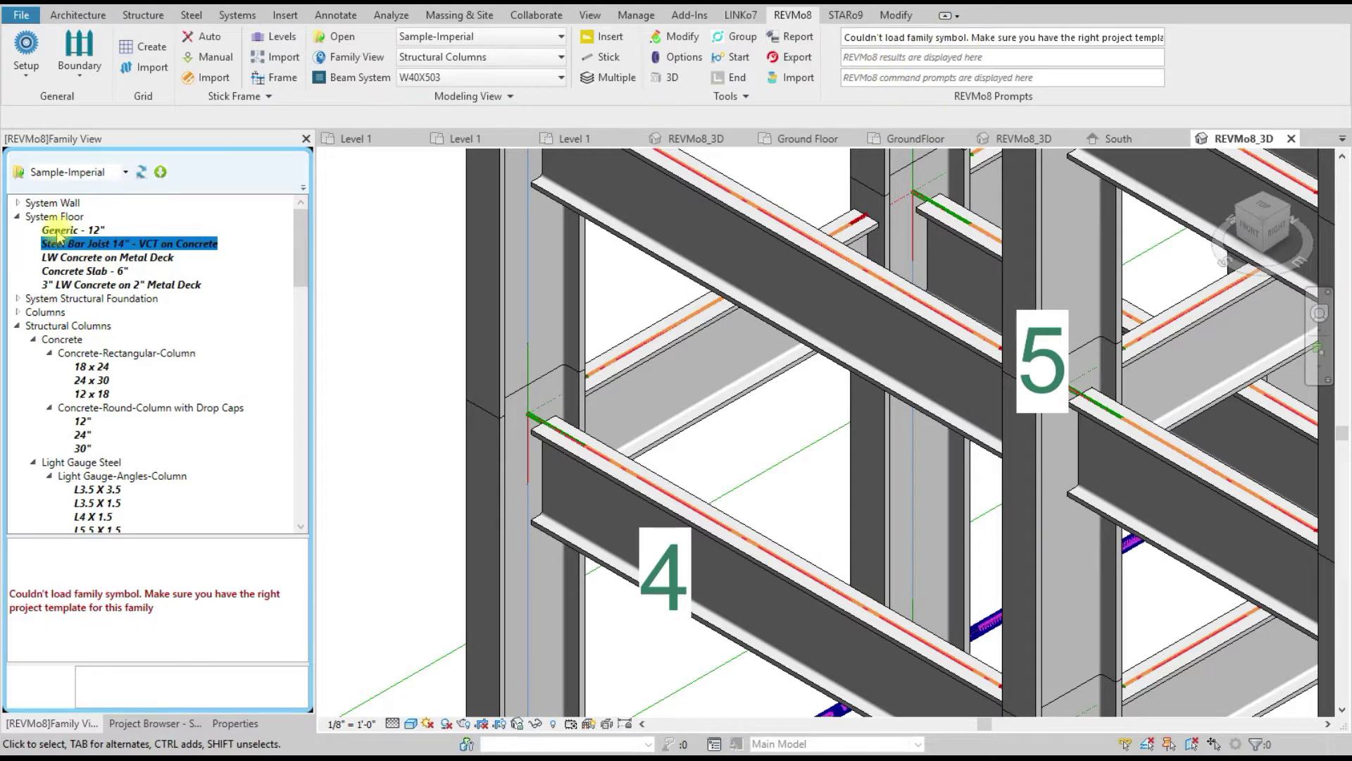
left_click(111, 258)
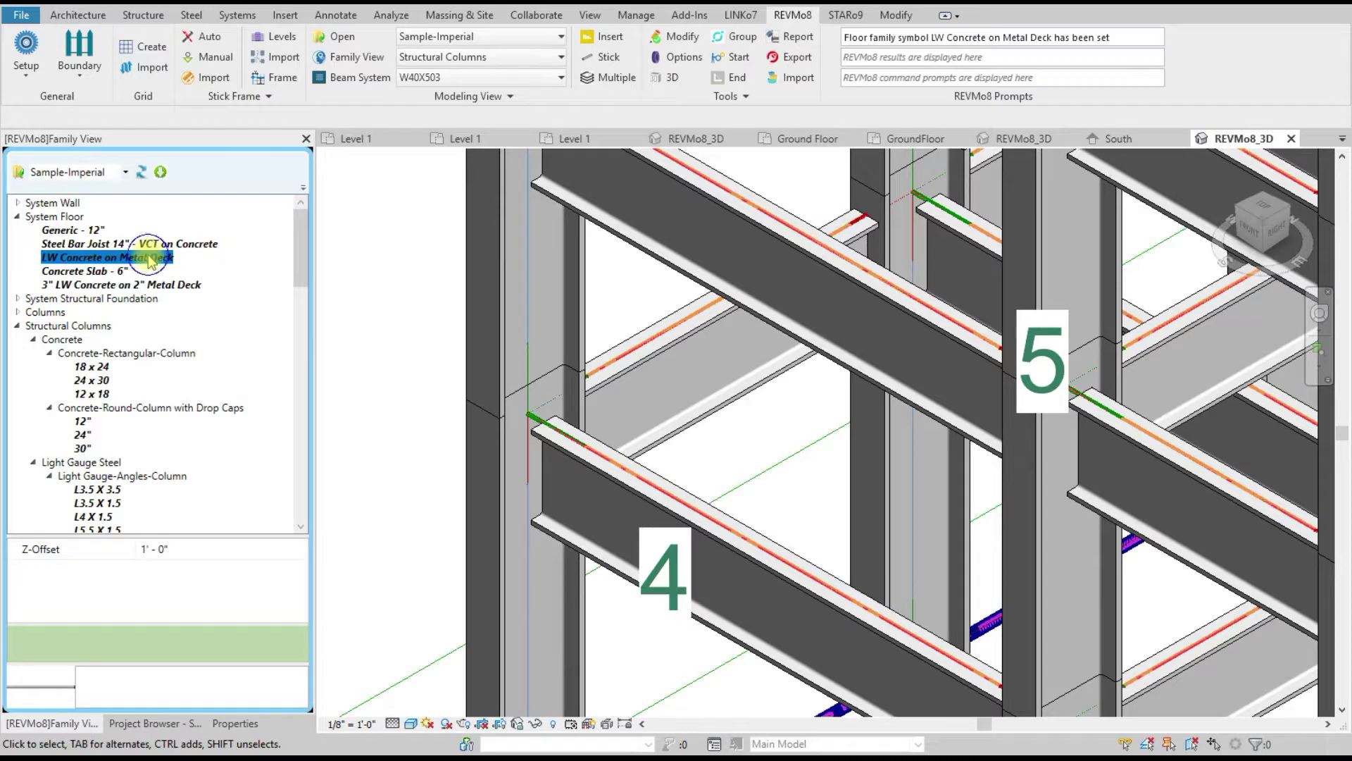
right_click(150, 262)
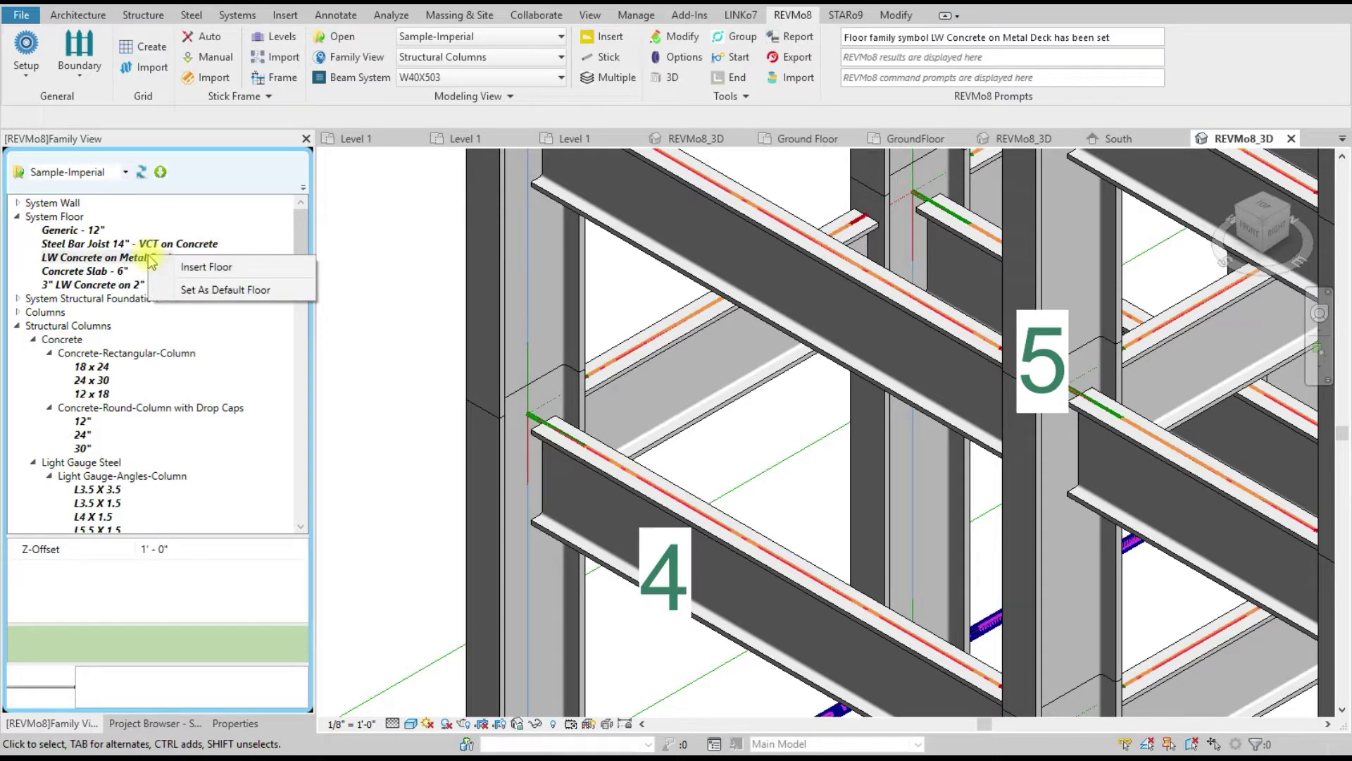
Step: Insert structural LW Concrete on Metal Deck floors on all levels using the Floor Profile outline
left_click(195, 269)
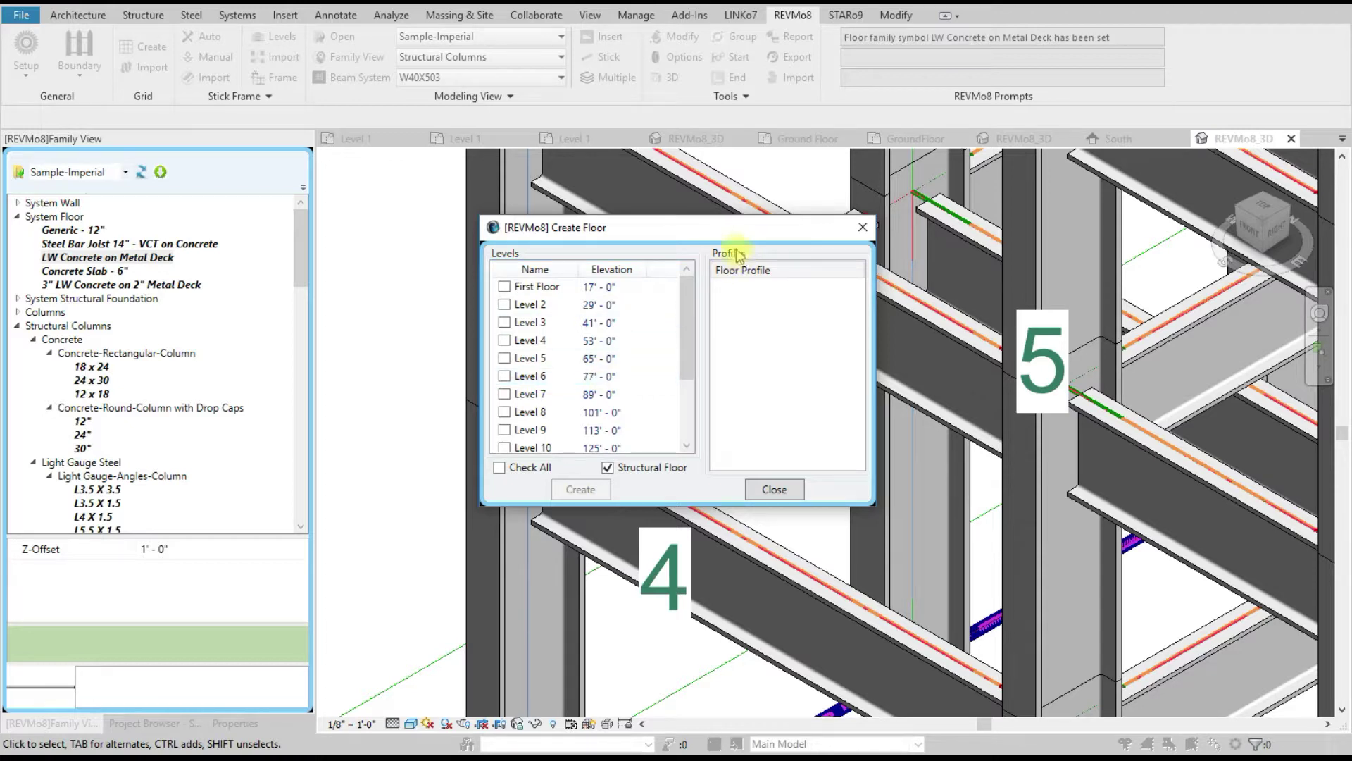
left_click(734, 272)
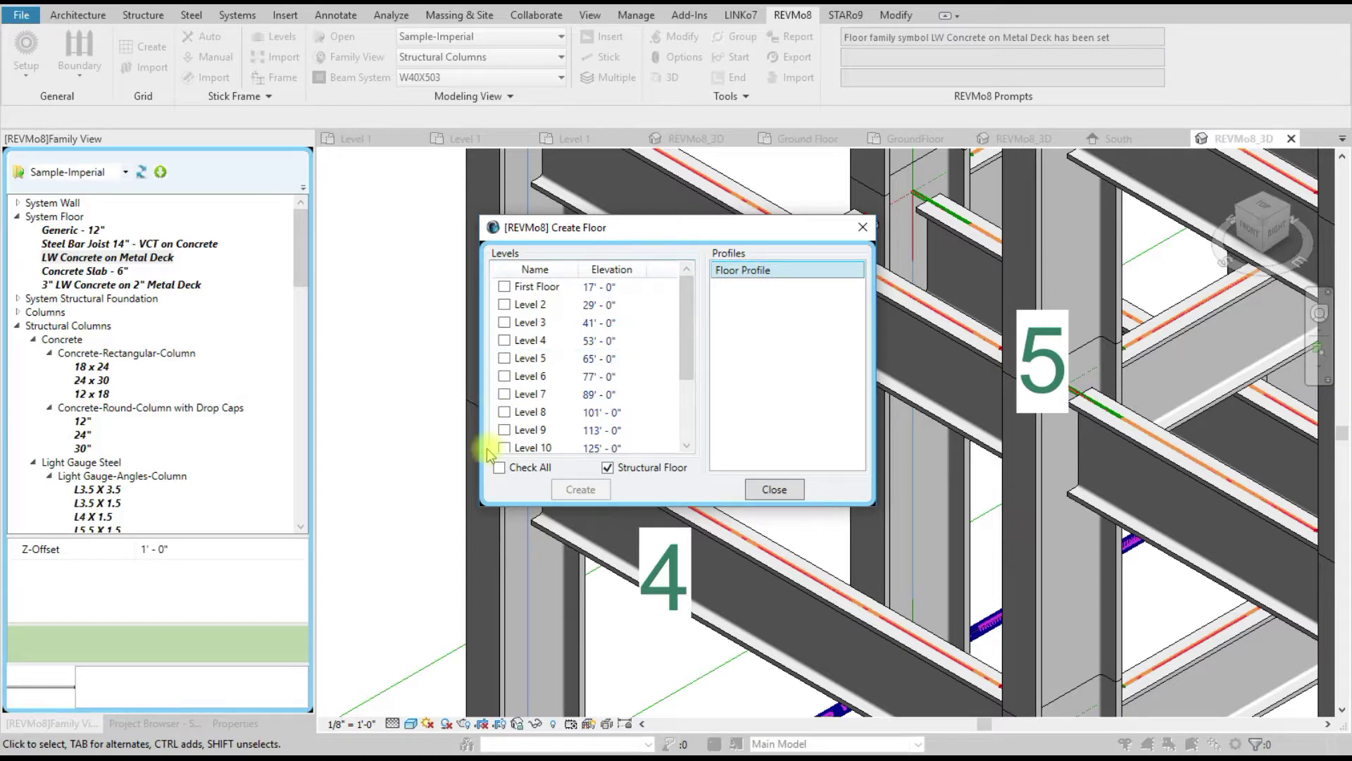
left_click(502, 469)
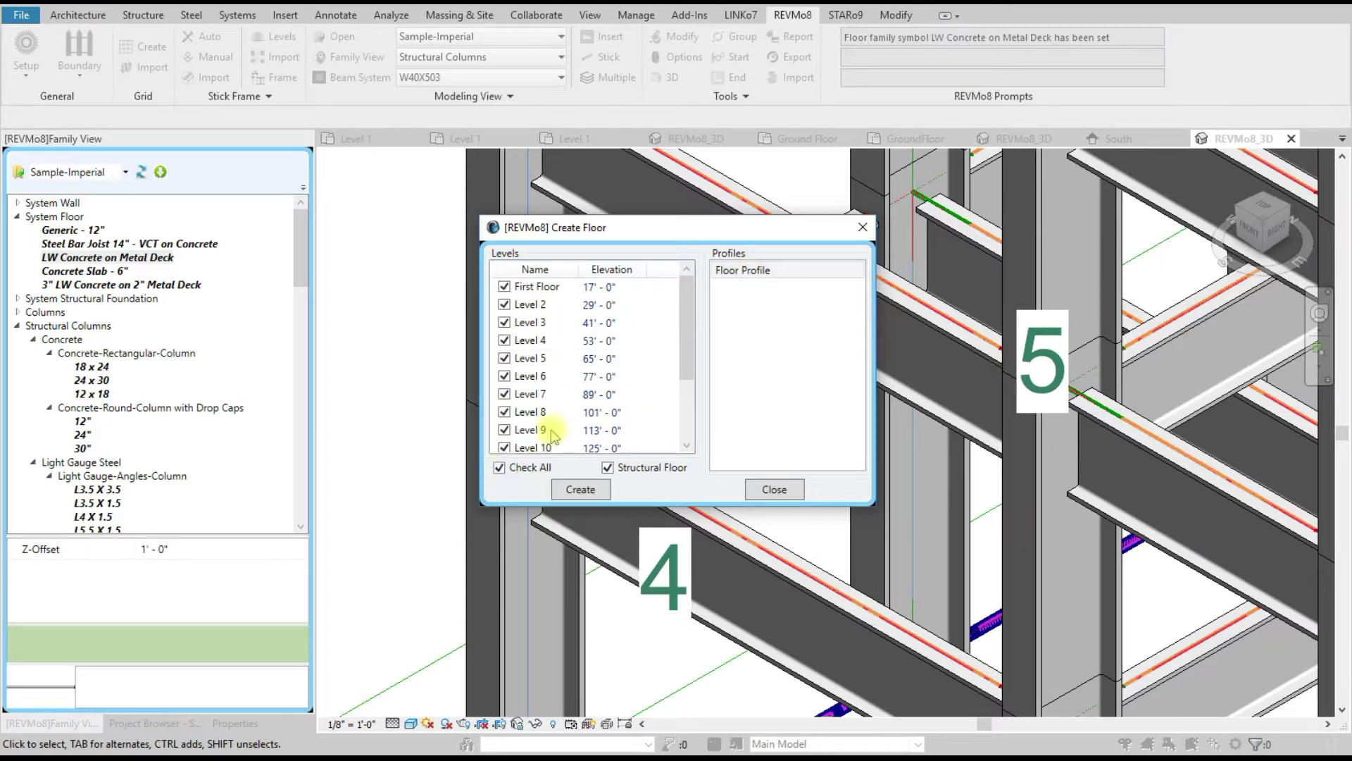
left_click_drag(662, 229, 341, 116)
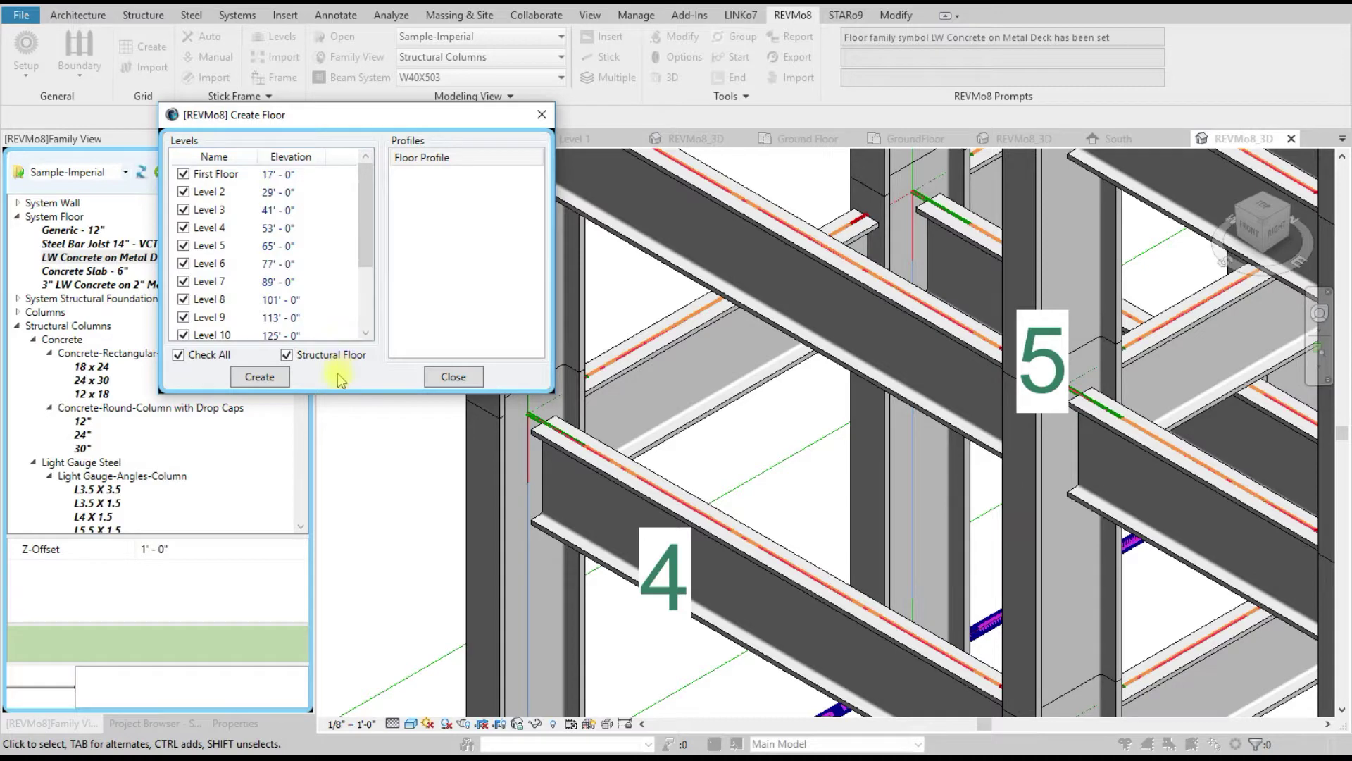
left_click(262, 377)
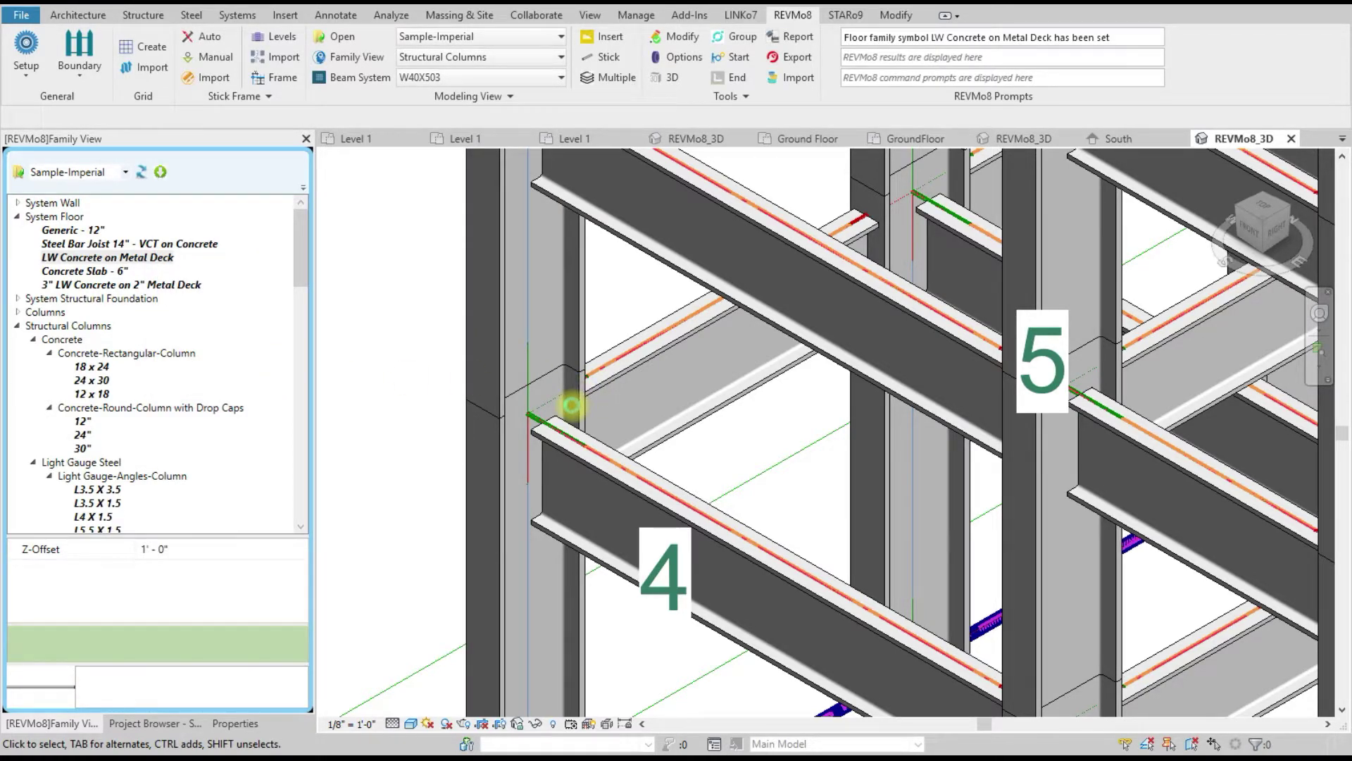
Step: Zoom and orbit the 3D view to see the slabs side-on across several storeys
scroll(571, 405, "down", 8)
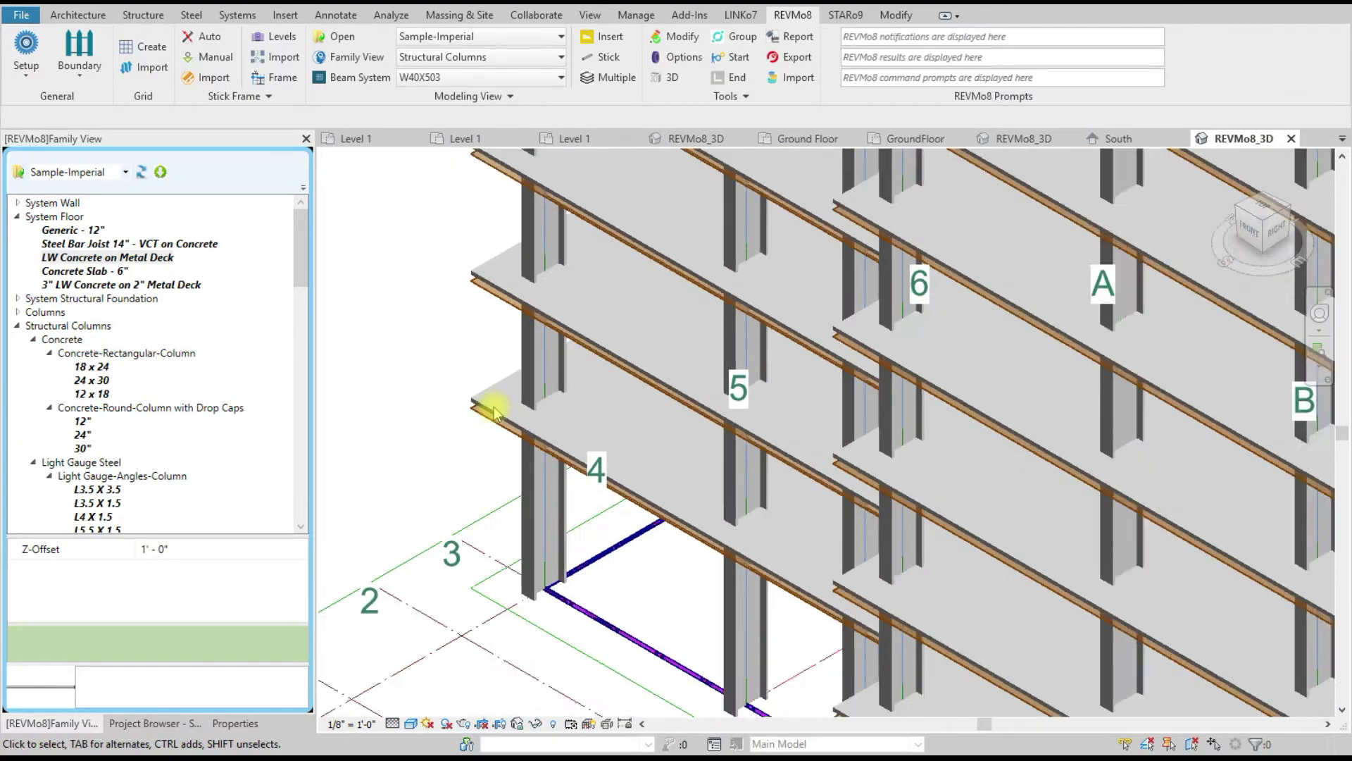
scroll(497, 419, "down", 5)
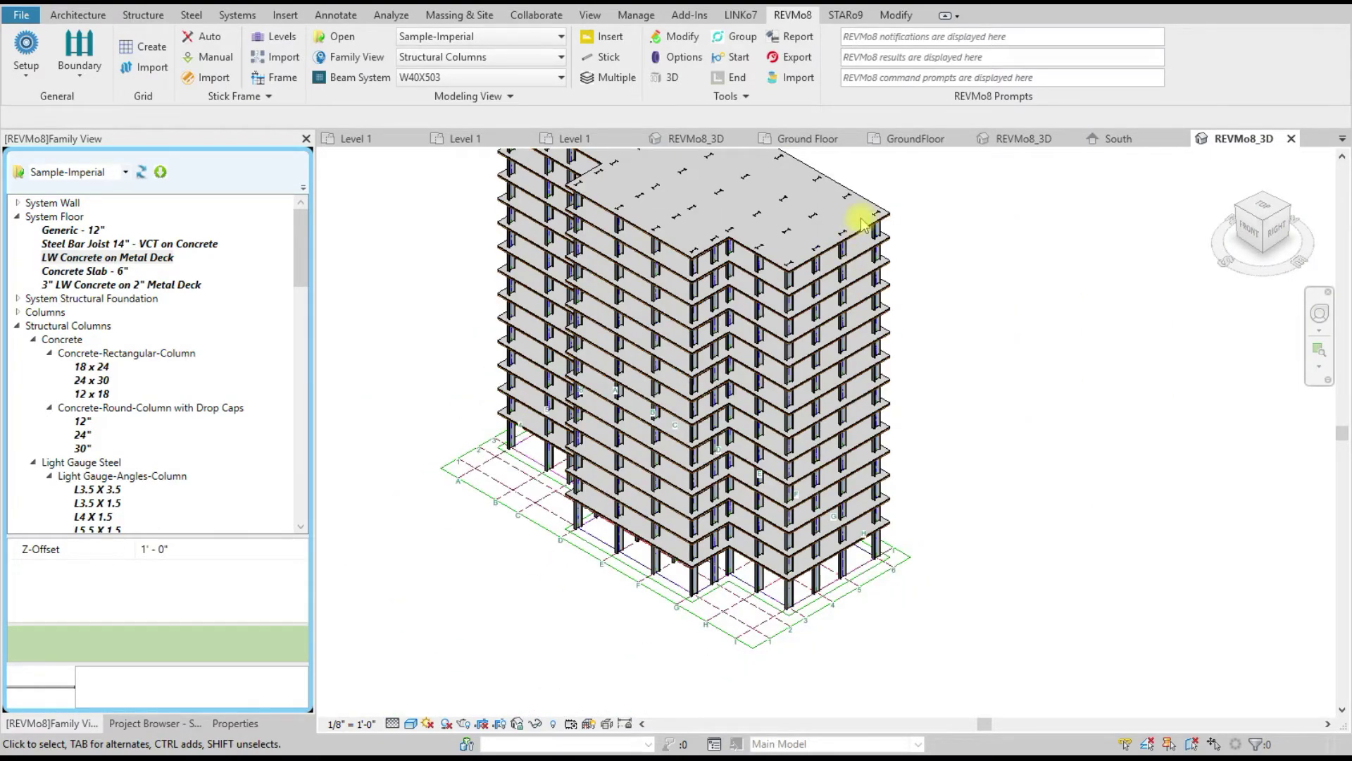
scroll(863, 223, "up", 8)
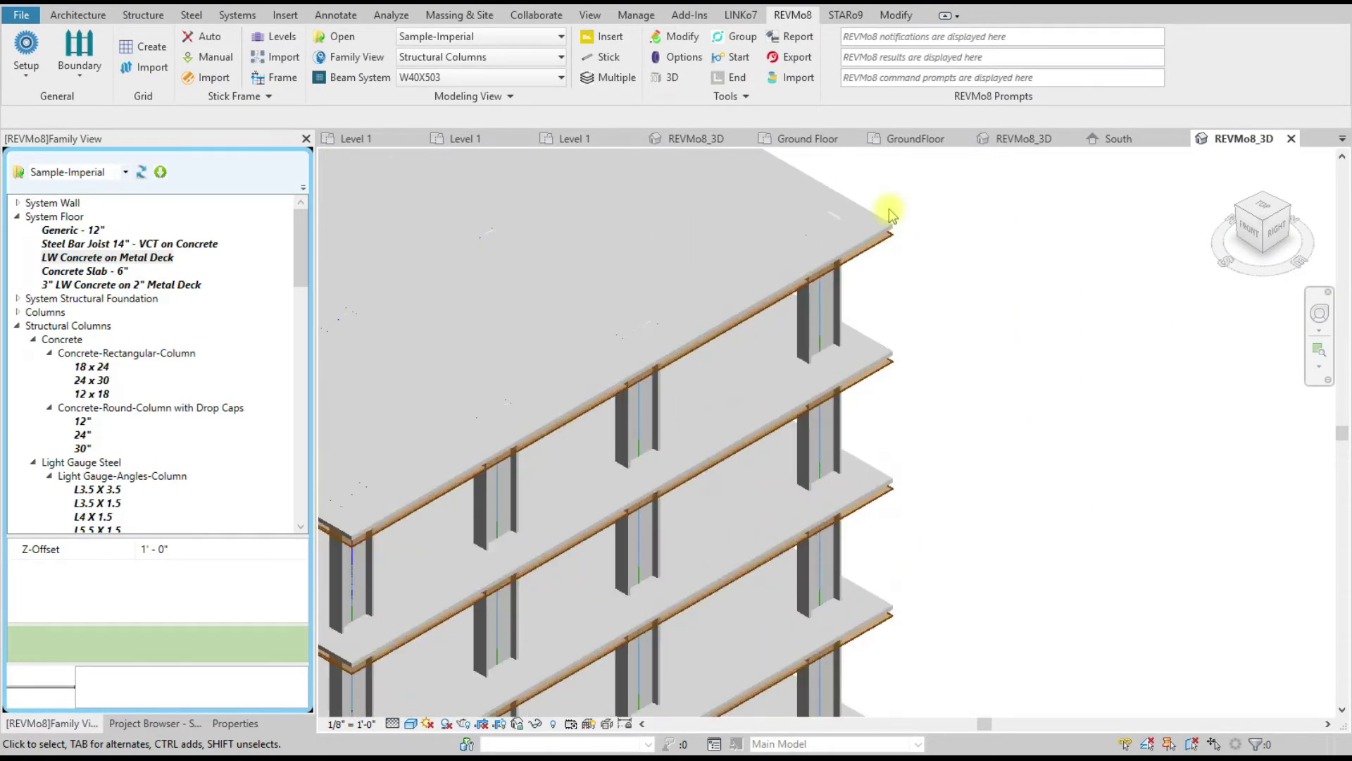
left_click(1327, 319)
left_click_drag(954, 394, 971, 283)
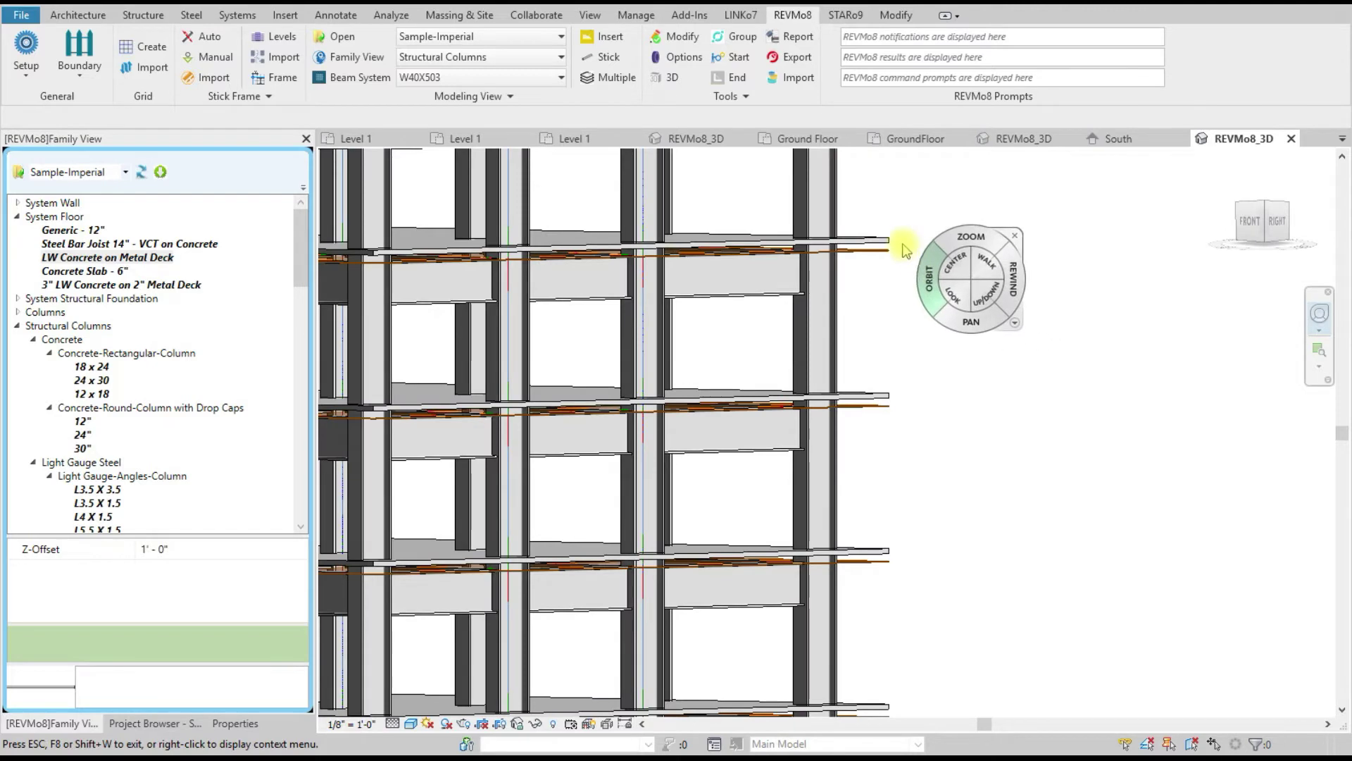
scroll(864, 231, "up", 3)
scroll(865, 231, "up", 3)
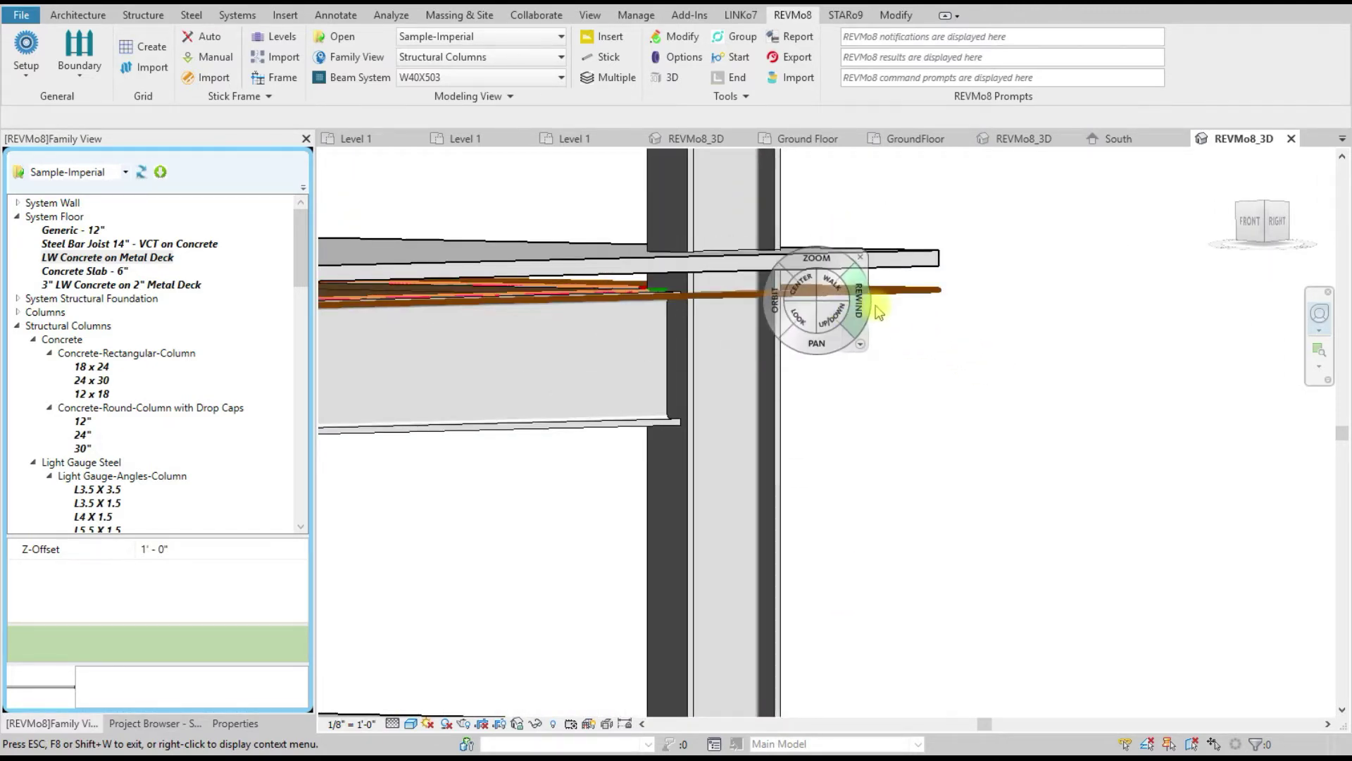
key("Escape")
scroll(1021, 383, "down", 3)
scroll(1019, 382, "down", 3)
scroll(1054, 328, "up", 2)
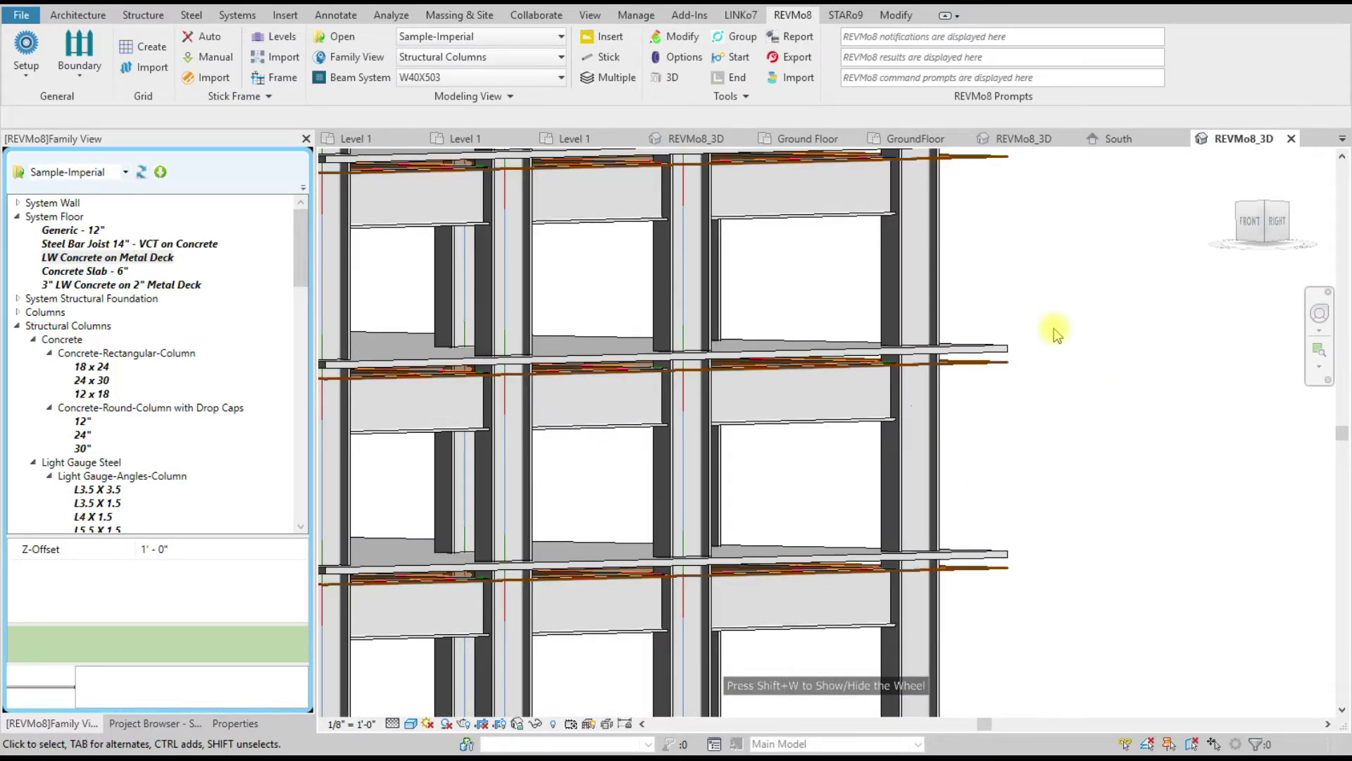
scroll(1059, 326, "down", 1)
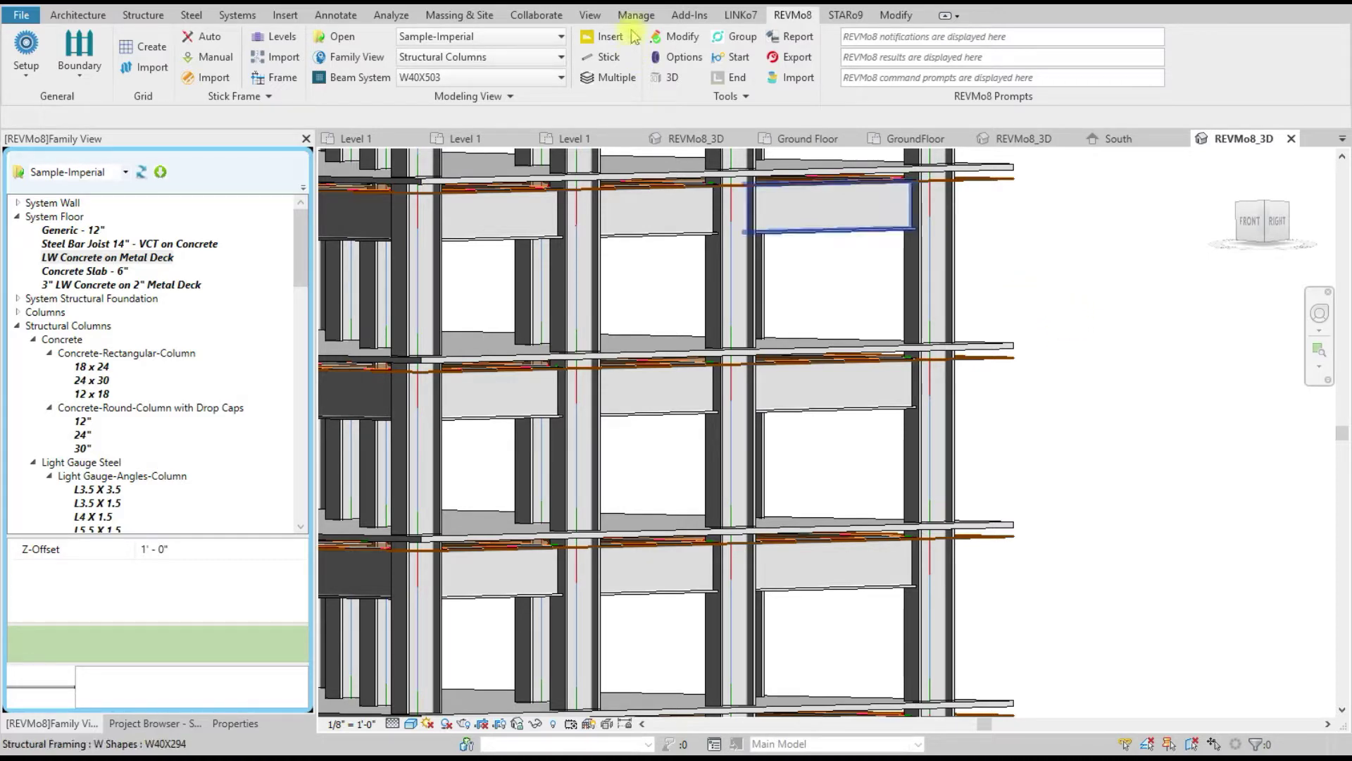
Step: Filter Modify Elements by Type to list the 14 floors and select them all
left_click(680, 39)
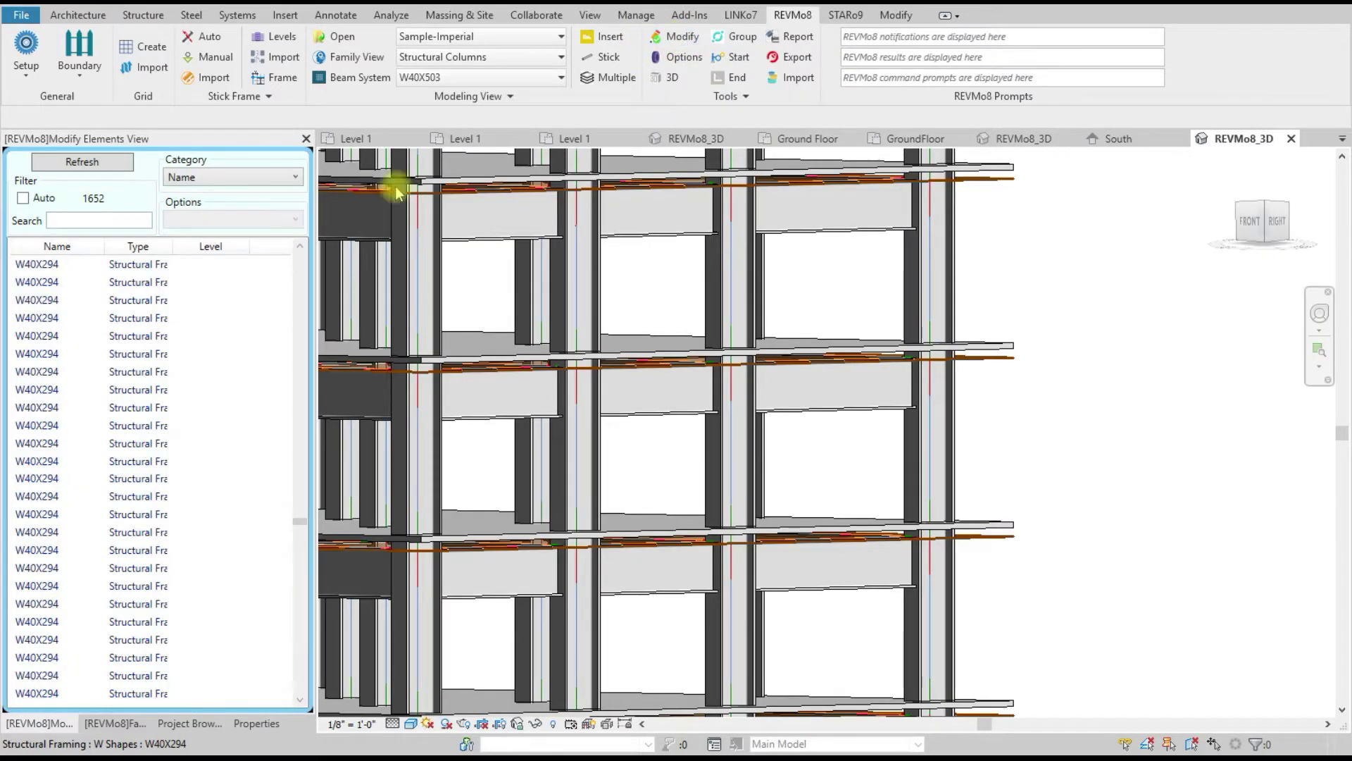
left_click(223, 181)
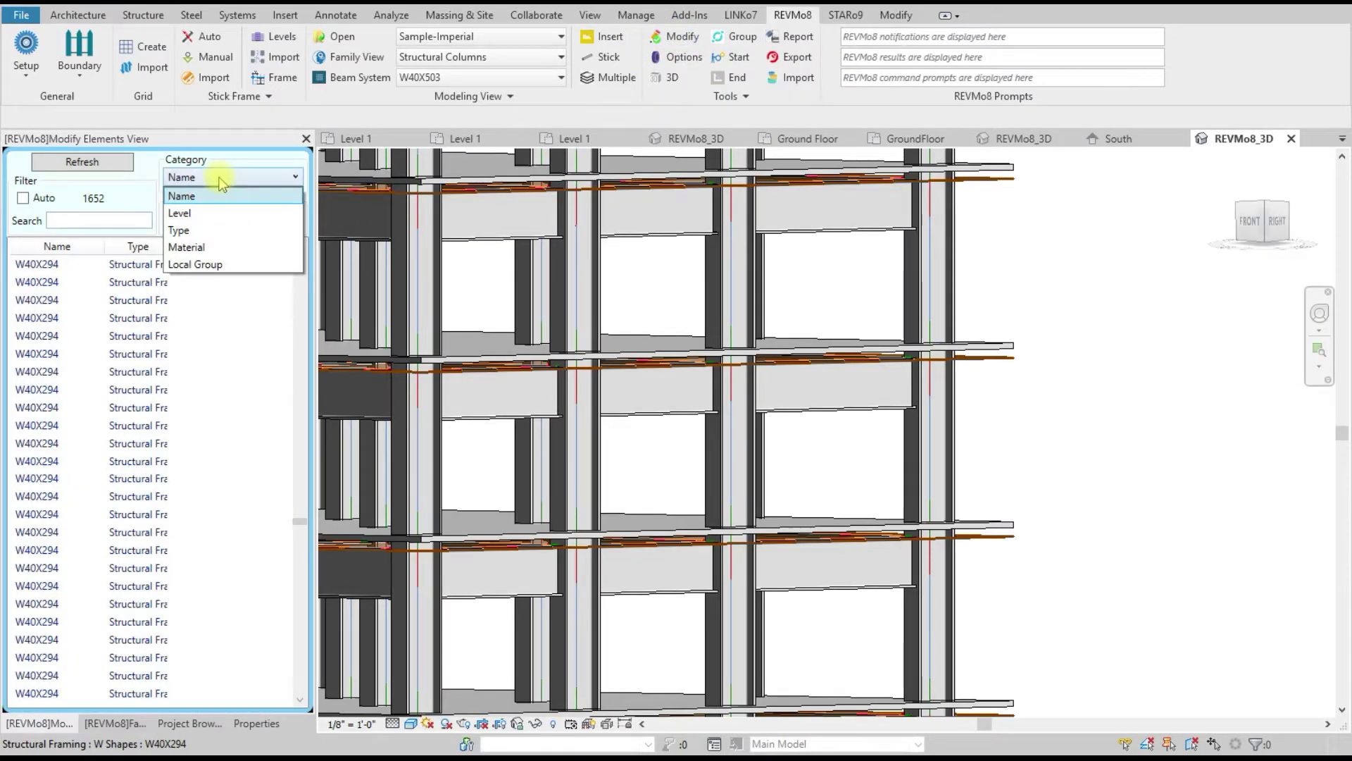
left_click(209, 226)
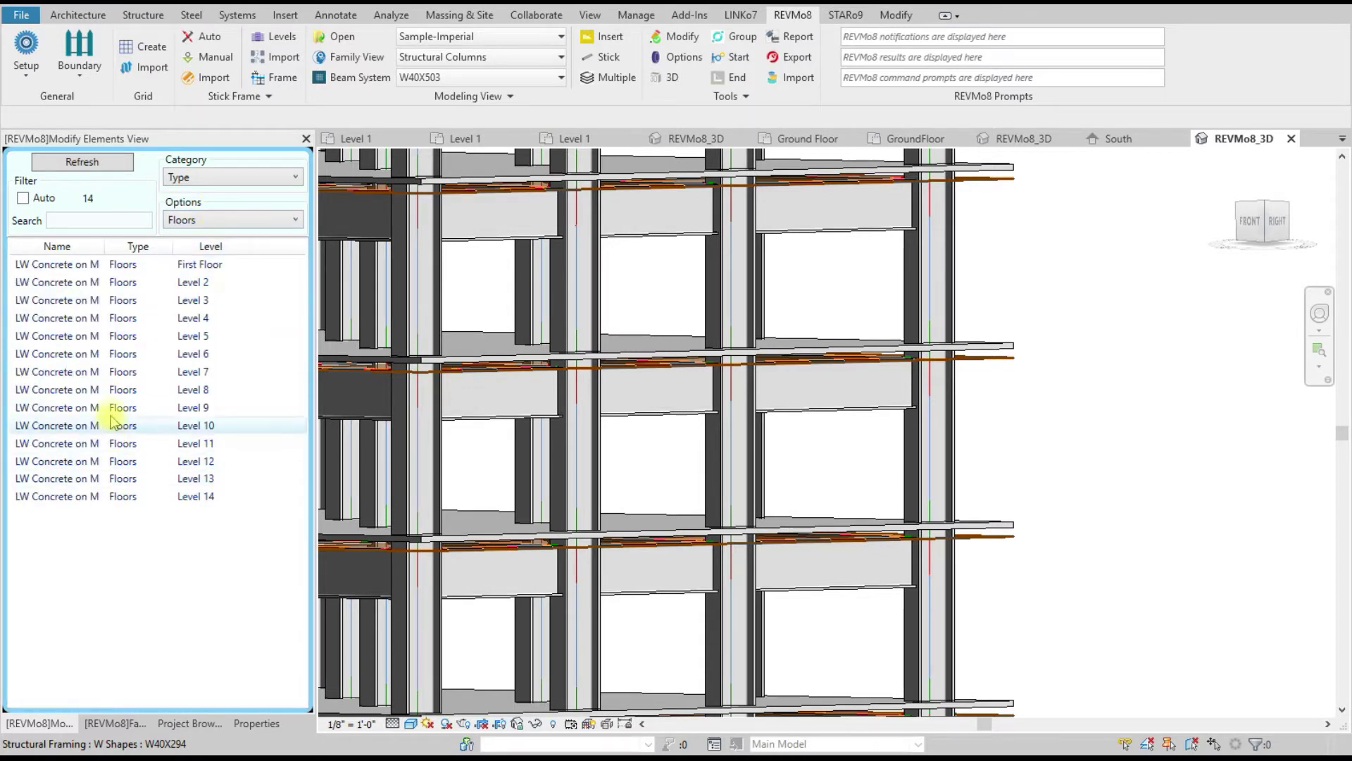
right_click(111, 389)
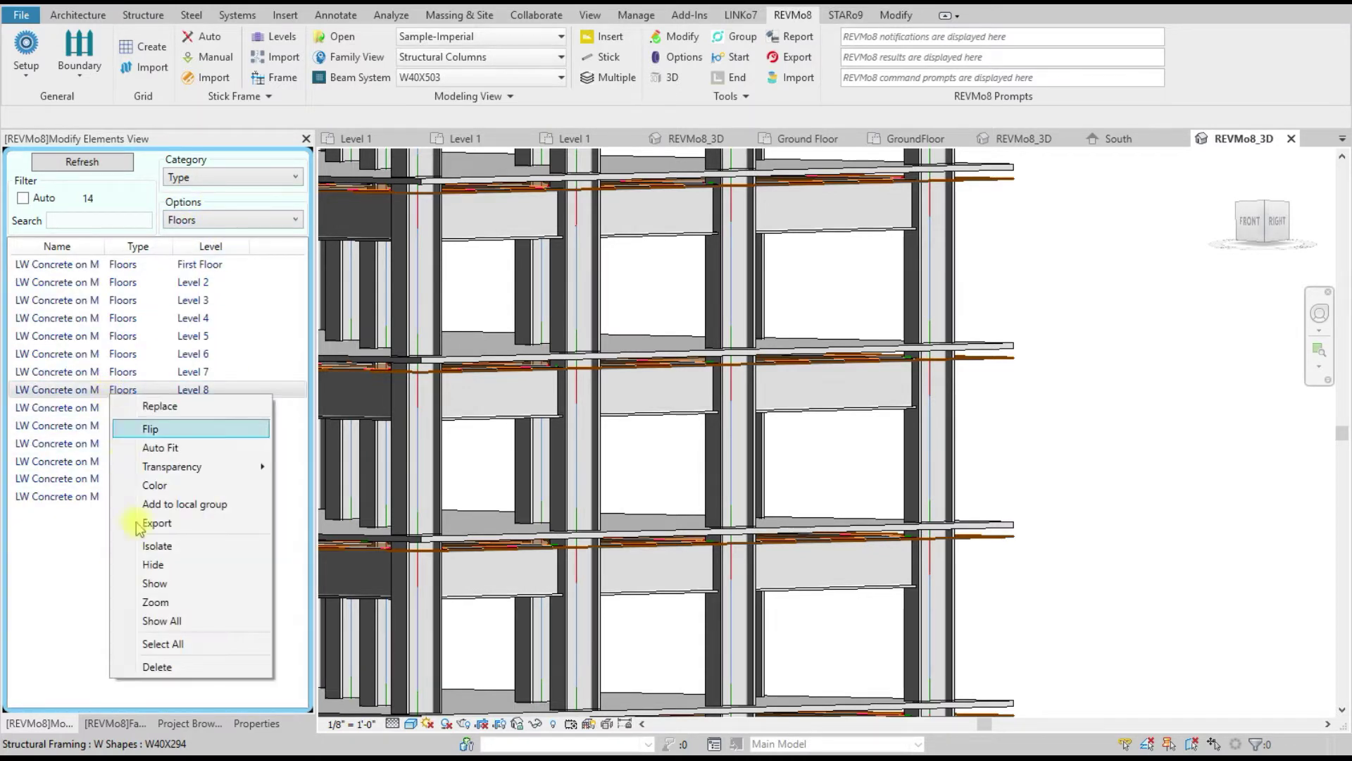
left_click(163, 643)
Step: Set the Z-Offset of all selected floors to -1
right_click(153, 358)
mouse_move(172, 366)
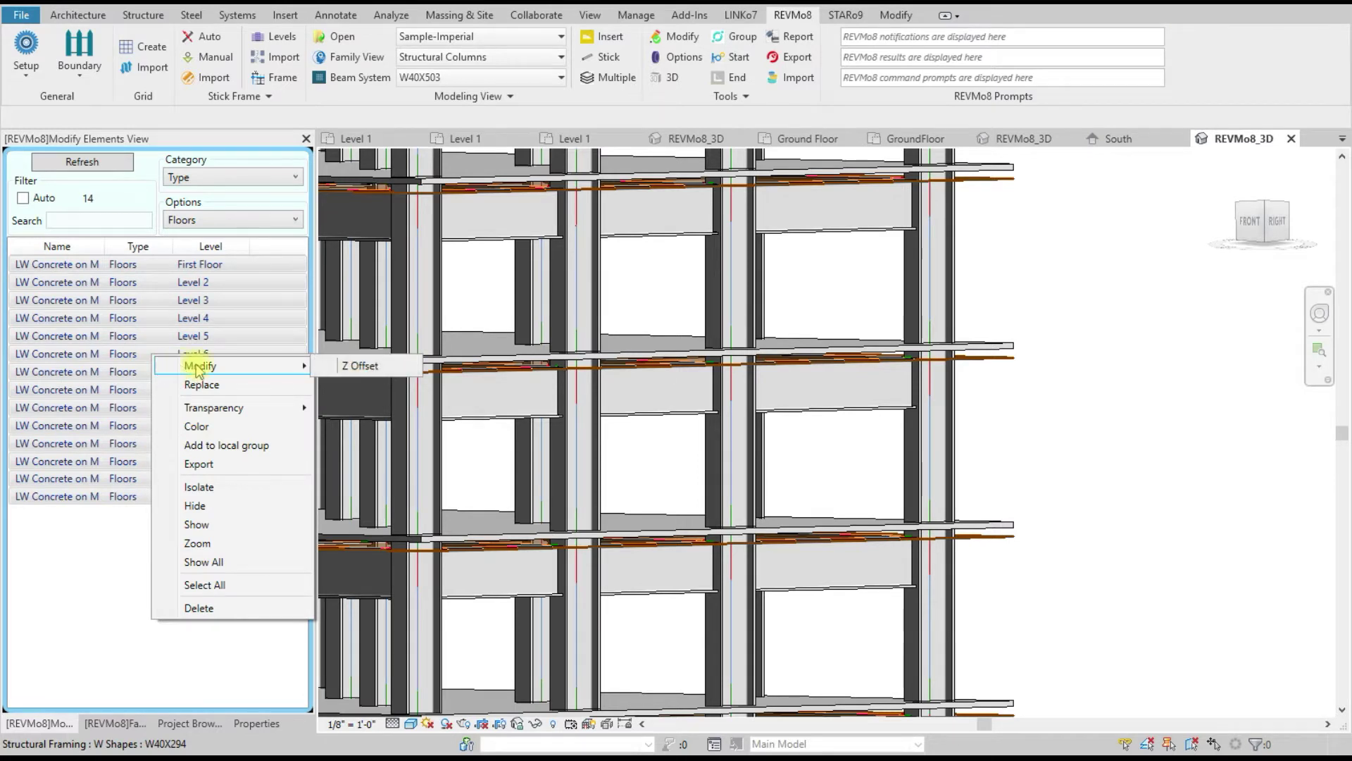
left_click(328, 366)
left_click(673, 320)
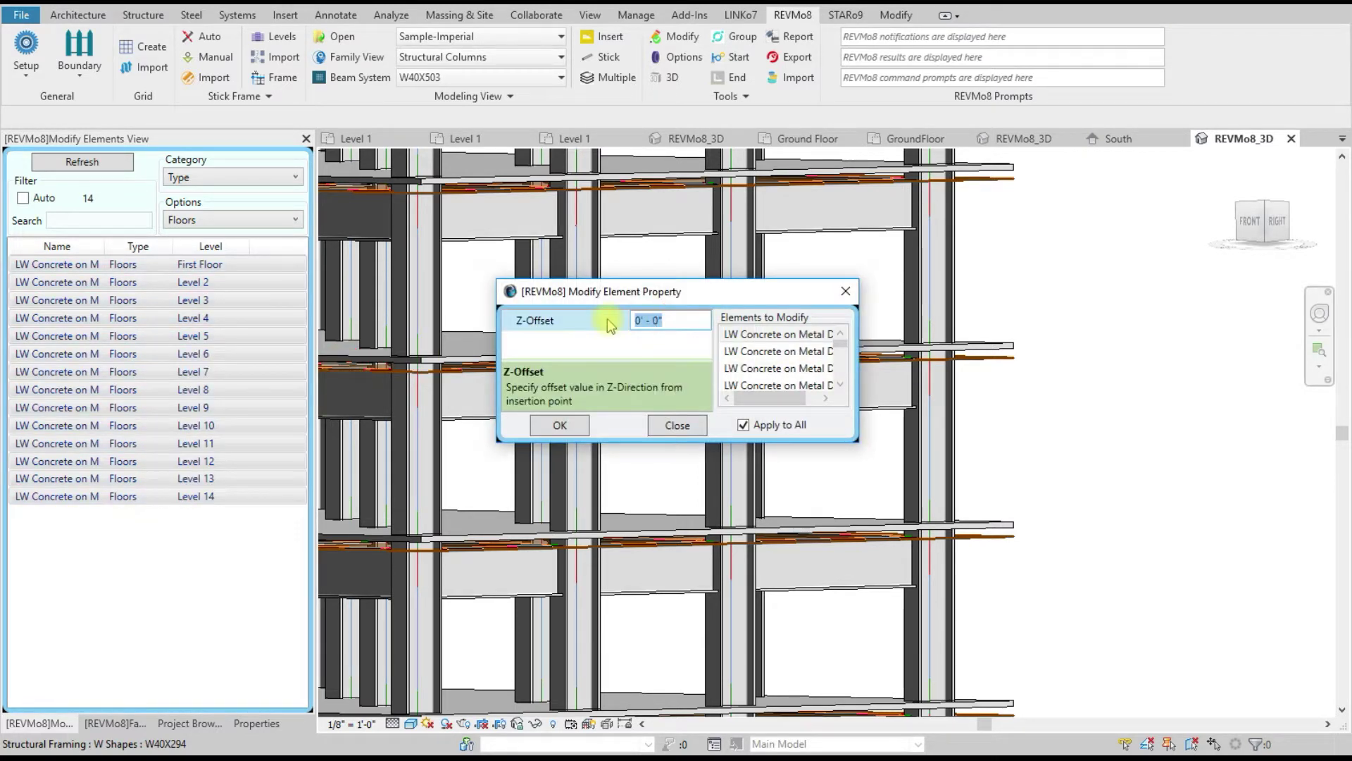
type("-1")
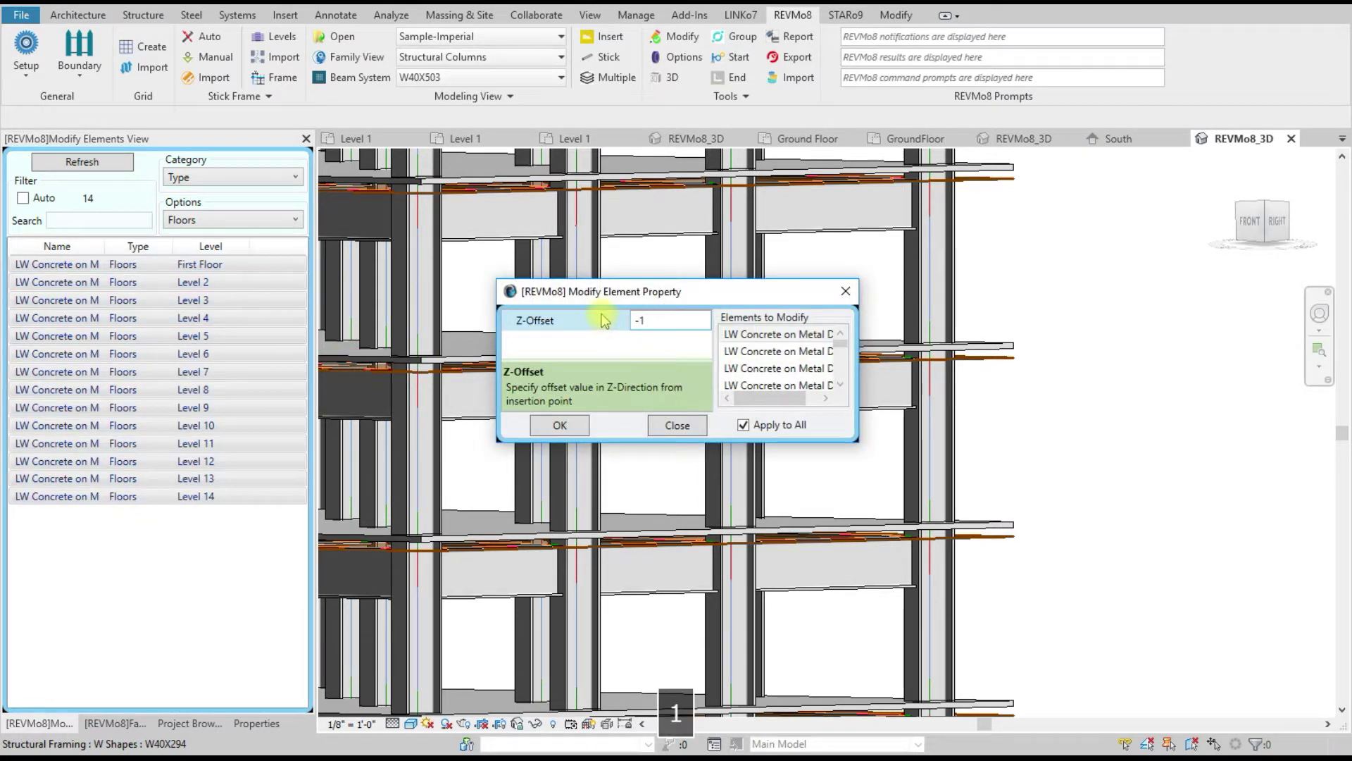
left_click(563, 424)
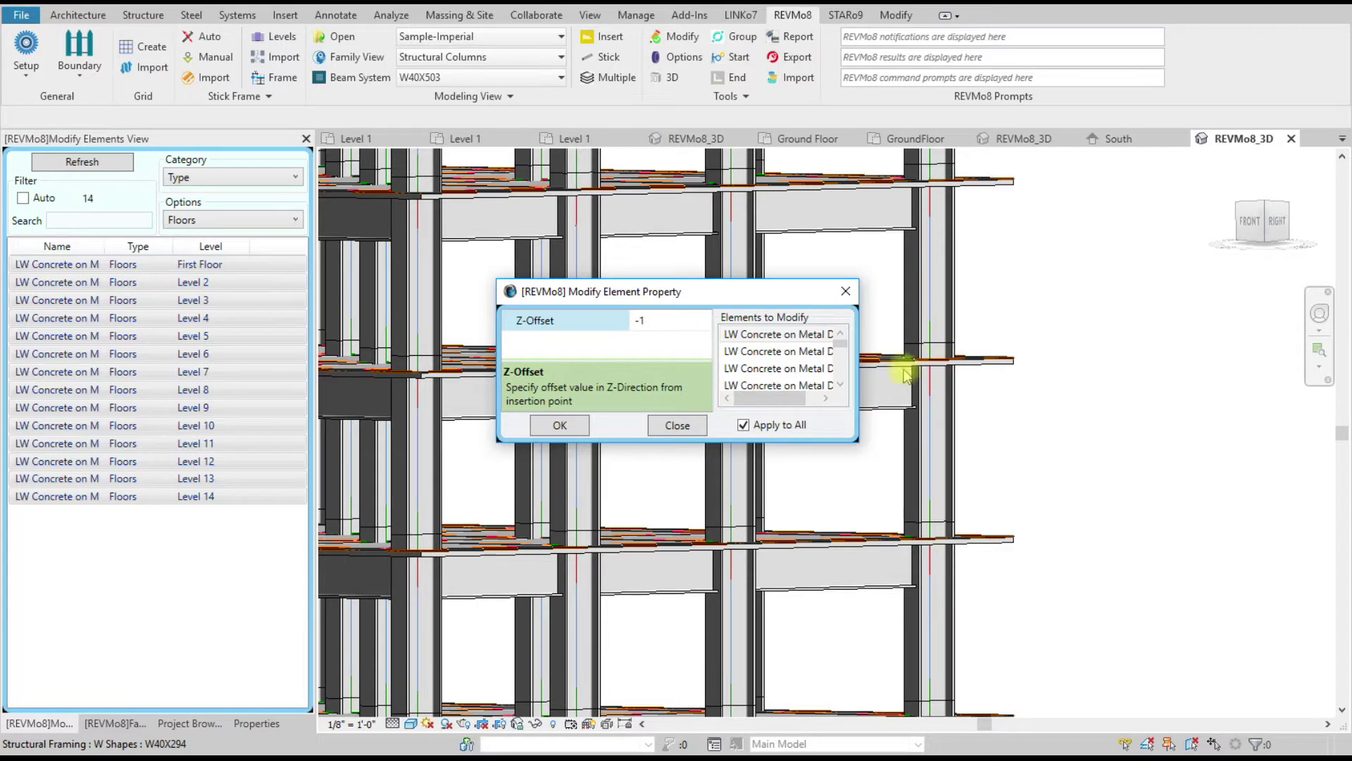
left_click(670, 425)
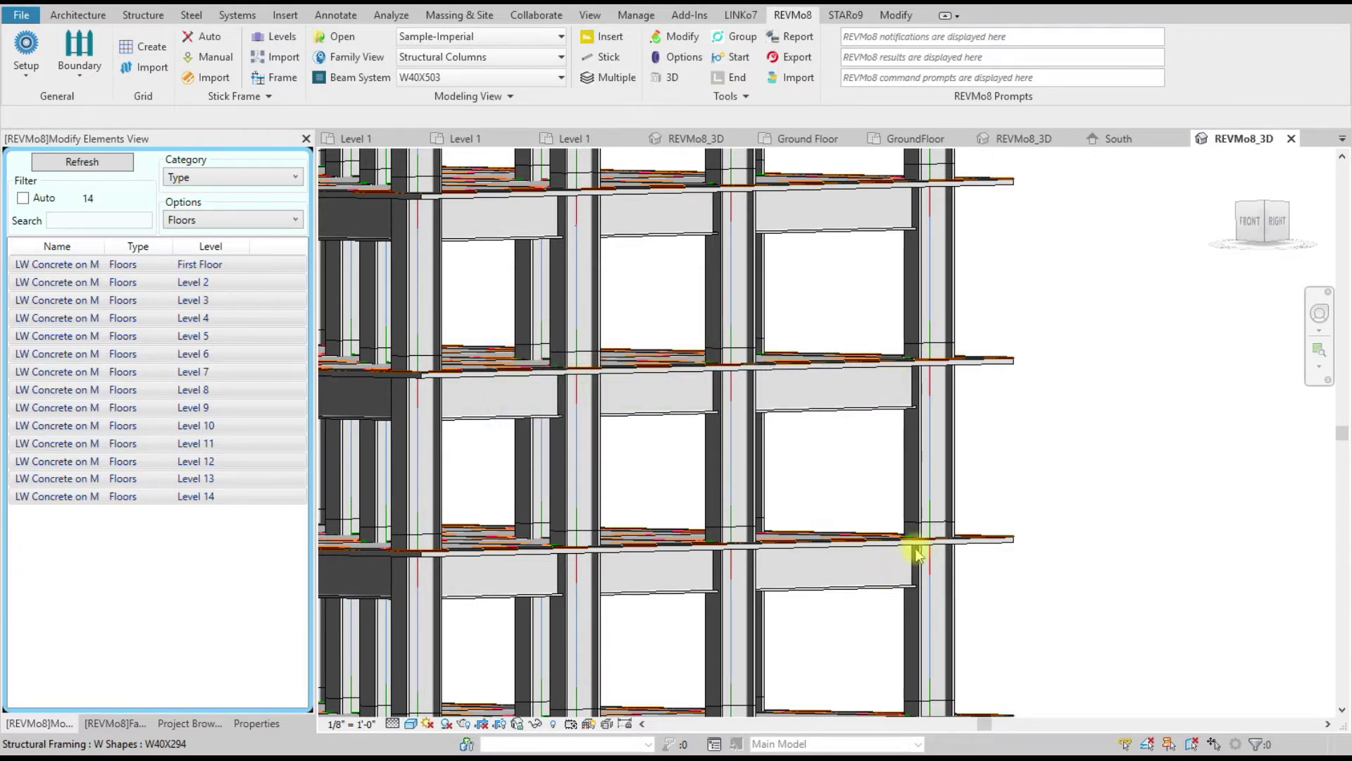
Step: Orbit and zoom out to an elevated overview of the building, then pick the Level 2 floor
scroll(1008, 568, "up", 3)
scroll(1009, 568, "up", 3)
scroll(749, 459, "down", 5)
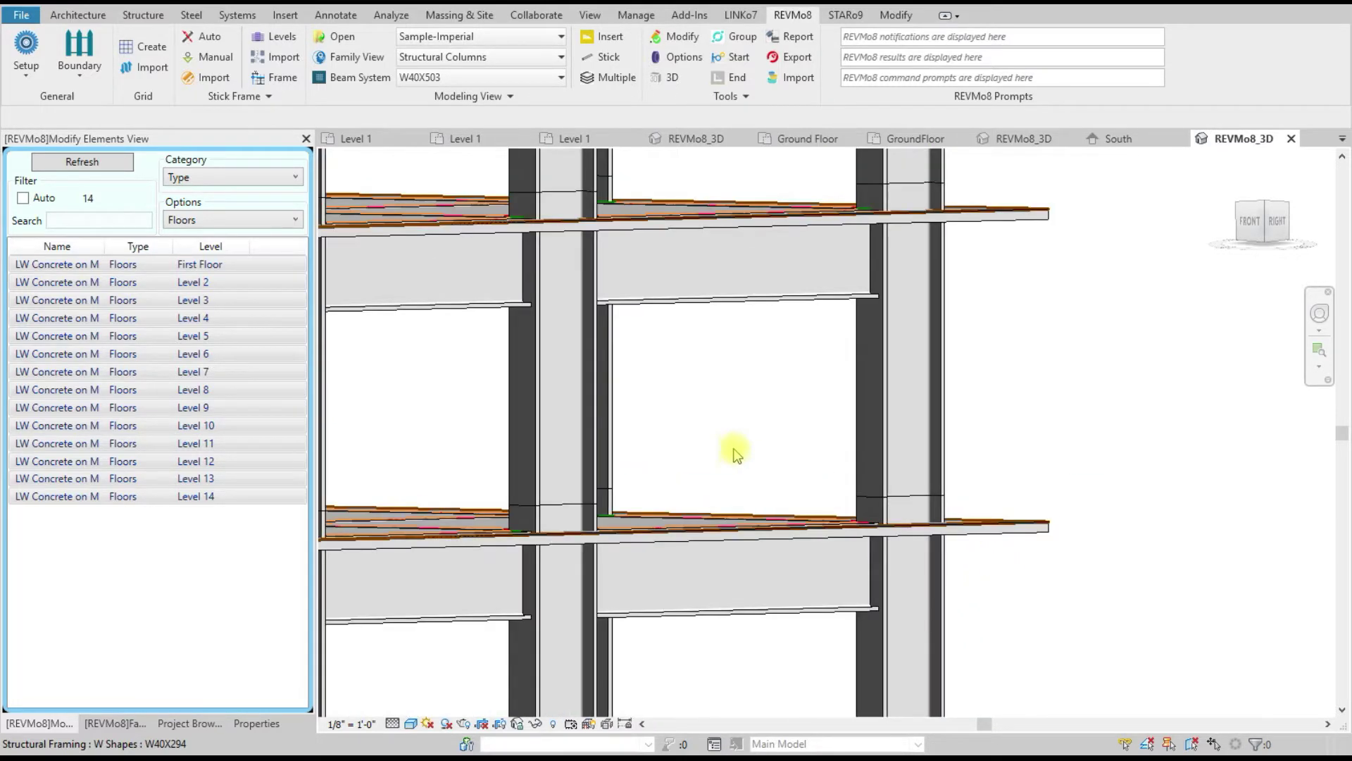
scroll(1101, 478, "down", 4)
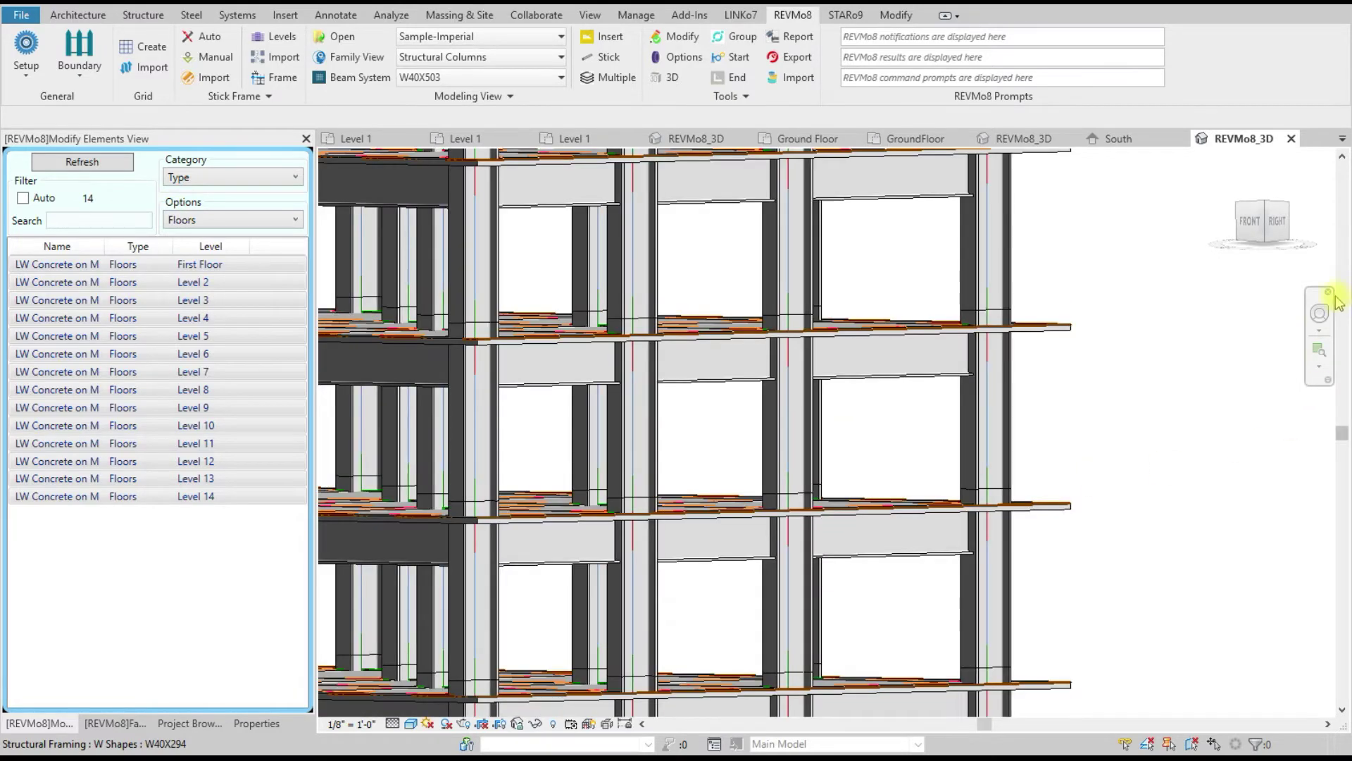
left_click(1319, 313)
left_click_drag(960, 327, 1038, 408)
scroll(1037, 395, "down", 5)
scroll(1030, 394, "down", 3)
scroll(744, 335, "down", 4)
scroll(742, 456, "up", 4)
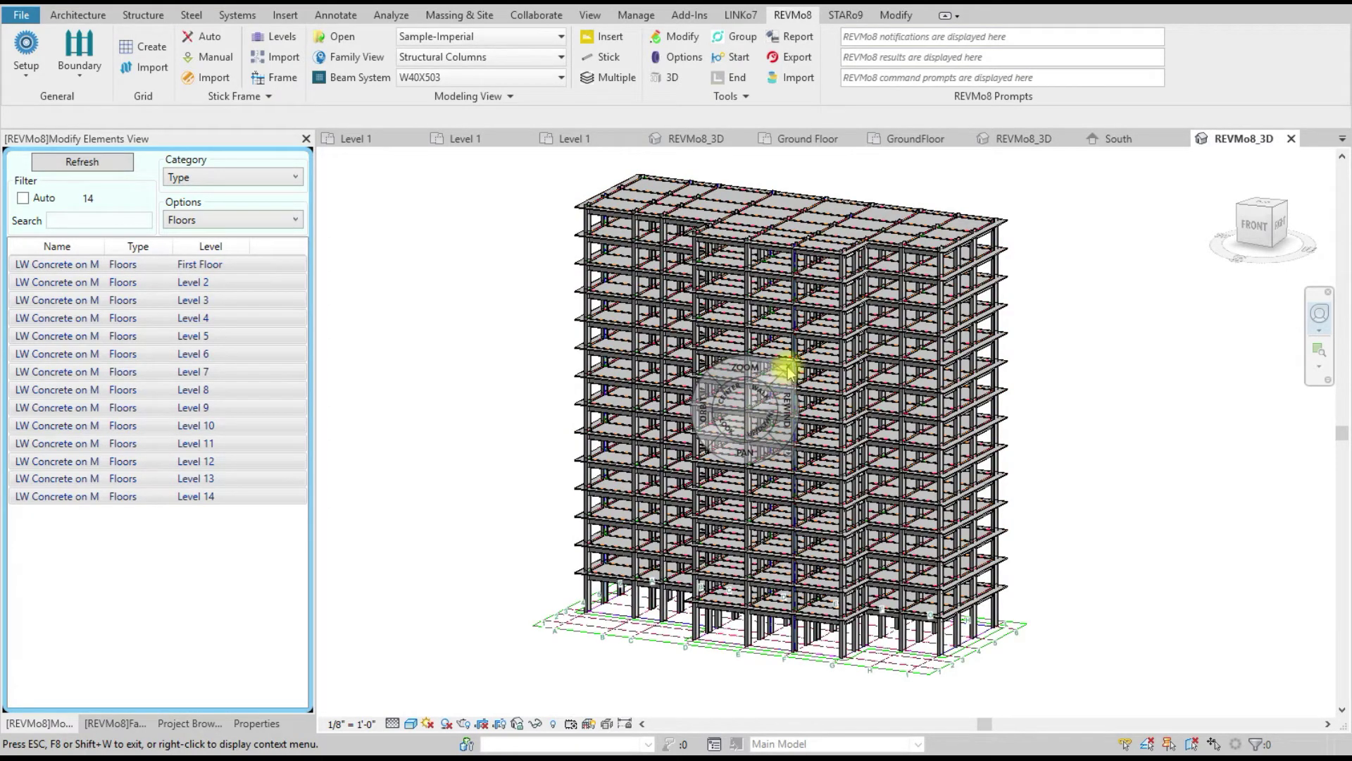
left_click(790, 368)
left_click(280, 284)
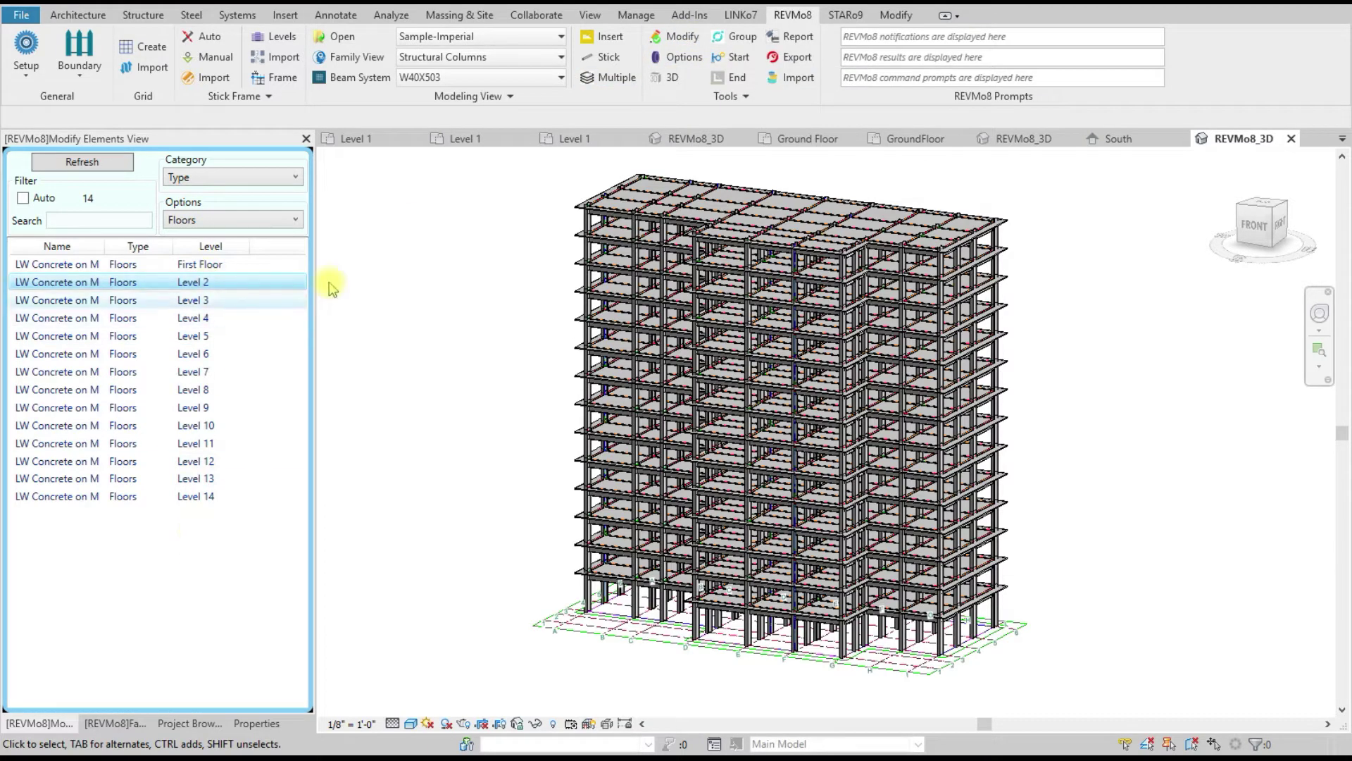
left_click(282, 80)
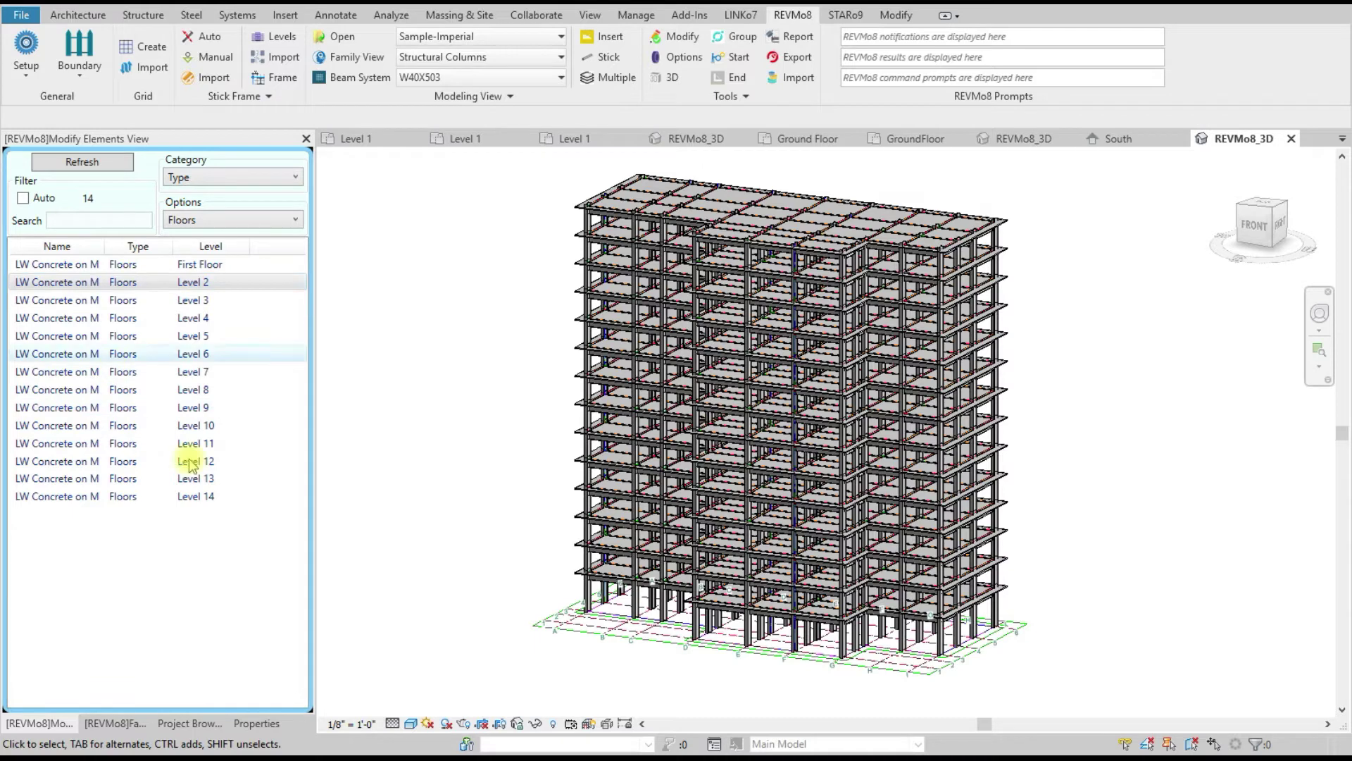
left_click(202, 179)
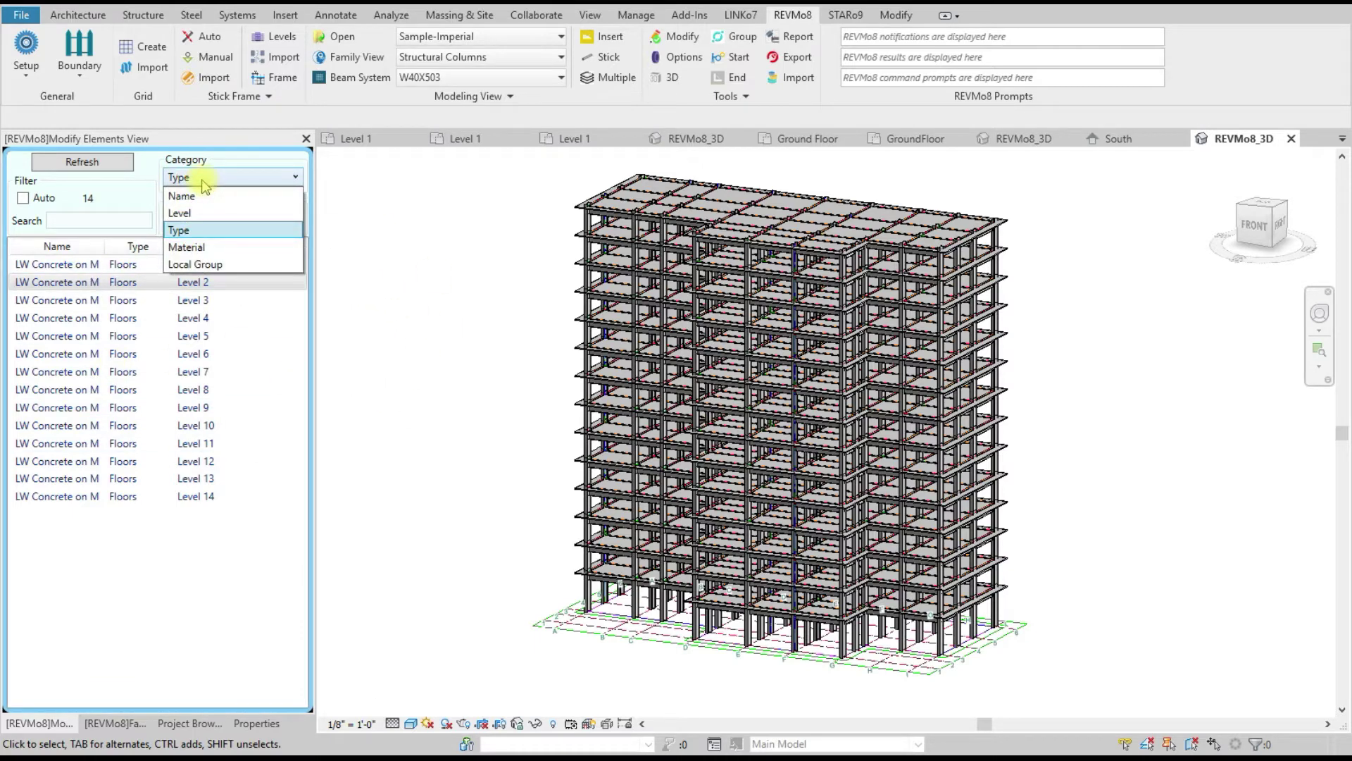
left_click(207, 196)
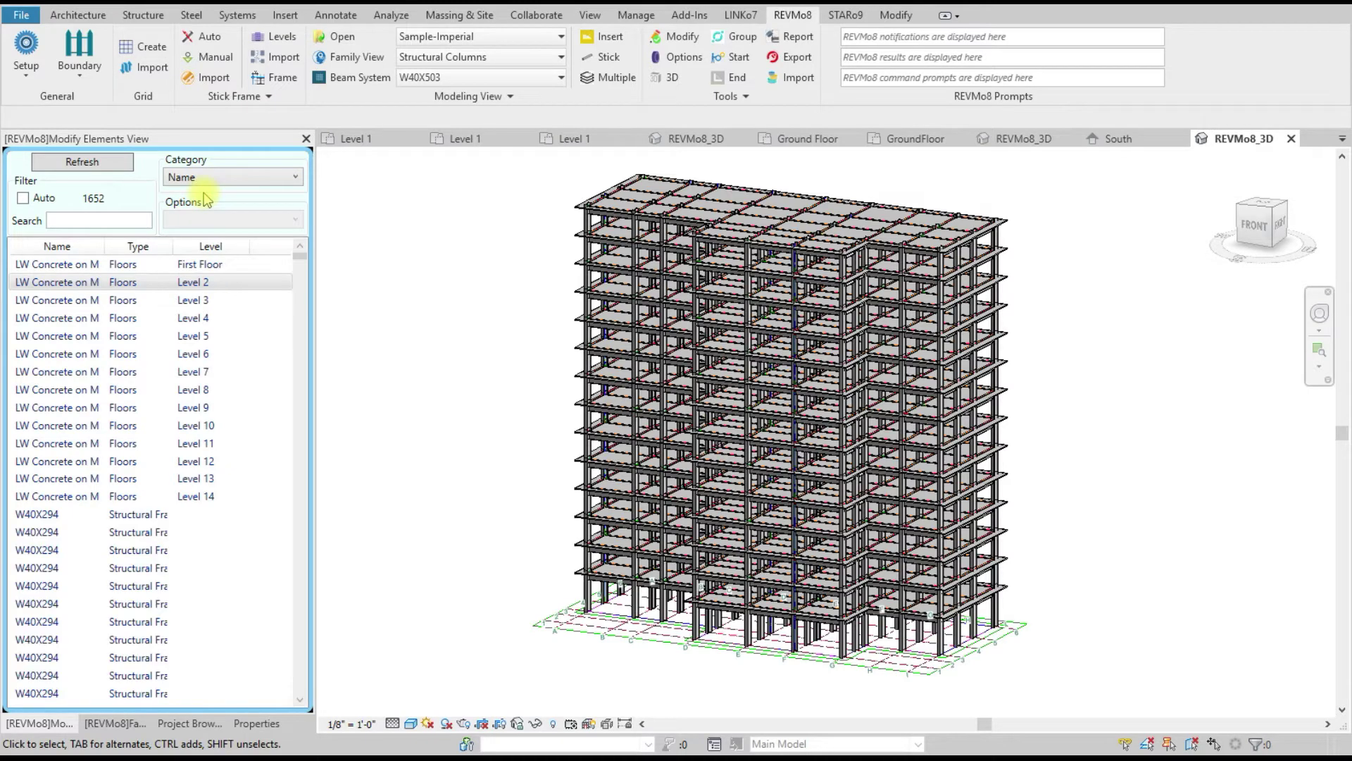
scroll(286, 327, "down", 20)
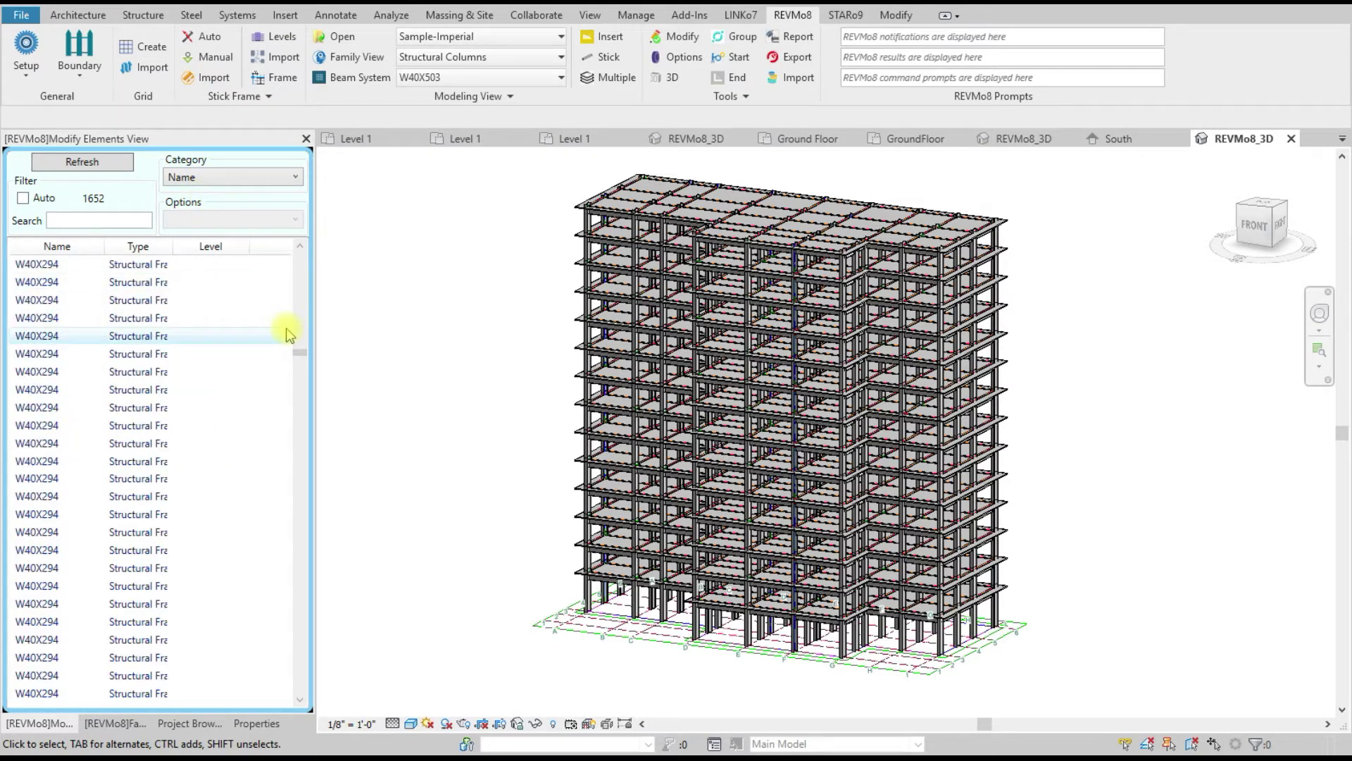
left_click_drag(301, 353, 301, 255)
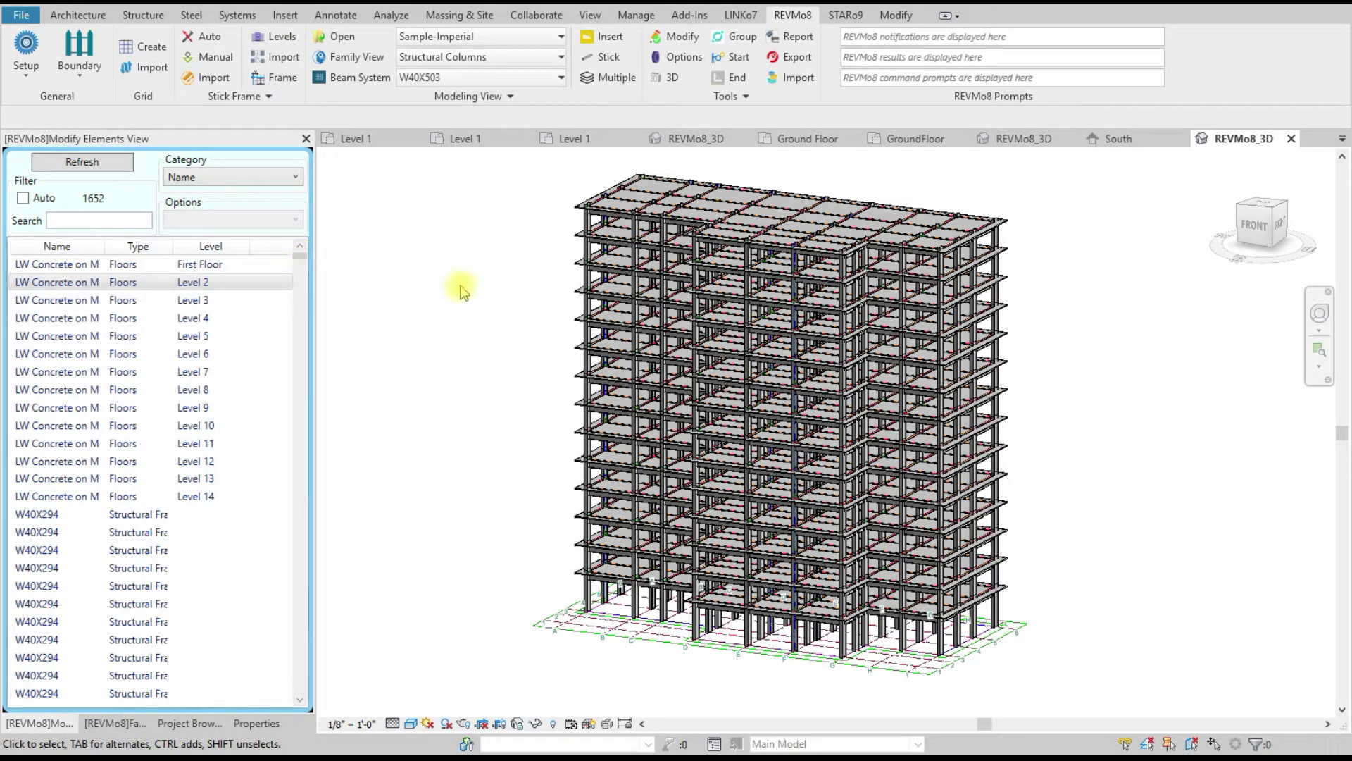
left_click(62, 220)
type("w4")
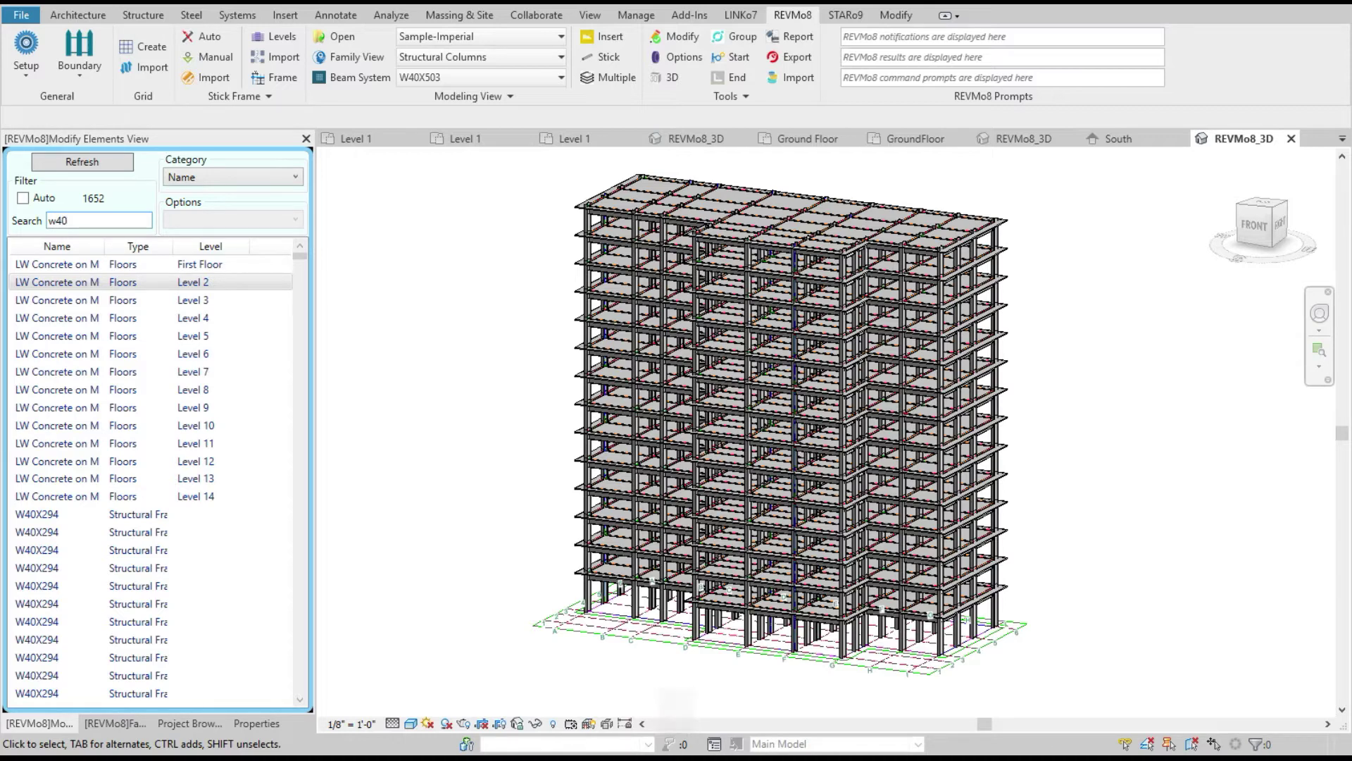
double_click(74, 220)
key("BackSpace")
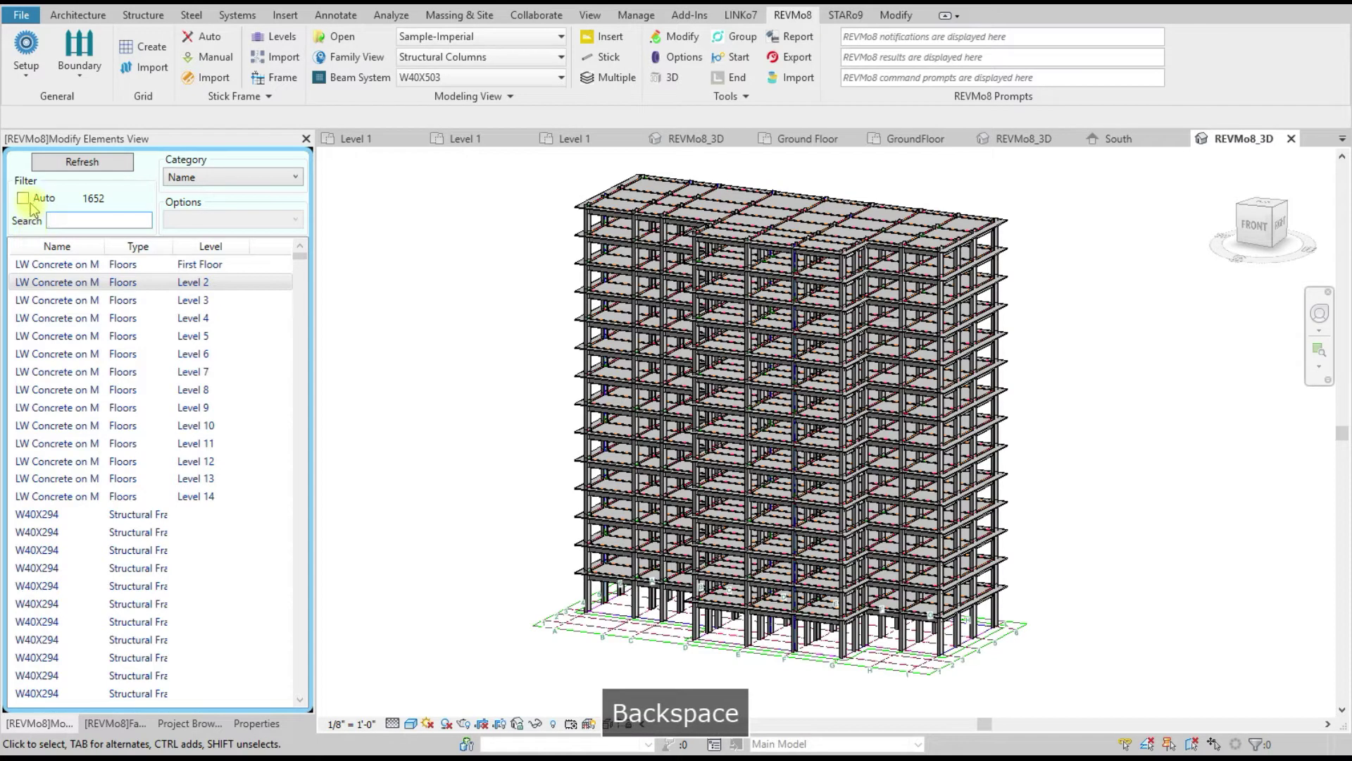
left_click(24, 198)
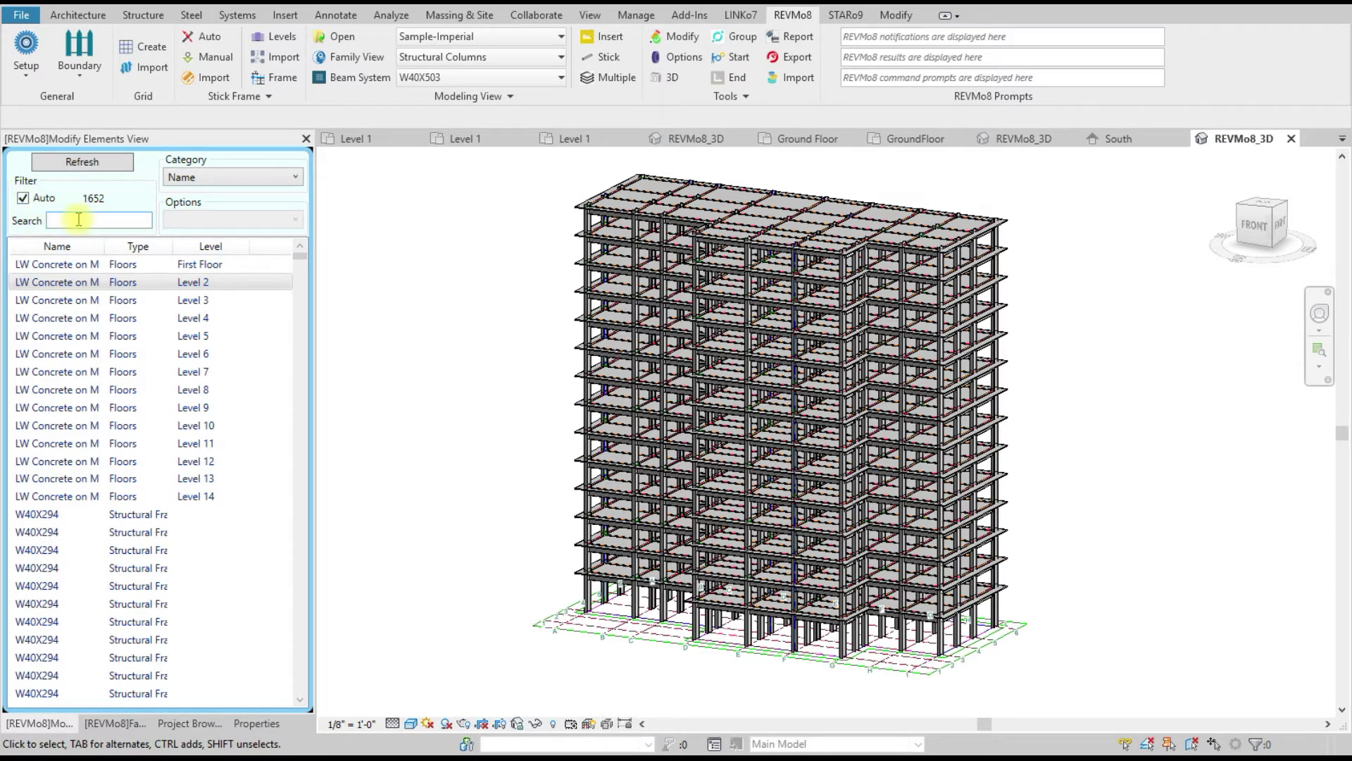
type("w4")
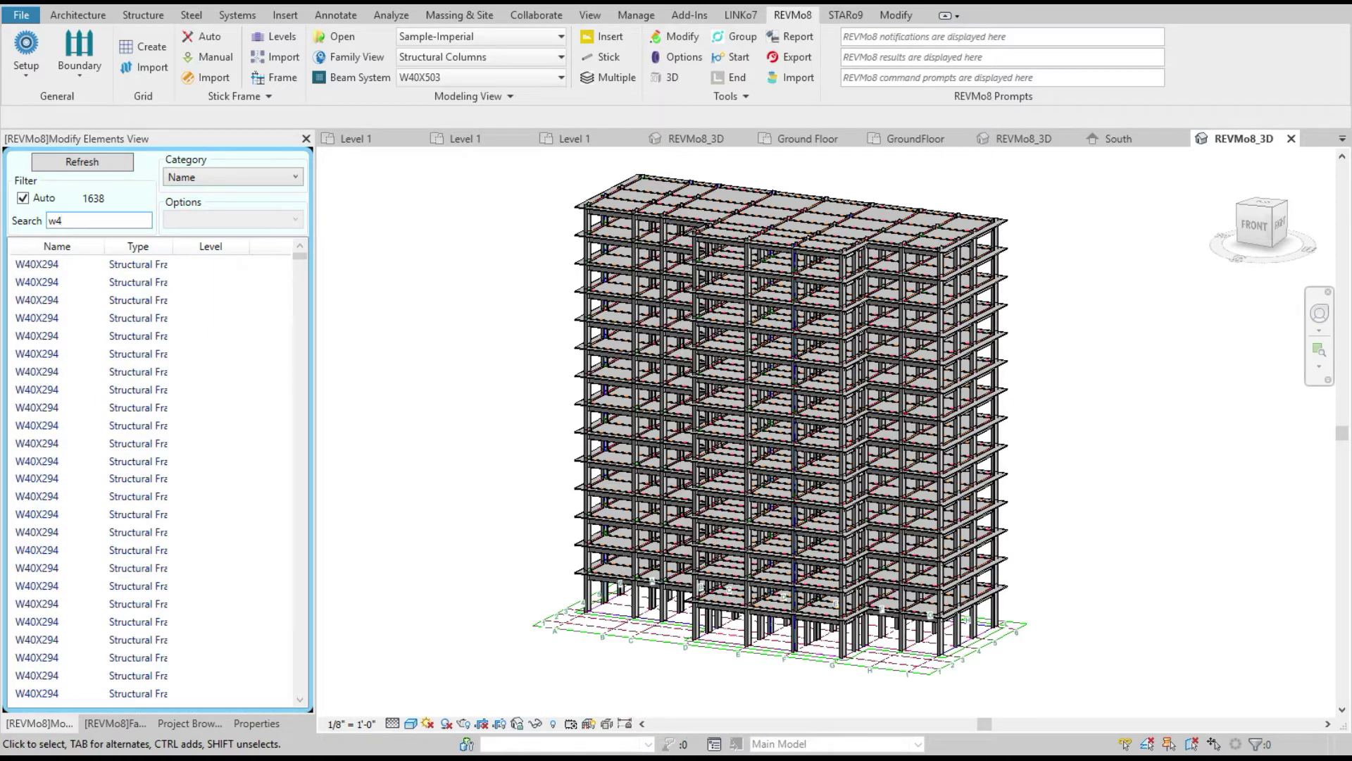
key("BackSpace")
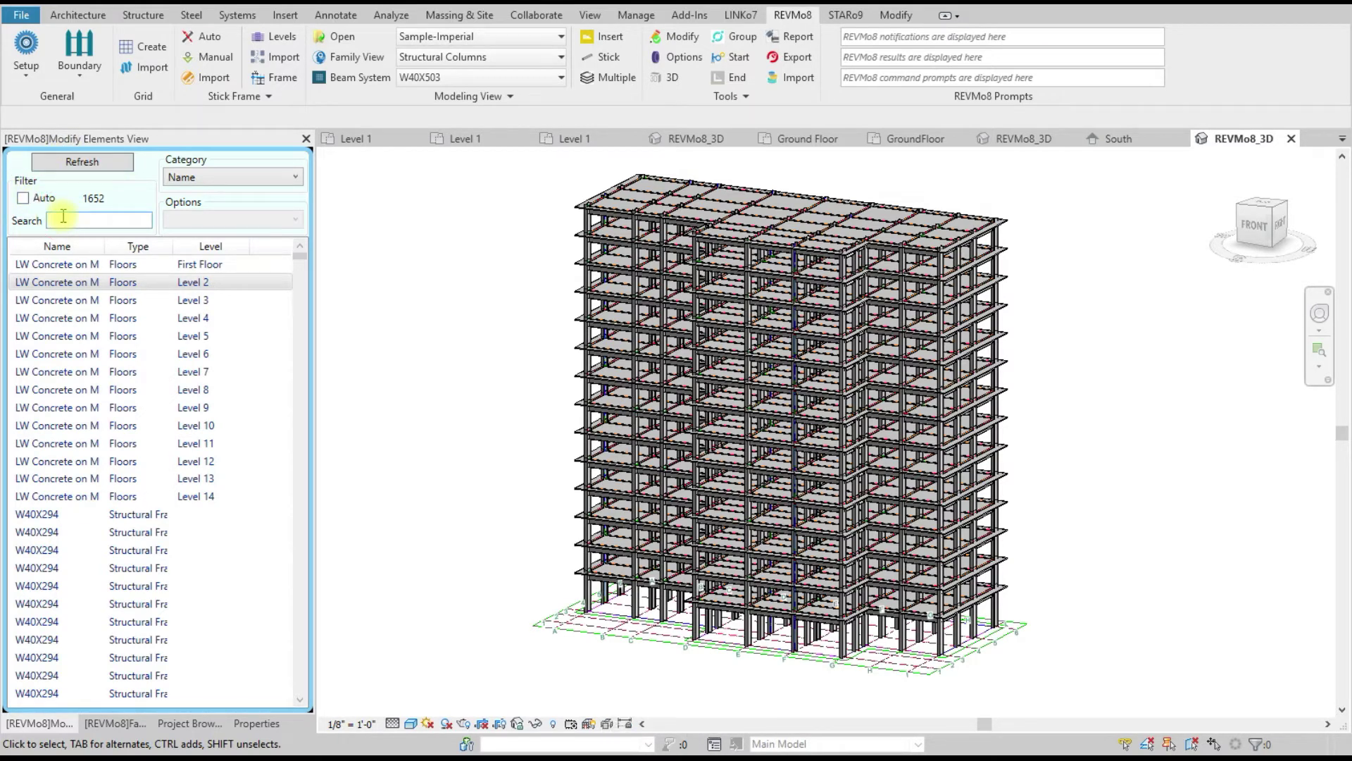
type("w40")
key("Return")
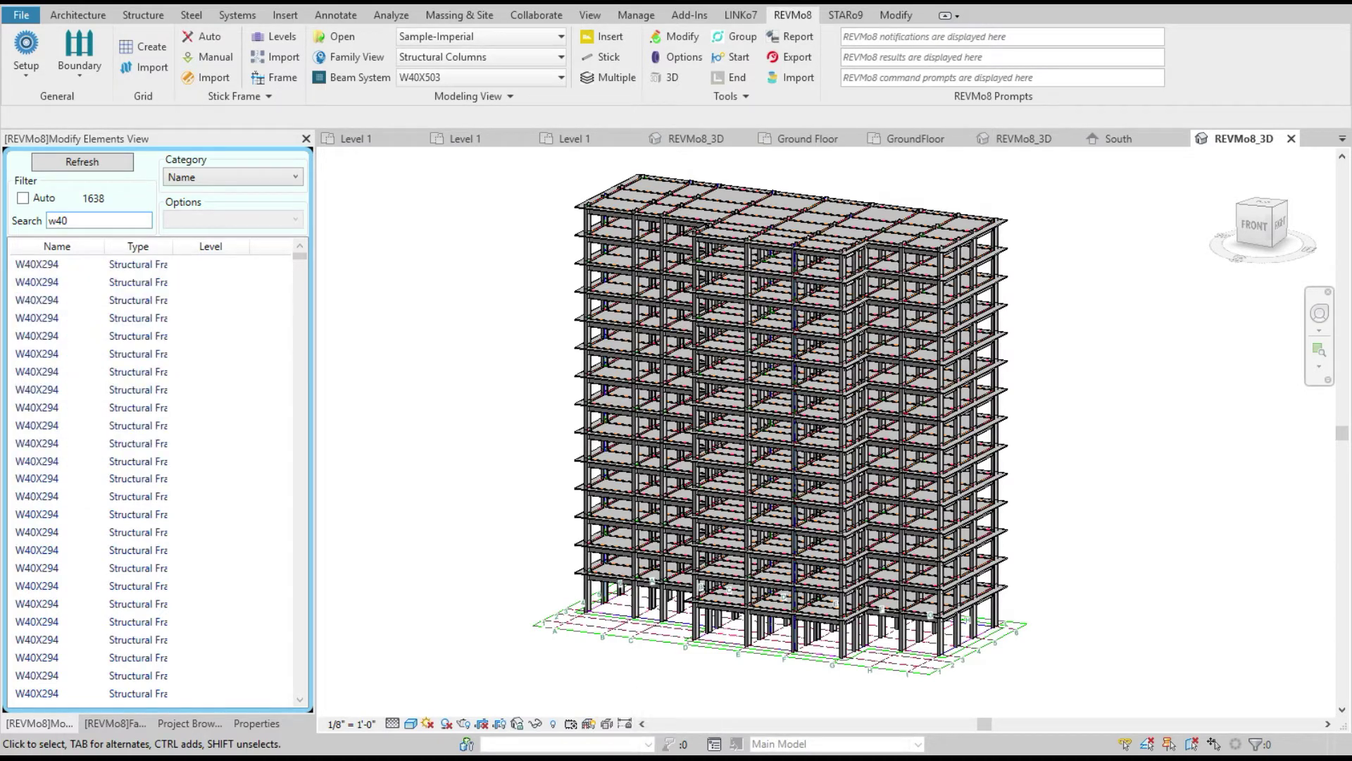
key("BackSpace")
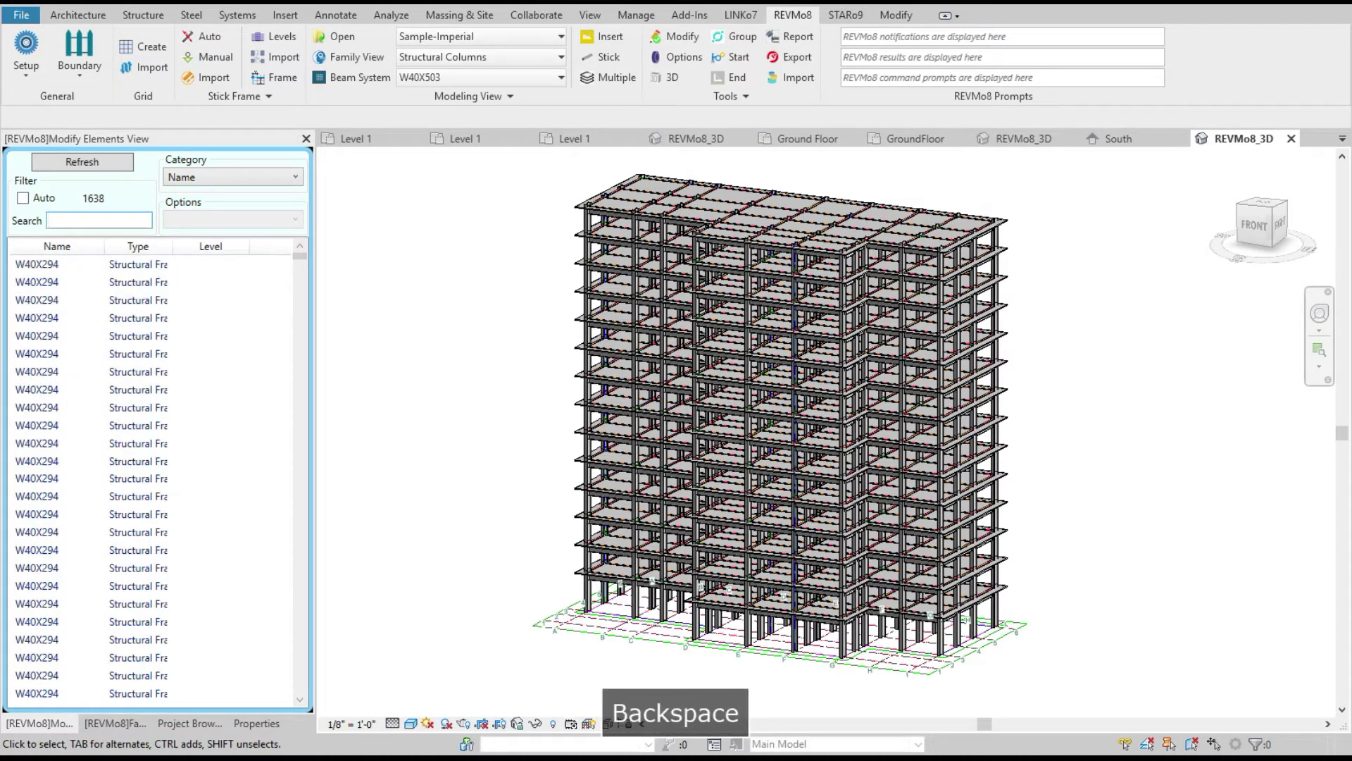
key("Return")
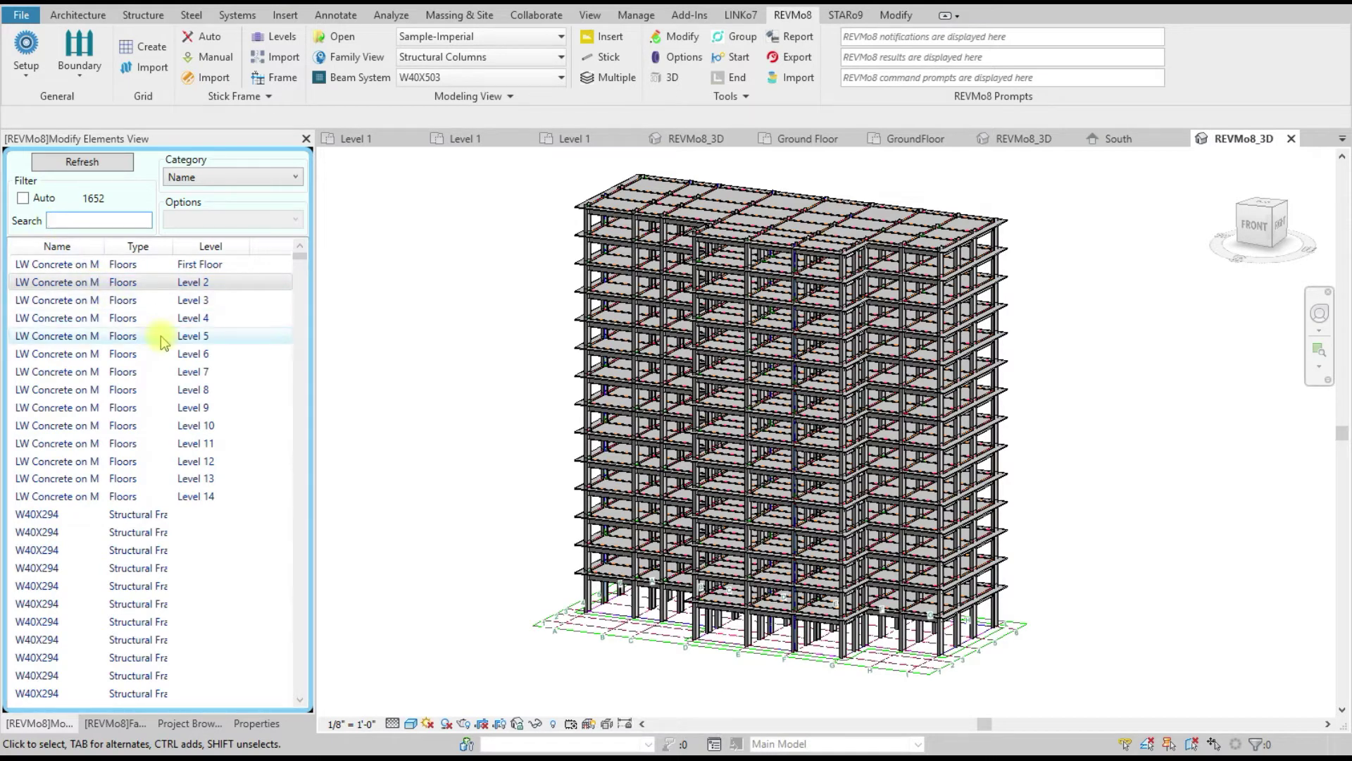
scroll(271, 477, "down", 5)
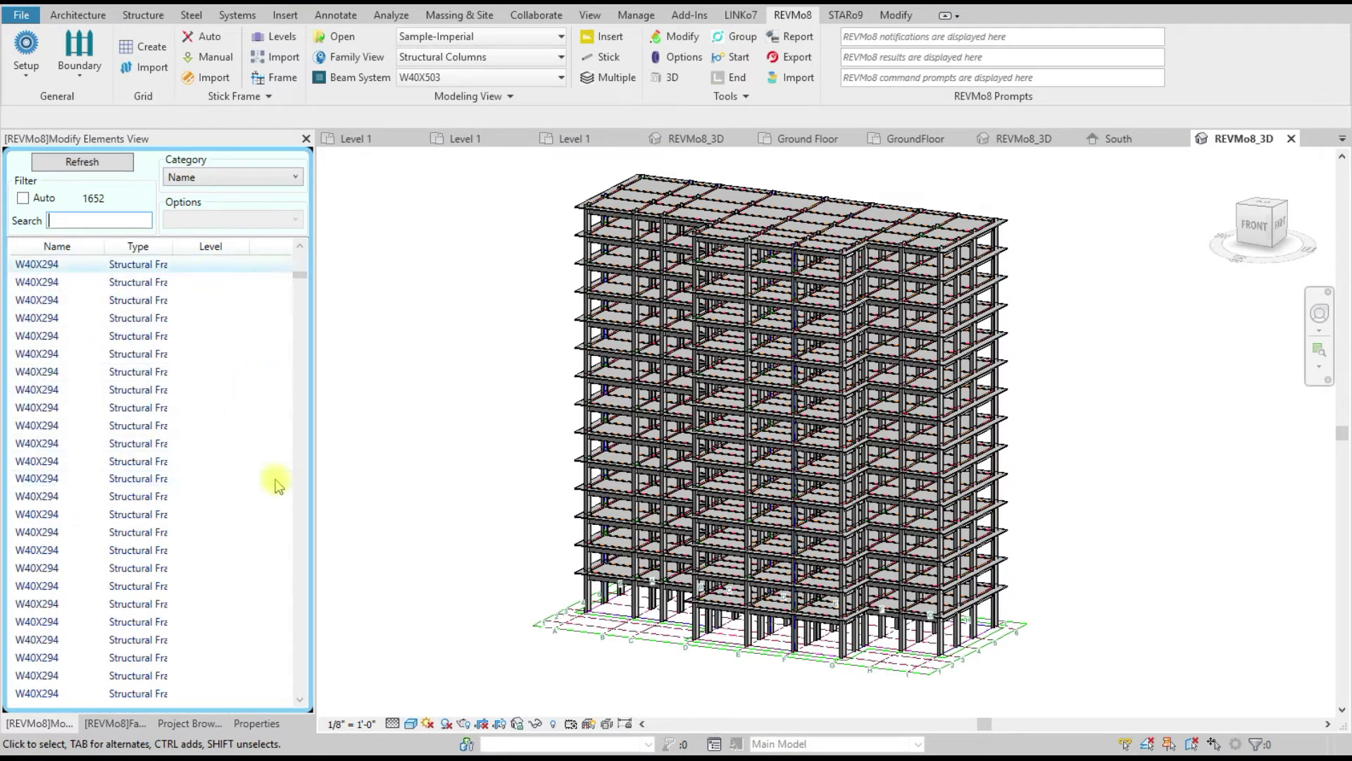
scroll(278, 484, "up", 5)
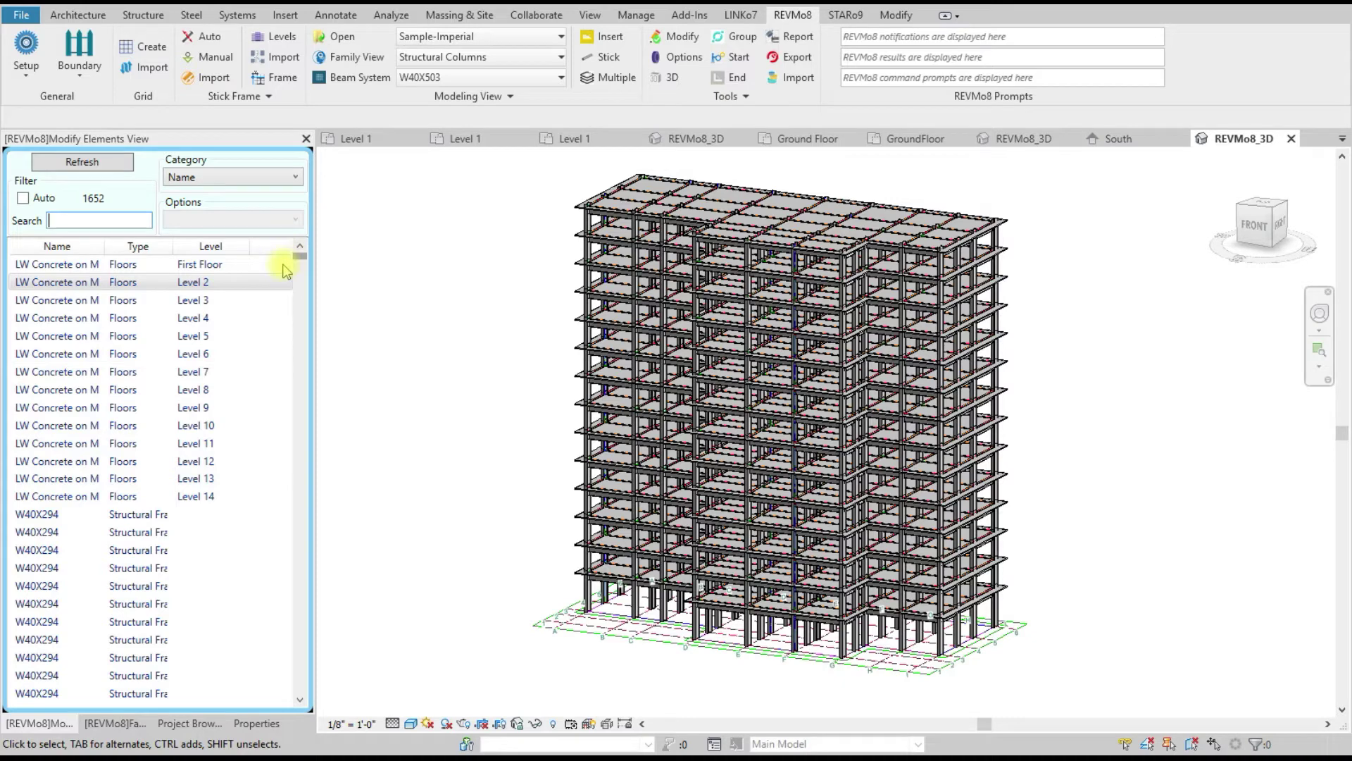
left_click_drag(301, 257, 317, 220)
Step: Filter the element list by Level, showing only Level 10
left_click(216, 177)
left_click(205, 213)
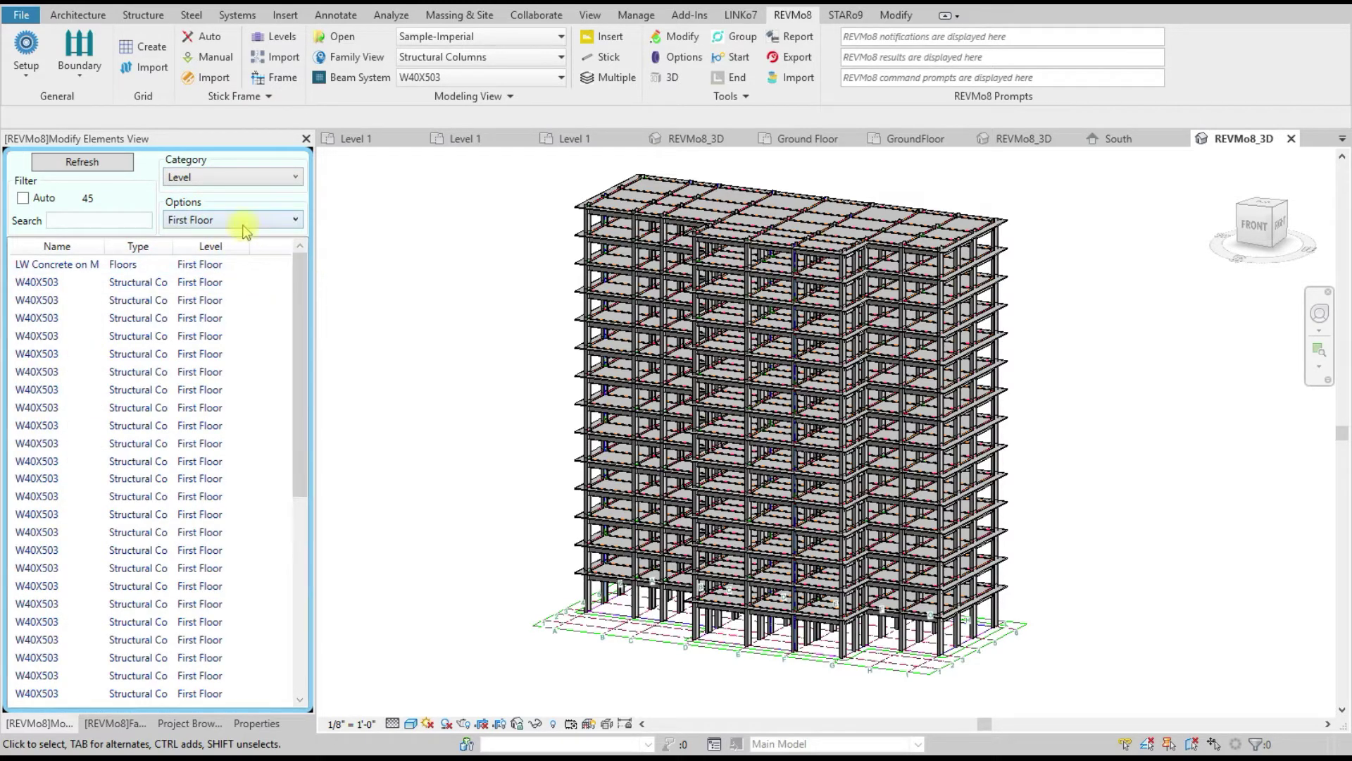
left_click(239, 219)
left_click(226, 387)
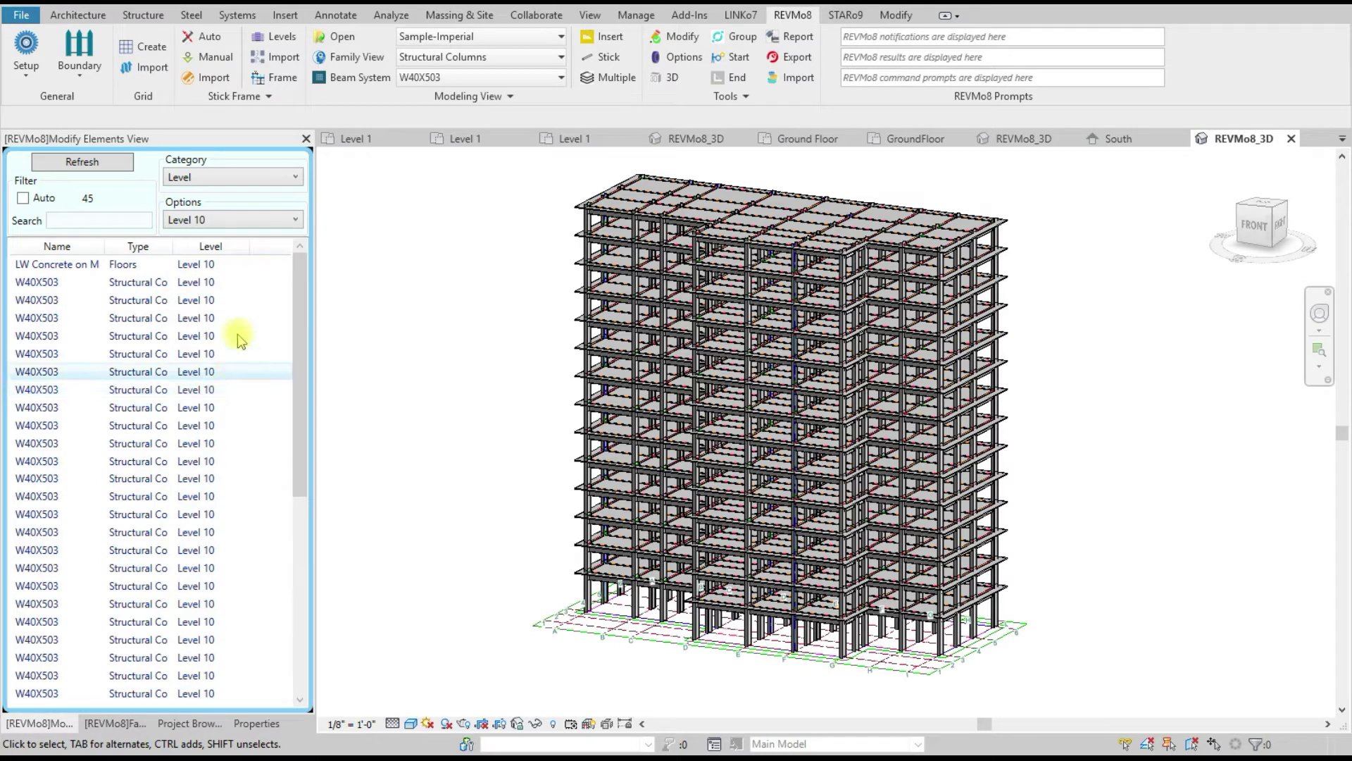
Step: Review a W40X503 column's context-menu actions and dismiss the menu without choosing any
left_click(178, 373)
right_click(180, 375)
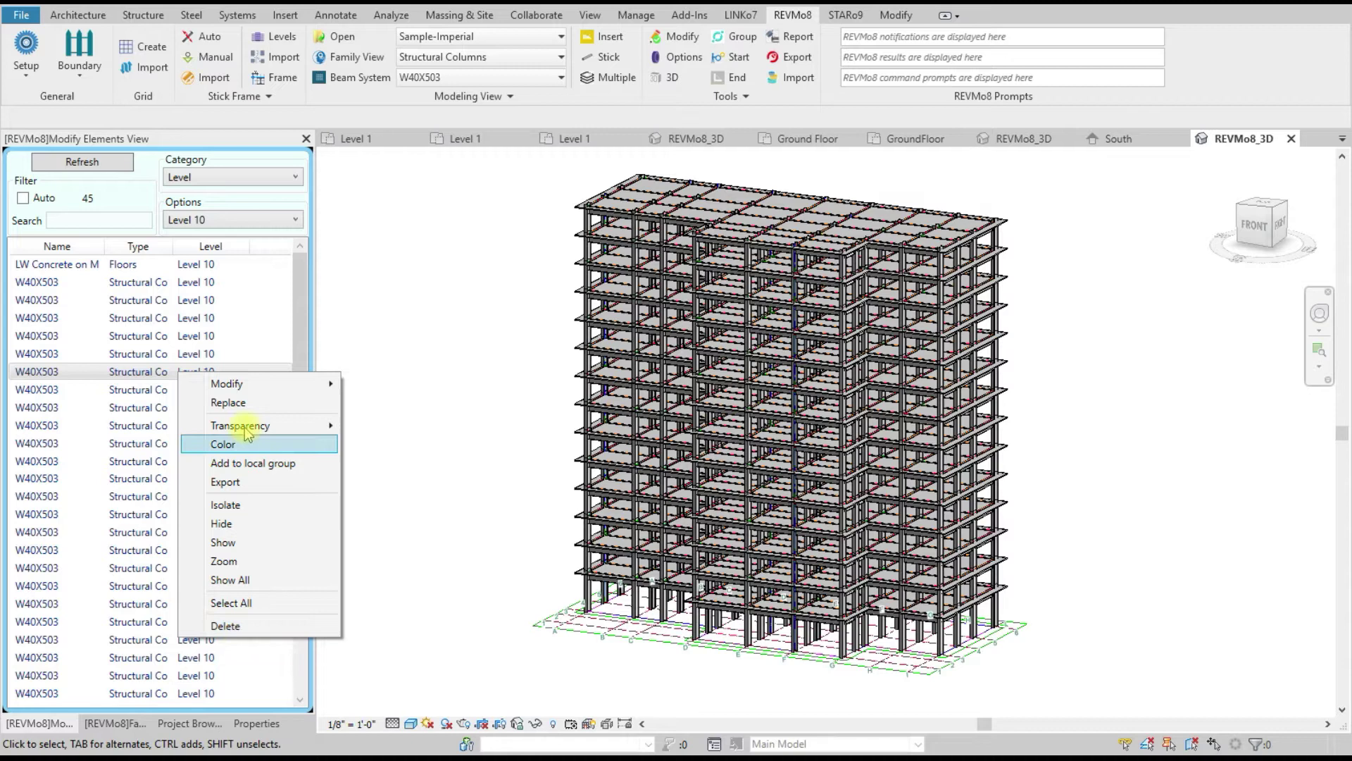
mouse_move(224, 383)
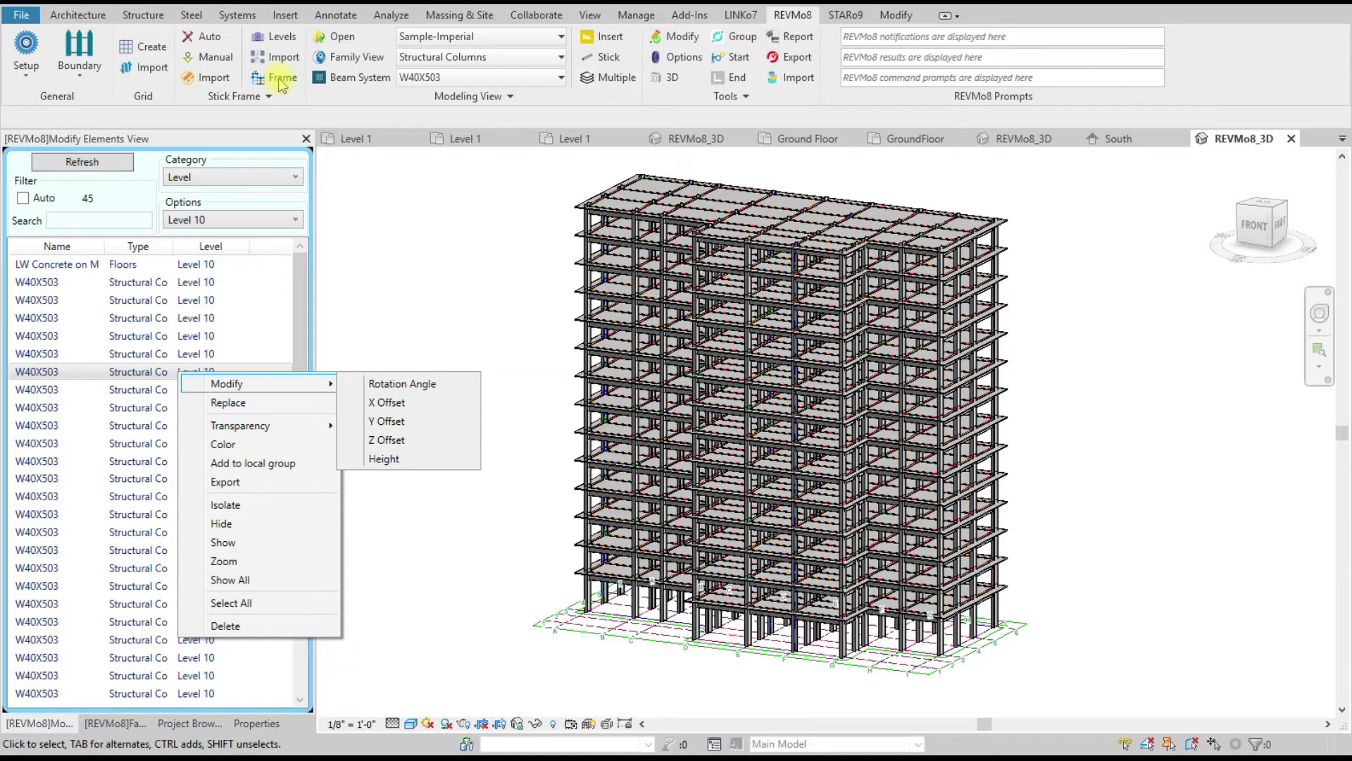
left_click(401, 271)
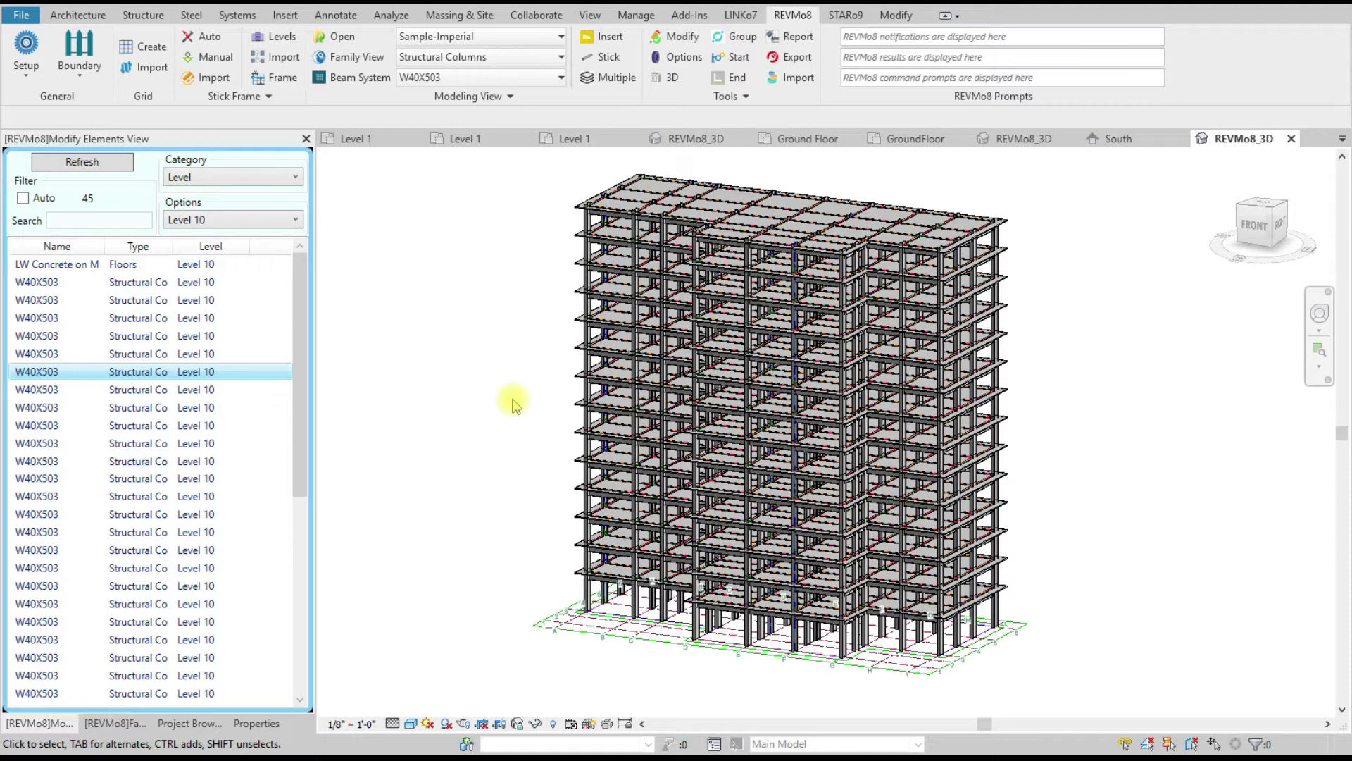
left_click(691, 41)
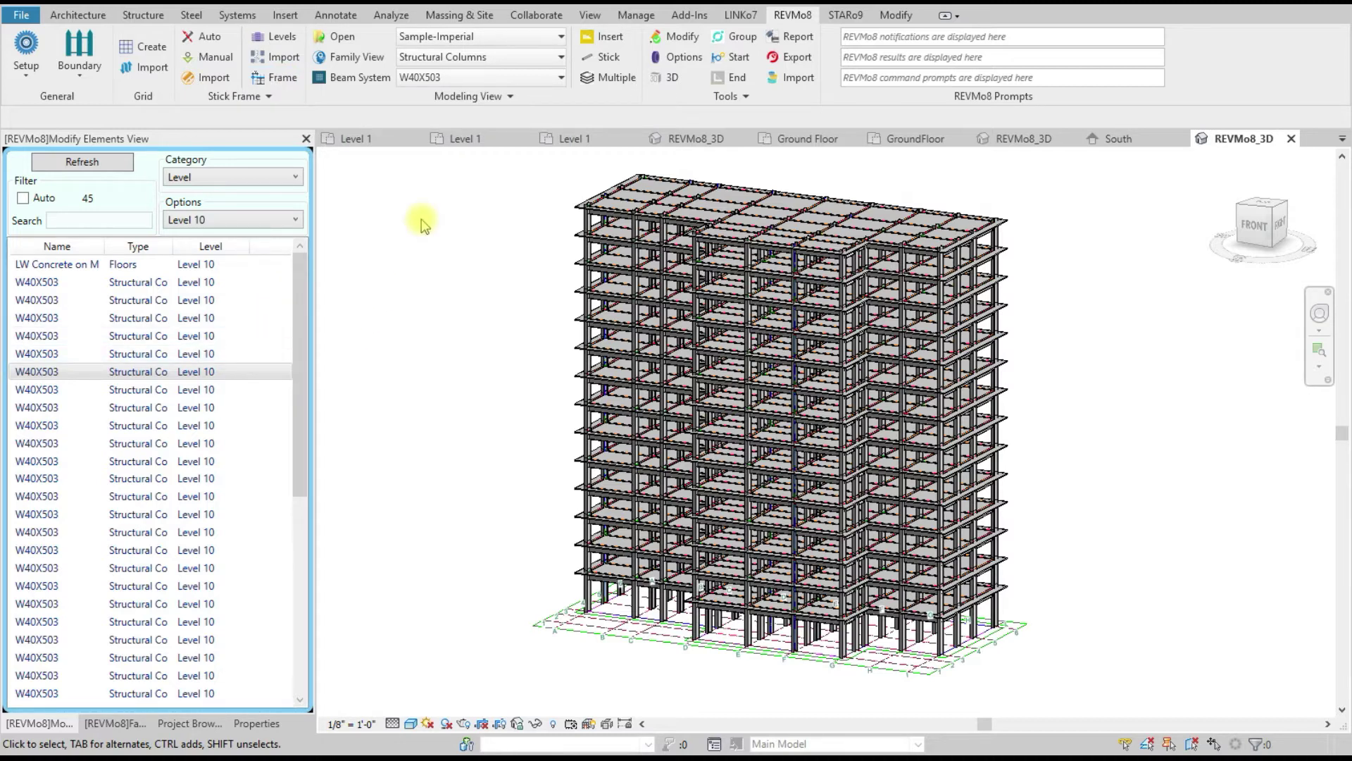
Step: Try Type filters for framing and columns, then filter the list by Metal Deck material
left_click(209, 180)
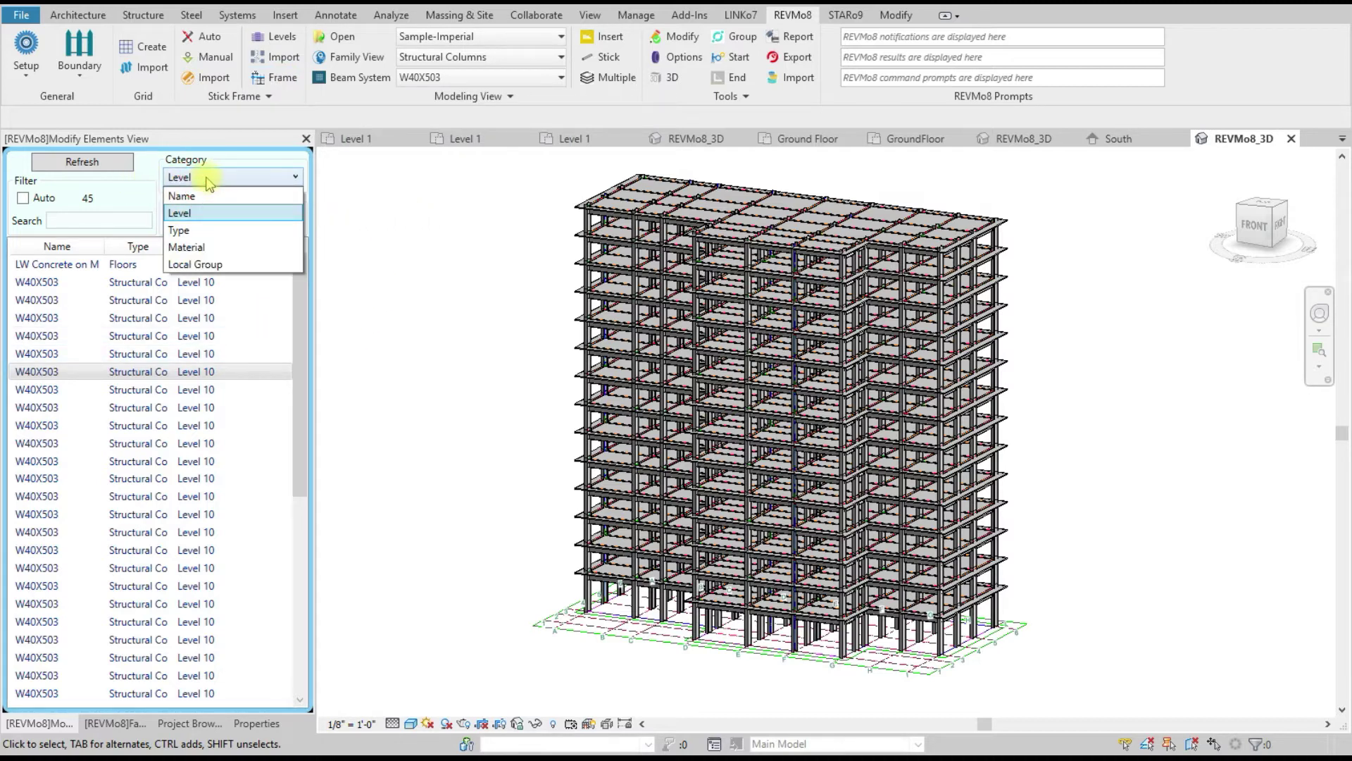
left_click(207, 230)
left_click(218, 220)
left_click(224, 257)
left_click(225, 220)
left_click(224, 273)
left_click(217, 179)
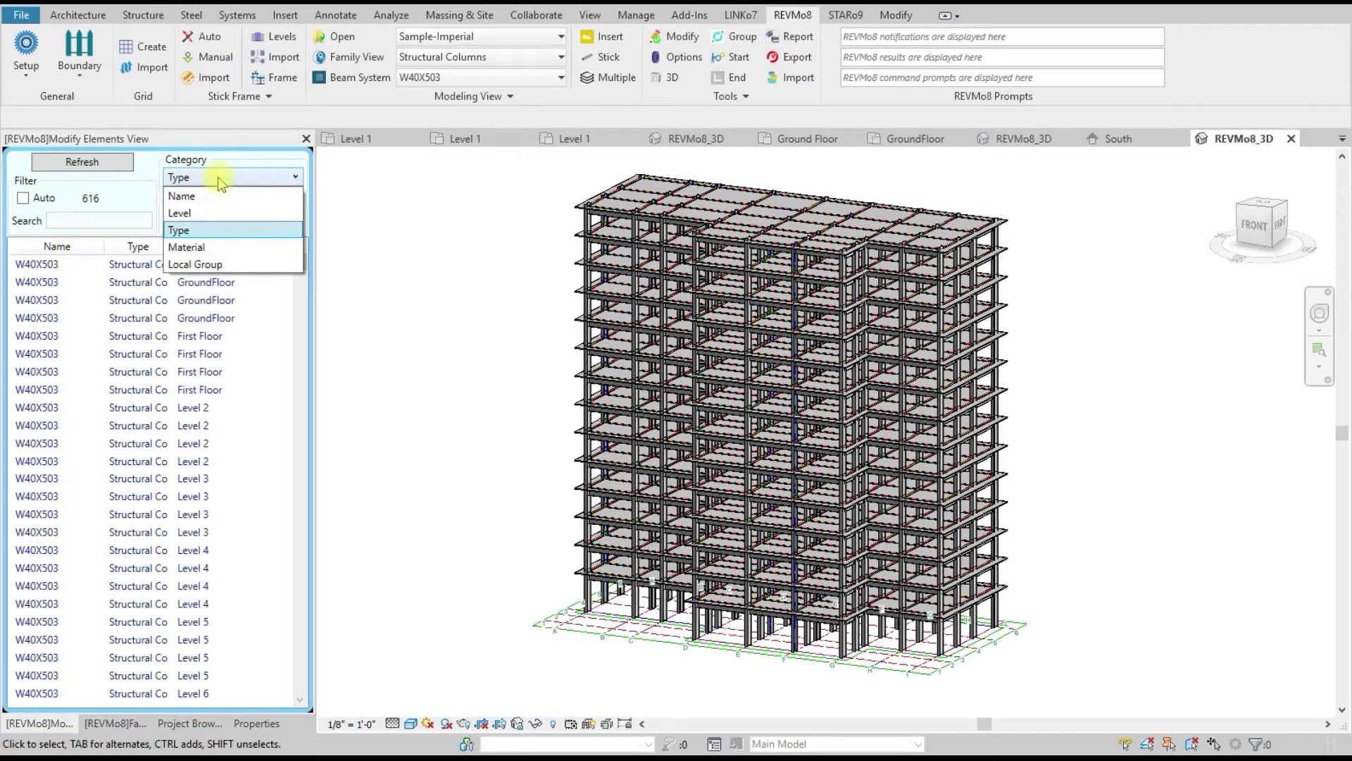
left_click(213, 247)
left_click(218, 220)
left_click(220, 221)
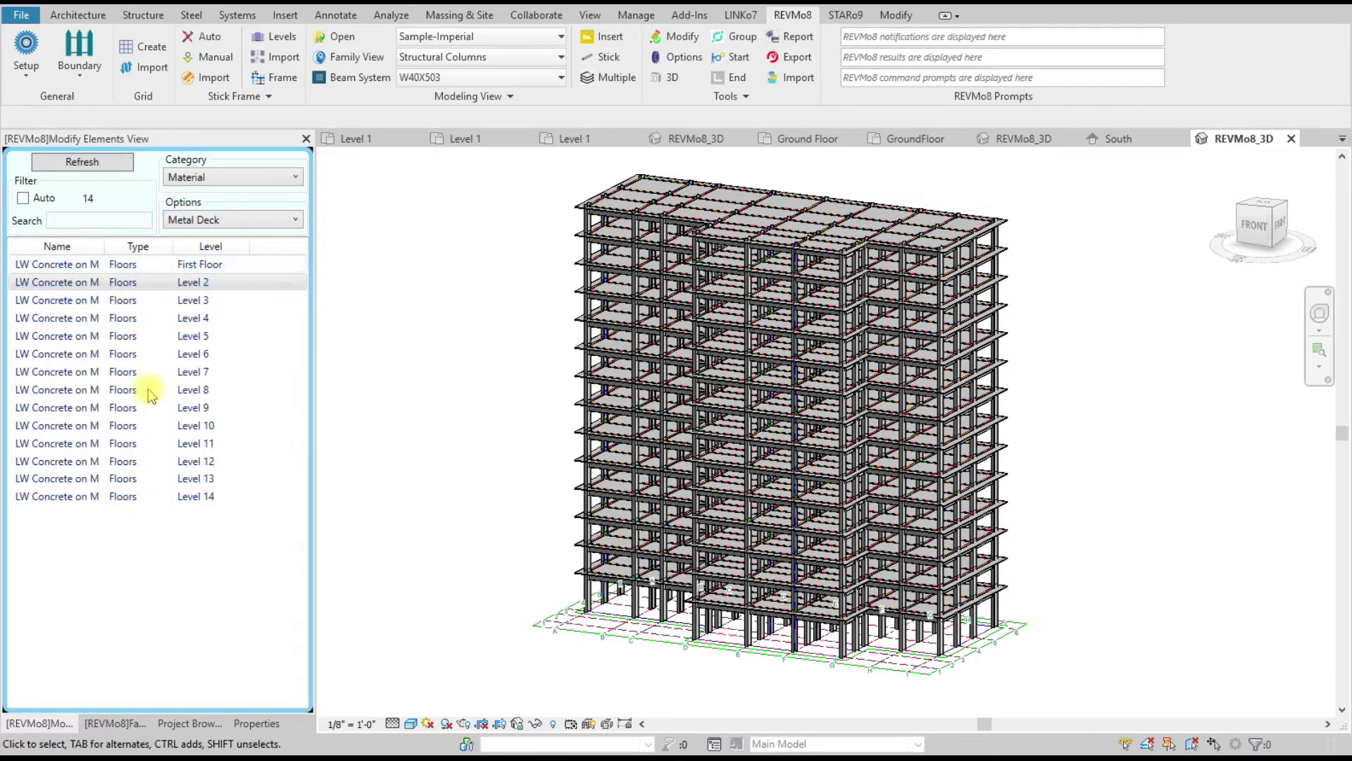
Step: Select the First Floor through Level 4 metal-deck floors
left_click(123, 301)
right_click(131, 305)
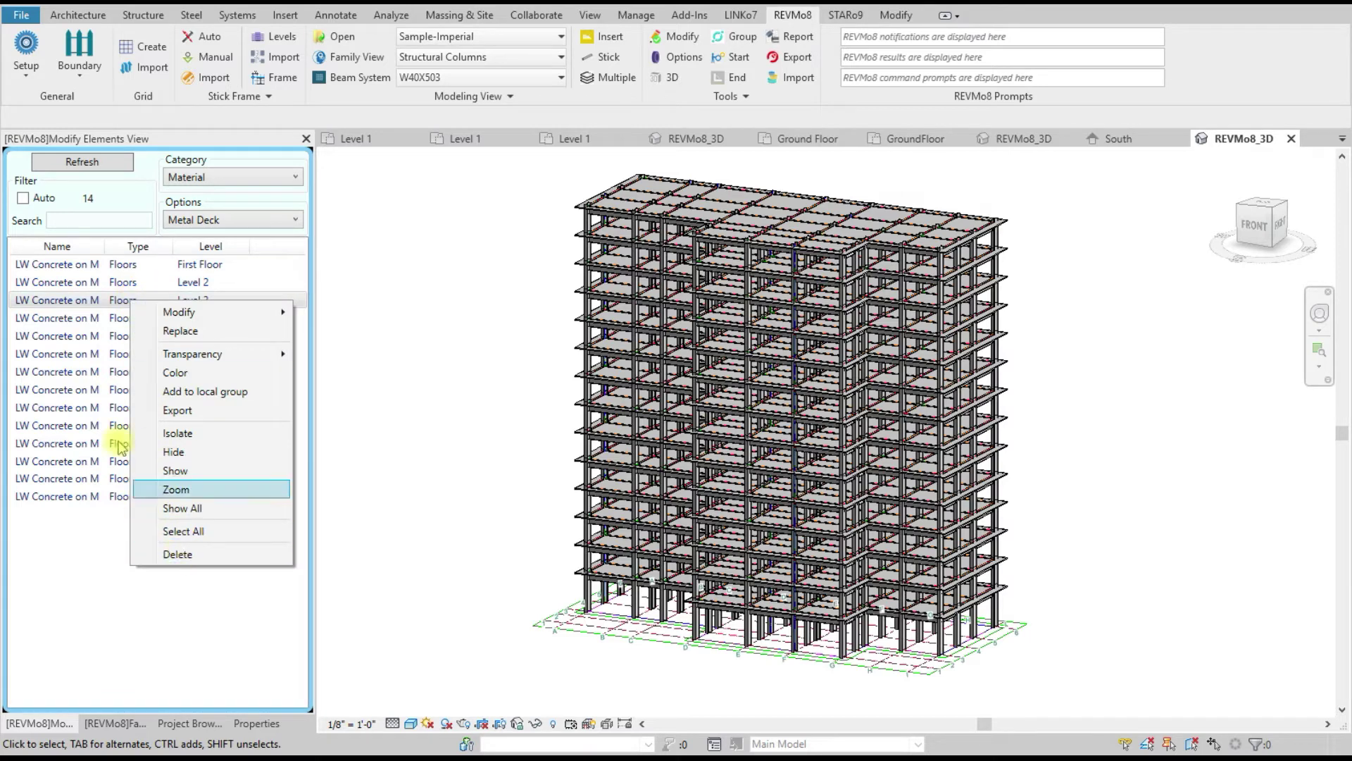
left_click(68, 267)
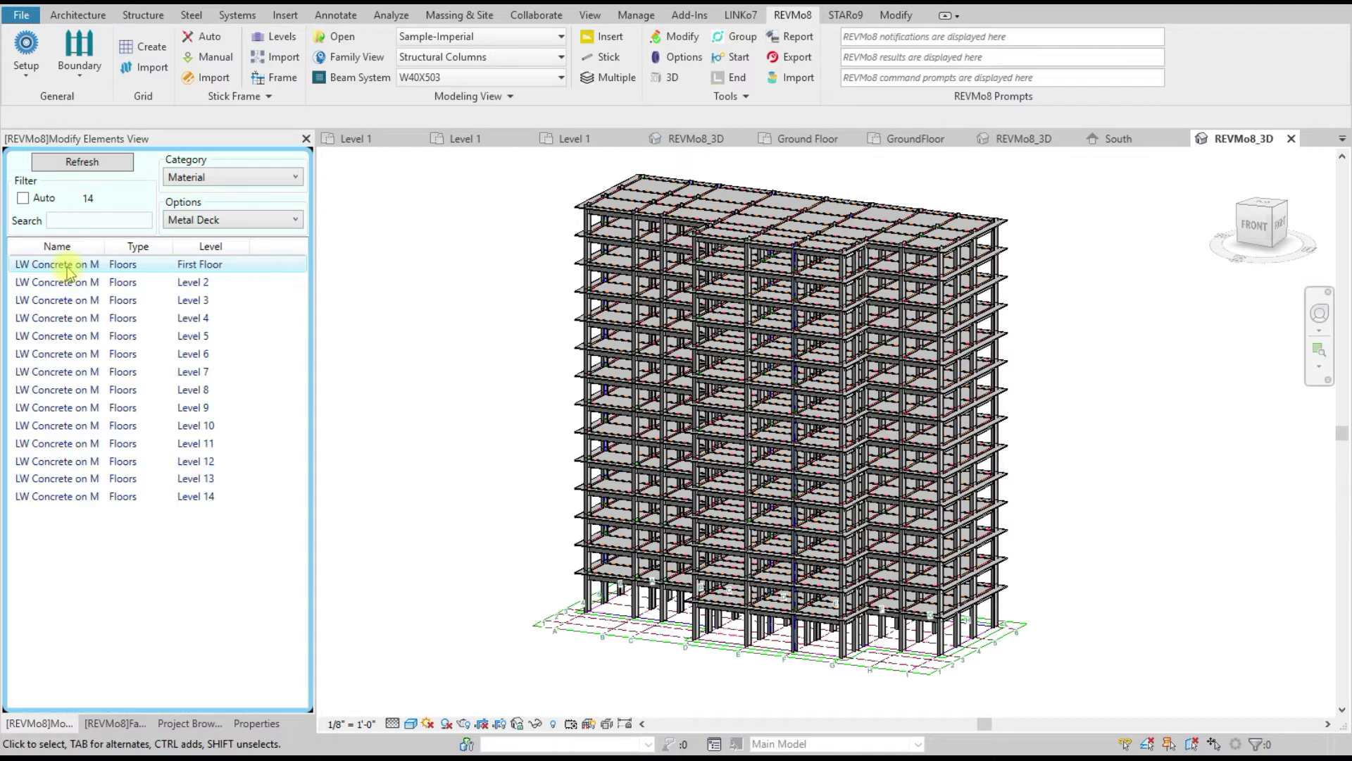
left_click(124, 285, "ctrl")
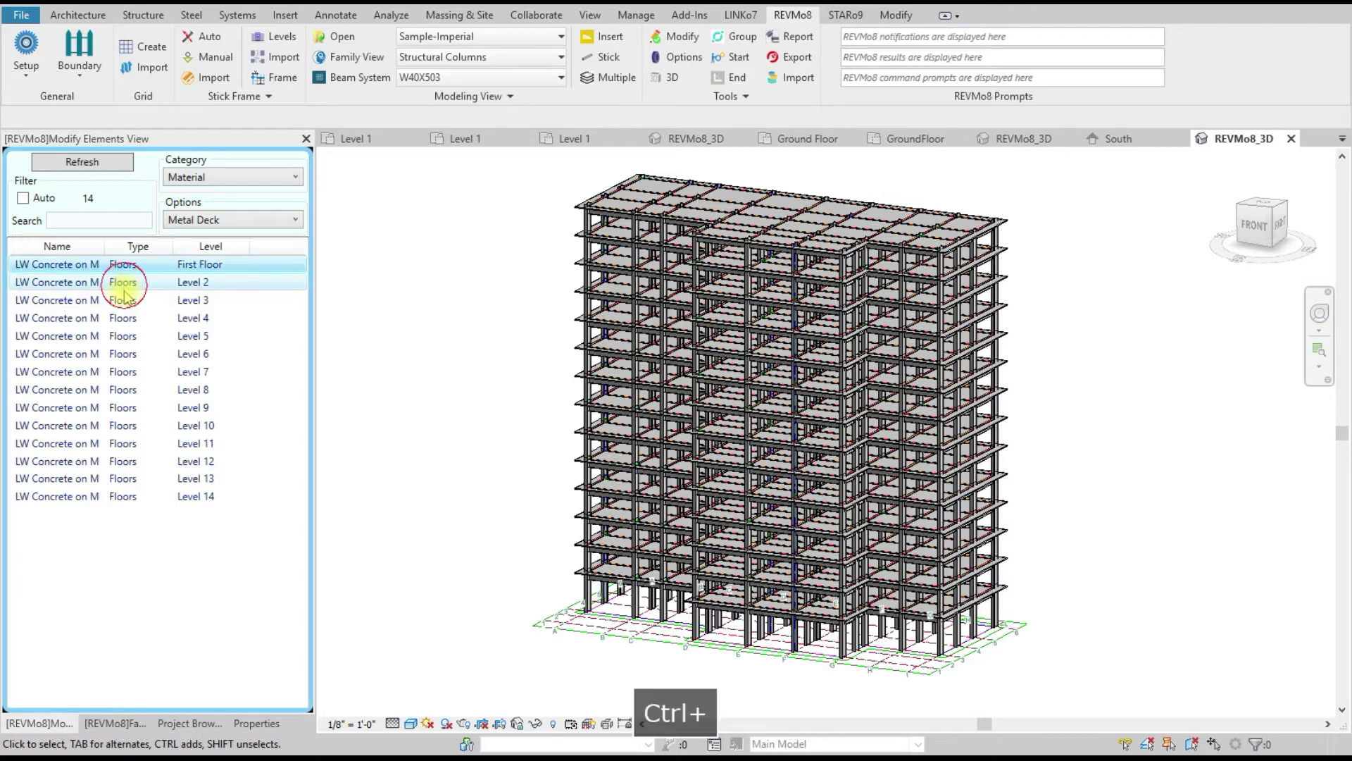
left_click(125, 302, "ctrl")
left_click(124, 319, "ctrl")
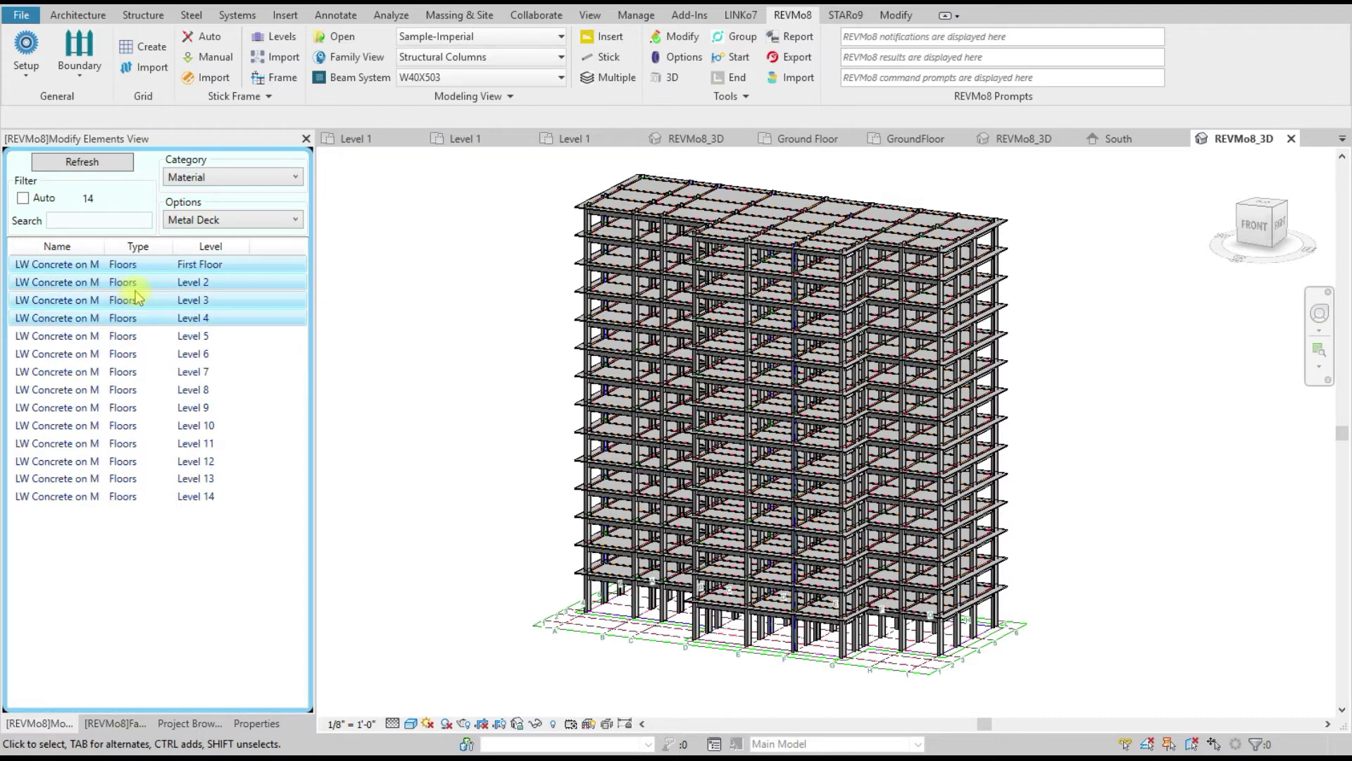
Step: Review Replace options for the four floors, cancel without changes, and close the element list
right_click(141, 305)
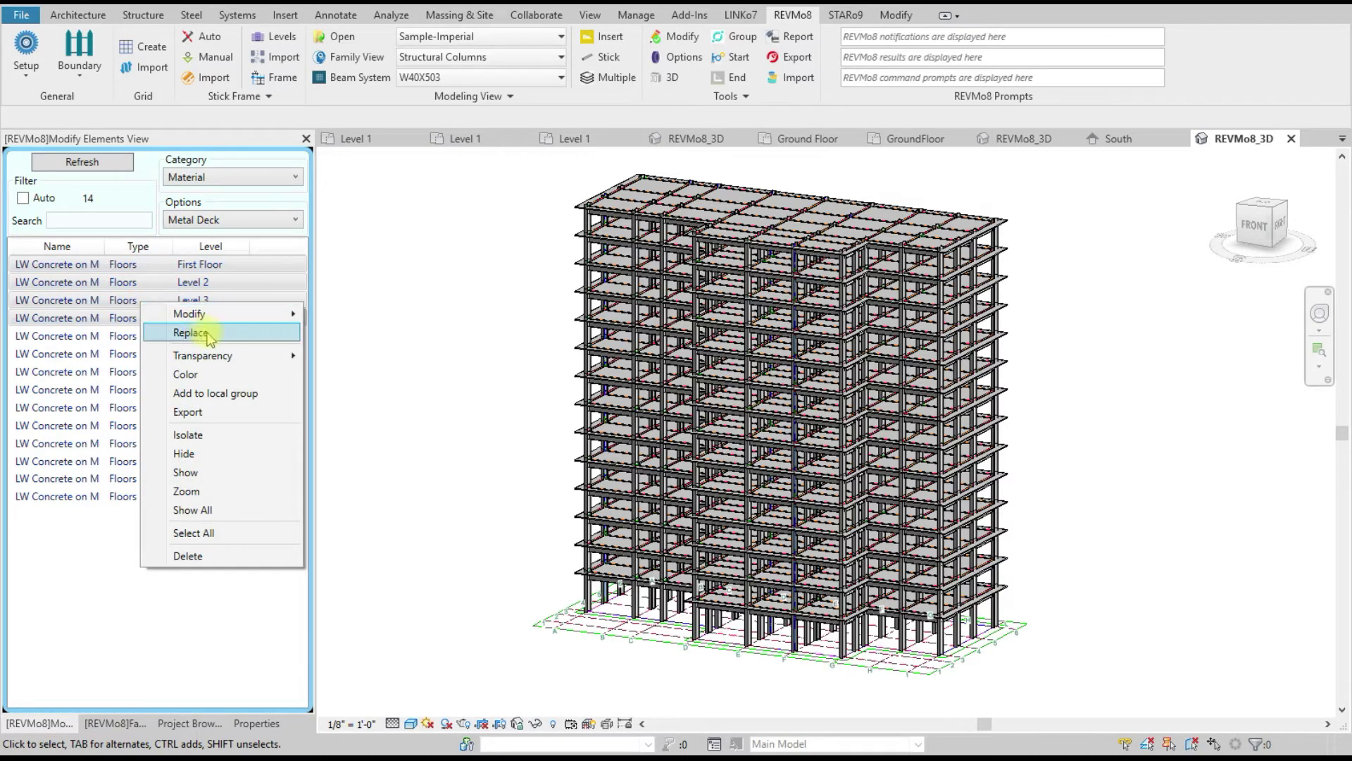
left_click(205, 331)
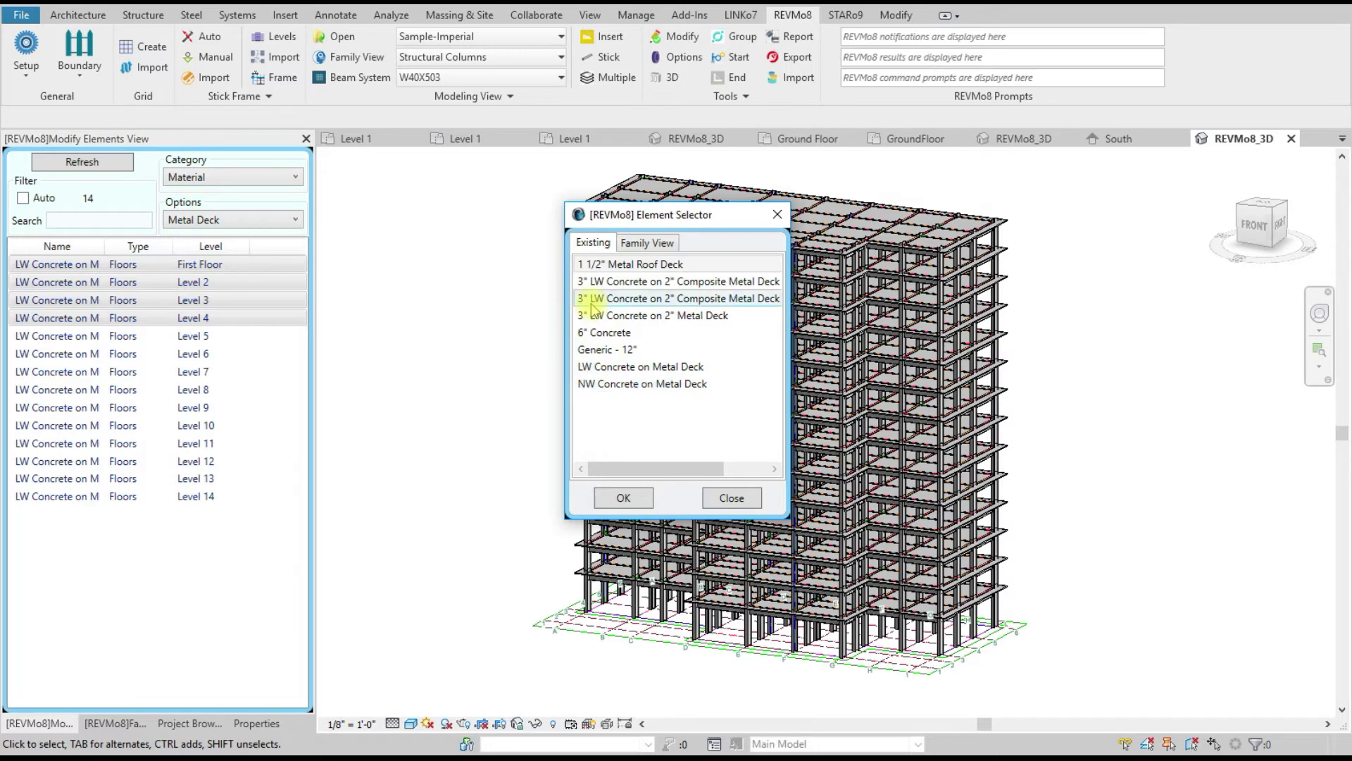
left_click(648, 243)
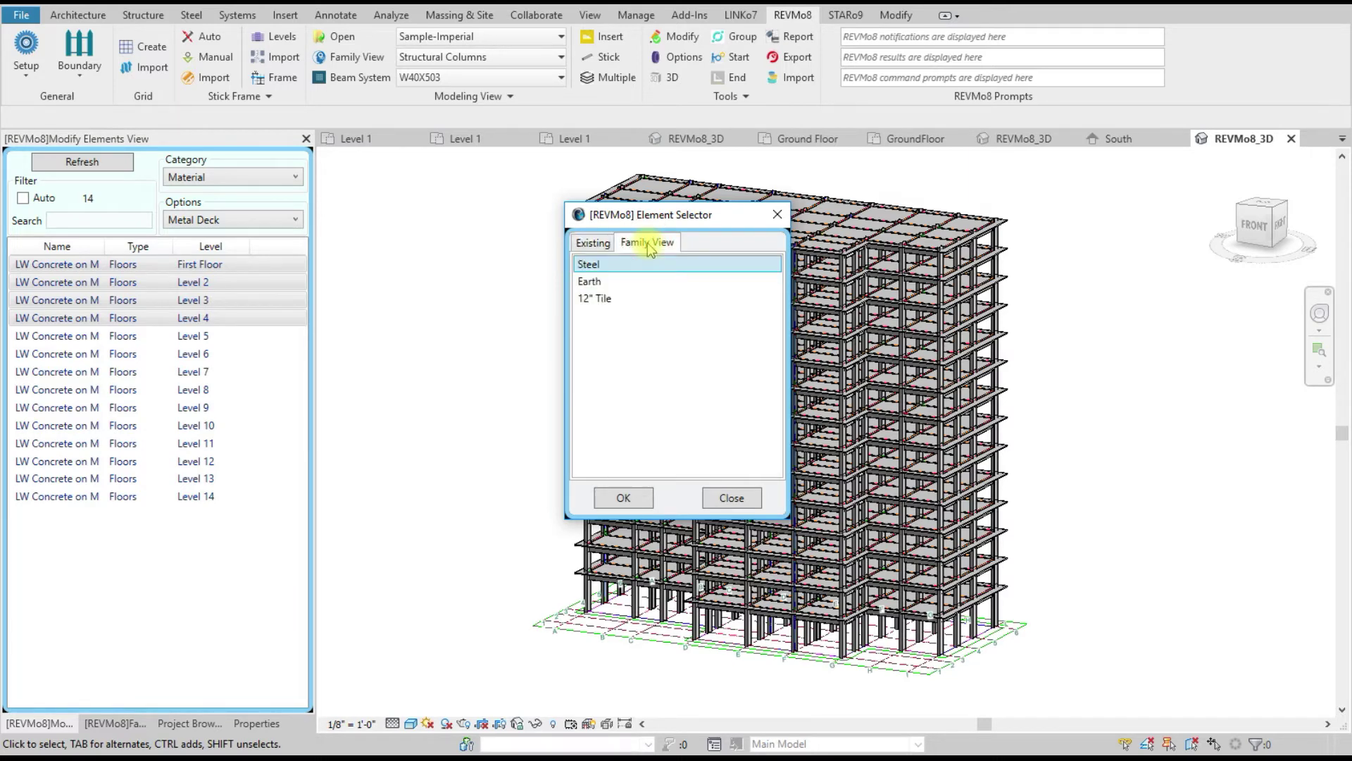
left_click(593, 244)
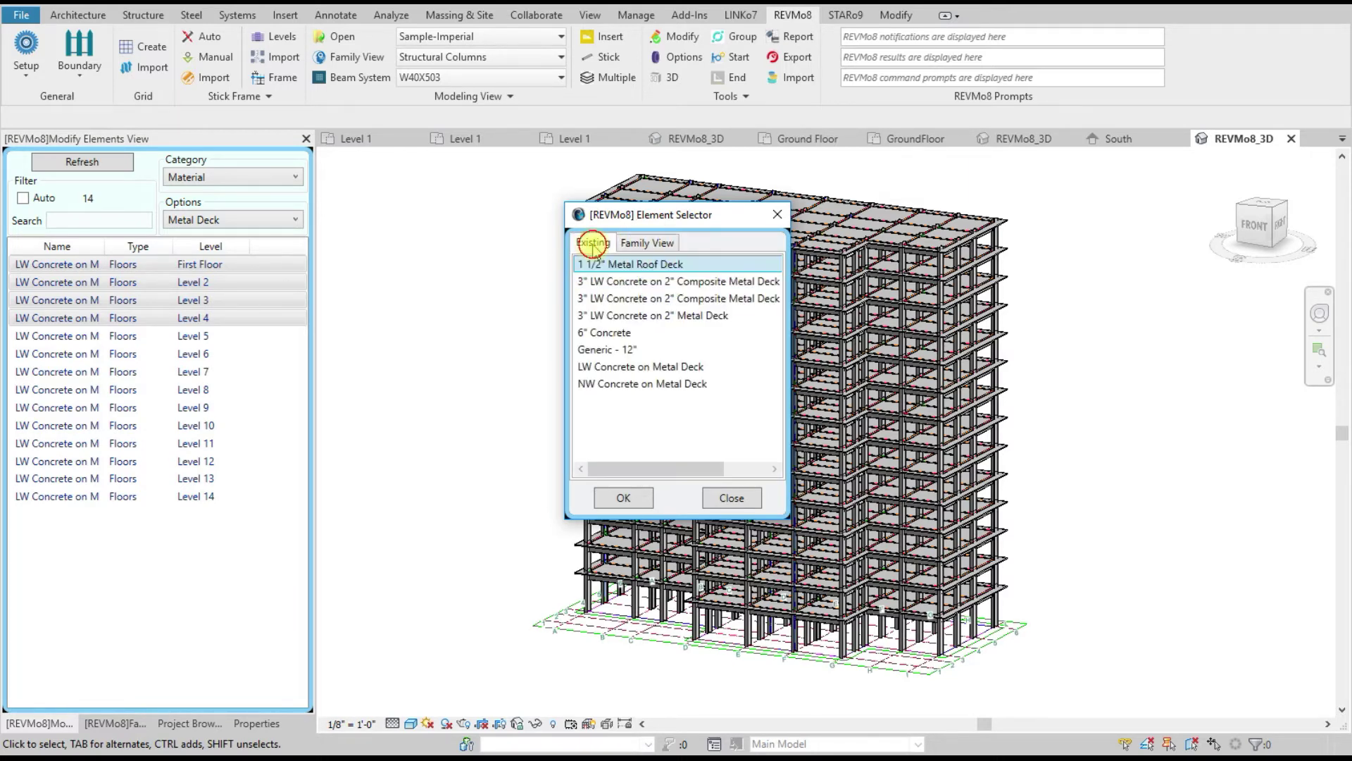
left_click(731, 498)
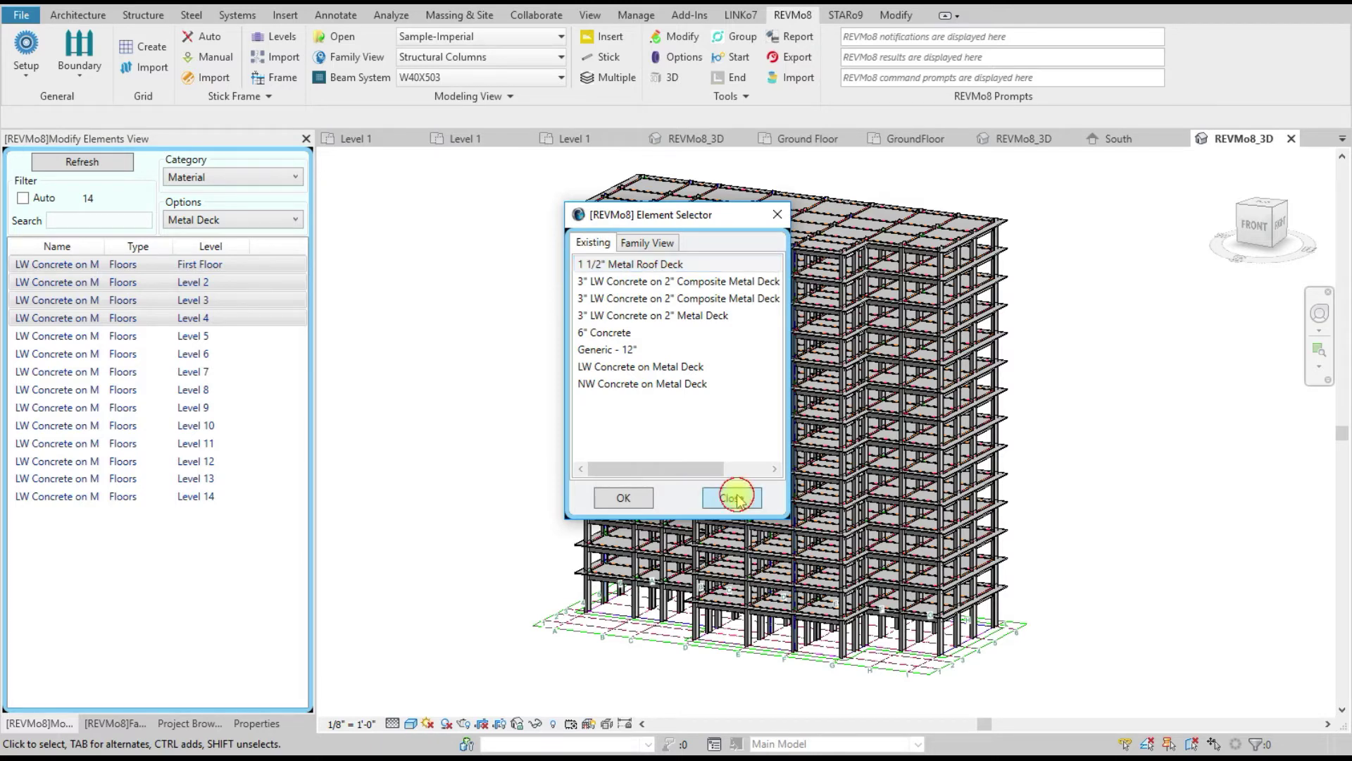
right_click(184, 304)
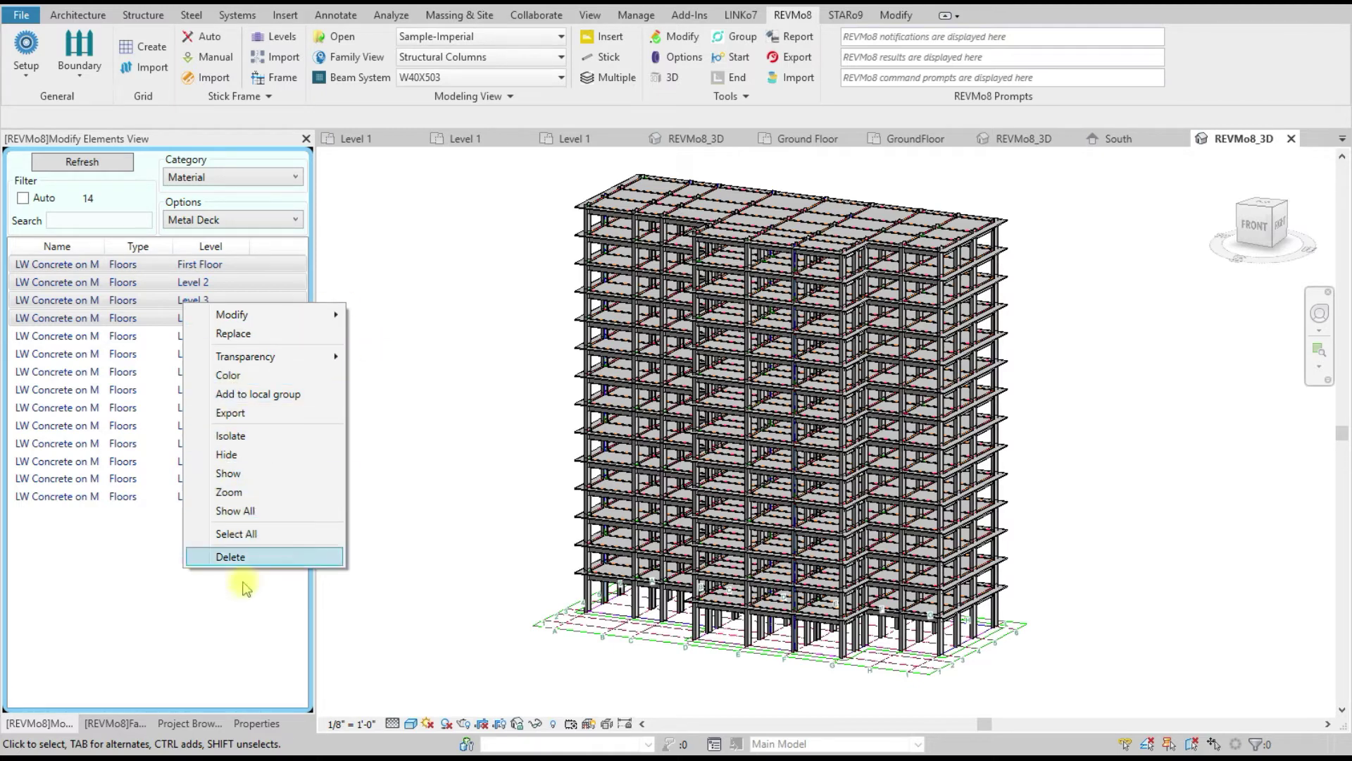
left_click(419, 310)
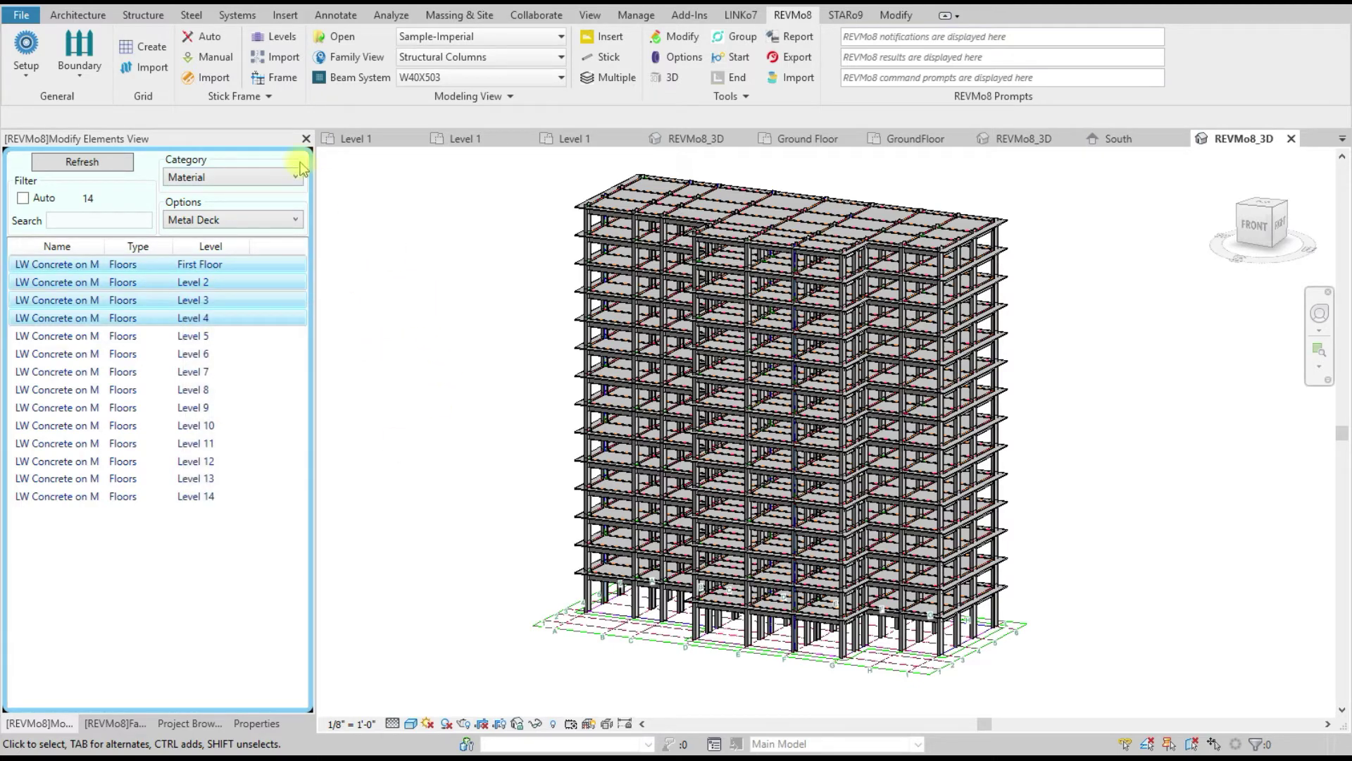
left_click(306, 139)
Step: Open Stick Frame View and list the 117 W40X503 columns on Level 3
left_click(278, 79)
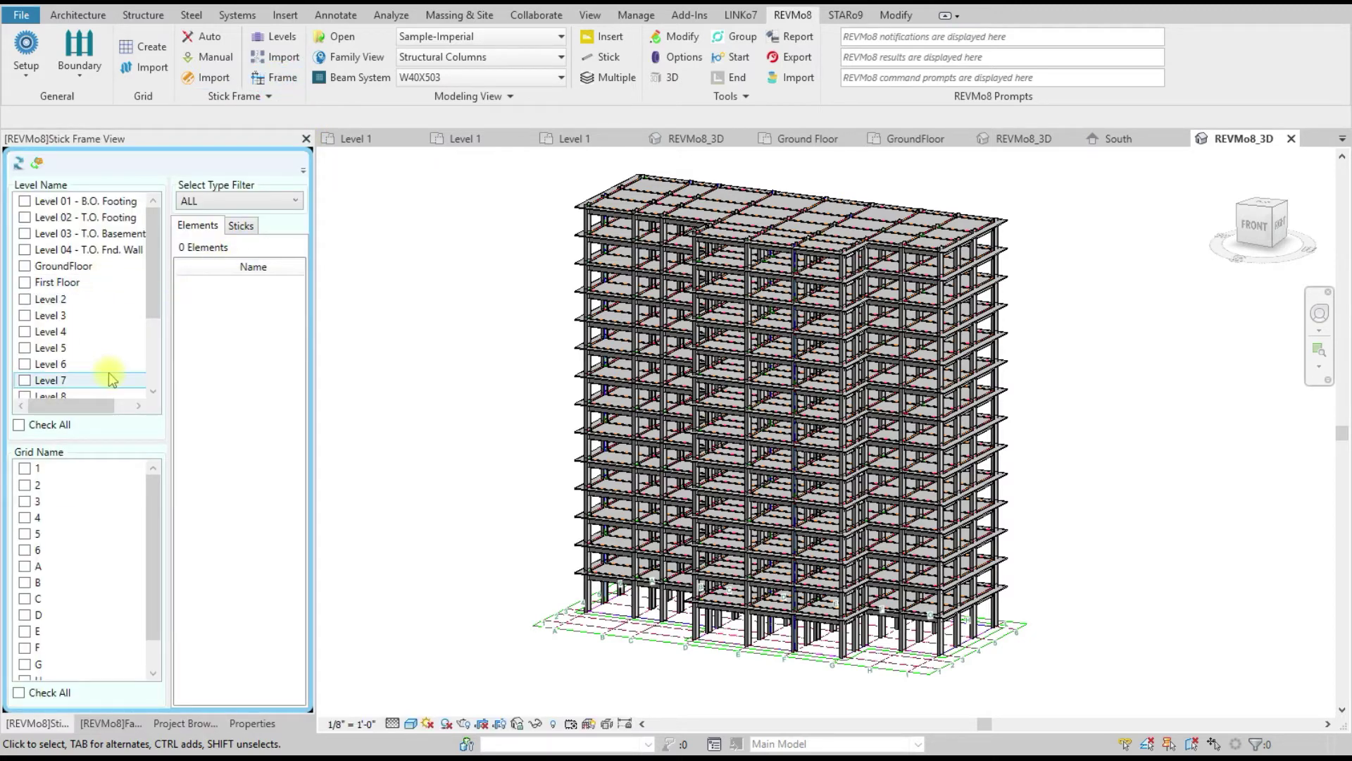
left_click(25, 315)
right_click(215, 322)
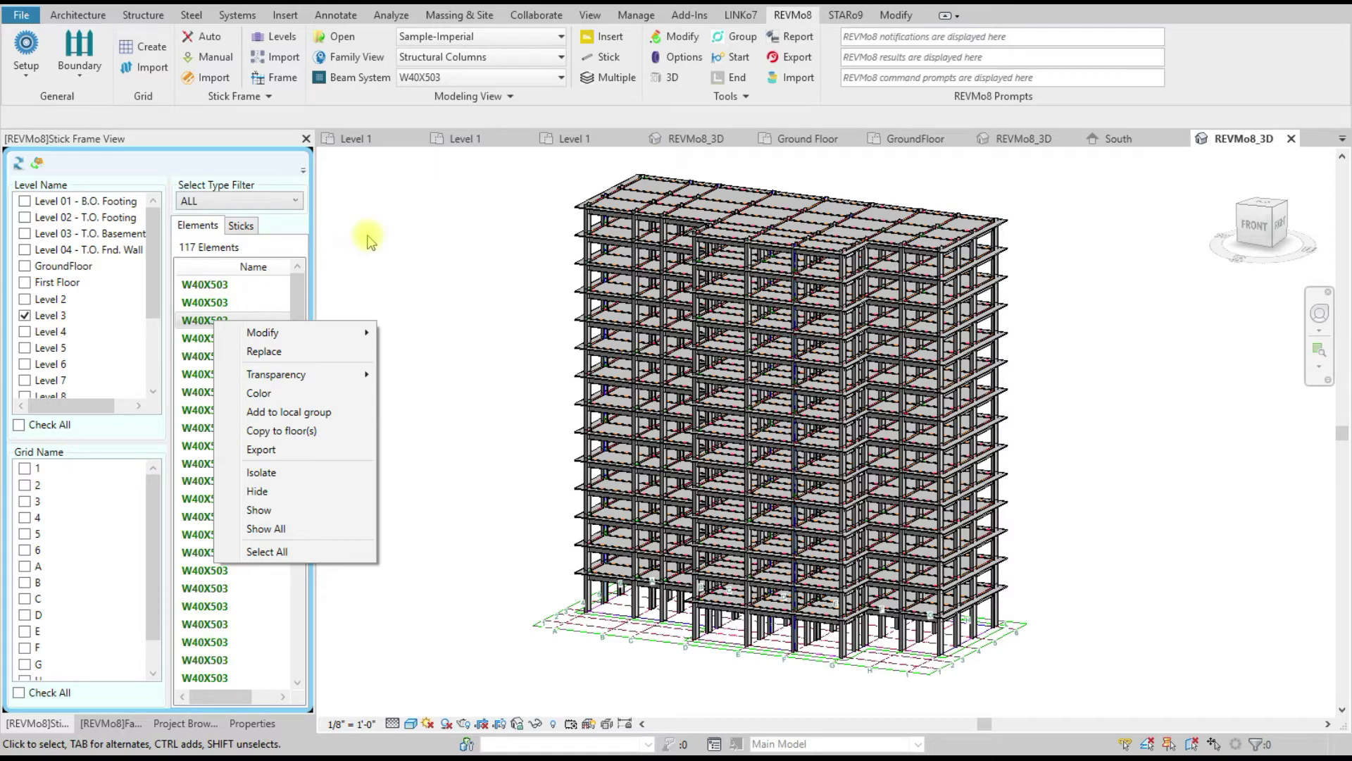
left_click(422, 231)
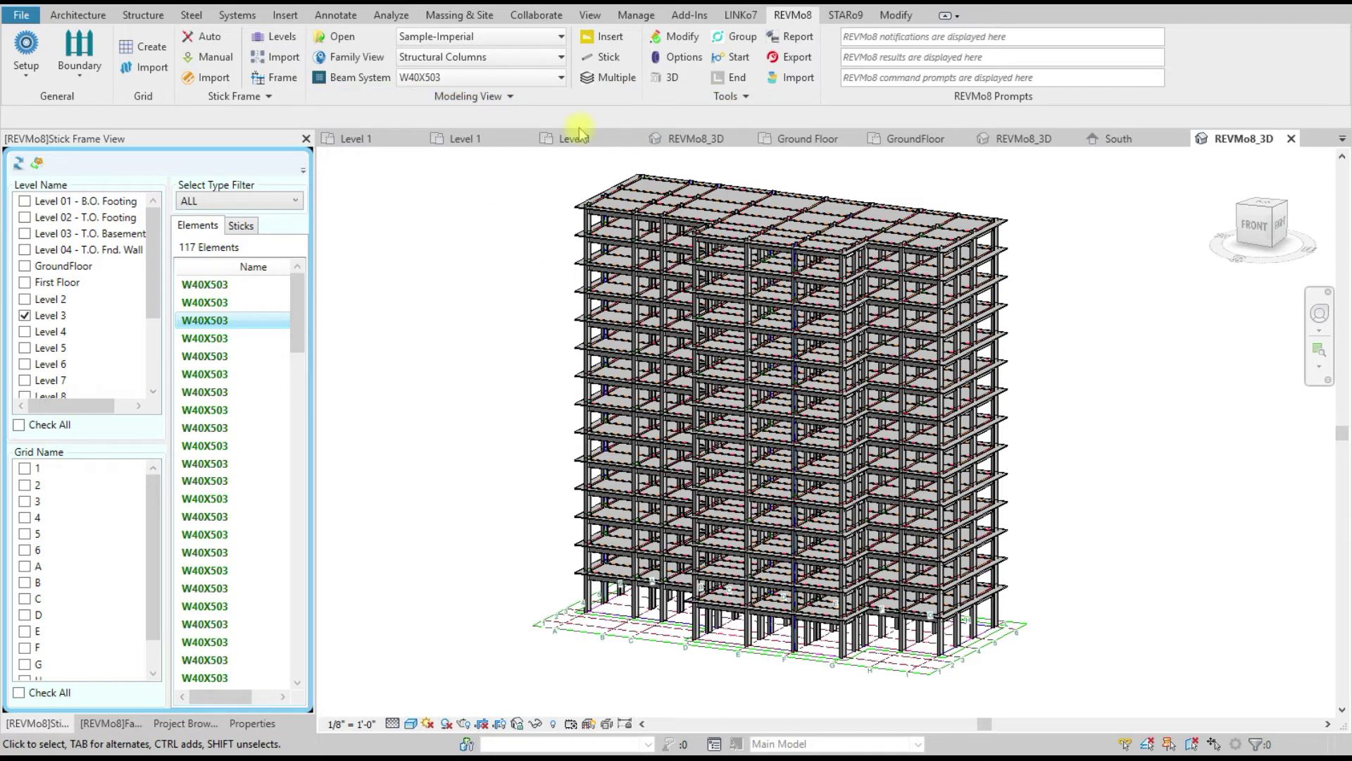
Step: Keep Structural Columns as the modelling category and open the Family View Editor
left_click(491, 66)
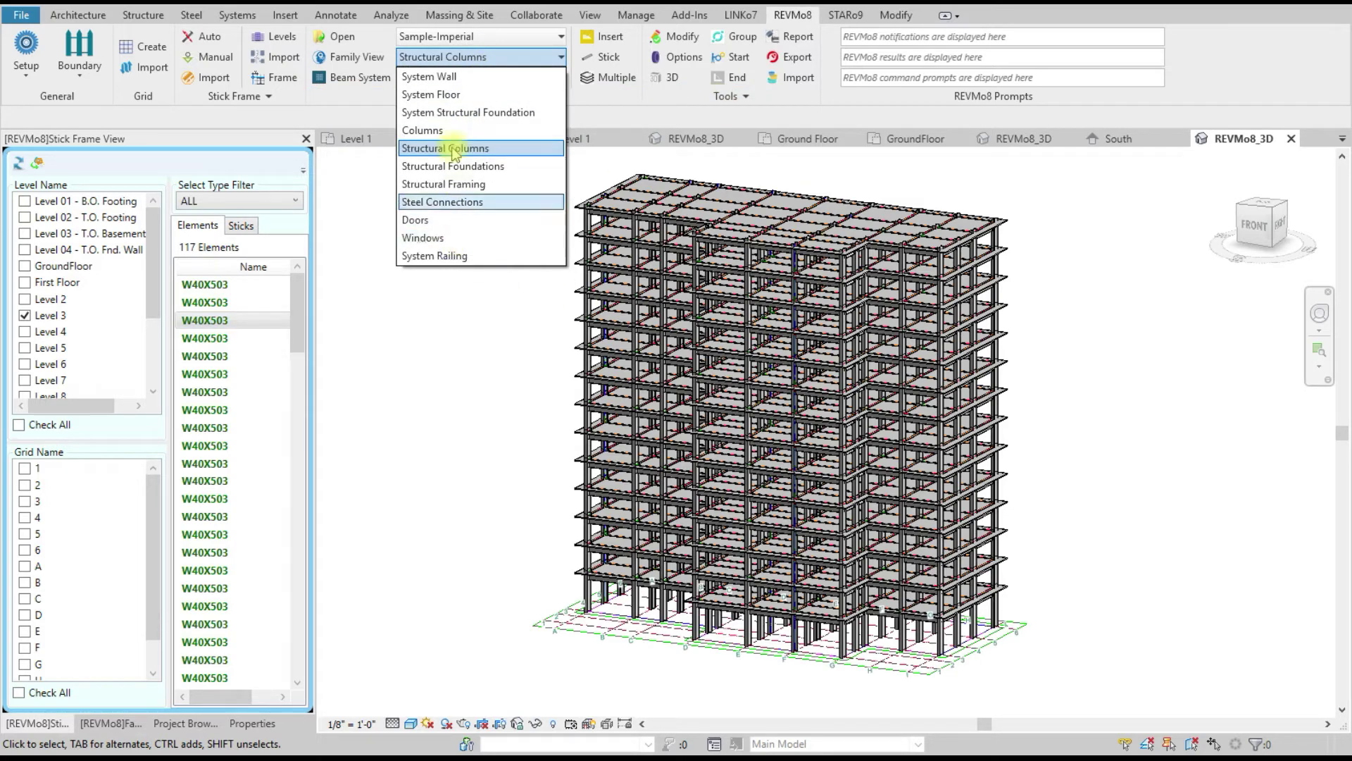
left_click(447, 324)
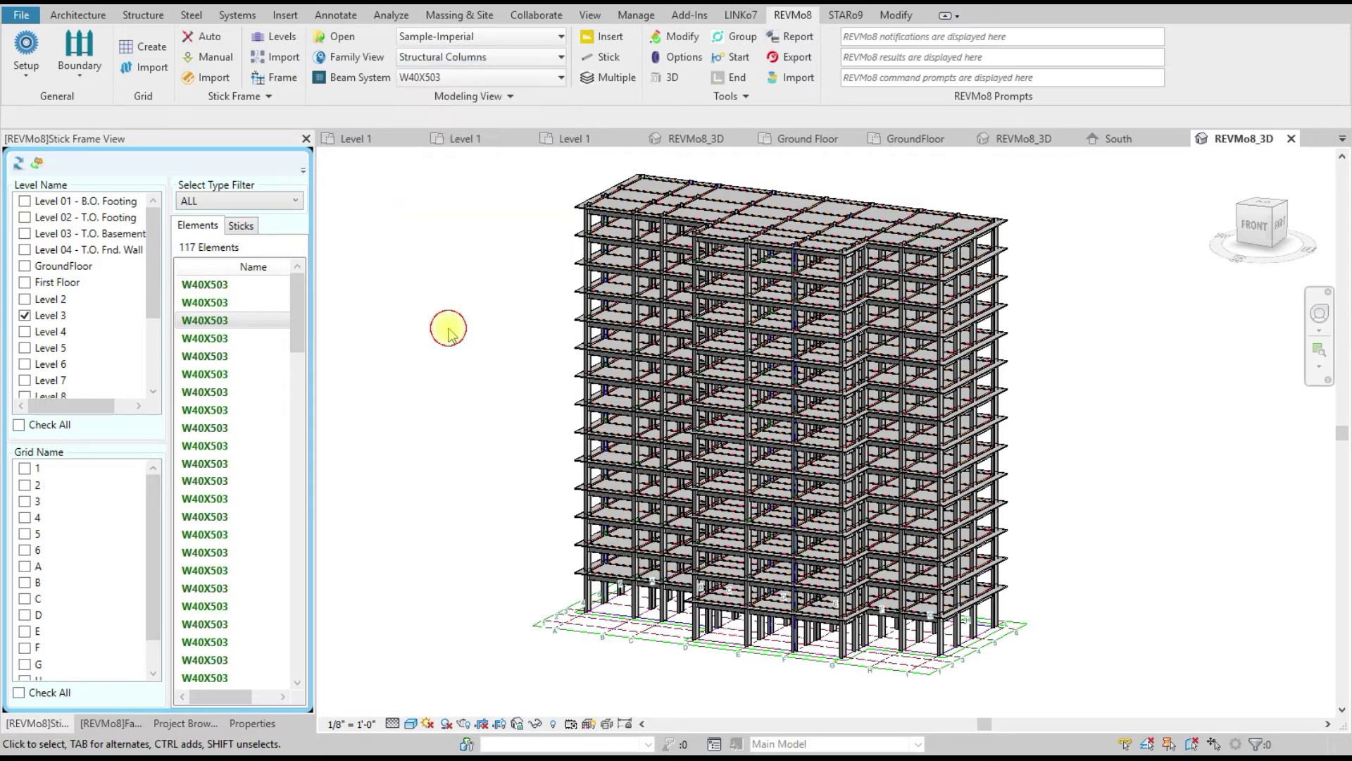
left_click(403, 96)
left_click(394, 116)
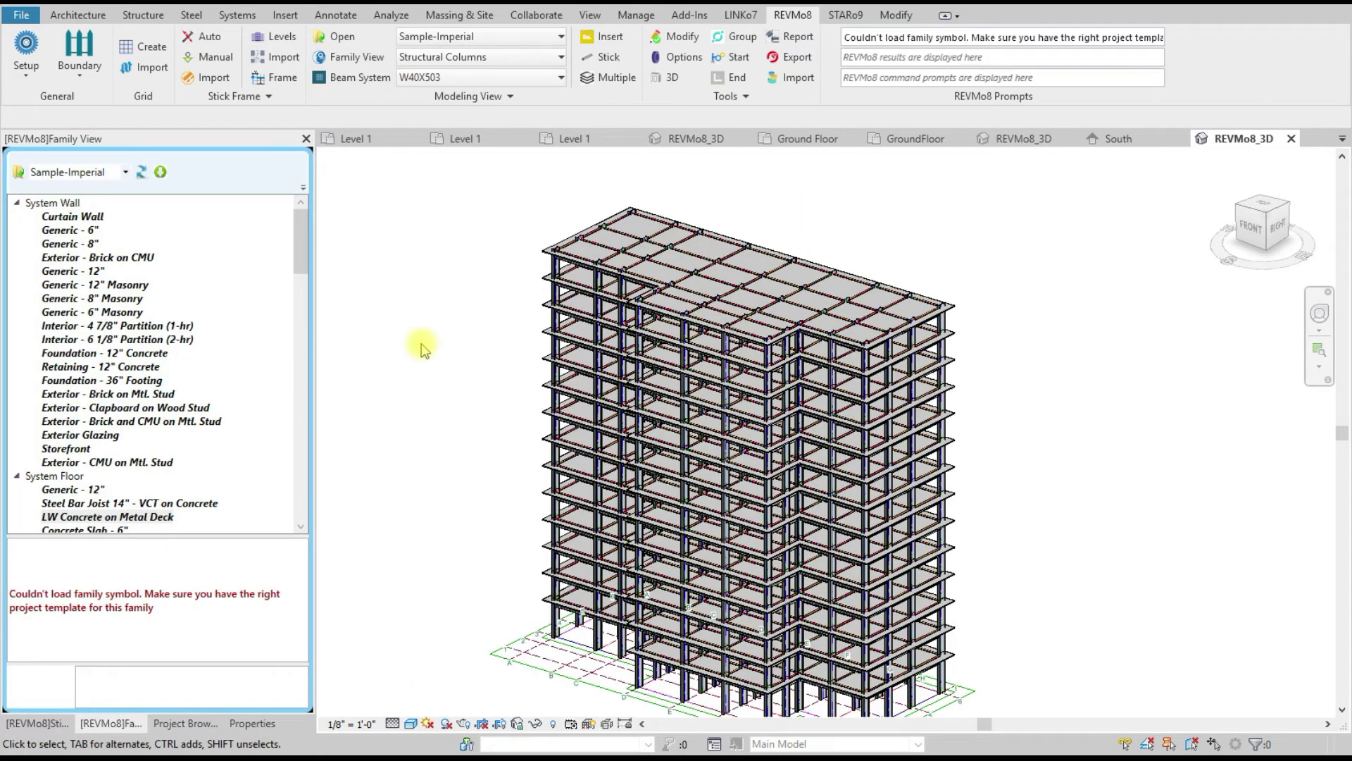